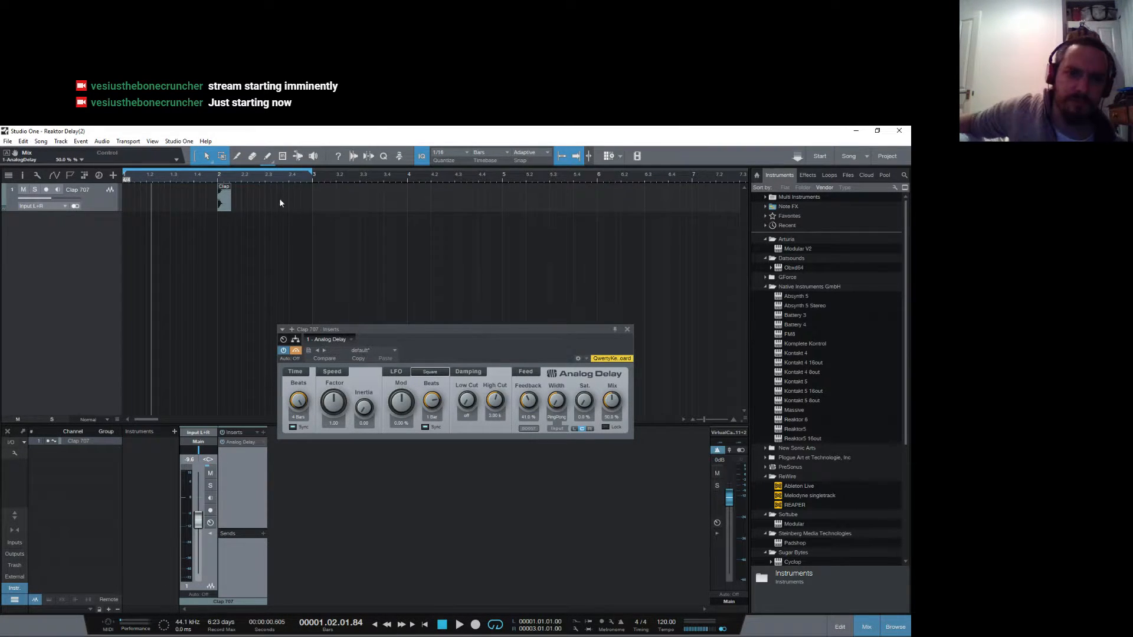
# Step: Move the Clap event to the start of bar 1 and play the song from the beginning
pyautogui.moveTo(226, 202); pyautogui.dragTo(131, 205)
pyautogui.press(',')
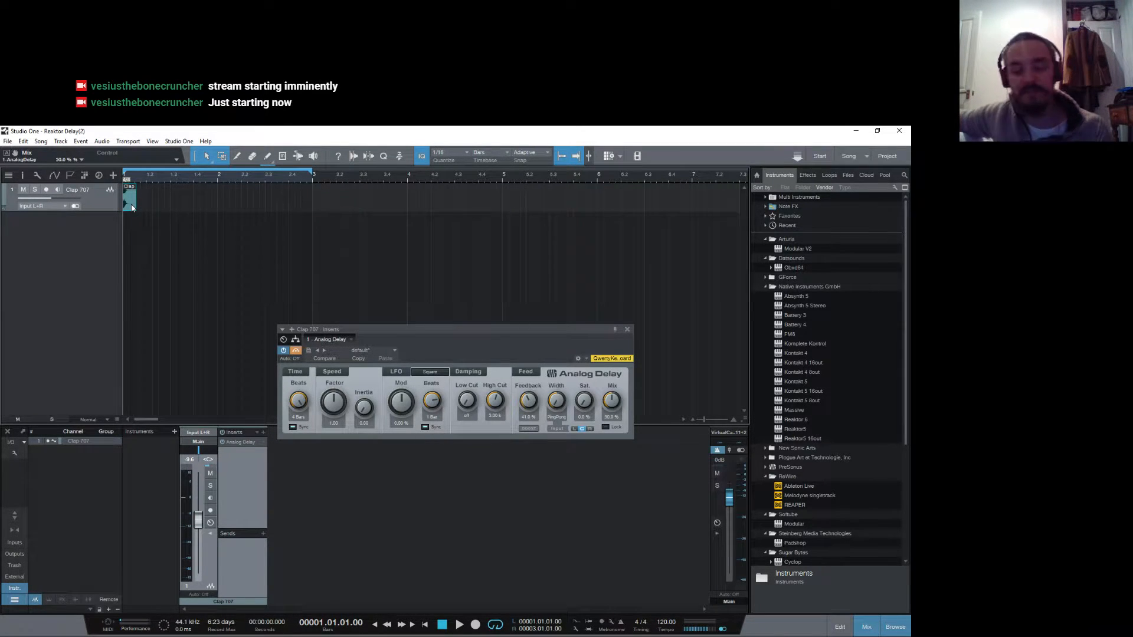
pyautogui.press('space')
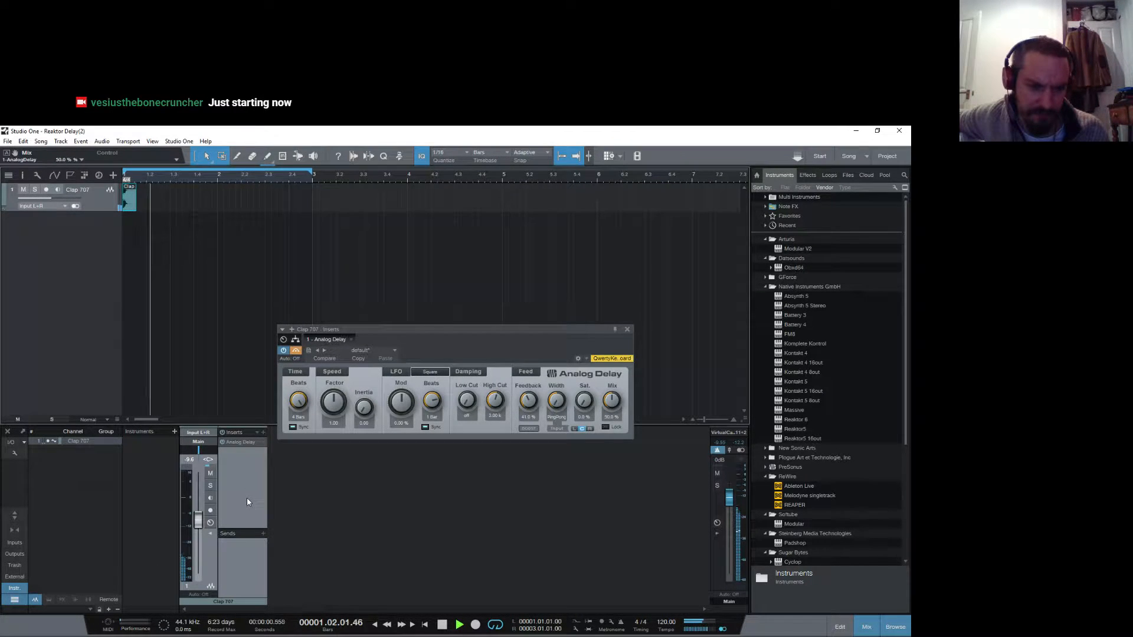
# Step: Compare the clap with the Analog Delay bypassed and active, and close the effect's window after stopping playback
pyautogui.click(297, 352)
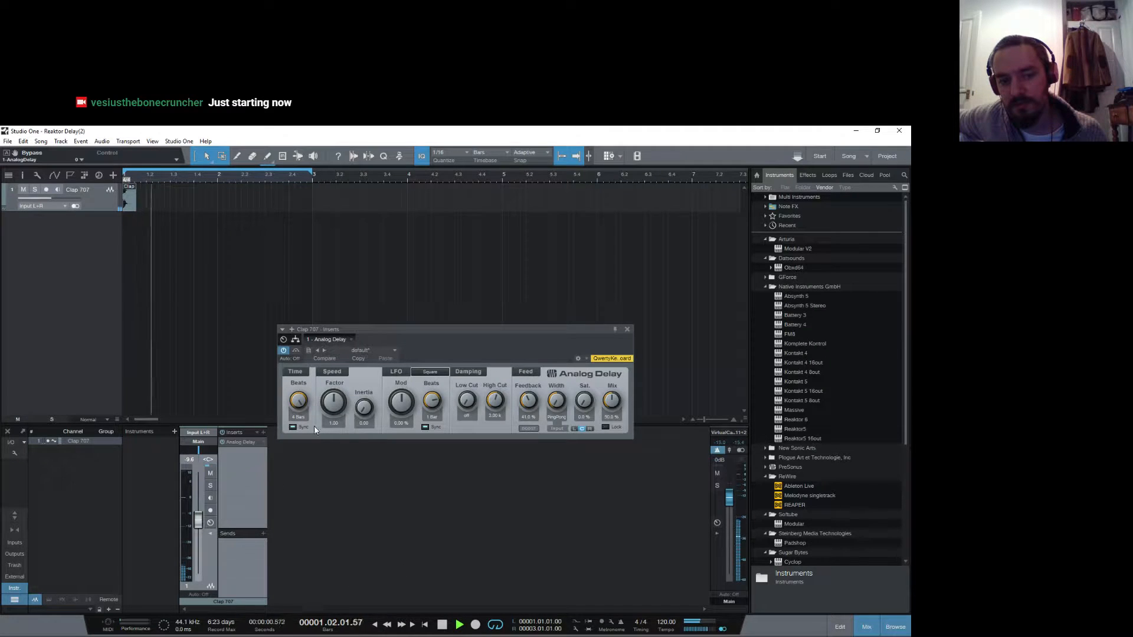
pyautogui.click(299, 352)
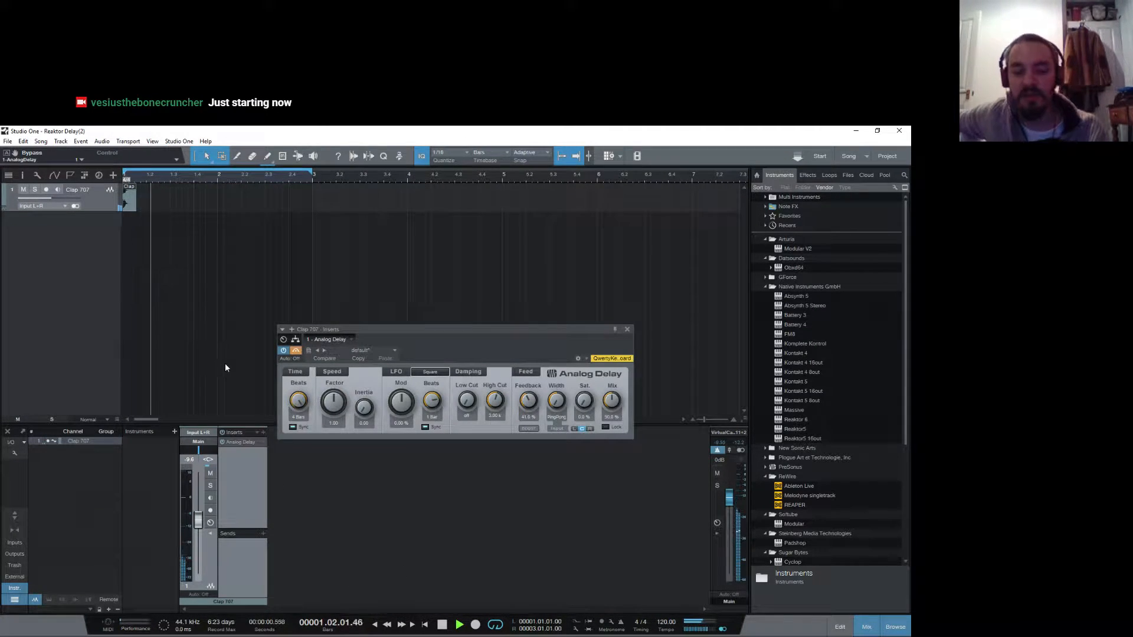
pyautogui.press('space')
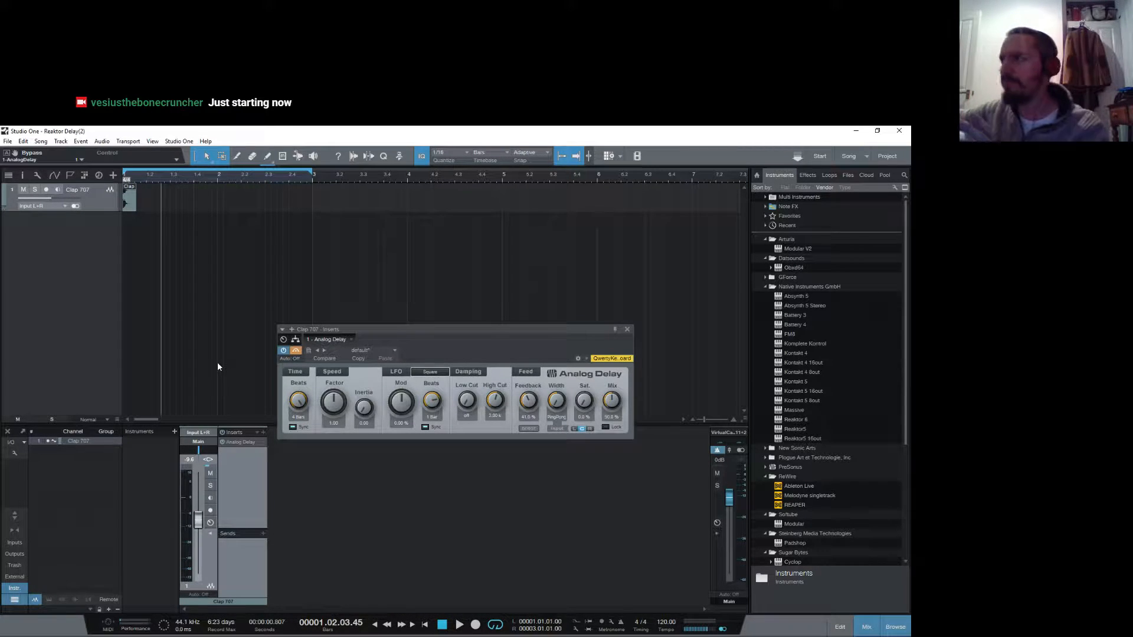
pyautogui.moveTo(438, 338); pyautogui.dragTo(408, 270)
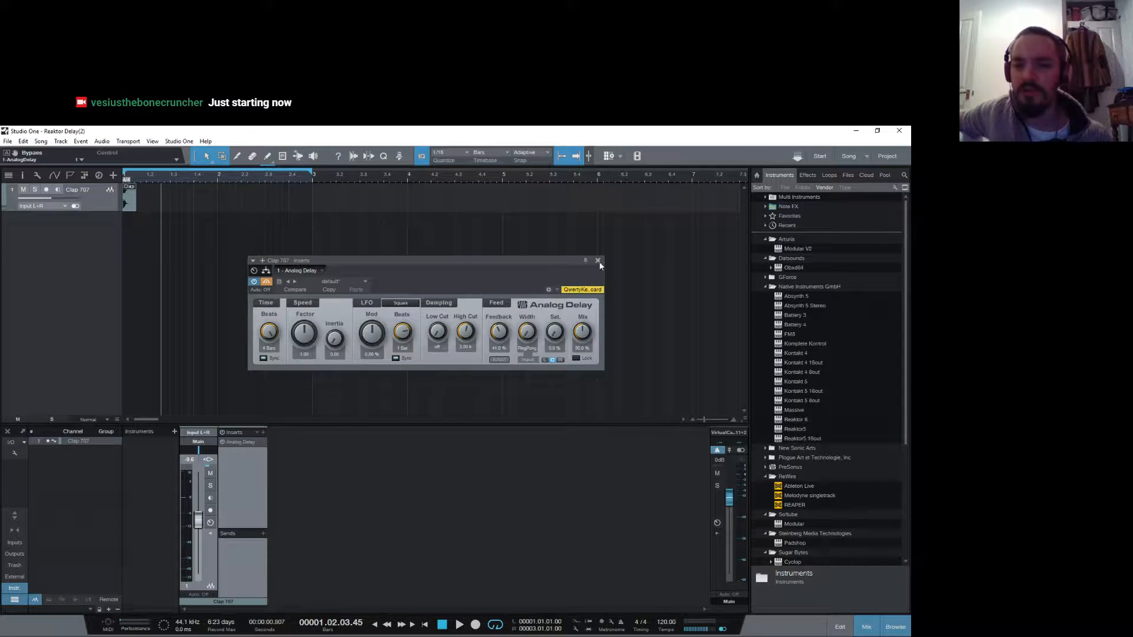
pyautogui.click(598, 260)
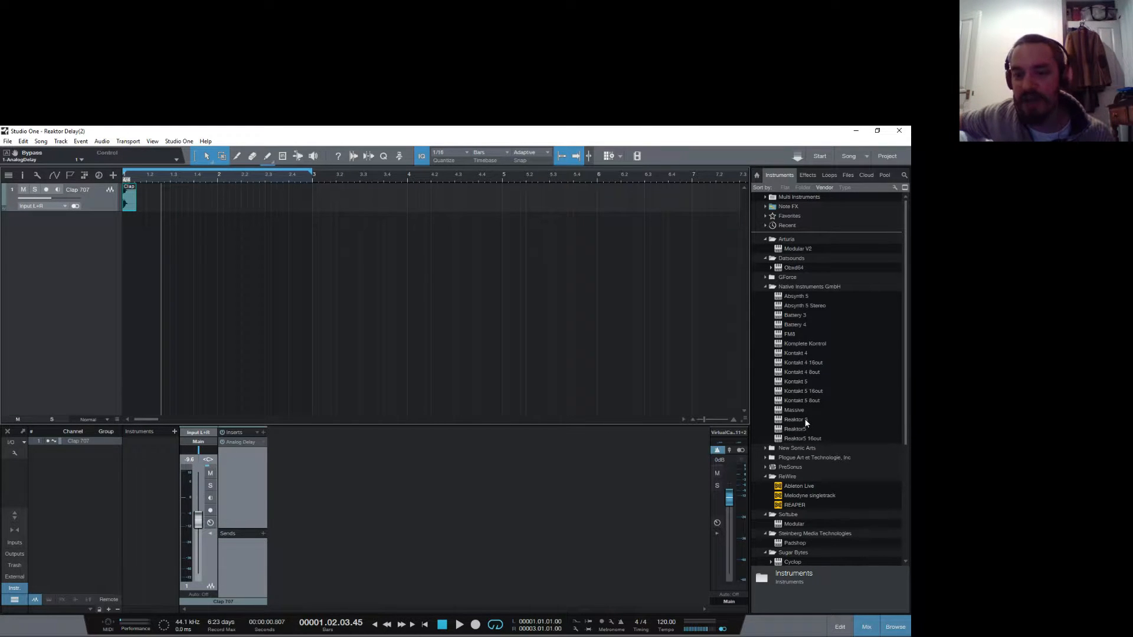
# Step: Insert the Native Instruments Reaktor 6 FX effect on the Clap 707 channel after the Analog Delay
pyautogui.moveTo(806, 422)
pyautogui.mouseDown()
pyautogui.moveTo(628, 463)
pyautogui.moveTo(235, 452)
pyautogui.moveTo(242, 472)
pyautogui.moveTo(529, 471)
pyautogui.moveTo(790, 412)
pyautogui.mouseUp()
pyautogui.click(809, 175)
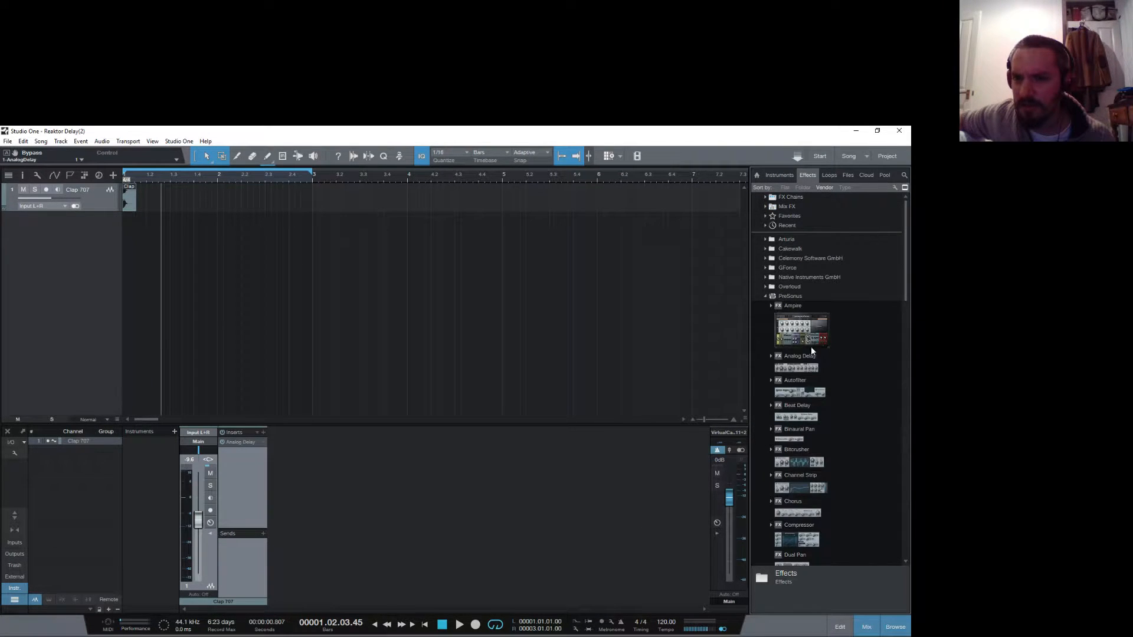
pyautogui.click(770, 297)
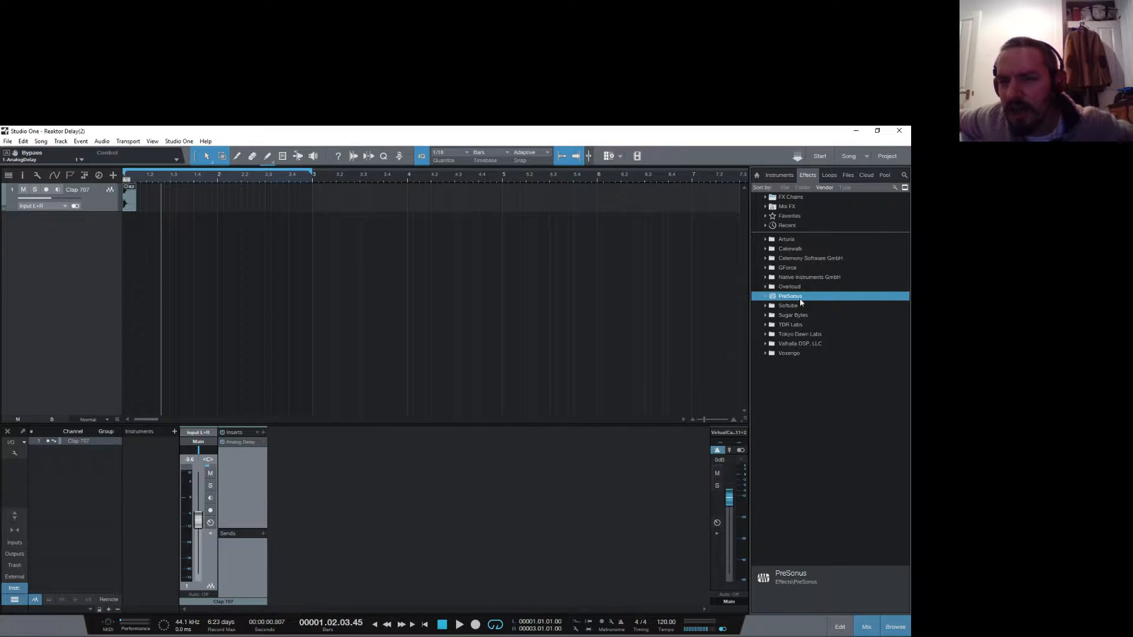
pyautogui.click(765, 277)
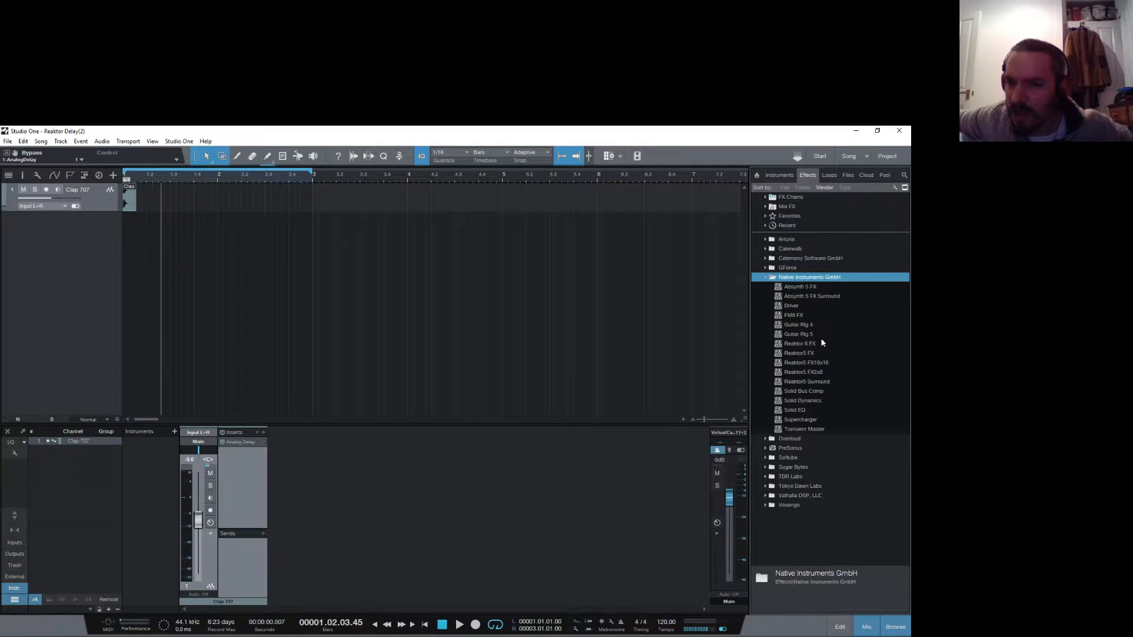
pyautogui.moveTo(810, 344); pyautogui.dragTo(233, 457)
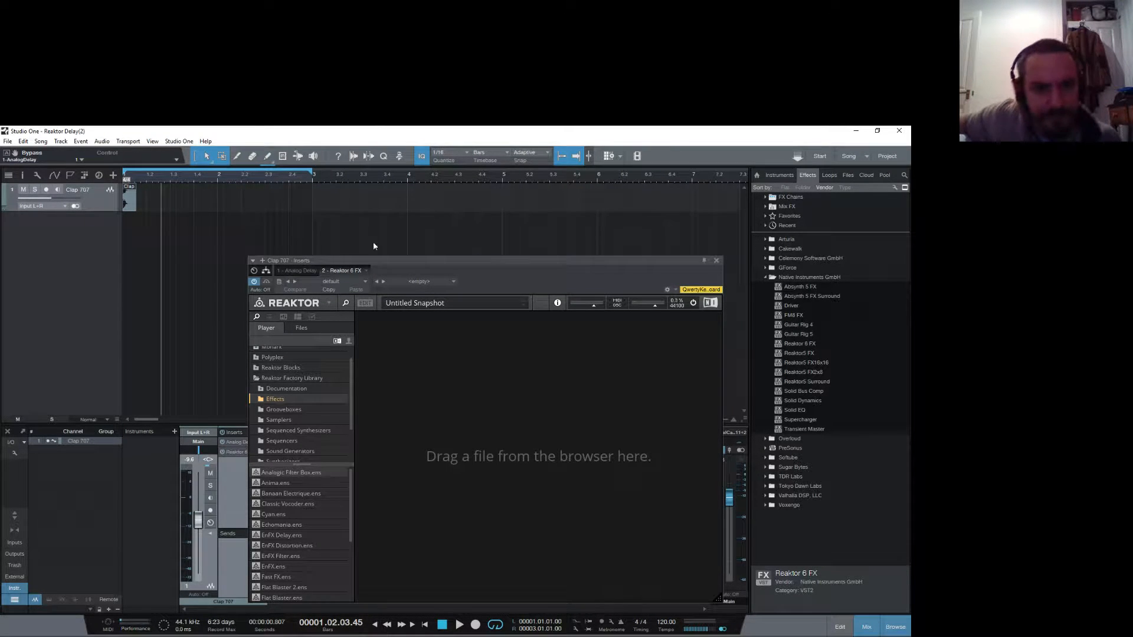
# Step: Create a new ensemble in Reaktor 6 FX
pyautogui.moveTo(398, 264); pyautogui.dragTo(378, 209)
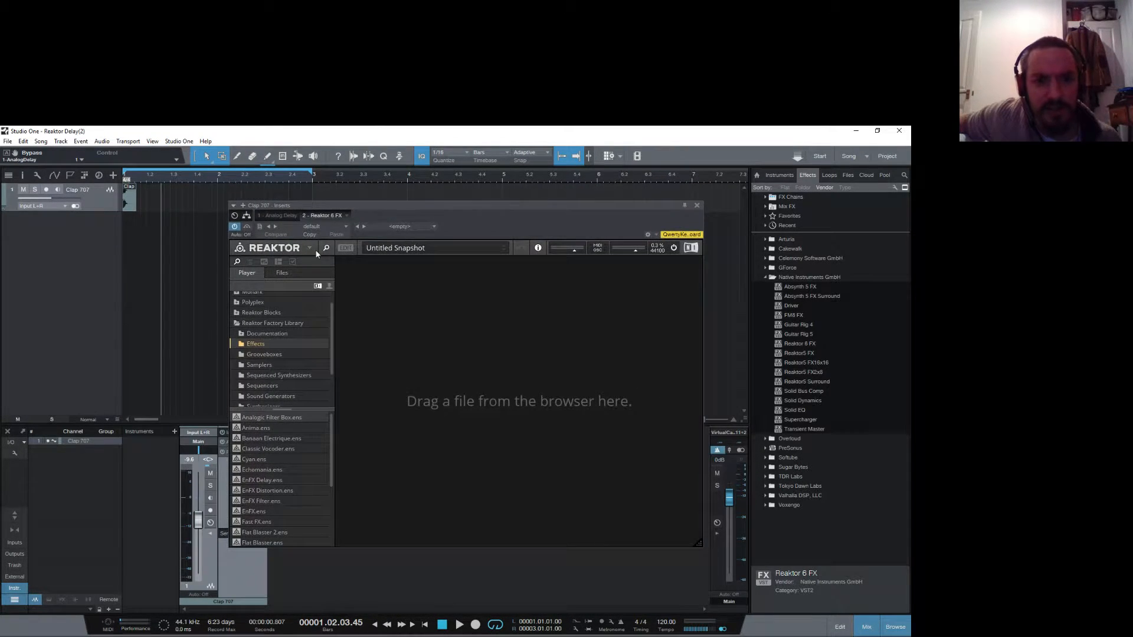
pyautogui.click(307, 249)
pyautogui.moveTo(322, 262)
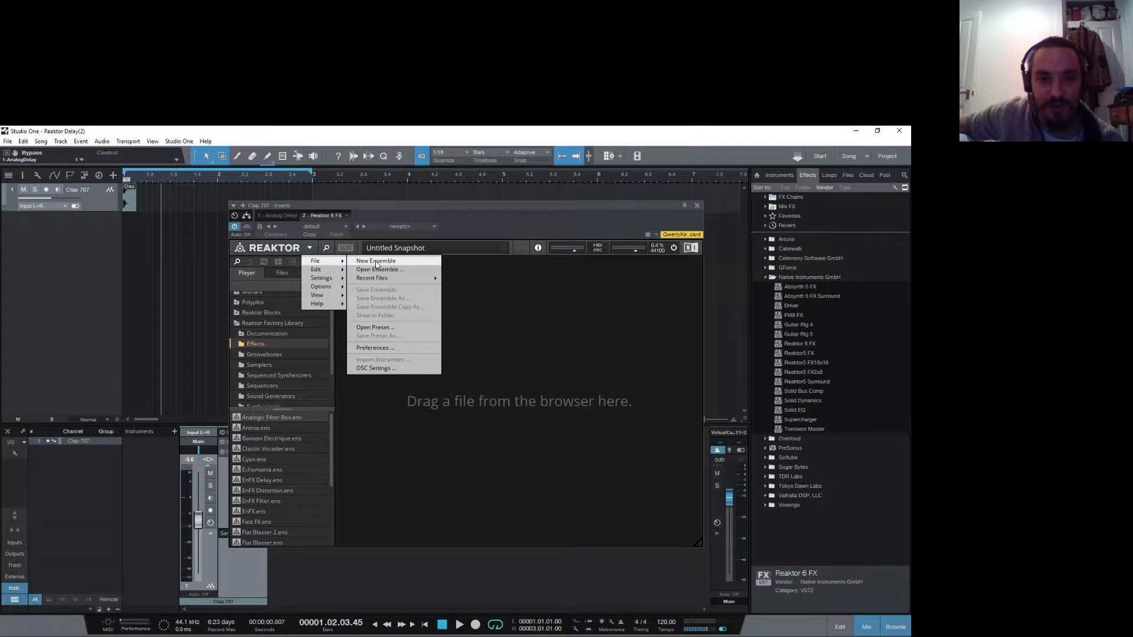
pyautogui.click(376, 261)
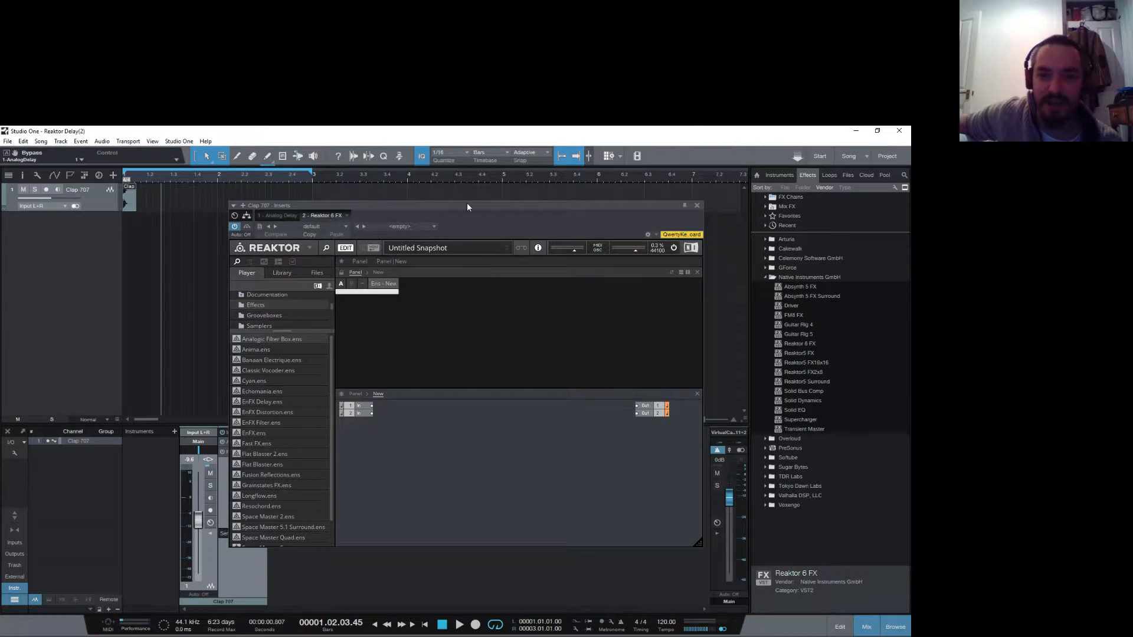
# Step: Enlarge the ensemble's structure view without the panel pane, and move both output terminals farther away from the inputs
pyautogui.moveTo(468, 207); pyautogui.dragTo(356, 200)
pyautogui.click(585, 265)
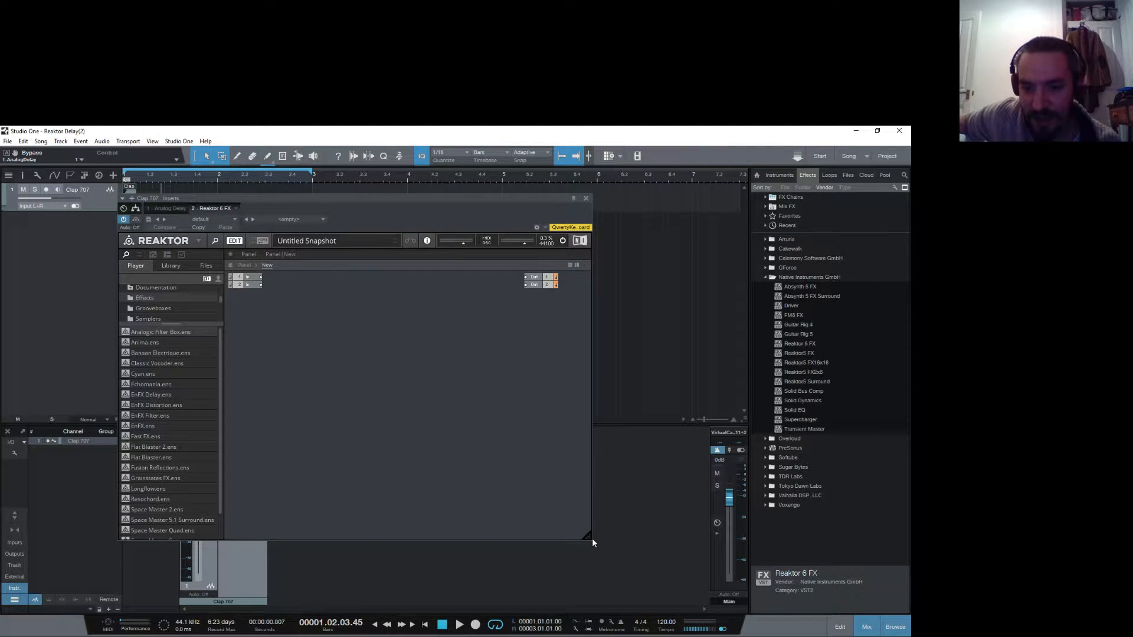
pyautogui.moveTo(610, 552); pyautogui.dragTo(819, 602)
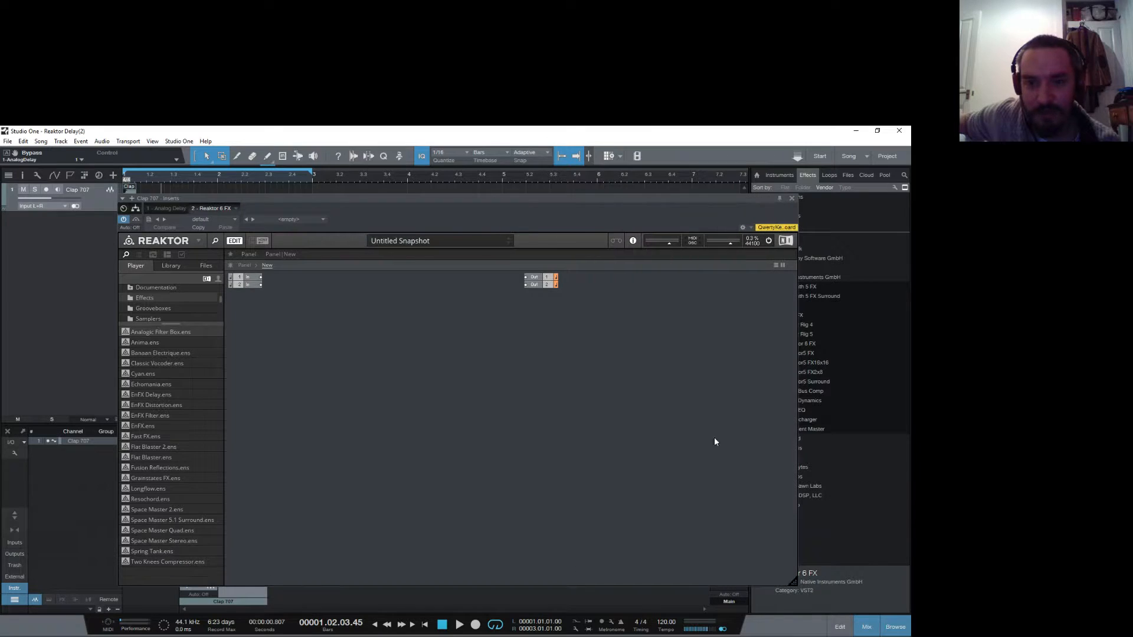
pyautogui.moveTo(666, 360); pyautogui.dragTo(752, 288)
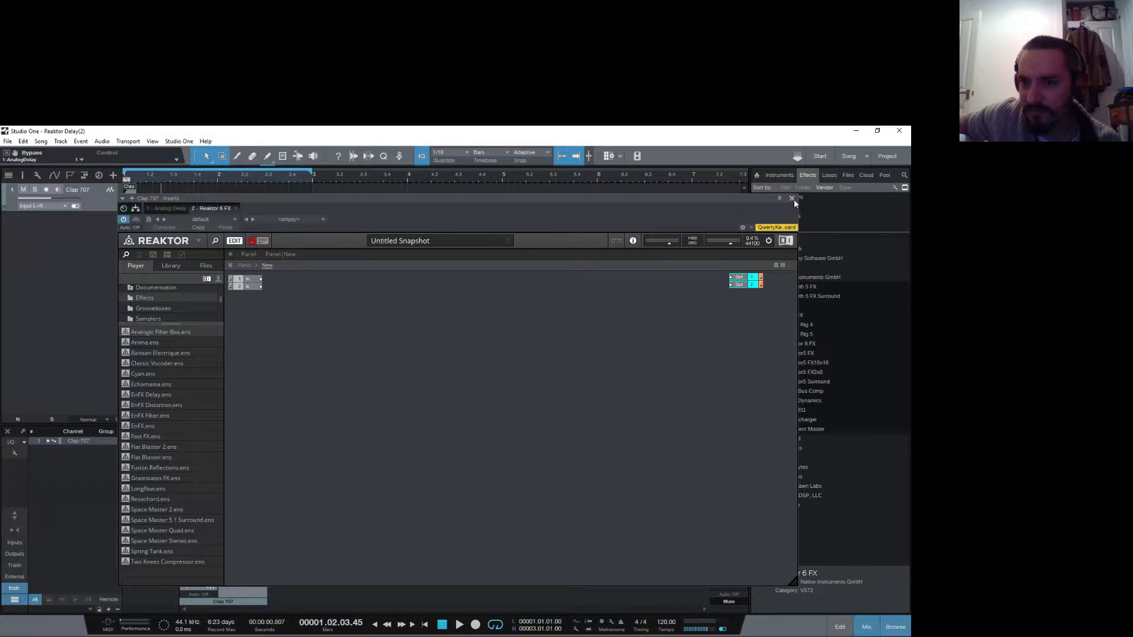
# Step: Rename the ensemble's two input terminals as L and R
pyautogui.click(247, 277)
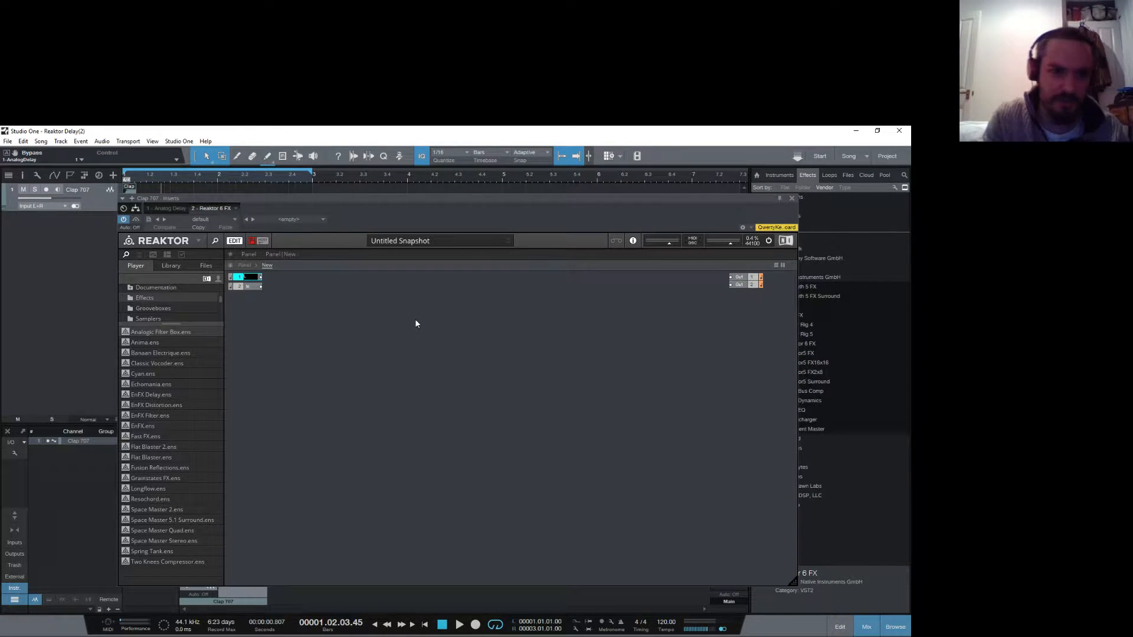
pyautogui.press('Return')
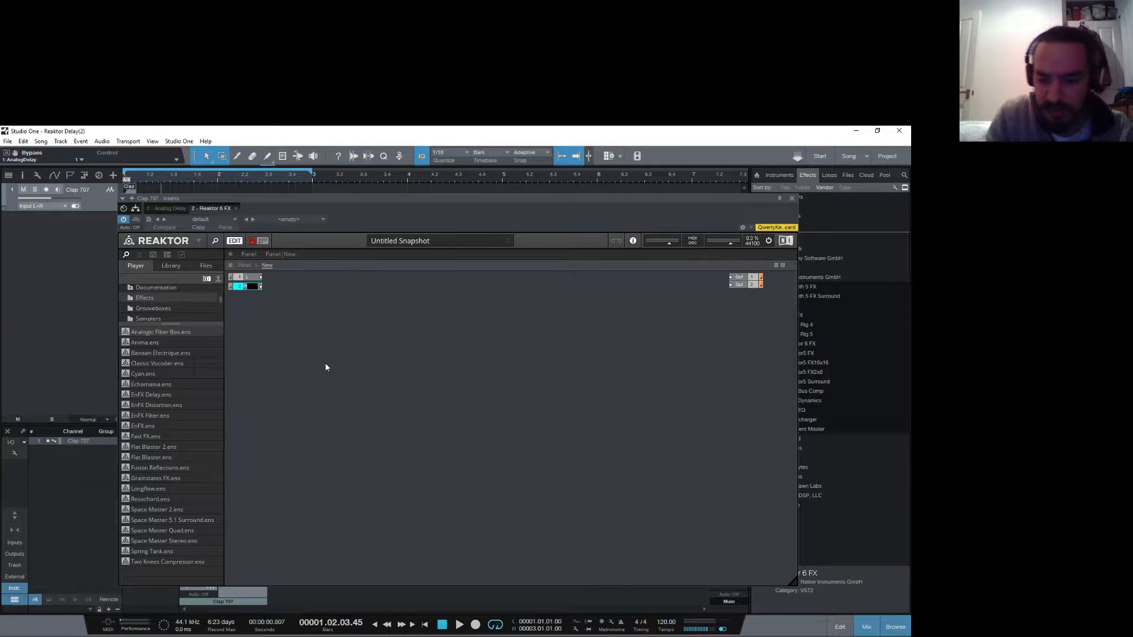
pyautogui.press('Return')
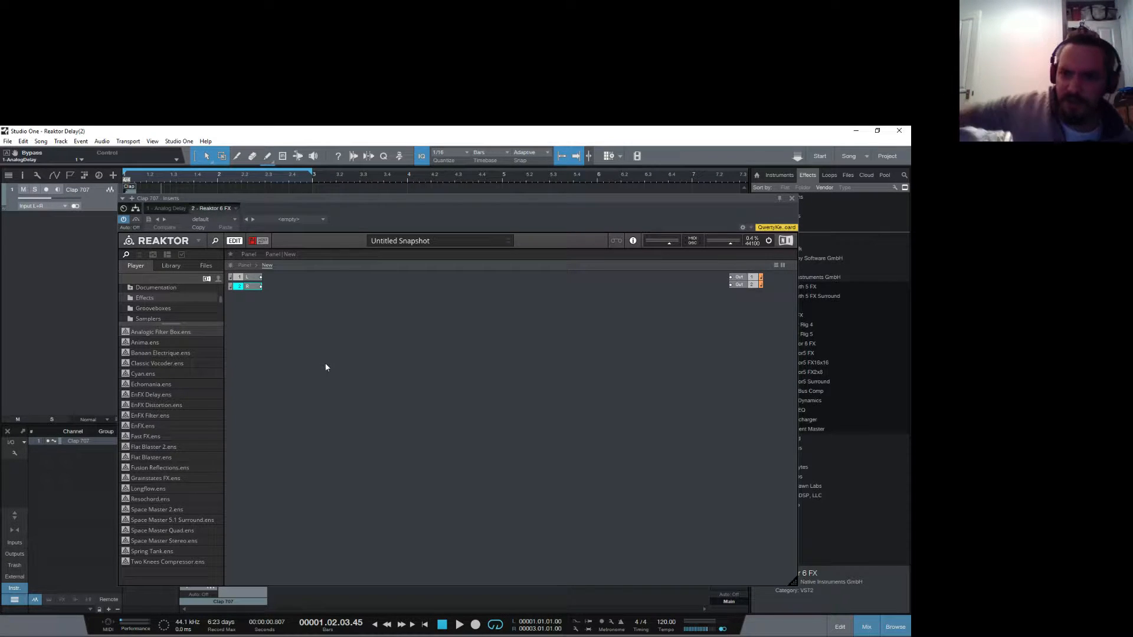
# Step: Rename the ensemble's output terminal 1 as L and output terminal 2 as R
pyautogui.click(741, 279)
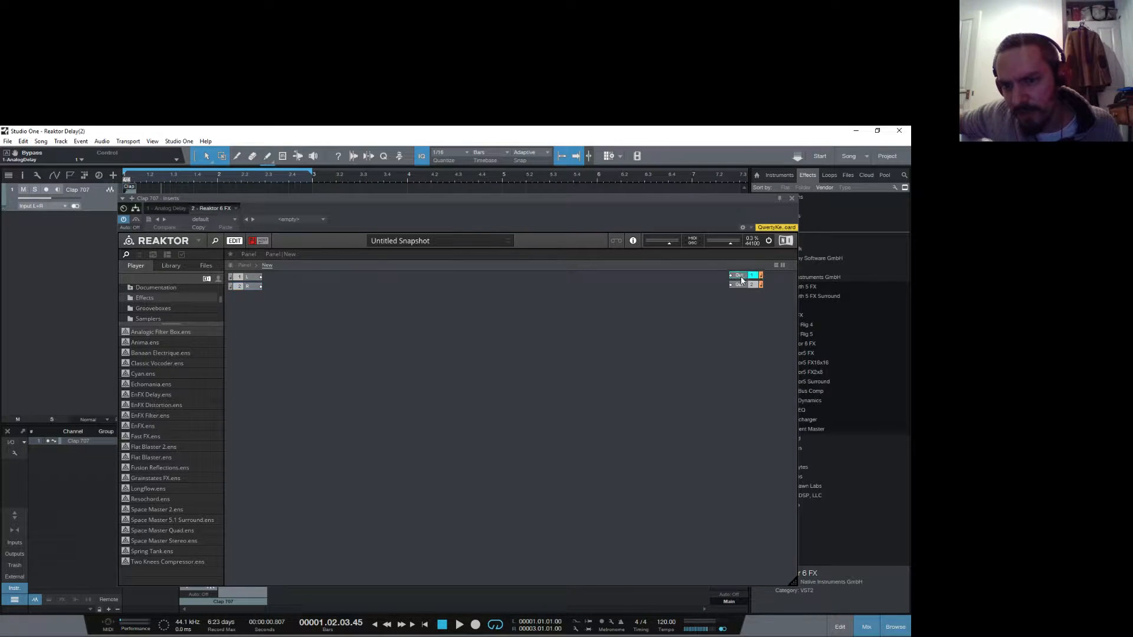
pyautogui.doubleClick(742, 278)
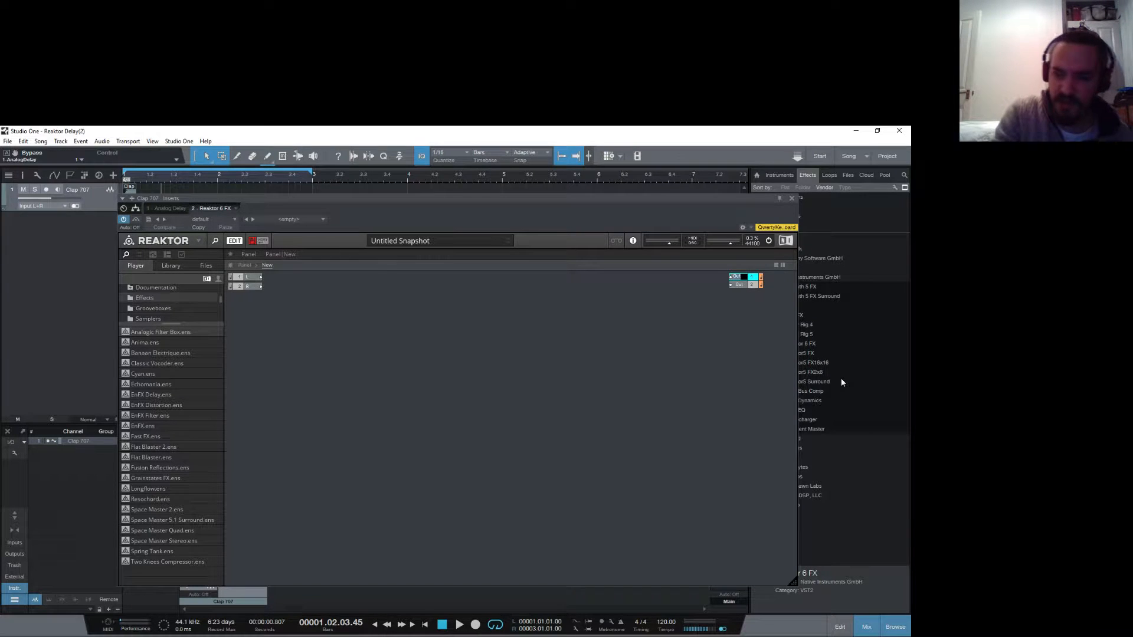
pyautogui.write('L')
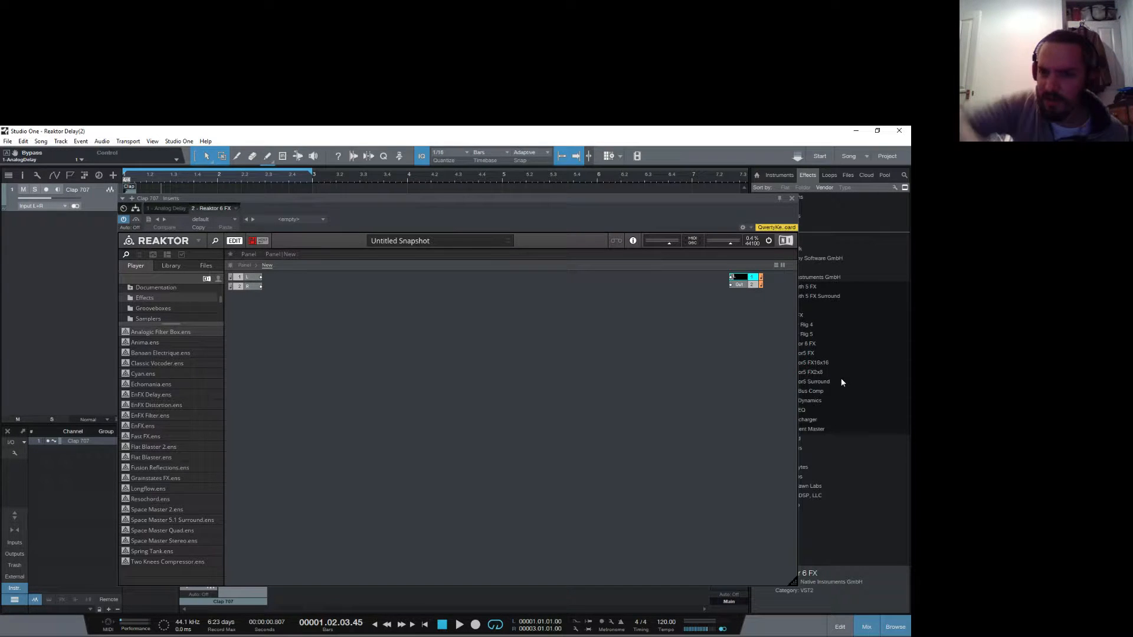
pyautogui.click(740, 286)
pyautogui.write('R')
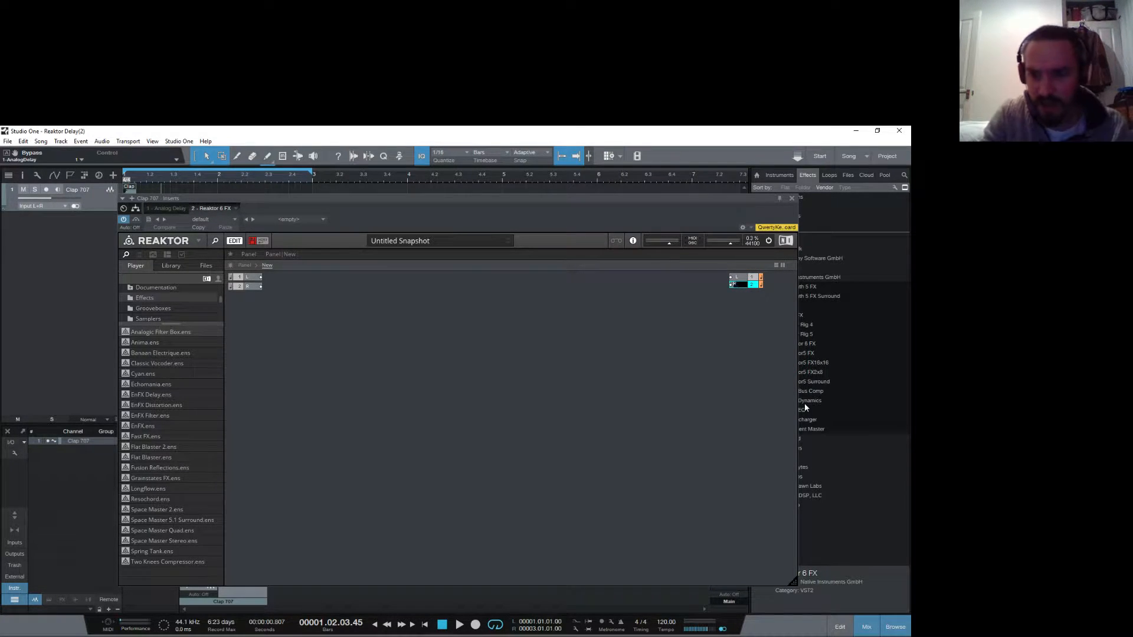
pyautogui.press('Return')
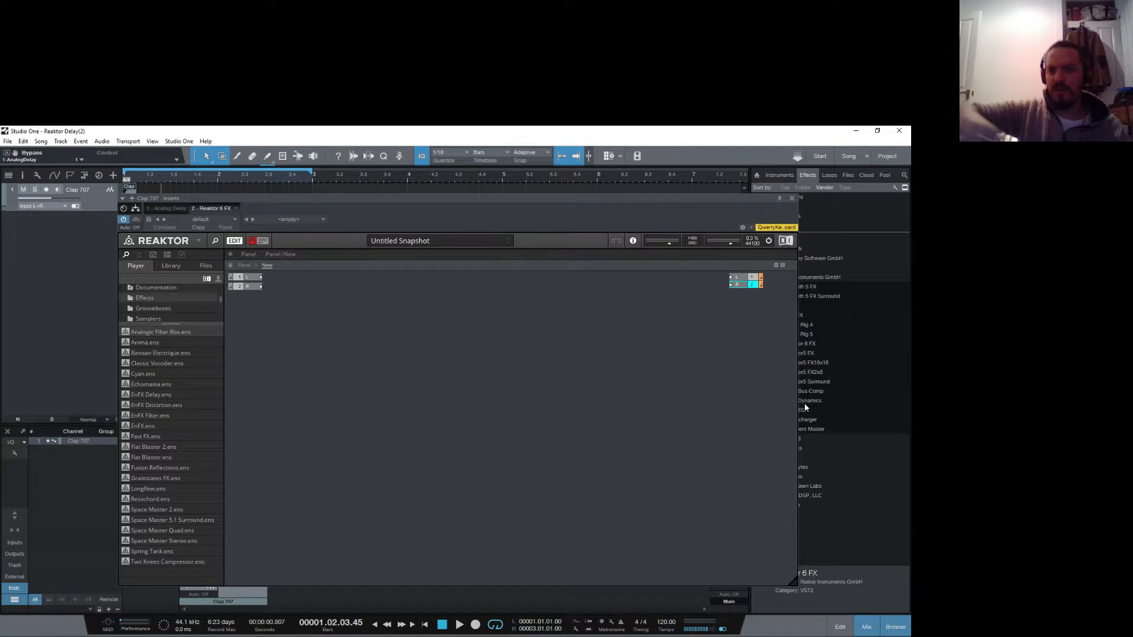
# Step: Add a built-in Selector/Scanner signal path module and place it midway between the input and output terminals
pyautogui.rightClick(468, 338)
pyautogui.moveTo(507, 343)
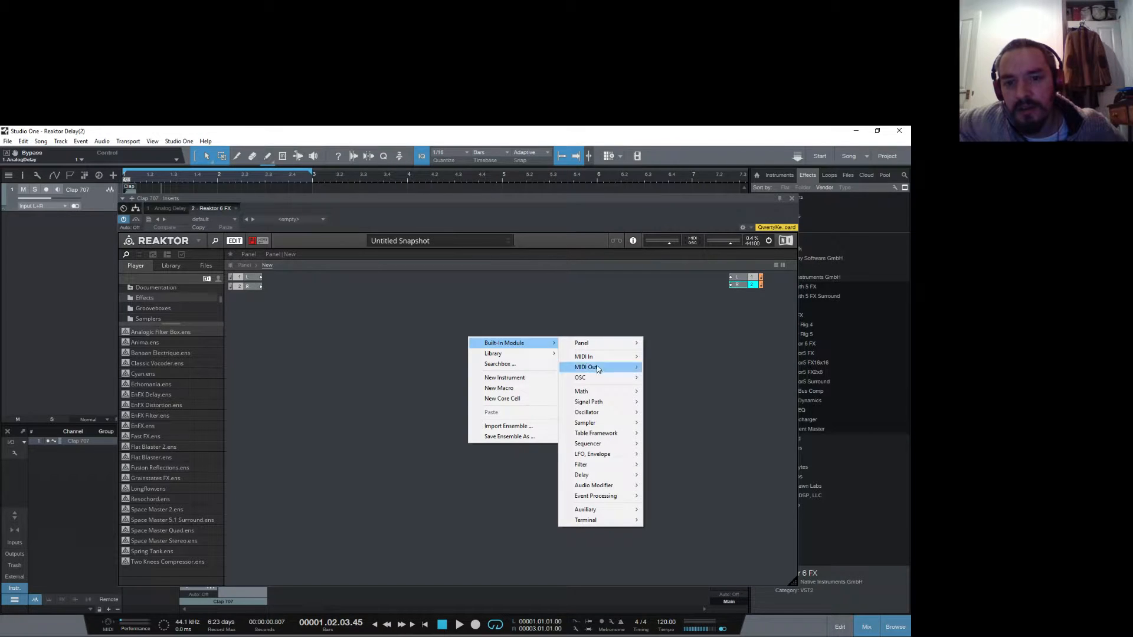
pyautogui.moveTo(595, 424)
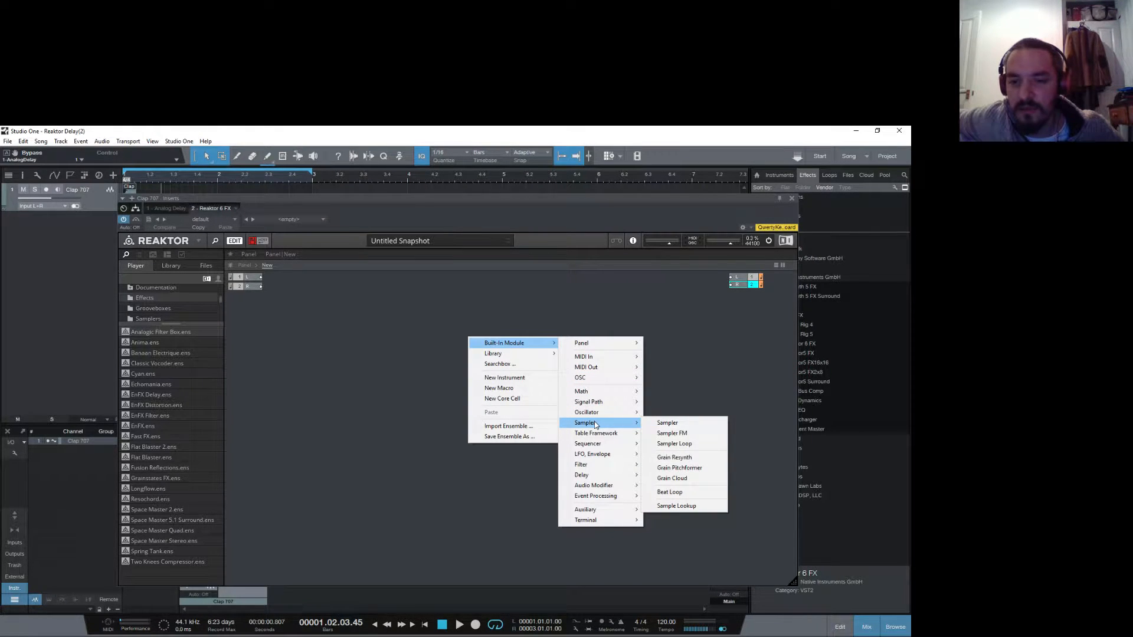
pyautogui.moveTo(601, 403)
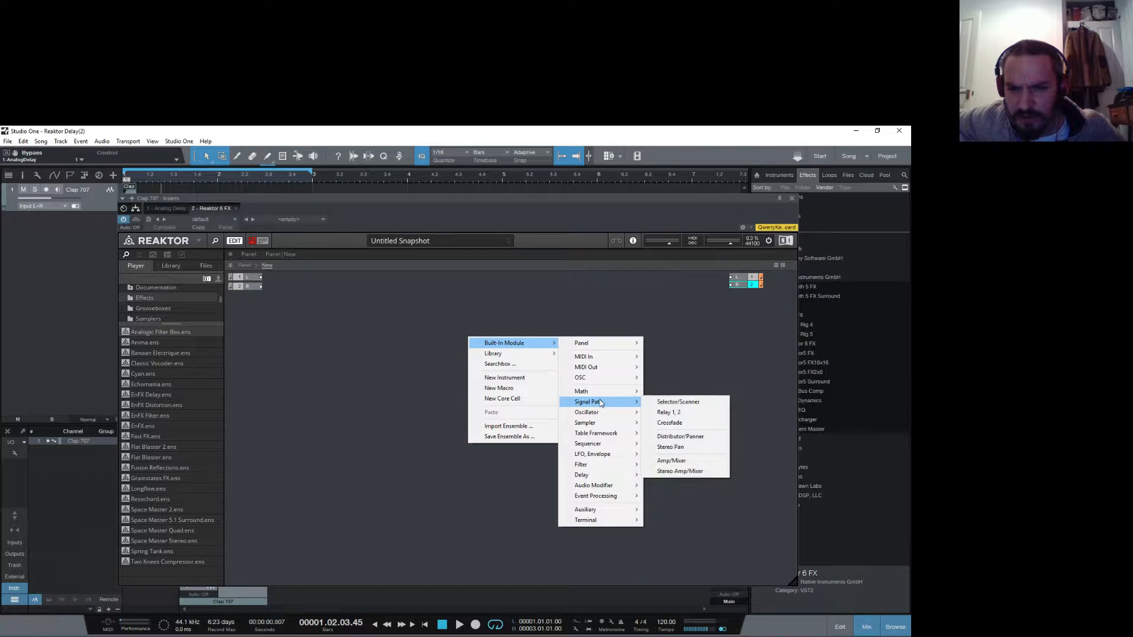
pyautogui.click(679, 401)
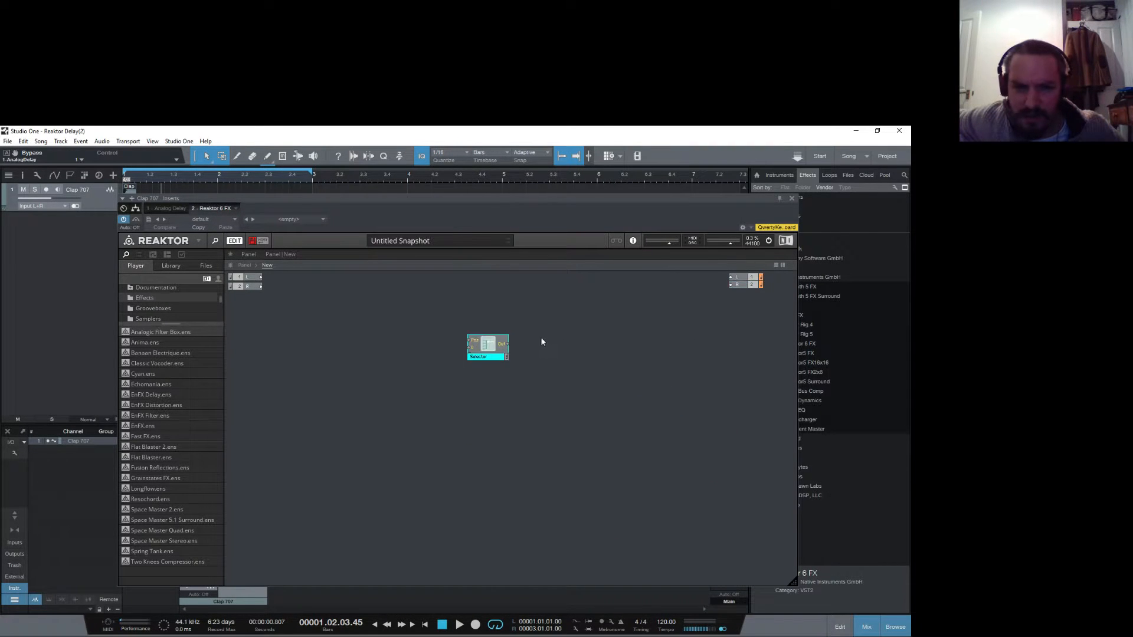
pyautogui.moveTo(485, 350); pyautogui.dragTo(518, 364)
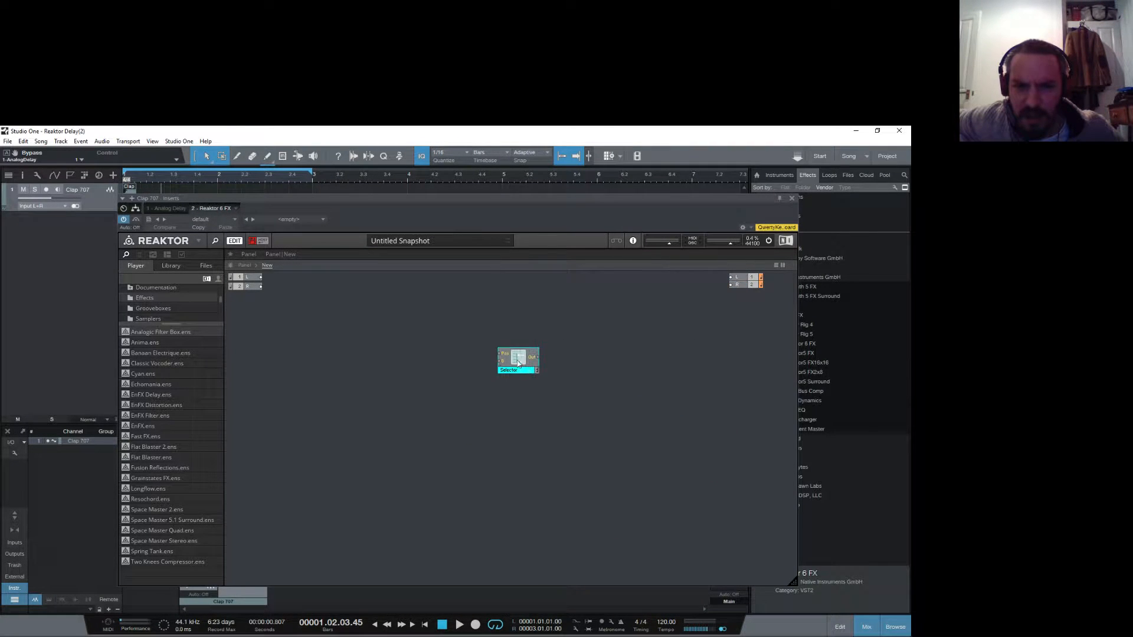
pyautogui.click(140, 255)
pyautogui.click(153, 254)
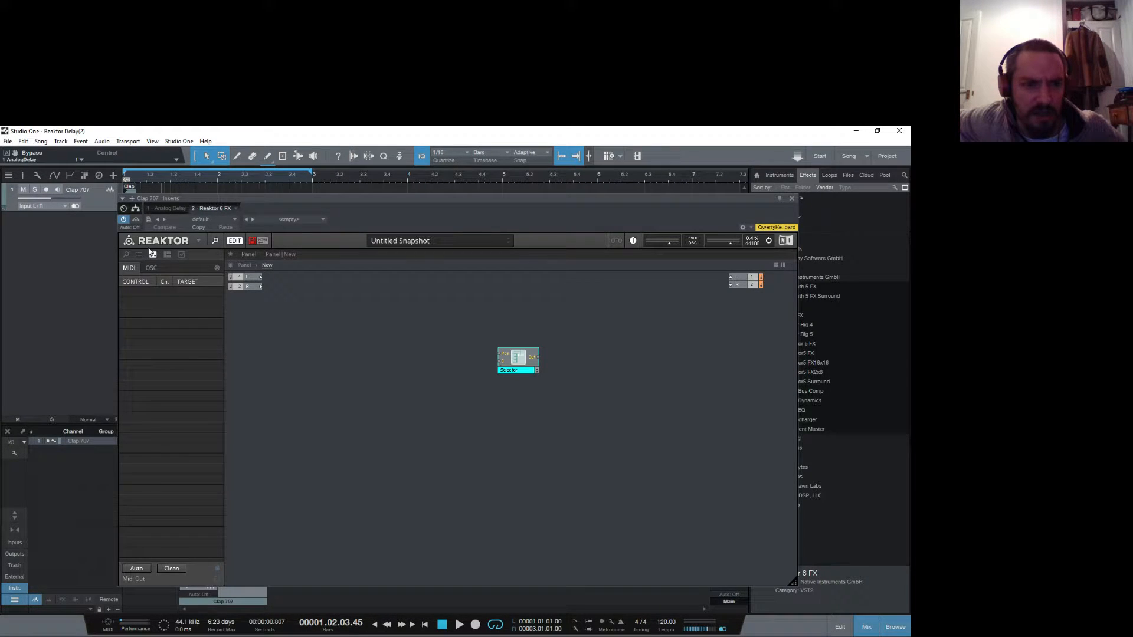
pyautogui.click(153, 255)
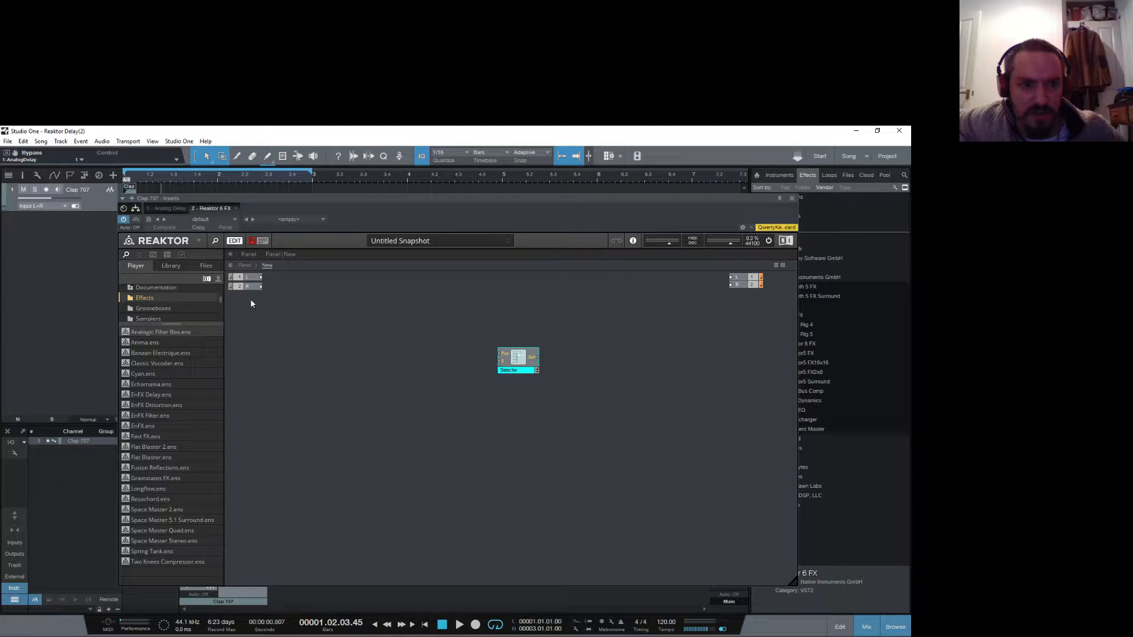
pyautogui.moveTo(510, 362); pyautogui.dragTo(513, 364)
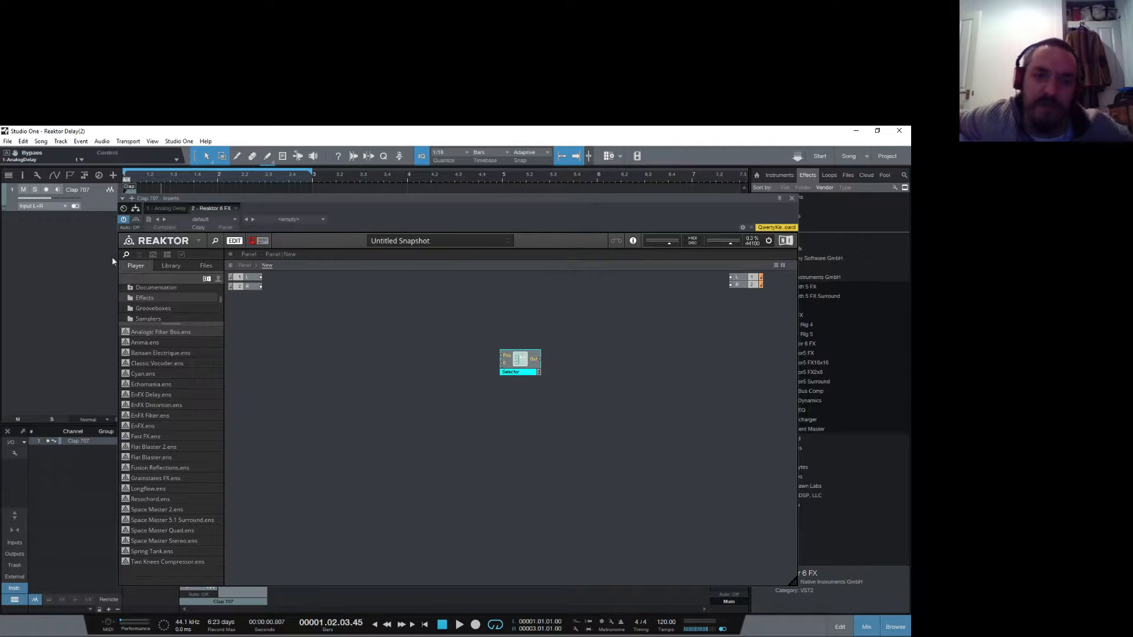
pyautogui.click(169, 332)
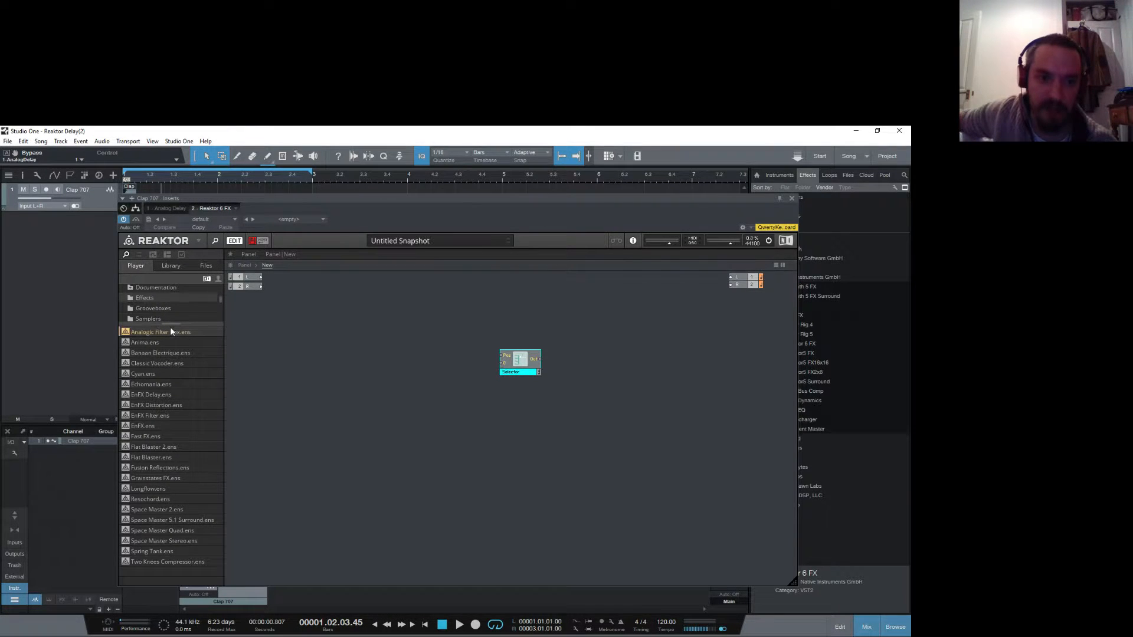
# Step: Set the Selector module's minimum number of ports to 3 and move the module slightly closer to the output terminals
pyautogui.rightClick(518, 362)
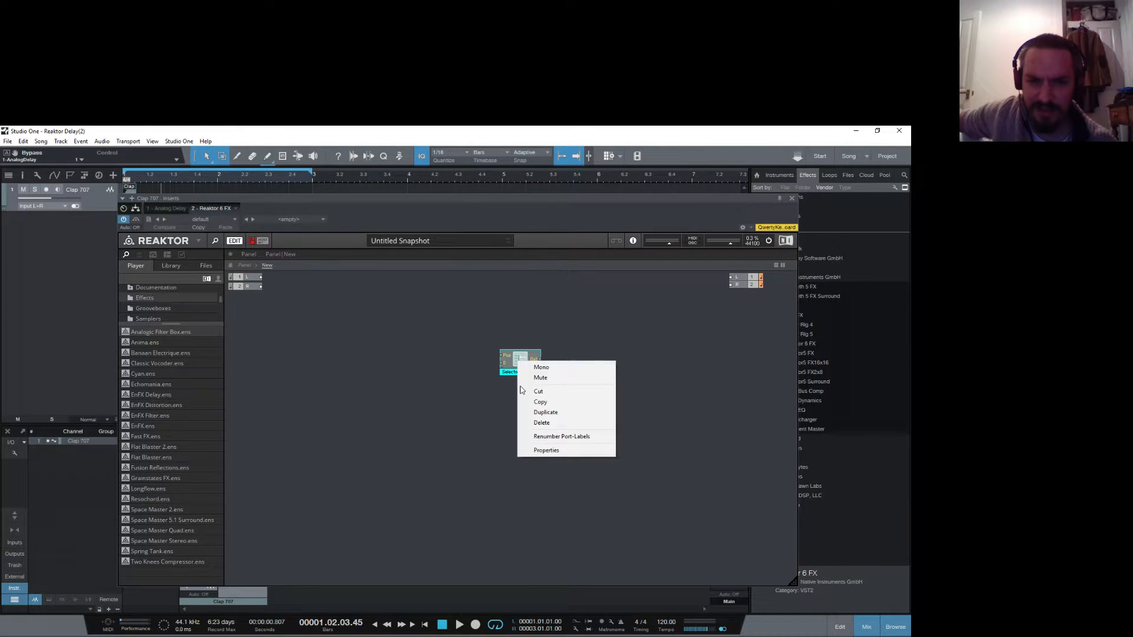
pyautogui.click(545, 450)
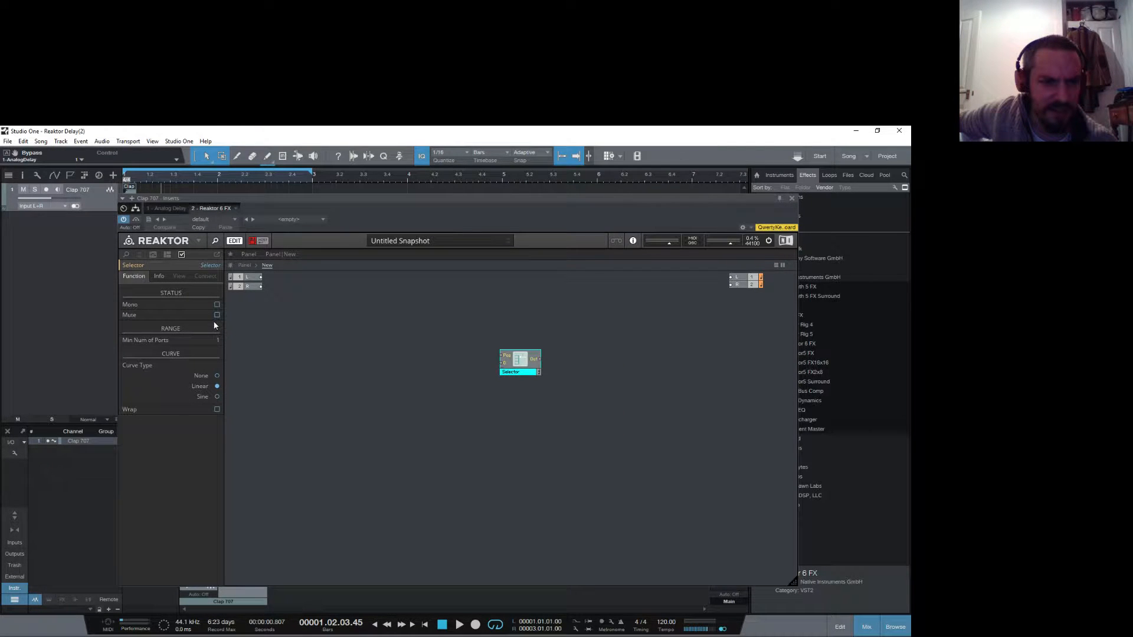
pyautogui.click(220, 340)
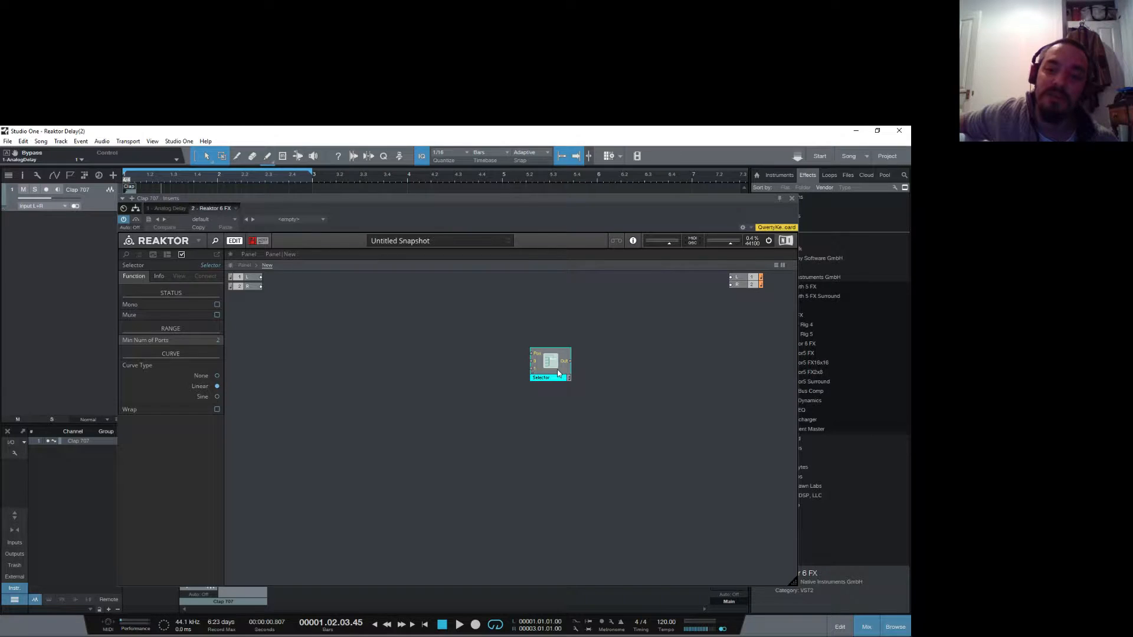
pyautogui.moveTo(558, 371)
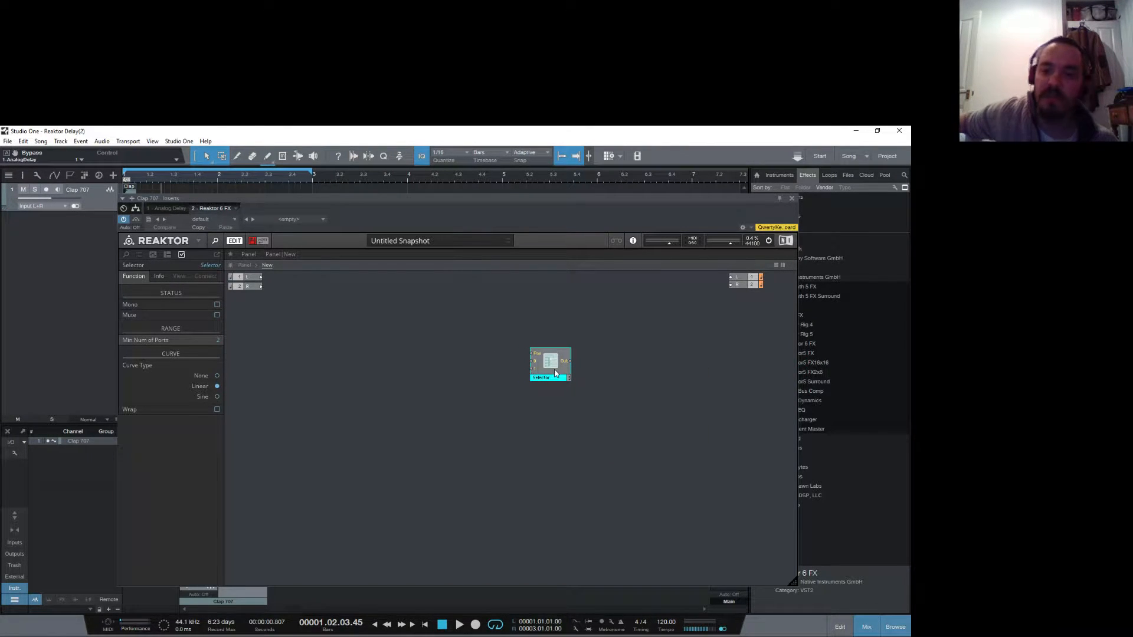
pyautogui.moveTo(550, 367); pyautogui.dragTo(548, 367)
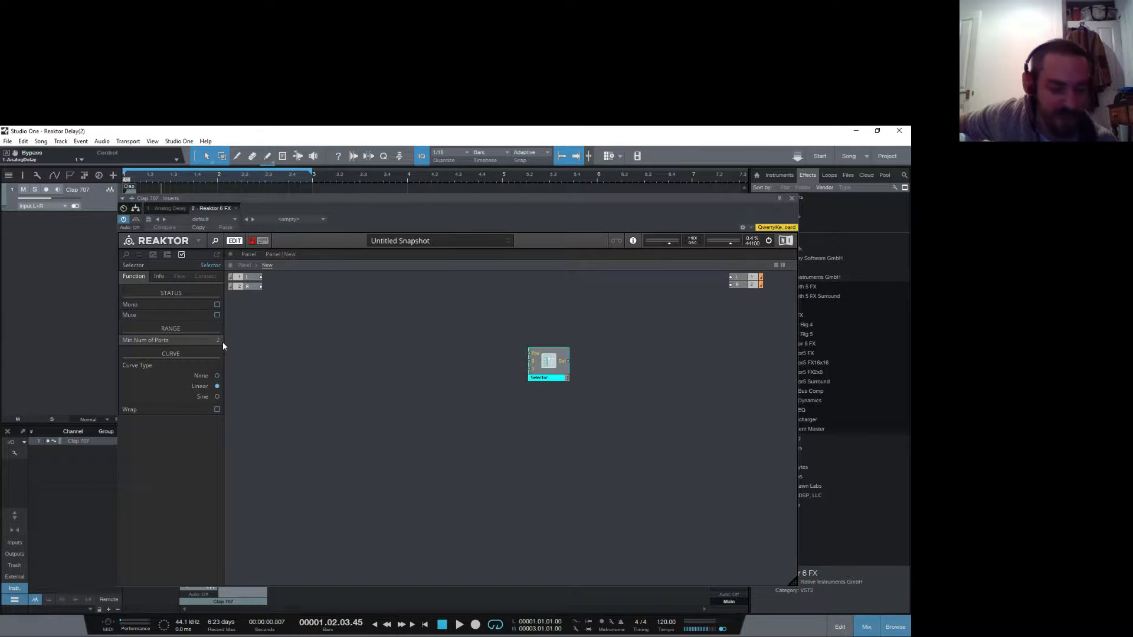
pyautogui.moveTo(221, 340); pyautogui.dragTo(220, 340)
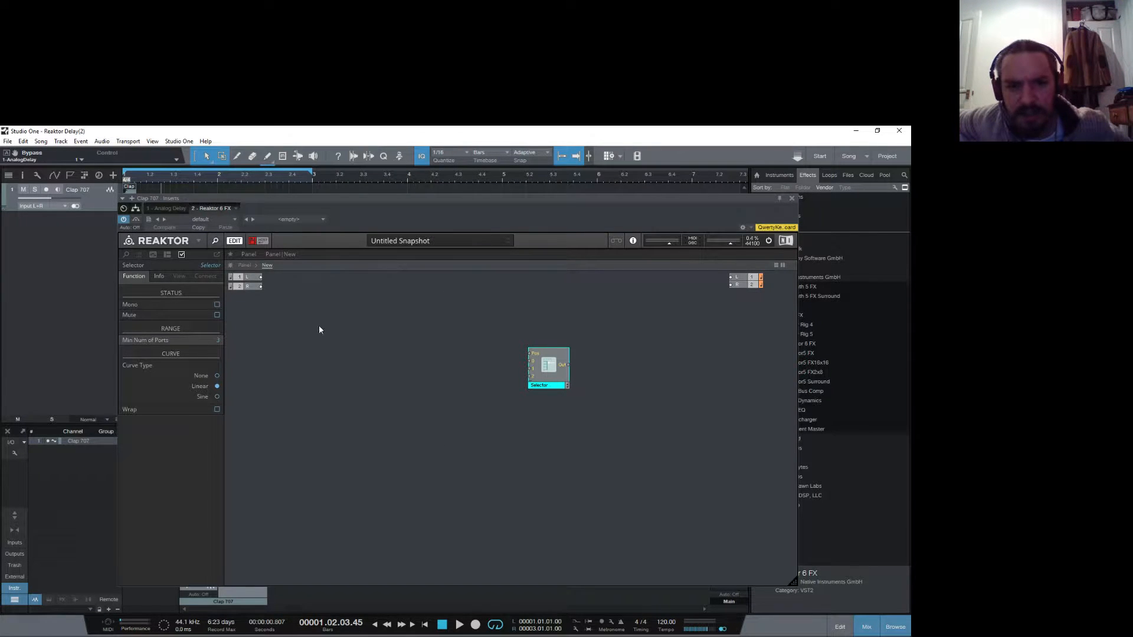
pyautogui.rightClick(388, 324)
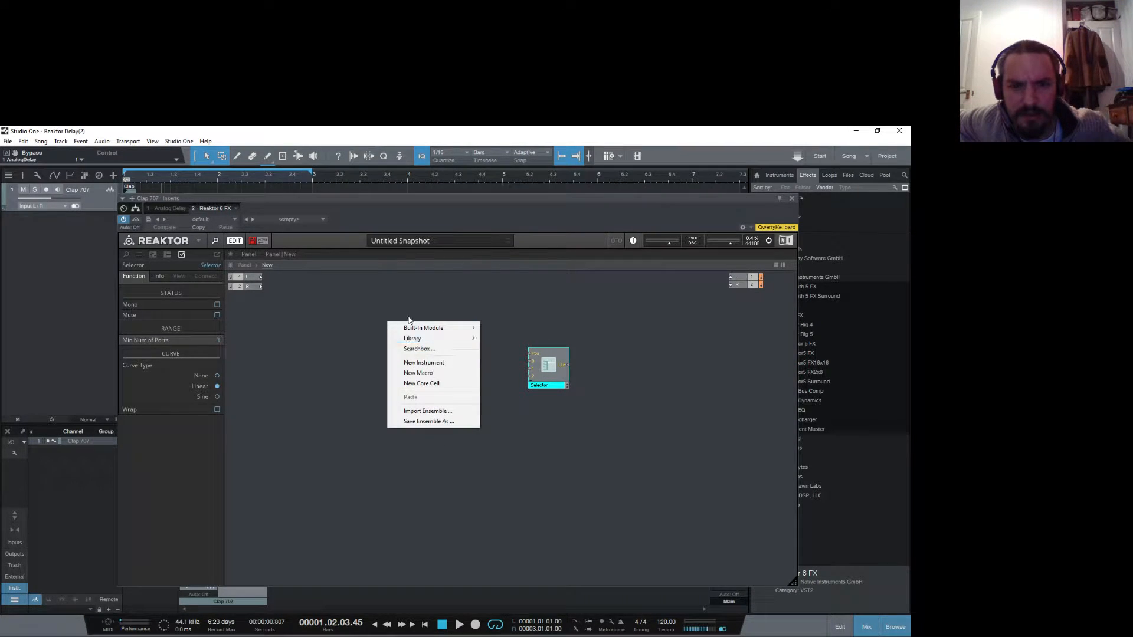
pyautogui.click(572, 537)
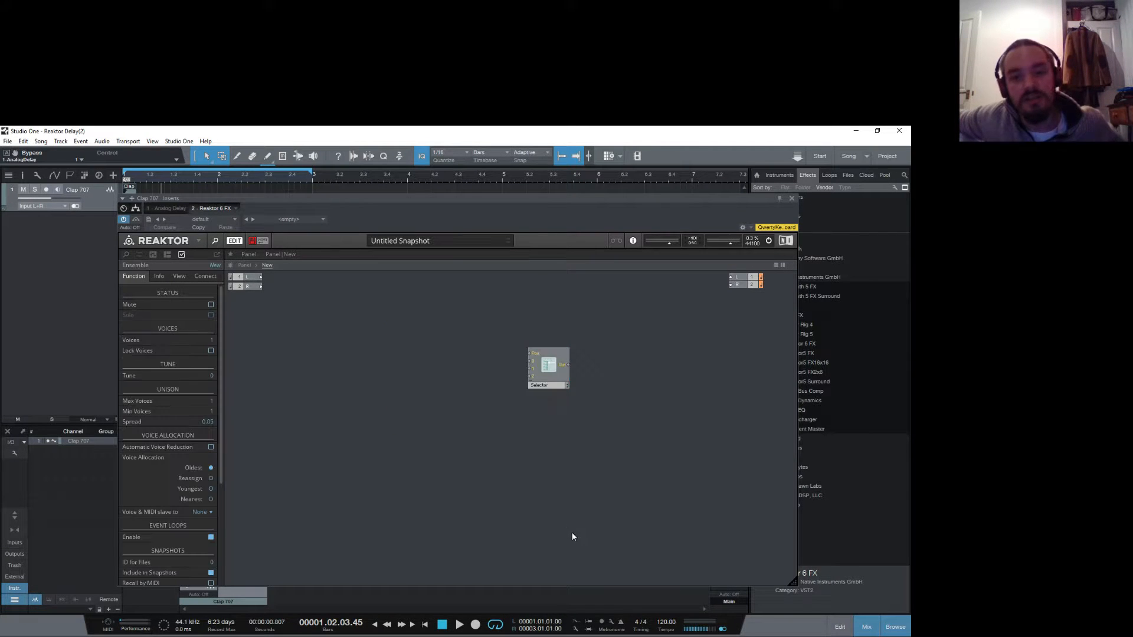
pyautogui.click(565, 380)
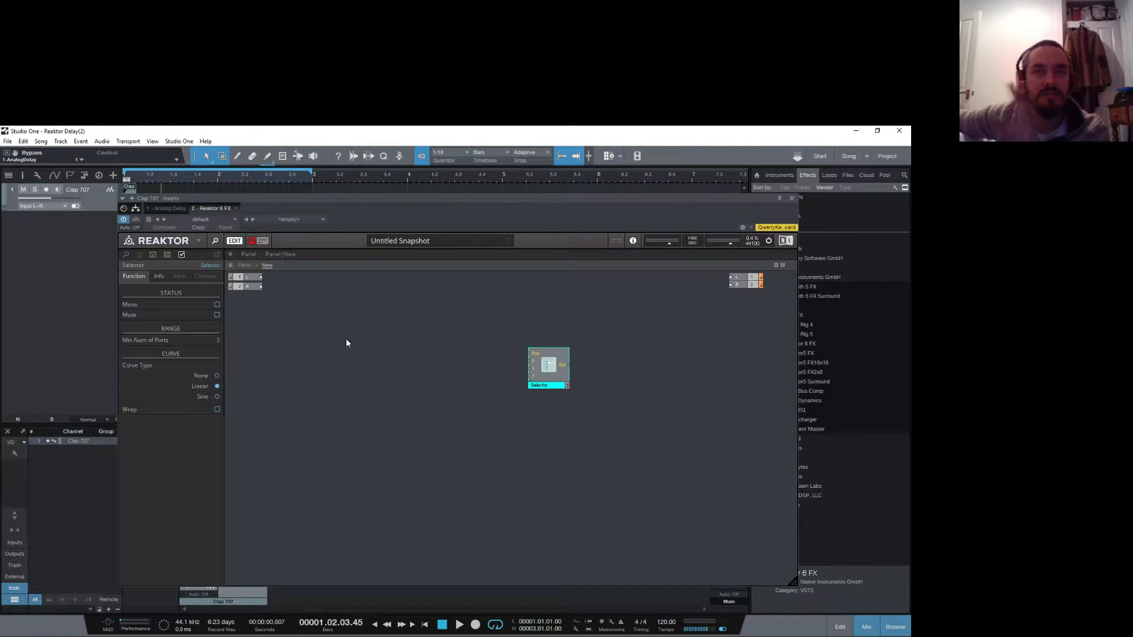
# Step: Add a built-in math Constant with value 1, connect it to the Selector's input 0, and place it nearer the Selector
pyautogui.rightClick(313, 361)
pyautogui.moveTo(396, 368)
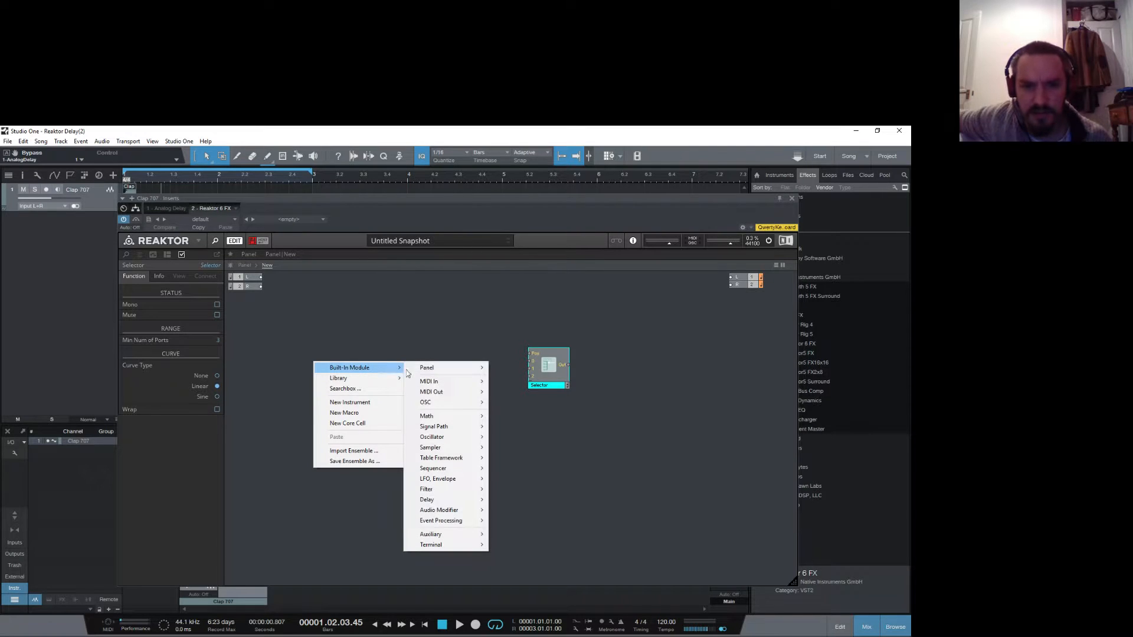
pyautogui.moveTo(420, 382)
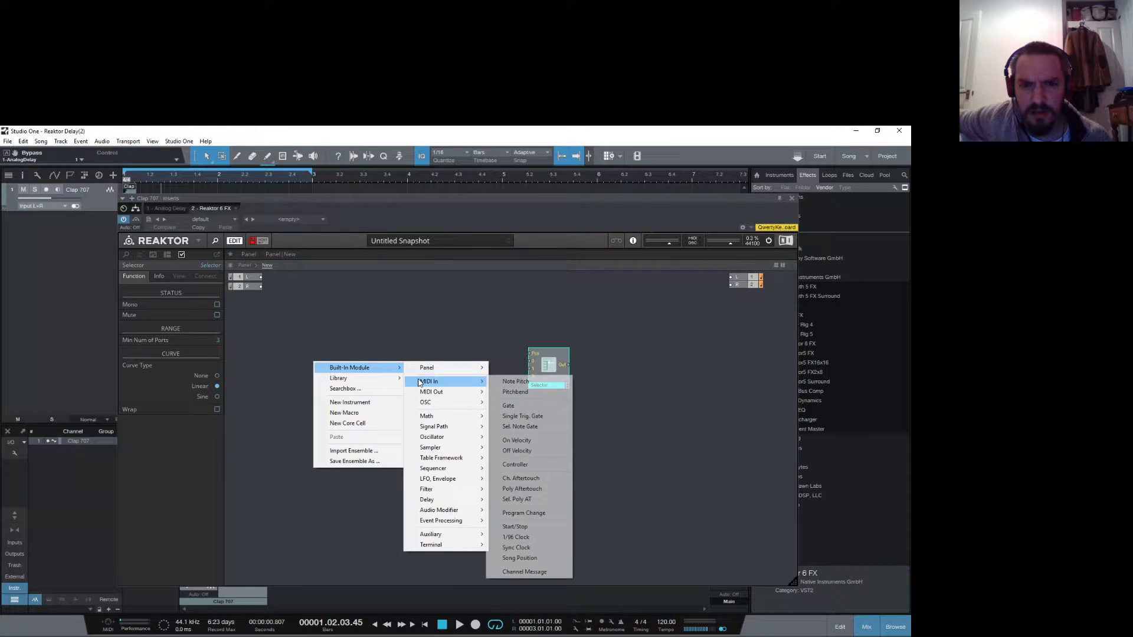
pyautogui.moveTo(426, 416)
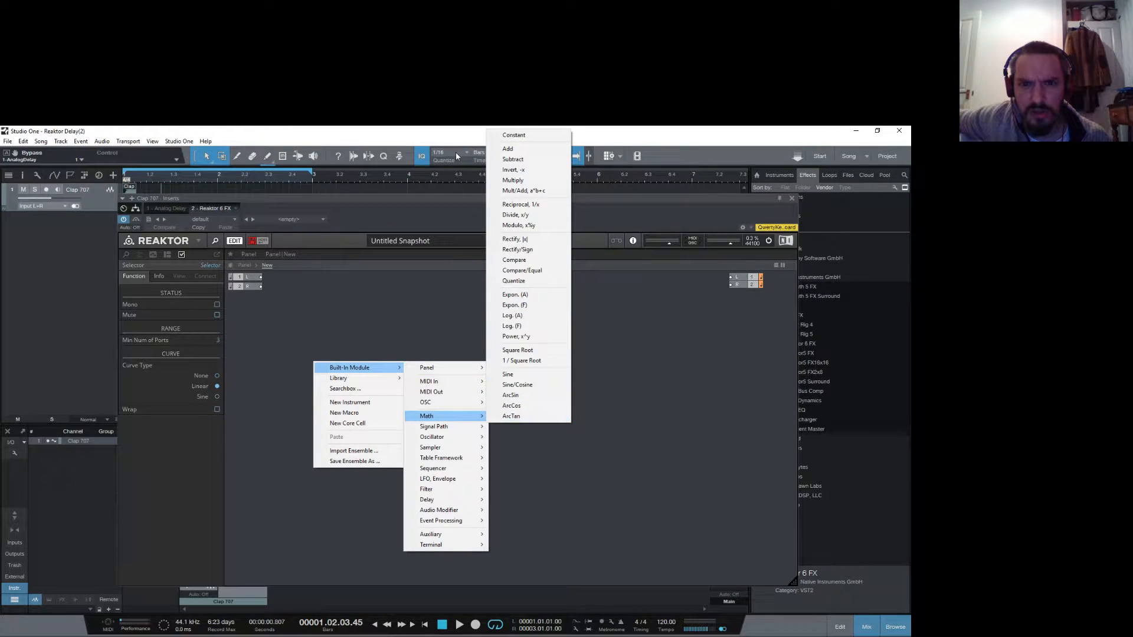
pyautogui.click(513, 135)
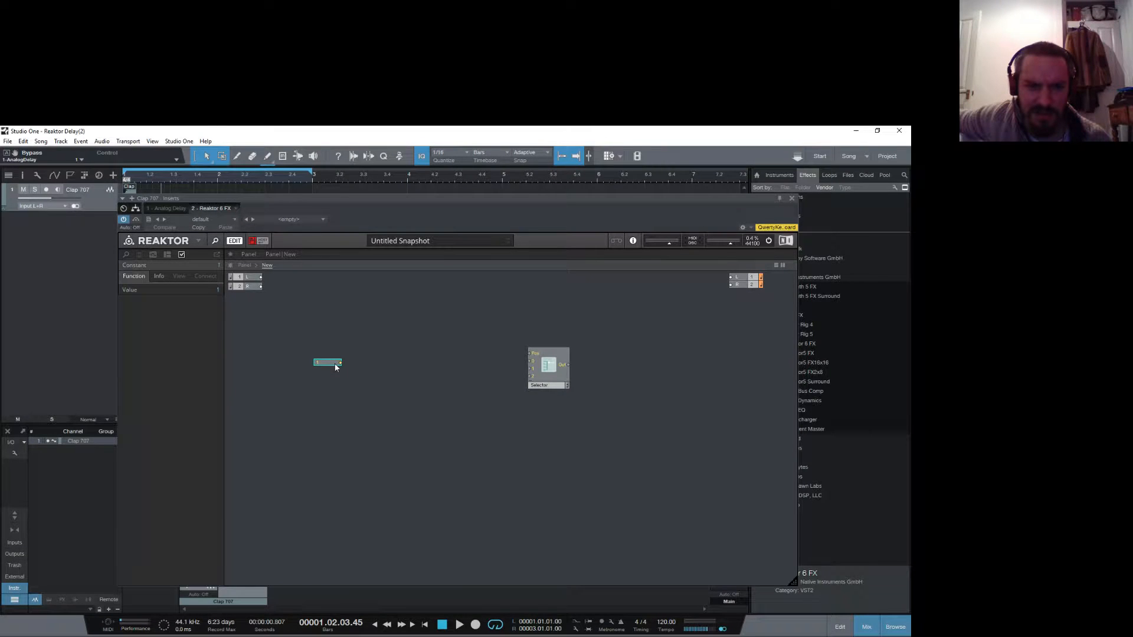
pyautogui.moveTo(334, 367); pyautogui.dragTo(356, 361)
pyautogui.moveTo(361, 357); pyautogui.dragTo(529, 361)
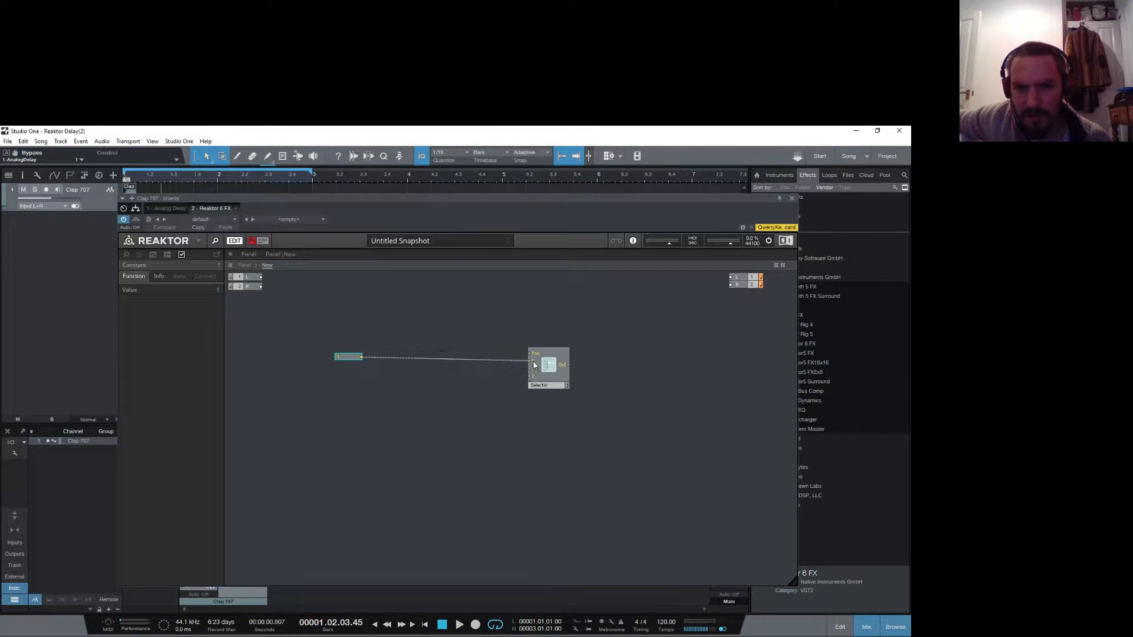
pyautogui.moveTo(357, 356); pyautogui.dragTo(407, 360)
# Step: Add a built-in panel Knob above the Selector and connect it to the Selector's Pos input
pyautogui.rightClick(456, 327)
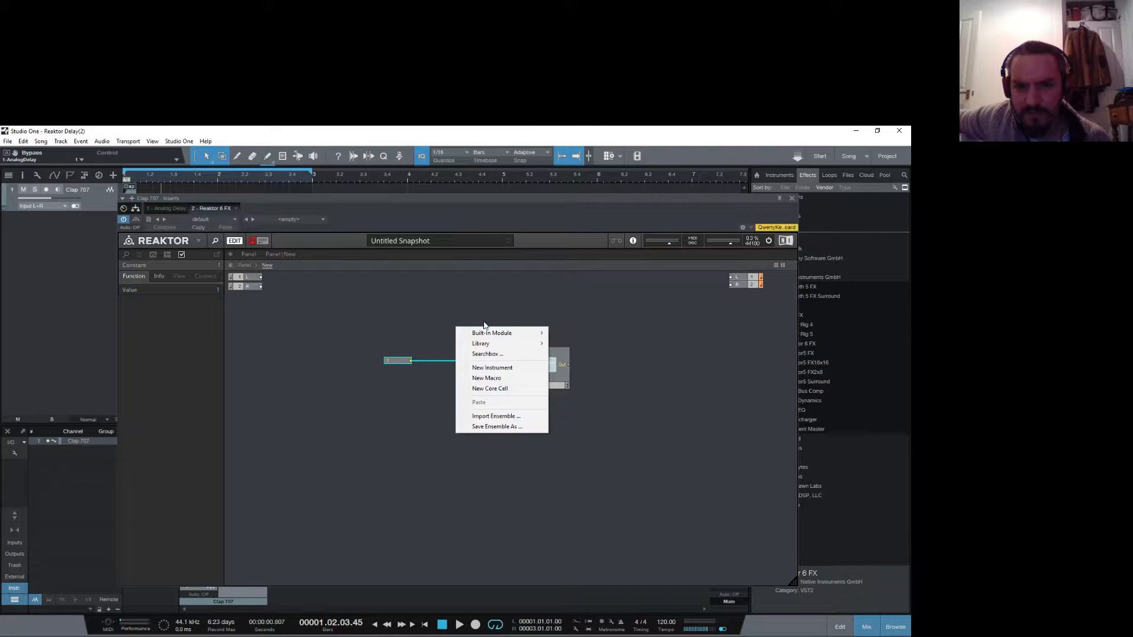
pyautogui.moveTo(495, 332)
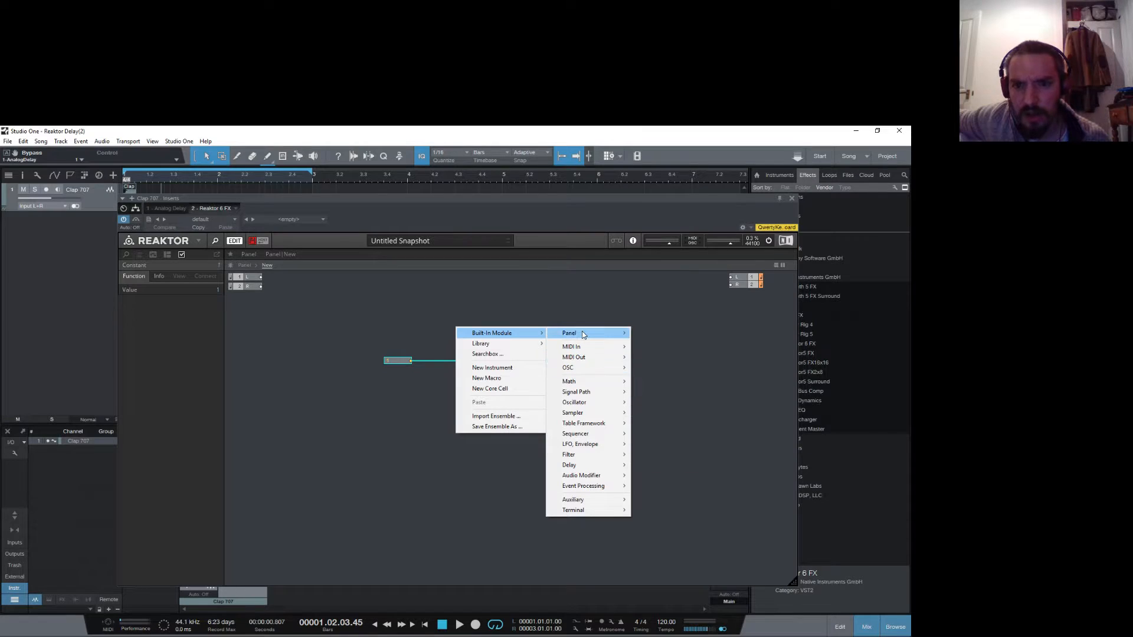
pyautogui.click(671, 343)
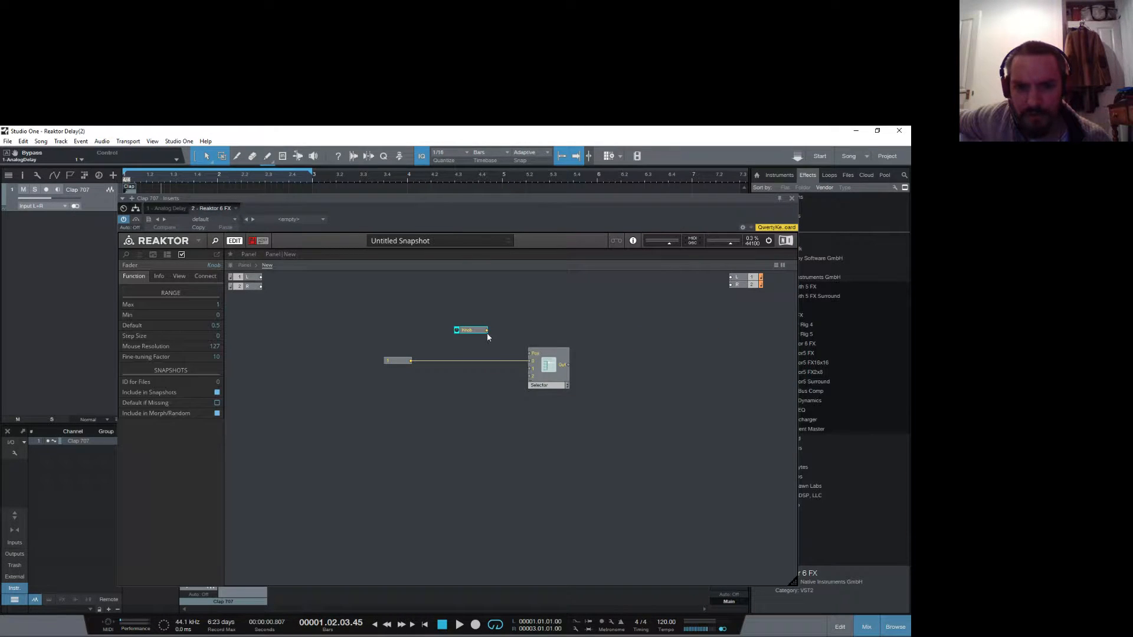
pyautogui.moveTo(487, 330); pyautogui.dragTo(546, 381)
pyautogui.click(465, 330)
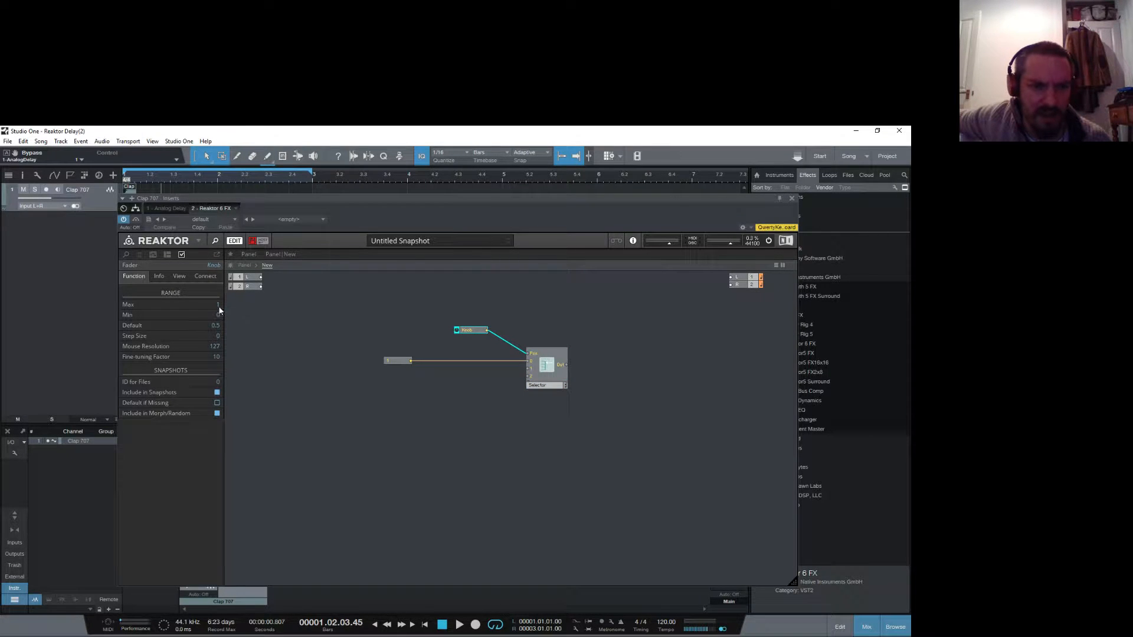
# Step: Add a built-in Numeric Readout panel module on the output side of the Selector
pyautogui.rightClick(630, 346)
pyautogui.moveTo(679, 352)
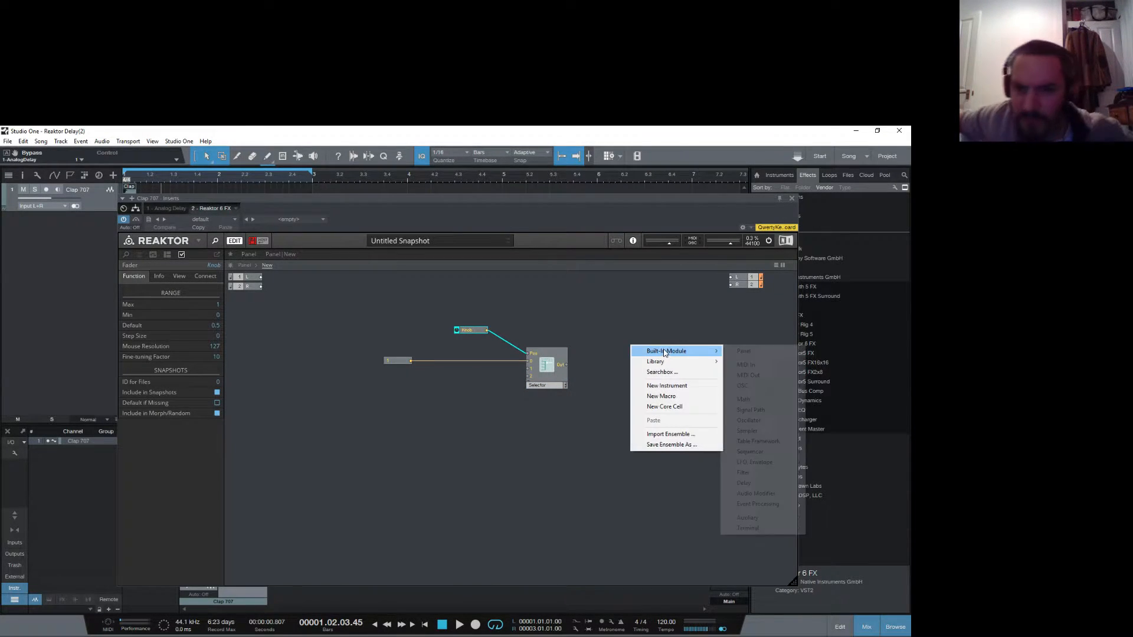
pyautogui.moveTo(751, 356)
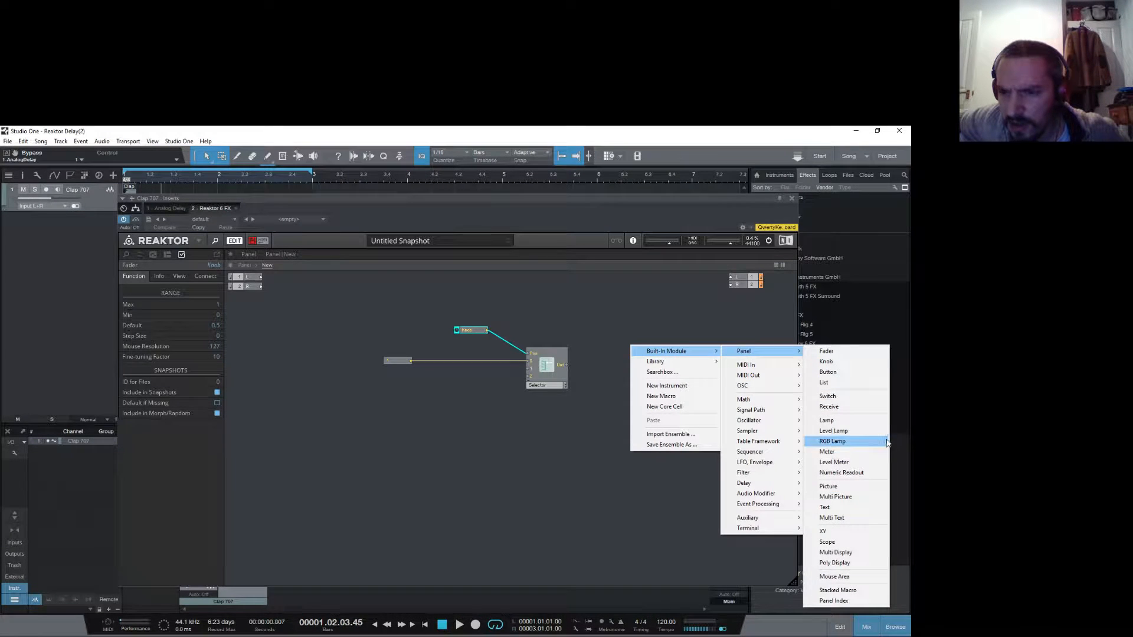
pyautogui.click(848, 453)
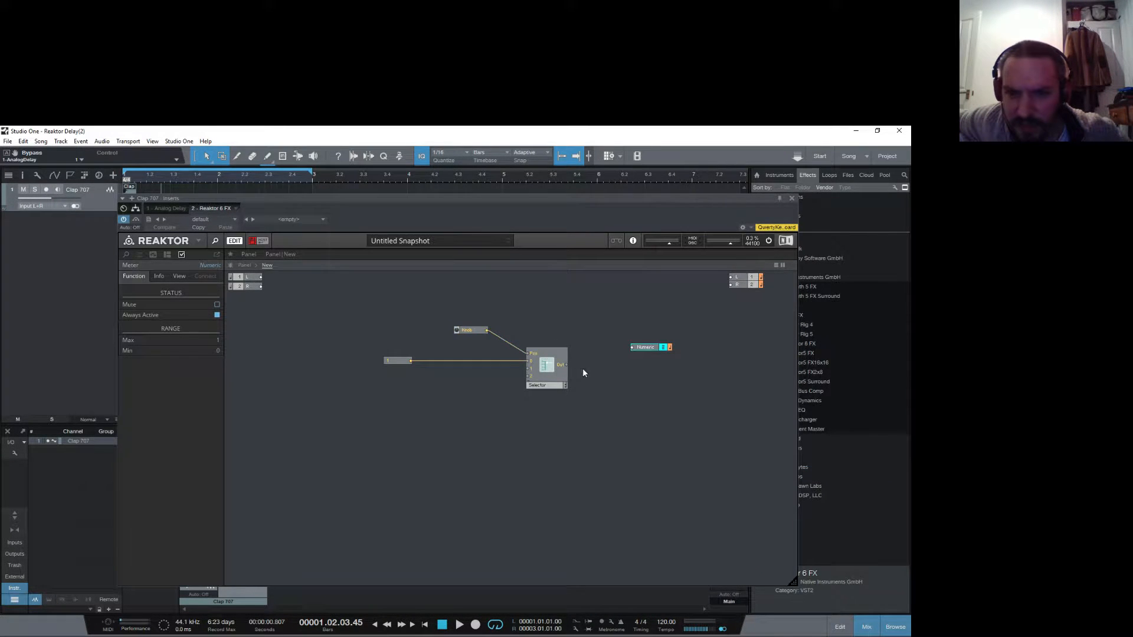
# Step: Set the Selector to Mono and connect its output to the numeric readout
pyautogui.click(558, 383)
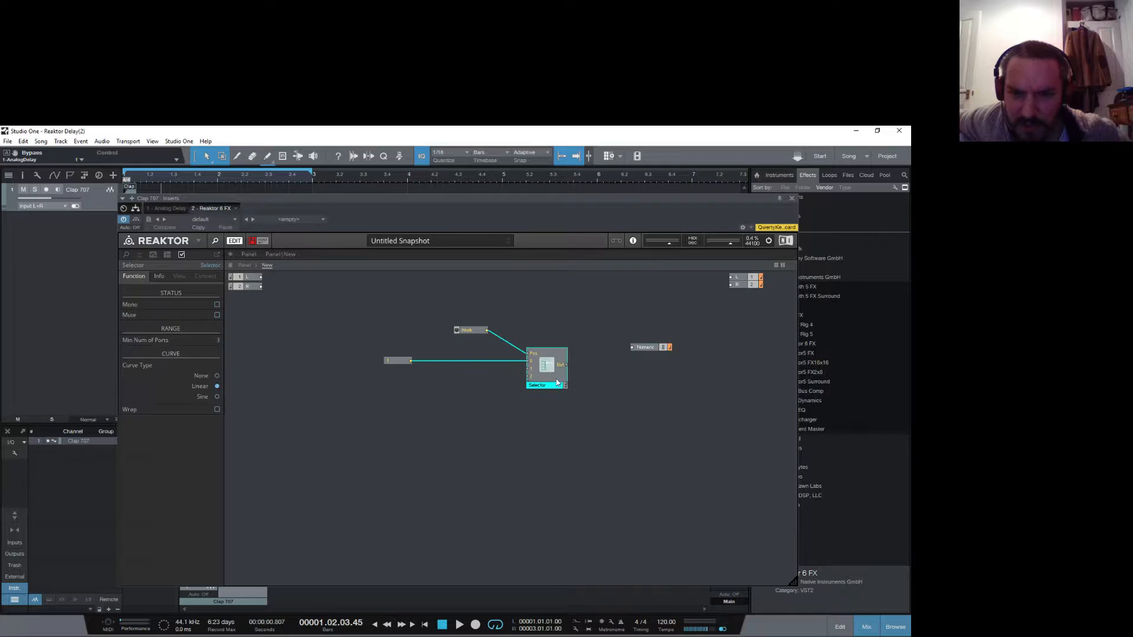
pyautogui.click(217, 305)
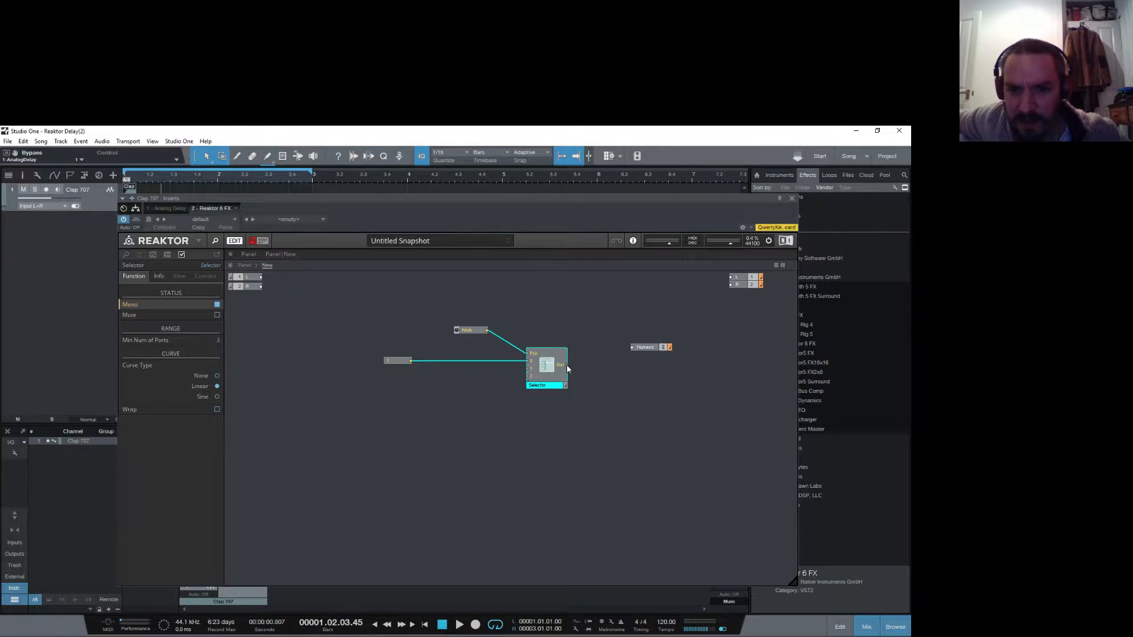
pyautogui.moveTo(567, 365); pyautogui.dragTo(639, 350)
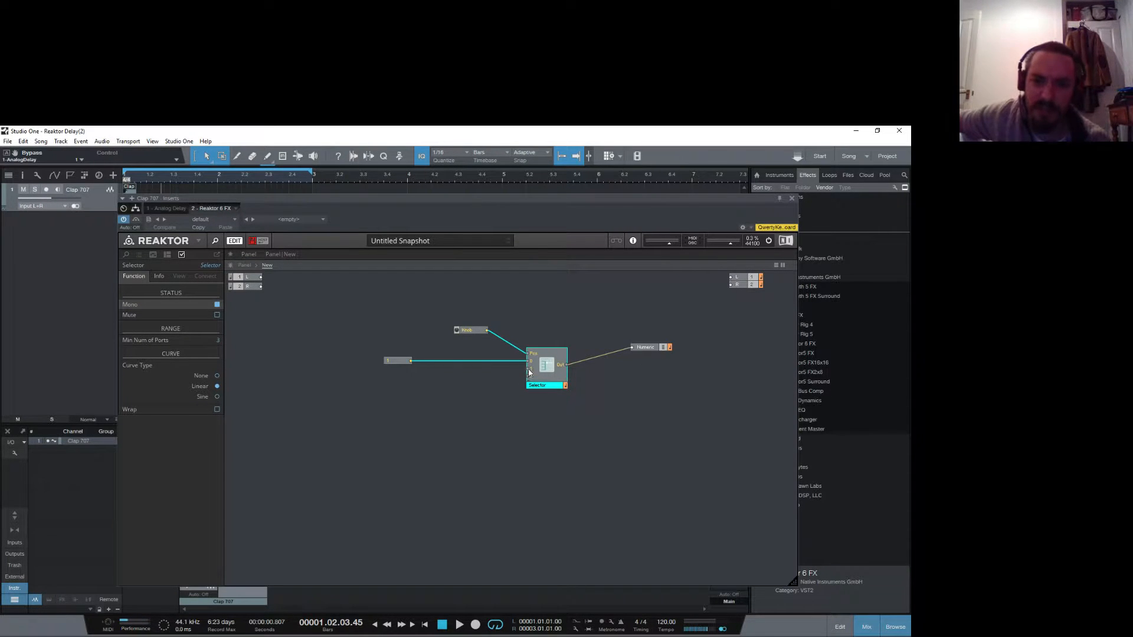
# Step: Show the ensemble's panel, unlock its layout, and move the knob clear of the numeric readout
pyautogui.click(470, 332)
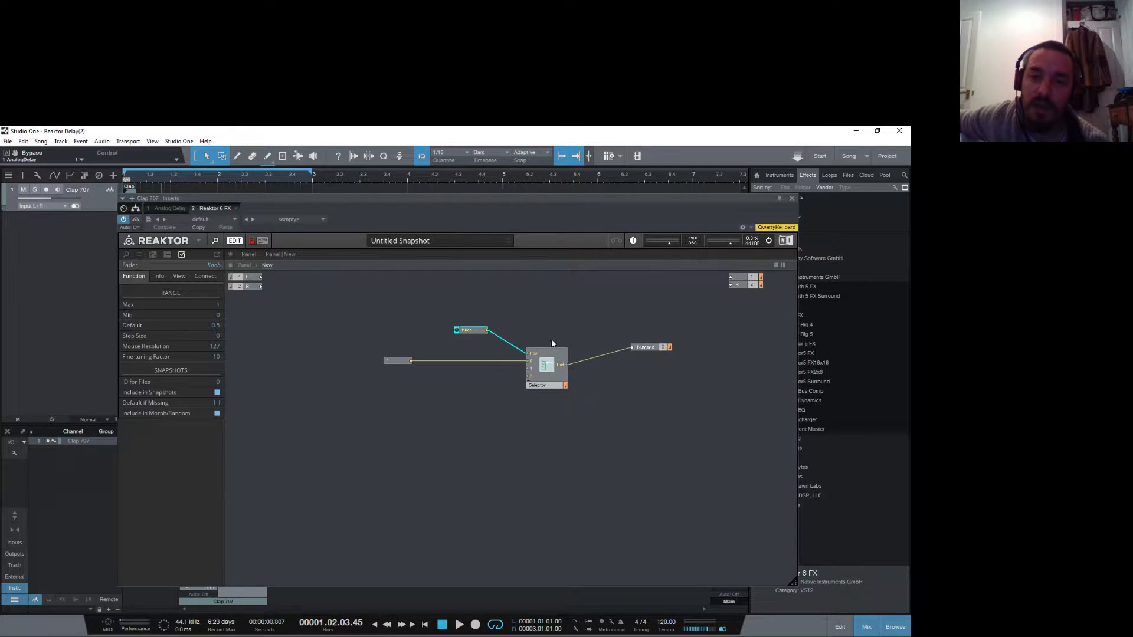
pyautogui.click(244, 266)
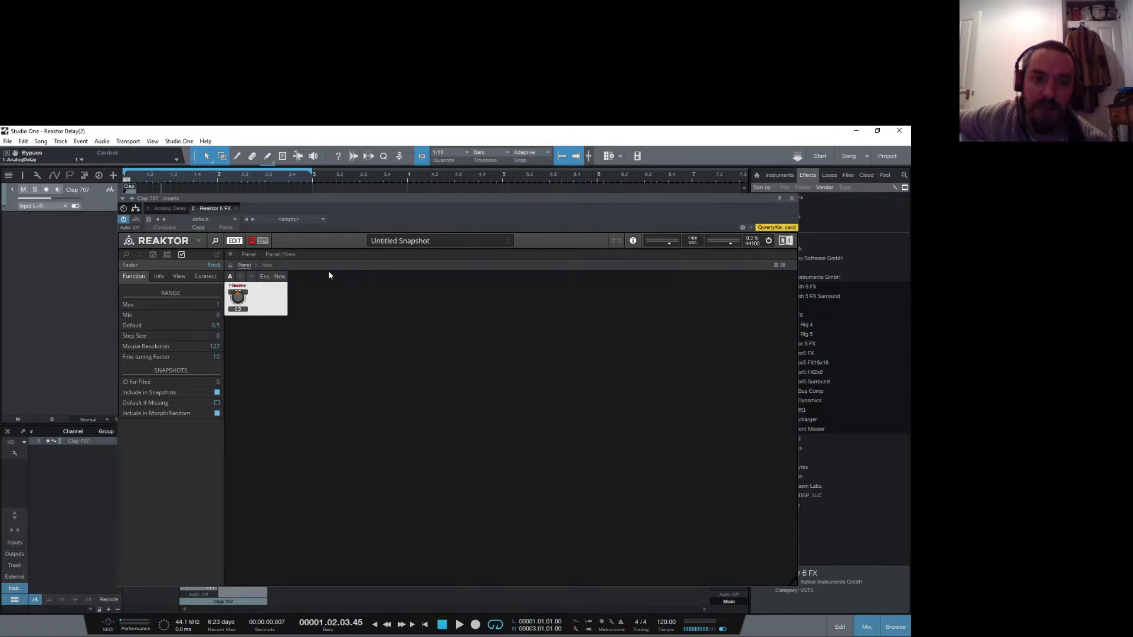
pyautogui.click(232, 267)
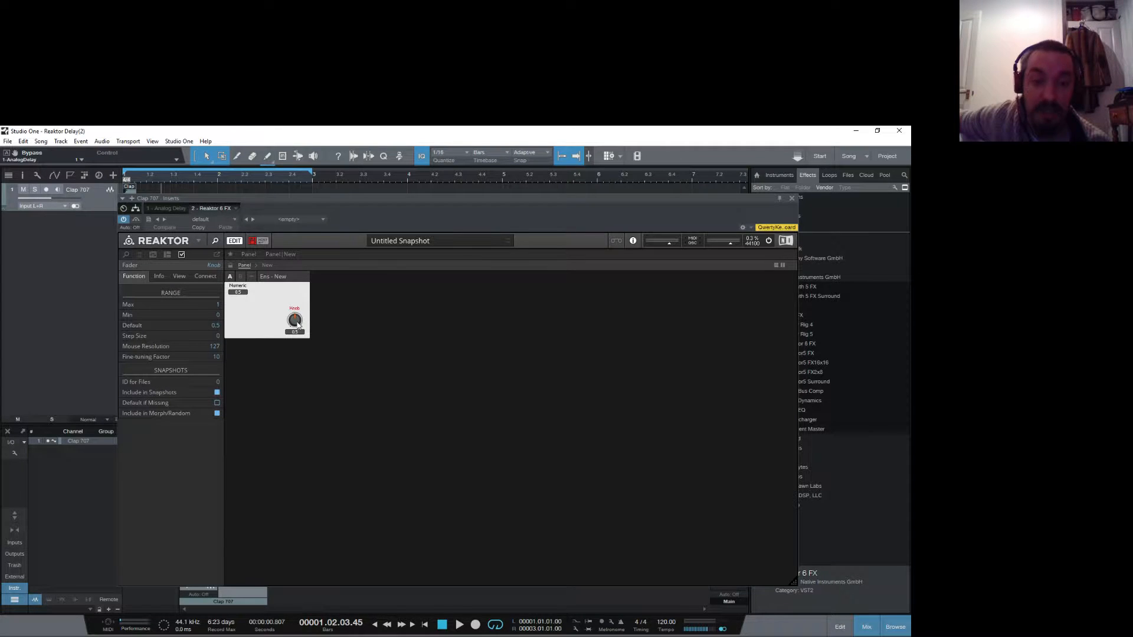
# Step: Test the Selector's response on the readout by turning the knob to 0 and up to 1, and return to the structure view
pyautogui.moveTo(297, 327); pyautogui.dragTo(288, 393)
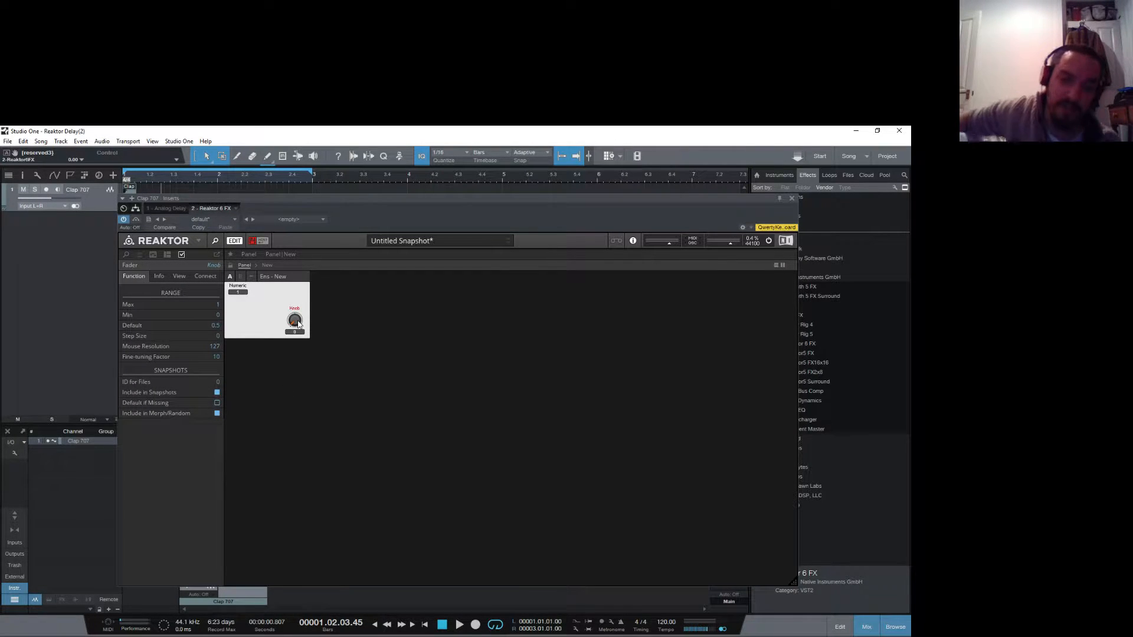
pyautogui.moveTo(298, 324); pyautogui.dragTo(299, 278)
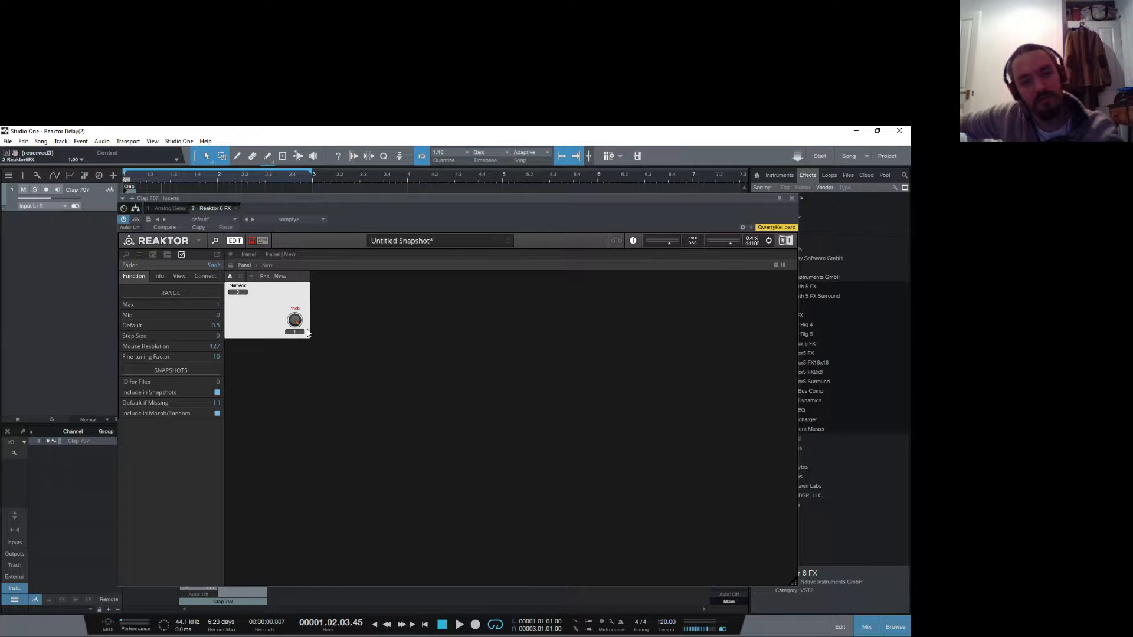
pyautogui.click(268, 266)
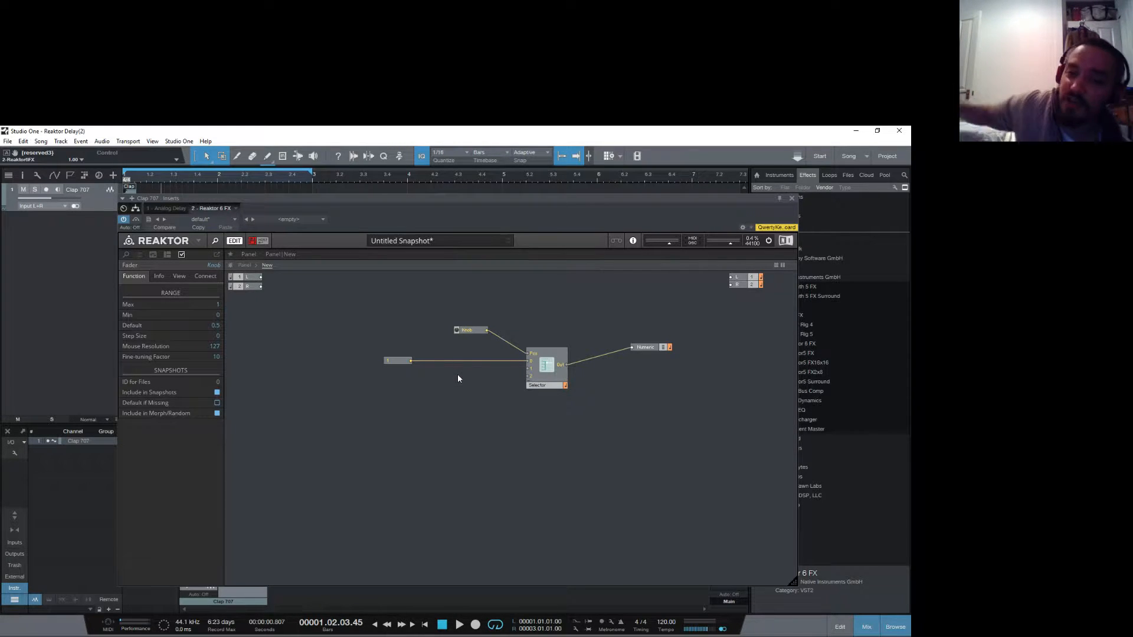
# Step: Place a built-in math Add module between the constant and the Selector, fed by the constant and connected to Selector input 1
pyautogui.click(398, 361)
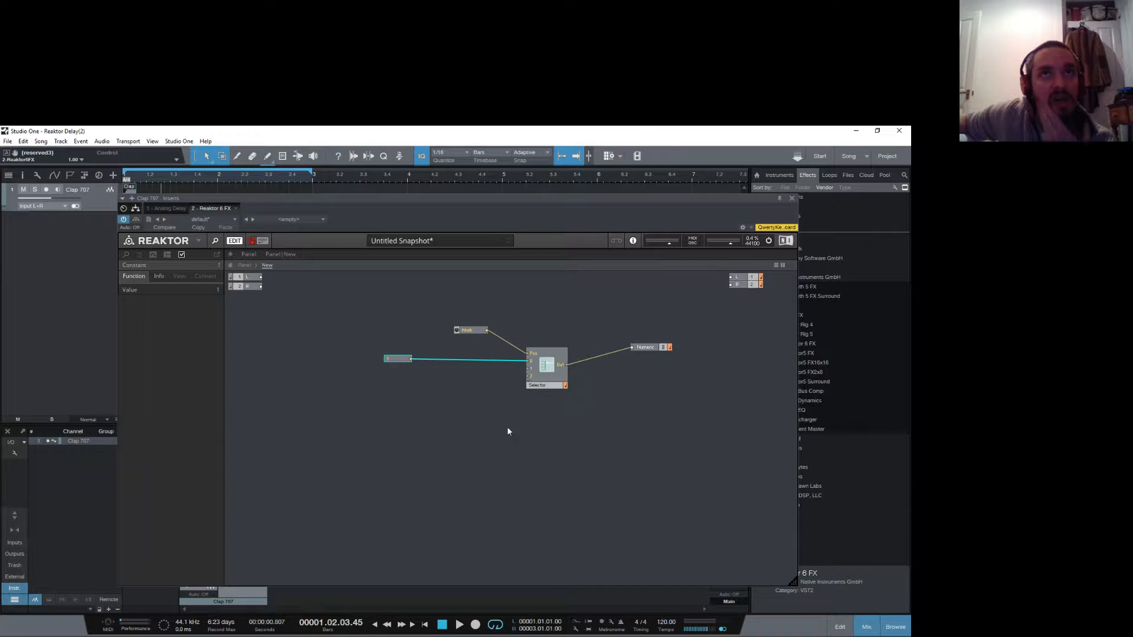
pyautogui.rightClick(433, 387)
pyautogui.moveTo(467, 390)
pyautogui.moveTo(554, 440)
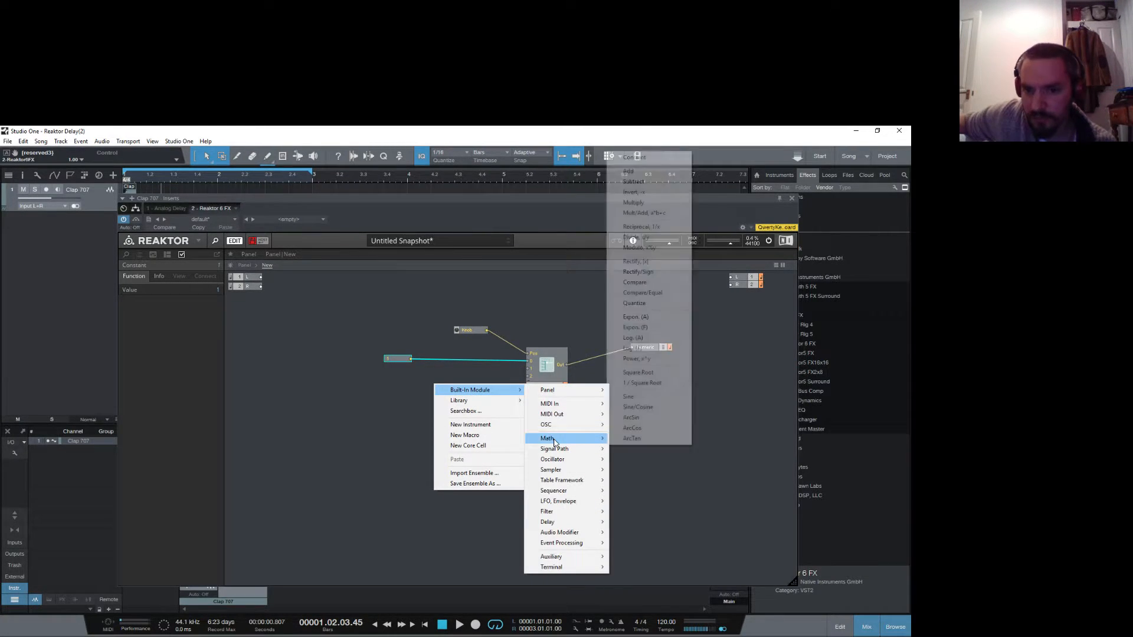
pyautogui.click(635, 171)
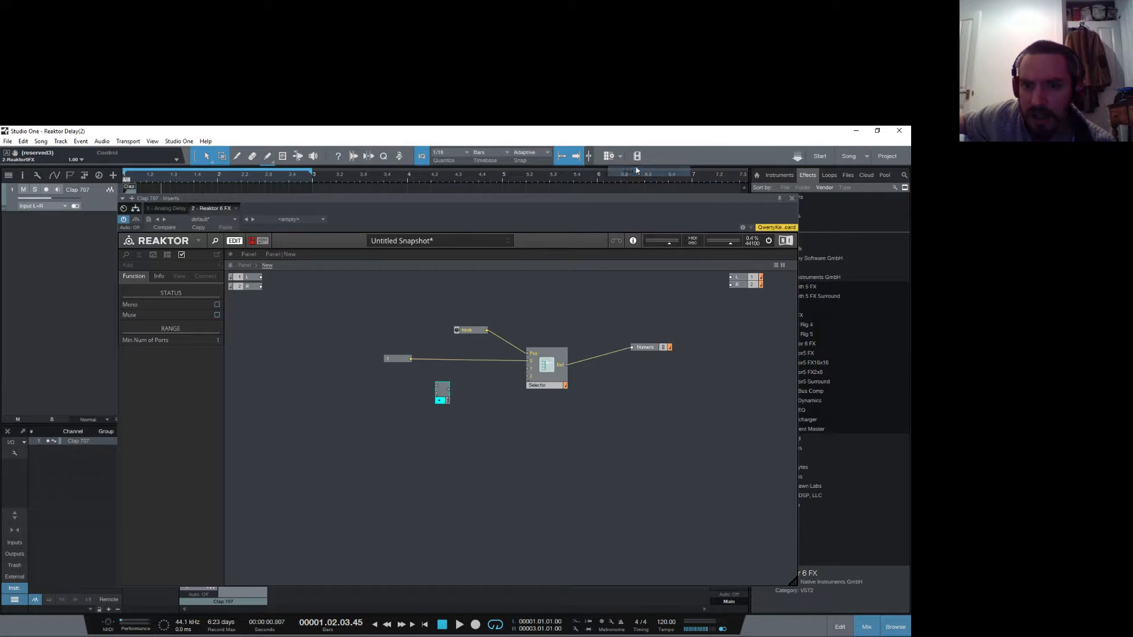
pyautogui.moveTo(444, 398); pyautogui.dragTo(481, 378)
pyautogui.moveTo(410, 360); pyautogui.dragTo(529, 374)
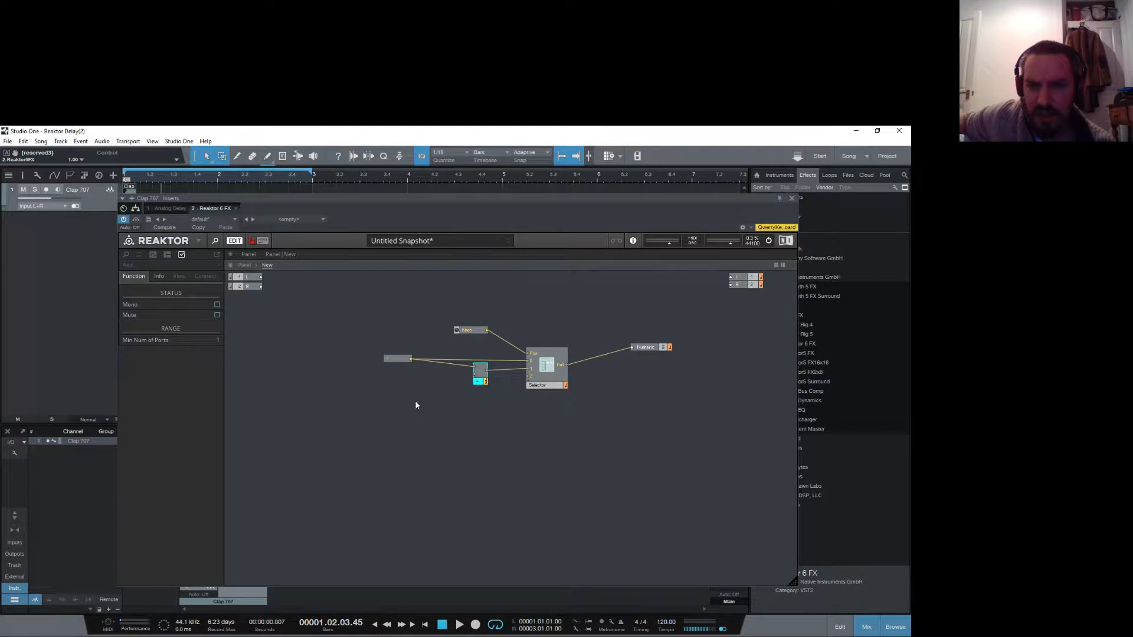
# Step: Place a second built-in math Constant module below the first one and set its value to 0
pyautogui.rightClick(385, 425)
pyautogui.moveTo(437, 430)
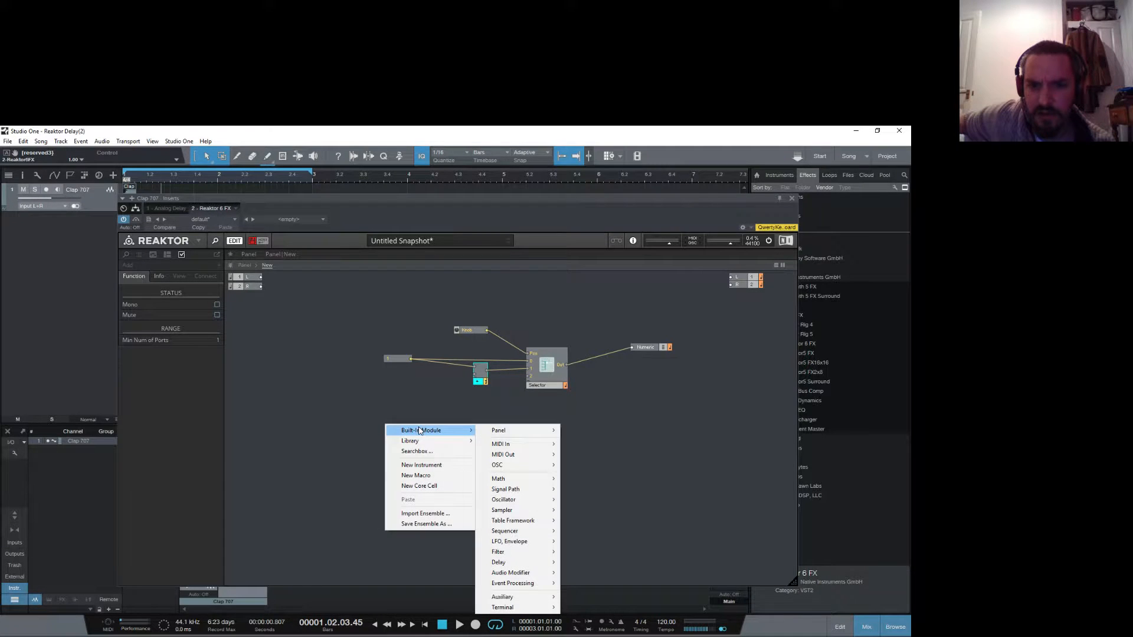
pyautogui.moveTo(521, 480)
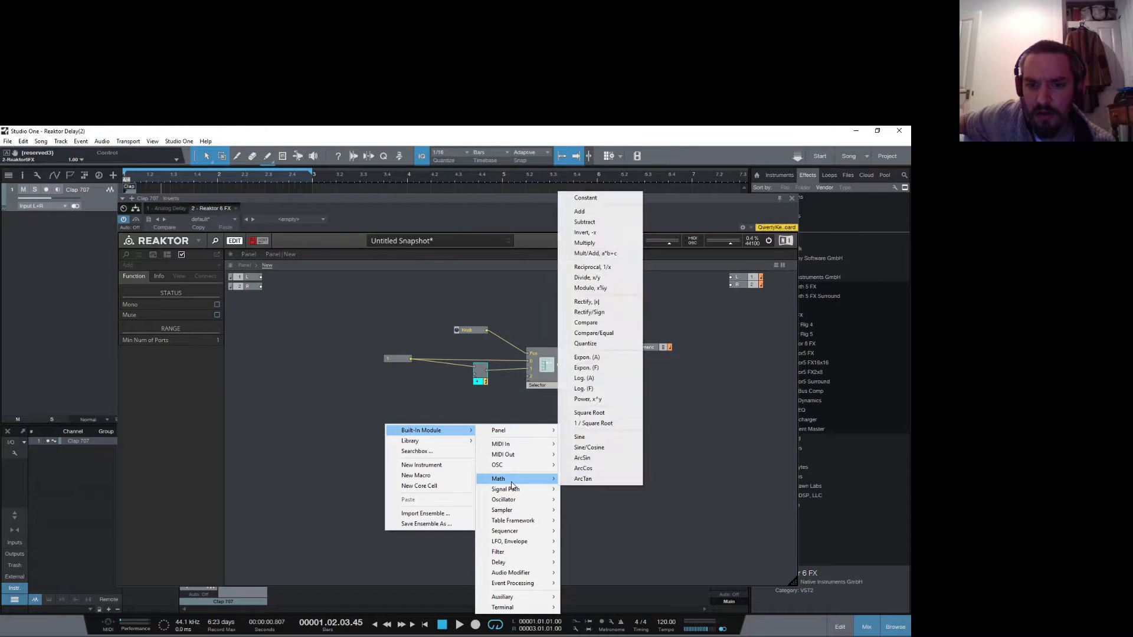
pyautogui.click(599, 197)
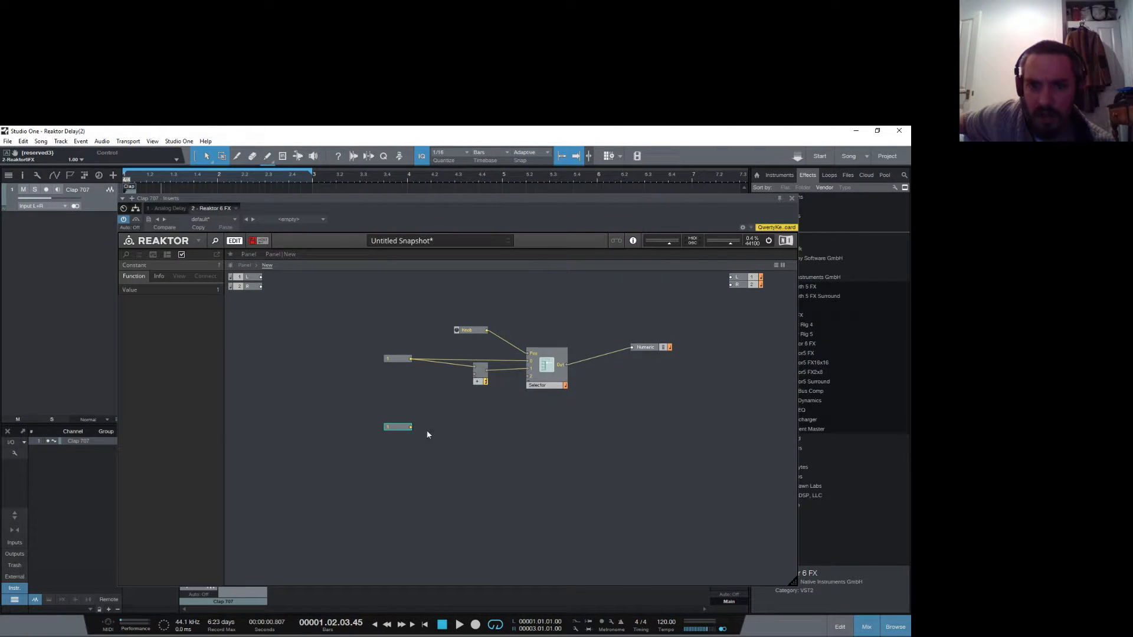
pyautogui.moveTo(399, 429); pyautogui.dragTo(399, 400)
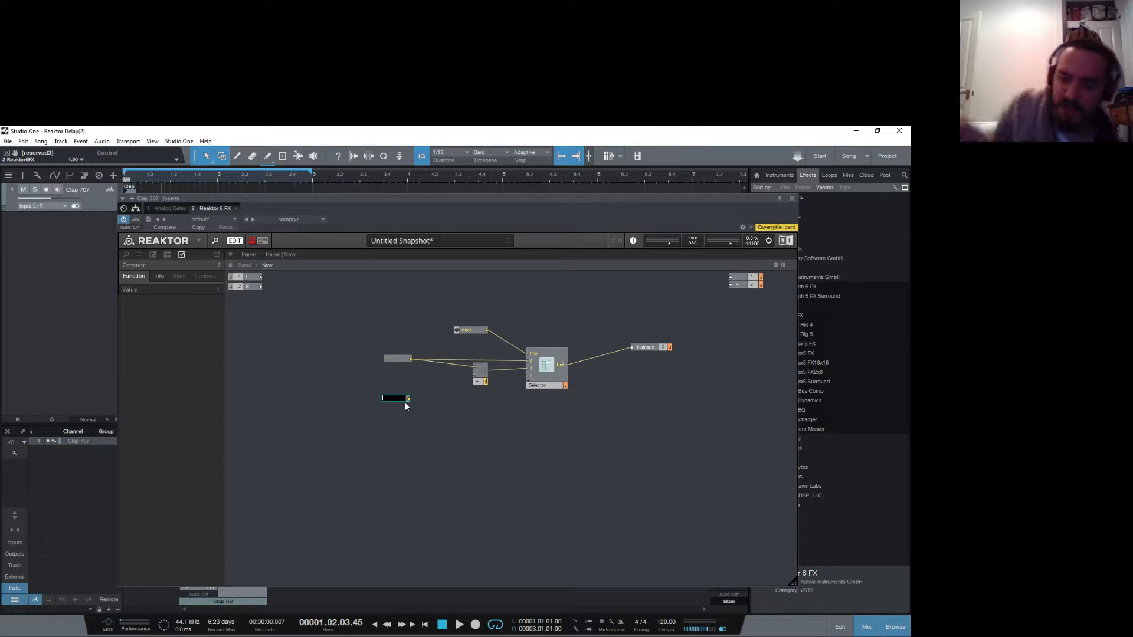
pyautogui.write('0')
pyautogui.press('Return')
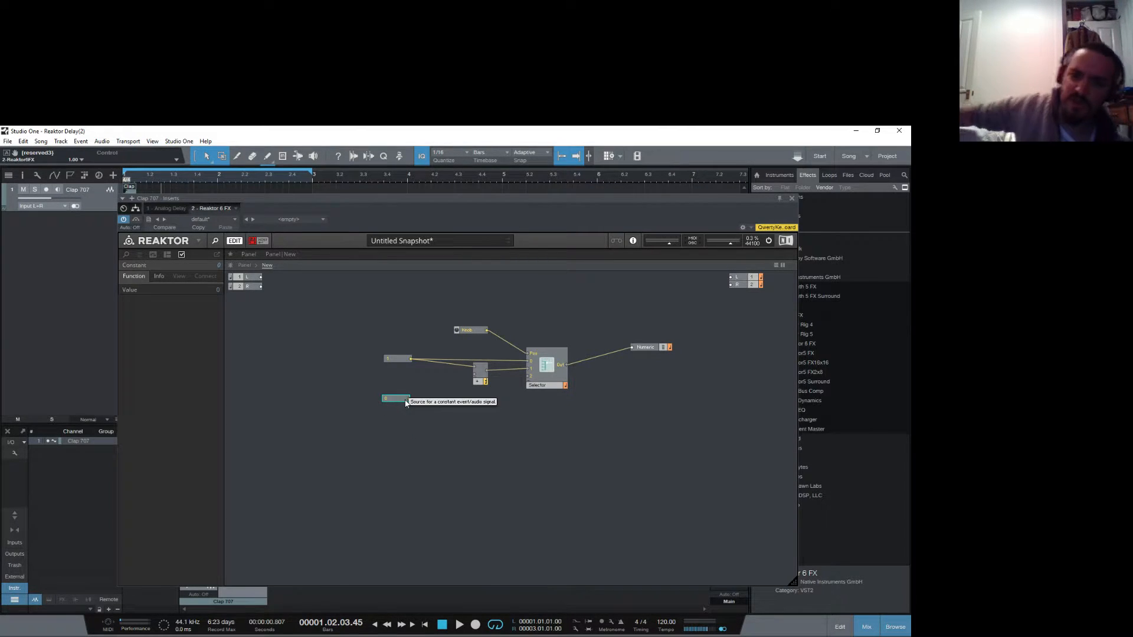
# Step: Connect the 0 constant to Selector input 2 and the Add module's second input, and move it up beneath the first constant
pyautogui.click(448, 424)
pyautogui.moveTo(409, 398); pyautogui.dragTo(528, 377)
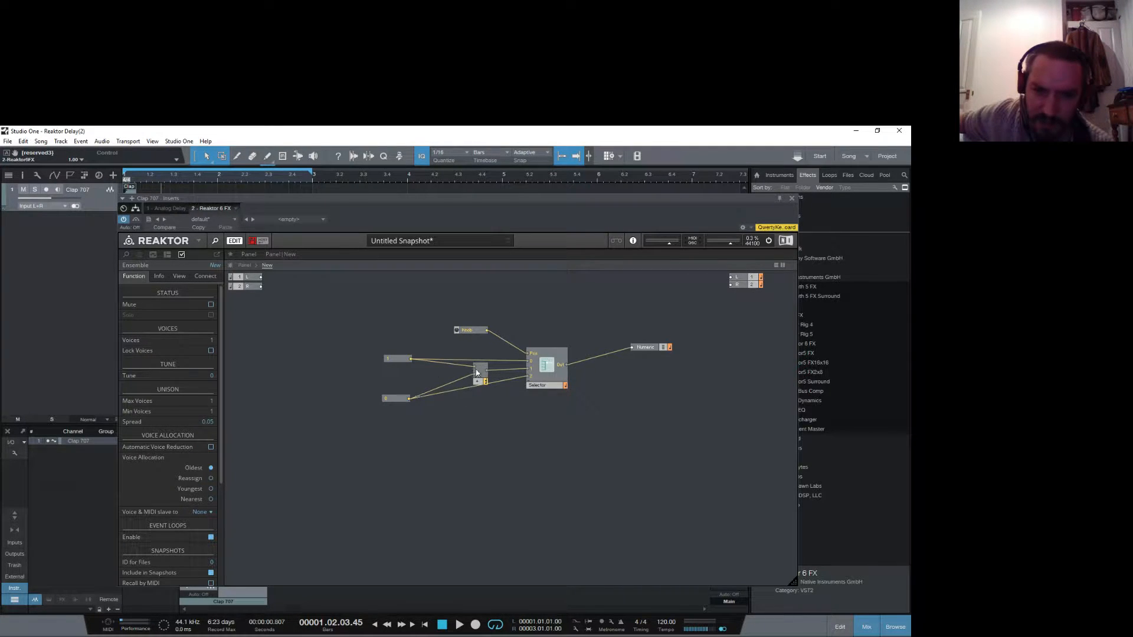
pyautogui.moveTo(402, 401); pyautogui.dragTo(399, 384)
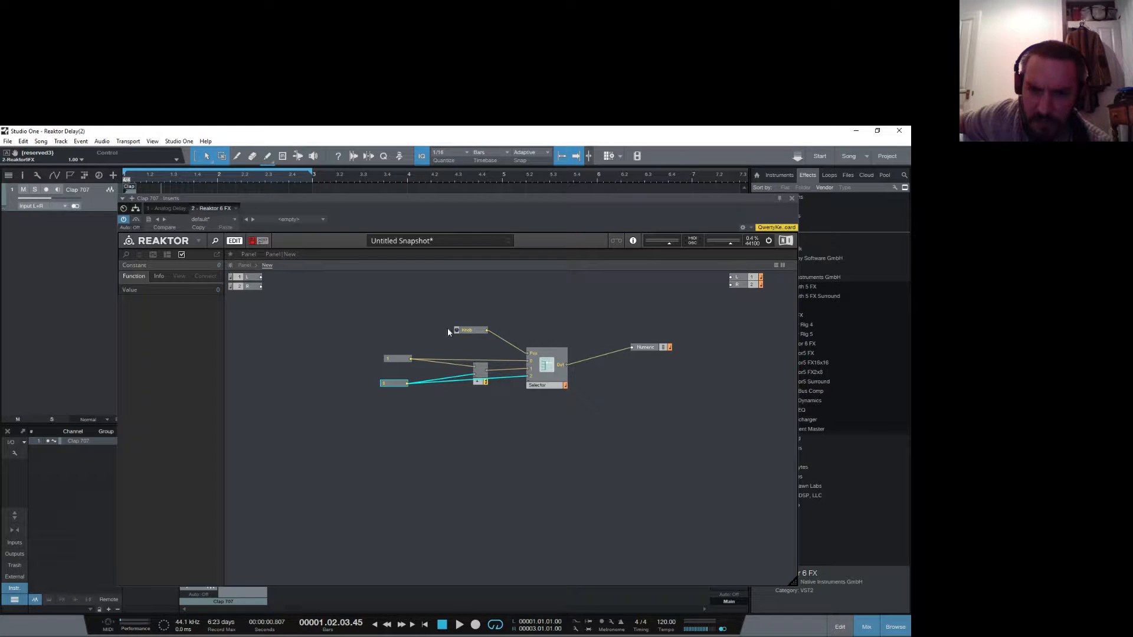
# Step: Set the knob's maximum to 2 and show the ensemble's panel
pyautogui.click(472, 332)
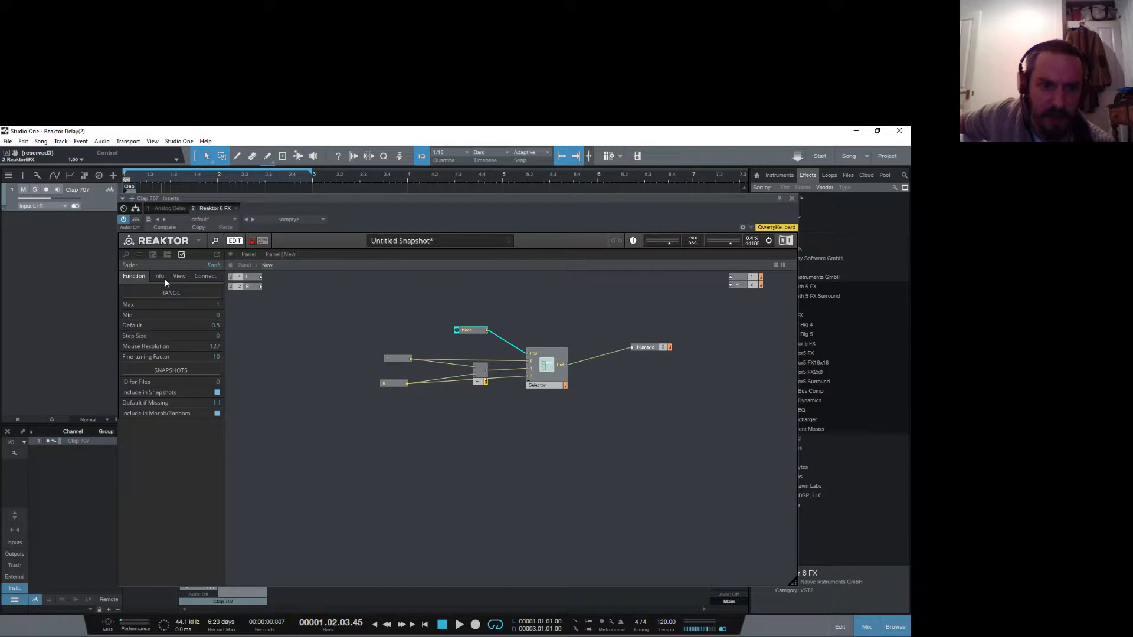
pyautogui.click(217, 305)
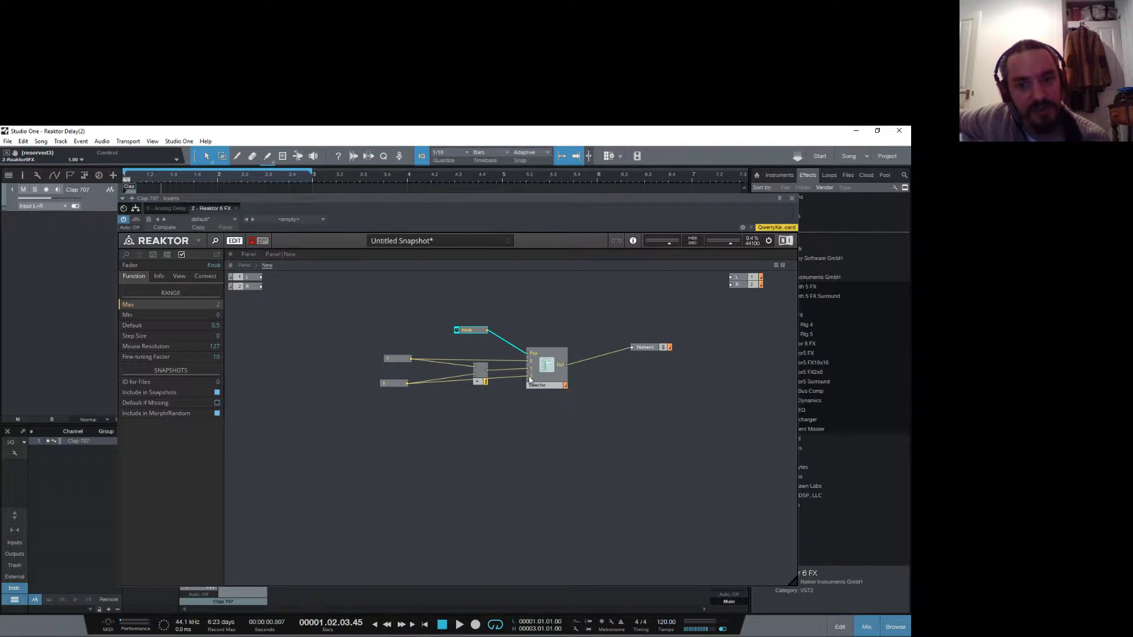
pyautogui.click(244, 265)
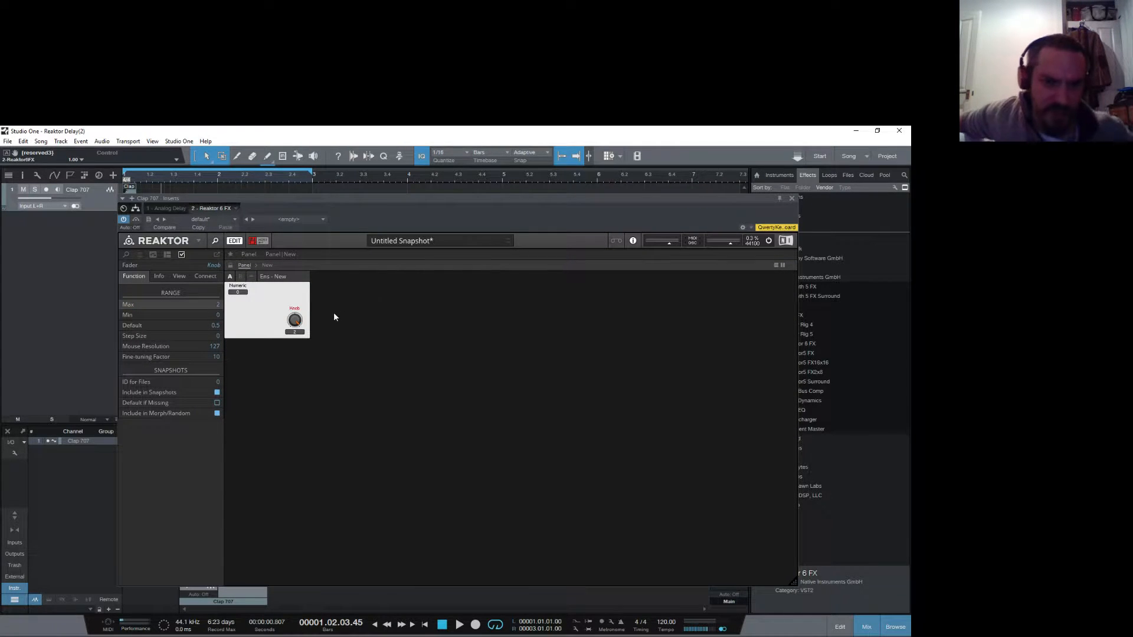
# Step: Test the Selector's response on the numeric readout with the knob at 1, at 0 and turned up to 2
pyautogui.moveTo(294, 320); pyautogui.dragTo(291, 356)
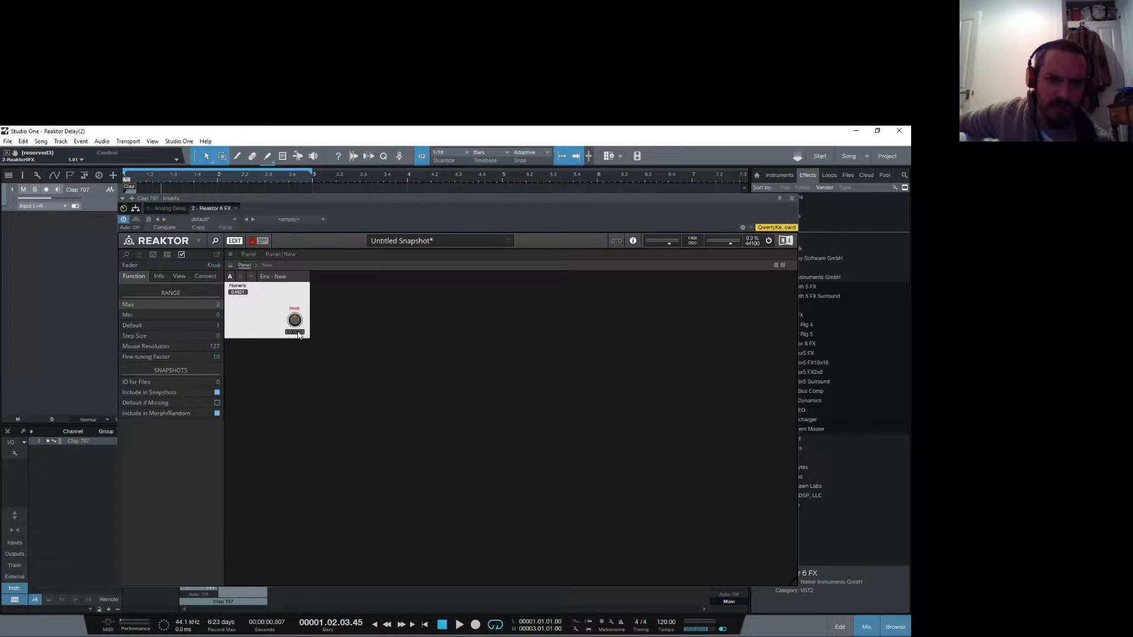
pyautogui.write('1')
pyautogui.press('Return')
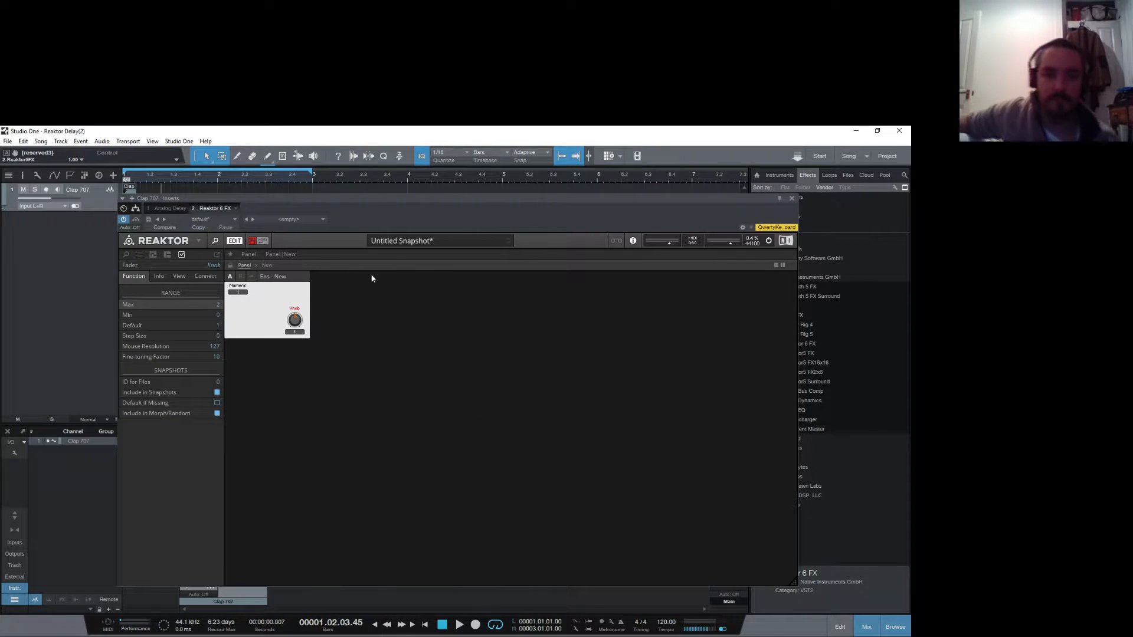
pyautogui.doubleClick(297, 332)
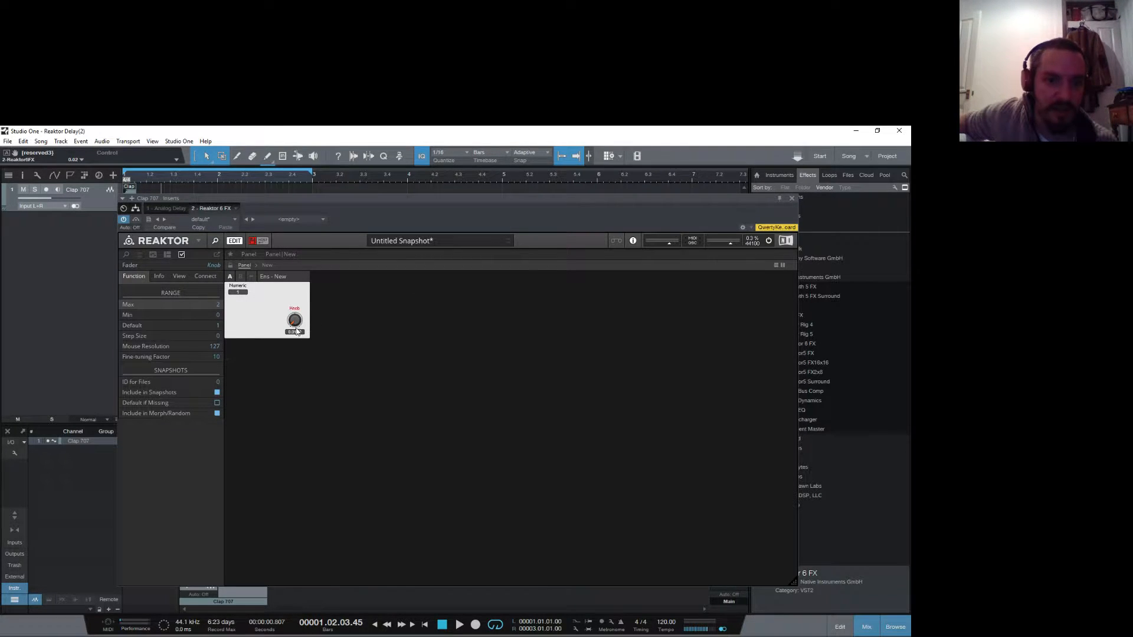
pyautogui.write('0')
pyautogui.press('Return')
pyautogui.moveTo(299, 335); pyautogui.dragTo(313, 263)
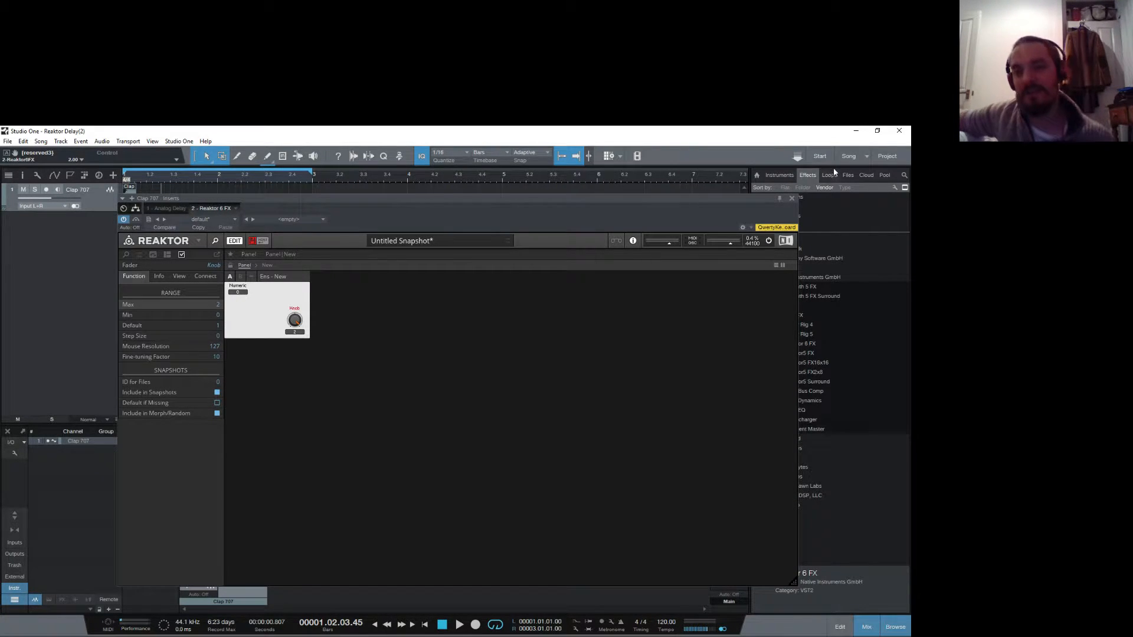
# Step: Close the Reaktor window and remove the Analog Delay insert from the Clap 707 channel
pyautogui.click(792, 199)
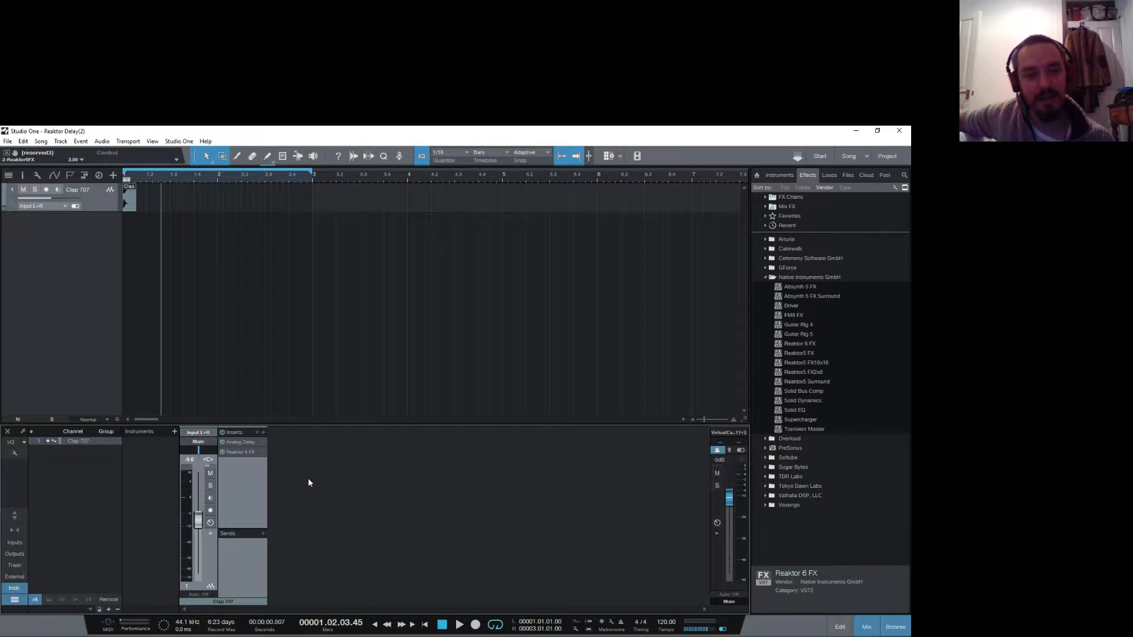
pyautogui.click(237, 443)
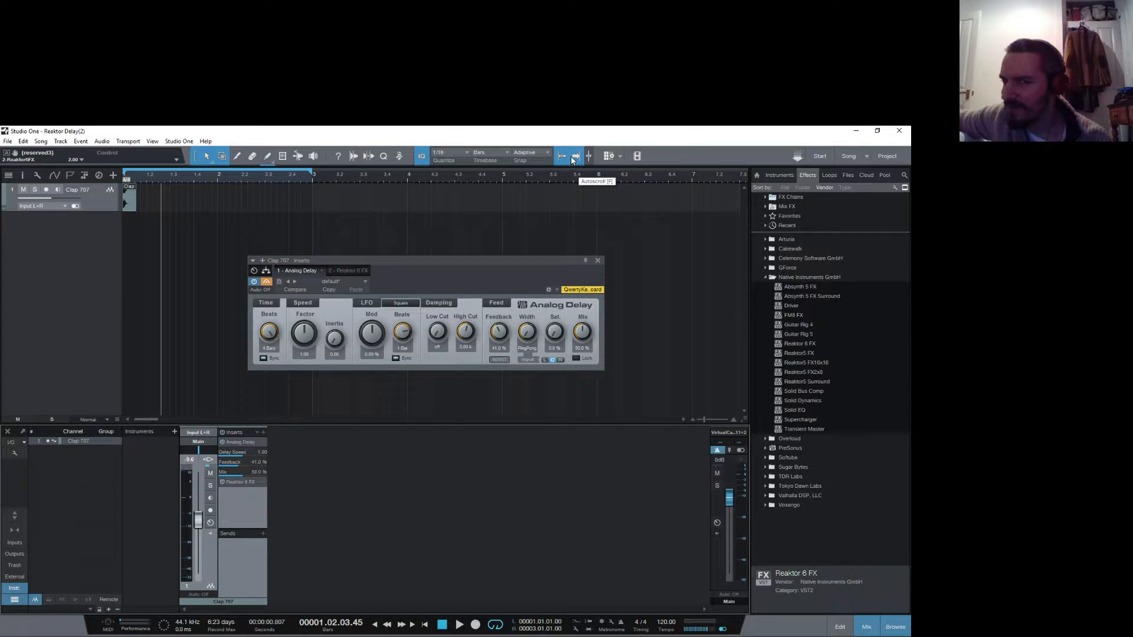
pyautogui.click(598, 260)
pyautogui.rightClick(241, 442)
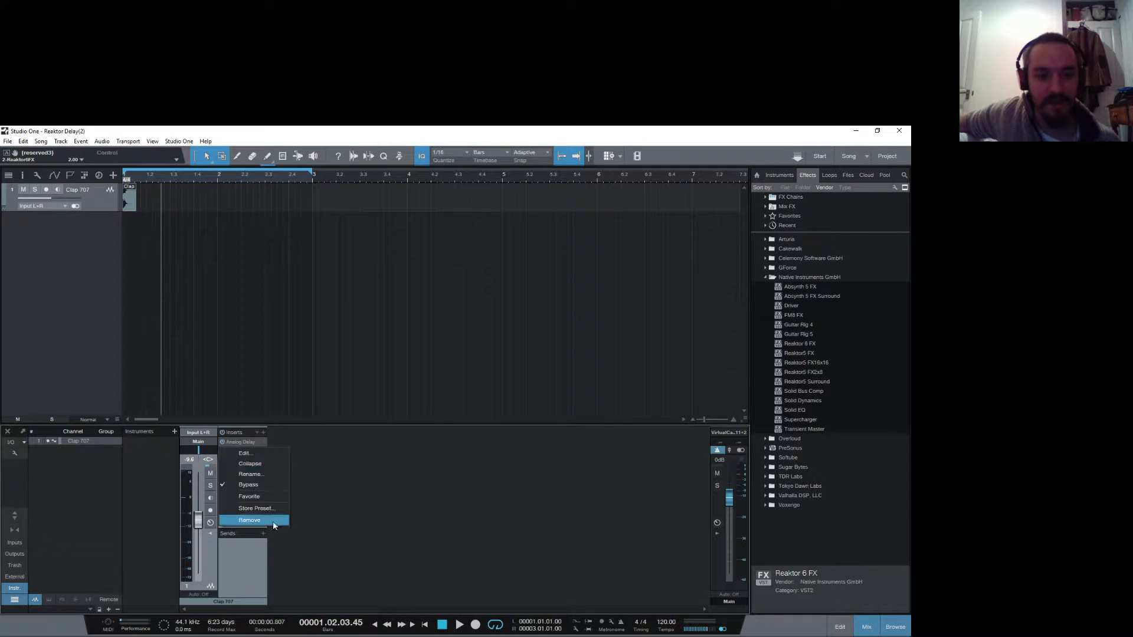
pyautogui.click(264, 522)
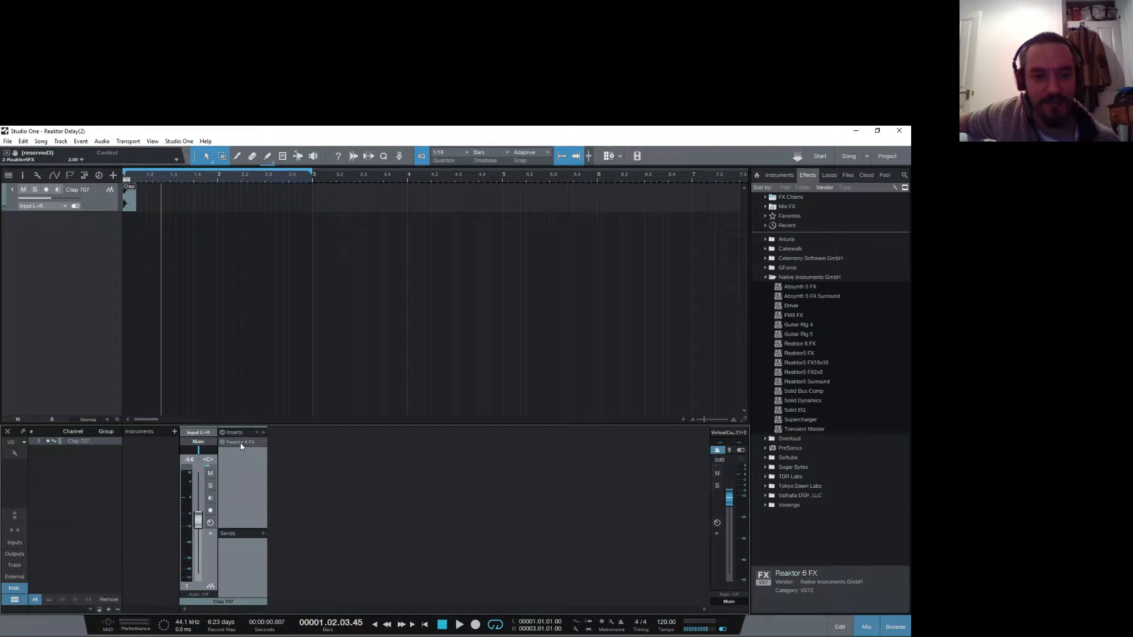
# Step: Reopen Reaktor 6 FX in the structure view and delete the numeric readout fed by the Selector
pyautogui.click(241, 444)
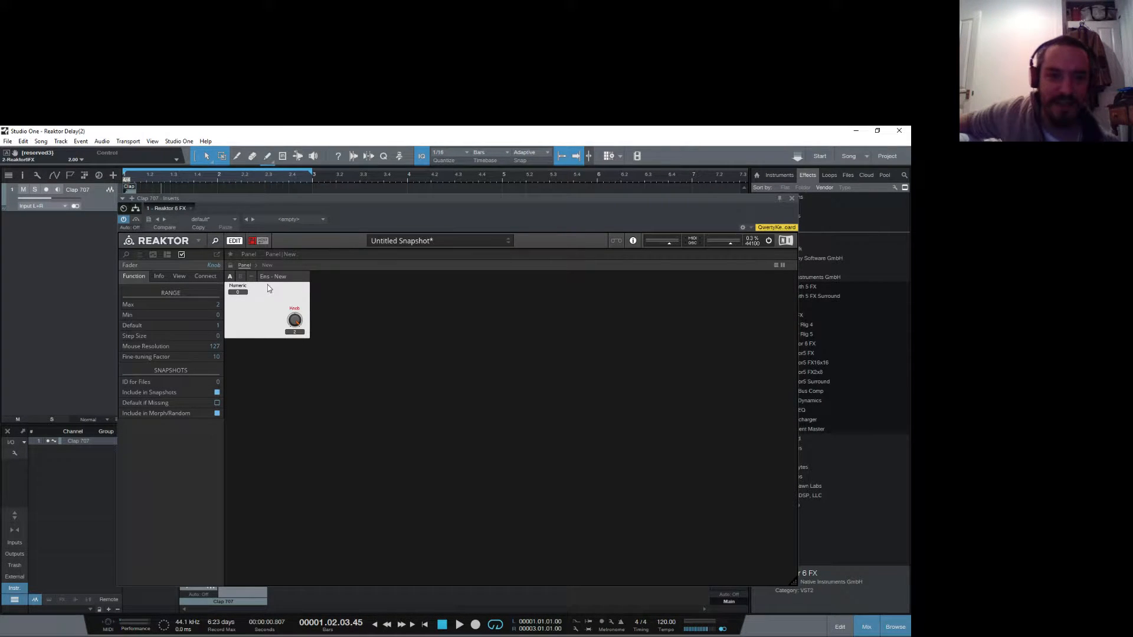
pyautogui.click(267, 266)
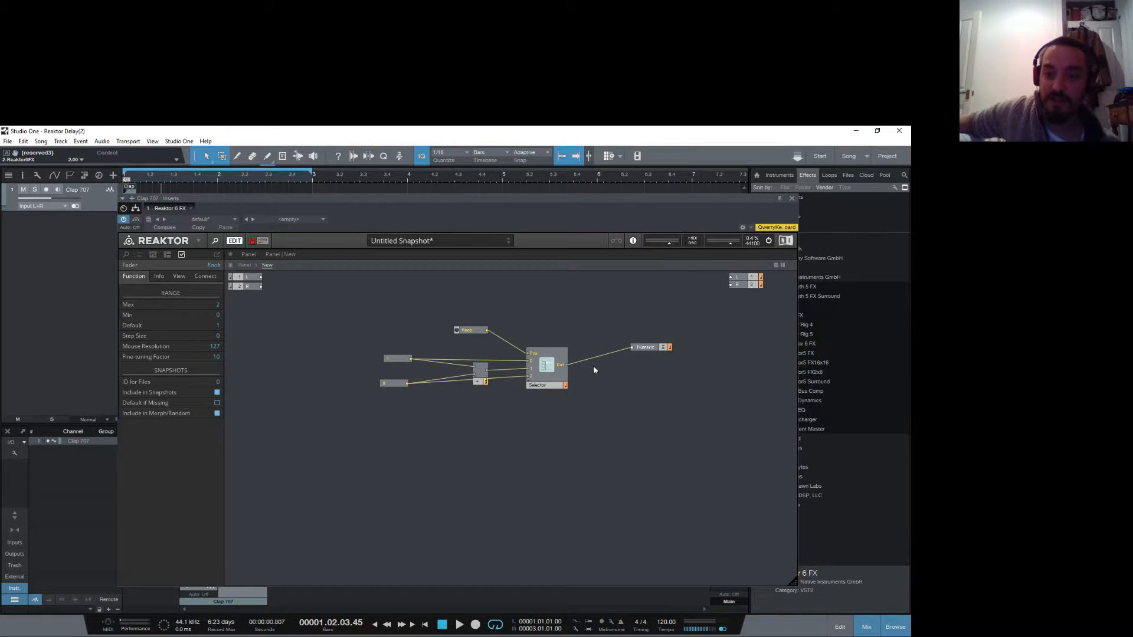
pyautogui.moveTo(655, 352); pyautogui.dragTo(621, 369)
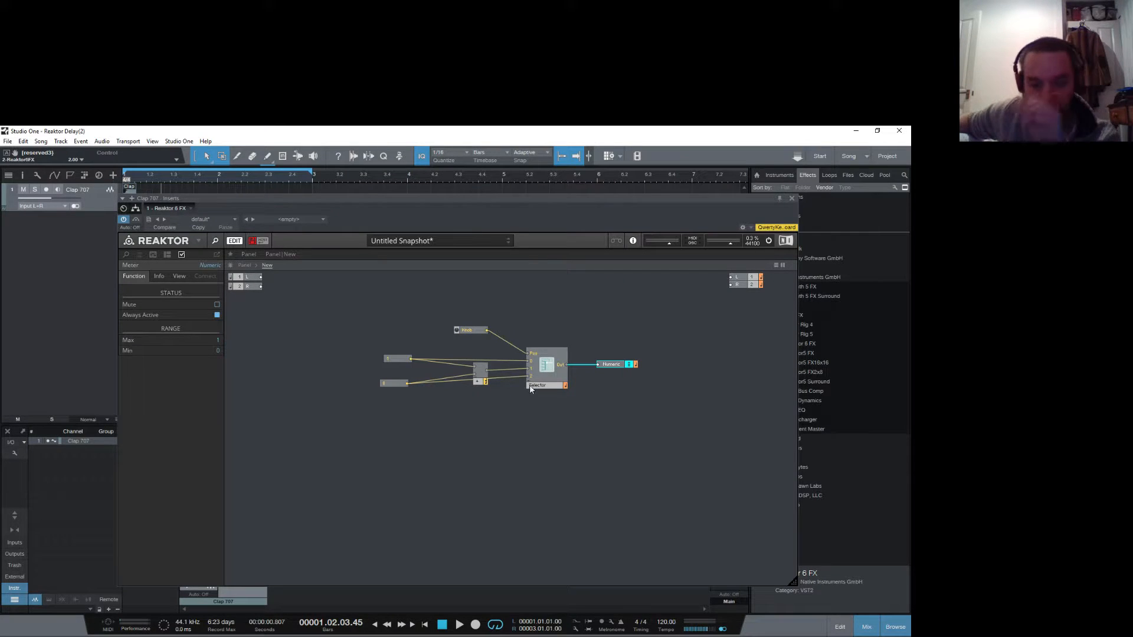
pyautogui.moveTo(543, 374)
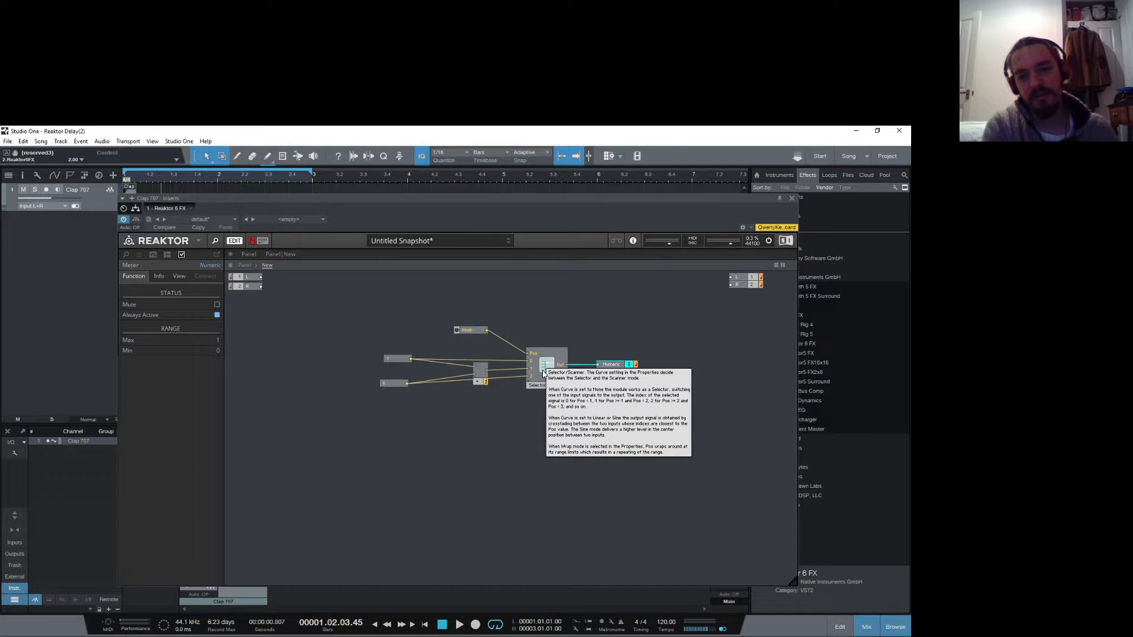
pyautogui.click(515, 459)
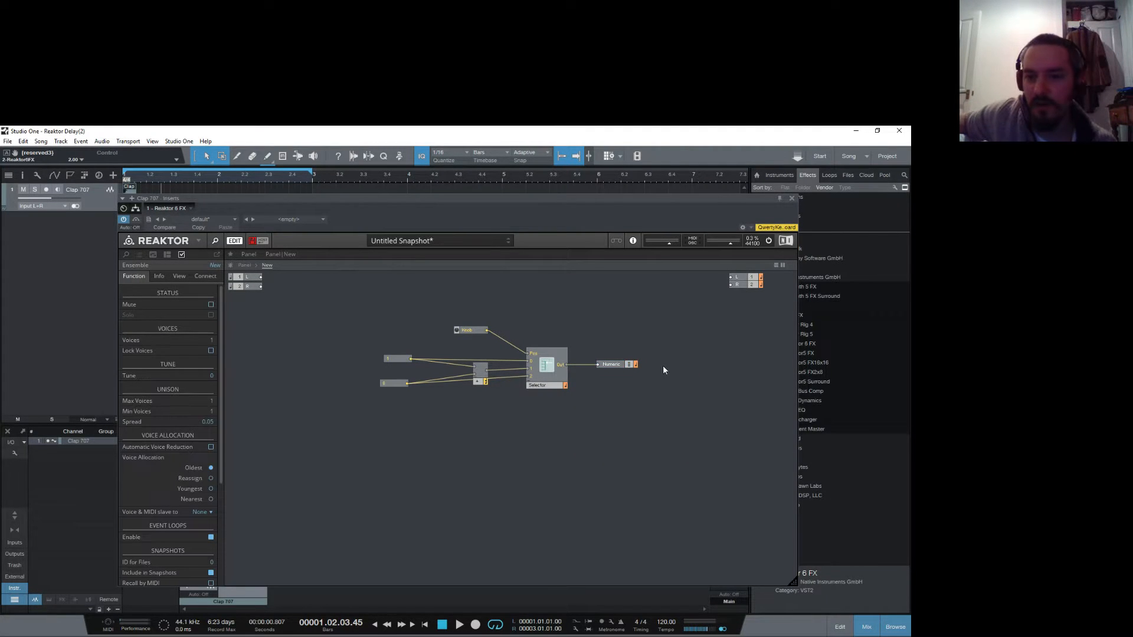
pyautogui.click(613, 365)
pyautogui.press('Delete')
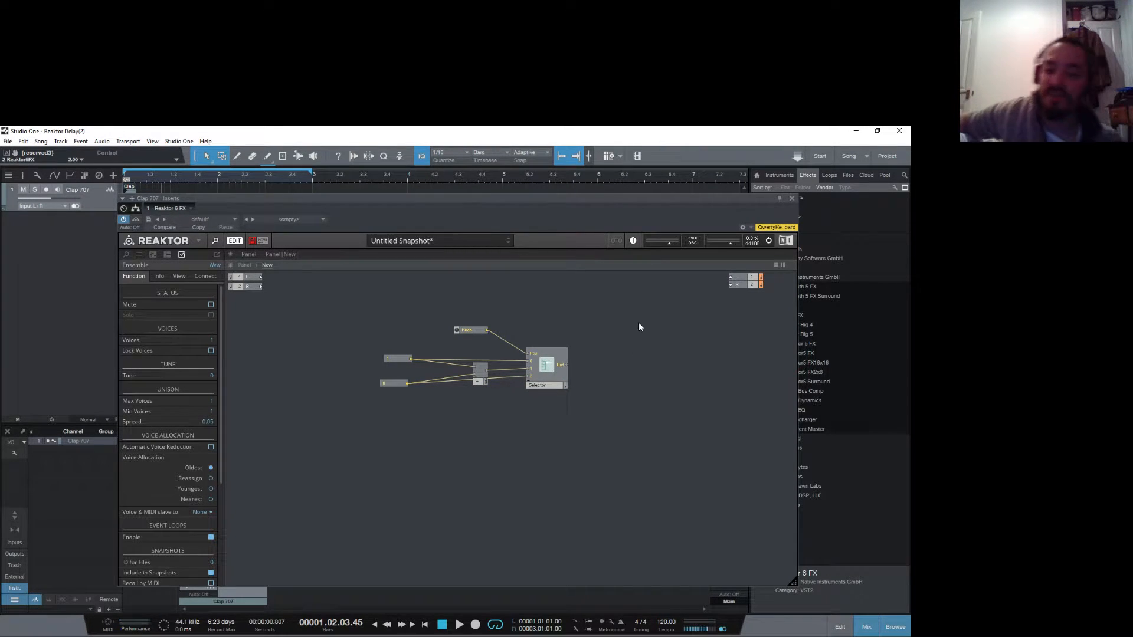
# Step: Create a new macro in the ensemble structure and position it in the free space below the constants and Selector
pyautogui.rightClick(427, 419)
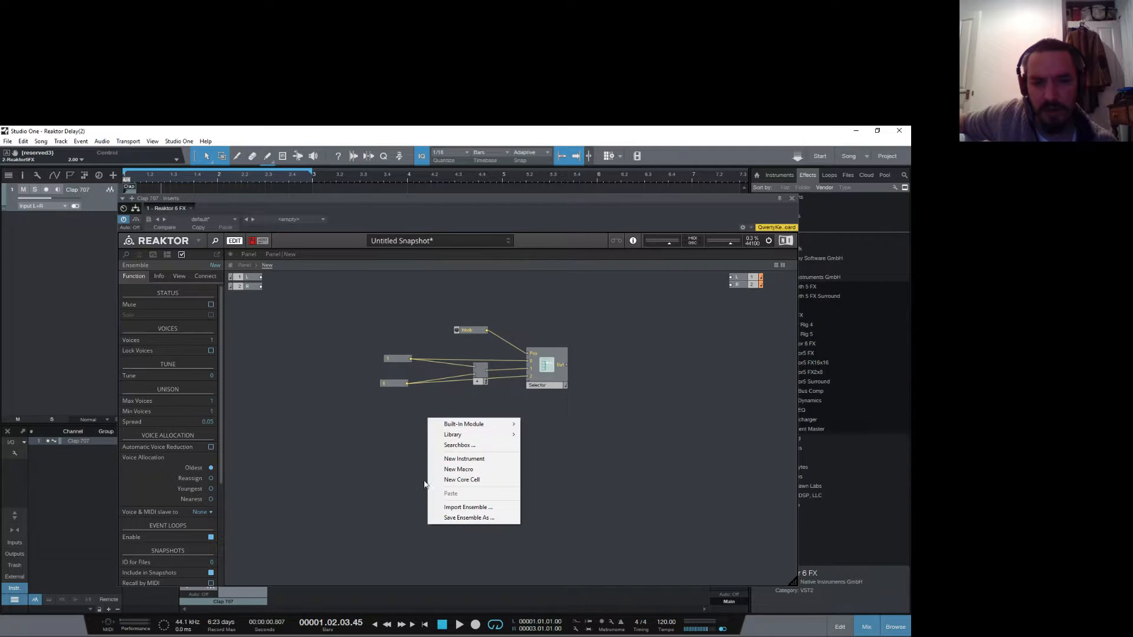
pyautogui.click(479, 470)
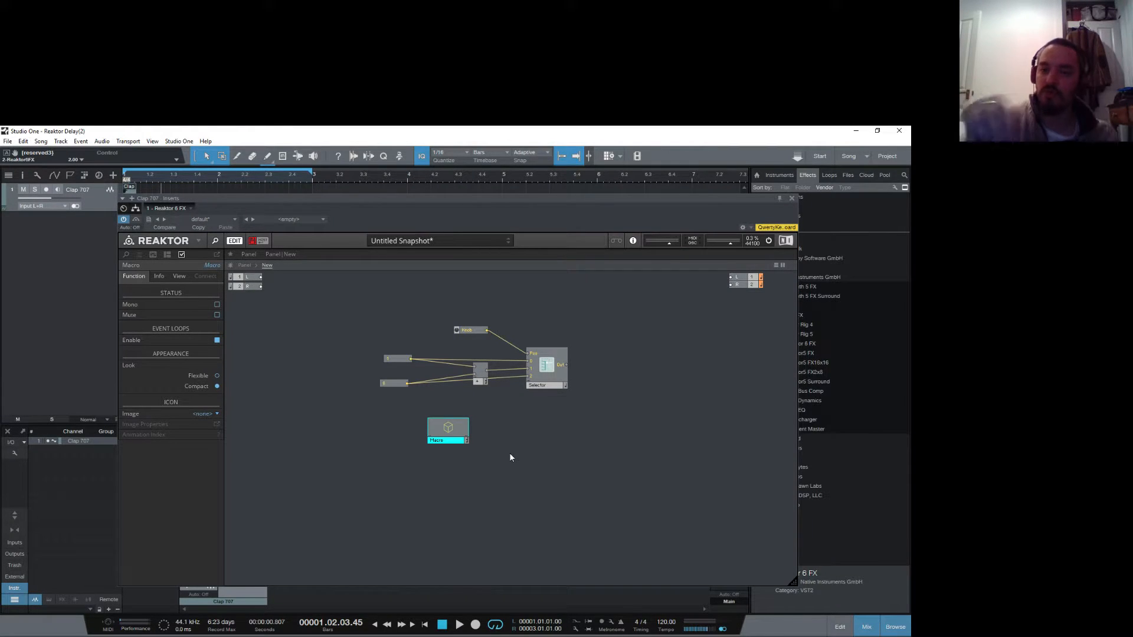
pyautogui.moveTo(552, 369); pyautogui.dragTo(549, 364)
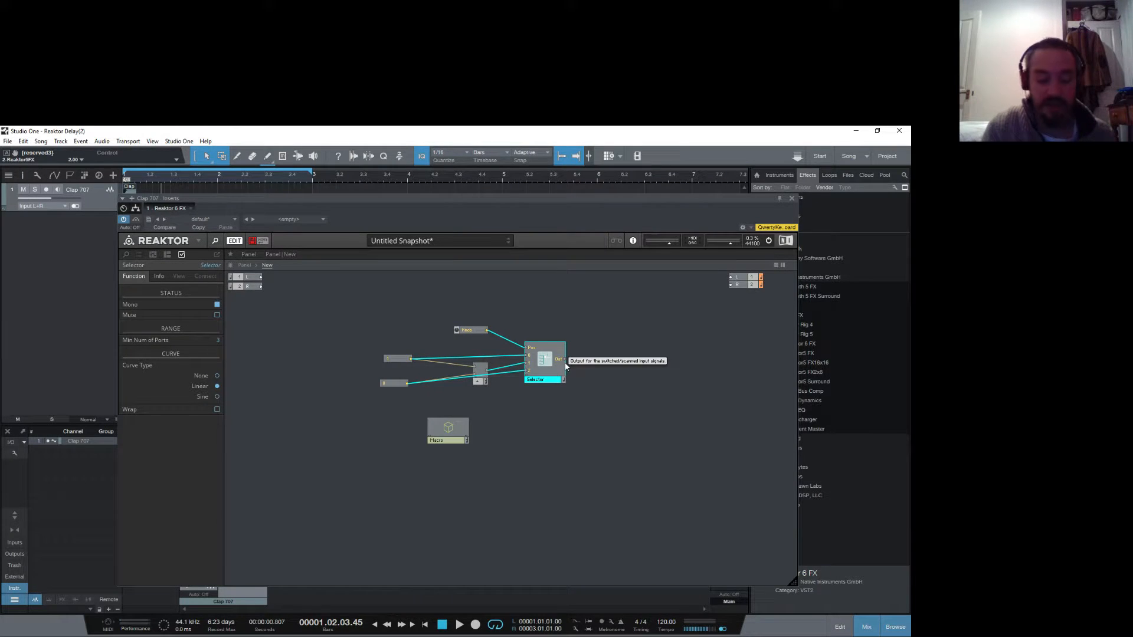
pyautogui.moveTo(566, 366)
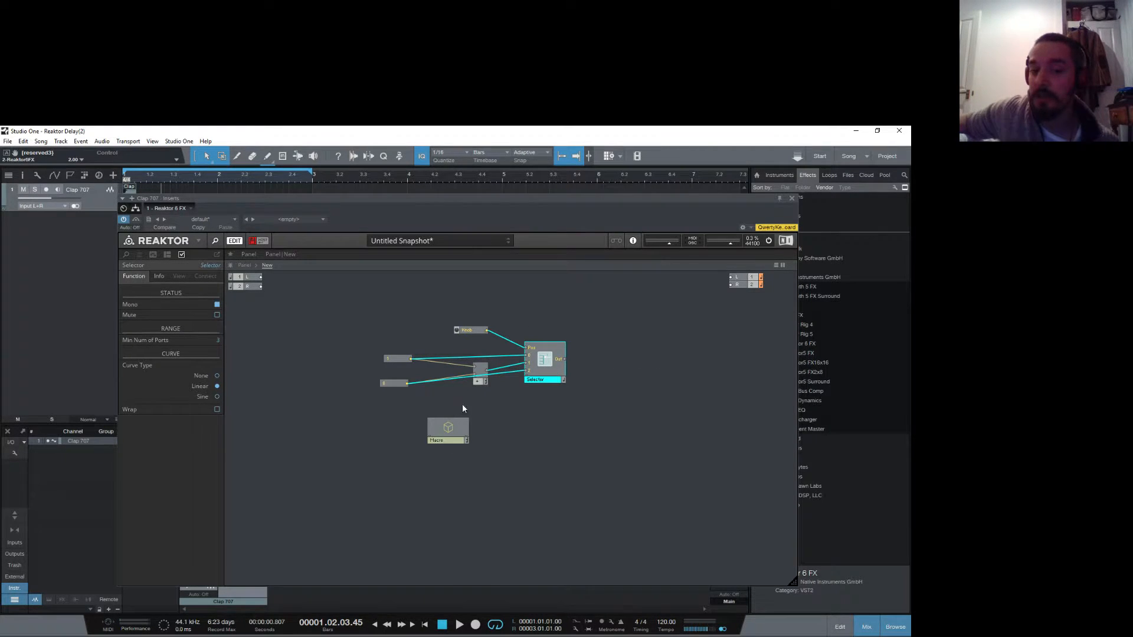
pyautogui.moveTo(458, 441); pyautogui.dragTo(465, 464)
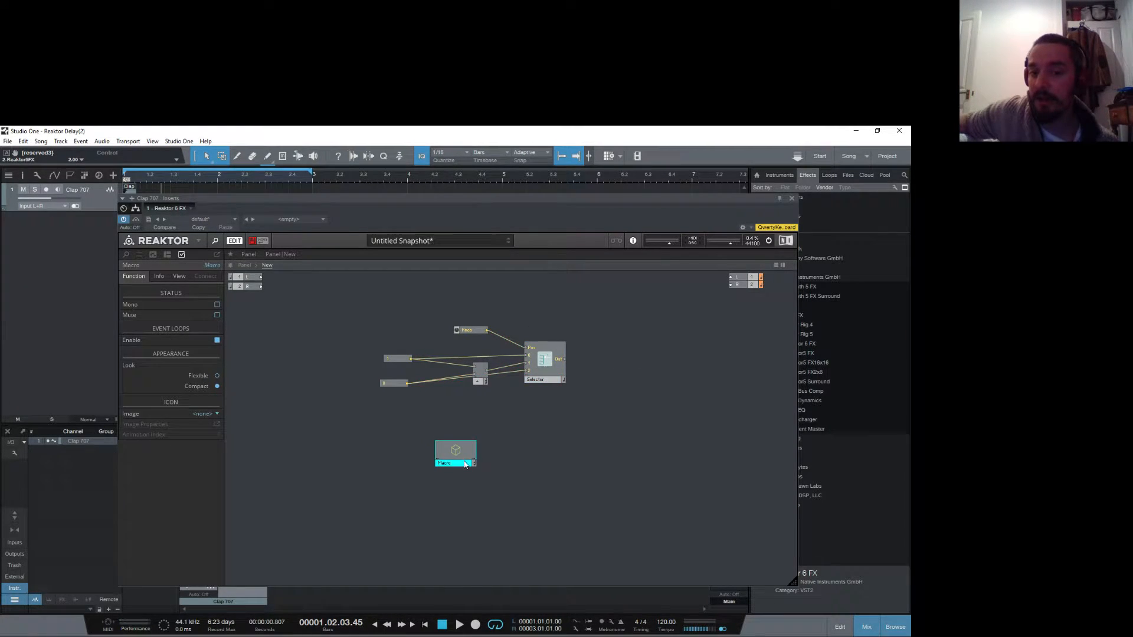
# Step: Delete the knob that feeds the Selector's Pos input
pyautogui.click(471, 334)
pyautogui.moveTo(471, 330); pyautogui.dragTo(583, 466)
pyautogui.press('Delete')
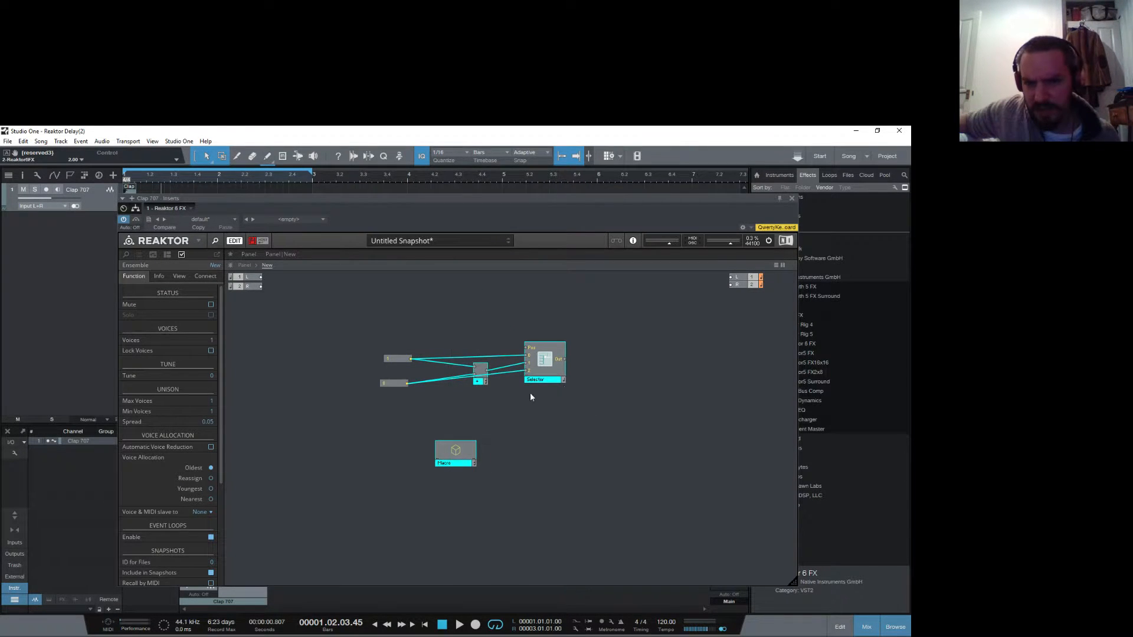
# Step: Copy the Add module and the Selector together, leaving the macro out of the selection
pyautogui.click(530, 392)
pyautogui.moveTo(465, 330); pyautogui.dragTo(568, 405)
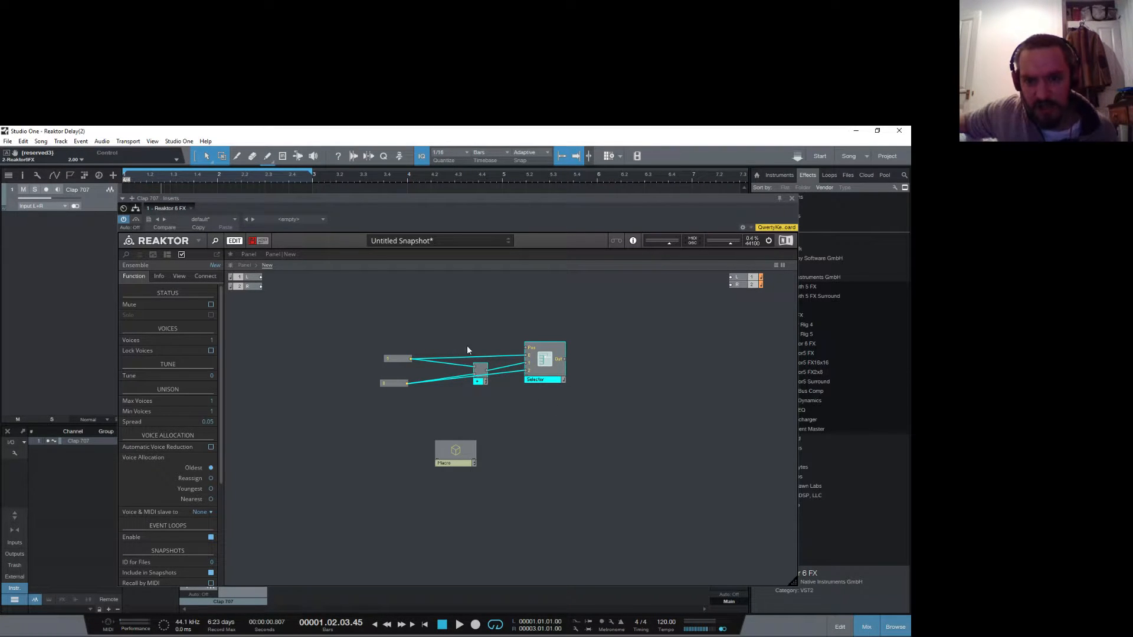
pyautogui.moveTo(462, 326); pyautogui.dragTo(582, 416)
pyautogui.rightClick(551, 353)
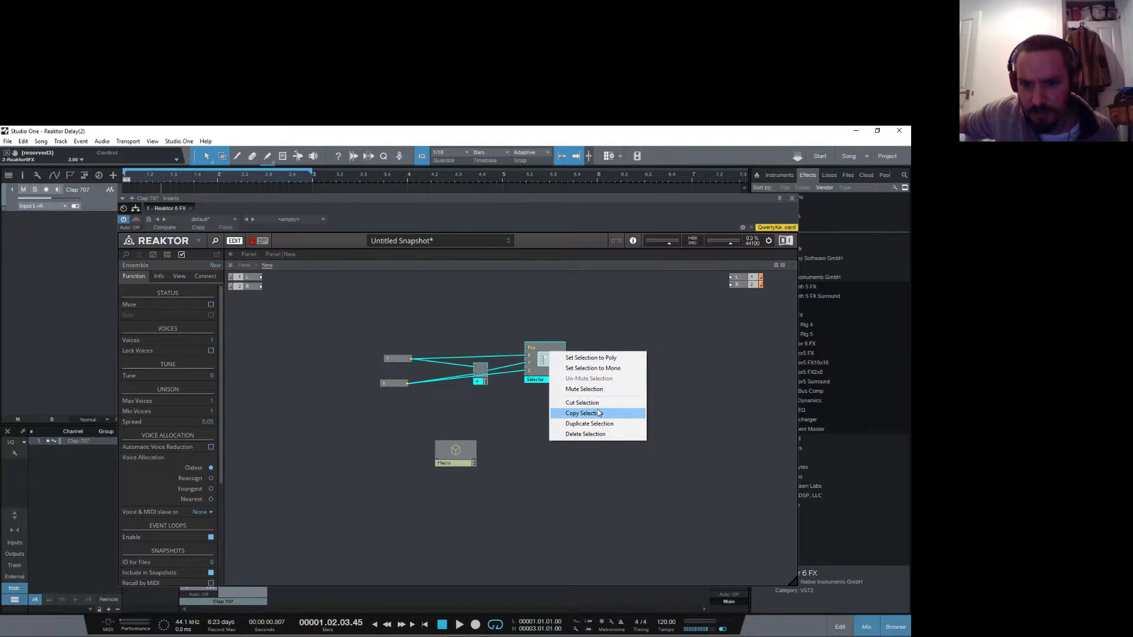
pyautogui.click(595, 417)
# Step: Open the new macro and paste the copied Add module and Selector into its structure
pyautogui.doubleClick(456, 452)
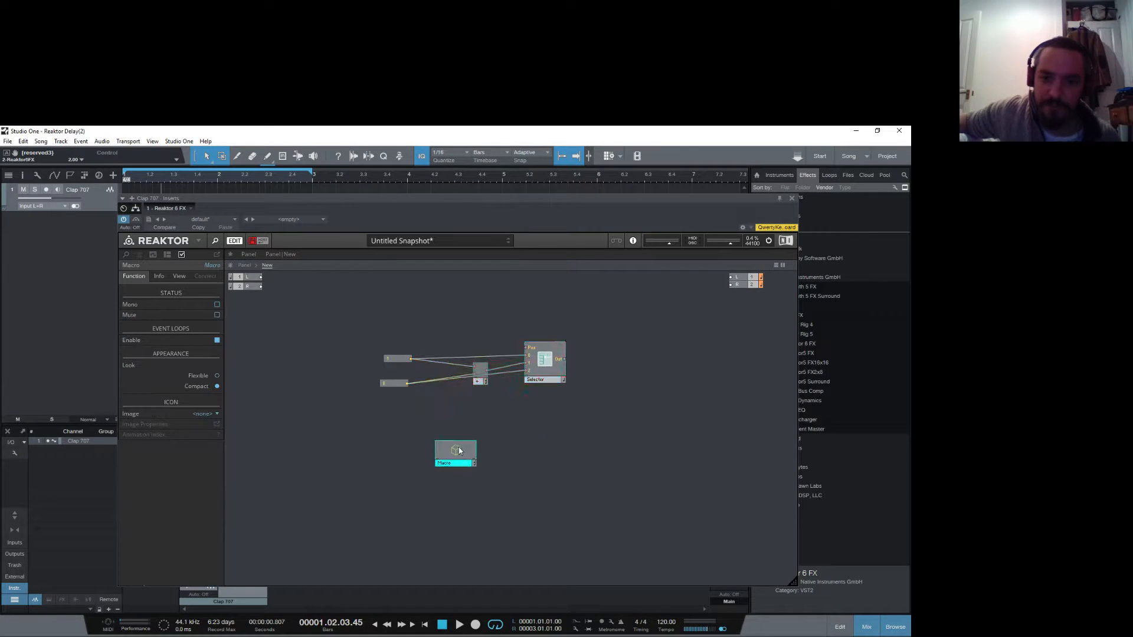
pyautogui.rightClick(508, 338)
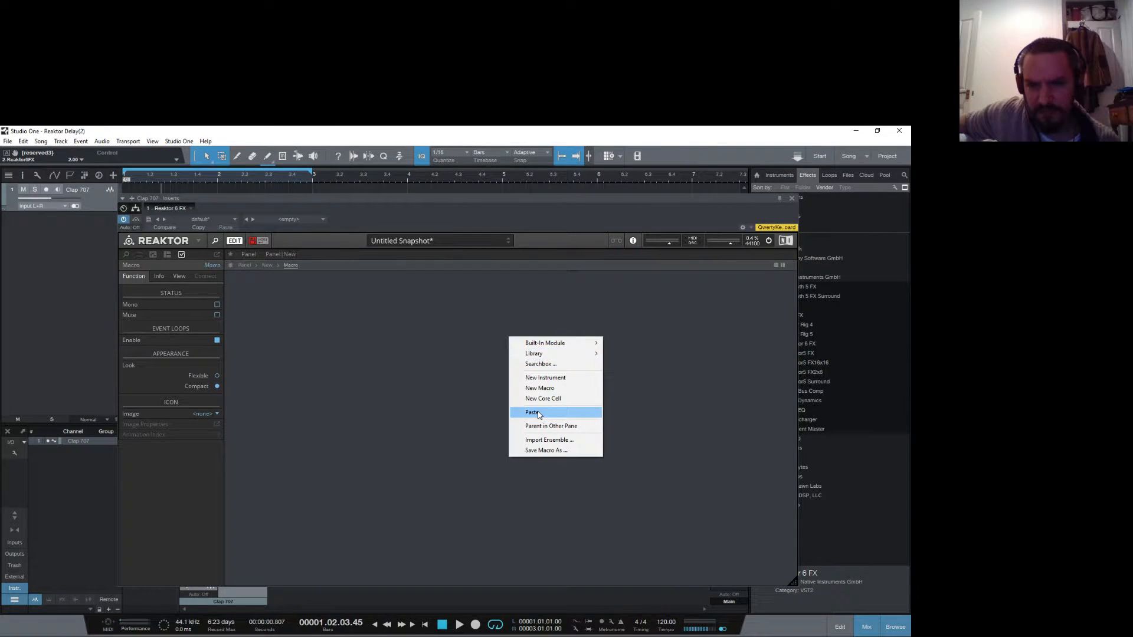
pyautogui.click(537, 413)
pyautogui.moveTo(519, 373); pyautogui.dragTo(603, 420)
pyautogui.click(536, 433)
pyautogui.click(554, 373)
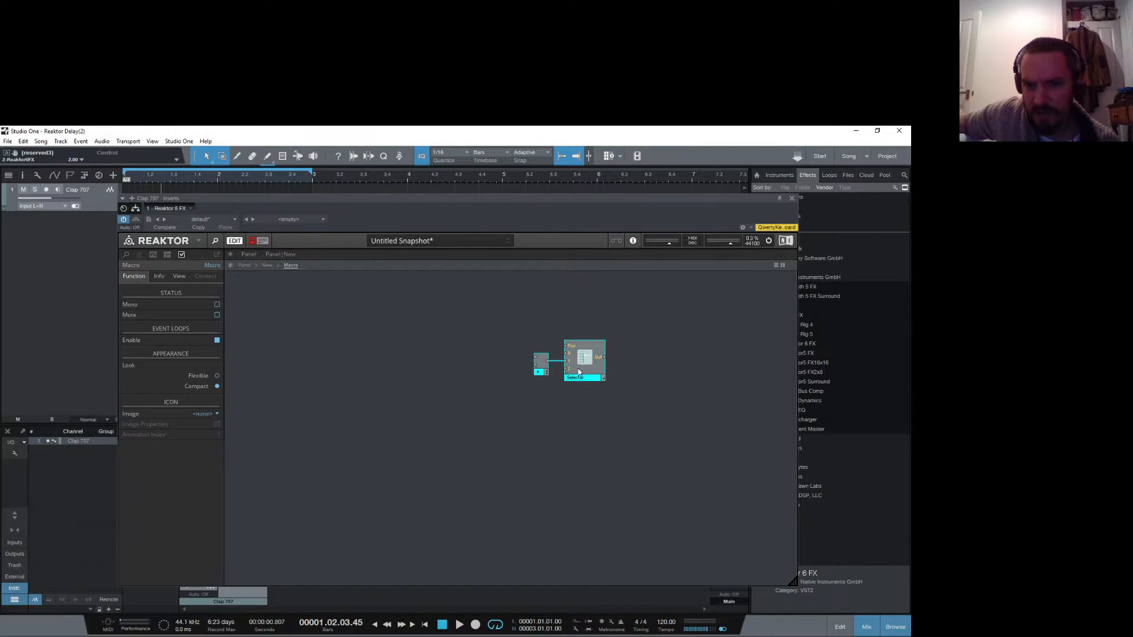
# Step: Rename the Selector as Mix and reposition it together with the Add module inside the macro structure
pyautogui.moveTo(578, 378); pyautogui.dragTo(642, 444)
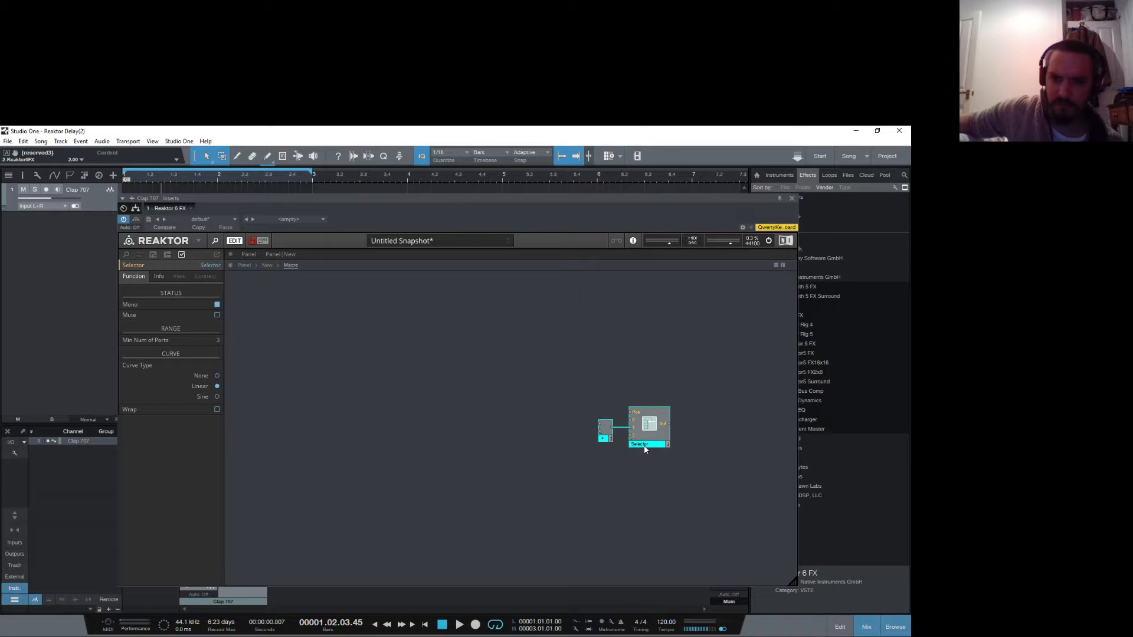
pyautogui.doubleClick(636, 444)
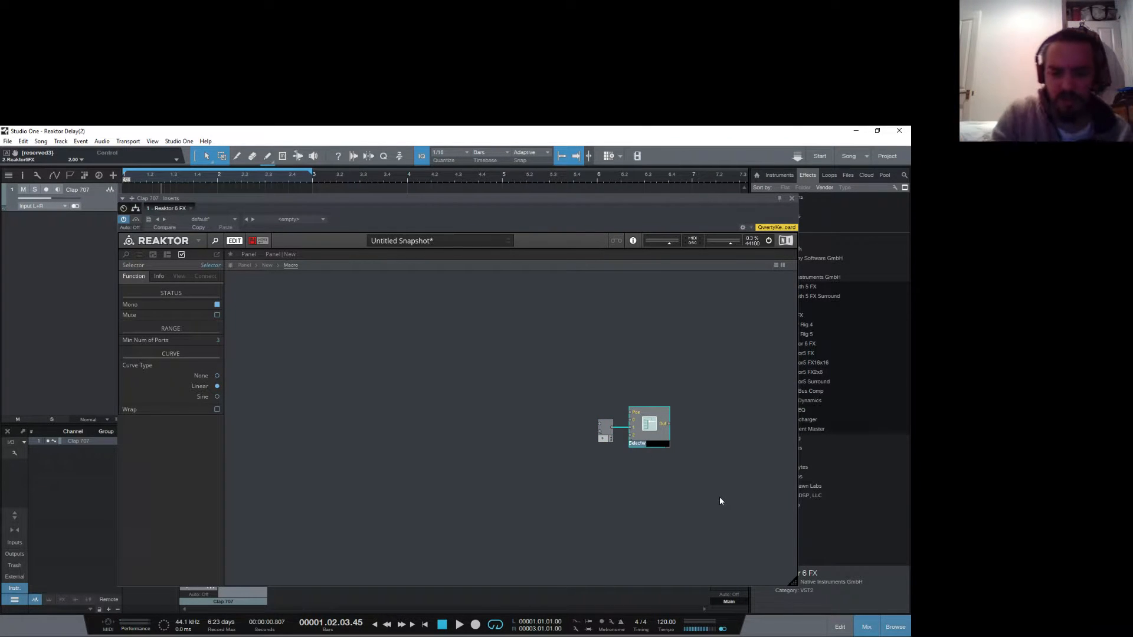
pyautogui.write('Mix')
pyautogui.press('Return')
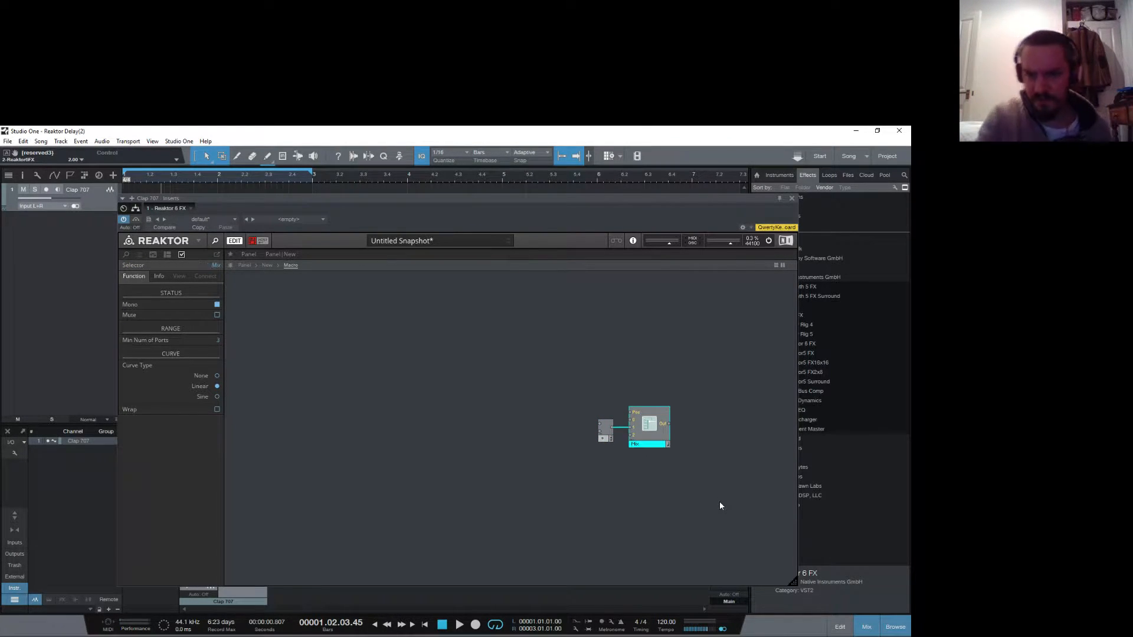
pyautogui.moveTo(567, 384); pyautogui.dragTo(699, 540)
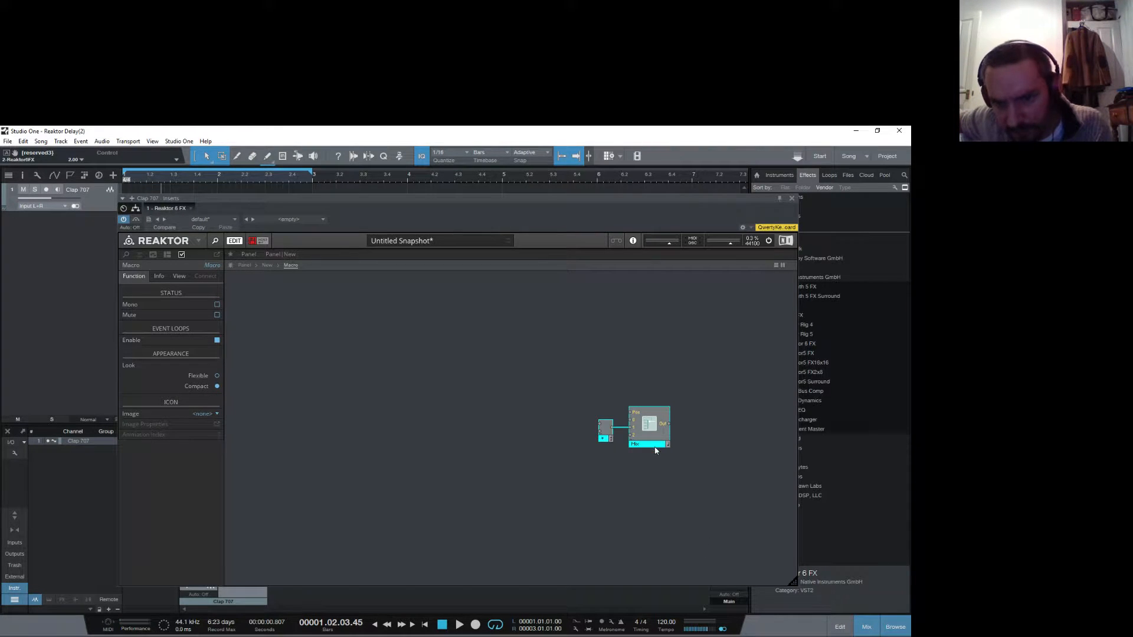
pyautogui.moveTo(648, 435); pyautogui.dragTo(638, 380)
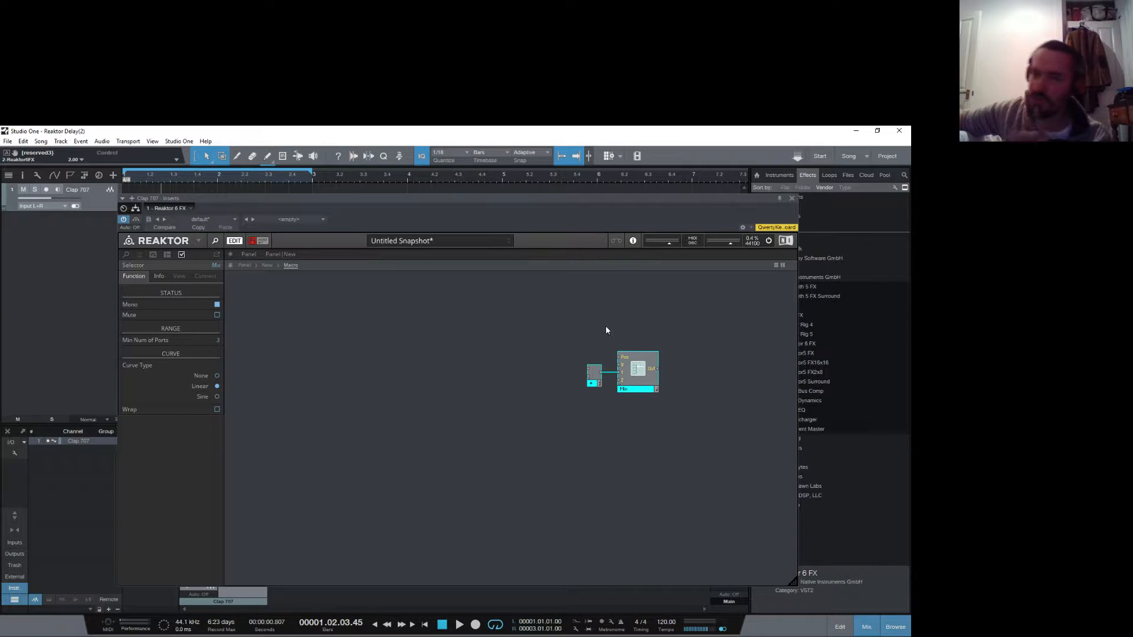
# Step: Add an In Port terminal in the free space at the upper left of the macro structure
pyautogui.rightClick(672, 336)
pyautogui.click(565, 325)
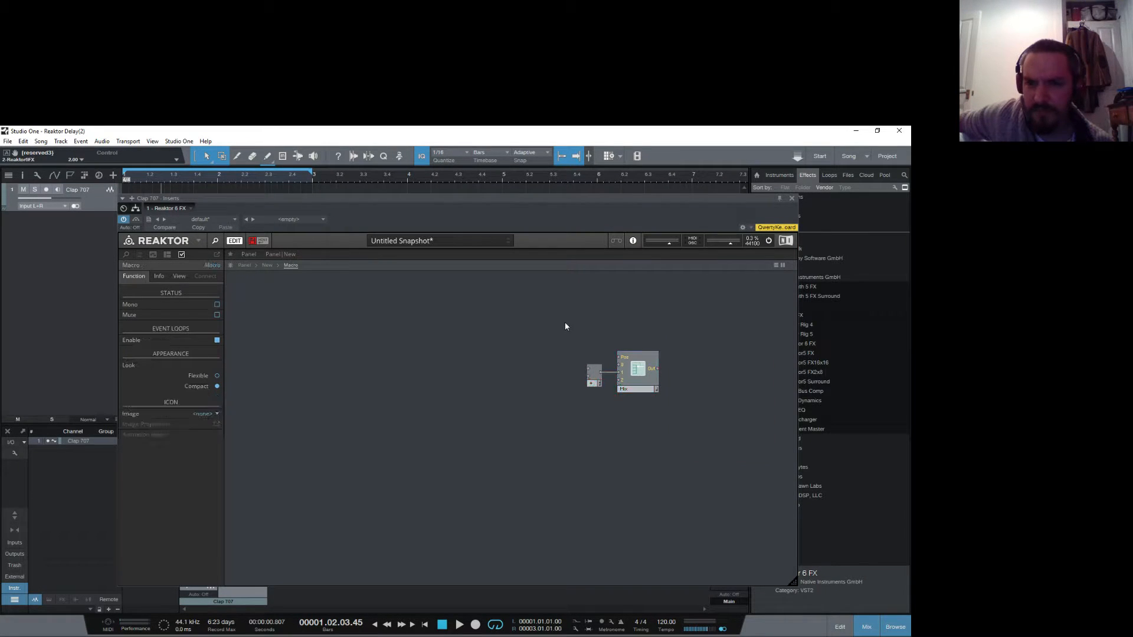
pyautogui.rightClick(246, 297)
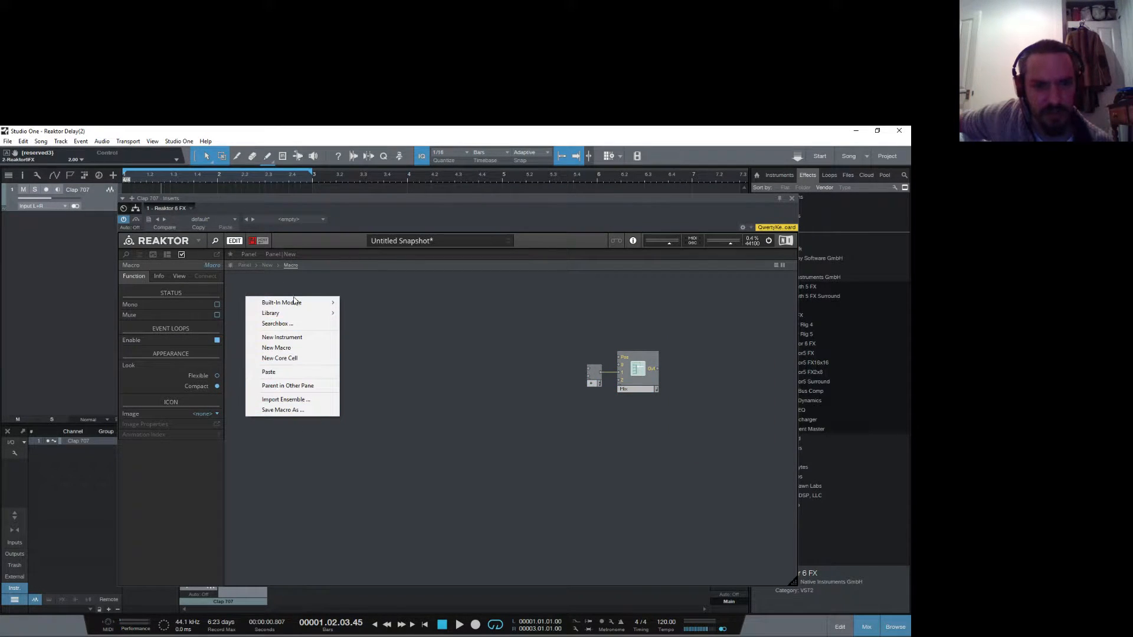
pyautogui.moveTo(296, 308)
pyautogui.moveTo(402, 481)
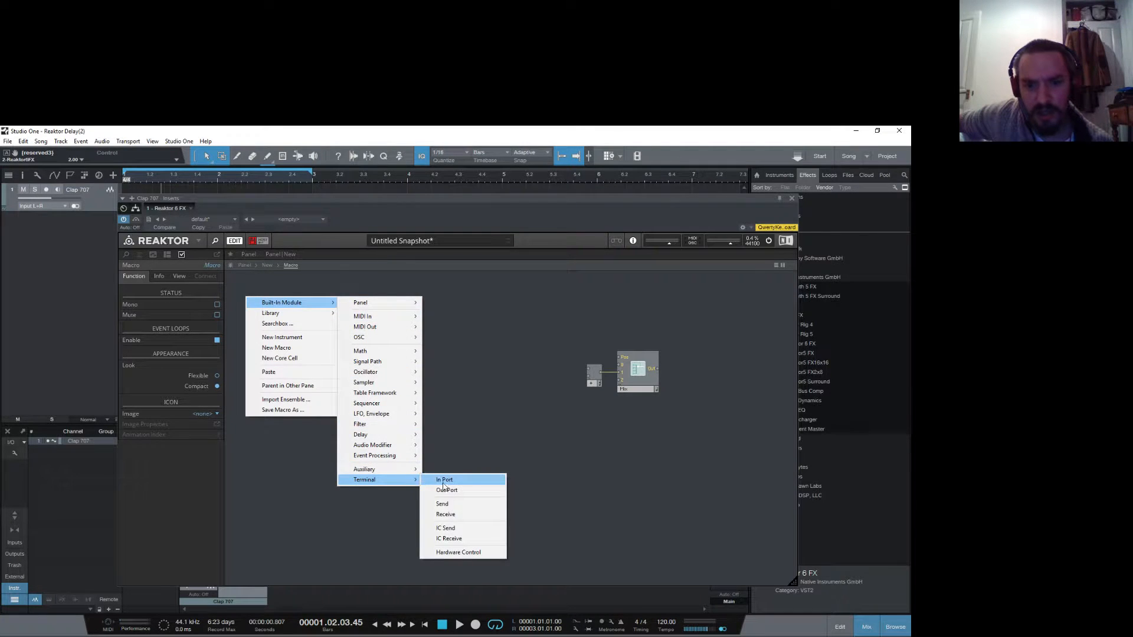
pyautogui.click(445, 481)
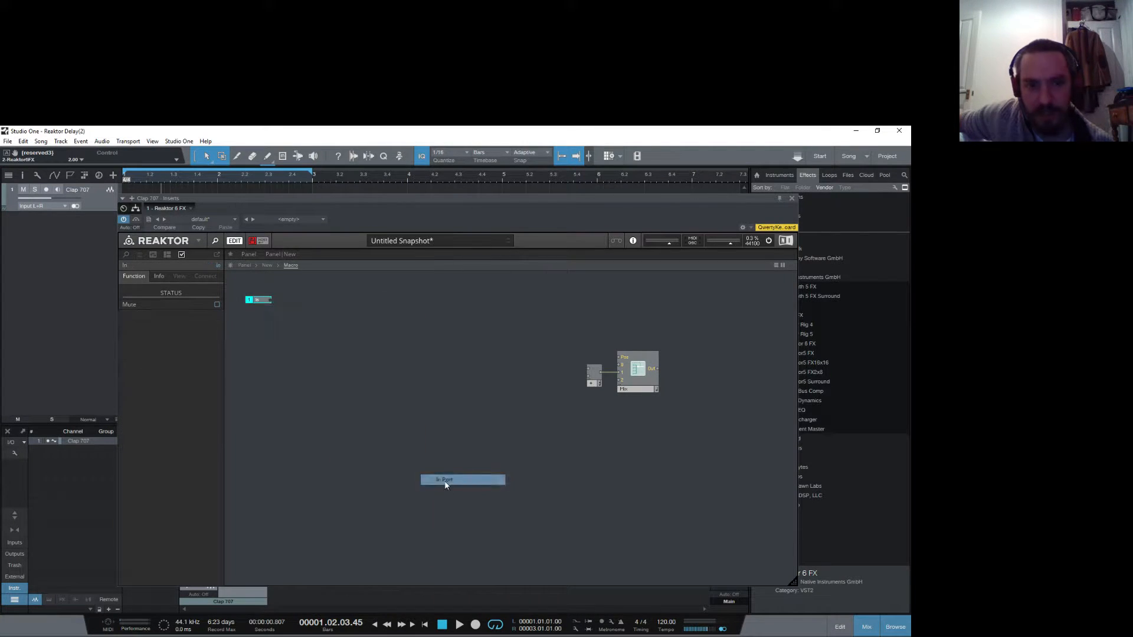
# Step: Add an Out Port terminal and place it near the upper right edge of the macro structure
pyautogui.rightClick(702, 306)
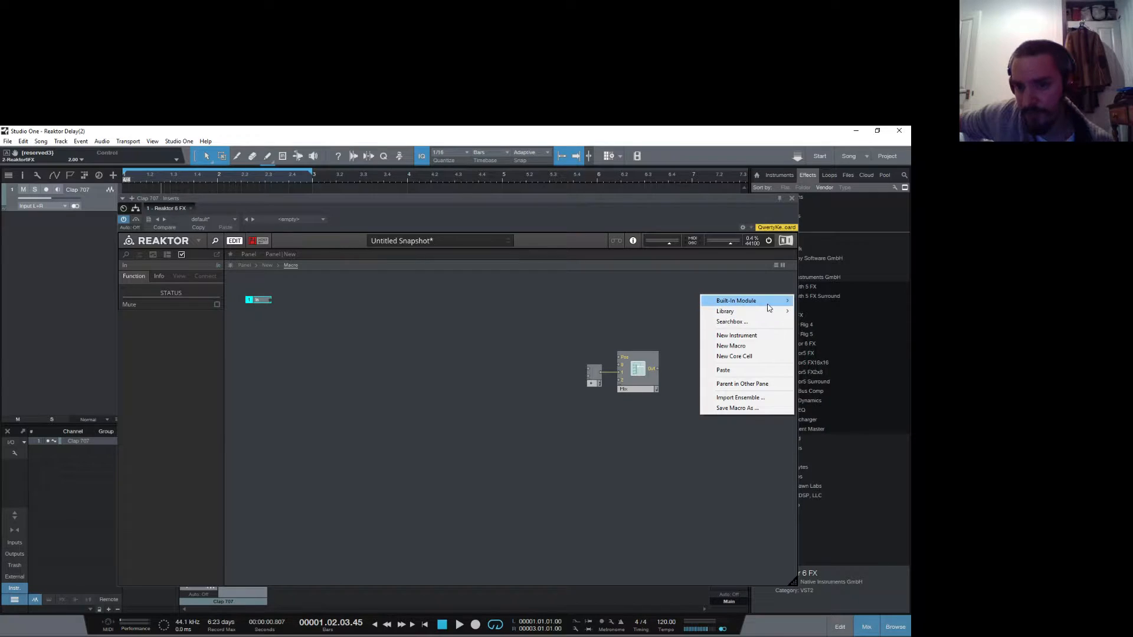
pyautogui.moveTo(769, 307)
pyautogui.moveTo(826, 478)
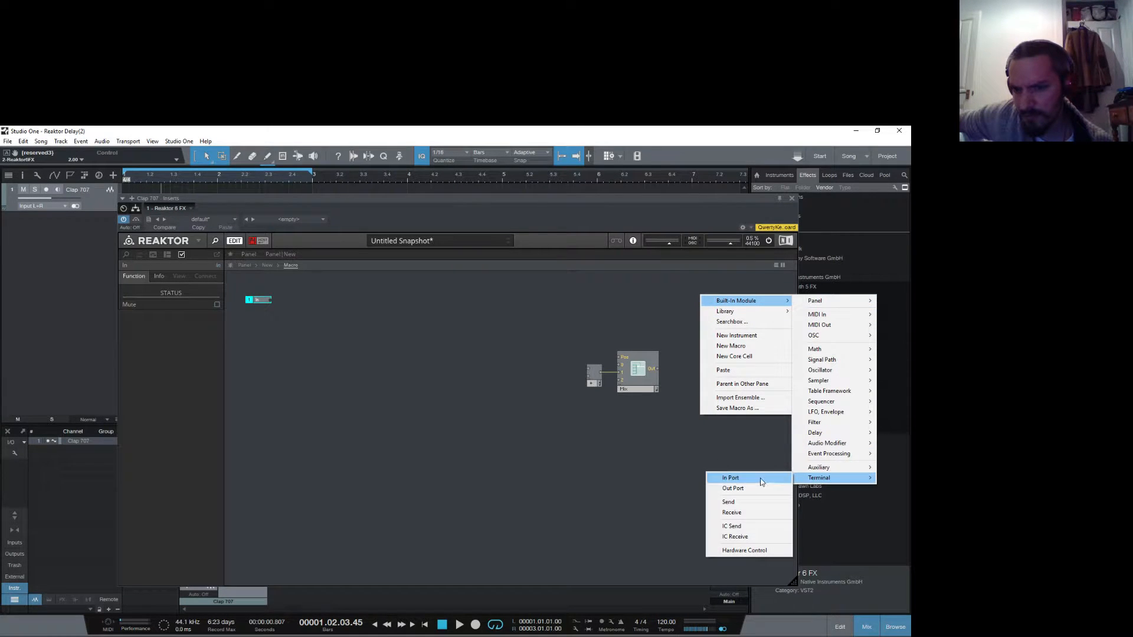
pyautogui.click(745, 489)
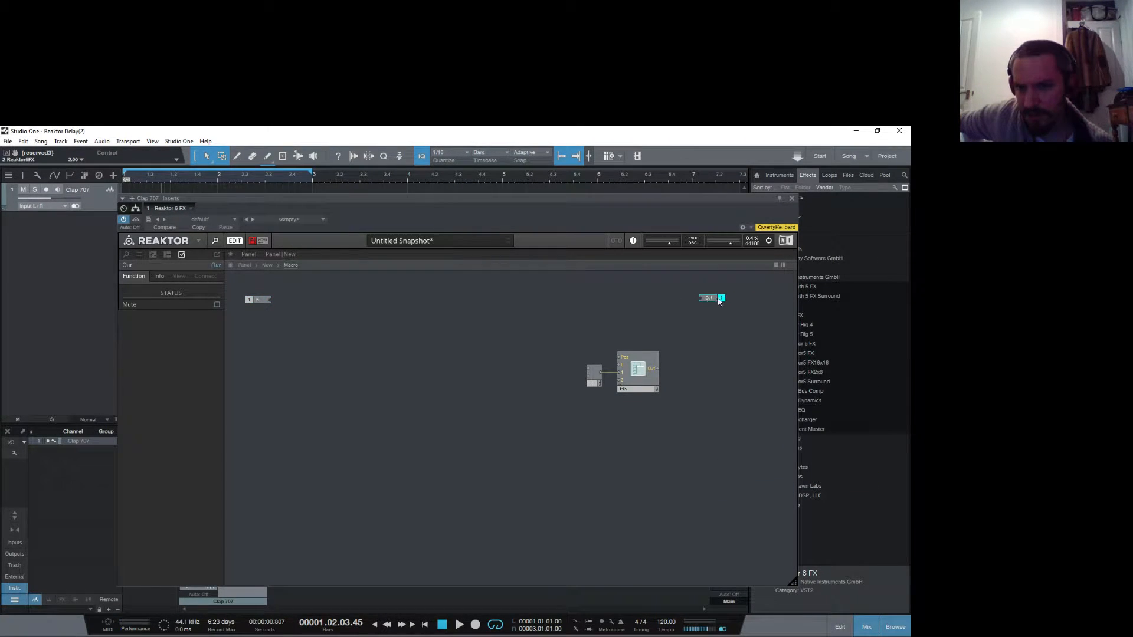
pyautogui.moveTo(720, 302); pyautogui.dragTo(768, 298)
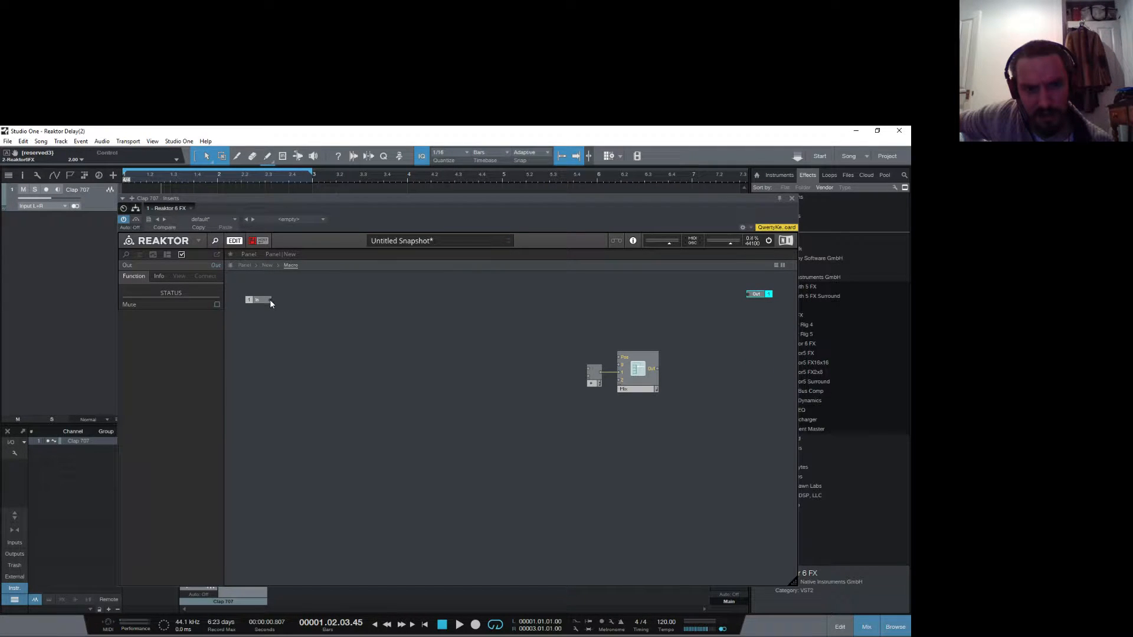
# Step: Wire the In port to Mix input 0 and the Add module's first input, and align both modules with the ports
pyautogui.moveTo(272, 300); pyautogui.dragTo(619, 365)
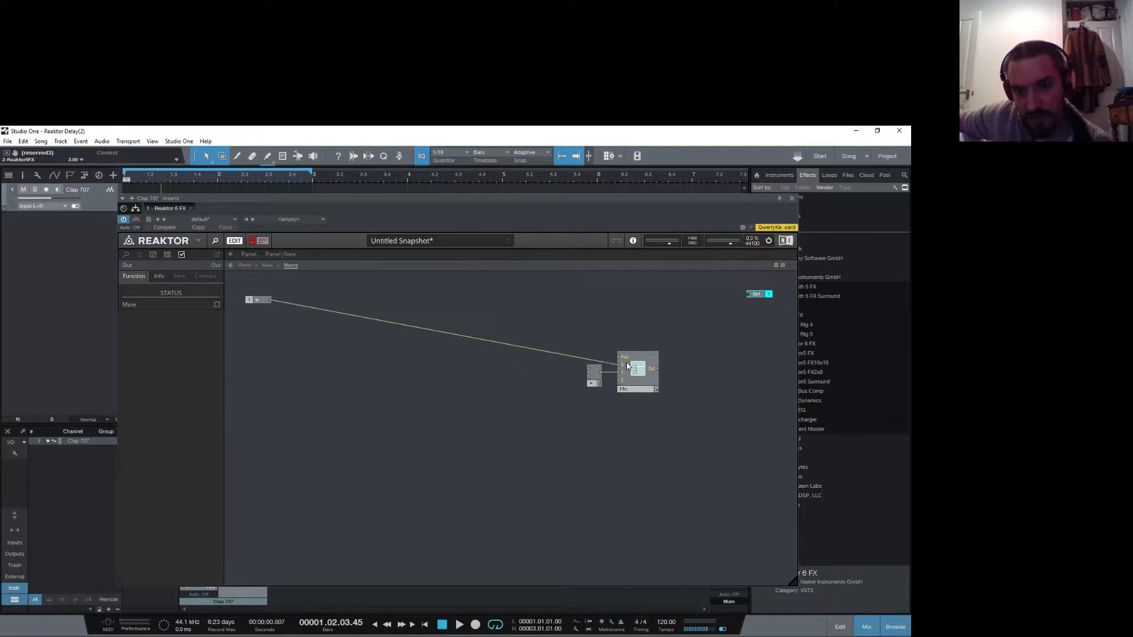
pyautogui.moveTo(269, 301); pyautogui.dragTo(589, 370)
pyautogui.moveTo(585, 316); pyautogui.dragTo(665, 430)
pyautogui.moveTo(641, 382); pyautogui.dragTo(664, 322)
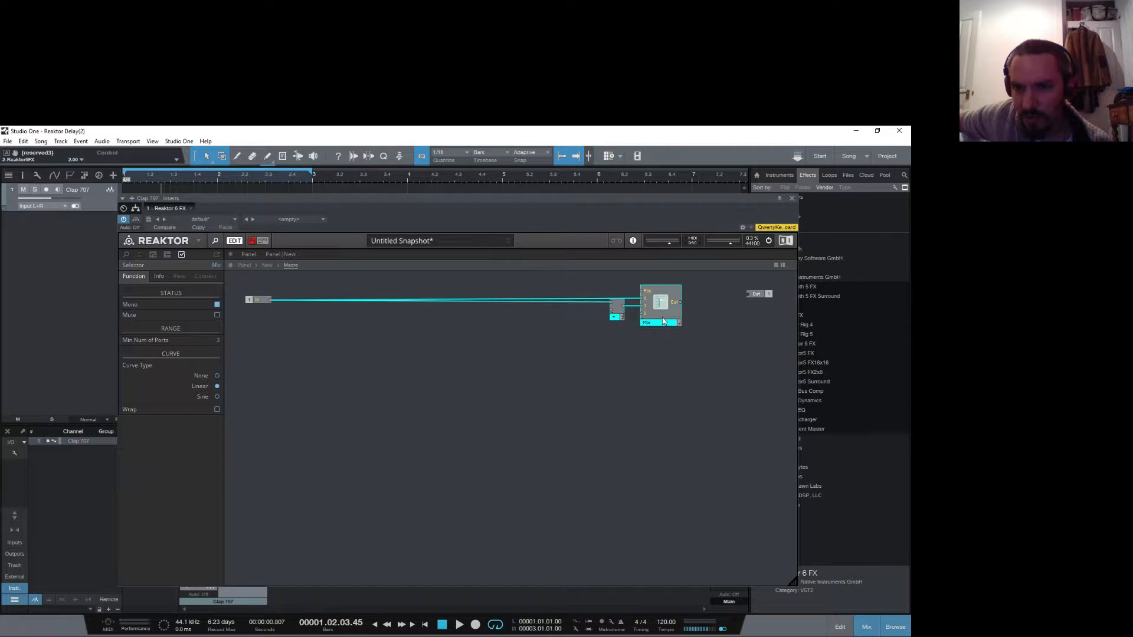
# Step: Connect Mix's output to the Out port, level the port with it, and move the Add and Mix modules closer to it
pyautogui.click(680, 307)
pyautogui.moveTo(741, 300); pyautogui.dragTo(757, 302)
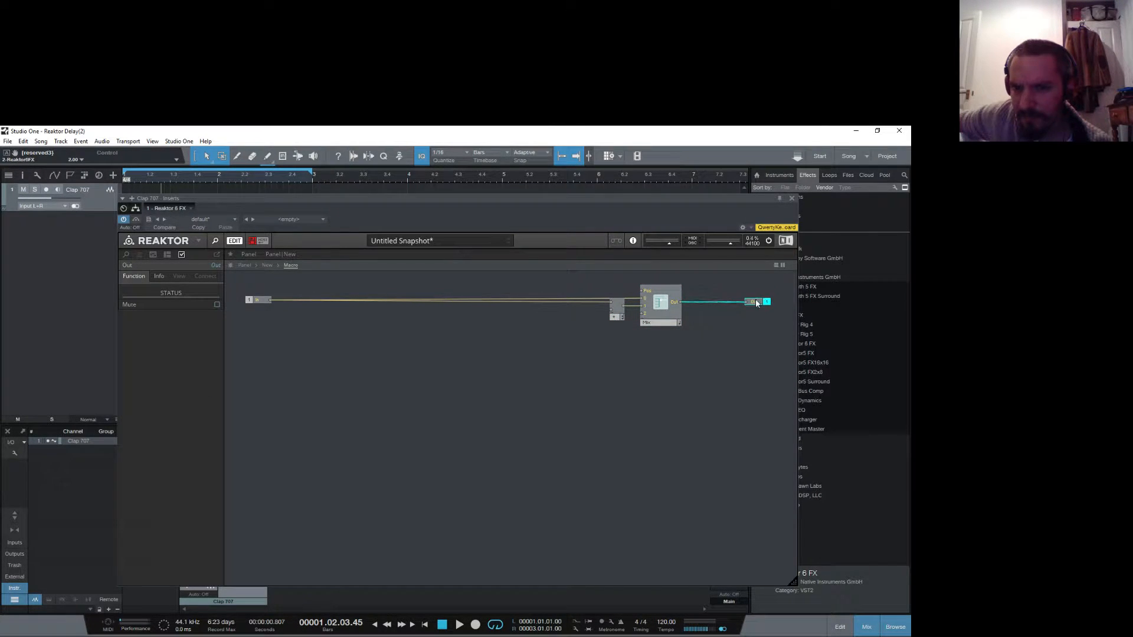
pyautogui.moveTo(618, 293); pyautogui.dragTo(699, 321)
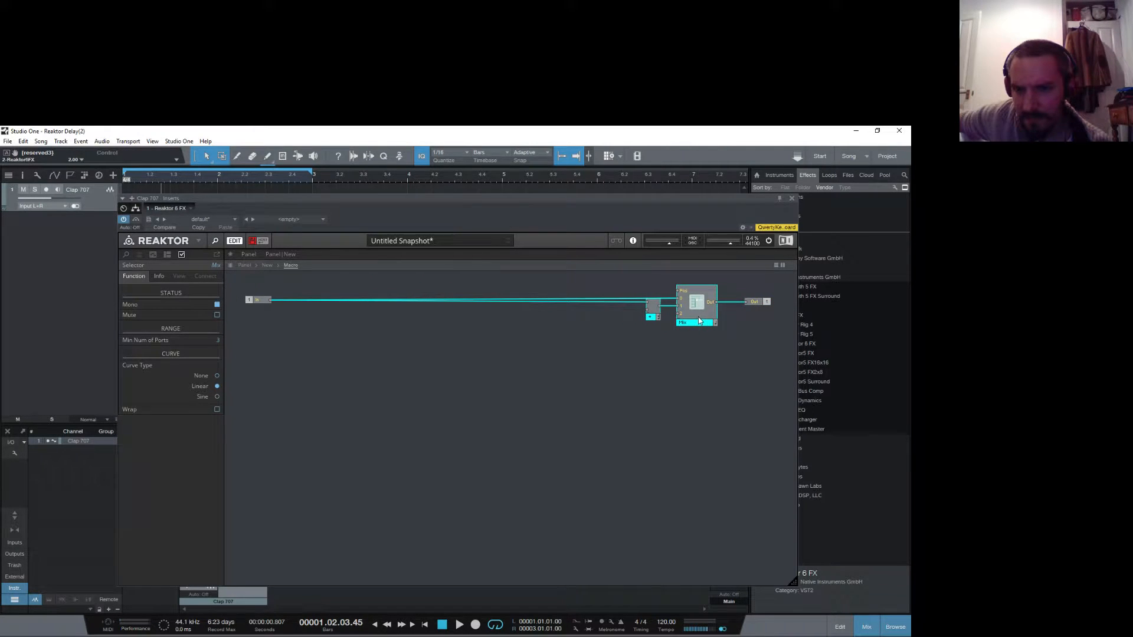
pyautogui.click(562, 385)
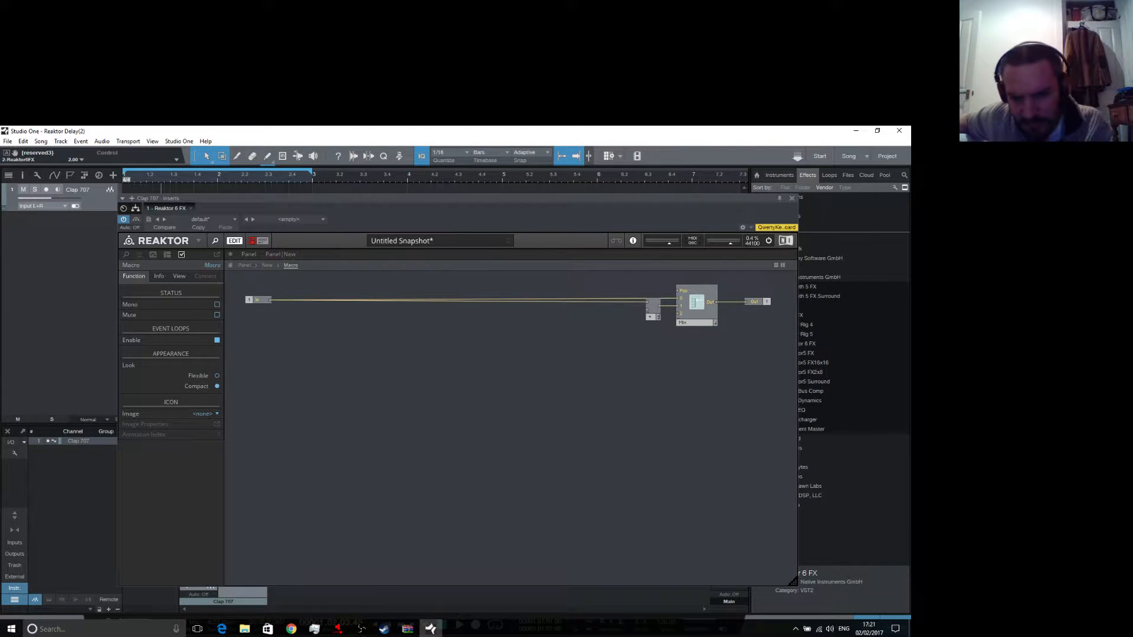
# Step: Check the live broadcast in Open Broadcaster Software and on the streamer's Twitch channel in Chrome, and close the Twitch page
pyautogui.click(363, 631)
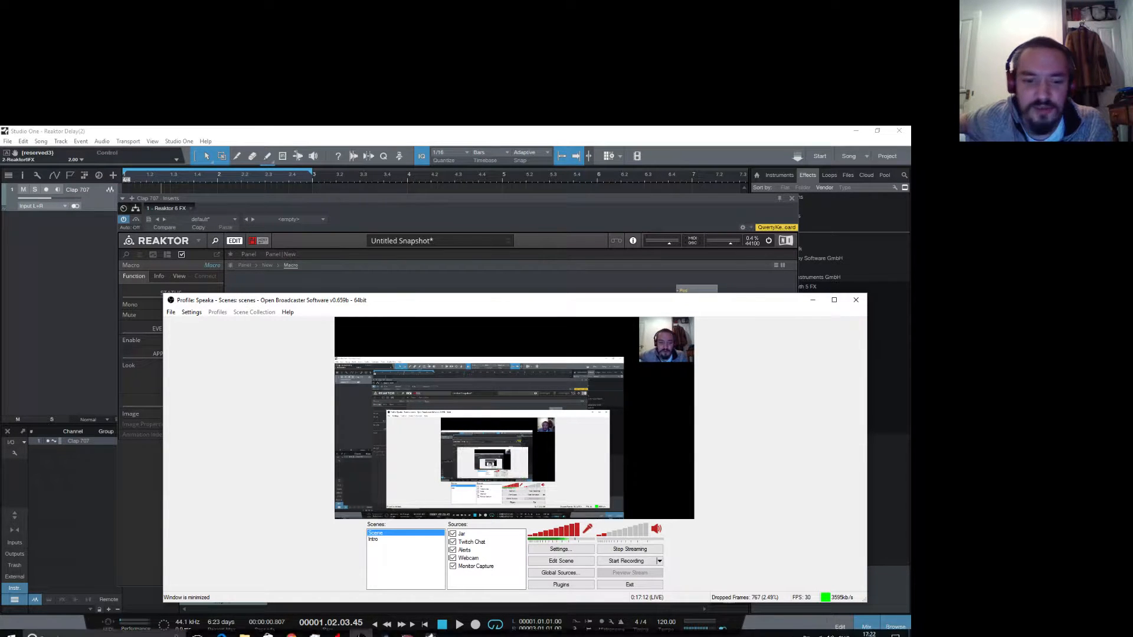
pyautogui.moveTo(289, 631)
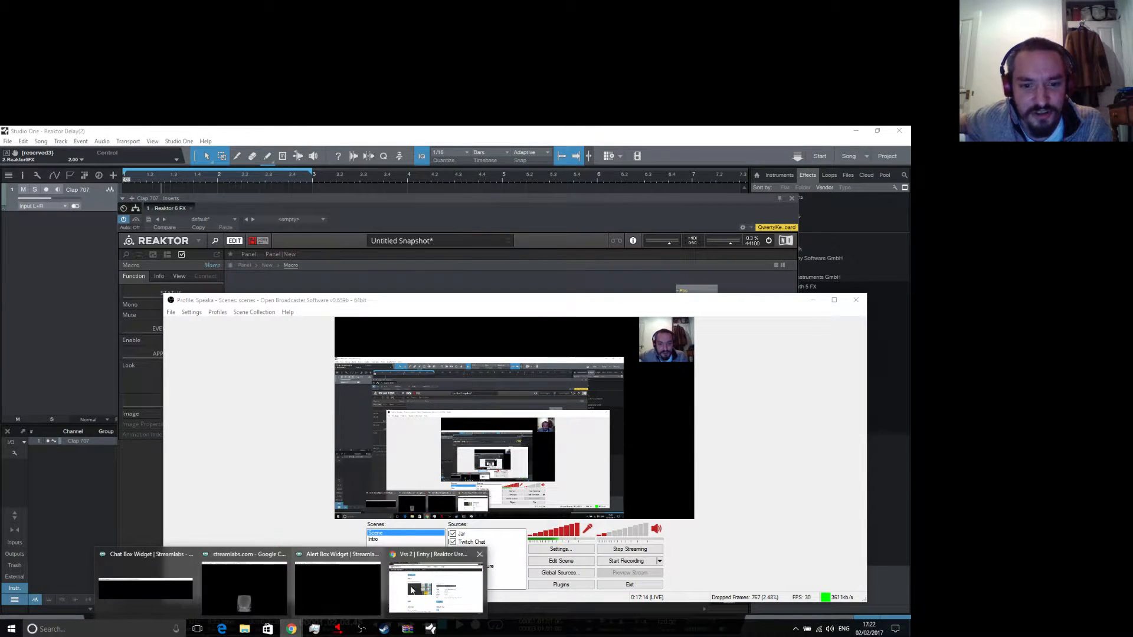
pyautogui.click(436, 584)
pyautogui.click(291, 132)
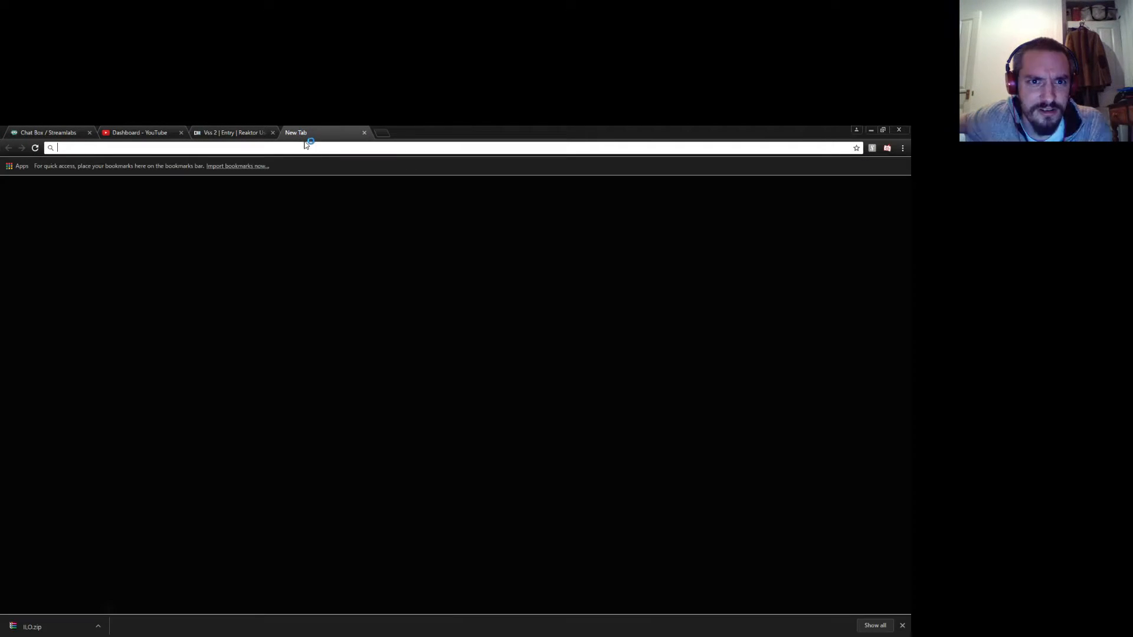
pyautogui.click(561, 393)
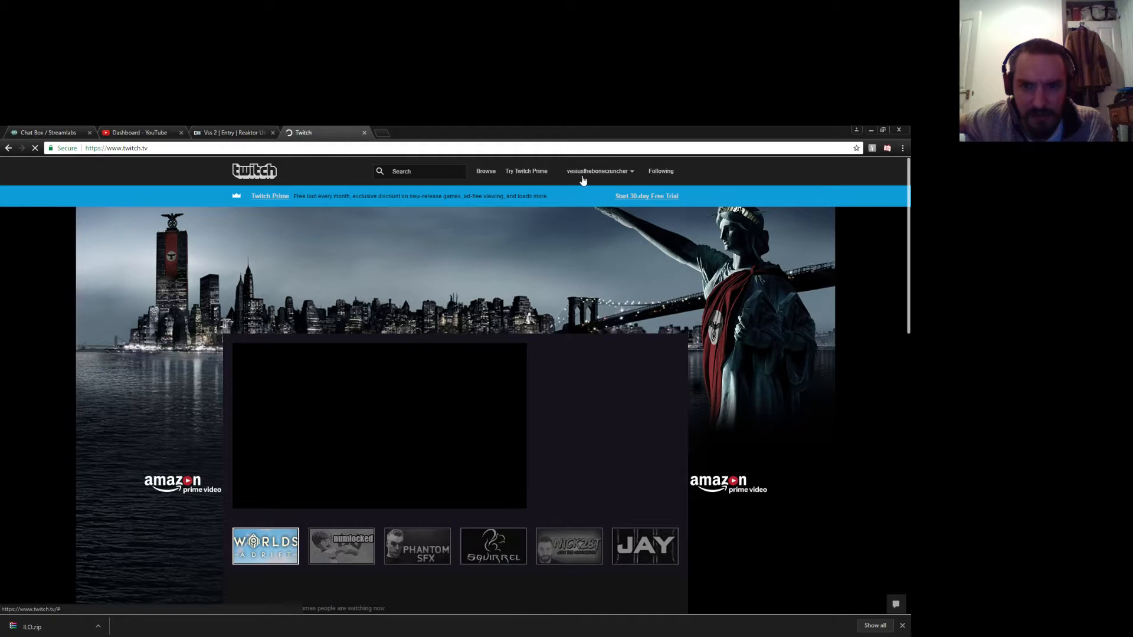
pyautogui.click(583, 193)
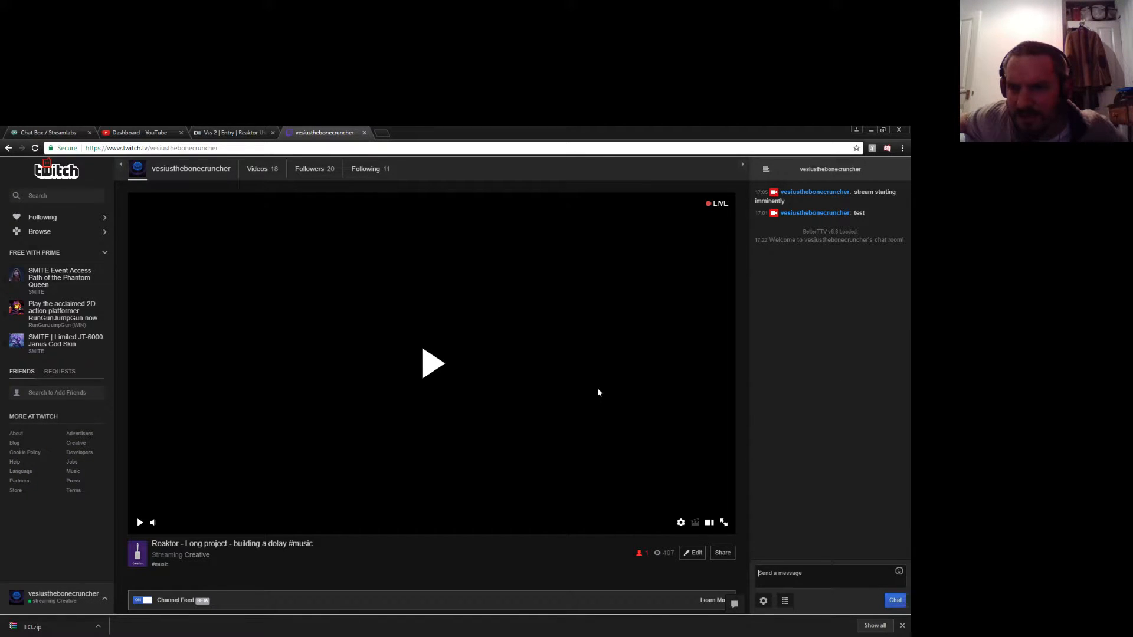
pyautogui.click(434, 357)
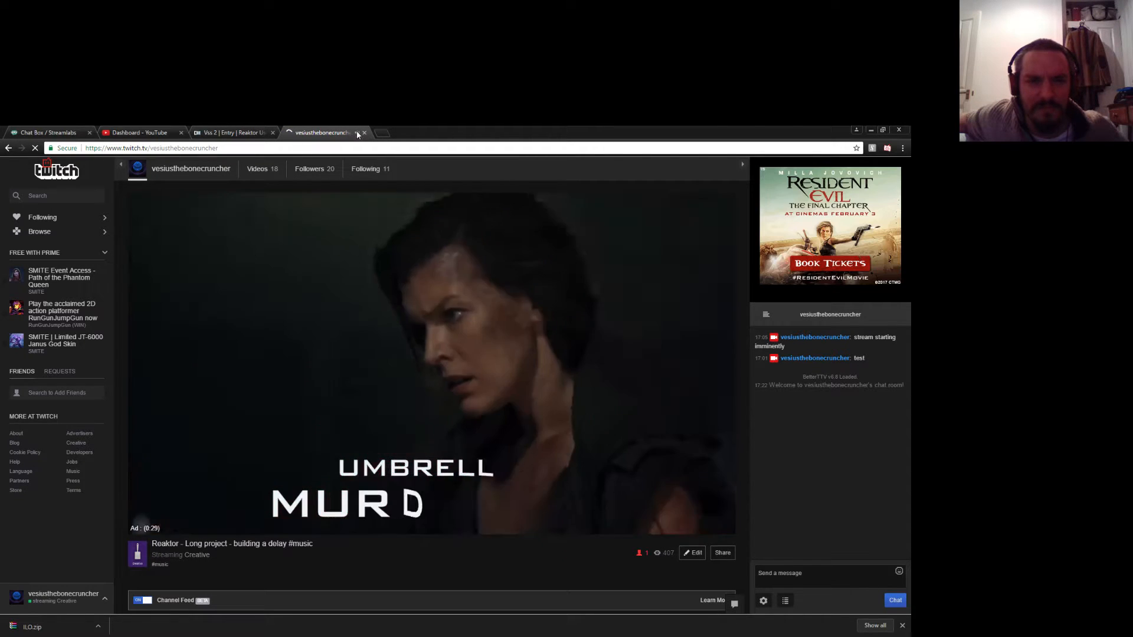
pyautogui.click(364, 132)
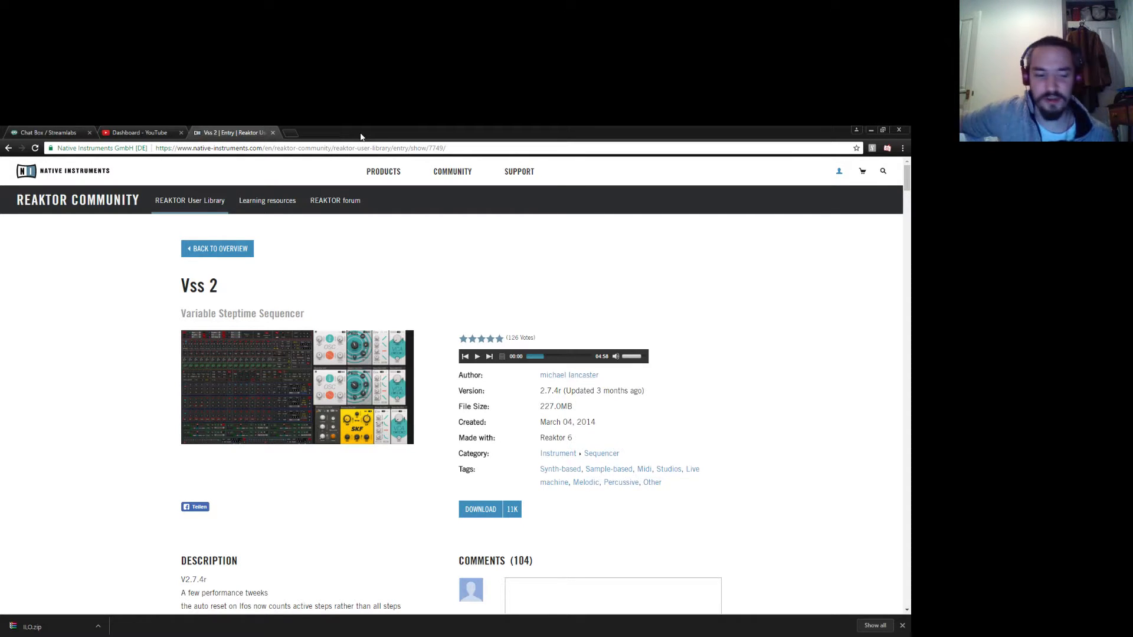
# Step: Switch to Open Broadcaster Software, start recording alongside the live stream, and return to Studio One
pyautogui.moveTo(489, 636)
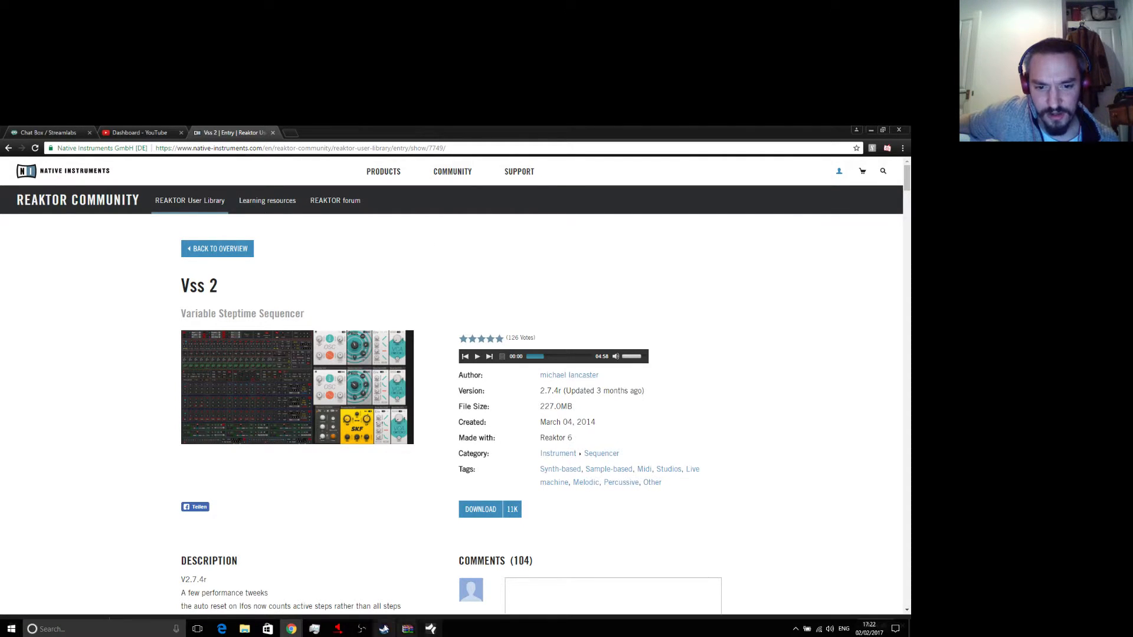
pyautogui.click(361, 629)
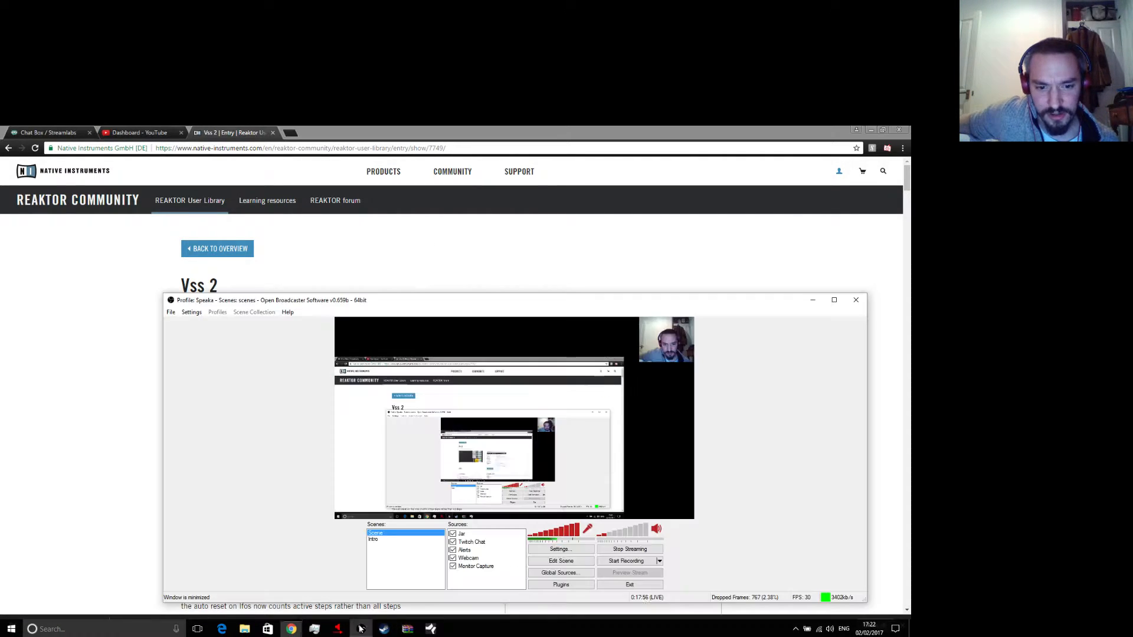
pyautogui.click(611, 563)
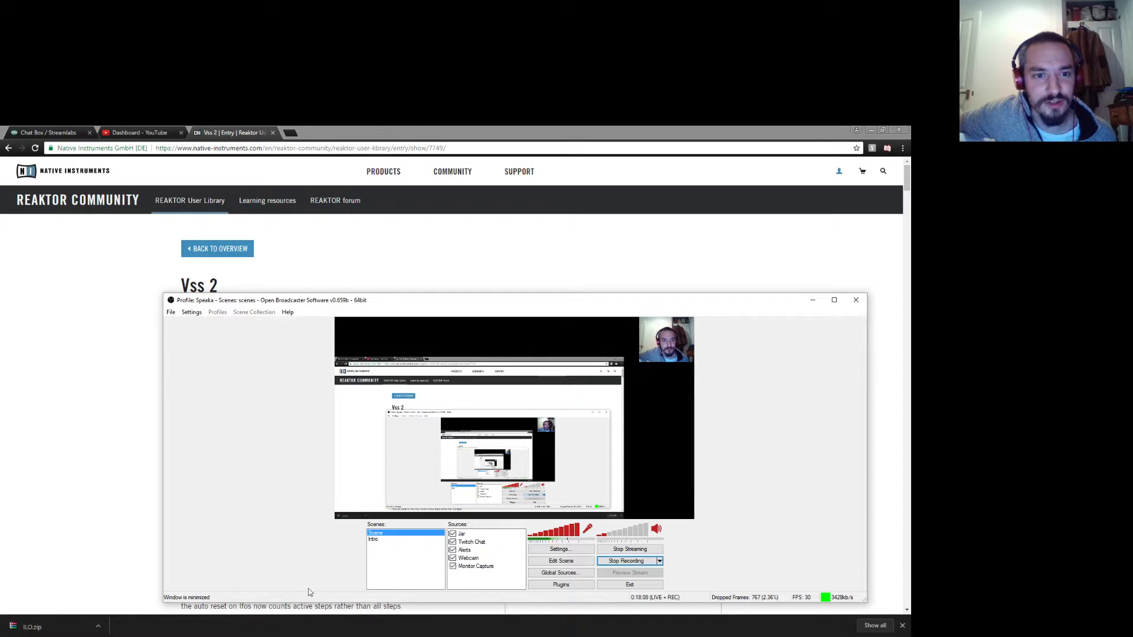
pyautogui.moveTo(377, 636)
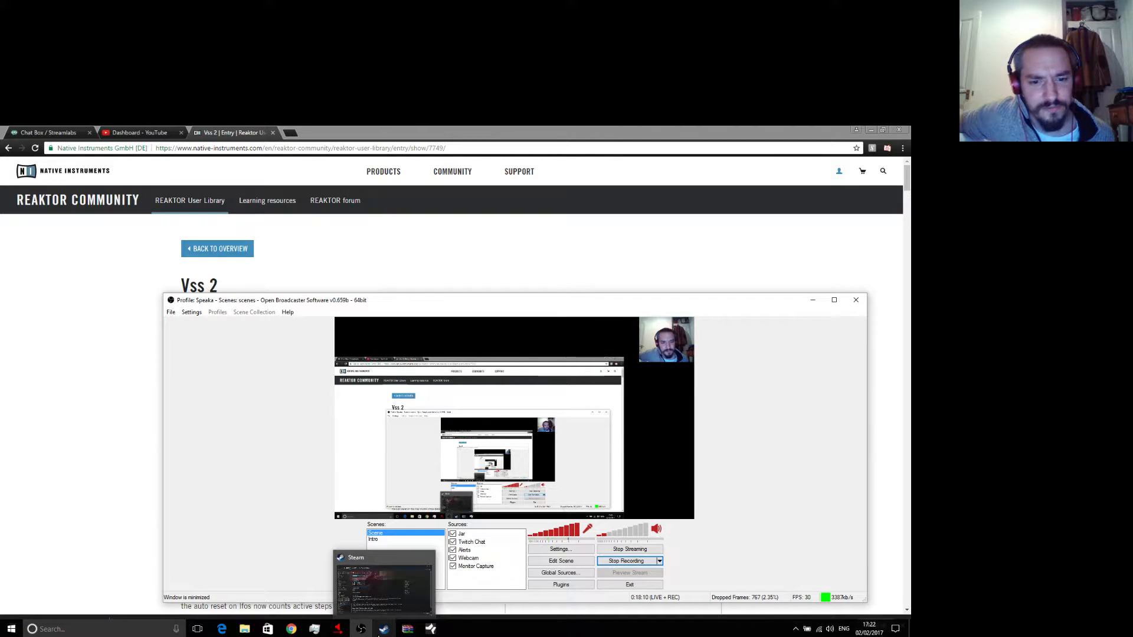
pyautogui.click(432, 629)
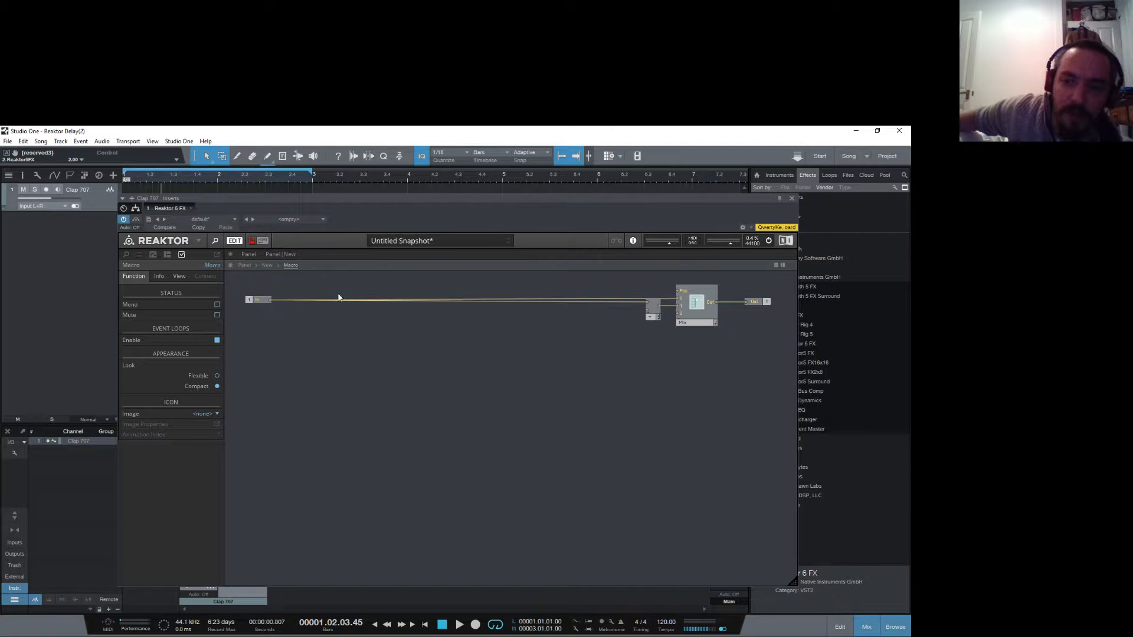
# Step: Return to the ensemble structure and delete the two constants, the Add module and the Selector, keeping the macro
pyautogui.doubleClick(399, 354)
pyautogui.moveTo(378, 324); pyautogui.dragTo(584, 396)
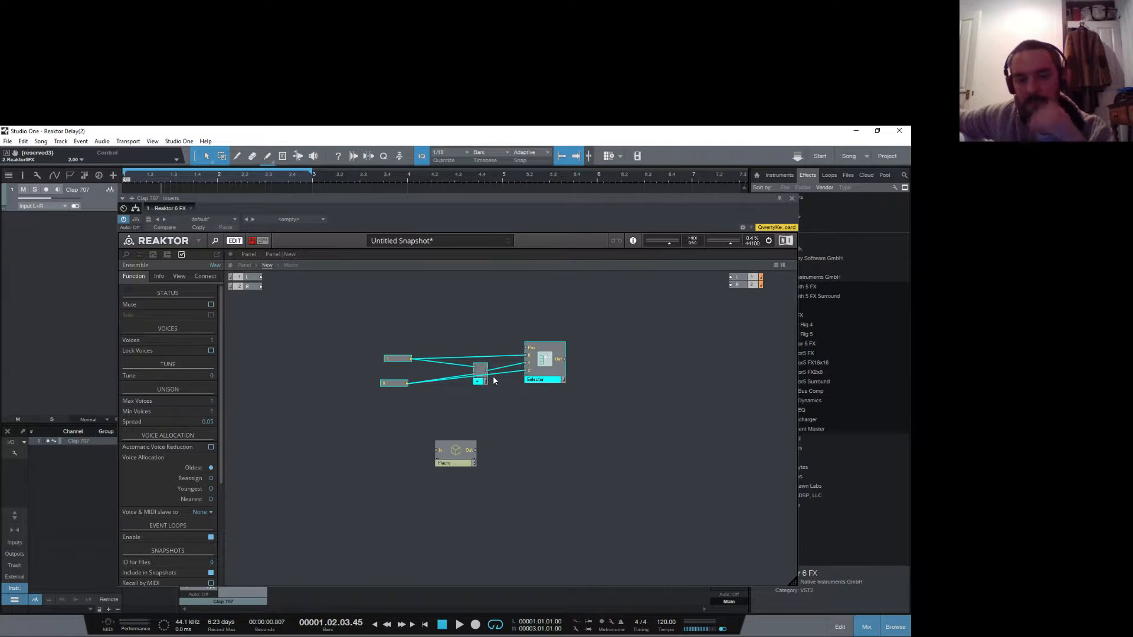
pyautogui.rightClick(525, 369)
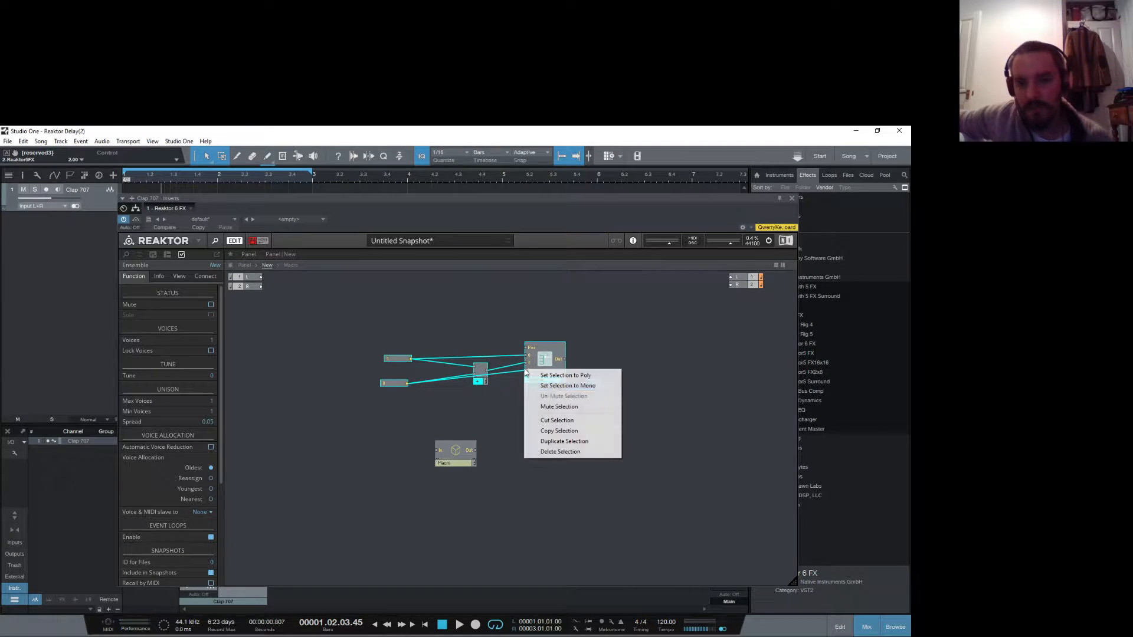
pyautogui.click(570, 452)
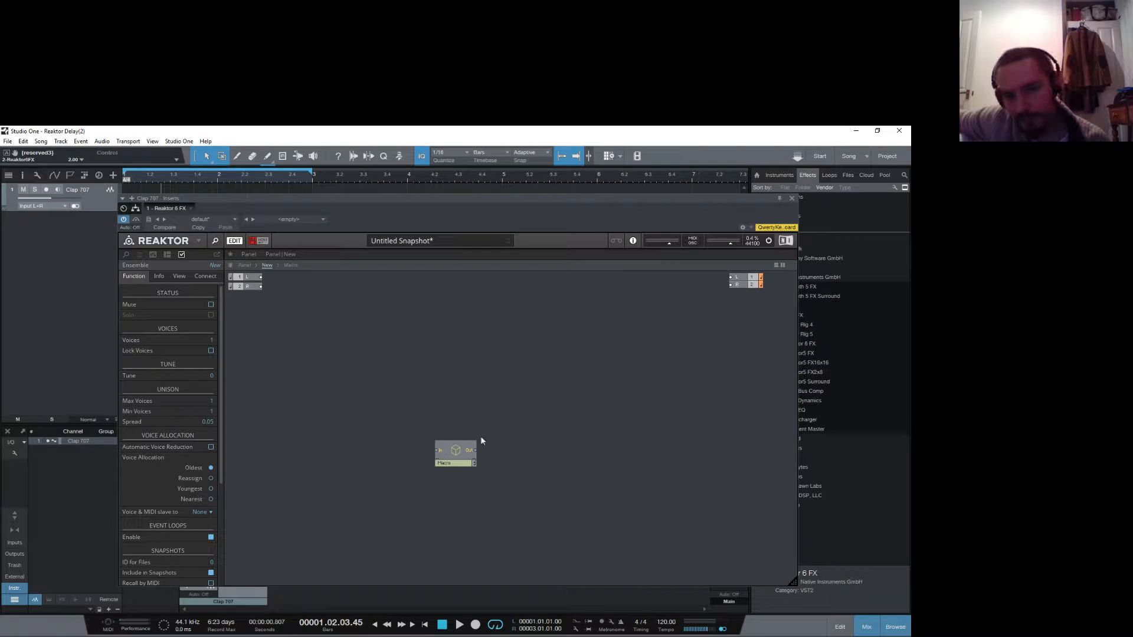
# Step: Move the macro higher in the structure, rename it Audio Process, and open its internal structure
pyautogui.moveTo(455, 452); pyautogui.dragTo(501, 360)
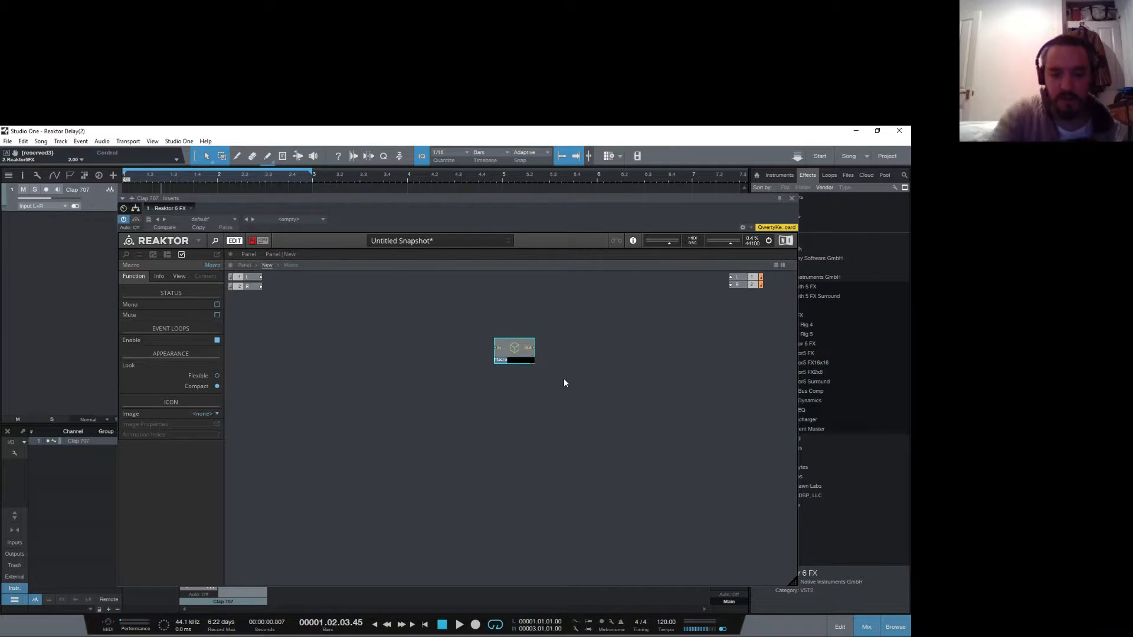
pyautogui.write('R')
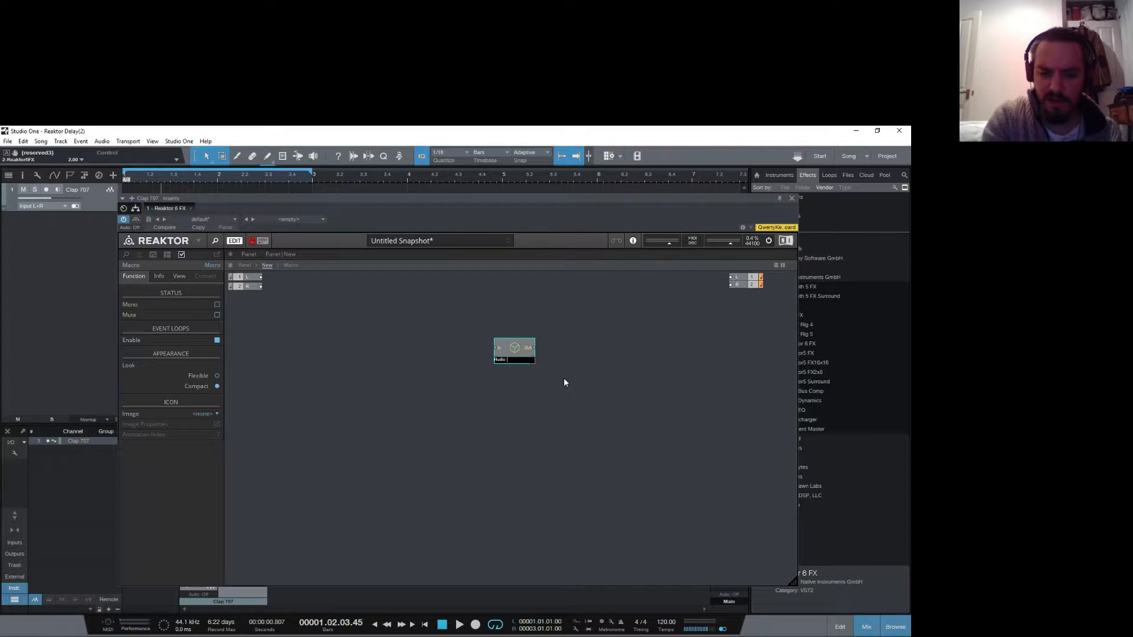
pyautogui.write('udio Process')
pyautogui.press('Return')
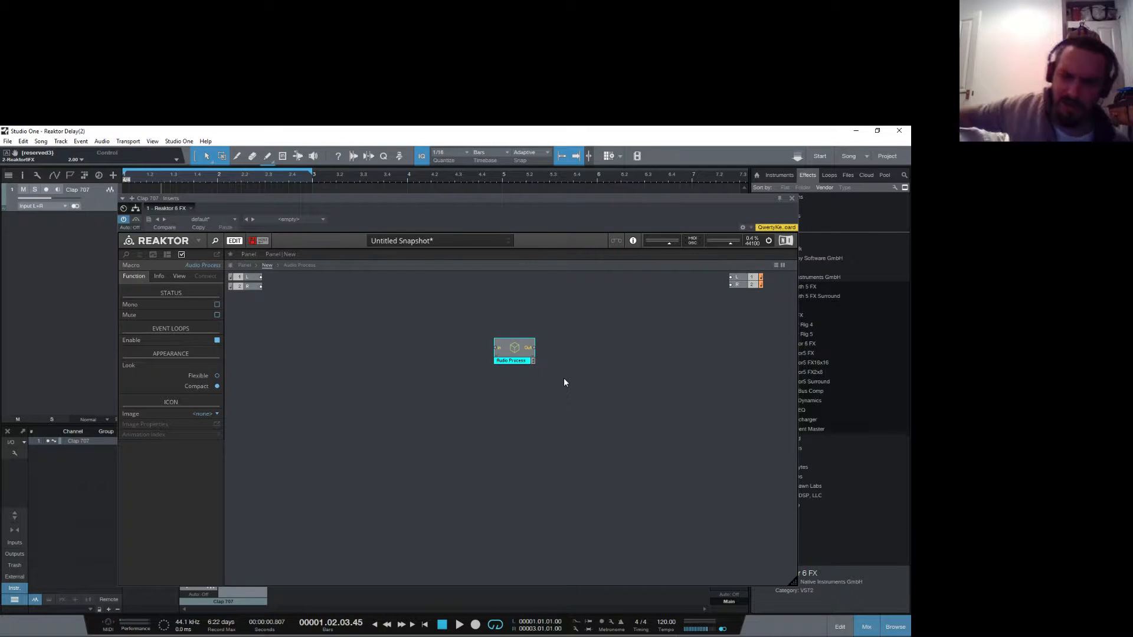
pyautogui.doubleClick(513, 353)
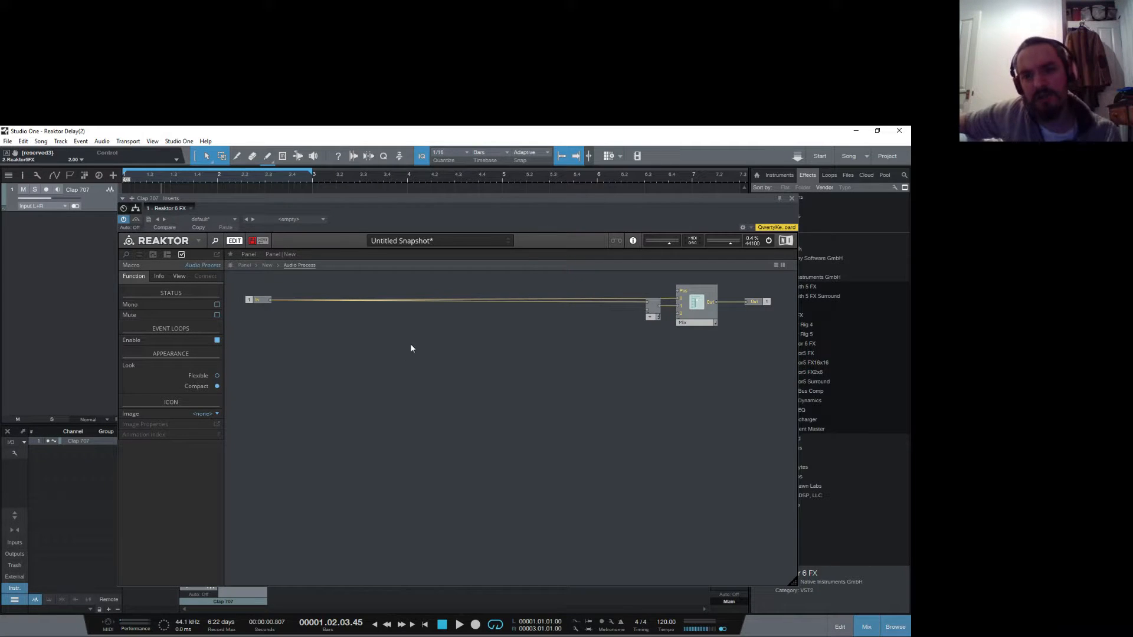
pyautogui.rightClick(412, 348)
pyautogui.moveTo(448, 351)
pyautogui.moveTo(558, 353)
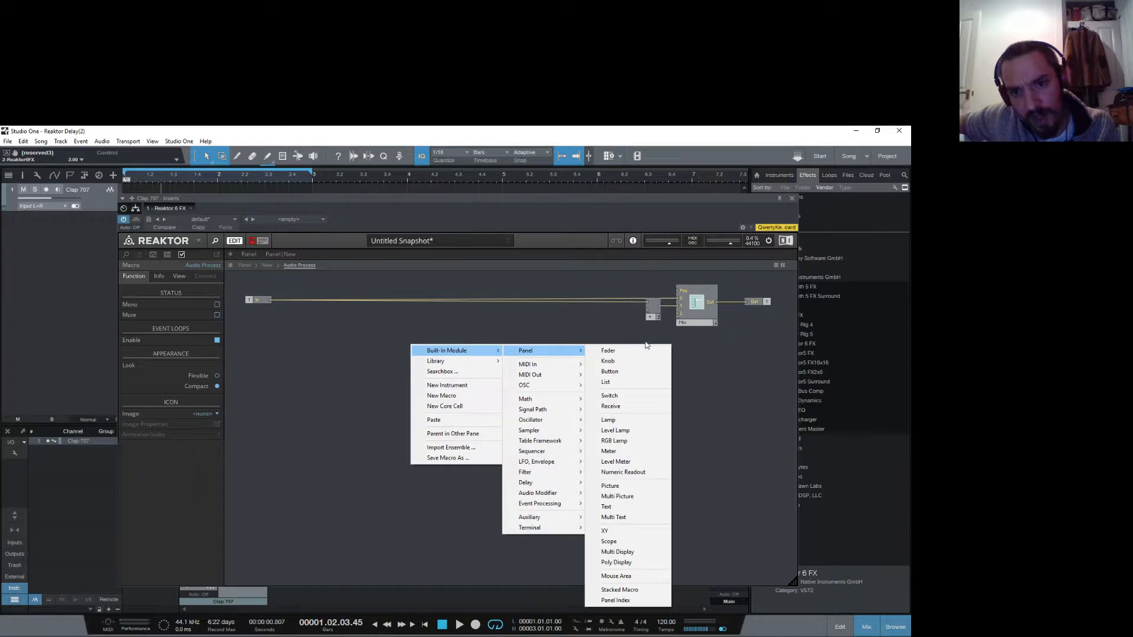
pyautogui.press('Escape')
# Step: Copy the Mix selector, place the copy below the signal wires near the In port, and rename it Input Mute
pyautogui.click(696, 305)
pyautogui.rightClick(694, 312)
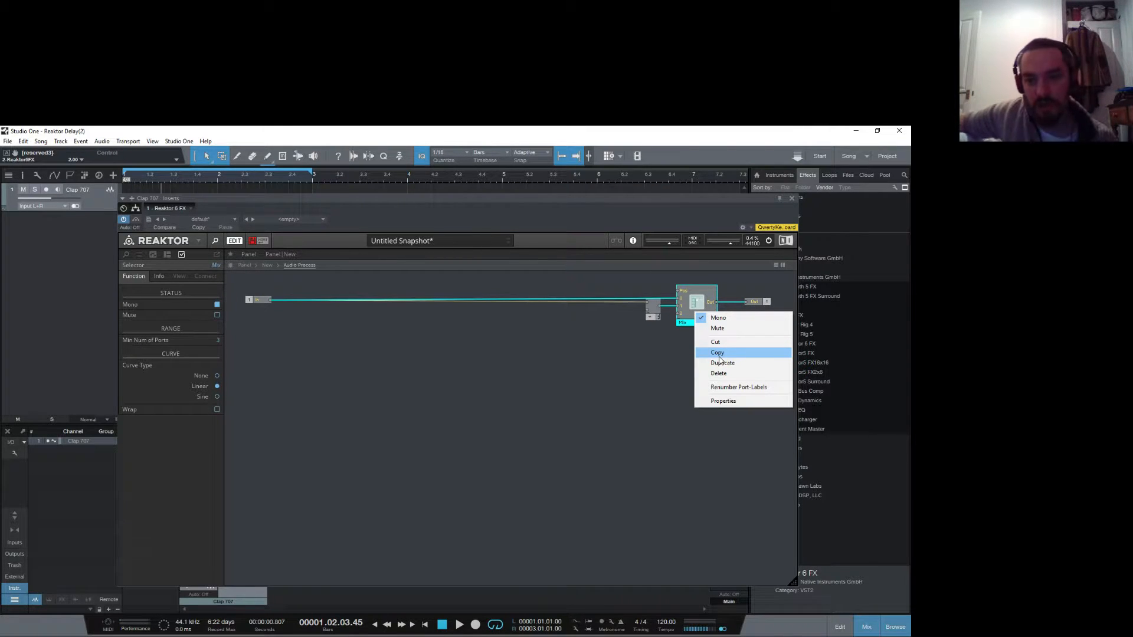
pyautogui.click(718, 354)
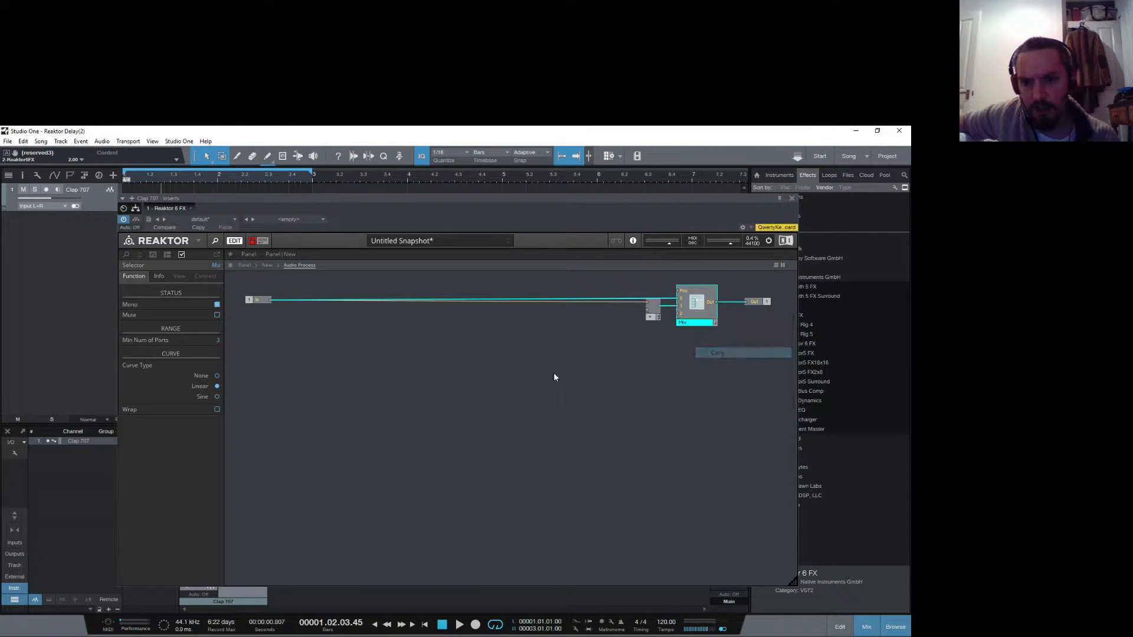
pyautogui.rightClick(353, 381)
pyautogui.click(398, 457)
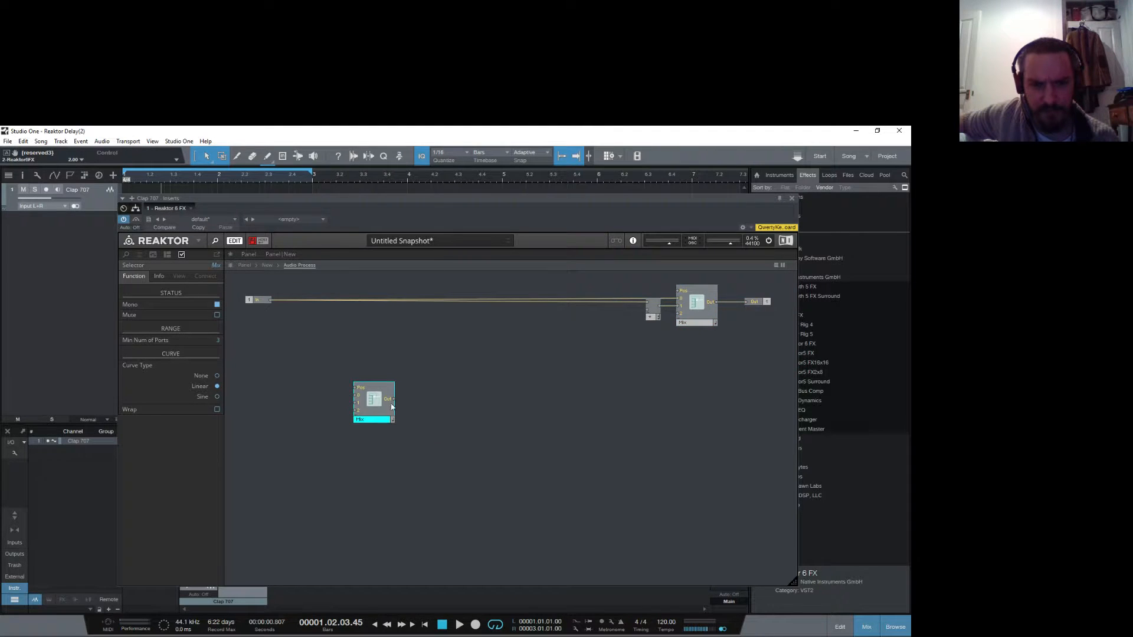
pyautogui.moveTo(368, 422); pyautogui.dragTo(380, 381)
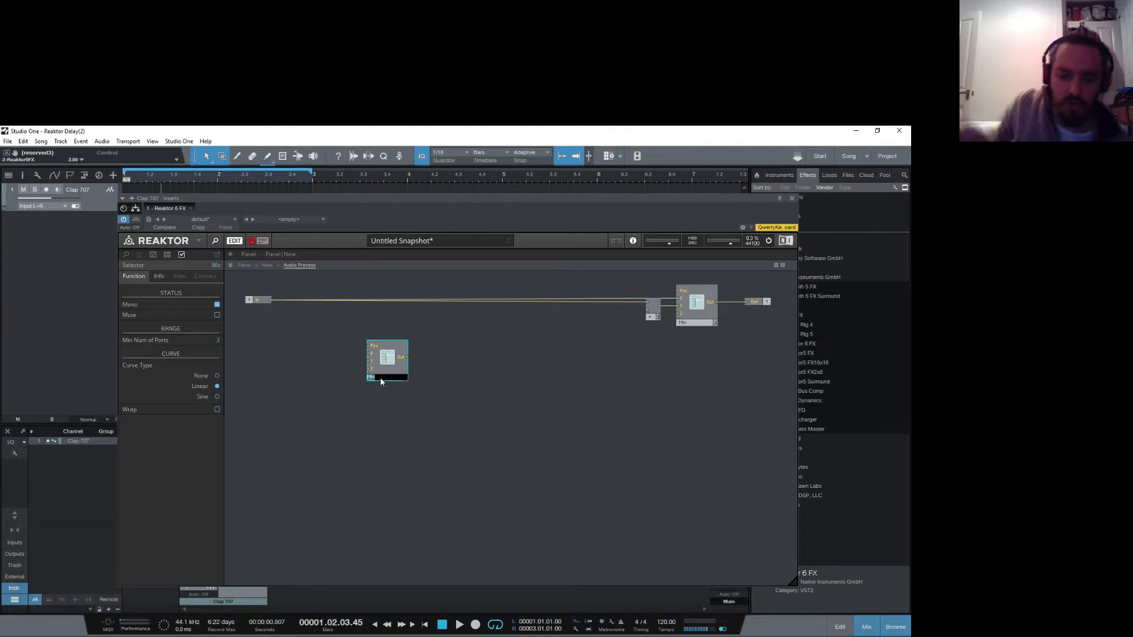
pyautogui.moveTo(381, 381)
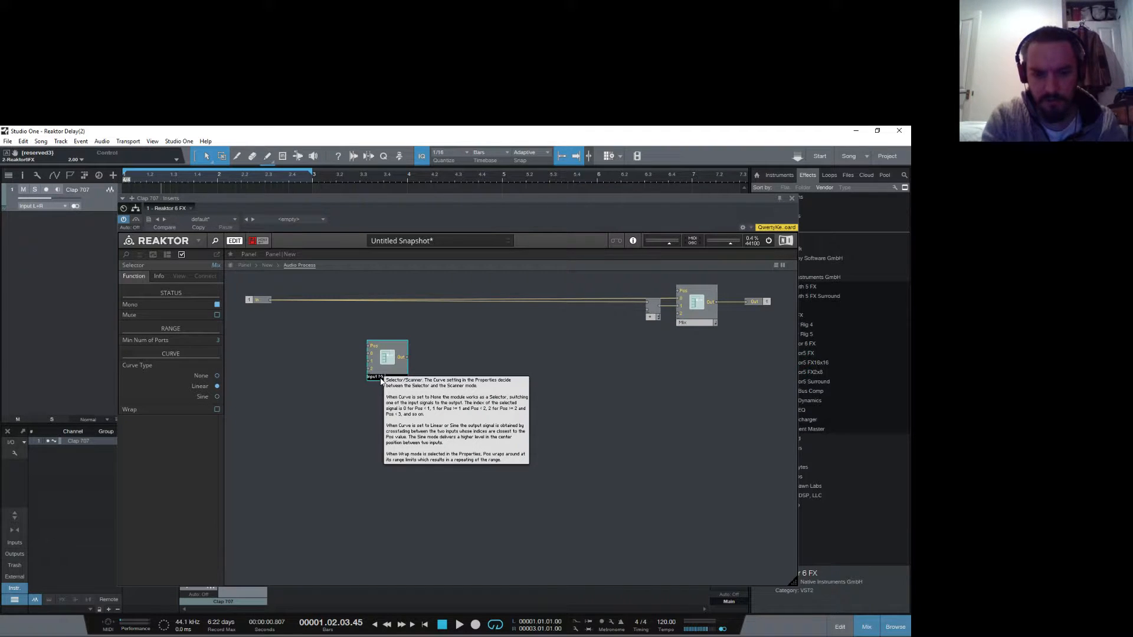
pyautogui.press('Return')
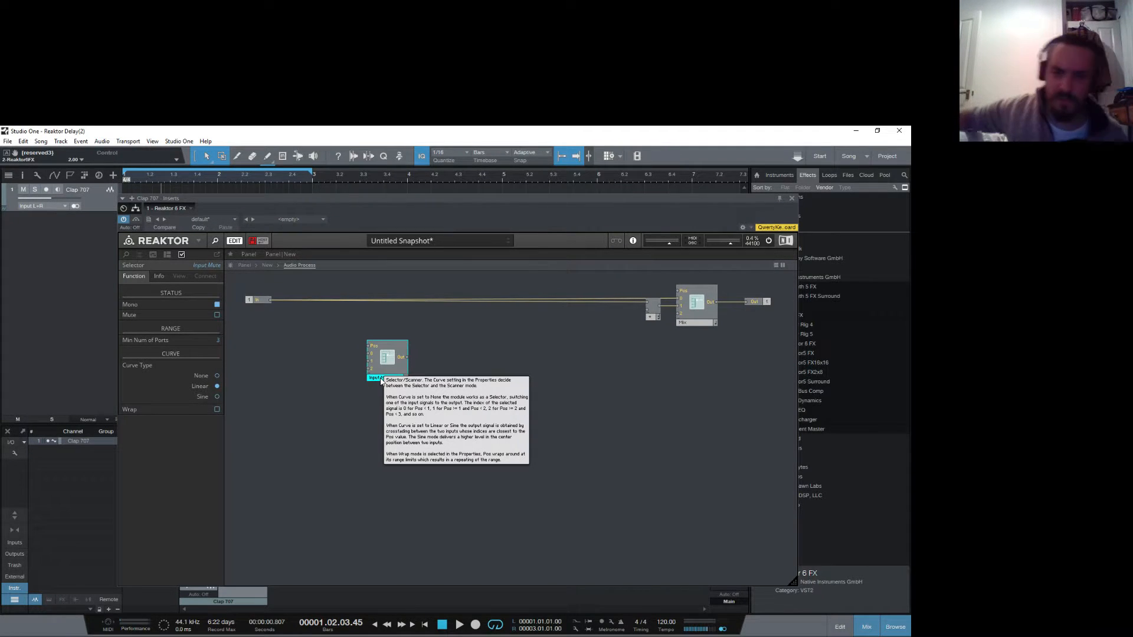
pyautogui.click(464, 371)
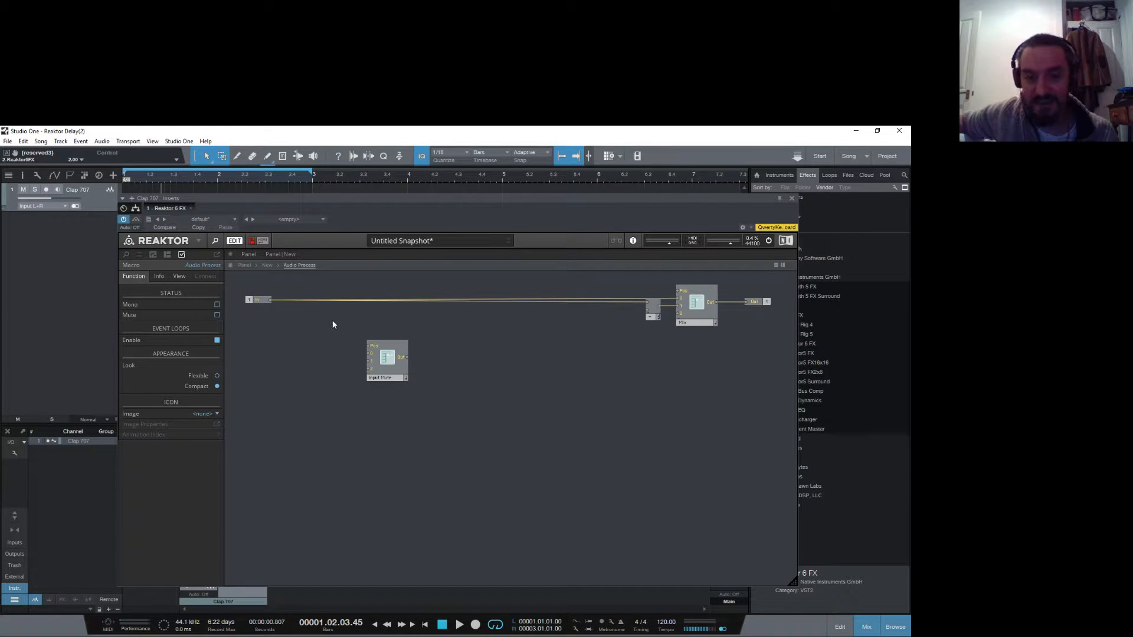
# Step: Set Input Mute's minimum number of ports to 2 and connect the In port to its input 0
pyautogui.click(388, 370)
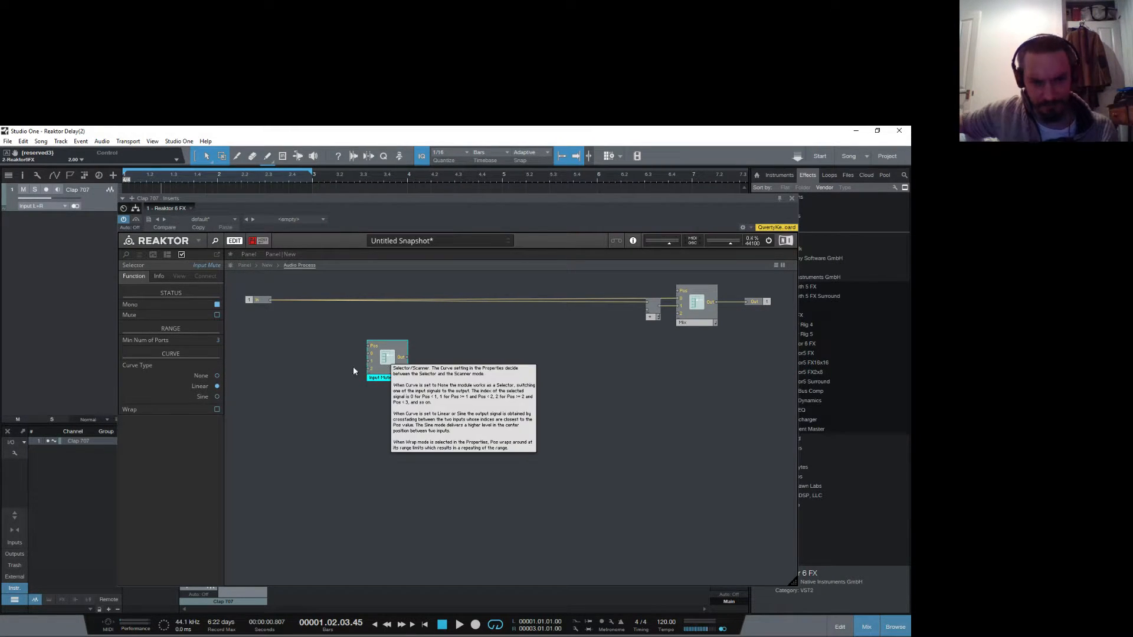
pyautogui.click(214, 341)
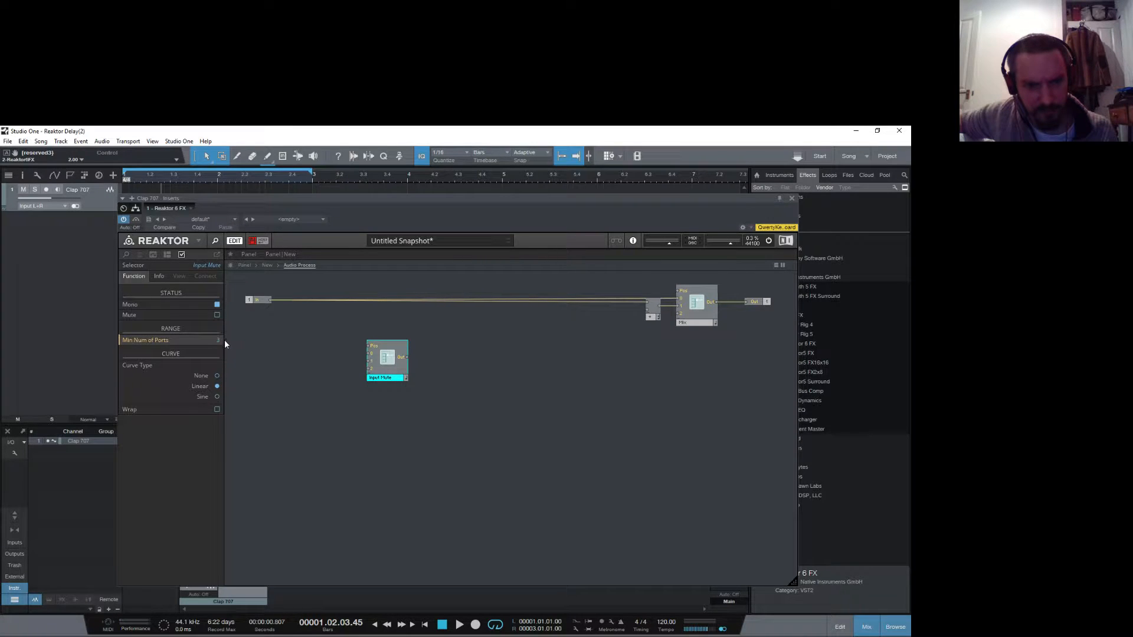
pyautogui.click(224, 341)
pyautogui.moveTo(384, 359)
pyautogui.mouseDown()
pyautogui.moveTo(389, 341)
pyautogui.moveTo(378, 338)
pyautogui.mouseUp()
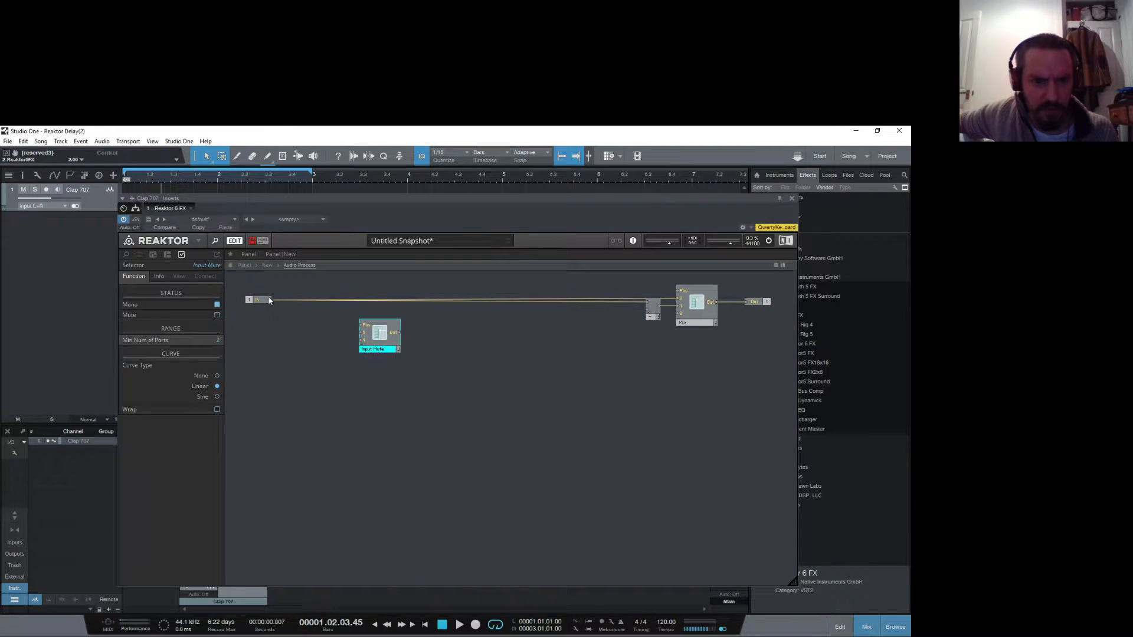
pyautogui.moveTo(270, 300); pyautogui.dragTo(366, 366)
pyautogui.rightClick(274, 358)
pyautogui.moveTo(332, 364)
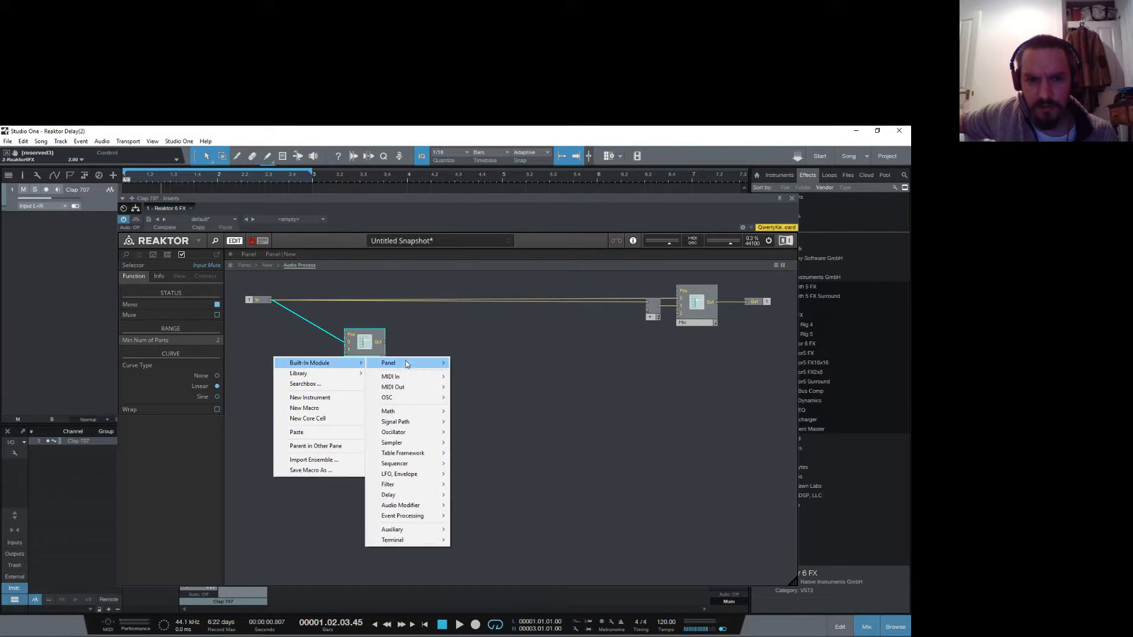
pyautogui.moveTo(406, 364)
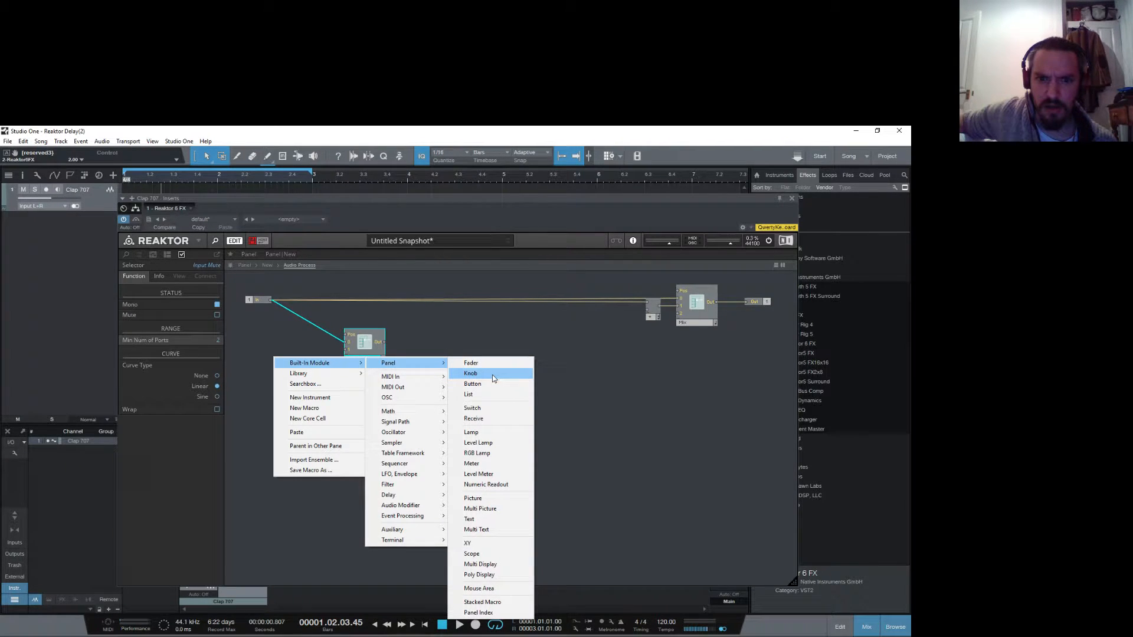
pyautogui.click(326, 330)
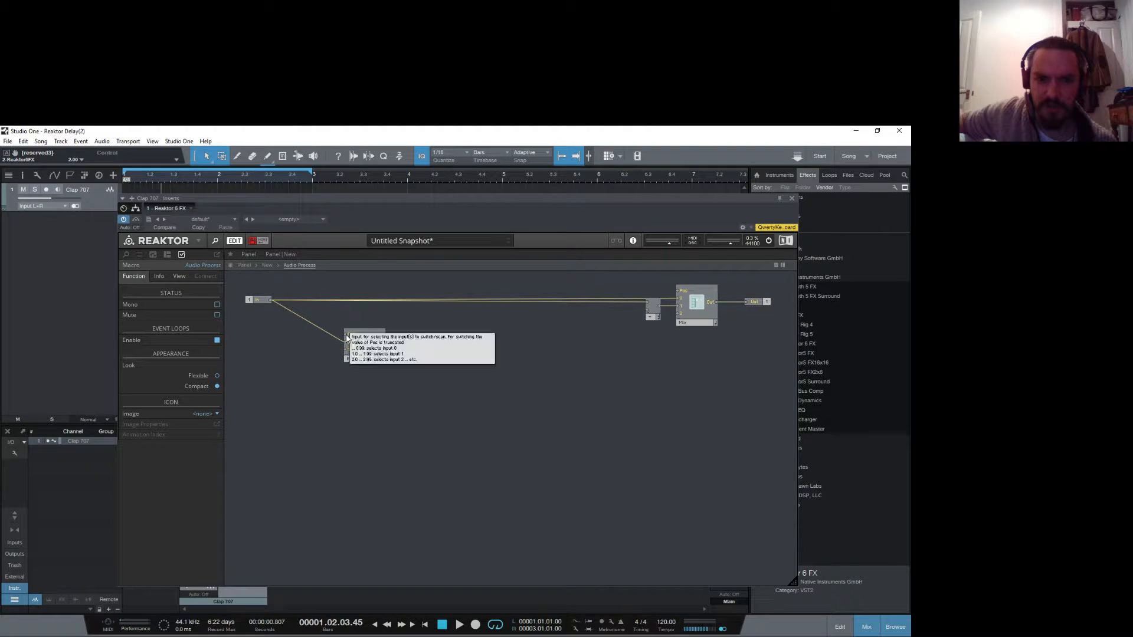
pyautogui.rightClick(323, 391)
pyautogui.moveTo(354, 396)
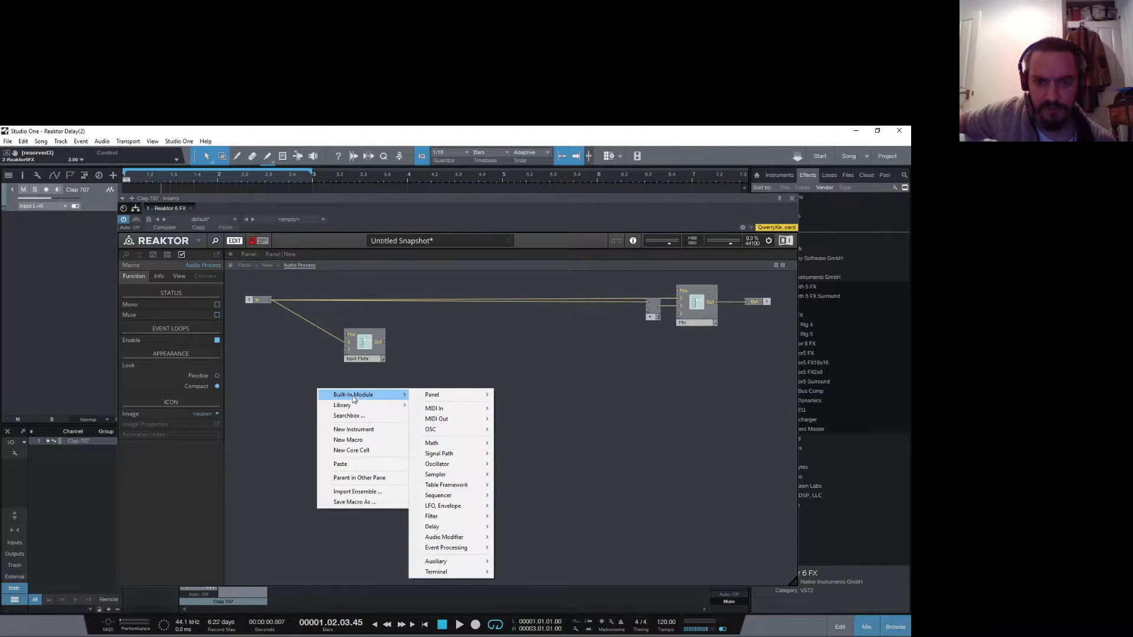
pyautogui.click(281, 338)
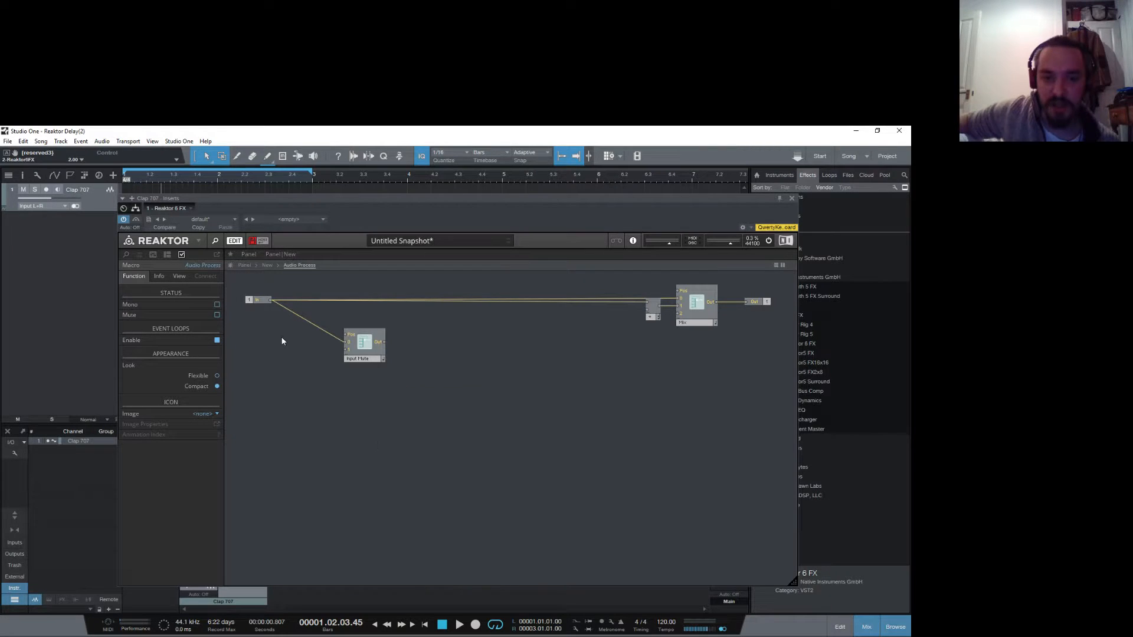
# Step: Add an Event Smoother module beside Input Mute and connect its output to the selector's Pos input
pyautogui.rightClick(281, 340)
pyautogui.moveTo(309, 345)
pyautogui.moveTo(423, 498)
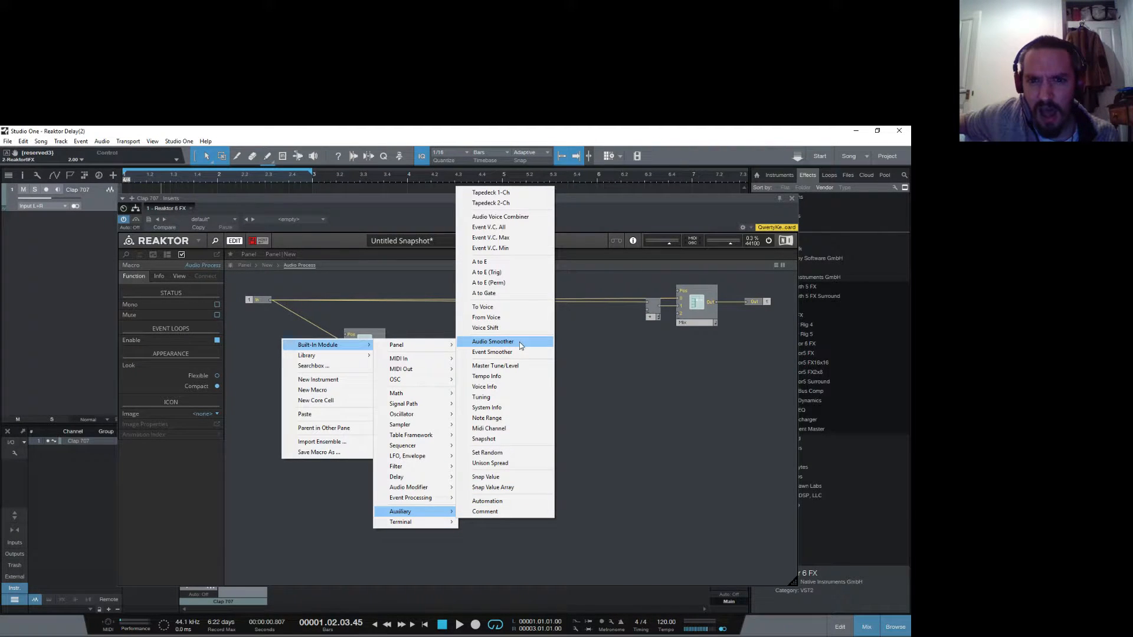
pyautogui.click(503, 353)
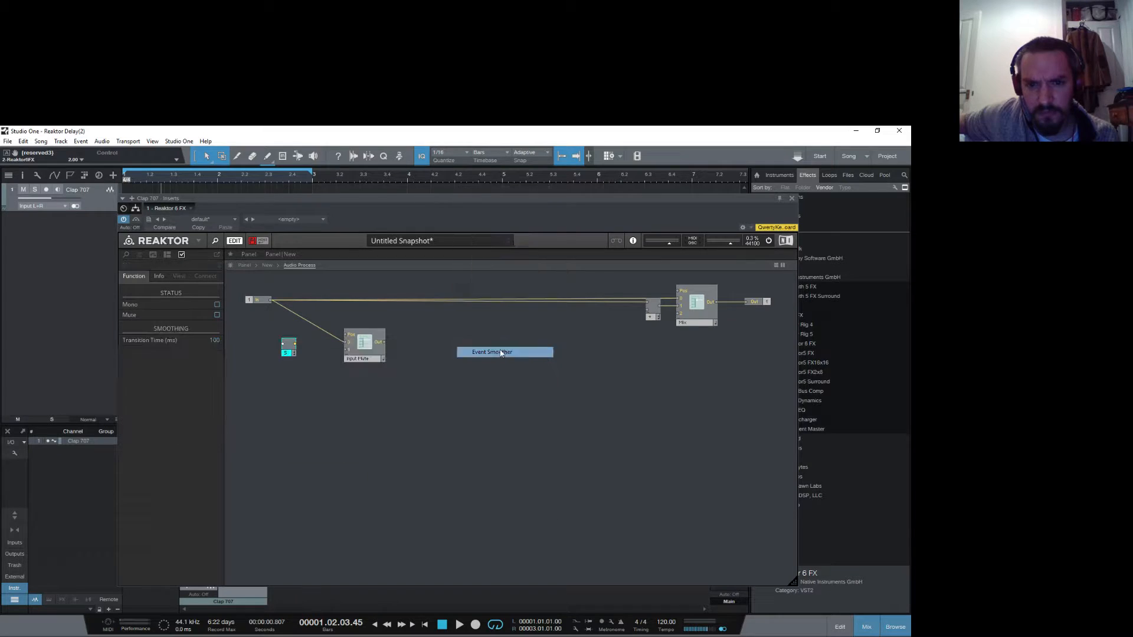
pyautogui.moveTo(295, 343)
pyautogui.mouseDown()
pyautogui.moveTo(347, 336)
pyautogui.moveTo(308, 344)
pyautogui.mouseUp()
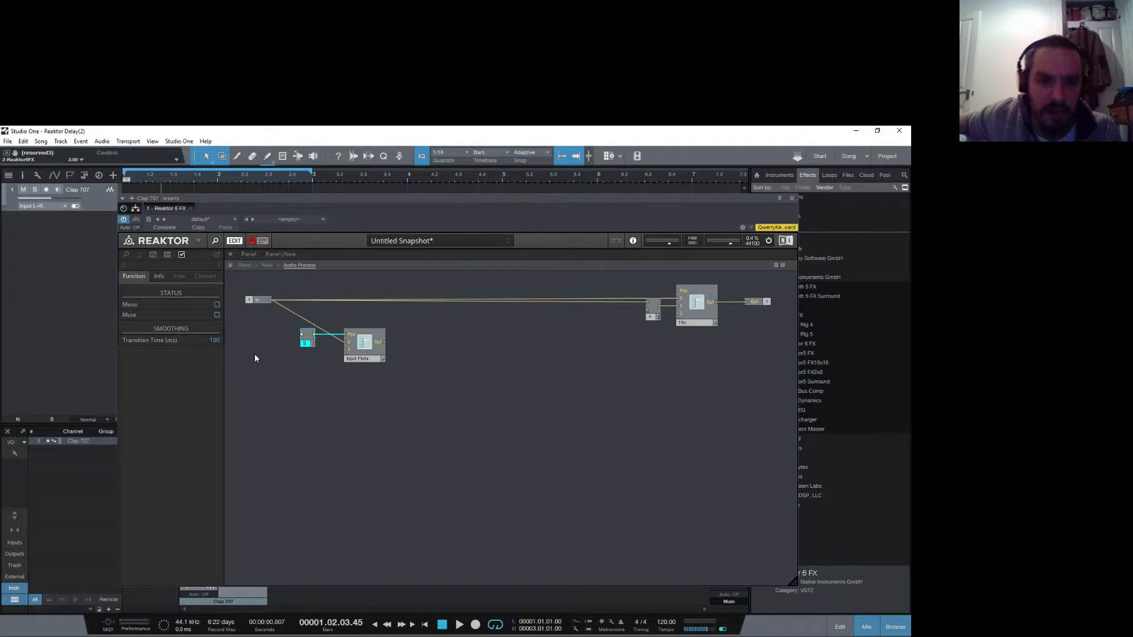
# Step: Add a Receive terminal, connect it to the Event Smoother's input, and line it up in front of the smoother
pyautogui.rightClick(291, 393)
pyautogui.moveTo(342, 399)
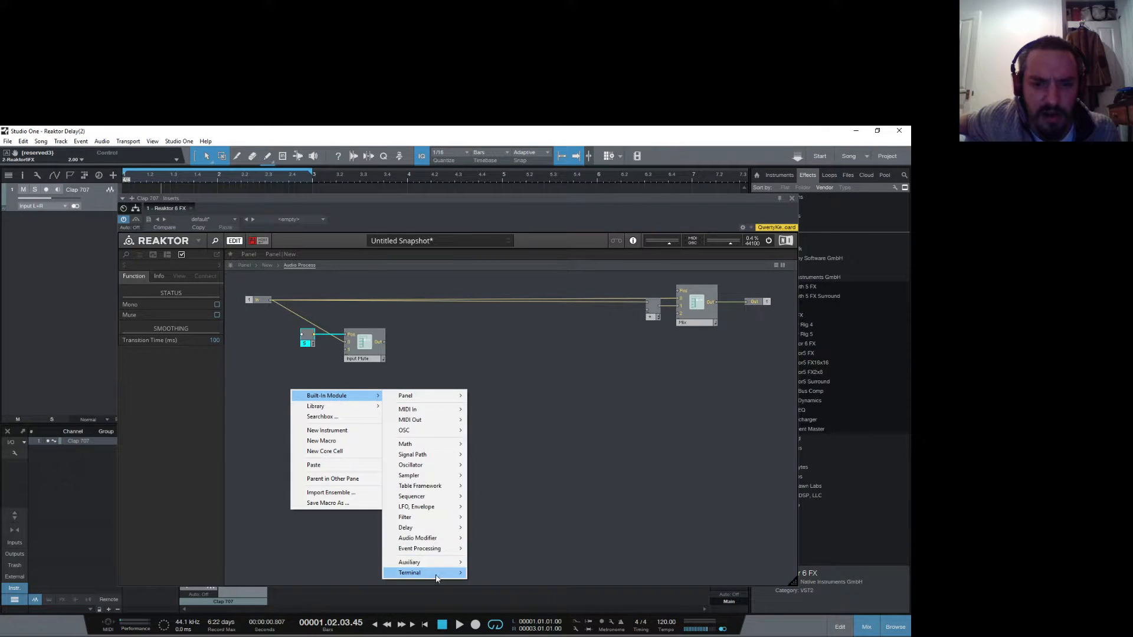
pyautogui.moveTo(436, 578)
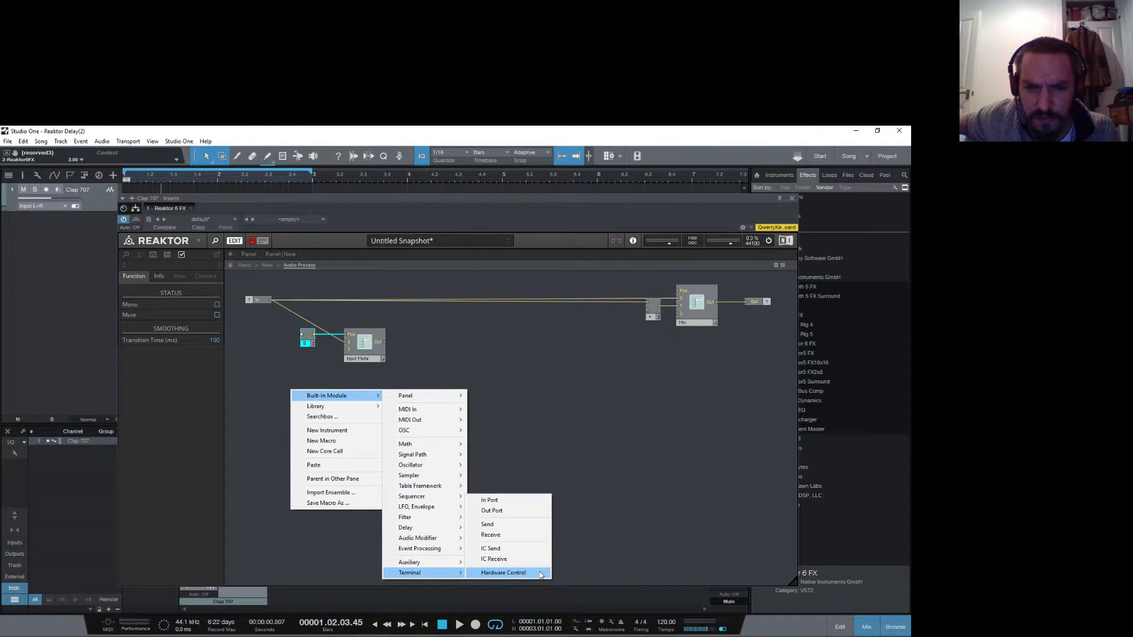
pyautogui.click(519, 535)
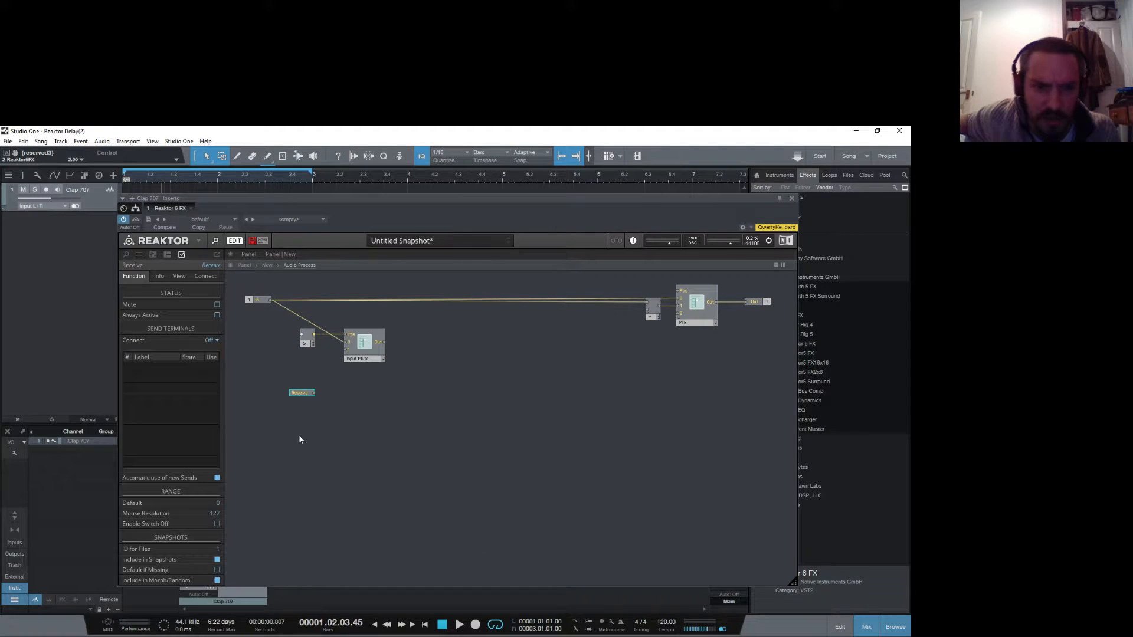
pyautogui.moveTo(303, 394); pyautogui.dragTo(295, 391)
pyautogui.moveTo(268, 365); pyautogui.dragTo(281, 338)
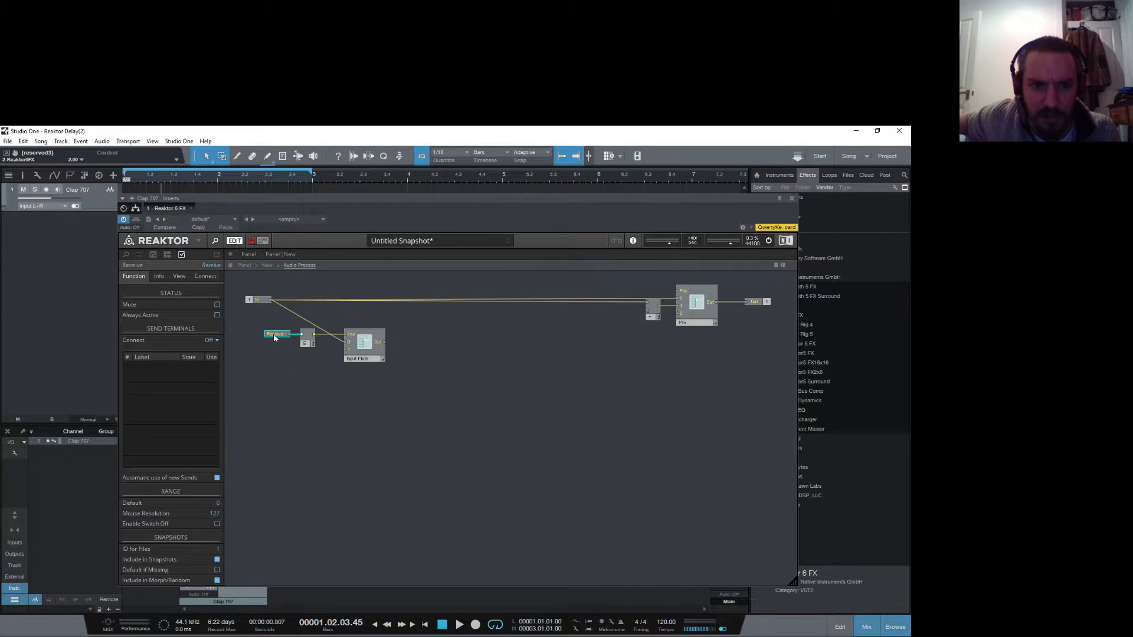
# Step: Rename the Receive terminal feeding the Event Smoother to InMute
pyautogui.moveTo(275, 337)
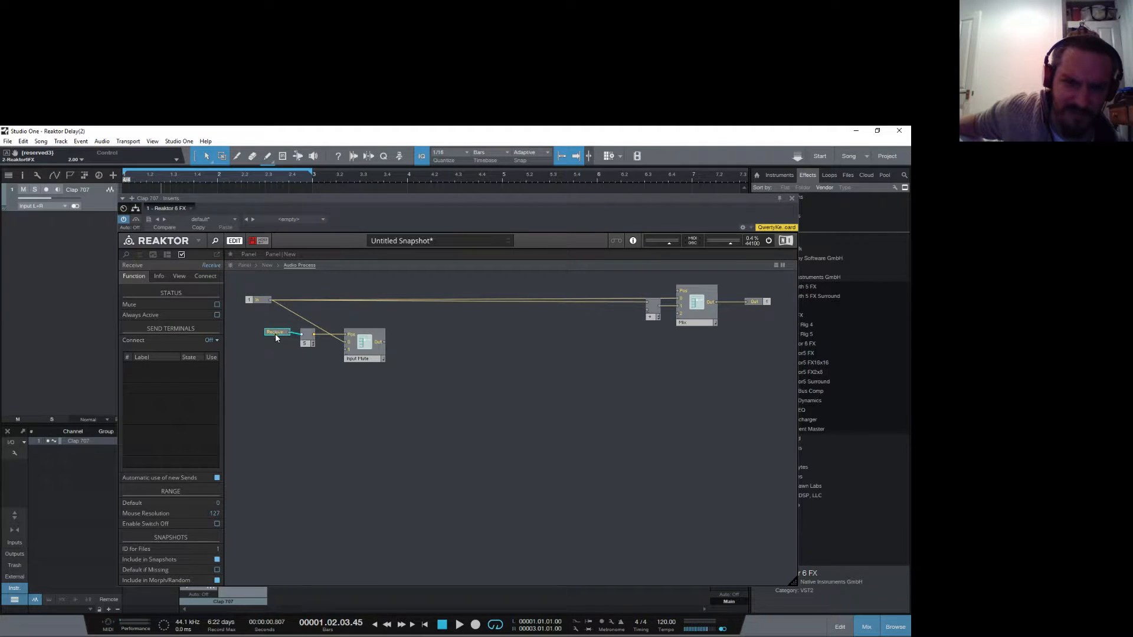
pyautogui.doubleClick(277, 334)
pyautogui.write('FxMute')
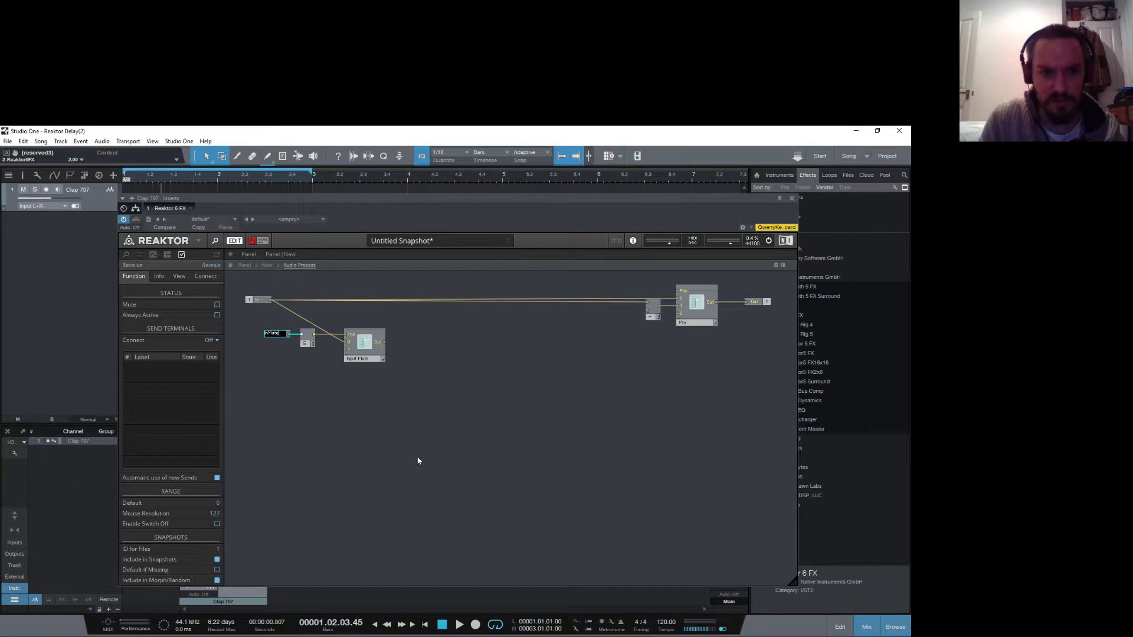
pyautogui.press('Return')
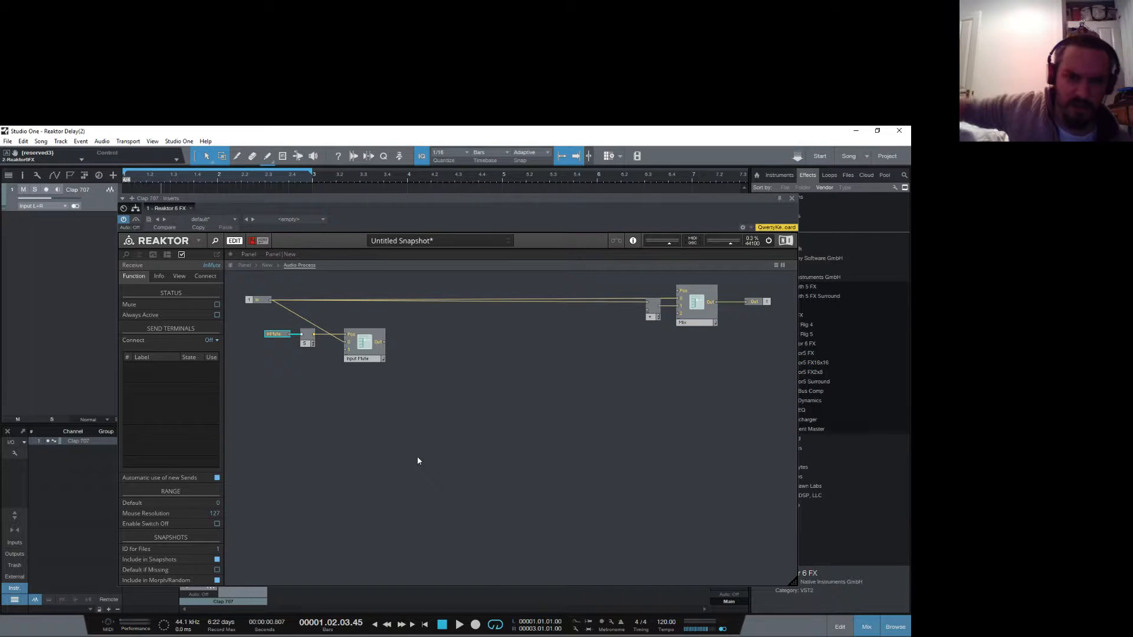
pyautogui.click(292, 391)
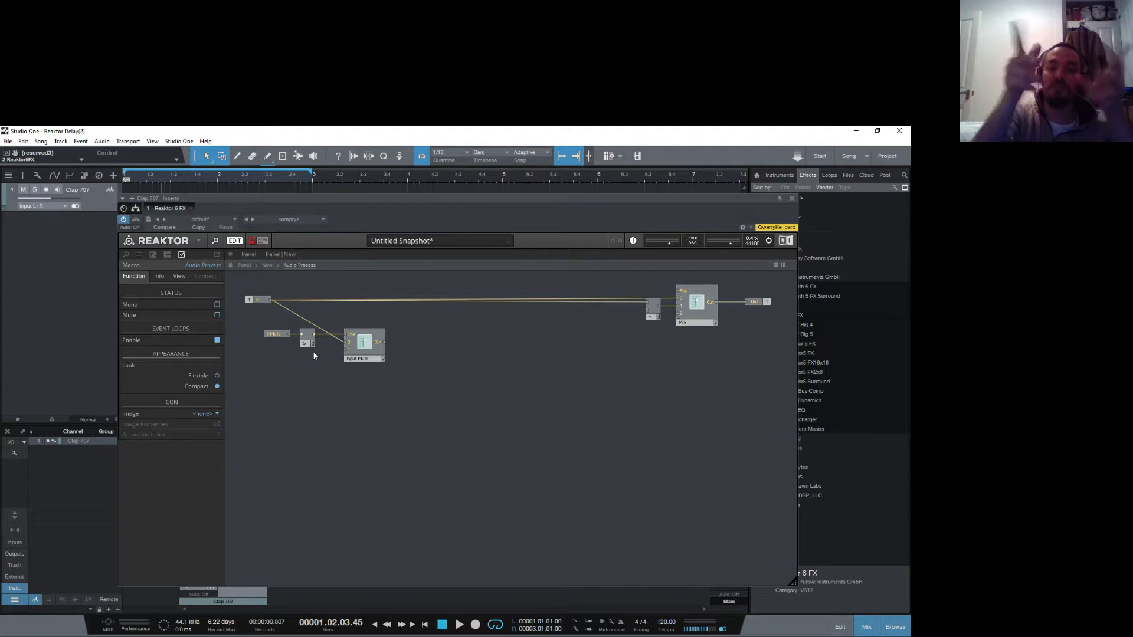
# Step: Move the InMute, smoother and Input Mute modules together closer to the In port, then reposition and enlarge the plug-in window
pyautogui.moveTo(247, 324); pyautogui.dragTo(399, 397)
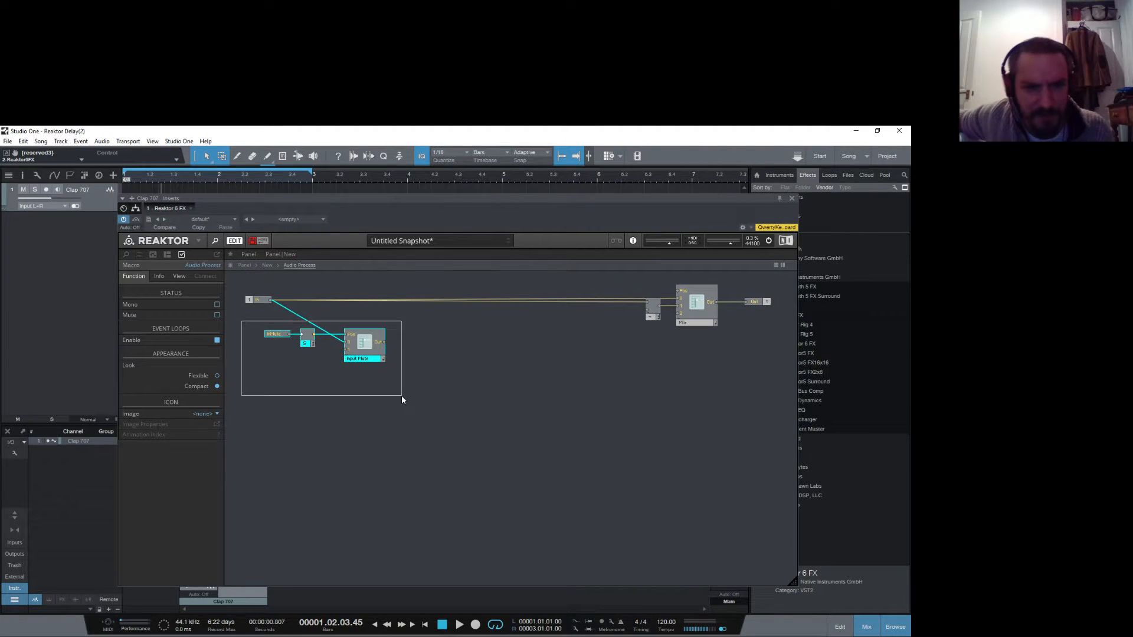
pyautogui.moveTo(365, 362); pyautogui.dragTo(331, 341)
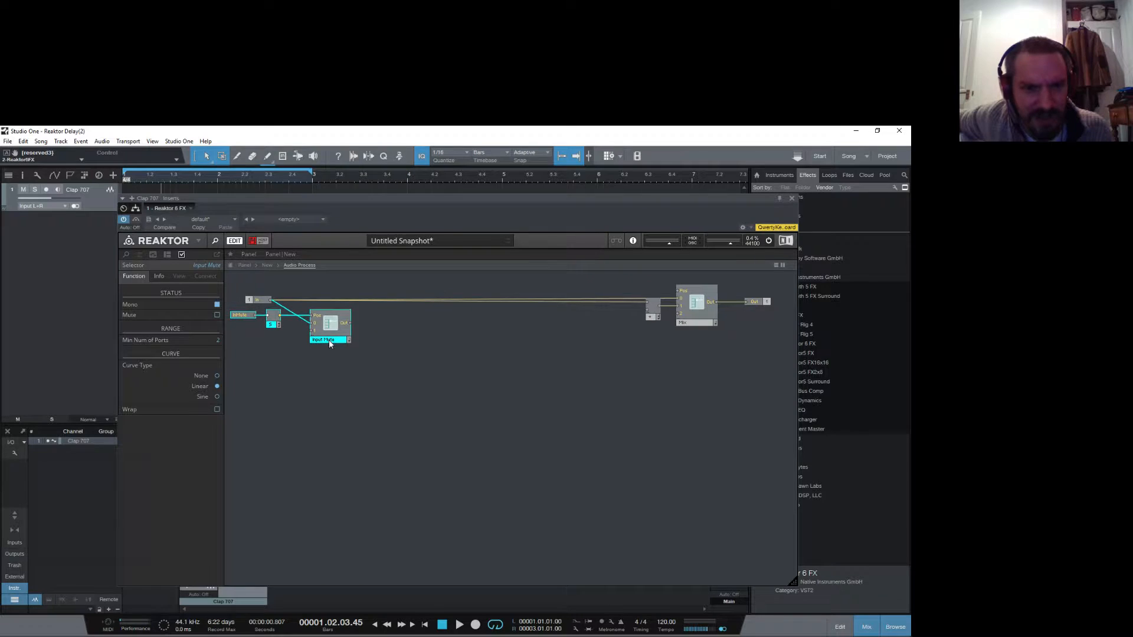
pyautogui.click(627, 400)
pyautogui.moveTo(536, 201); pyautogui.dragTo(447, 156)
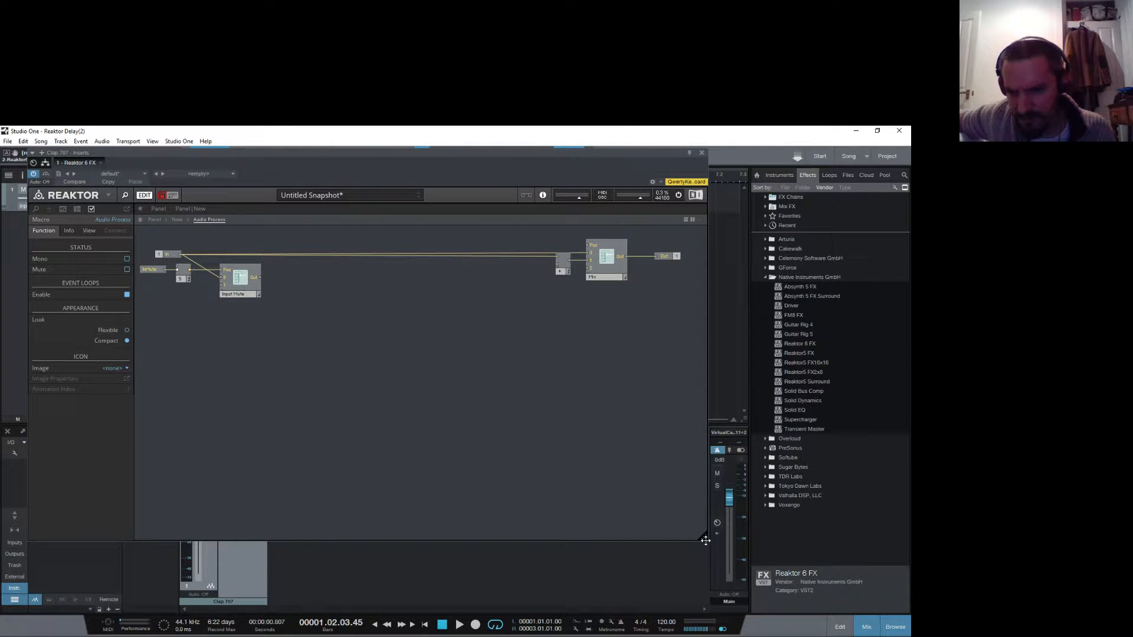
pyautogui.moveTo(705, 538); pyautogui.dragTo(879, 599)
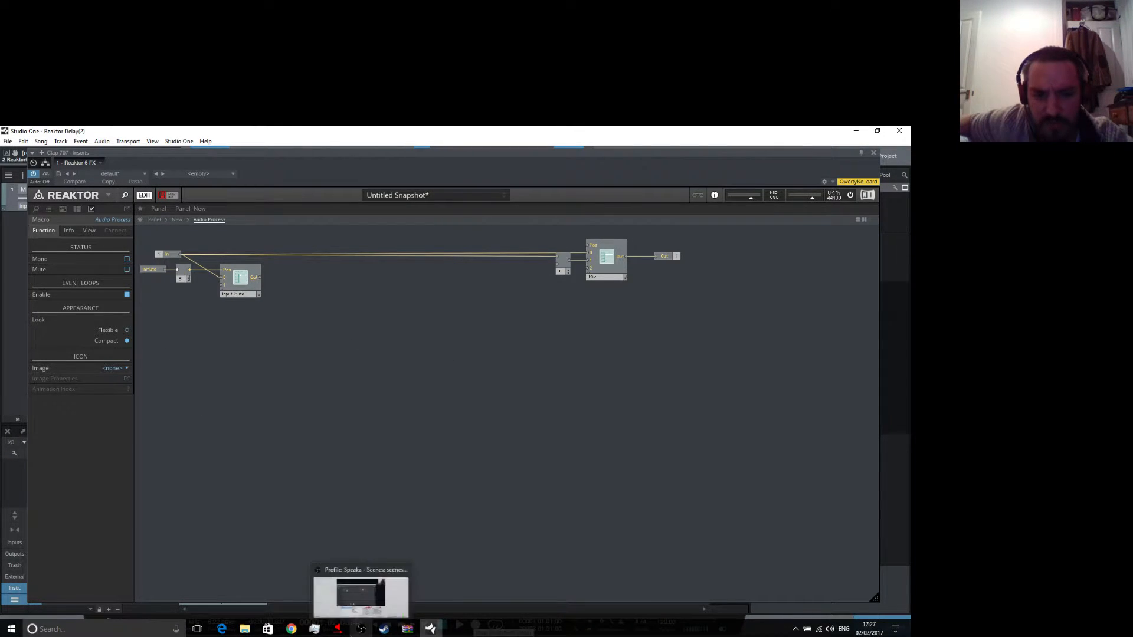
pyautogui.click(356, 631)
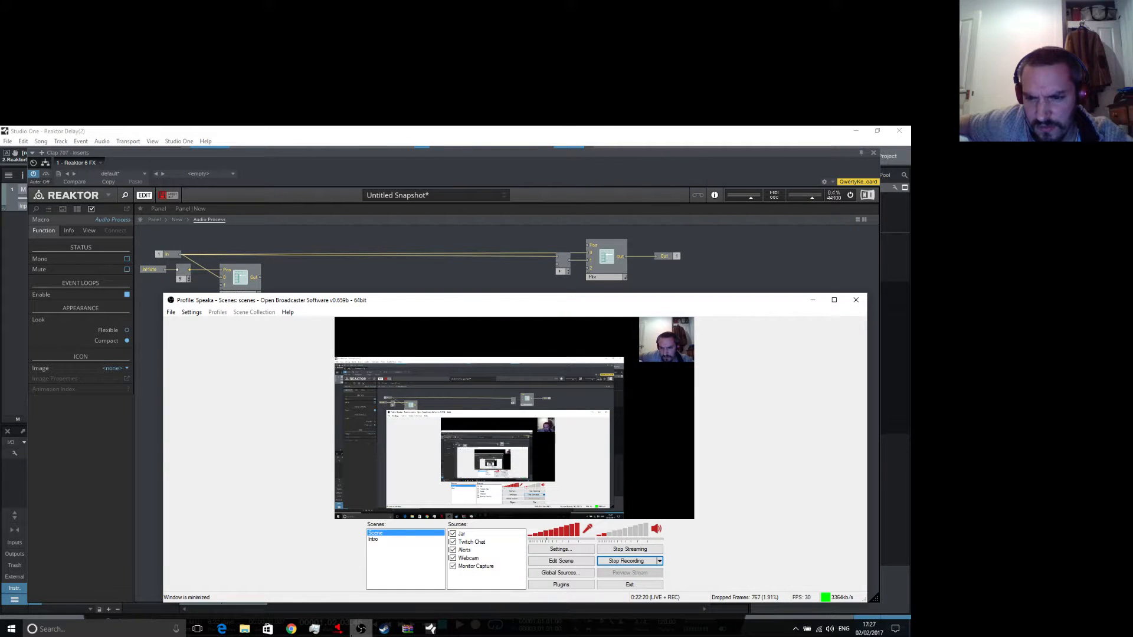
pyautogui.click(441, 270)
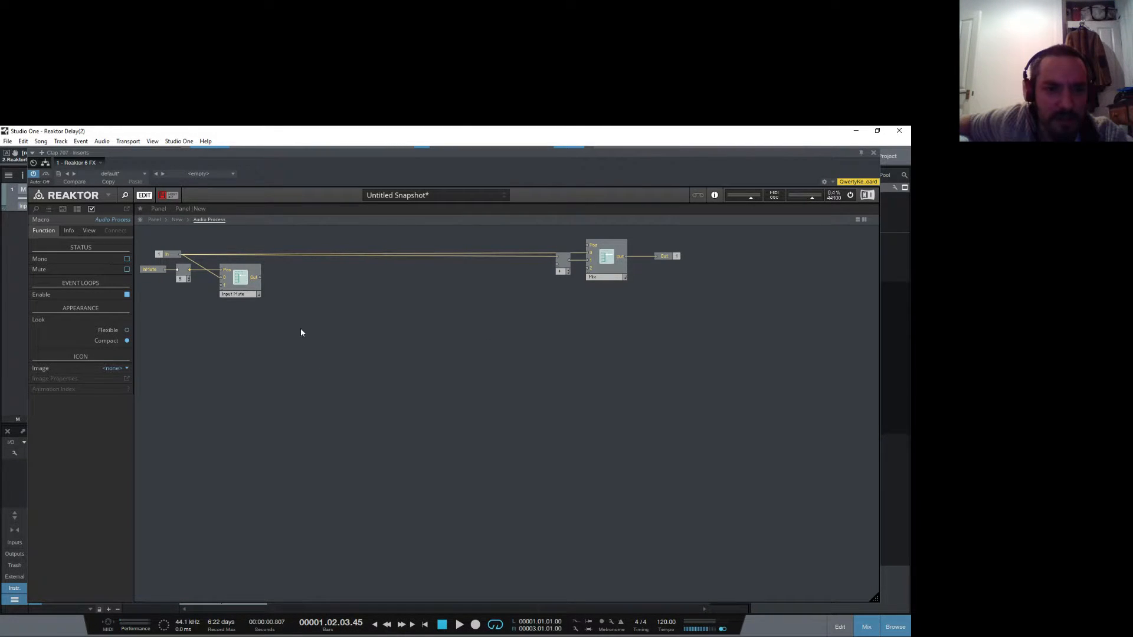
# Step: Save the ensemble as SuperDelay.ens in the Twitch Ensembles folder
pyautogui.click(166, 193)
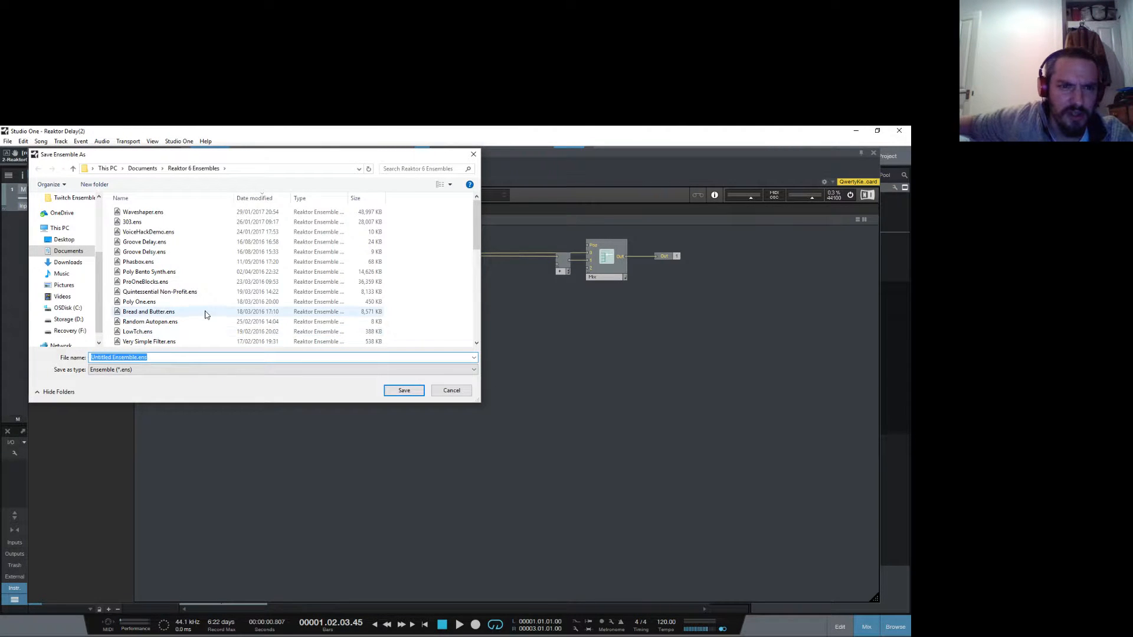
pyautogui.scroll(-7, 205, 315)
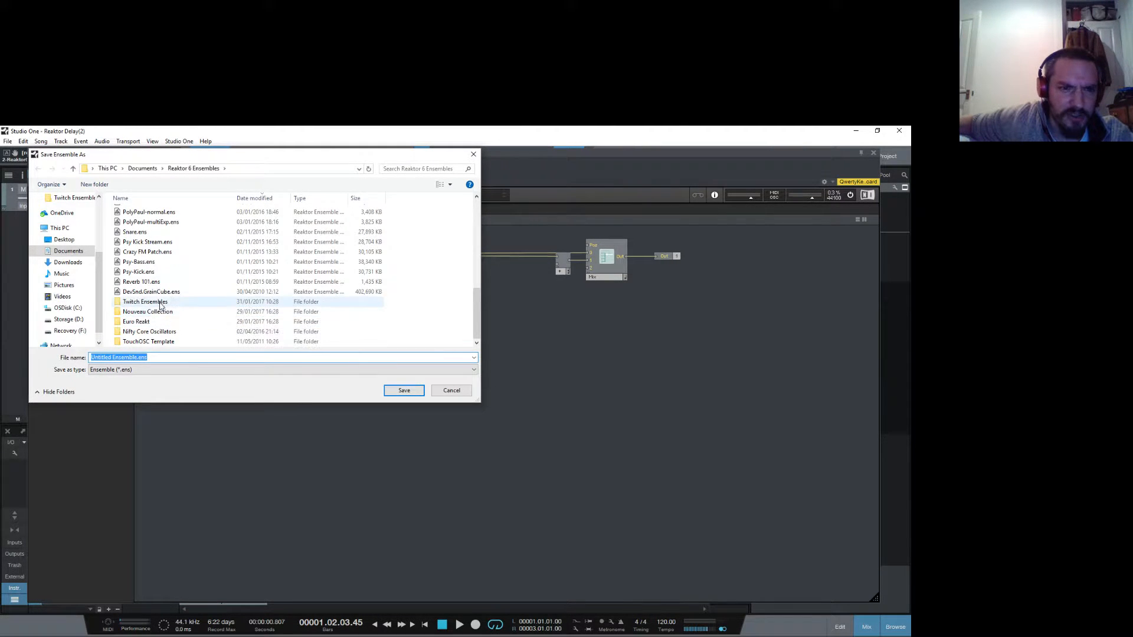
pyautogui.doubleClick(160, 304)
pyautogui.click(135, 357)
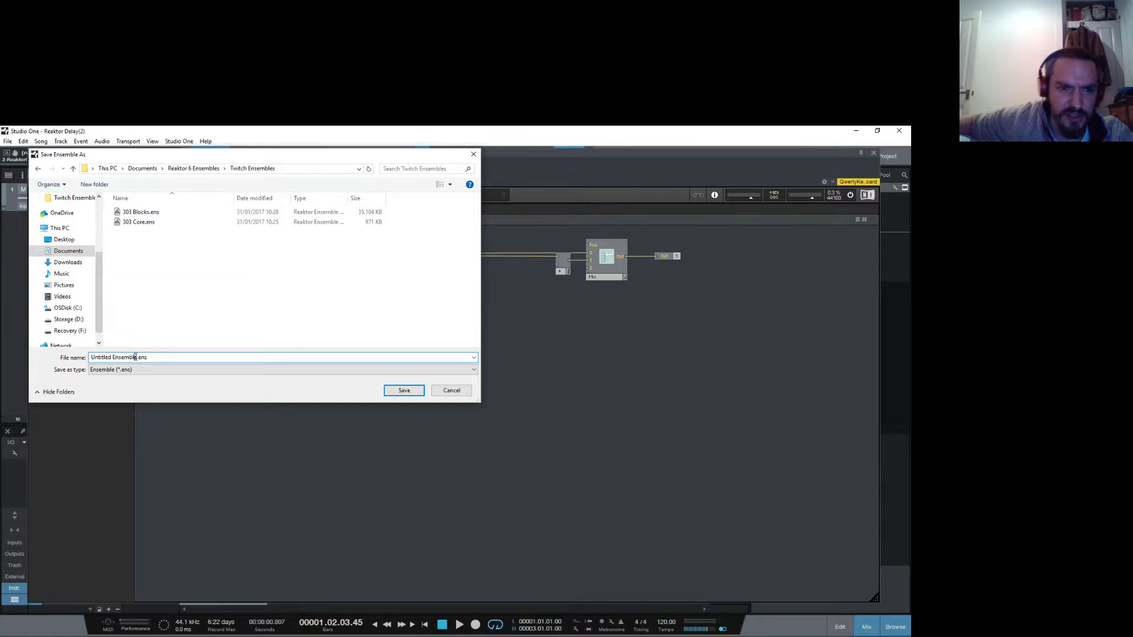
pyautogui.press('BackSpace')
pyautogui.press('BackSpace')
pyautogui.press('BackSpace')
pyautogui.press('BackSpace')
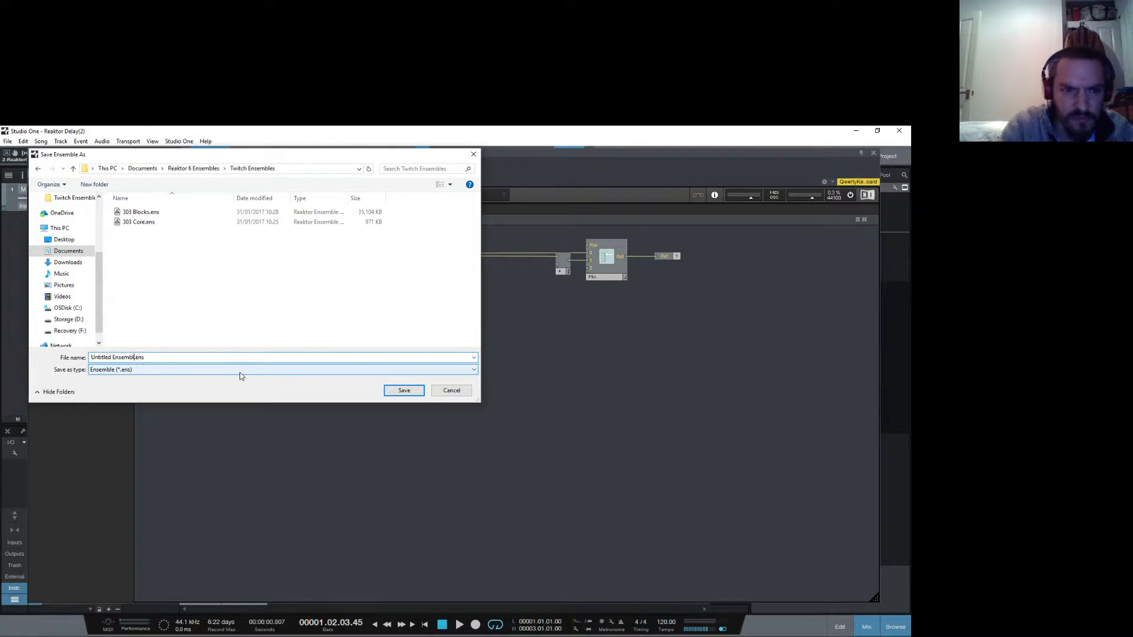
pyautogui.press('BackSpace')
pyautogui.press('BackSpace')
pyautogui.press('BackSpace')
pyautogui.press('BackSpace')
pyautogui.press('BackSpace')
pyautogui.press('BackSpace')
pyautogui.press('BackSpace')
pyautogui.press('BackSpace')
pyautogui.press('BackSpace')
pyautogui.press('BackSpace')
pyautogui.press('BackSpace')
pyautogui.press('BackSpace')
pyautogui.press('BackSpace')
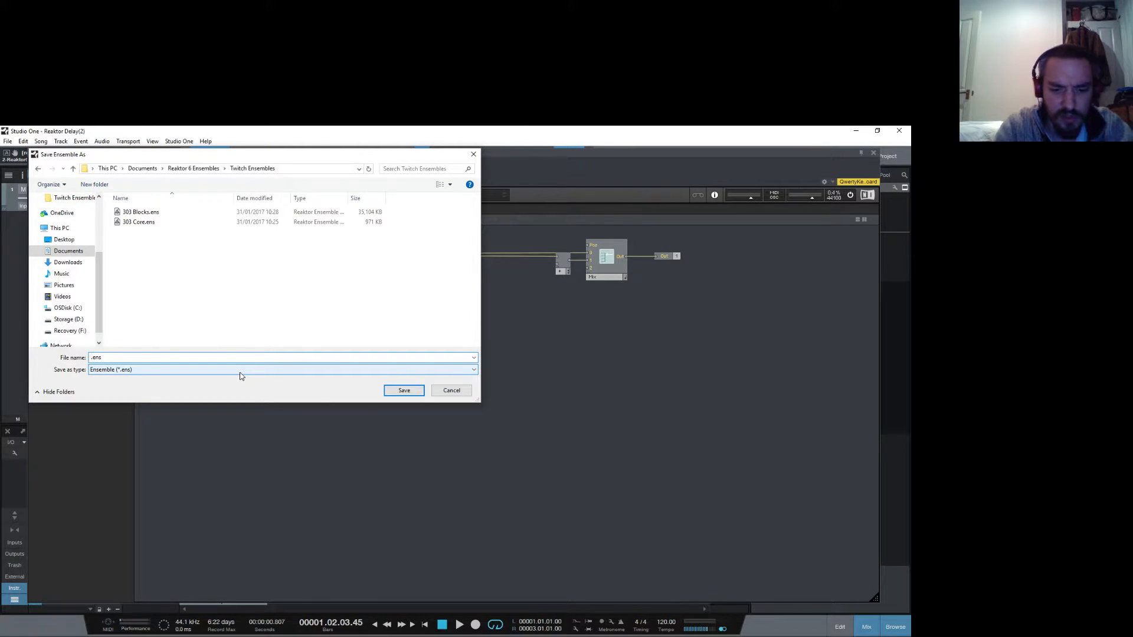
pyautogui.write('SuperD')
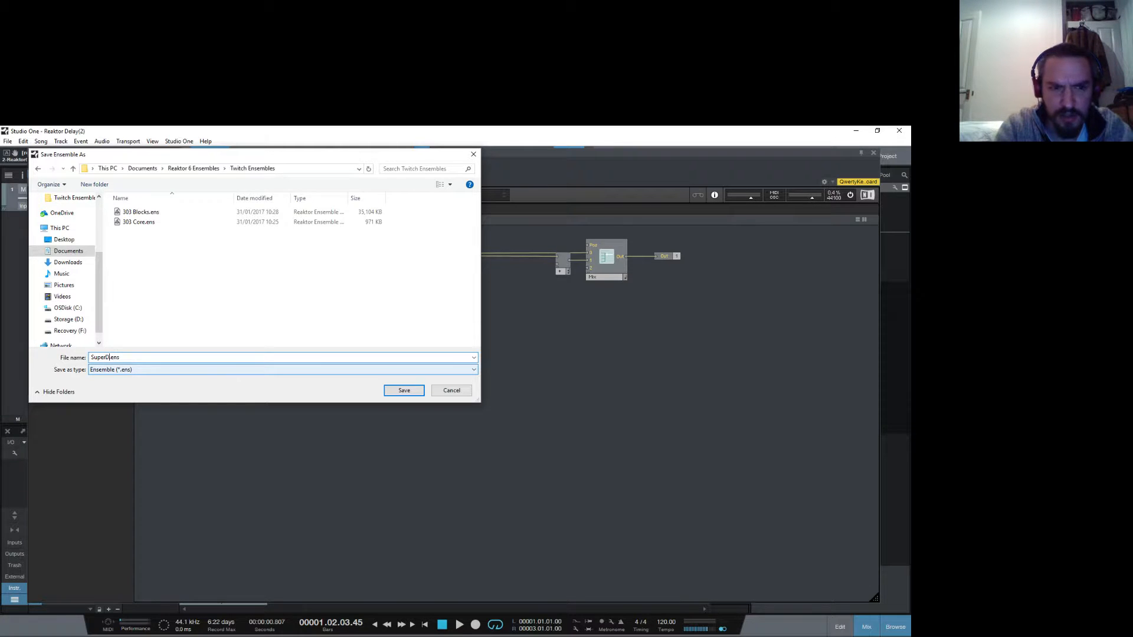
pyautogui.write('elay')
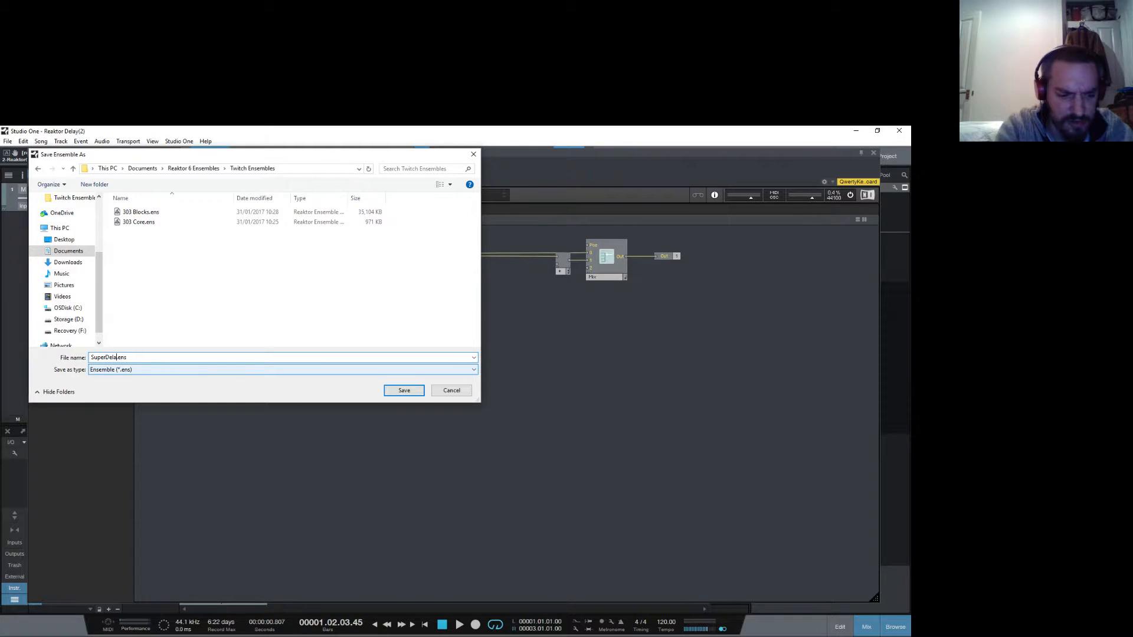
pyautogui.press('Return')
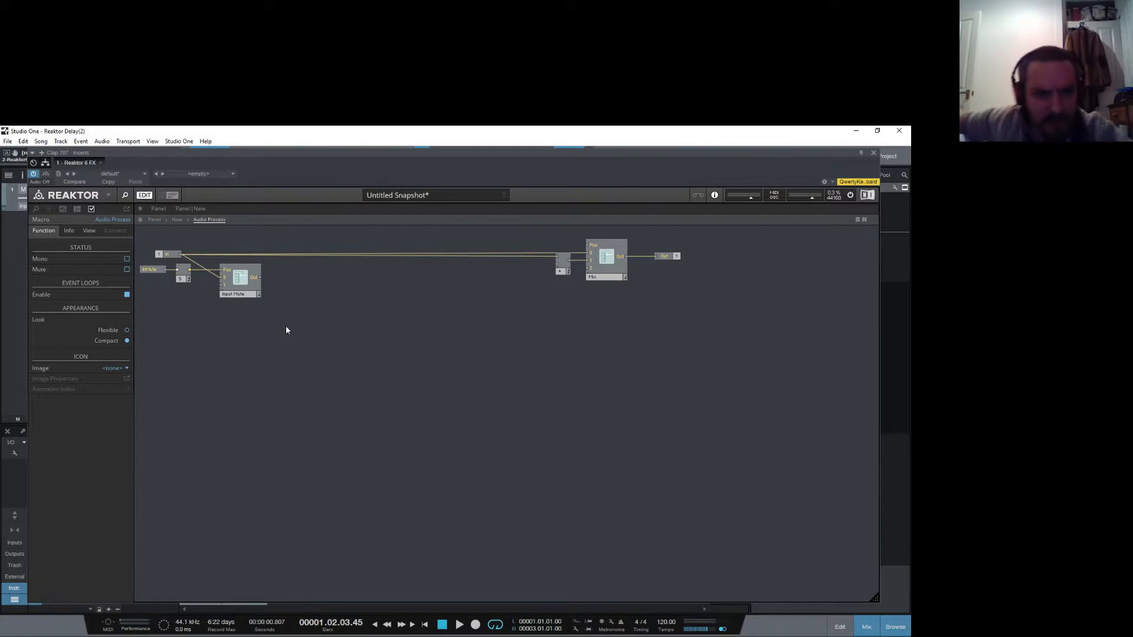
# Step: Add a Single Delay module with High Quality Interpolation and connect the Input Mute output to its In port
pyautogui.rightClick(361, 365)
pyautogui.moveTo(413, 370)
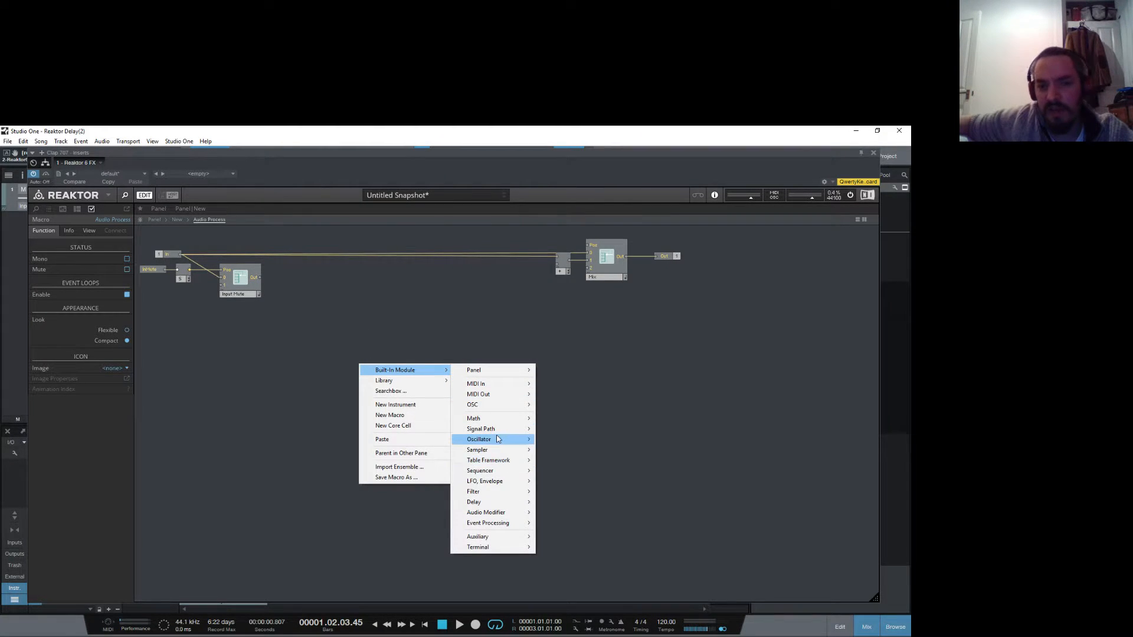
pyautogui.moveTo(497, 439)
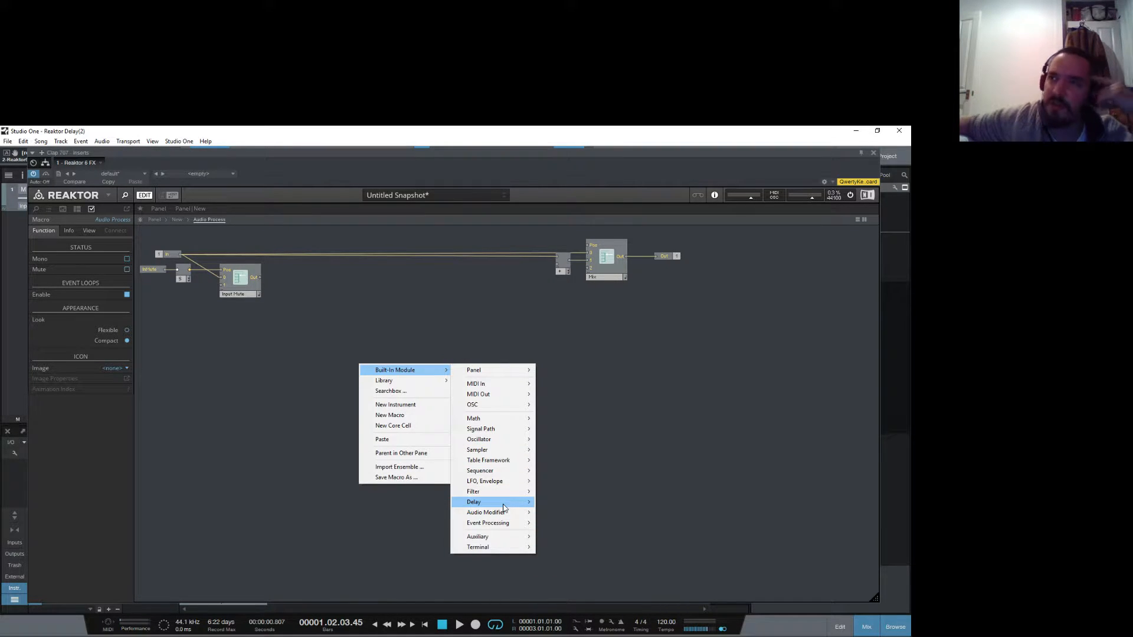
pyautogui.moveTo(504, 508)
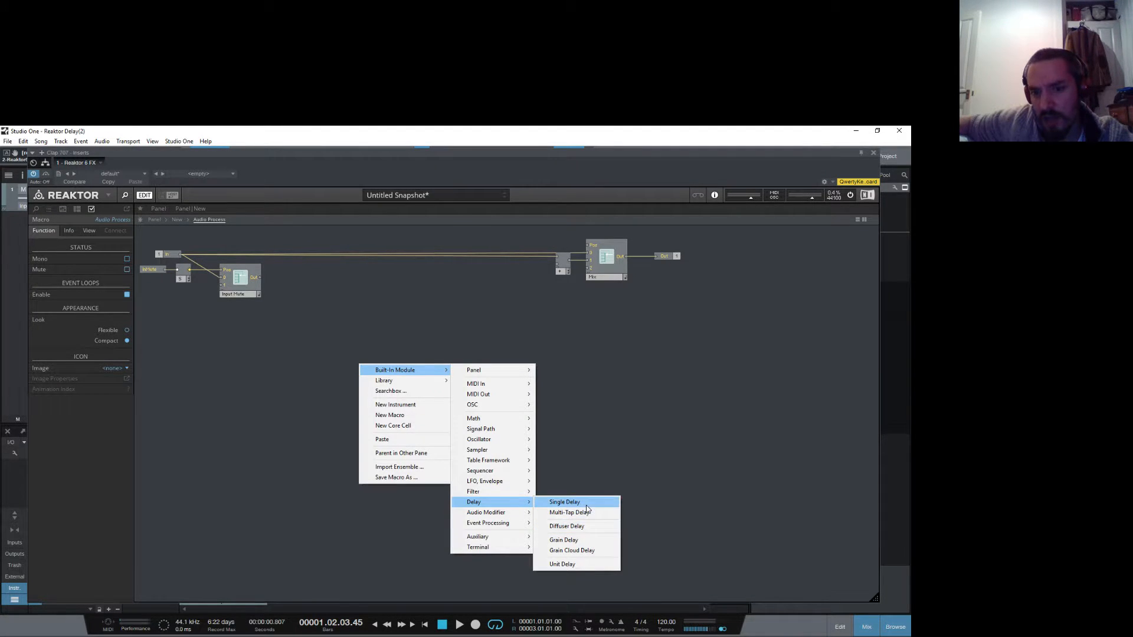
pyautogui.click(564, 502)
pyautogui.moveTo(382, 366); pyautogui.dragTo(439, 336)
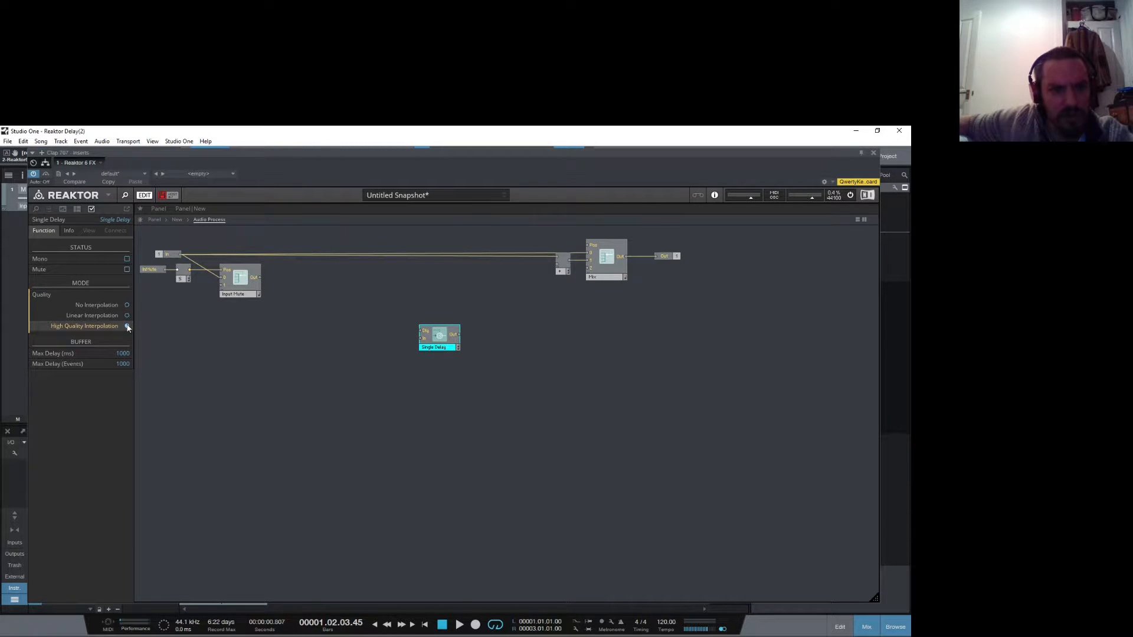
pyautogui.click(438, 337)
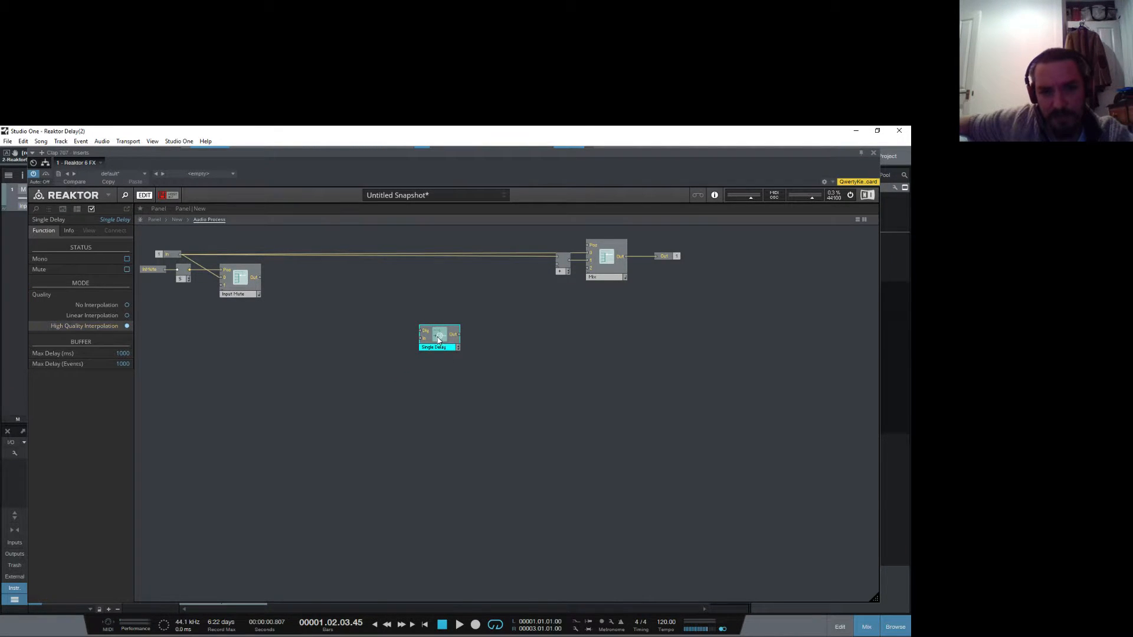
pyautogui.moveTo(438, 340); pyautogui.dragTo(419, 322)
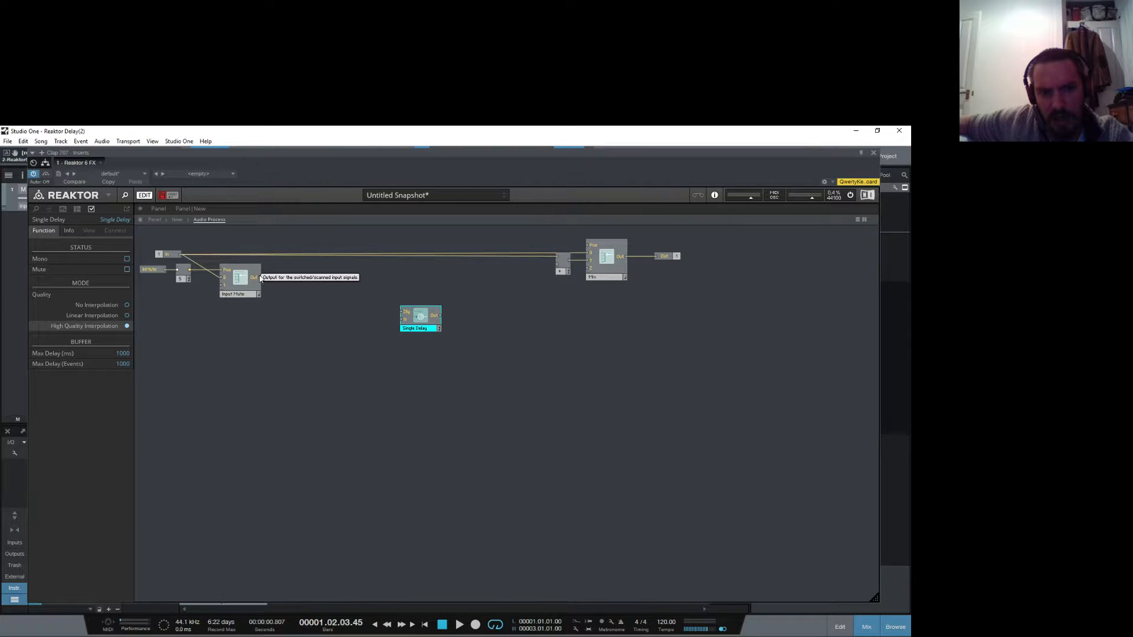
pyautogui.moveTo(260, 278); pyautogui.dragTo(398, 314)
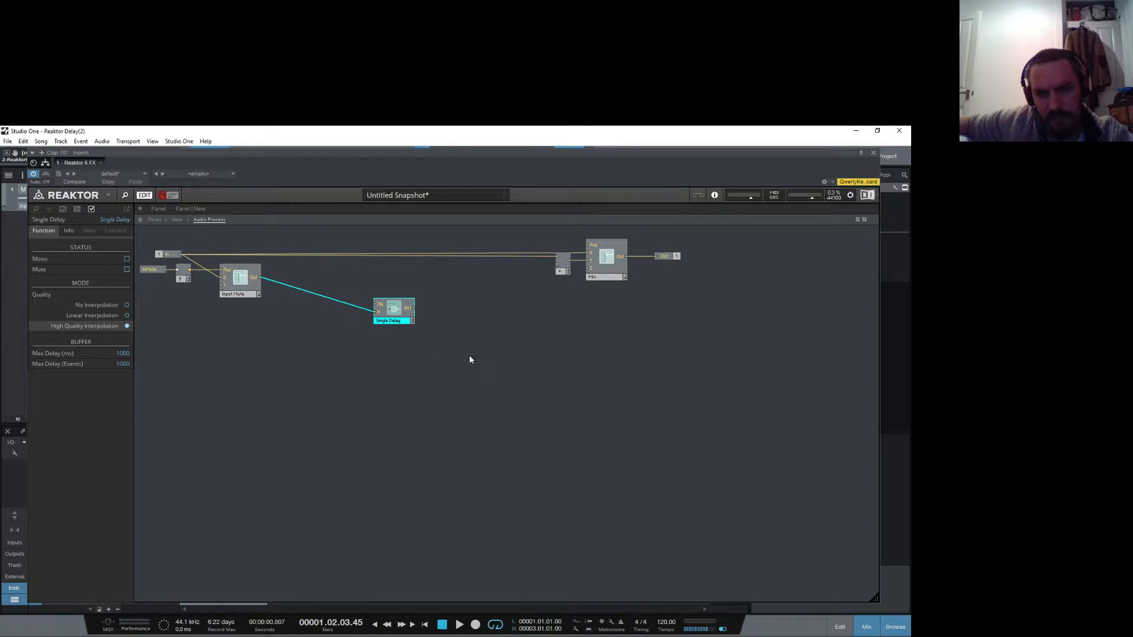
pyautogui.rightClick(435, 356)
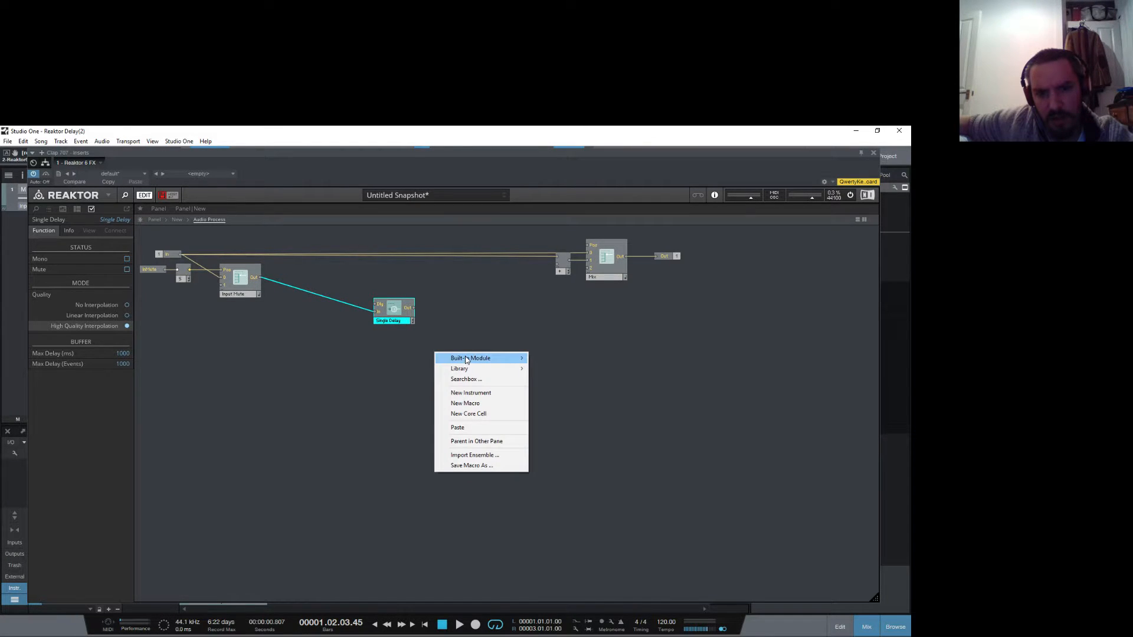
pyautogui.moveTo(472, 359)
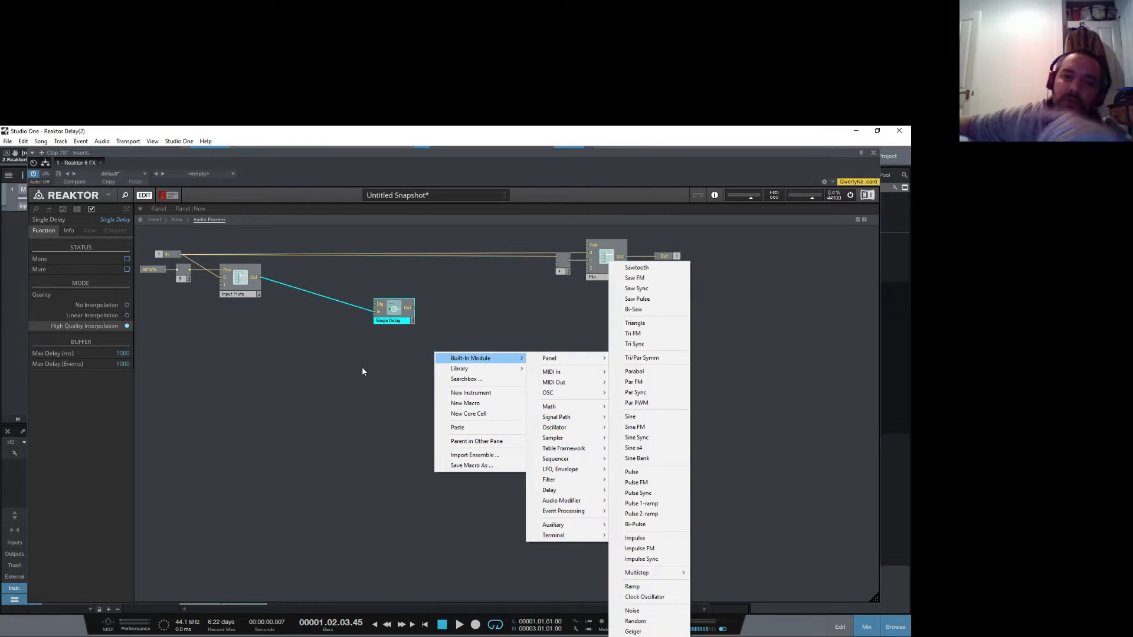
pyautogui.click(364, 355)
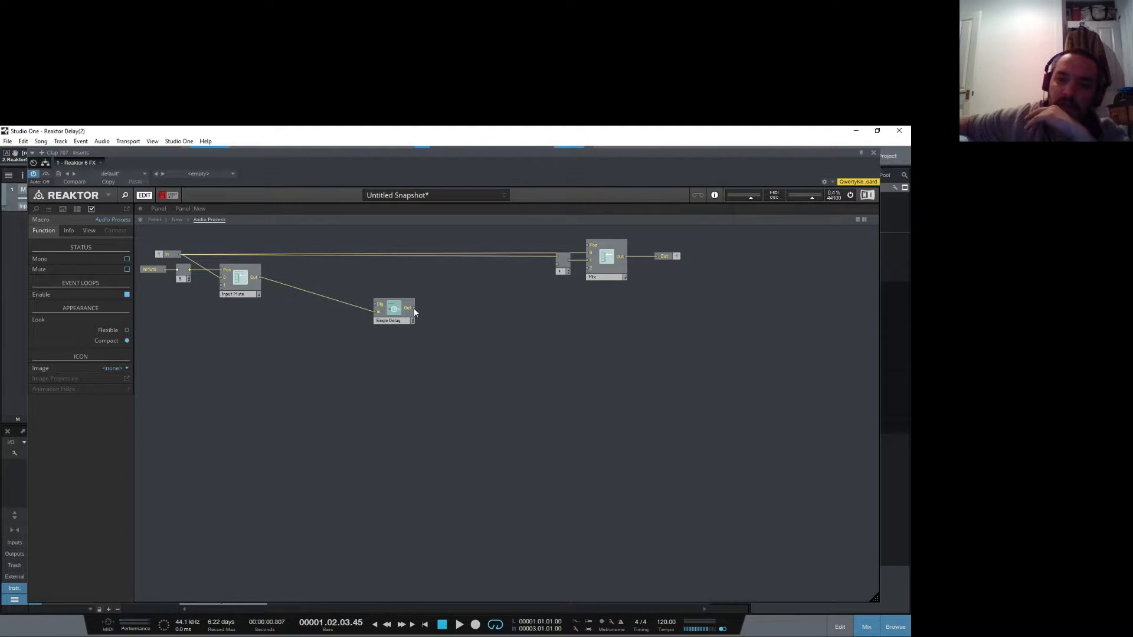
# Step: Shift the Single Delay closer to Input Mute and place a new Core Cell on the other side of it
pyautogui.moveTo(397, 311)
pyautogui.mouseDown()
pyautogui.moveTo(380, 310)
pyautogui.moveTo(407, 308)
pyautogui.moveTo(383, 308)
pyautogui.mouseUp()
pyautogui.rightClick(450, 346)
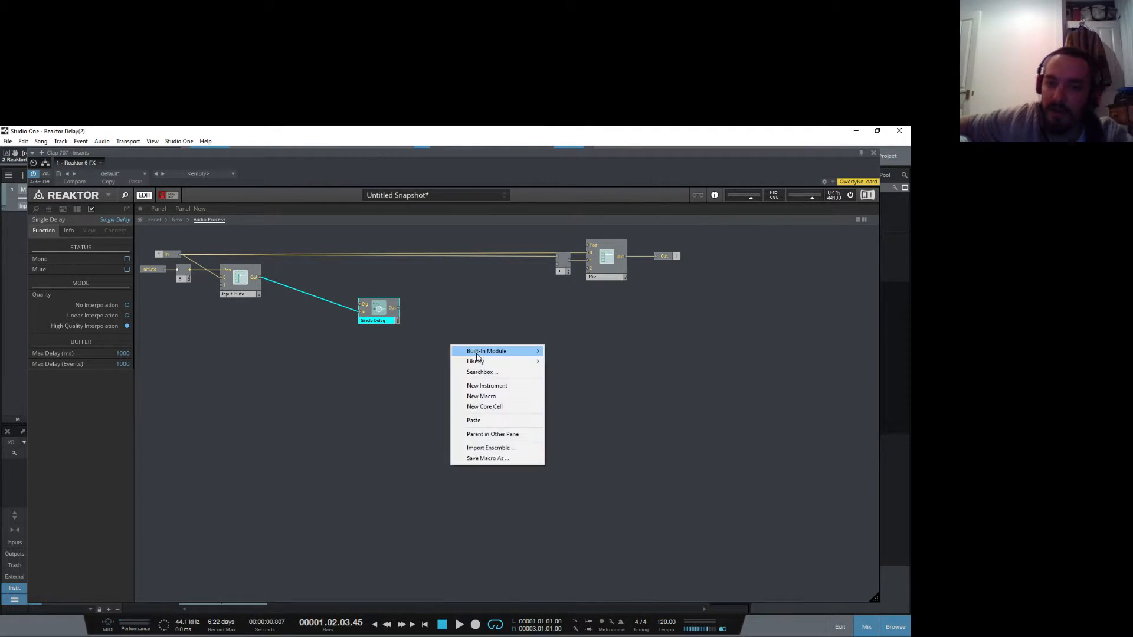
pyautogui.moveTo(513, 355)
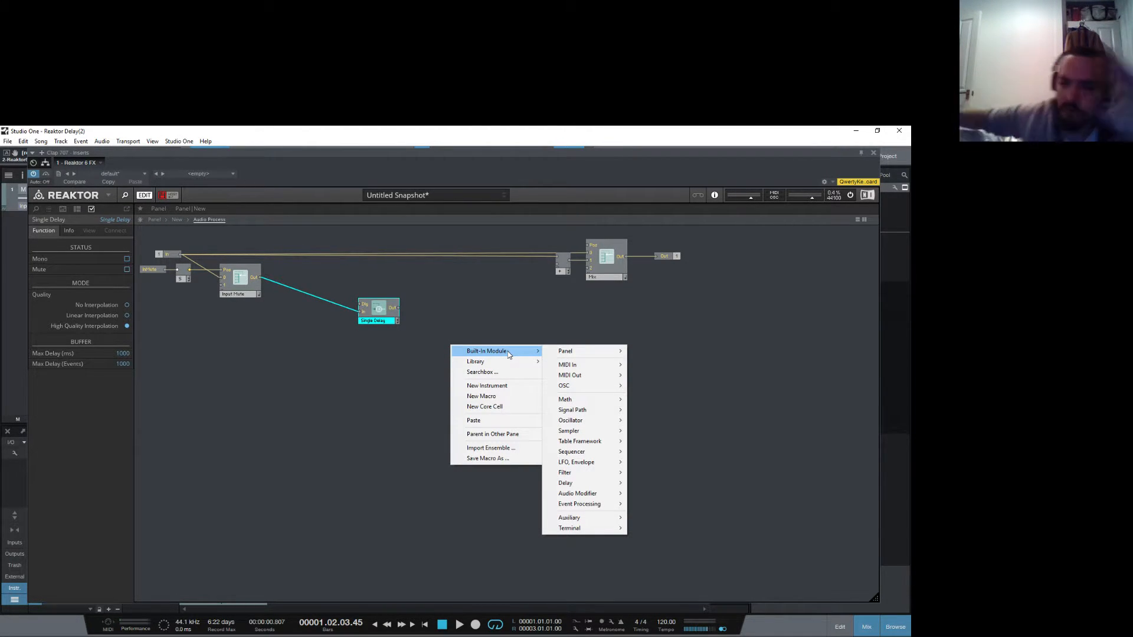
pyautogui.click(493, 406)
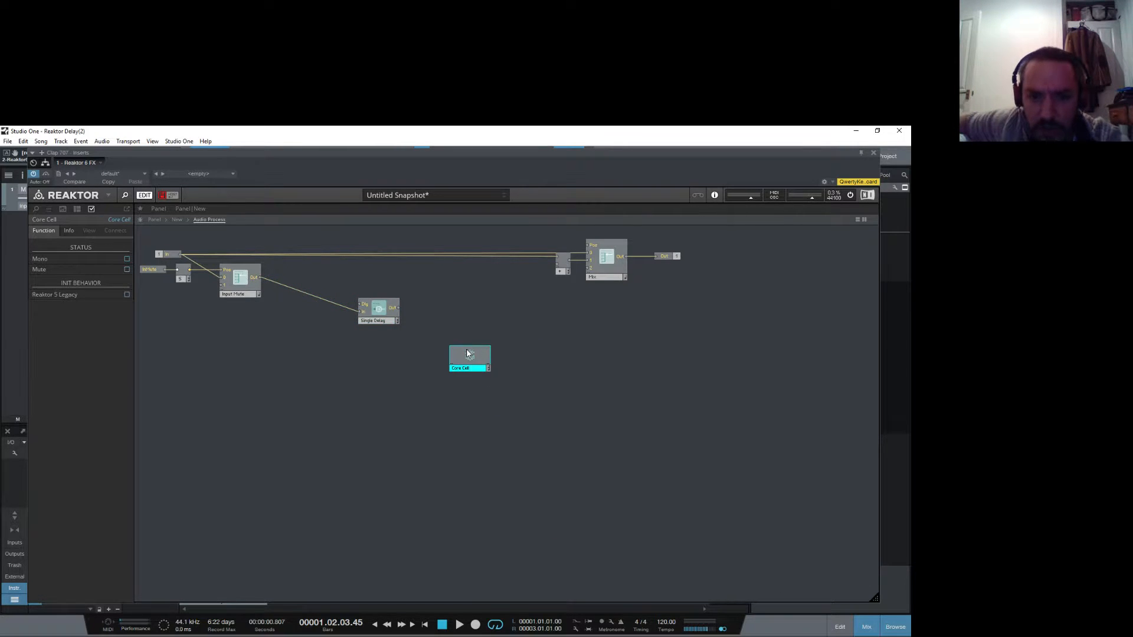
pyautogui.moveTo(470, 355); pyautogui.dragTo(470, 320)
# Step: Open the new Core Cell and place the library's 2-pole SVF (NL) filter inside it
pyautogui.doubleClick(470, 320)
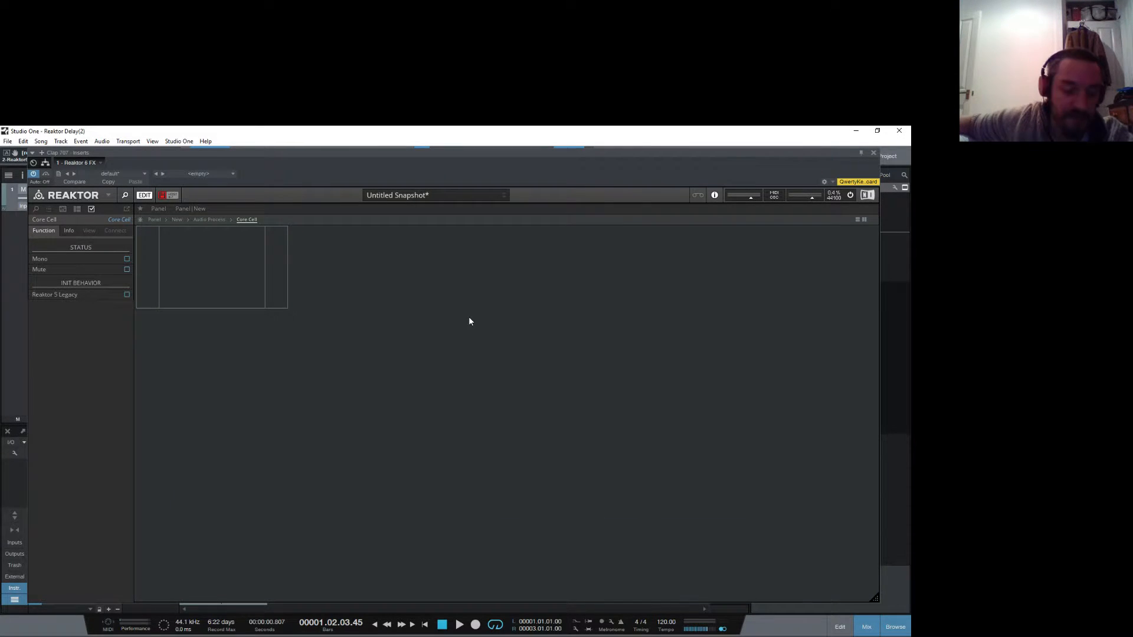
pyautogui.rightClick(197, 269)
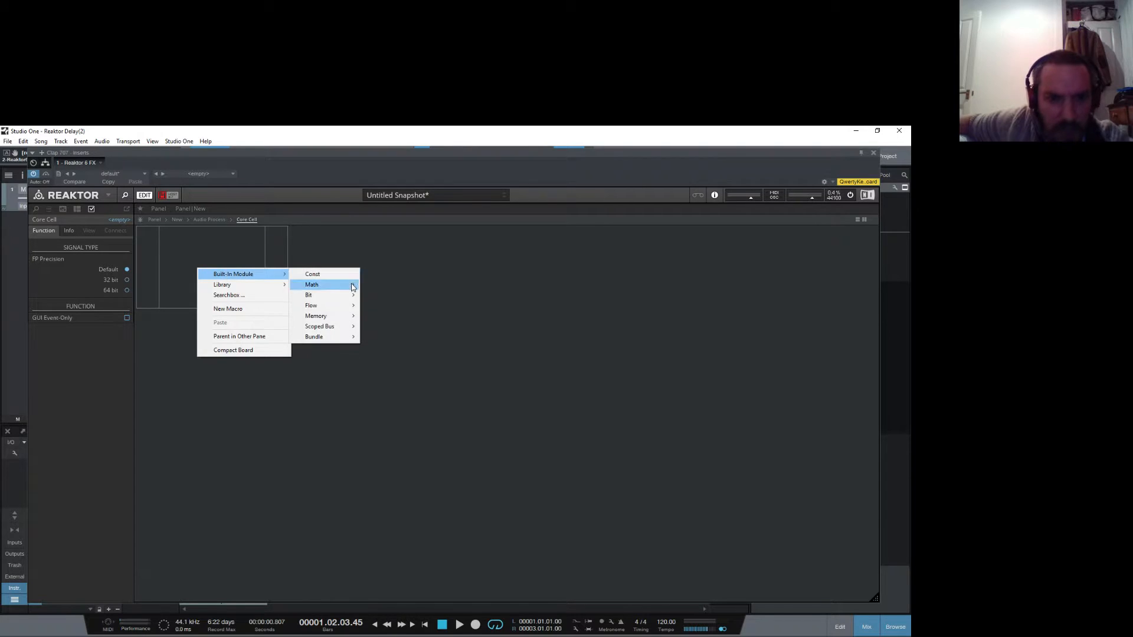
pyautogui.moveTo(262, 285)
pyautogui.moveTo(332, 287)
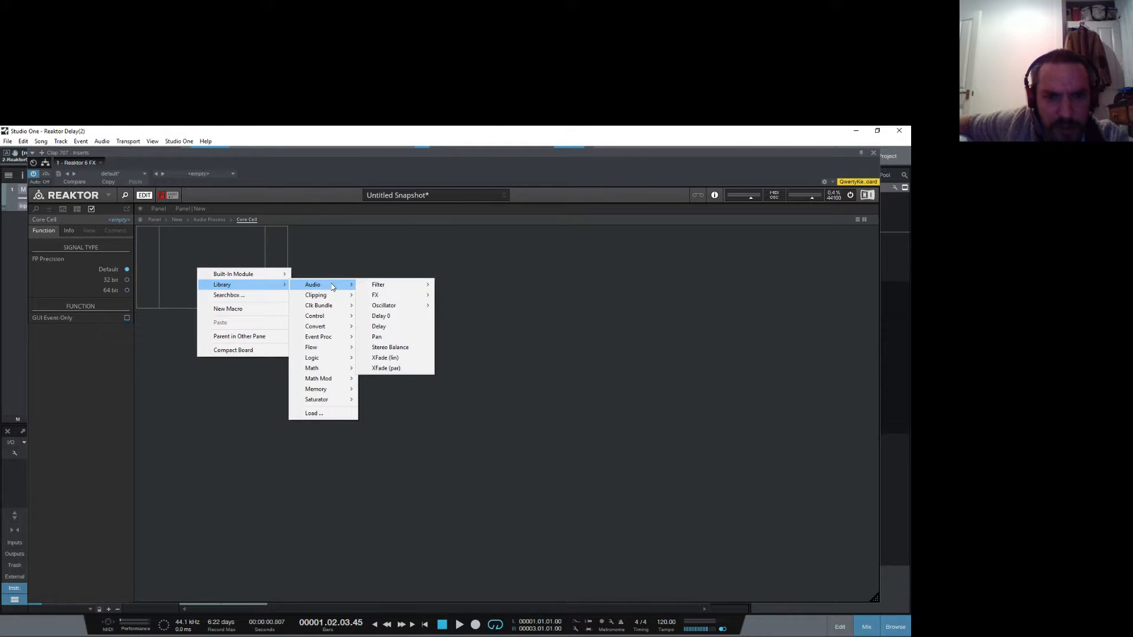
pyautogui.moveTo(387, 290)
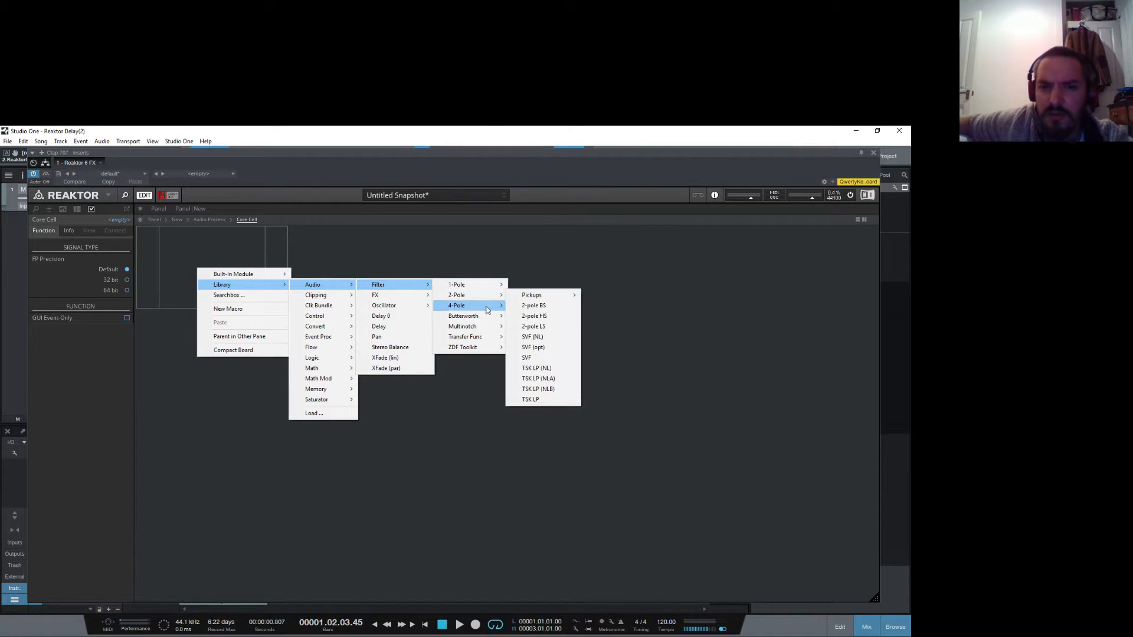
pyautogui.moveTo(489, 308)
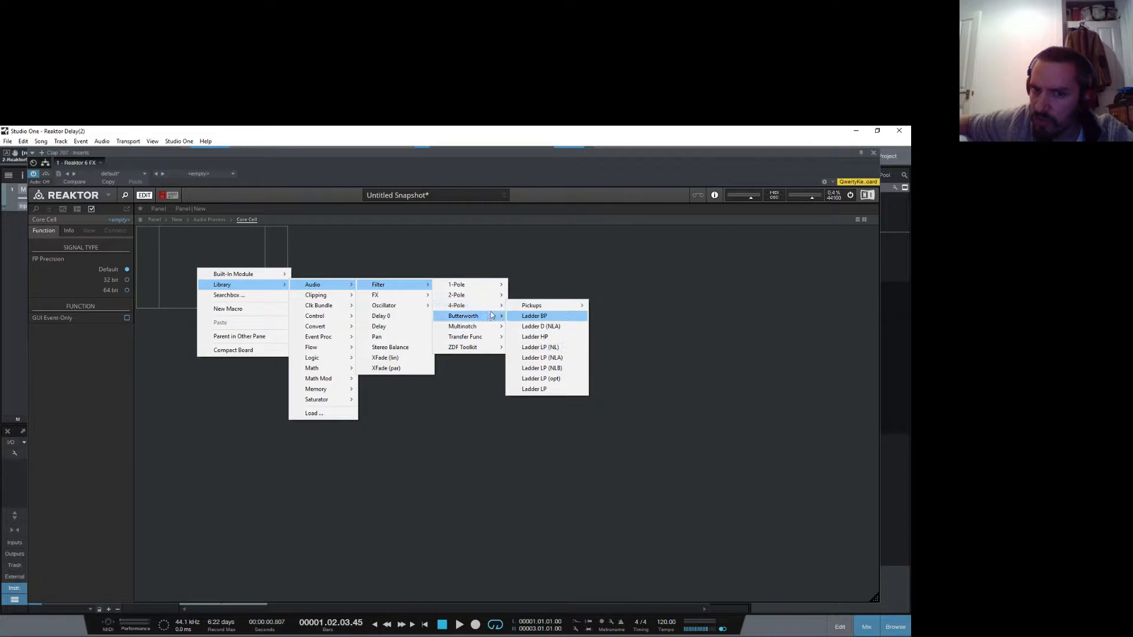
pyautogui.moveTo(485, 328)
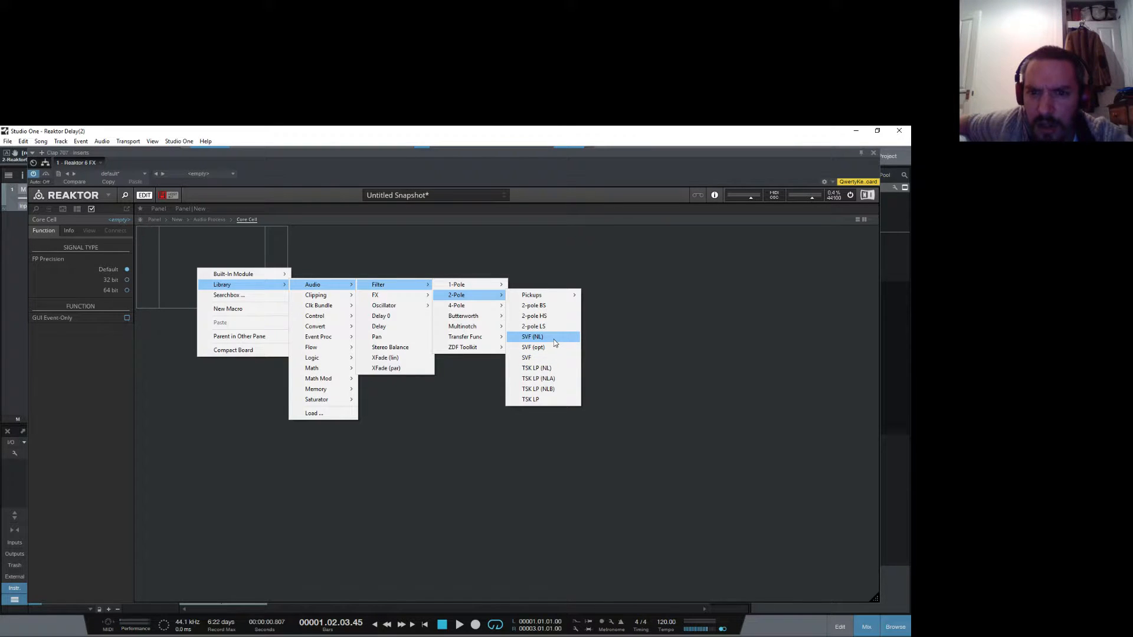
pyautogui.click(553, 339)
pyautogui.moveTo(220, 292); pyautogui.dragTo(216, 269)
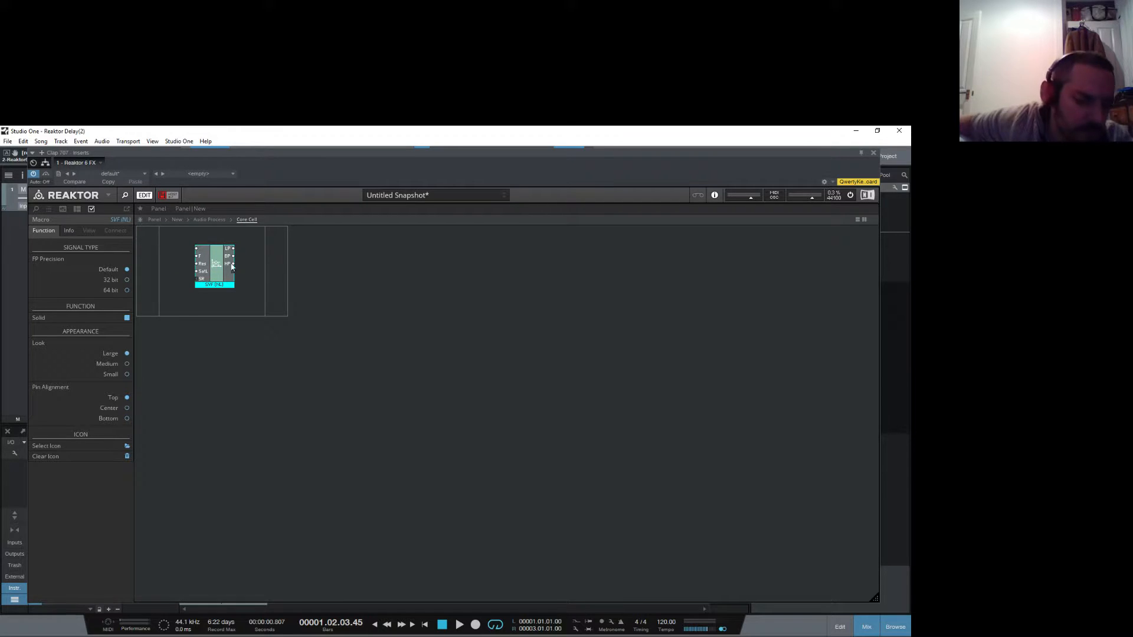
# Step: Add an input port to the Core Cell, set its signal mode to Audio, and connect it to the SVF filter's first input
pyautogui.rightClick(148, 250)
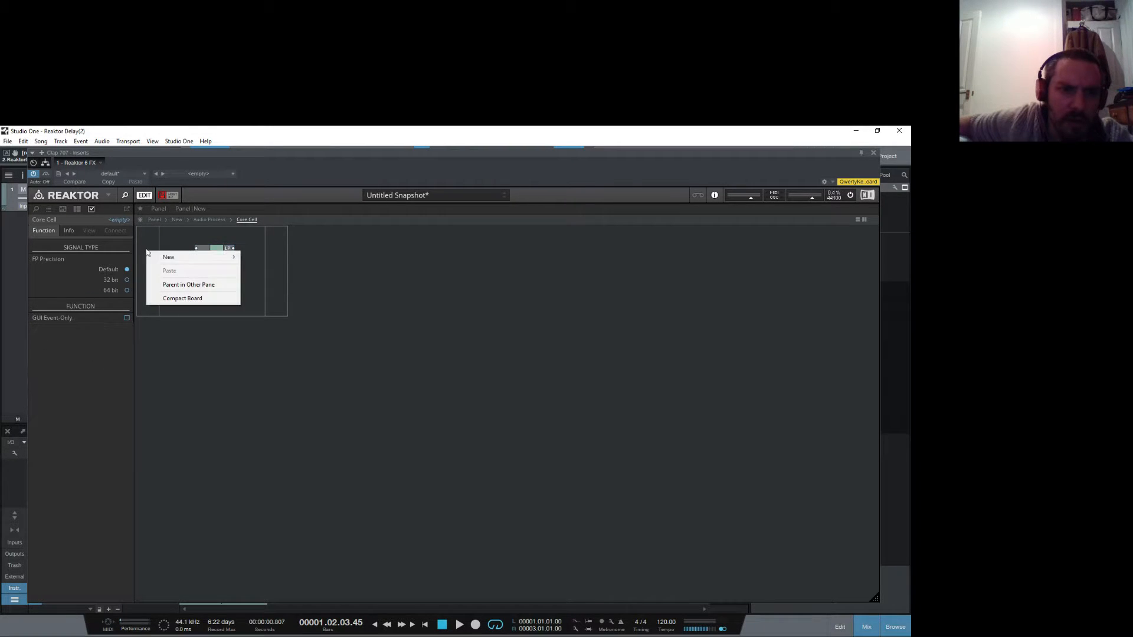
pyautogui.moveTo(172, 258)
pyautogui.click(251, 258)
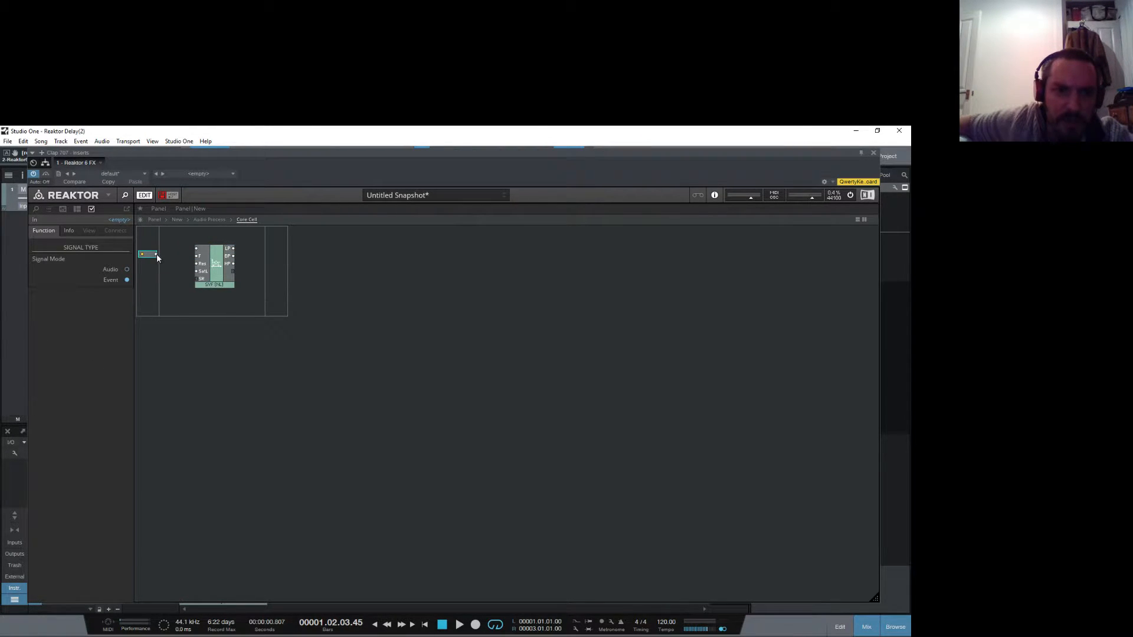
pyautogui.click(127, 269)
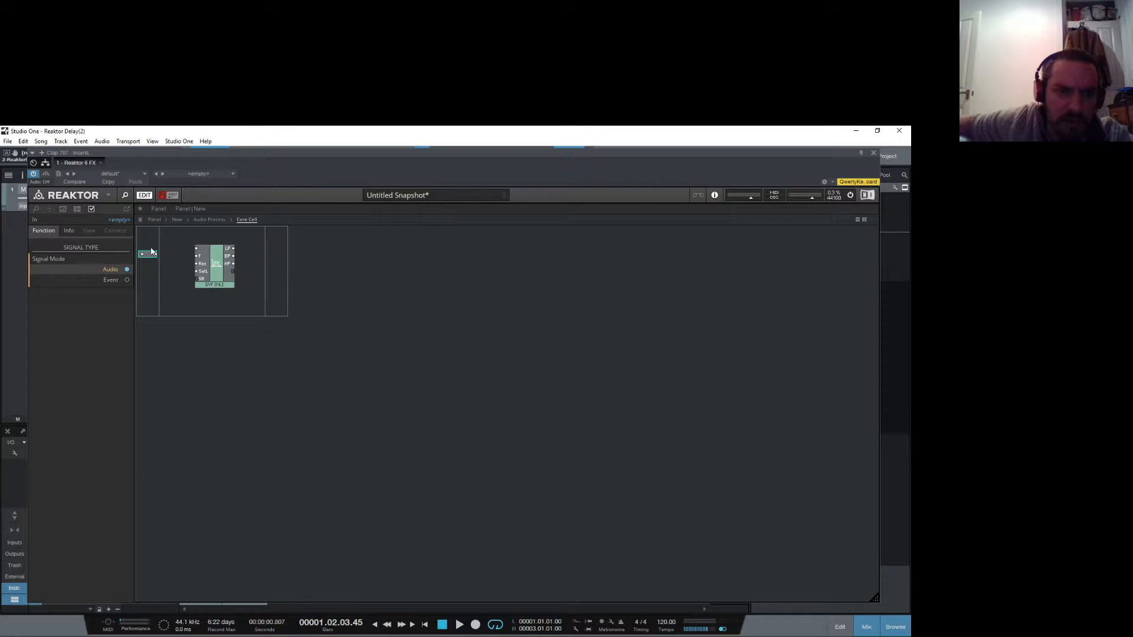
pyautogui.moveTo(155, 254); pyautogui.dragTo(210, 274)
# Step: Add an output port to the Core Cell, level with the SVF filter's outputs
pyautogui.click(271, 263)
pyautogui.rightClick(273, 260)
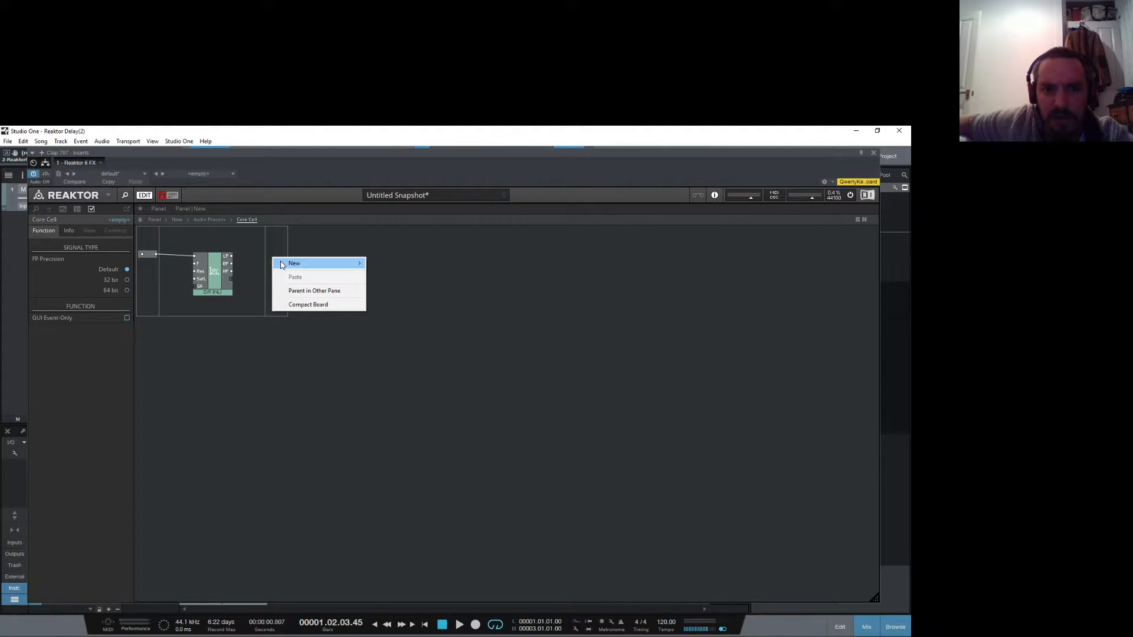
pyautogui.moveTo(323, 264)
pyautogui.click(405, 263)
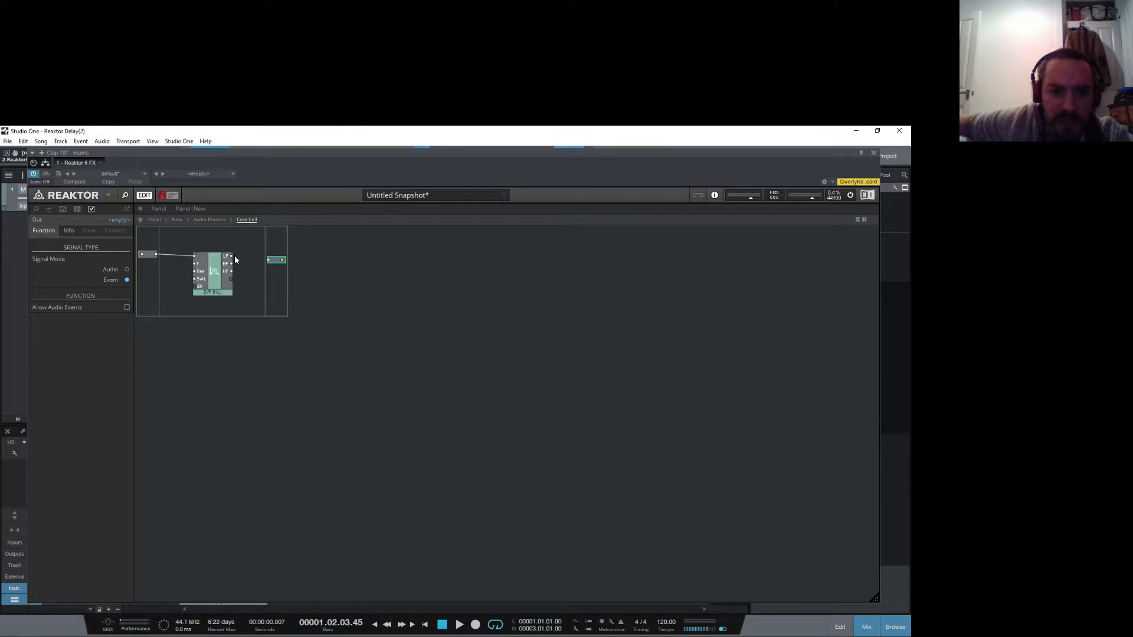
# Step: Connect the SVF filter's LP output to the output port and line the filter and port up with the first input port
pyautogui.moveTo(232, 256); pyautogui.dragTo(269, 261)
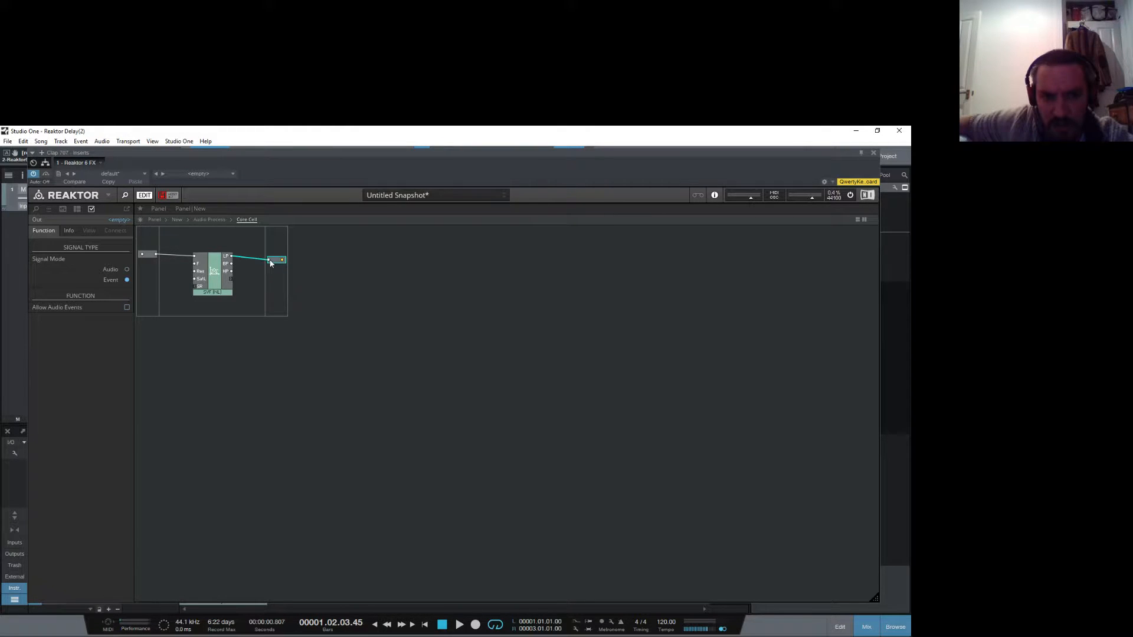
pyautogui.click(216, 294)
pyautogui.moveTo(215, 293); pyautogui.dragTo(215, 292)
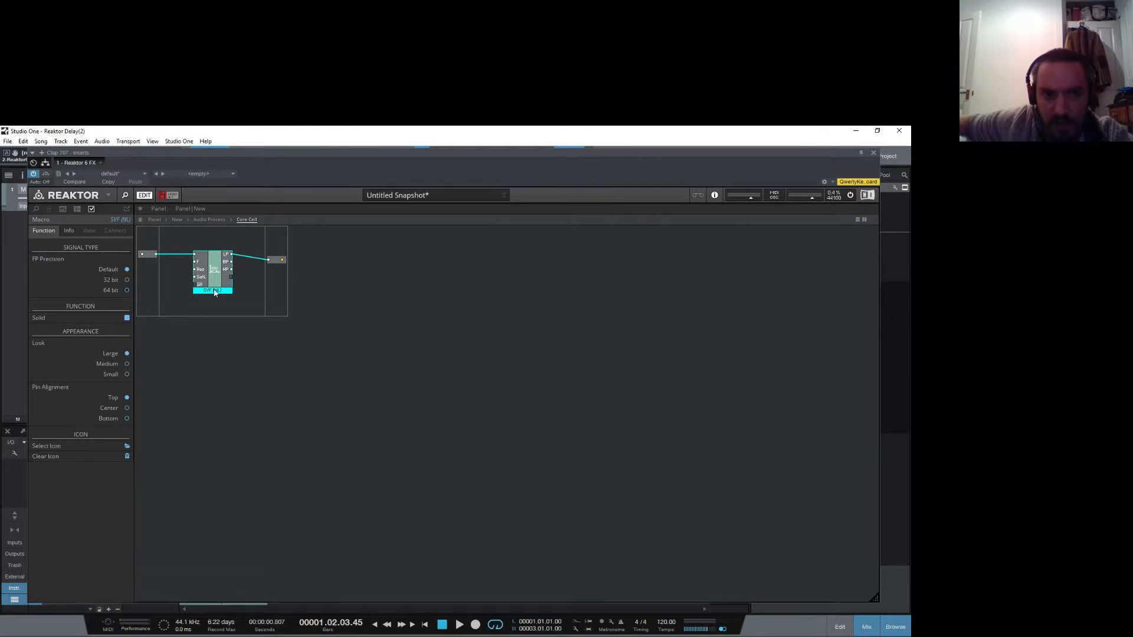
pyautogui.click(278, 262)
pyautogui.moveTo(278, 261); pyautogui.dragTo(277, 258)
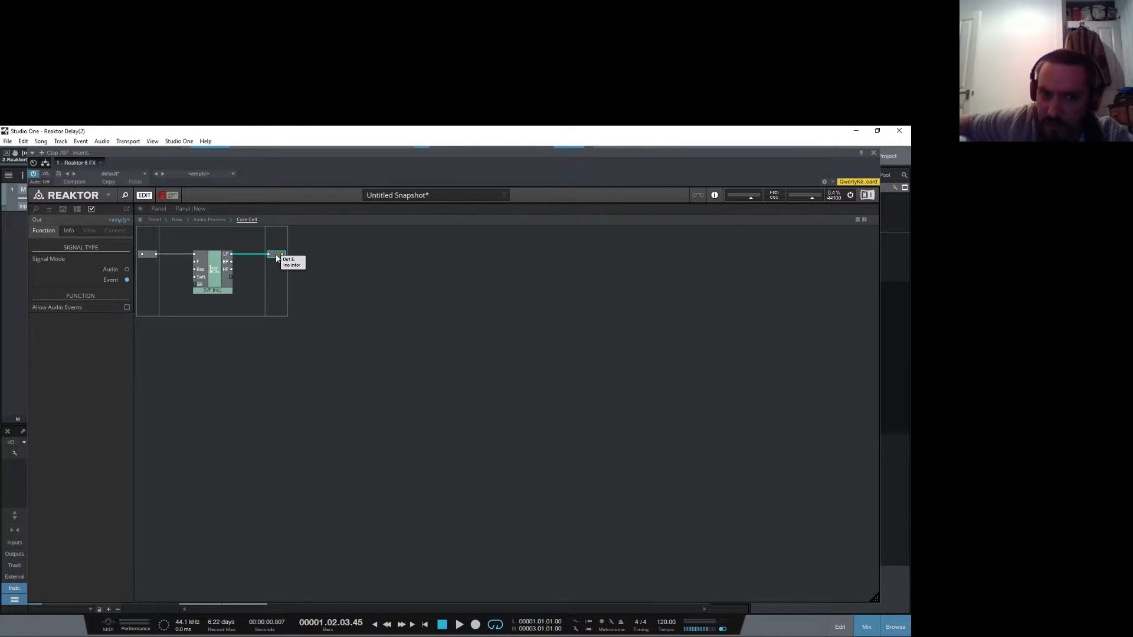
# Step: Add a second input port to the Core Cell below the first one
pyautogui.rightClick(144, 271)
pyautogui.moveTo(166, 282)
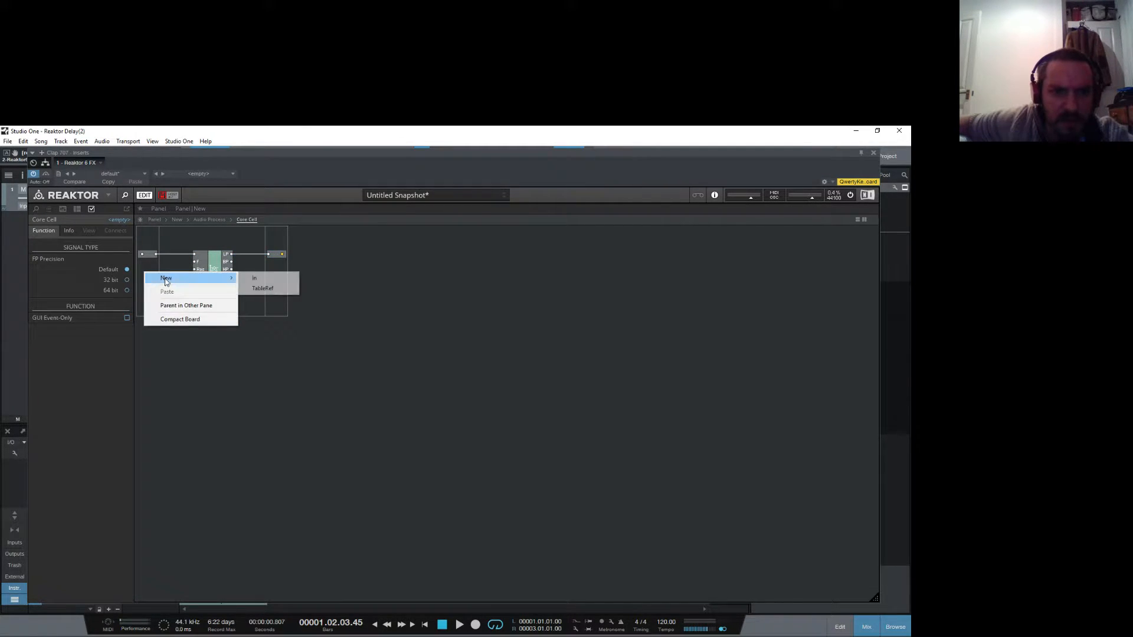
pyautogui.click(258, 280)
# Step: Examine the nested SVF (NL) macros, including the input feedback and Integrator (NL) structures, and return to the Core Cell level
pyautogui.doubleClick(214, 276)
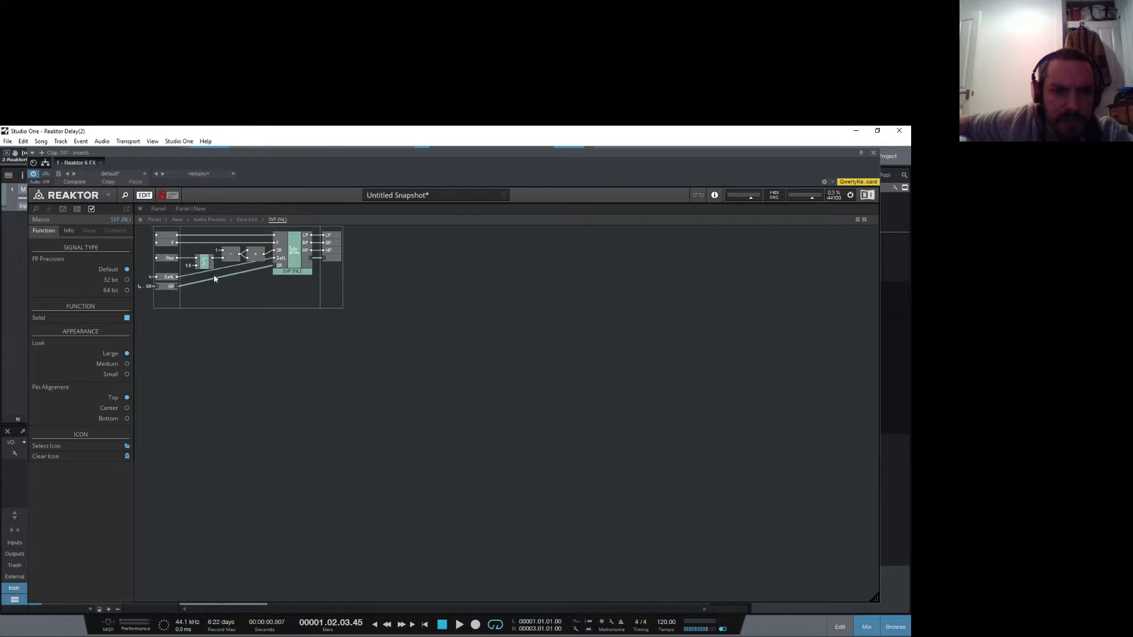
pyautogui.doubleClick(294, 269)
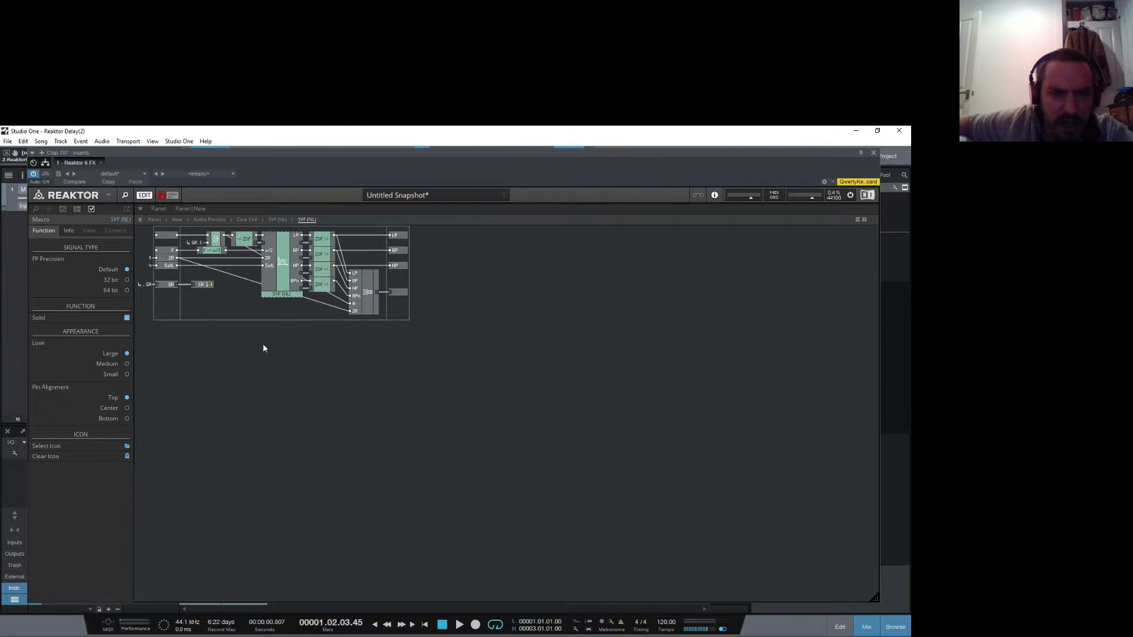
pyautogui.doubleClick(285, 282)
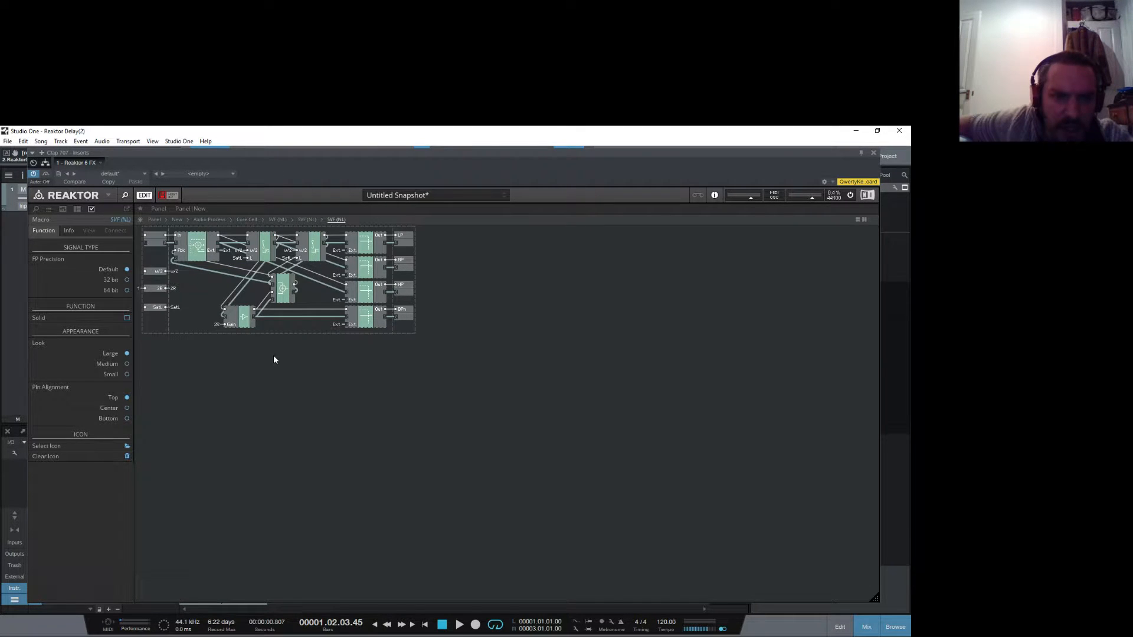
pyautogui.doubleClick(200, 248)
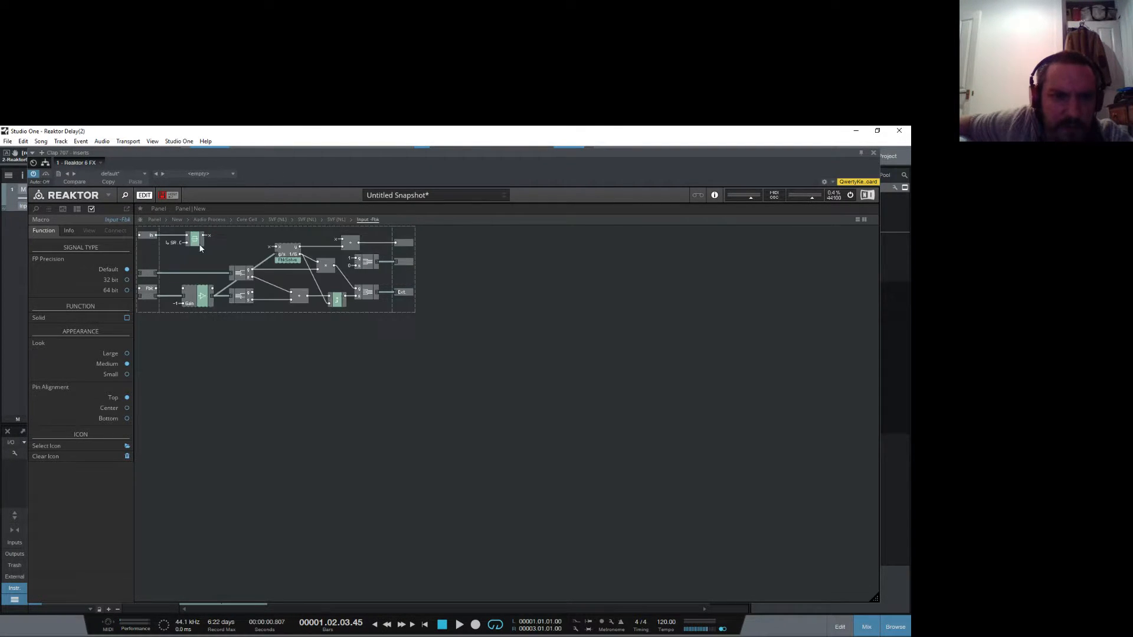
pyautogui.doubleClick(226, 337)
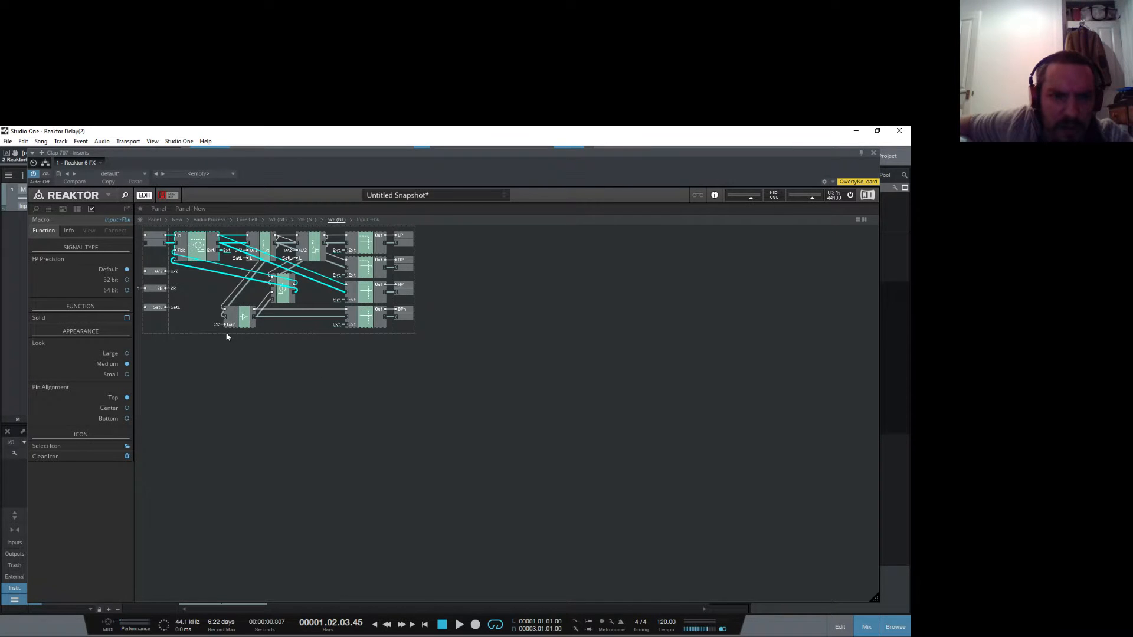
pyautogui.click(158, 308)
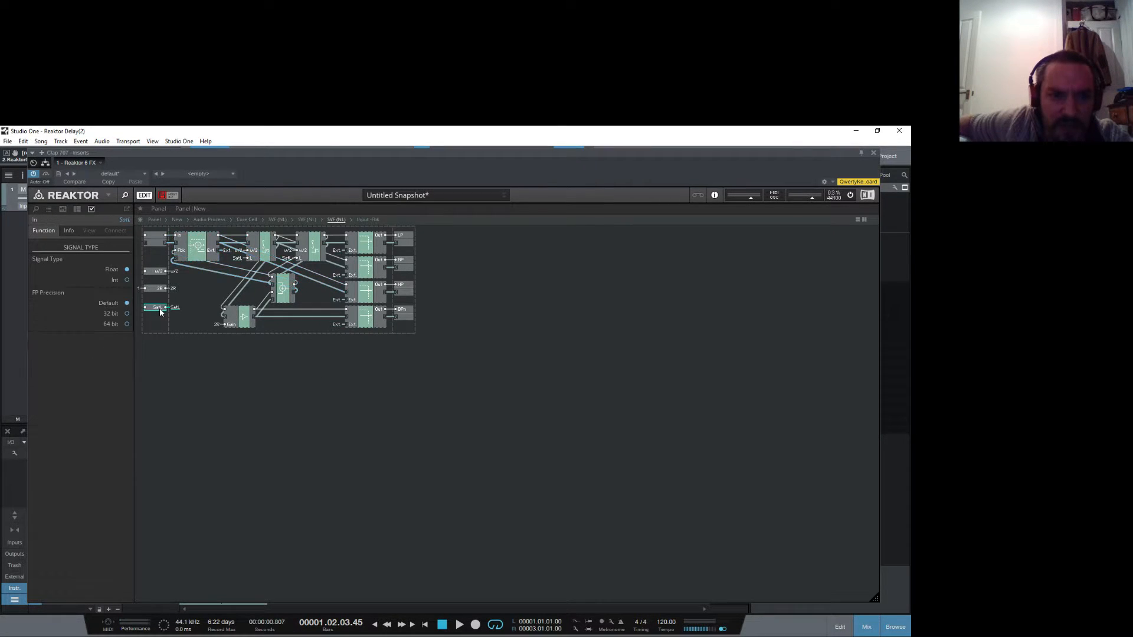
pyautogui.doubleClick(270, 380)
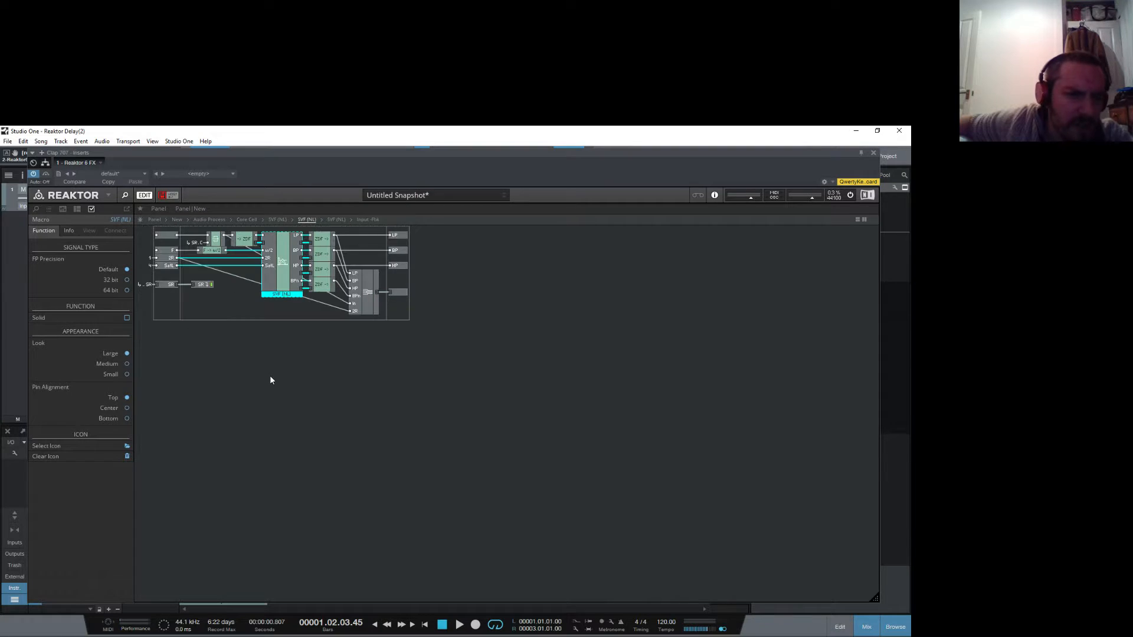
pyautogui.doubleClick(273, 278)
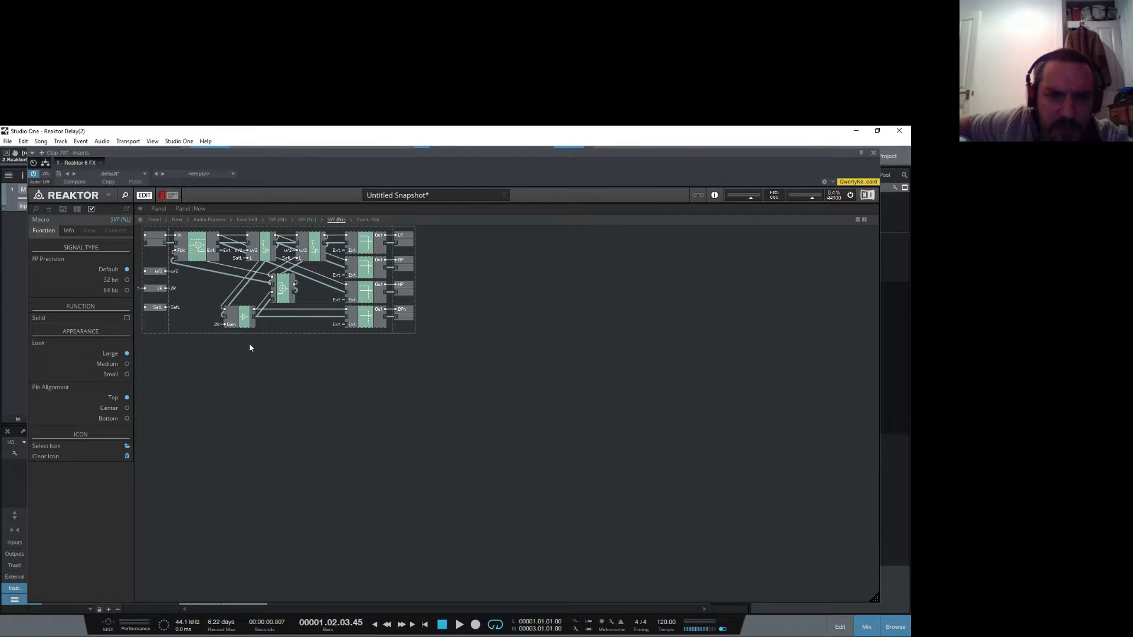
pyautogui.doubleClick(265, 249)
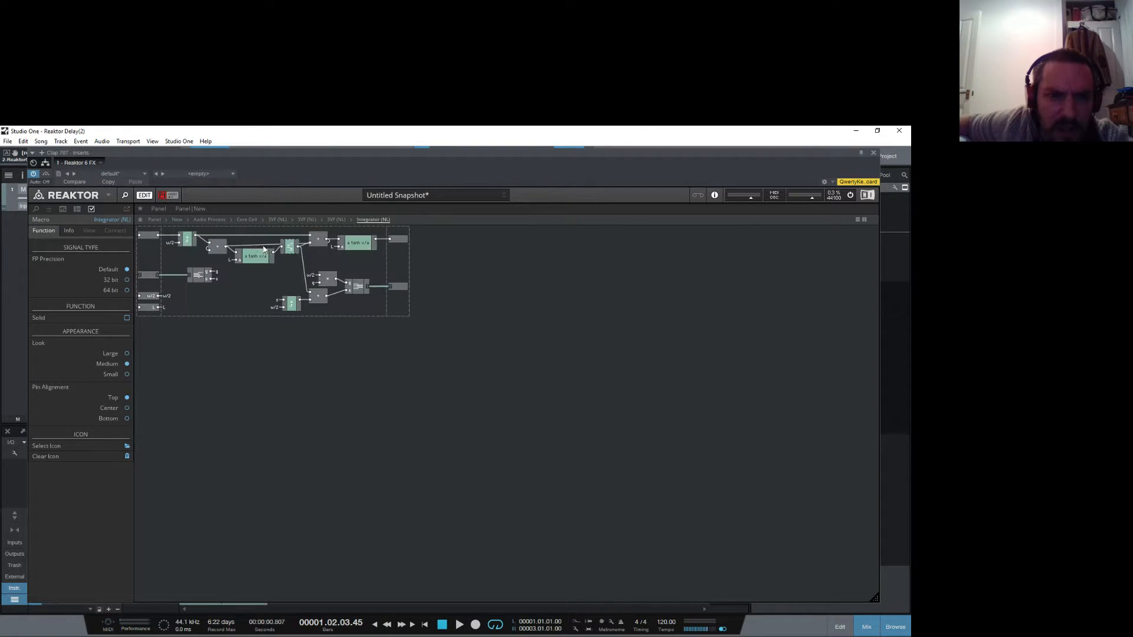
pyautogui.click(257, 260)
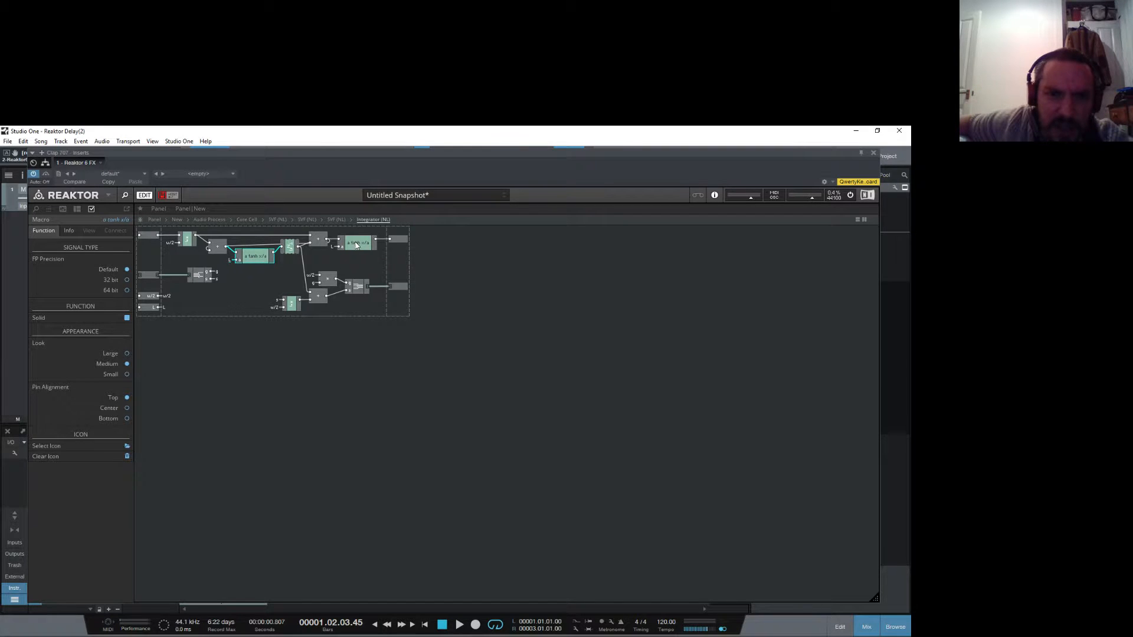
pyautogui.doubleClick(313, 374)
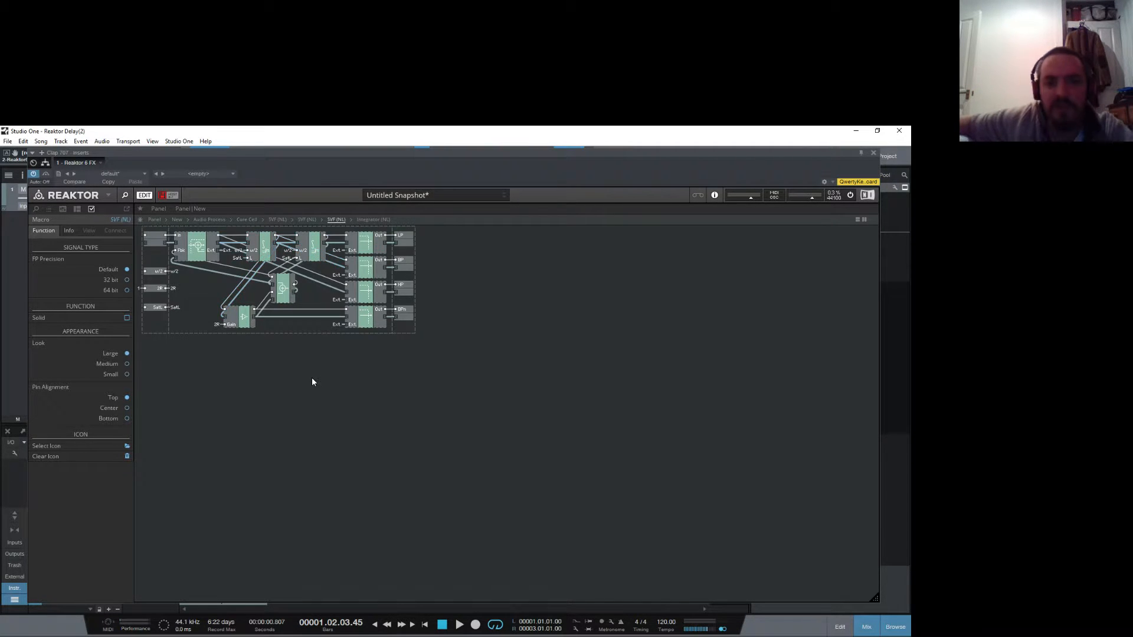
pyautogui.doubleClick(267, 394)
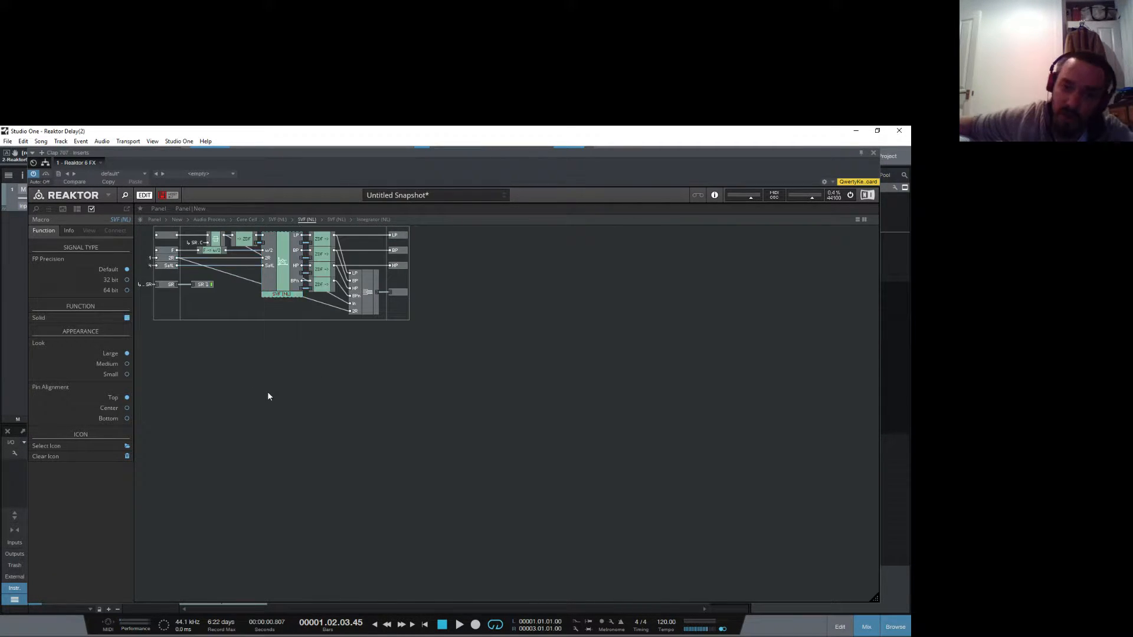
pyautogui.doubleClick(268, 394)
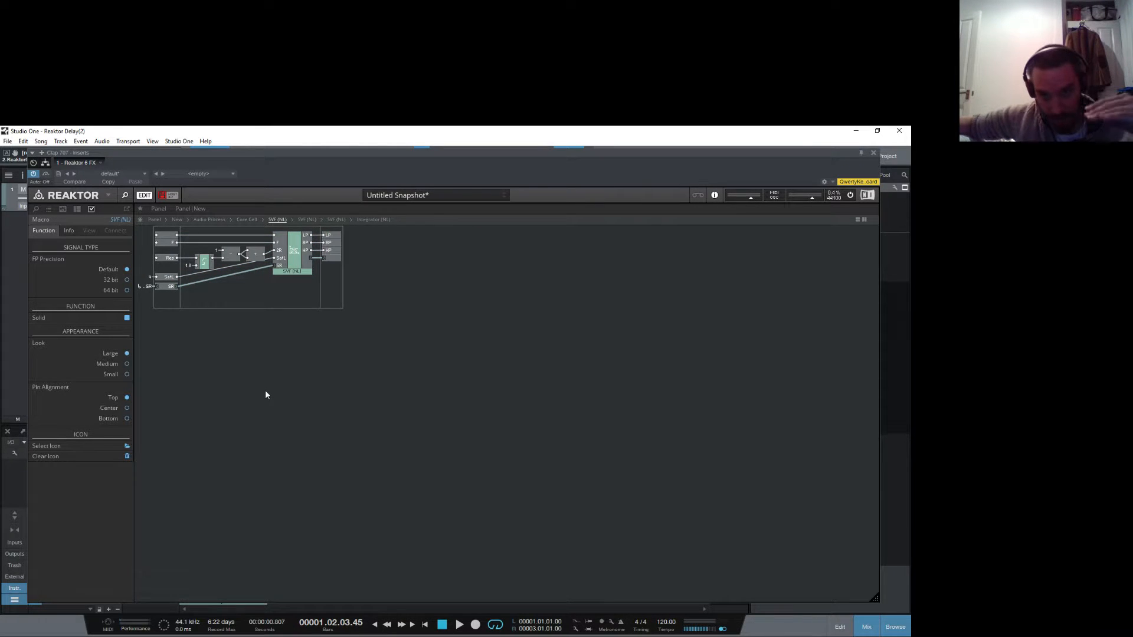
pyautogui.doubleClick(265, 394)
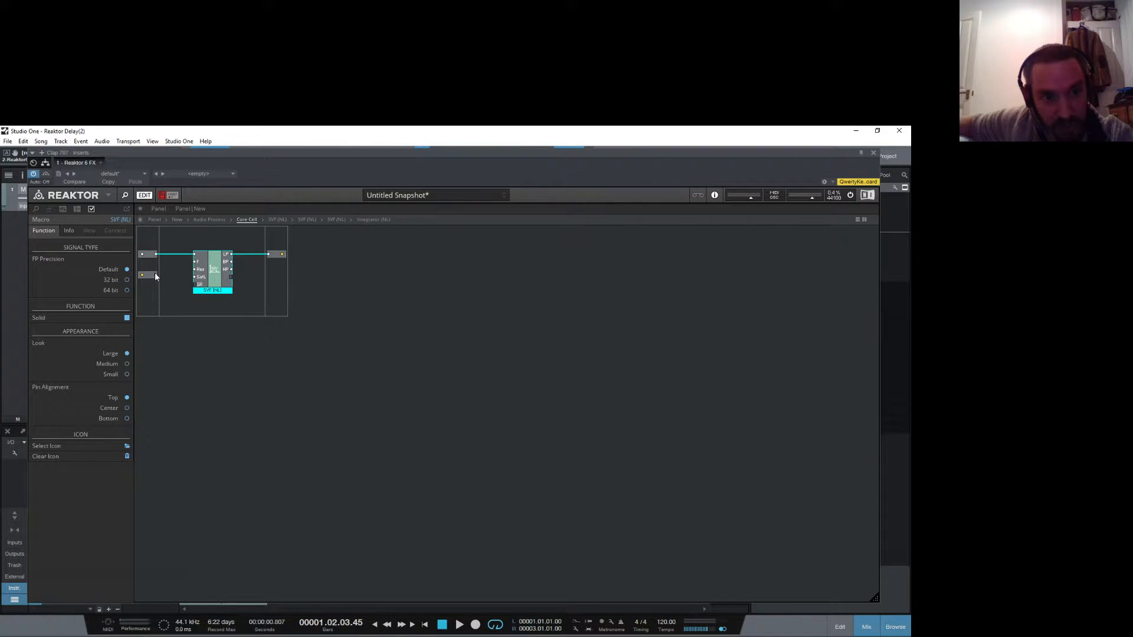
# Step: Connect the second input port to the SVF filter's F input and a new third input port to Res, naming both ports
pyautogui.moveTo(155, 275)
pyautogui.mouseDown()
pyautogui.moveTo(194, 261)
pyautogui.moveTo(148, 267)
pyautogui.mouseUp()
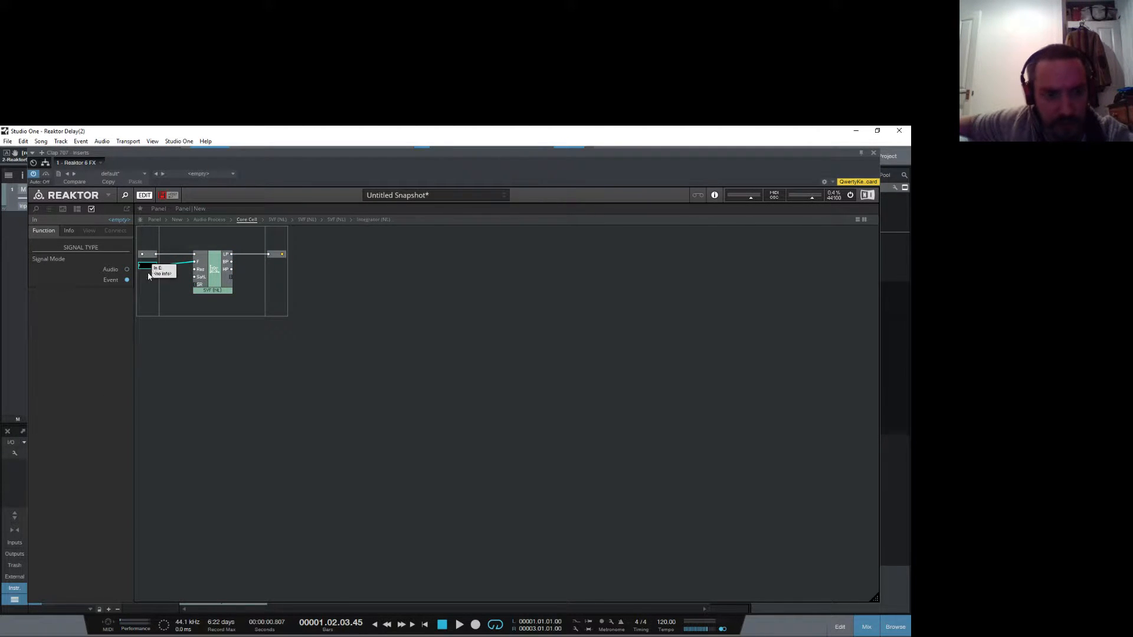
pyautogui.click(147, 286)
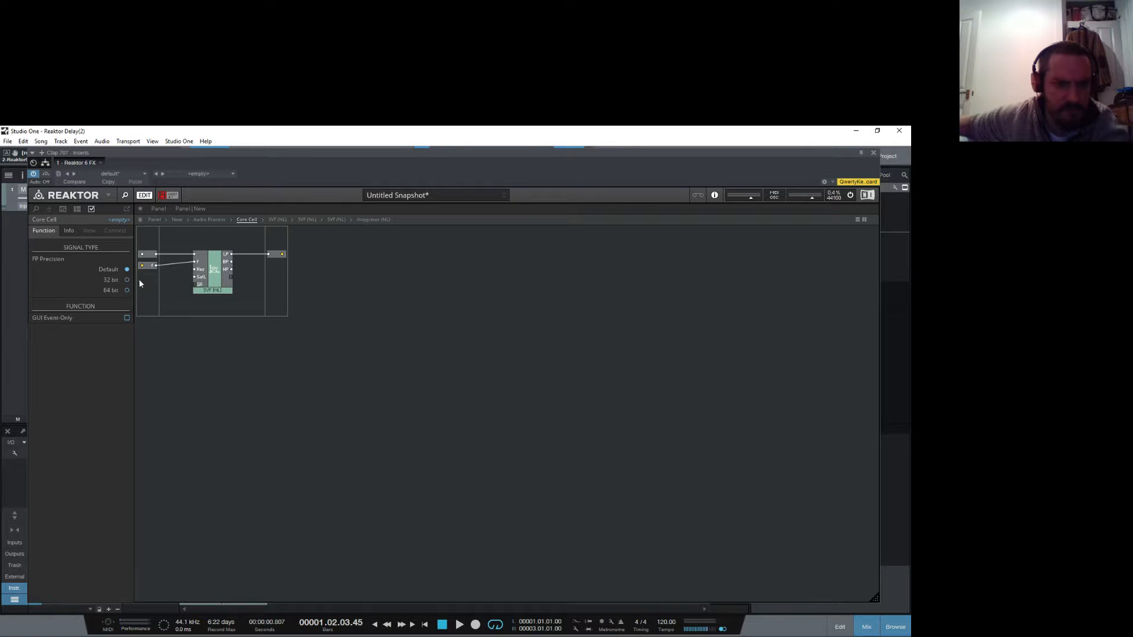
pyautogui.rightClick(141, 277)
pyautogui.moveTo(201, 282)
pyautogui.click(248, 286)
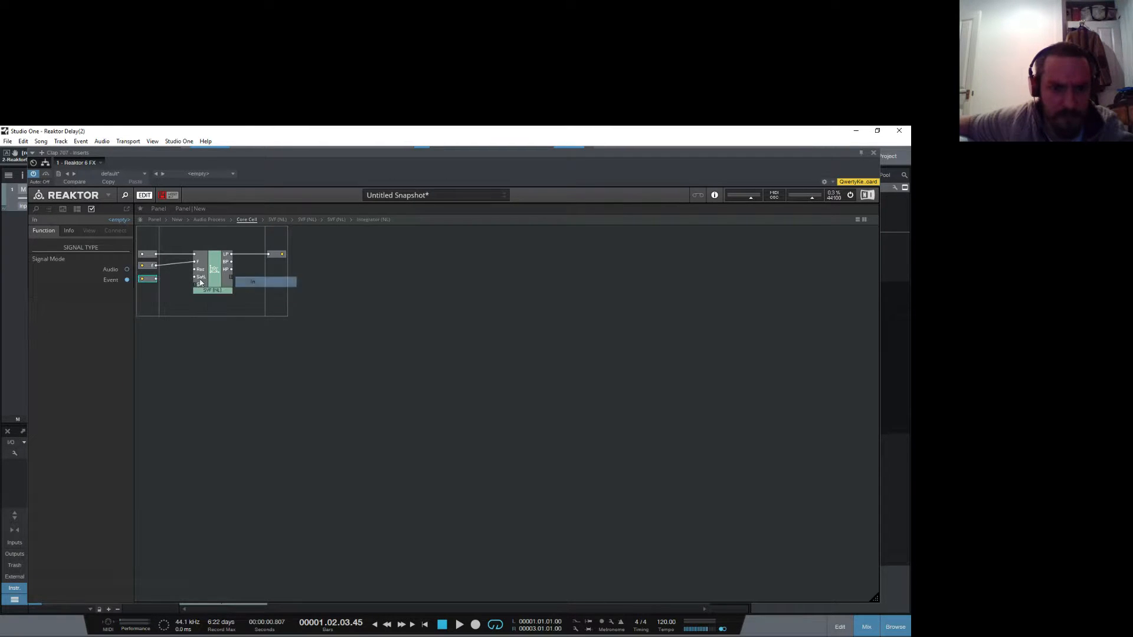
pyautogui.moveTo(155, 280); pyautogui.dragTo(197, 273)
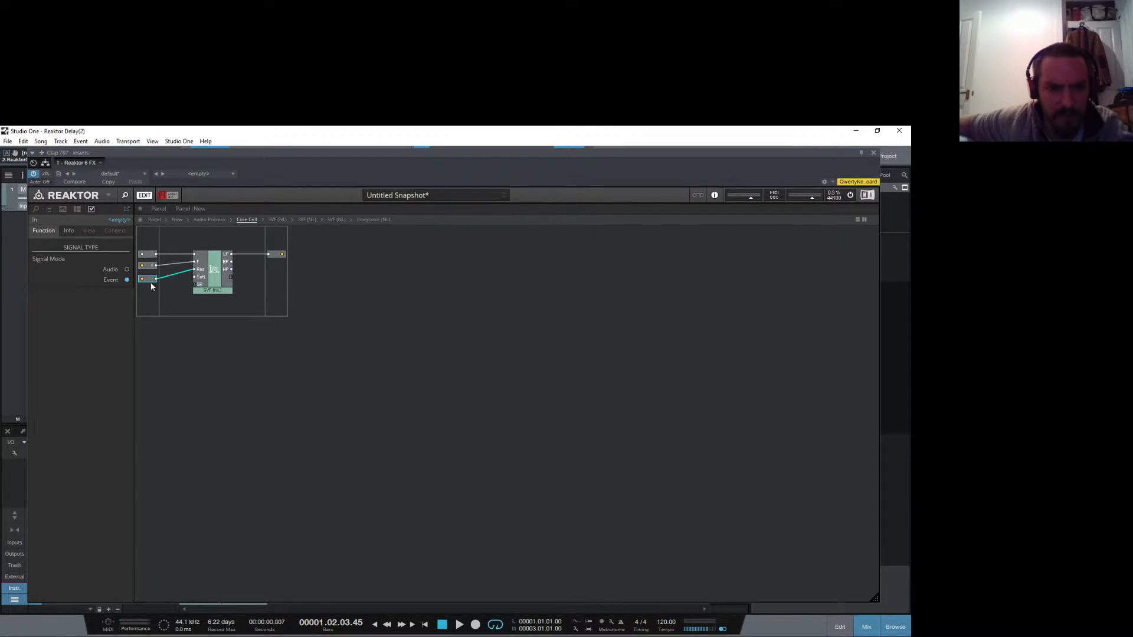
pyautogui.click(180, 350)
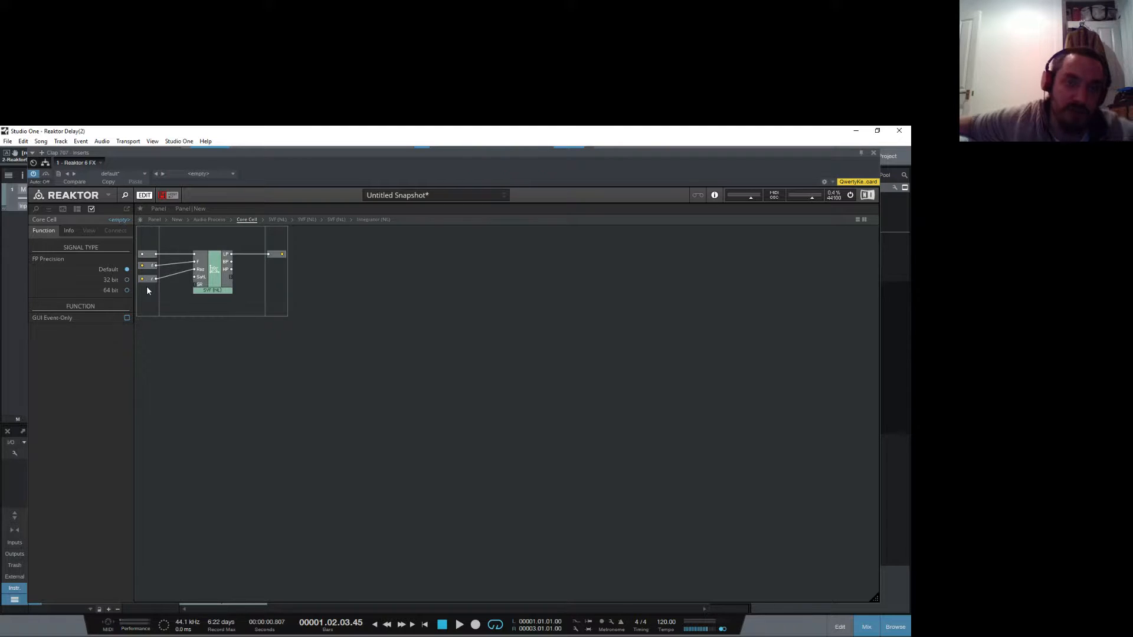
# Step: Pick up the standard SR distribution bus on the SVF filter's SR input
pyautogui.rightClick(194, 286)
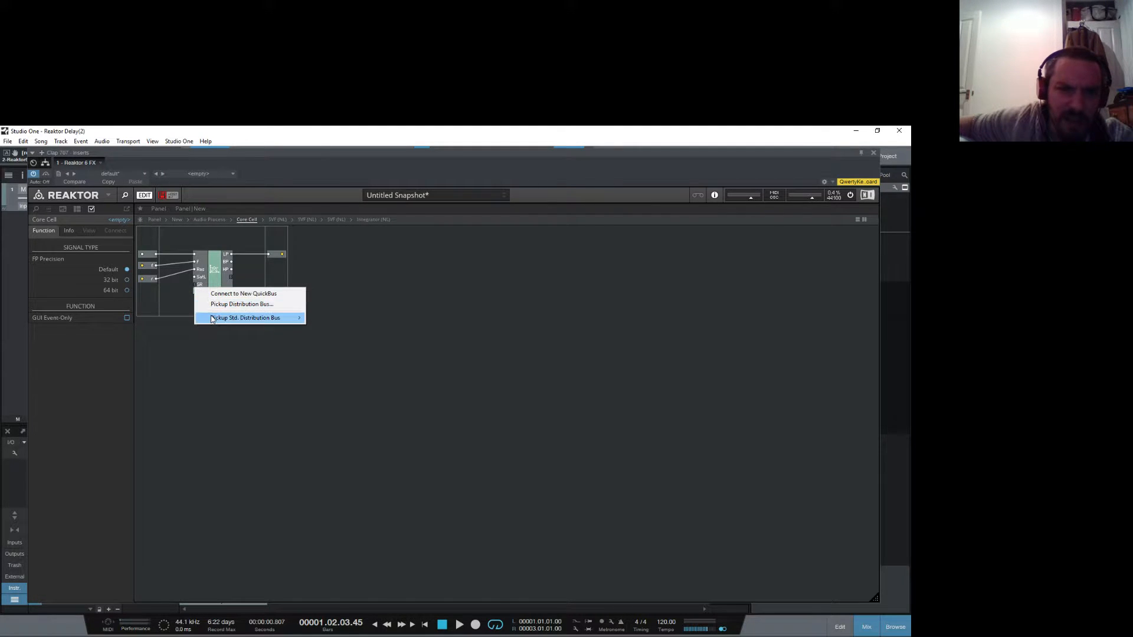
pyautogui.moveTo(247, 318)
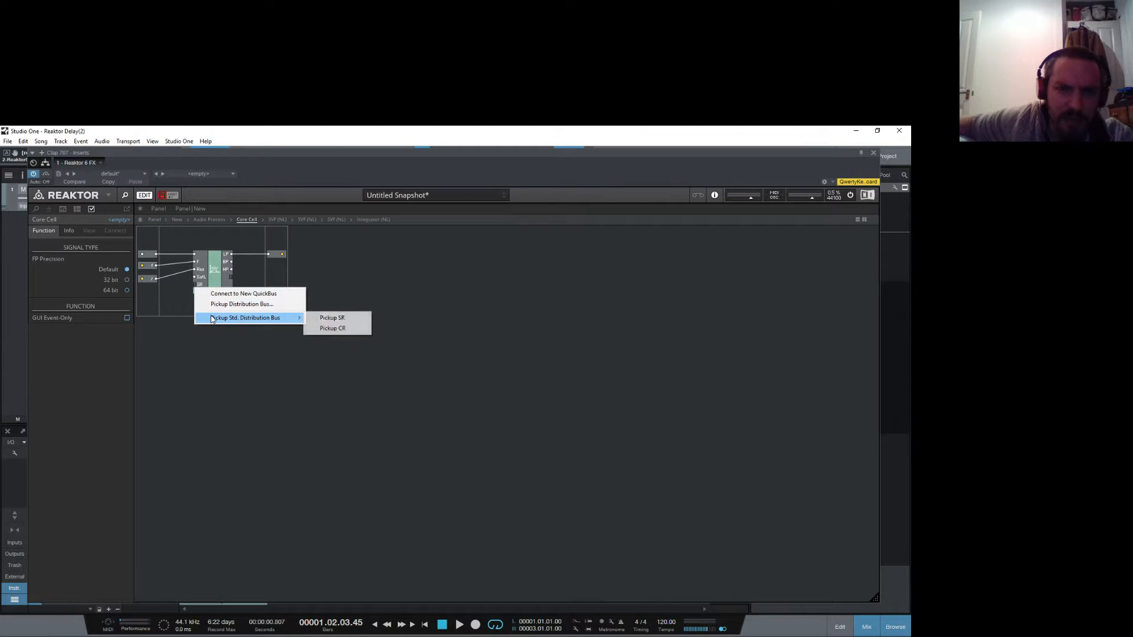
pyautogui.click(325, 319)
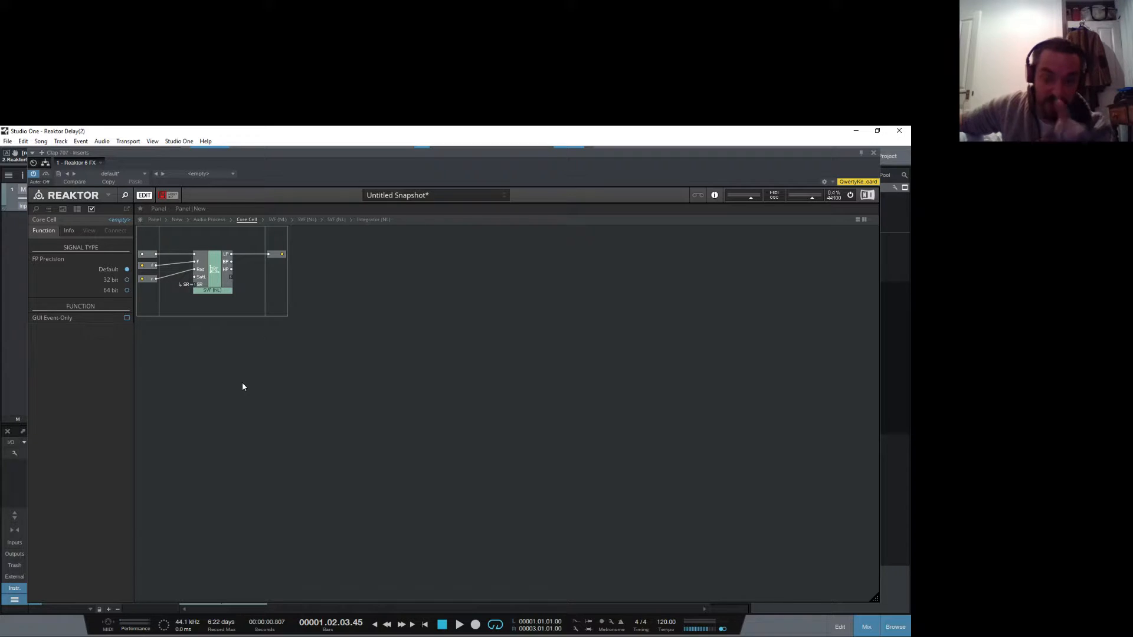
# Step: Back in Audio Process, rename the Core Cell LP, connect the Single Delay's output to its first input, and place it closer to the delay
pyautogui.doubleClick(214, 359)
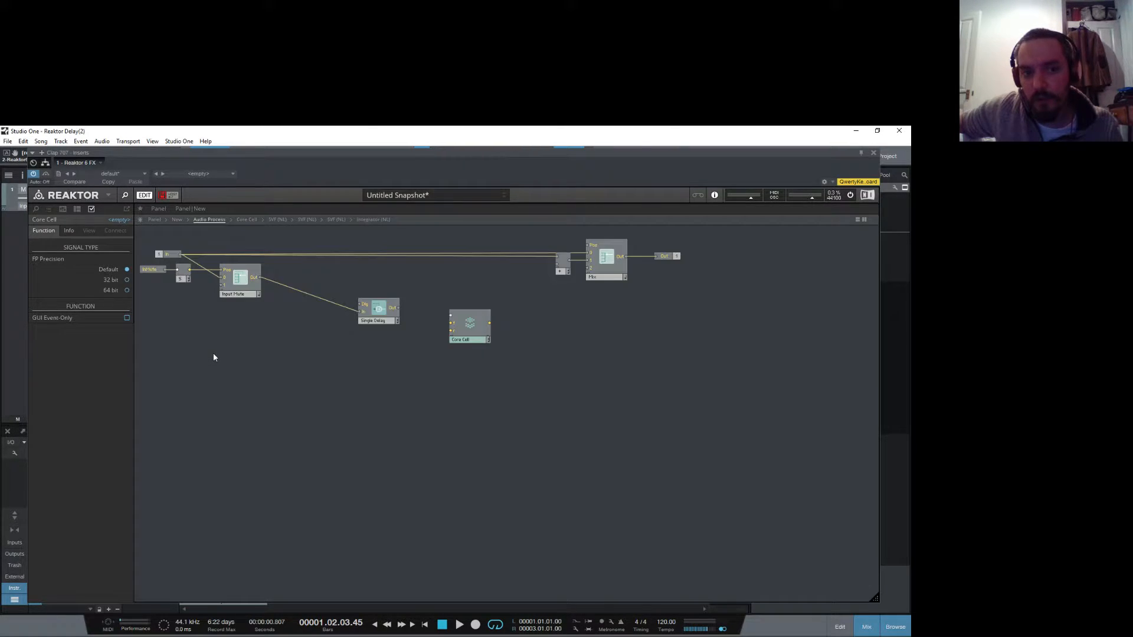
pyautogui.doubleClick(468, 340)
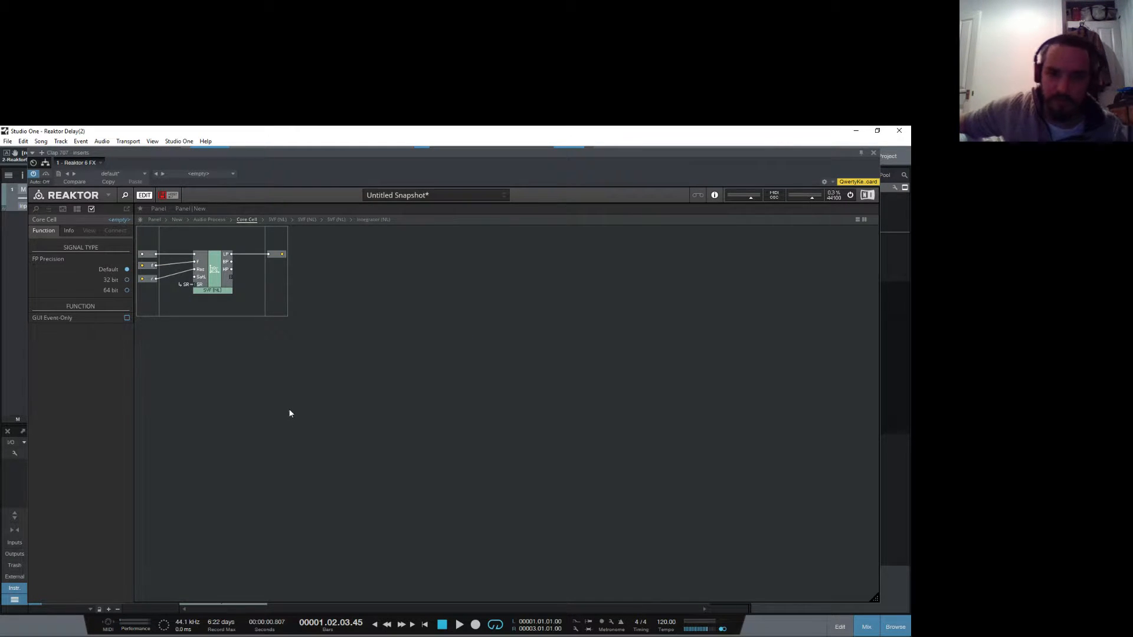
pyautogui.doubleClick(292, 414)
pyautogui.click(466, 341)
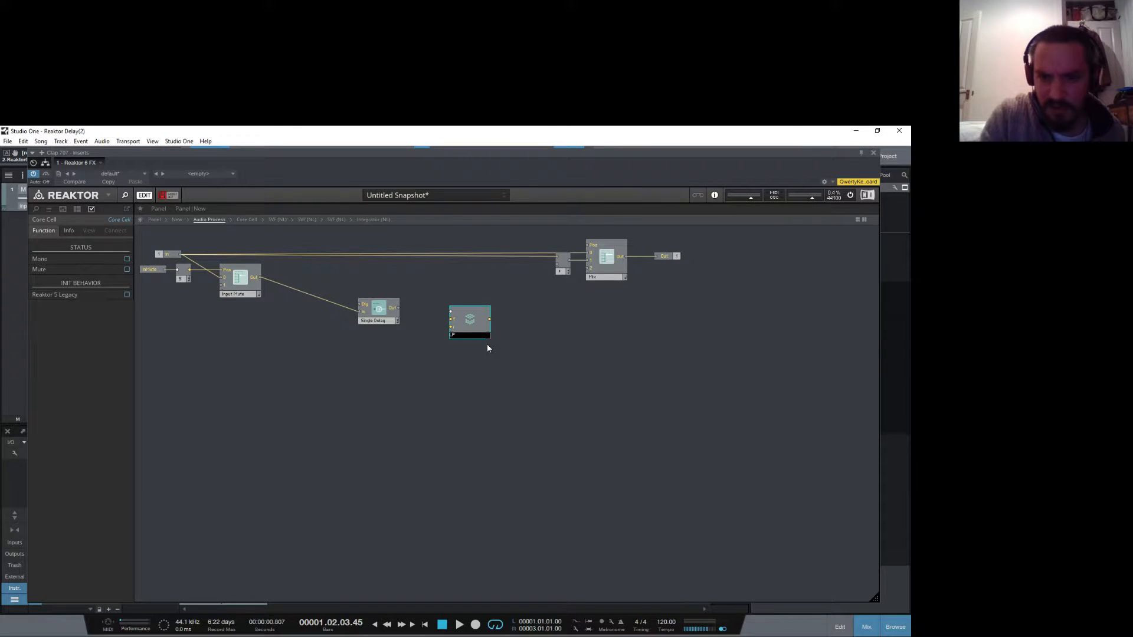
pyautogui.write('LP')
pyautogui.press('Return')
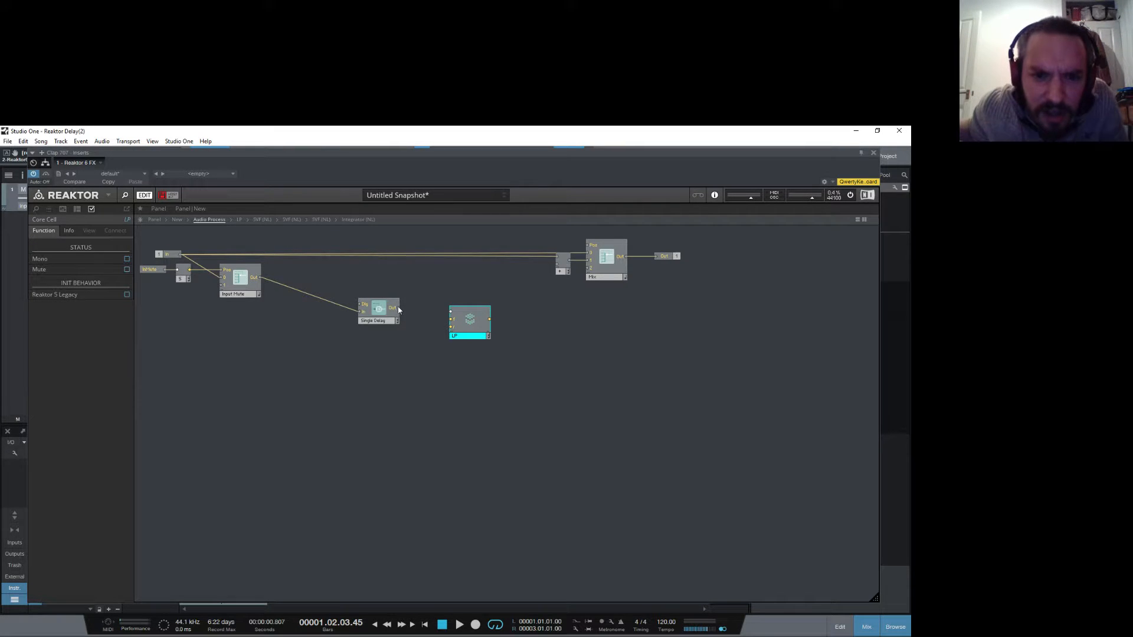
pyautogui.moveTo(400, 308); pyautogui.dragTo(455, 335)
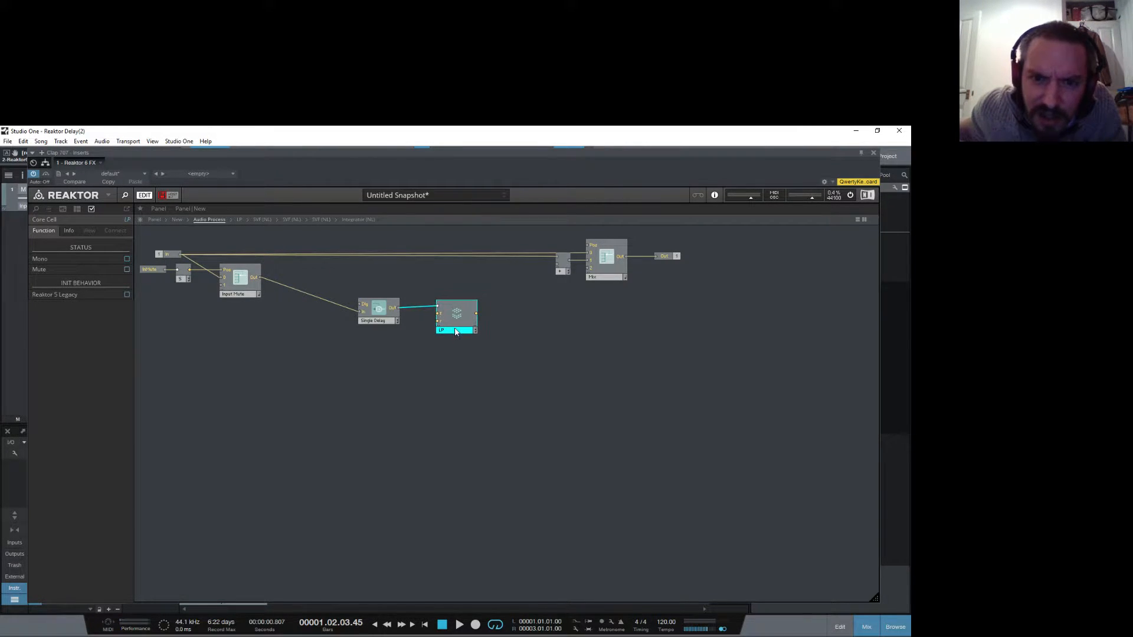
# Step: Add a built-in Multi 2-Pole filter module to Audio Process, beyond the LP cell
pyautogui.rightClick(516, 342)
pyautogui.moveTo(554, 347)
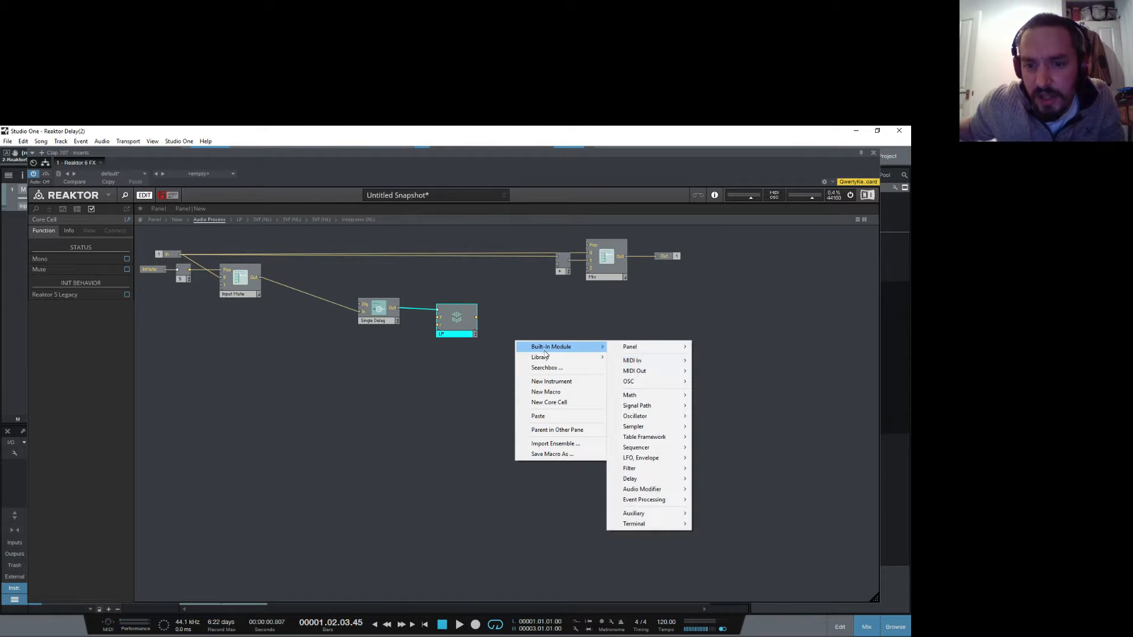
pyautogui.moveTo(651, 425)
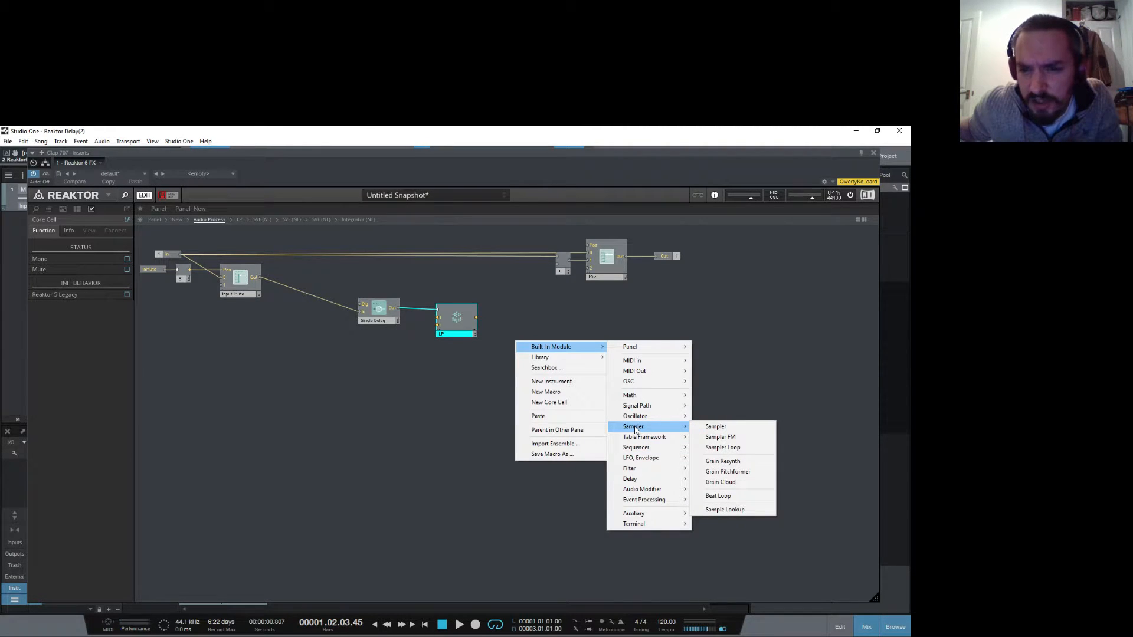
pyautogui.moveTo(630, 470)
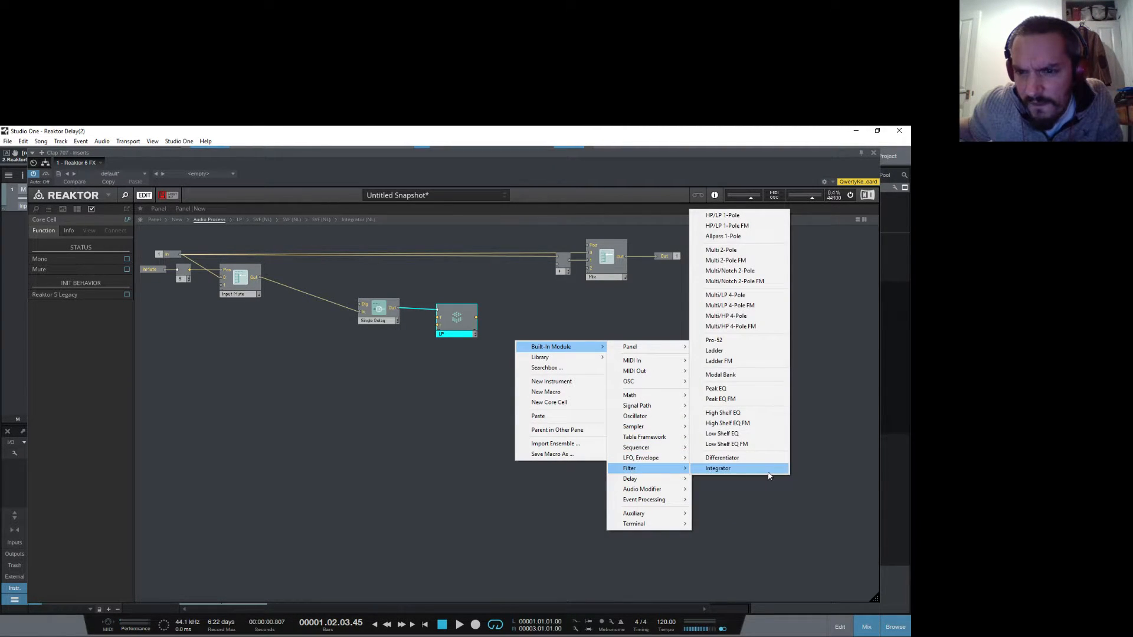
pyautogui.click(751, 251)
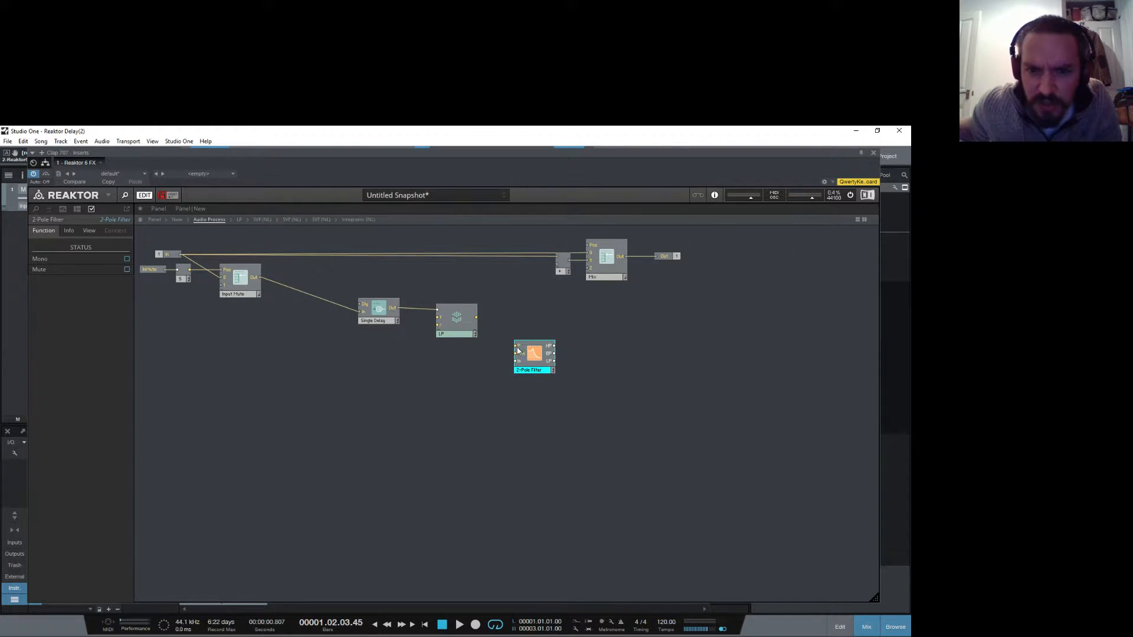
# Step: Inside the LP cell, move the SVF filter farther from the input ports to make room between them
pyautogui.doubleClick(453, 334)
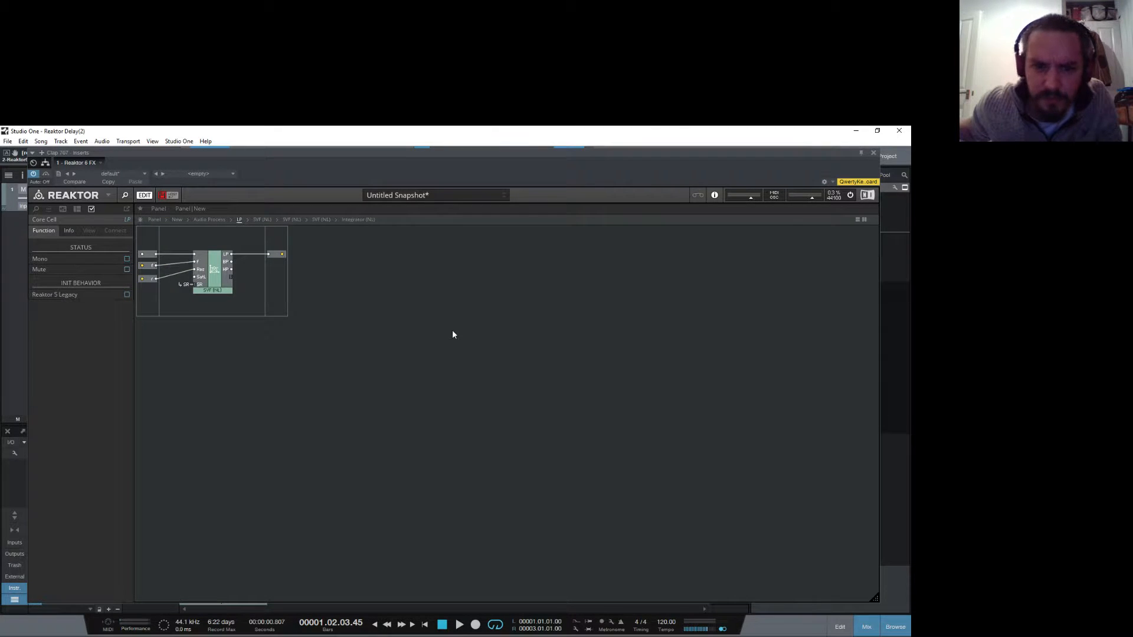
pyautogui.click(217, 292)
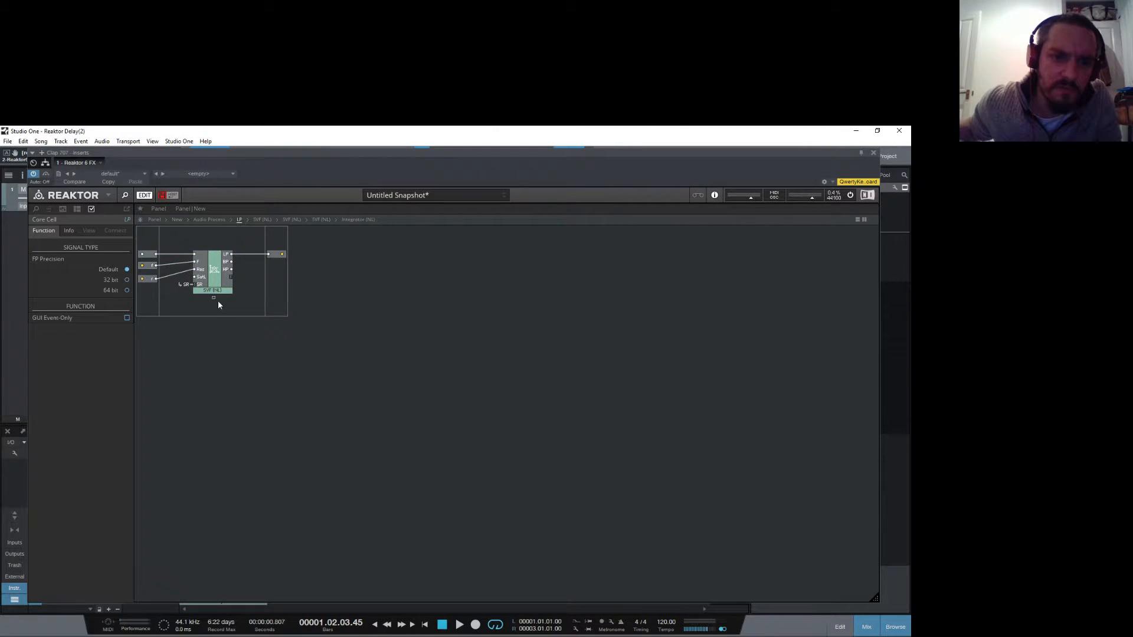
pyautogui.moveTo(213, 287); pyautogui.dragTo(323, 277)
pyautogui.click(221, 299)
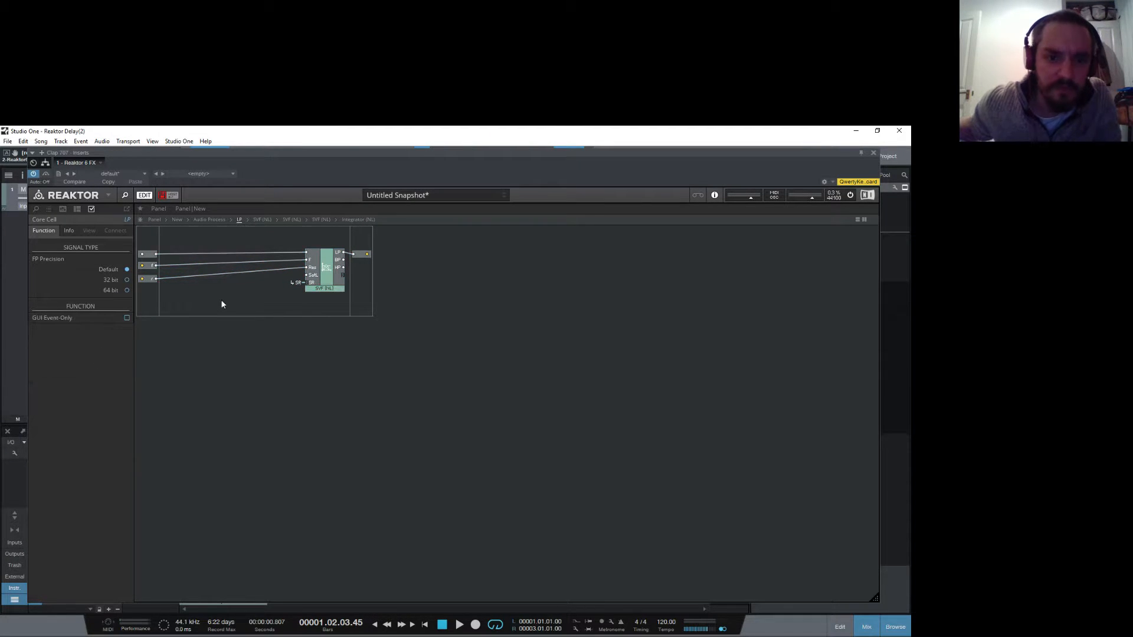
# Step: Insert a P2F converter macro from the library between the second input port and the SVF filter's F input
pyautogui.rightClick(221, 300)
pyautogui.moveTo(267, 304)
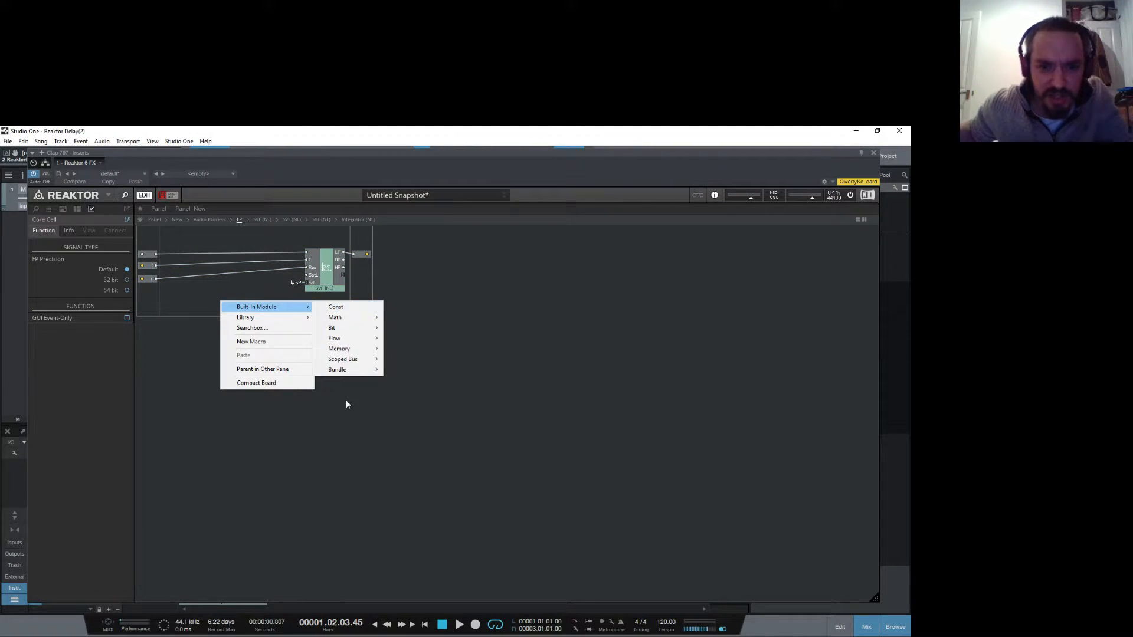
pyautogui.moveTo(340, 363)
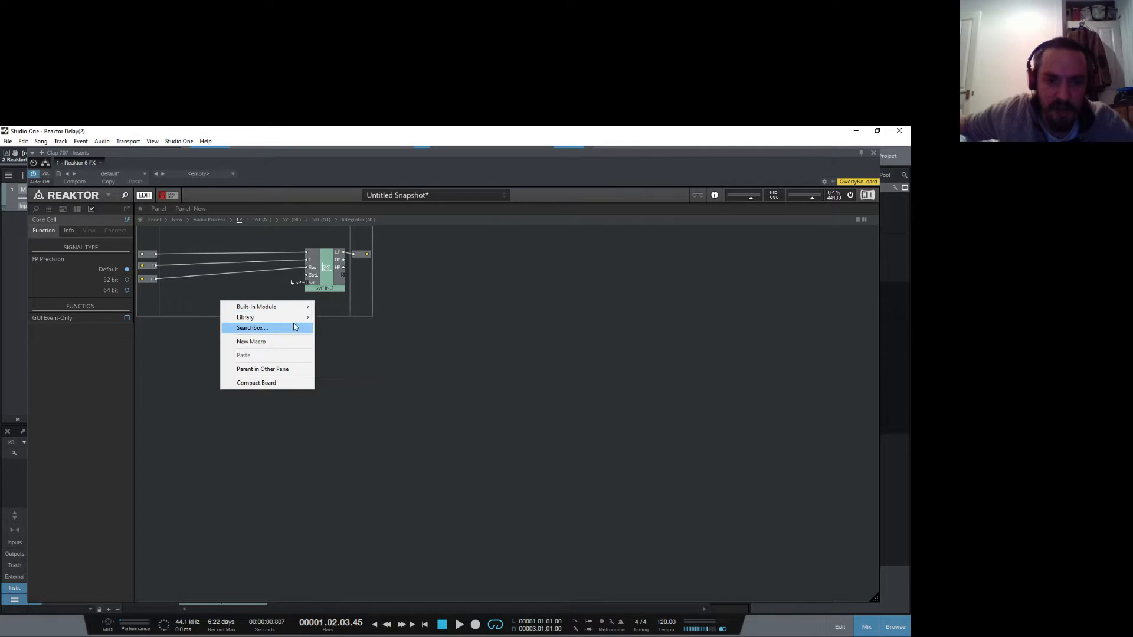
pyautogui.moveTo(297, 318)
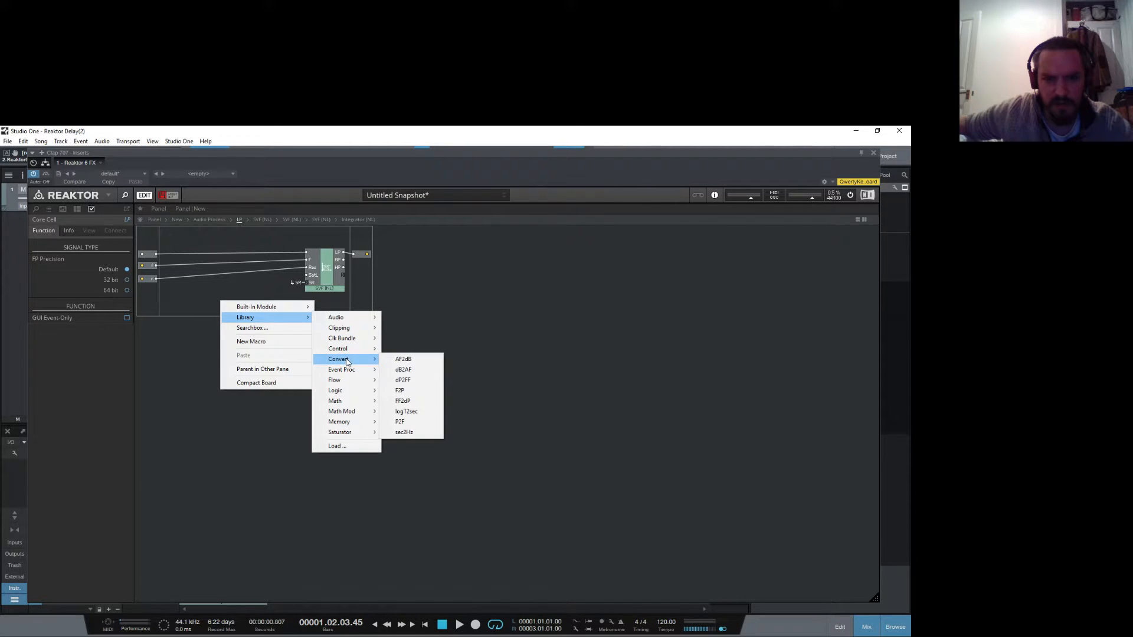
pyautogui.click(410, 422)
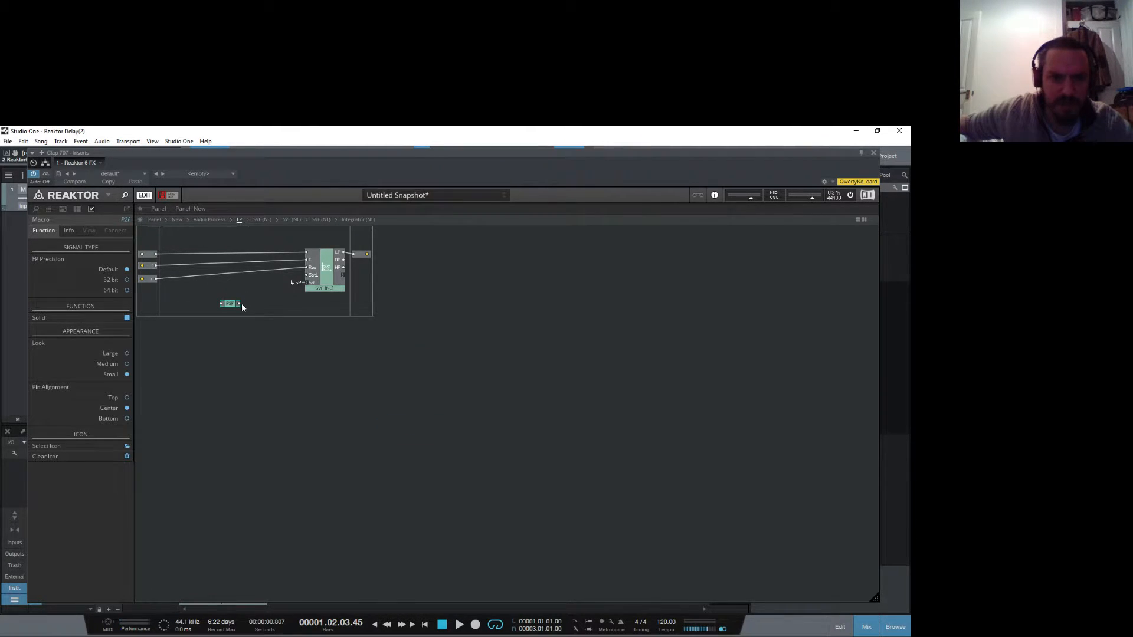
pyautogui.moveTo(240, 305); pyautogui.dragTo(307, 260)
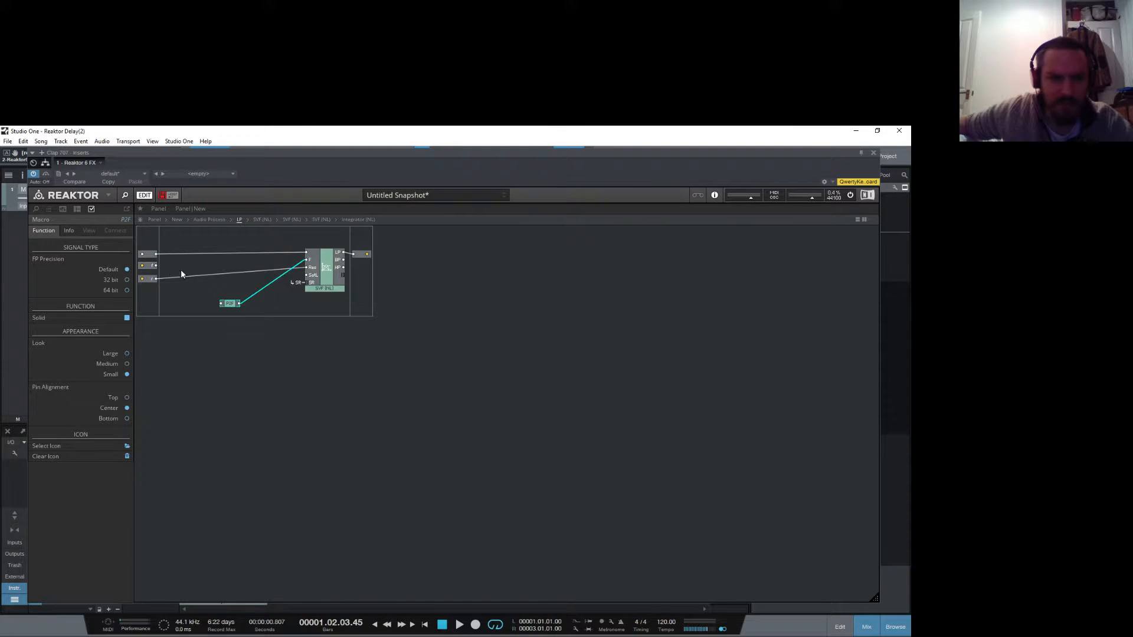
pyautogui.moveTo(156, 266); pyautogui.dragTo(231, 270)
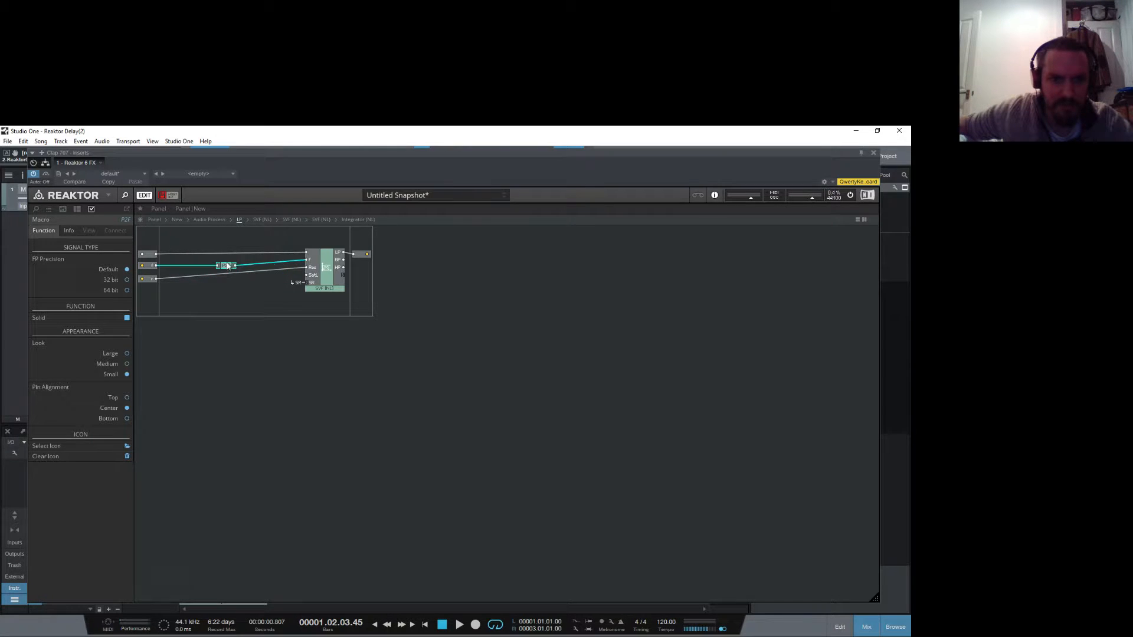
pyautogui.click(253, 362)
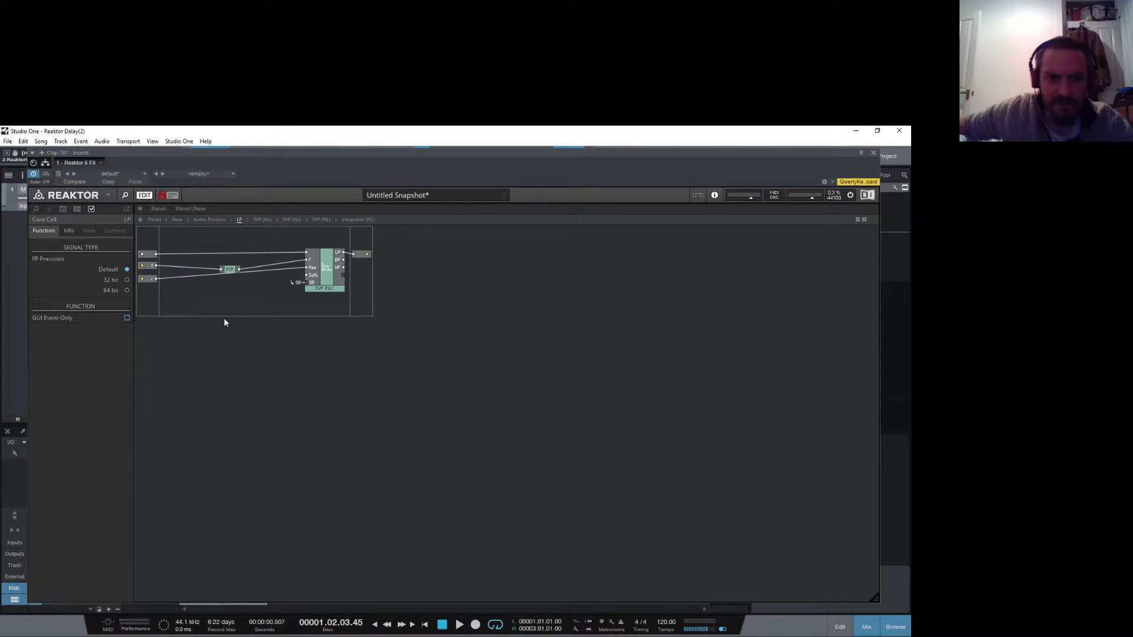
# Step: Rename the LP cell's second input port P and return to Audio Process
pyautogui.doubleClick(243, 338)
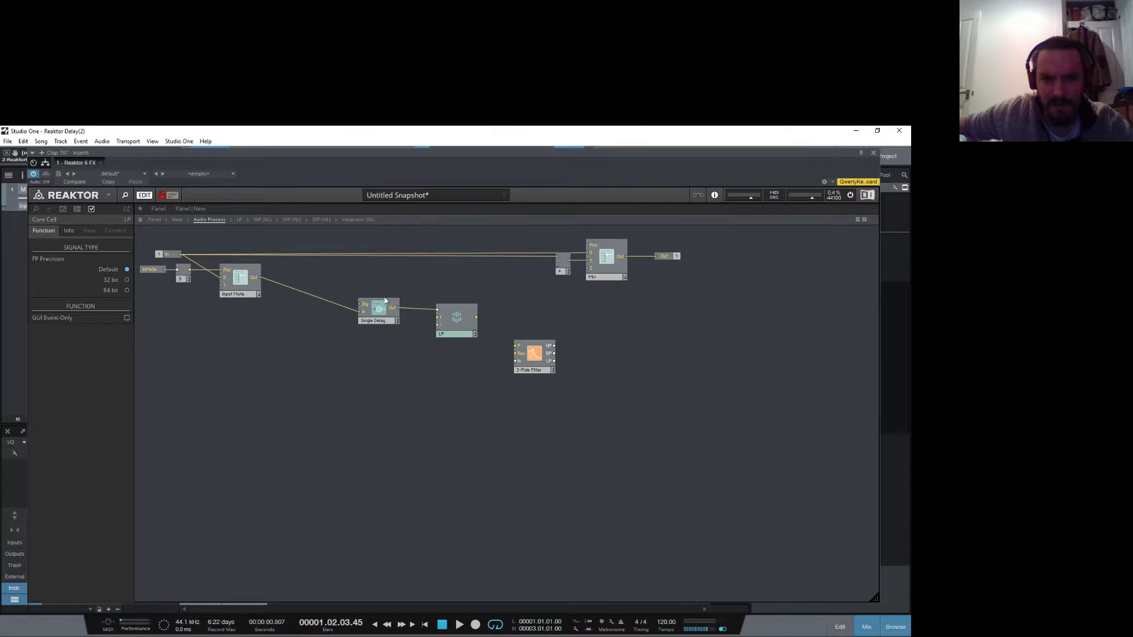
pyautogui.click(452, 334)
pyautogui.doubleClick(453, 322)
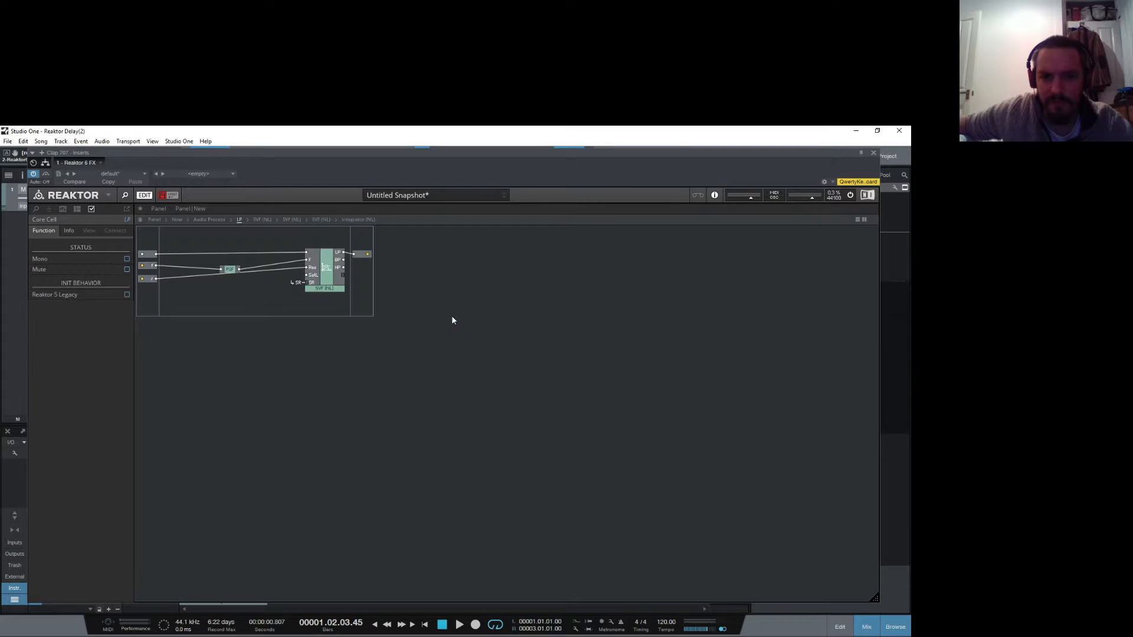
pyautogui.click(152, 269)
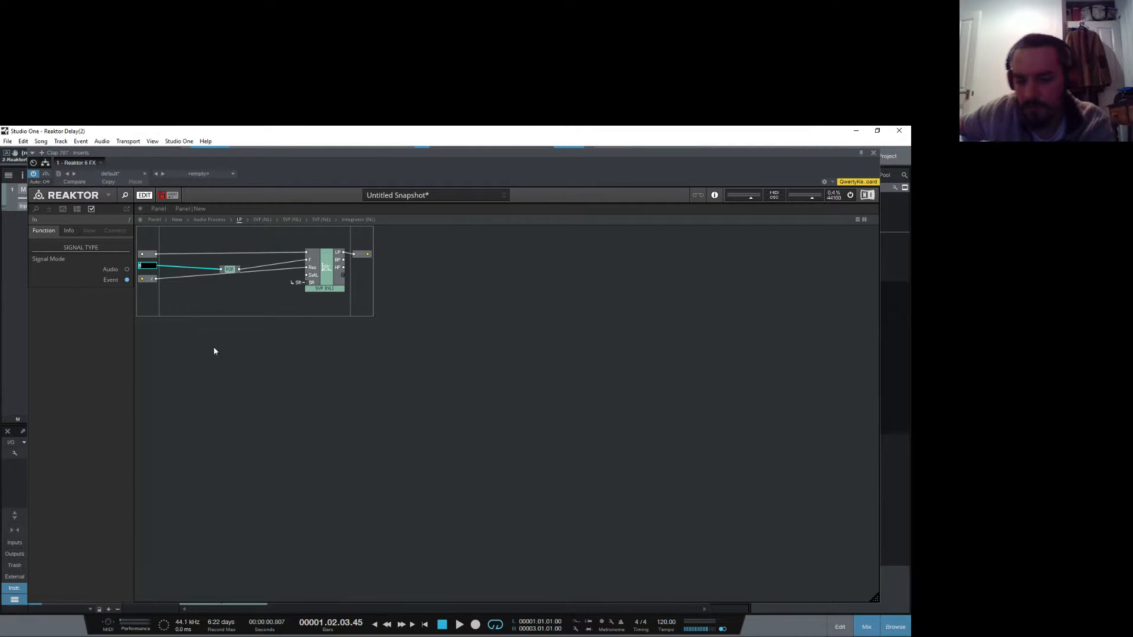
pyautogui.click(336, 416)
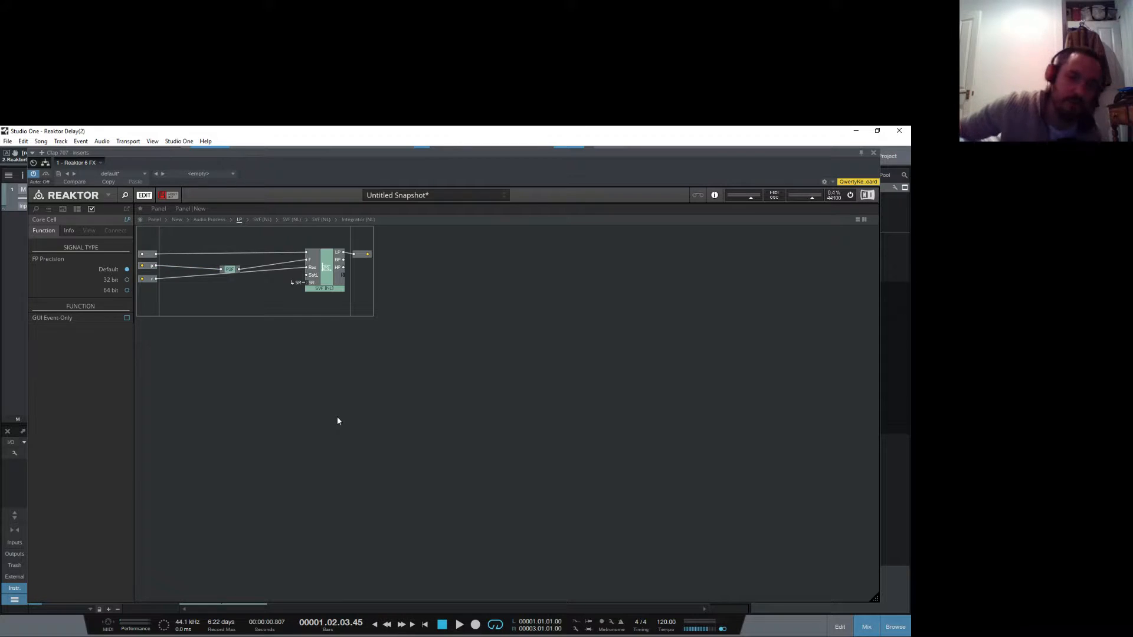
pyautogui.doubleClick(344, 412)
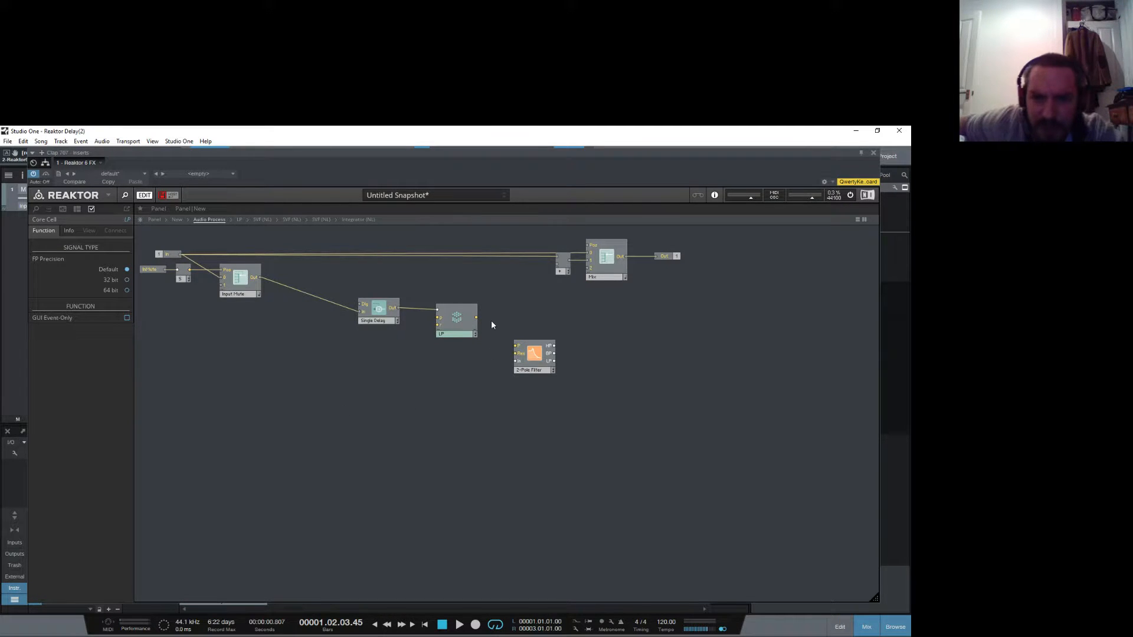
# Step: Connect the LP output to the 2-Pole Filter's In and move the delay, LP cell and filter together below the Input Mute
pyautogui.moveTo(477, 318); pyautogui.dragTo(525, 328)
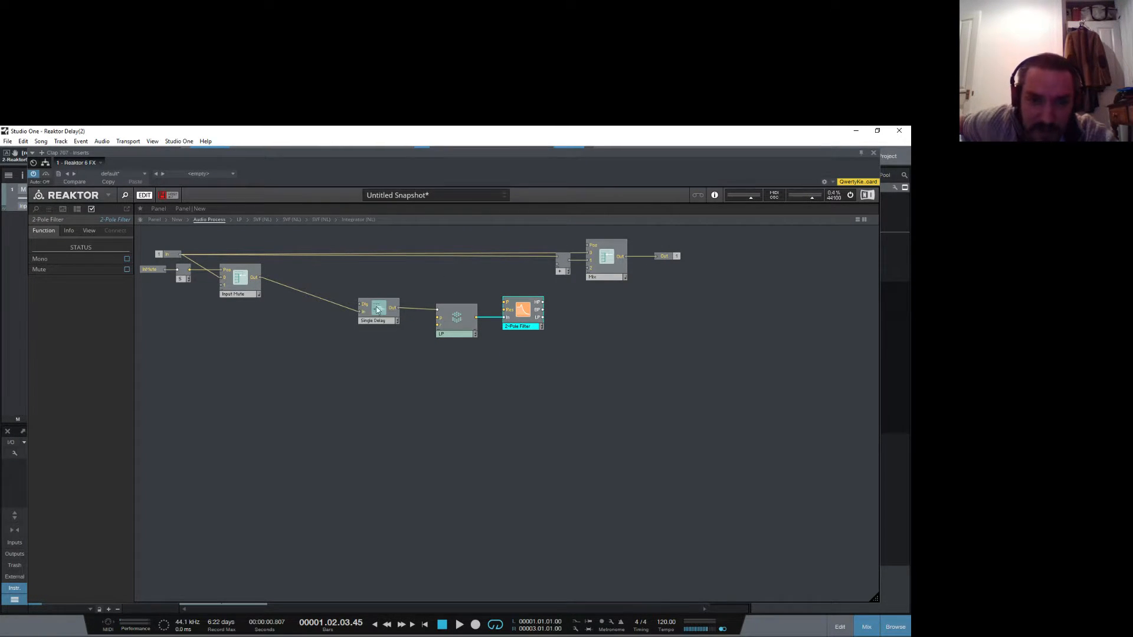
pyautogui.moveTo(374, 322); pyautogui.dragTo(382, 320)
pyautogui.moveTo(377, 278); pyautogui.dragTo(479, 362)
# Step: Connect the 2-Pole Filter's HP output to the Add module before the Mix crossfader and to the crossfader's input 2
pyautogui.click(561, 340)
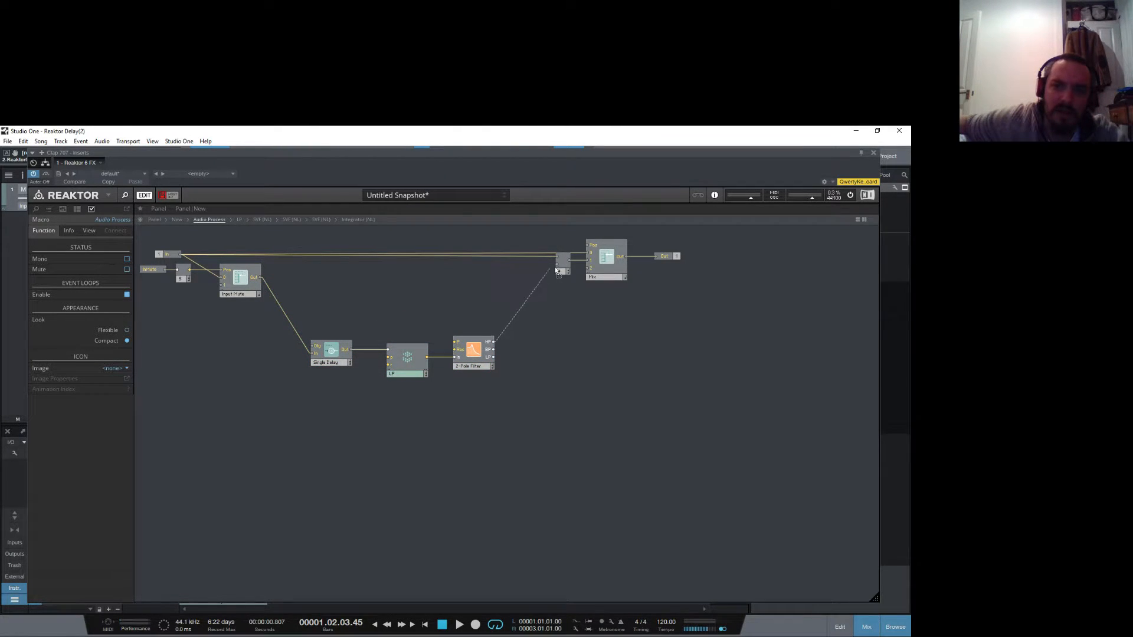
pyautogui.moveTo(557, 271); pyautogui.dragTo(558, 264)
pyautogui.moveTo(495, 342); pyautogui.dragTo(588, 269)
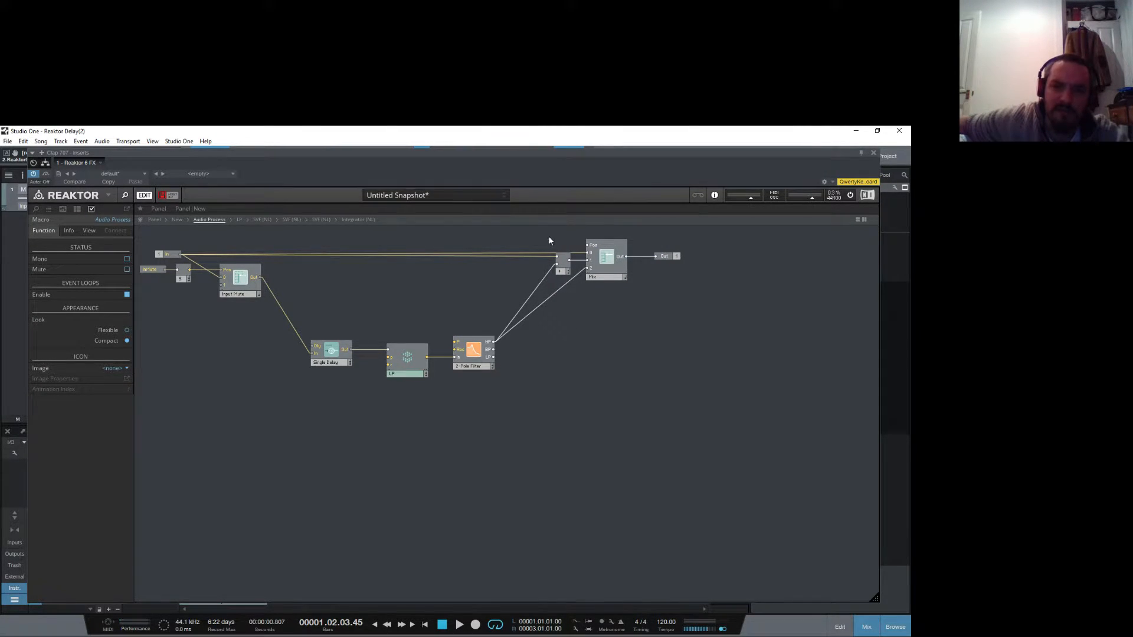
# Step: Add a Receive terminal, connect it to the Mix crossfader's Pos input, and name it Mix
pyautogui.rightClick(548, 237)
pyautogui.moveTo(634, 241)
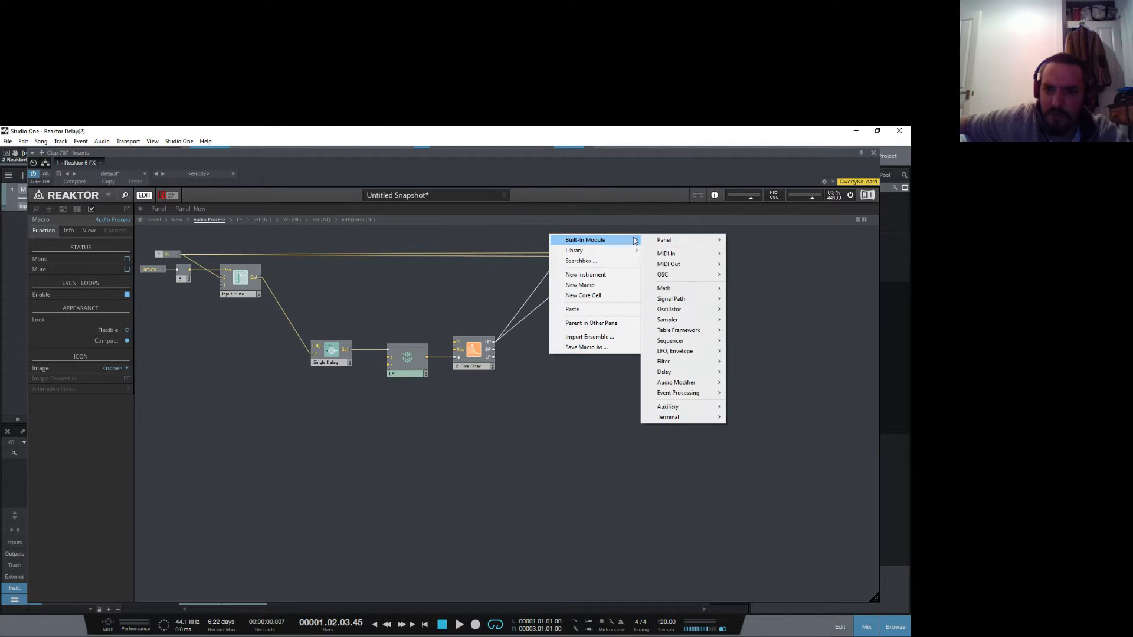
pyautogui.moveTo(679, 417)
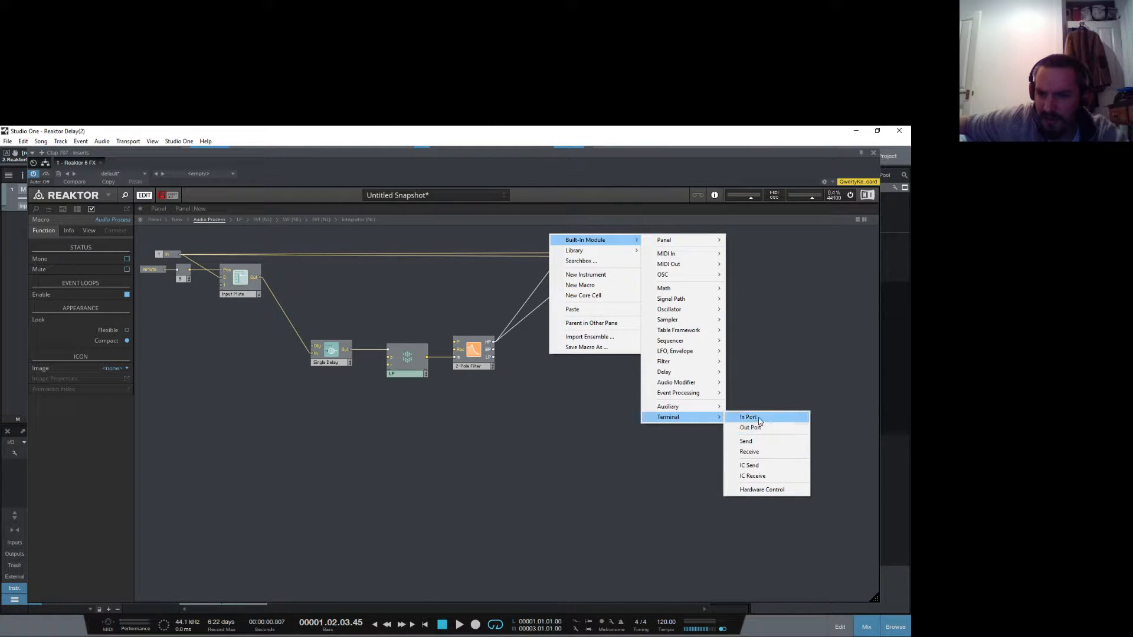
pyautogui.click(750, 451)
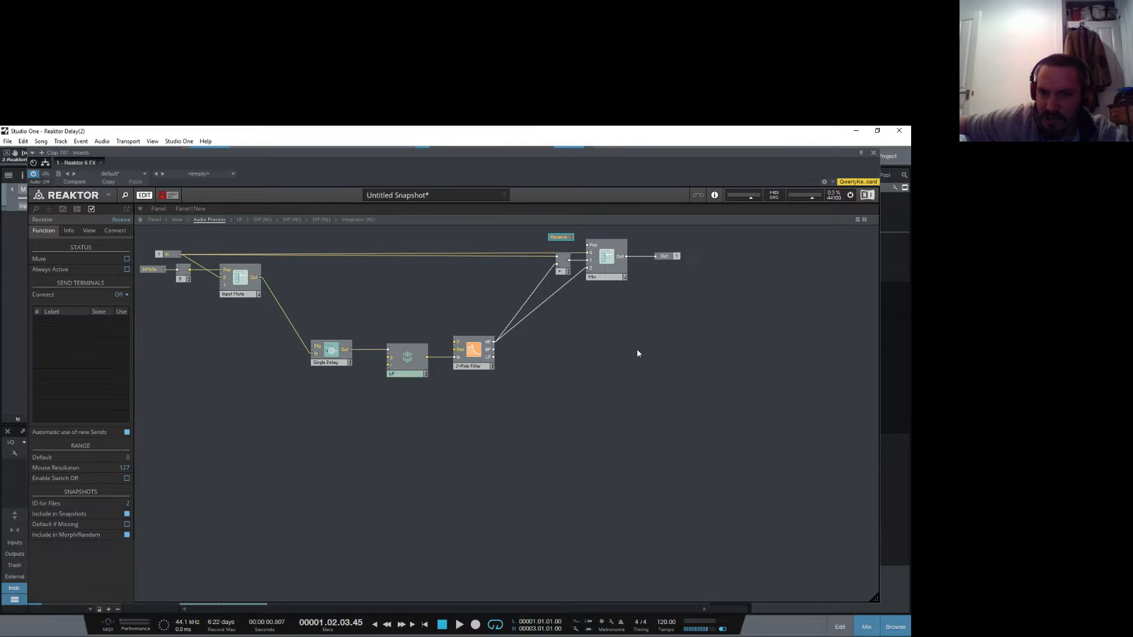
pyautogui.moveTo(573, 237)
pyautogui.mouseDown()
pyautogui.moveTo(590, 258)
pyautogui.moveTo(591, 248)
pyautogui.mouseUp()
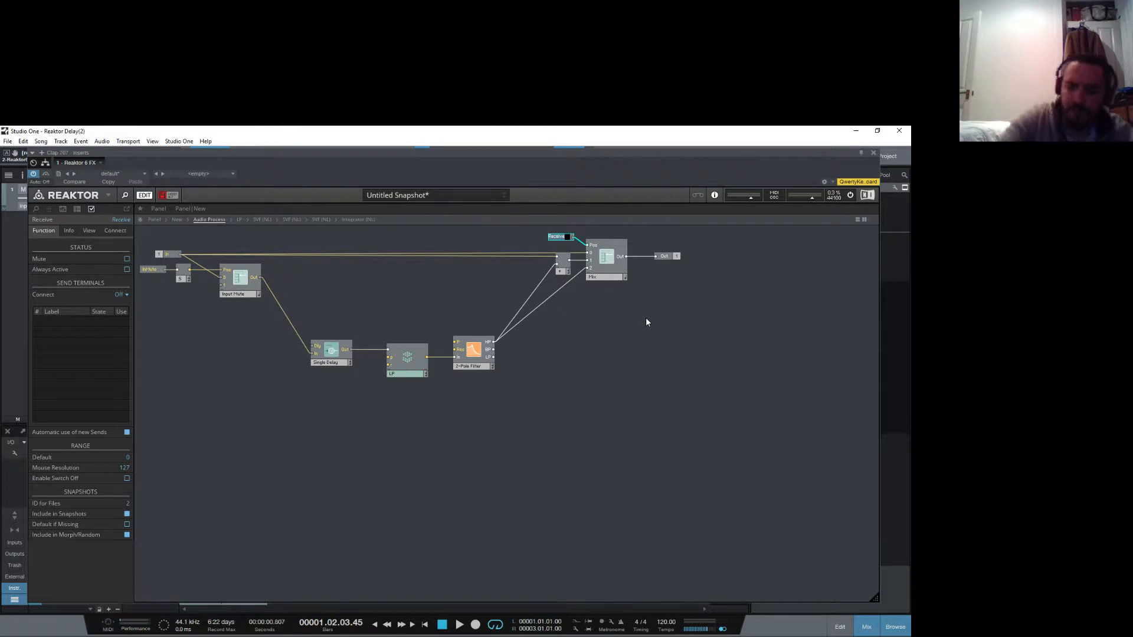
pyautogui.write('Mix')
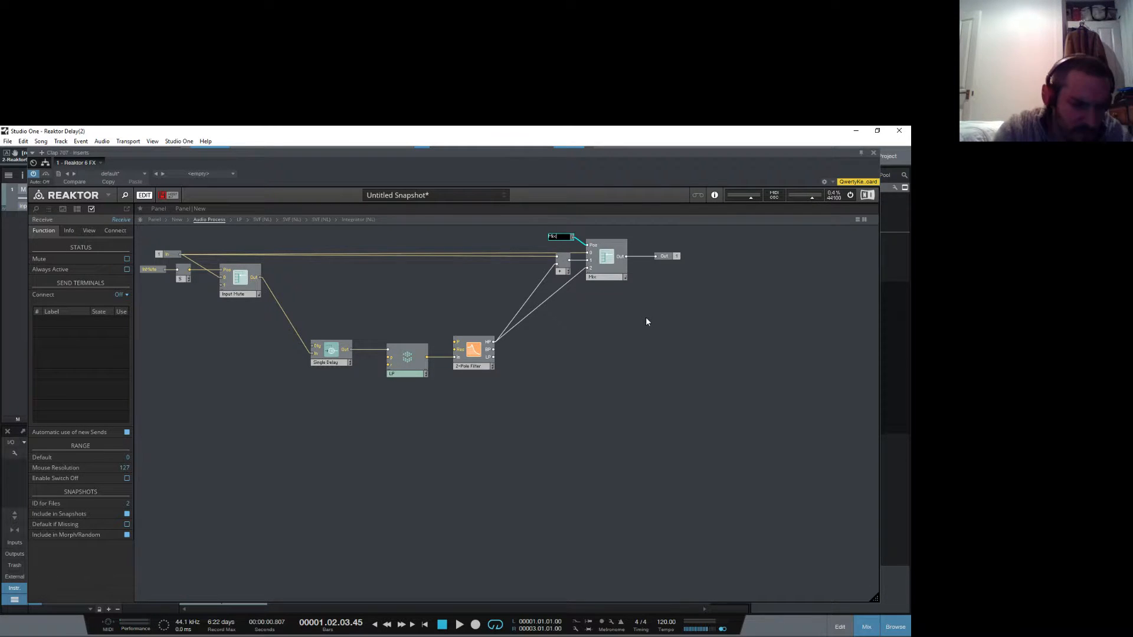
pyautogui.press('Return')
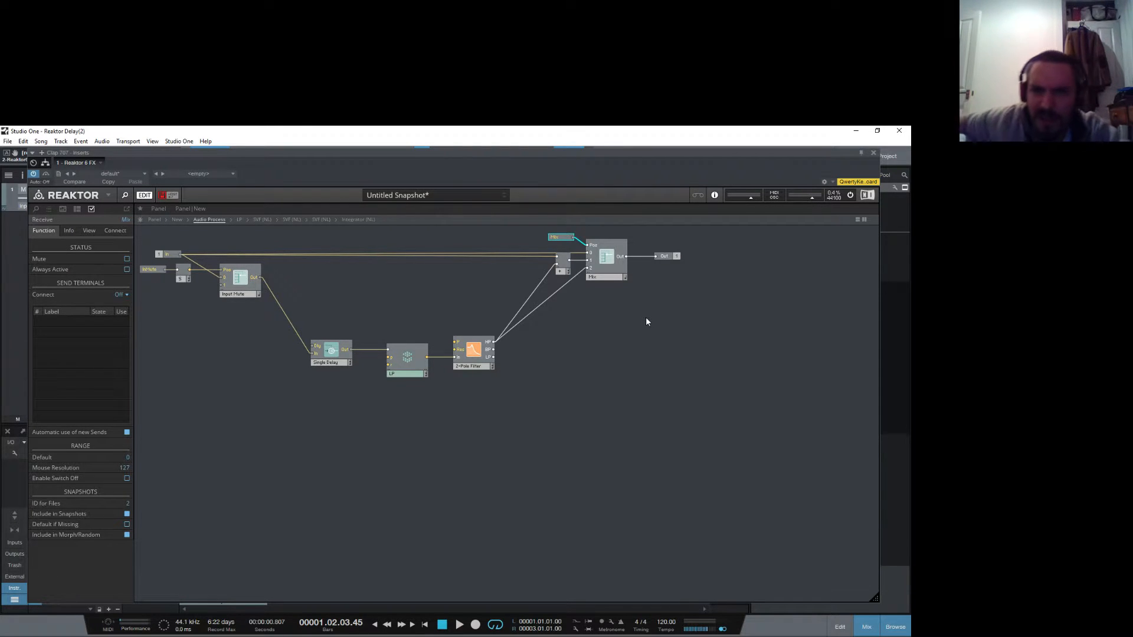
pyautogui.click(640, 317)
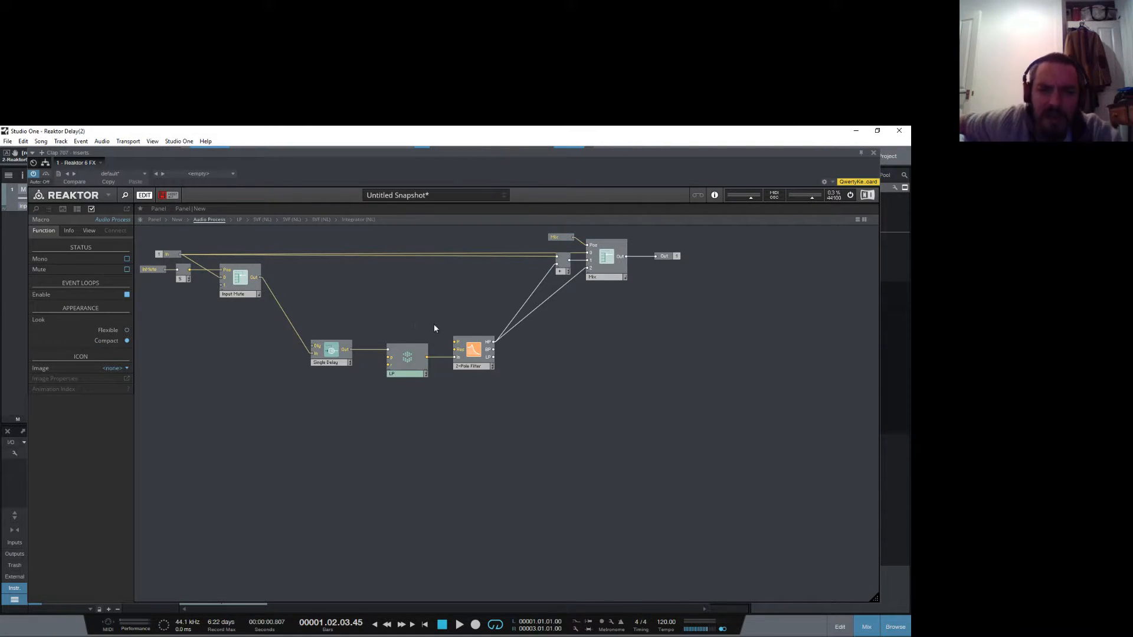
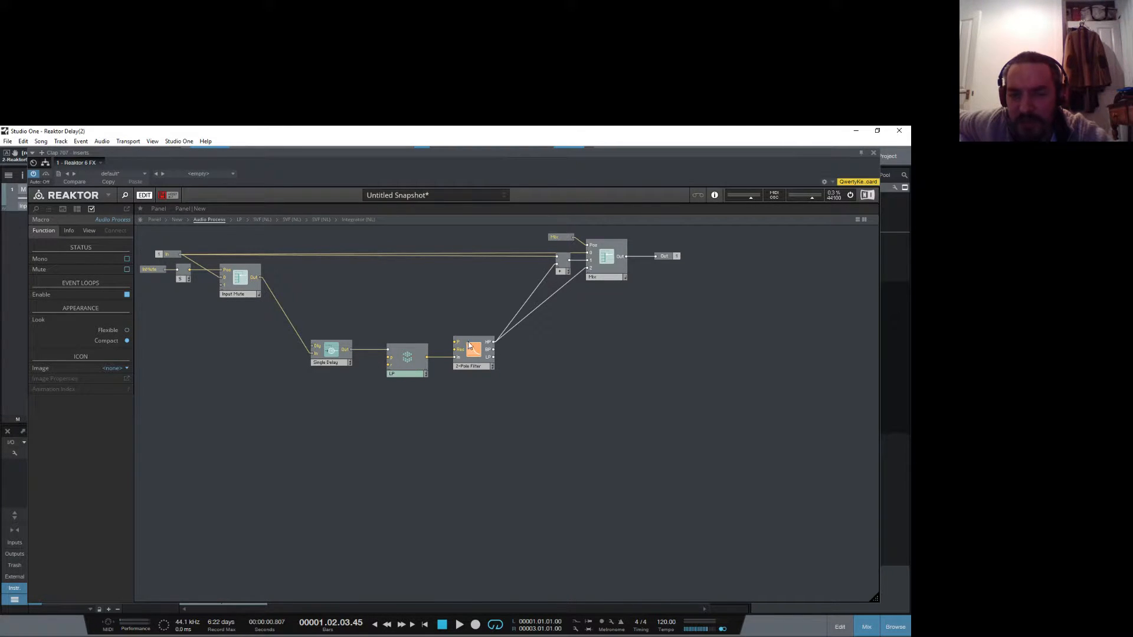
pyautogui.rightClick(454, 302)
pyautogui.moveTo(460, 309)
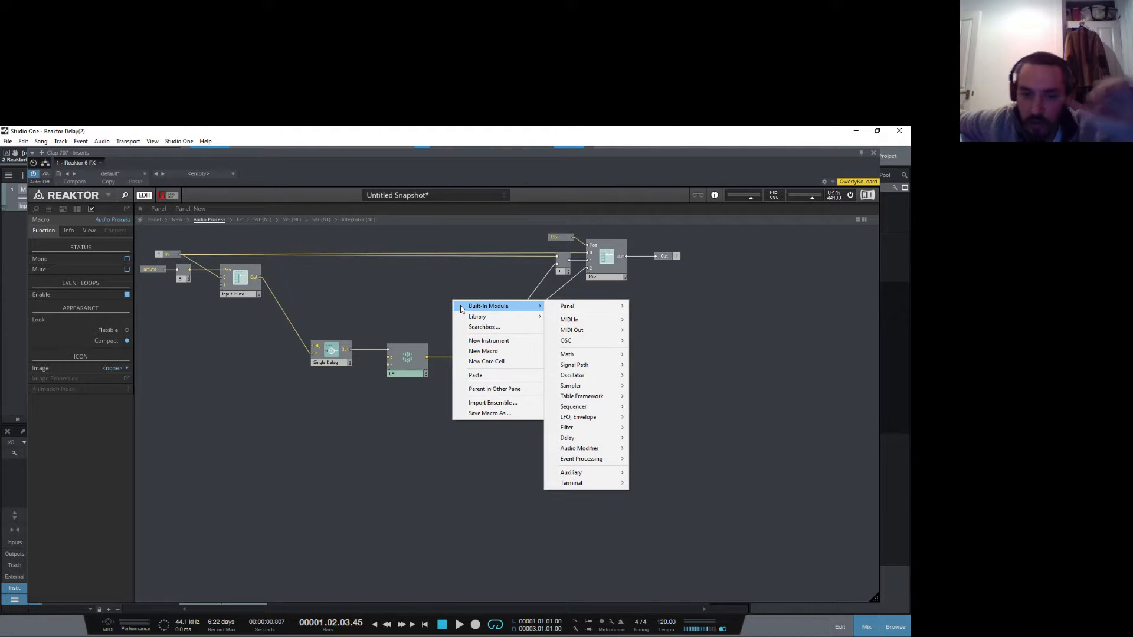
pyautogui.click(425, 450)
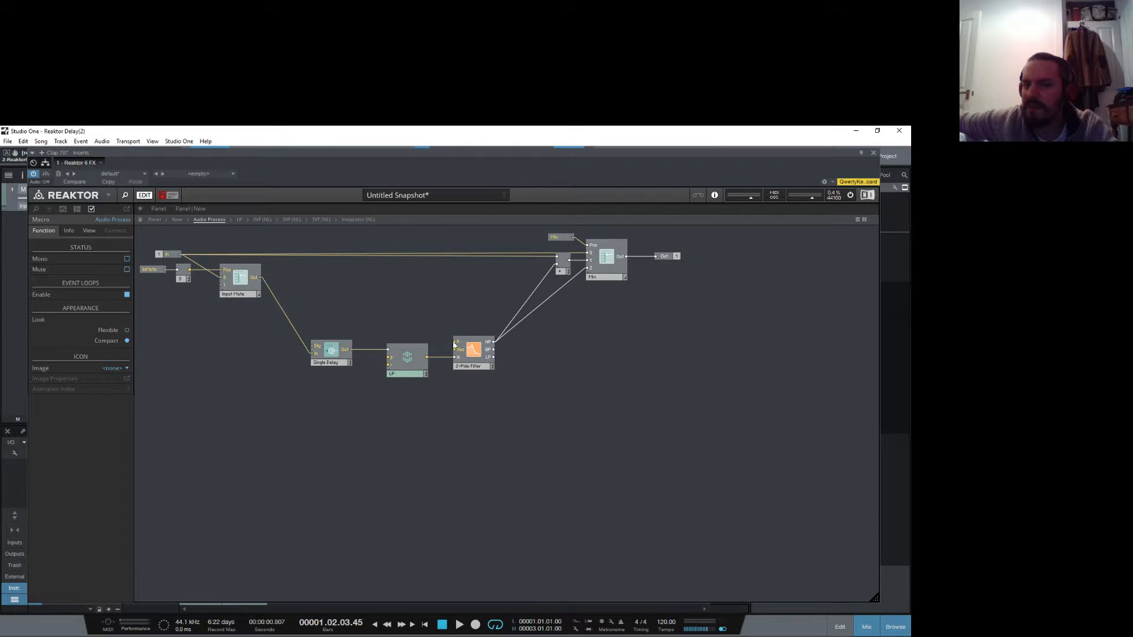
# Step: Add a Receive terminal above the 2-Pole Filter, connect it to the filter's P input, and name it HPCut
pyautogui.rightClick(429, 298)
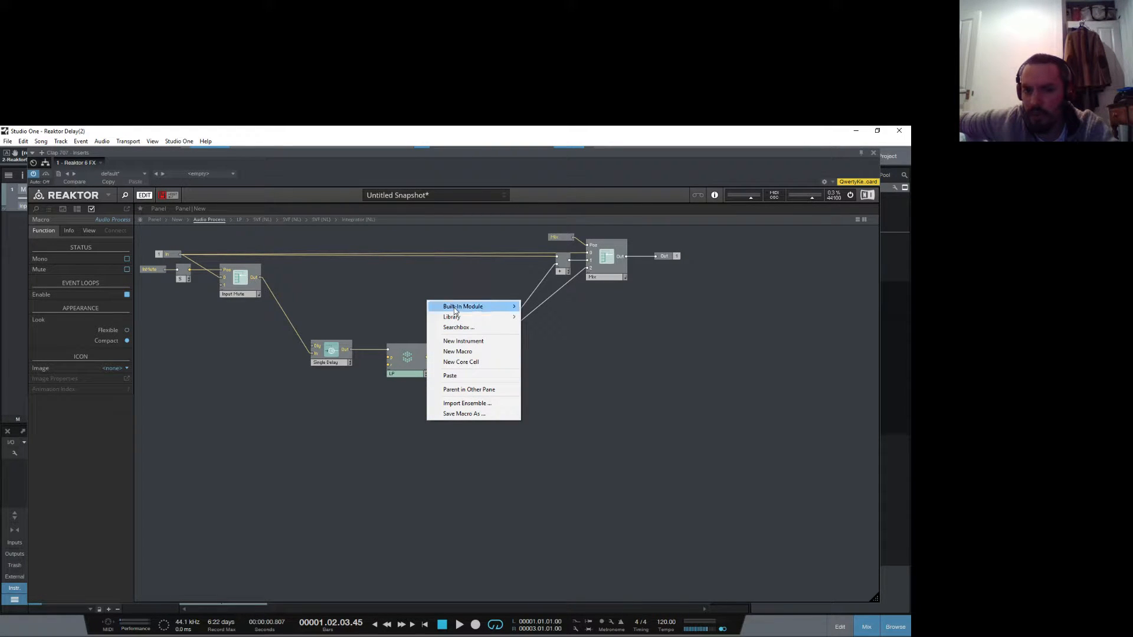
pyautogui.moveTo(455, 311)
pyautogui.moveTo(549, 486)
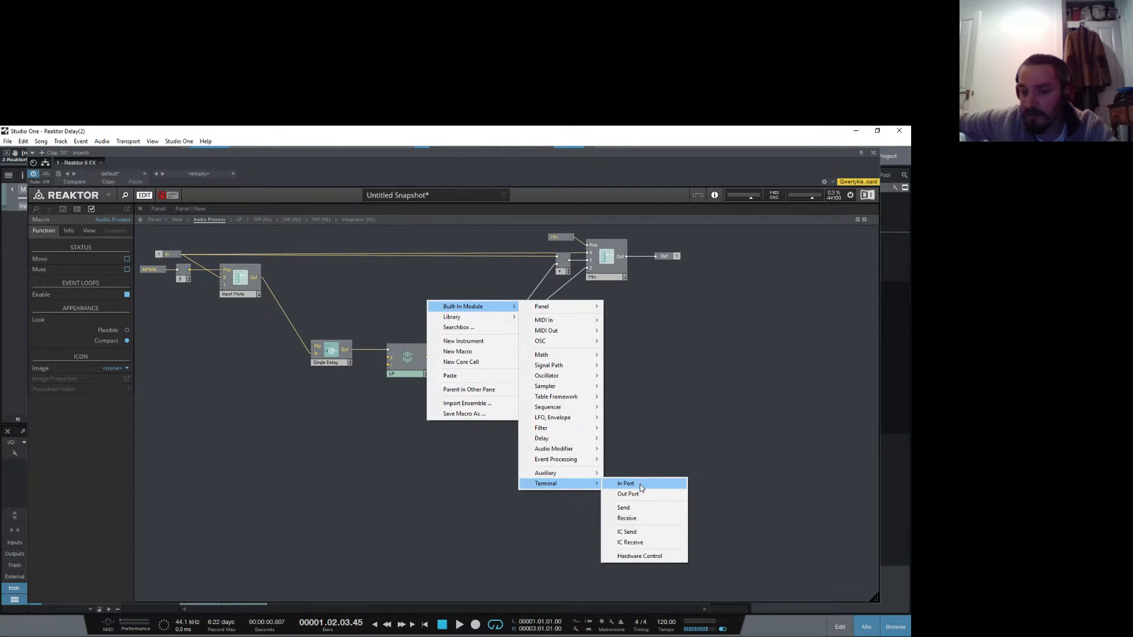
pyautogui.click(636, 519)
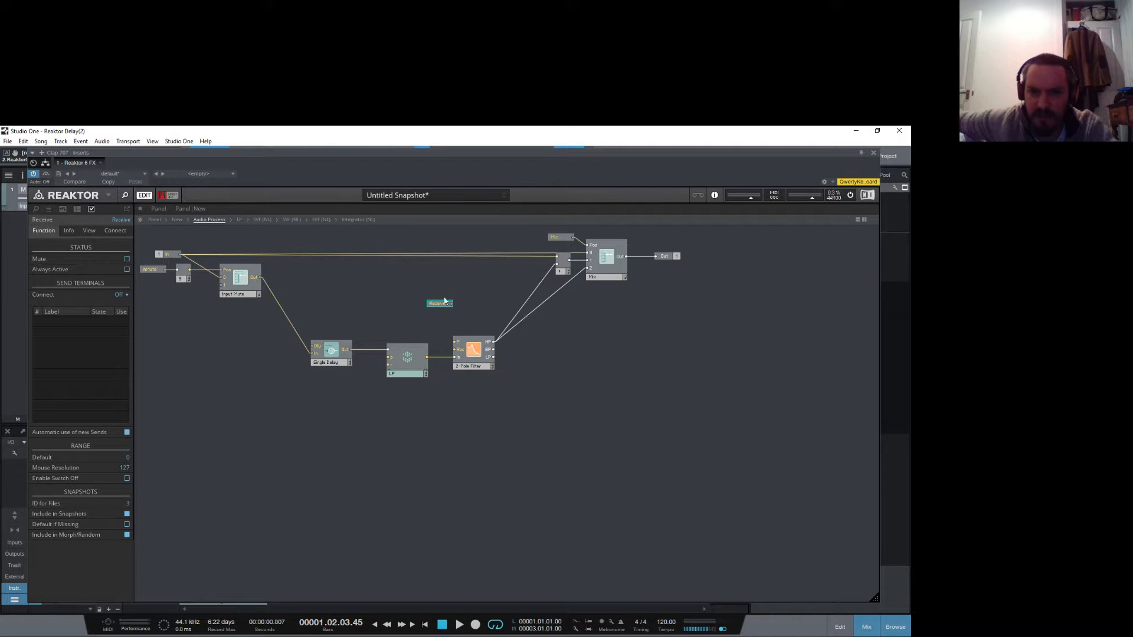
pyautogui.moveTo(452, 304); pyautogui.dragTo(455, 348)
pyautogui.moveTo(440, 305); pyautogui.dragTo(435, 305)
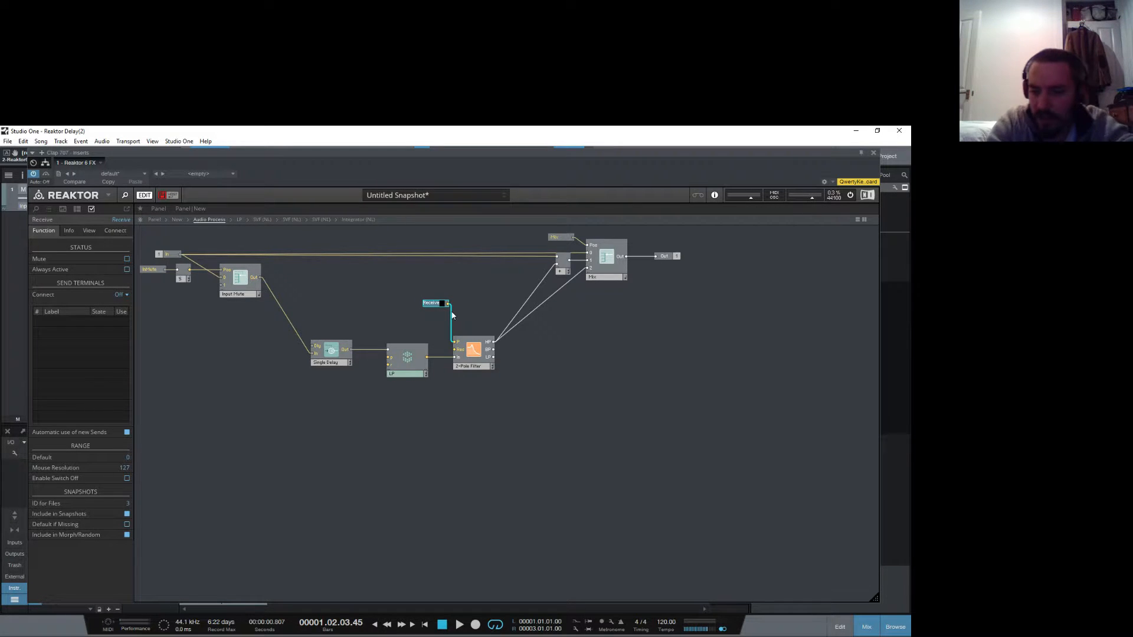
pyautogui.write('HPC')
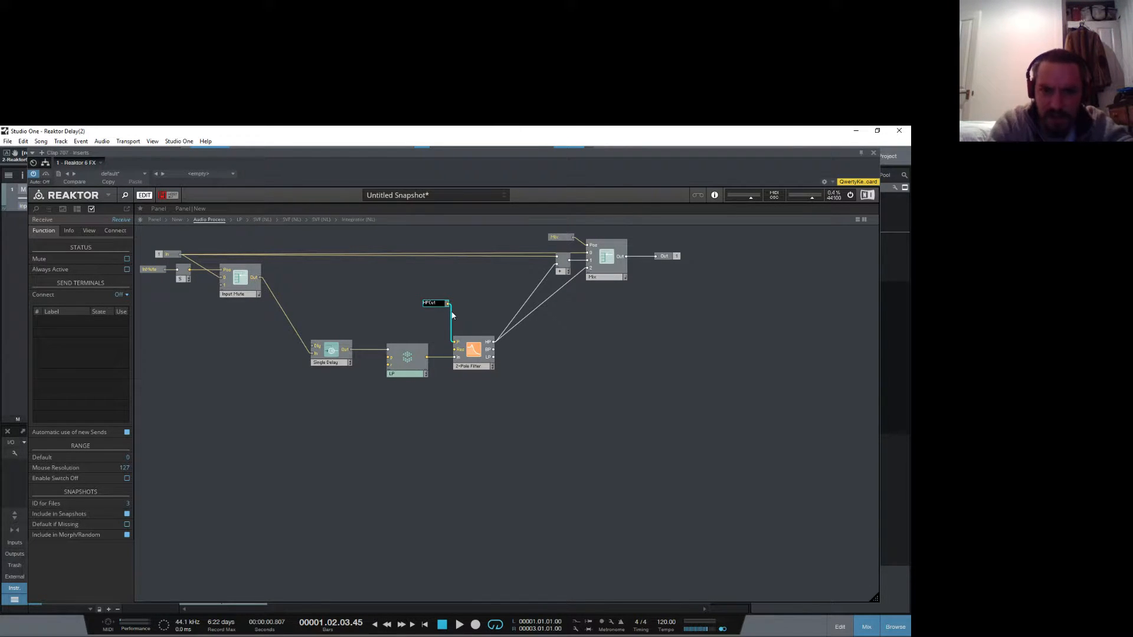
pyautogui.write('ut')
pyautogui.press('Return')
# Step: Add a Receive terminal above the LP cell, connect it to the cell's second input, name it LPCut, and move HPCut closer to the 2-Pole Filter
pyautogui.rightClick(384, 280)
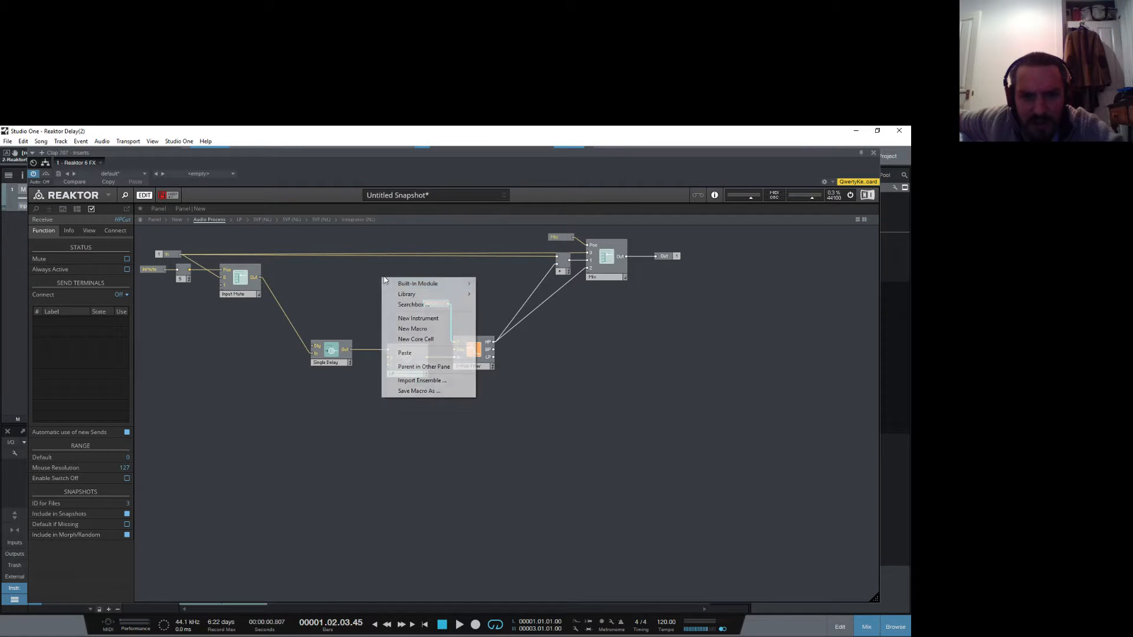
pyautogui.moveTo(419, 284)
pyautogui.moveTo(514, 460)
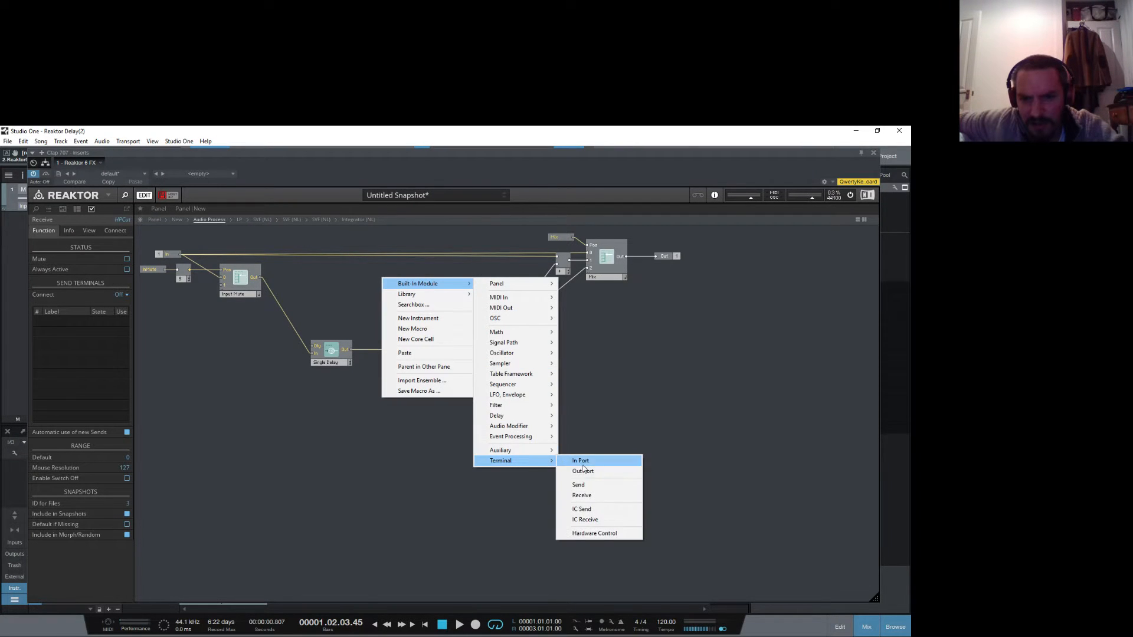
pyautogui.click(581, 496)
pyautogui.moveTo(406, 284); pyautogui.dragTo(374, 328)
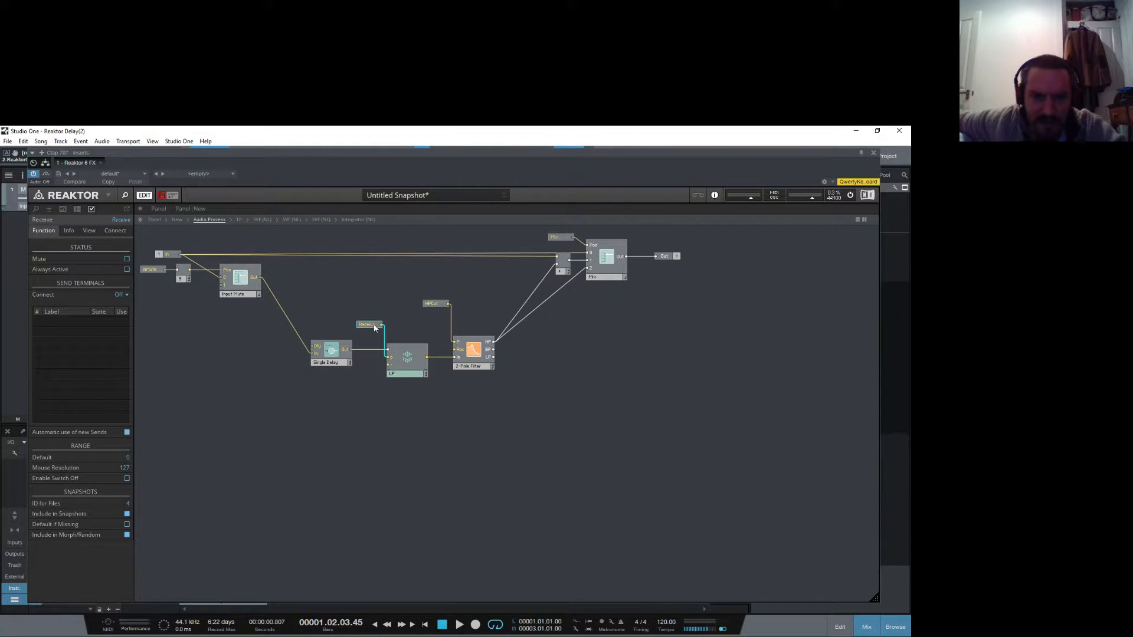
pyautogui.doubleClick(374, 329)
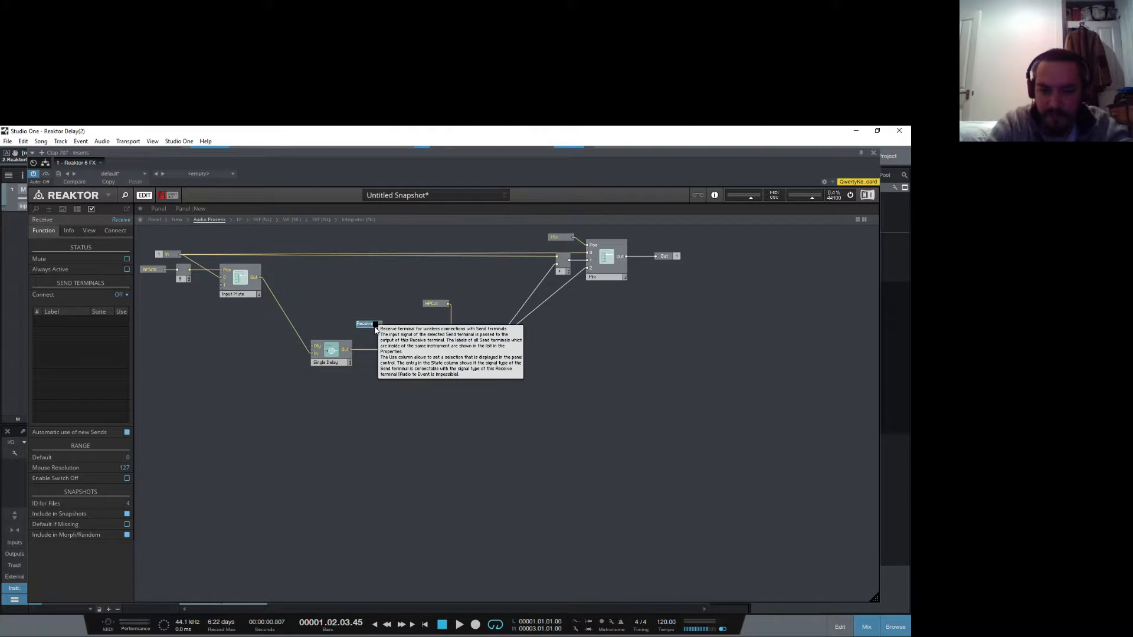
pyautogui.write('LPCut')
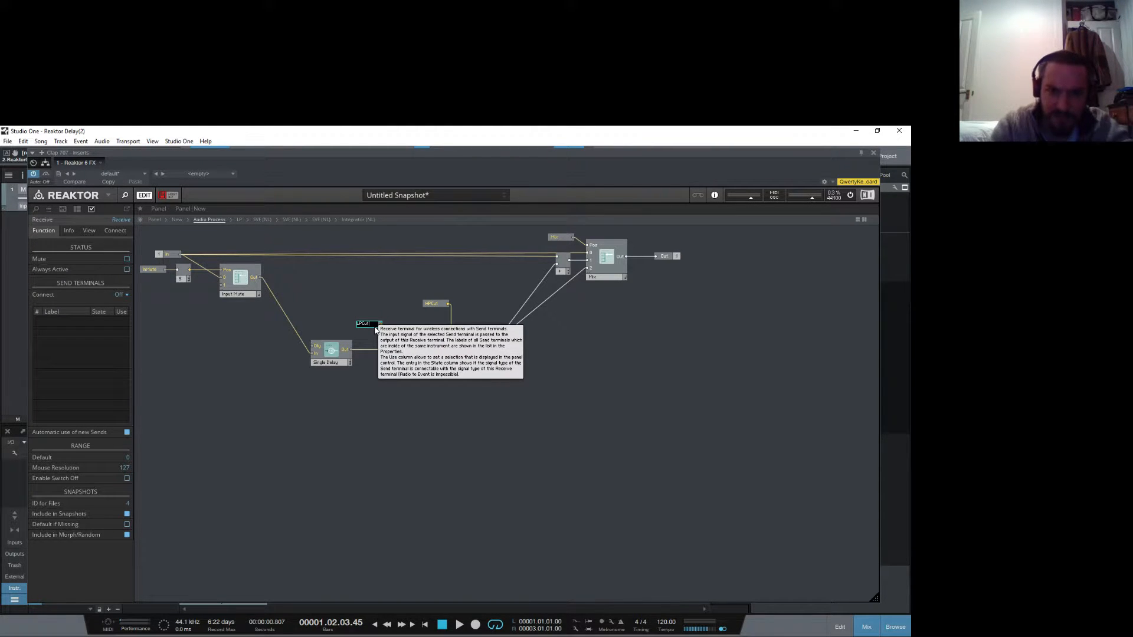
pyautogui.press('Return')
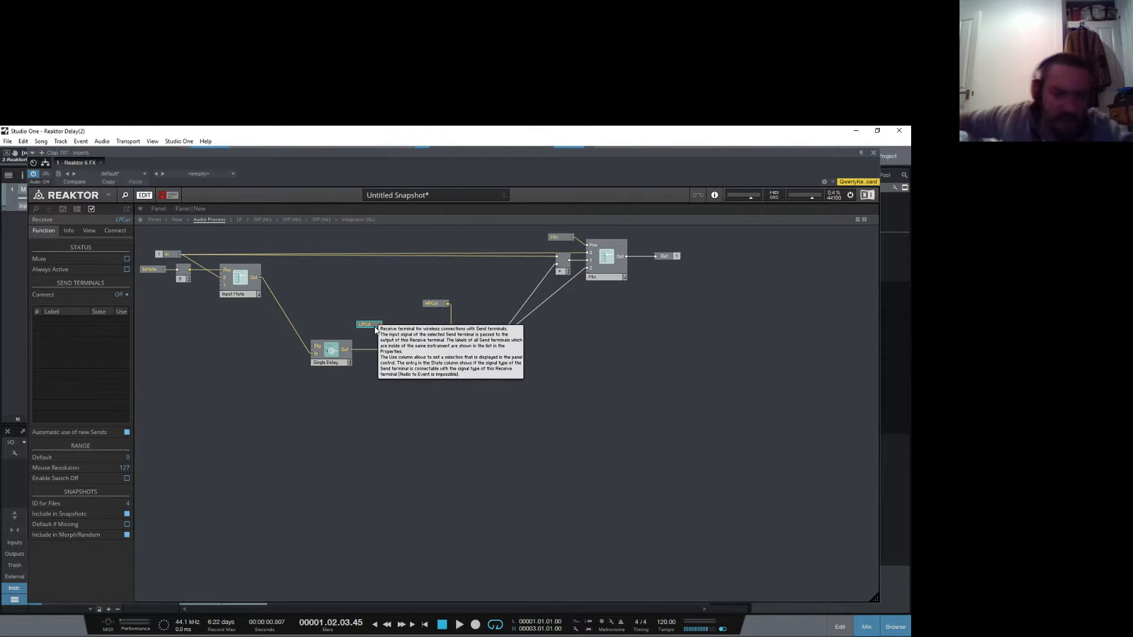
pyautogui.click(381, 275)
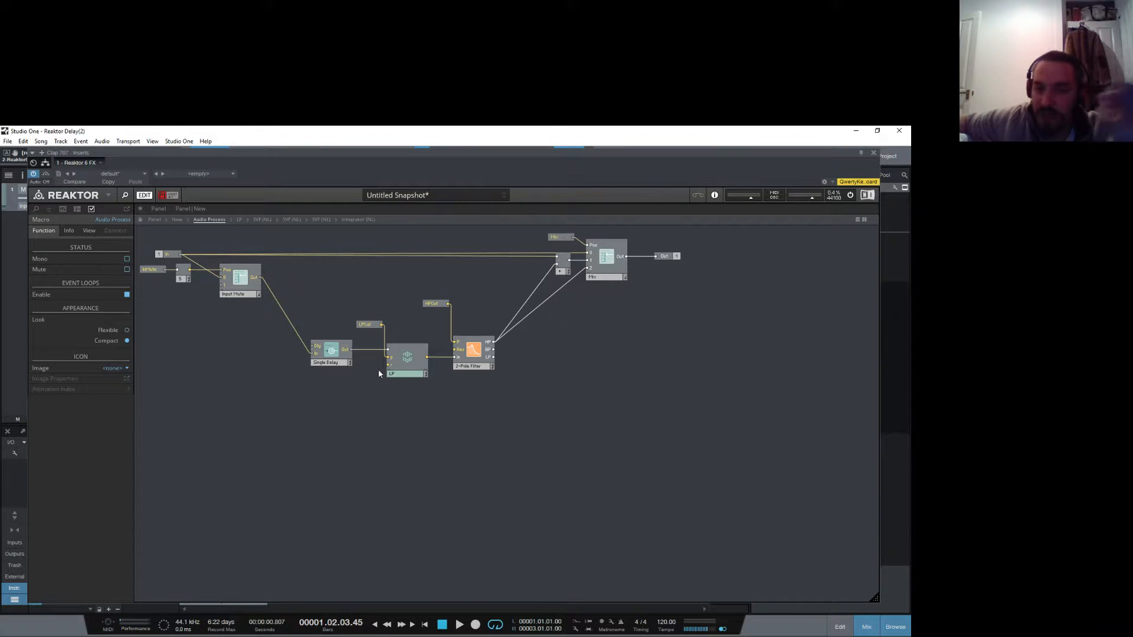
pyautogui.moveTo(439, 306); pyautogui.dragTo(440, 325)
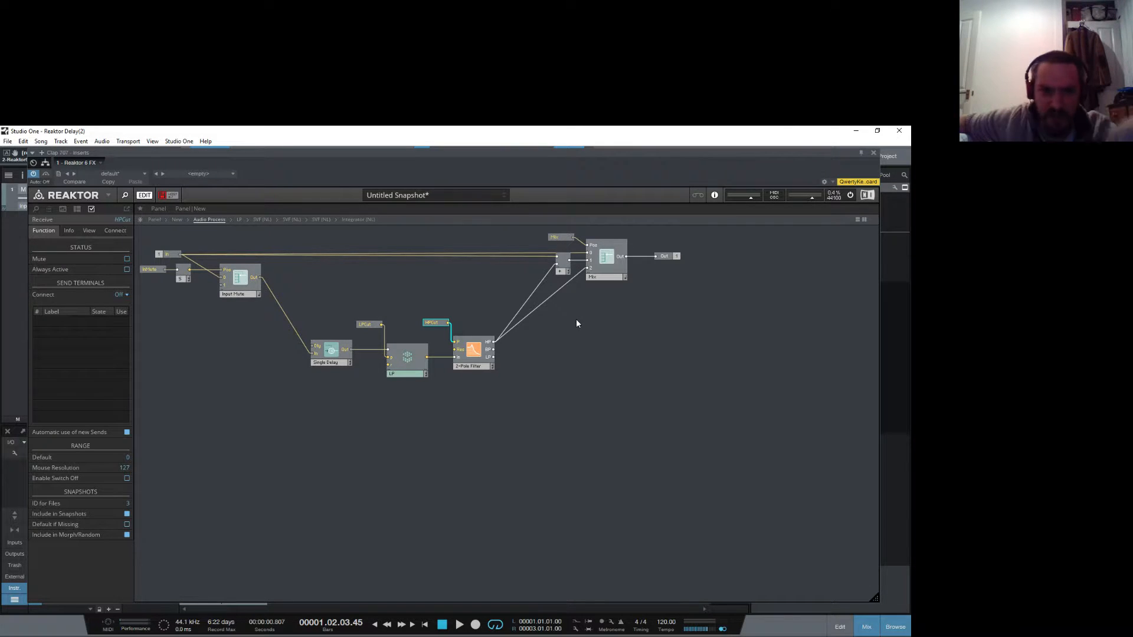
# Step: Add a Receive terminal beside the Single Delay, connect it to the delay's Dly input, and name it Dtime
pyautogui.rightClick(294, 269)
pyautogui.moveTo(320, 275)
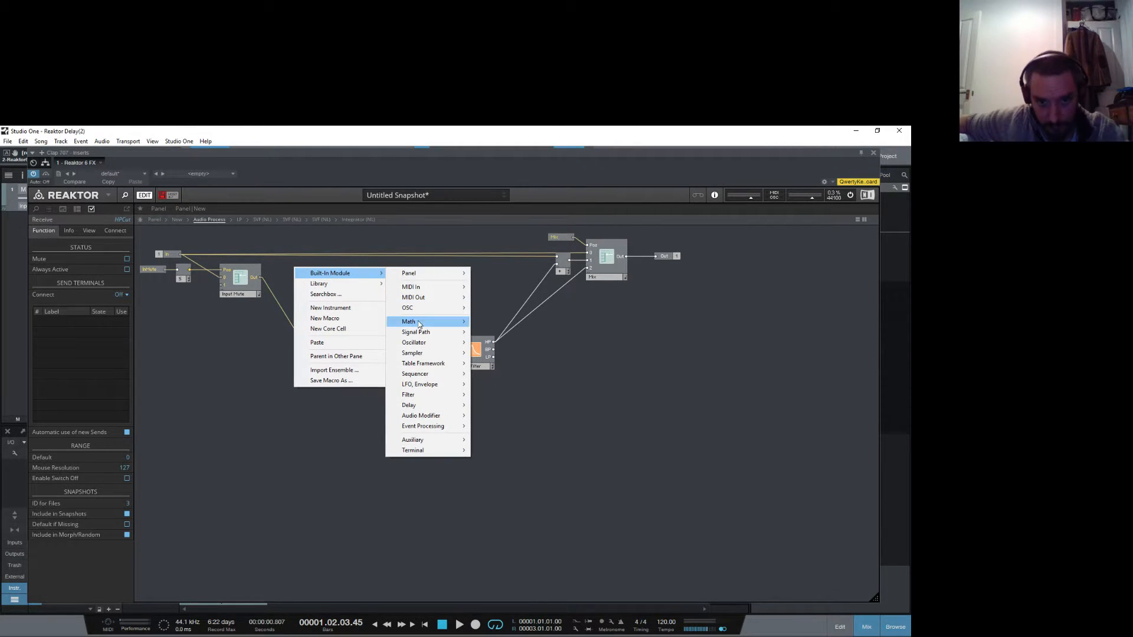
pyautogui.moveTo(418, 324)
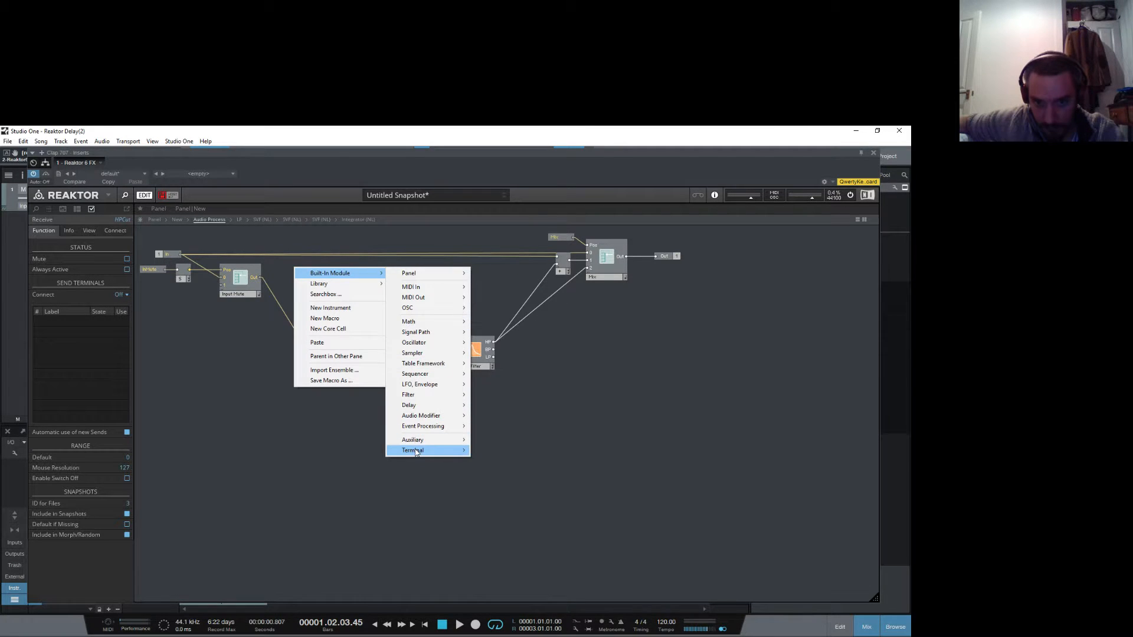
pyautogui.moveTo(421, 453)
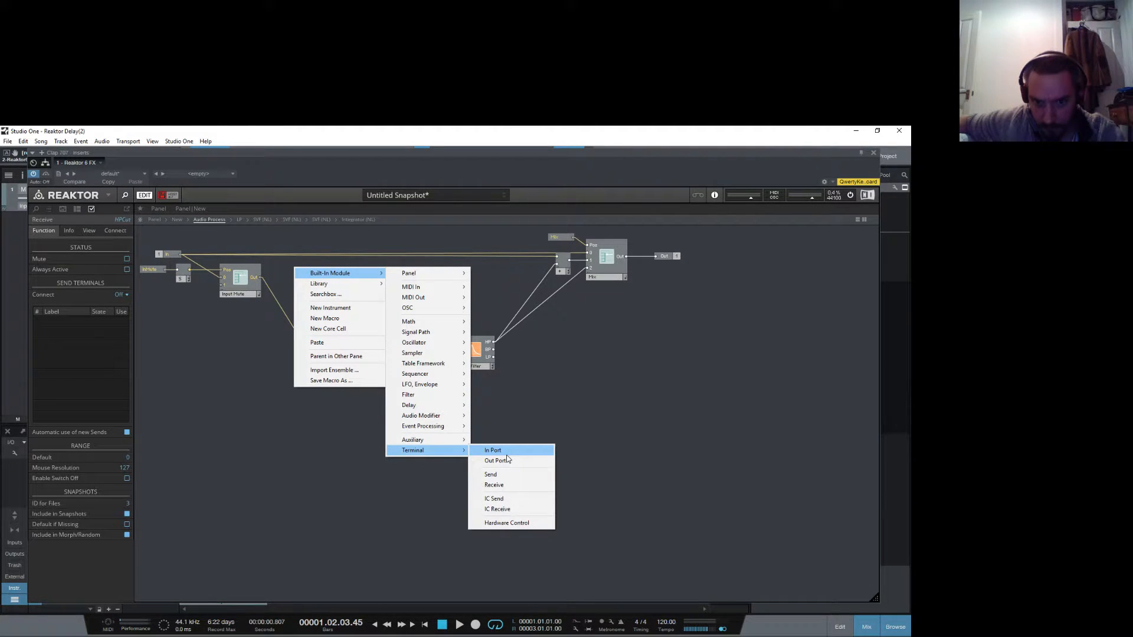
pyautogui.click(497, 485)
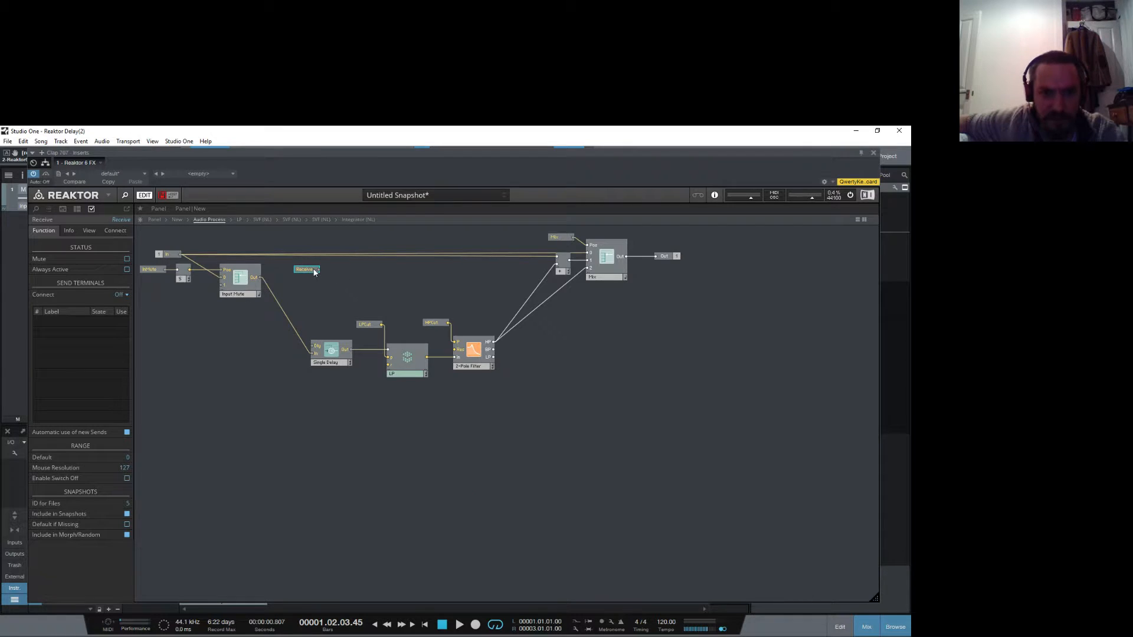
pyautogui.moveTo(314, 272); pyautogui.dragTo(315, 350)
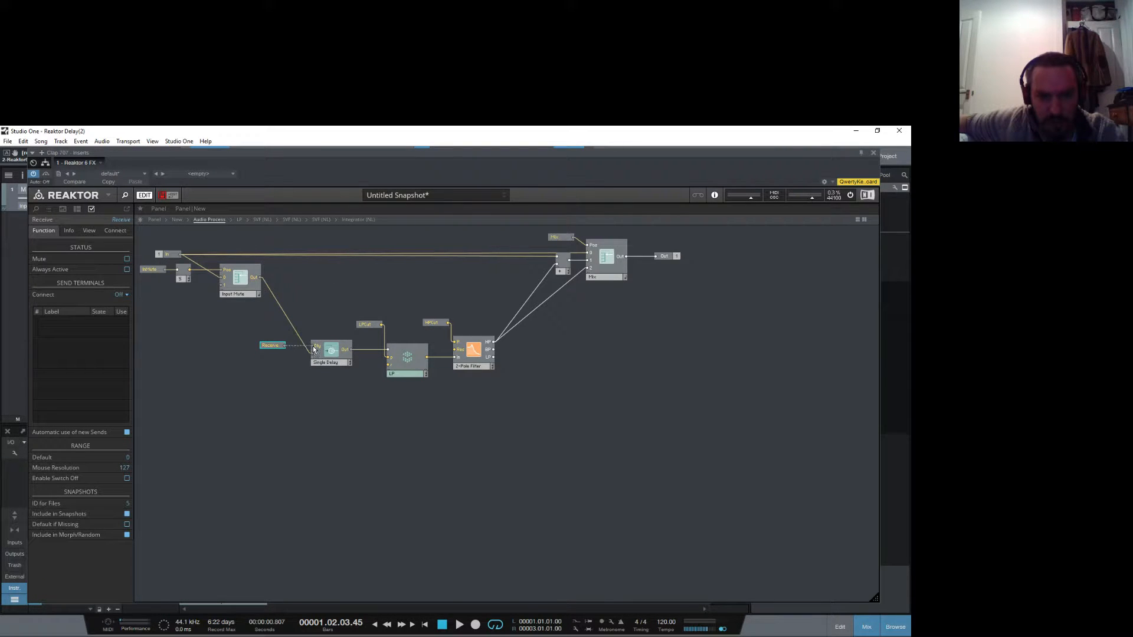
pyautogui.click(275, 349)
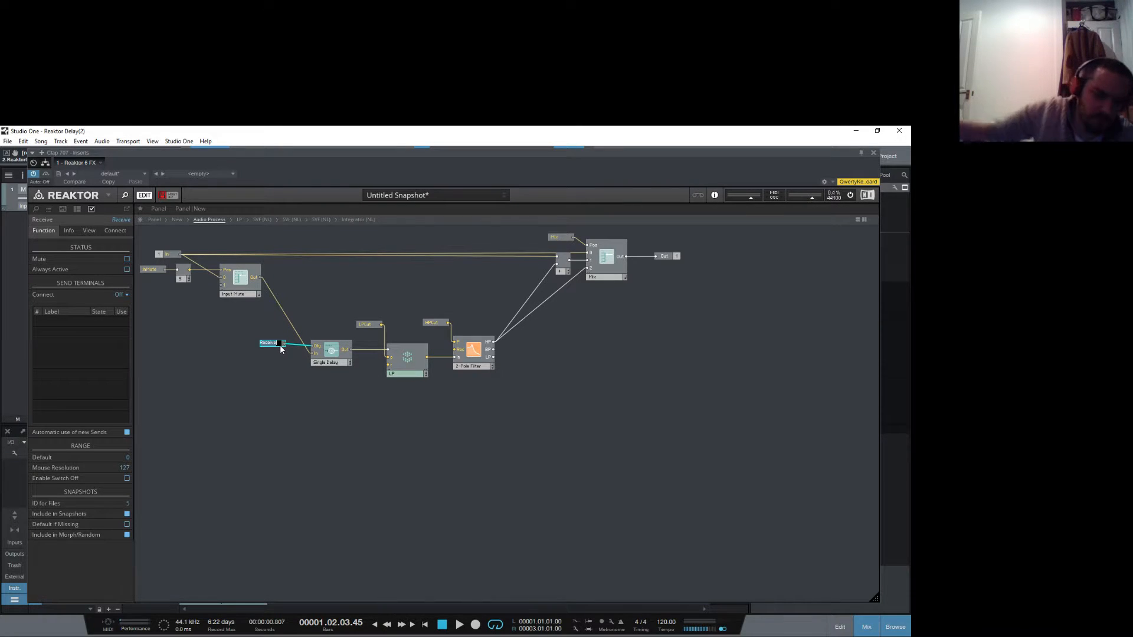
pyautogui.write('Dtime')
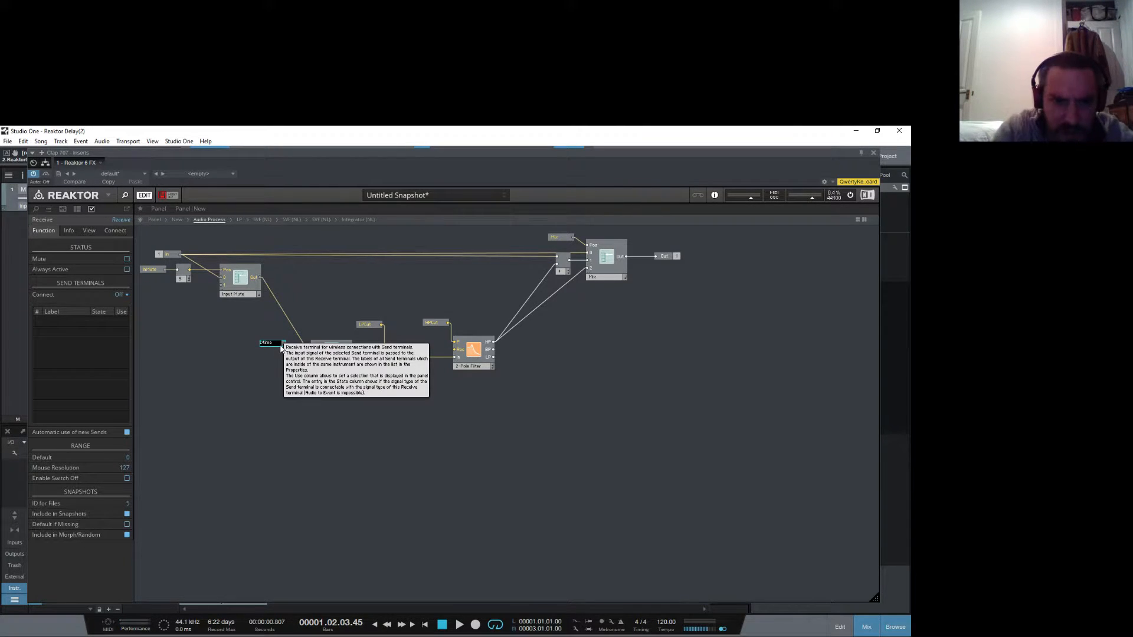
pyautogui.press('Return')
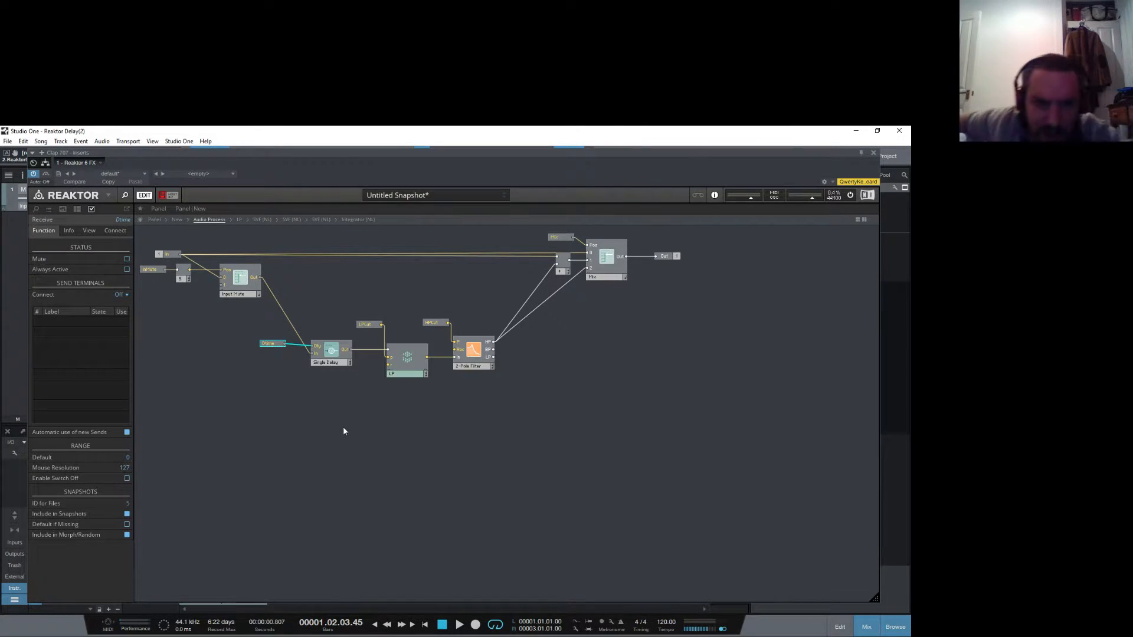
pyautogui.click(256, 368)
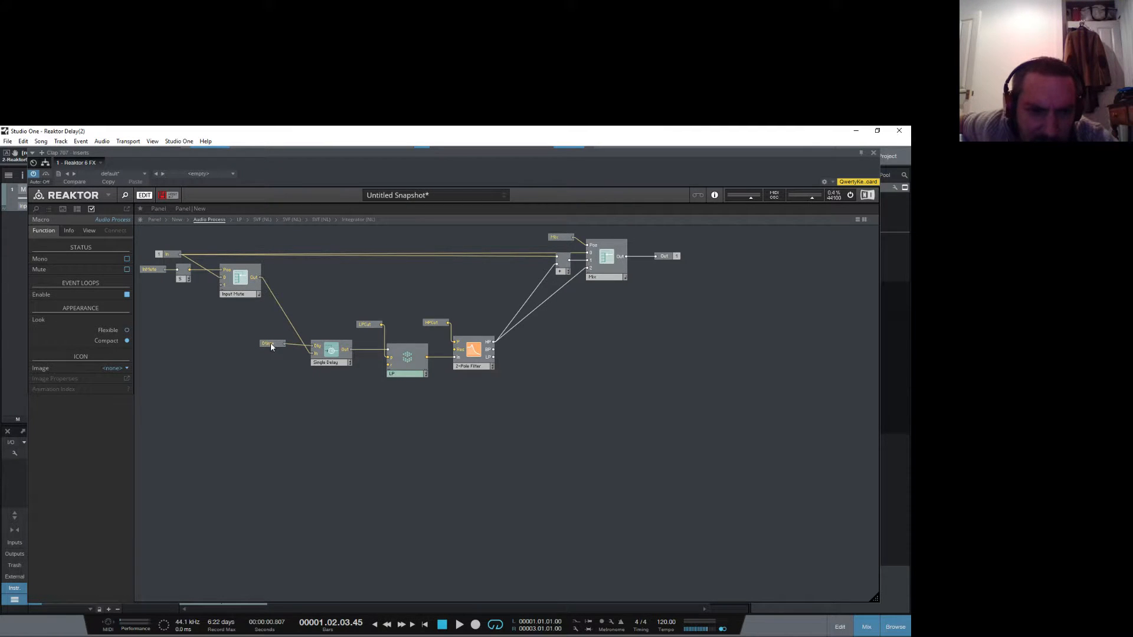
pyautogui.moveTo(272, 348); pyautogui.dragTo(281, 350)
pyautogui.click(357, 423)
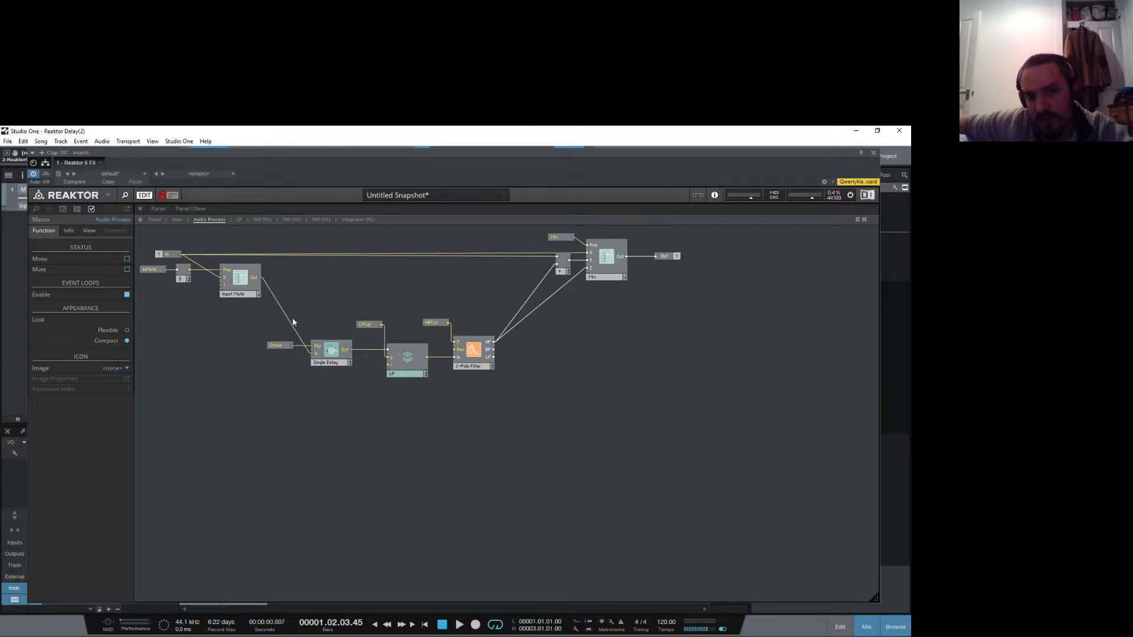
# Step: Insert an Add module between the Input Mute's output and the Single Delay's In port, placing it below the Input Mute
pyautogui.rightClick(295, 418)
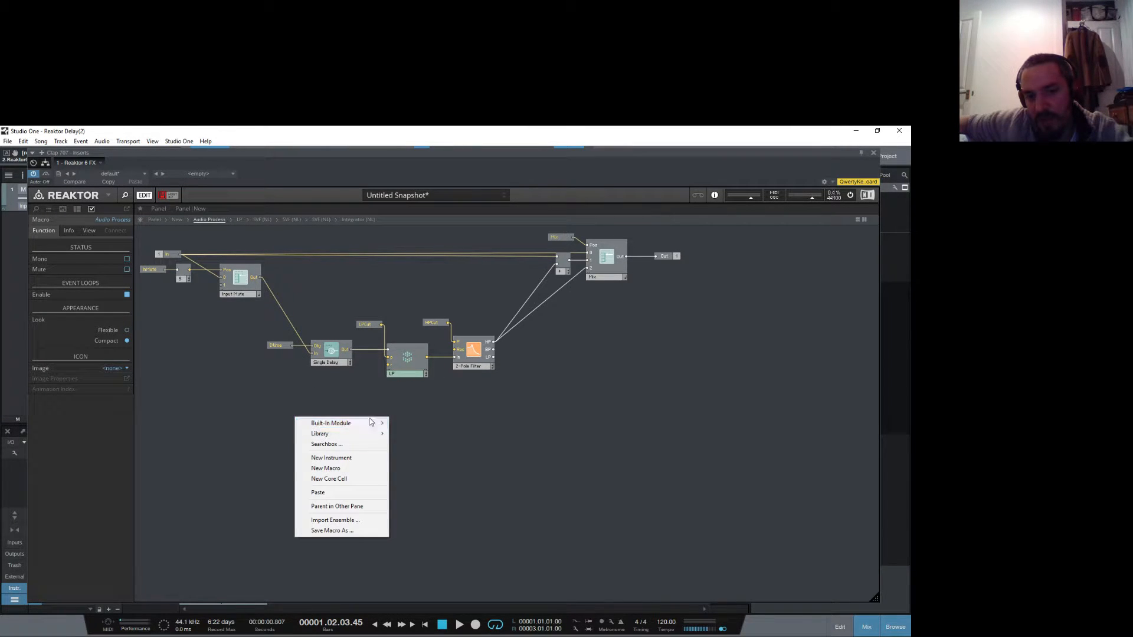
pyautogui.moveTo(371, 425)
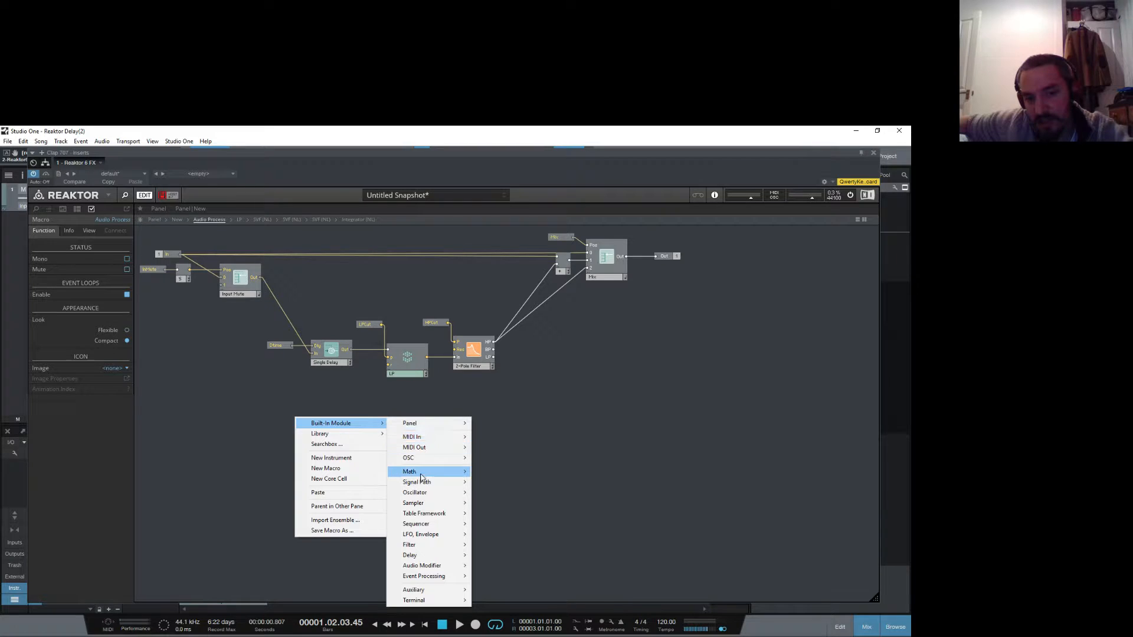
pyautogui.moveTo(422, 477)
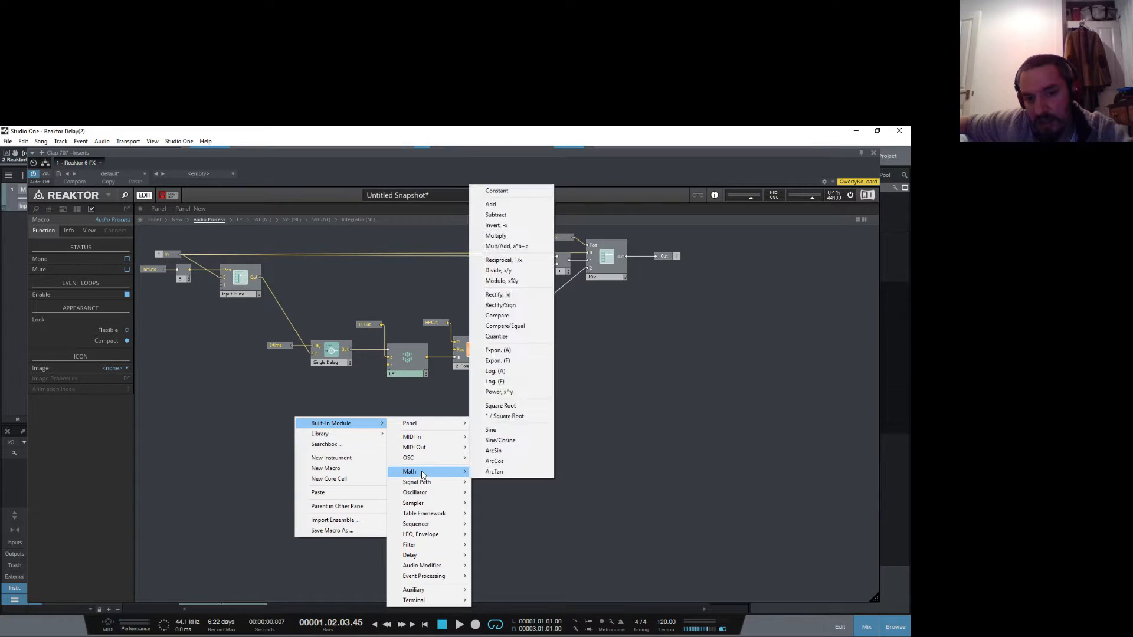
pyautogui.click(490, 204)
pyautogui.moveTo(300, 434); pyautogui.dragTo(265, 369)
pyautogui.moveTo(253, 317); pyautogui.dragTo(253, 364)
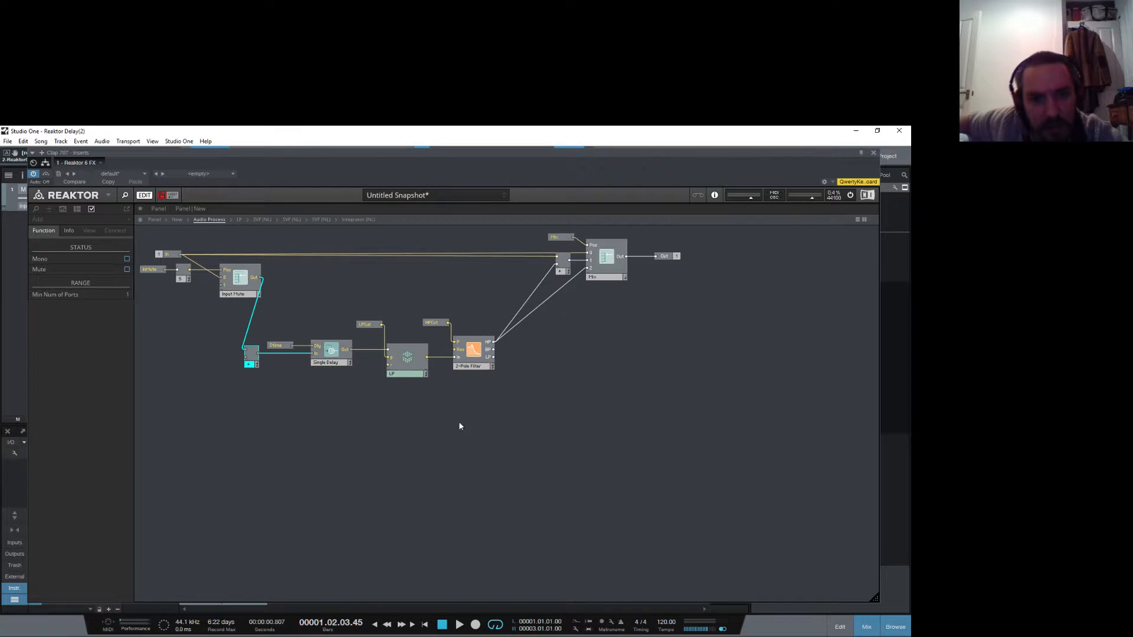
# Step: Add a Diffuser Delay module and place it unconnected to the lower right of the 2-Pole Filter
pyautogui.rightClick(272, 457)
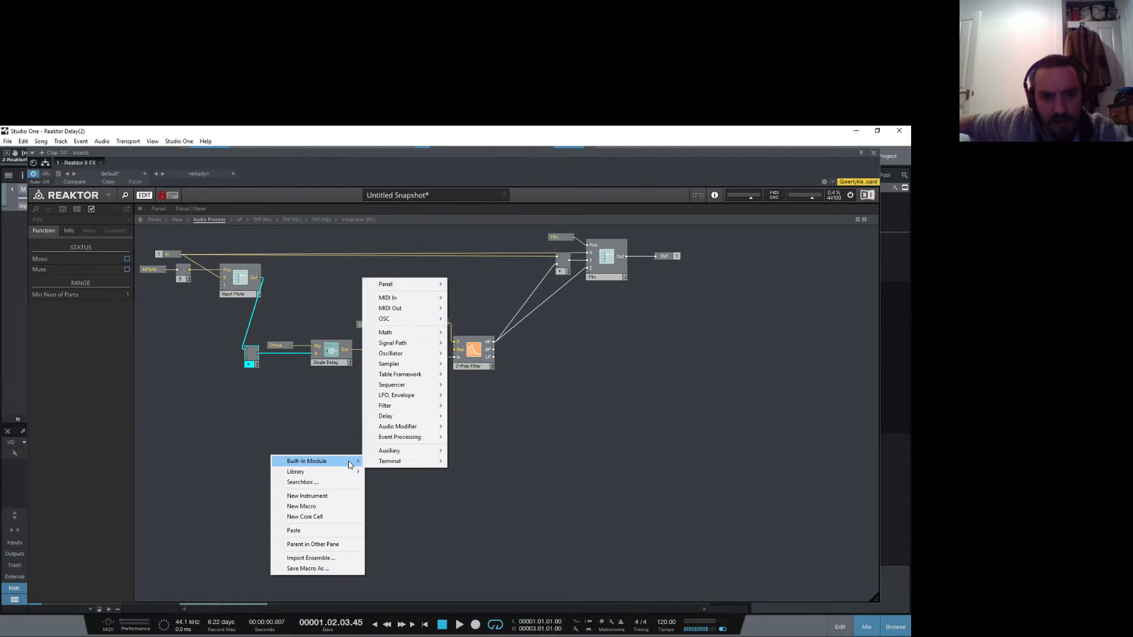
pyautogui.click(564, 467)
pyautogui.rightClick(430, 394)
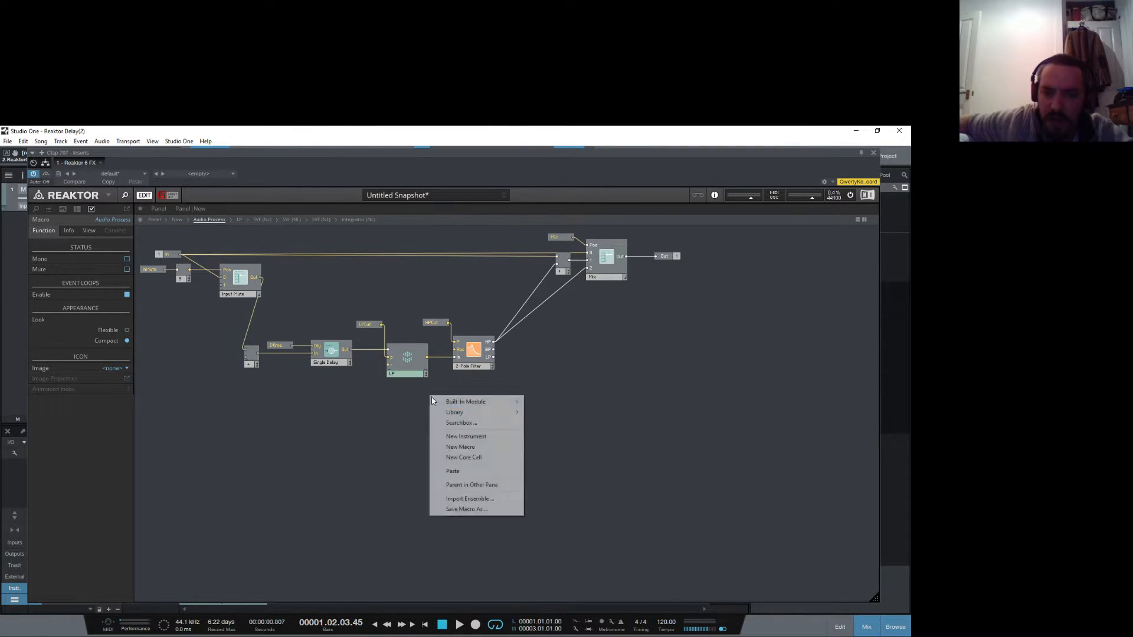
pyautogui.moveTo(504, 406)
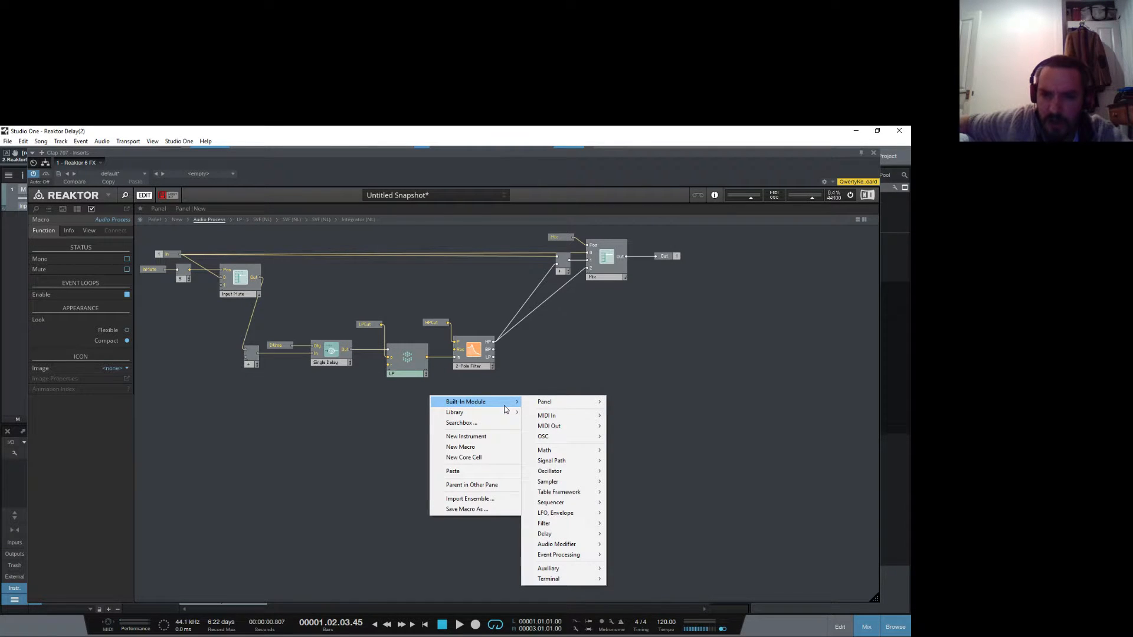
pyautogui.moveTo(458, 411)
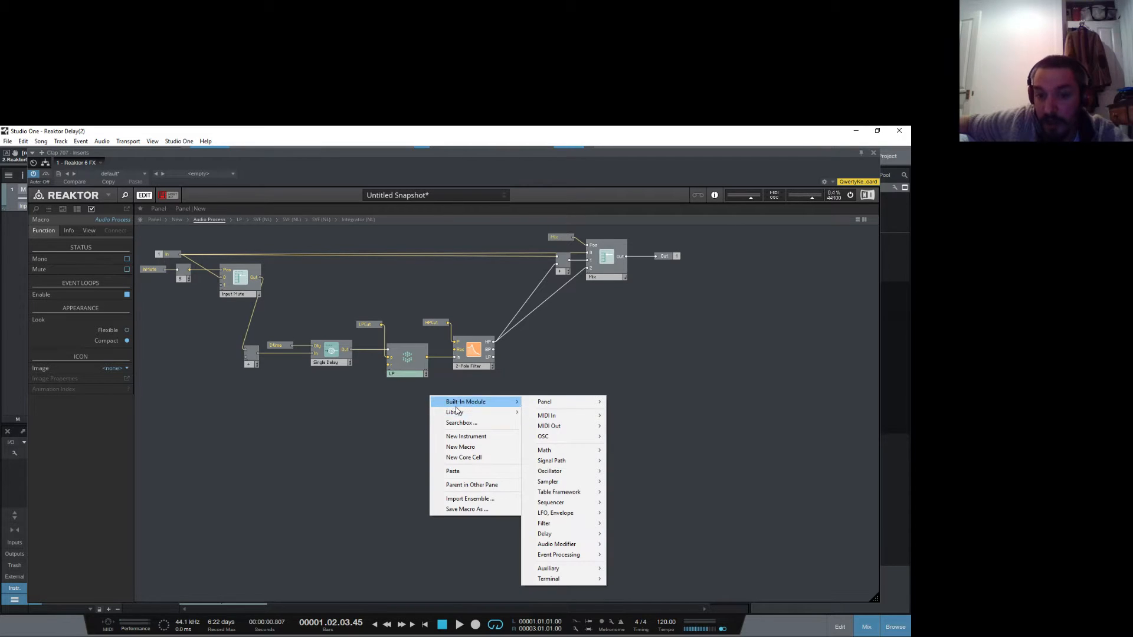
pyautogui.moveTo(560, 534)
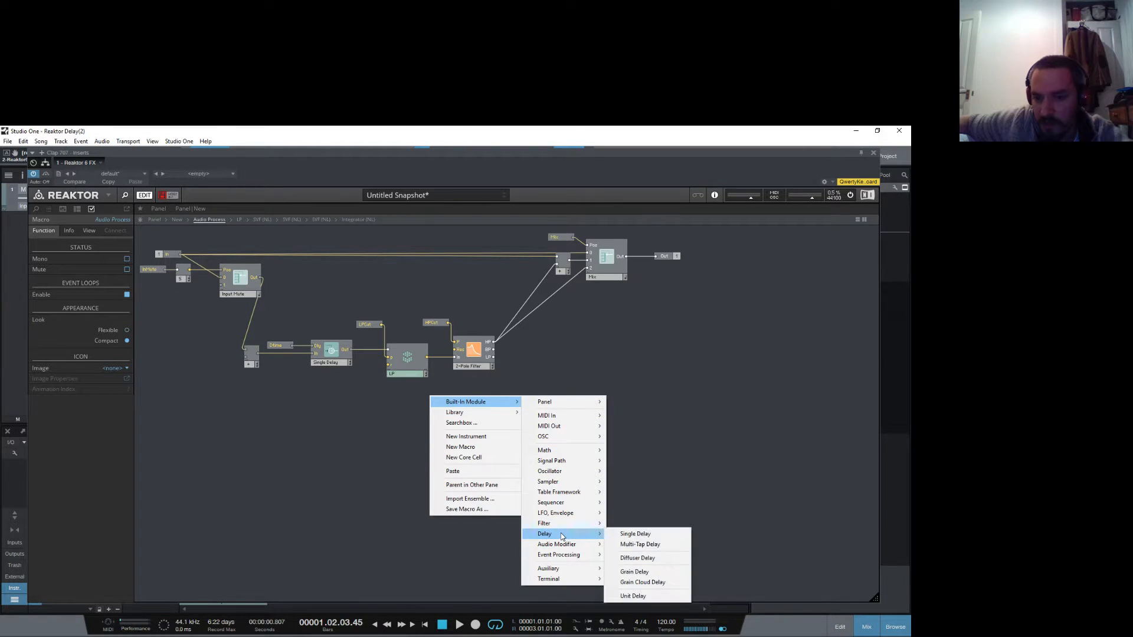
pyautogui.click(642, 559)
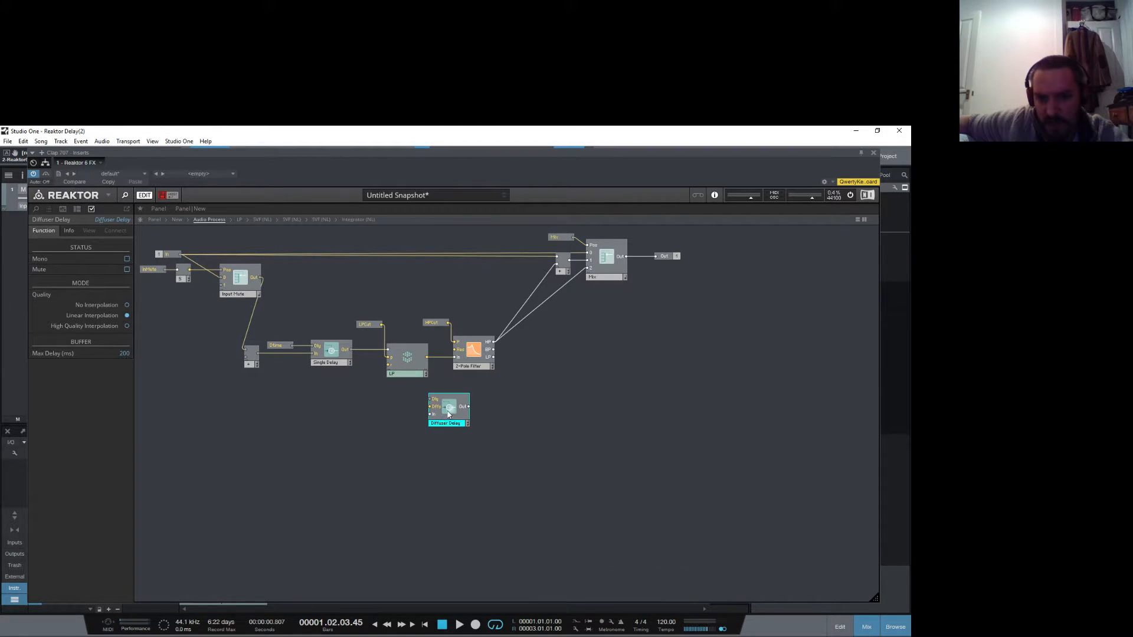
pyautogui.moveTo(457, 412); pyautogui.dragTo(583, 408)
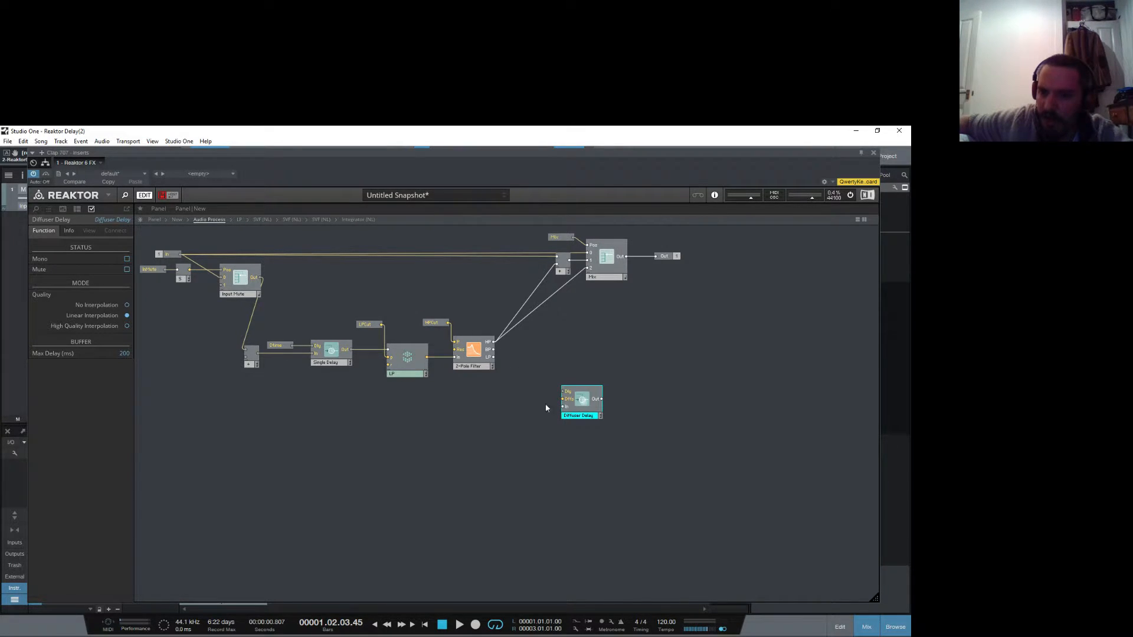
# Step: Read the Diffuser Delay's info description and the hint for its diffusion input
pyautogui.click(73, 232)
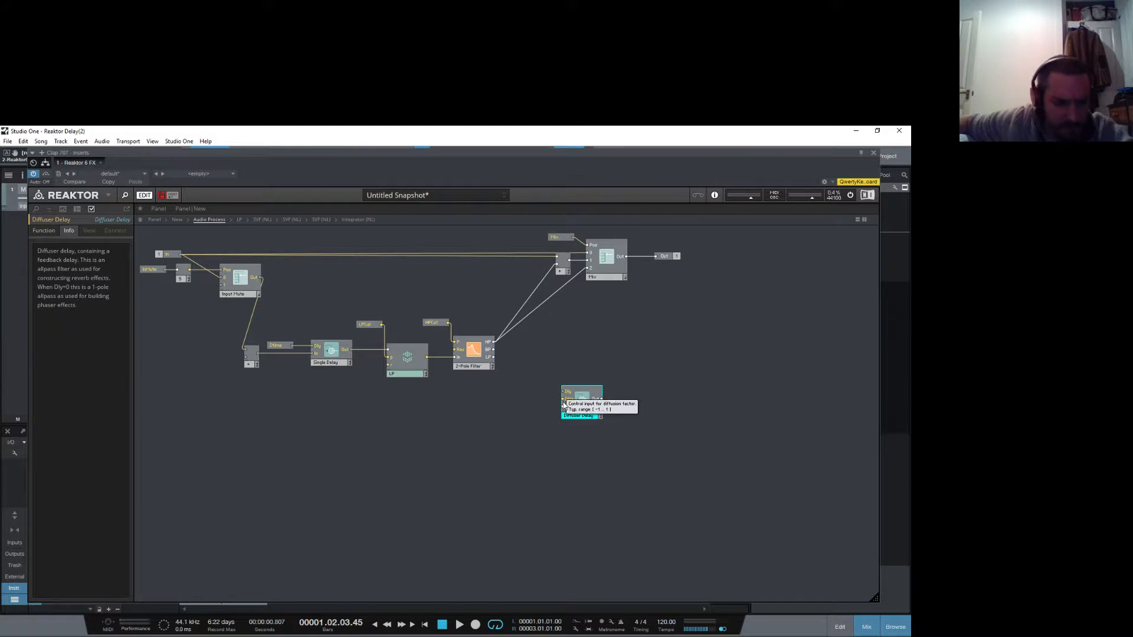
pyautogui.moveTo(563, 405)
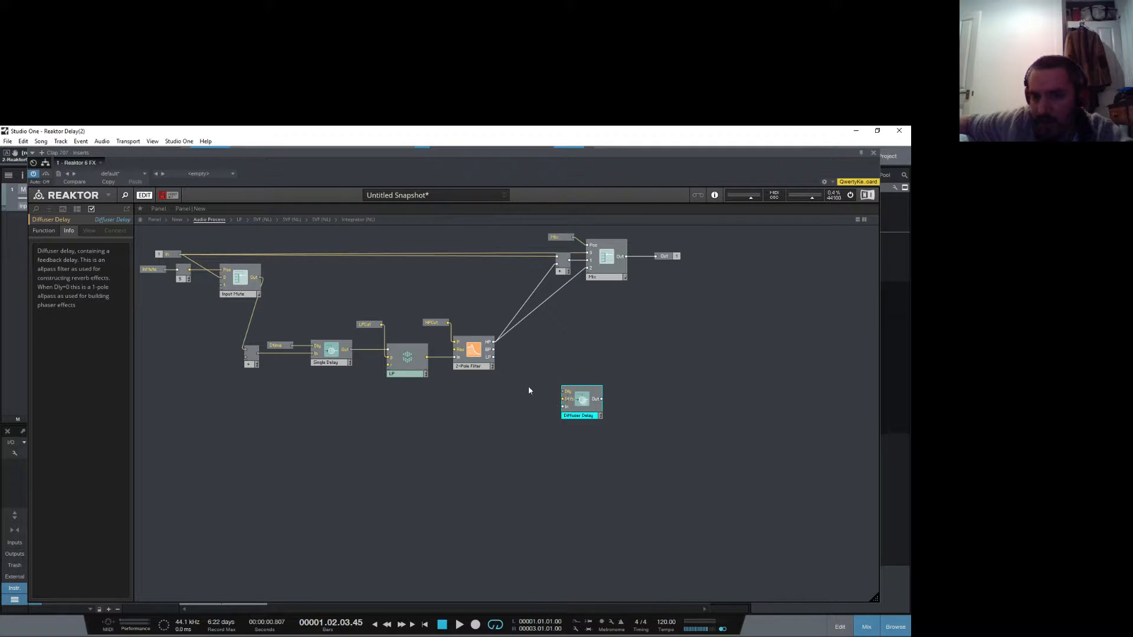
pyautogui.click(514, 424)
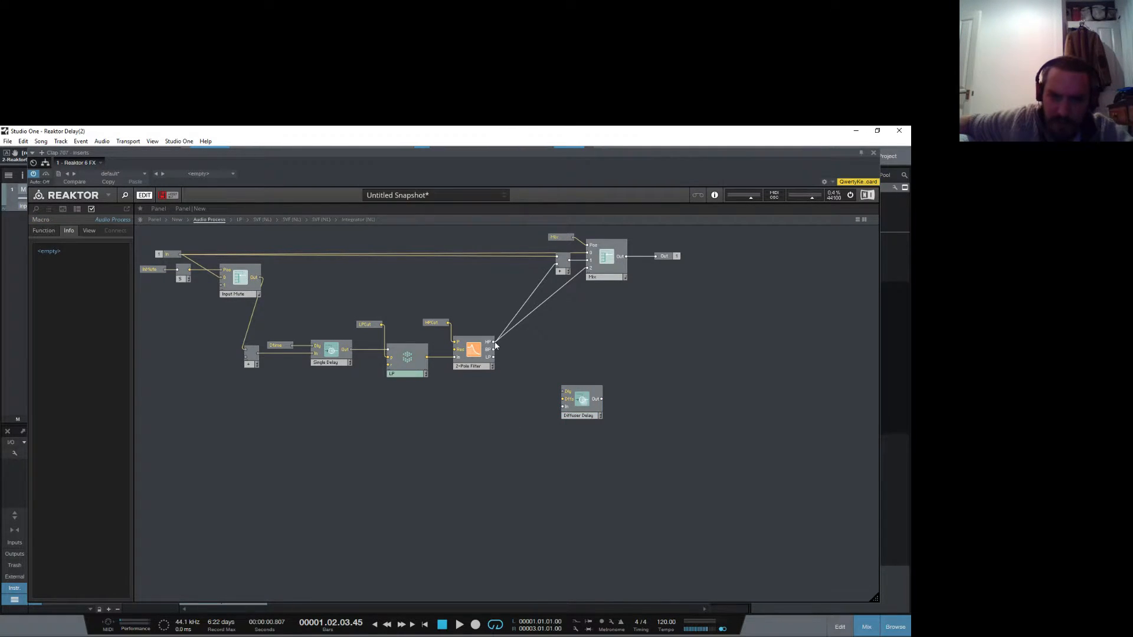
# Step: Add an Add module below the delay chain, feed it from the 2-Pole Filter's HP output, and connect it to the Add before the Single Delay
pyautogui.rightClick(431, 424)
pyautogui.moveTo(472, 432)
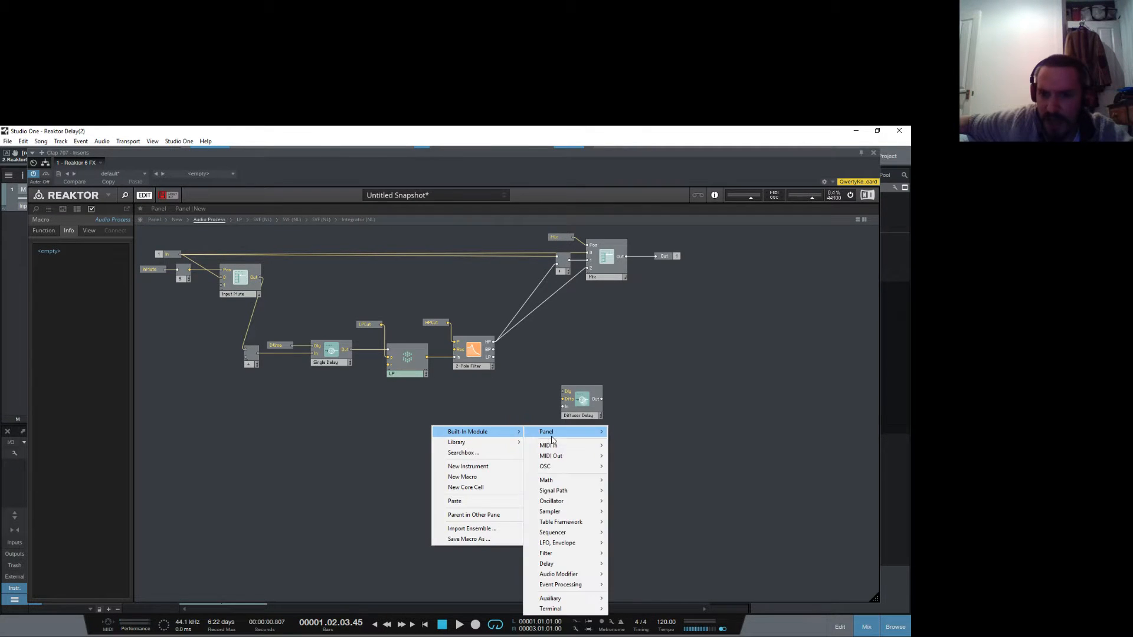
pyautogui.moveTo(550, 433)
pyautogui.moveTo(555, 480)
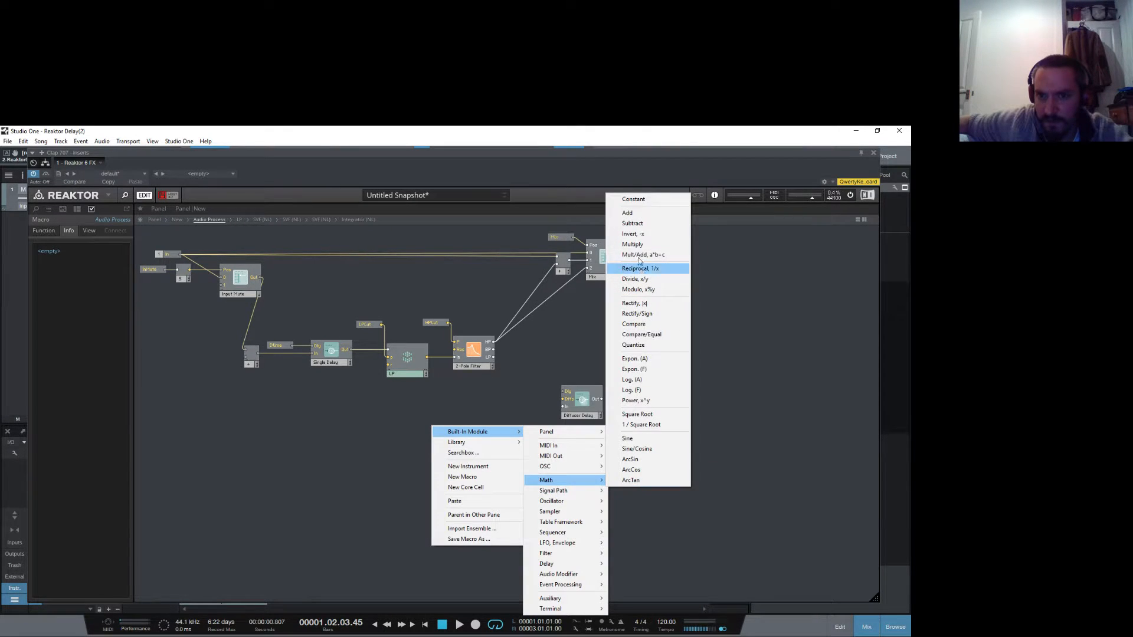
pyautogui.click(630, 213)
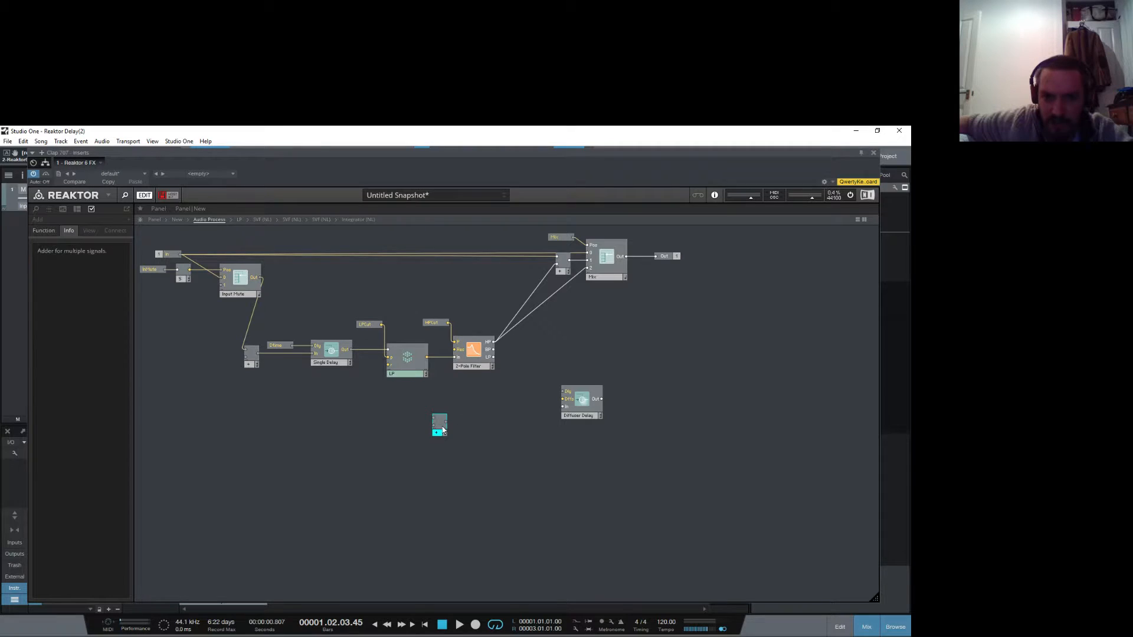
pyautogui.moveTo(443, 431); pyautogui.dragTo(367, 472)
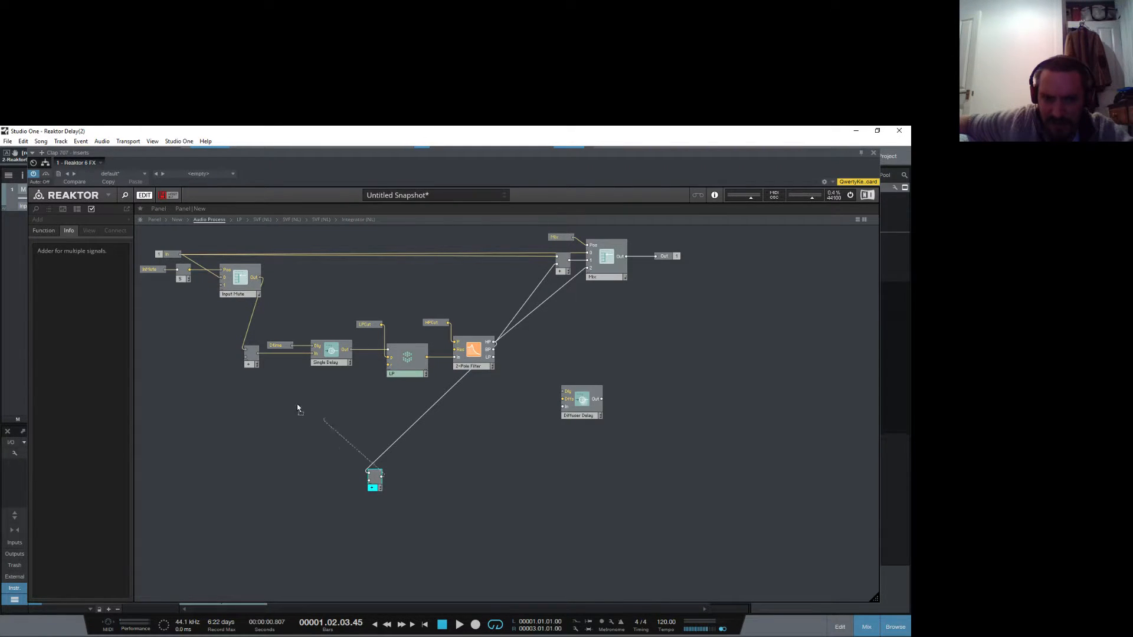
pyautogui.moveTo(298, 408); pyautogui.dragTo(248, 358)
pyautogui.click(307, 459)
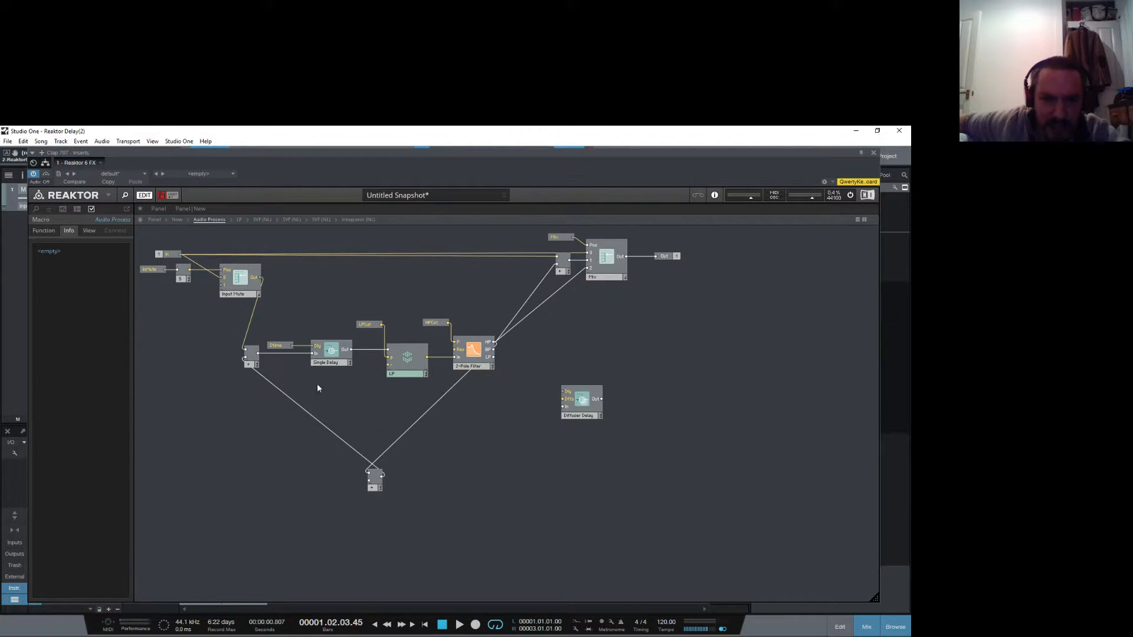
# Step: Delete the wire between the Dtime Receive terminal and the Single Delay's Dly input
pyautogui.click(311, 348)
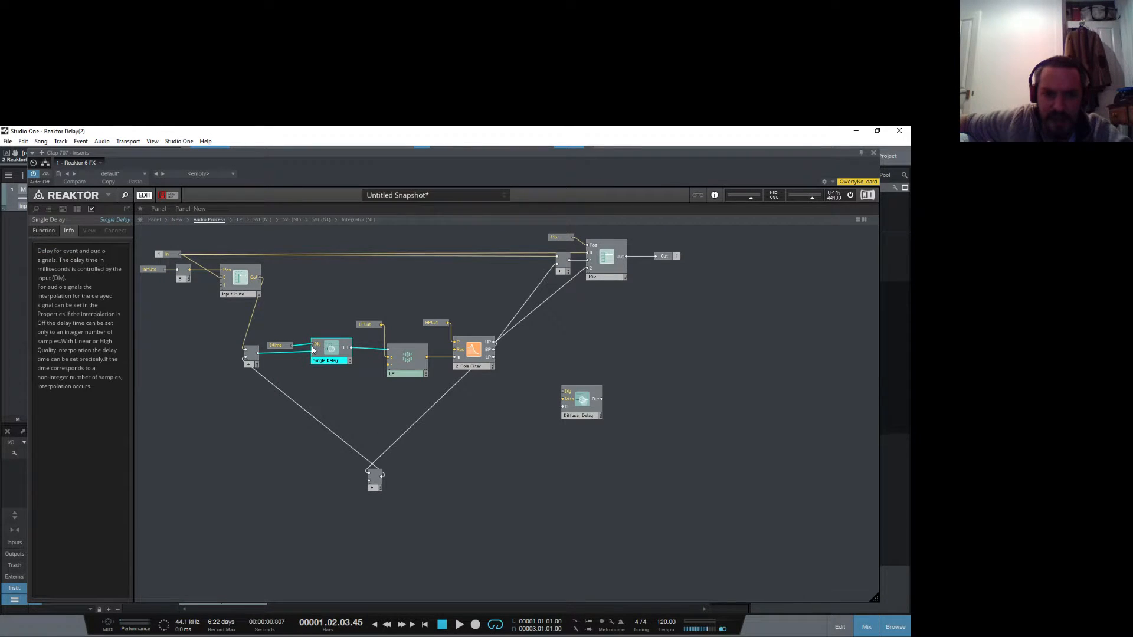
pyautogui.moveTo(324, 361); pyautogui.dragTo(322, 363)
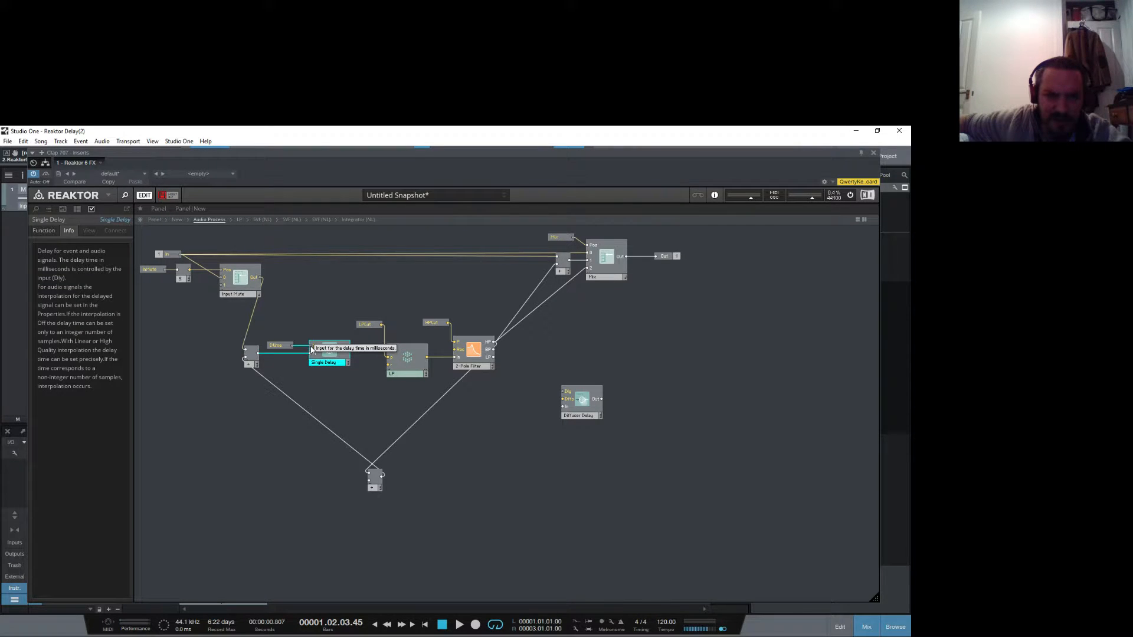
pyautogui.click(310, 301)
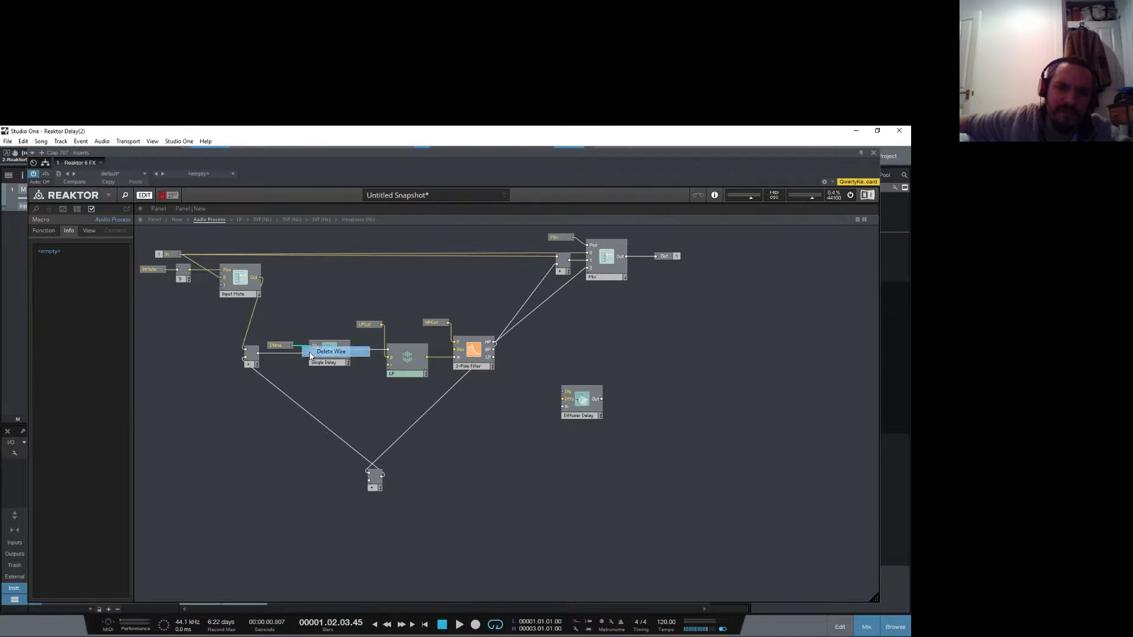
# Step: Add a Constant above the Single Delay, connect it to the Dly input, and set its value to 500
pyautogui.rightClick(301, 299)
pyautogui.moveTo(319, 304)
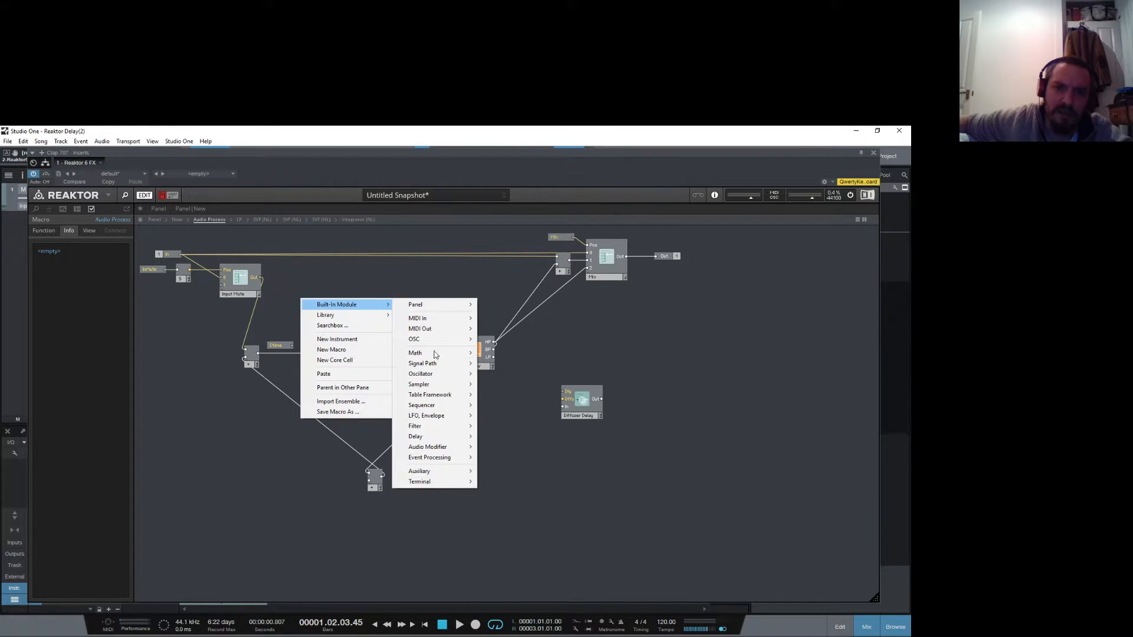
pyautogui.click(502, 351)
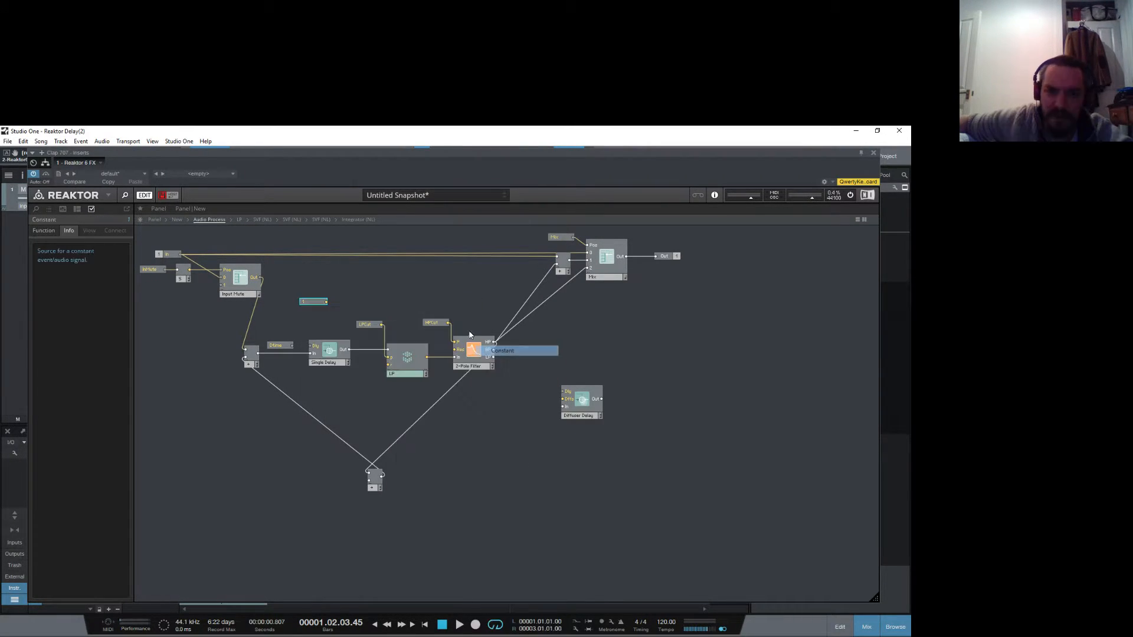
pyautogui.moveTo(328, 305); pyautogui.dragTo(313, 346)
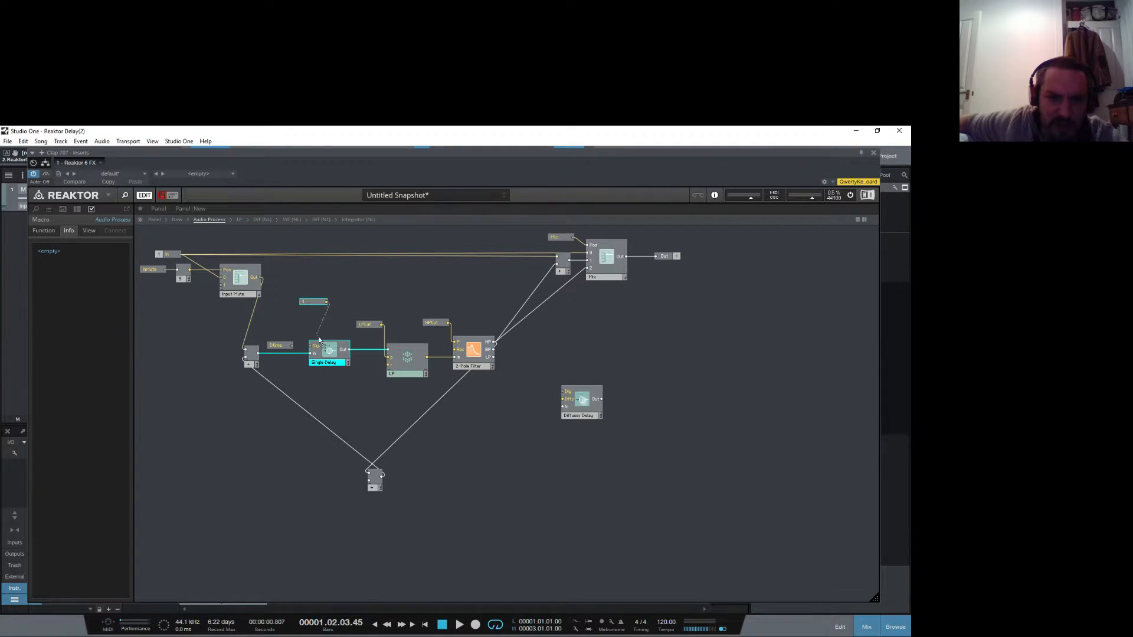
pyautogui.click(312, 305)
pyautogui.doubleClick(312, 305)
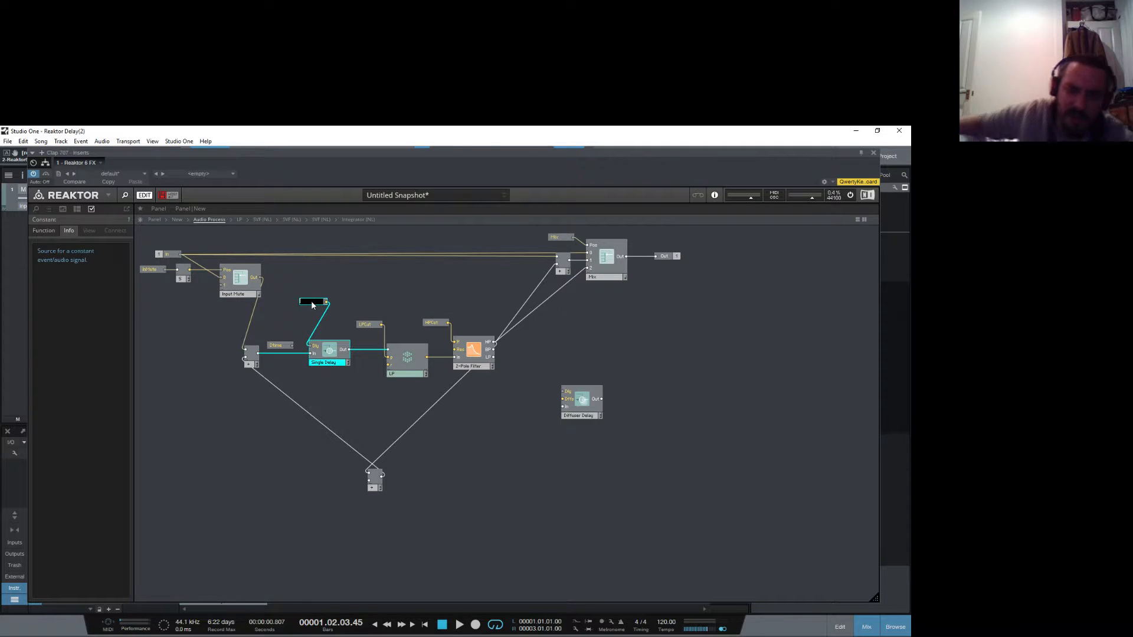
pyautogui.write('500')
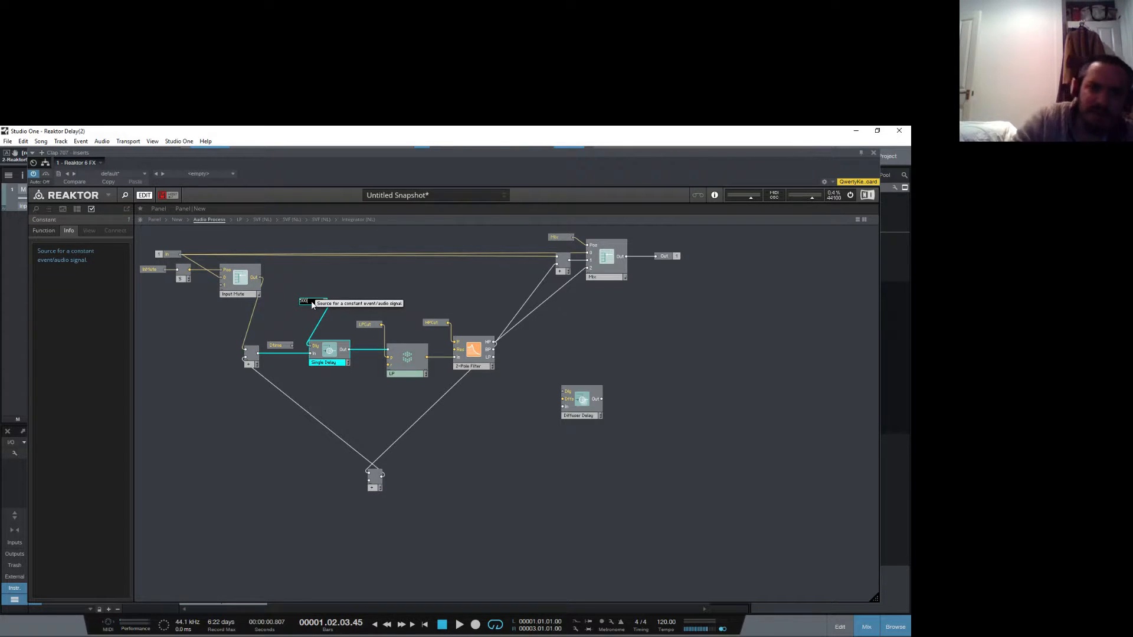
pyautogui.press('Return')
pyautogui.click(369, 442)
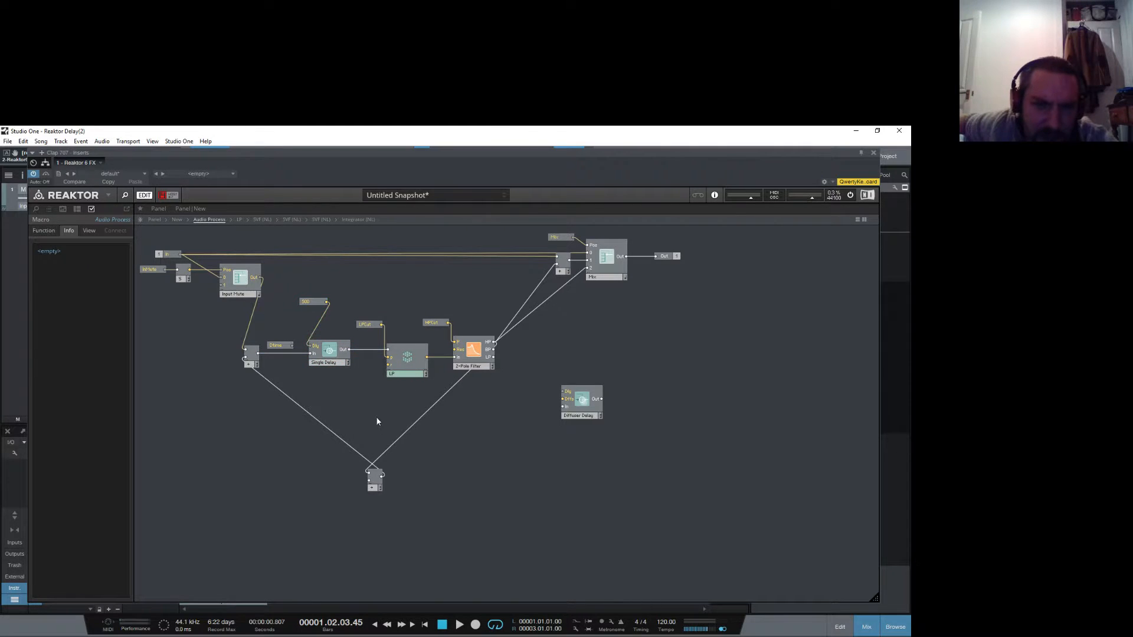
# Step: Add a Multiply module below the 2-Pole Filter and connect the filter's HP output to its first input
pyautogui.rightClick(470, 418)
pyautogui.rightClick(429, 449)
pyautogui.rightClick(442, 445)
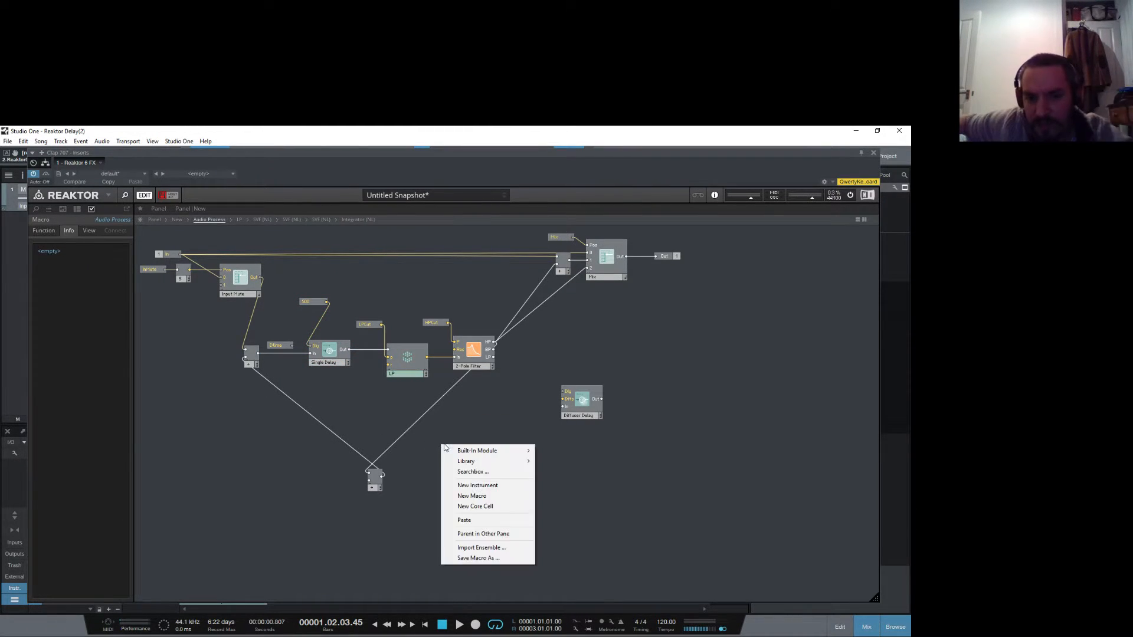
pyautogui.moveTo(466, 451)
pyautogui.moveTo(574, 510)
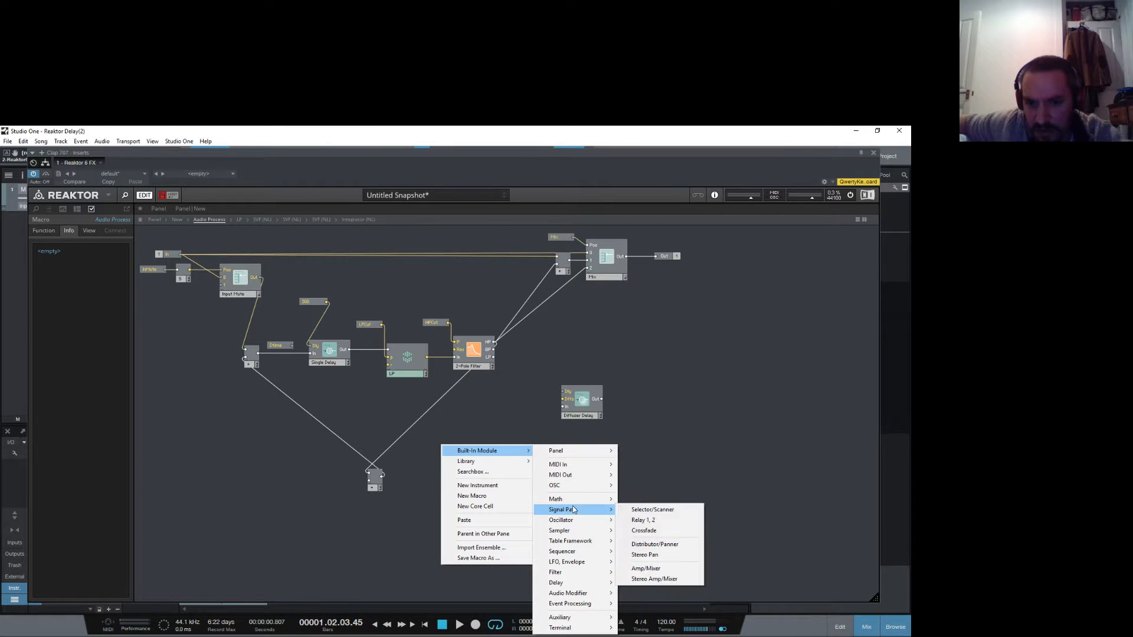
pyautogui.click(649, 263)
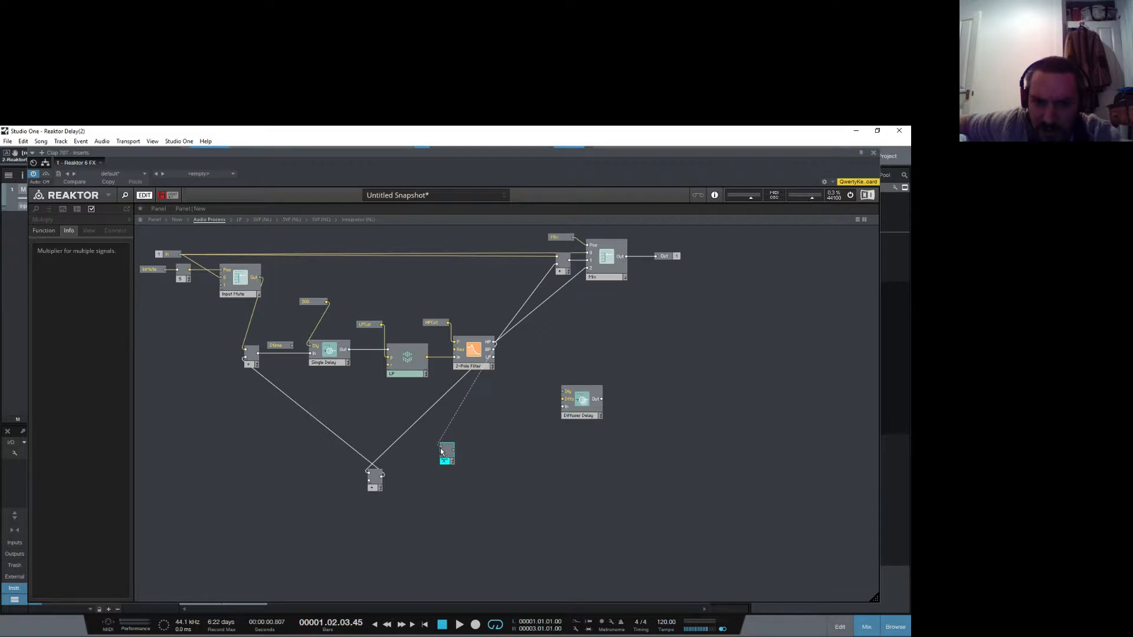
# Step: Add an Event Smoother beside the Multiply, connect it to the Multiply's second input, and create a constant on the smoother's input
pyautogui.rightClick(406, 456)
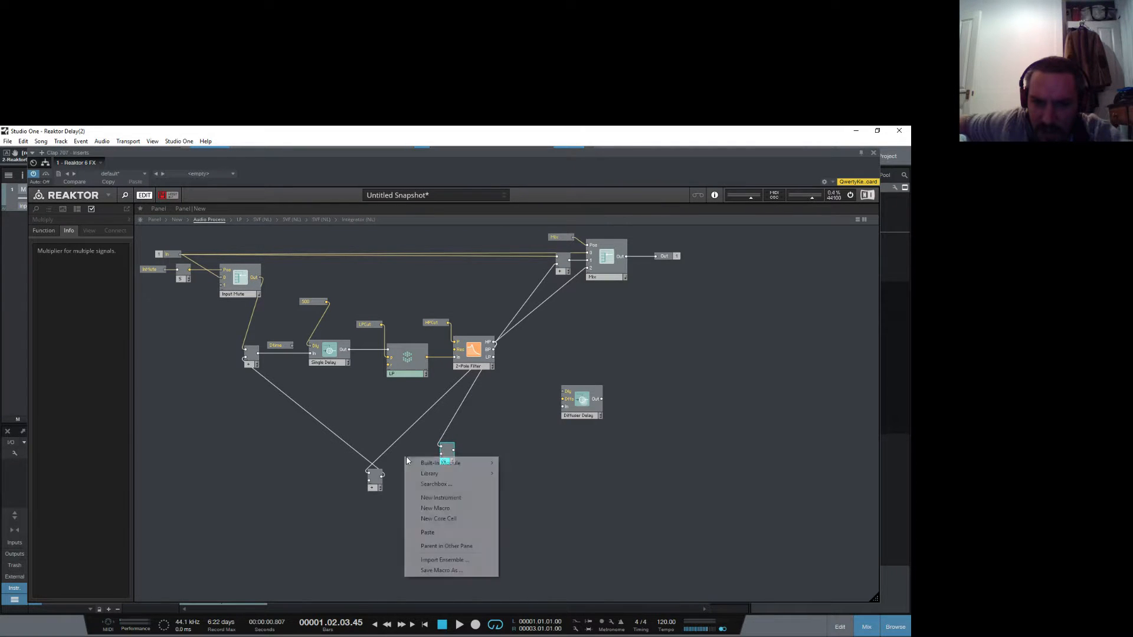
pyautogui.moveTo(431, 463)
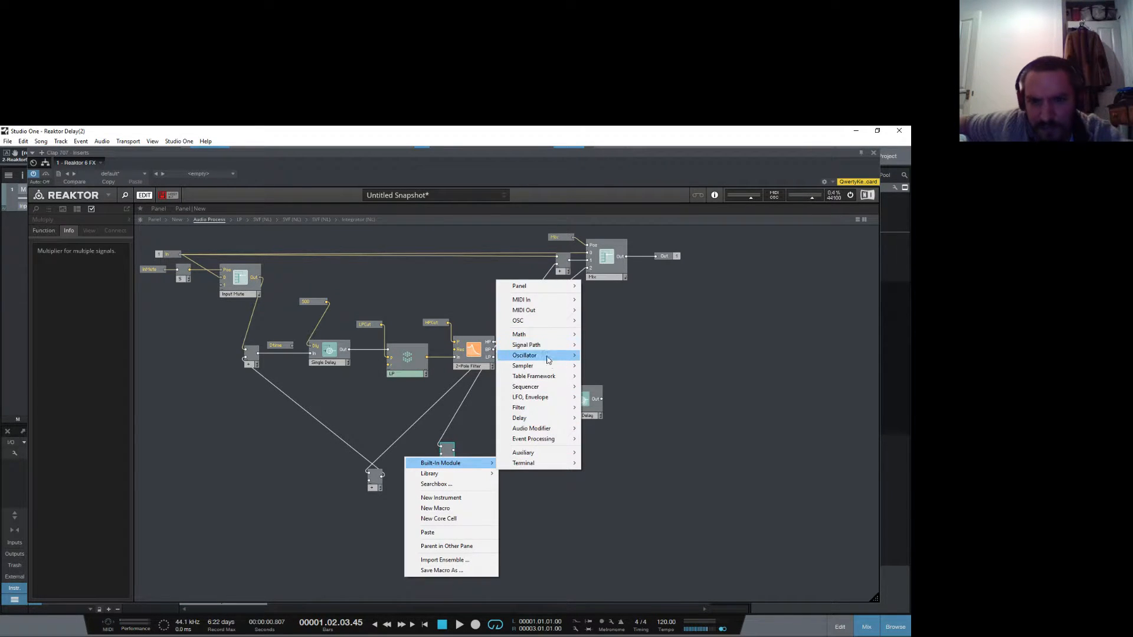
pyautogui.moveTo(529, 453)
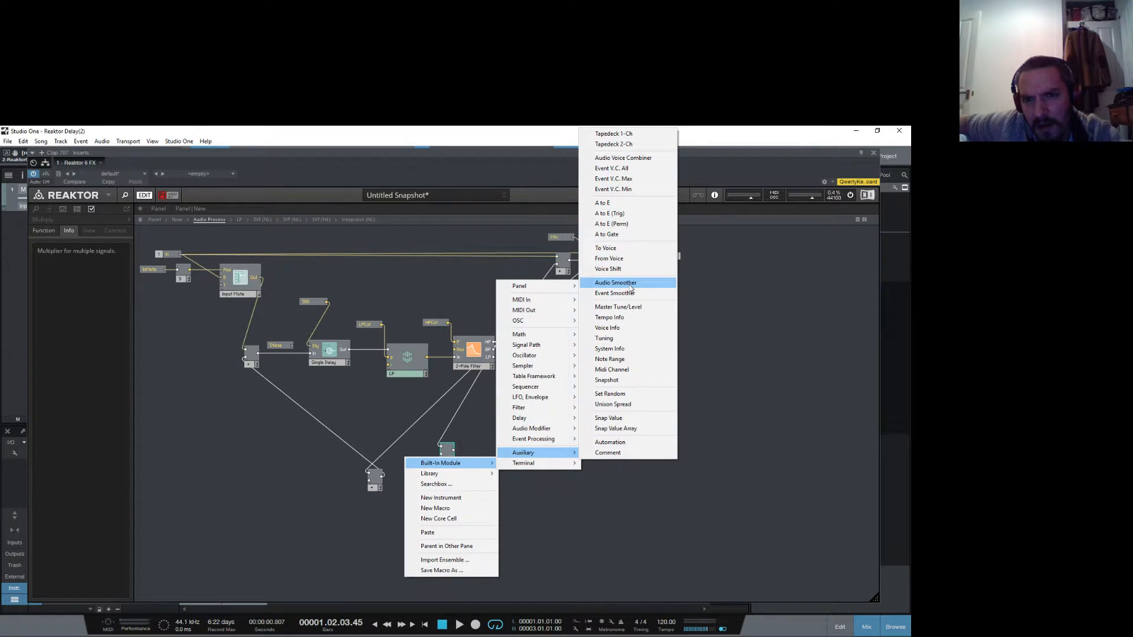
pyautogui.click(628, 294)
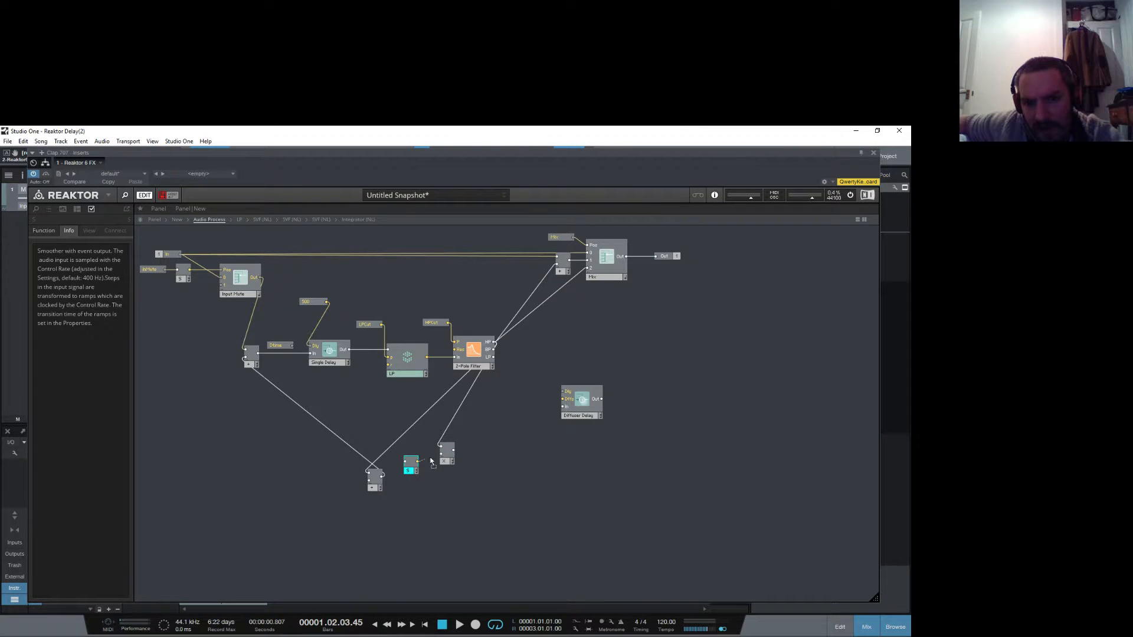
pyautogui.moveTo(413, 472); pyautogui.dragTo(417, 467)
pyautogui.rightClick(414, 456)
pyautogui.click(433, 458)
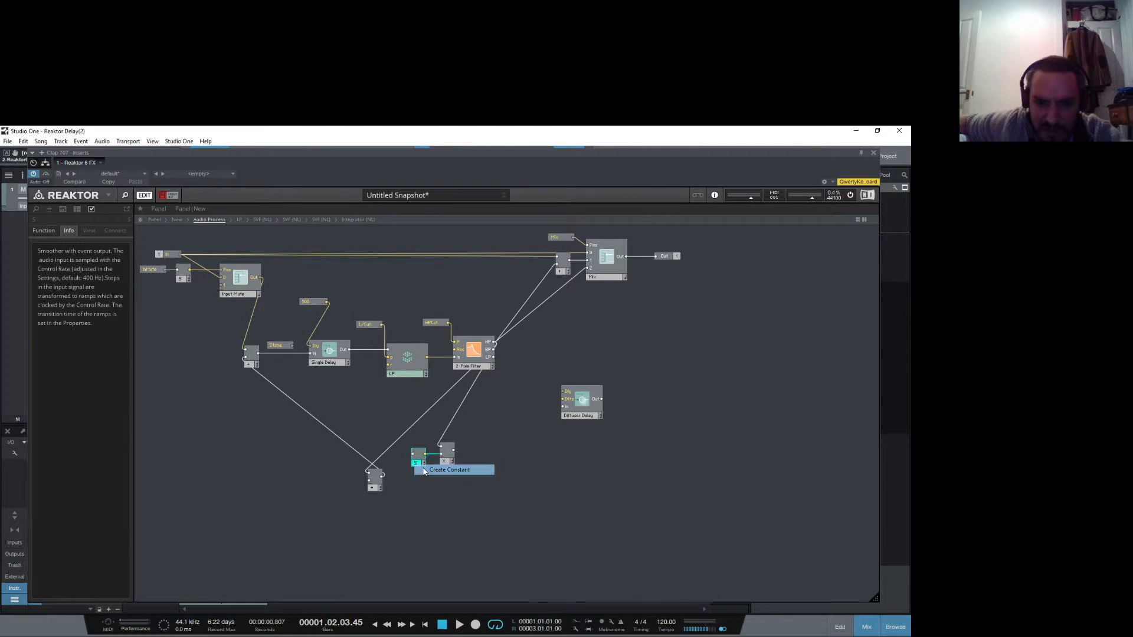
# Step: Connect the Multiply's output to the Add before the Single Delay and delete the leftover Add module at the bottom of the structure
pyautogui.moveTo(452, 454); pyautogui.dragTo(254, 364)
pyautogui.click(369, 481)
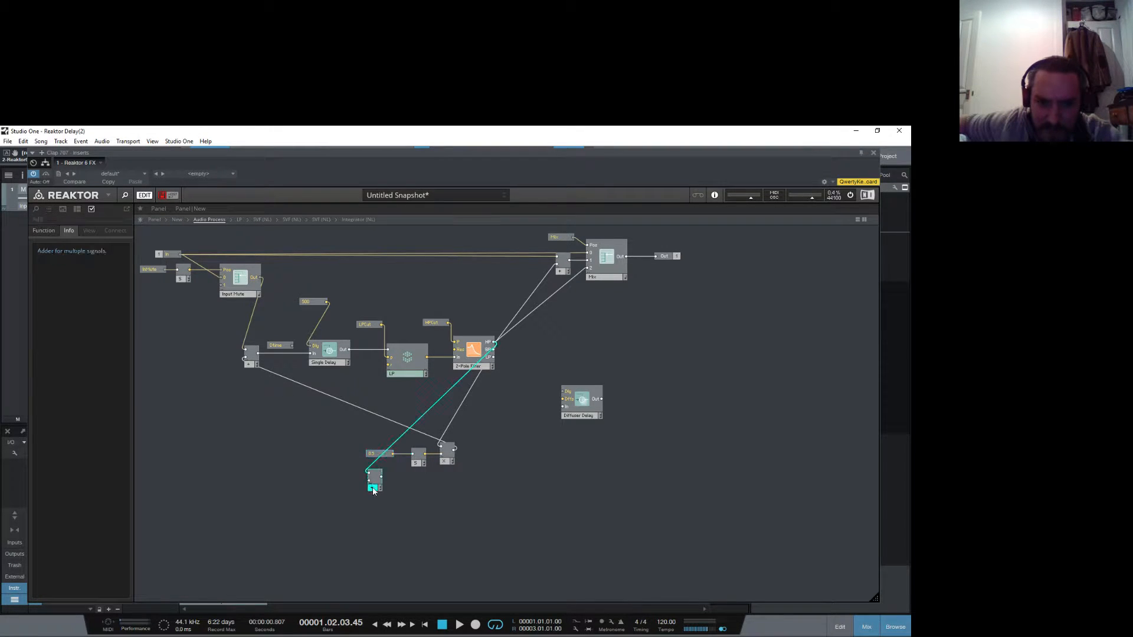
pyautogui.rightClick(373, 487)
pyautogui.click(403, 551)
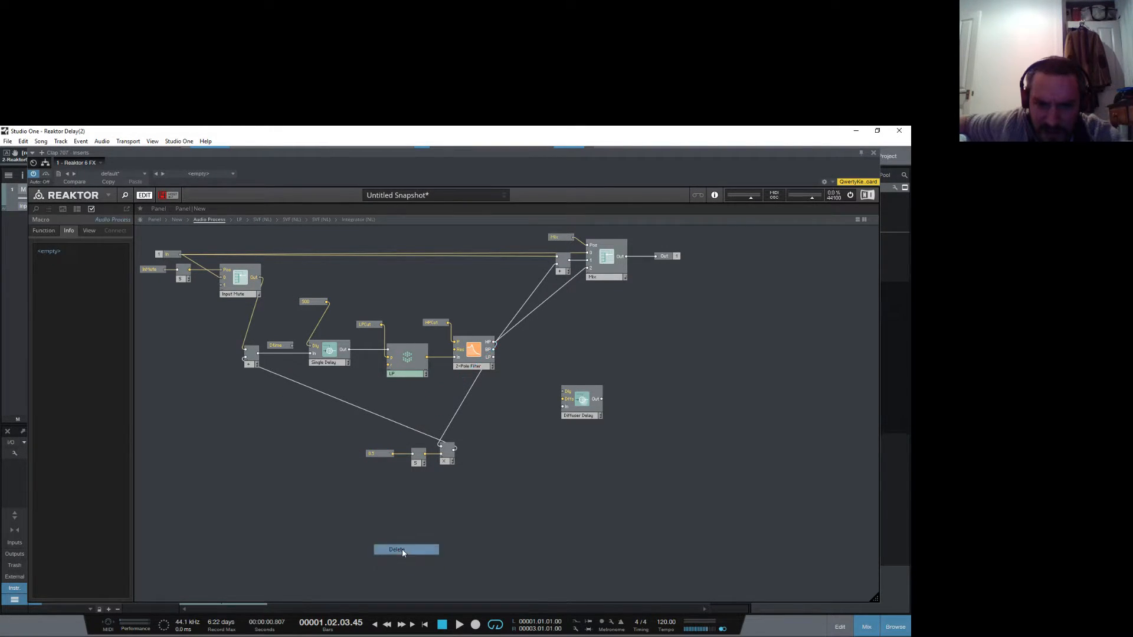
# Step: Open the Multiply module's properties and check its info description
pyautogui.click(443, 464)
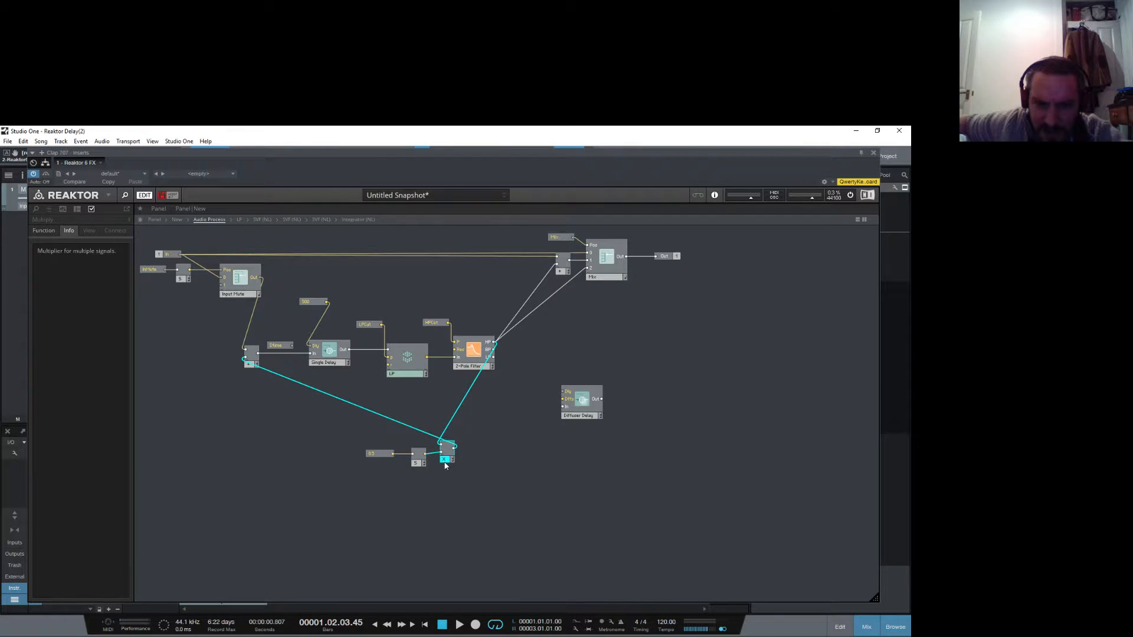
pyautogui.rightClick(445, 466)
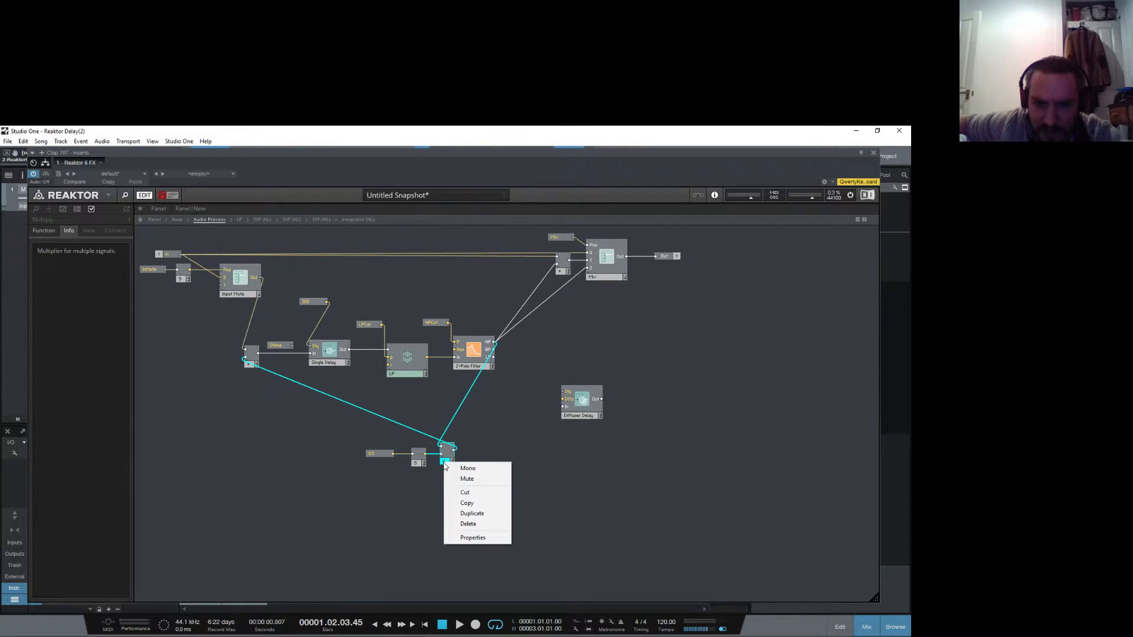
pyautogui.click(466, 537)
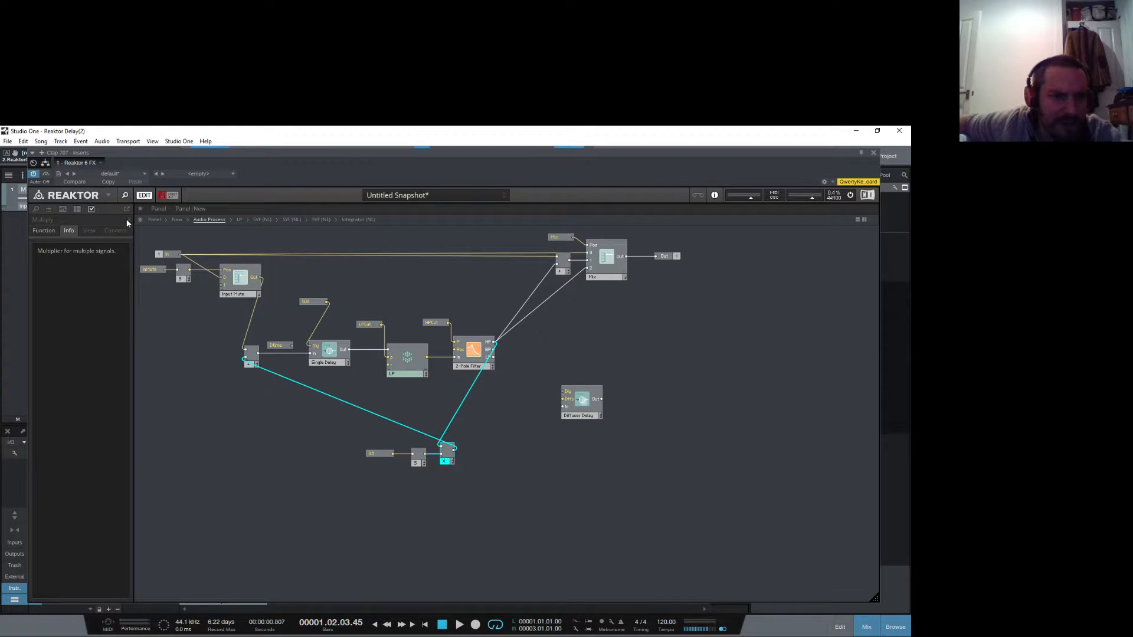
pyautogui.click(370, 479)
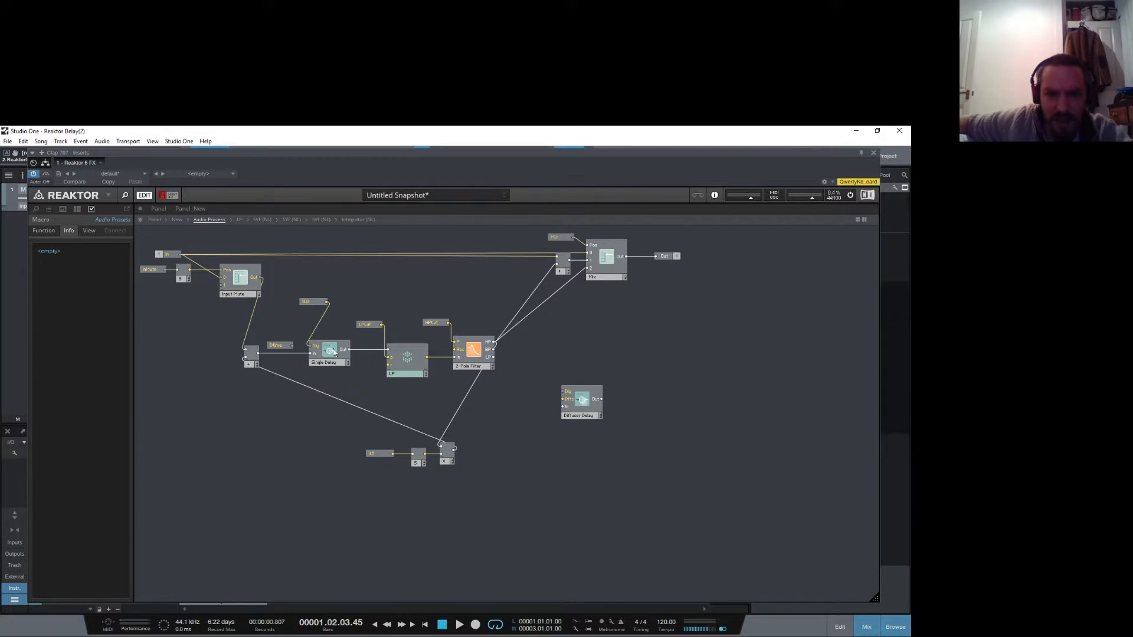
# Step: Delete the wire between the LPCut Receive terminal and the LP macro's cutoff input
pyautogui.rightClick(384, 338)
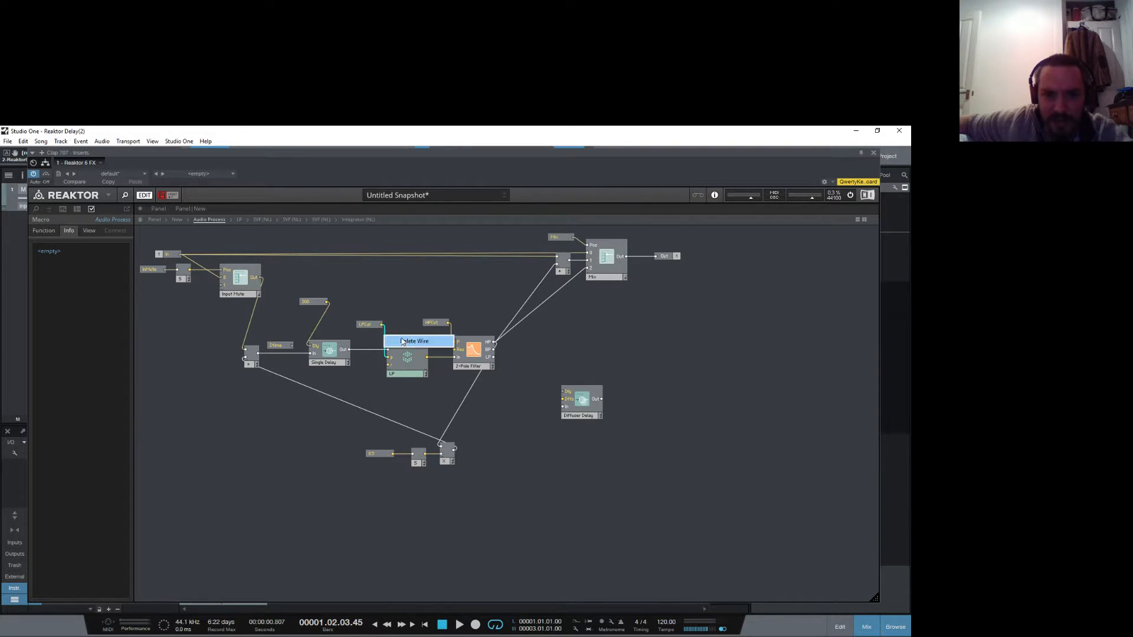
pyautogui.click(403, 342)
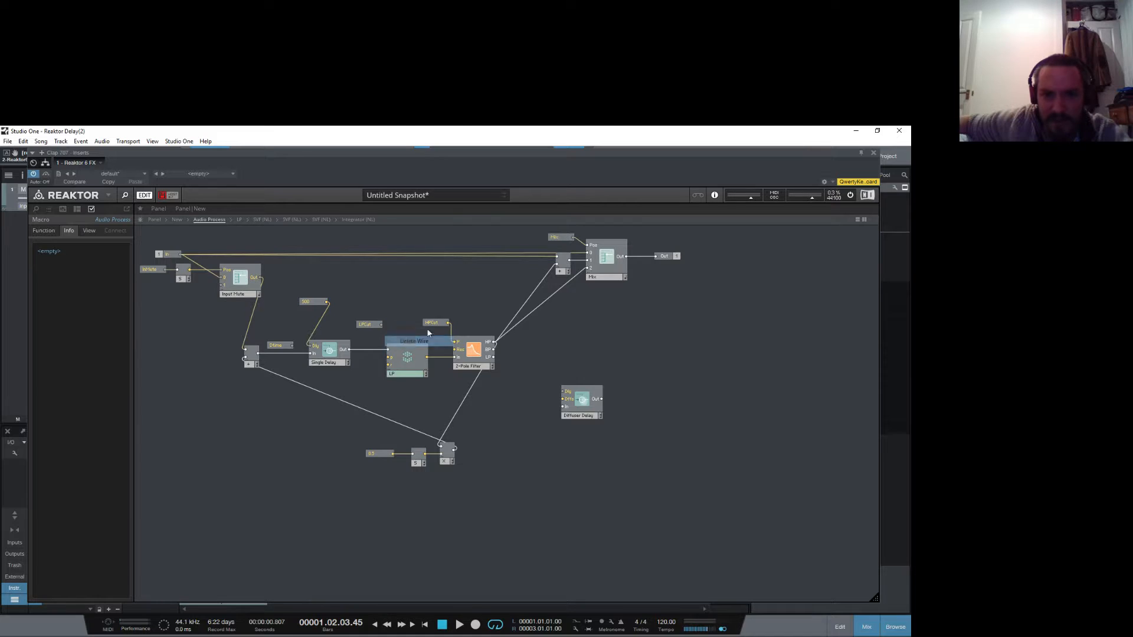
pyautogui.rightClick(388, 357)
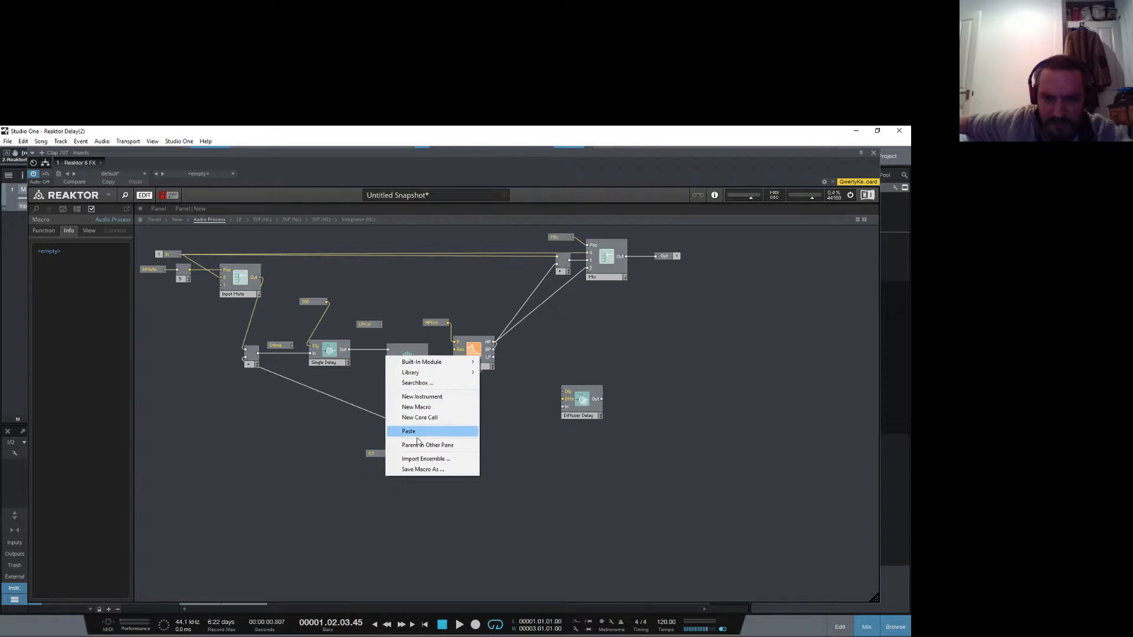
pyautogui.click(349, 415)
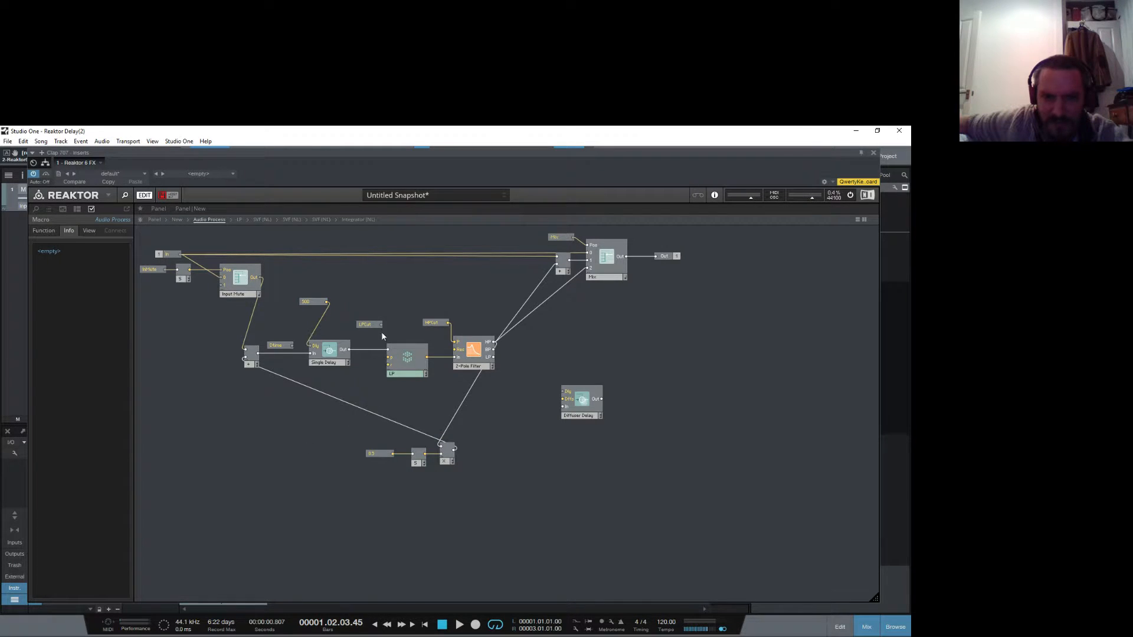
# Step: Copy the feedback constant, paste it below the LP macro, connect it to the macro's cutoff input, and set it to 100
pyautogui.click(380, 455)
pyautogui.rightClick(380, 455)
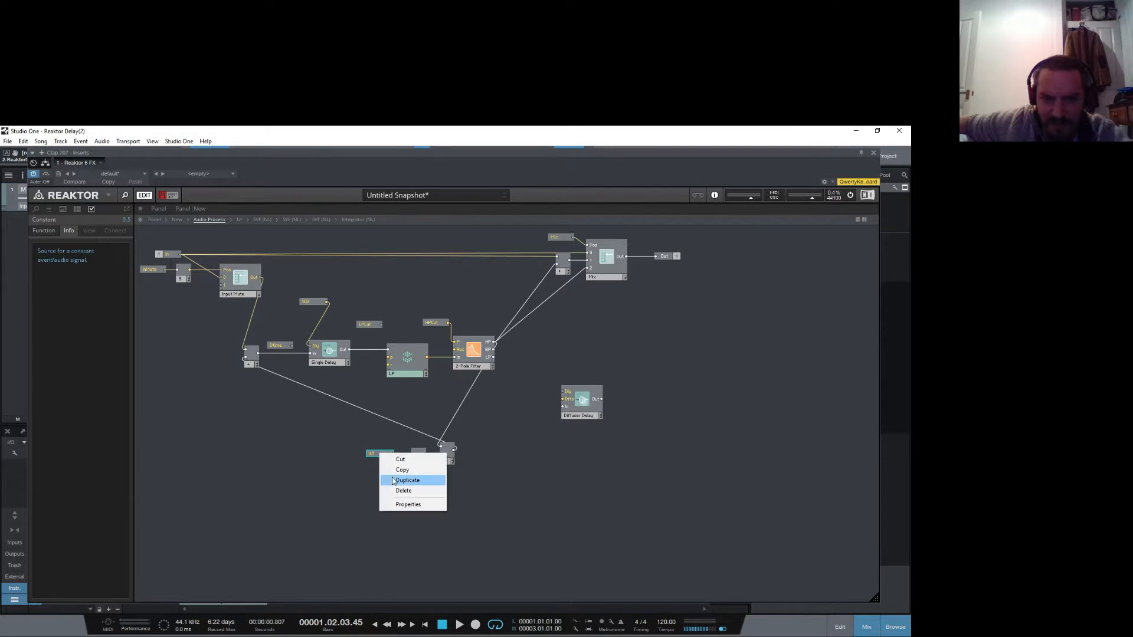
pyautogui.click(400, 474)
pyautogui.rightClick(329, 413)
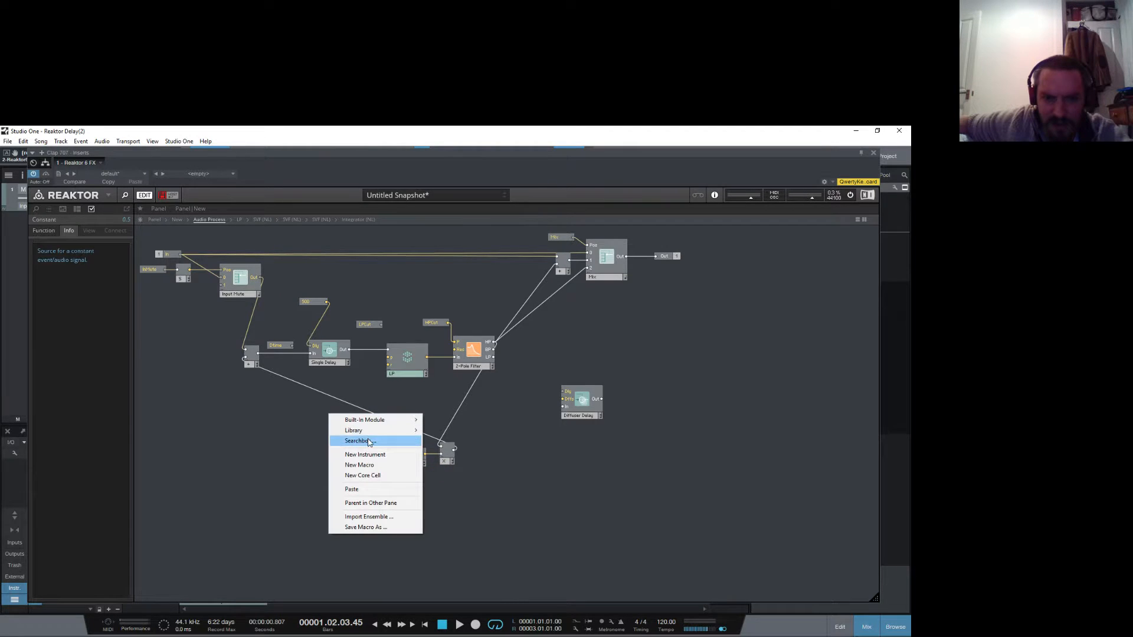
pyautogui.click(363, 487)
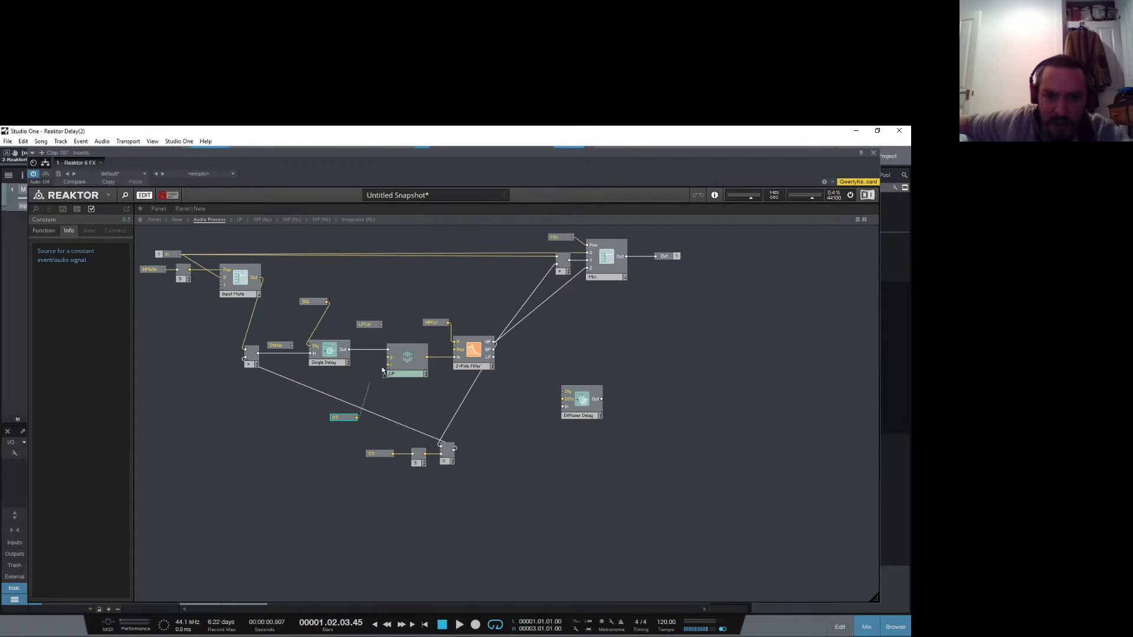
pyautogui.doubleClick(339, 417)
pyautogui.write('100')
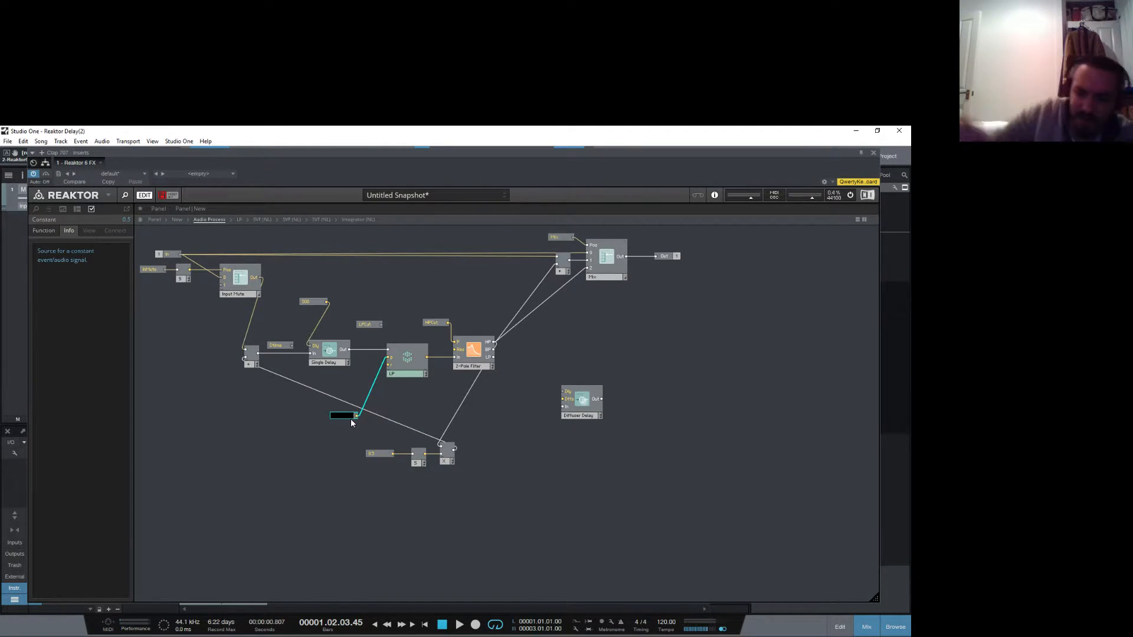
pyautogui.press('Return')
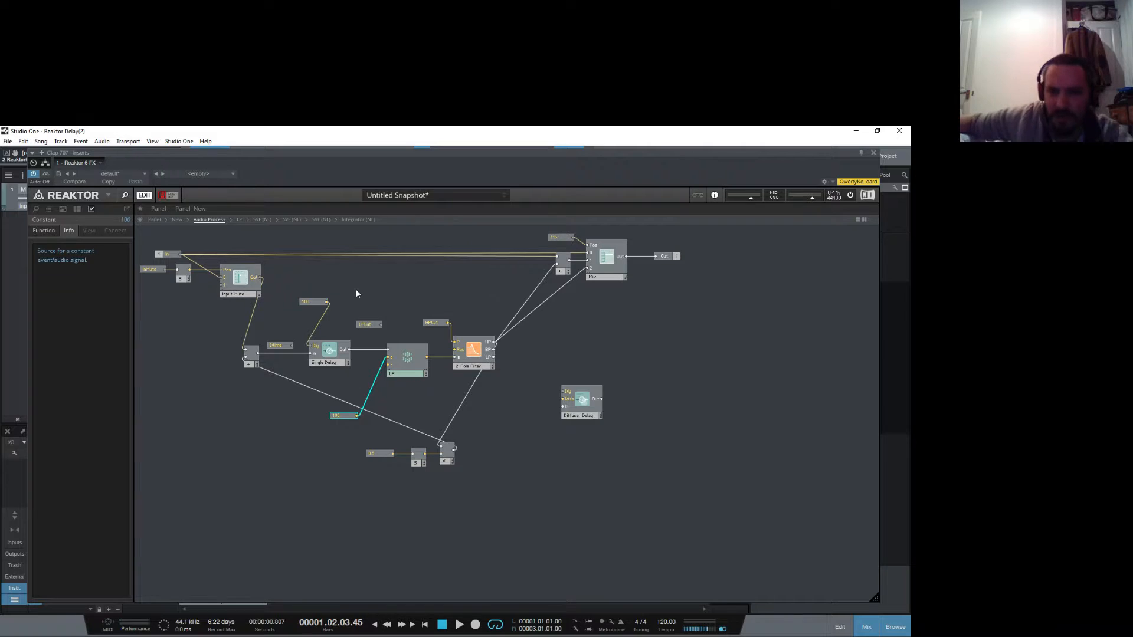
# Step: In the parent structure, wire the L input through Audio Process to the L output and start playback
pyautogui.click(347, 276)
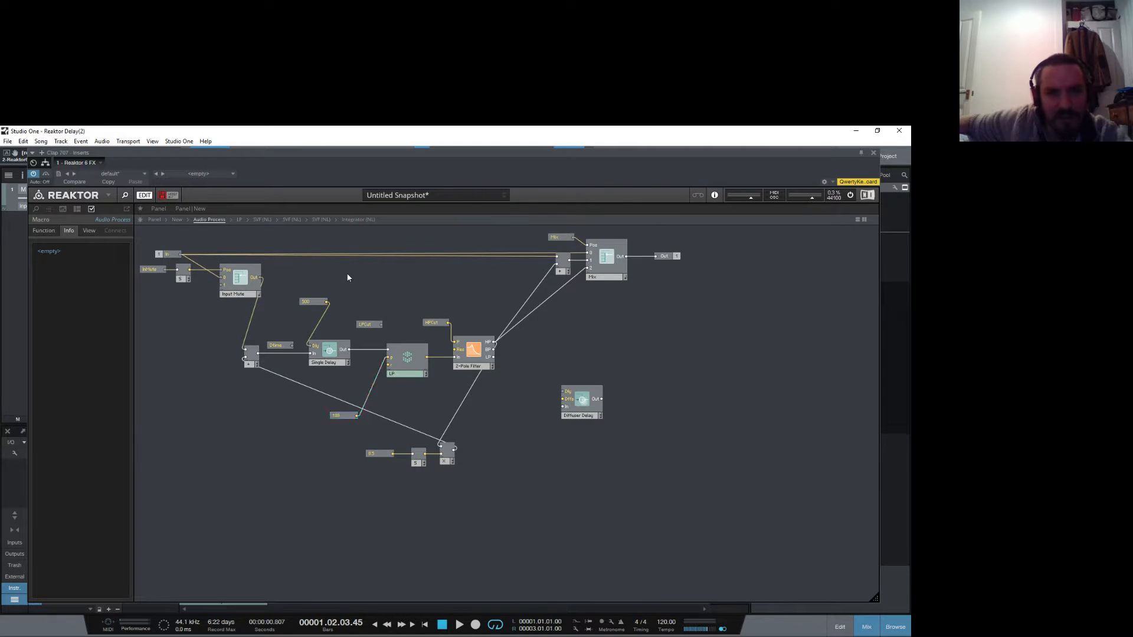
pyautogui.doubleClick(347, 277)
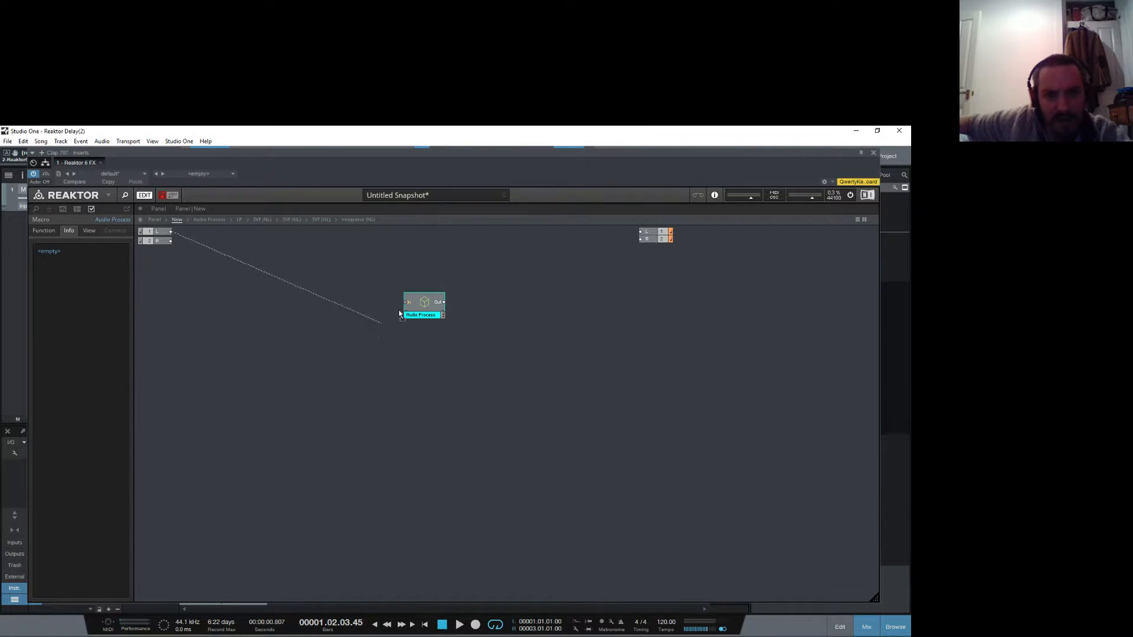
pyautogui.moveTo(400, 315); pyautogui.dragTo(644, 233)
pyautogui.press('space')
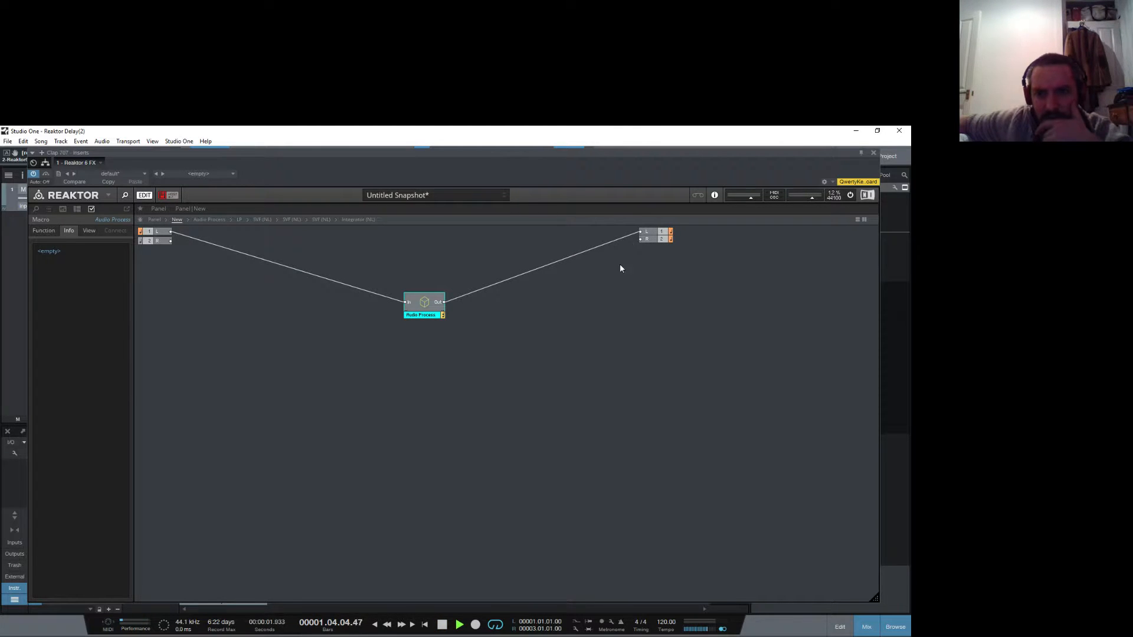
# Step: Inspect the signal path inside Audio Process during playback, view the Panel level, and return to the New instrument's structure
pyautogui.click(423, 307)
pyautogui.doubleClick(423, 307)
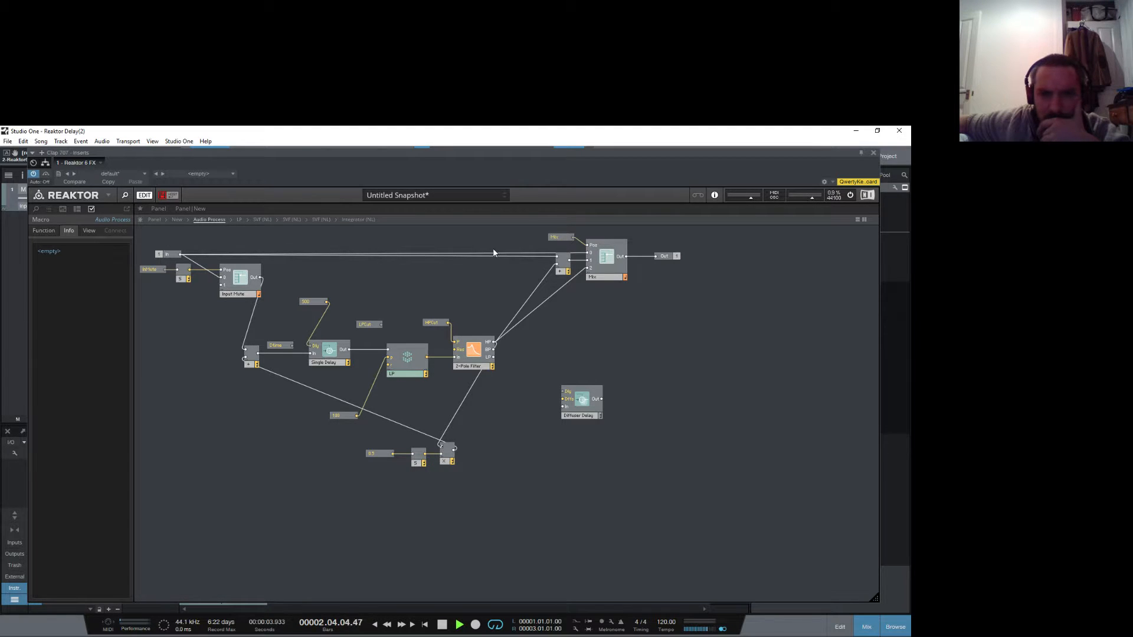
pyautogui.click(157, 218)
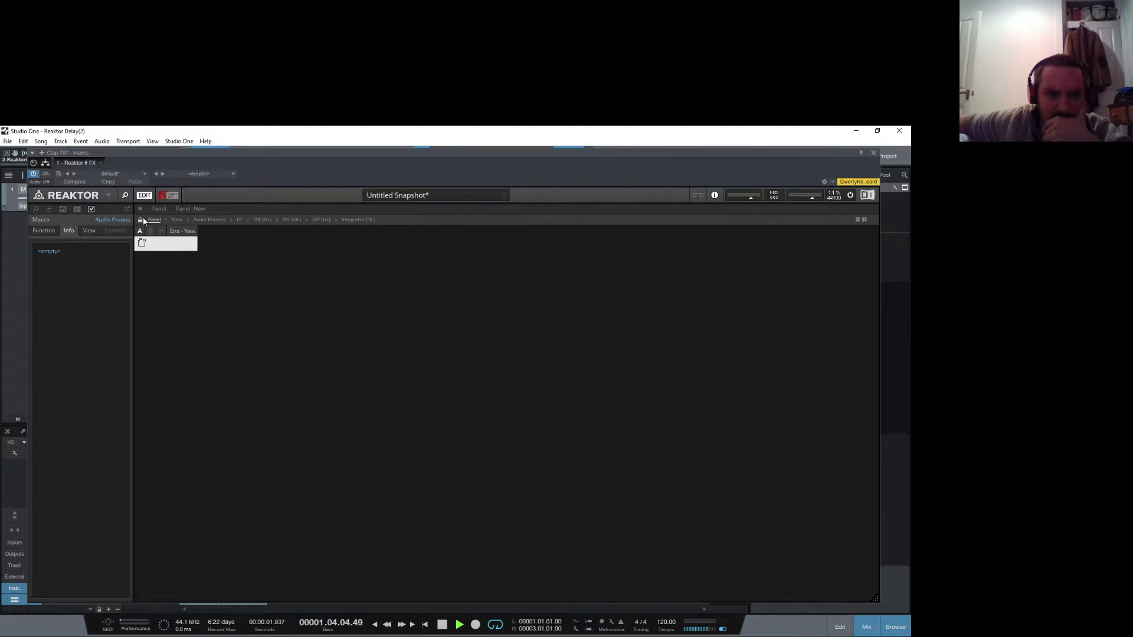
pyautogui.click(177, 220)
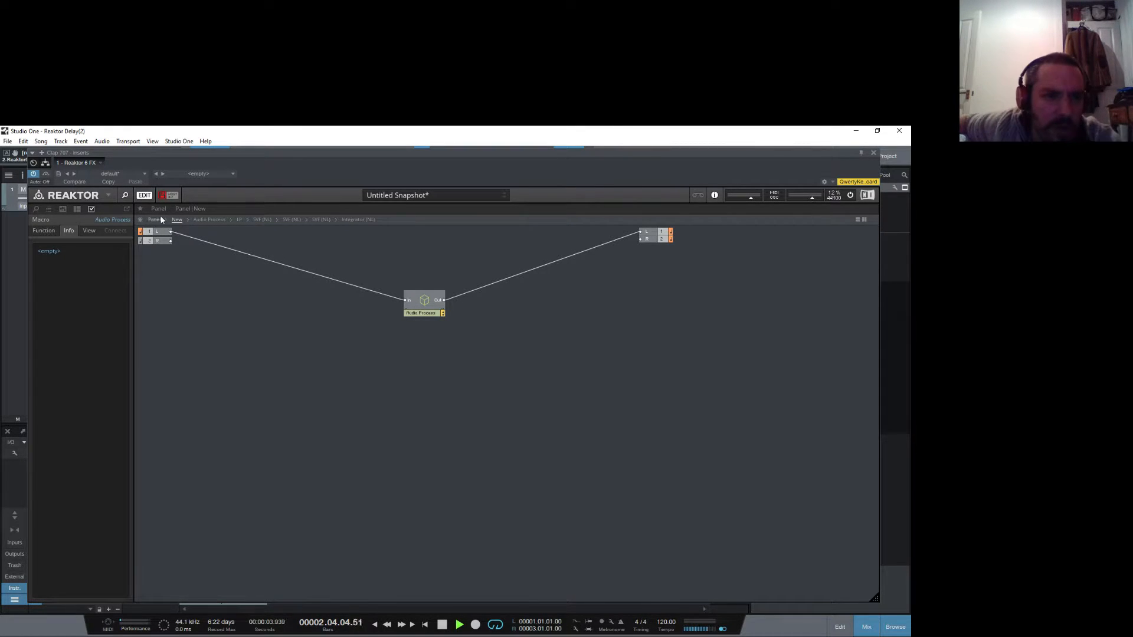
# Step: Enable wire debugging and read the signal value on the wire feeding Audio Process
pyautogui.click(109, 194)
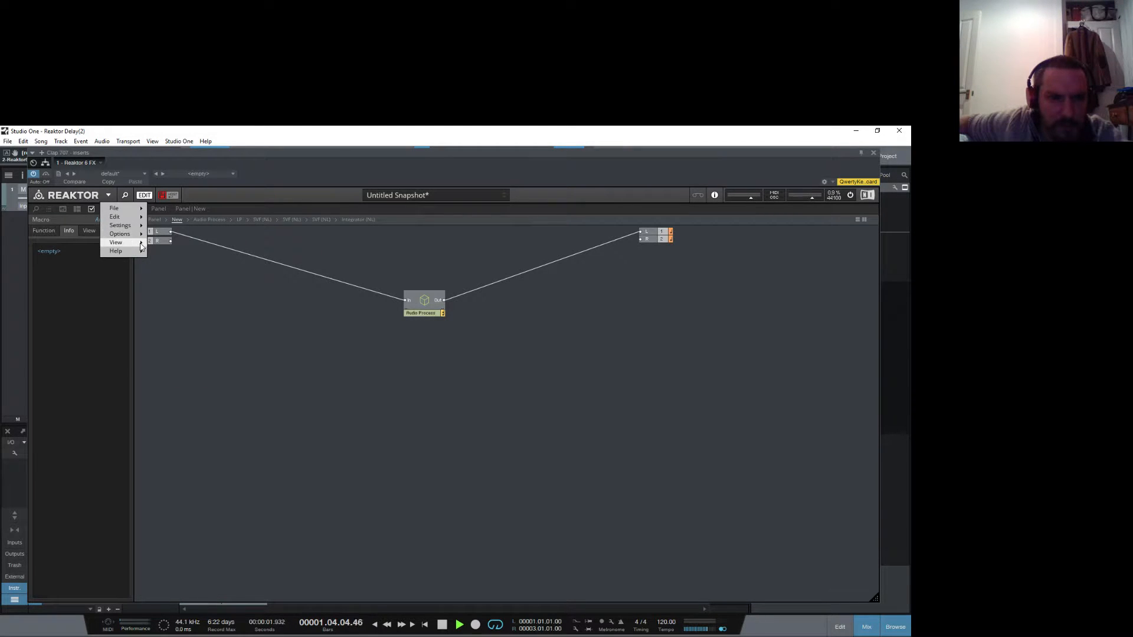
pyautogui.moveTo(142, 244)
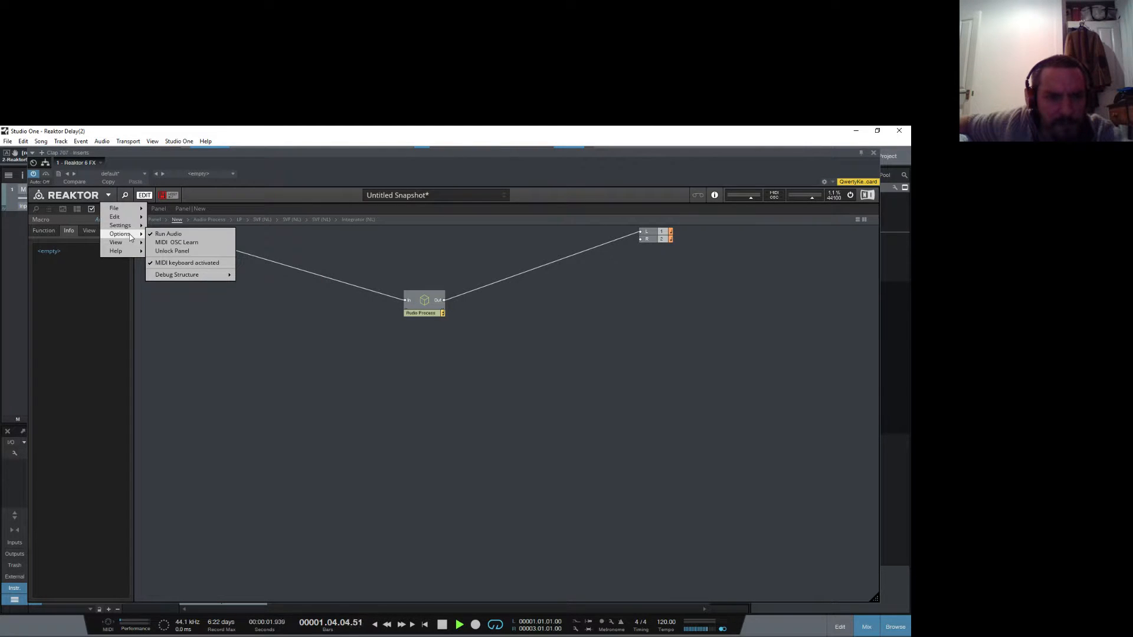
pyautogui.moveTo(190, 282)
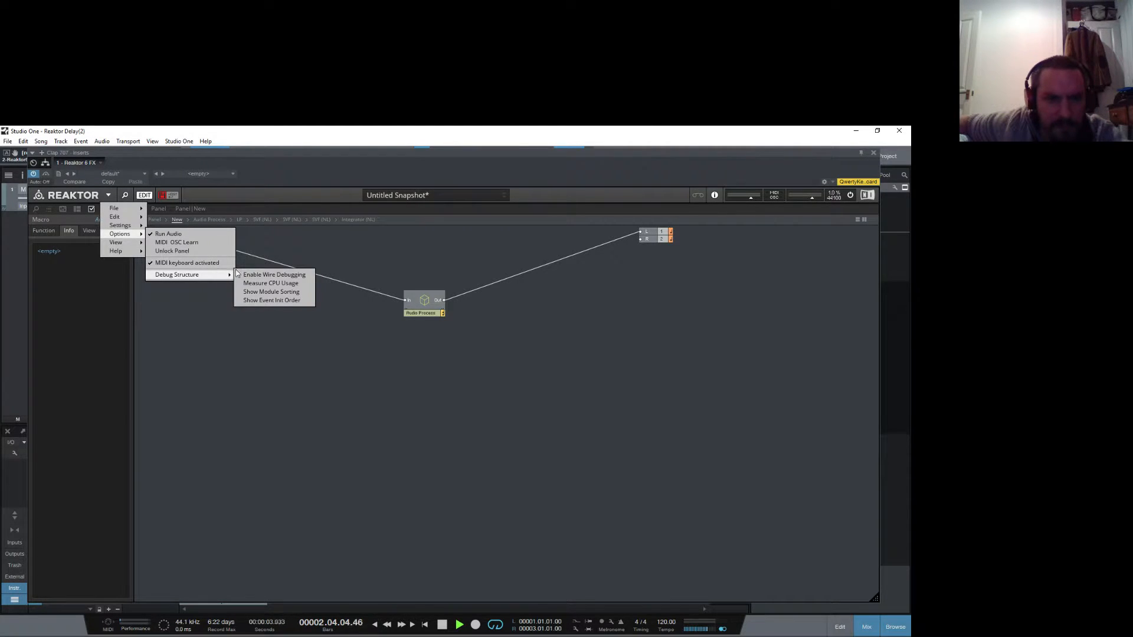
pyautogui.click(276, 274)
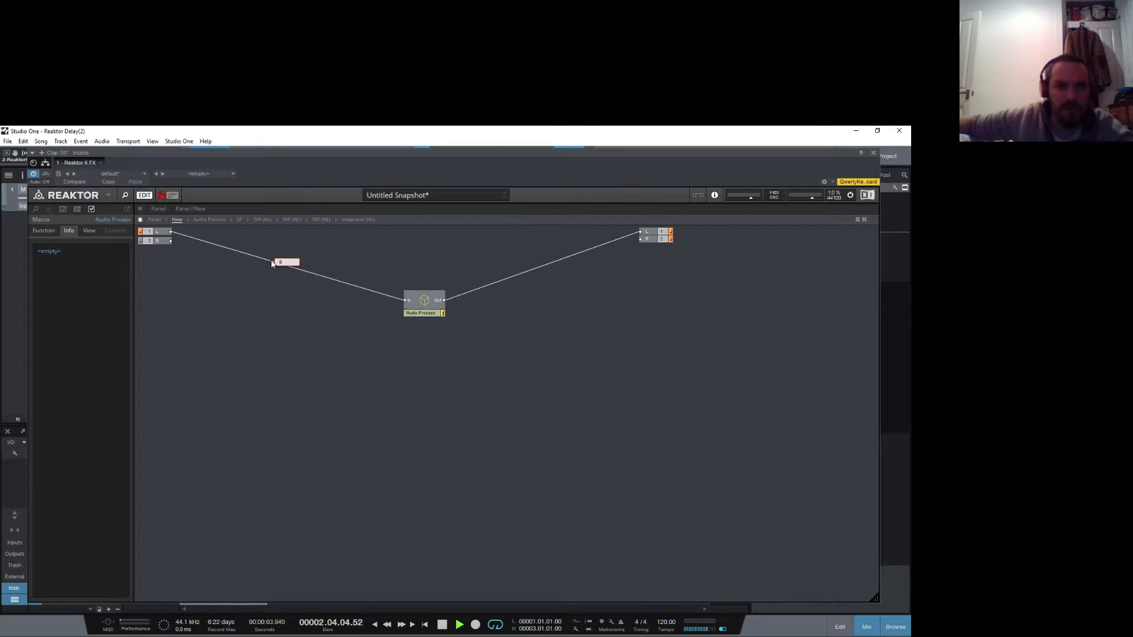
# Step: Undo the deletion of the Clap event in the Studio One arrangement and reopen the Reaktor 6 FX insert
pyautogui.click(874, 152)
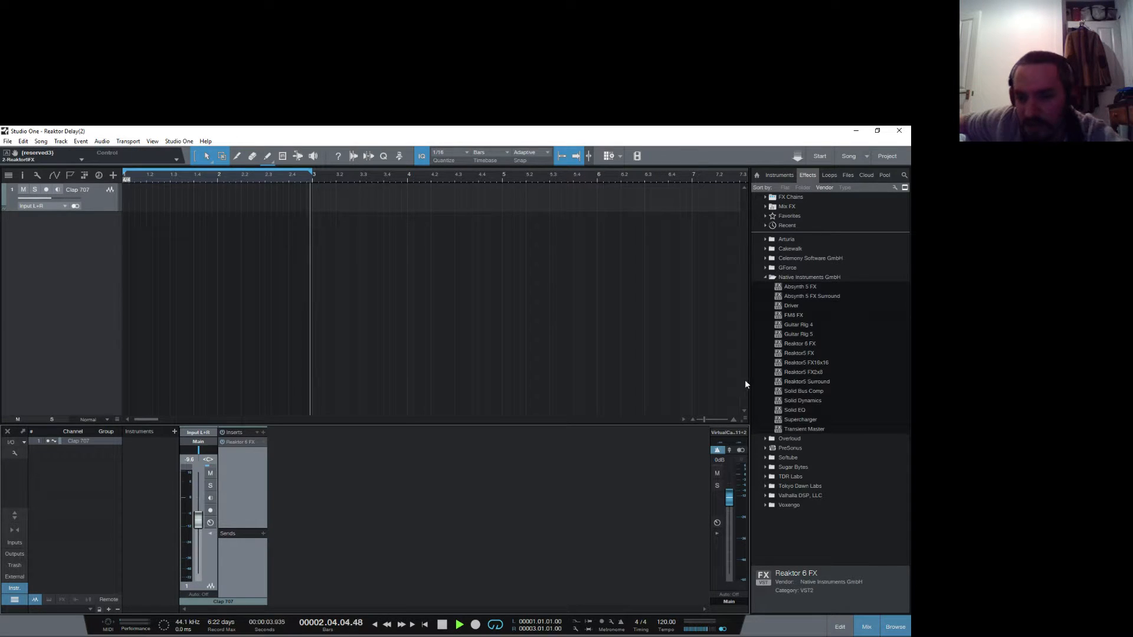
pyautogui.click(23, 141)
pyautogui.click(53, 152)
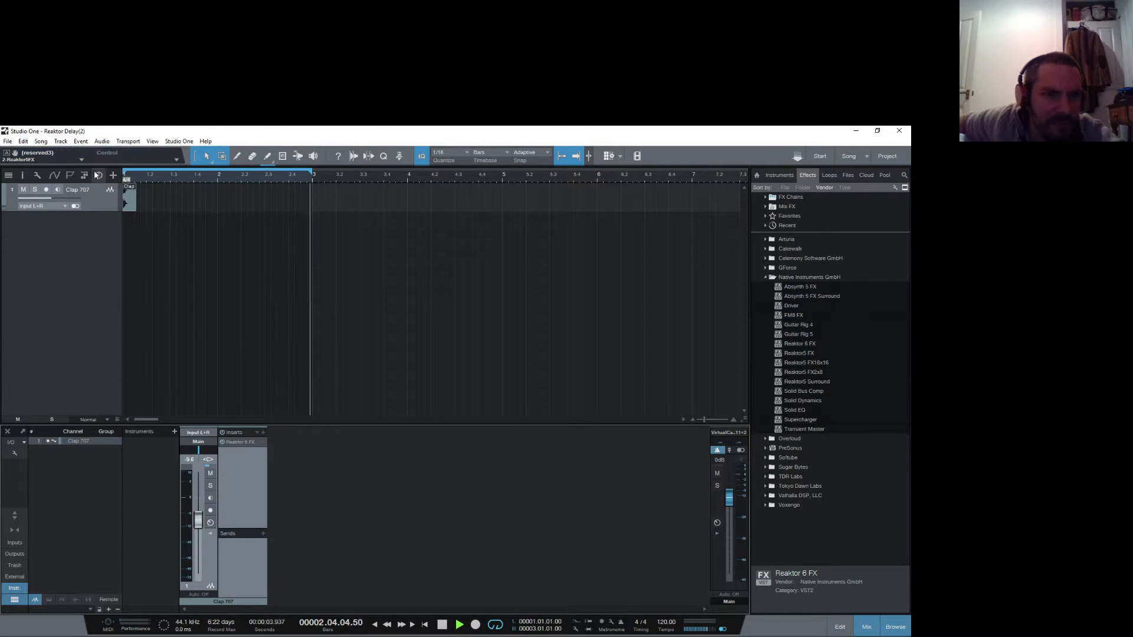
pyautogui.doubleClick(247, 442)
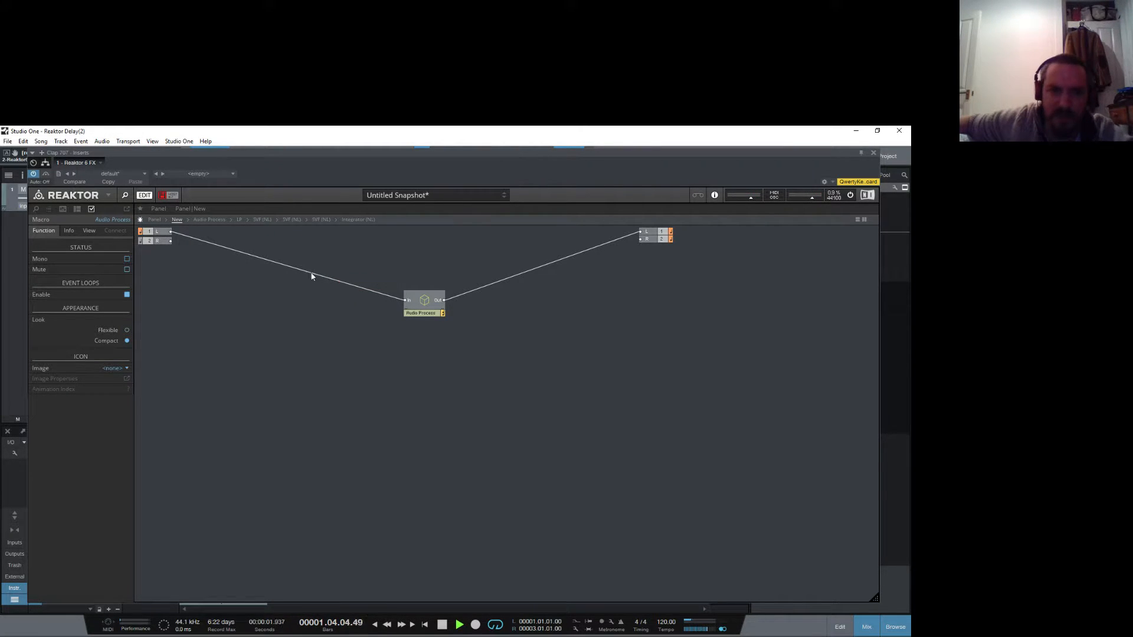
# Step: Add a Binaural Pan insert after Reaktor 6 FX on the Clap 707 channel and close its window
pyautogui.click(873, 152)
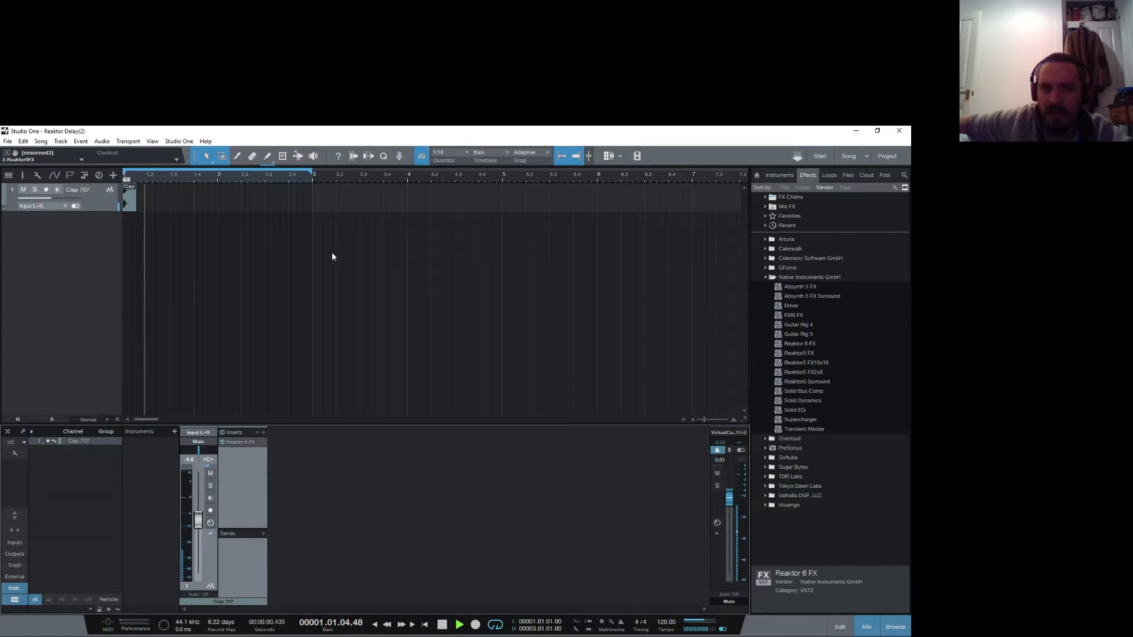
pyautogui.click(264, 433)
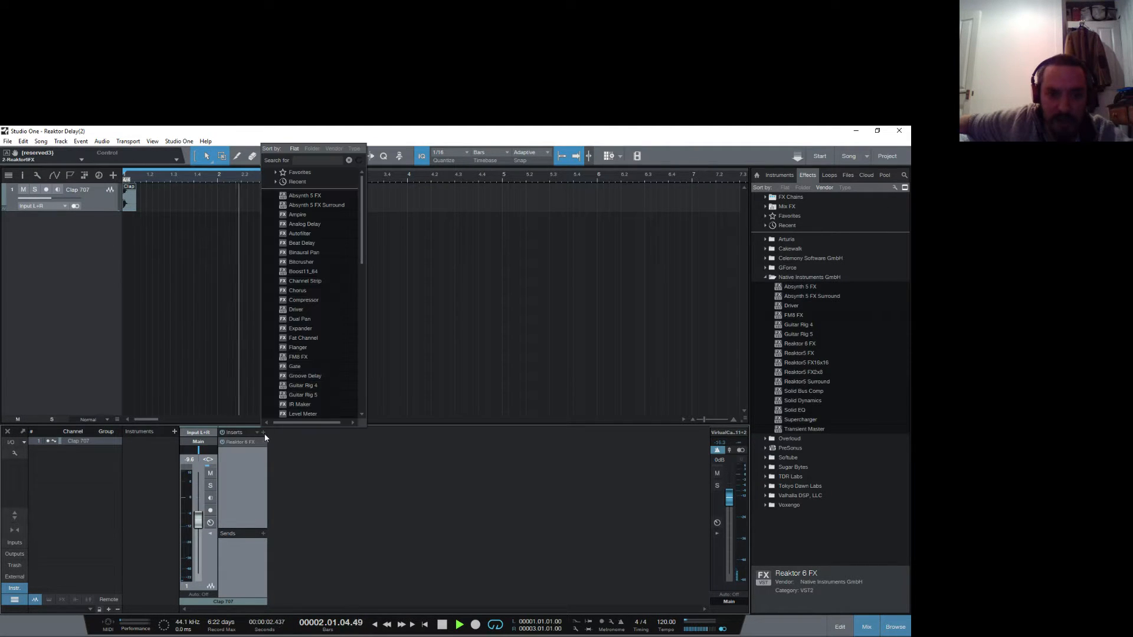
pyautogui.click(326, 253)
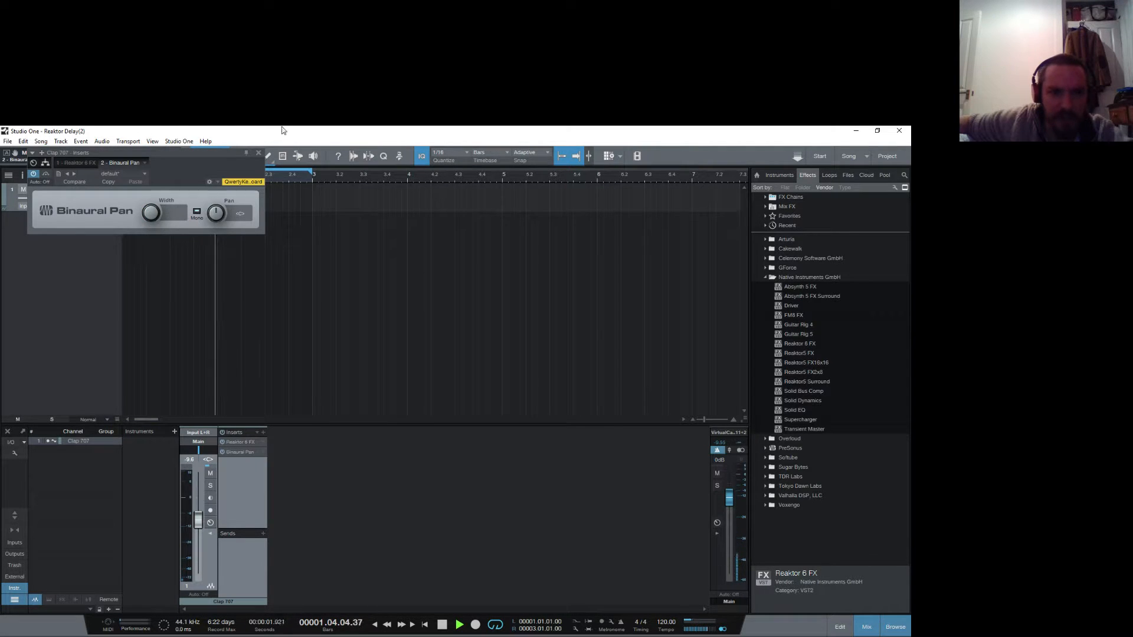
pyautogui.click(258, 152)
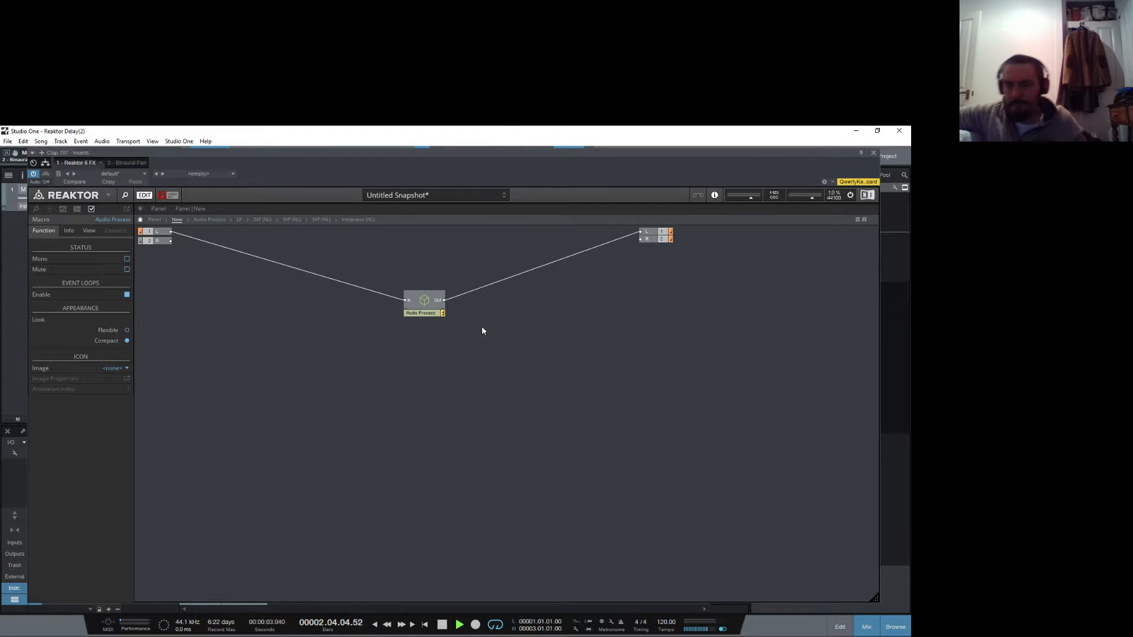
# Step: Open the Audio Process macro and inspect the signals feeding the Input Mute module
pyautogui.doubleClick(428, 311)
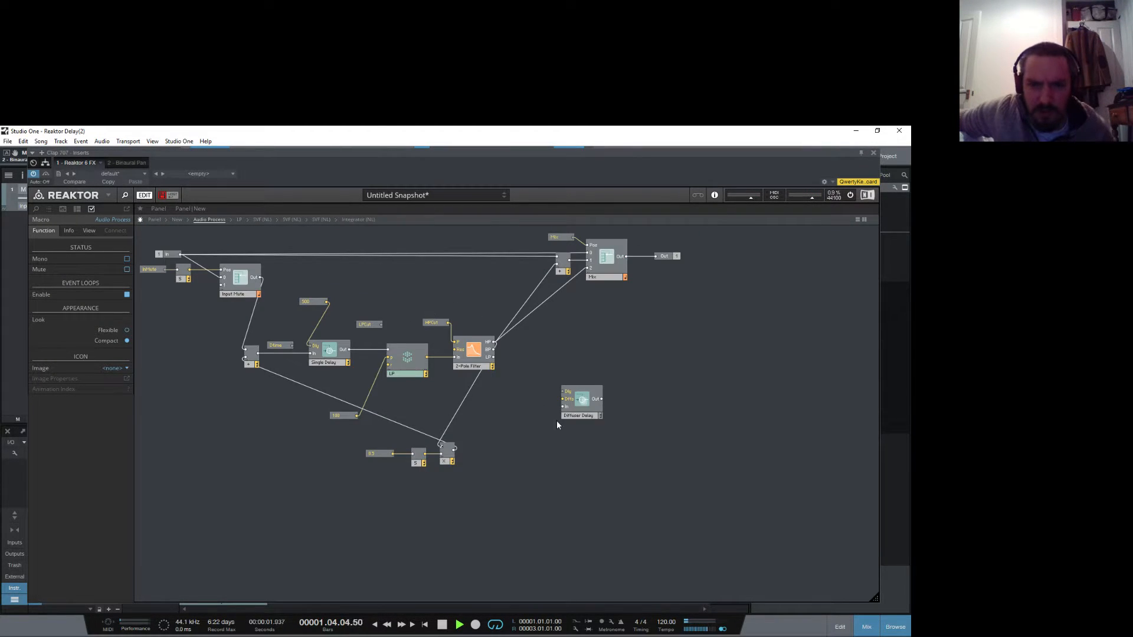
pyautogui.moveTo(201, 267)
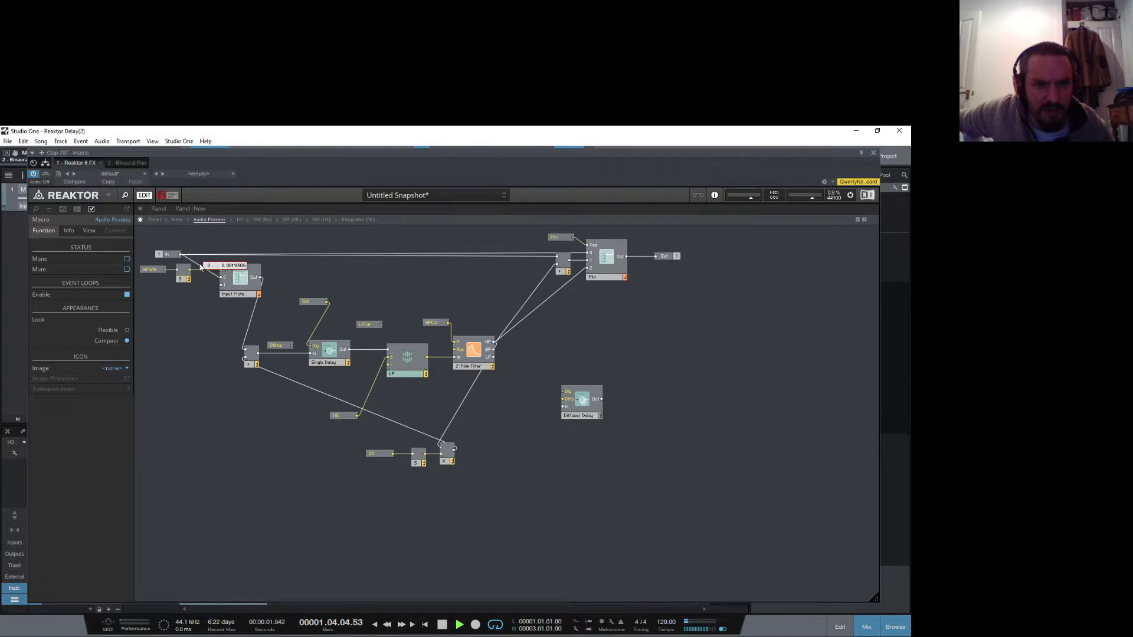
pyautogui.moveTo(252, 317)
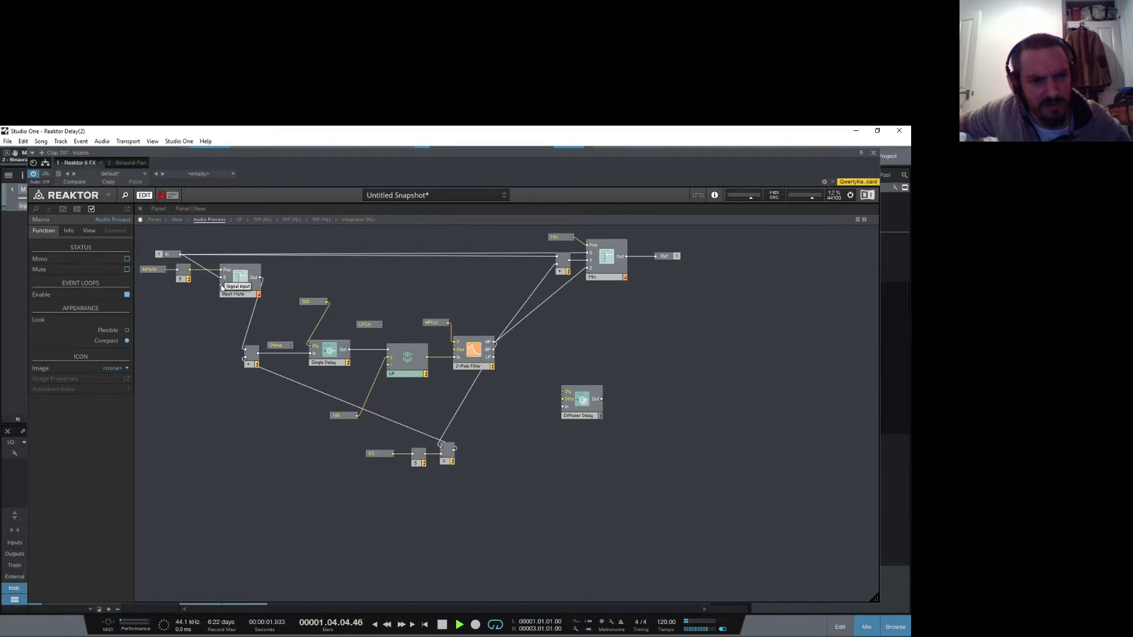
pyautogui.moveTo(203, 269)
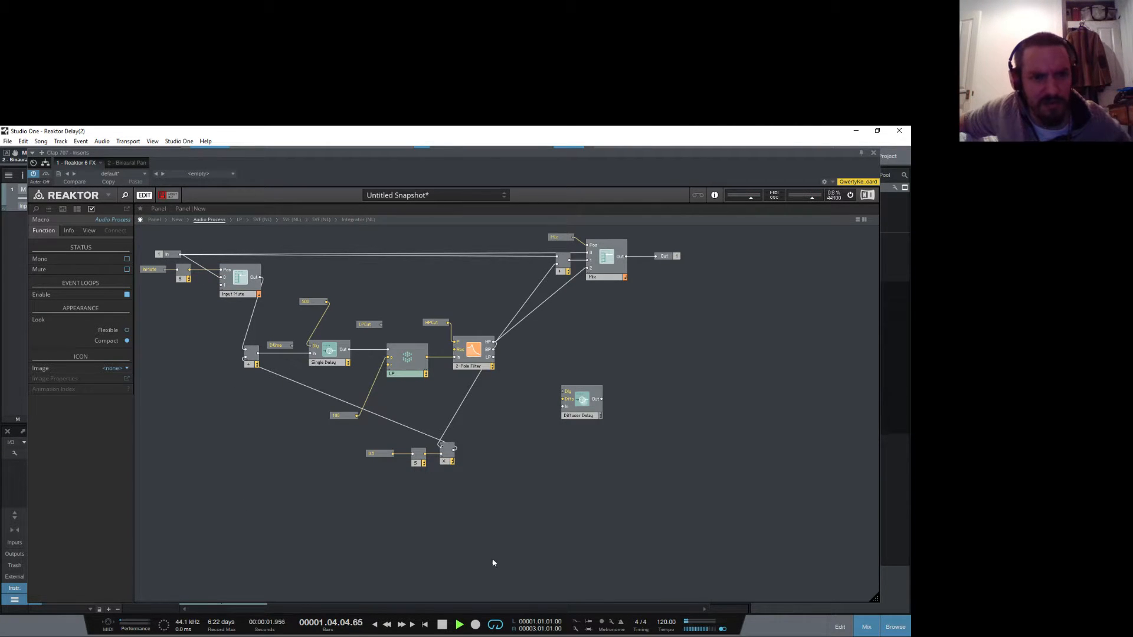
# Step: Return to the New instrument's structure and add an empty macro beside Audio Process
pyautogui.doubleClick(529, 551)
pyautogui.doubleClick(356, 363)
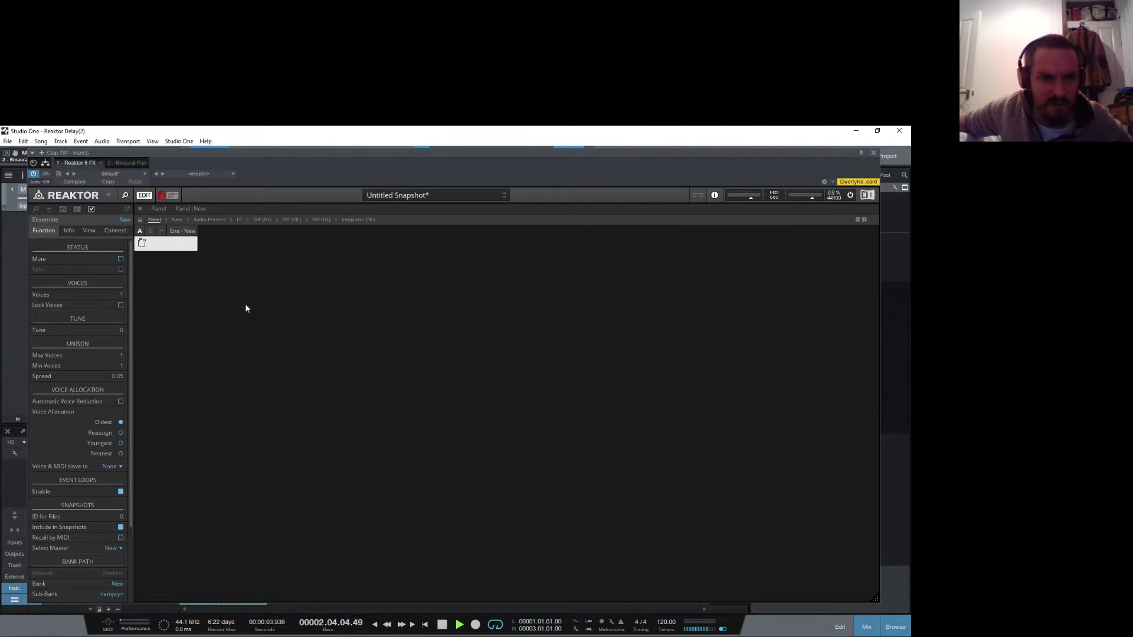
pyautogui.click(181, 220)
pyautogui.rightClick(263, 354)
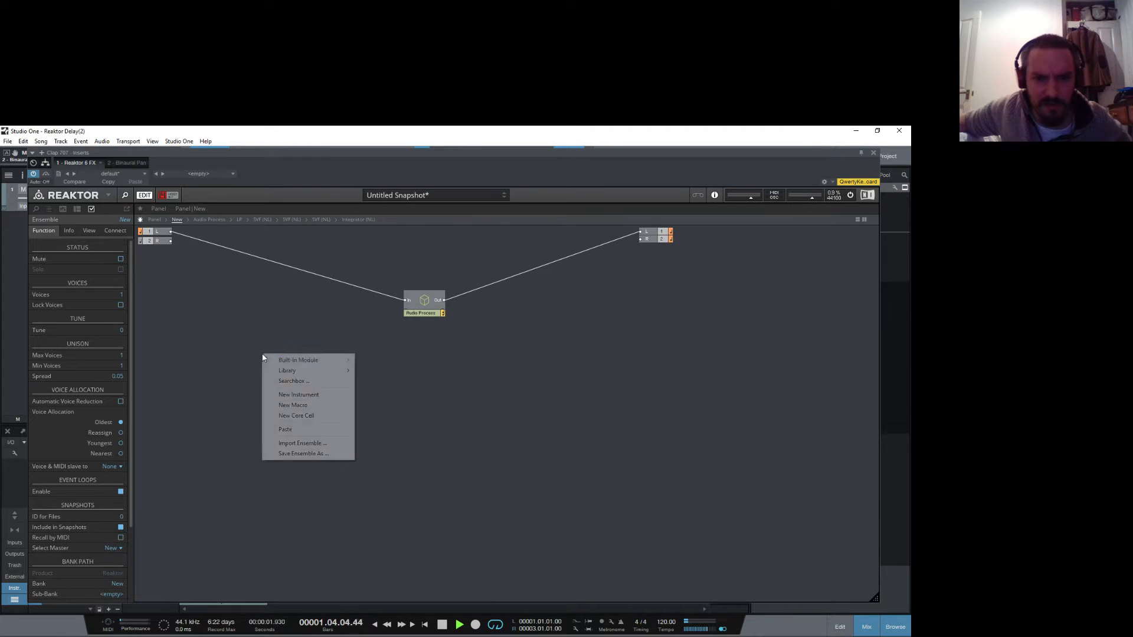
pyautogui.click(303, 406)
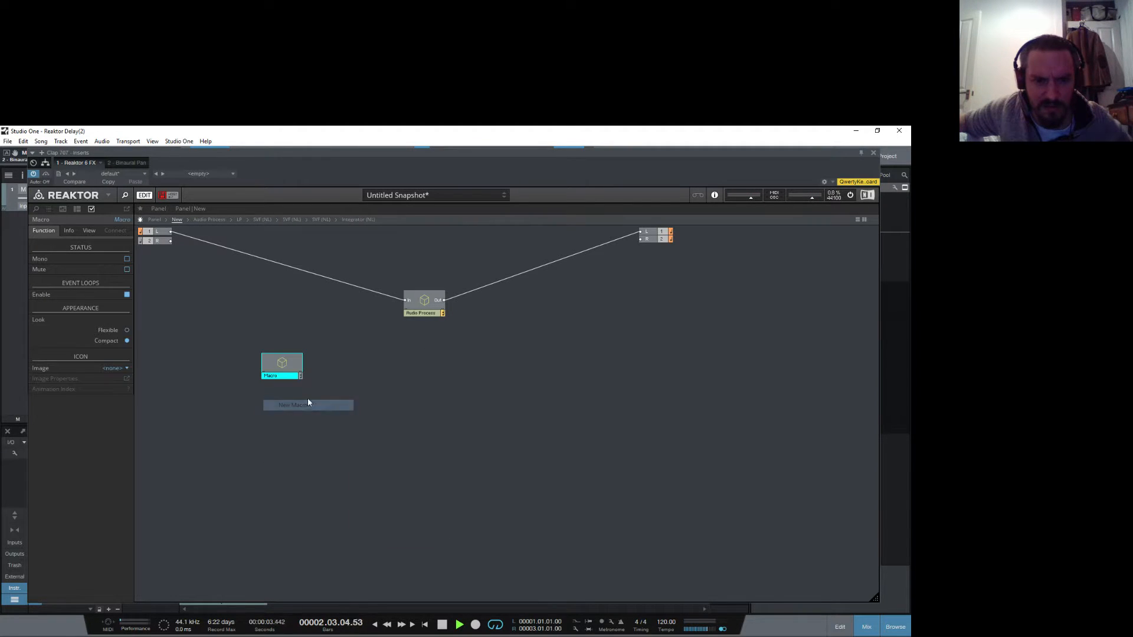
# Step: Add a panel button inside the new macro and name it Input Mute
pyautogui.doubleClick(280, 361)
pyautogui.rightClick(252, 332)
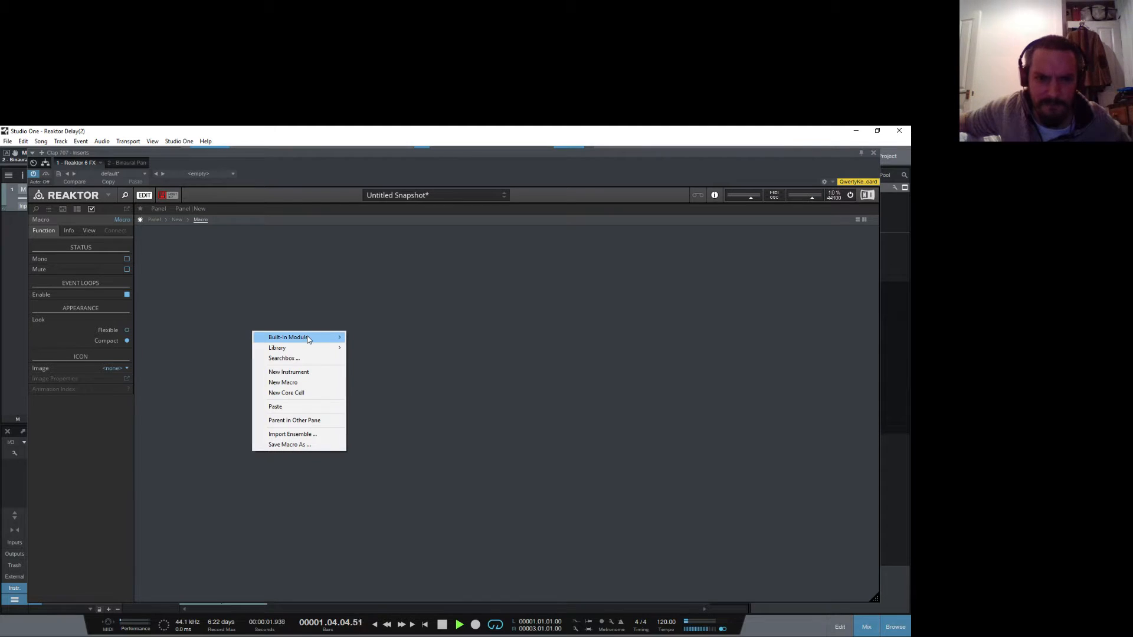
pyautogui.moveTo(310, 339)
pyautogui.moveTo(368, 343)
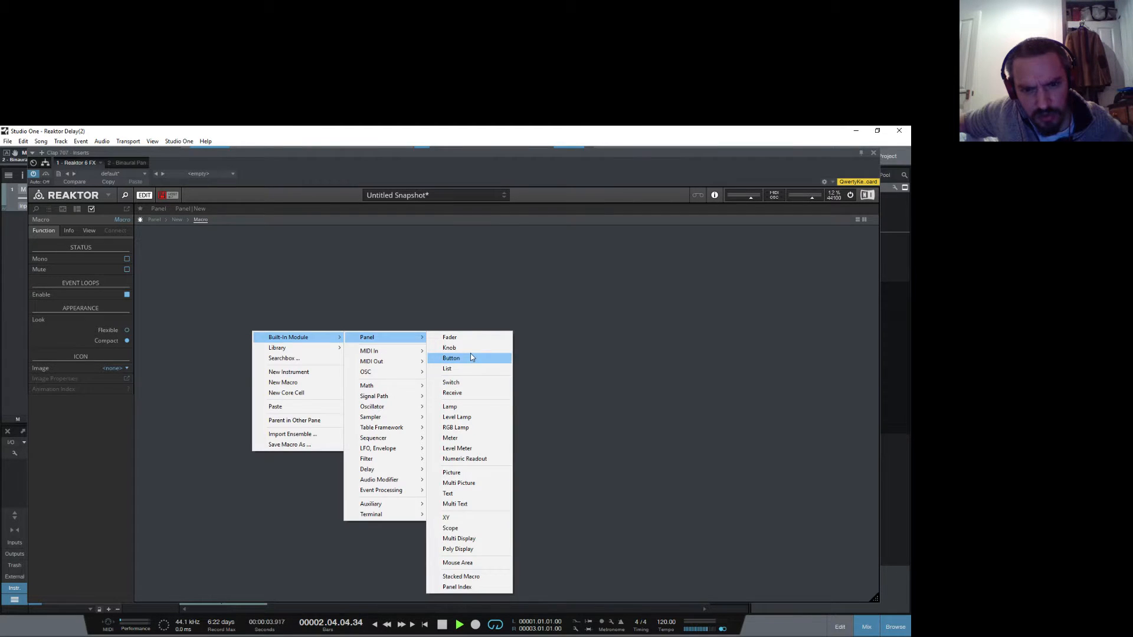
pyautogui.click(439, 358)
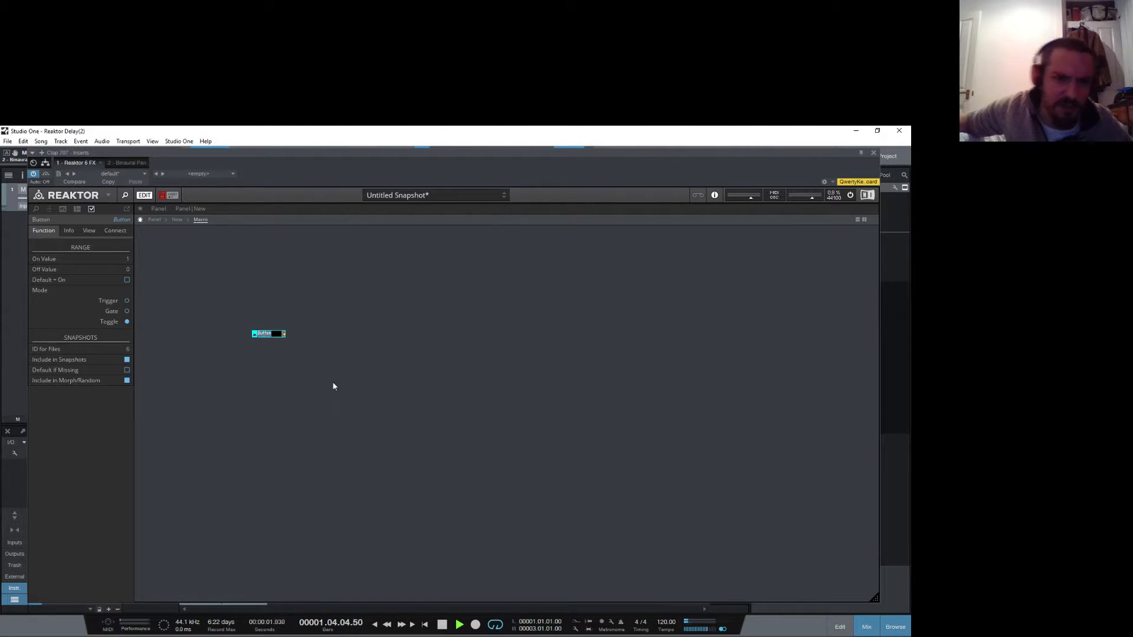
pyautogui.write('Inp')
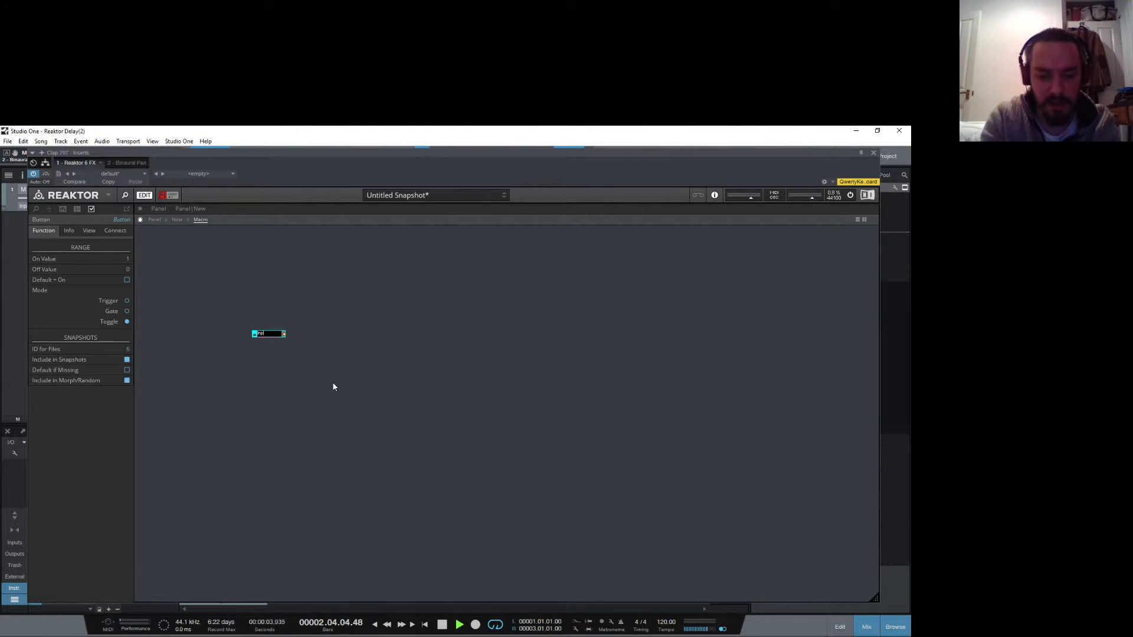
pyautogui.write('ut Mu')
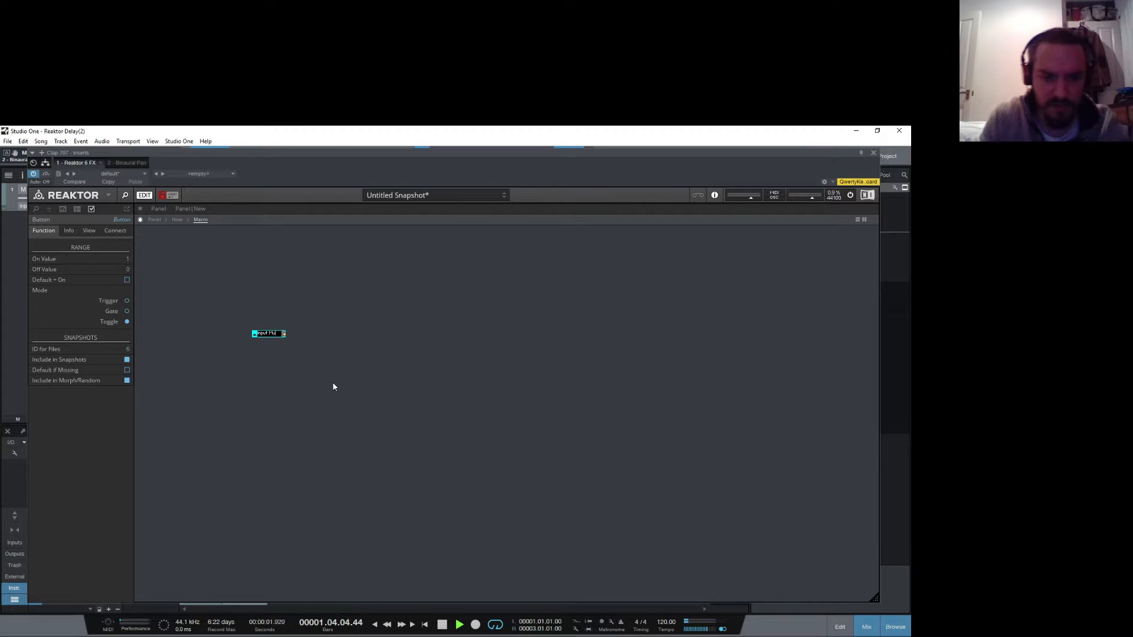
pyautogui.write('te')
pyautogui.press('Return')
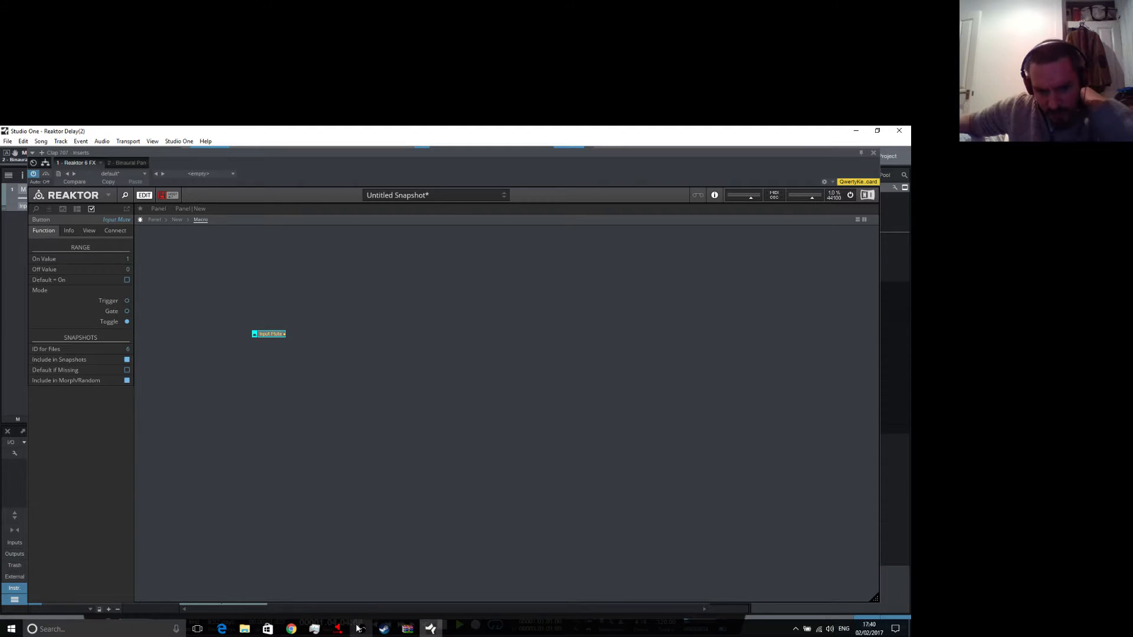
pyautogui.click(359, 629)
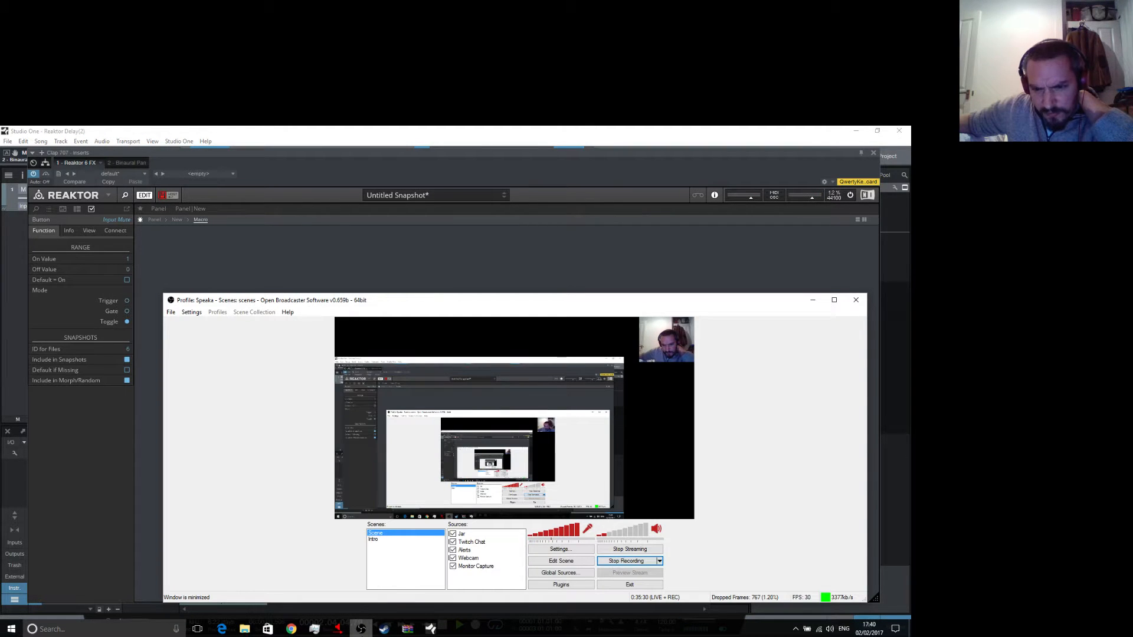
pyautogui.click(431, 629)
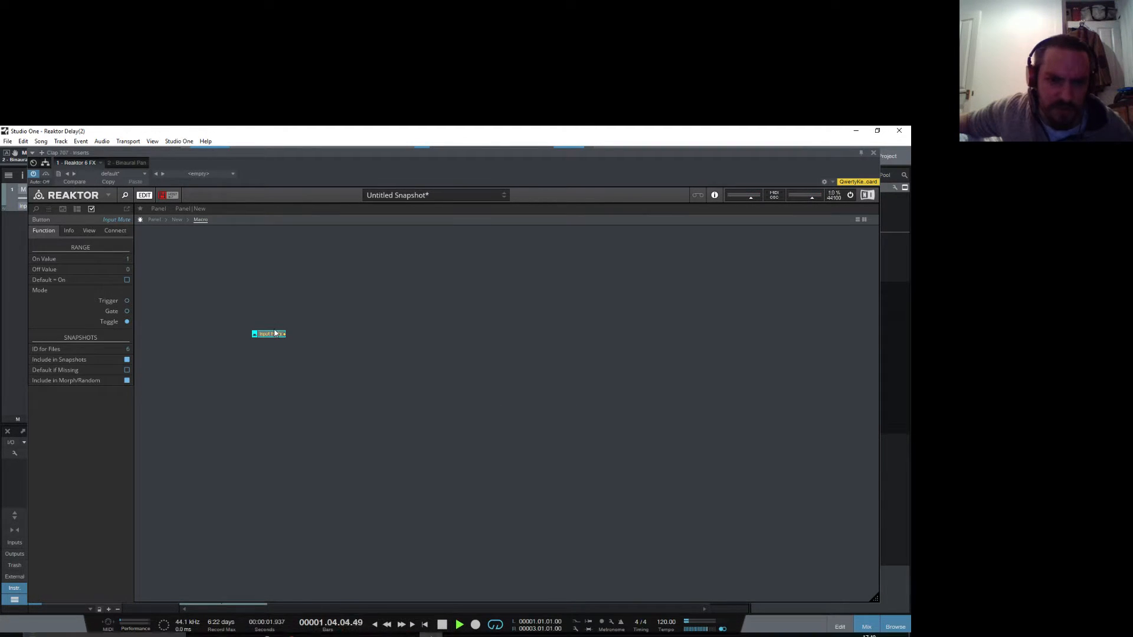
# Step: Move the macro holding the Input Mute button further down on the instrument panel and lock the panel layout
pyautogui.click(155, 220)
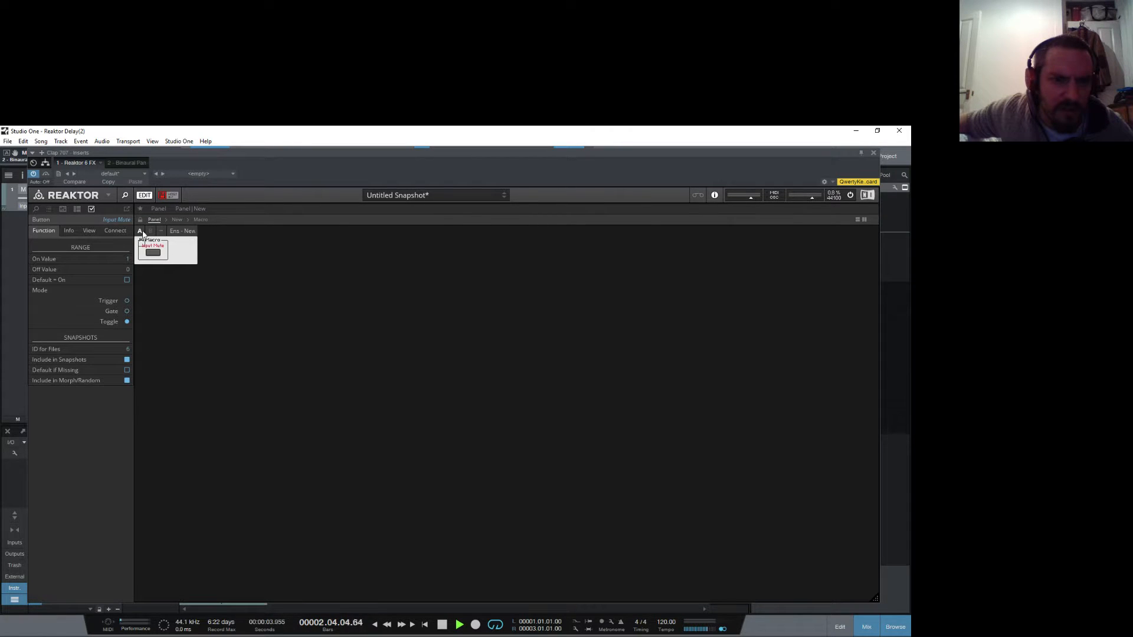
pyautogui.moveTo(153, 254); pyautogui.dragTo(154, 313)
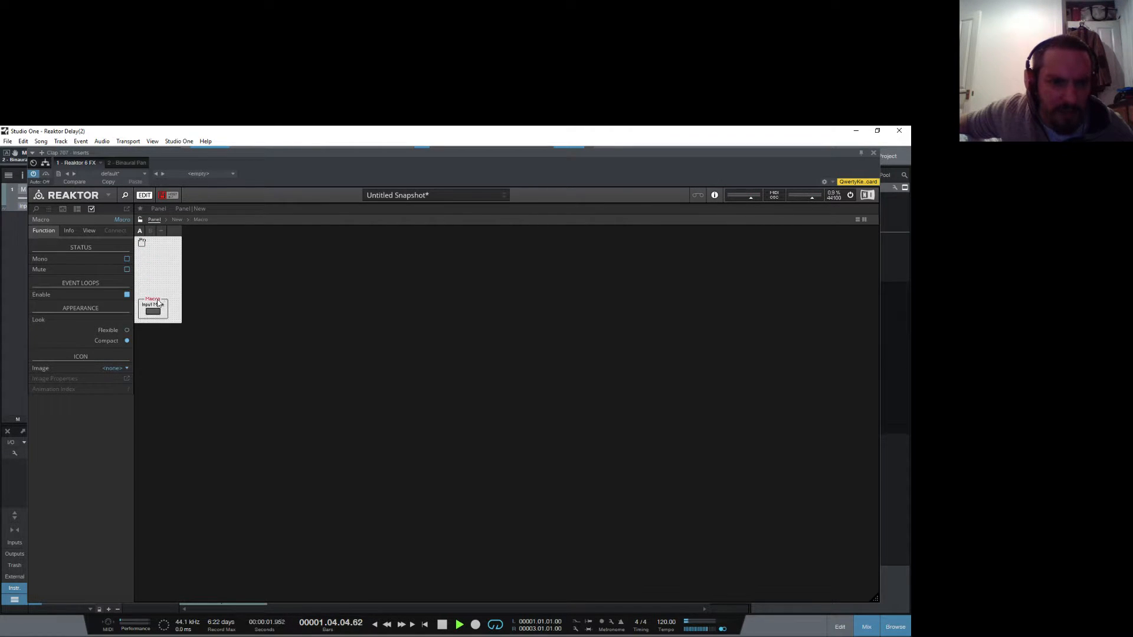
pyautogui.click(141, 220)
# Step: Test the Input Mute button by switching it on and off, and inspect its internal connection settings
pyautogui.click(153, 316)
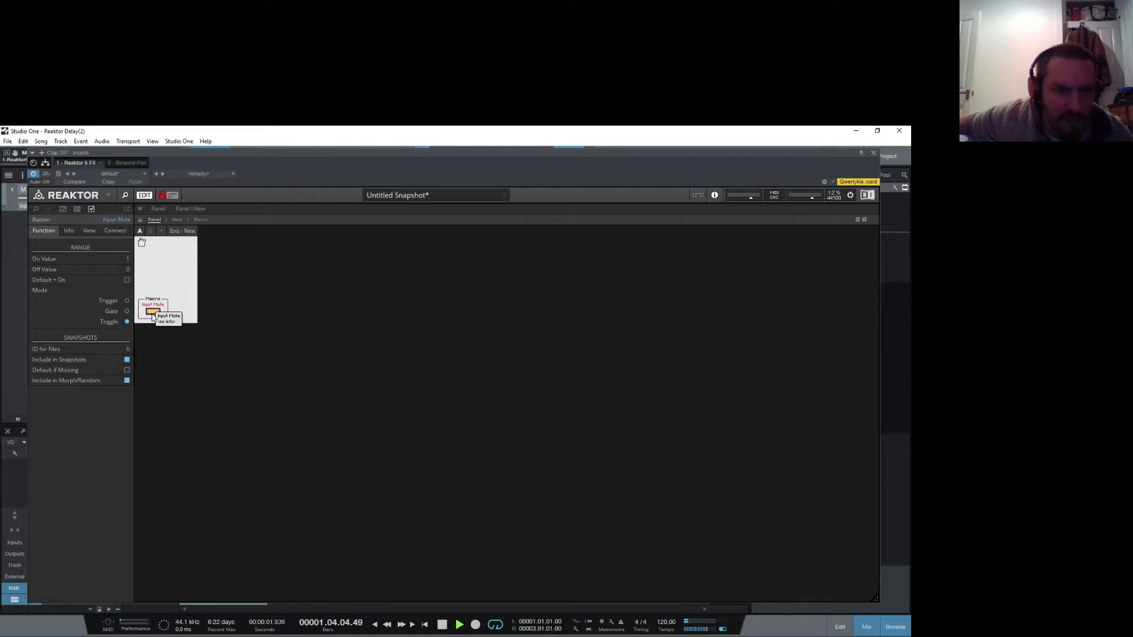
pyautogui.click(153, 316)
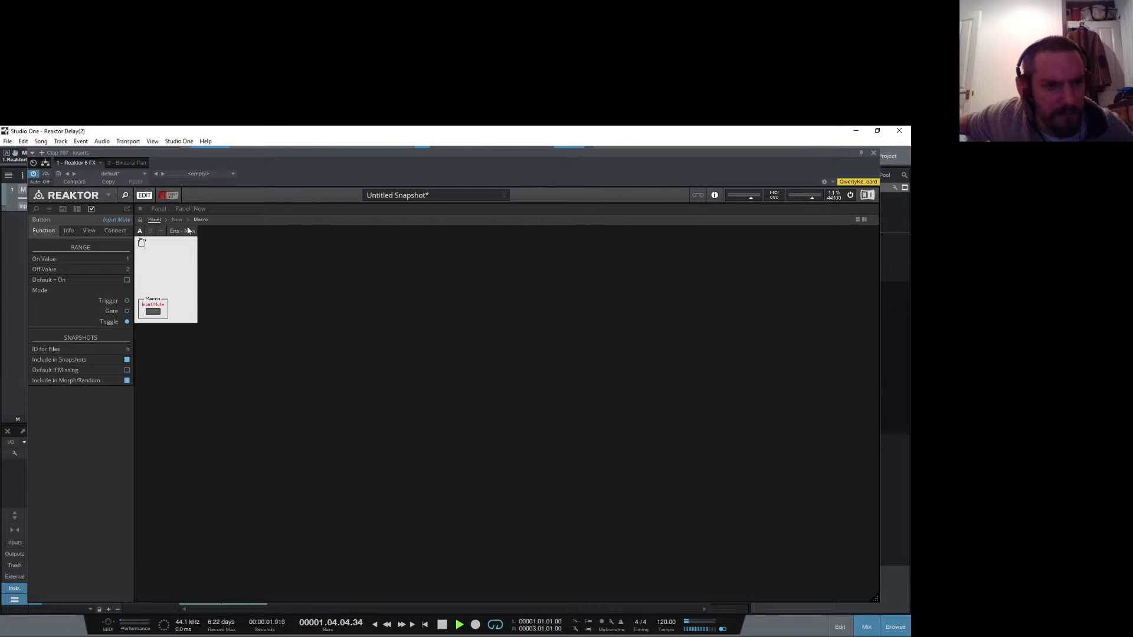
pyautogui.click(121, 229)
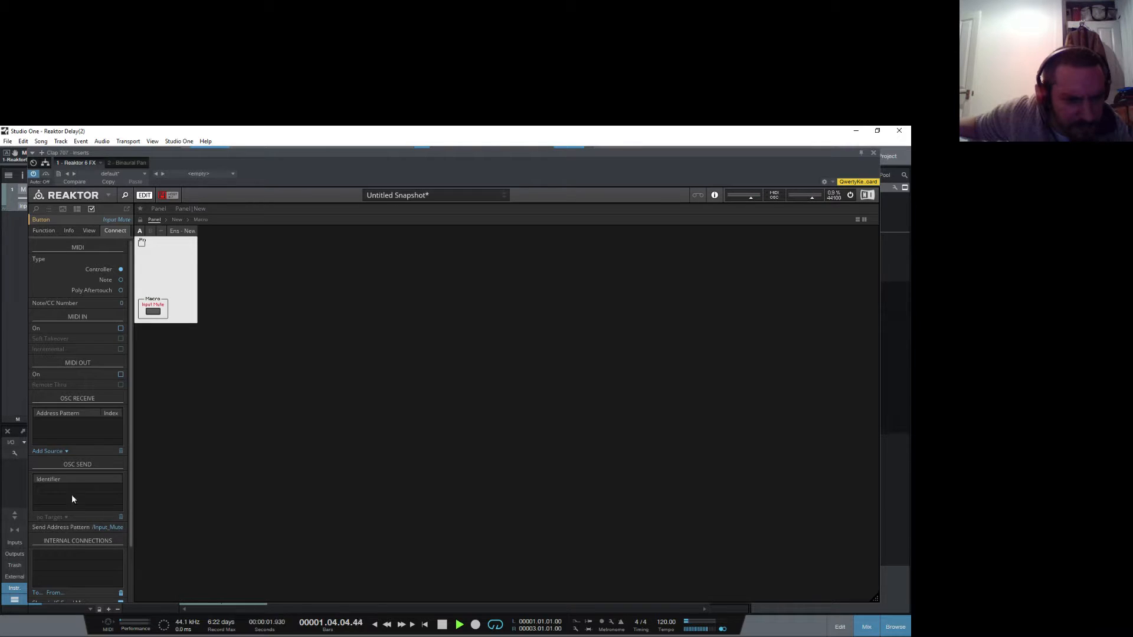
pyautogui.scroll(-2, 97, 481)
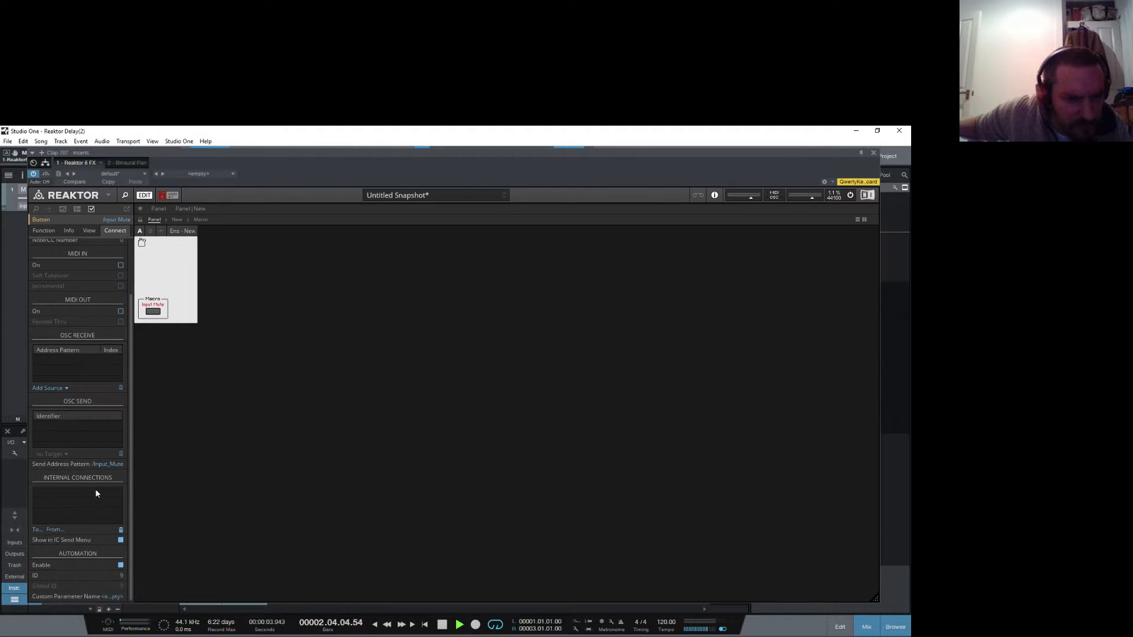
pyautogui.click(40, 531)
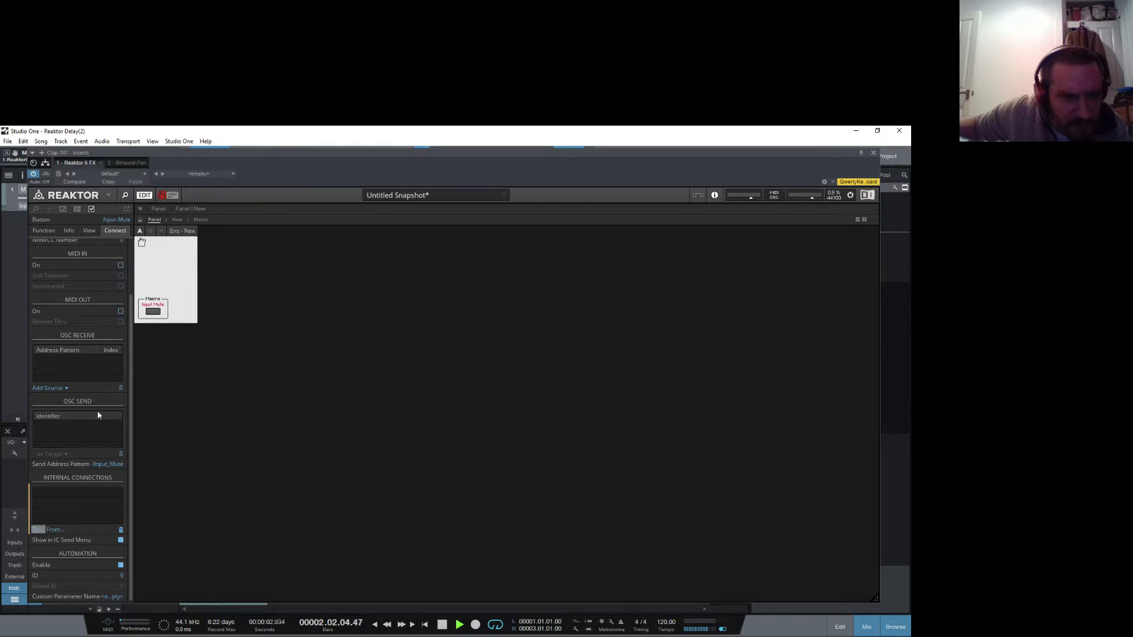
# Step: Check which send terminals are available to the InMute receive in the Audio Process macro
pyautogui.click(202, 220)
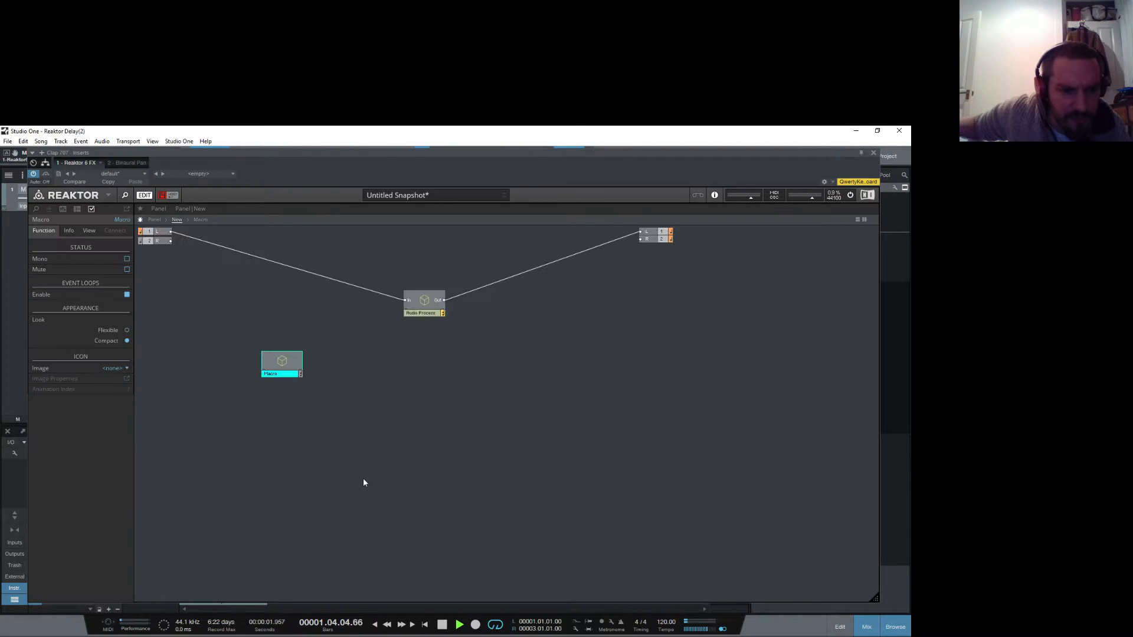
pyautogui.doubleClick(422, 299)
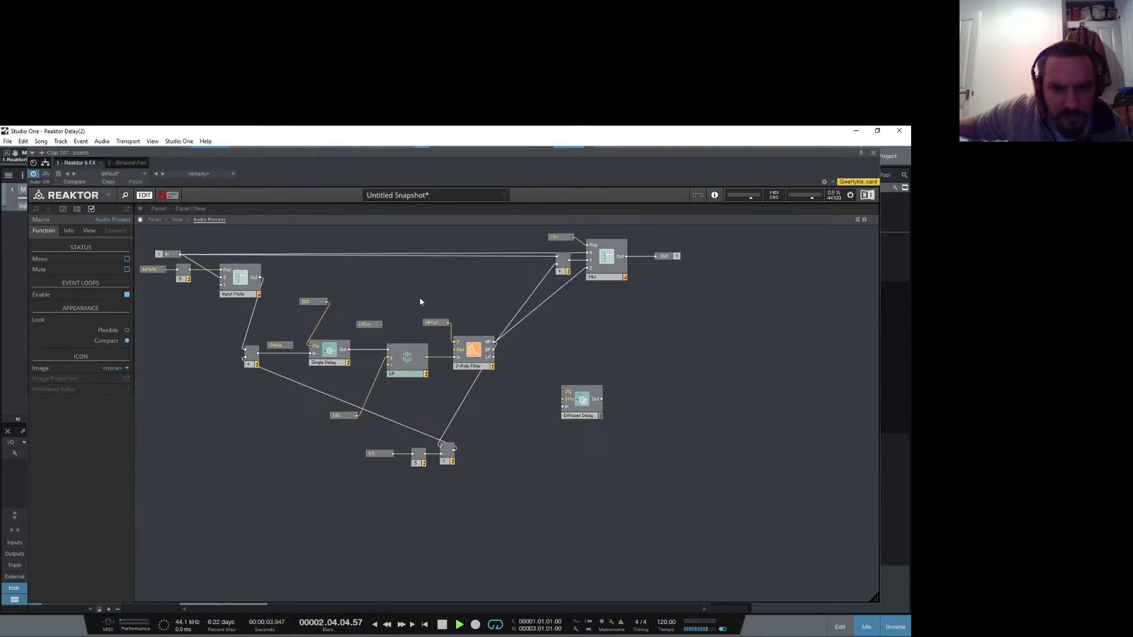
pyautogui.click(151, 271)
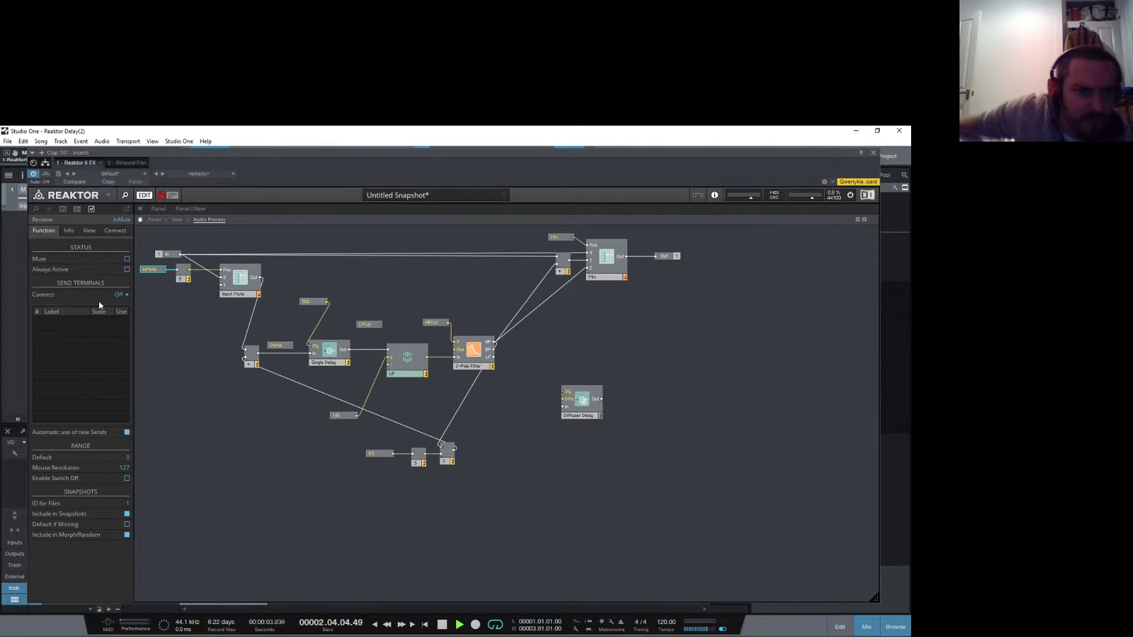
pyautogui.click(125, 298)
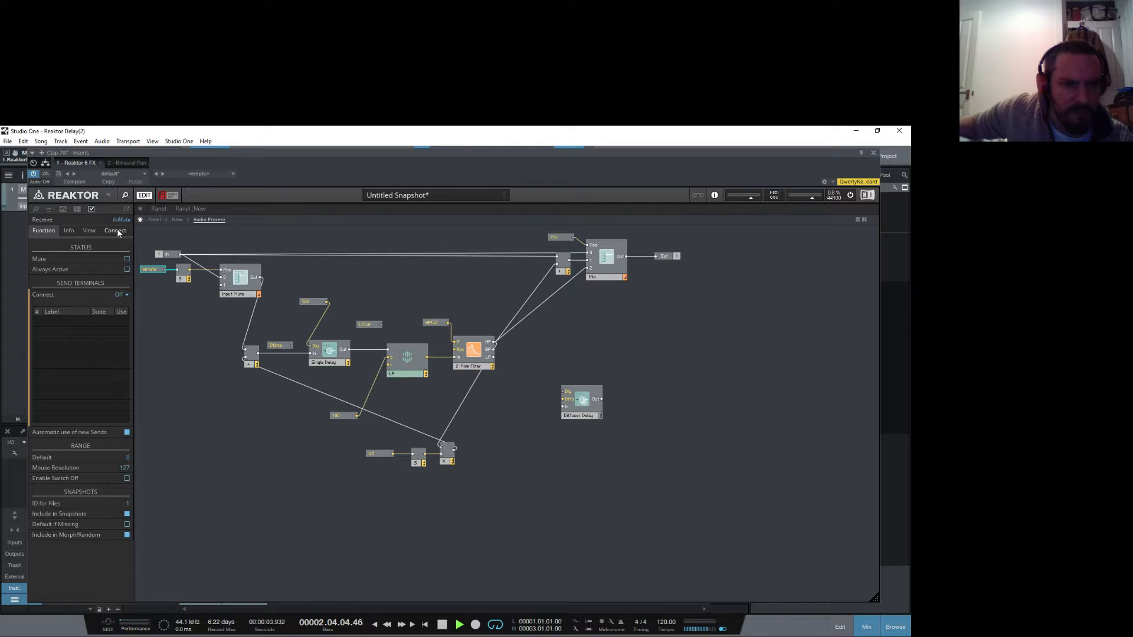
# Step: Add a Send terminal to the new macro, wire the Input Mute button into it and review its properties
pyautogui.doubleClick(167, 350)
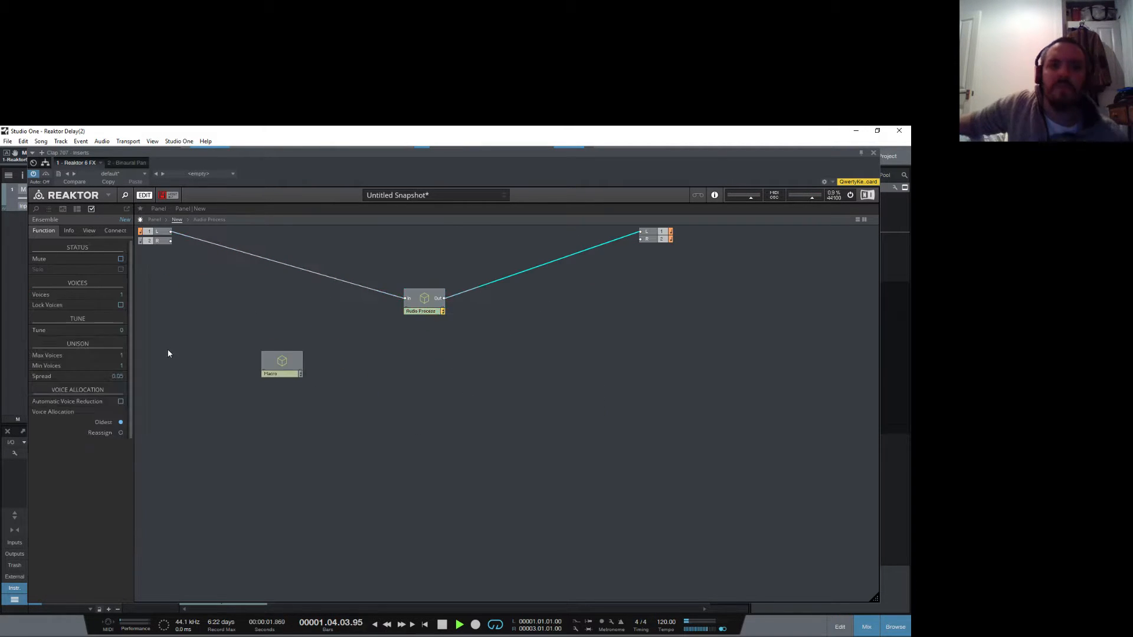
pyautogui.doubleClick(293, 365)
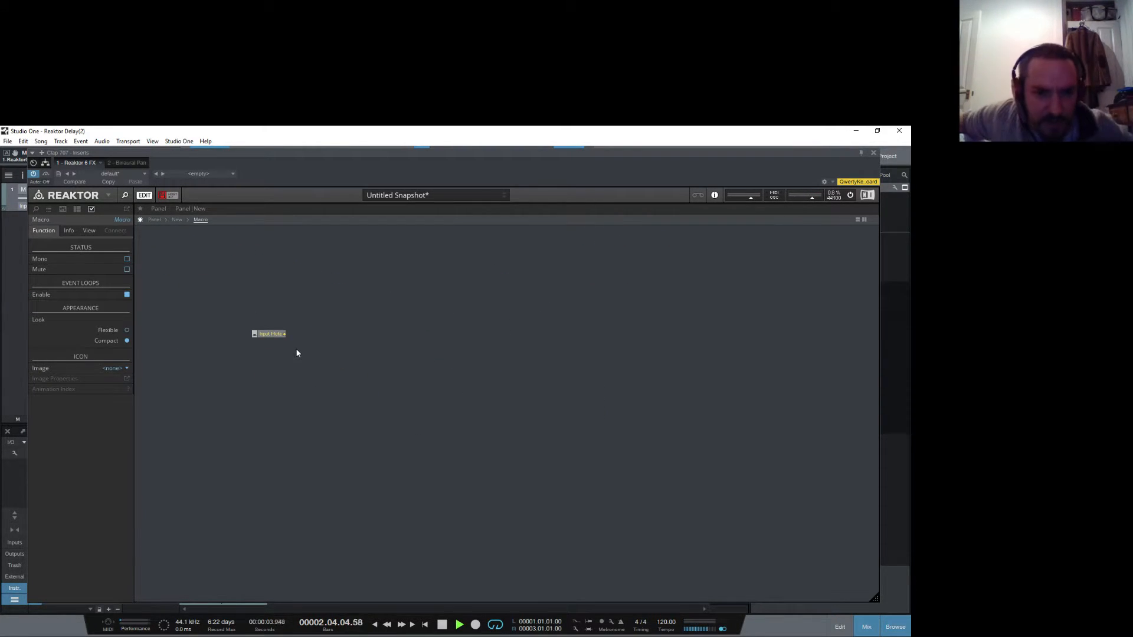
pyautogui.rightClick(312, 324)
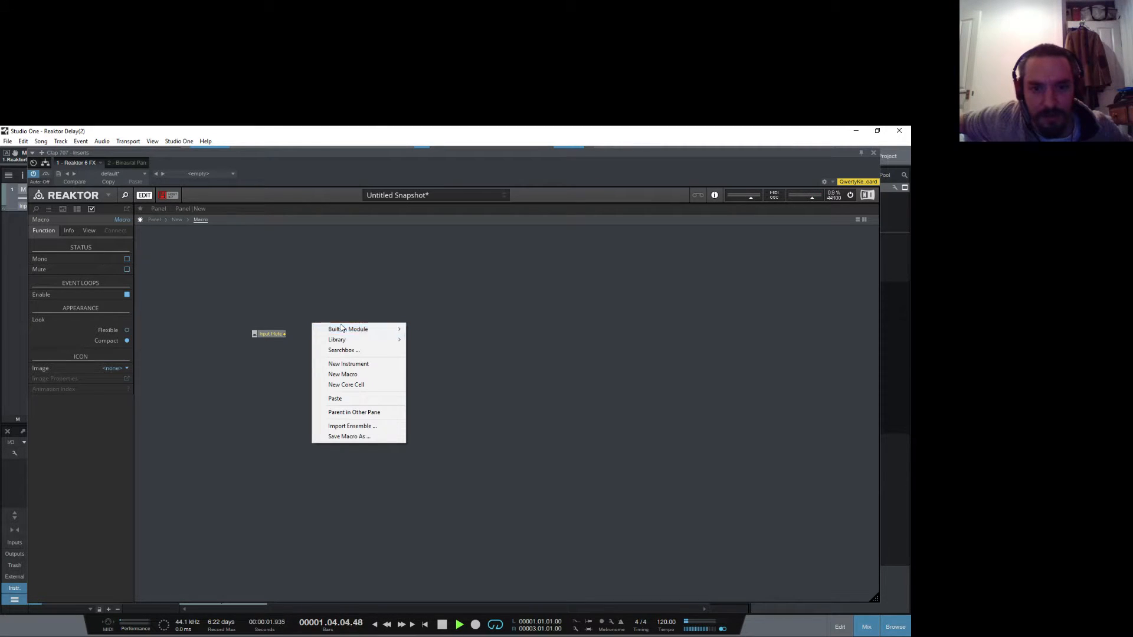
pyautogui.moveTo(348, 332)
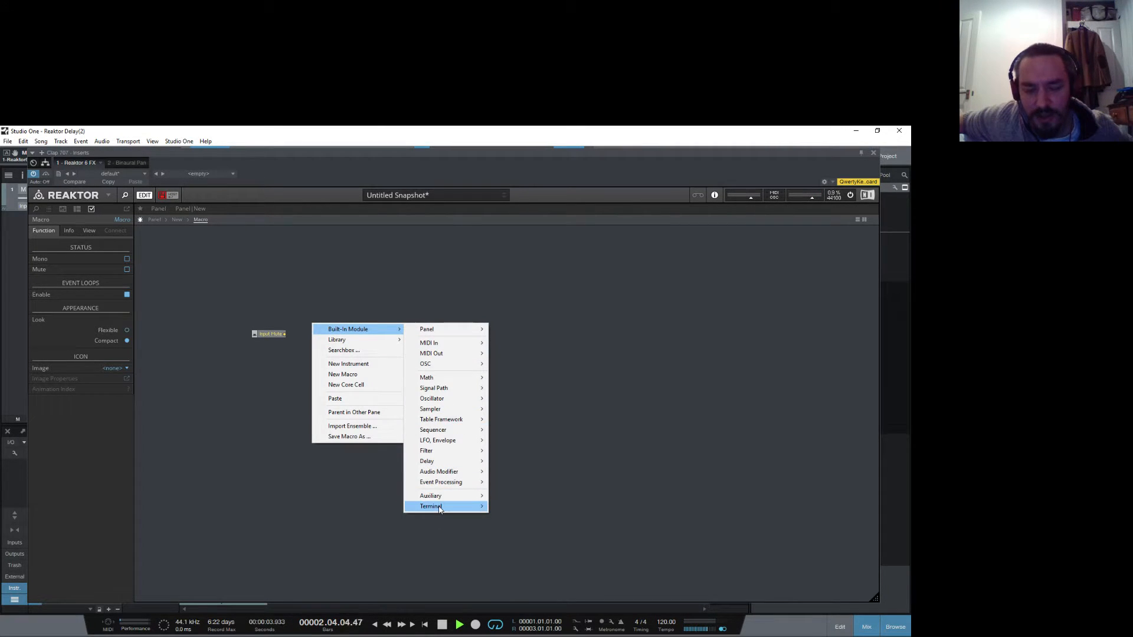
pyautogui.moveTo(448, 506)
pyautogui.click(530, 531)
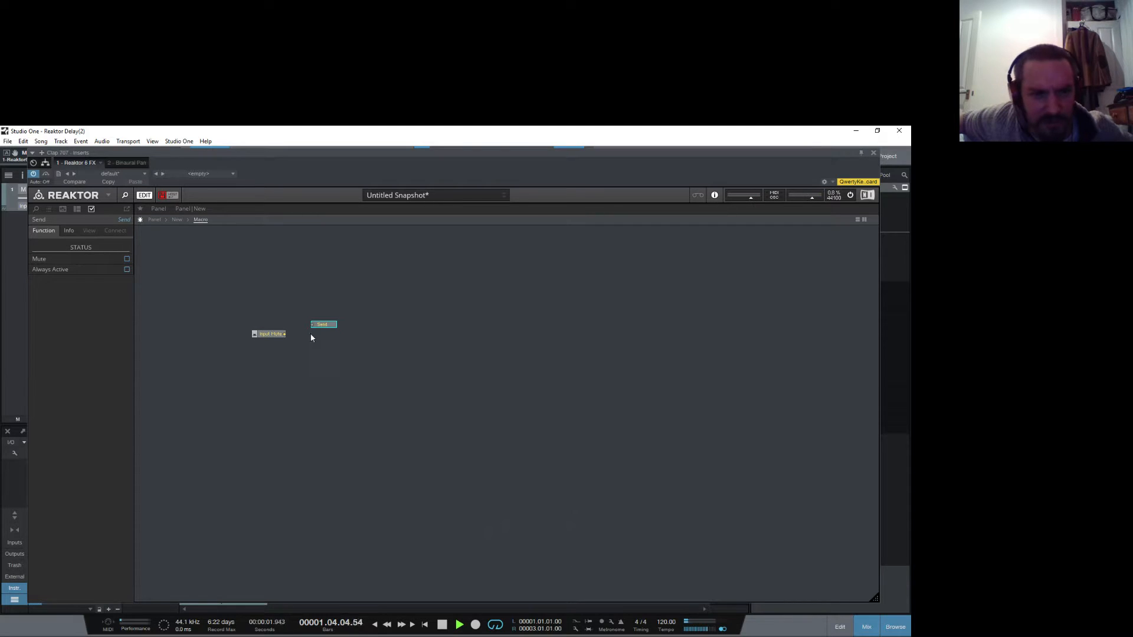
pyautogui.moveTo(324, 326); pyautogui.dragTo(311, 339)
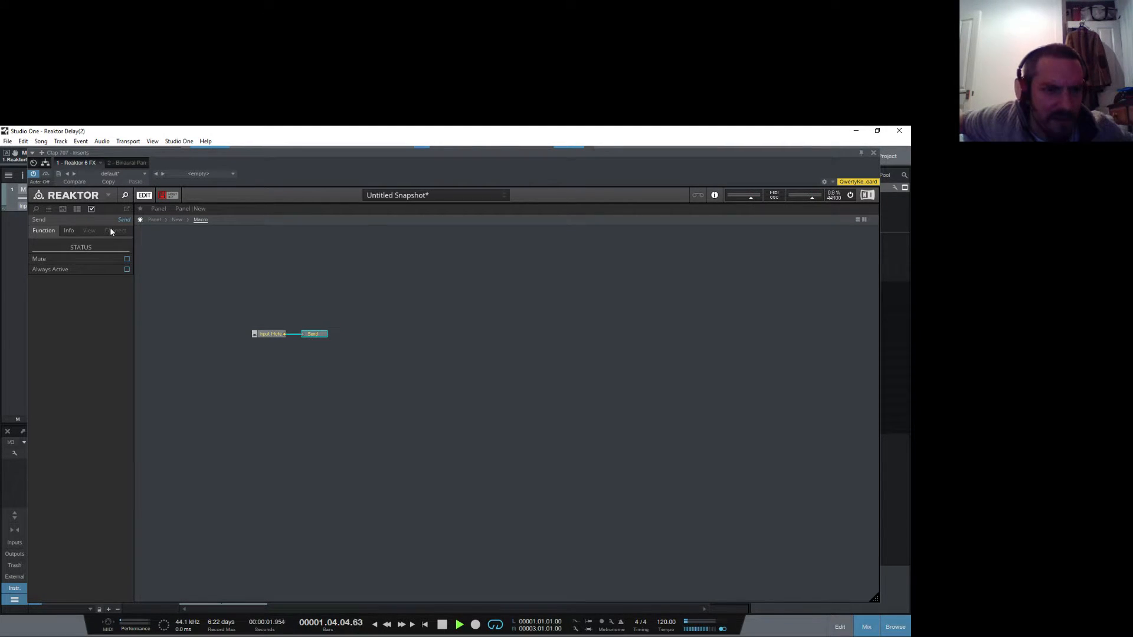
pyautogui.click(69, 230)
pyautogui.click(51, 230)
# Step: Connect the InMute receive in the Audio Process macro to the Send terminal
pyautogui.doubleClick(271, 401)
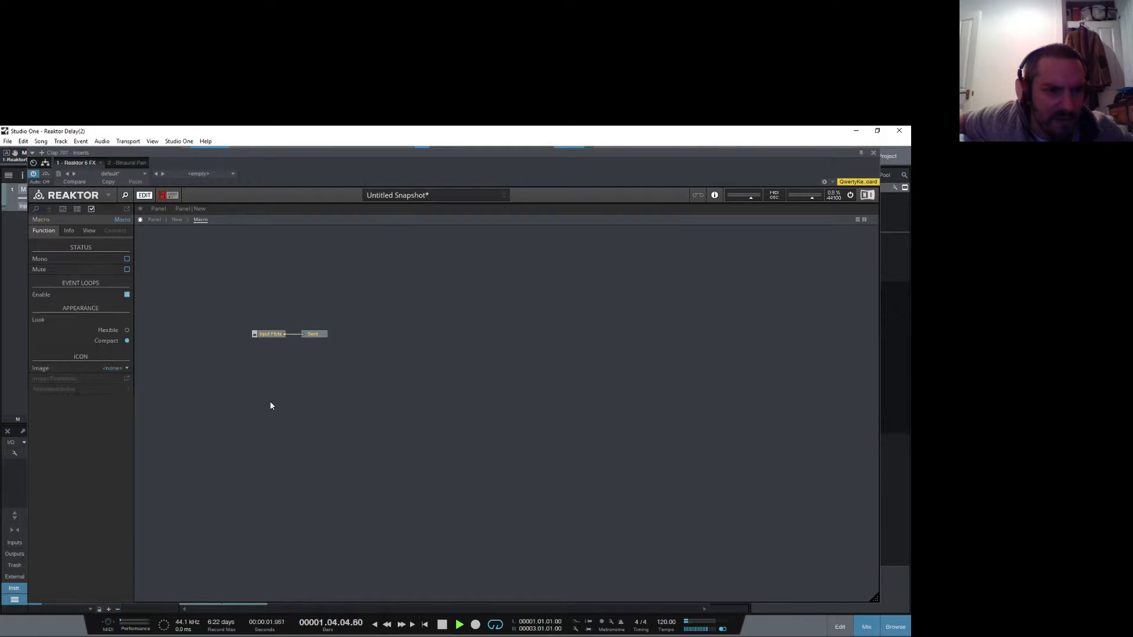
pyautogui.doubleClick(422, 301)
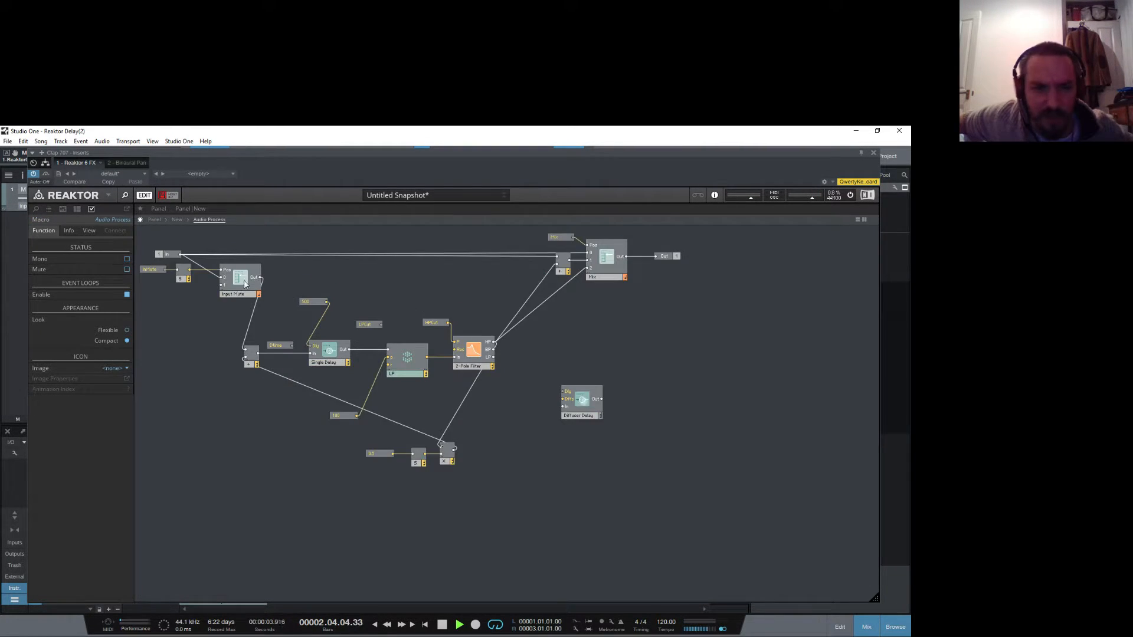
pyautogui.click(149, 271)
pyautogui.click(58, 323)
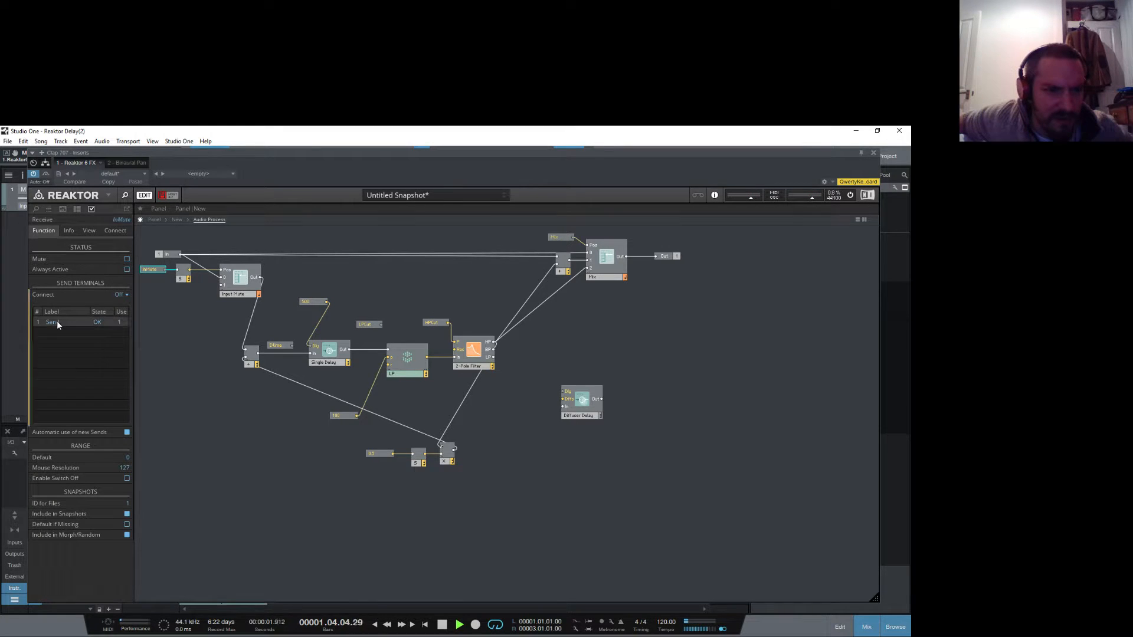
pyautogui.click(122, 294)
pyautogui.click(89, 304)
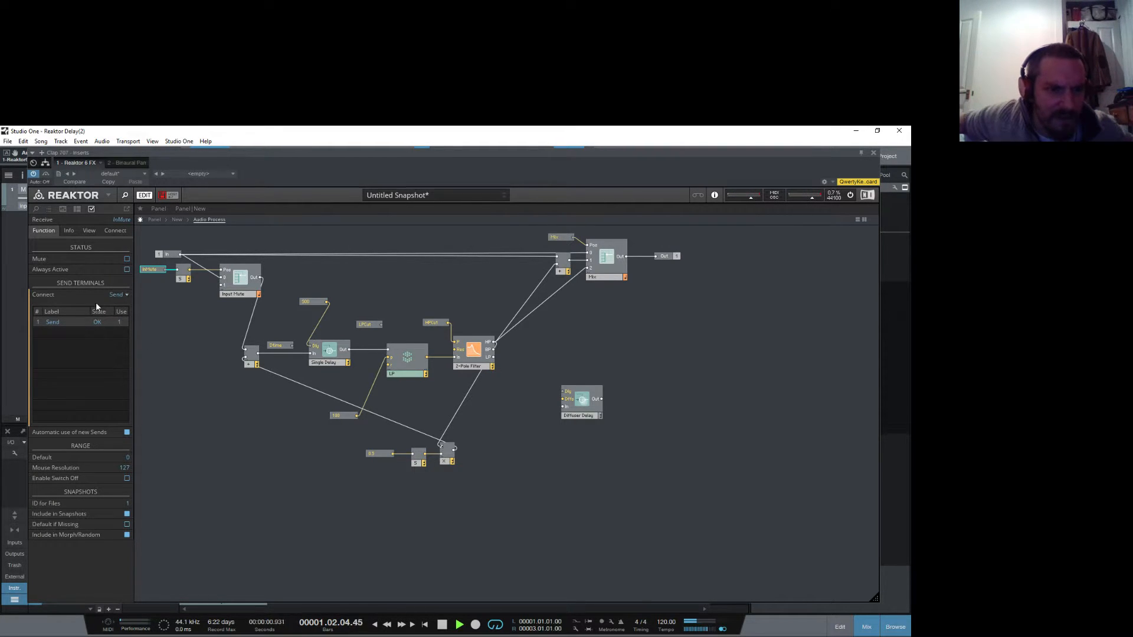
# Step: Rename the Send terminal wired to the Input Mute button as InputMute
pyautogui.doubleClick(210, 434)
pyautogui.doubleClick(272, 376)
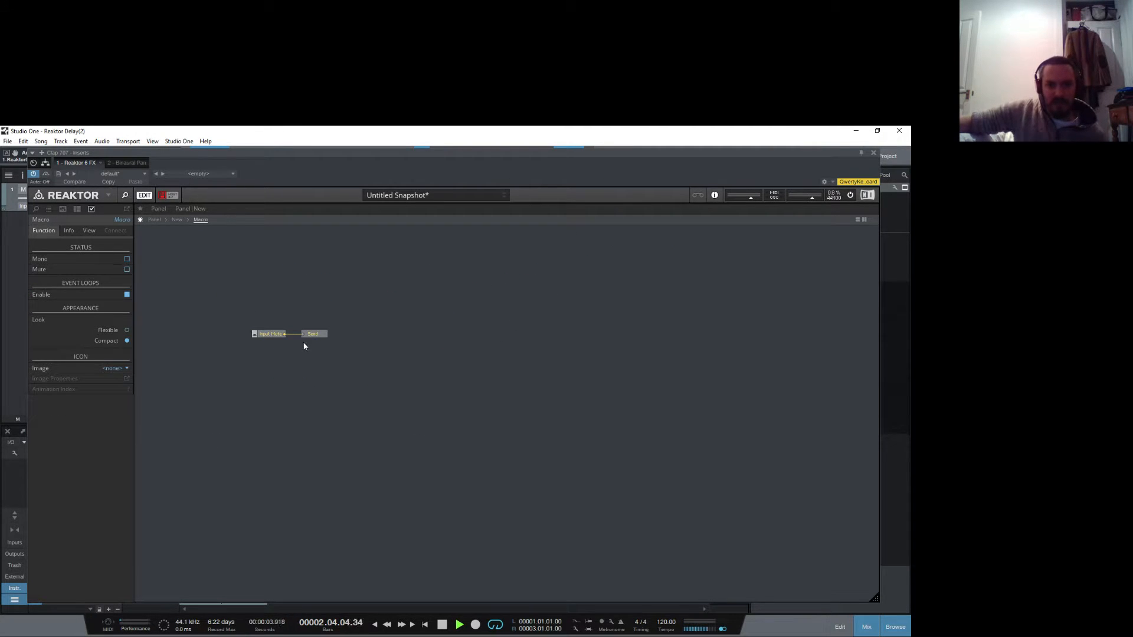
pyautogui.click(312, 334)
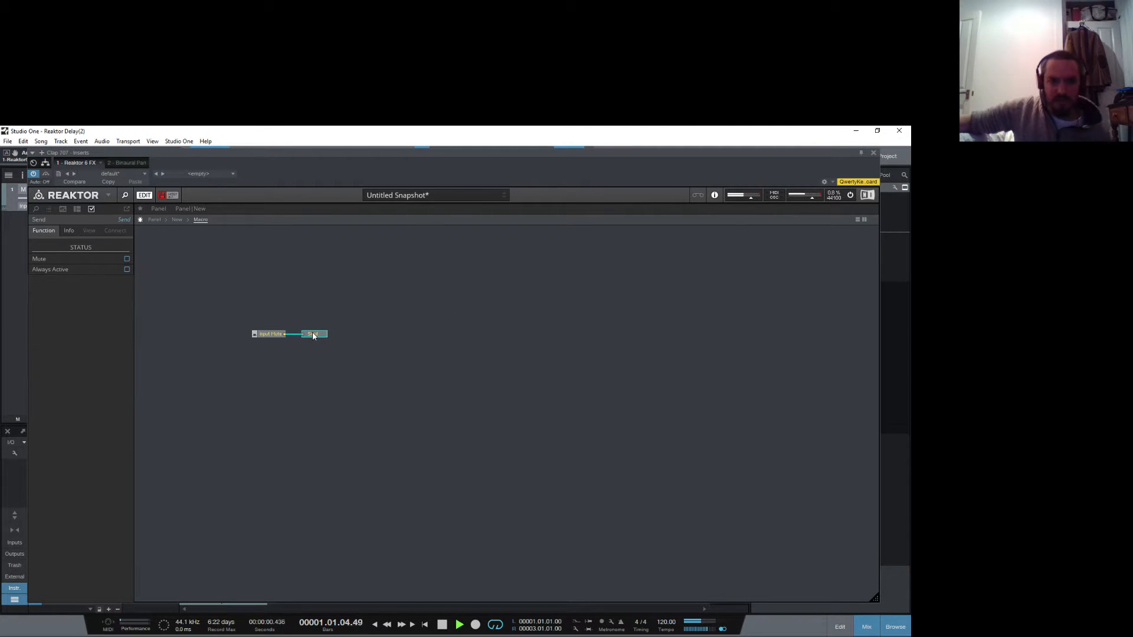
pyautogui.doubleClick(124, 220)
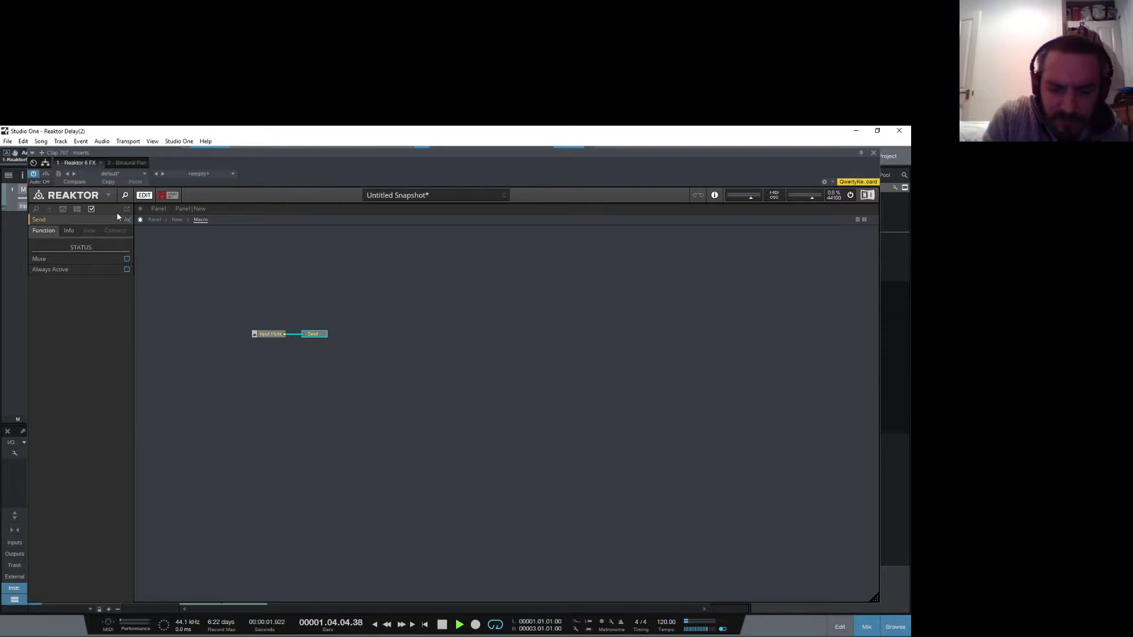
pyautogui.write('Input')
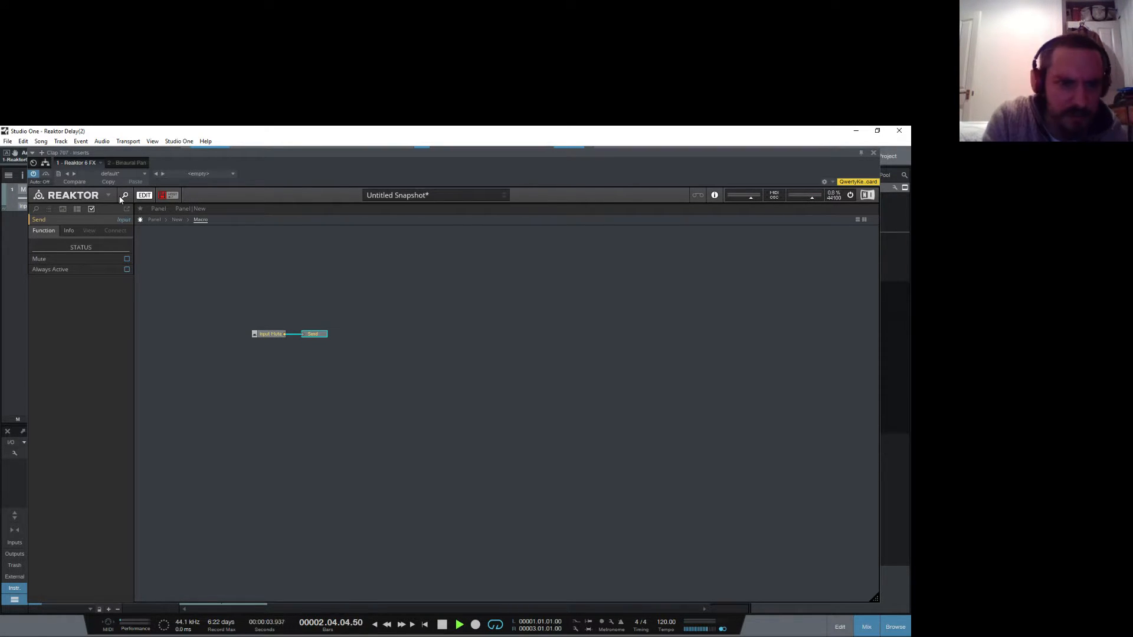
pyautogui.write('Mute')
pyautogui.press('Return')
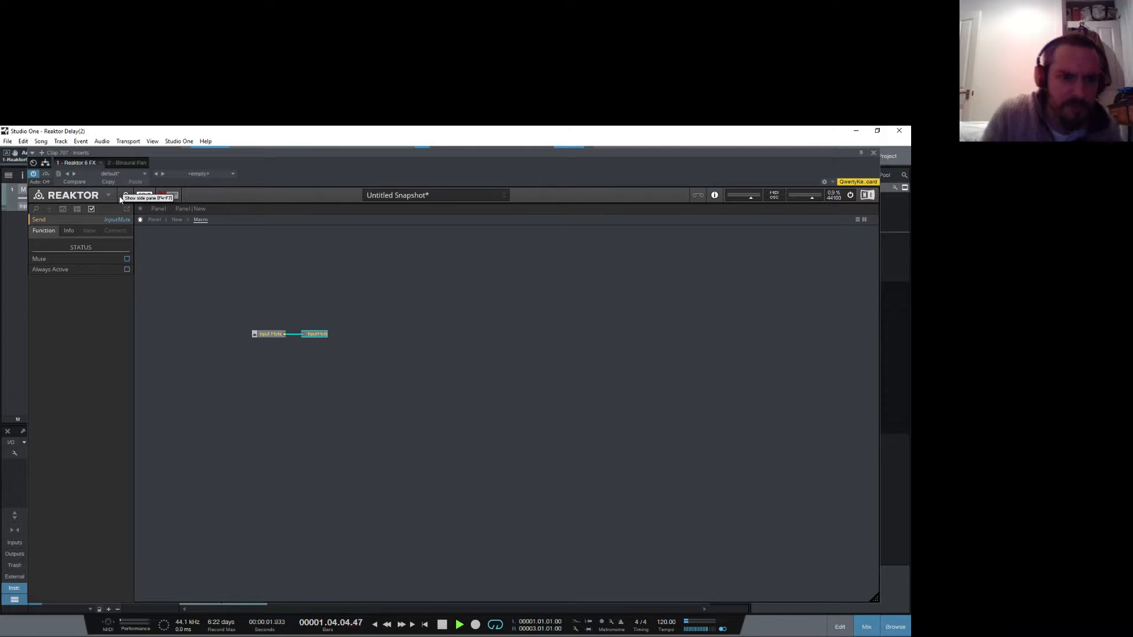
# Step: Check the send terminal connection of the InMute receive in the Audio Process macro
pyautogui.doubleClick(239, 395)
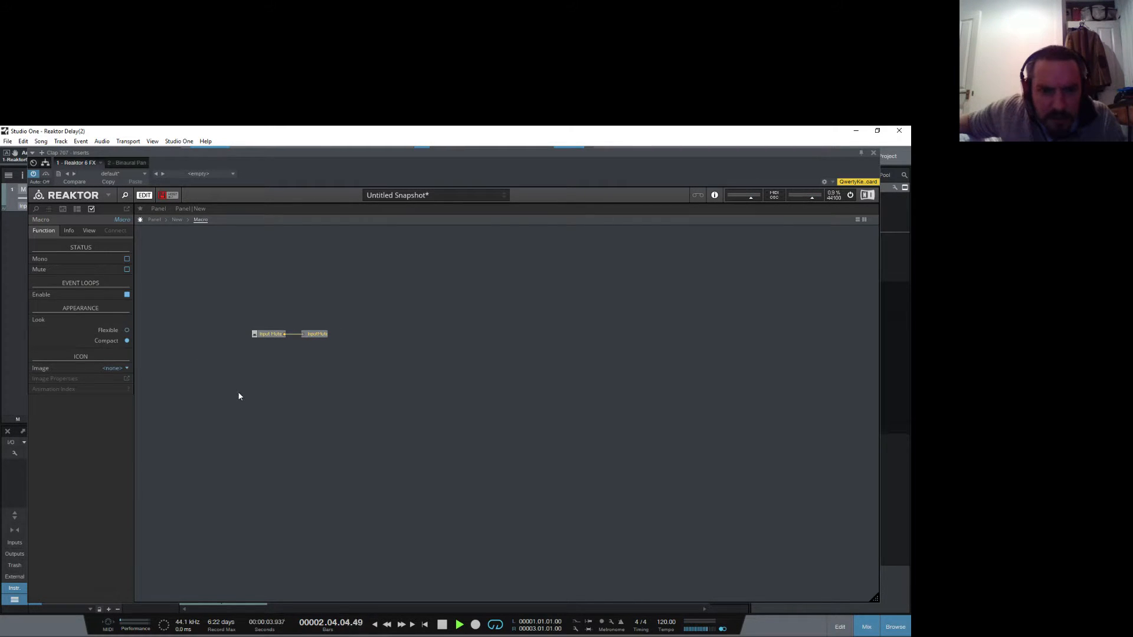
pyautogui.doubleClick(428, 310)
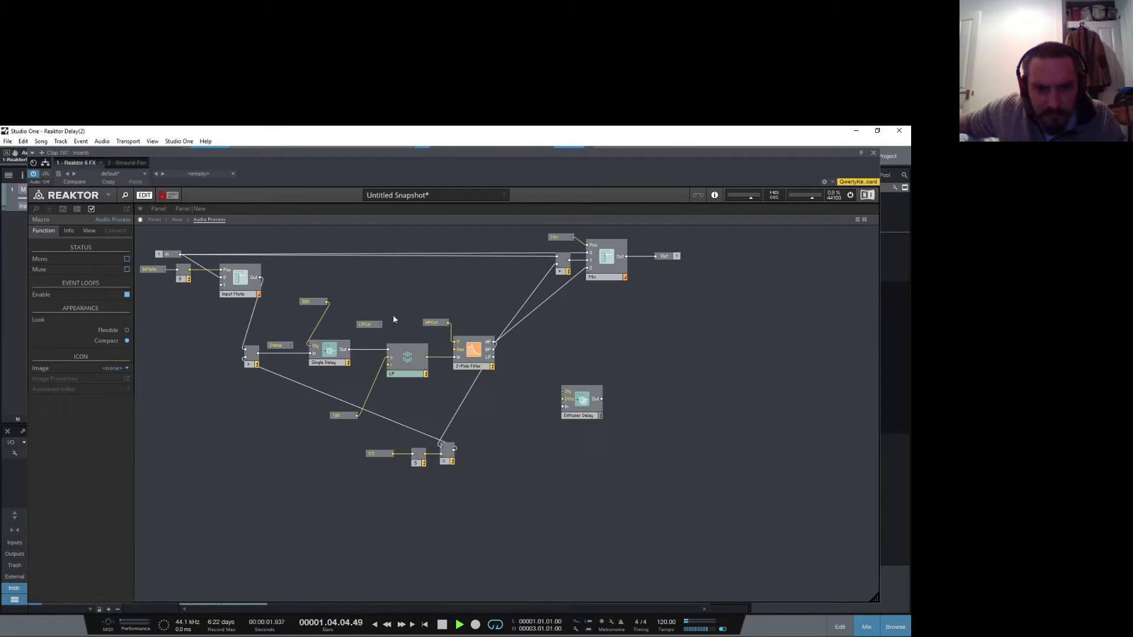
pyautogui.click(150, 268)
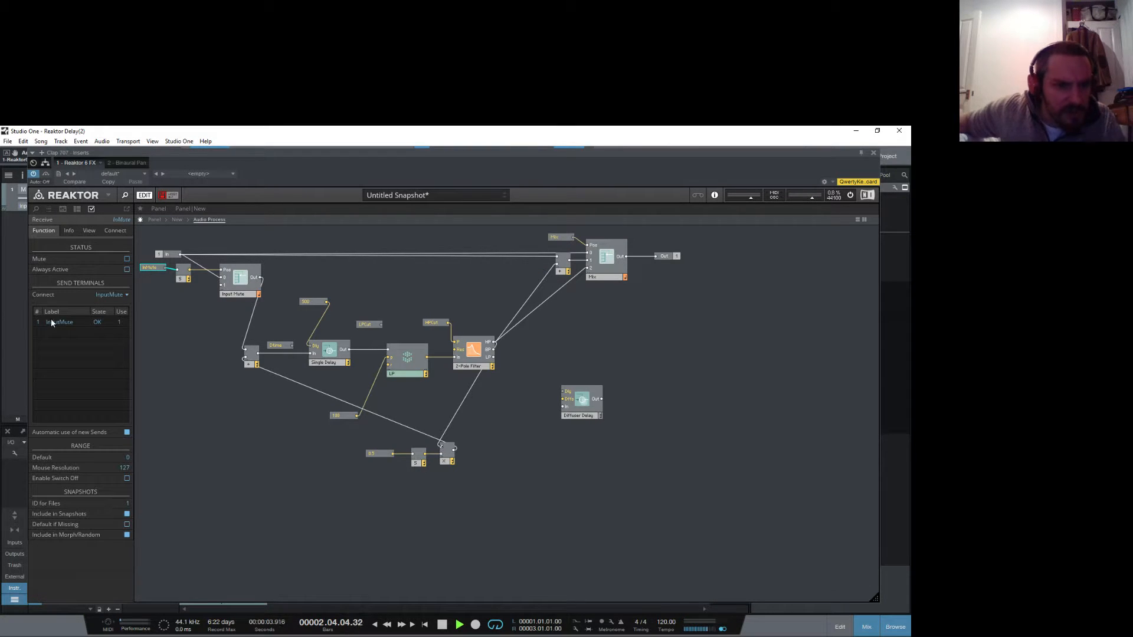
pyautogui.click(182, 337)
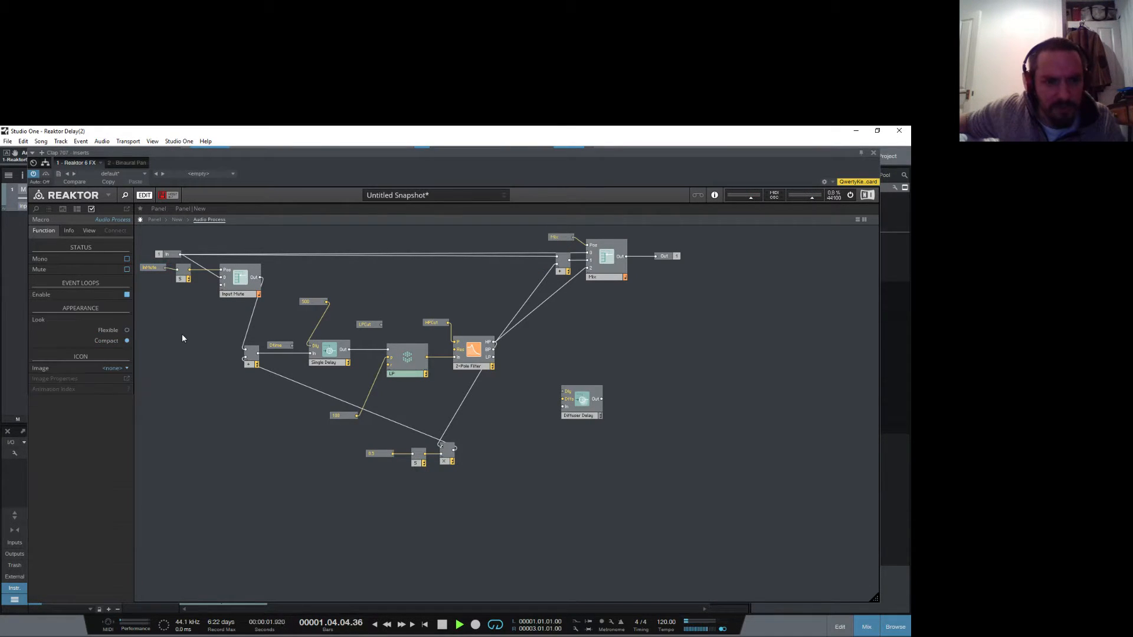
# Step: Test the Input Mute button on the instrument panel by switching it on and off
pyautogui.click(155, 220)
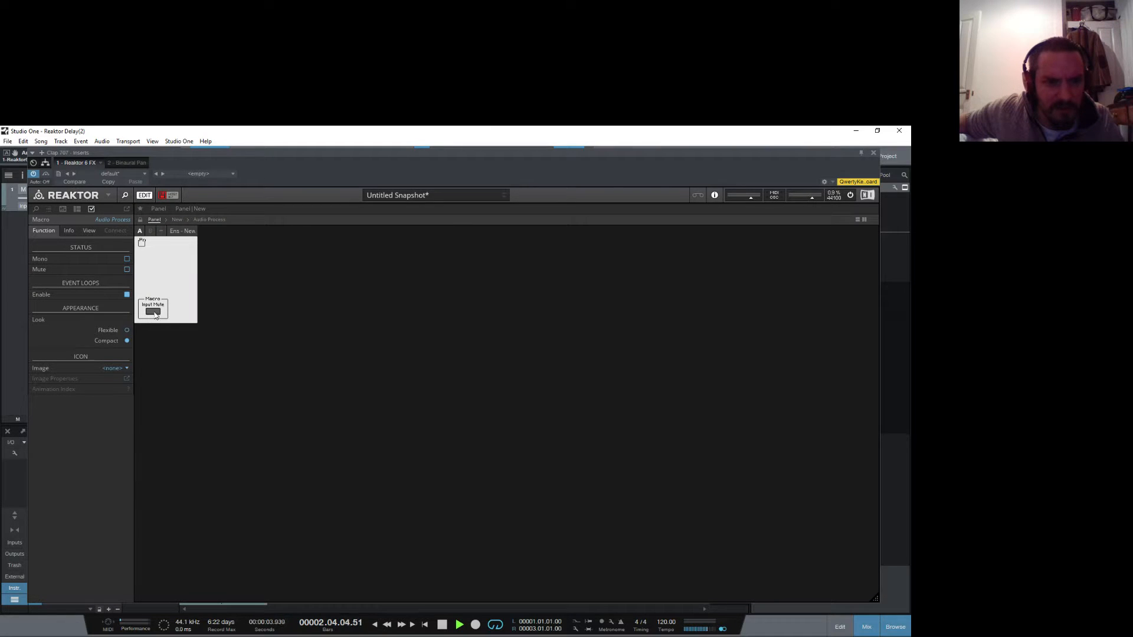
pyautogui.click(153, 314)
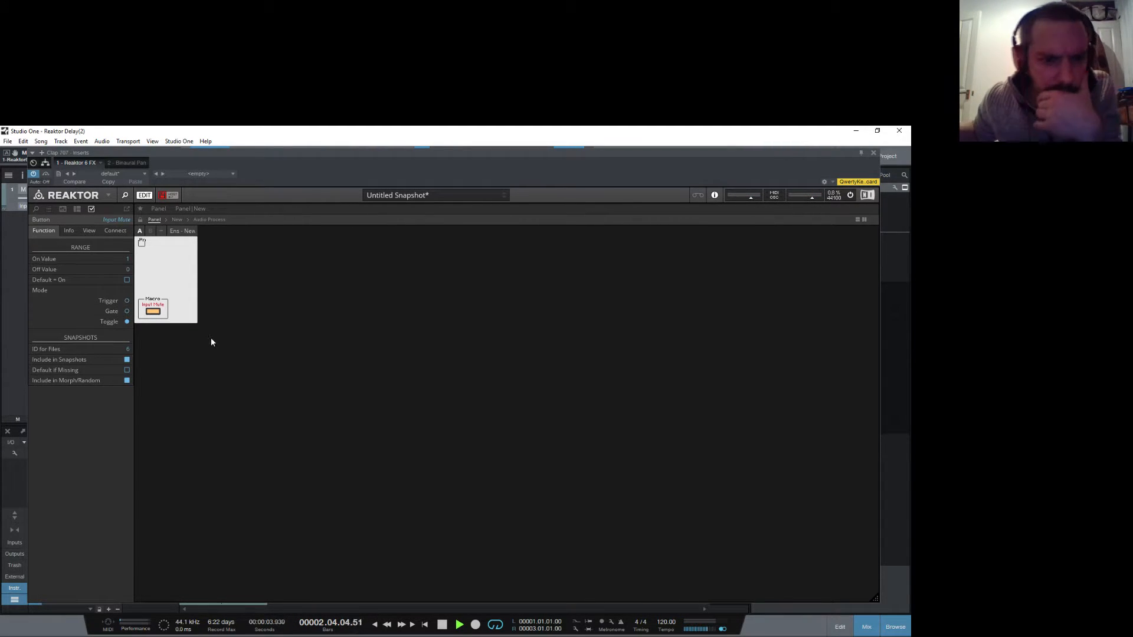
pyautogui.click(213, 382)
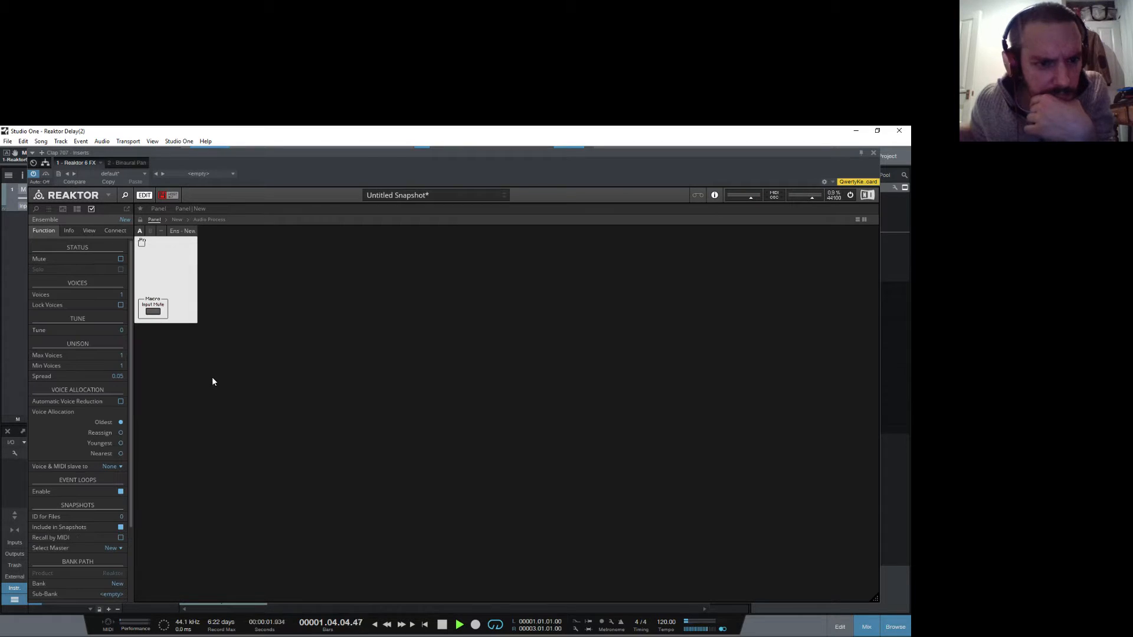
# Step: Inspect the signal values on the input mute and delay wires in the Audio Process macro and the Mix receive's connection settings
pyautogui.click(177, 219)
pyautogui.doubleClick(434, 295)
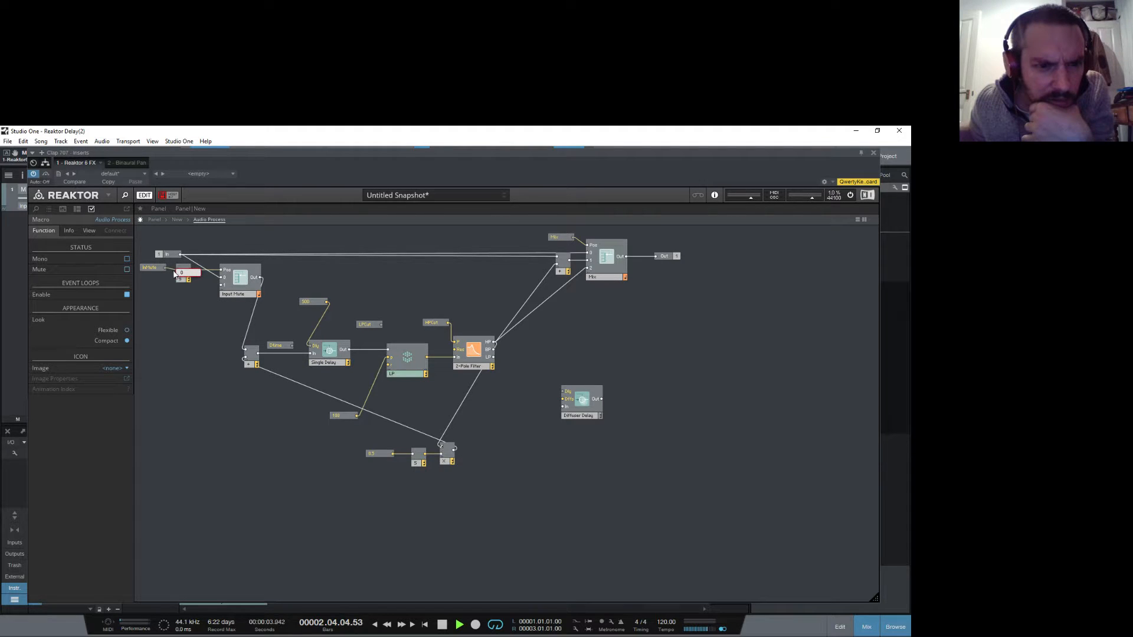
pyautogui.moveTo(203, 270)
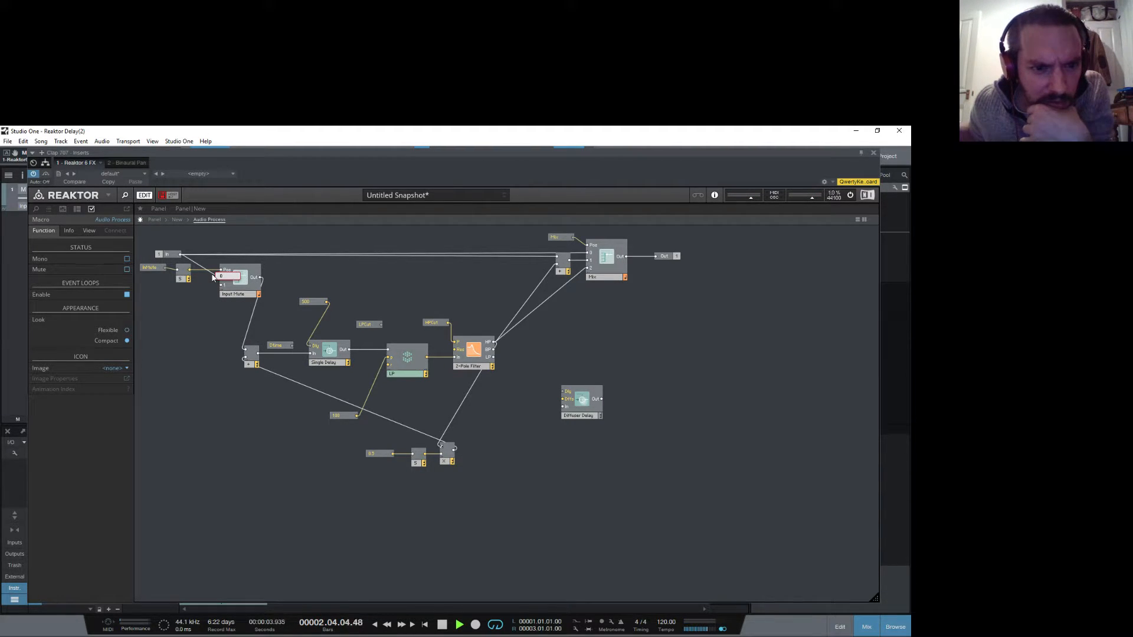
pyautogui.moveTo(254, 309)
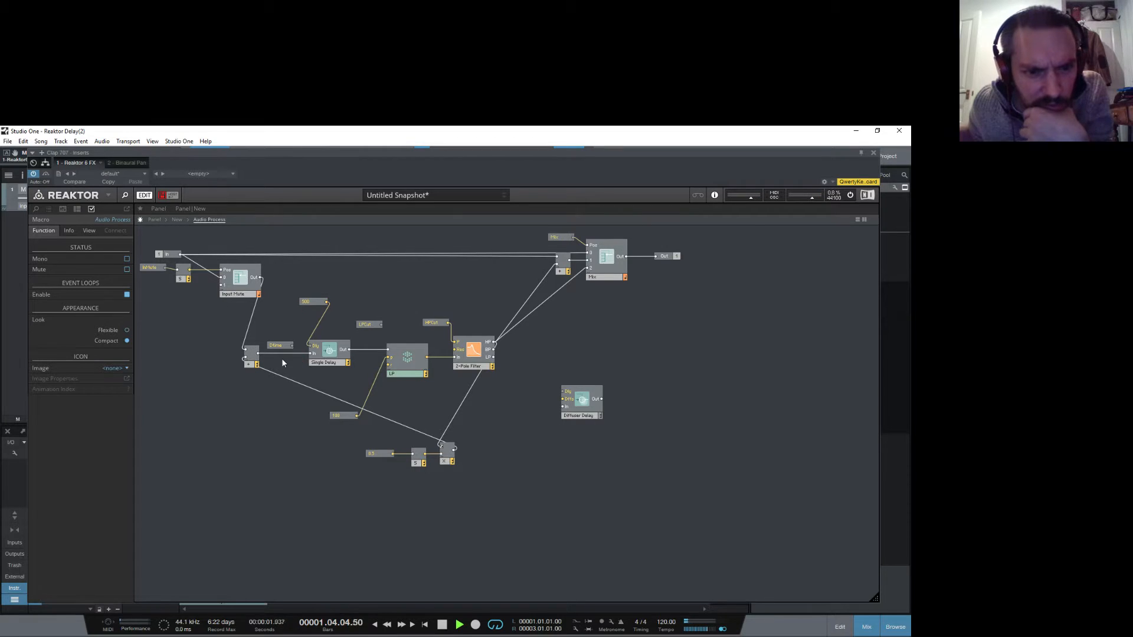
pyautogui.moveTo(285, 357)
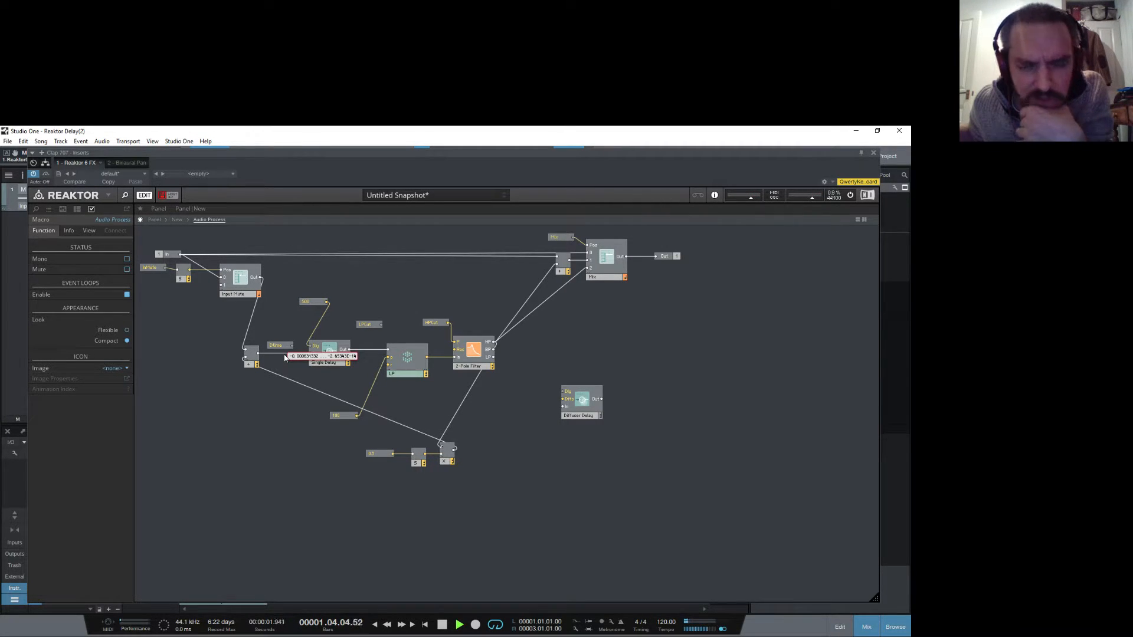
pyautogui.click(559, 238)
pyautogui.moveTo(559, 238)
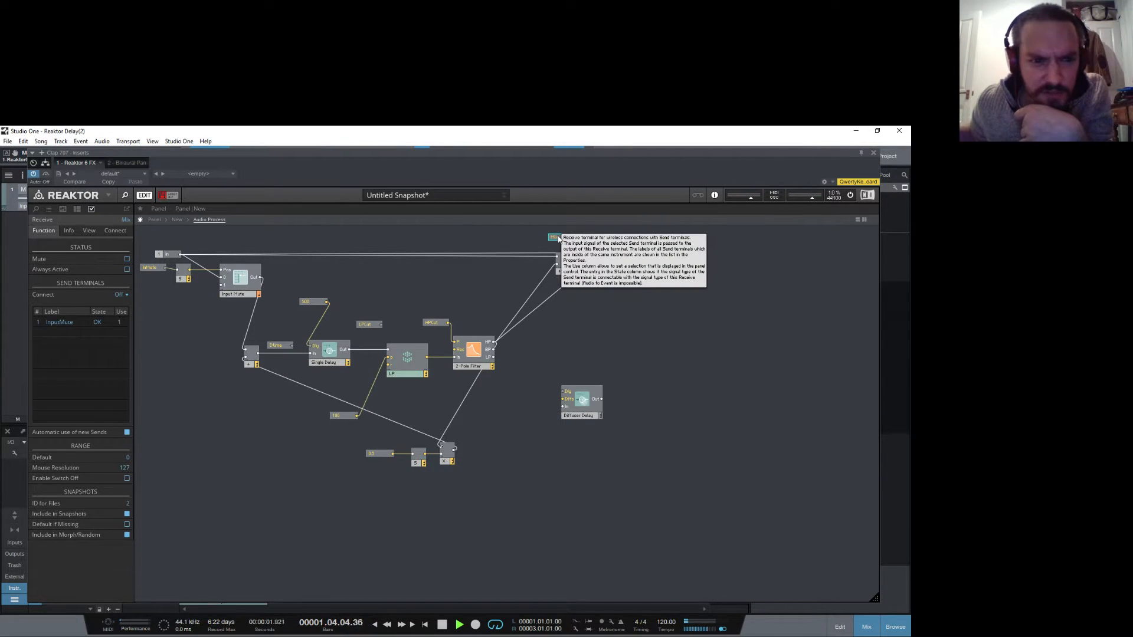
# Step: Add a Knob to the macro holding the Input Mute button and name it Mix
pyautogui.doubleClick(440, 284)
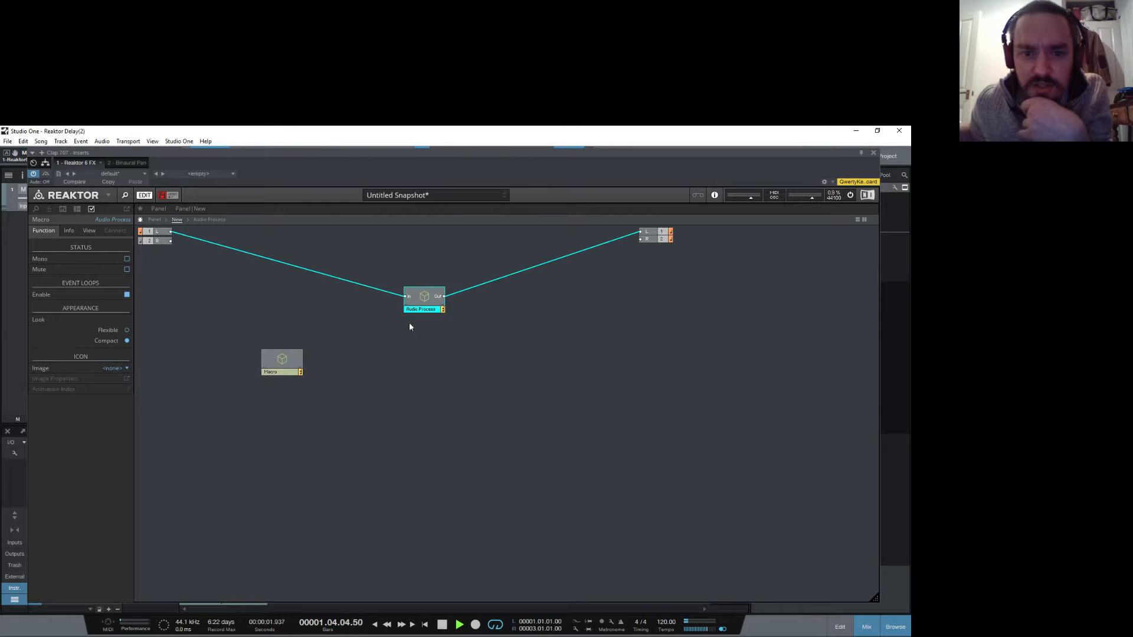
pyautogui.doubleClick(281, 361)
pyautogui.rightClick(272, 374)
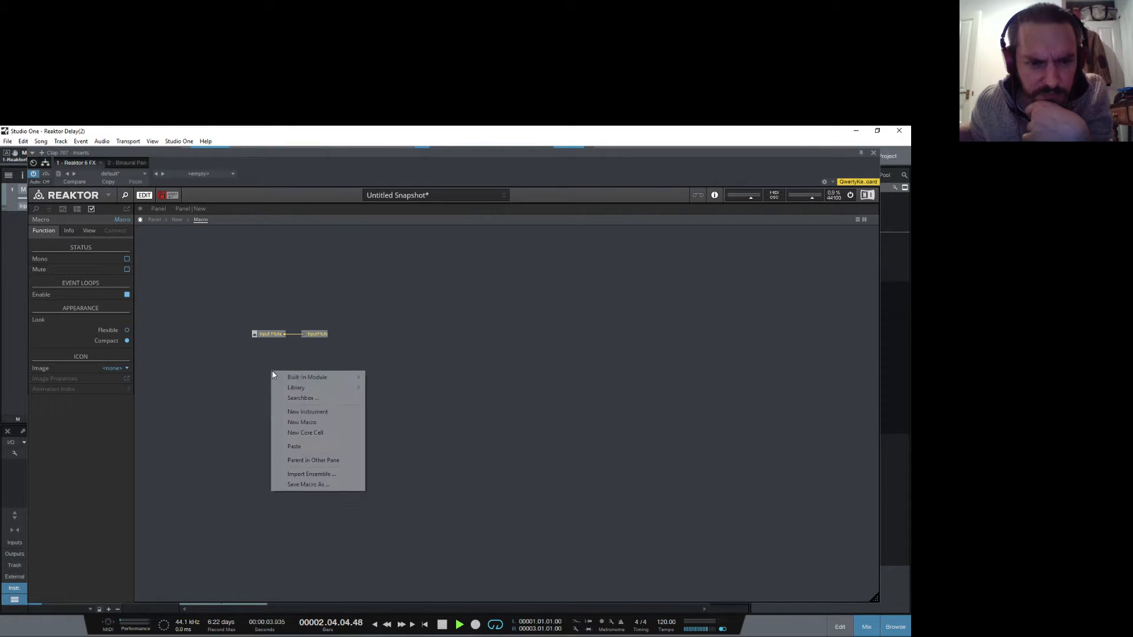
pyautogui.moveTo(313, 377)
pyautogui.moveTo(401, 378)
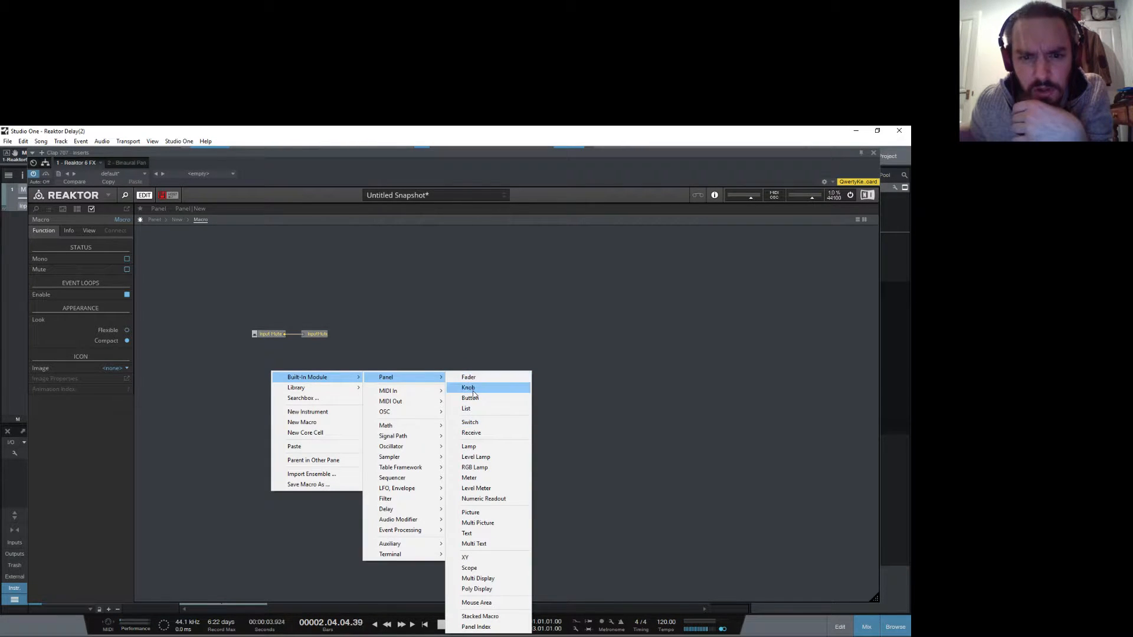
pyautogui.click(484, 387)
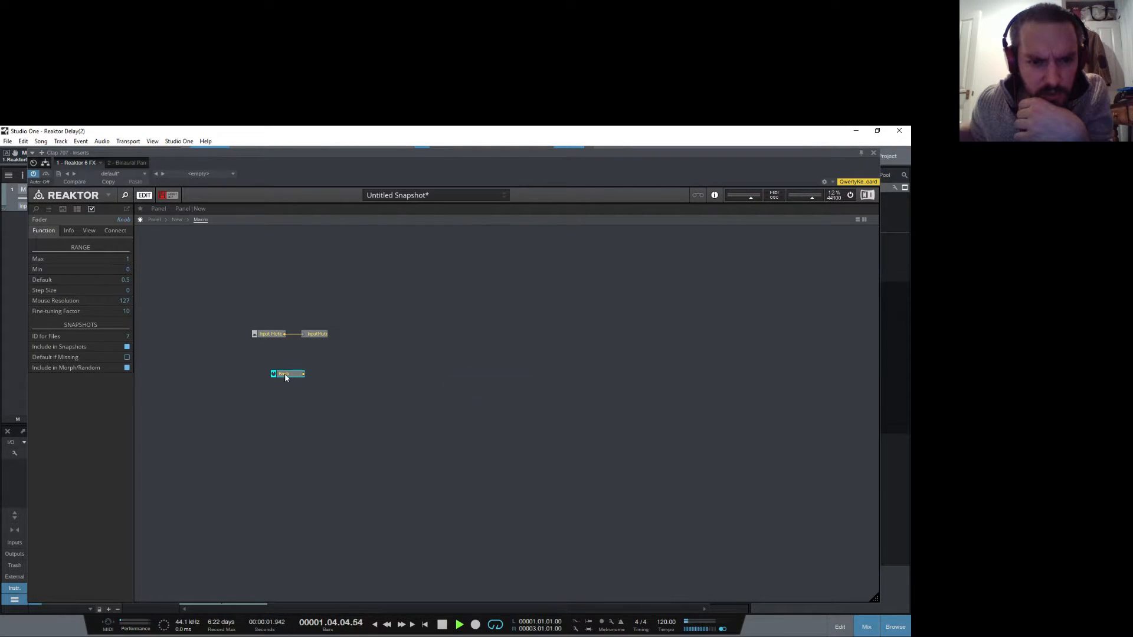
pyautogui.doubleClick(129, 218)
pyautogui.write('M')
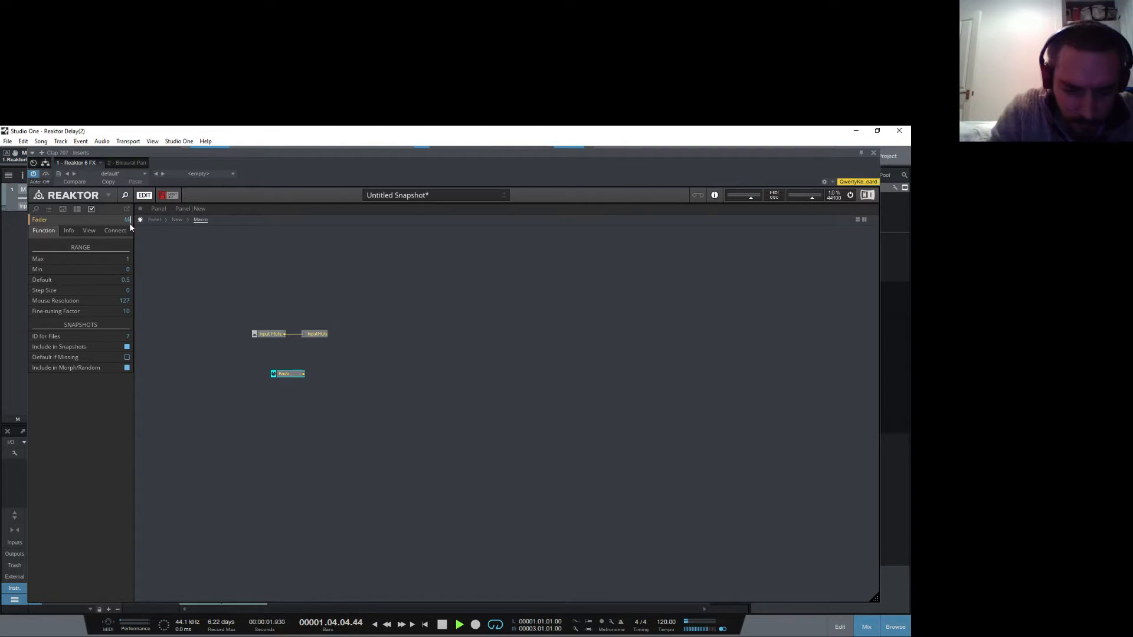
pyautogui.write('ix')
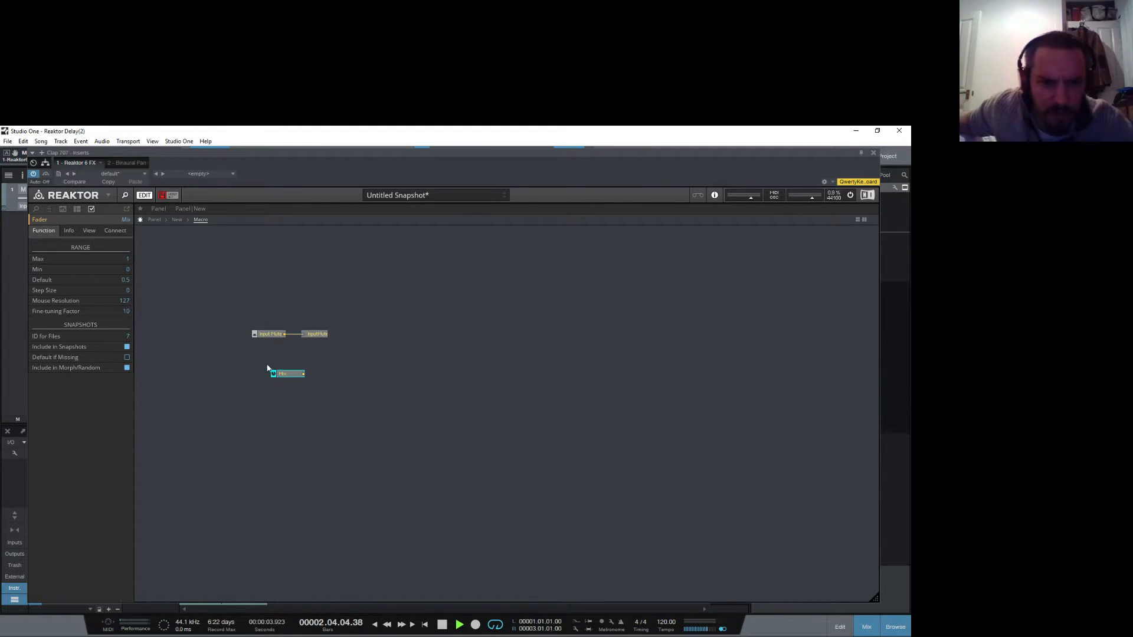
# Step: Add a Send terminal named Mix, wire the Mix knob into it and align it beside the knob
pyautogui.click(328, 349)
pyautogui.rightClick(364, 354)
pyautogui.moveTo(366, 364)
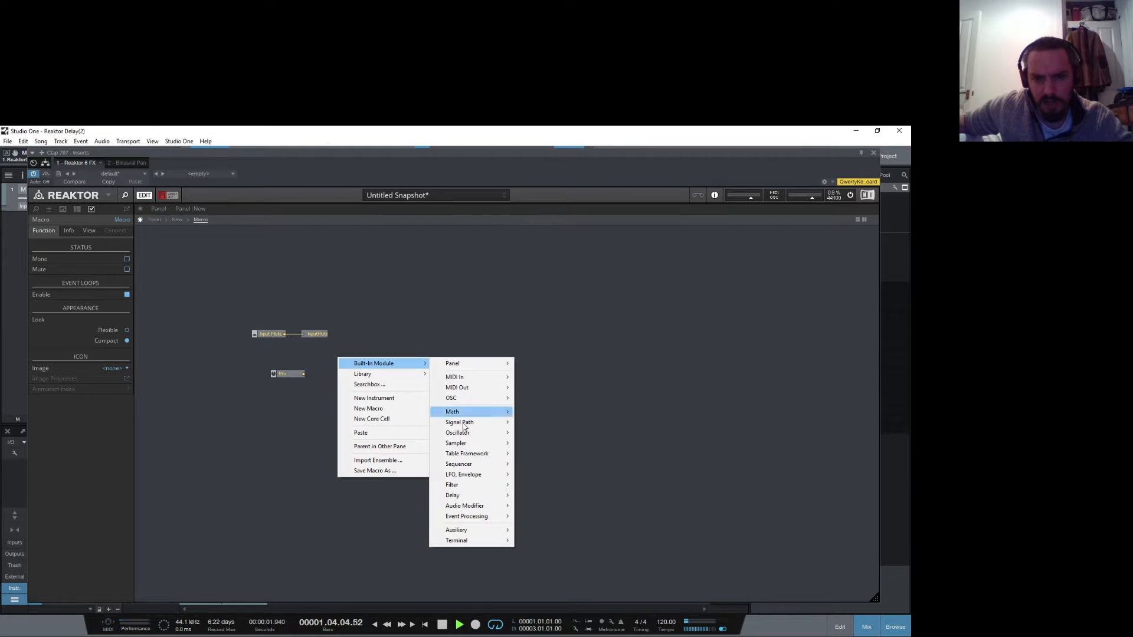
pyautogui.moveTo(456, 541)
pyautogui.click(536, 564)
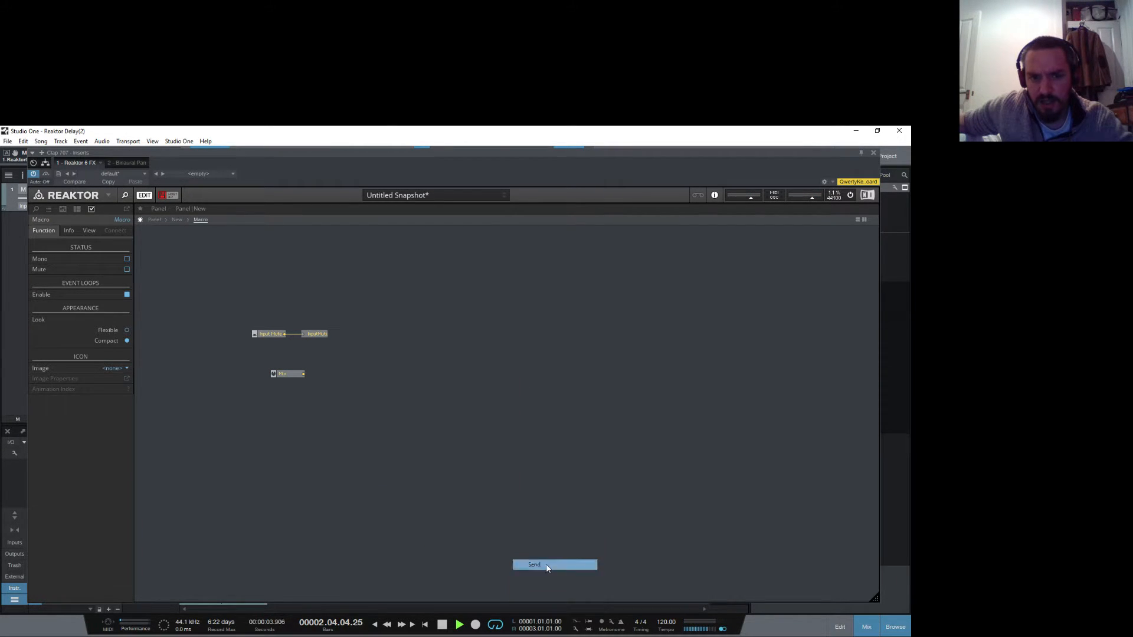
pyautogui.moveTo(340, 366); pyautogui.dragTo(339, 362)
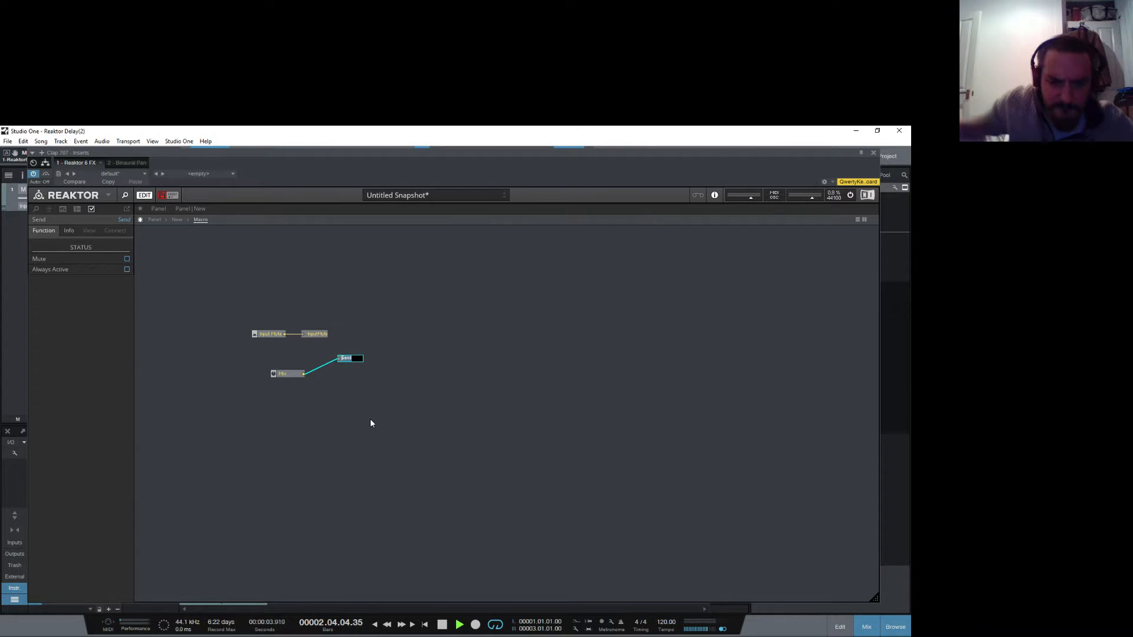
pyautogui.write('Mix')
pyautogui.press('Return')
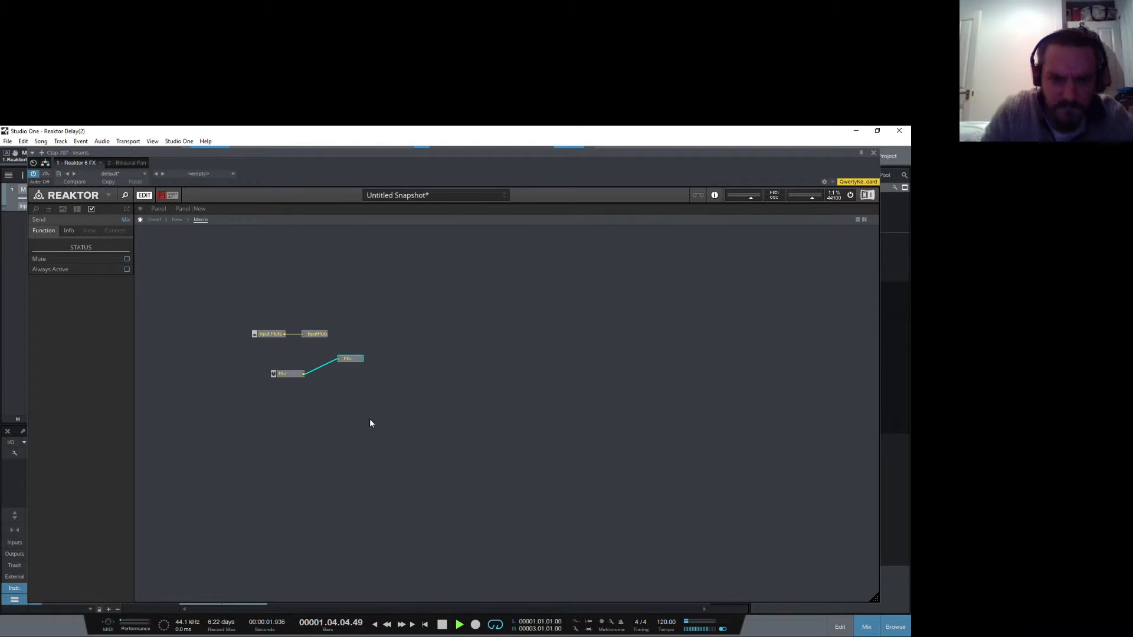
pyautogui.click(329, 457)
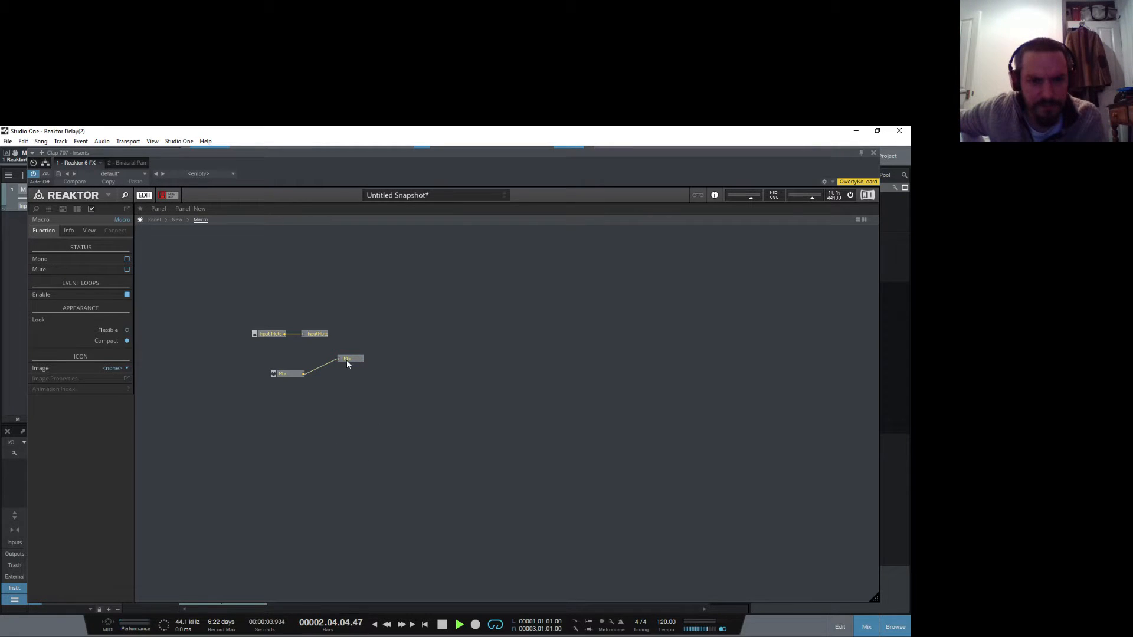
pyautogui.moveTo(347, 362); pyautogui.dragTo(328, 377)
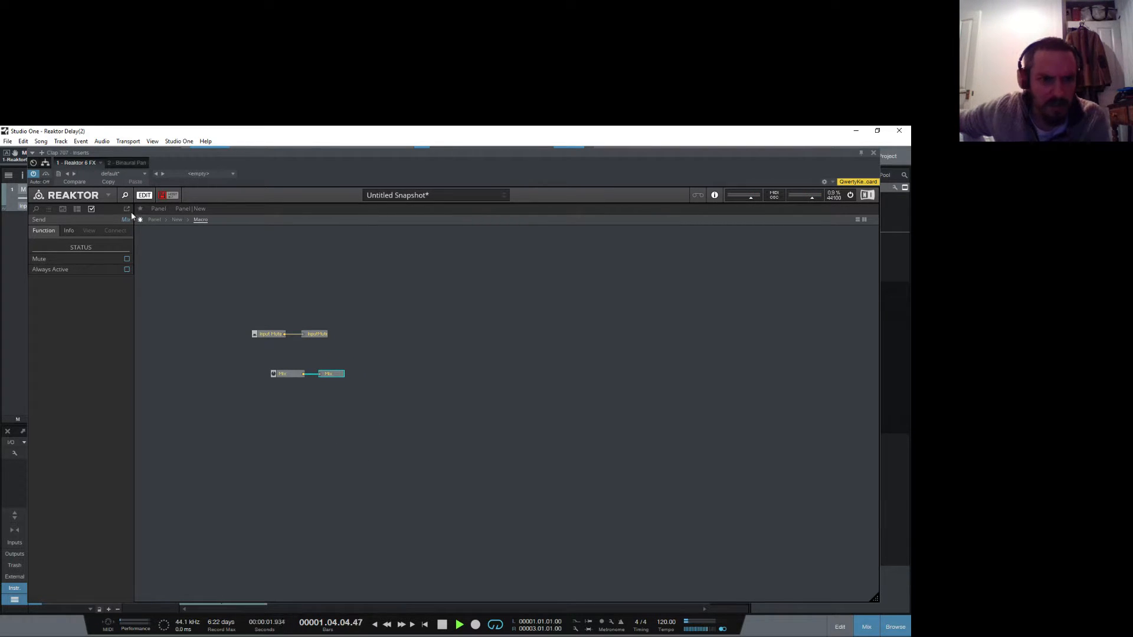
# Step: Unlock the instrument panel layout and move the Mix knob well to the right of the Input Mute button
pyautogui.click(153, 220)
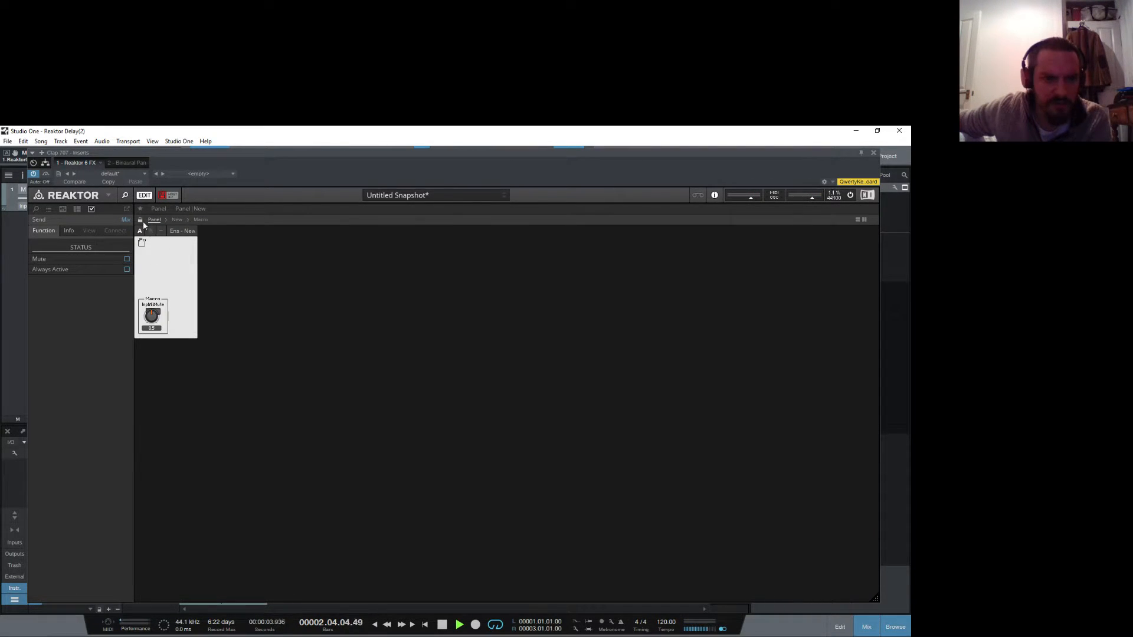
pyautogui.click(140, 220)
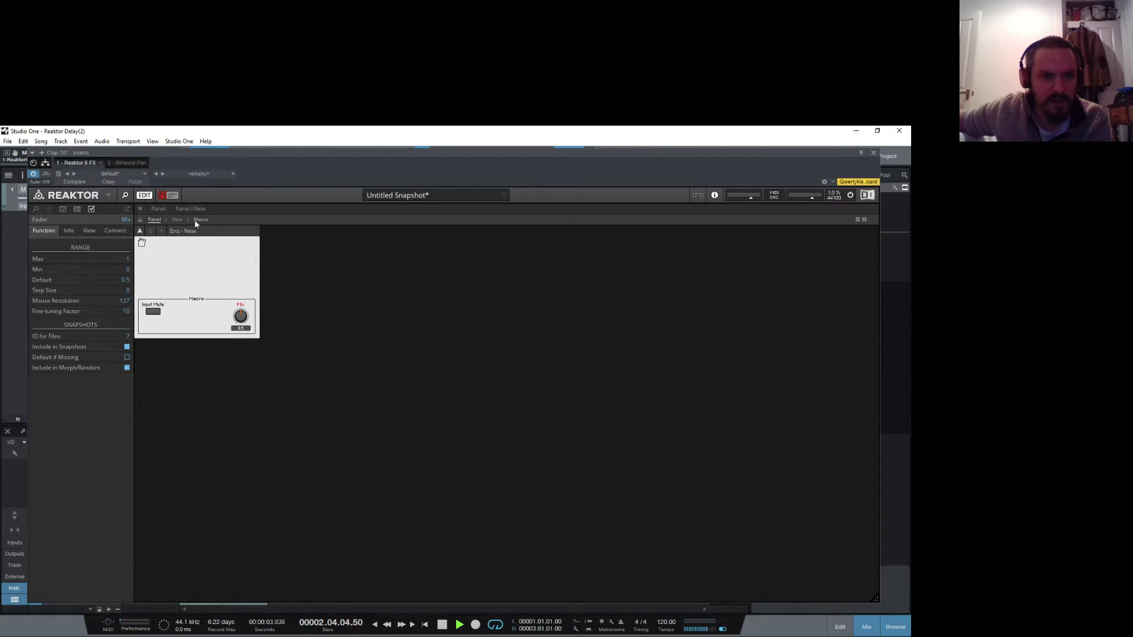
# Step: Connect the Mix receive in the Audio Process macro to the Mix send terminal
pyautogui.click(179, 219)
pyautogui.doubleClick(420, 295)
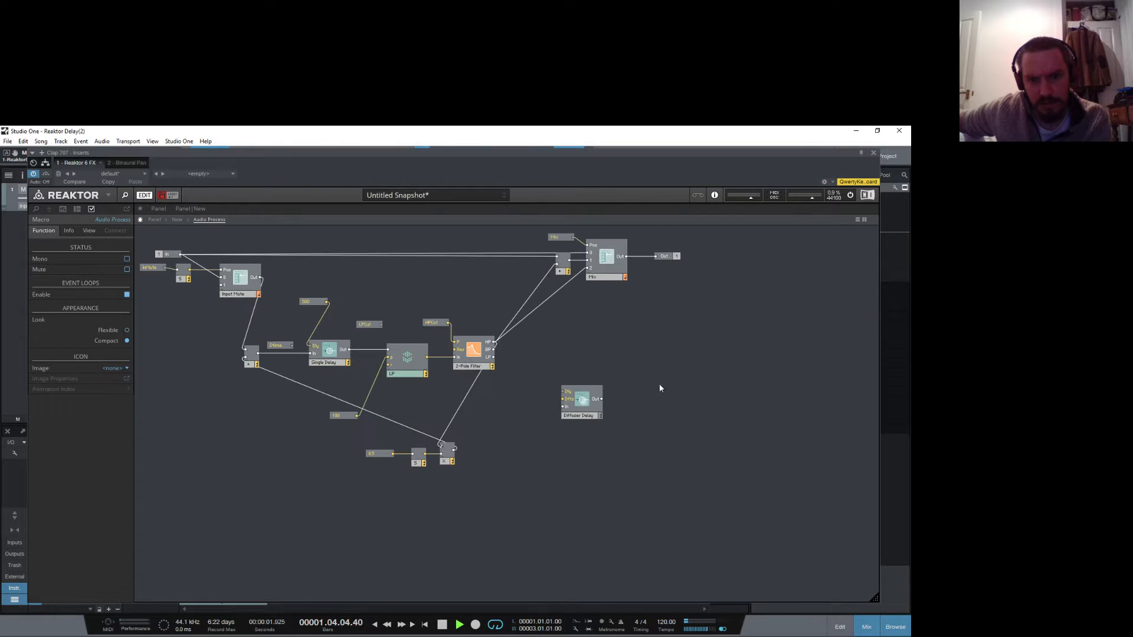
pyautogui.click(559, 237)
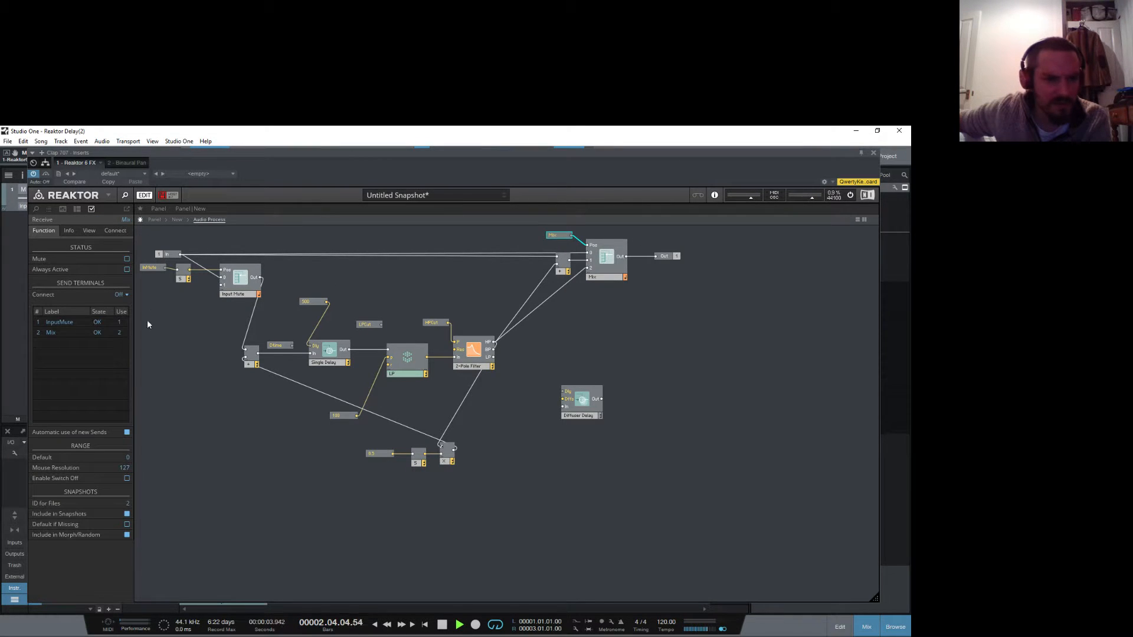
pyautogui.click(59, 337)
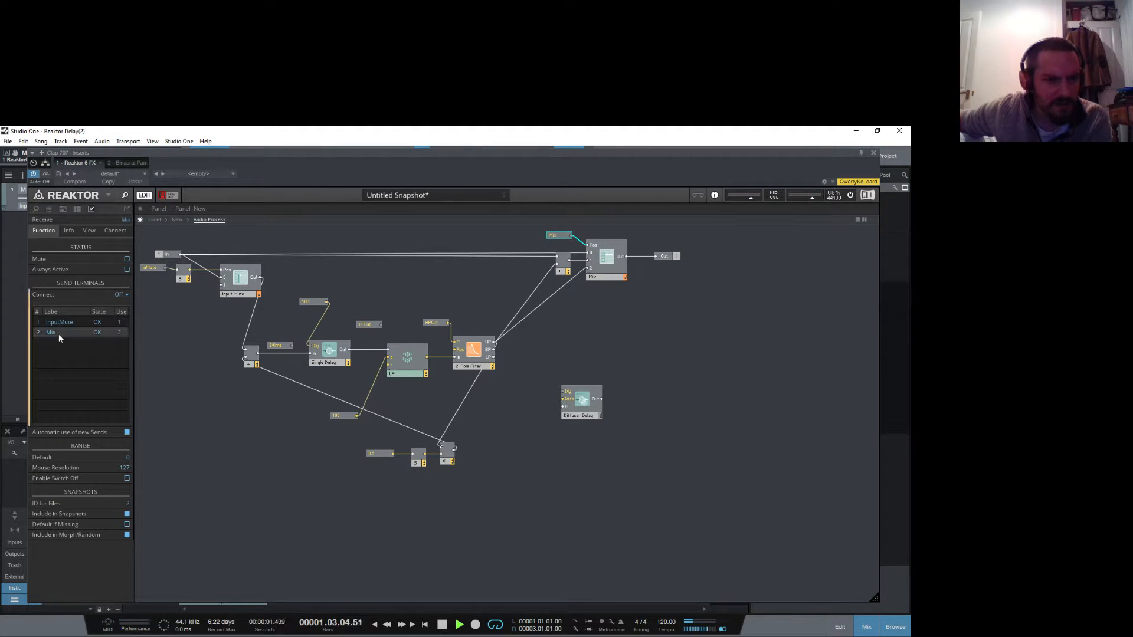
pyautogui.click(125, 295)
pyautogui.click(102, 317)
pyautogui.click(233, 439)
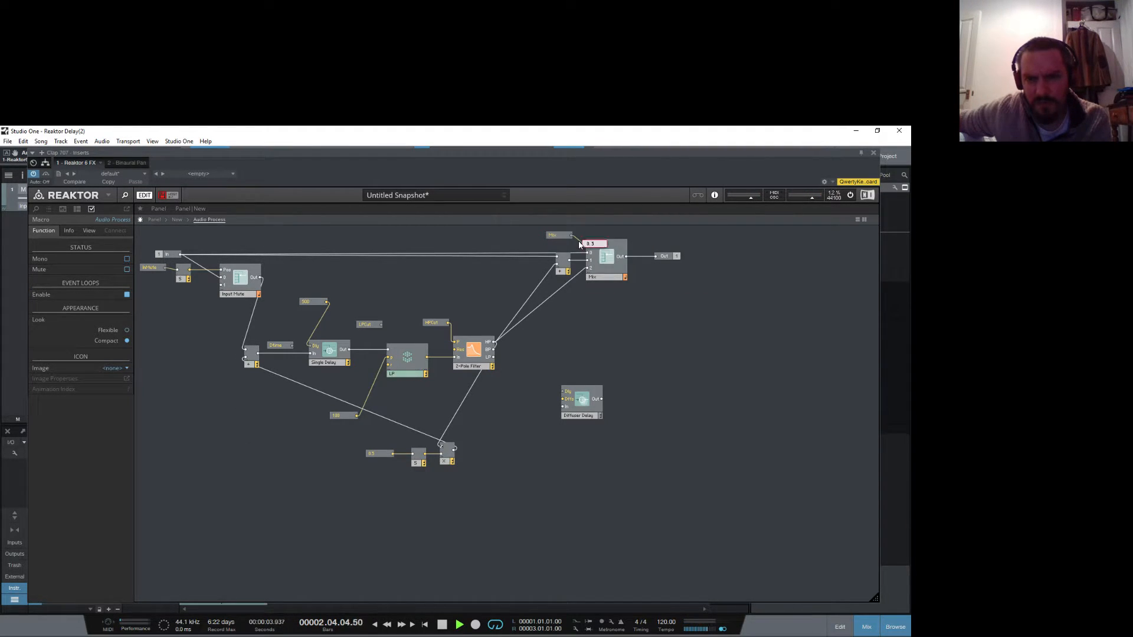
# Step: Turn up the Mix knob on the panel and inspect the Mix module's output signal in the Audio Process macro
pyautogui.click(158, 210)
pyautogui.click(244, 306)
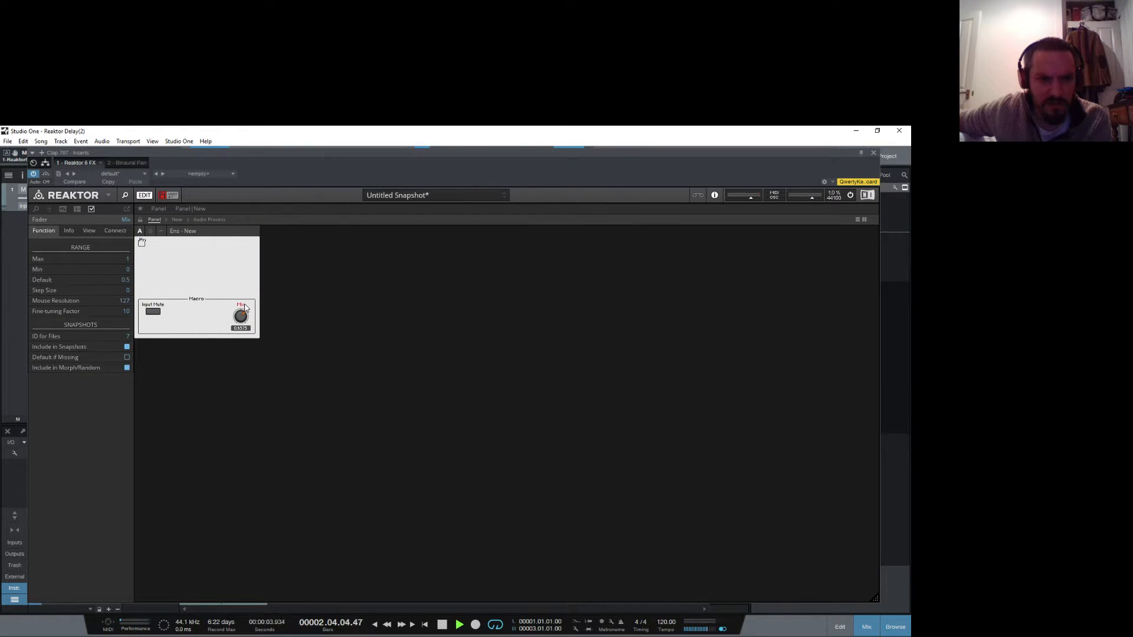
pyautogui.click(214, 222)
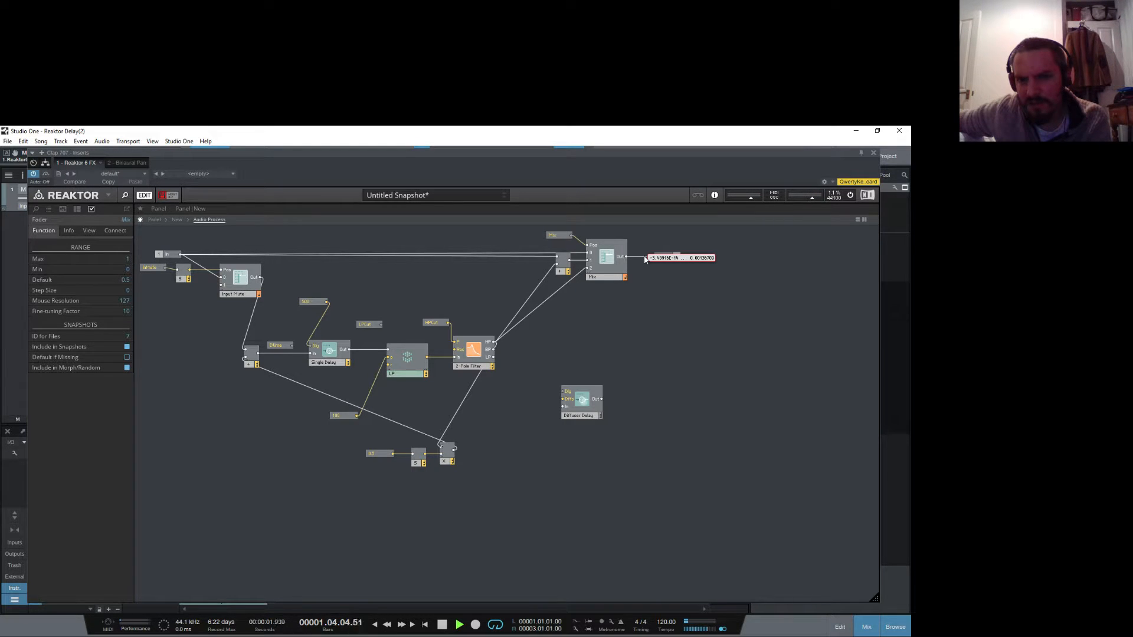
# Step: Set the Mix knob's maximum to 2 and its default to 1, and try turning the knob on the panel
pyautogui.click(154, 220)
pyautogui.click(248, 306)
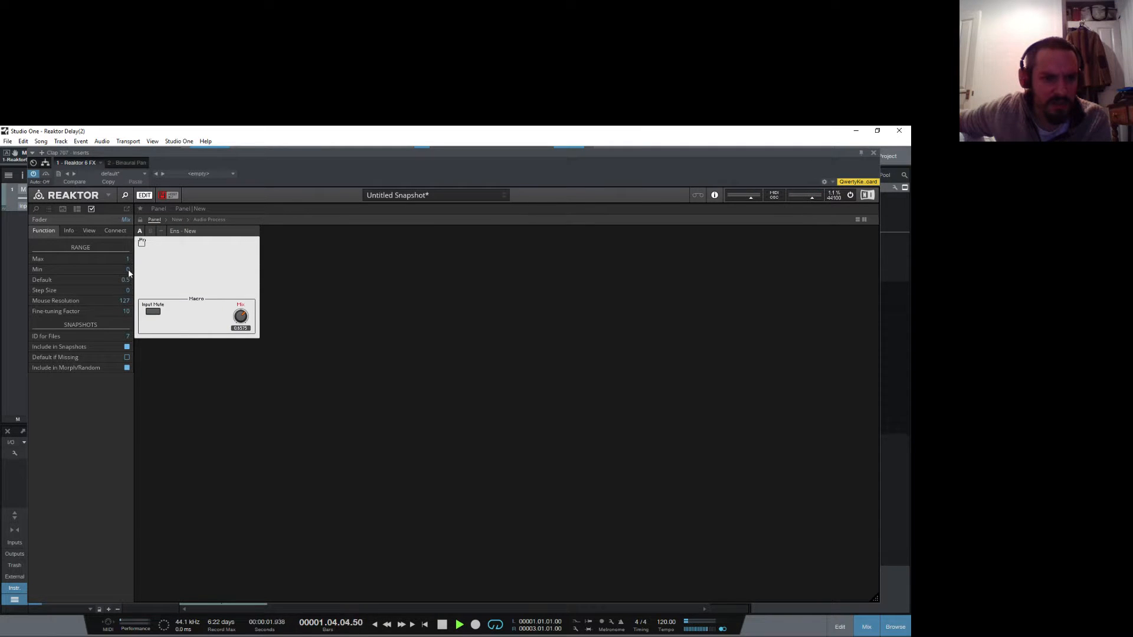
pyautogui.doubleClick(127, 258)
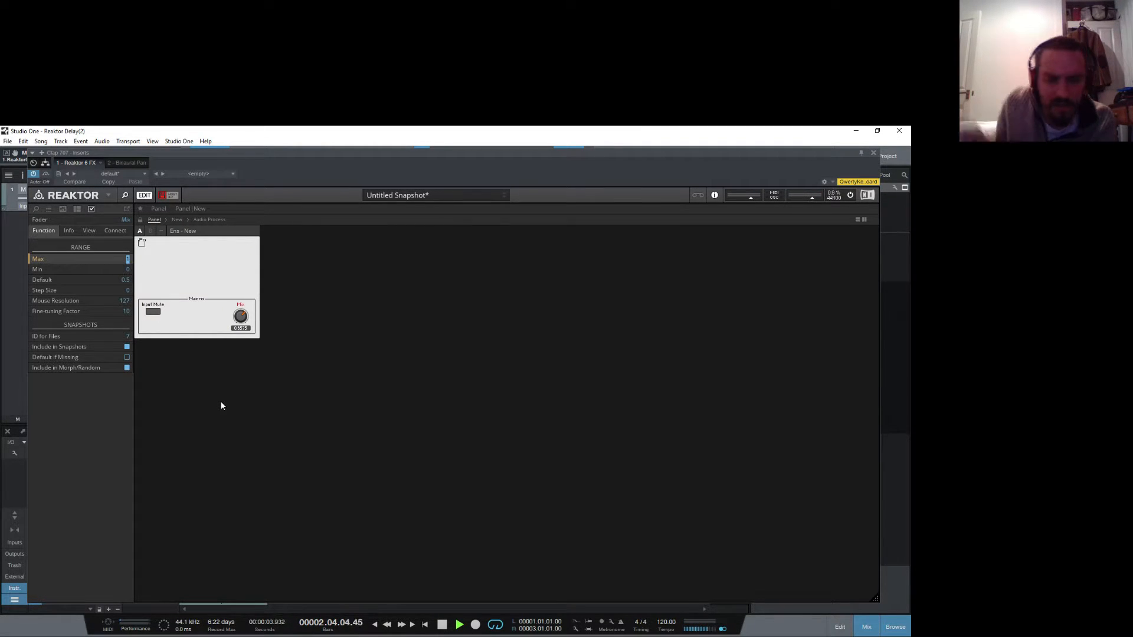
pyautogui.write('2')
pyautogui.press('Return')
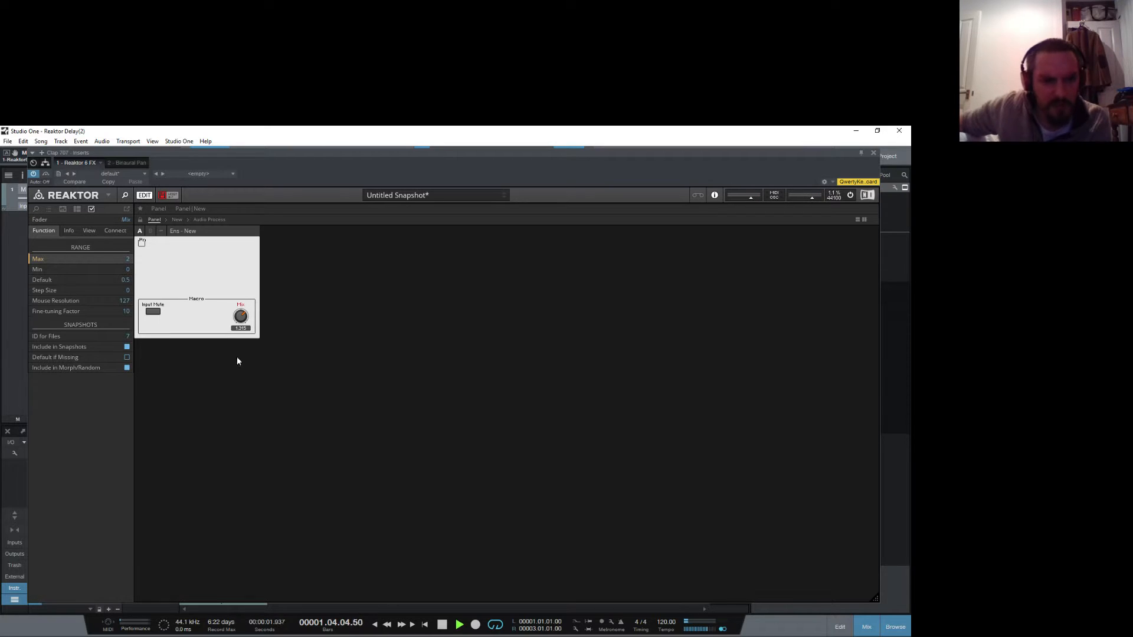
pyautogui.moveTo(240, 309); pyautogui.dragTo(239, 319)
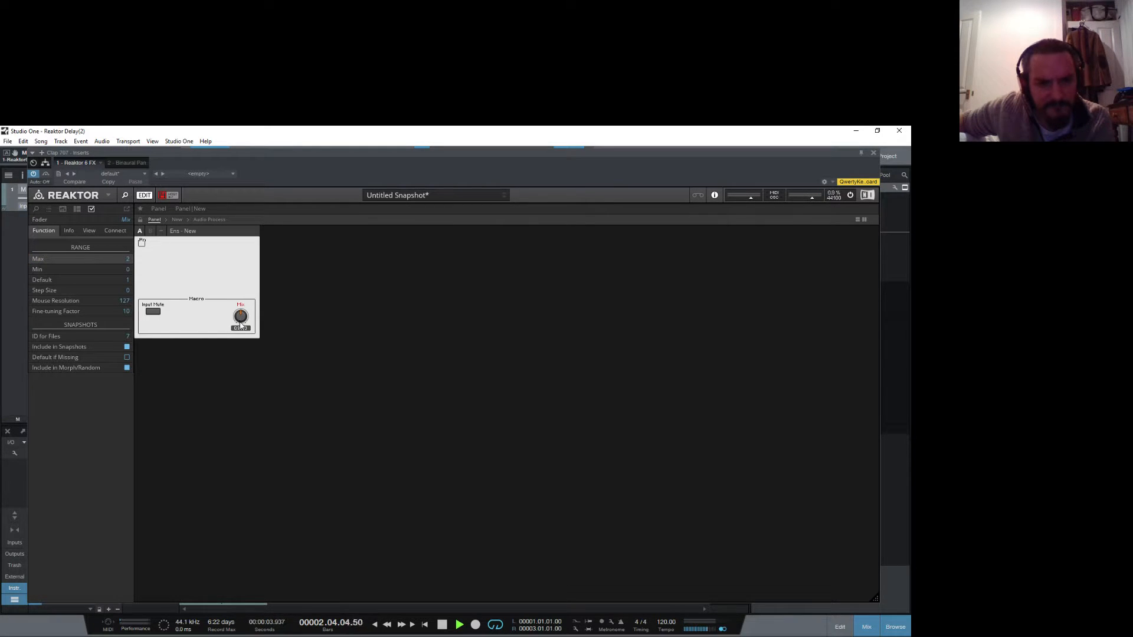
# Step: Inspect the delay and filter signals in Audio Process and try bypassing the LP cell by wiring Single Delay straight into the 2-Pole Filter
pyautogui.click(180, 220)
pyautogui.click(213, 220)
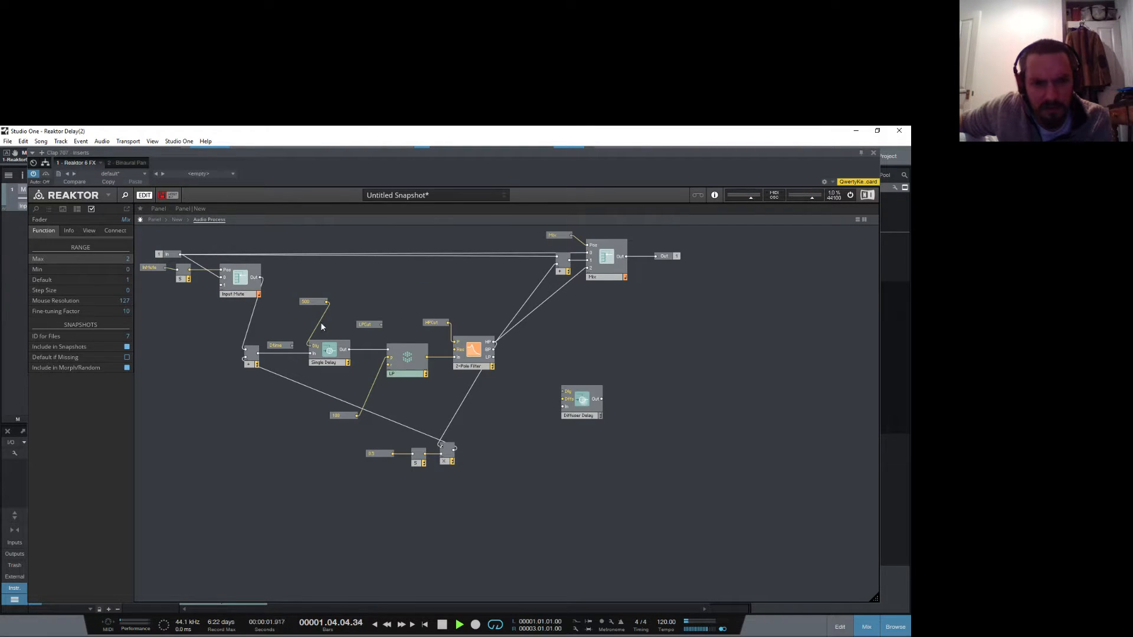
pyautogui.moveTo(319, 331)
pyautogui.moveTo(368, 351)
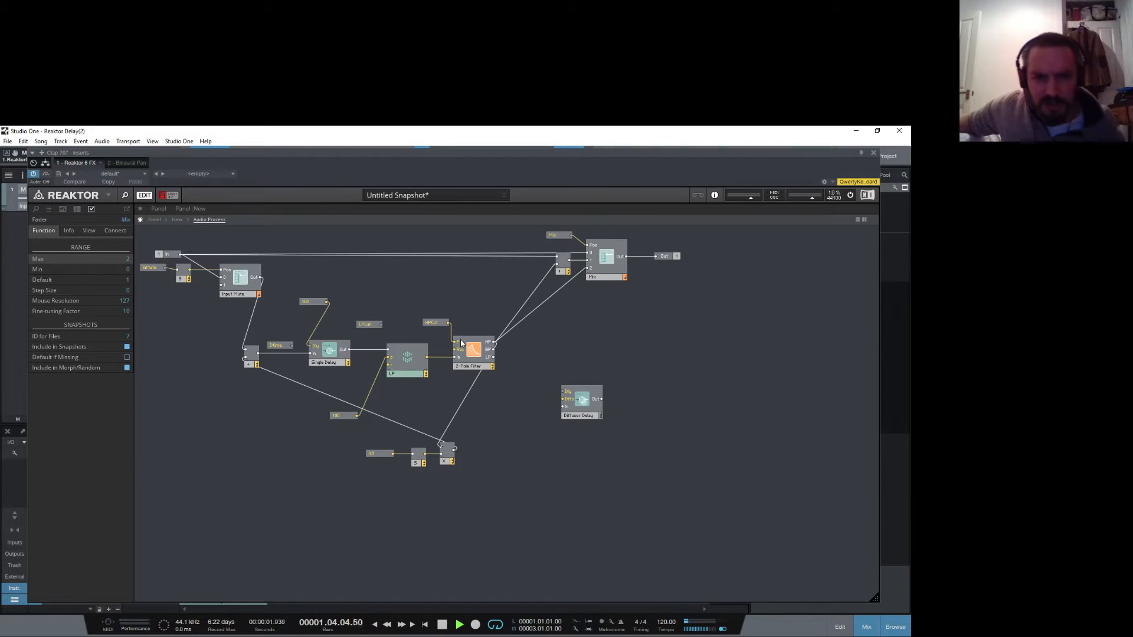
pyautogui.moveTo(456, 346)
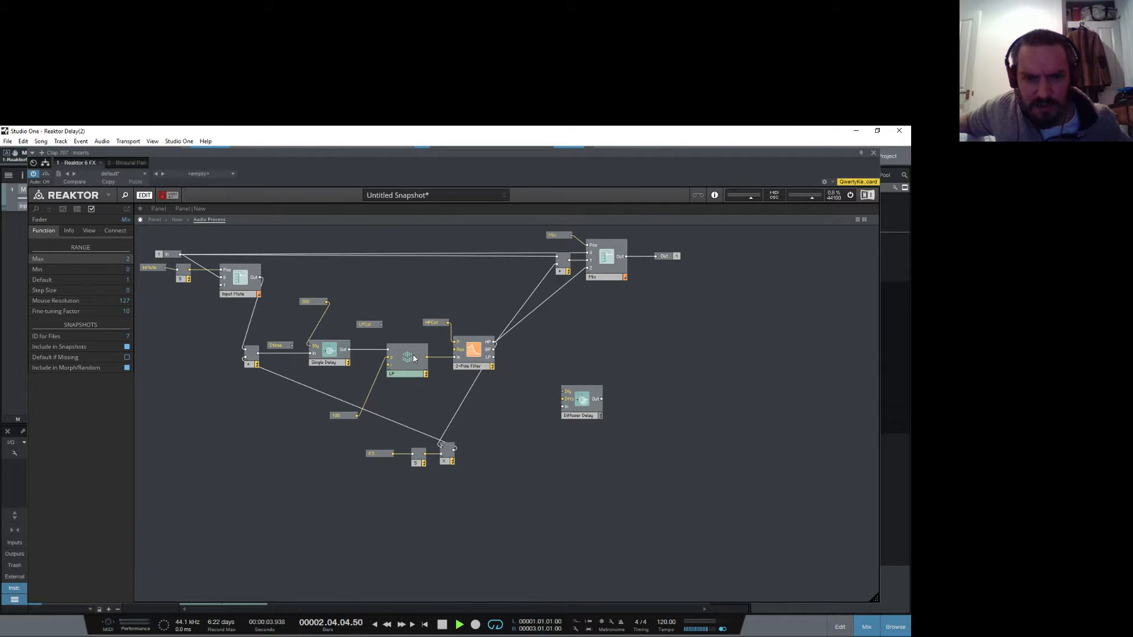
pyautogui.moveTo(406, 365)
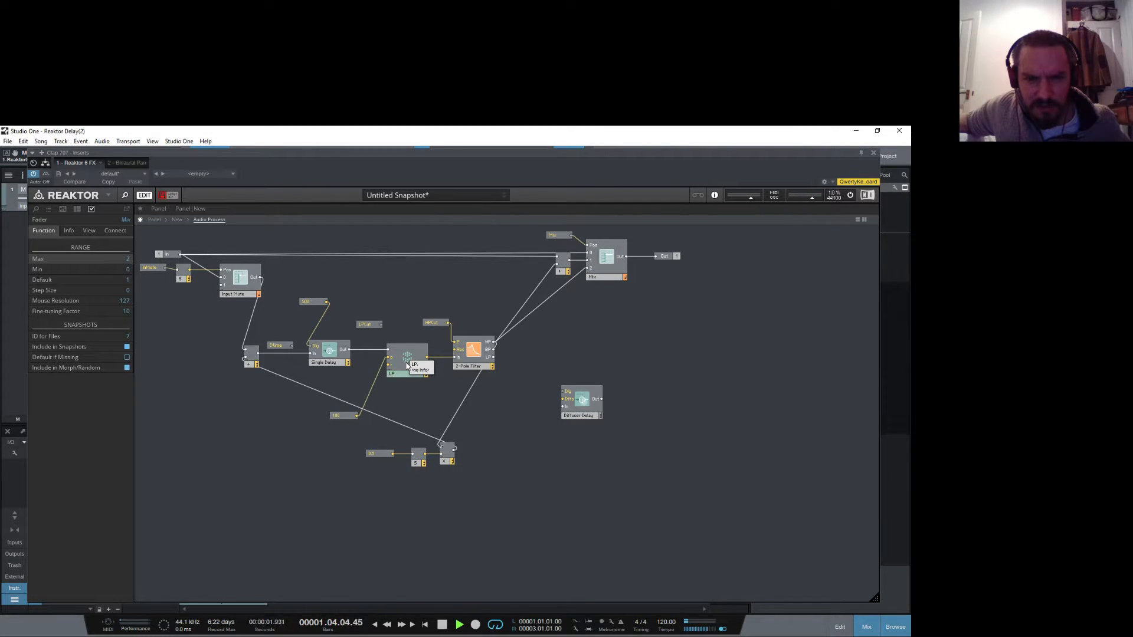
pyautogui.moveTo(349, 350); pyautogui.dragTo(454, 357)
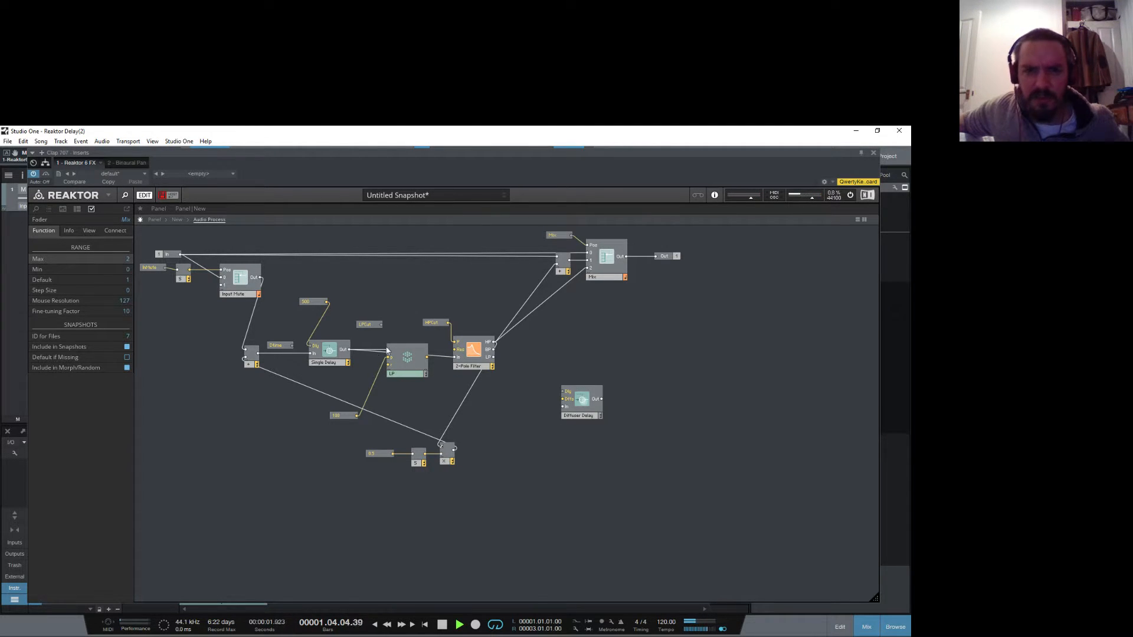
pyautogui.moveTo(427, 357); pyautogui.dragTo(454, 359)
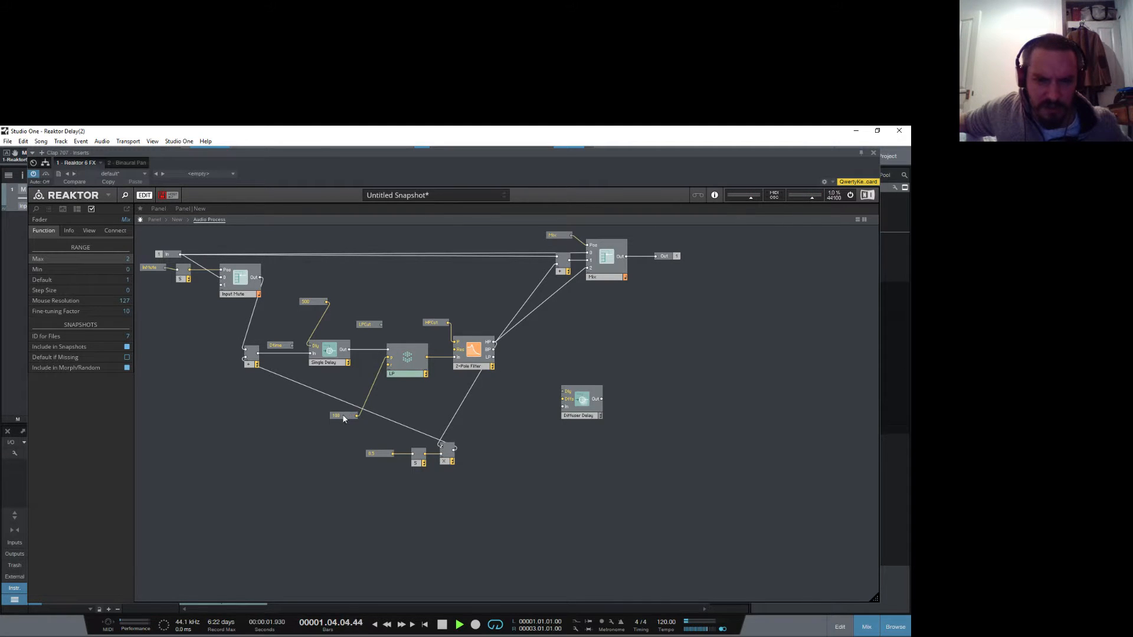
# Step: Move the 100 constant away from the LP cell and create a constant of 0 on the cell's lowest input
pyautogui.moveTo(343, 419); pyautogui.dragTo(305, 398)
pyautogui.rightClick(389, 367)
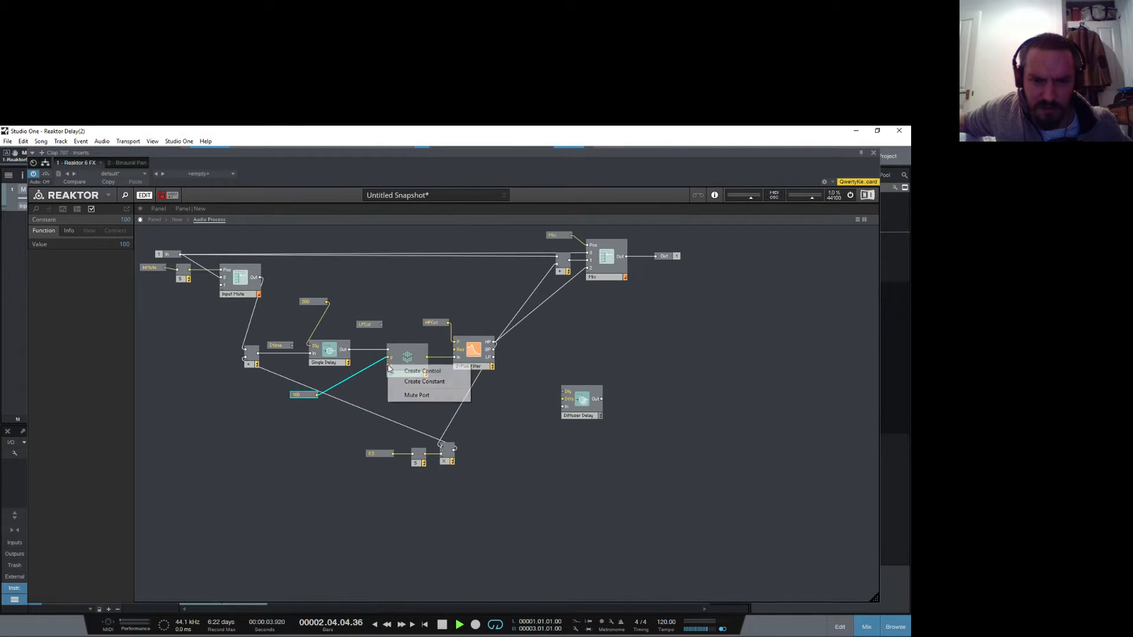
pyautogui.click(424, 381)
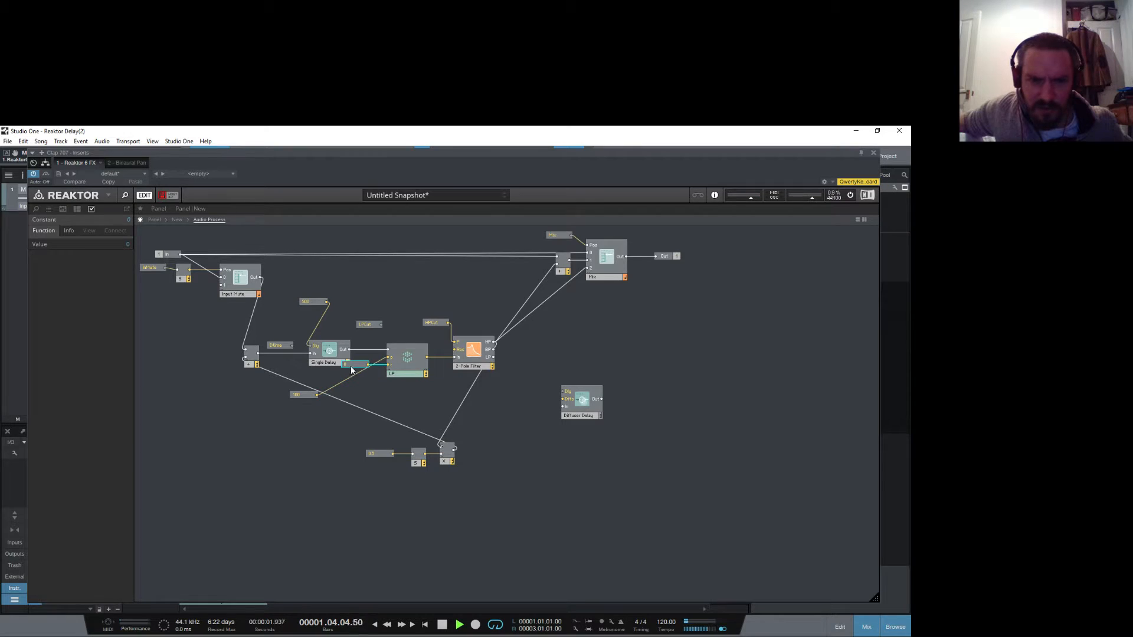
# Step: Change the LP core cell's output to an audio signal and place the 0 constant beside the 100 constant
pyautogui.doubleClick(409, 370)
pyautogui.click(362, 254)
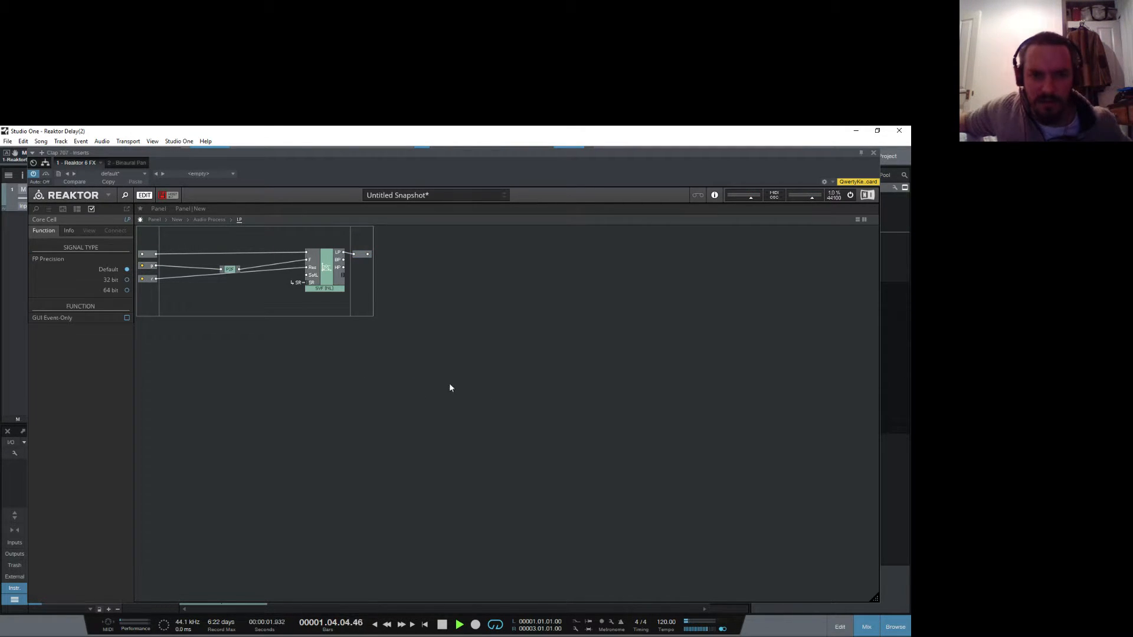
pyautogui.doubleClick(272, 338)
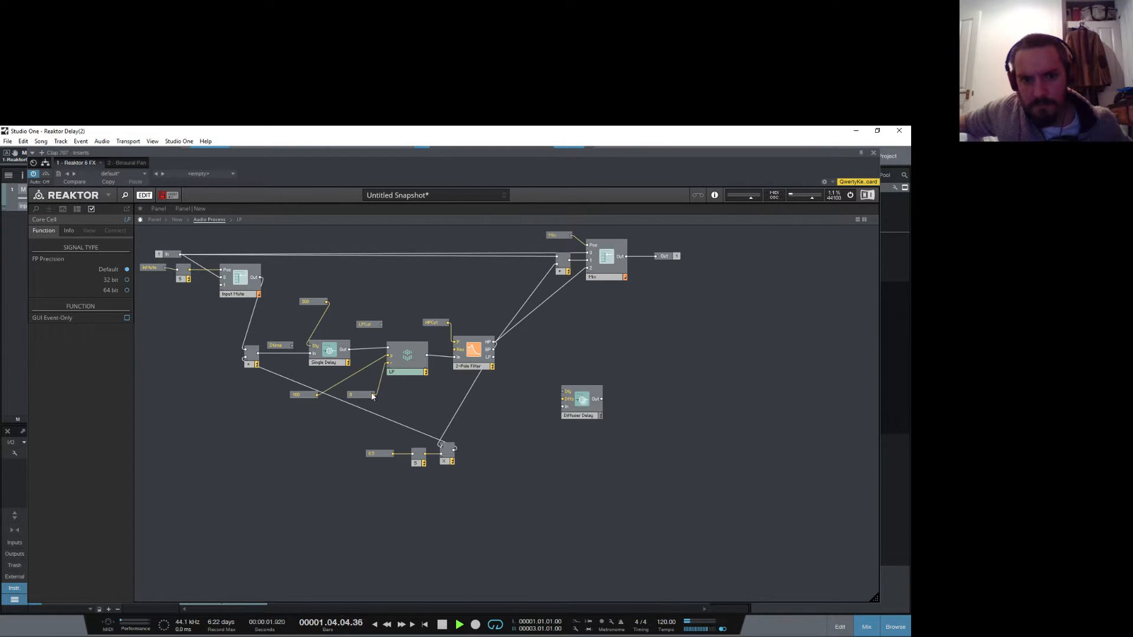
pyautogui.moveTo(365, 396); pyautogui.dragTo(356, 399)
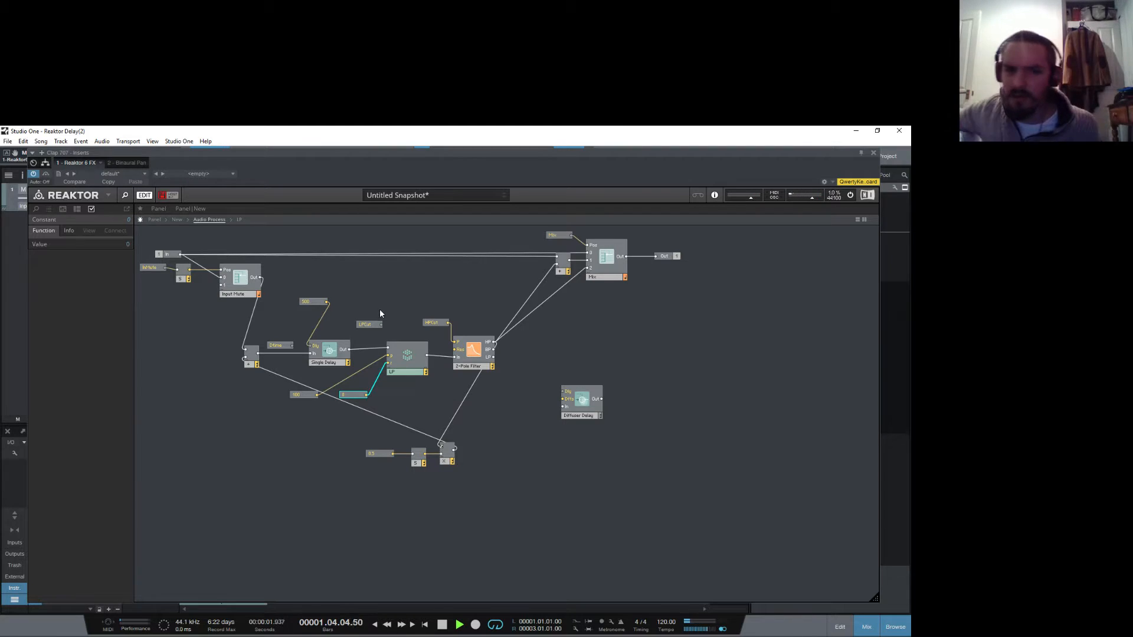
# Step: Read the 2-Pole Filter's description and stop playback
pyautogui.moveTo(470, 354)
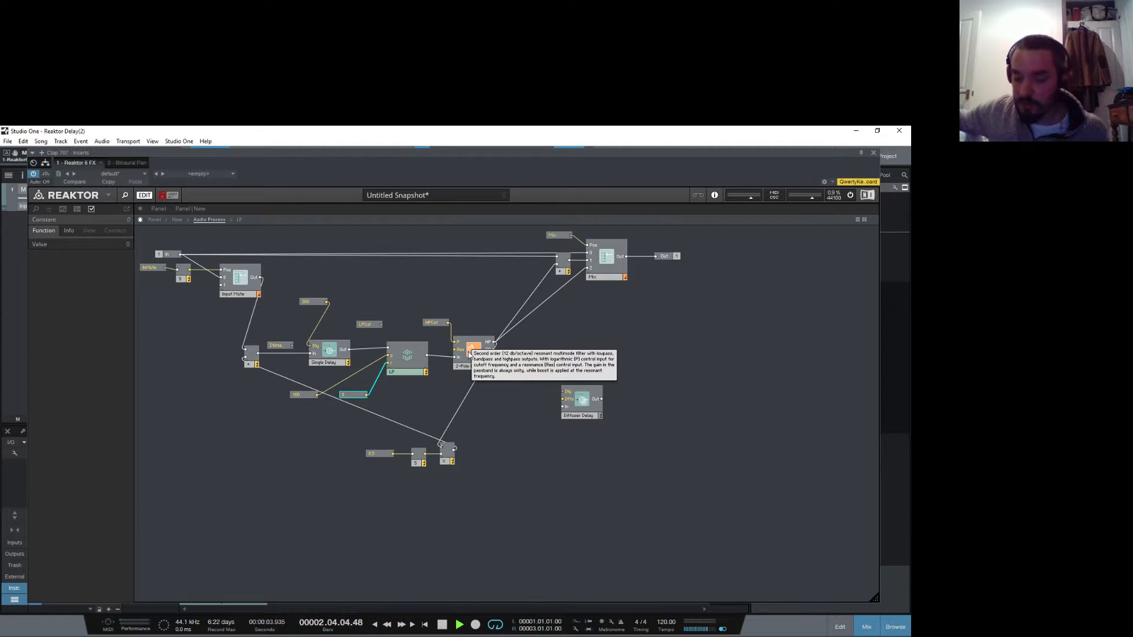
pyautogui.click(365, 294)
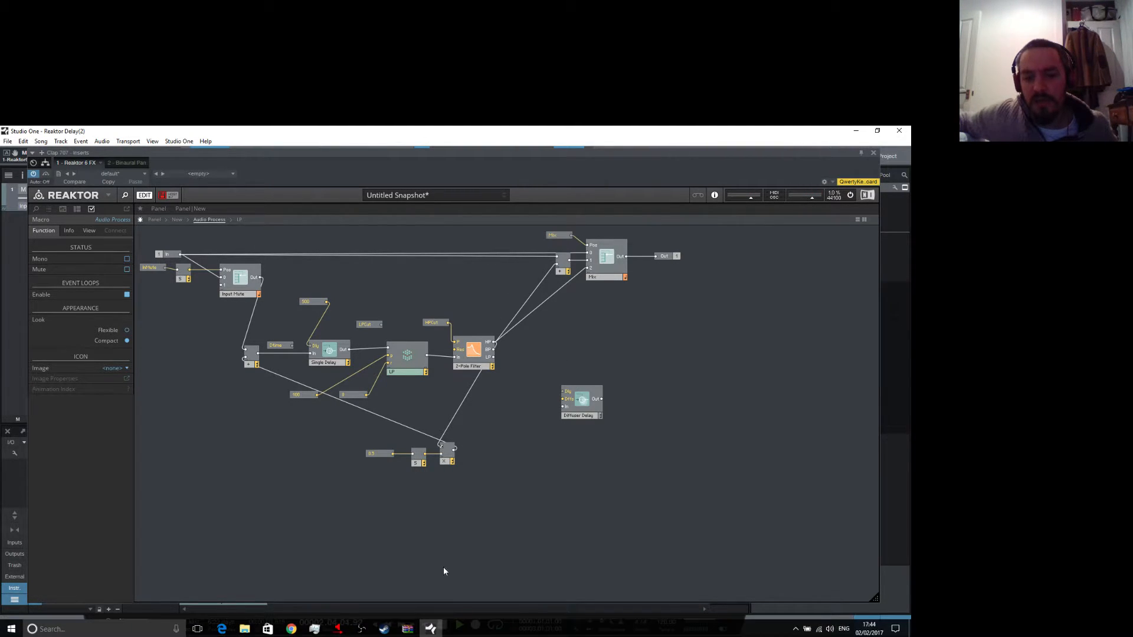
pyautogui.click(442, 625)
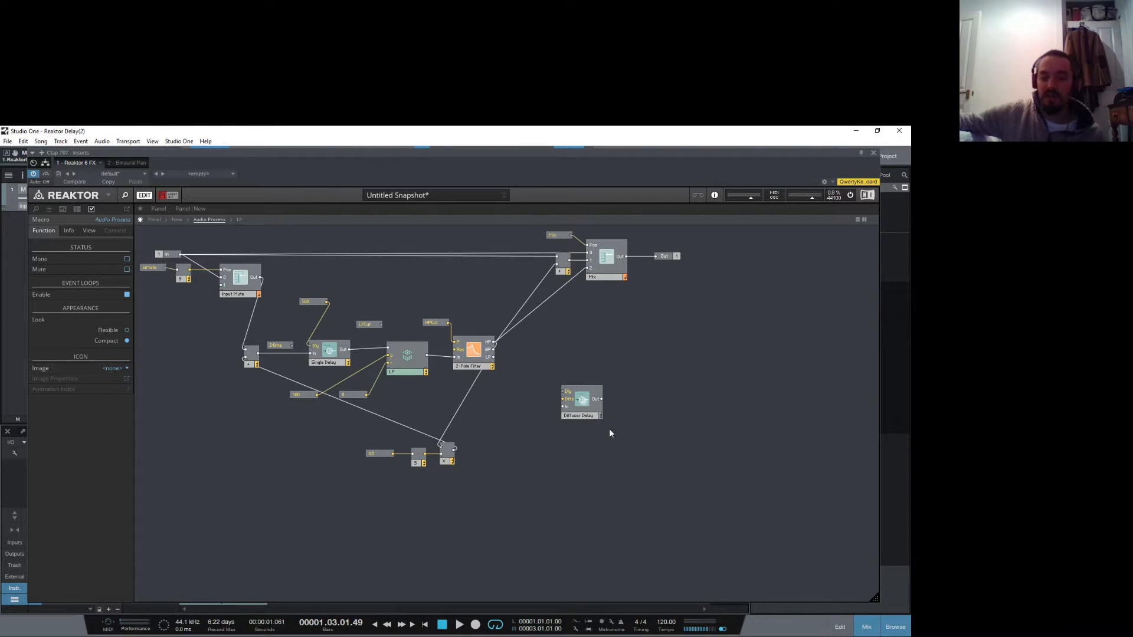
# Step: Shift the Audio Process macro slightly upward in the instrument structure and check the Dtime receive's settings inside it
pyautogui.doubleClick(553, 455)
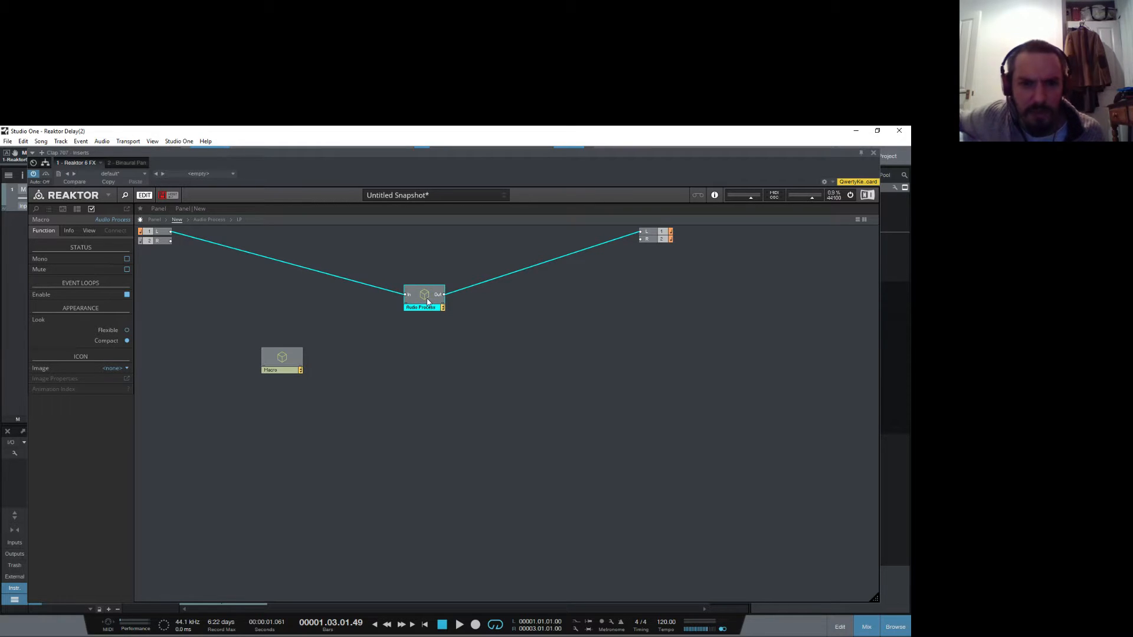
pyautogui.moveTo(428, 302); pyautogui.dragTo(425, 289)
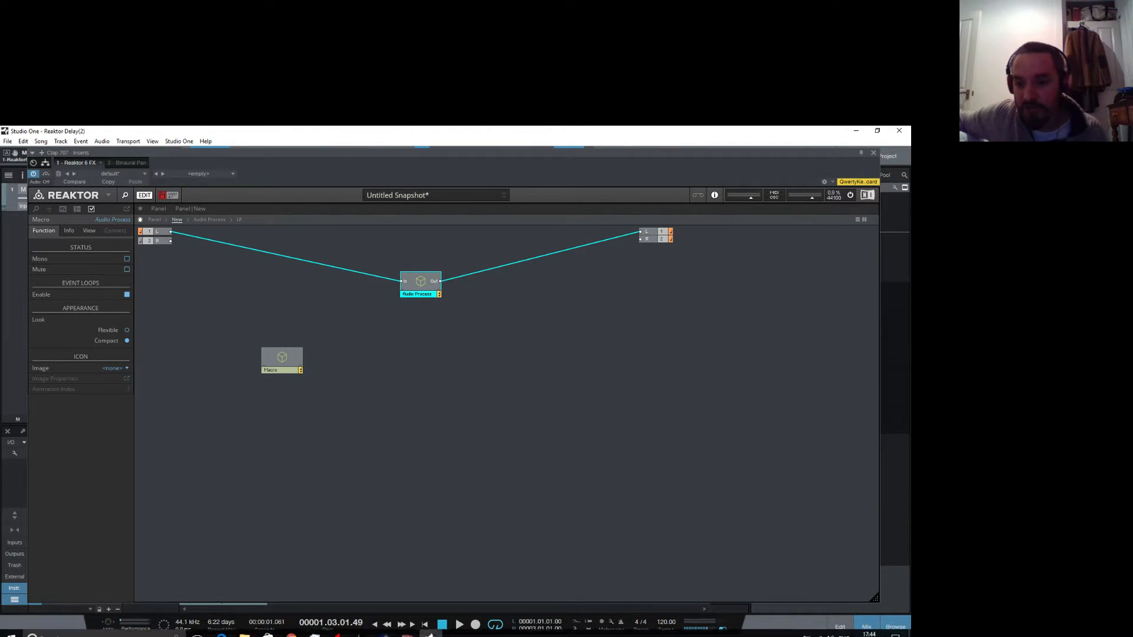
pyautogui.doubleClick(424, 283)
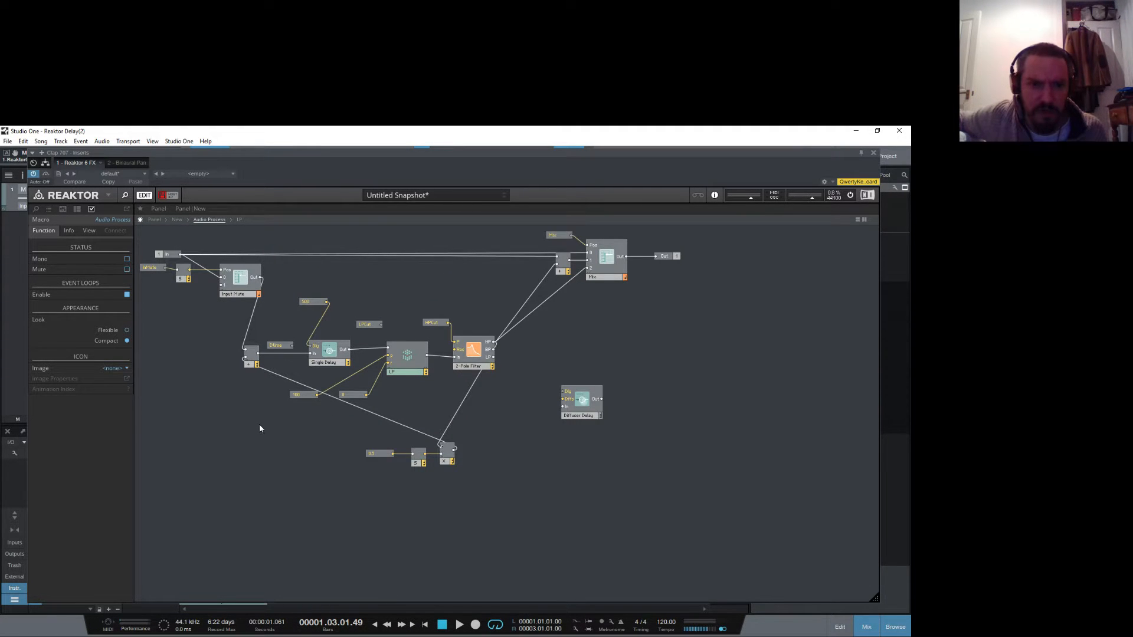
pyautogui.doubleClick(260, 429)
pyautogui.doubleClick(416, 288)
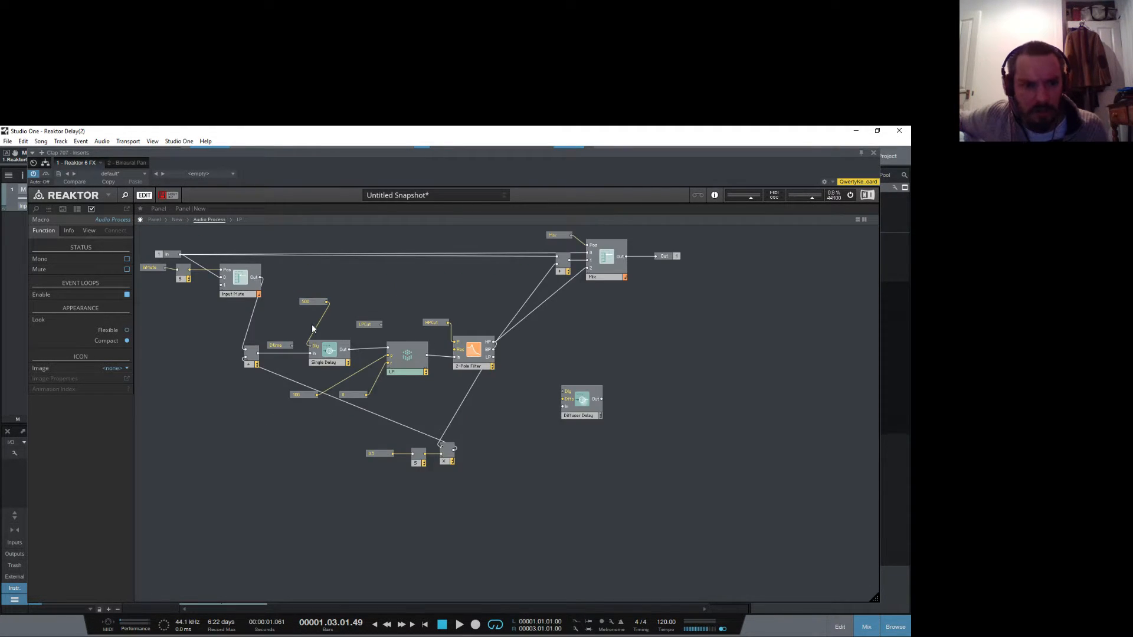
pyautogui.click(282, 347)
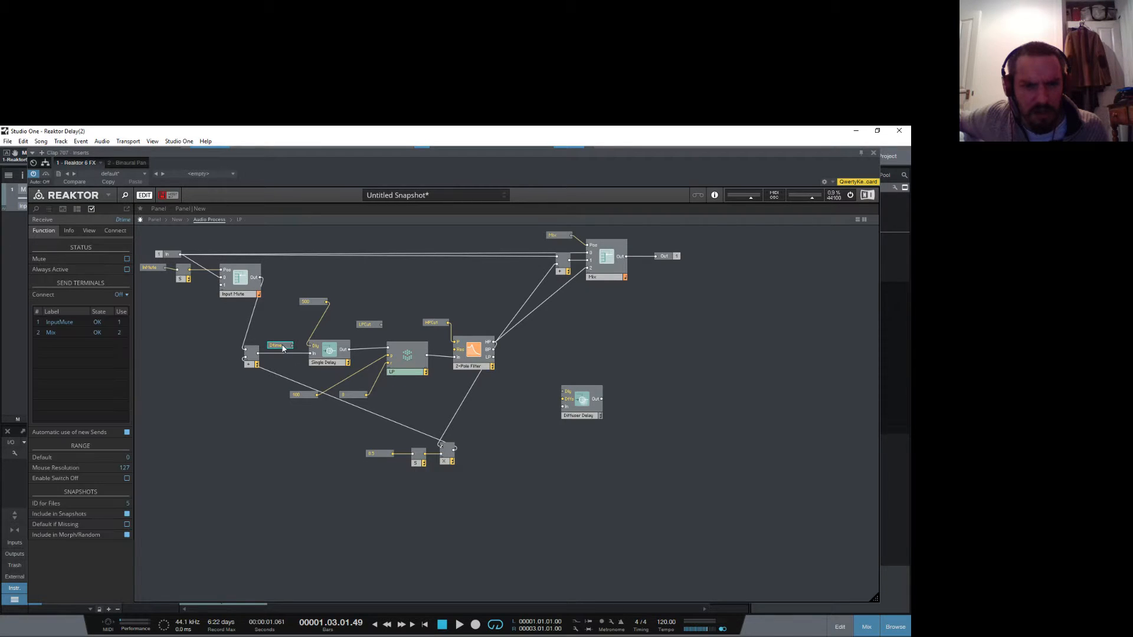
# Step: Align the Mix knob and its send directly beneath the Input Mute pair in the controls macro
pyautogui.doubleClick(304, 493)
pyautogui.doubleClick(273, 351)
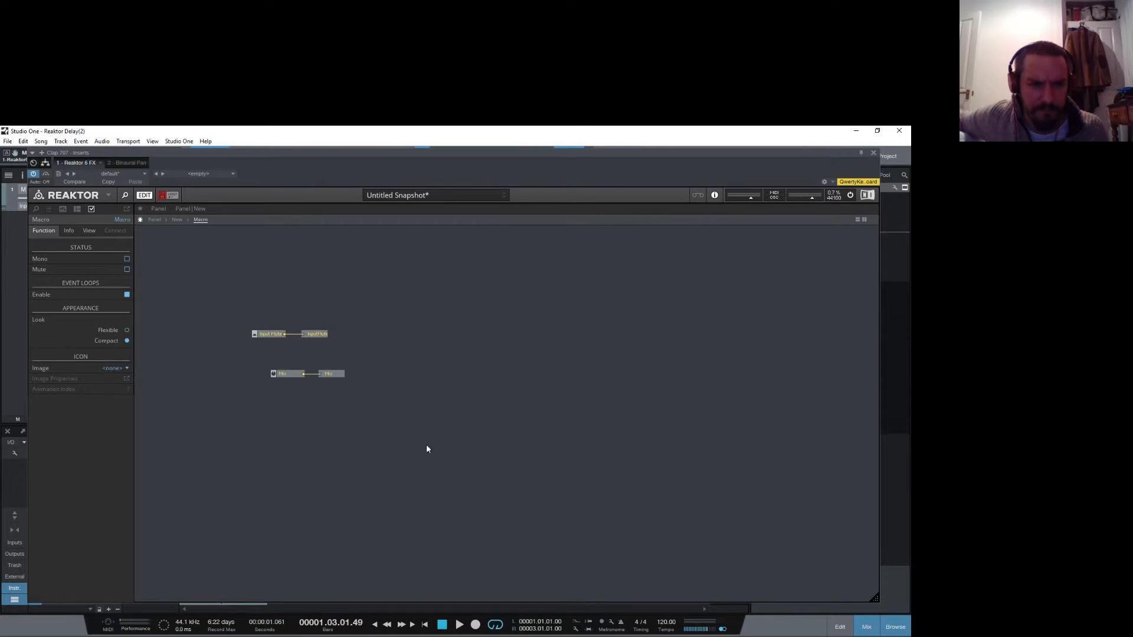
pyautogui.moveTo(253, 362)
pyautogui.mouseDown()
pyautogui.moveTo(320, 381)
pyautogui.moveTo(274, 352)
pyautogui.mouseUp()
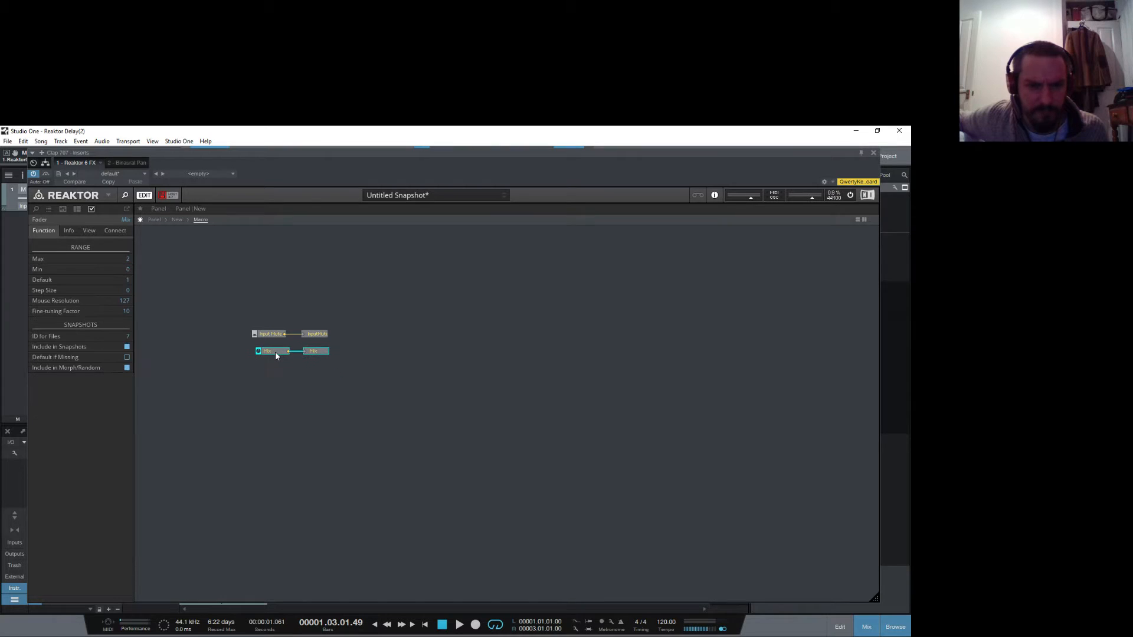
pyautogui.click(277, 378)
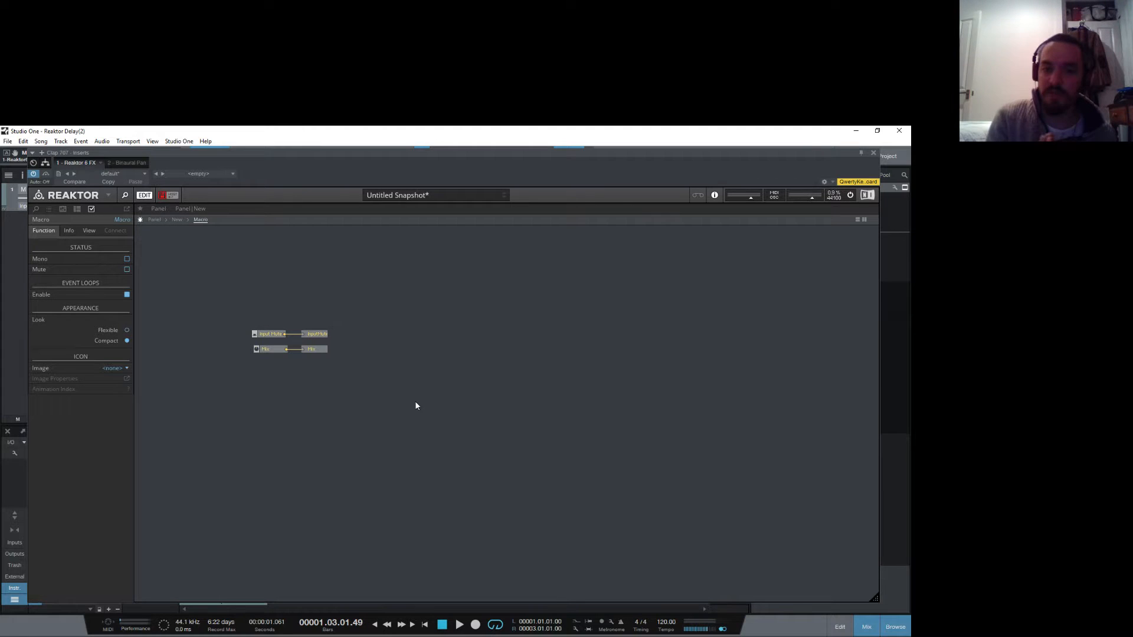
# Step: Add a Stacked Macro to the controls macro and place it below the Input Mute and Mix pairs
pyautogui.rightClick(434, 349)
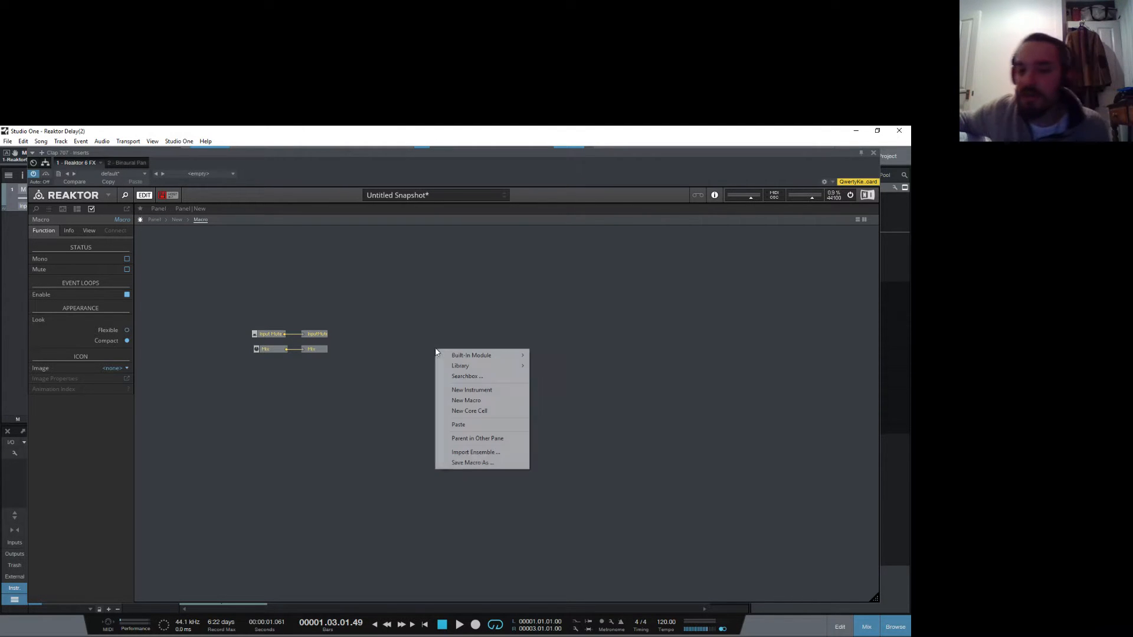
pyautogui.moveTo(466, 357)
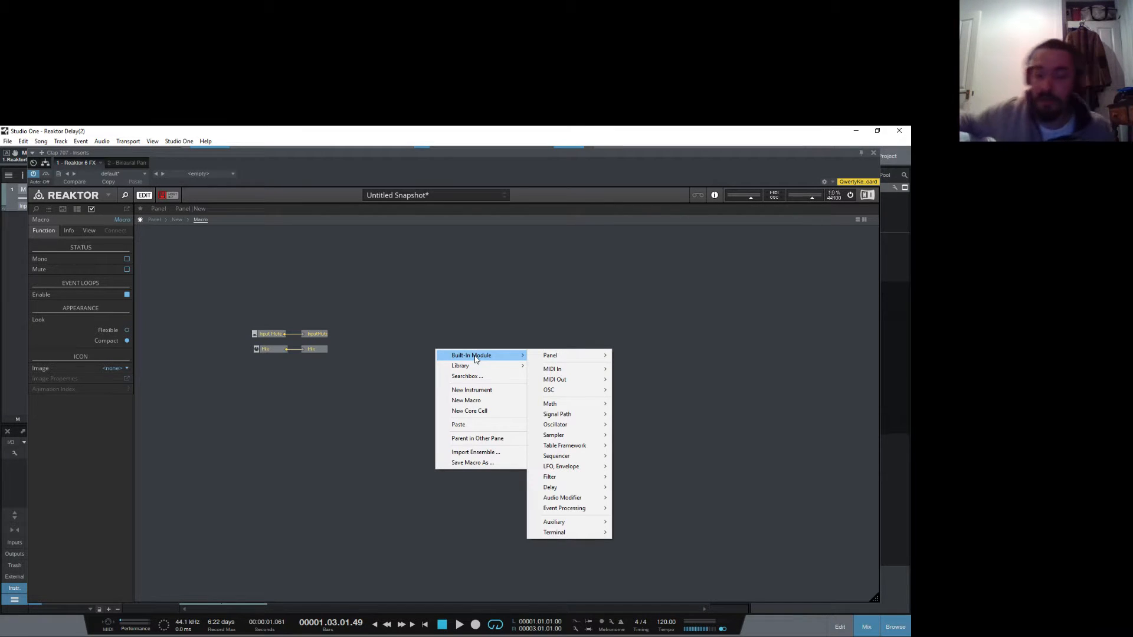
pyautogui.moveTo(566, 352)
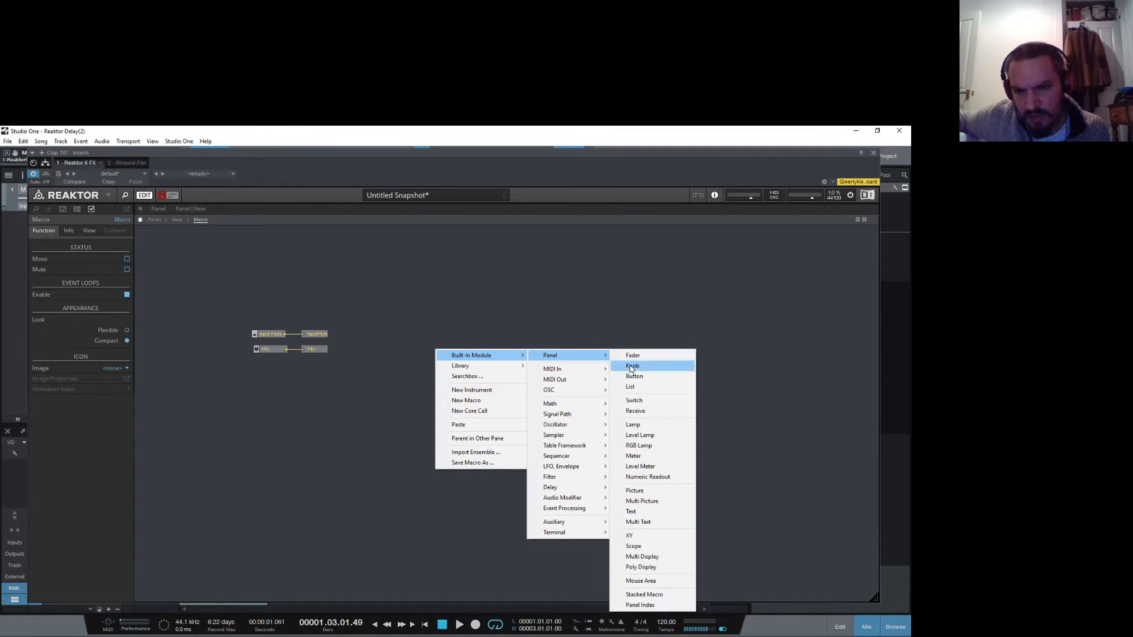
pyautogui.click(655, 595)
pyautogui.moveTo(456, 358); pyautogui.dragTo(454, 403)
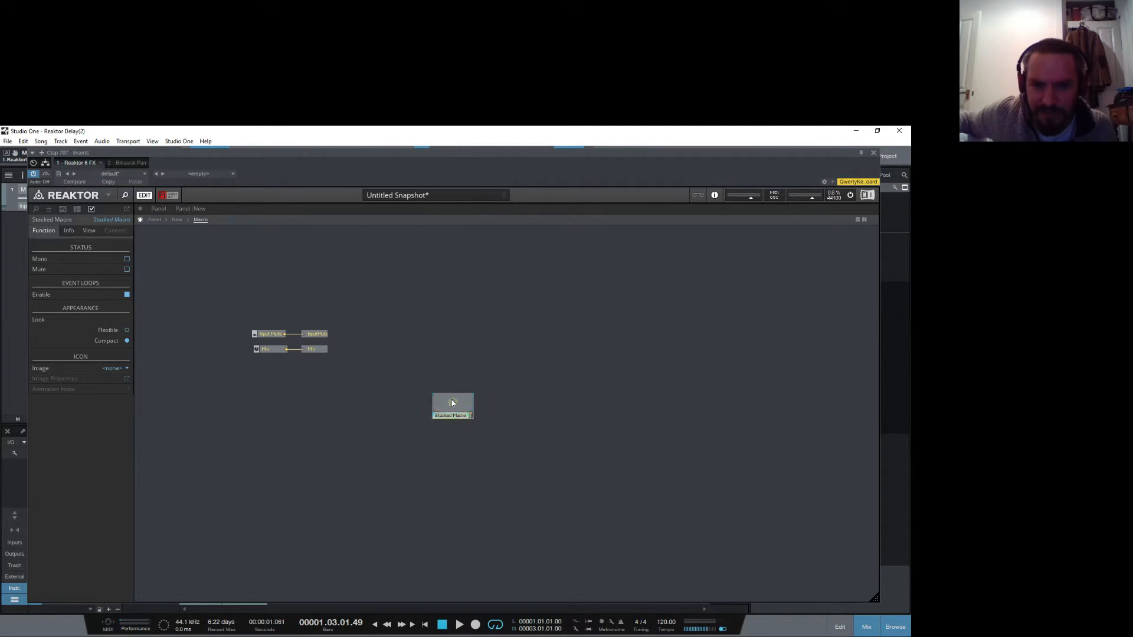
# Step: Add a Panel Index module inside the Stacked Macro and place it near the upper part of the structure
pyautogui.doubleClick(454, 404)
pyautogui.rightClick(327, 332)
pyautogui.moveTo(380, 338)
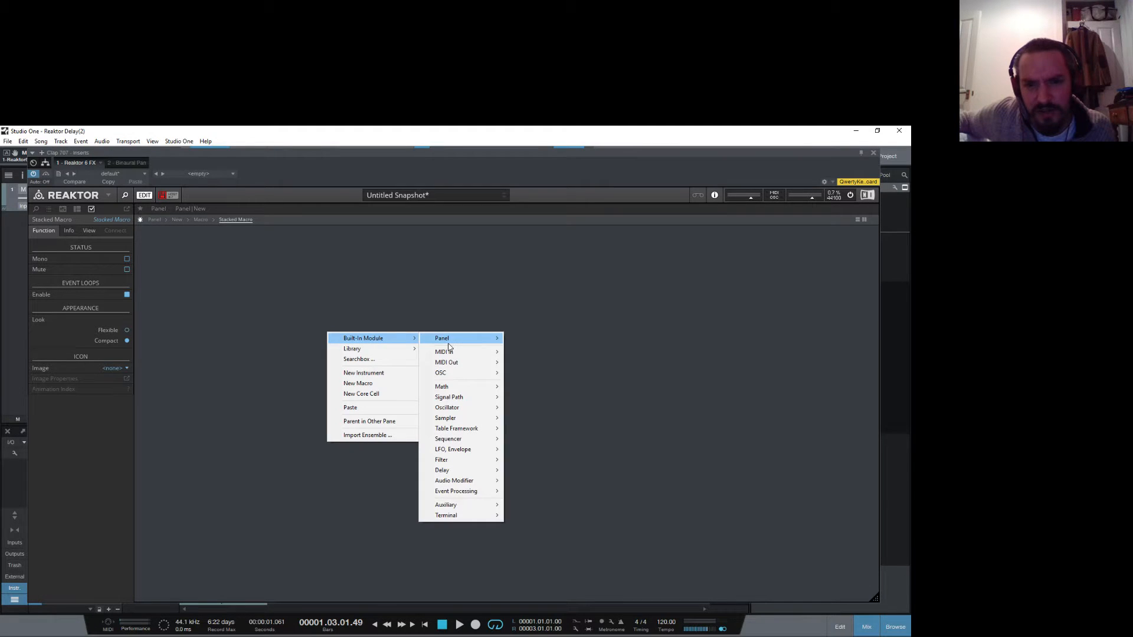
pyautogui.moveTo(448, 341)
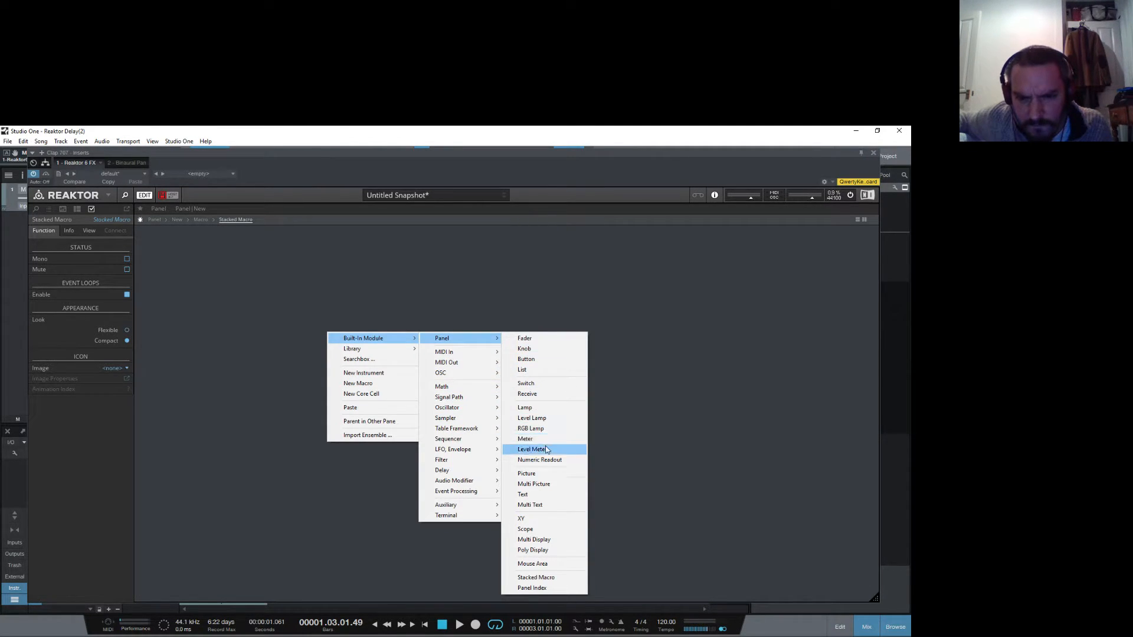
pyautogui.click(555, 587)
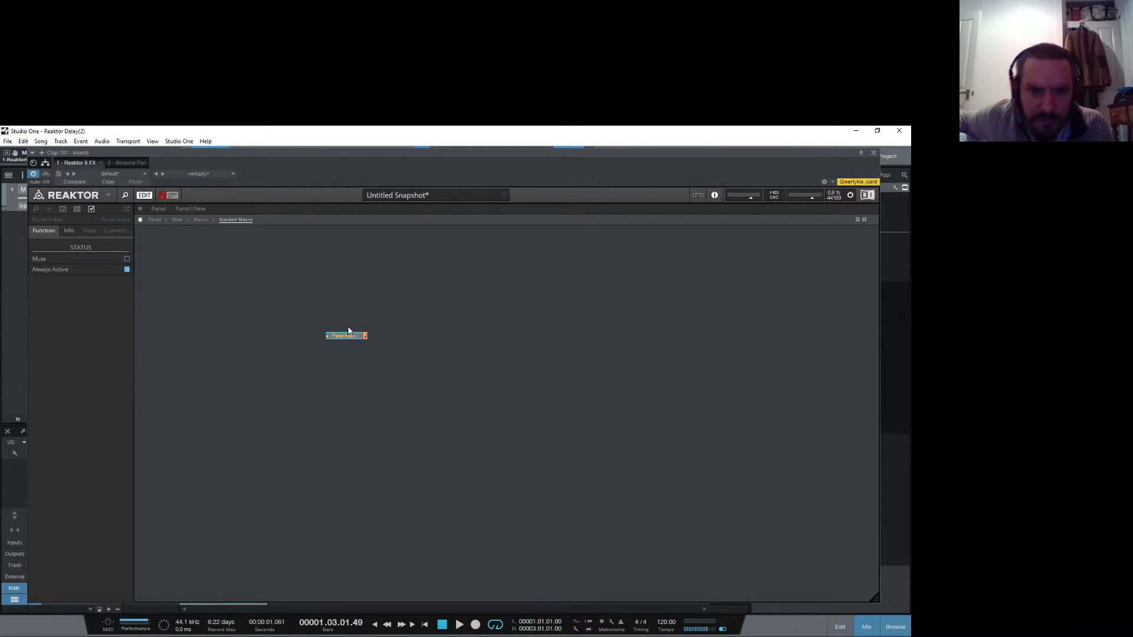
pyautogui.moveTo(340, 340); pyautogui.dragTo(408, 283)
# Step: Add an In terminal, wire it to the Panel Index in a straight line, and read the Panel Index's description
pyautogui.rightClick(261, 294)
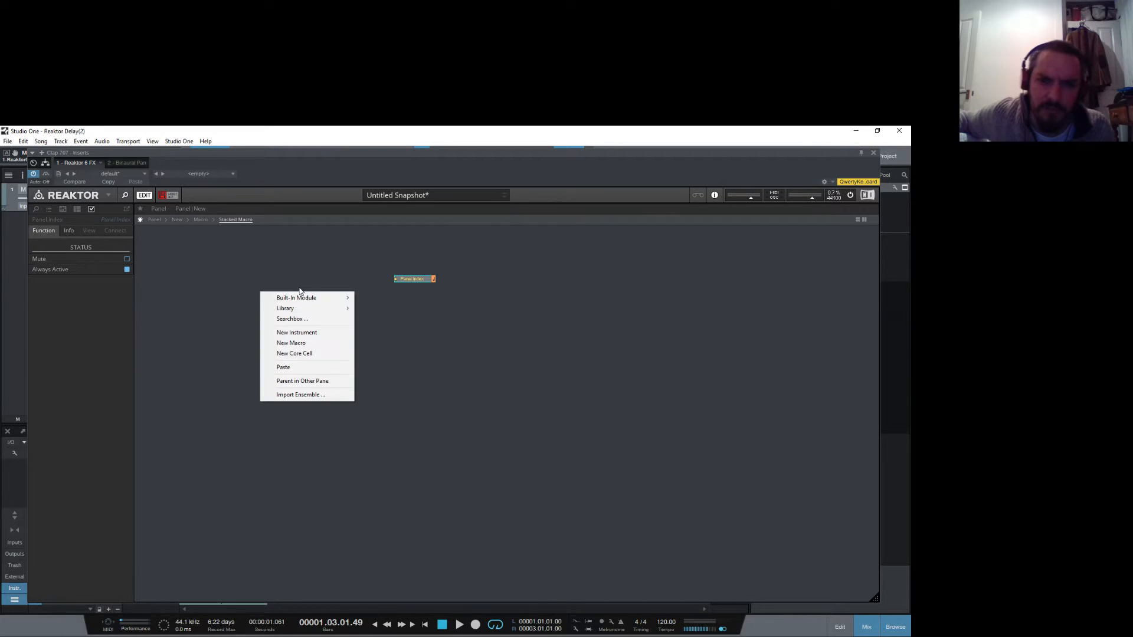
pyautogui.moveTo(298, 299)
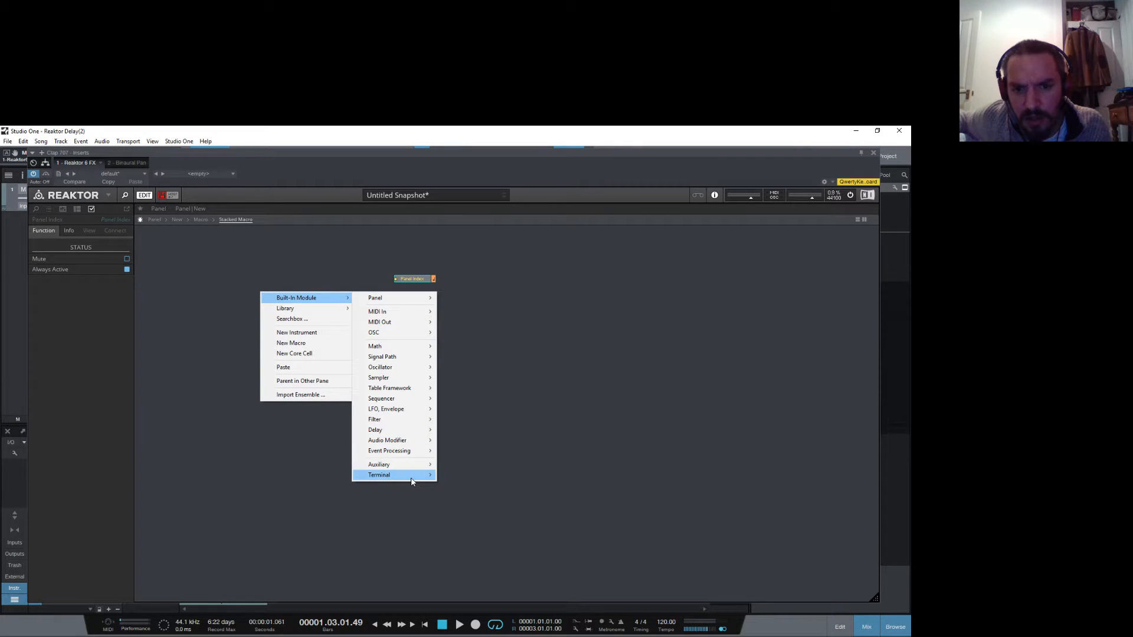
pyautogui.moveTo(412, 478)
pyautogui.click(453, 477)
pyautogui.moveTo(284, 294); pyautogui.dragTo(403, 279)
pyautogui.moveTo(276, 293); pyautogui.dragTo(367, 277)
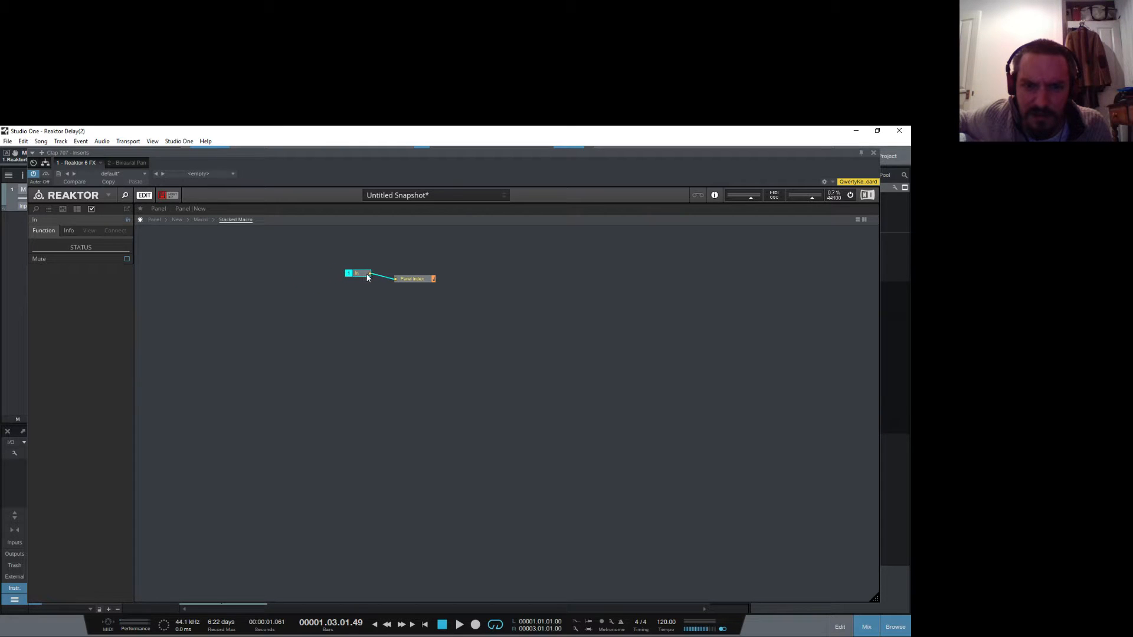
pyautogui.moveTo(334, 290); pyautogui.dragTo(339, 283)
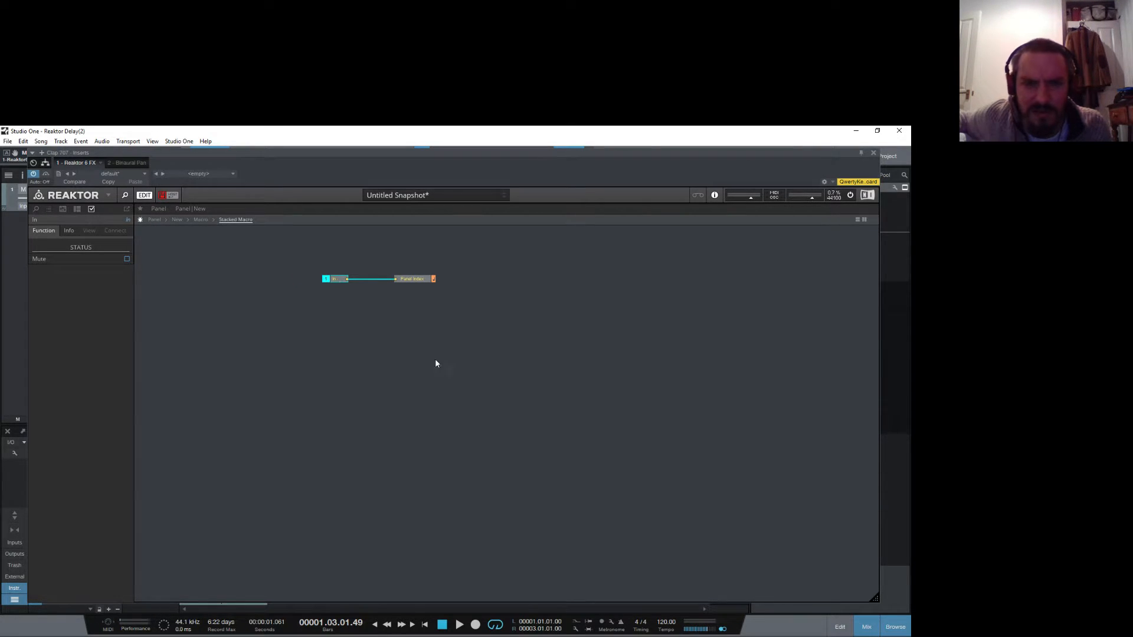
pyautogui.click(380, 353)
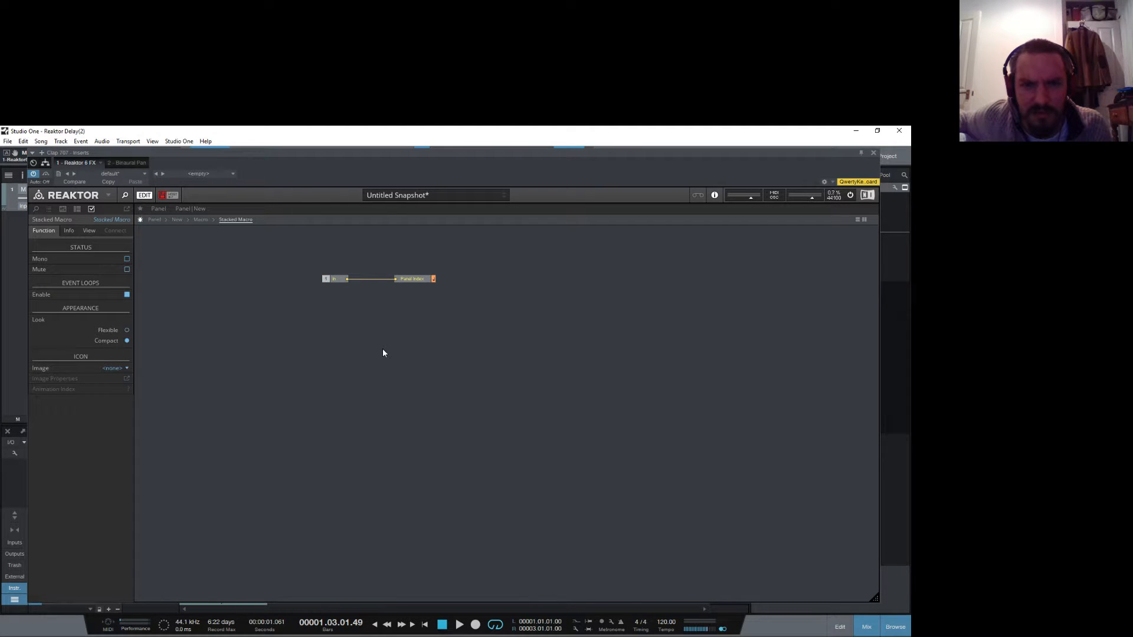
pyautogui.click(416, 283)
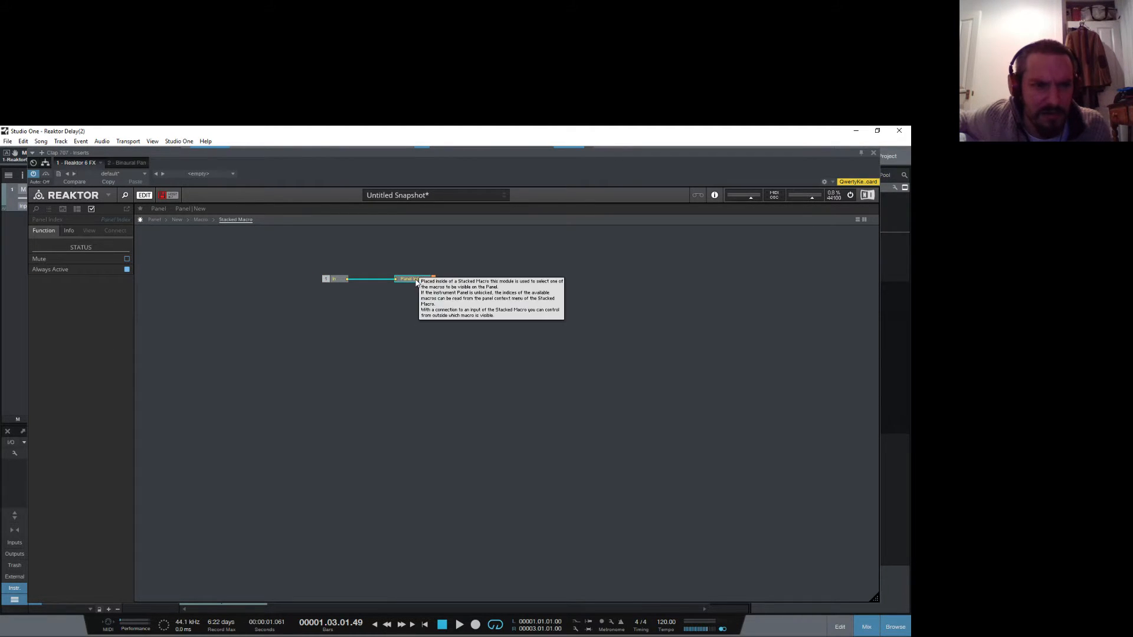
pyautogui.click(69, 231)
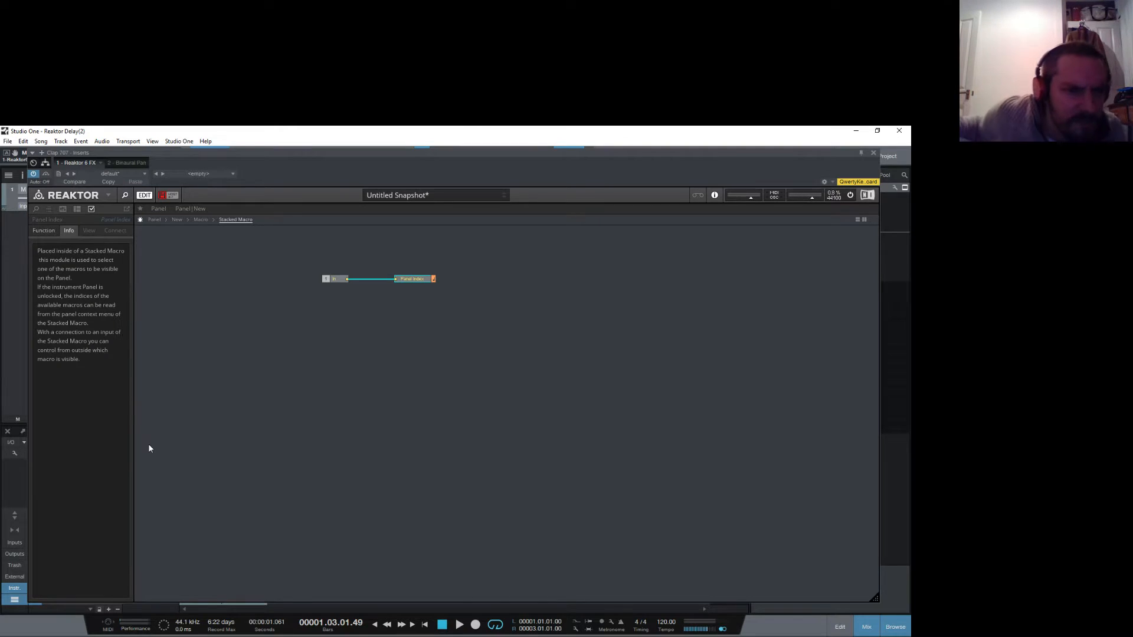
# Step: Add a List control beside the Stacked Macro in the parent macro and wire it to the Stacked Macro's input
pyautogui.doubleClick(355, 343)
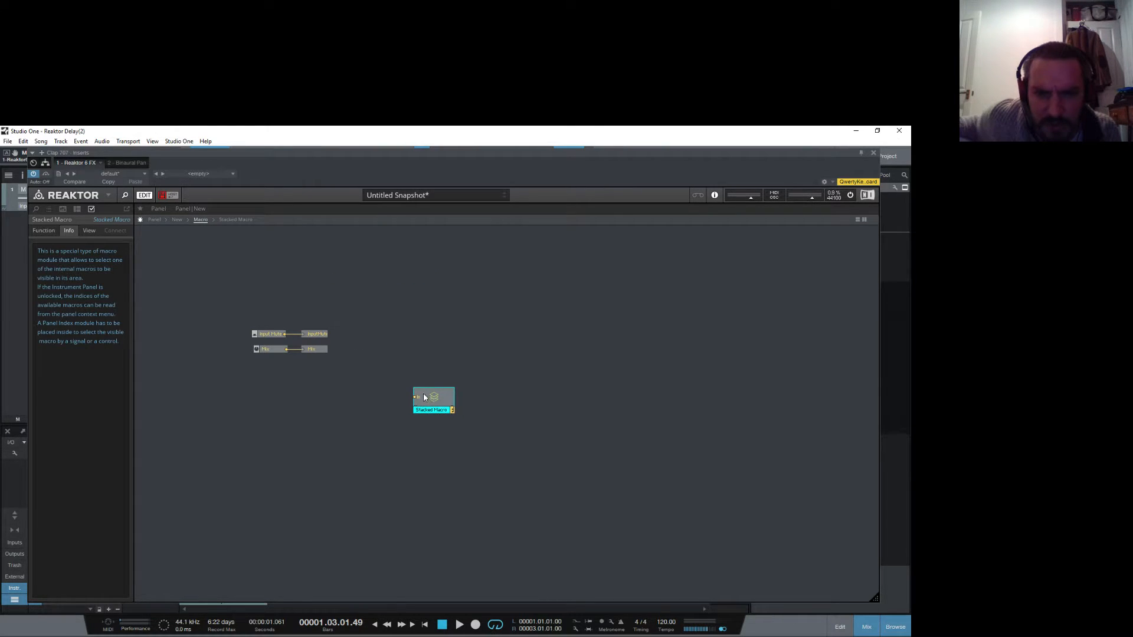
pyautogui.rightClick(380, 392)
pyautogui.moveTo(401, 404)
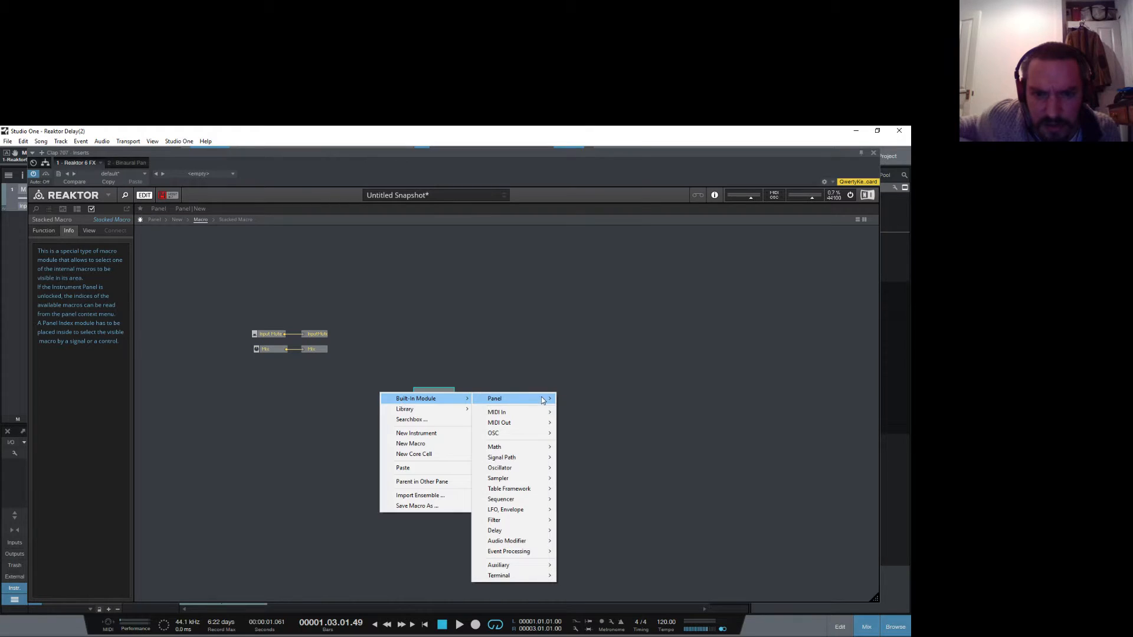
pyautogui.moveTo(502, 399)
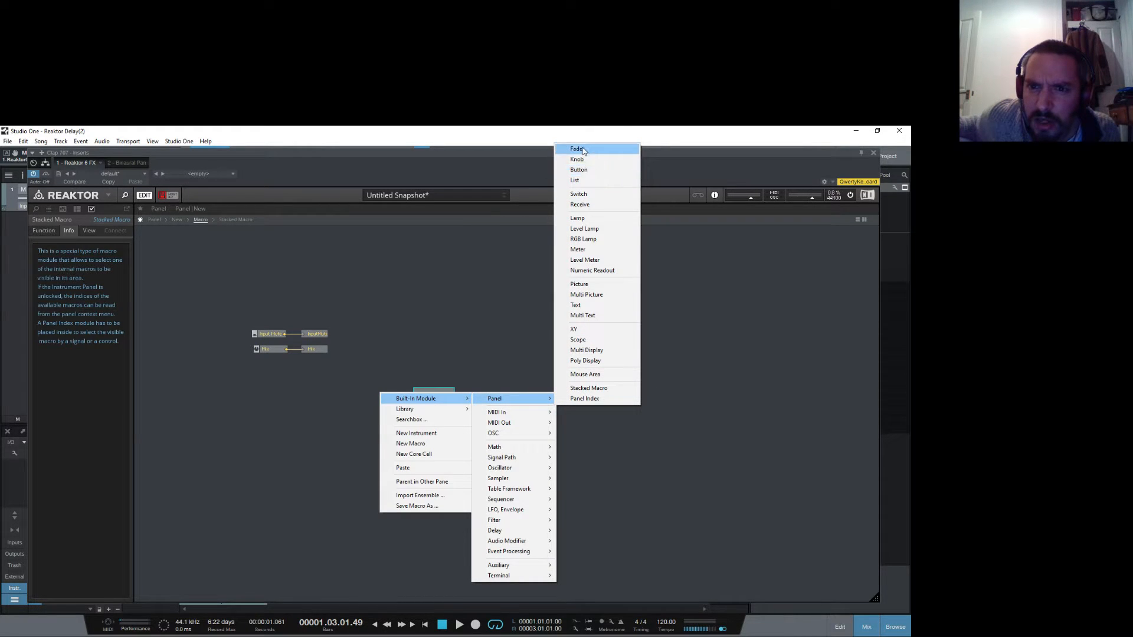
pyautogui.click(575, 180)
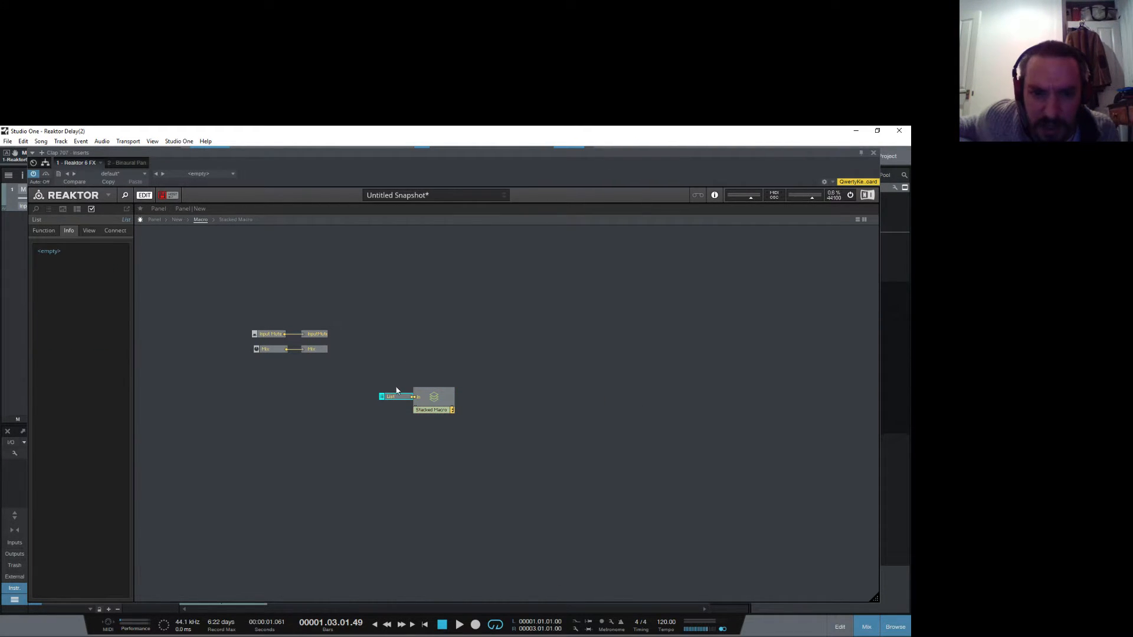
pyautogui.moveTo(411, 400); pyautogui.dragTo(371, 404)
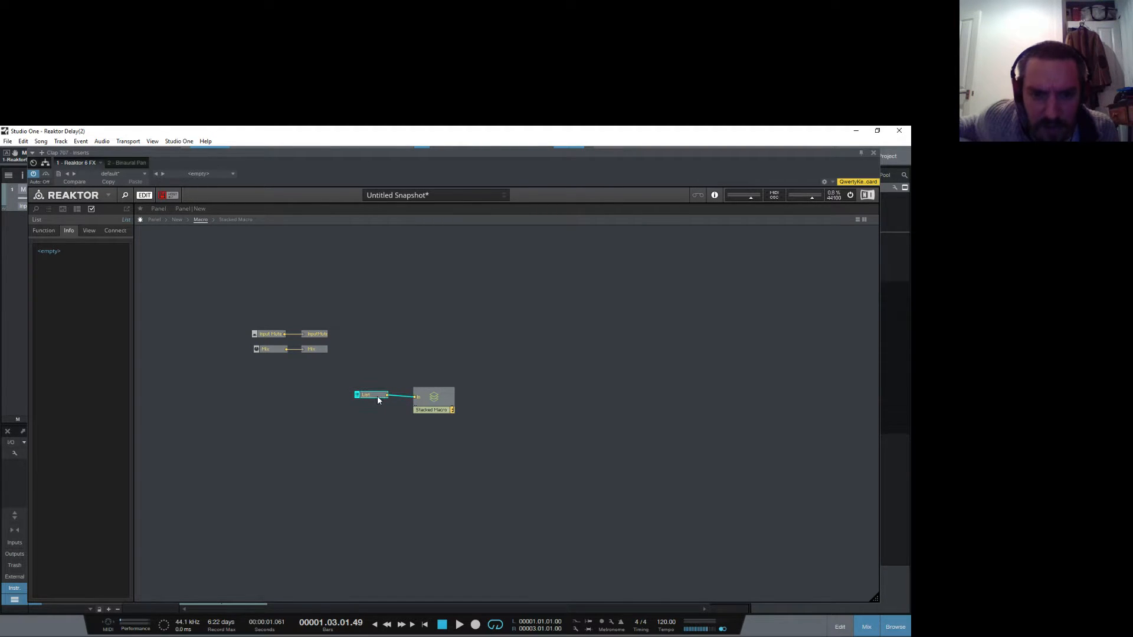
# Step: Append two entries to the List control
pyautogui.click(53, 231)
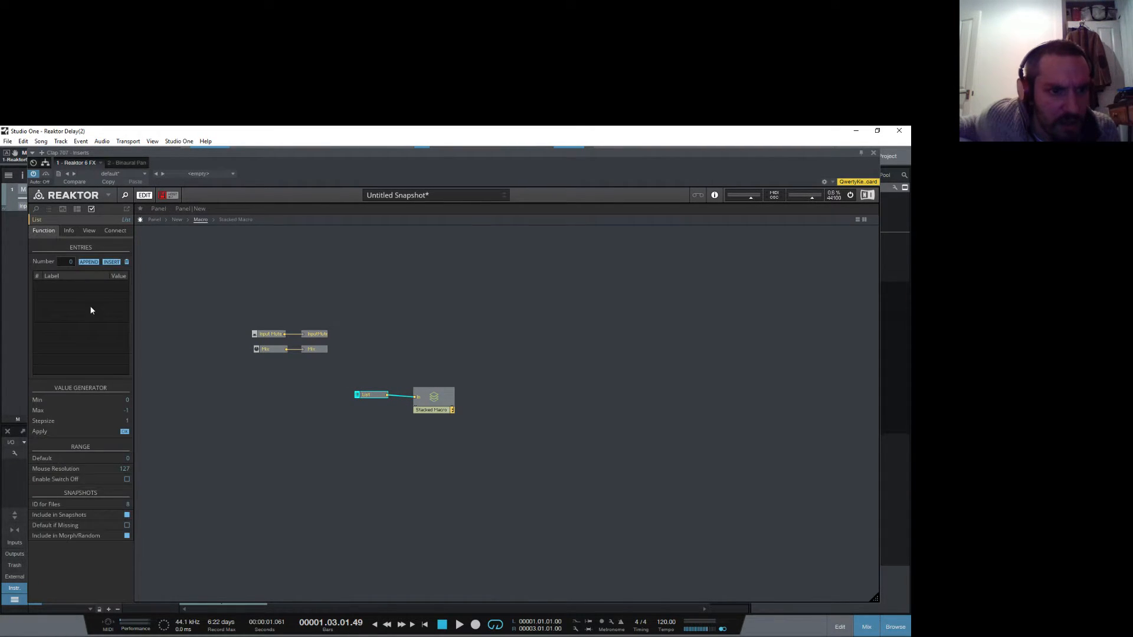
pyautogui.click(85, 282)
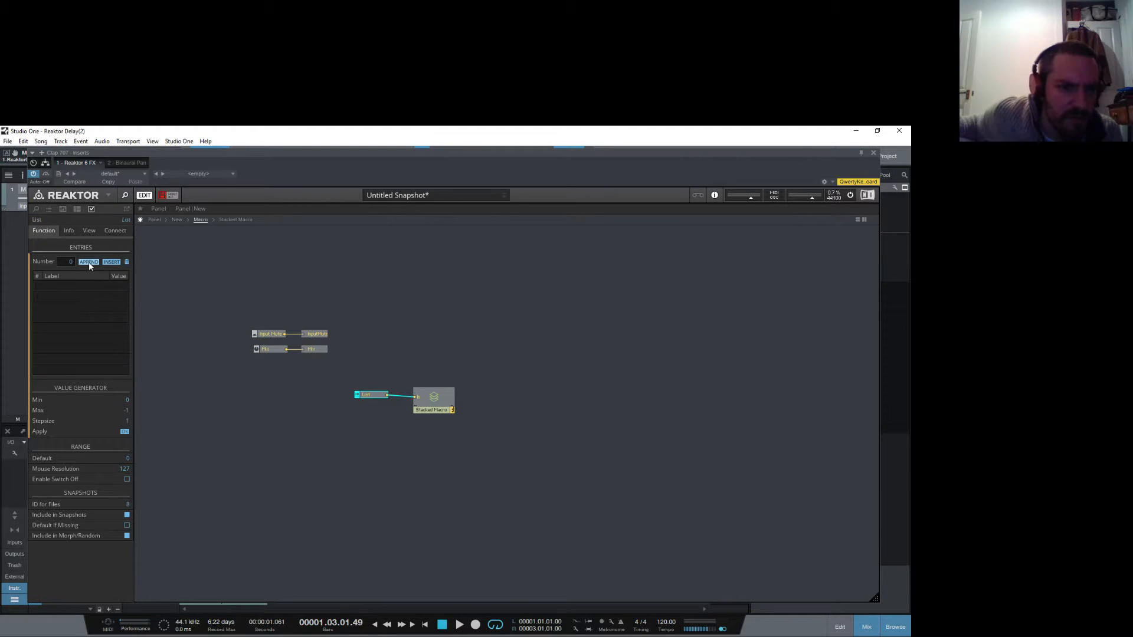
pyautogui.doubleClick(66, 285)
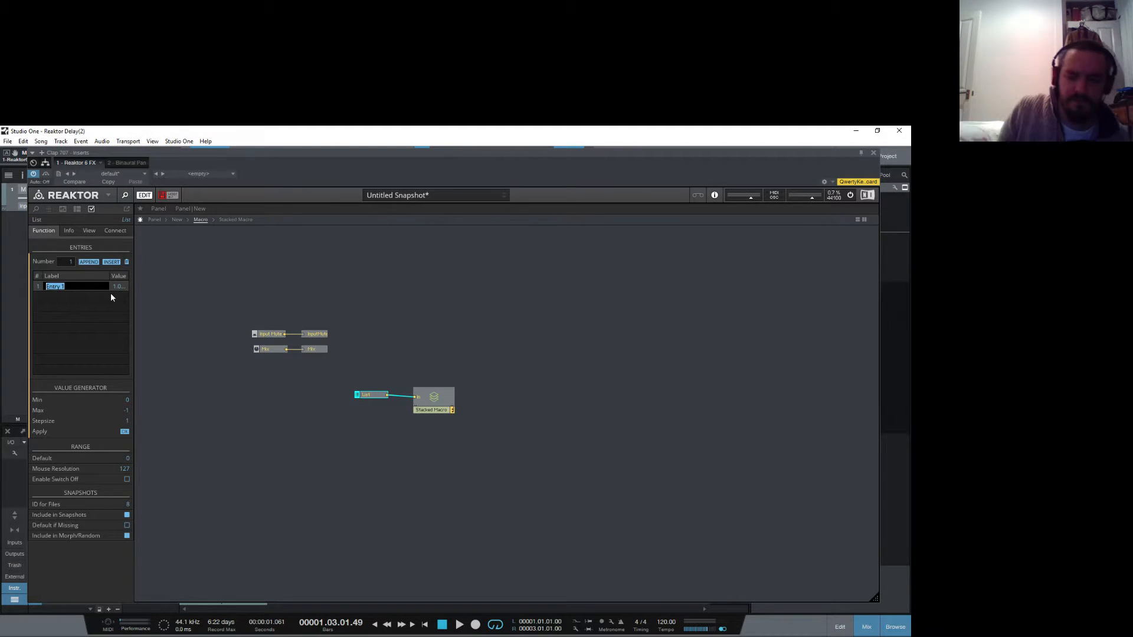
pyautogui.press('Return')
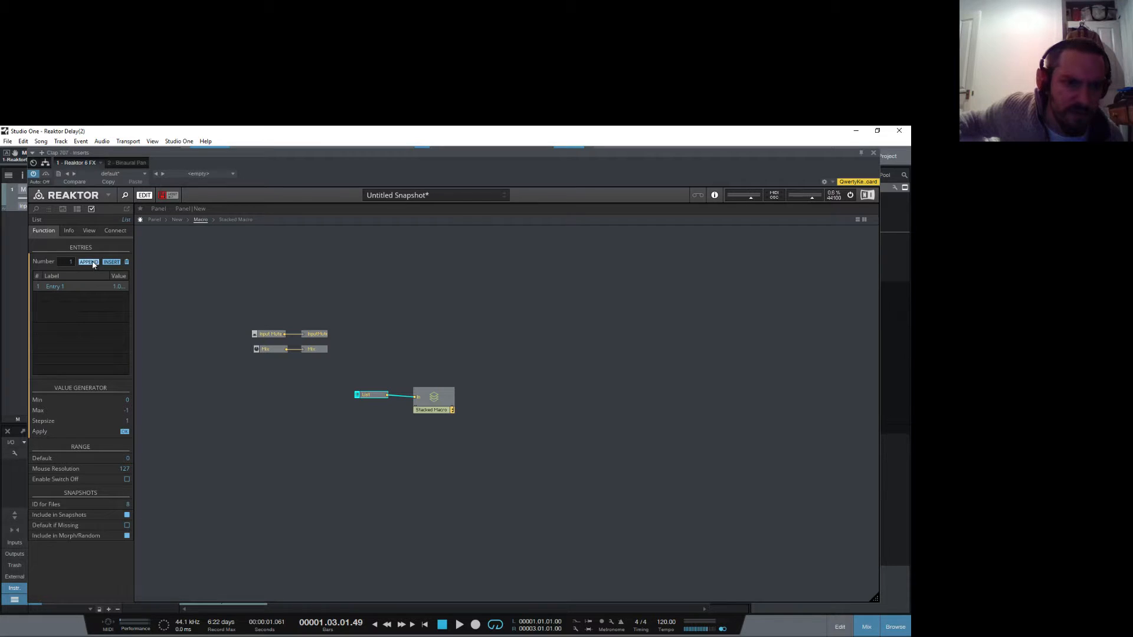
pyautogui.click(88, 262)
# Step: Label the List's first entry Manual and its second entry Sync
pyautogui.doubleClick(65, 288)
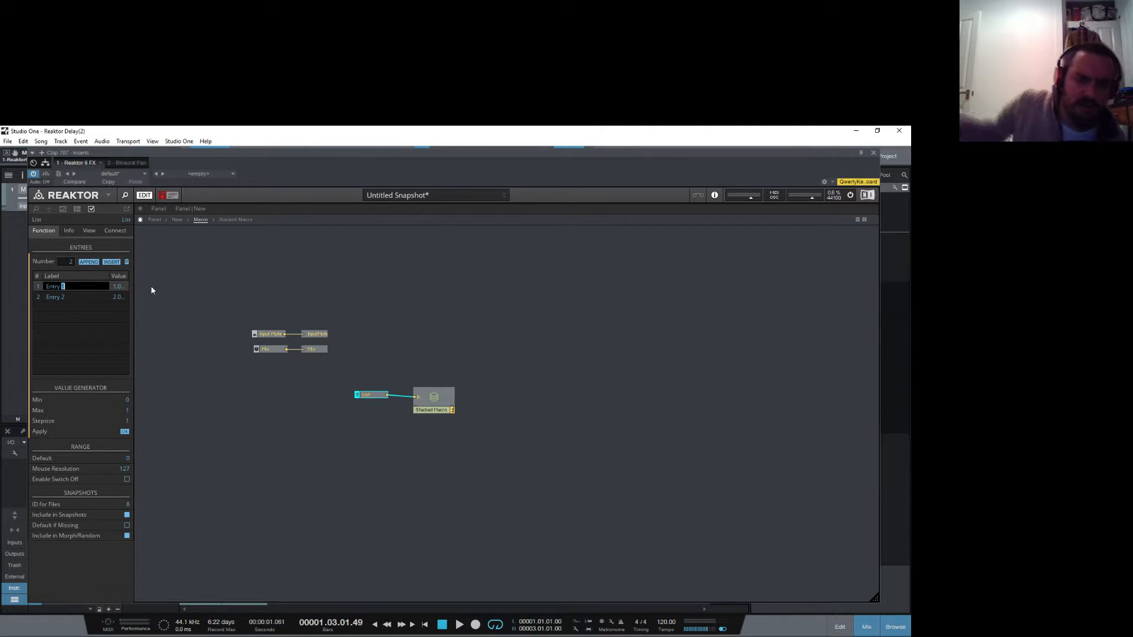
pyautogui.press('BackSpace')
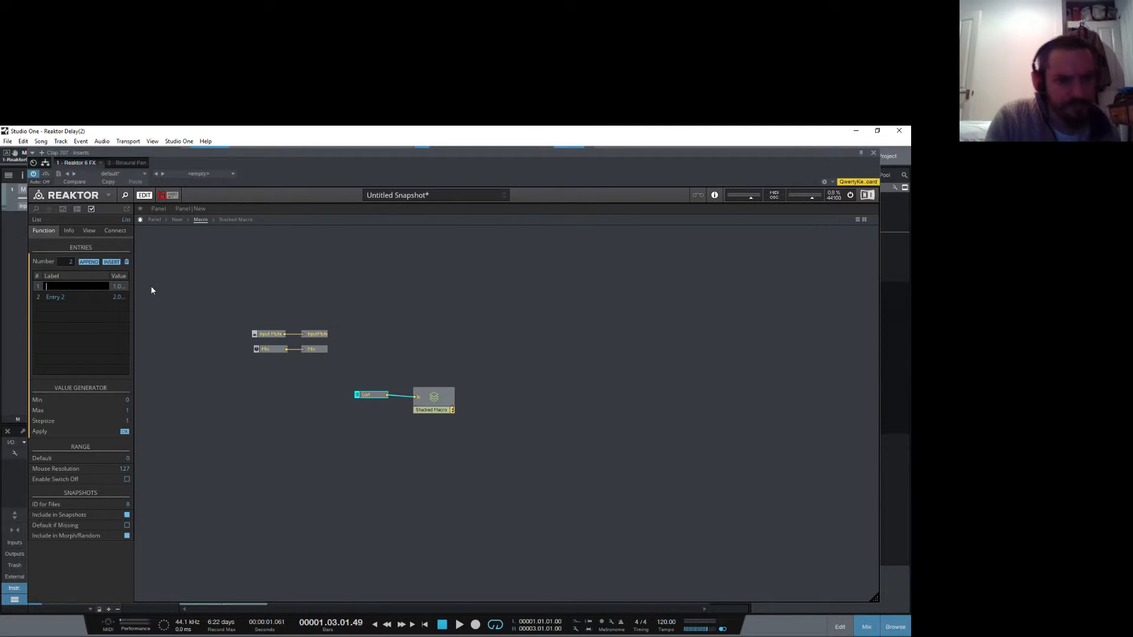
pyautogui.write('M')
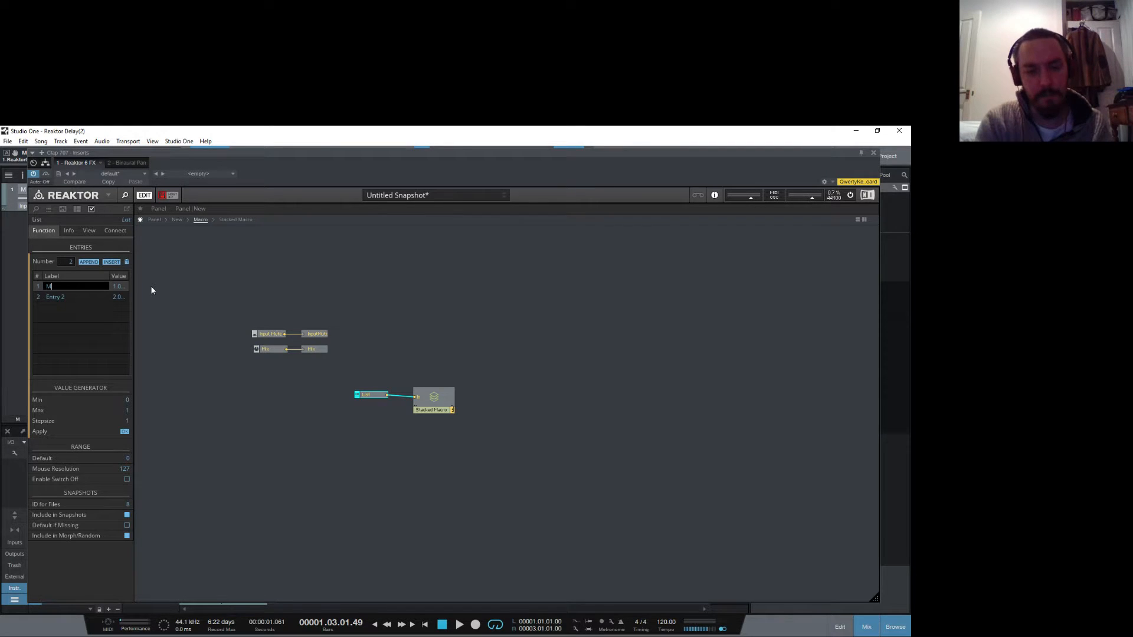
pyautogui.write('anua')
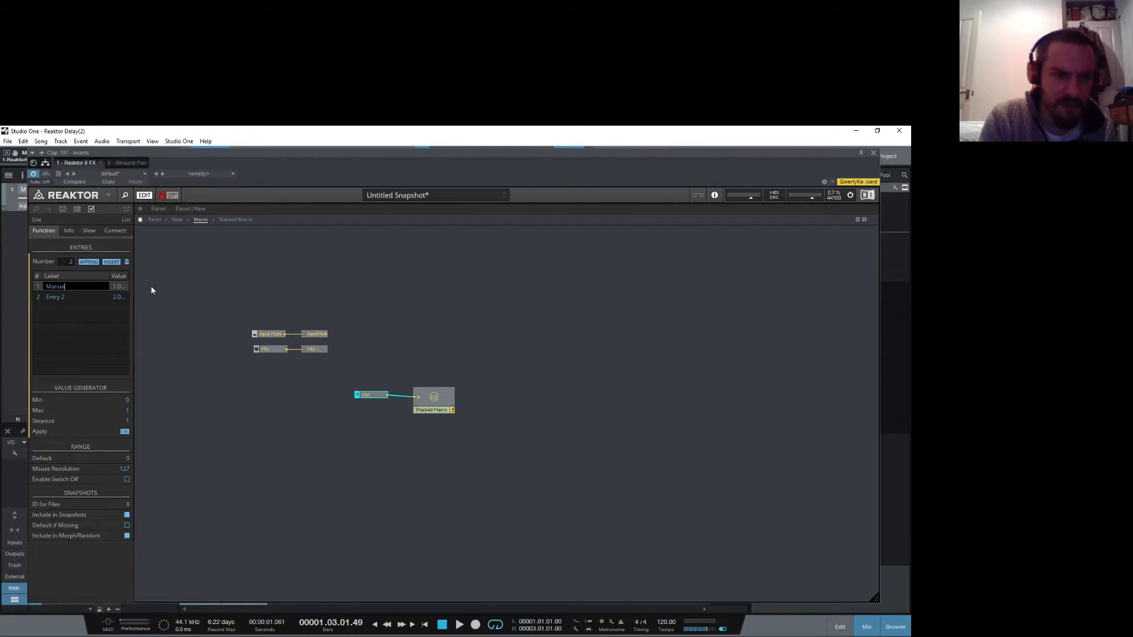
pyautogui.write('l')
pyautogui.press('Return')
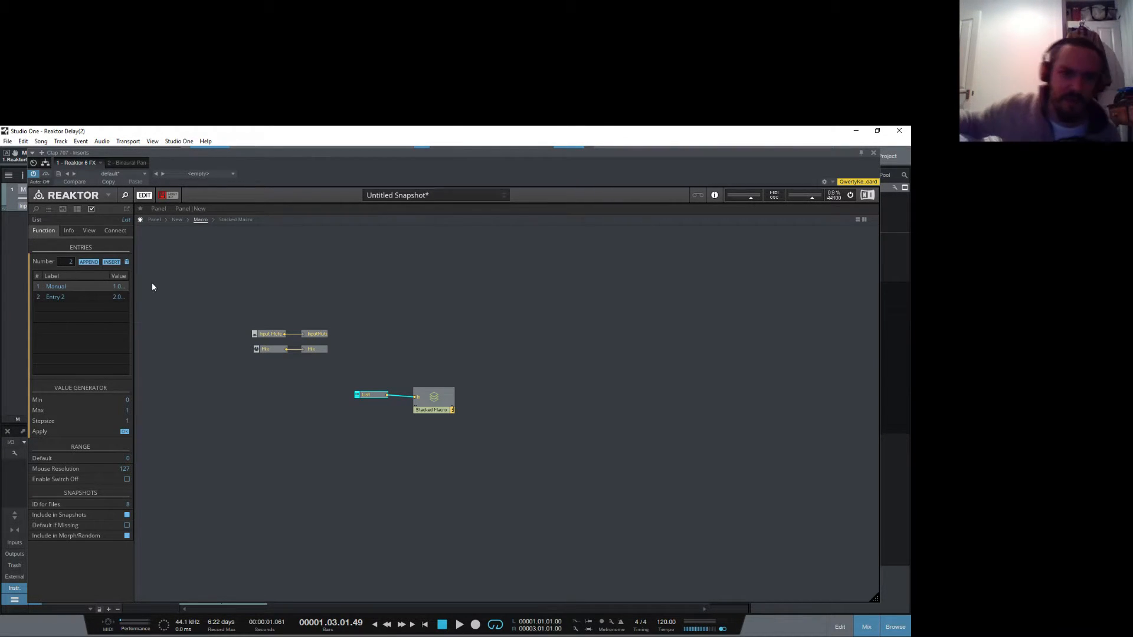
pyautogui.doubleClick(72, 298)
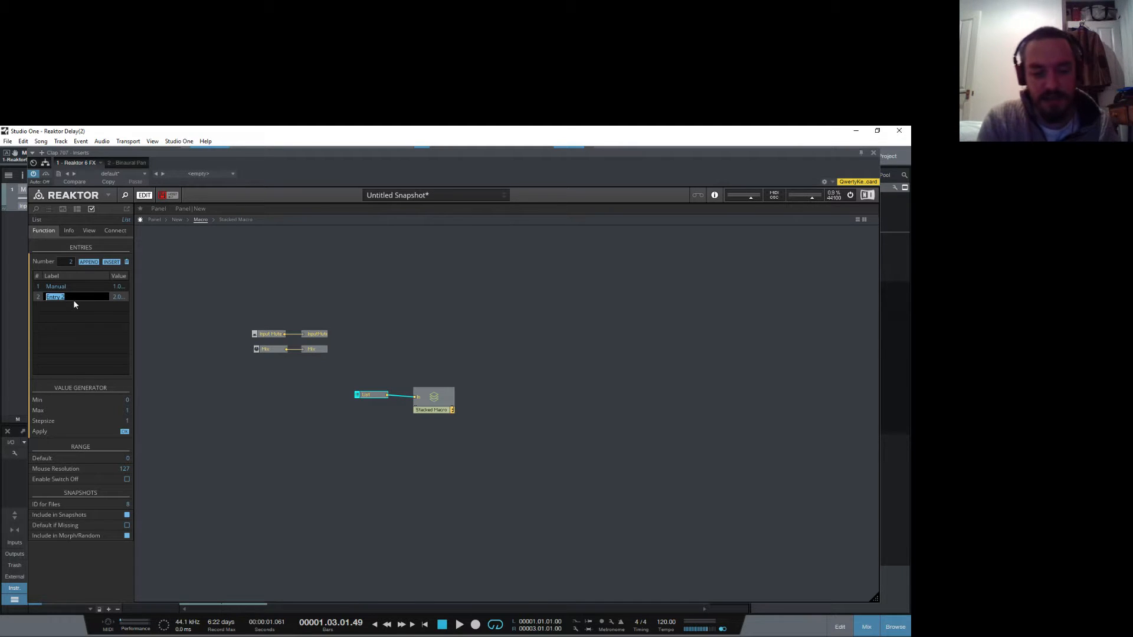
pyautogui.write('Sync')
pyautogui.press('Return')
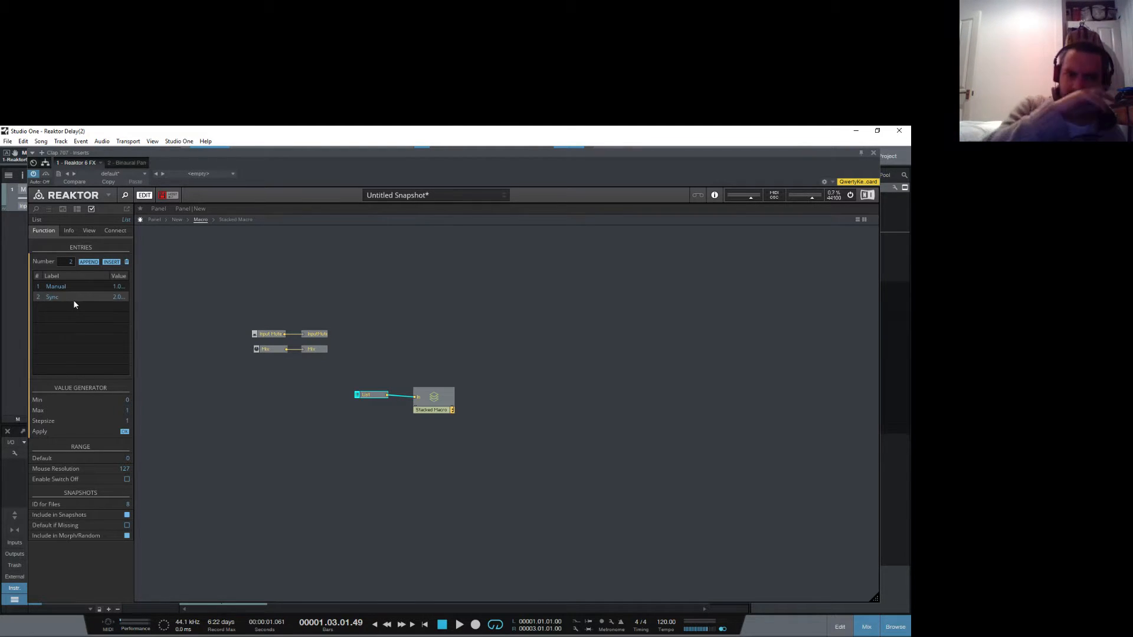
# Step: Rename the Stacked Macro as Time
pyautogui.click(441, 410)
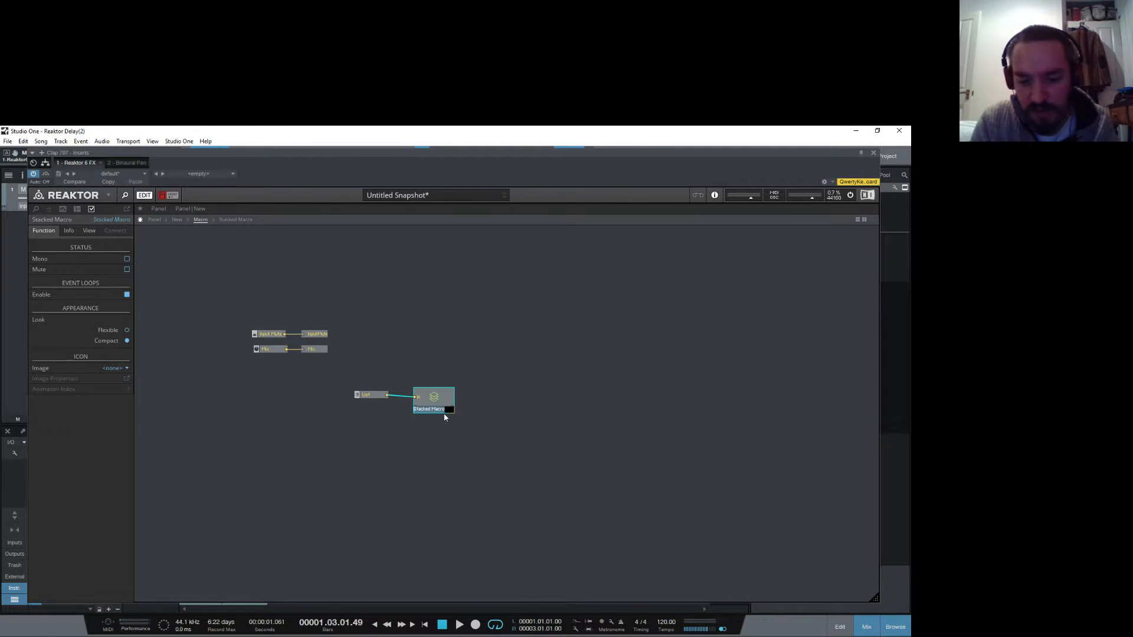
pyautogui.write('Time')
pyautogui.press('Return')
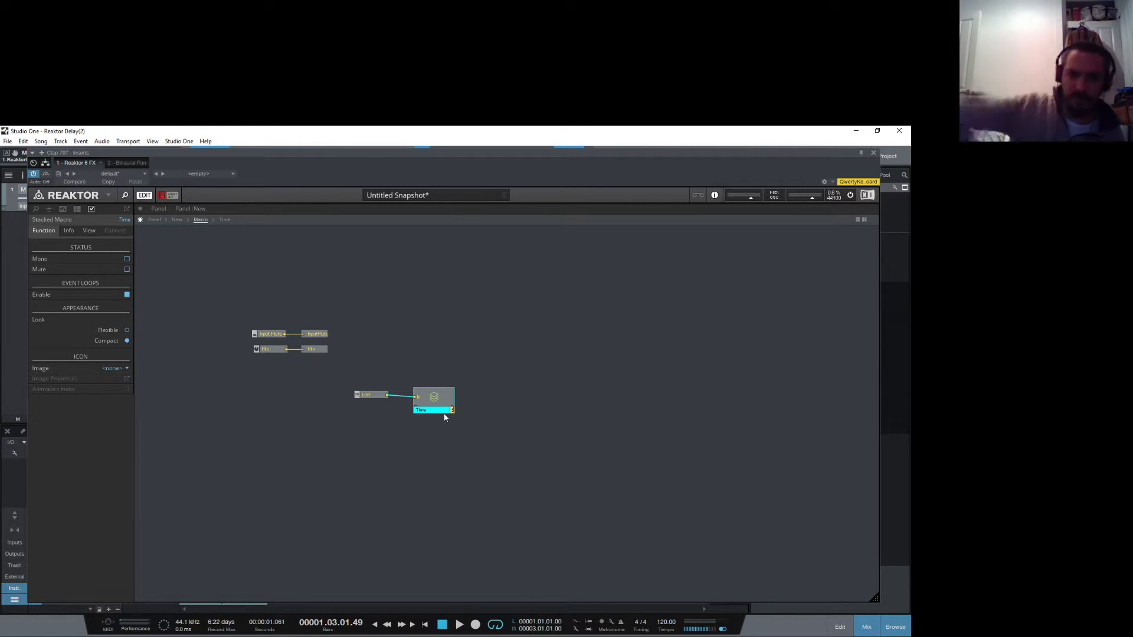
# Step: Create a new macro inside the Time stacked macro and place it beneath the In terminal and Panel Index
pyautogui.doubleClick(437, 392)
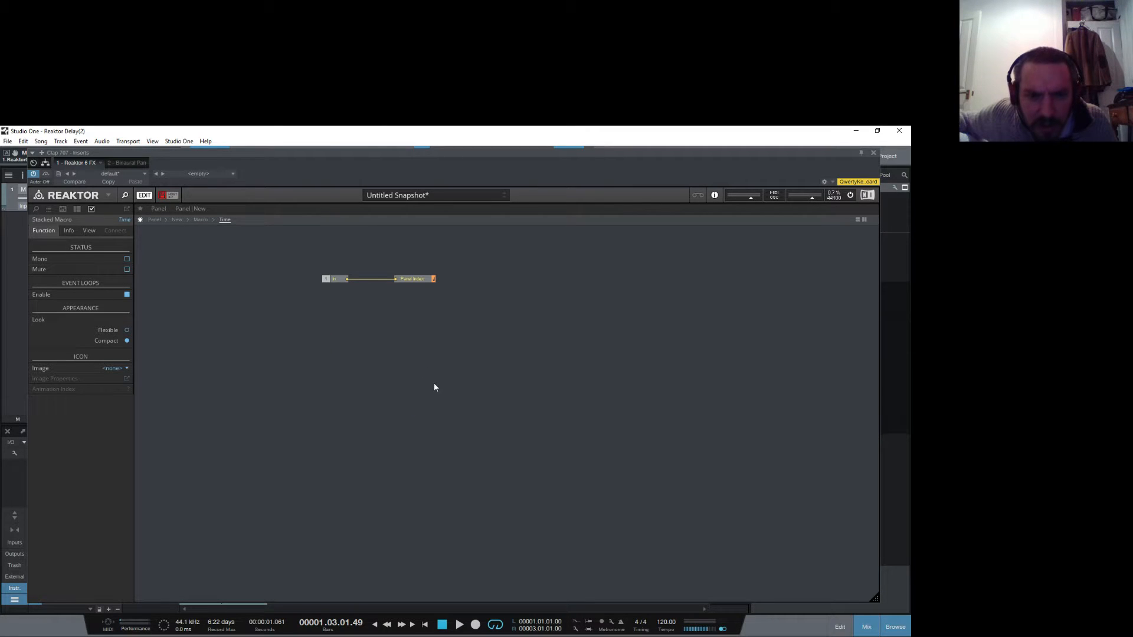
pyautogui.rightClick(309, 318)
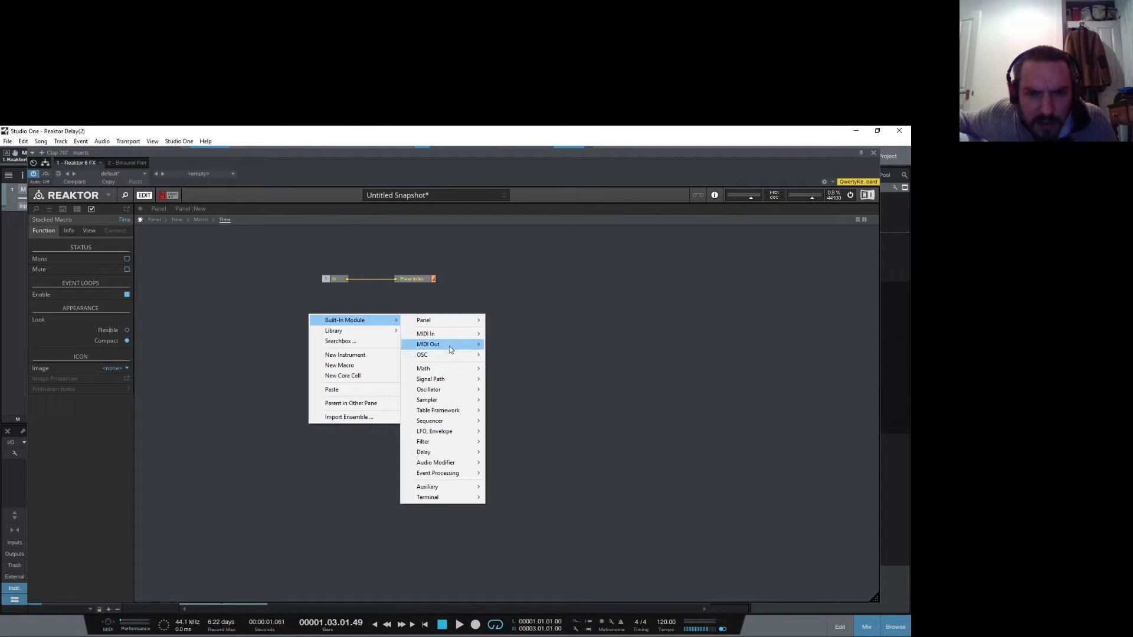
pyautogui.click(370, 363)
pyautogui.moveTo(323, 327); pyautogui.dragTo(389, 326)
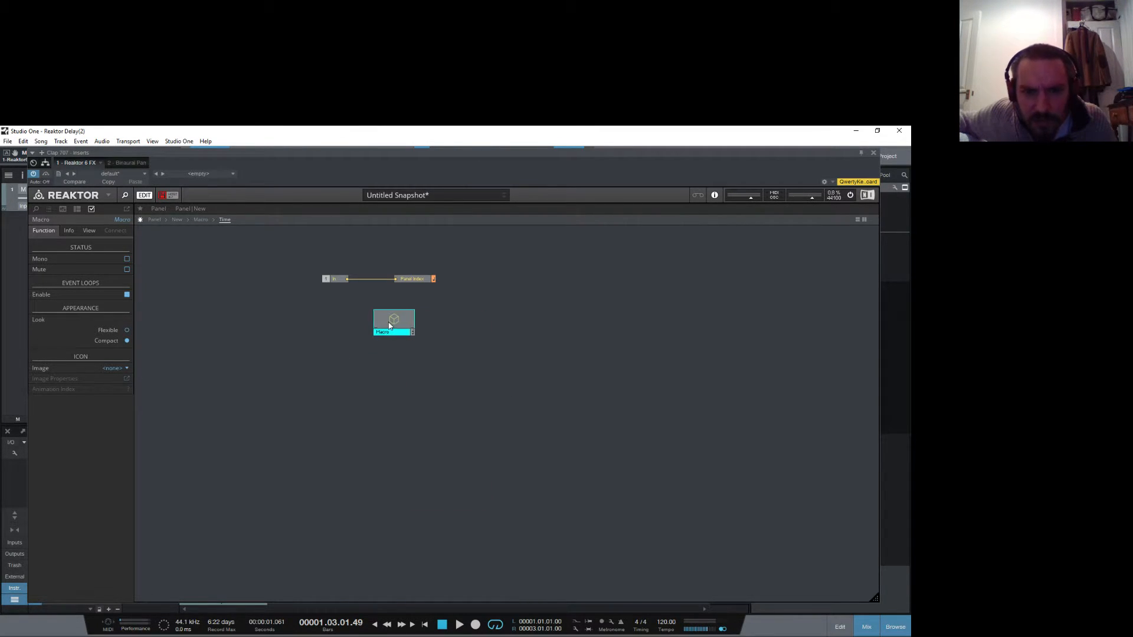
# Step: Rename the new macro inside the Time stacked macro as Manual
pyautogui.doubleClick(388, 334)
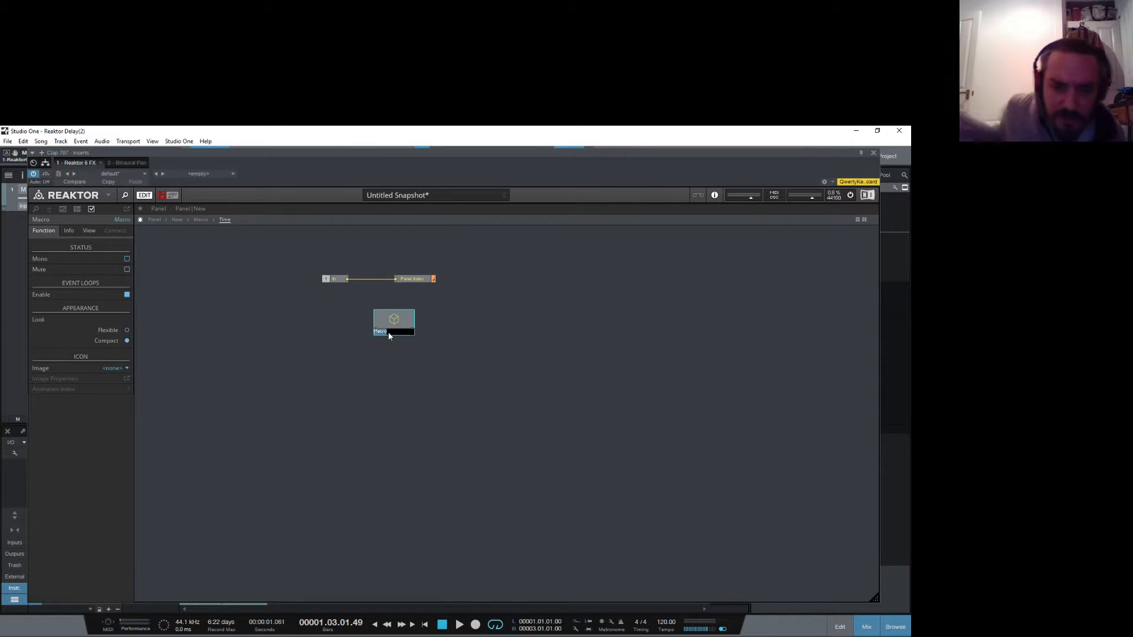
pyautogui.write('Manual')
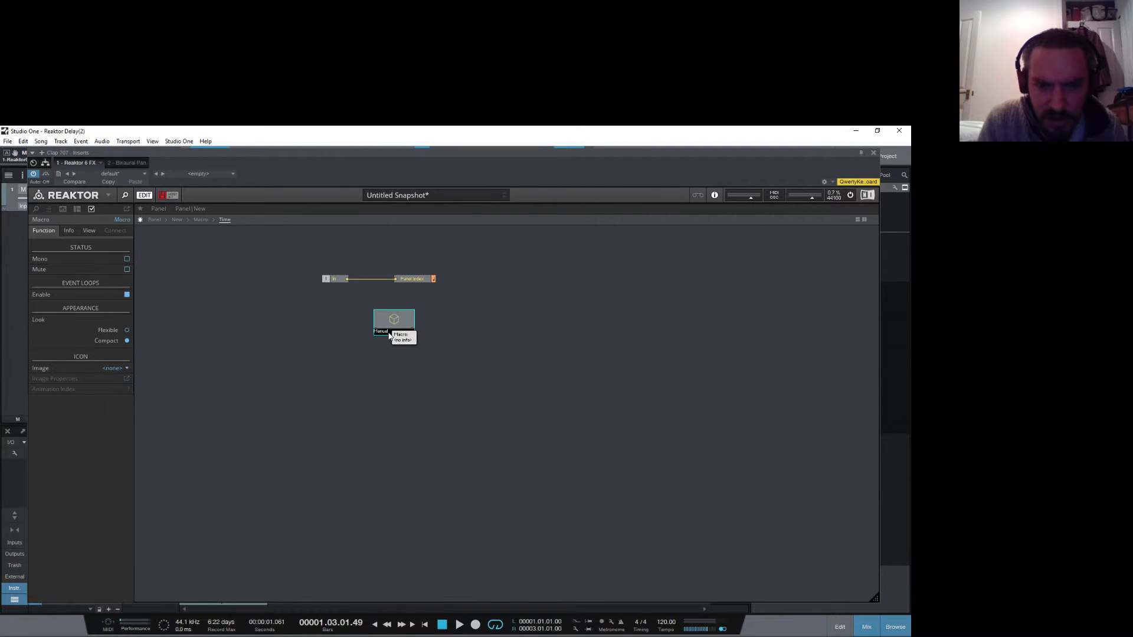
pyautogui.press('Return')
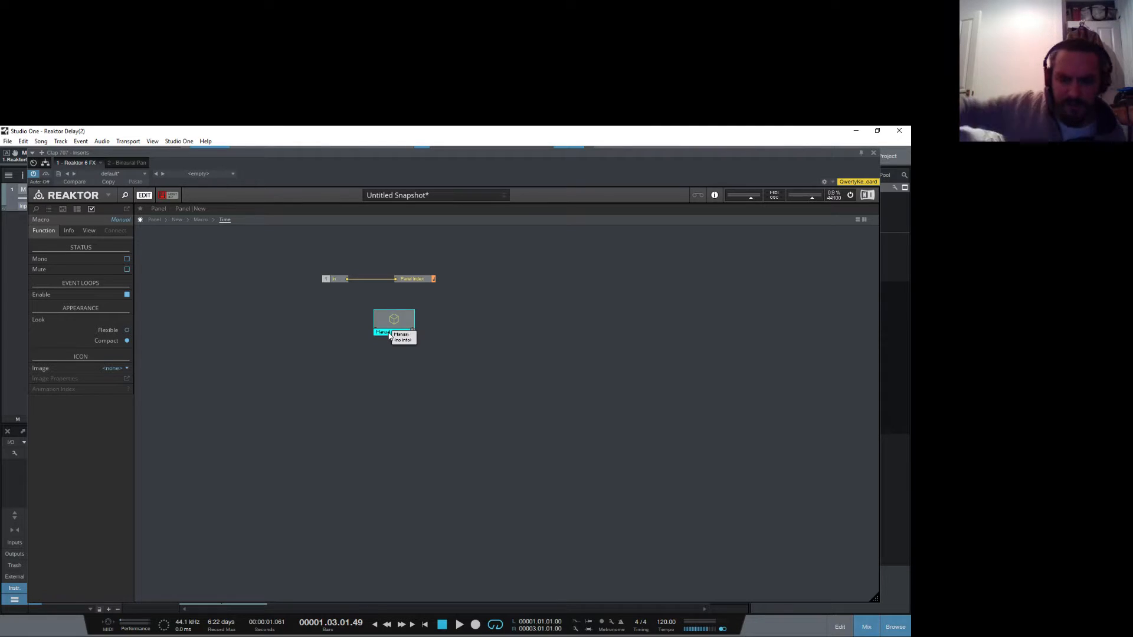
pyautogui.click(407, 351)
# Step: Create a second macro directly beneath the Manual macro and name it Sync
pyautogui.rightClick(393, 367)
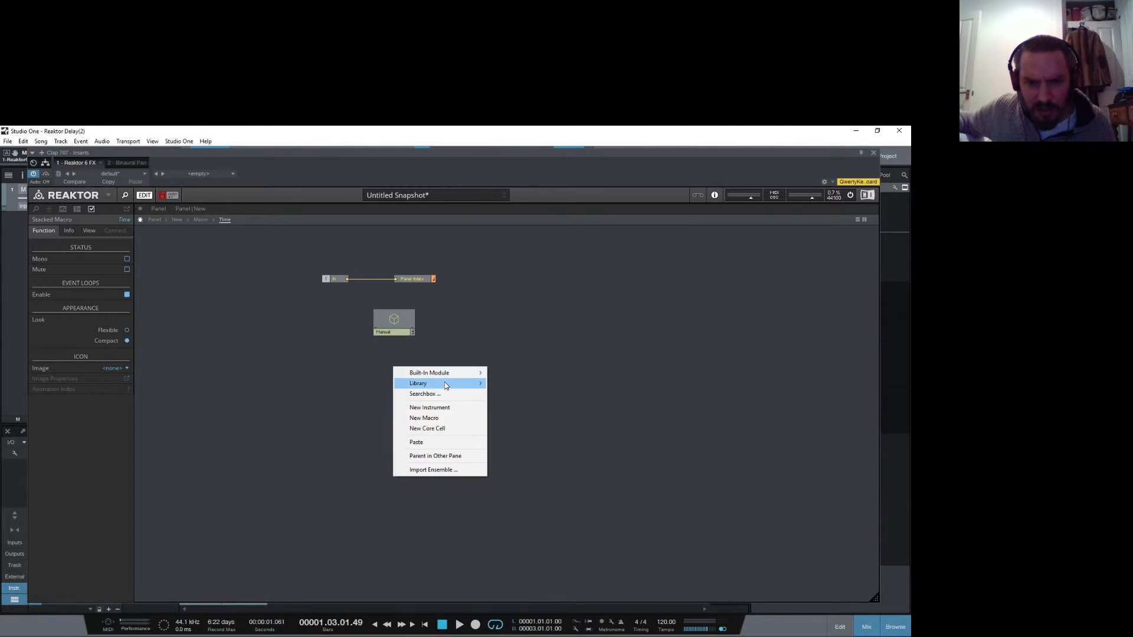
pyautogui.click(424, 418)
pyautogui.moveTo(405, 384); pyautogui.dragTo(386, 357)
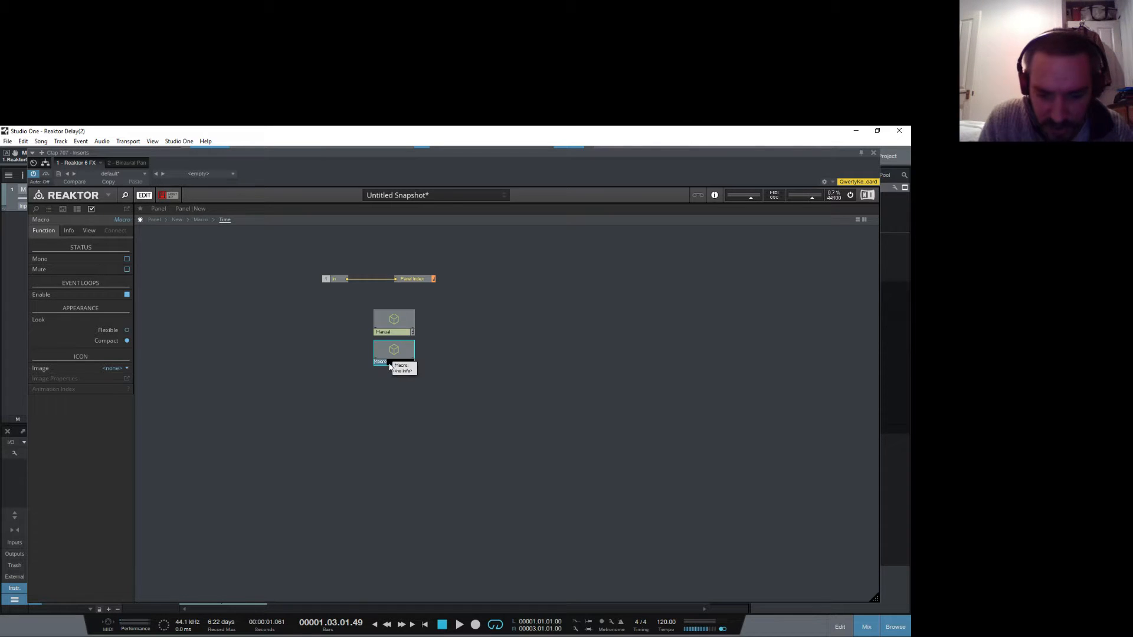
pyautogui.write('s')
pyautogui.press('Return')
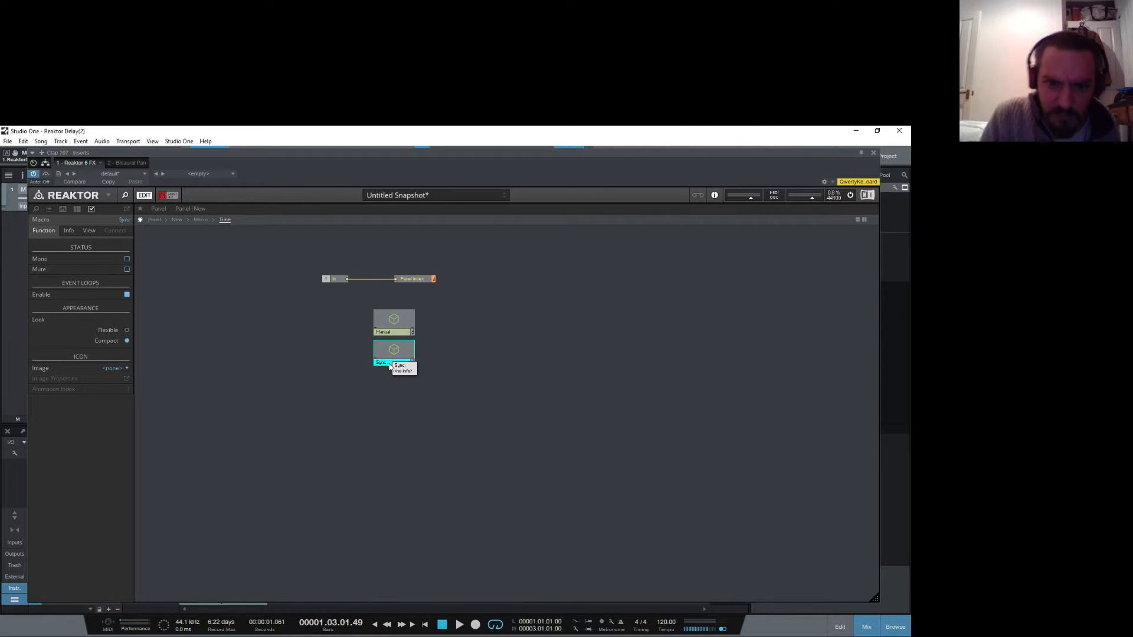
pyautogui.click(462, 353)
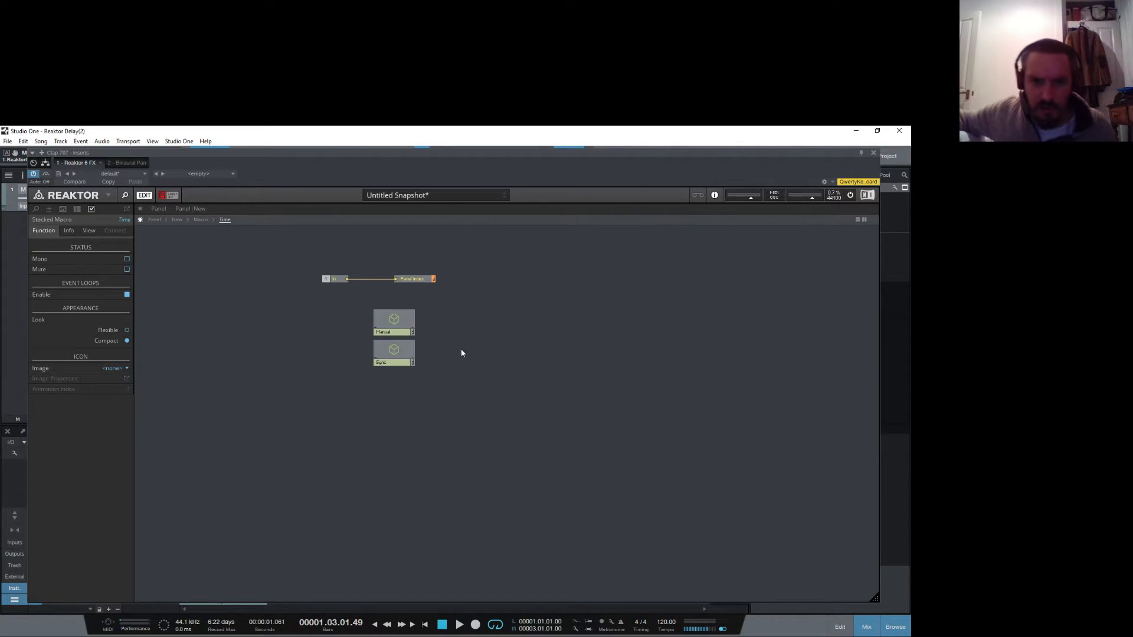
# Step: Add a Knob inside the Manual macro and set its maximum to 1000
pyautogui.doubleClick(394, 322)
pyautogui.rightClick(364, 299)
pyautogui.moveTo(410, 307)
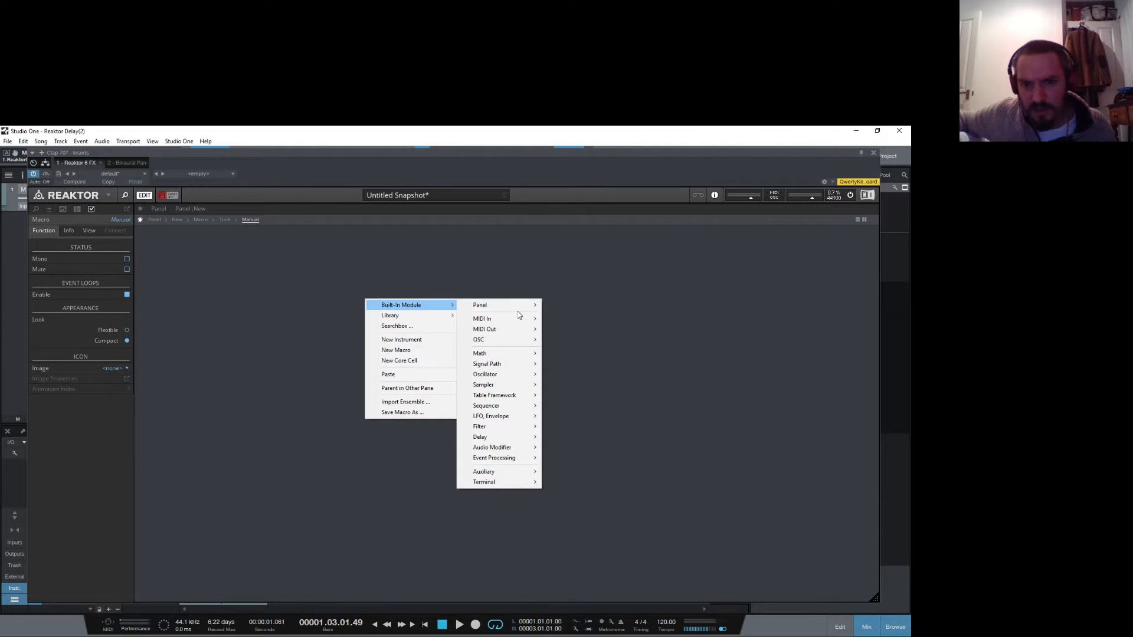
pyautogui.moveTo(490, 306)
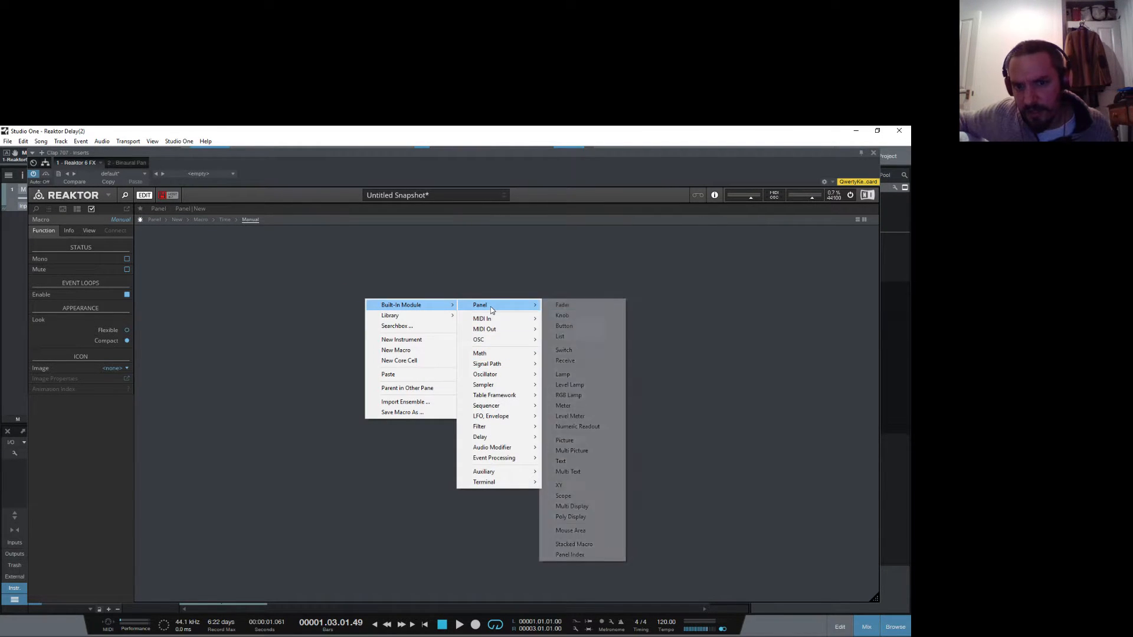
pyautogui.click(600, 317)
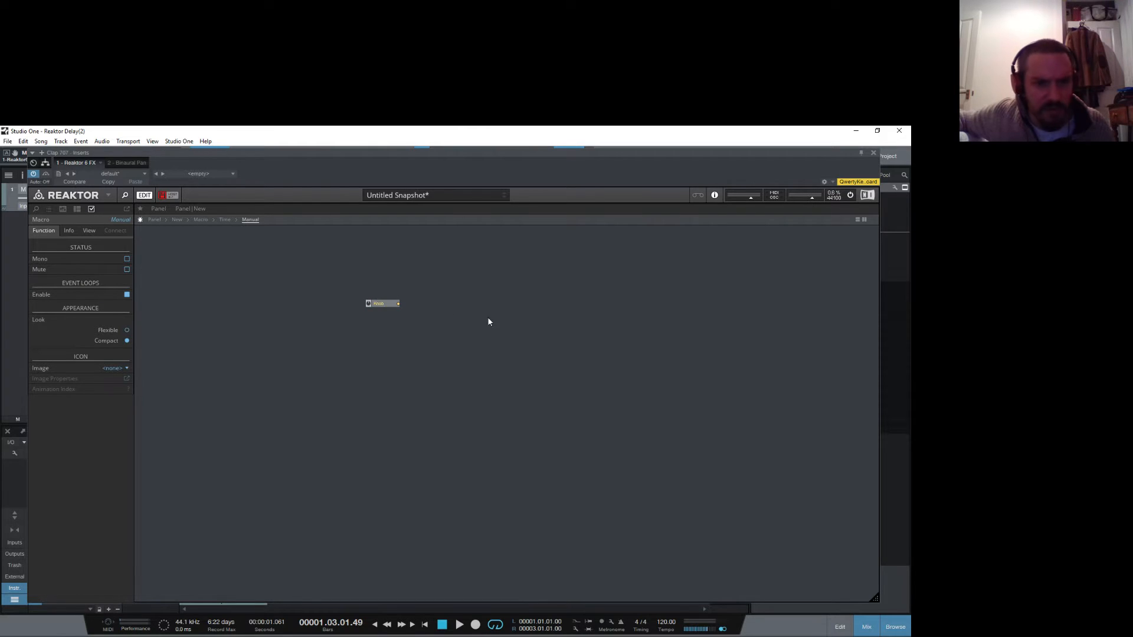
pyautogui.click(381, 304)
pyautogui.click(128, 258)
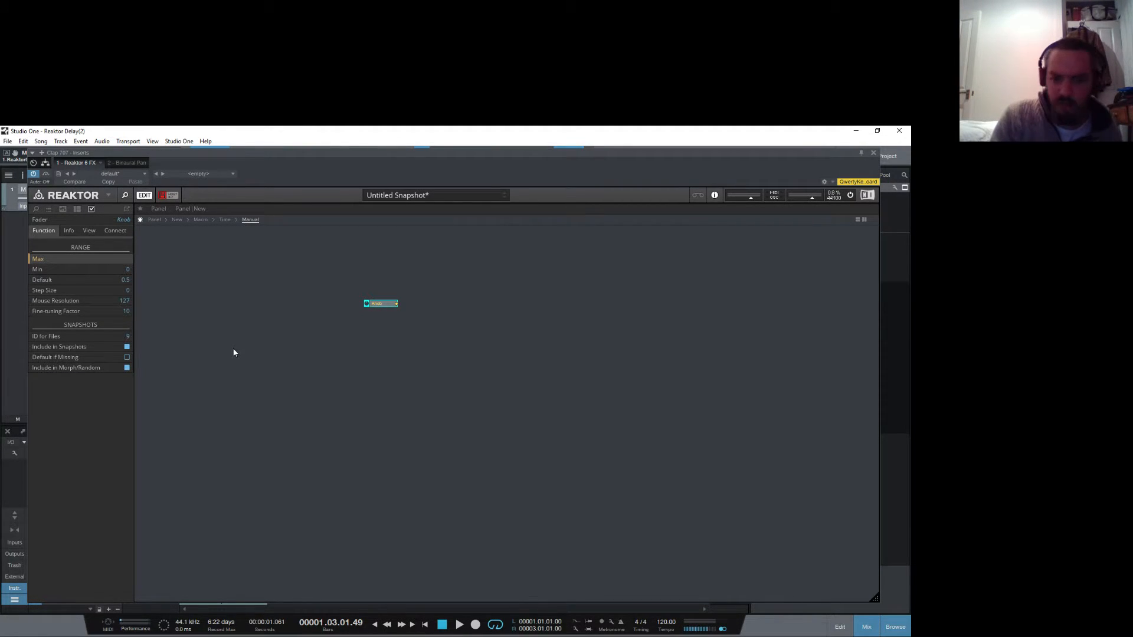
pyautogui.write('1000')
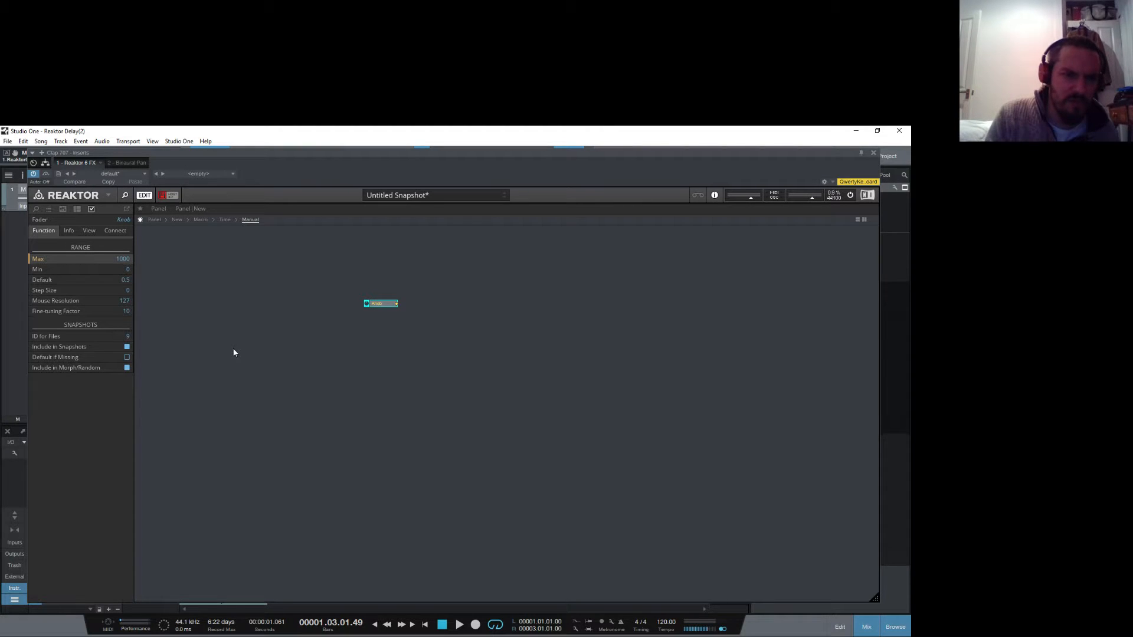
pyautogui.click(354, 348)
# Step: Add an Out Port to the Manual macro, wire the Knob into it, and return to the Time structure
pyautogui.rightClick(455, 320)
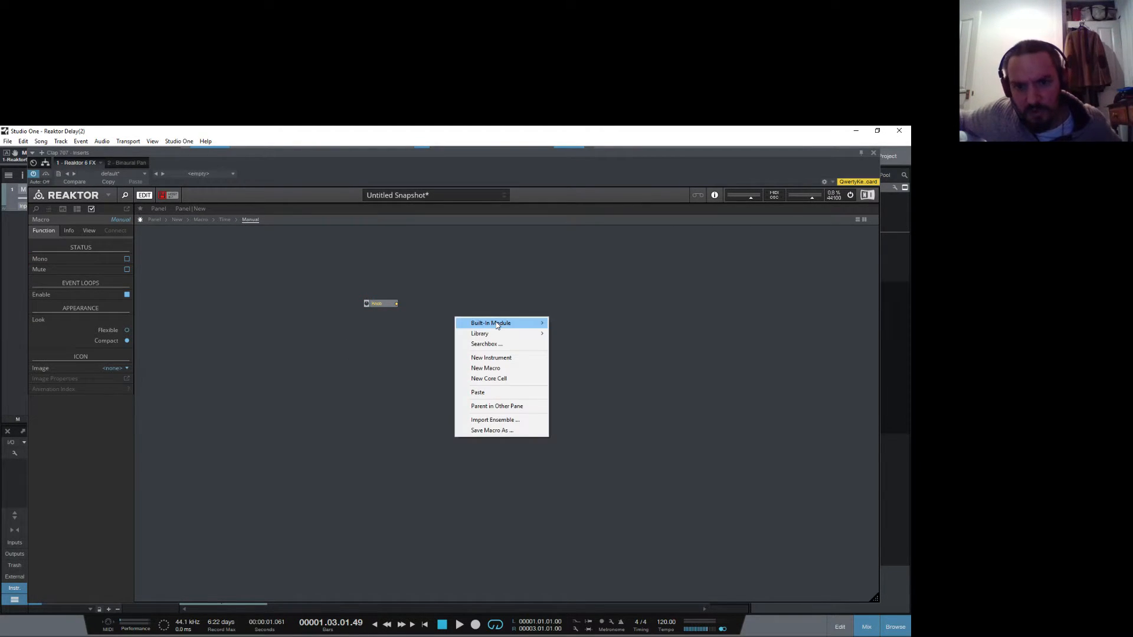
pyautogui.moveTo(498, 325)
pyautogui.moveTo(588, 501)
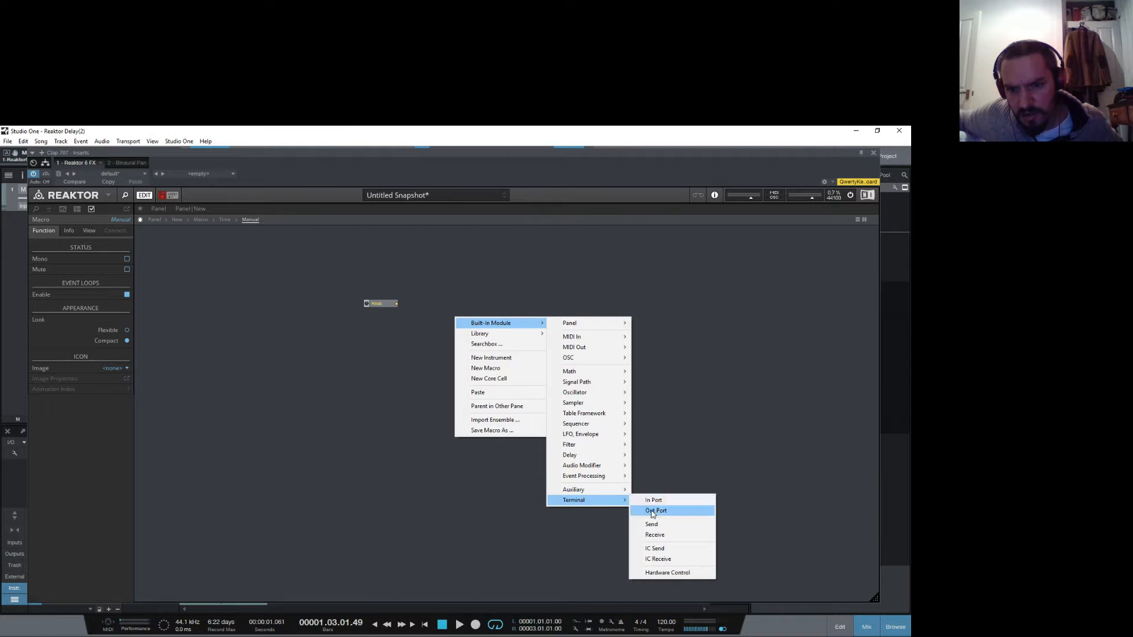
pyautogui.click(653, 511)
pyautogui.moveTo(396, 304); pyautogui.dragTo(455, 319)
pyautogui.doubleClick(458, 350)
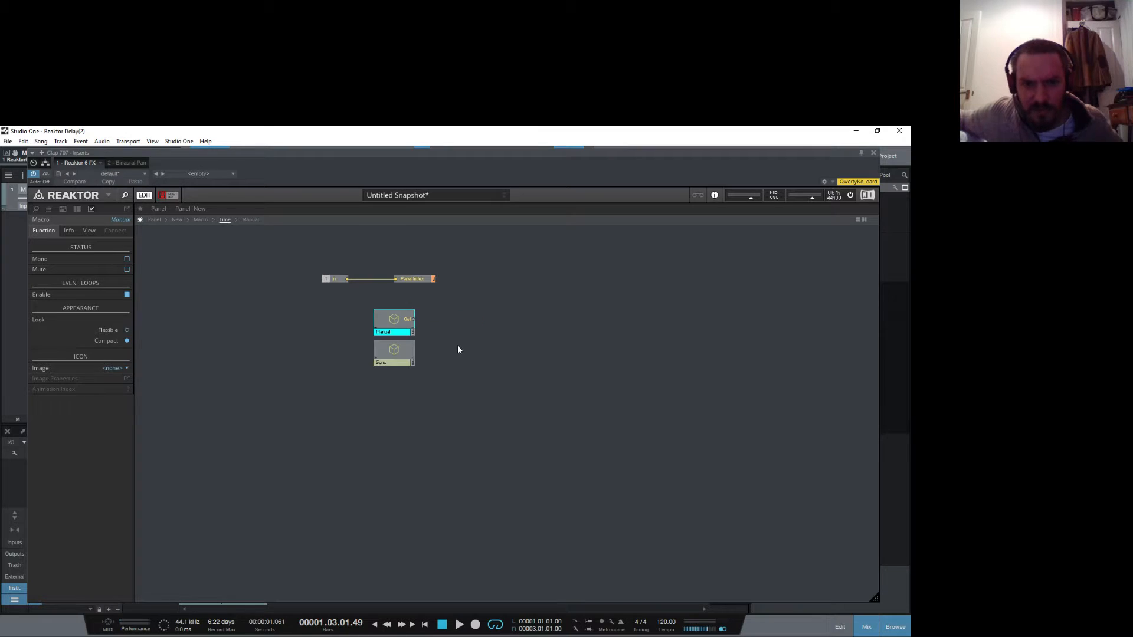
# Step: Add a Send terminal beside the Manual and Sync macros and name it dtime
pyautogui.rightClick(501, 337)
pyautogui.moveTo(554, 345)
pyautogui.moveTo(632, 520)
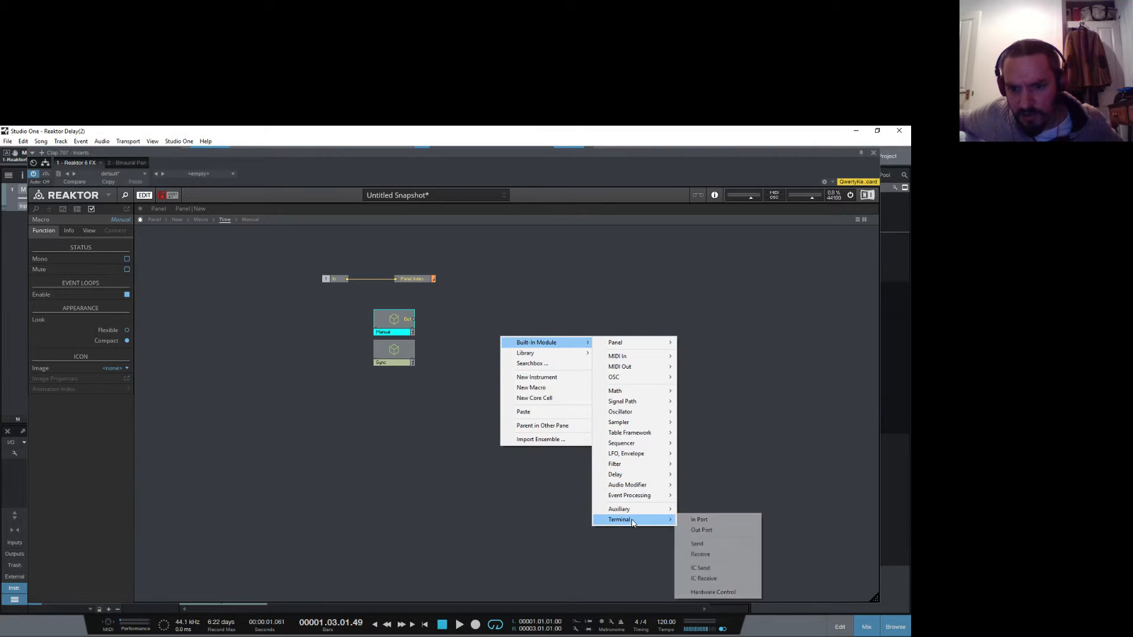
pyautogui.click(727, 544)
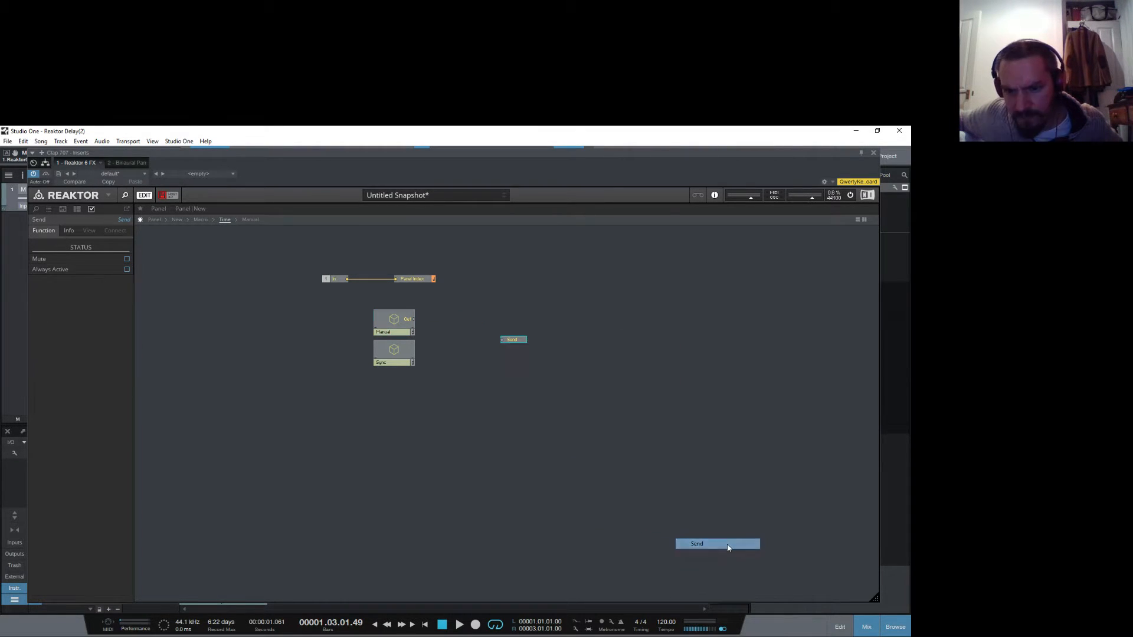
pyautogui.doubleClick(513, 340)
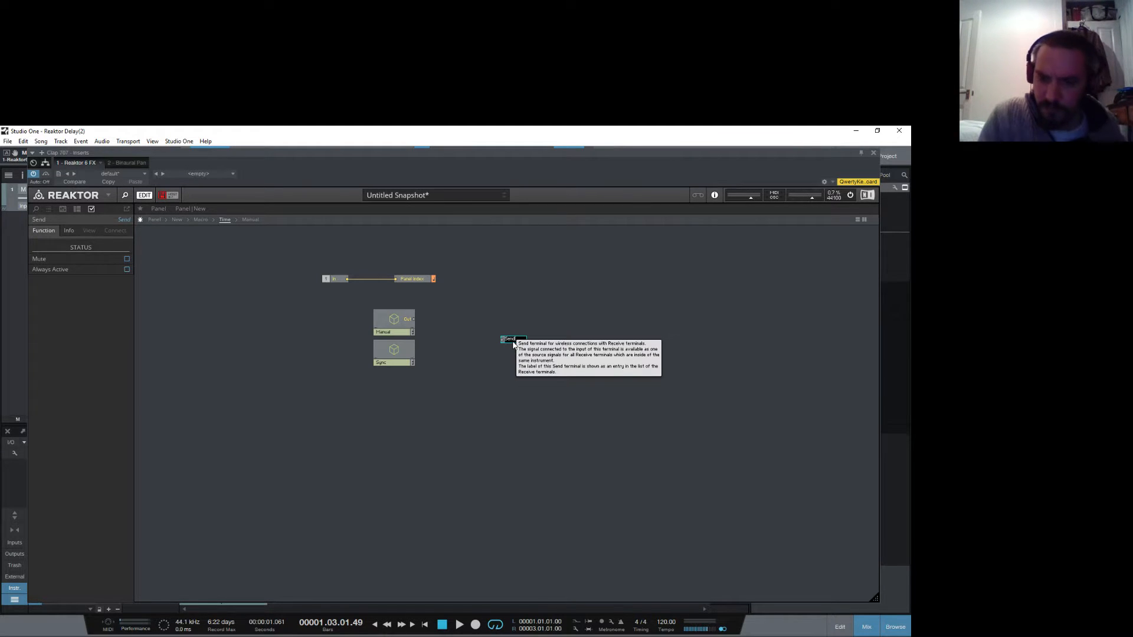
pyautogui.write('dtime')
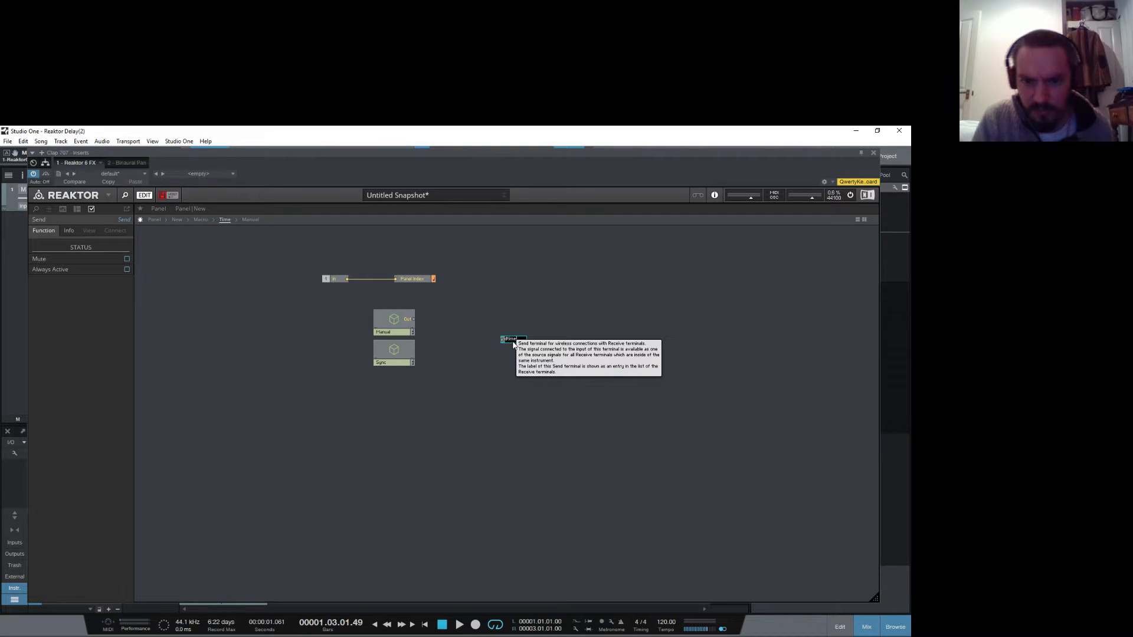
pyautogui.press('Return')
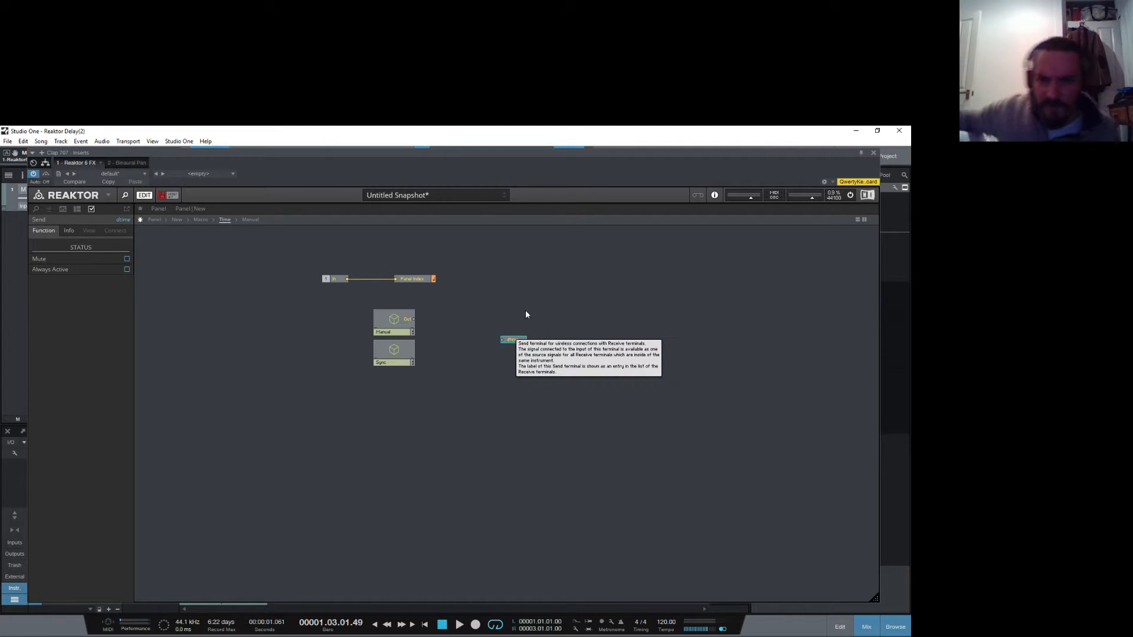
# Step: Add a Selector module beyond the dtime Send and set its curve type to None
pyautogui.rightClick(587, 334)
pyautogui.moveTo(608, 343)
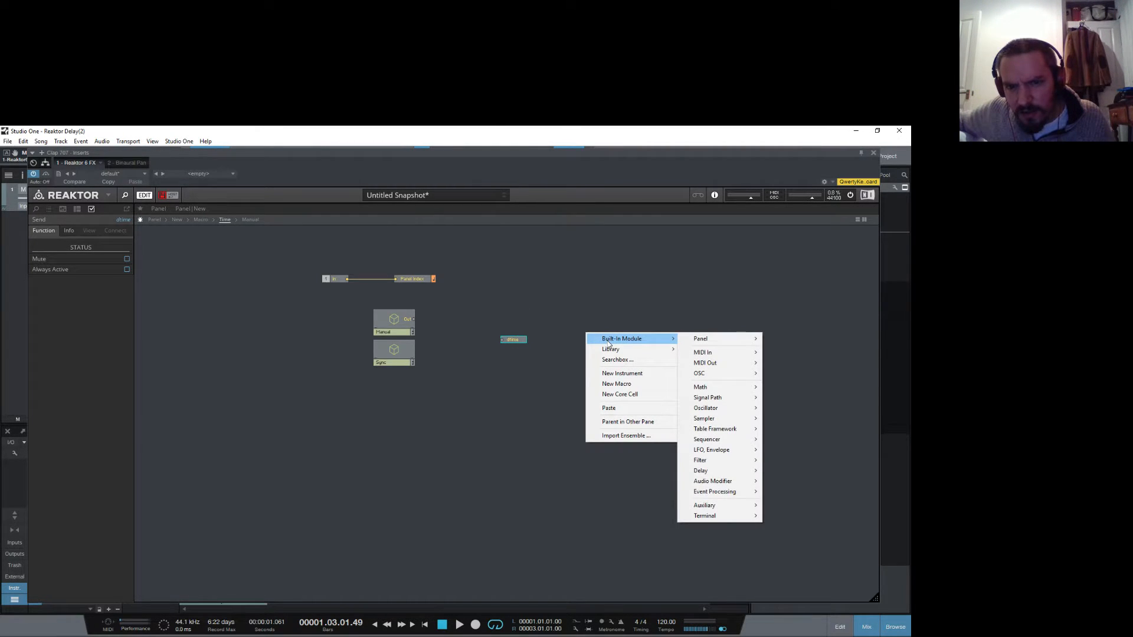
pyautogui.moveTo(718, 341)
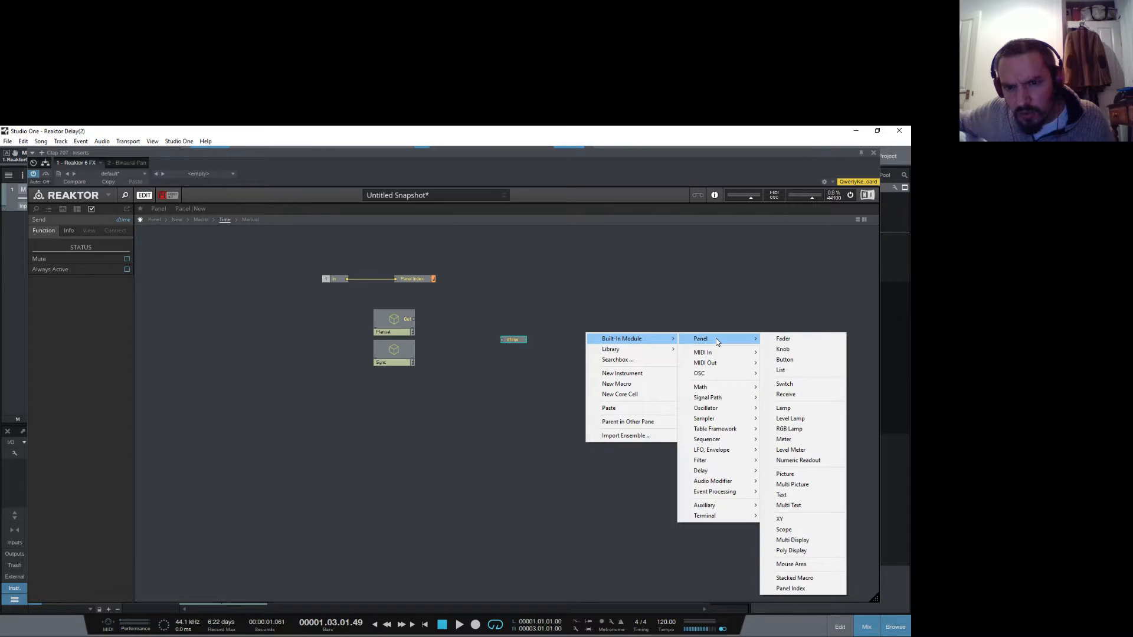
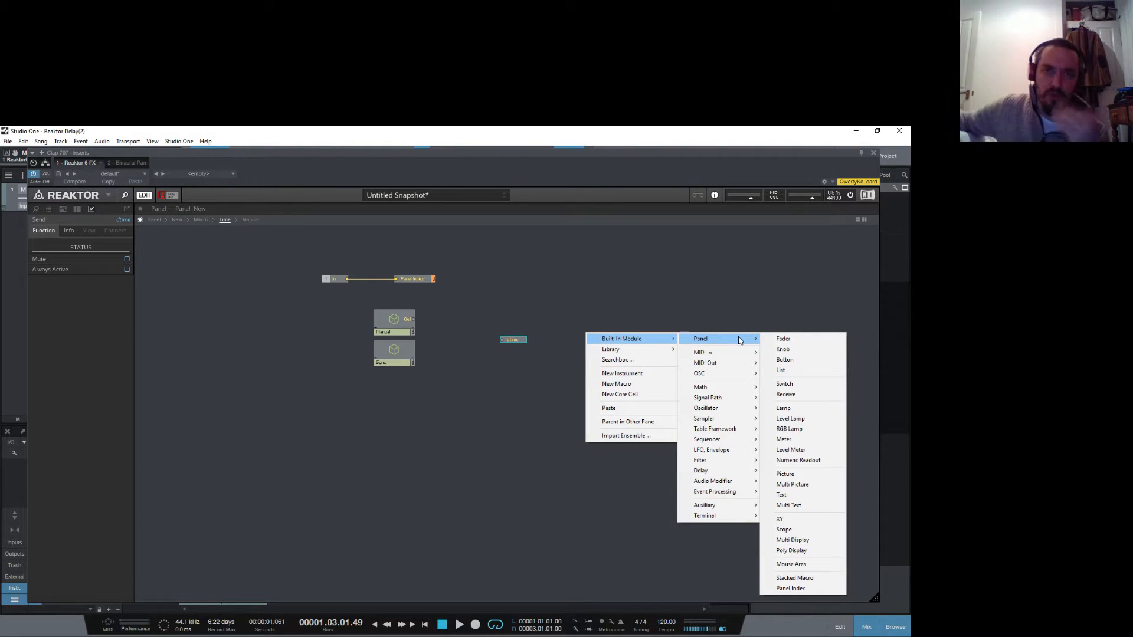
pyautogui.moveTo(726, 398)
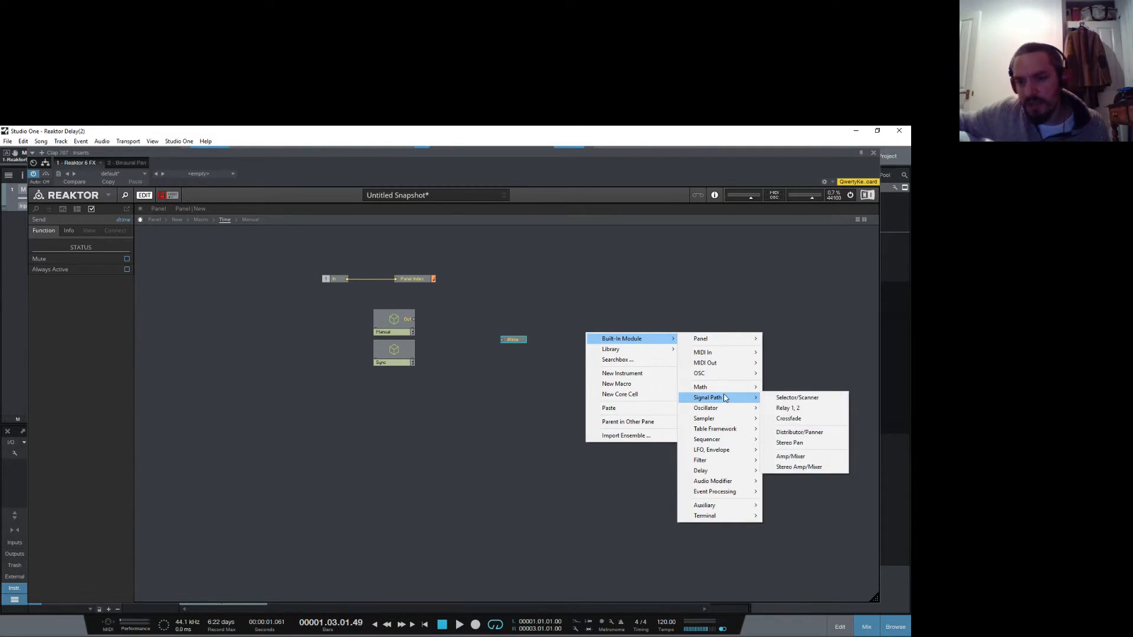
pyautogui.click(785, 397)
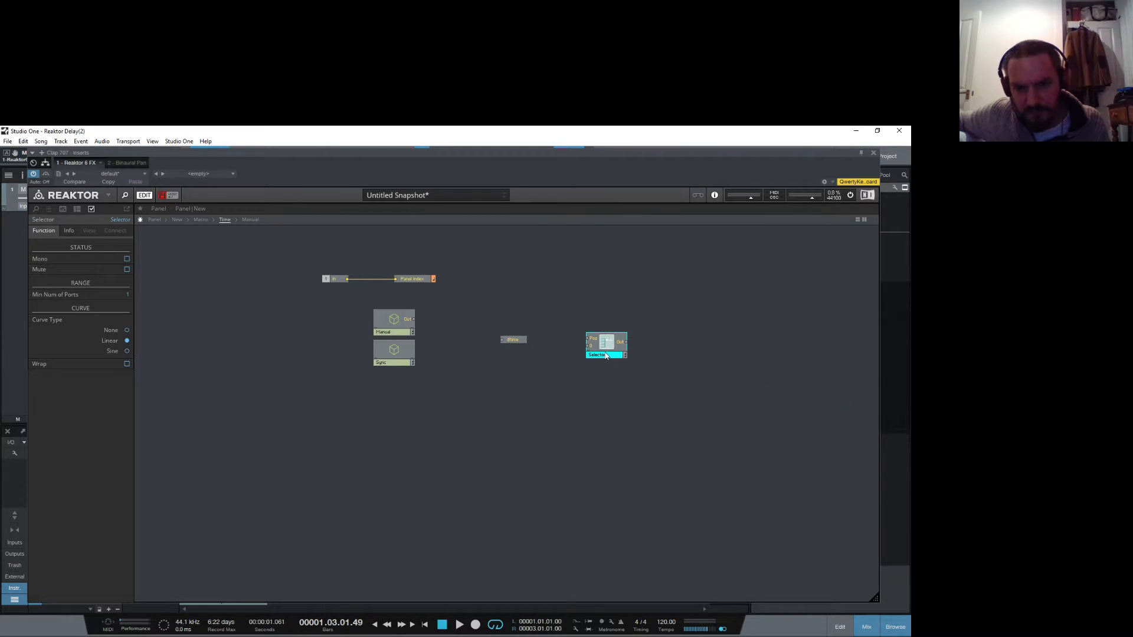
pyautogui.click(126, 330)
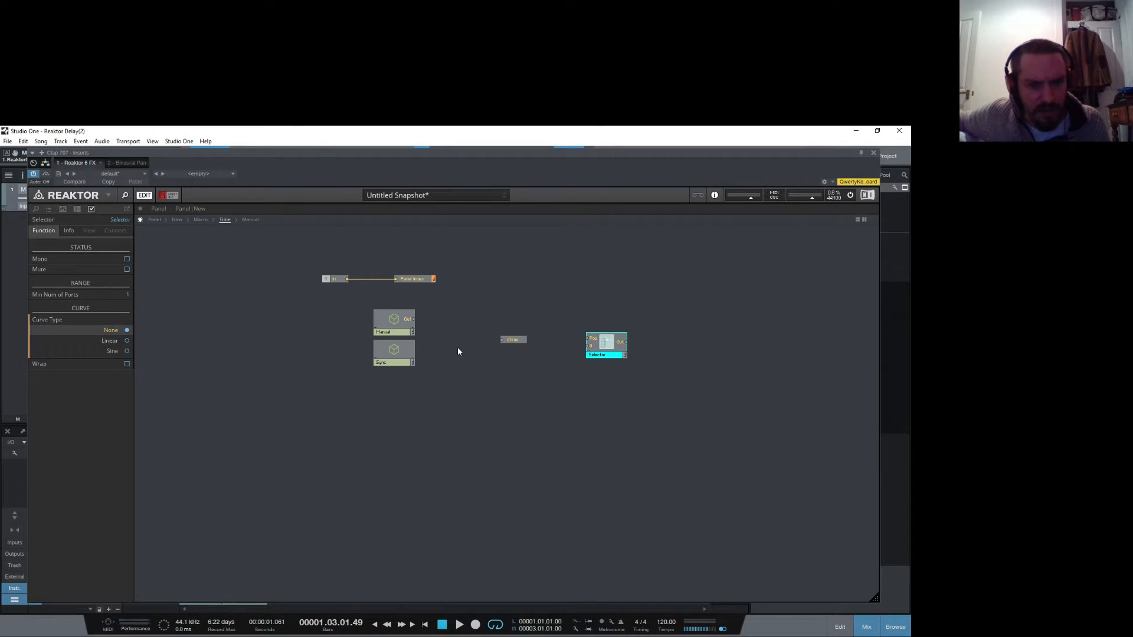
# Step: Add a Subtract module above the dtime Send and create a constant of 1 on its lower input
pyautogui.rightClick(530, 284)
pyautogui.moveTo(564, 291)
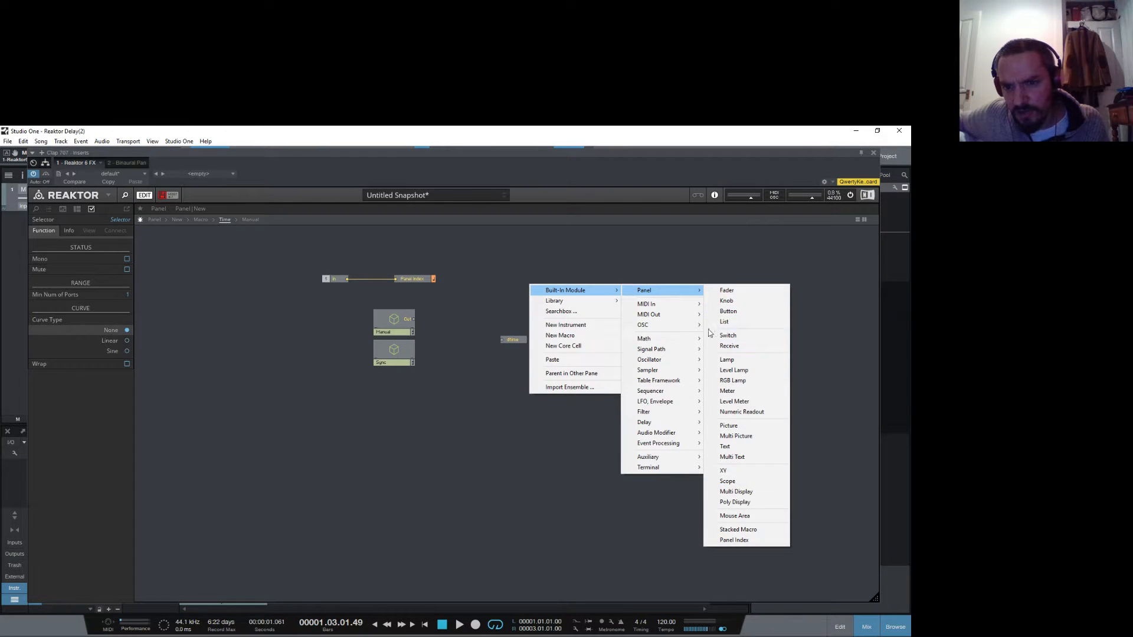
pyautogui.moveTo(674, 343)
pyautogui.click(742, 362)
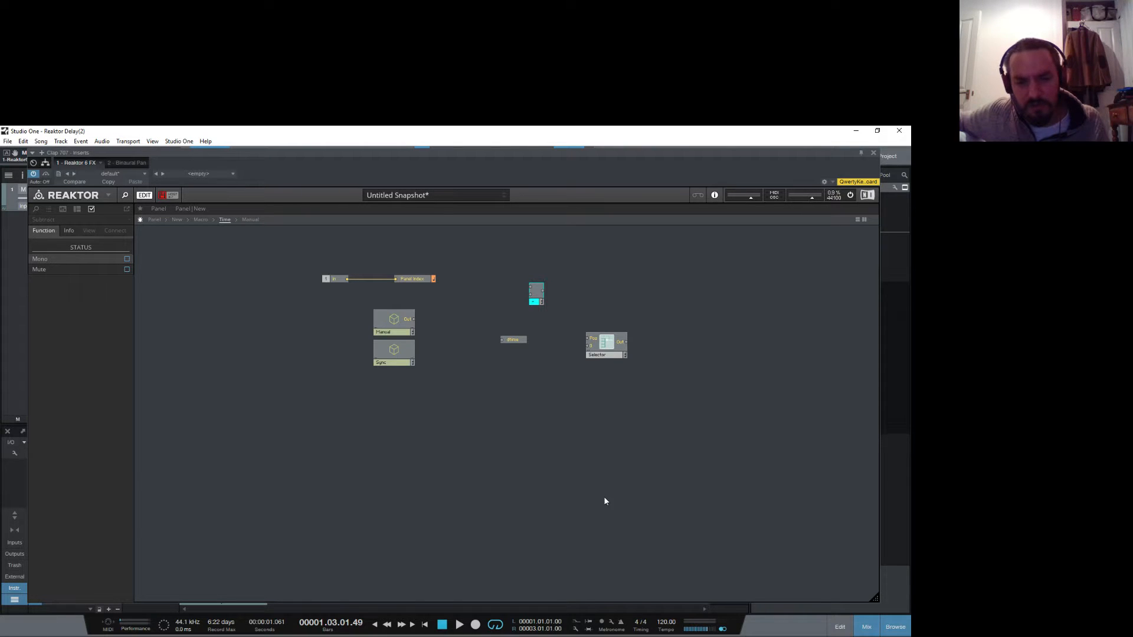
pyautogui.click(335, 284)
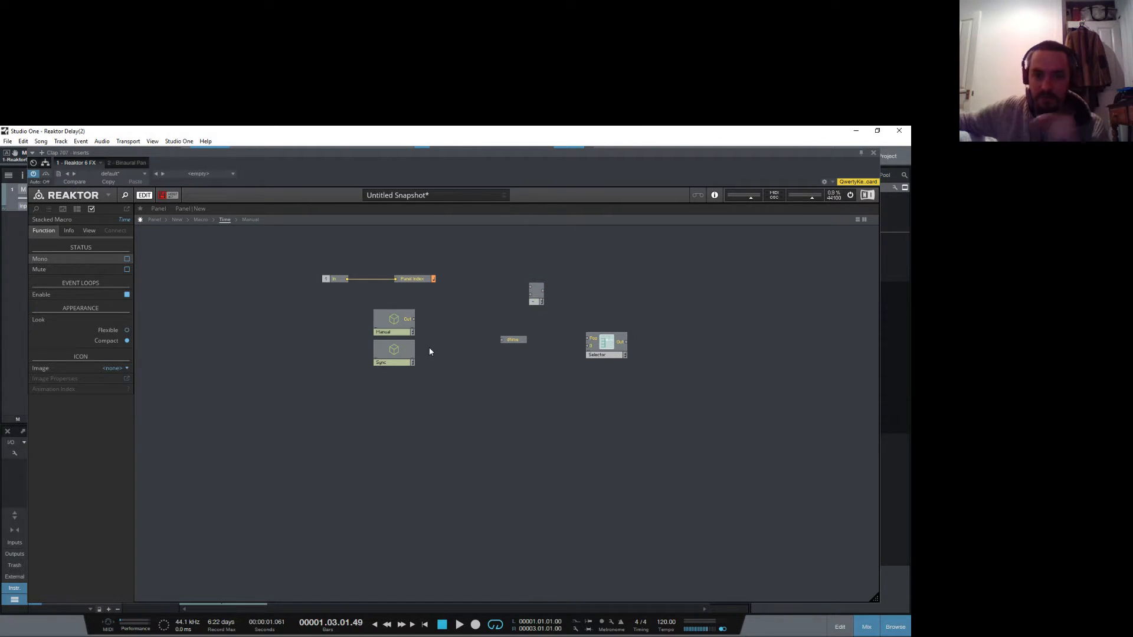
pyautogui.rightClick(530, 294)
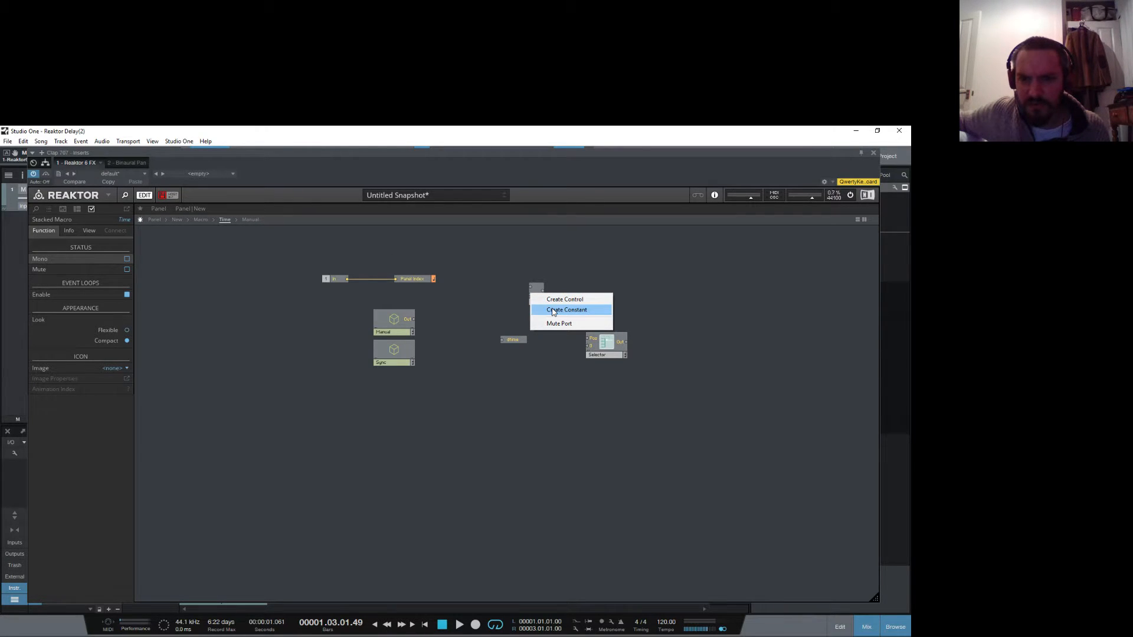
pyautogui.click(552, 310)
# Step: Wire the In terminal through the Subtract module into the Selector's Pos input, and the Selector's output into the dtime Send
pyautogui.moveTo(347, 279); pyautogui.dragTo(593, 339)
pyautogui.click(534, 302)
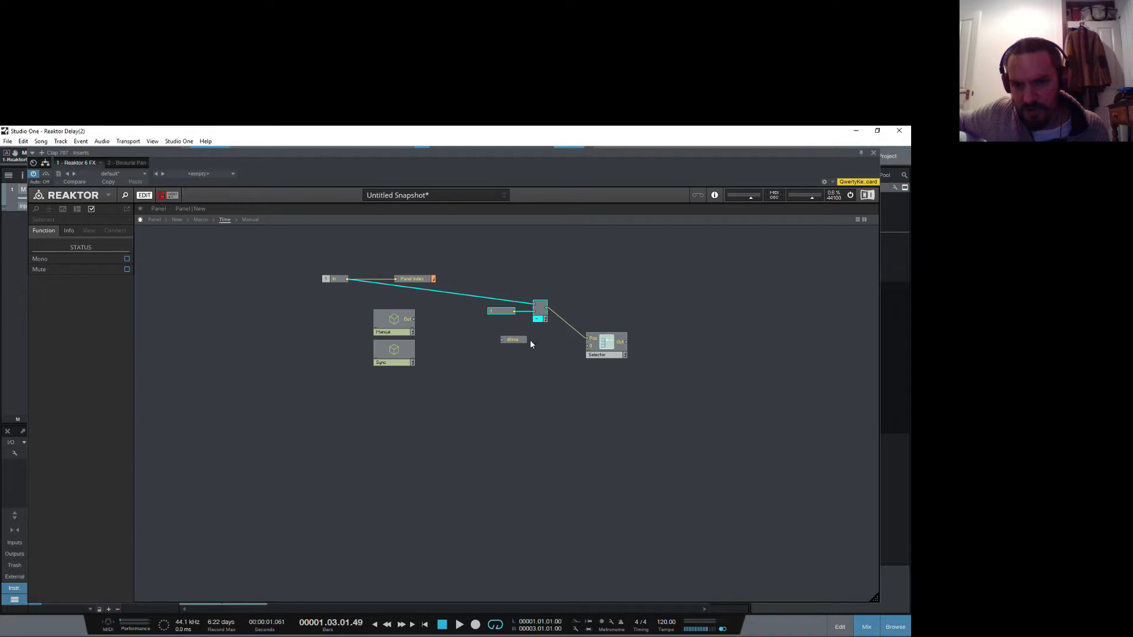
pyautogui.moveTo(516, 342); pyautogui.dragTo(667, 343)
pyautogui.click(456, 340)
# Step: Move the Manual and Sync macros down together and wire Manual's output to the Selector's first signal input
pyautogui.moveTo(347, 313); pyautogui.dragTo(445, 387)
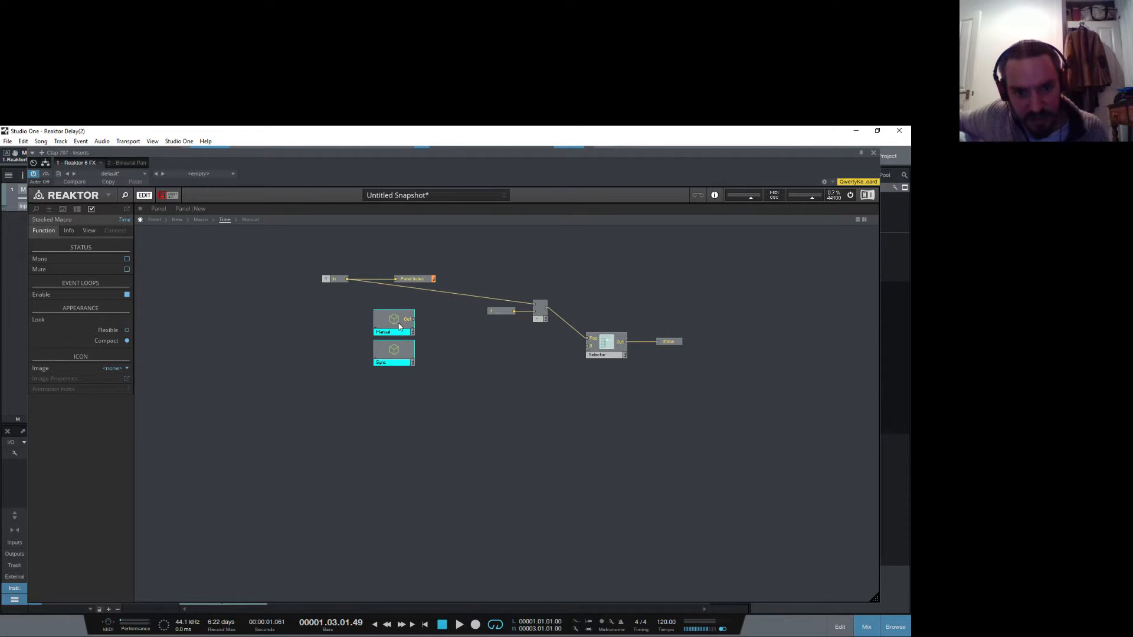
pyautogui.moveTo(399, 323); pyautogui.dragTo(588, 346)
pyautogui.click(511, 393)
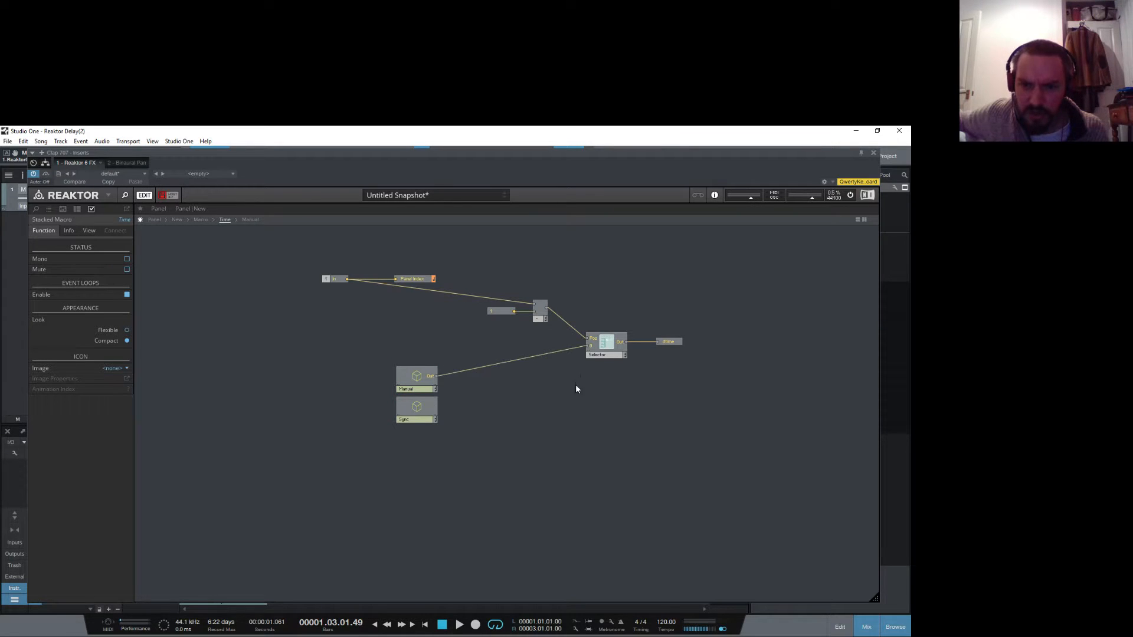
# Step: Raise the Selector's minimum number of ports to give it a second signal input
pyautogui.click(593, 354)
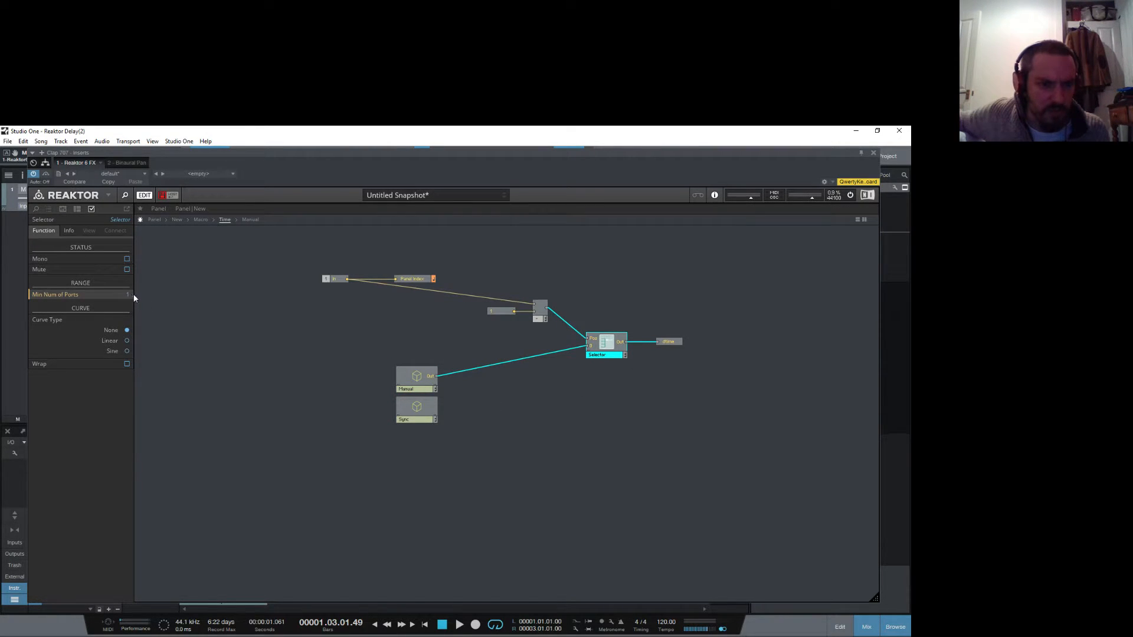
pyautogui.click(545, 370)
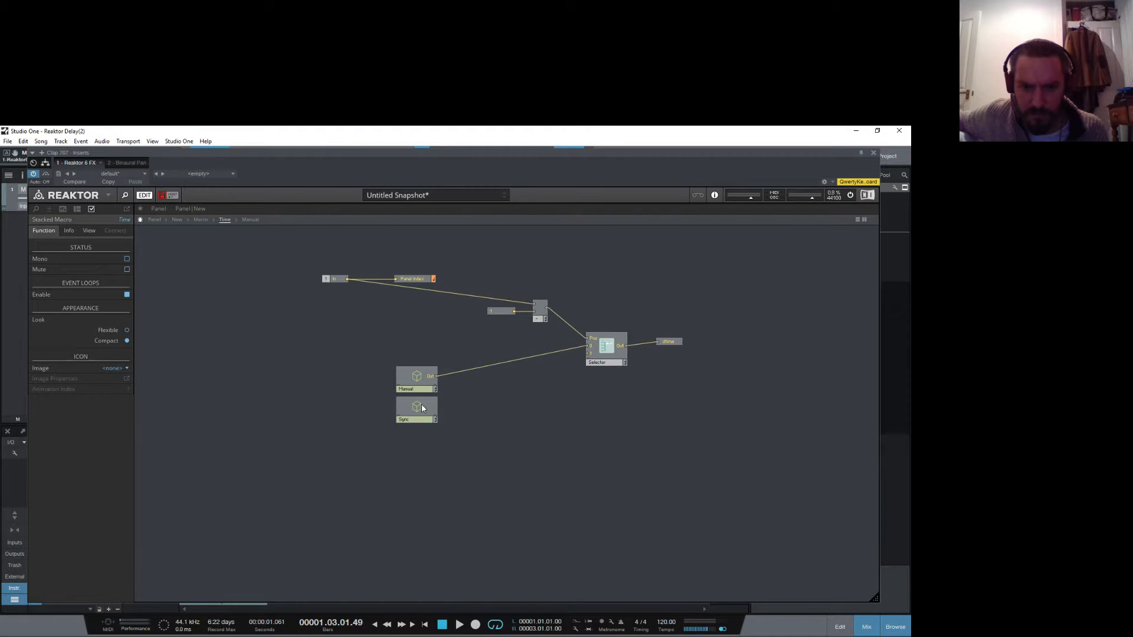
# Step: Unlock the instrument panel and move the overlapping List and Input Mute controls away from the Knob
pyautogui.click(423, 371)
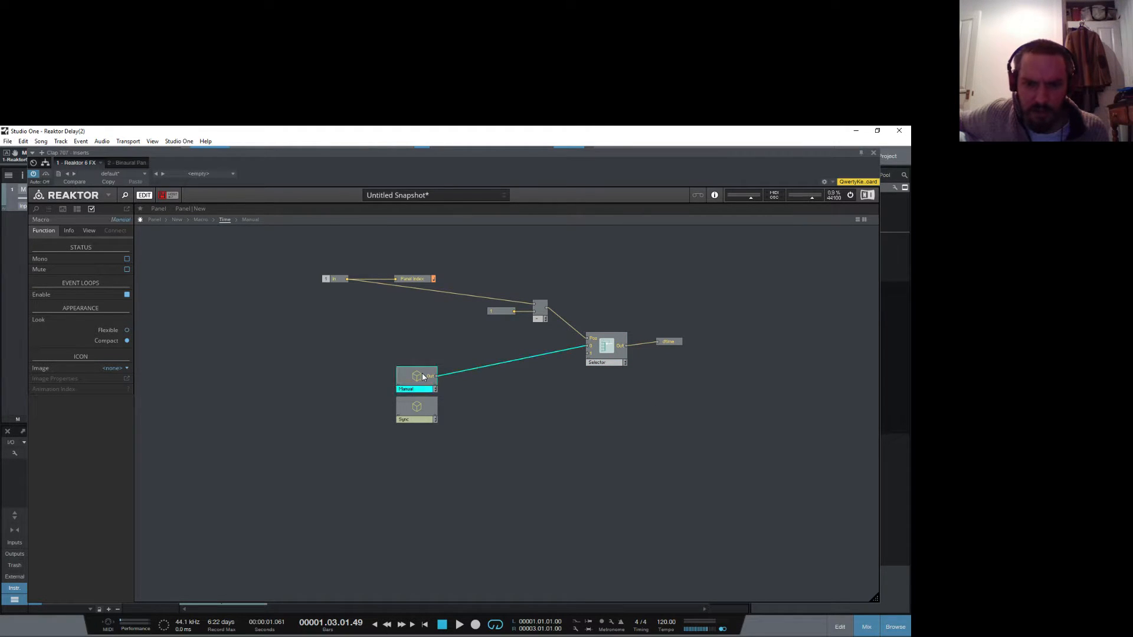
pyautogui.doubleClick(421, 372)
pyautogui.doubleClick(421, 372)
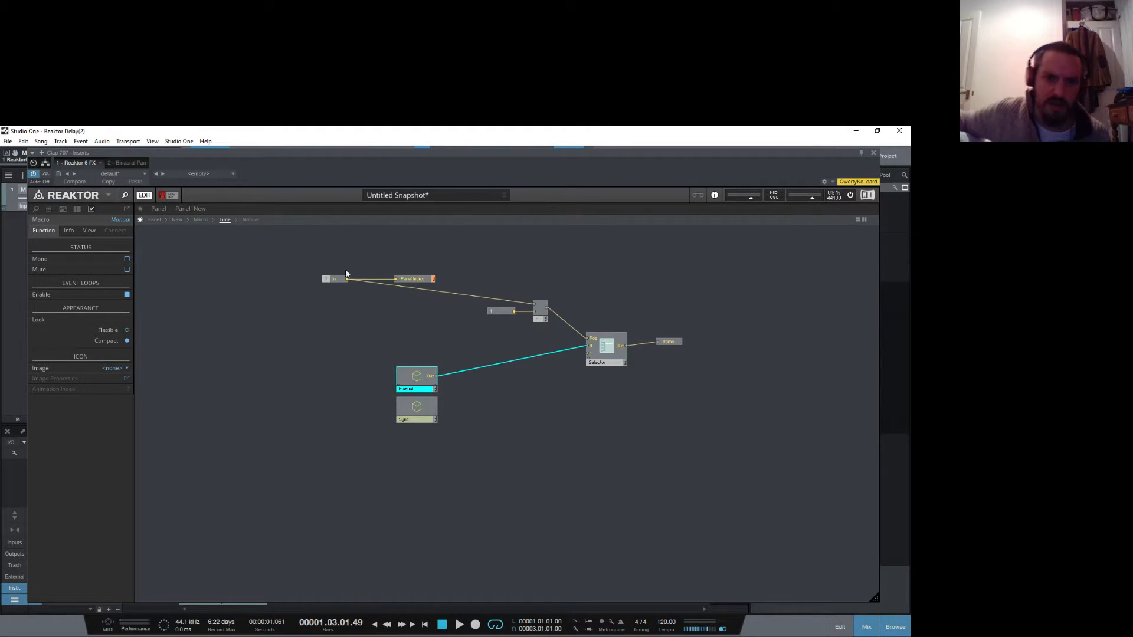
pyautogui.click(156, 220)
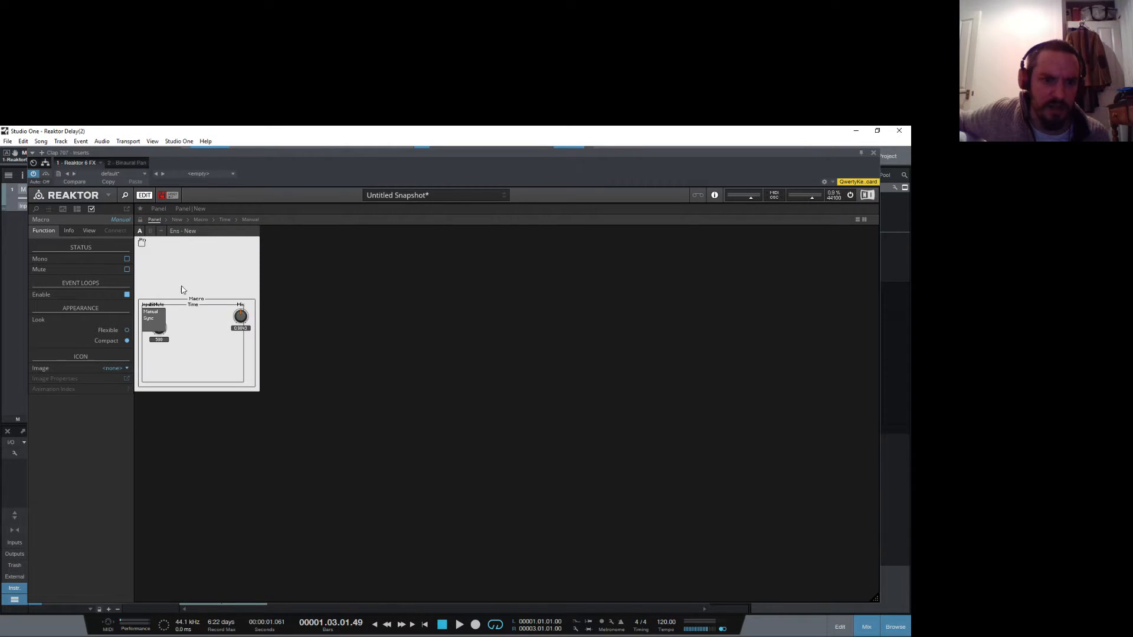
pyautogui.click(142, 243)
pyautogui.moveTo(160, 309); pyautogui.dragTo(217, 354)
pyautogui.moveTo(155, 311); pyautogui.dragTo(198, 362)
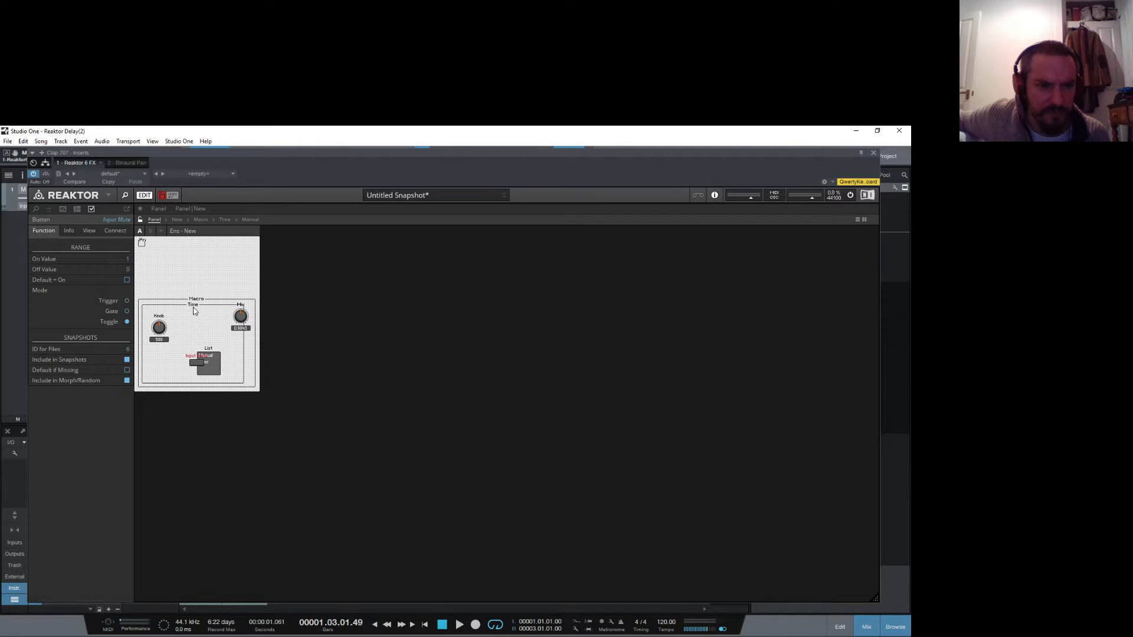
# Step: Move the Time frame below the Mix knob, place the List beside its Knob, and put Input Mute at the Macro frame's upper-left
pyautogui.moveTo(194, 311); pyautogui.dragTo(273, 336)
pyautogui.moveTo(213, 355); pyautogui.dragTo(281, 353)
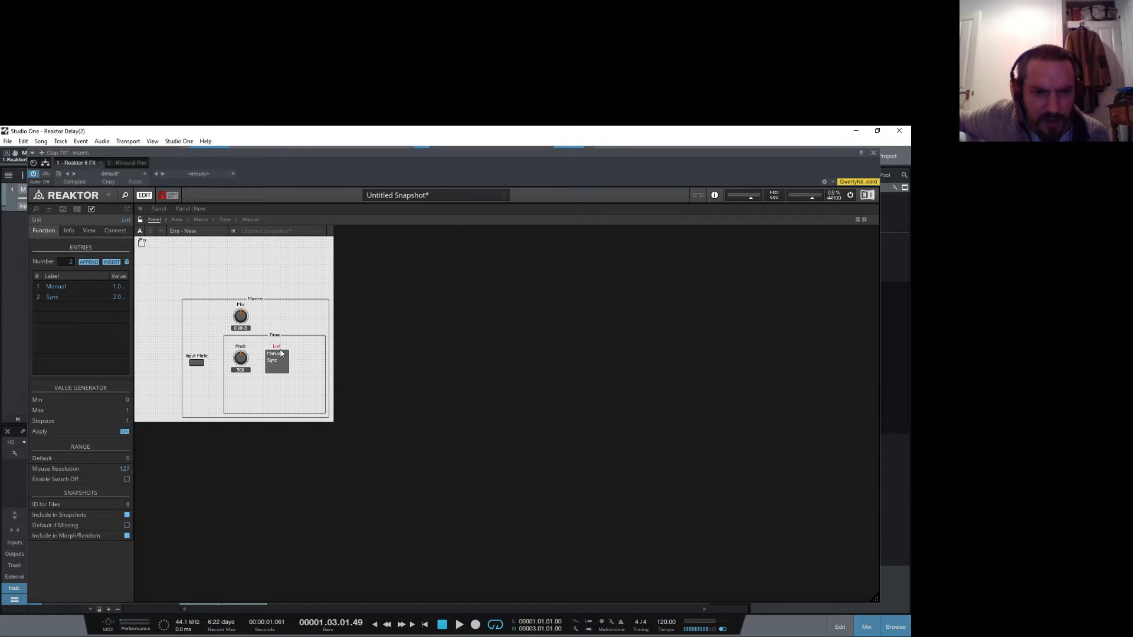
pyautogui.moveTo(197, 362); pyautogui.dragTo(166, 315)
pyautogui.click(195, 363)
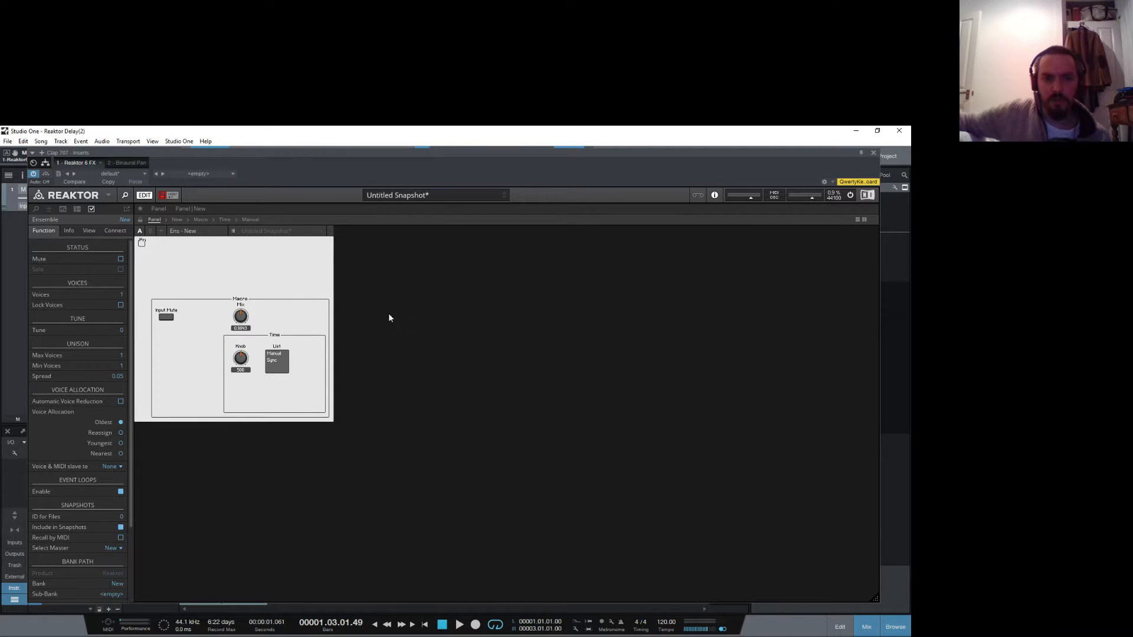
# Step: Start playback and test the Manual and Sync entries of the panel List
pyautogui.press('space')
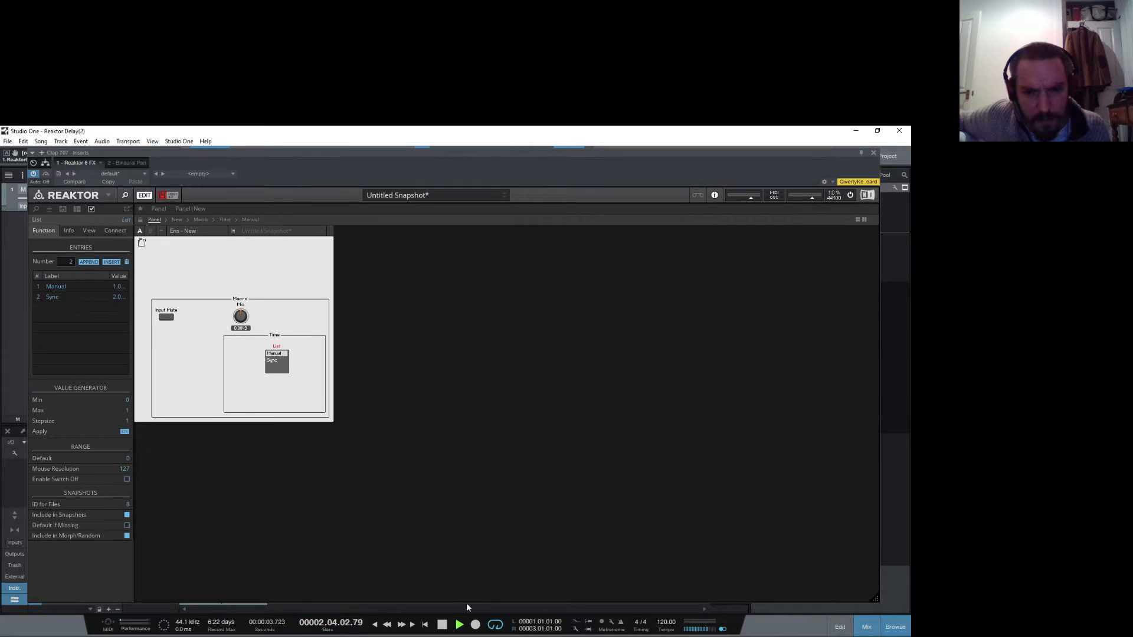
pyautogui.click(261, 360)
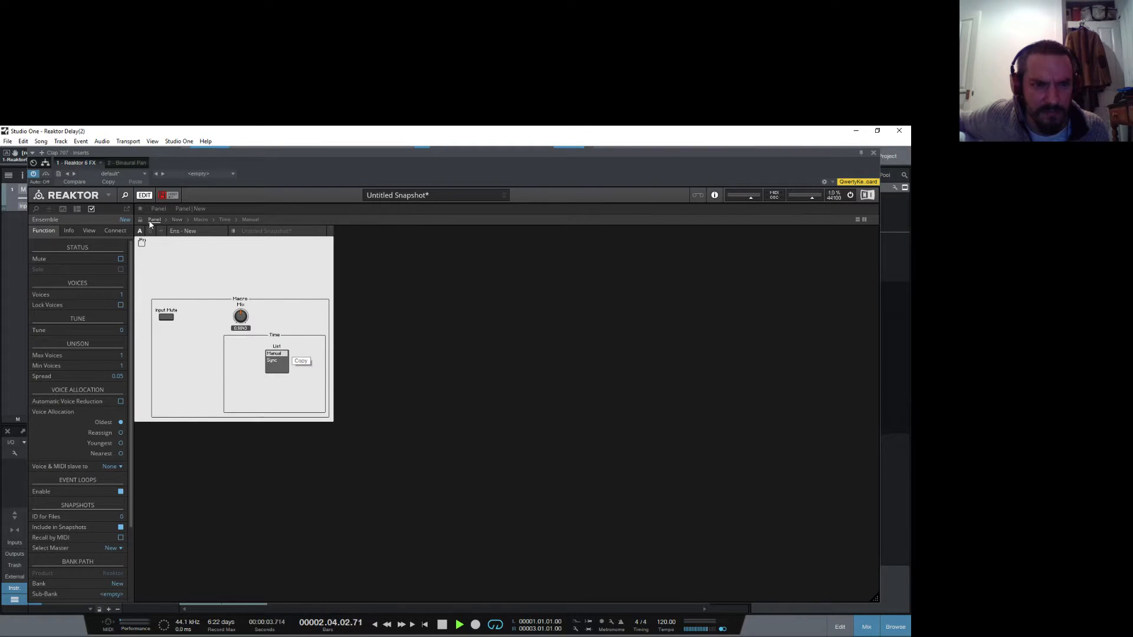
pyautogui.click(271, 366)
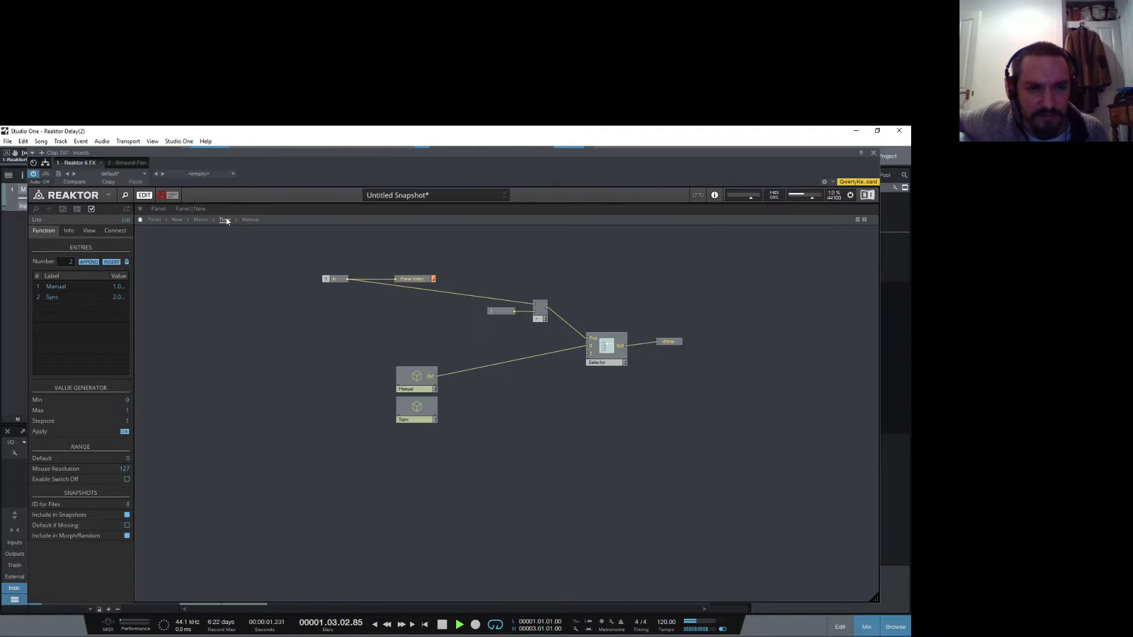
# Step: Check the wire values inside the Time macro and at its input, and move the List module further left of Time
pyautogui.click(228, 219)
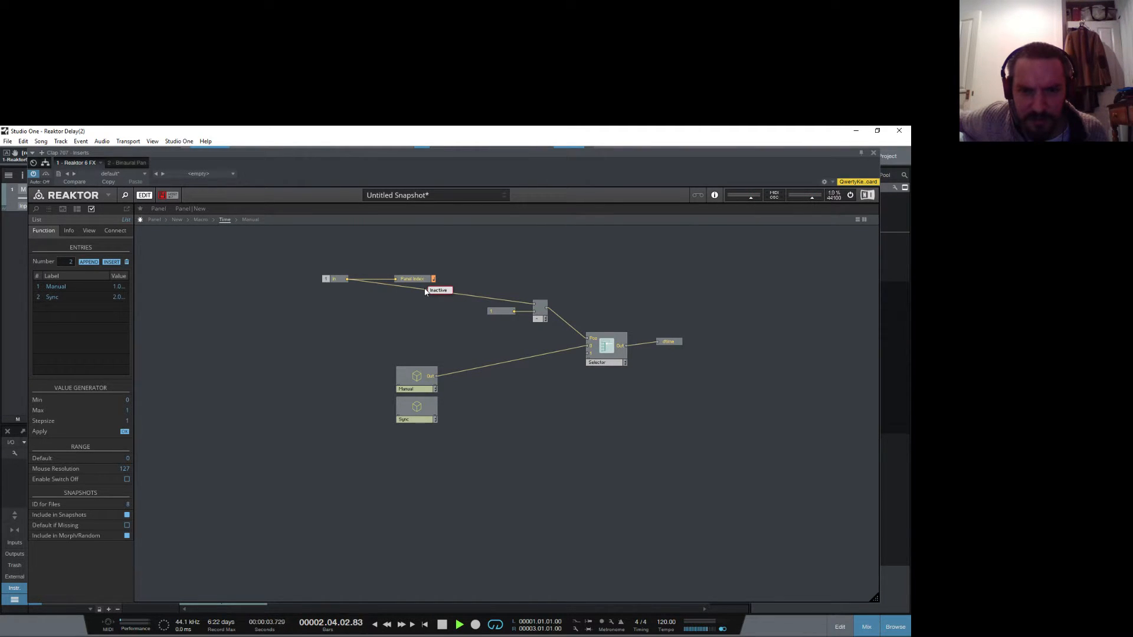
pyautogui.moveTo(376, 279)
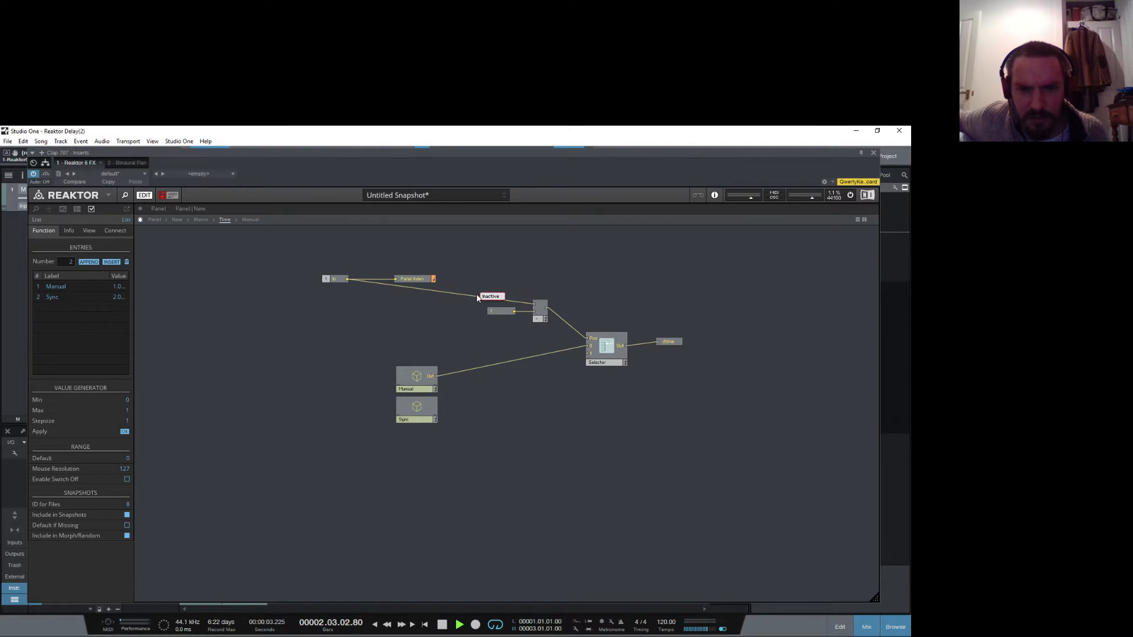
pyautogui.doubleClick(375, 301)
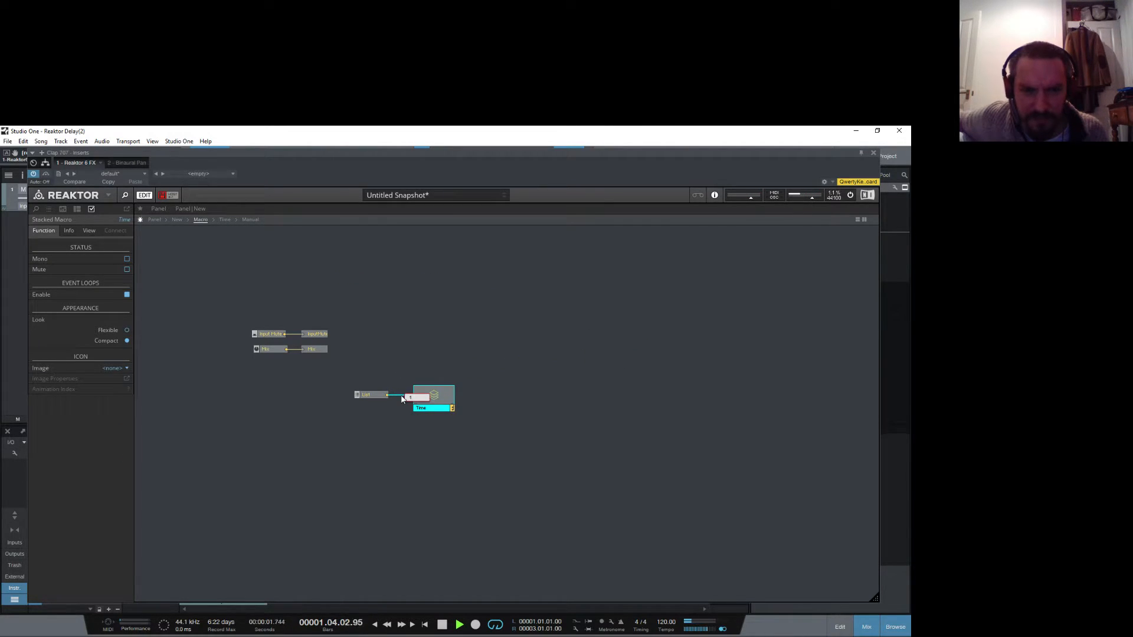
pyautogui.moveTo(373, 395); pyautogui.dragTo(347, 395)
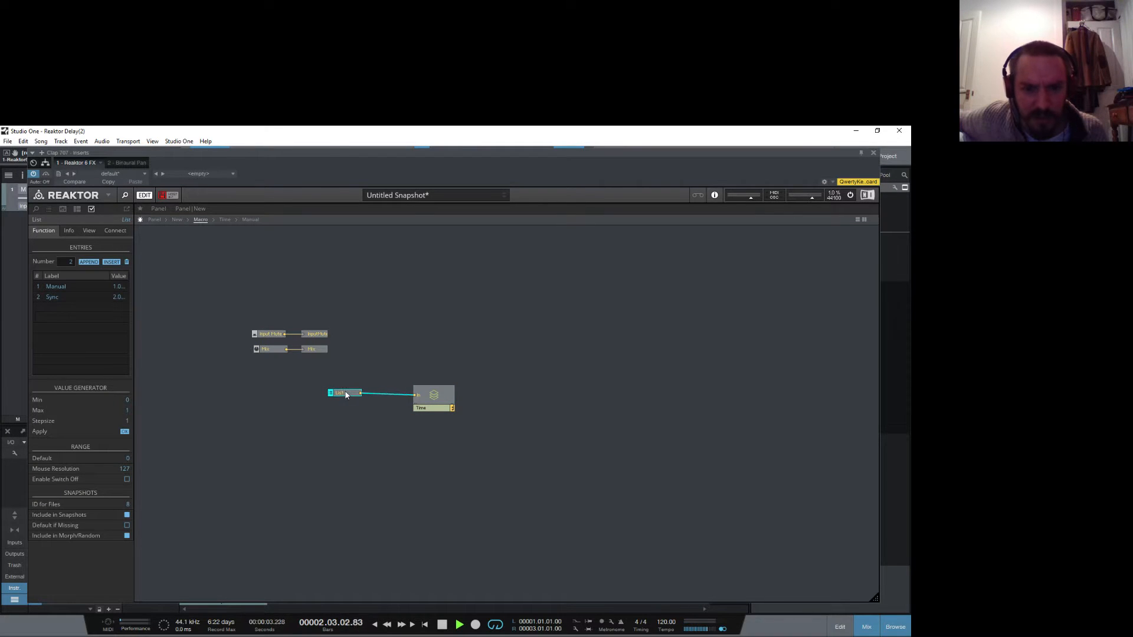
# Step: Set the Subtract module inside the Time macro to Mono
pyautogui.doubleClick(436, 394)
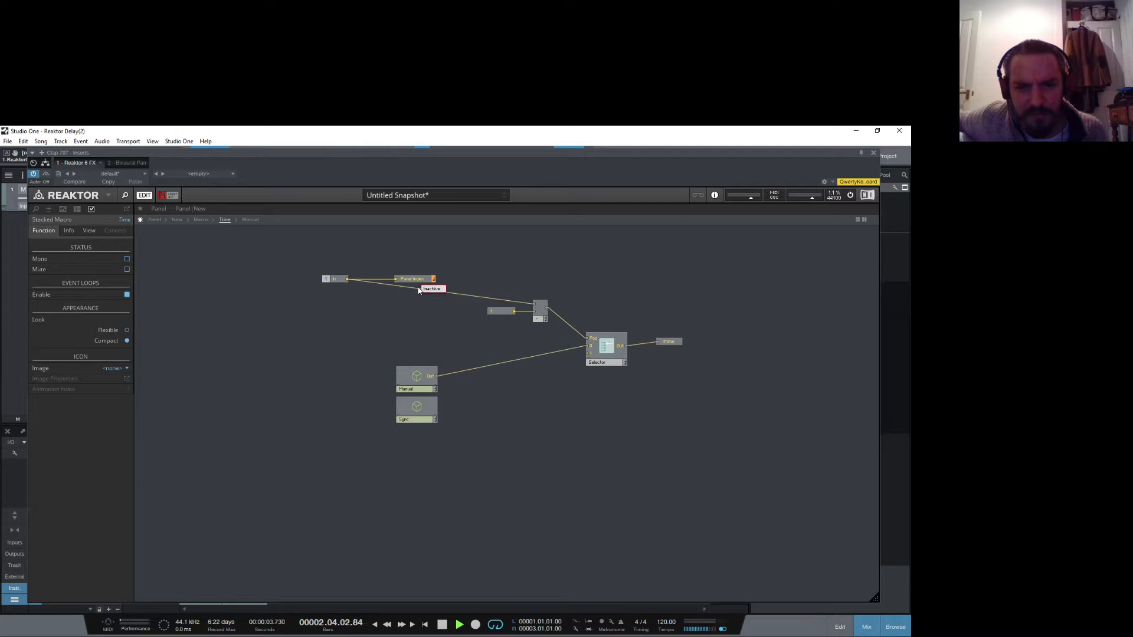
pyautogui.click(540, 318)
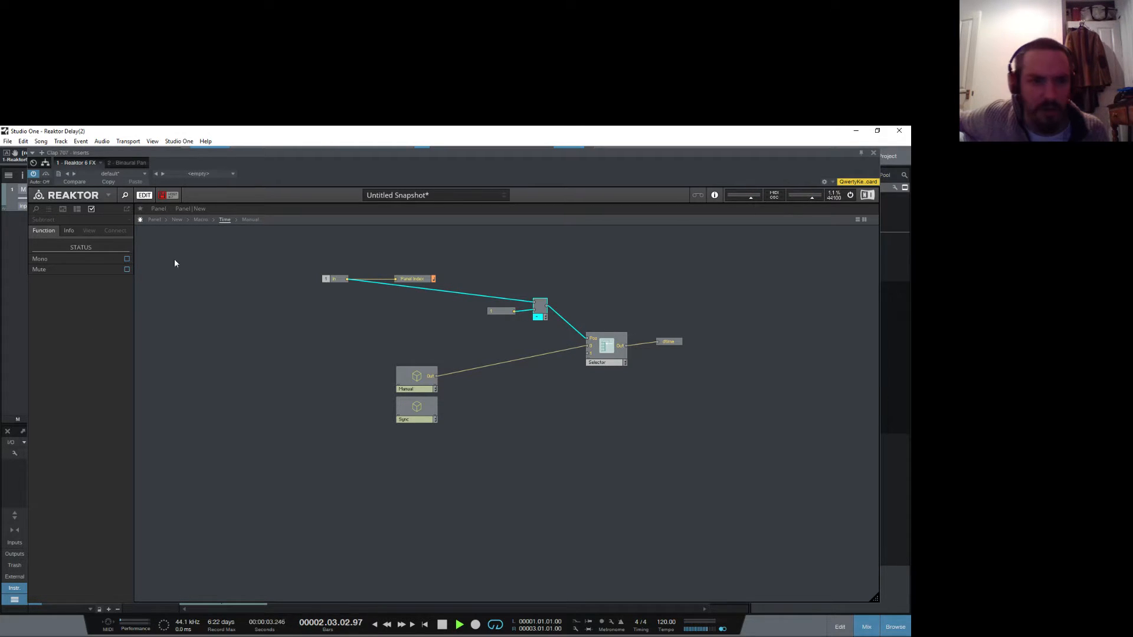
pyautogui.click(127, 259)
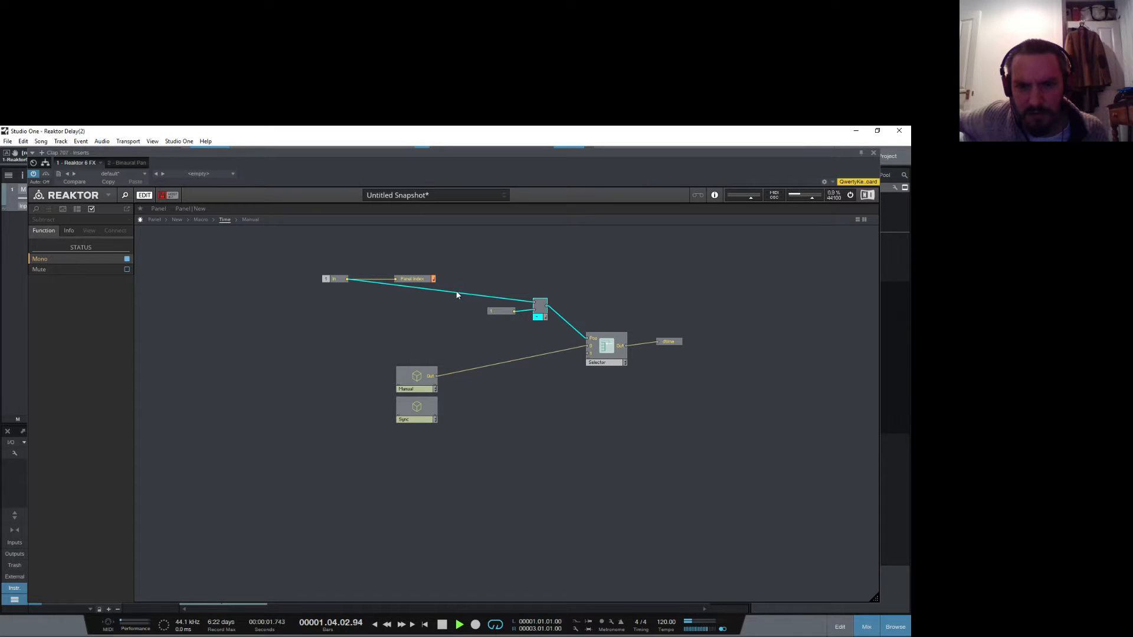
pyautogui.click(397, 354)
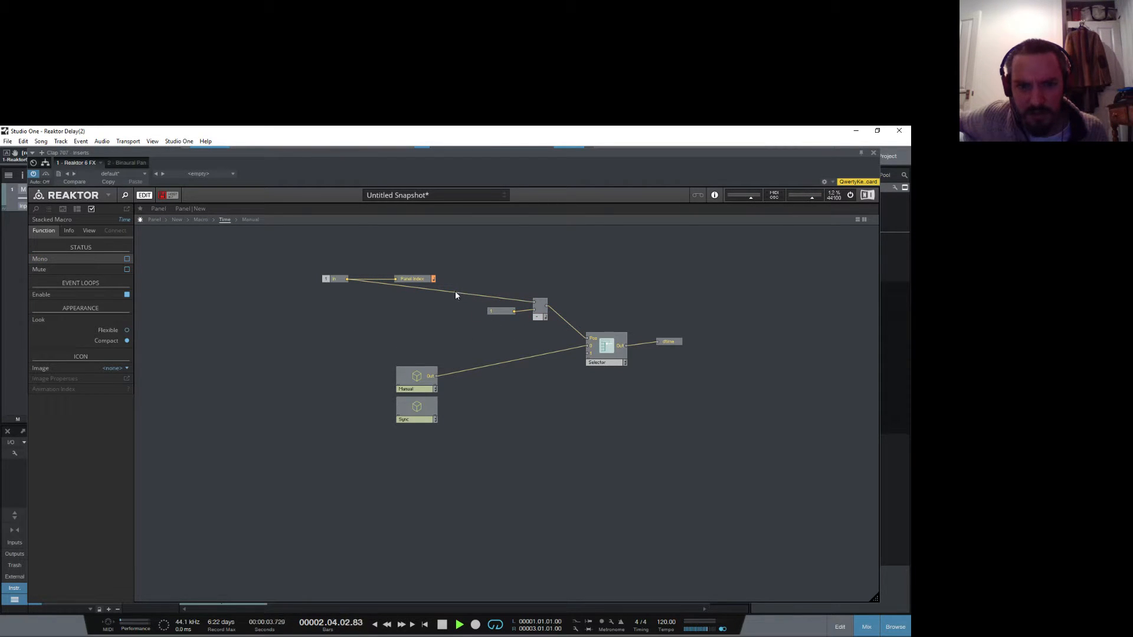
# Step: Check the Selector's properties and set the Manual macro to Mono
pyautogui.click(605, 361)
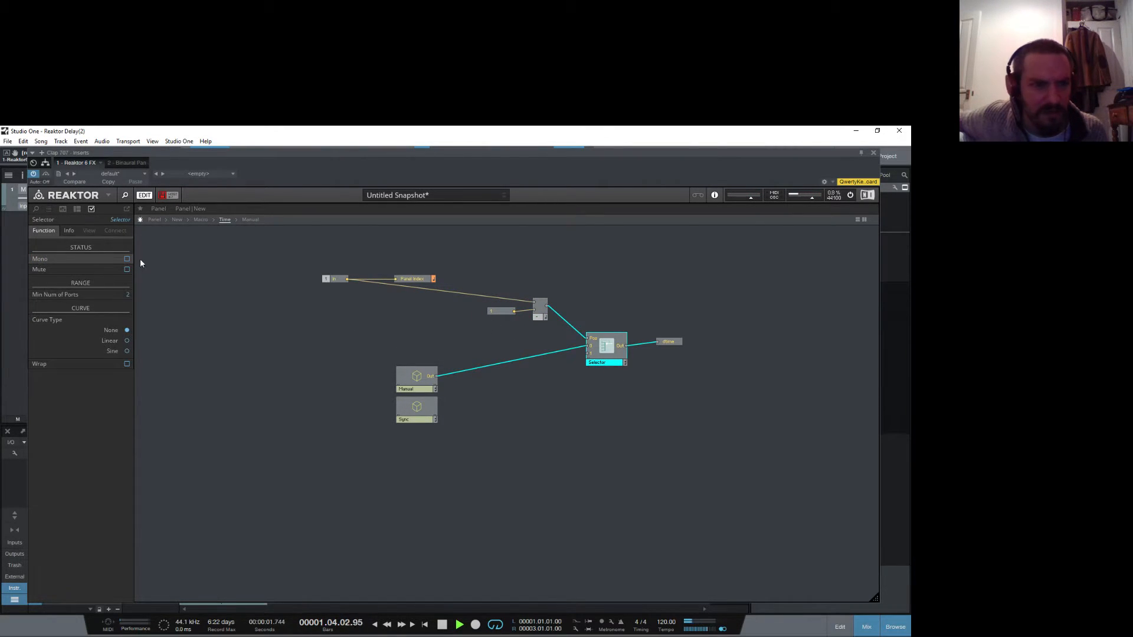
pyautogui.click(354, 324)
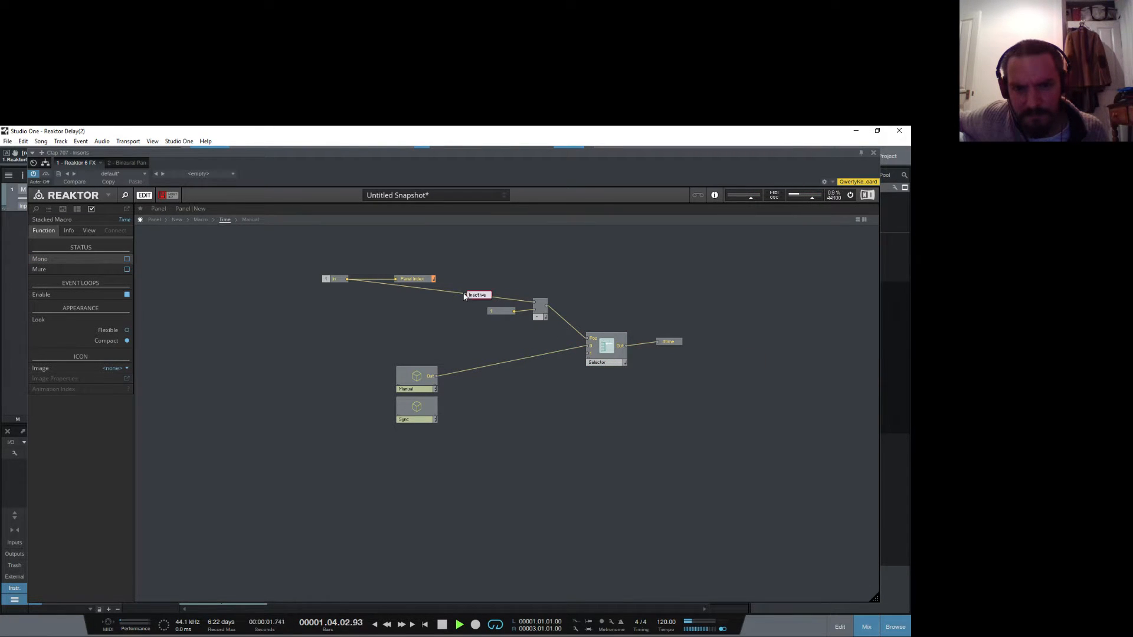
pyautogui.click(419, 385)
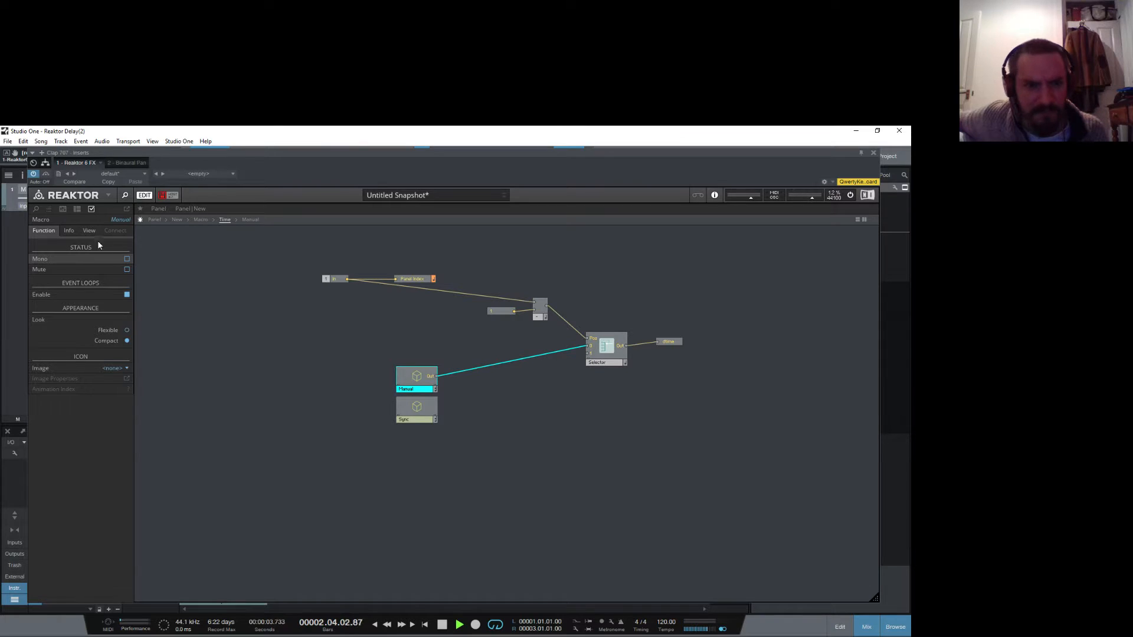
pyautogui.click(127, 260)
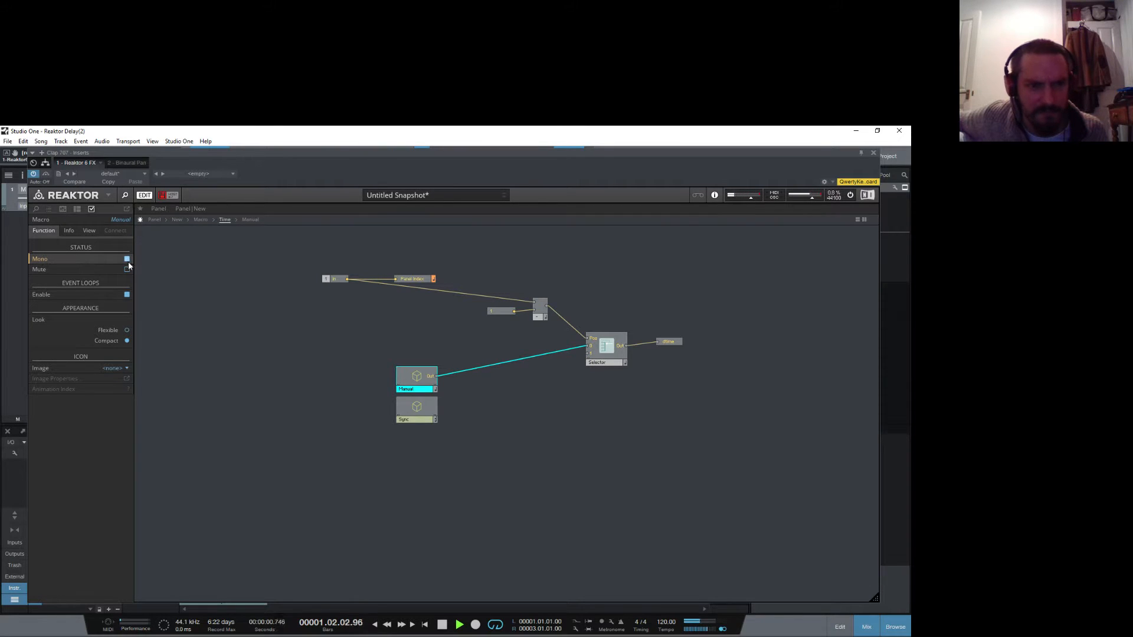
# Step: Set the dtime Send to Always Active and check the value on the wire feeding the Subtract module
pyautogui.click(670, 344)
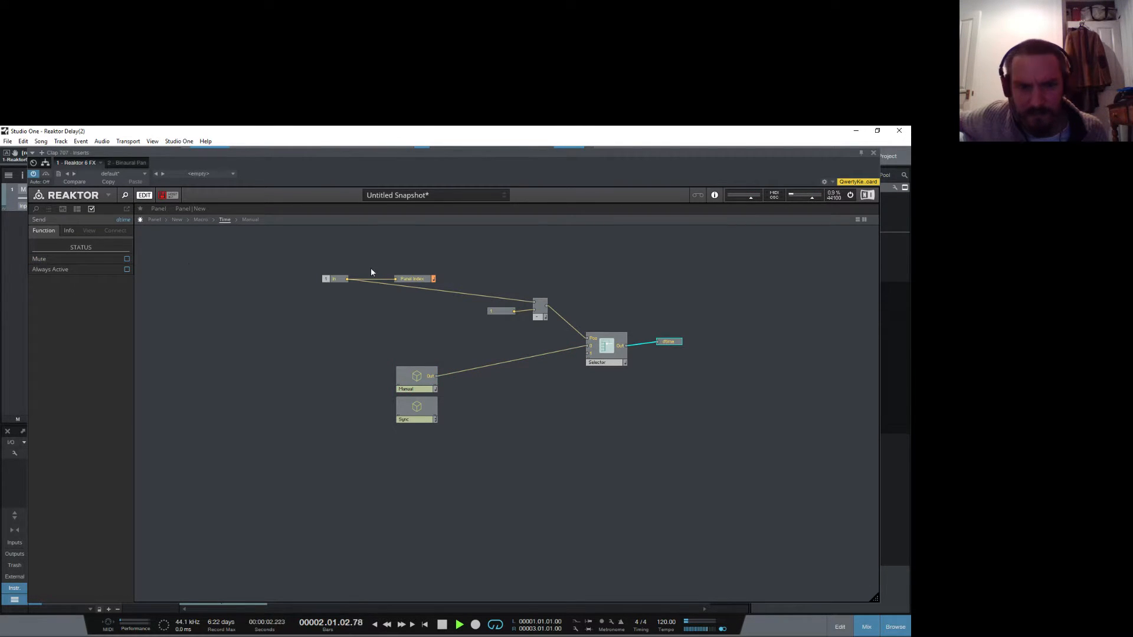
pyautogui.click(129, 271)
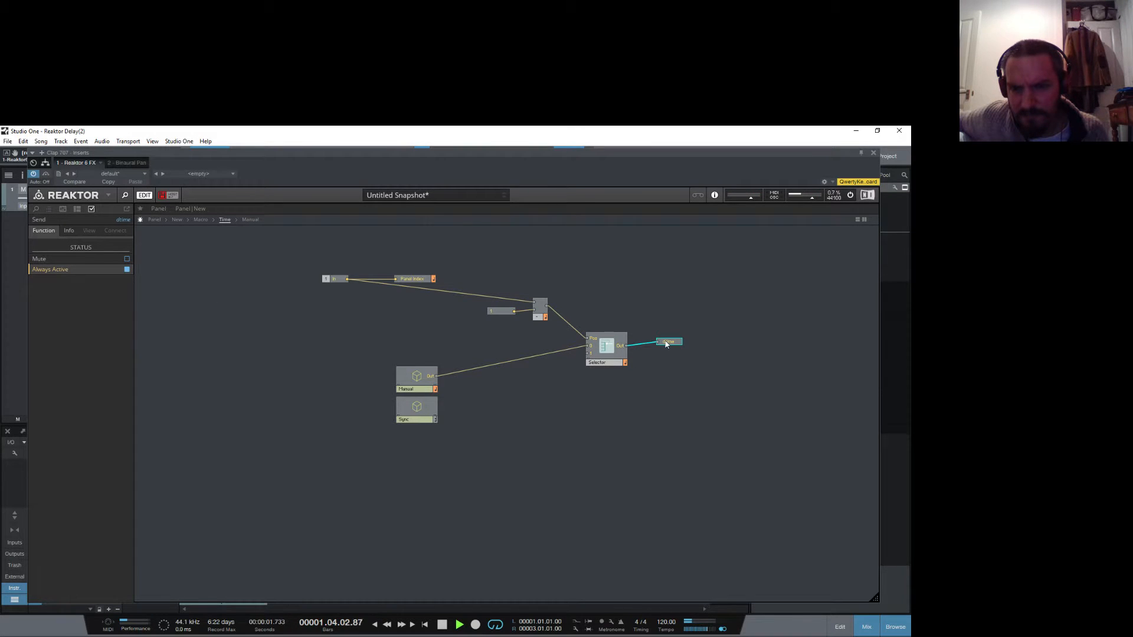
pyautogui.moveTo(455, 292)
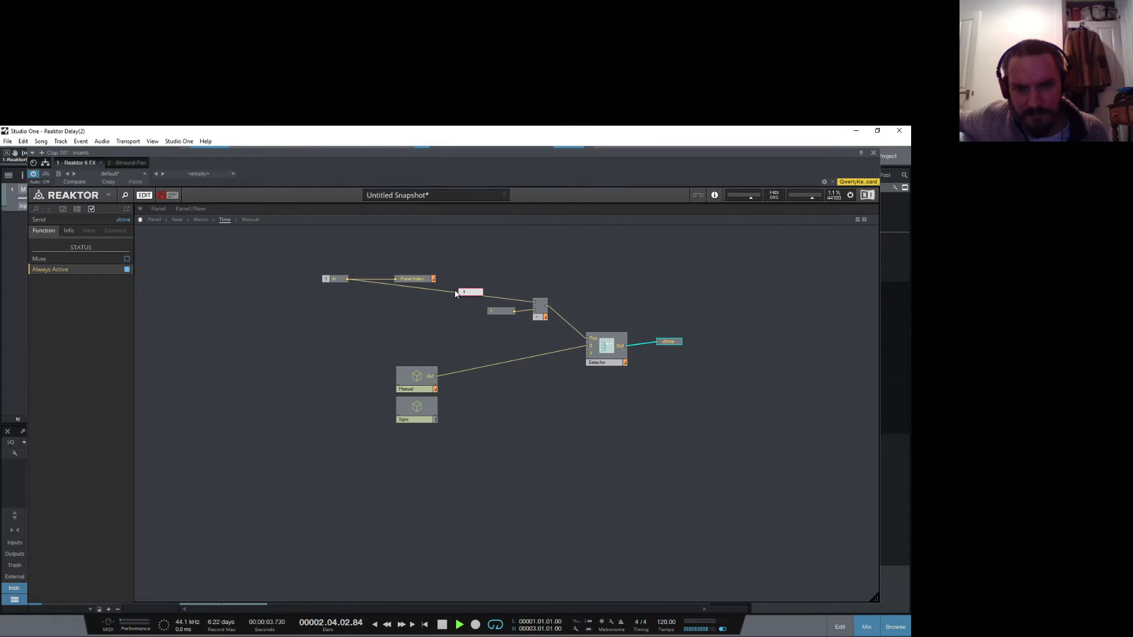
pyautogui.click(306, 307)
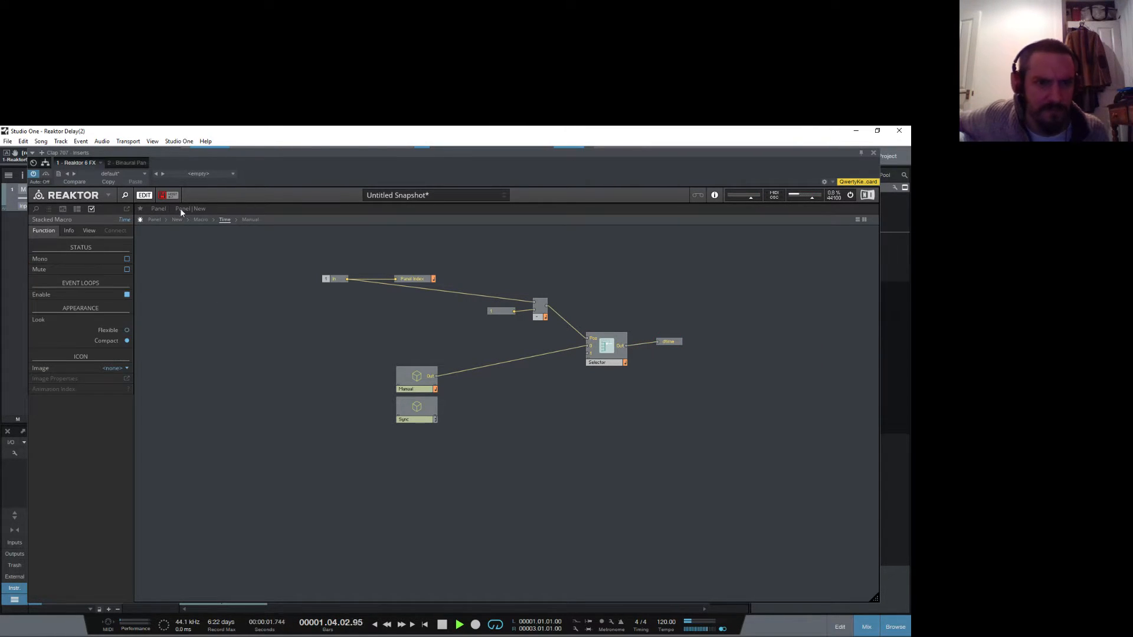
# Step: Check the Sync macro's properties and test switching the List between Sync and Manual on the panel
pyautogui.click(410, 416)
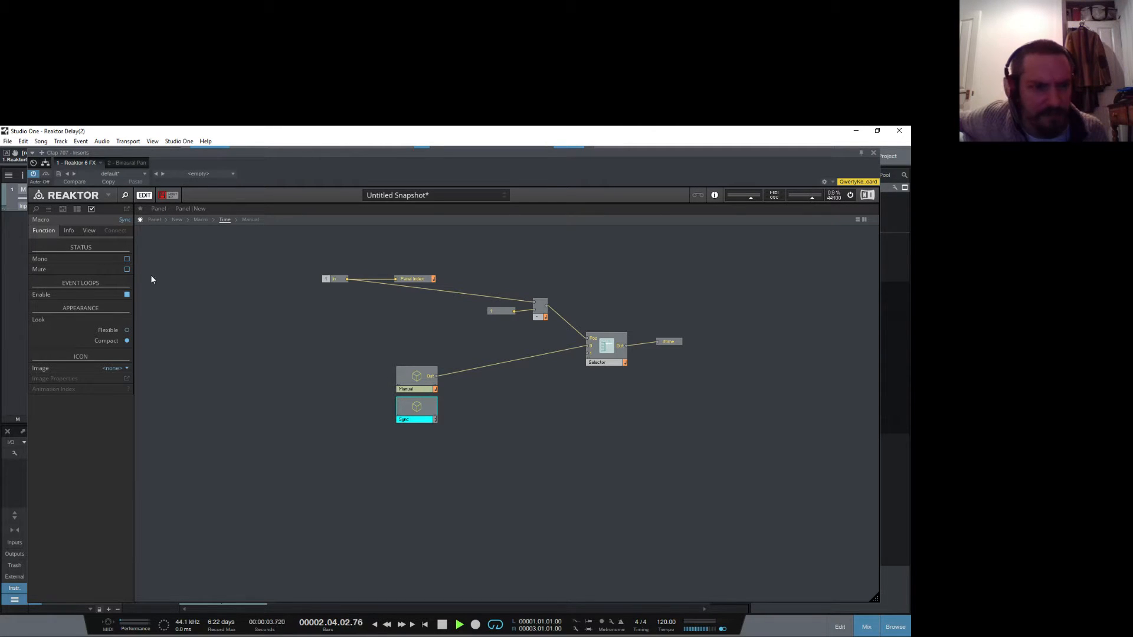
pyautogui.click(238, 277)
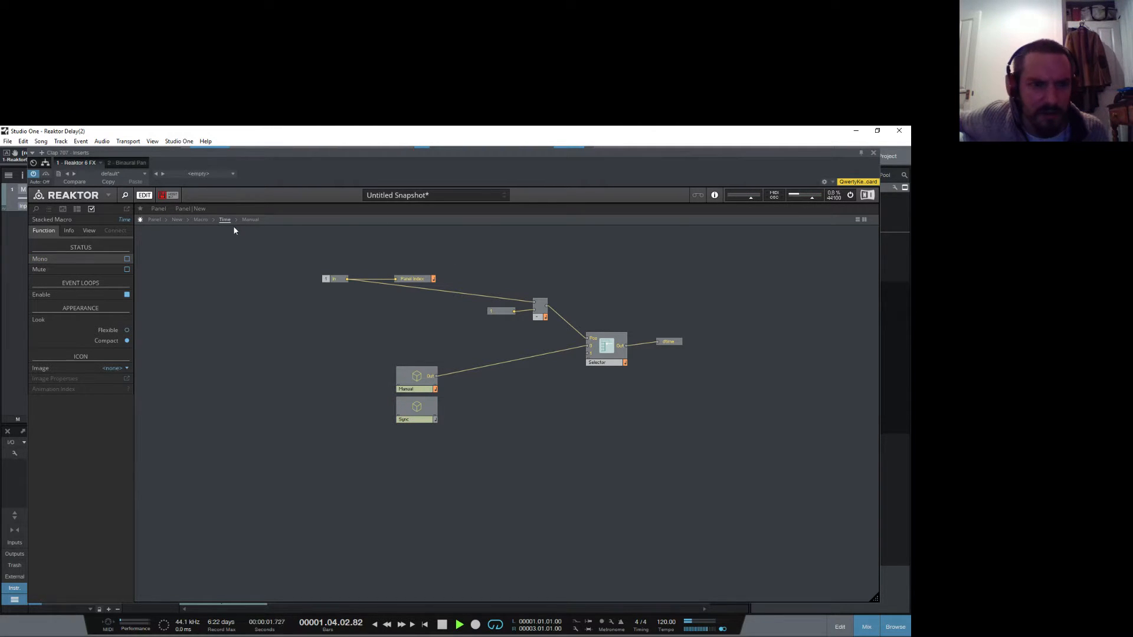
pyautogui.click(178, 221)
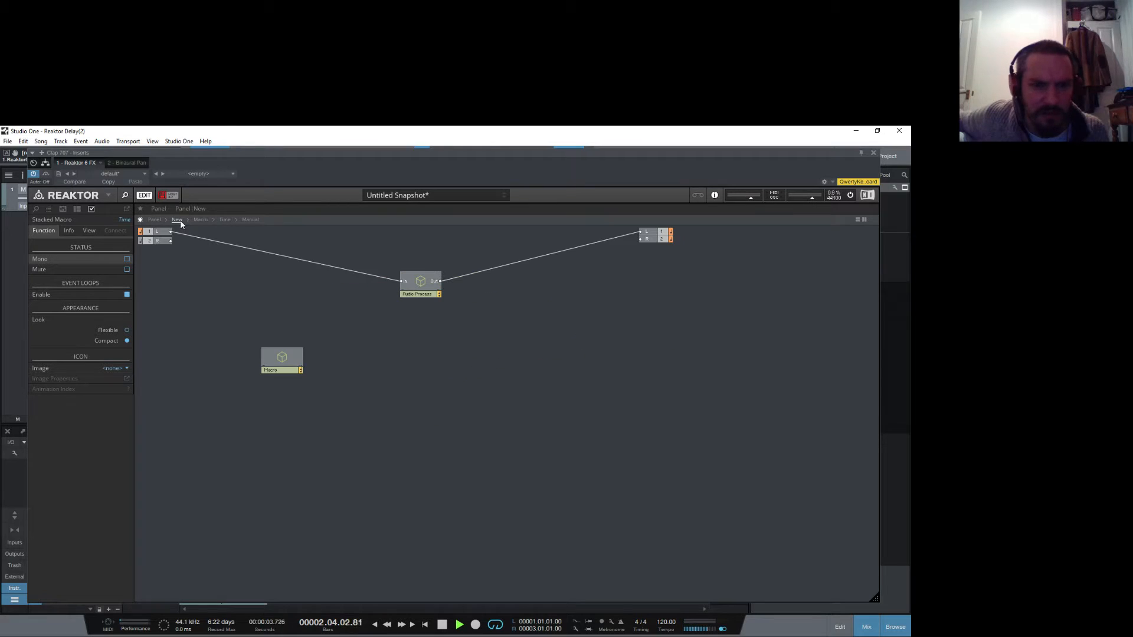
pyautogui.click(154, 220)
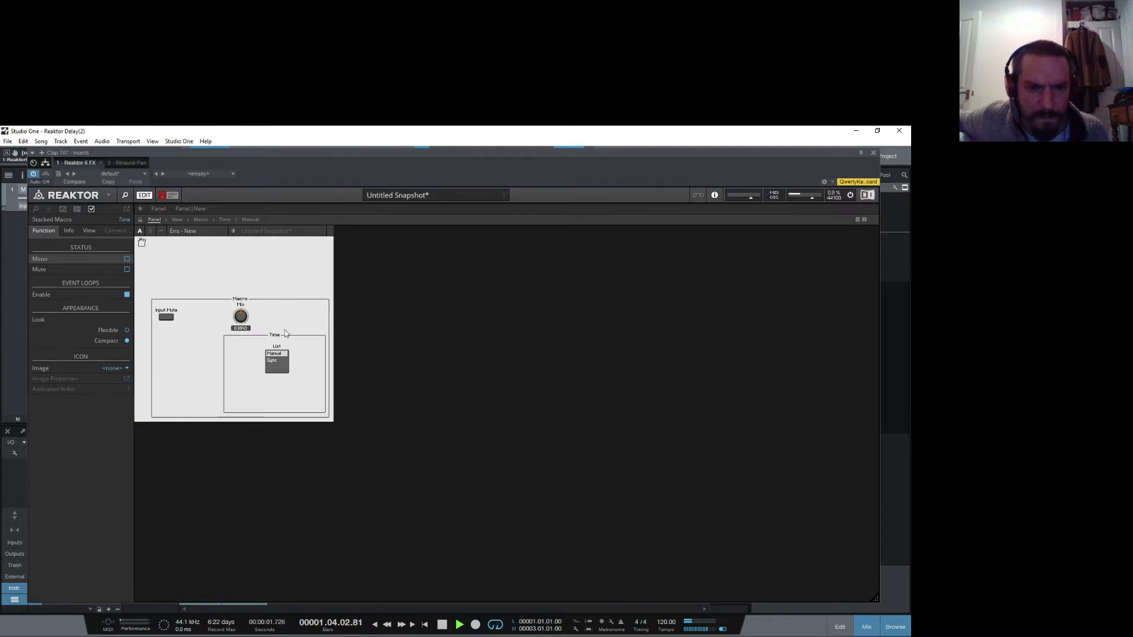
pyautogui.click(269, 360)
pyautogui.click(275, 353)
pyautogui.click(226, 358)
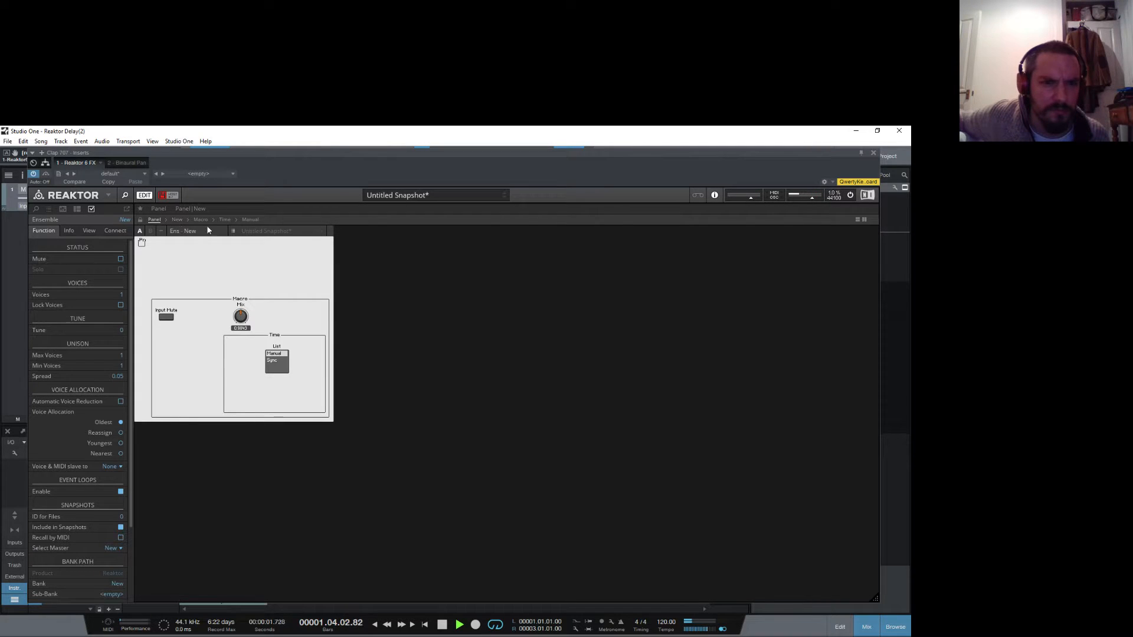
# Step: Inspect the contents of the Manual macro and read the description of the Panel Index module in Time
pyautogui.click(255, 219)
pyautogui.click(364, 357)
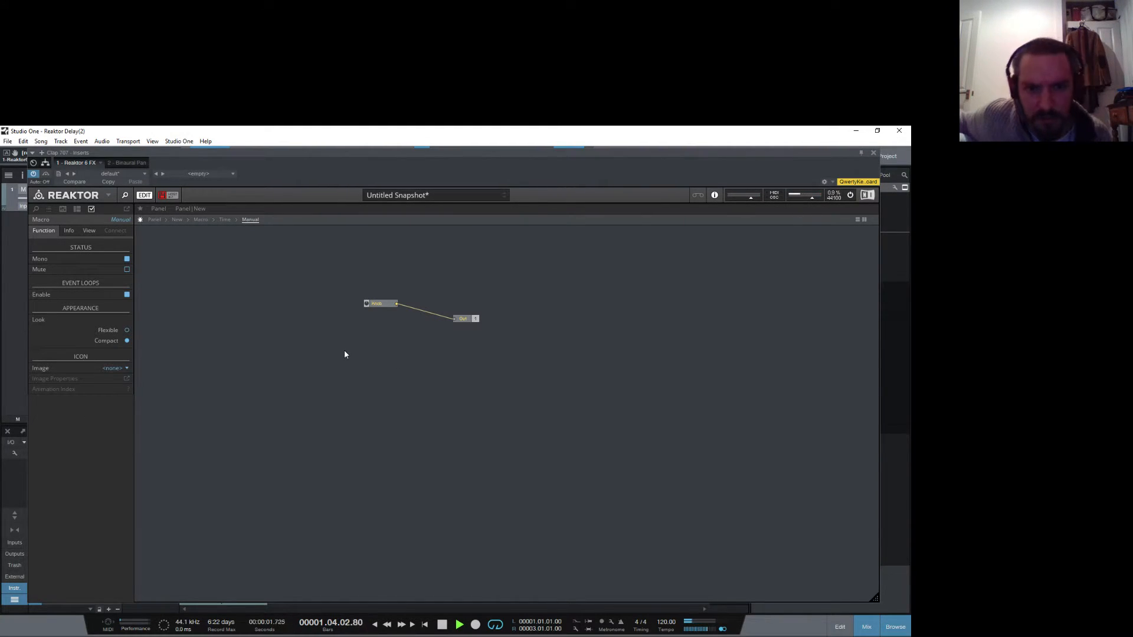
pyautogui.doubleClick(345, 350)
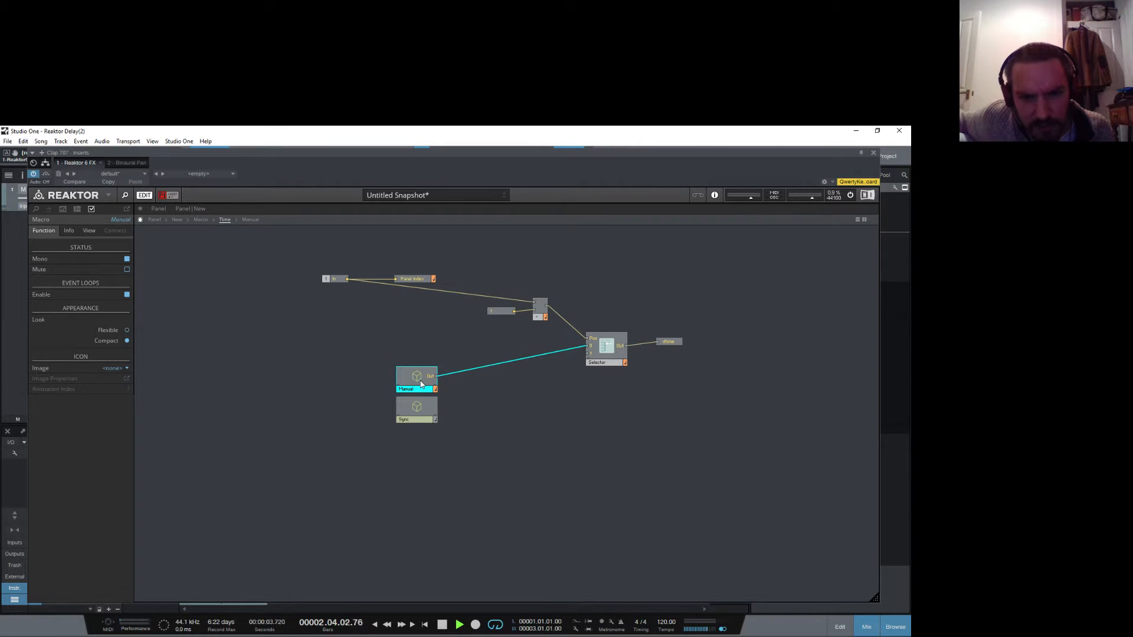
pyautogui.moveTo(408, 285)
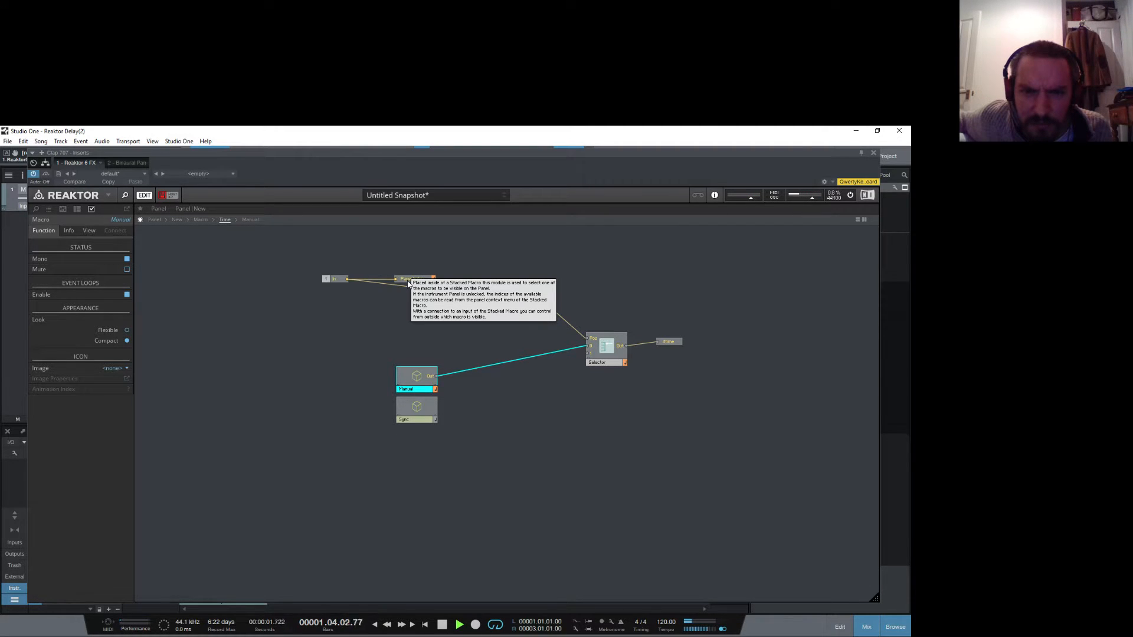
# Step: Show the module information for the Time stacked macro in its parent structure
pyautogui.doubleClick(369, 322)
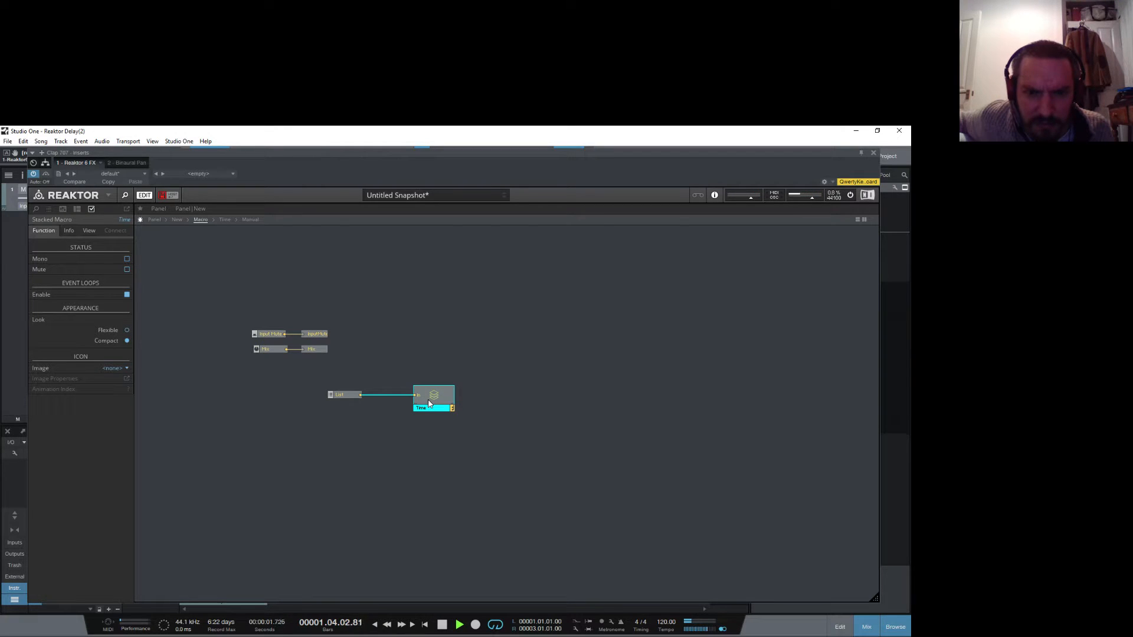
pyautogui.moveTo(429, 404); pyautogui.dragTo(426, 404)
pyautogui.click(68, 230)
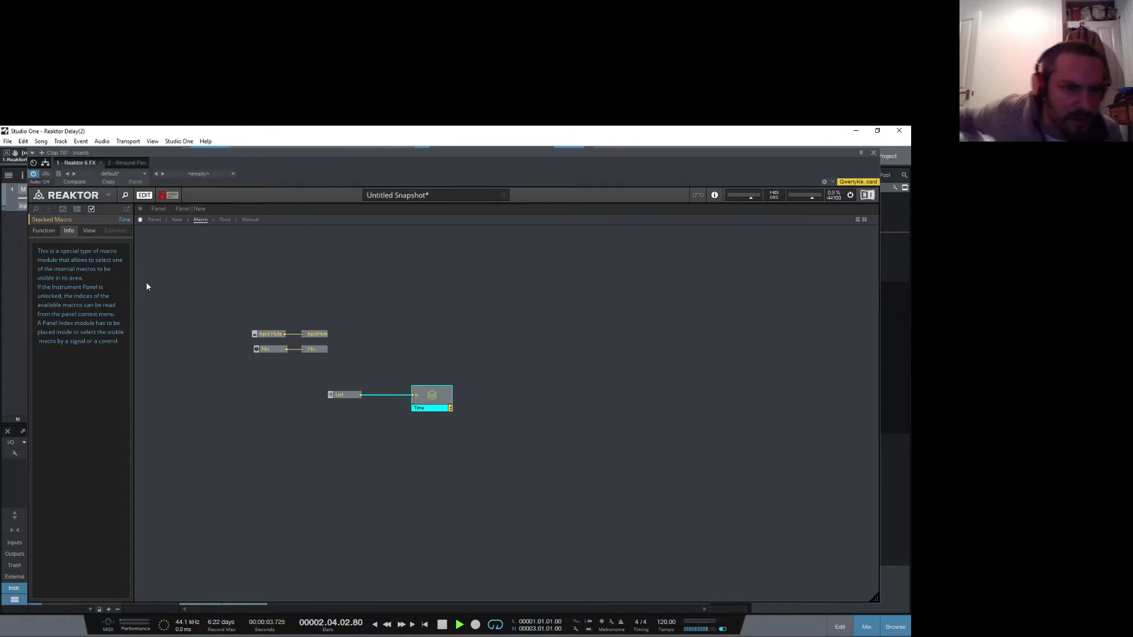
# Step: Stop playback and review the Time stacked macro's function, info and view properties, trying the Flexible look before restoring Compact
pyautogui.press('space')
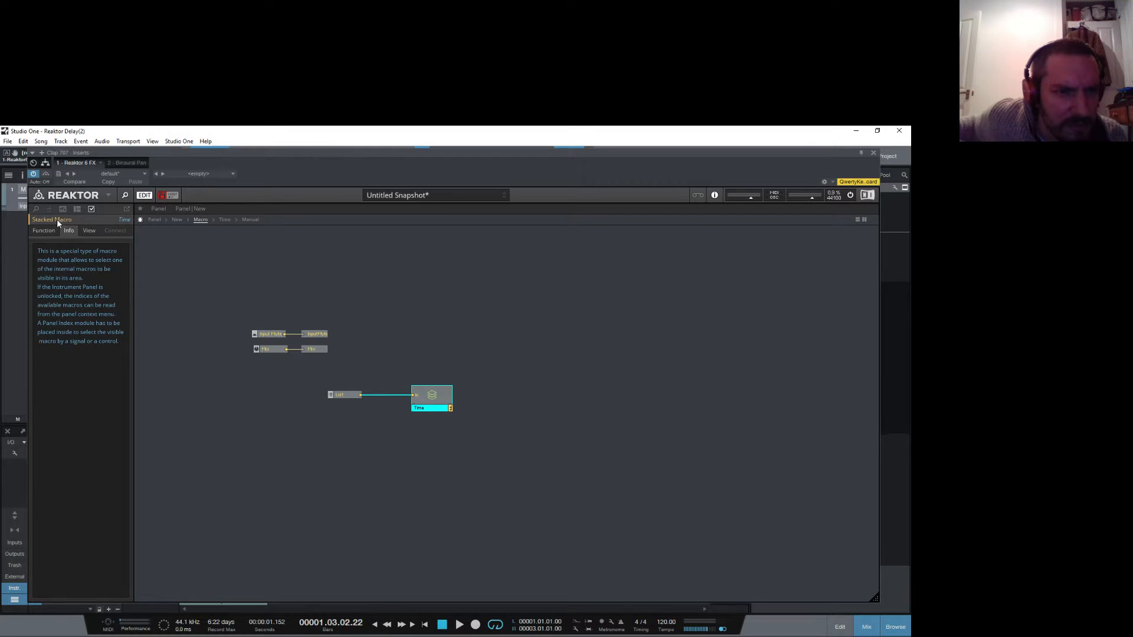
pyautogui.click(44, 231)
pyautogui.click(69, 232)
pyautogui.click(91, 232)
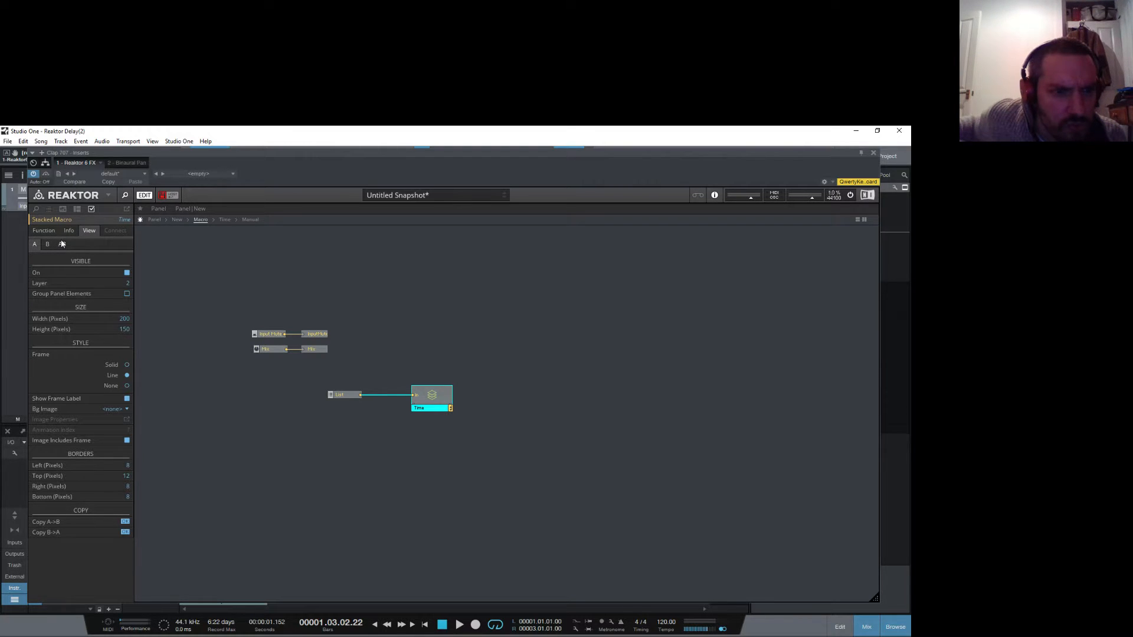
pyautogui.click(45, 230)
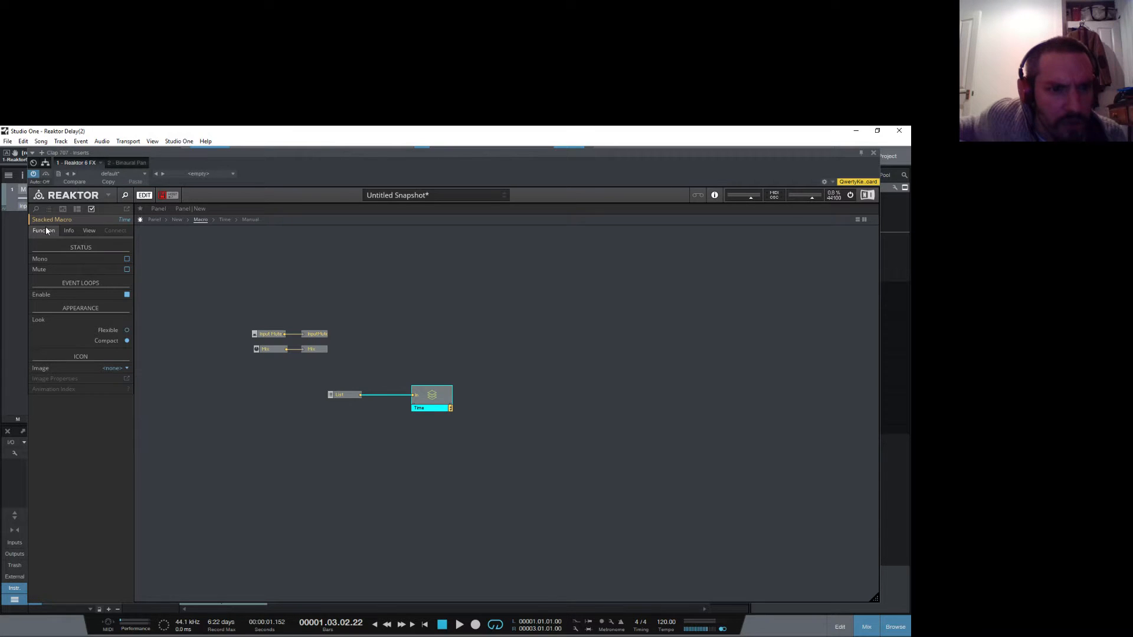
pyautogui.click(127, 331)
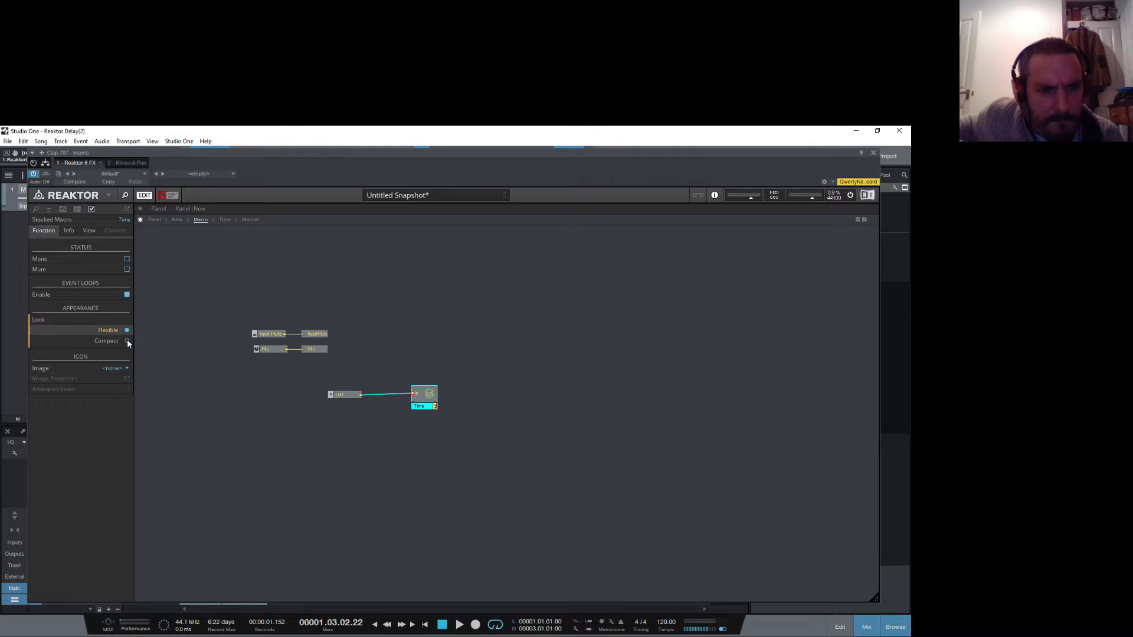
pyautogui.click(127, 341)
# Step: Open the Time macro's structure and check the Manual macro's info and function properties
pyautogui.doubleClick(430, 395)
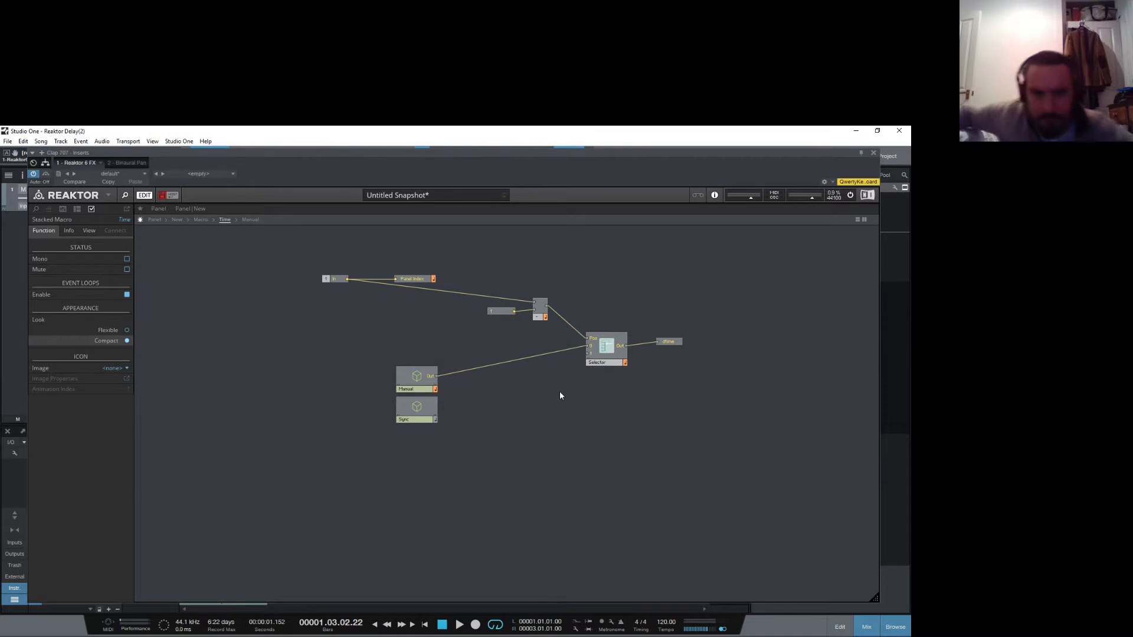
pyautogui.click(420, 377)
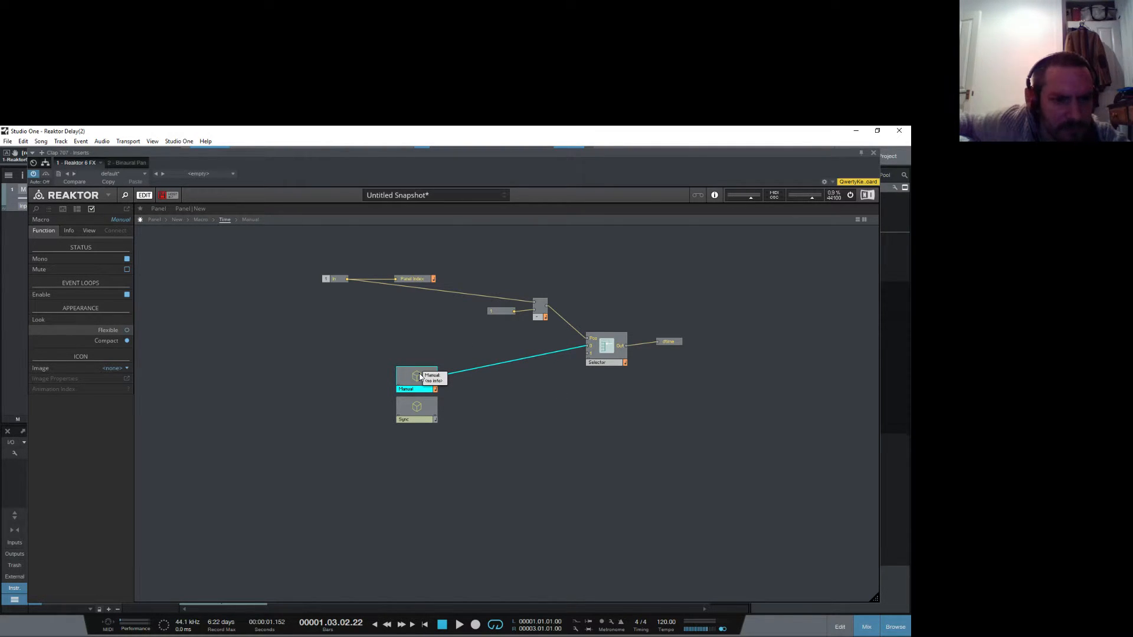
pyautogui.click(67, 229)
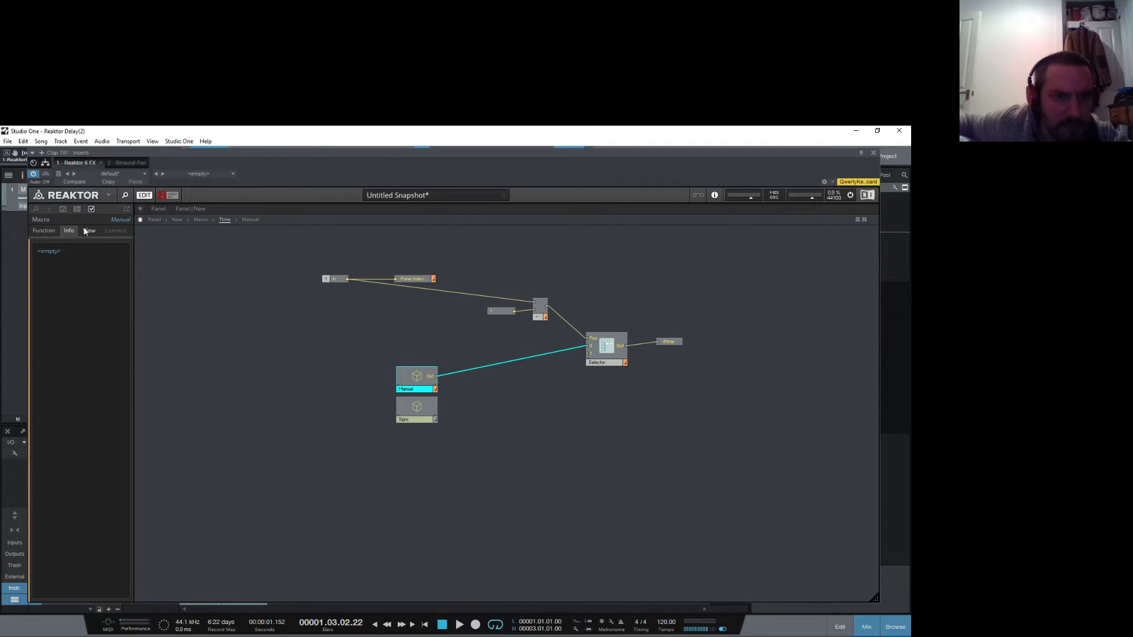
pyautogui.click(44, 231)
pyautogui.click(299, 325)
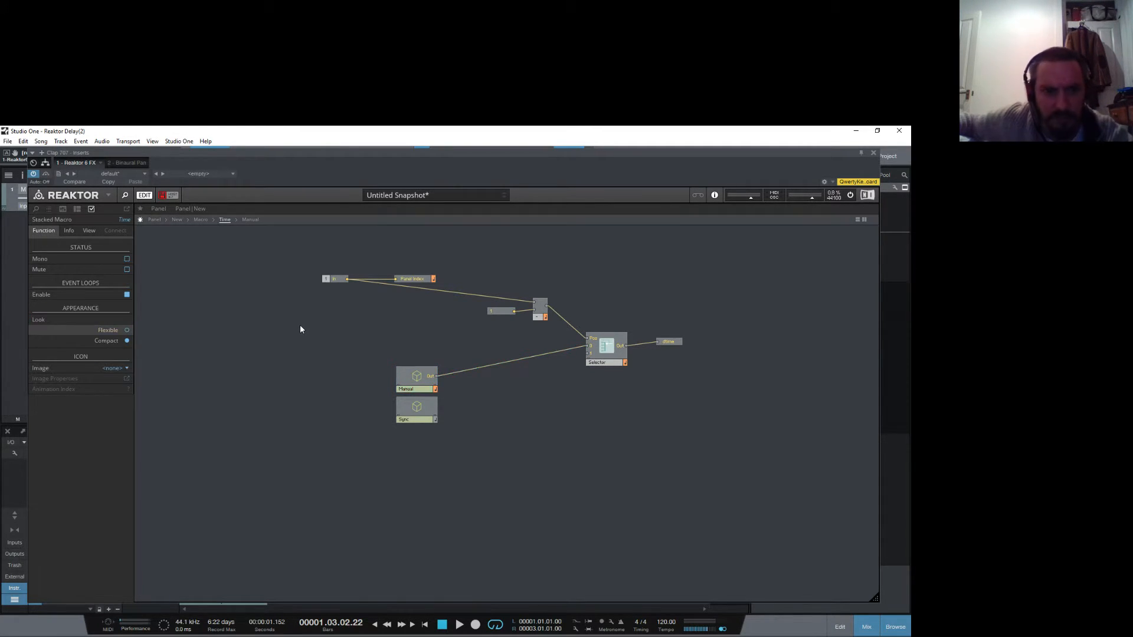
pyautogui.rightClick(300, 324)
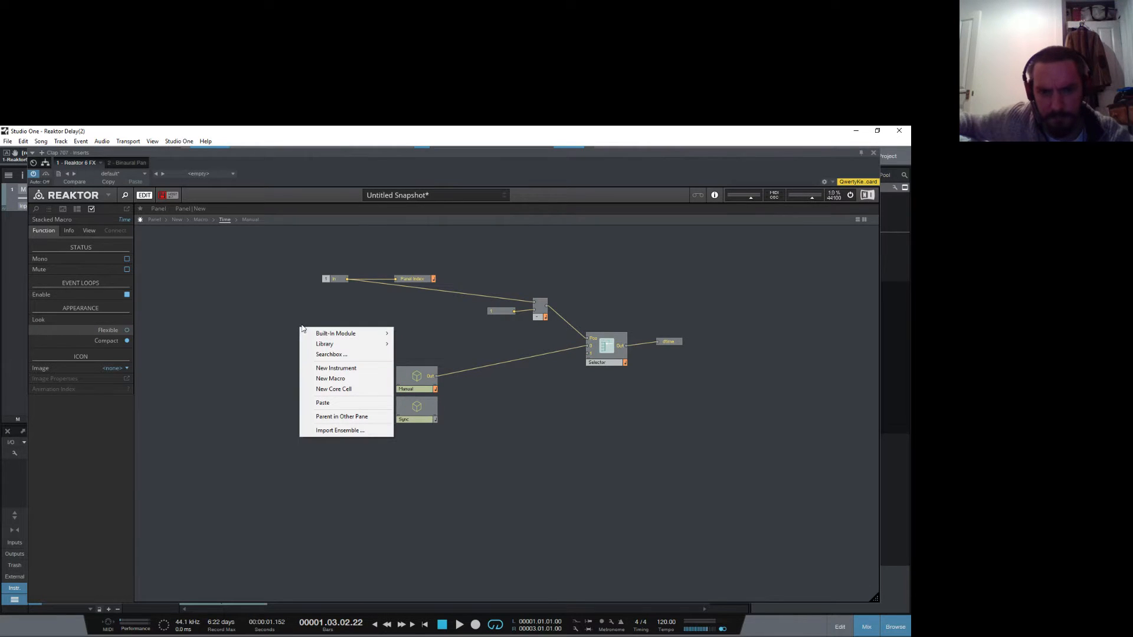
pyautogui.moveTo(336, 349)
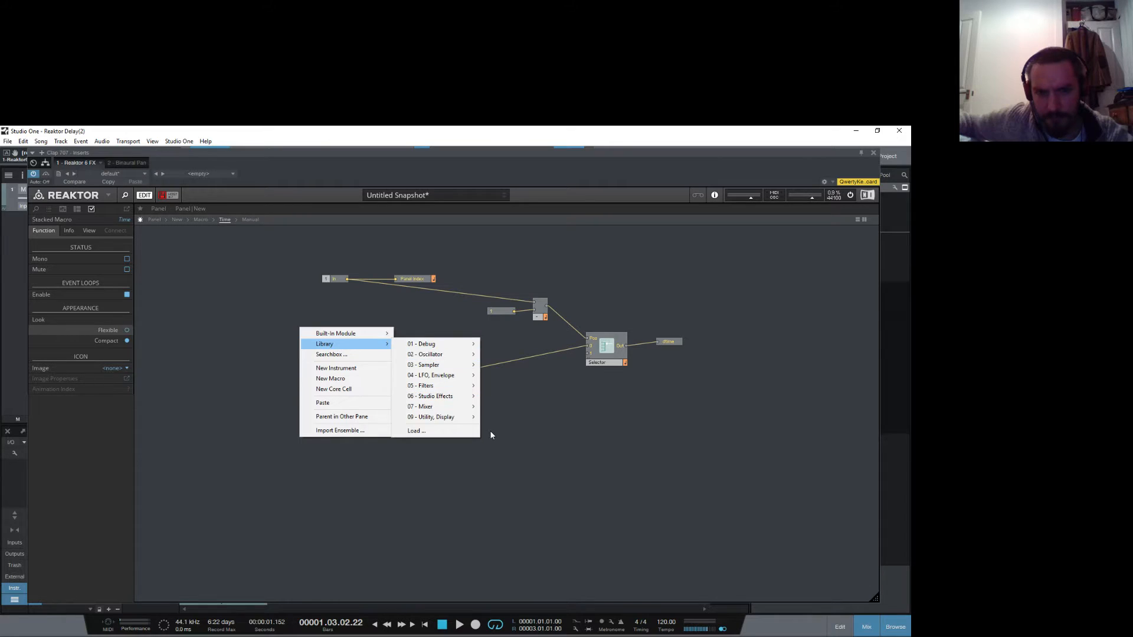
pyautogui.moveTo(471, 424)
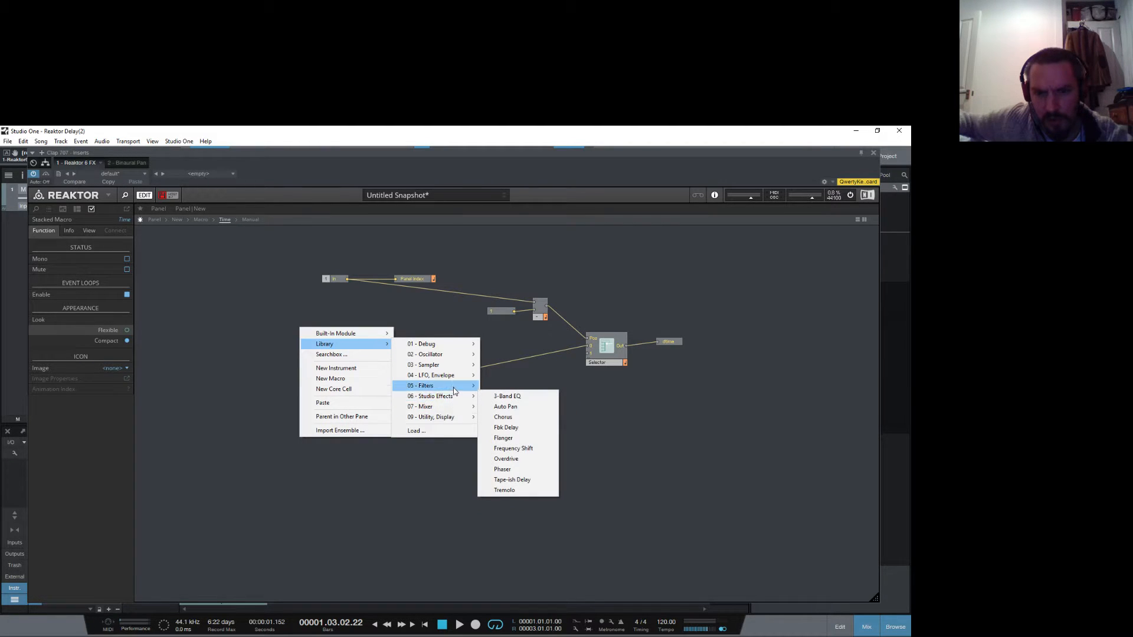
pyautogui.moveTo(455, 378)
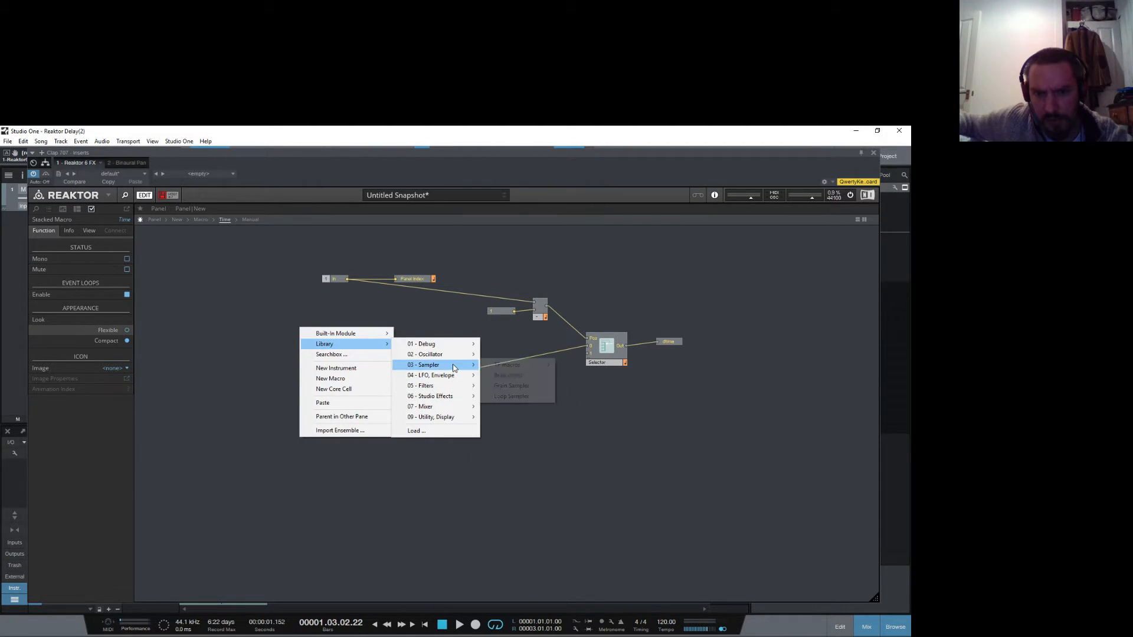
pyautogui.moveTo(455, 357)
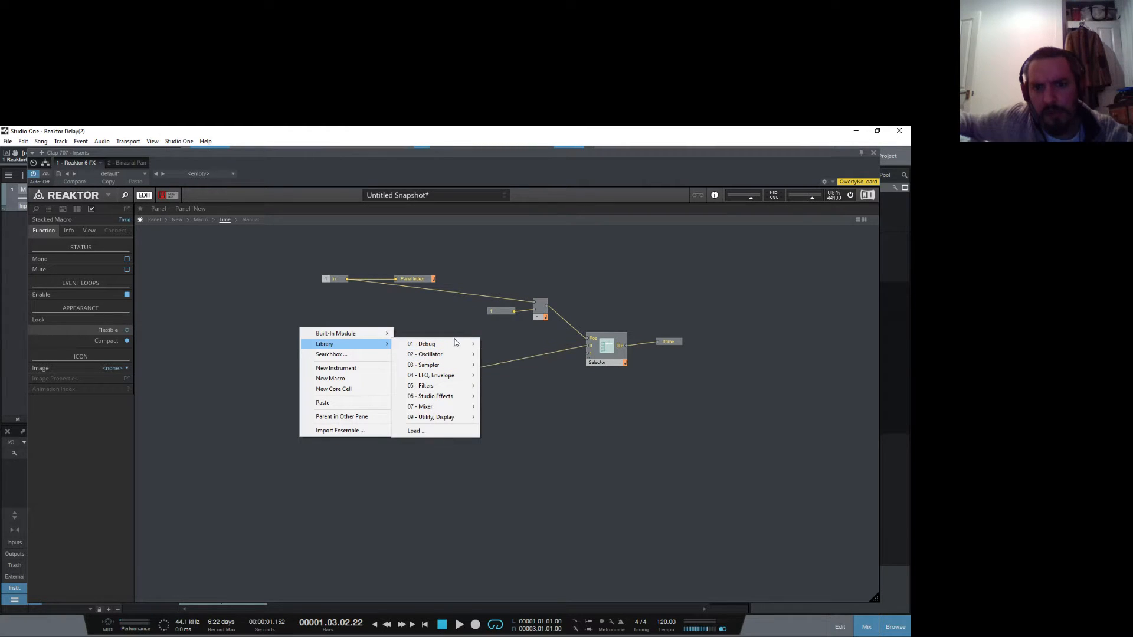
pyautogui.moveTo(382, 340)
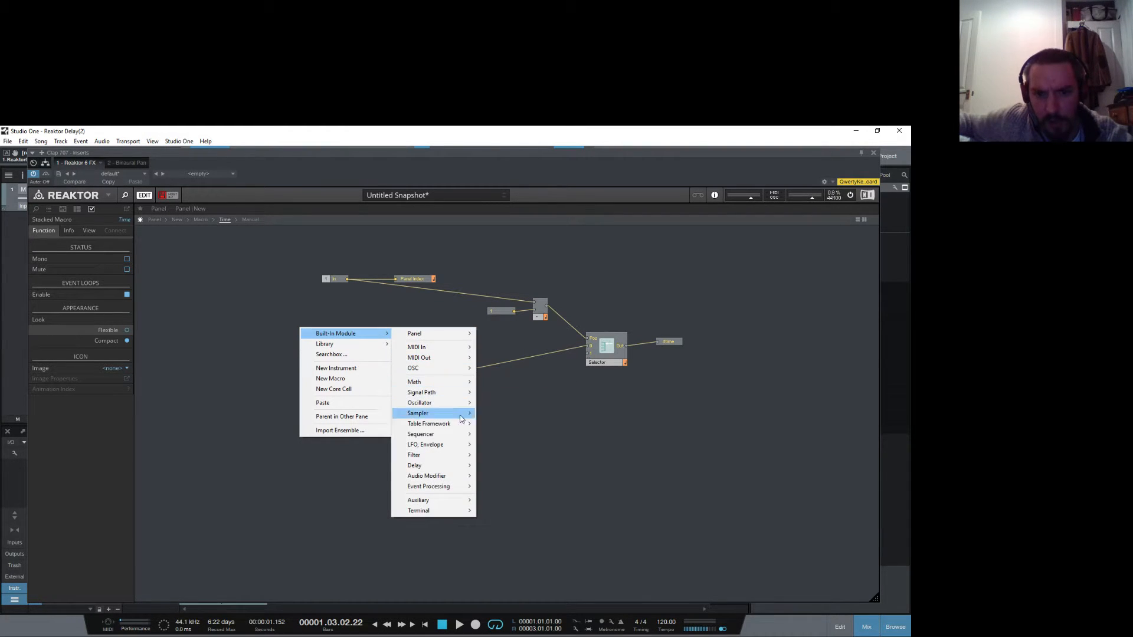
pyautogui.moveTo(457, 499)
pyautogui.click(263, 492)
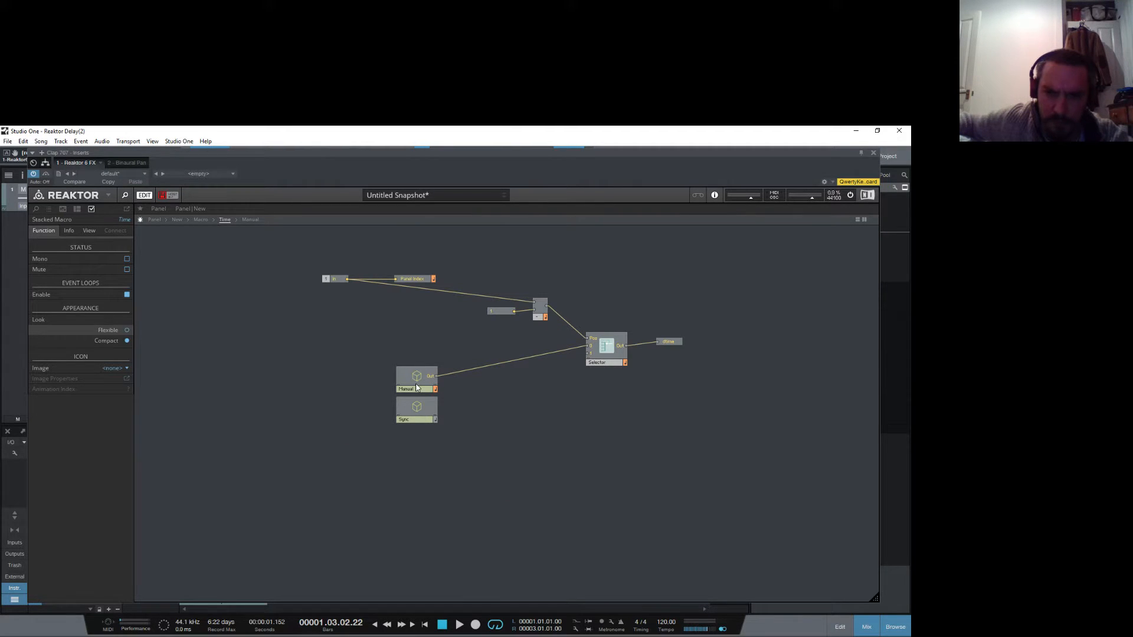
# Step: Move the Manual macro away from the Sync macro in Time and look inside it for a suitable terminal module
pyautogui.moveTo(417, 386); pyautogui.dragTo(379, 374)
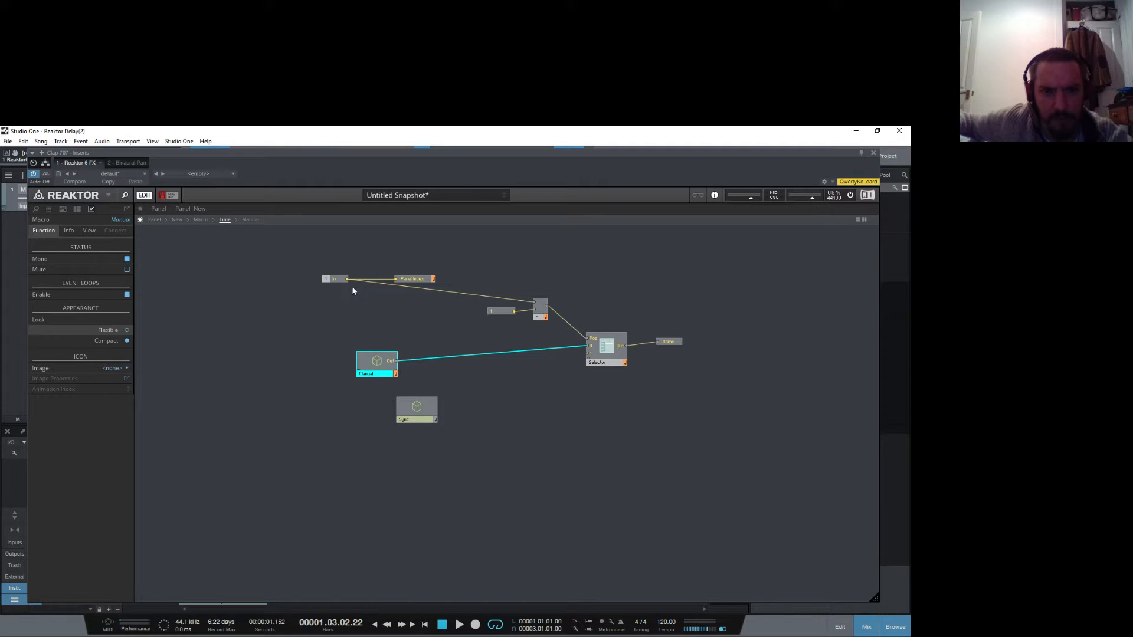
pyautogui.doubleClick(384, 367)
pyautogui.rightClick(384, 359)
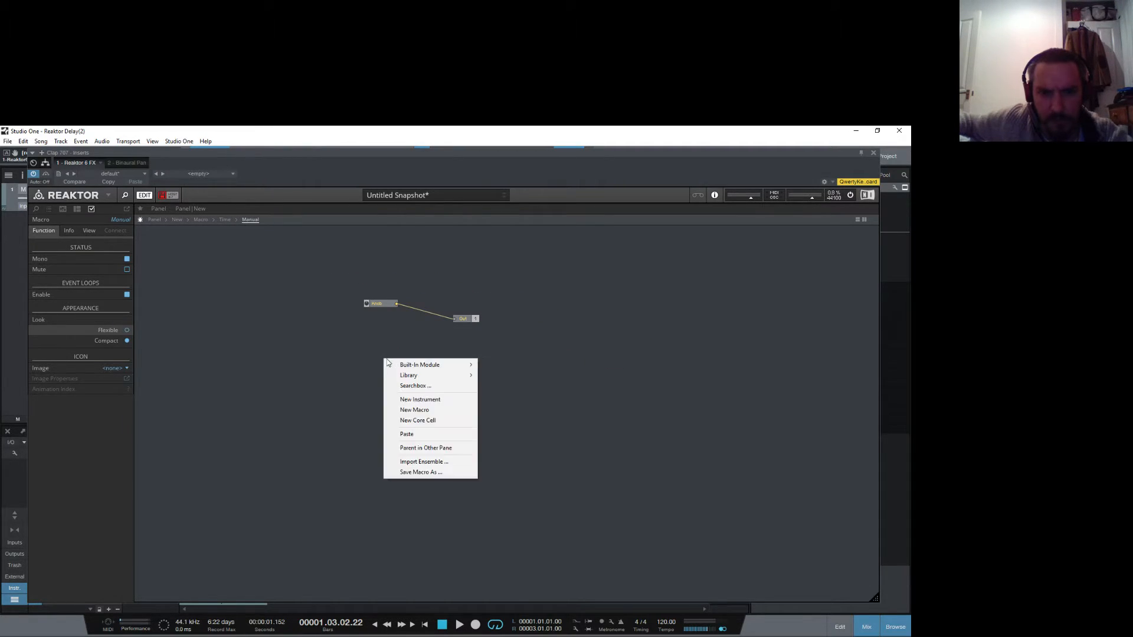
pyautogui.moveTo(413, 364)
pyautogui.moveTo(505, 548)
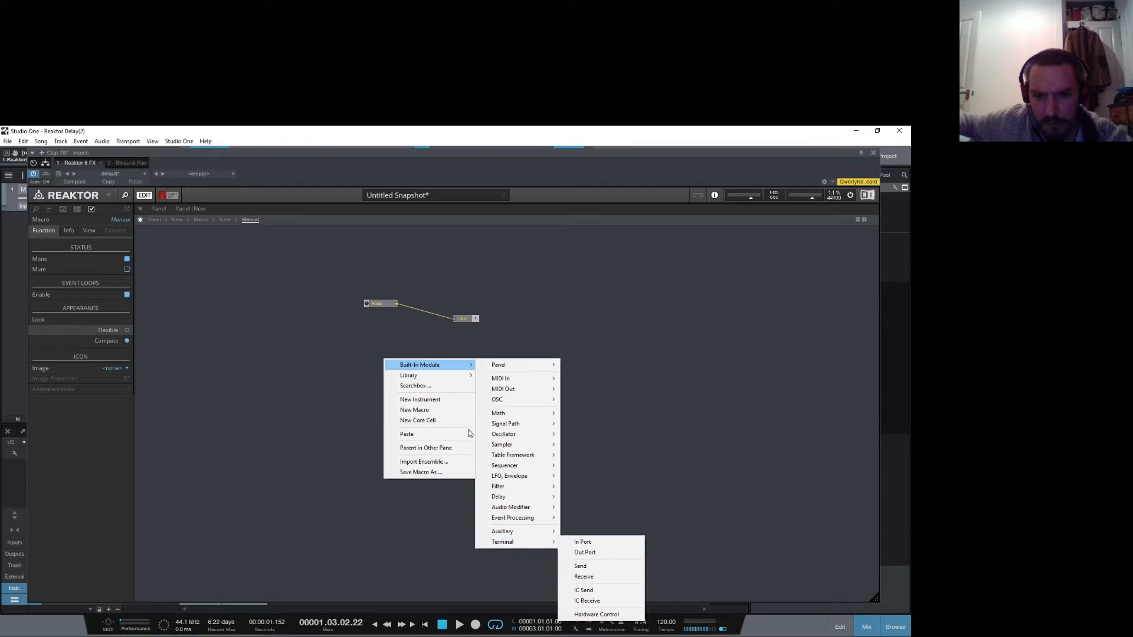
pyautogui.click(430, 317)
pyautogui.doubleClick(372, 319)
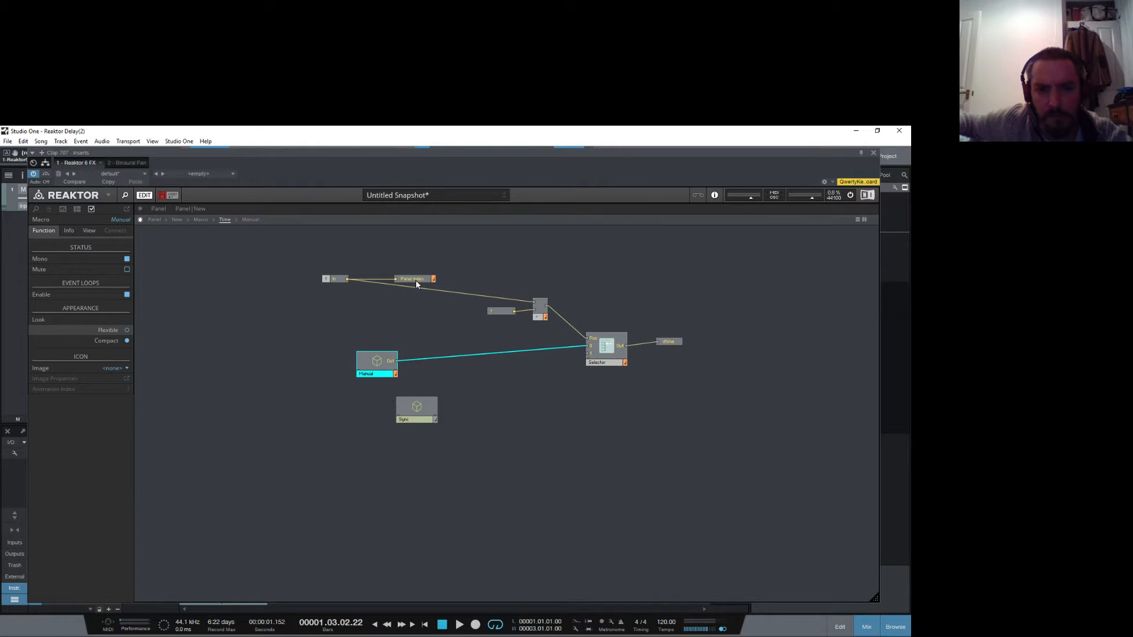
# Step: Read the module information for Panel Index in the Time structure
pyautogui.moveTo(419, 281)
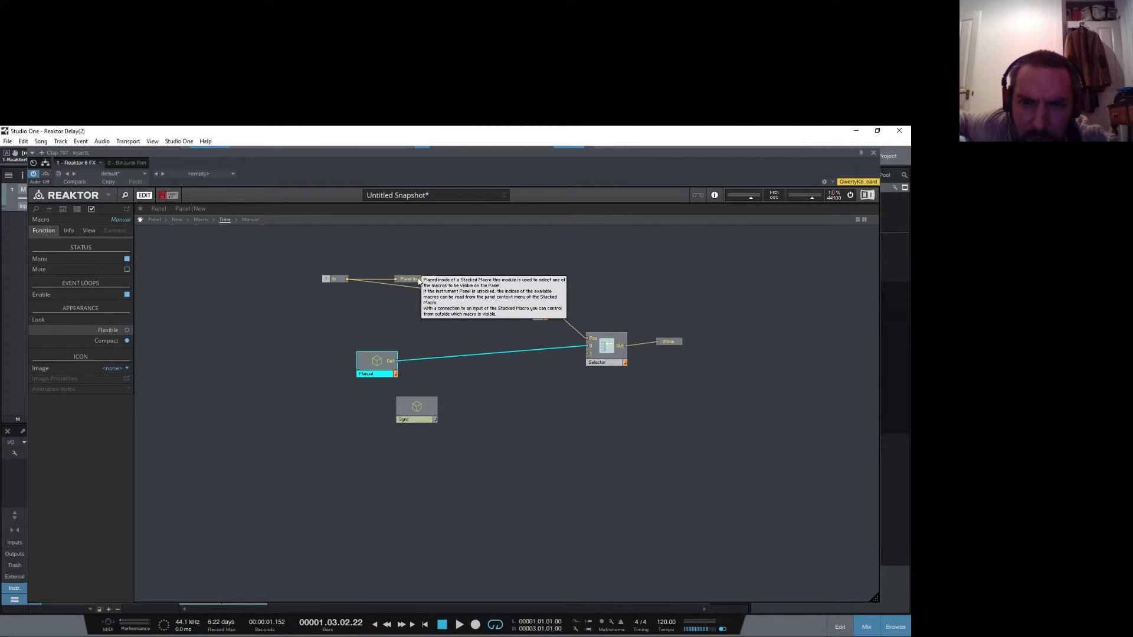
pyautogui.click(414, 282)
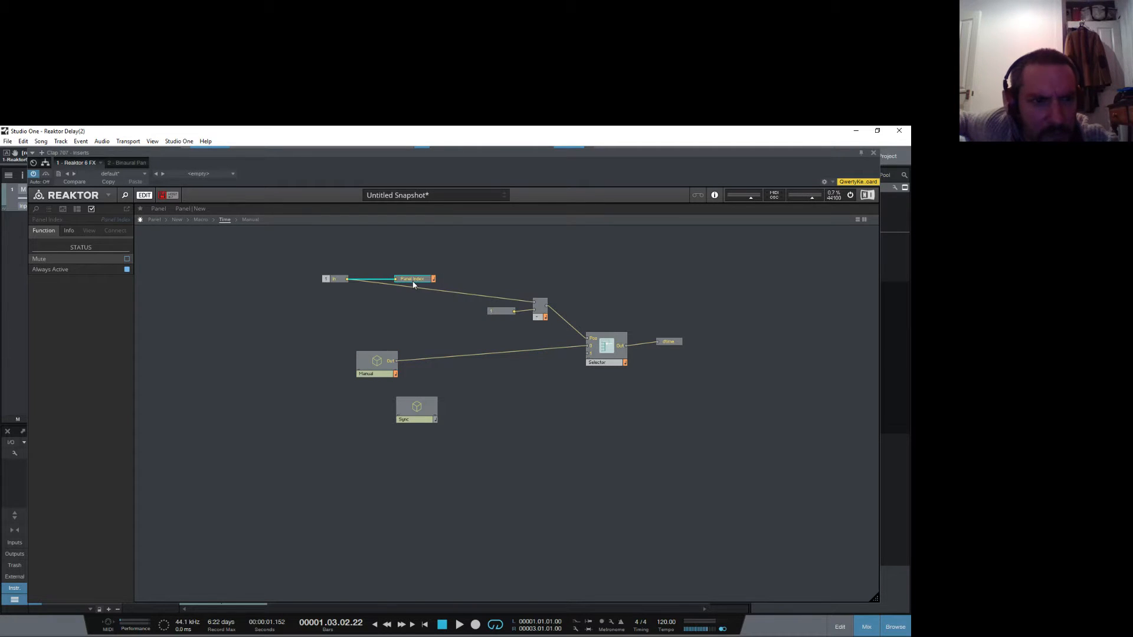
pyautogui.click(68, 231)
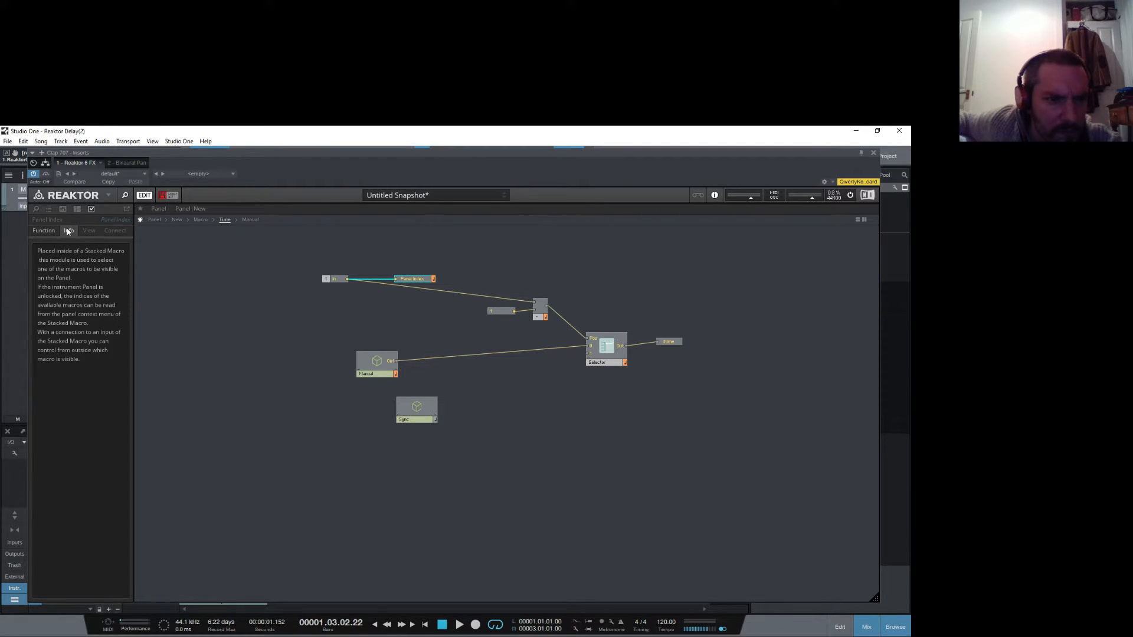
pyautogui.doubleClick(256, 317)
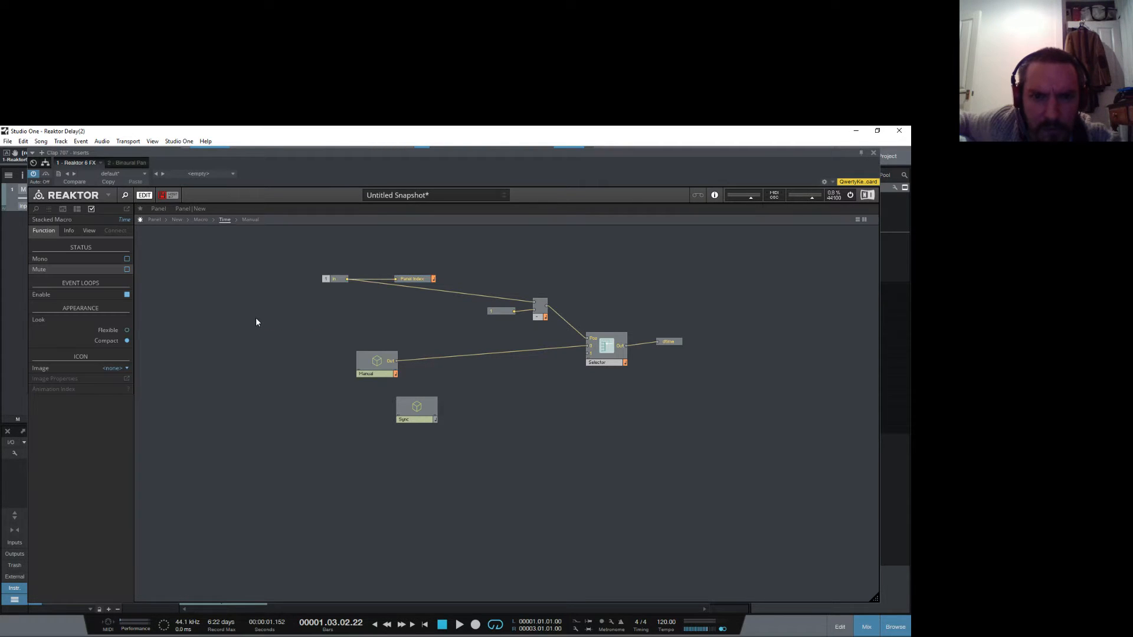
# Step: Unlock the instrument panel and check which index each inner macro has in the Time stacked macro
pyautogui.click(154, 220)
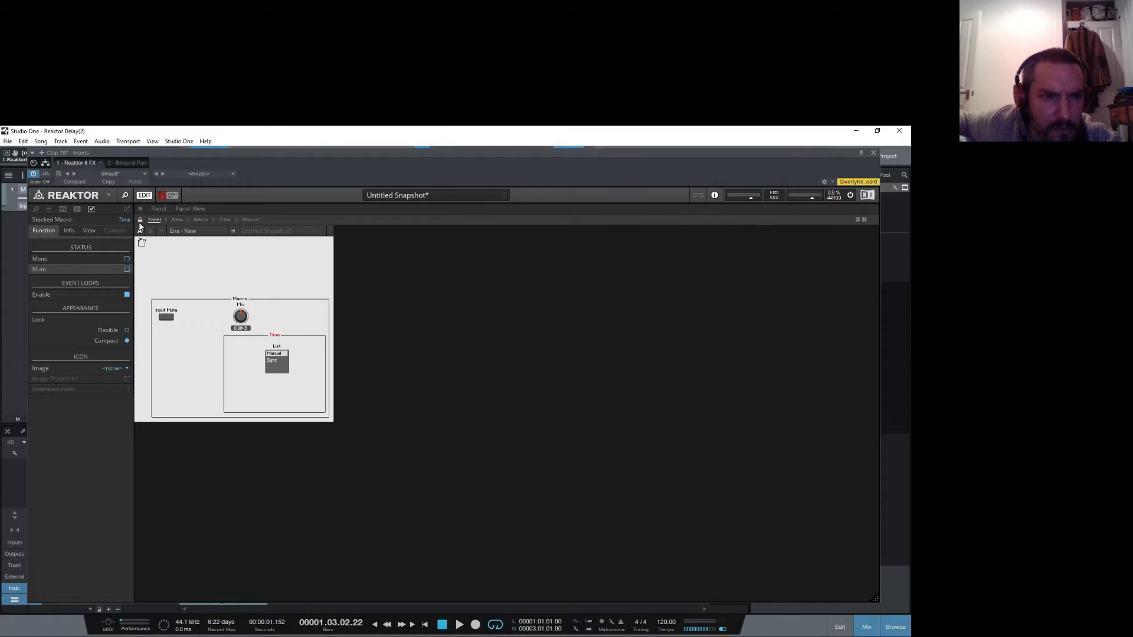
pyautogui.rightClick(228, 340)
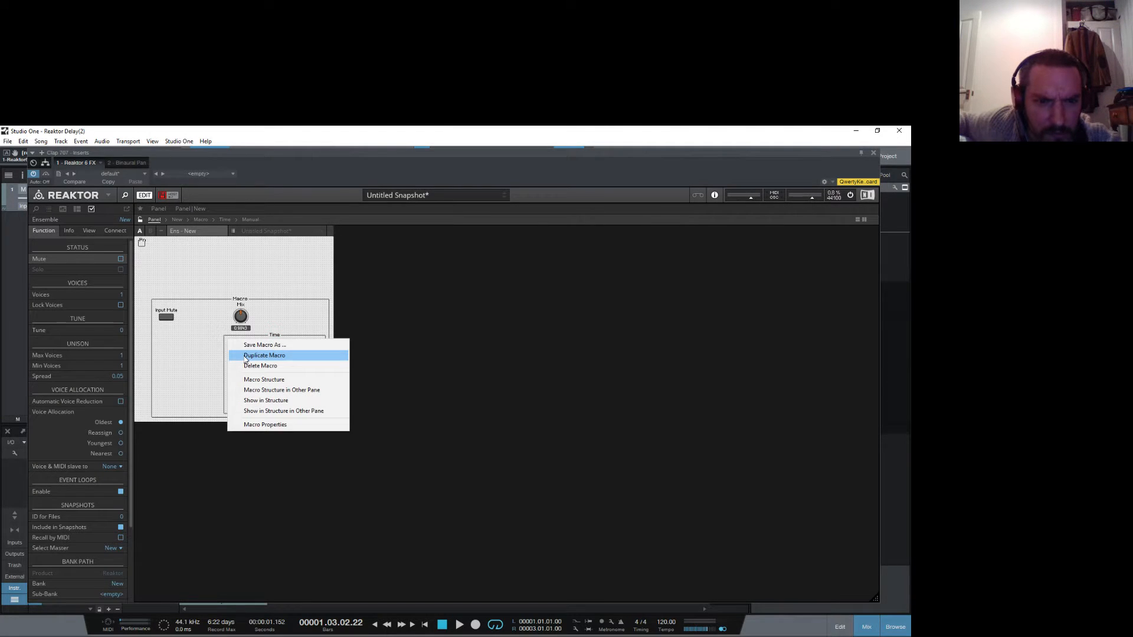
pyautogui.click(196, 381)
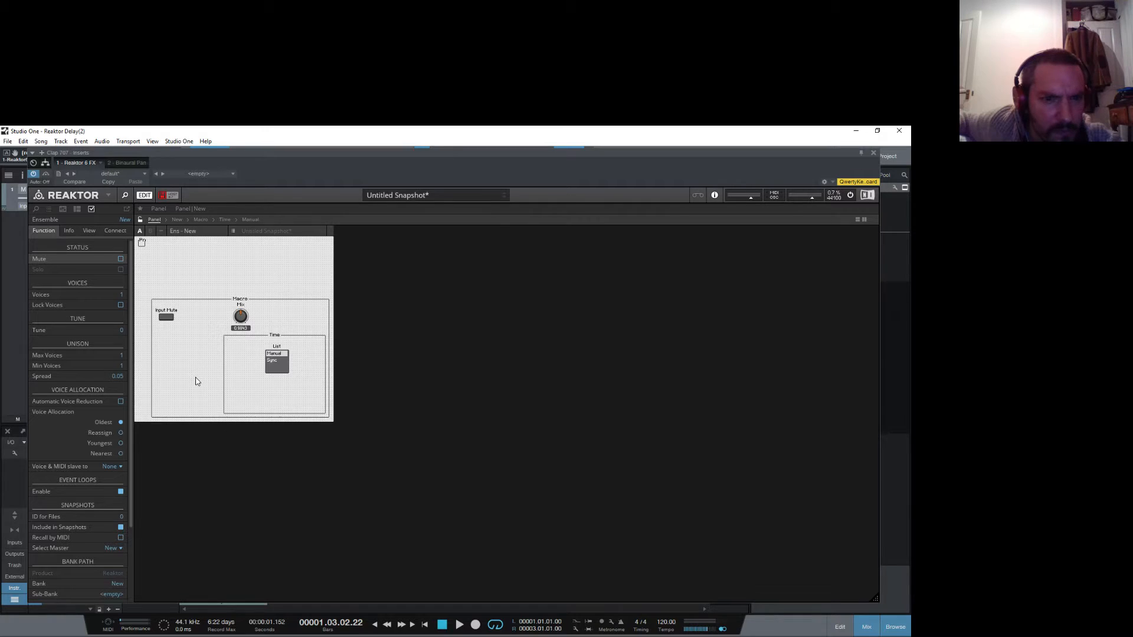
pyautogui.click(274, 336)
pyautogui.rightClick(274, 336)
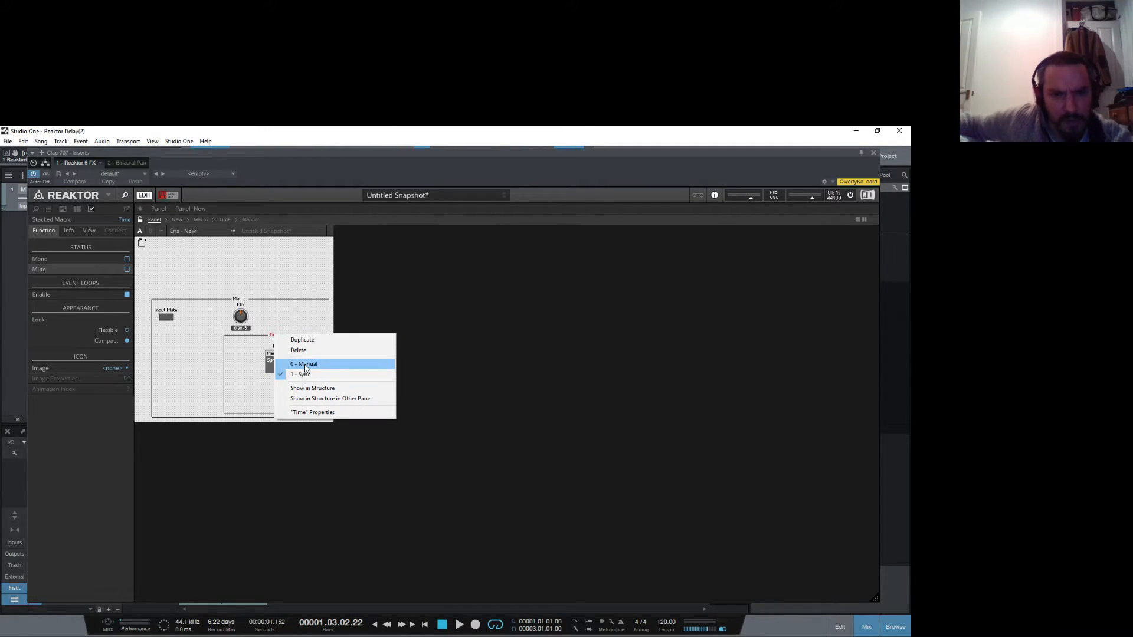
pyautogui.click(257, 375)
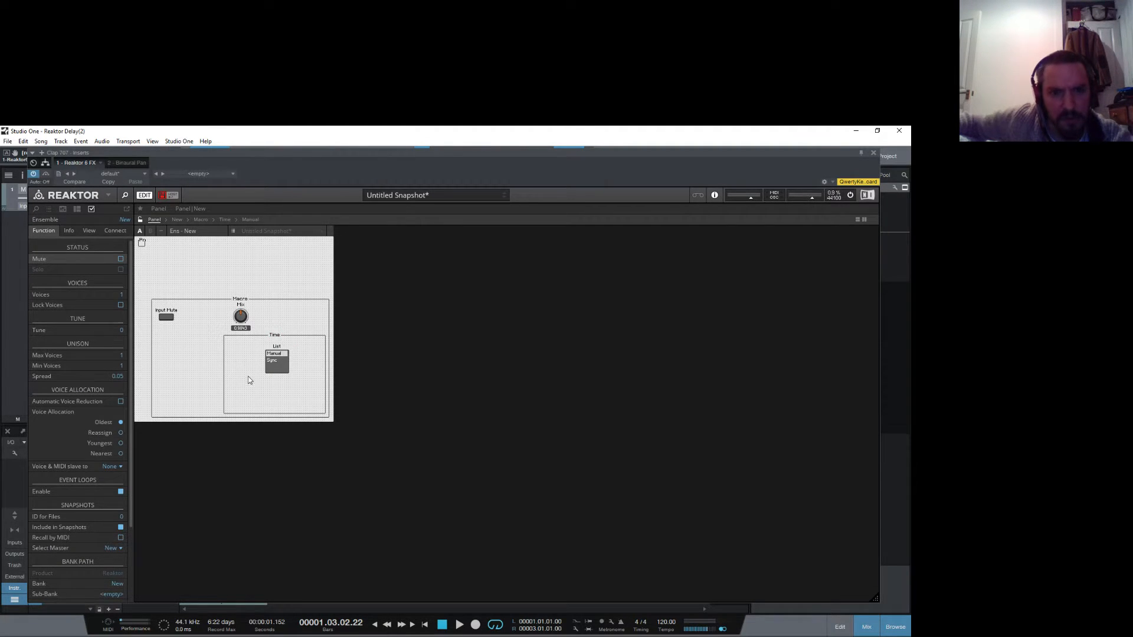
# Step: Nudge the List slightly upward inside the Time frame on the panel
pyautogui.click(280, 352)
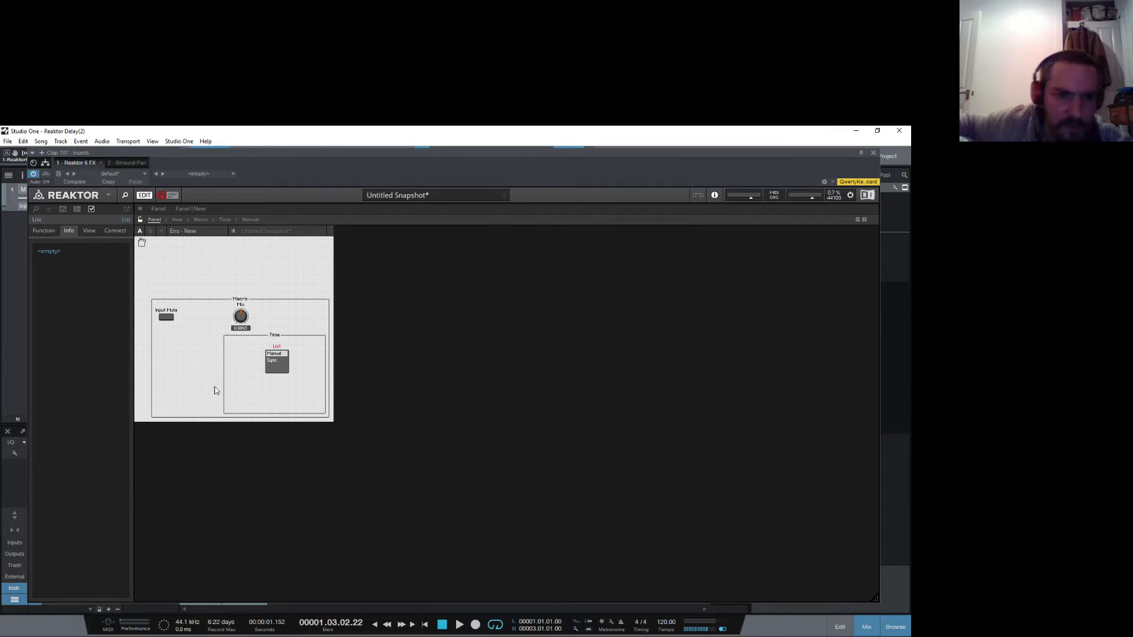
pyautogui.click(248, 394)
pyautogui.moveTo(281, 353); pyautogui.dragTo(272, 350)
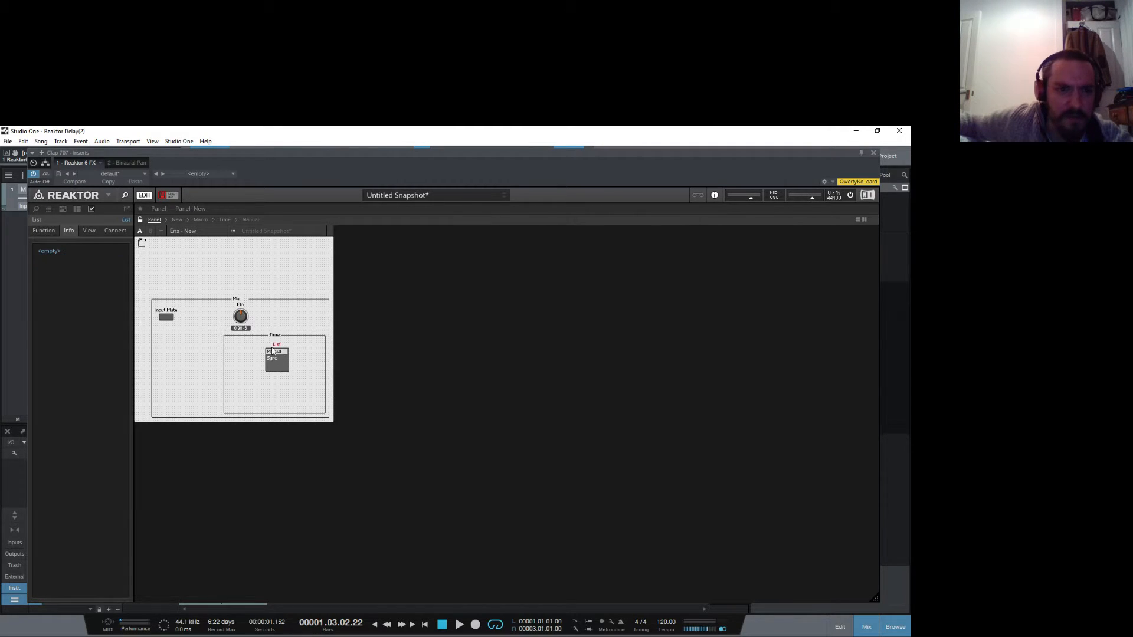
# Step: Set the List's entry values to 0 for Manual and 1 for Sync
pyautogui.click(51, 231)
pyautogui.doubleClick(125, 289)
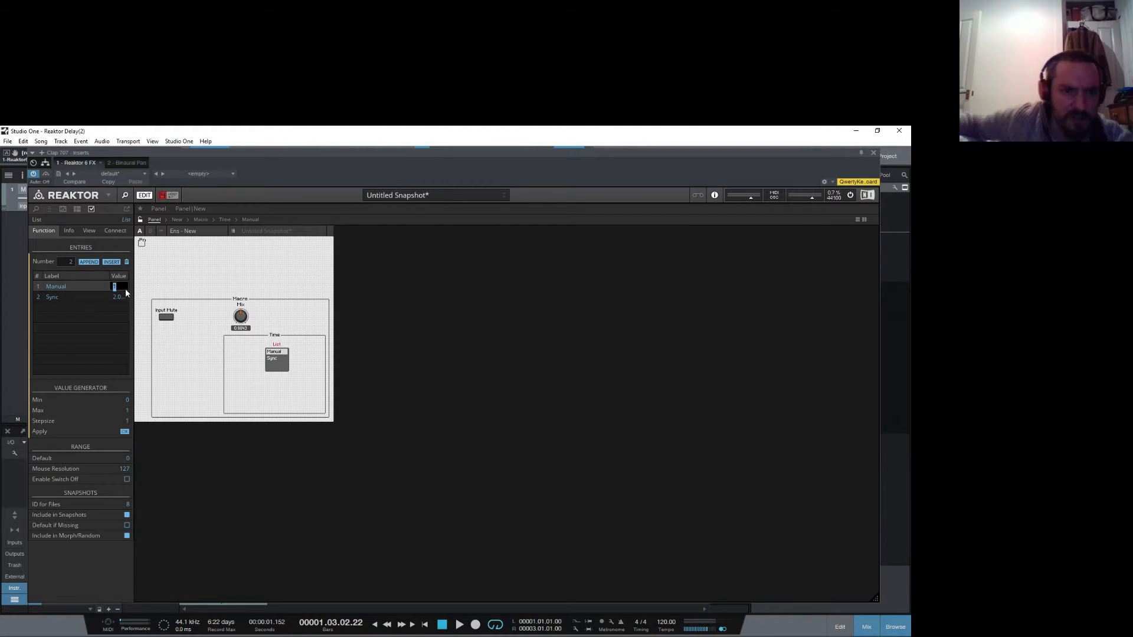
pyautogui.write('0')
pyautogui.press('Return')
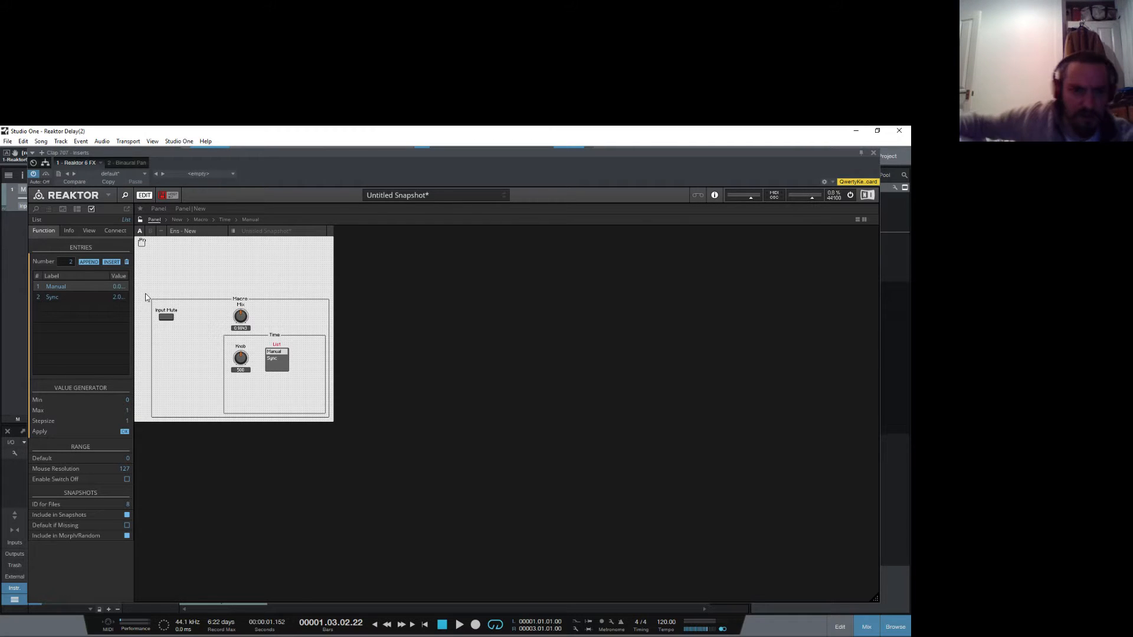
pyautogui.doubleClick(119, 299)
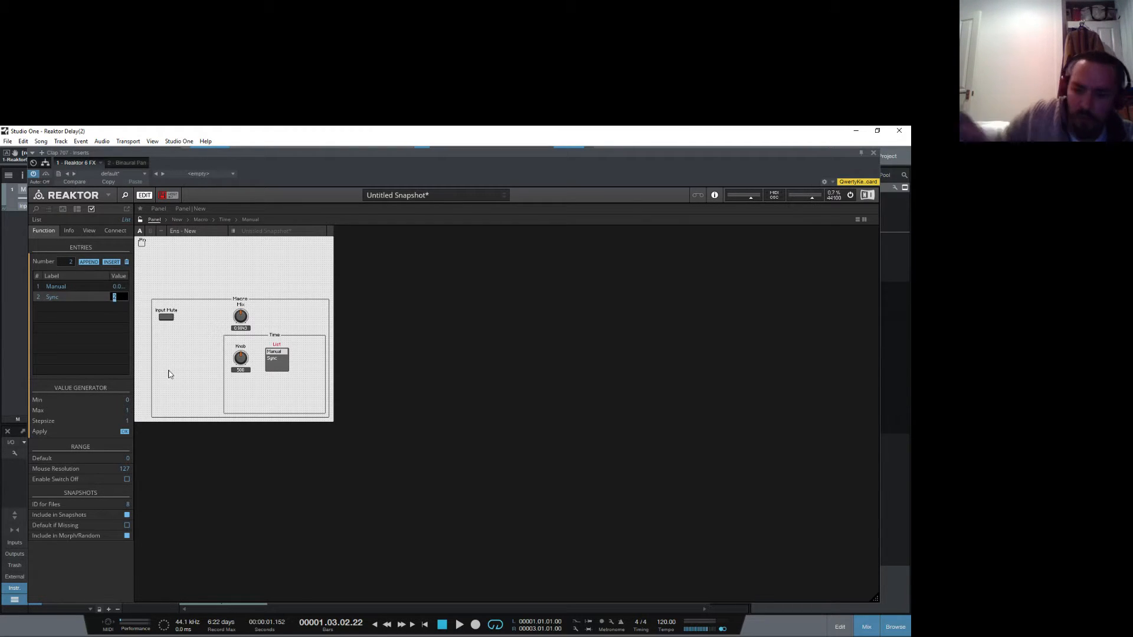
pyautogui.write('1')
pyautogui.press('Return')
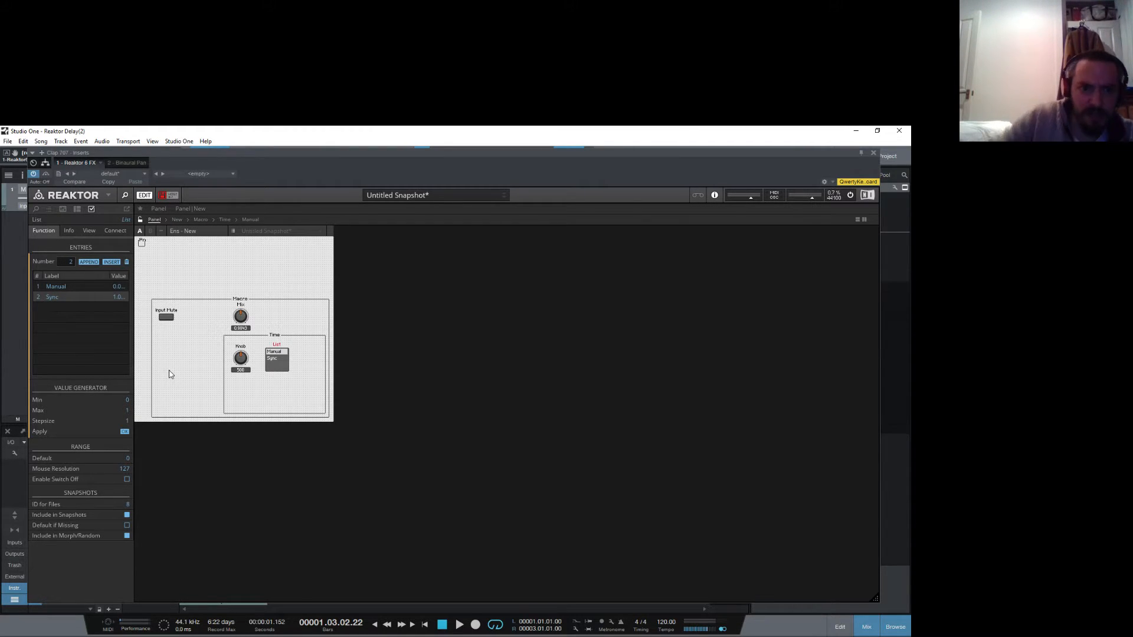
pyautogui.click(309, 455)
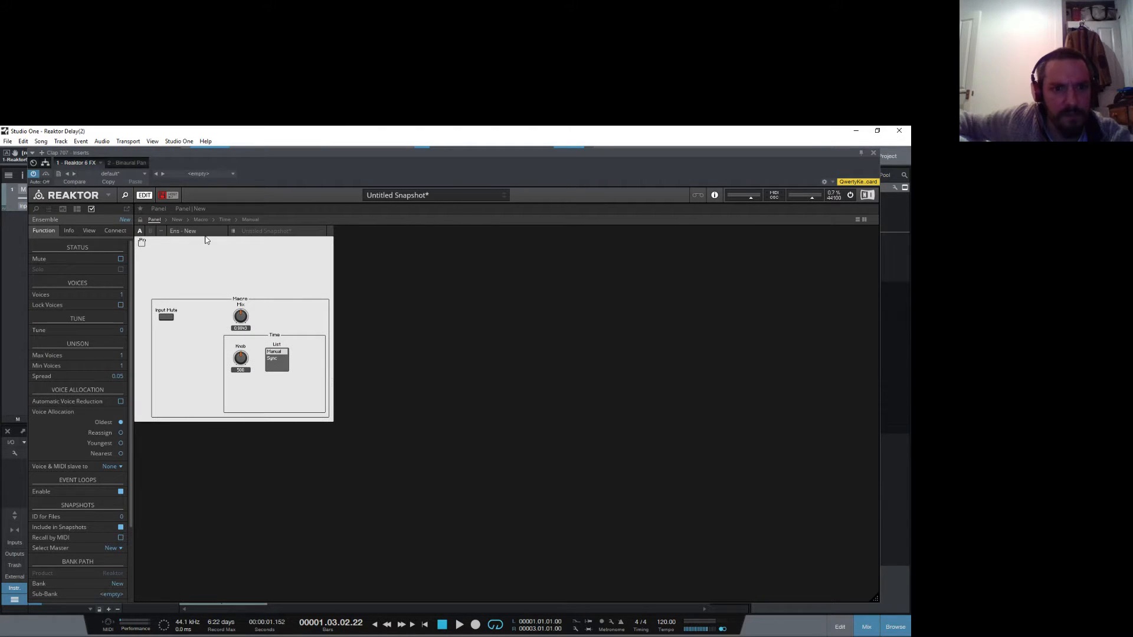
# Step: In the Time structure, delete the subtract module and its constant, and wire the In terminal directly to the Selector's Pos input
pyautogui.click(225, 221)
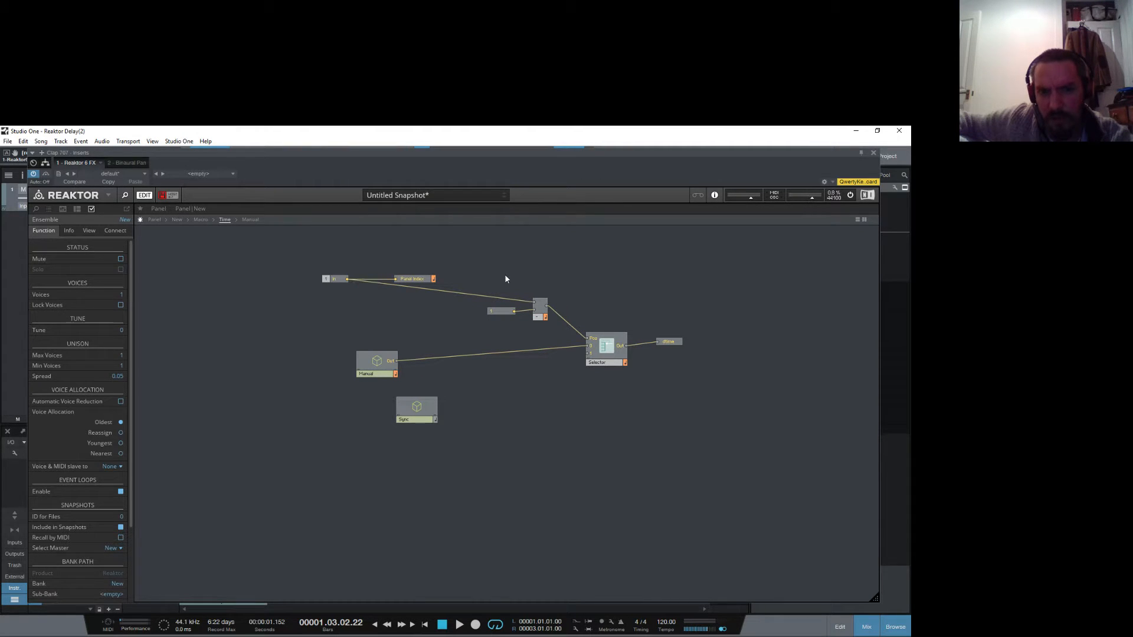
pyautogui.moveTo(507, 269); pyautogui.dragTo(546, 343)
pyautogui.press('Delete')
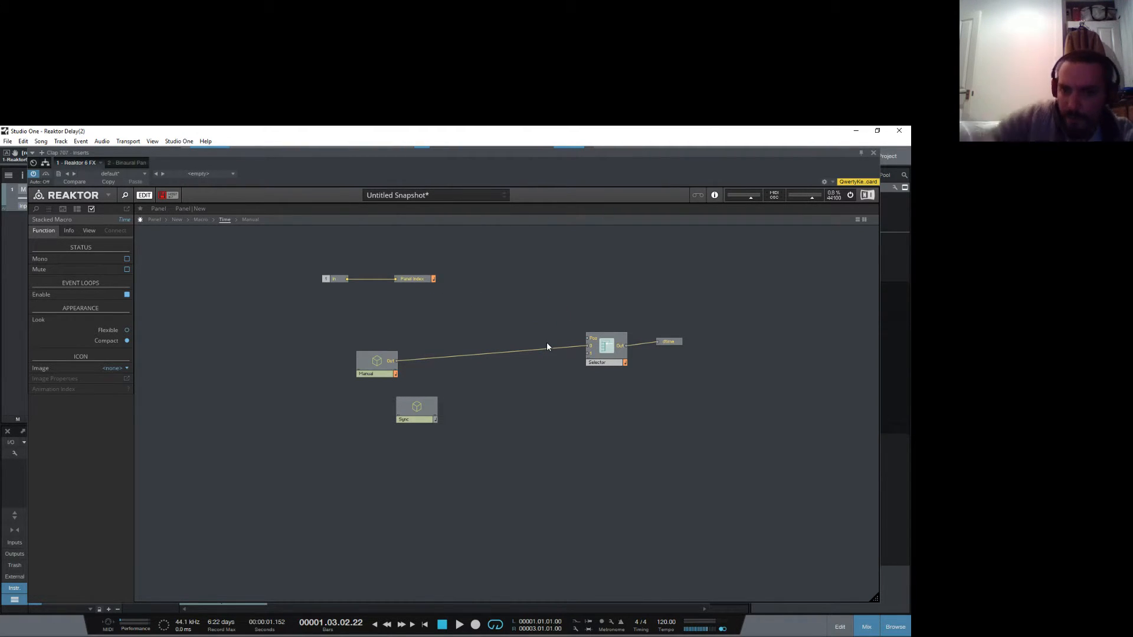
pyautogui.press('Delete')
pyautogui.moveTo(347, 278); pyautogui.dragTo(589, 339)
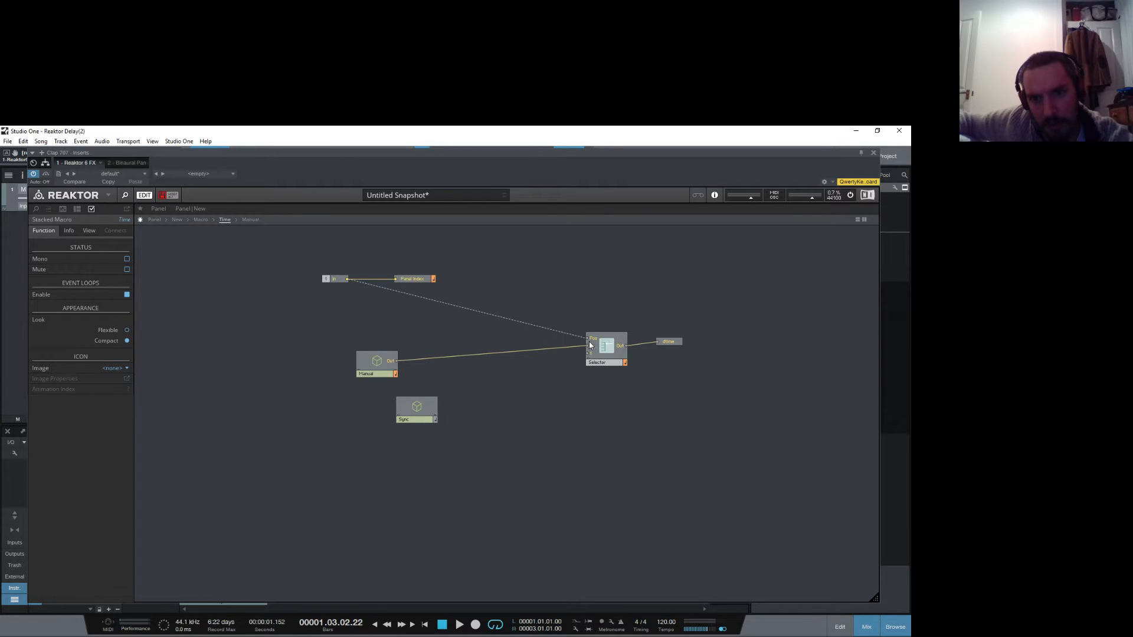
# Step: Start playback and lower the Time knob on the instrument panel to test its effect on the delay
pyautogui.click(155, 220)
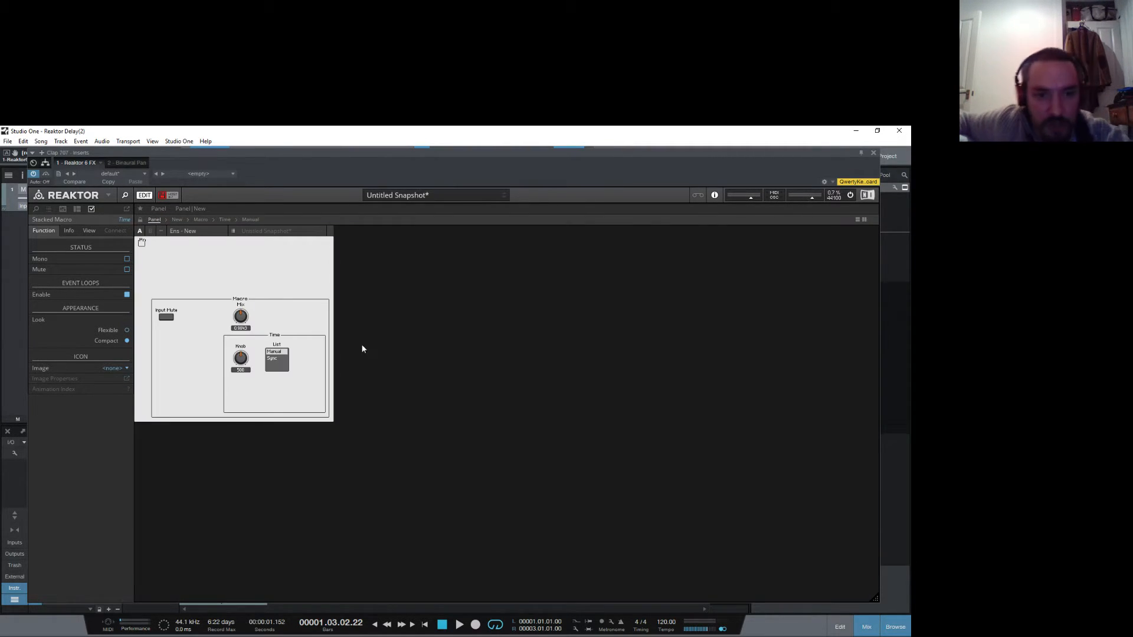
pyautogui.press('space')
pyautogui.moveTo(240, 357)
pyautogui.mouseDown()
pyautogui.moveTo(240, 383)
pyautogui.moveTo(240, 367)
pyautogui.mouseUp()
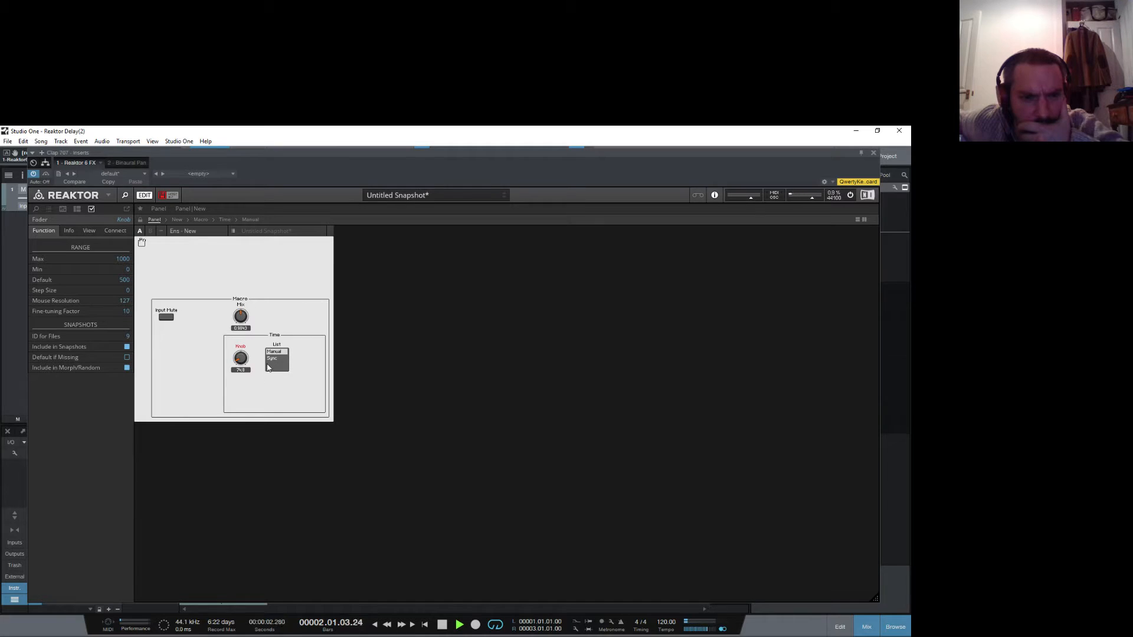
pyautogui.click(284, 474)
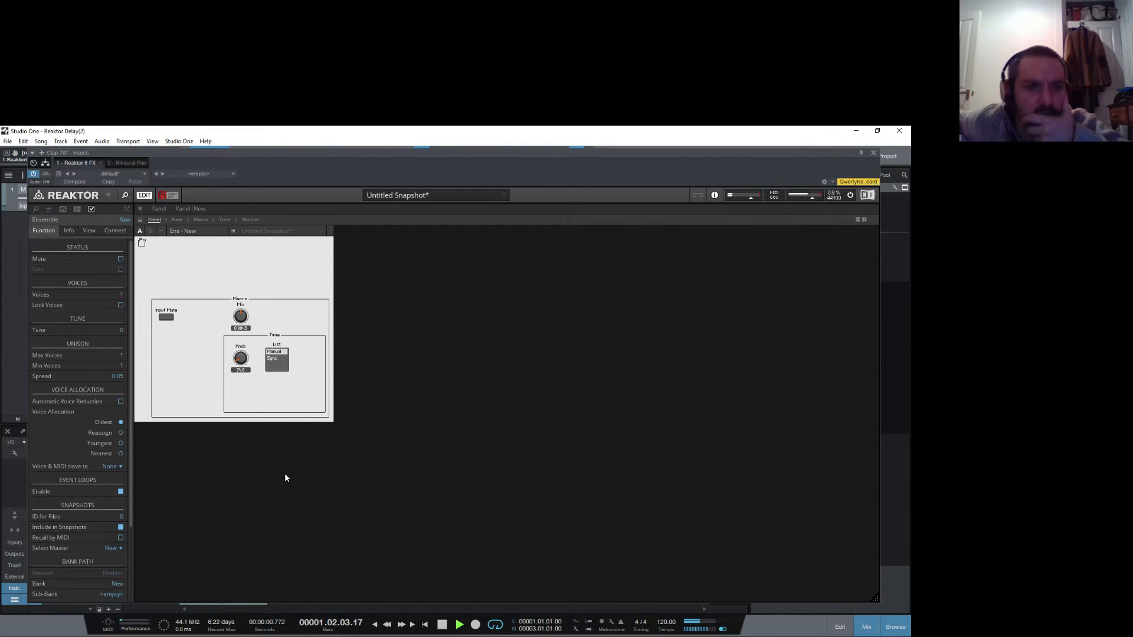
# Step: In Audio Process, connect the delay time Receive to the dtime Send and wire it to the Single Delay's Dly input
pyautogui.click(177, 219)
pyautogui.doubleClick(412, 290)
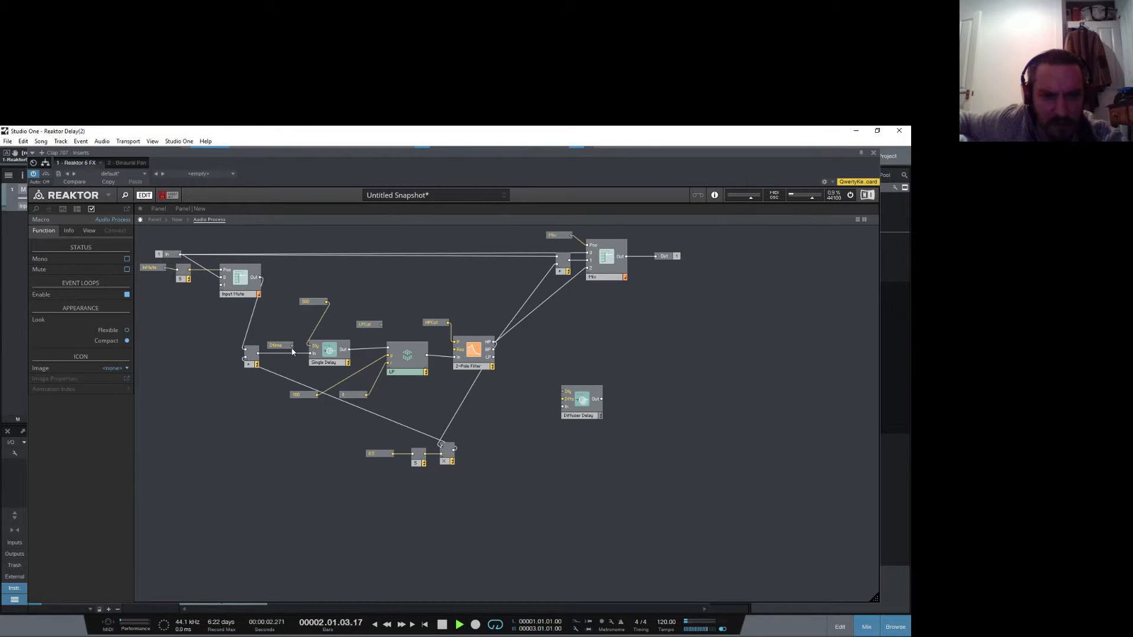
pyautogui.click(281, 348)
pyautogui.click(121, 295)
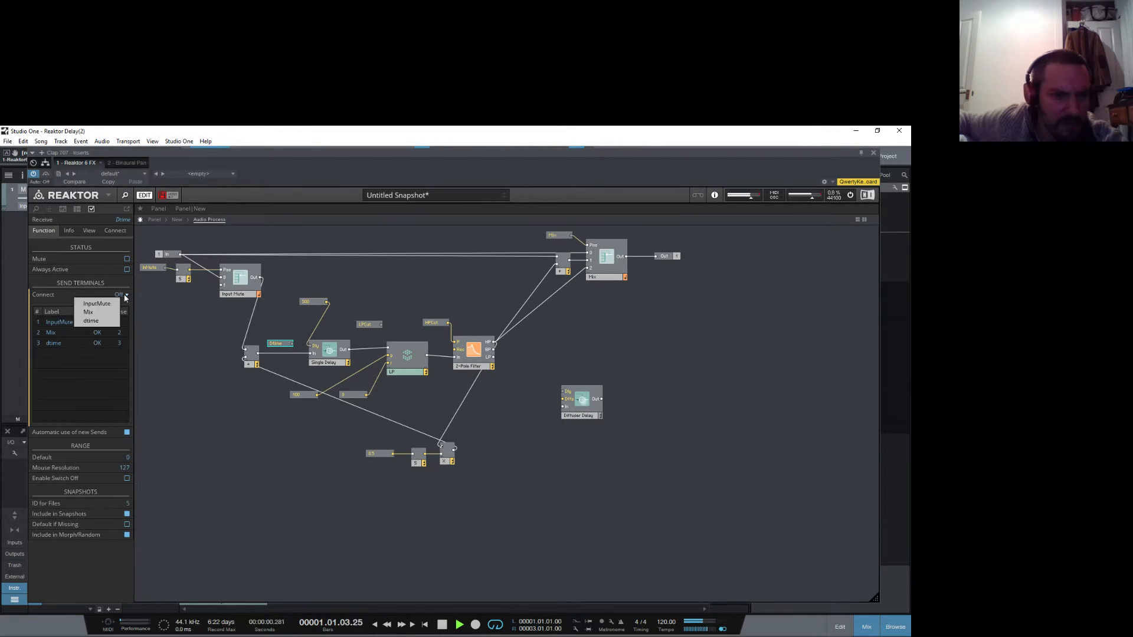
pyautogui.click(92, 320)
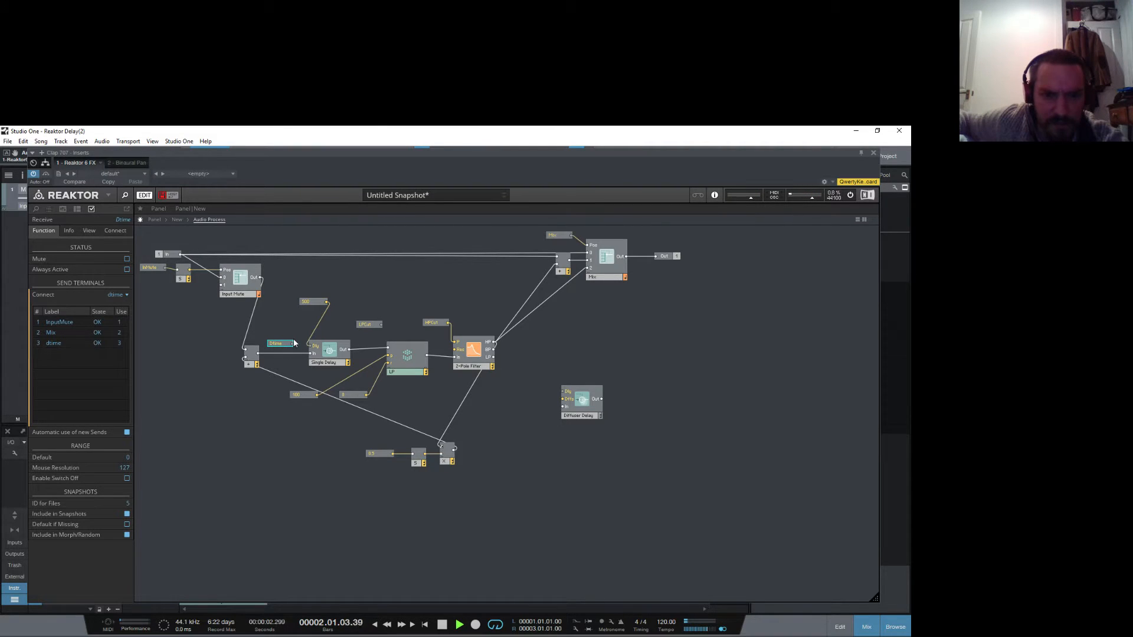
pyautogui.moveTo(292, 344); pyautogui.dragTo(311, 346)
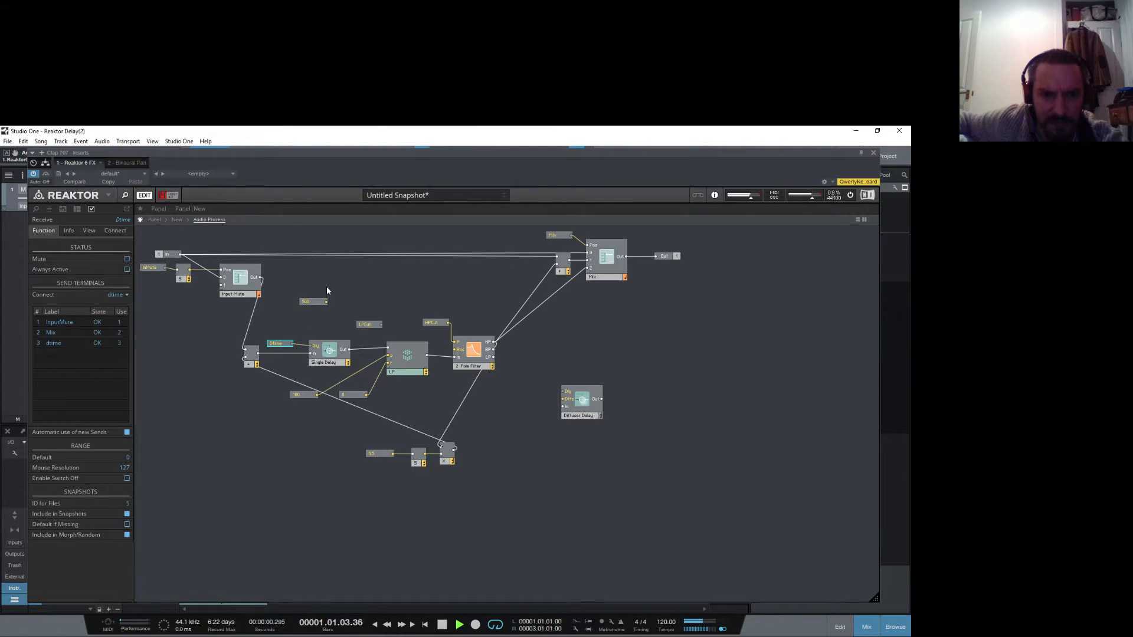
# Step: Audition the Time knob on the instrument panel at a high and a low setting while playback runs
pyautogui.click(177, 219)
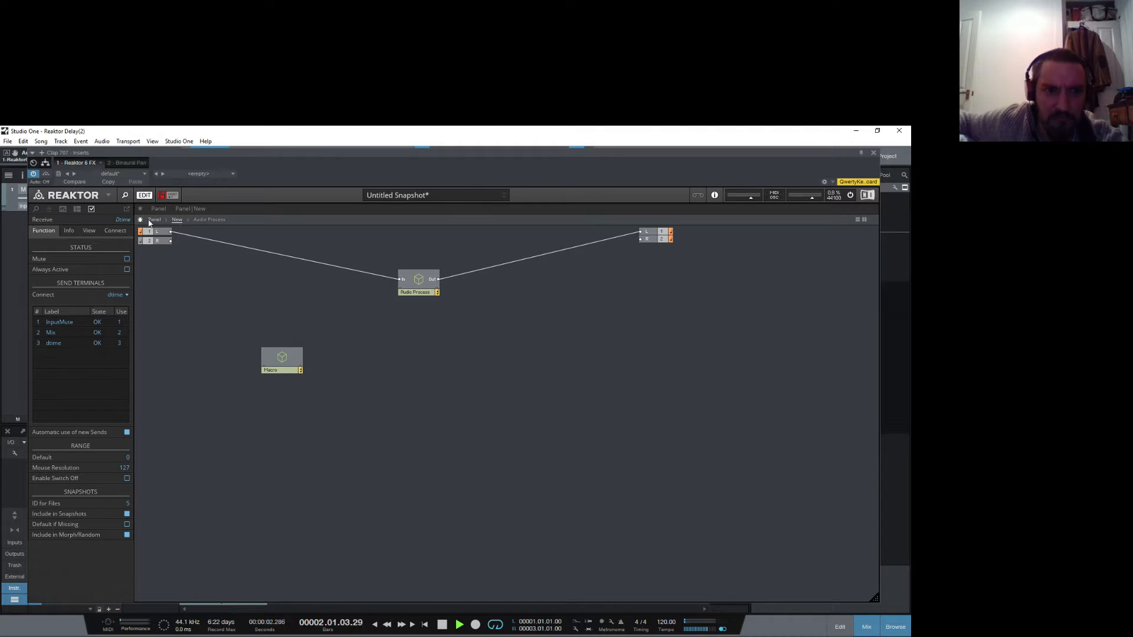
pyautogui.click(152, 220)
pyautogui.moveTo(240, 358); pyautogui.dragTo(242, 310)
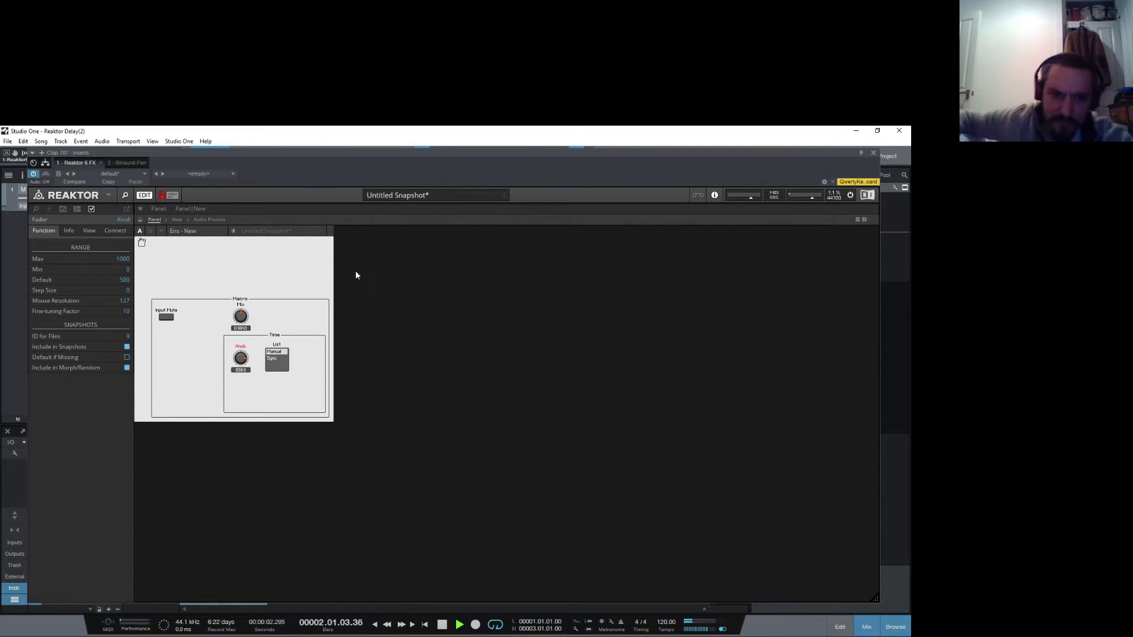
pyautogui.moveTo(241, 357); pyautogui.dragTo(240, 402)
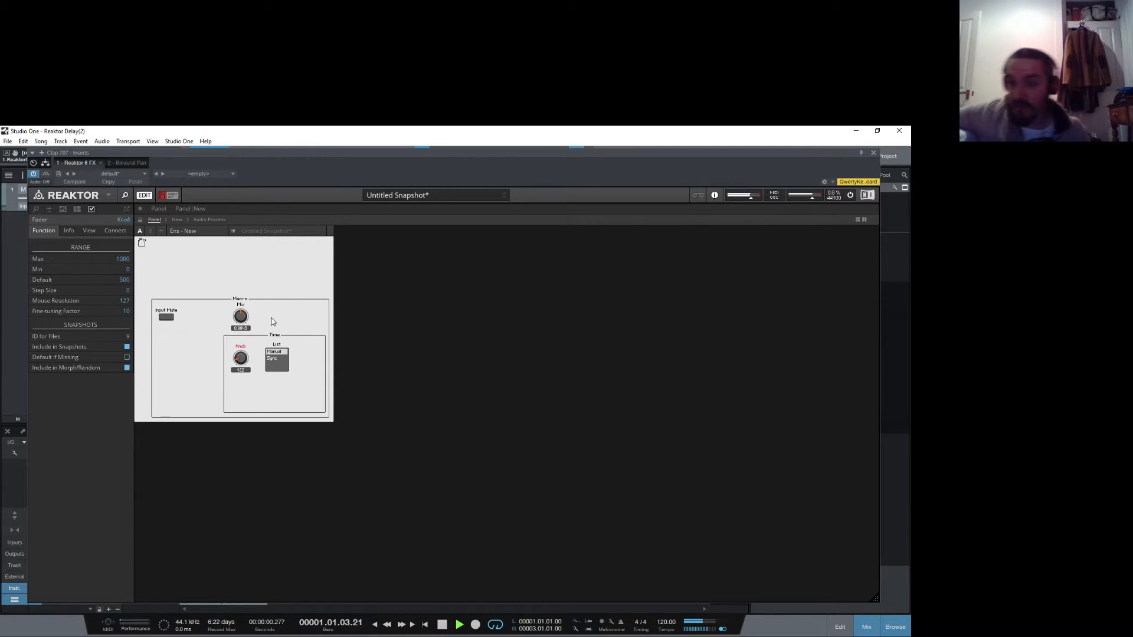
pyautogui.click(282, 442)
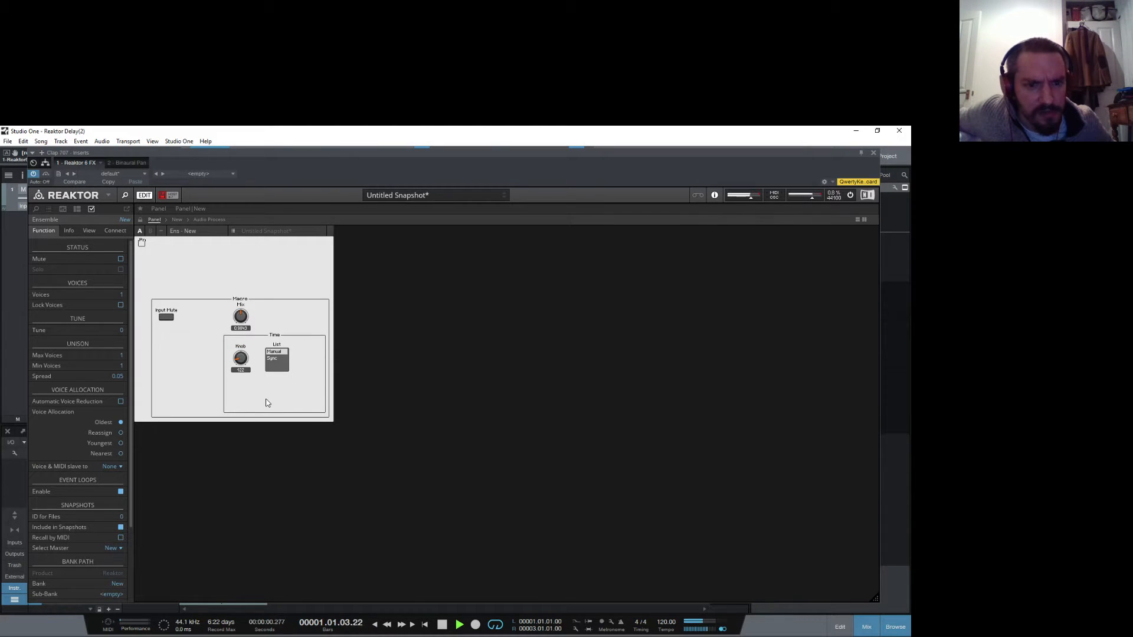
# Step: Place the Sync macro directly below Manual in the Time structure, then open Sync with playback stopped
pyautogui.click(177, 219)
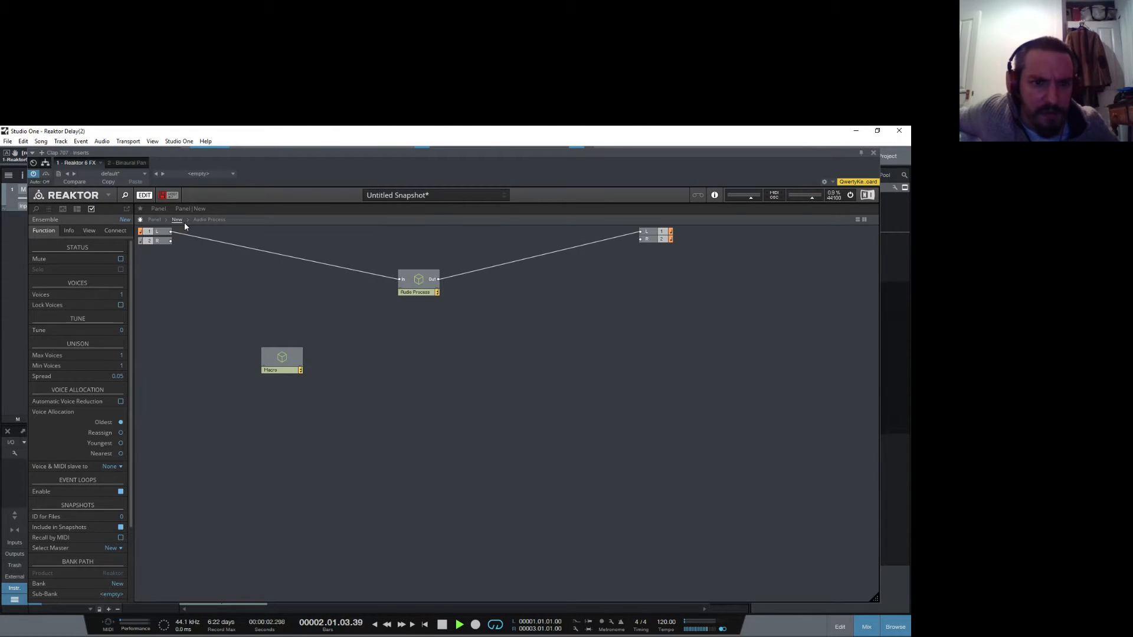
pyautogui.doubleClick(285, 352)
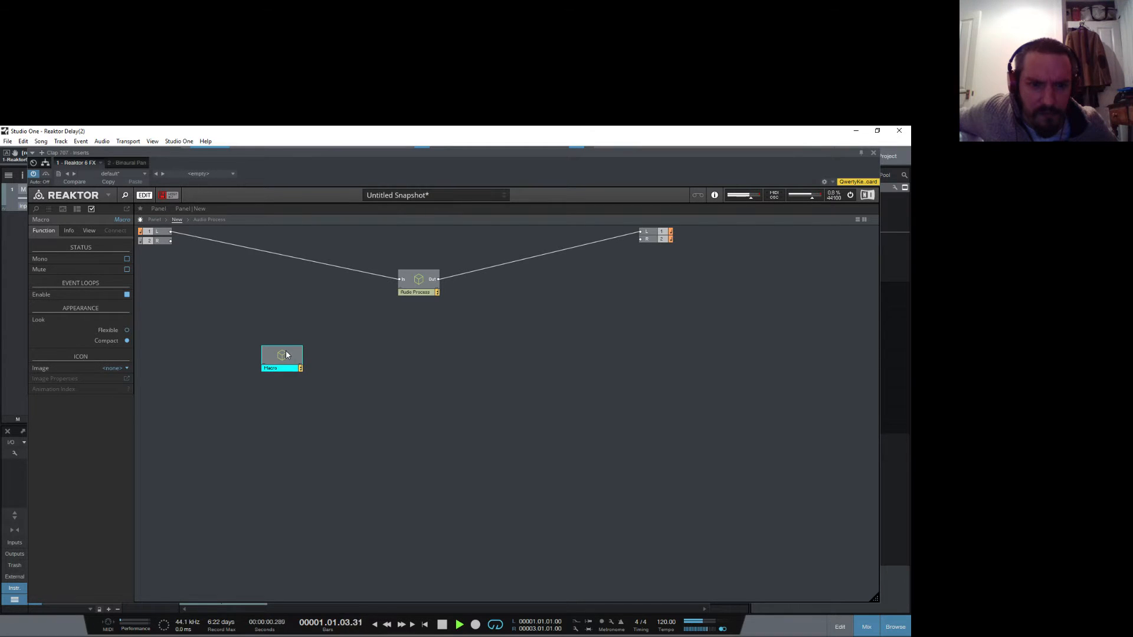
pyautogui.click(361, 459)
pyautogui.moveTo(328, 370)
pyautogui.mouseDown()
pyautogui.moveTo(452, 418)
pyautogui.moveTo(343, 385)
pyautogui.mouseUp()
pyautogui.click(300, 435)
pyautogui.doubleClick(322, 377)
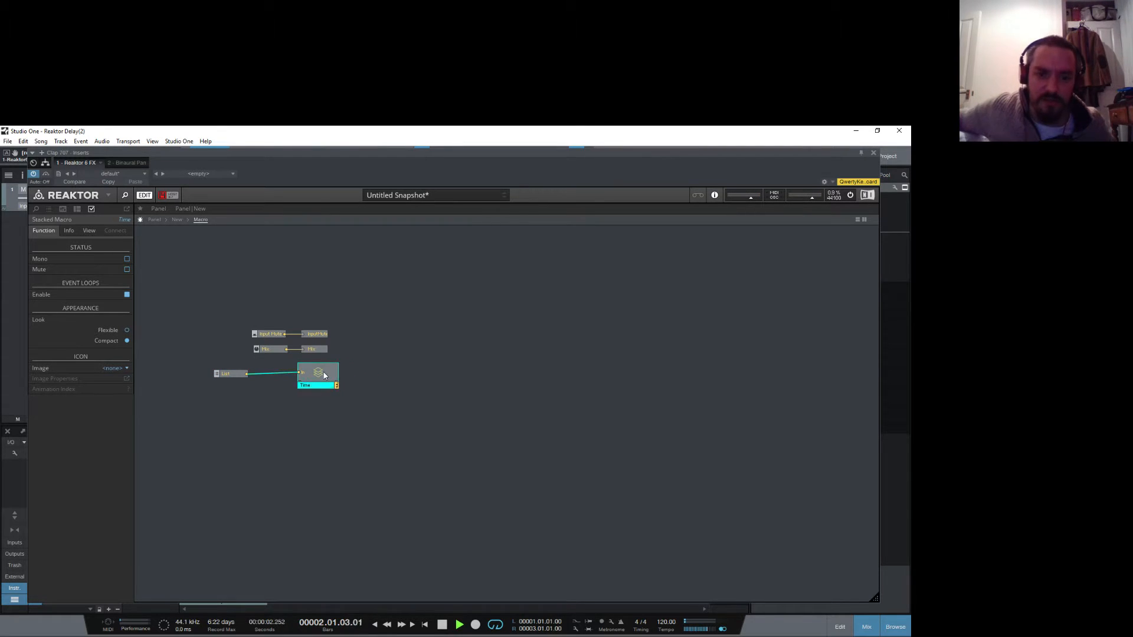
pyautogui.moveTo(417, 413); pyautogui.dragTo(386, 416)
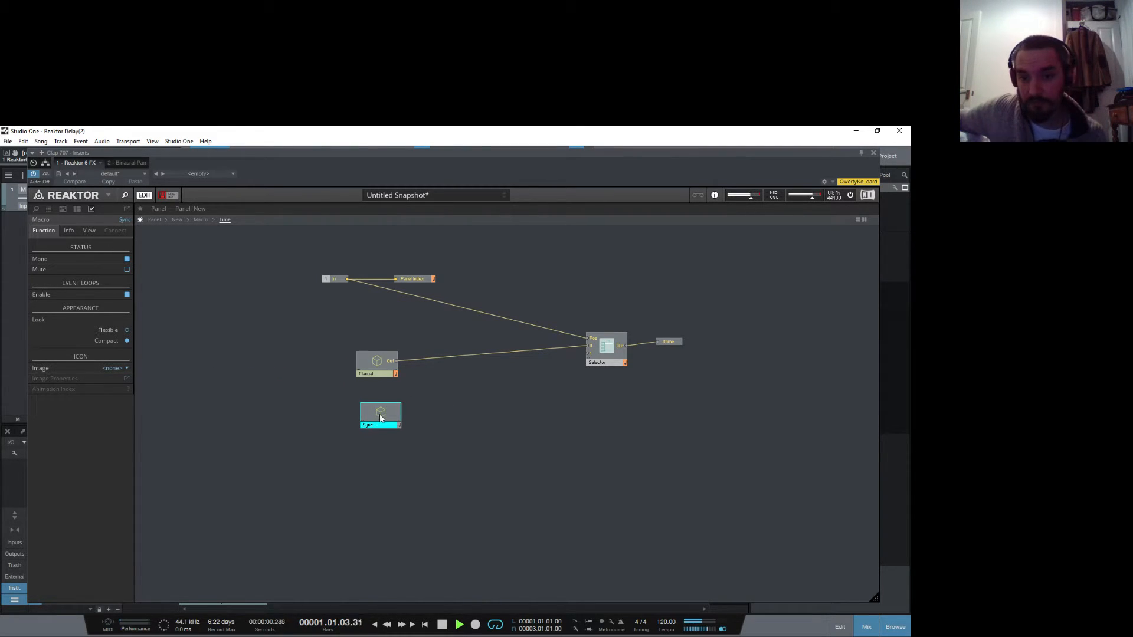
pyautogui.doubleClick(382, 414)
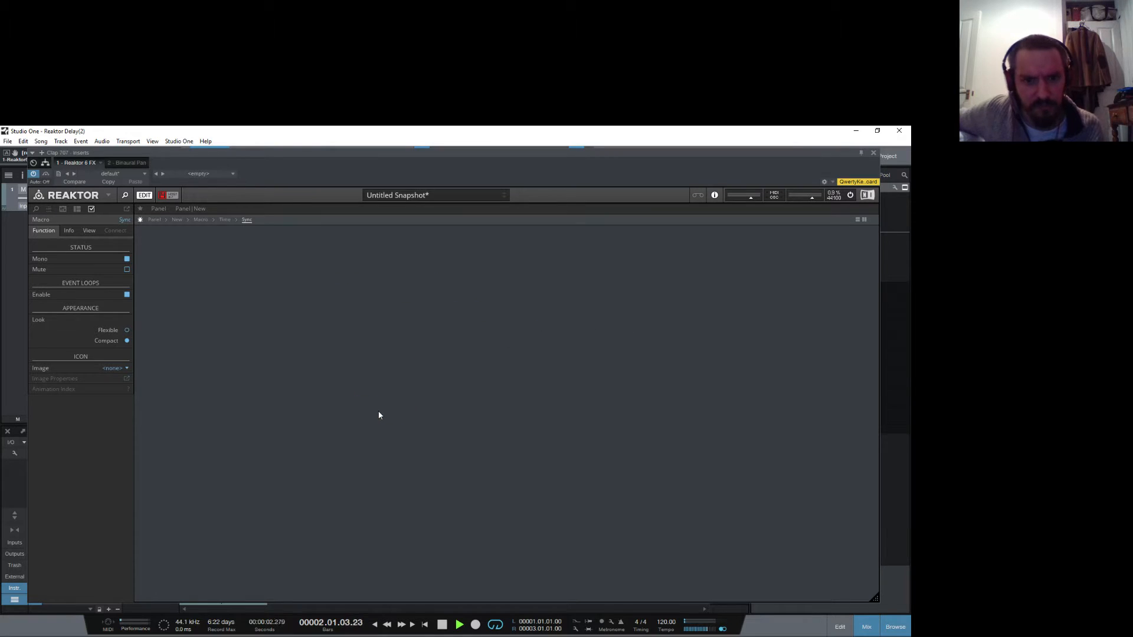
pyautogui.press('space')
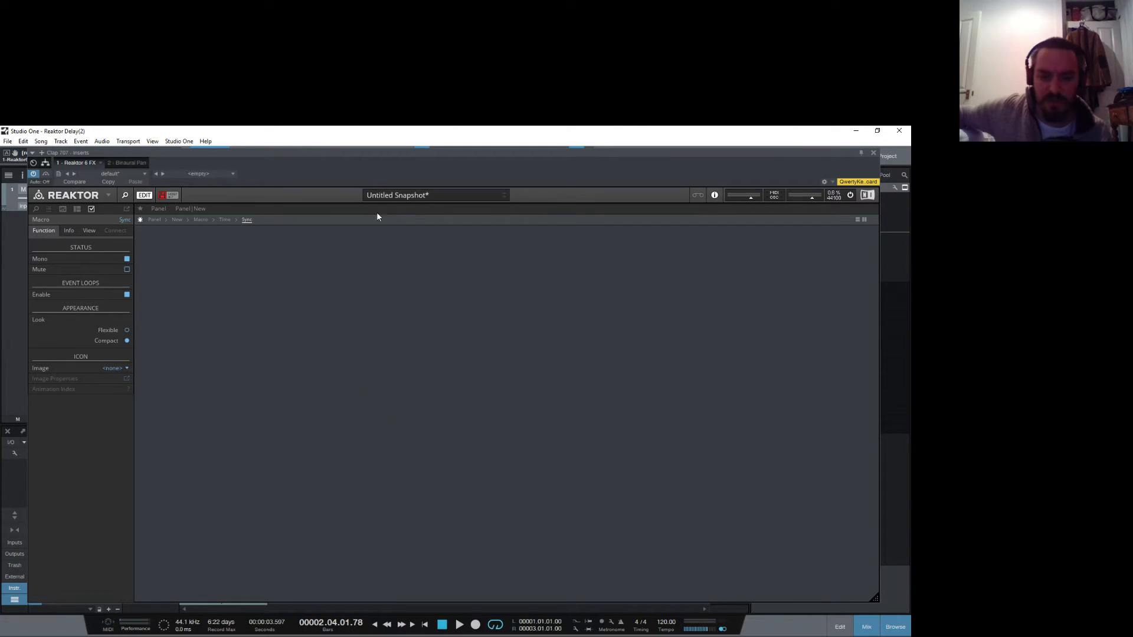
pyautogui.rightClick(317, 291)
pyautogui.moveTo(374, 297)
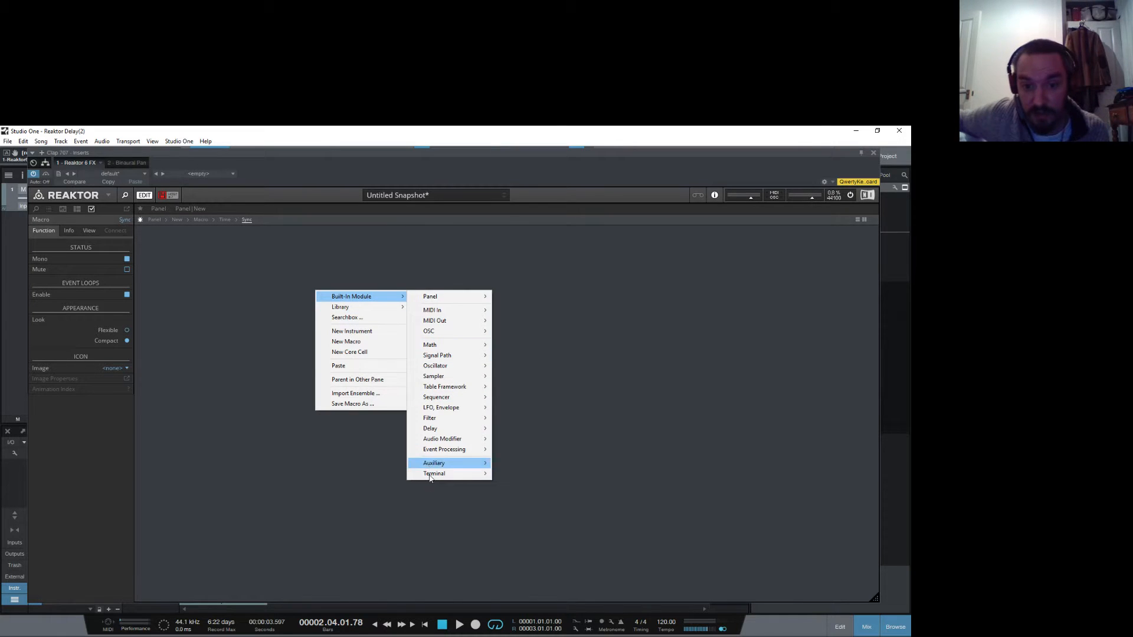
pyautogui.moveTo(432, 474)
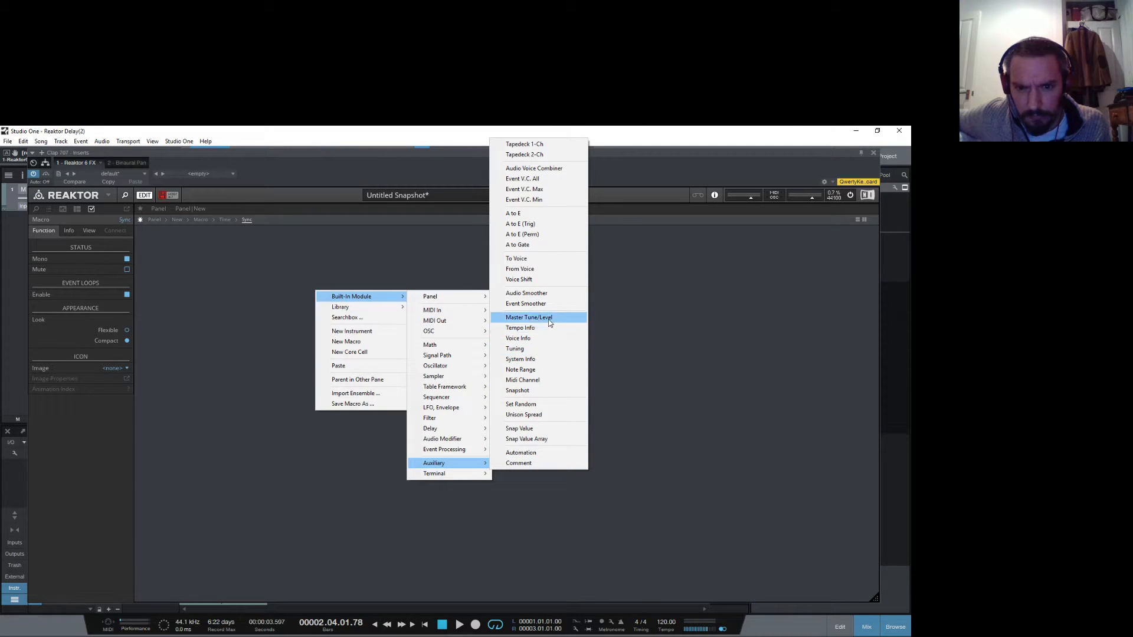
pyautogui.click(534, 360)
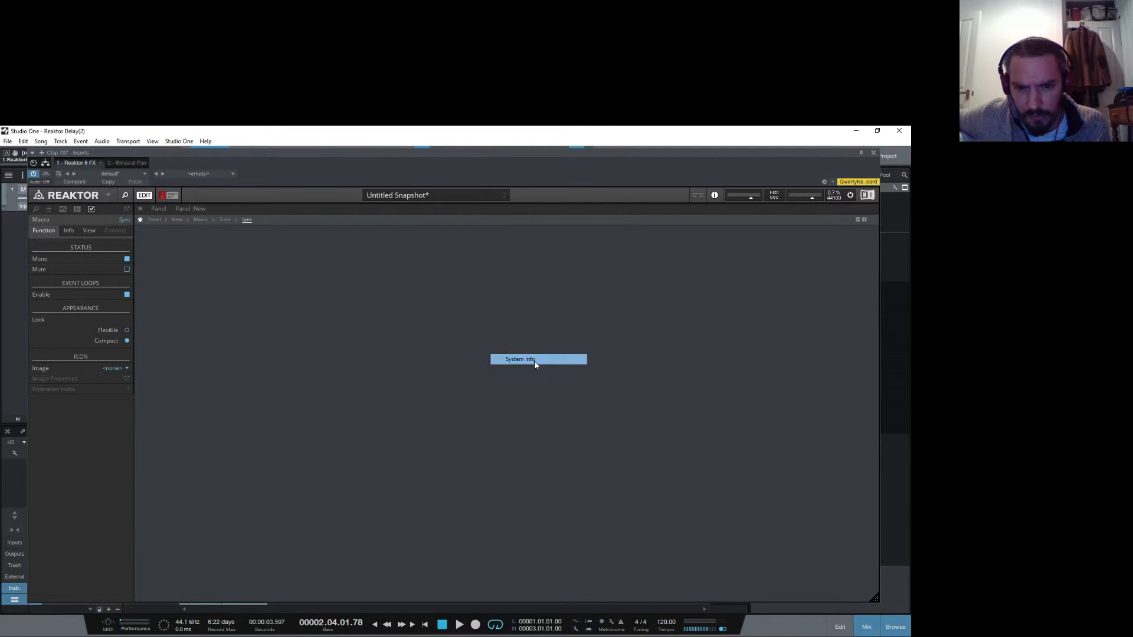
pyautogui.moveTo(336, 312); pyautogui.dragTo(269, 316)
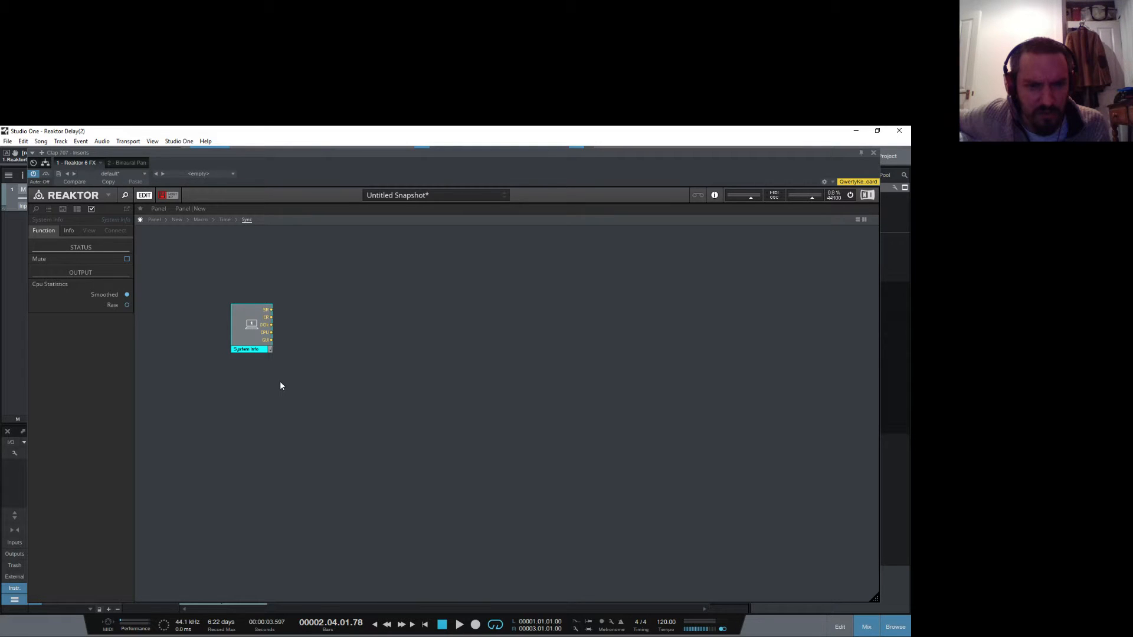
pyautogui.rightClick(244, 332)
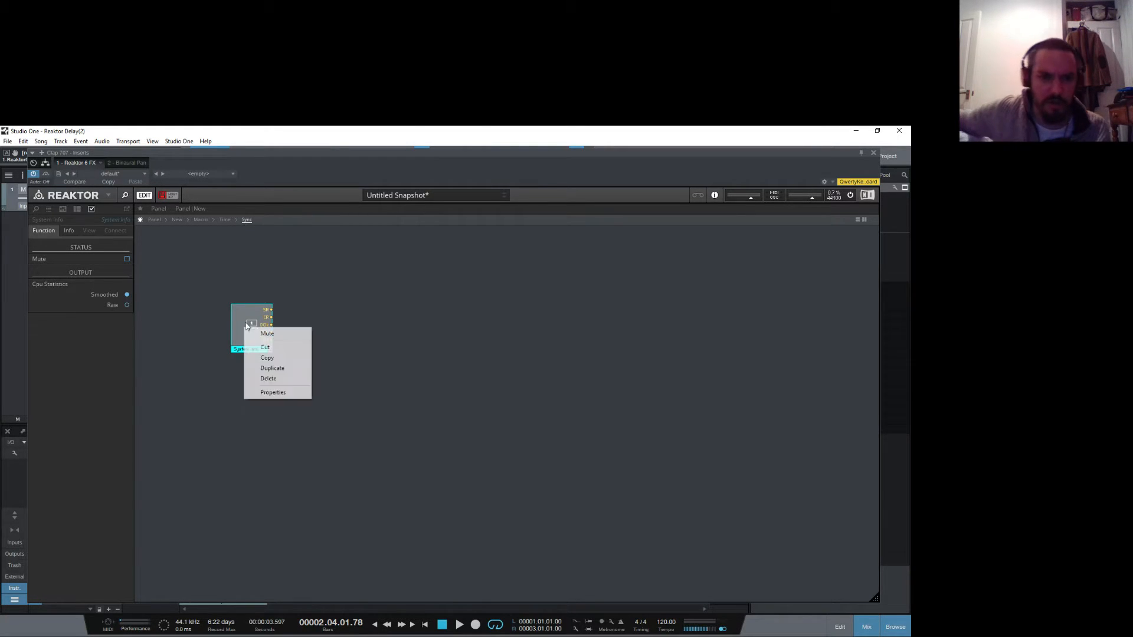
pyautogui.click(289, 384)
# Step: Add a Tempo Info module to the Sync structure and read its module information
pyautogui.rightClick(258, 293)
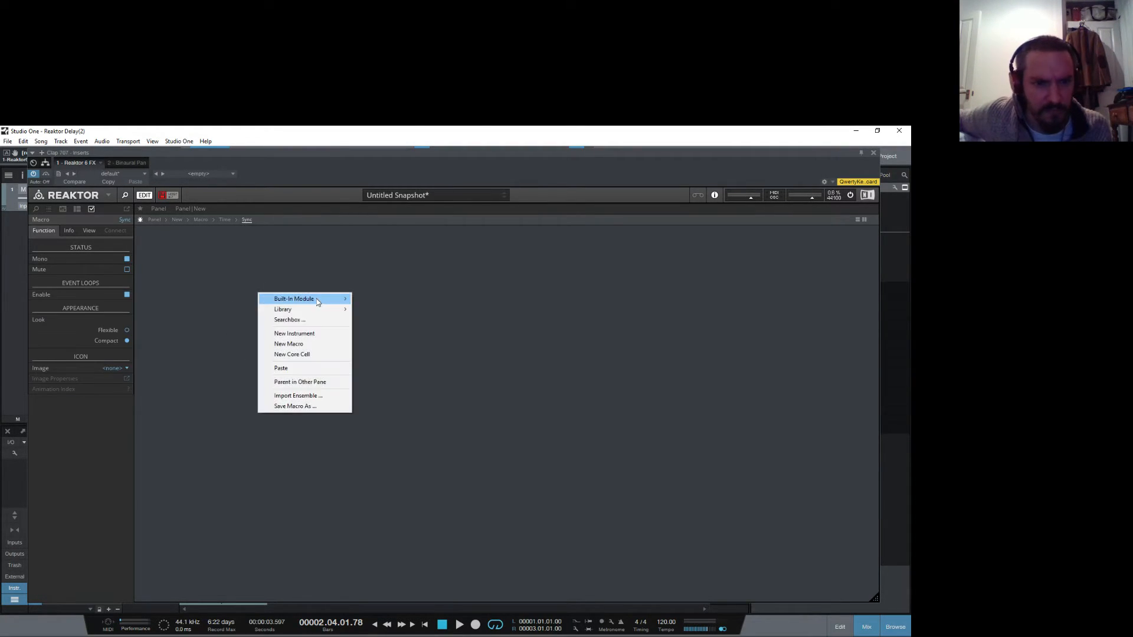
pyautogui.moveTo(316, 298)
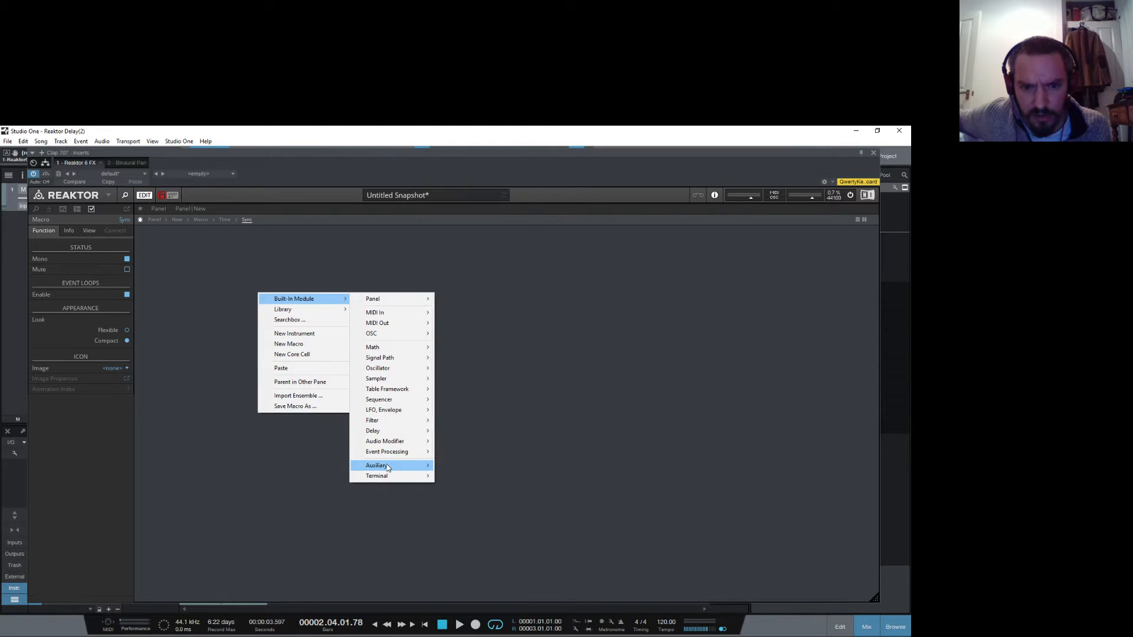
pyautogui.moveTo(389, 465)
pyautogui.click(460, 331)
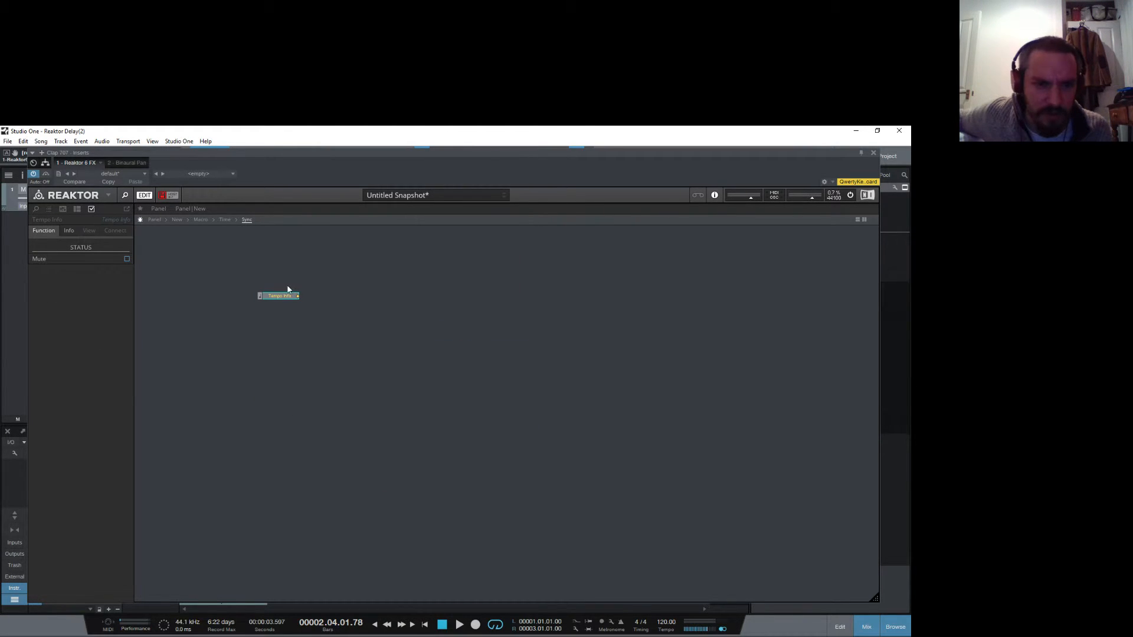
pyautogui.moveTo(278, 304); pyautogui.dragTo(239, 299)
pyautogui.click(74, 230)
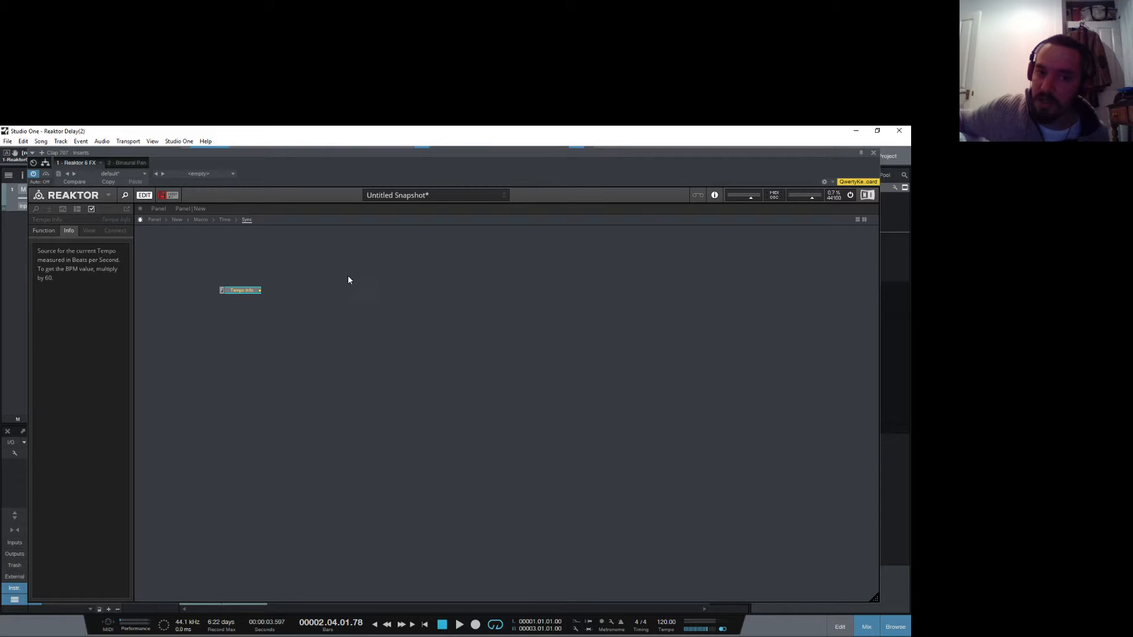
# Step: Add a Constant module above and beside Tempo Info in the Sync structure
pyautogui.rightClick(302, 260)
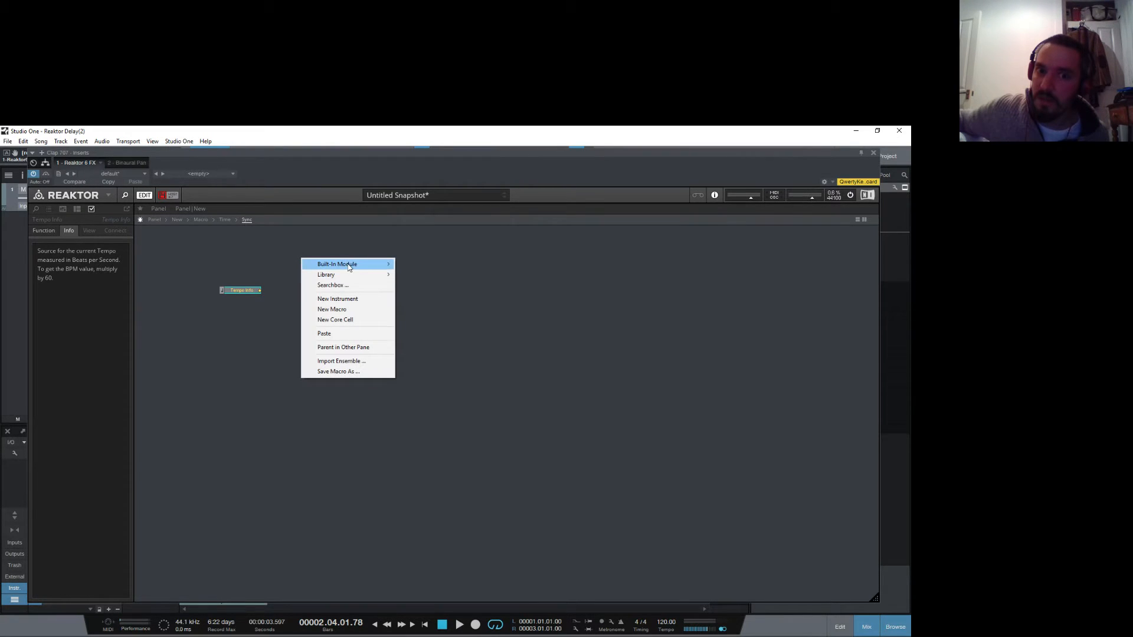
pyautogui.moveTo(357, 266)
pyautogui.moveTo(421, 443)
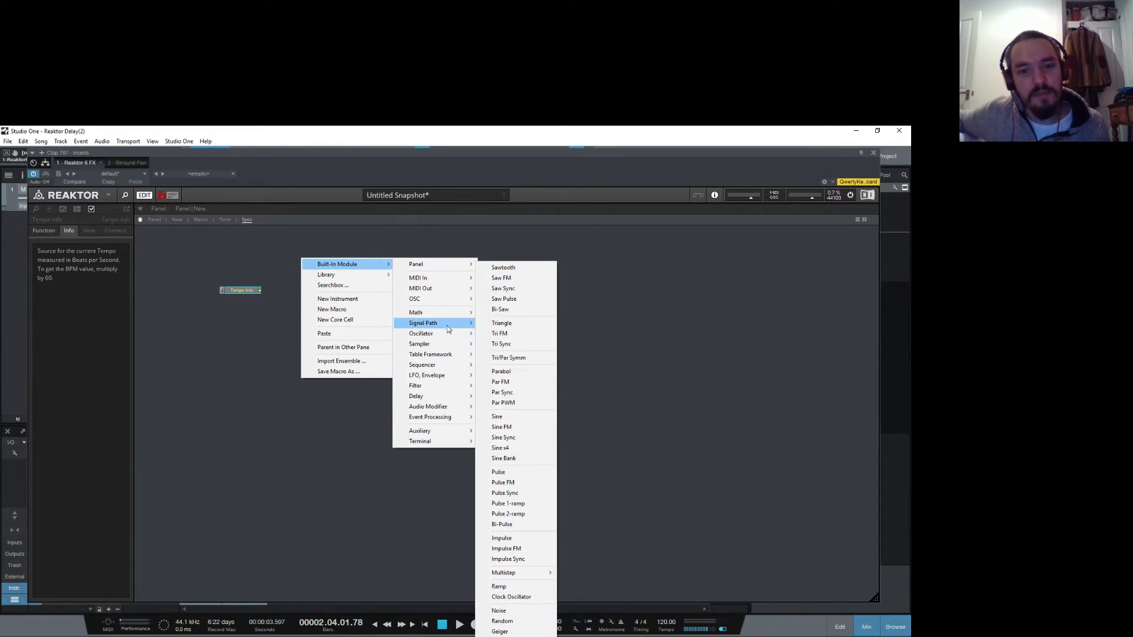
pyautogui.moveTo(447, 327)
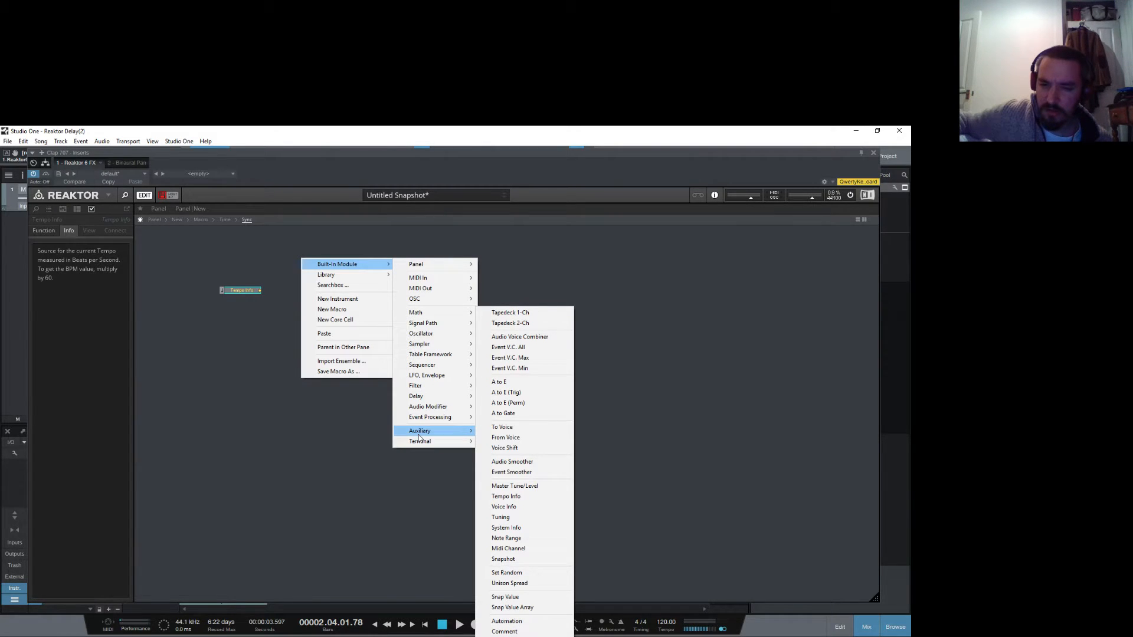
pyautogui.rightClick(296, 260)
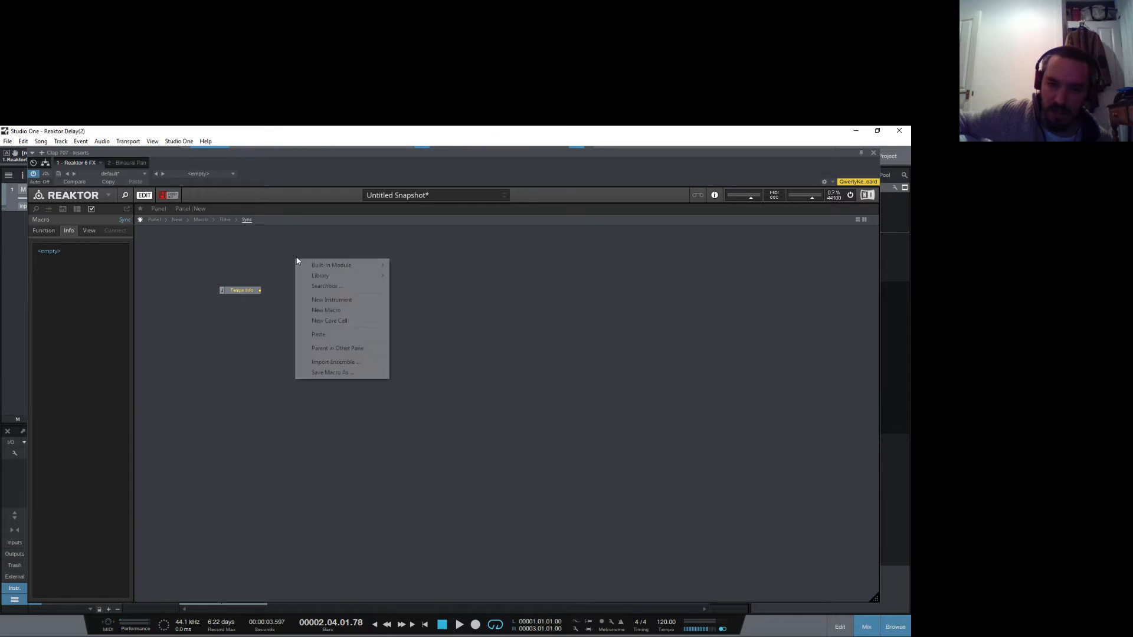
pyautogui.moveTo(306, 267)
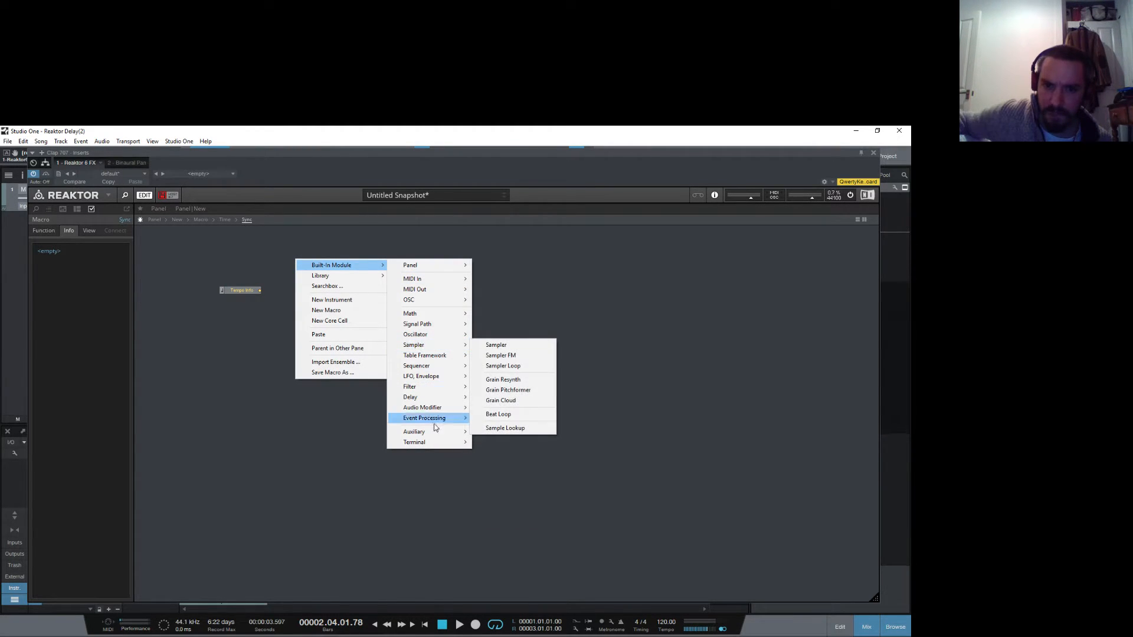
pyautogui.moveTo(443, 314)
pyautogui.click(495, 313)
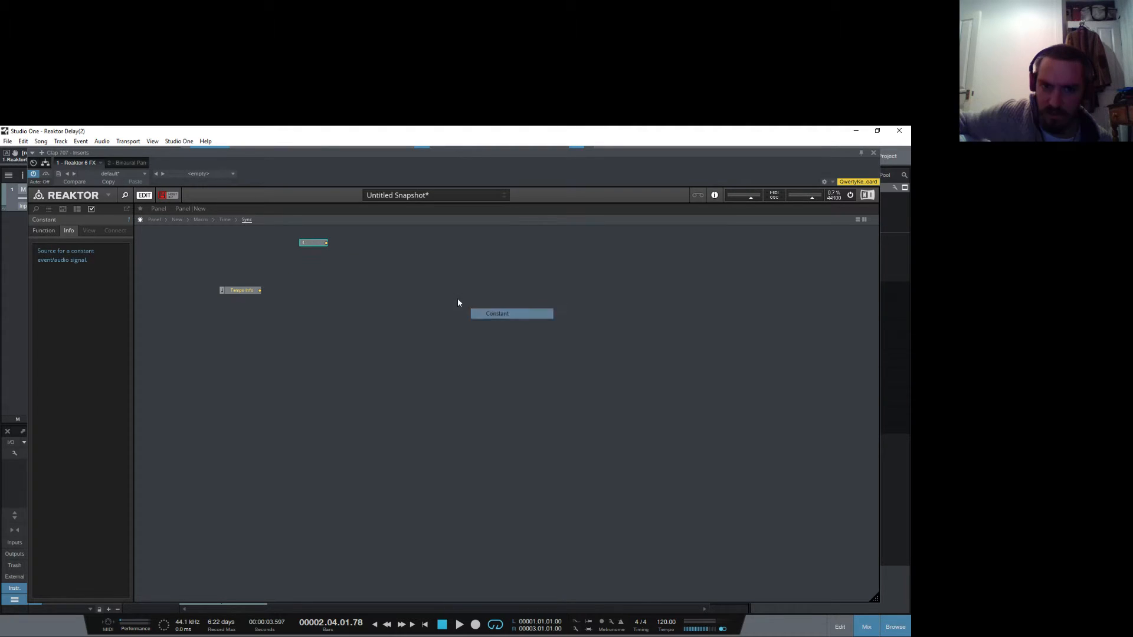
# Step: Set the Constant in the Sync structure to 1000 and place it just above the Tempo Info module
pyautogui.doubleClick(311, 243)
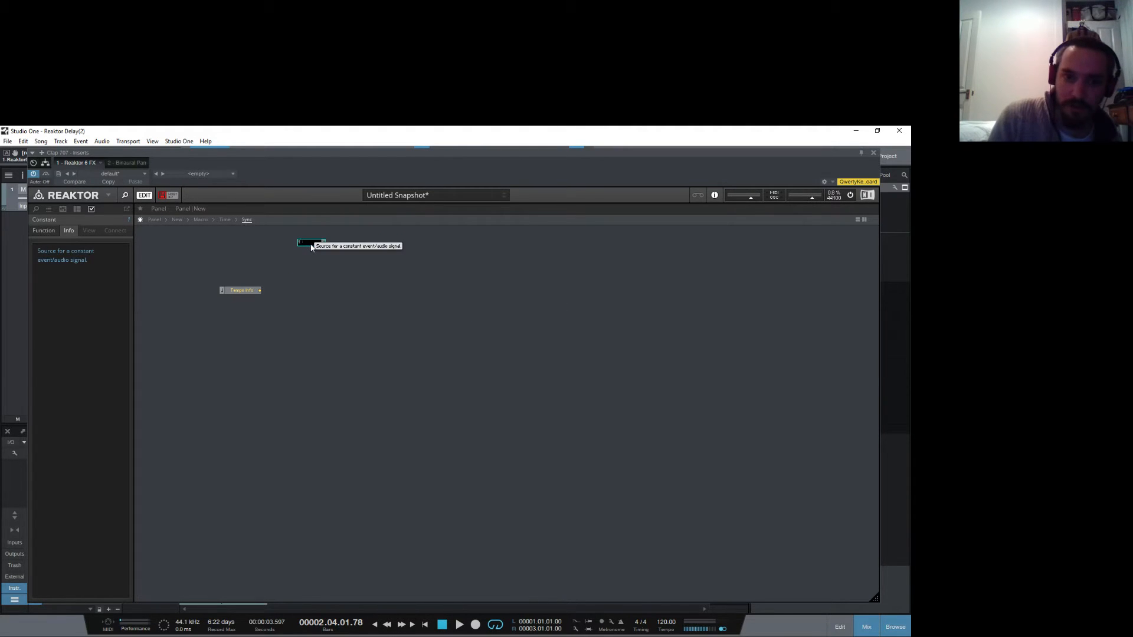
pyautogui.write('1000')
pyautogui.press('Return')
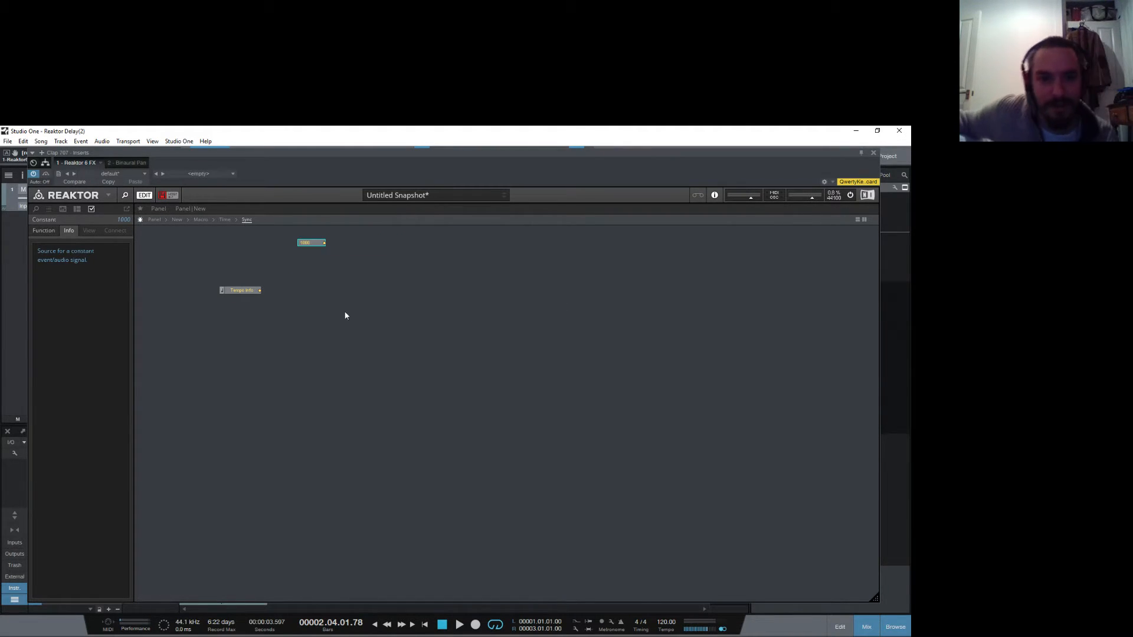
pyautogui.rightClick(354, 271)
pyautogui.click(316, 266)
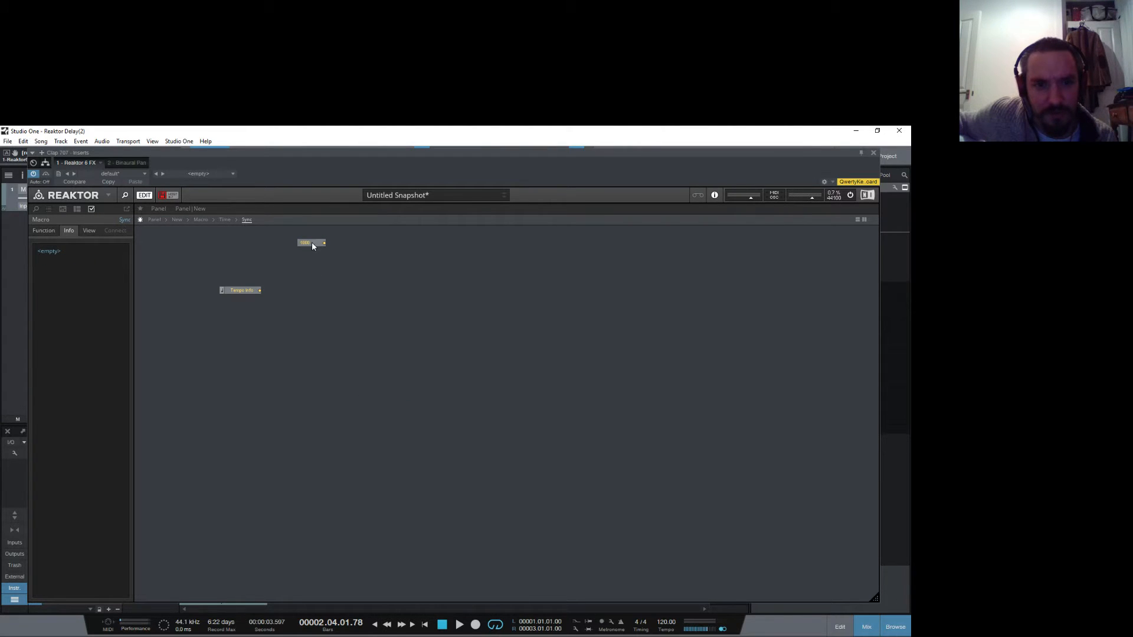
pyautogui.moveTo(313, 246); pyautogui.dragTo(268, 264)
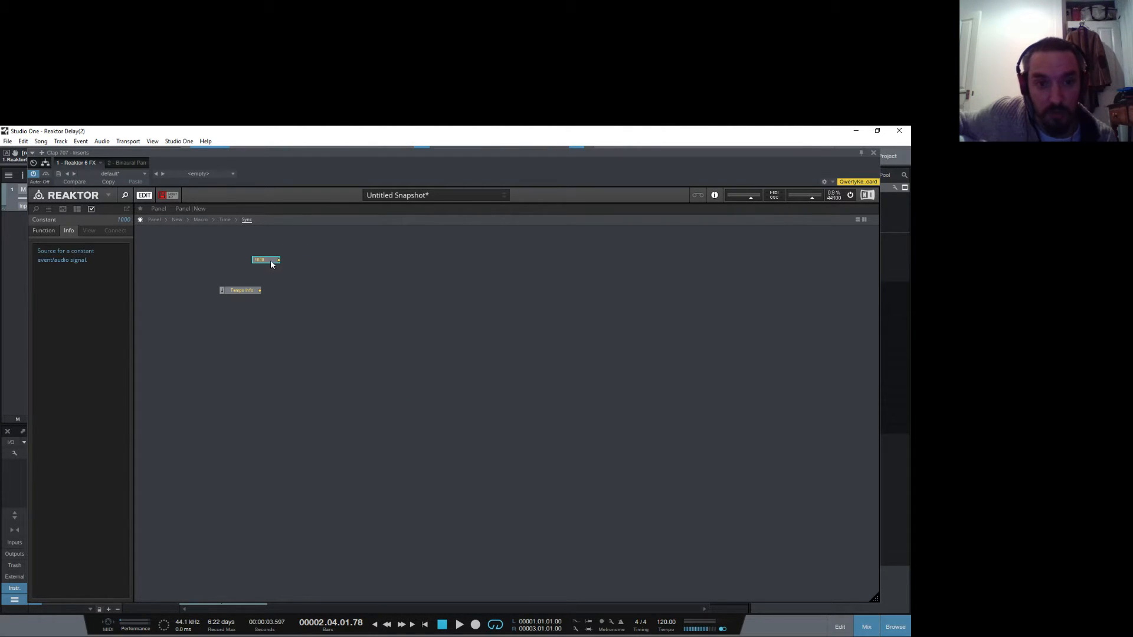
# Step: Add a Divide, x/y module beside them, feeding it the 1000 Constant as dividend and Tempo Info as divisor
pyautogui.rightClick(287, 261)
pyautogui.moveTo(309, 265)
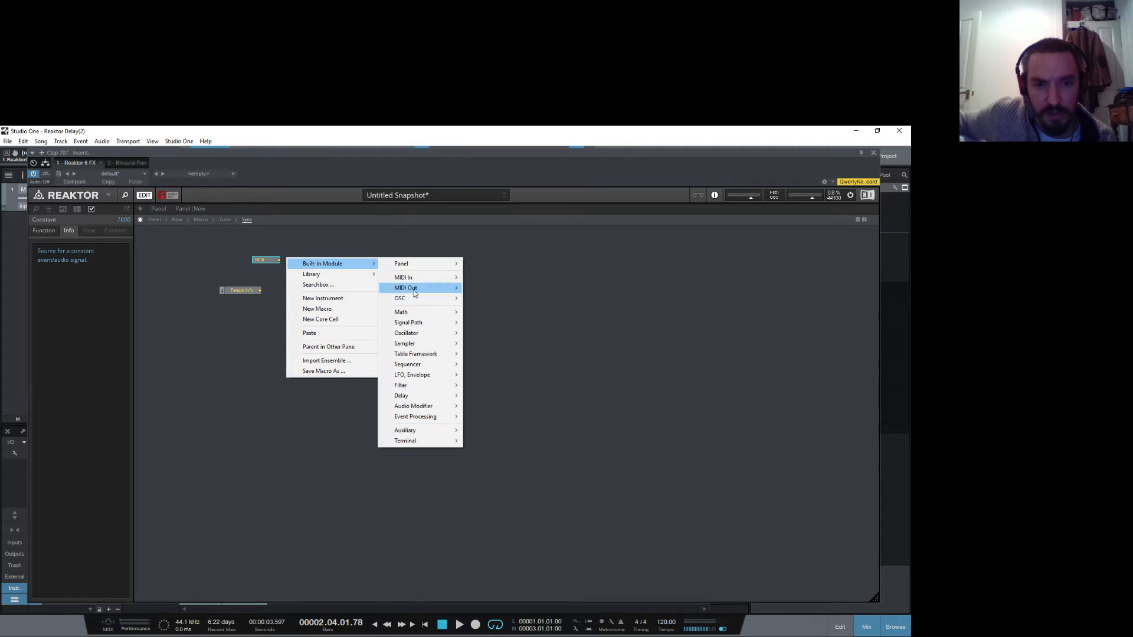
pyautogui.moveTo(436, 314)
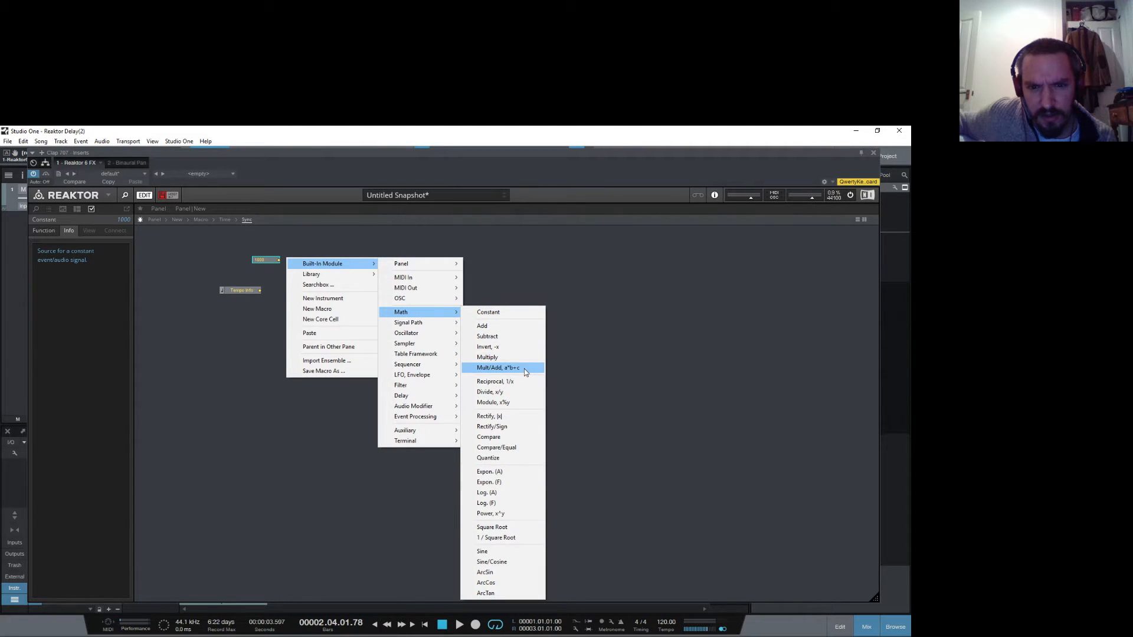
pyautogui.click(517, 392)
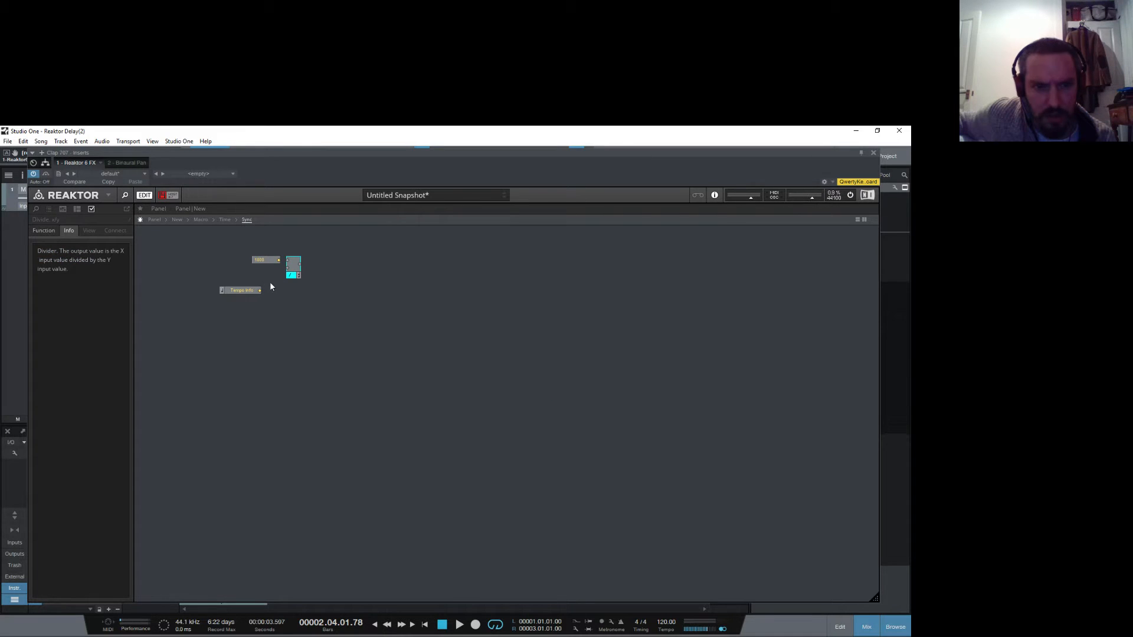
pyautogui.moveTo(279, 260); pyautogui.dragTo(315, 300)
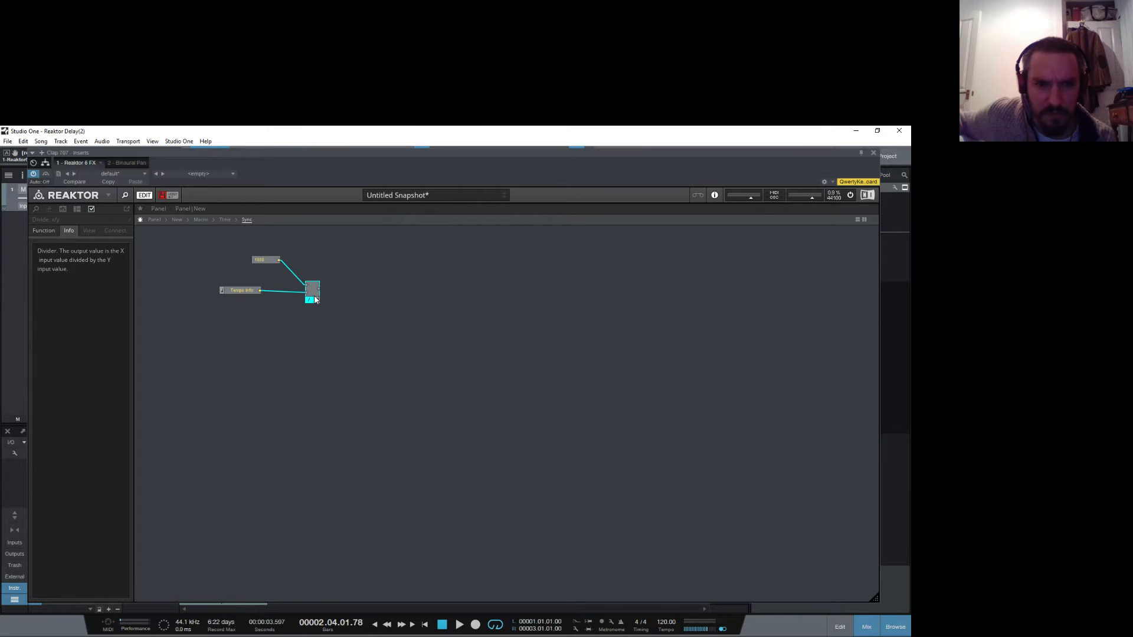
pyautogui.rightClick(353, 293)
pyautogui.moveTo(372, 303)
pyautogui.moveTo(519, 299)
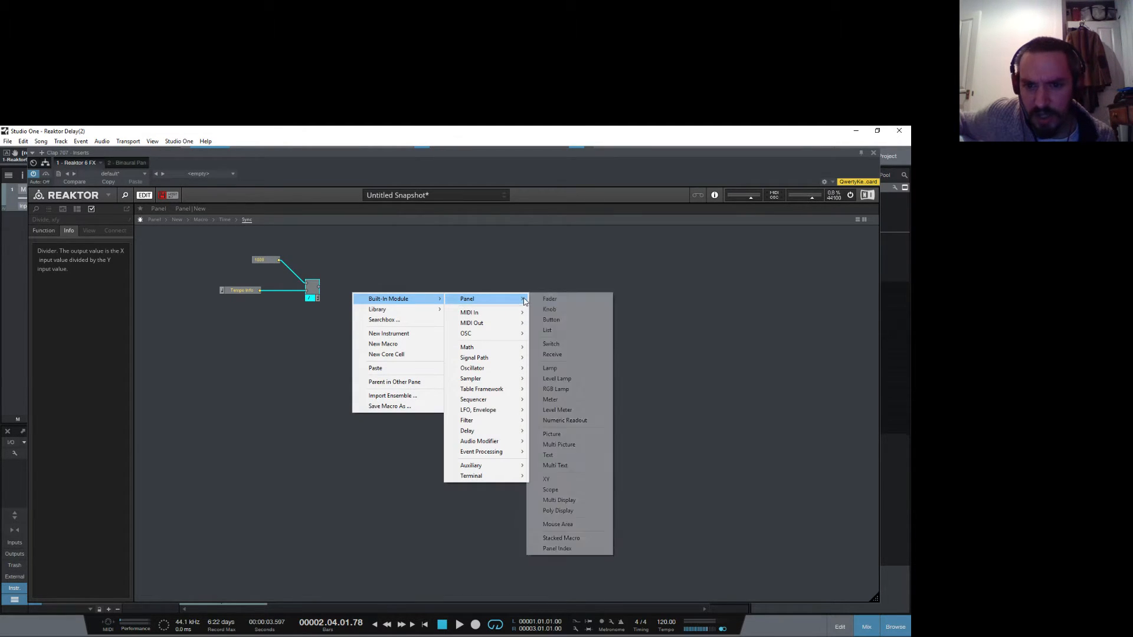
pyautogui.click(588, 412)
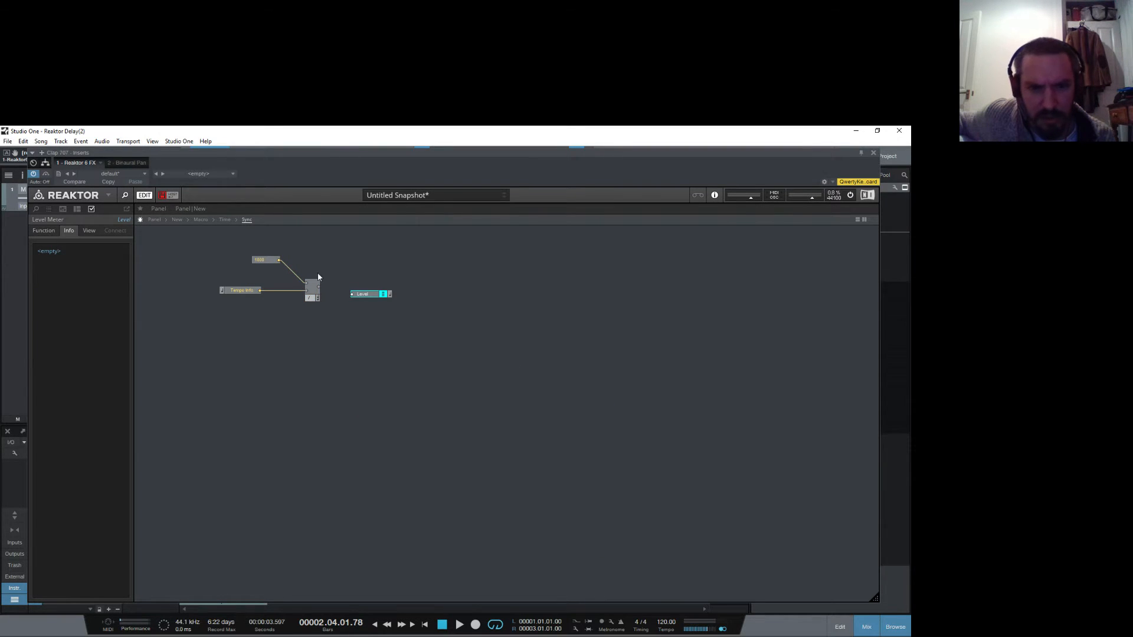
pyautogui.press('Delete')
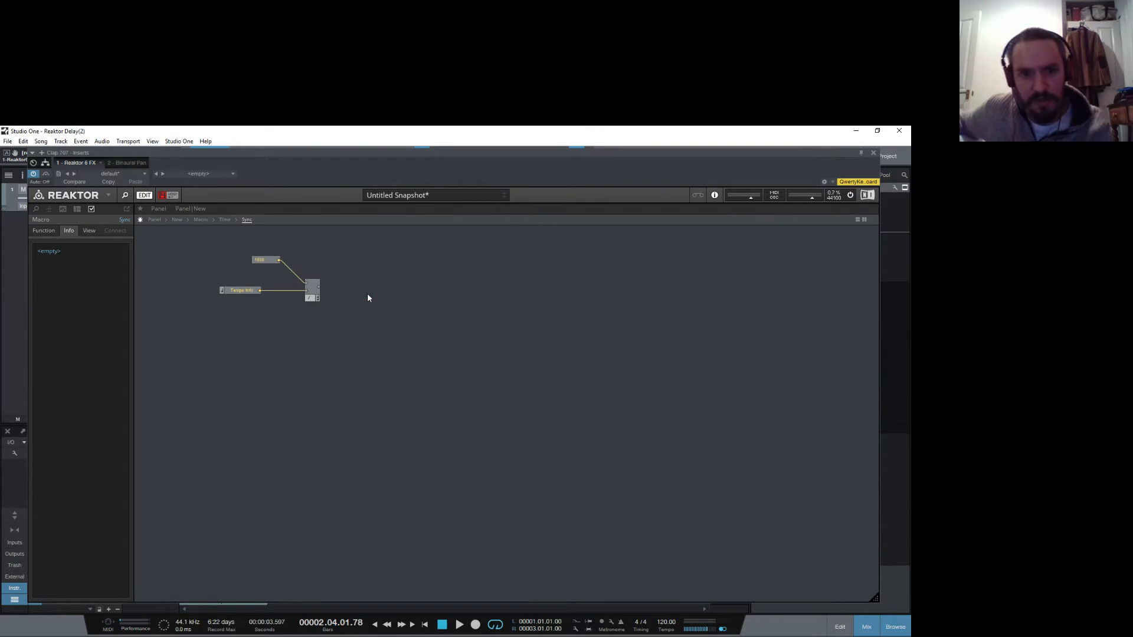
# Step: Add a Numeric Readout module beside the Divide module in the Sync structure
pyautogui.rightClick(367, 292)
pyautogui.moveTo(413, 297)
pyautogui.moveTo(479, 298)
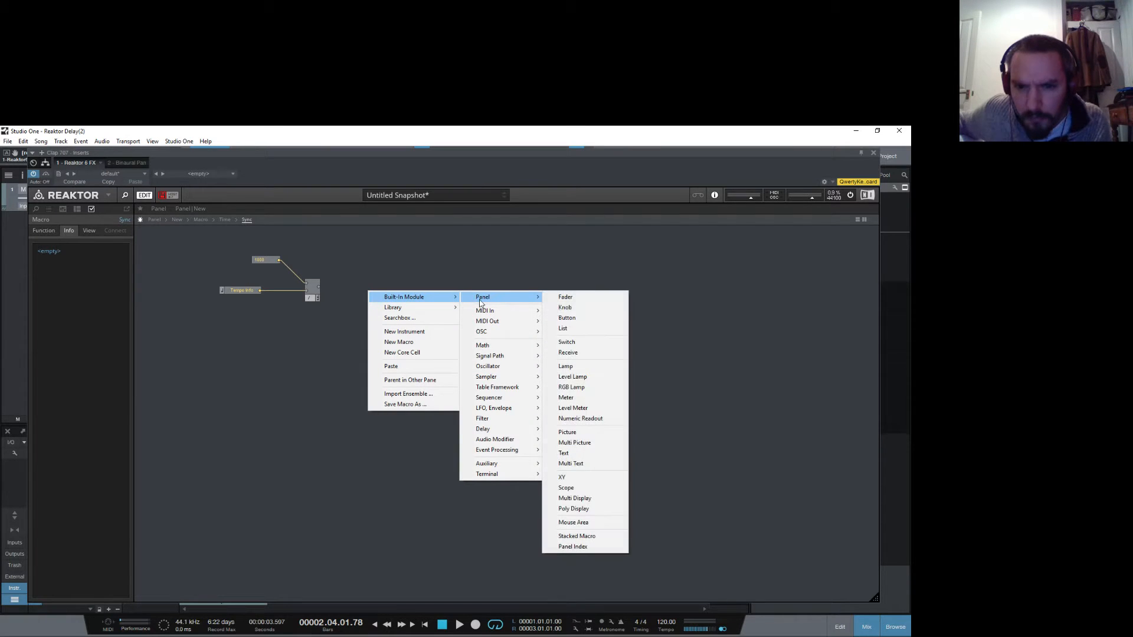
pyautogui.click(580, 418)
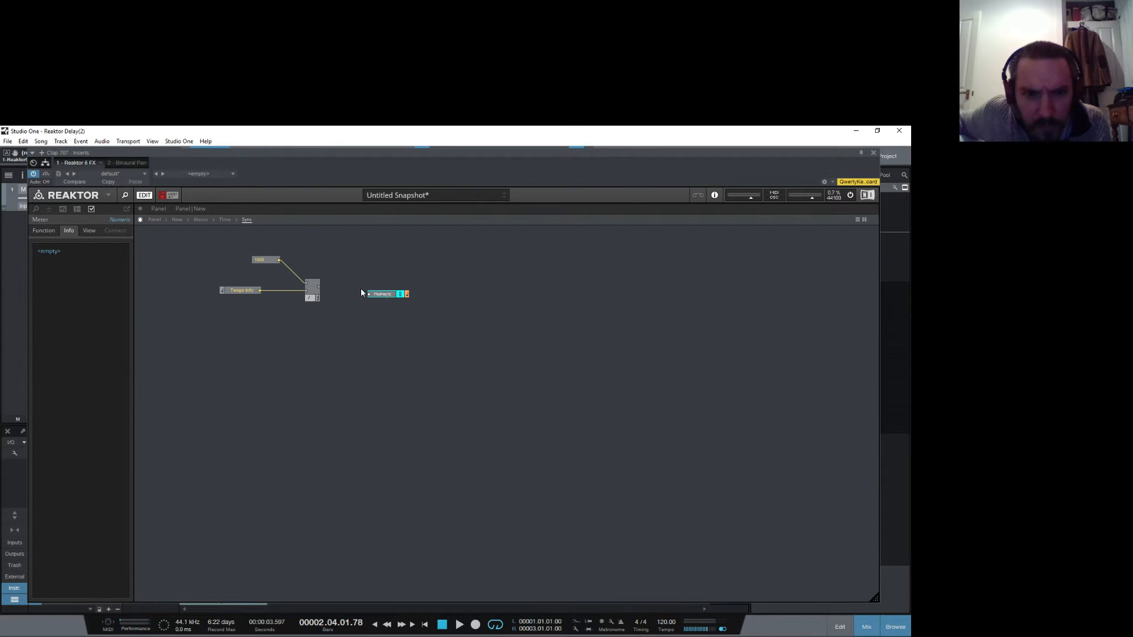
# Step: Make the Divide module Mono and wire its output to the Numeric Readout
pyautogui.click(312, 299)
pyautogui.click(43, 231)
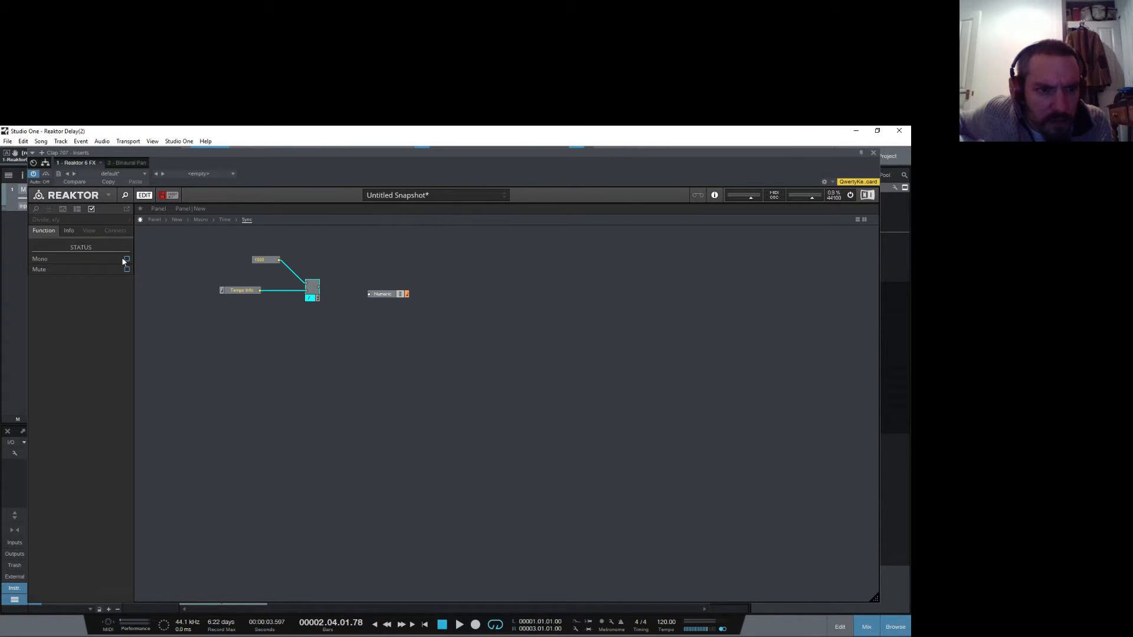
pyautogui.click(126, 259)
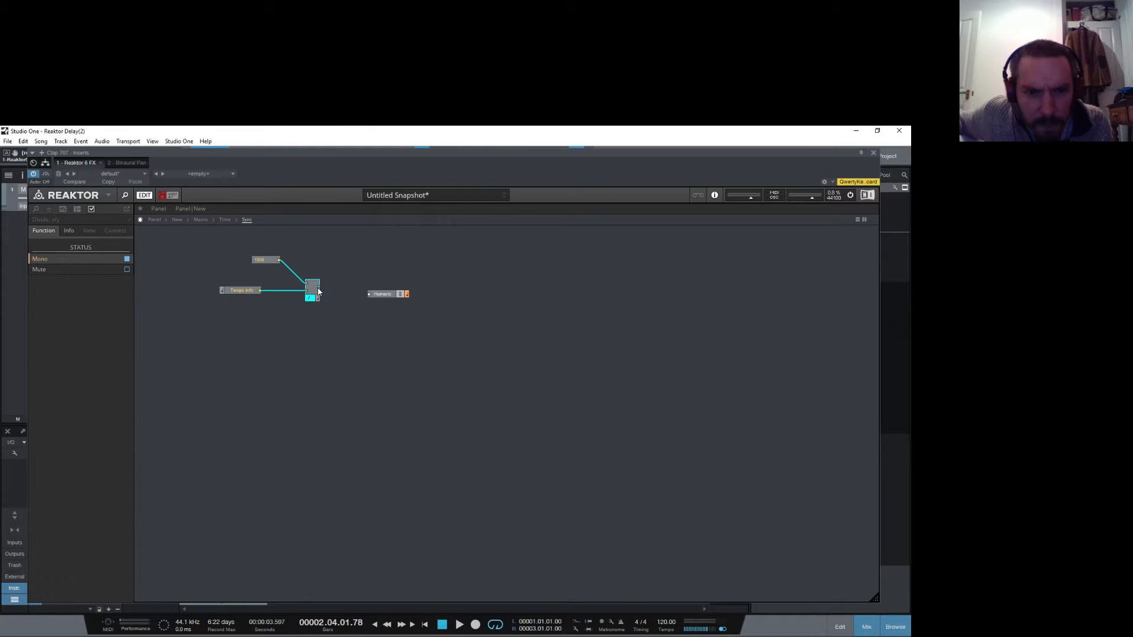
pyautogui.moveTo(318, 287); pyautogui.dragTo(368, 293)
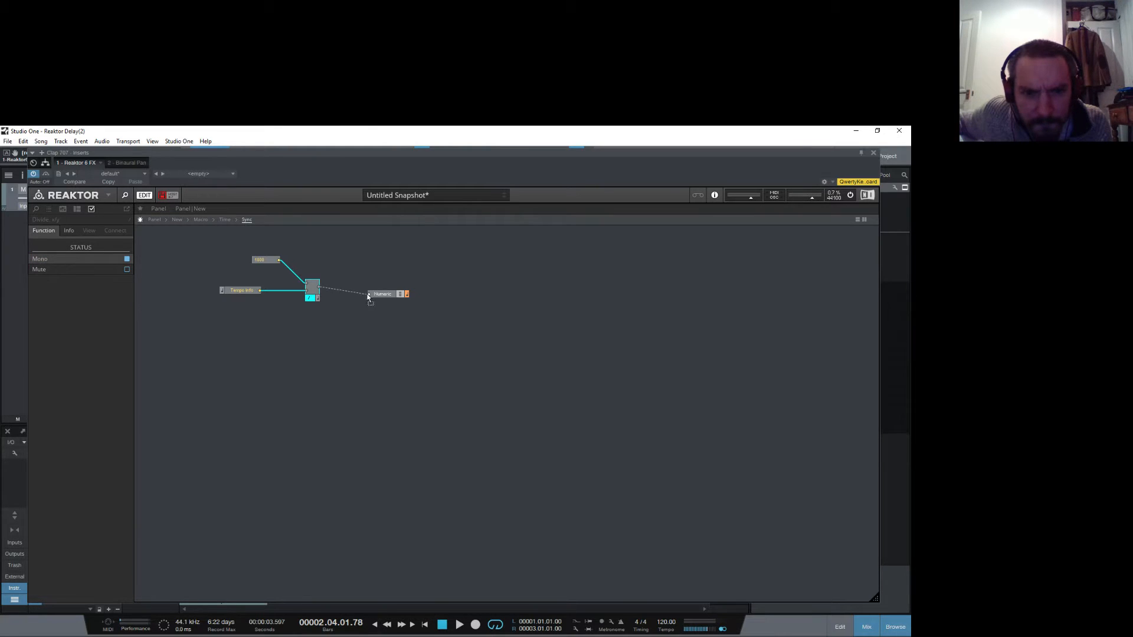
# Step: Select Sync in the instrument panel's List and test the numeric readout with the song tempo set to 150
pyautogui.click(158, 209)
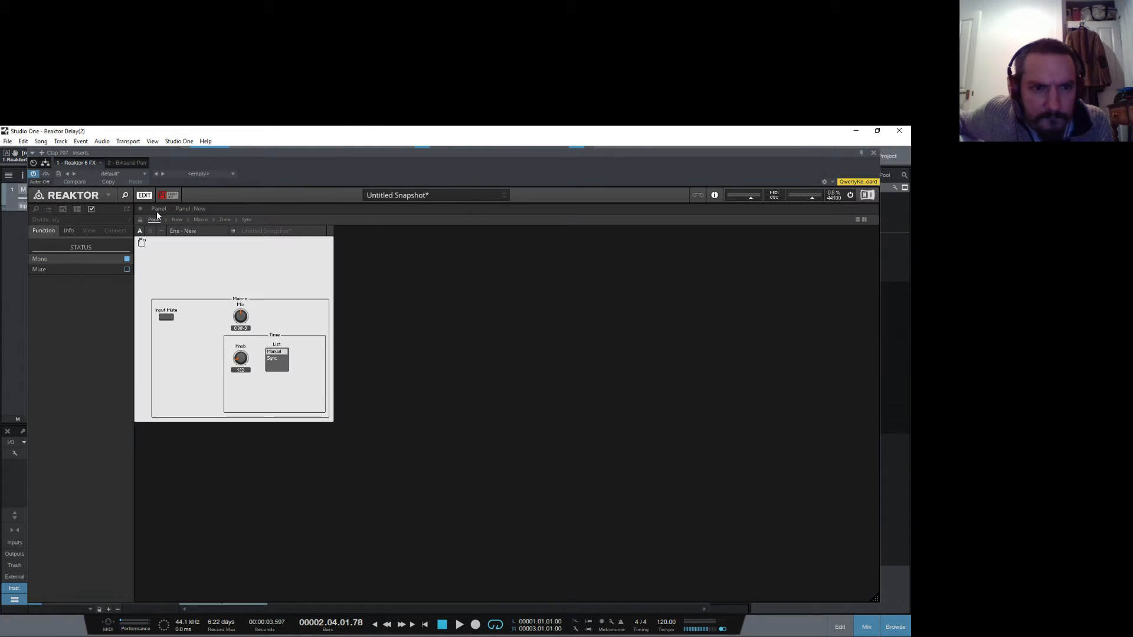
pyautogui.click(275, 360)
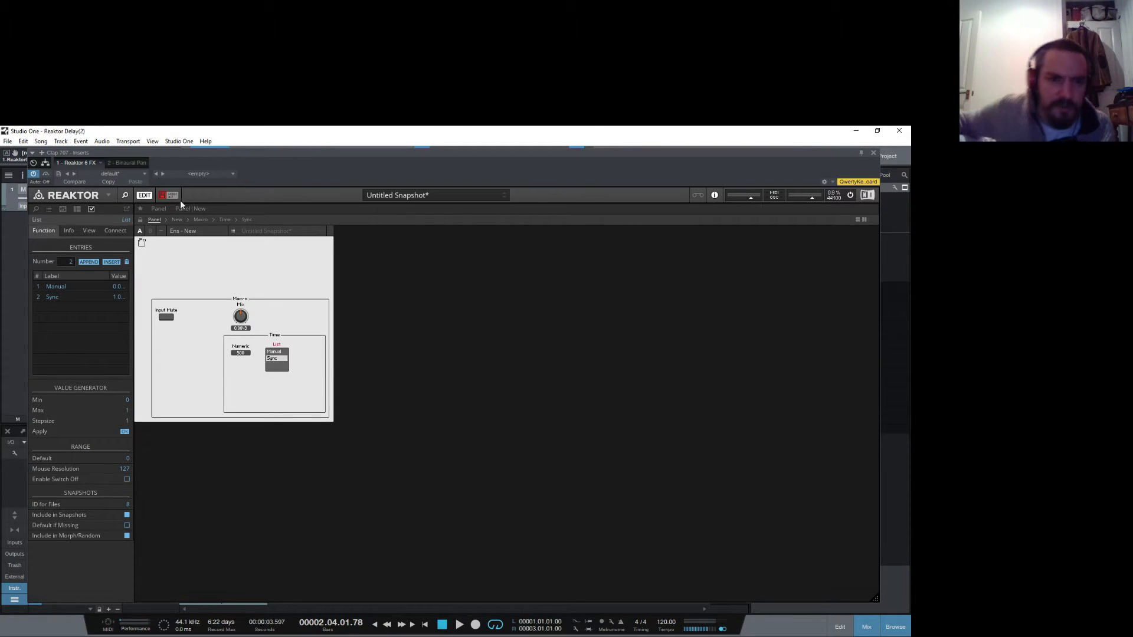
pyautogui.click(665, 624)
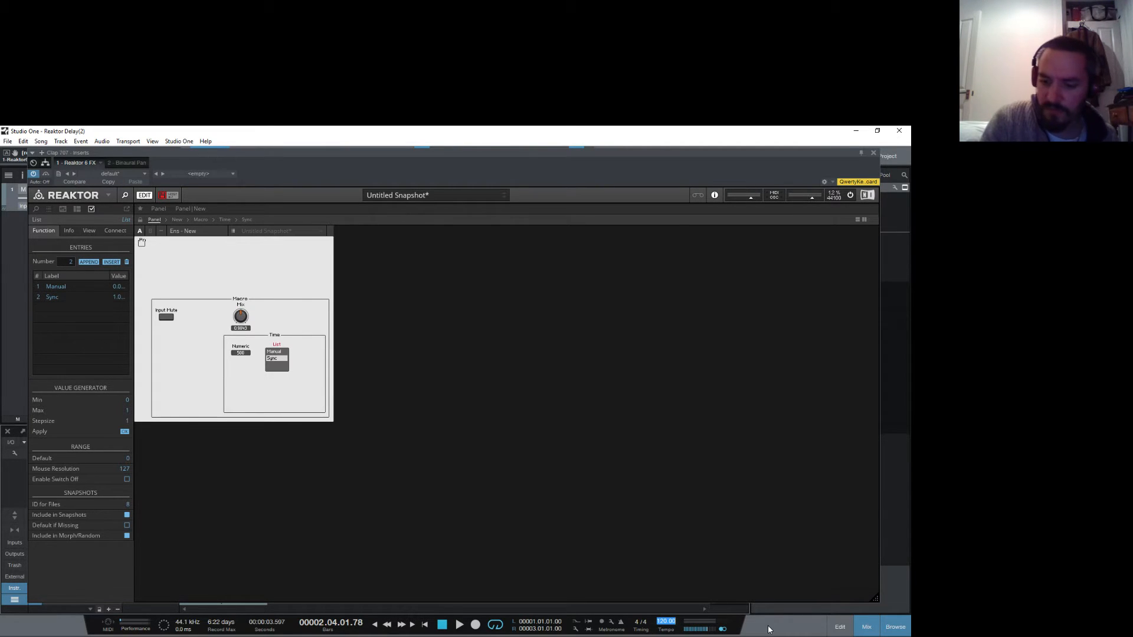
pyautogui.write('150')
pyautogui.press('Return')
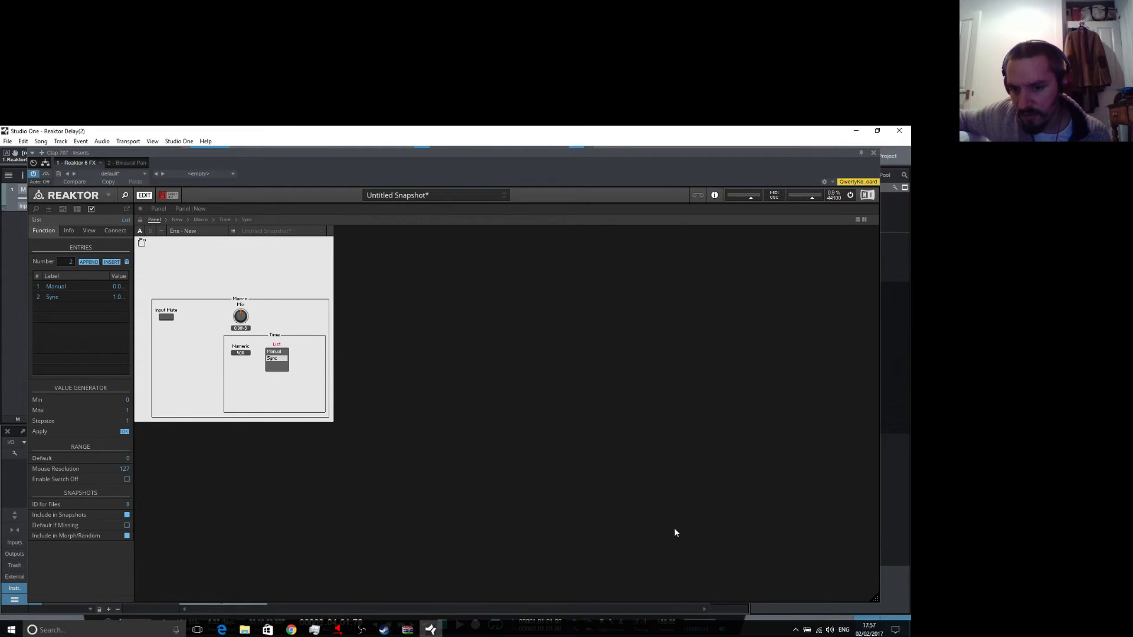
# Step: Test the numeric readout at a song tempo of 60, and return the tempo to 120
pyautogui.doubleClick(667, 622)
pyautogui.write('60')
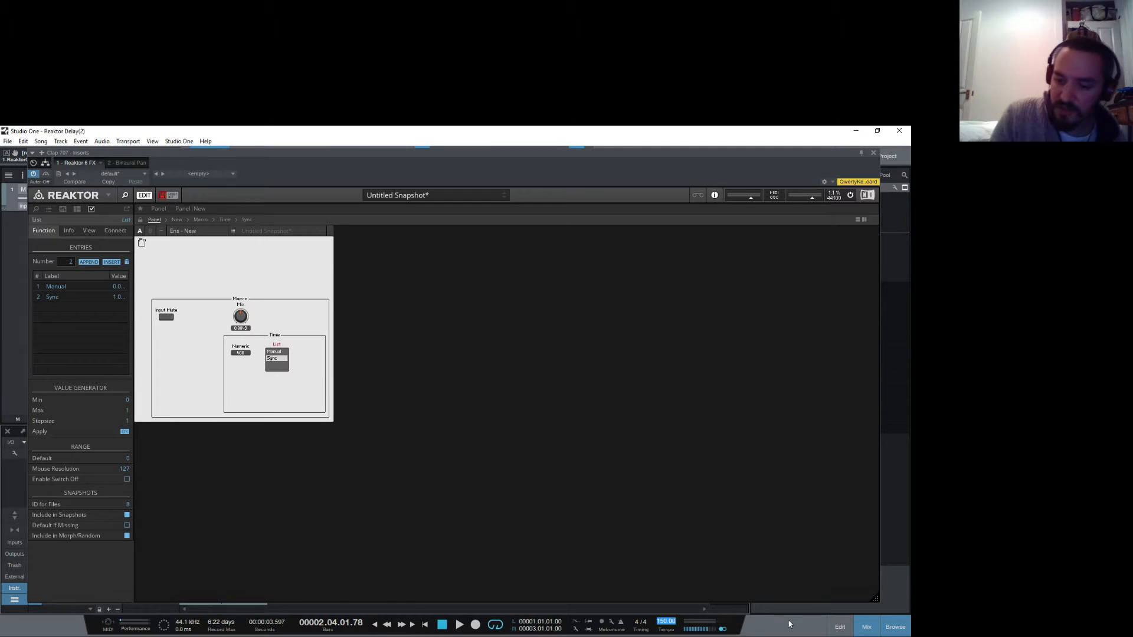
pyautogui.press('Return')
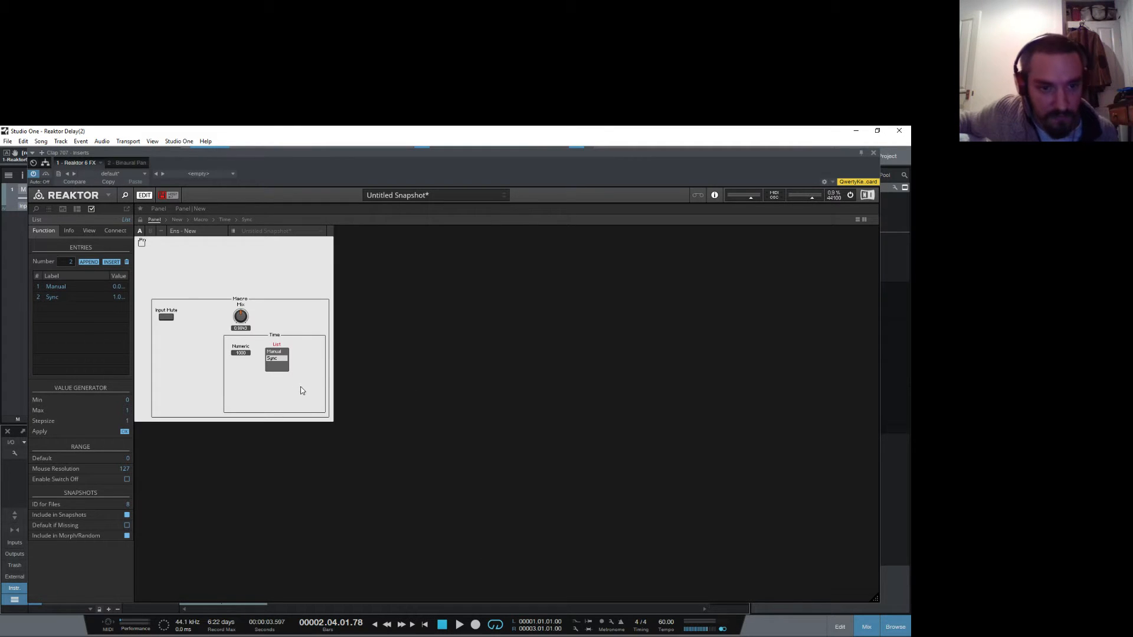
pyautogui.click(666, 622)
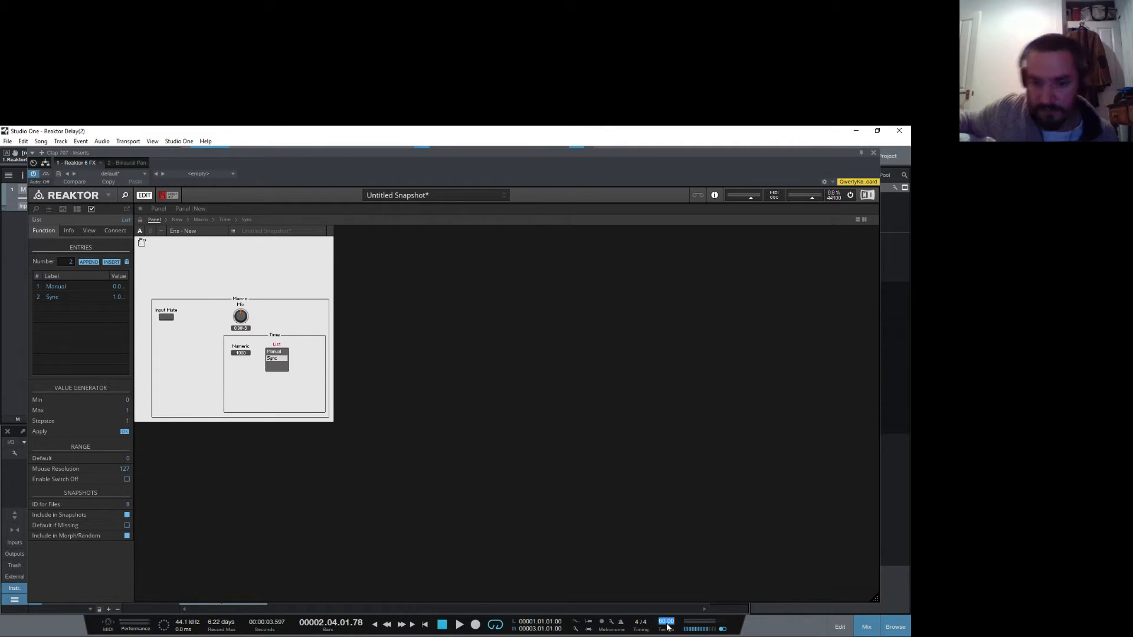
pyautogui.write('120')
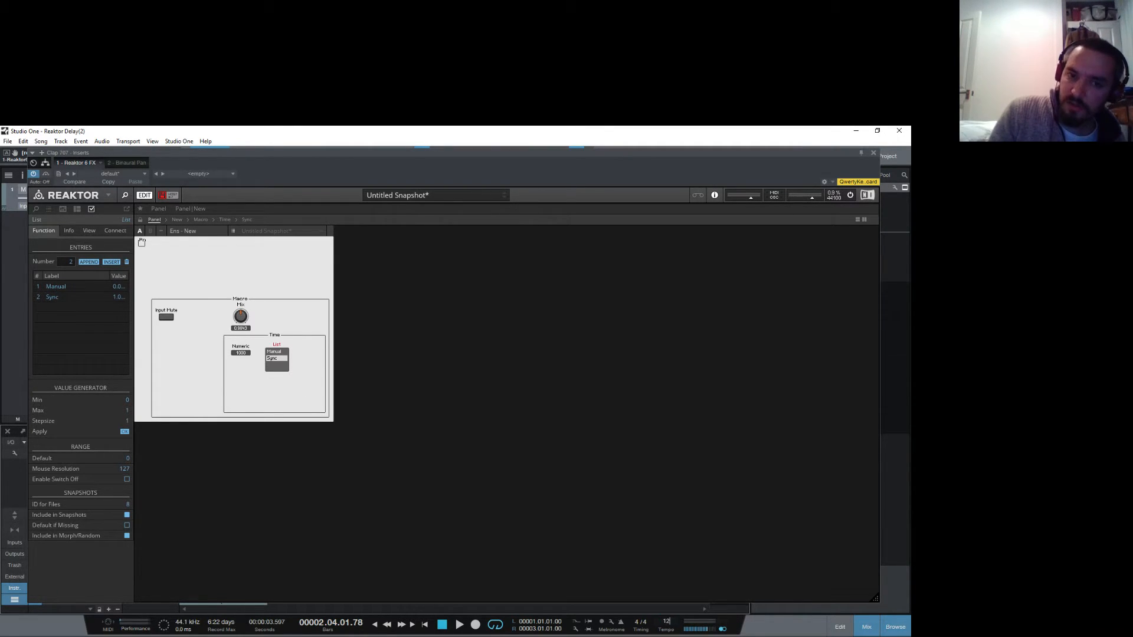
pyautogui.press('Return')
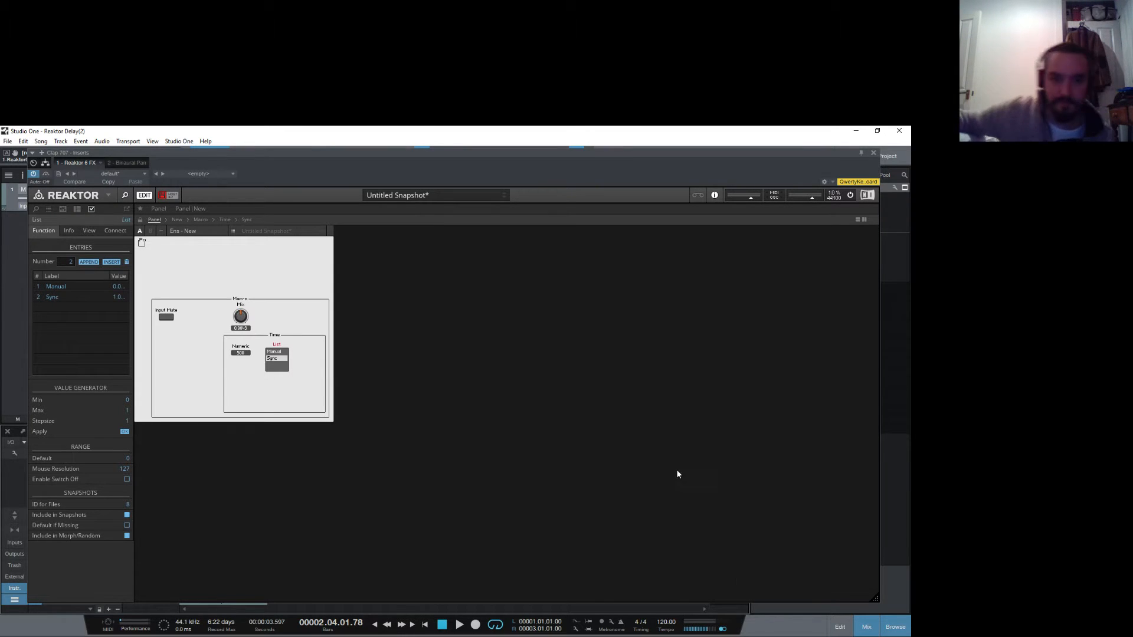
# Step: Move the Macro block slightly upward in the instrument structure, and nudge Sync closer to Manual inside Time before opening Sync
pyautogui.click(234, 394)
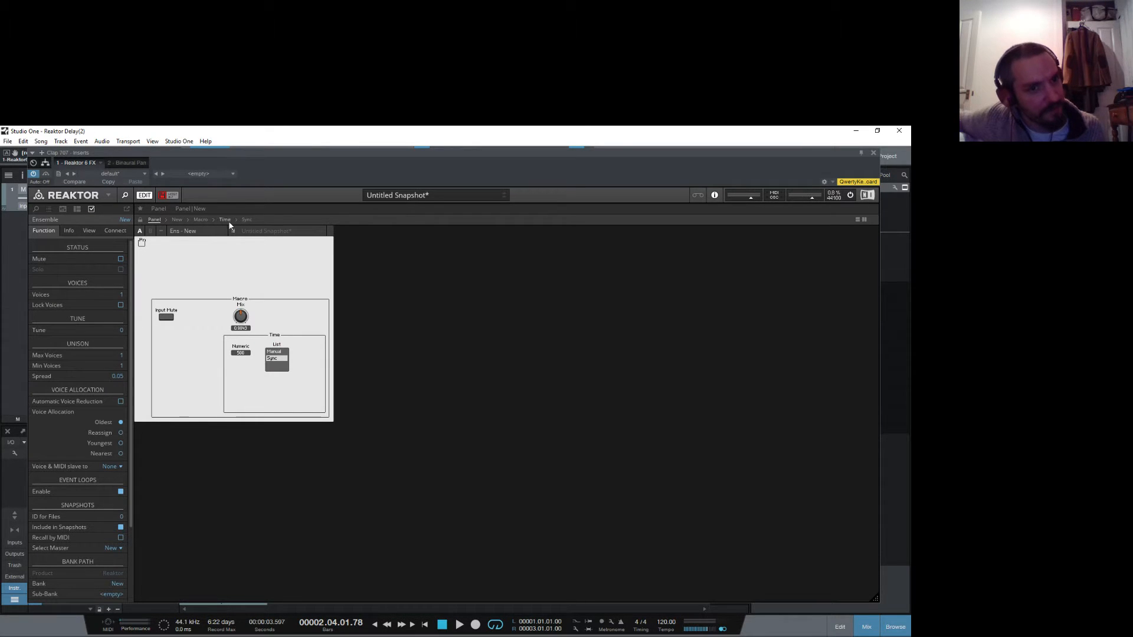
pyautogui.click(201, 220)
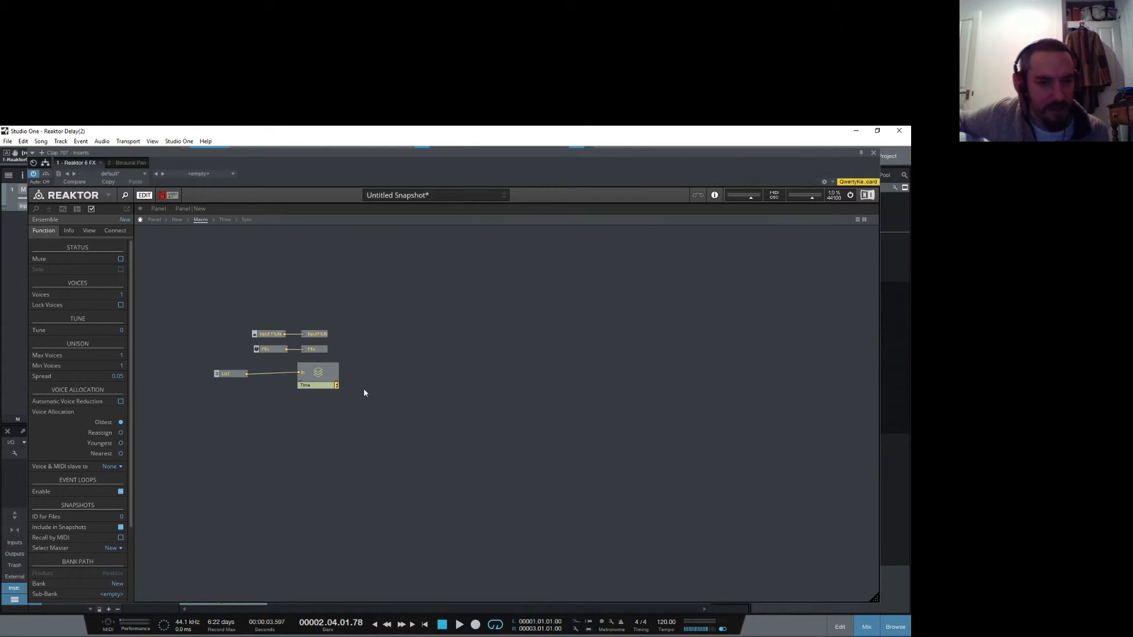
pyautogui.doubleClick(305, 412)
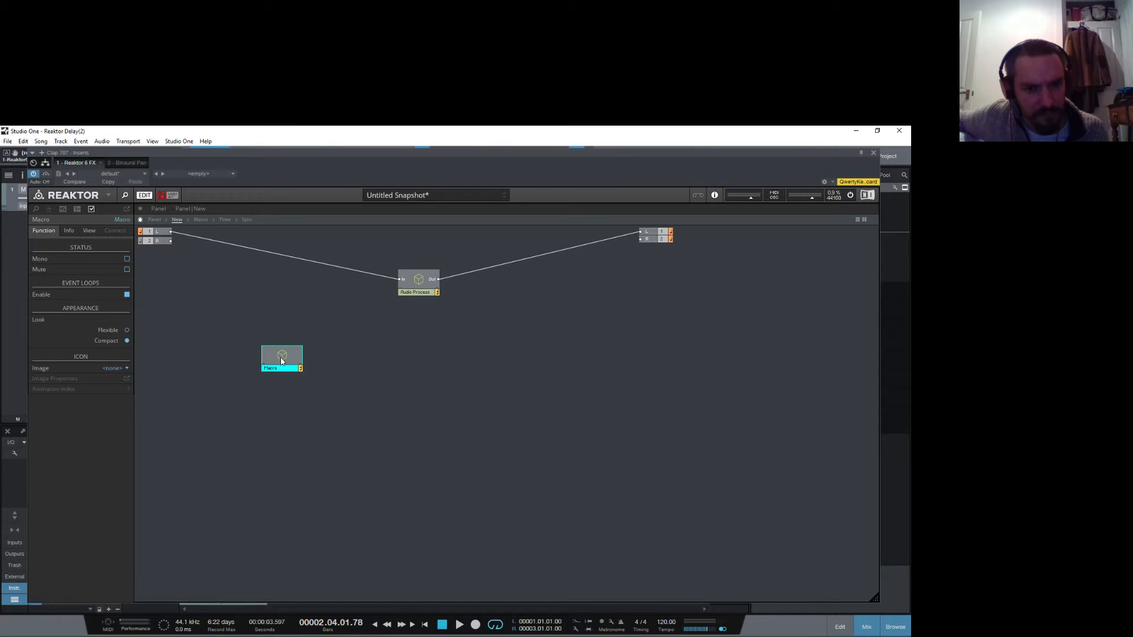
pyautogui.moveTo(285, 358); pyautogui.dragTo(279, 323)
pyautogui.doubleClick(280, 323)
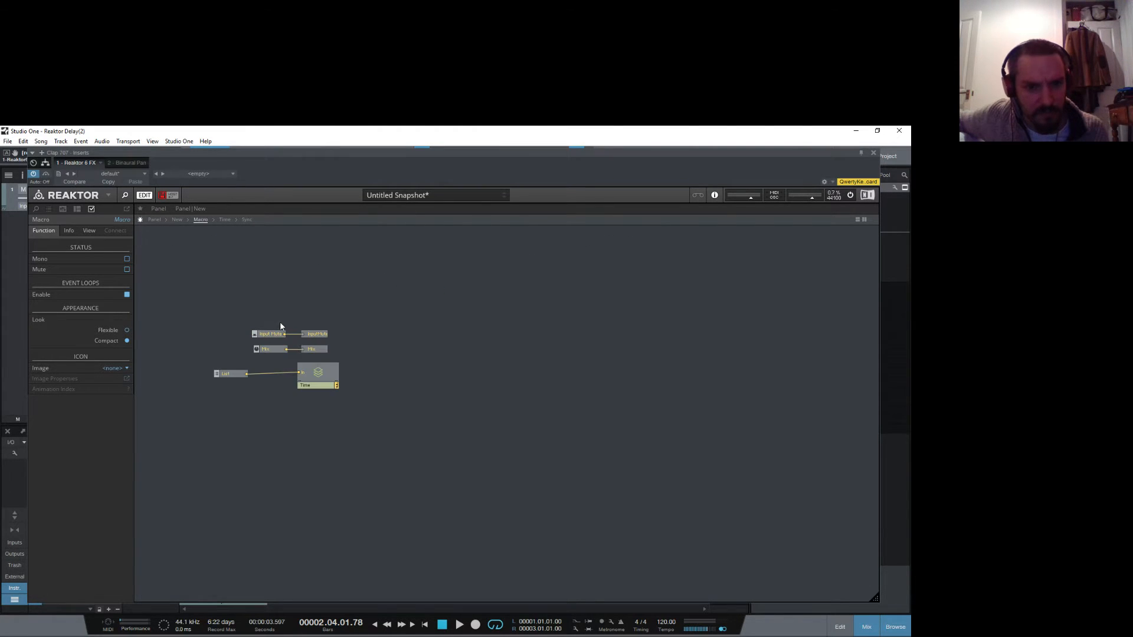
pyautogui.doubleClick(323, 373)
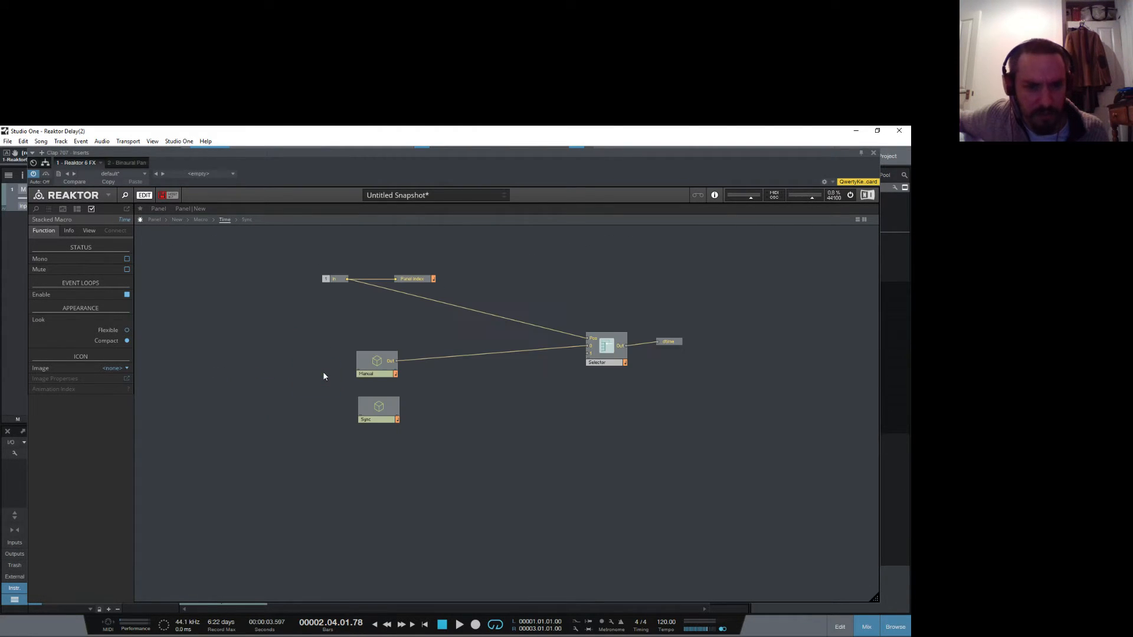
pyautogui.moveTo(381, 407); pyautogui.dragTo(382, 405)
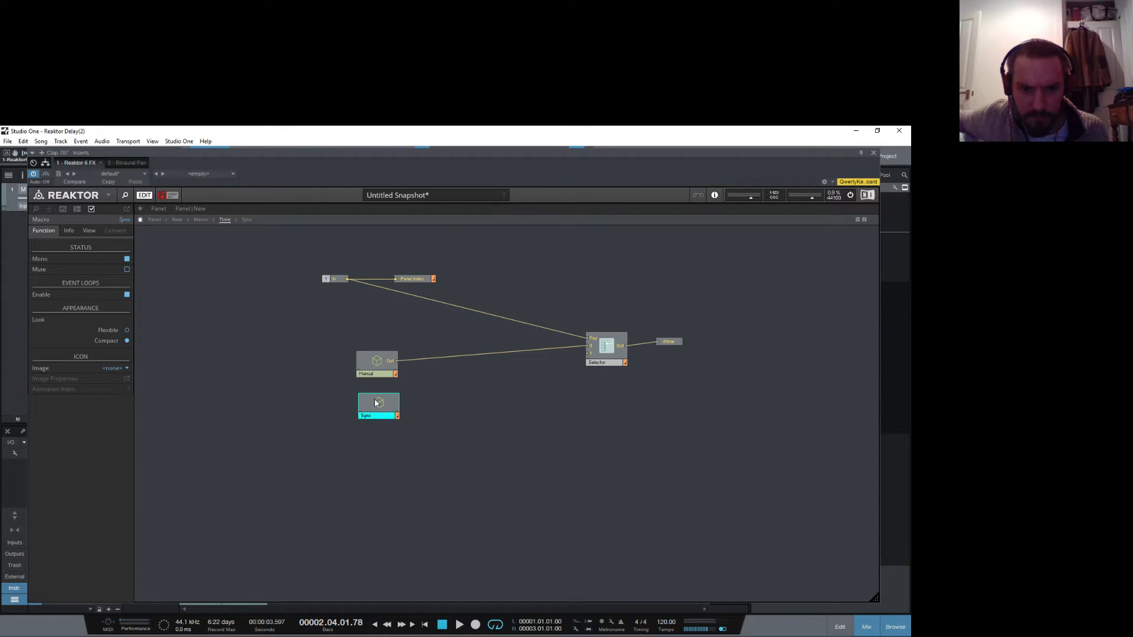
pyautogui.doubleClick(378, 406)
# Step: Add an Out Port to Sync fed by the Divide module's output, and return to the Time structure
pyautogui.rightClick(371, 325)
pyautogui.moveTo(413, 320)
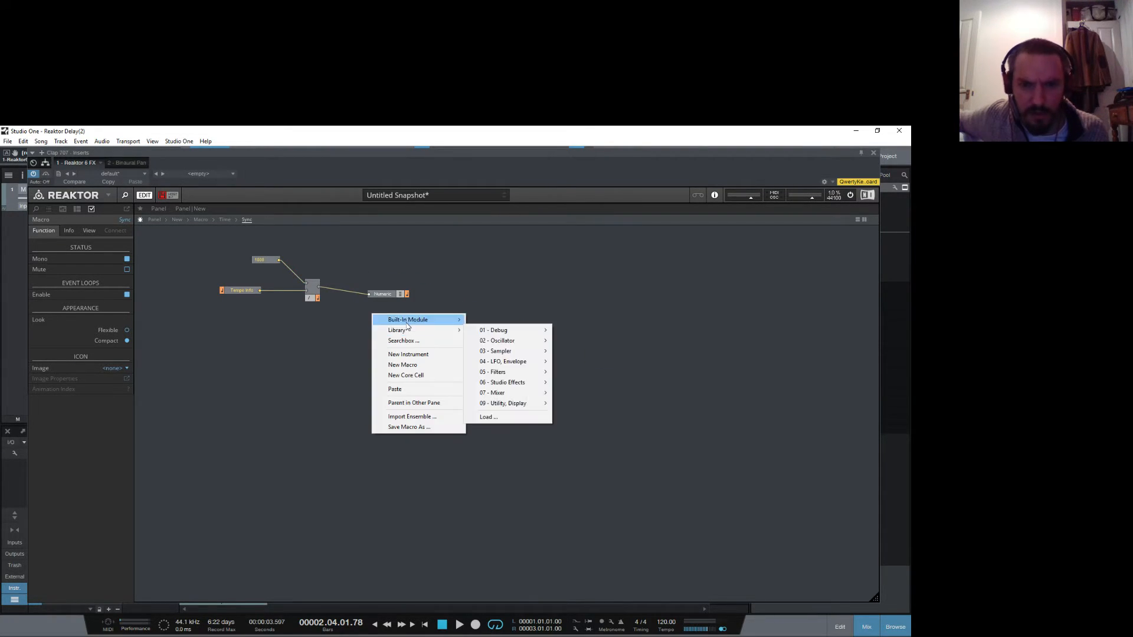
pyautogui.moveTo(490, 496)
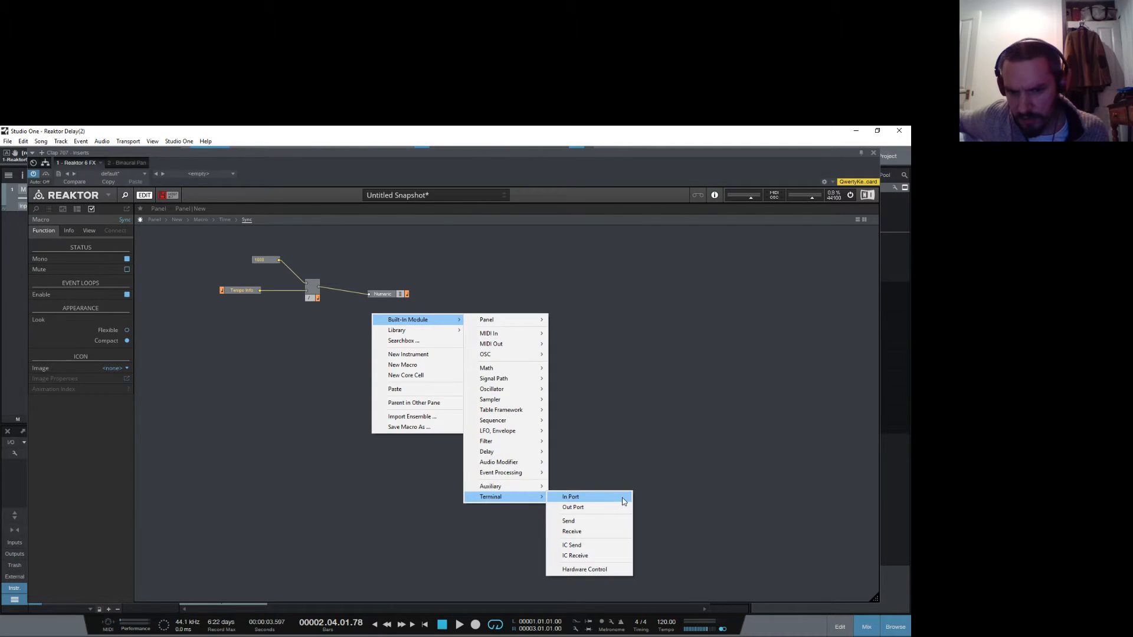
pyautogui.click(575, 507)
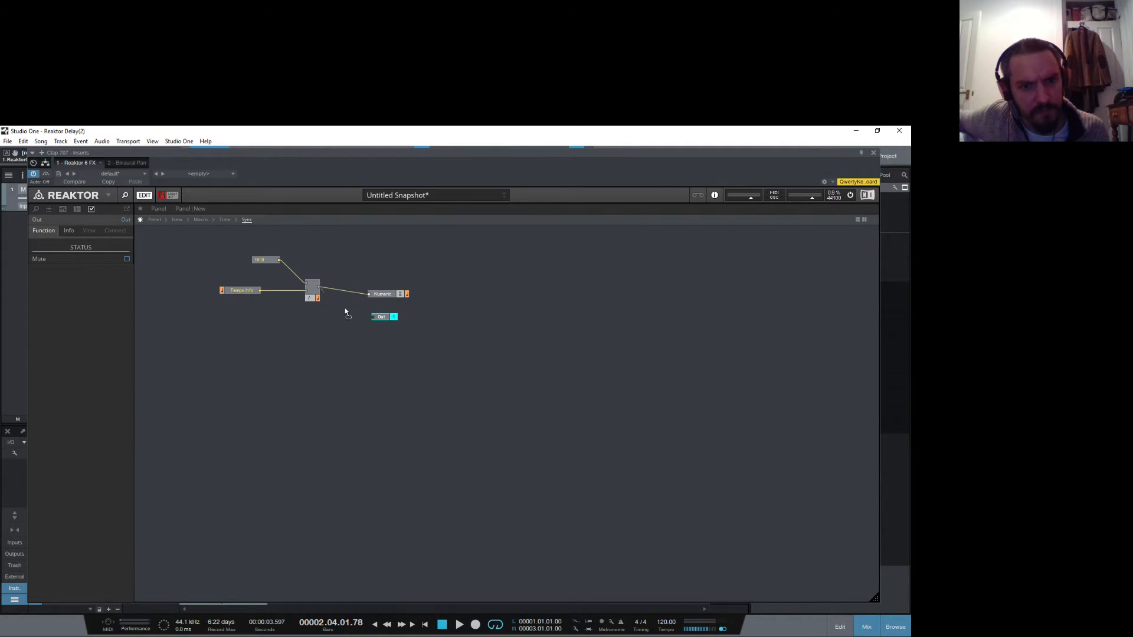
pyautogui.moveTo(320, 287); pyautogui.dragTo(372, 317)
pyautogui.click(398, 358)
pyautogui.doubleClick(397, 358)
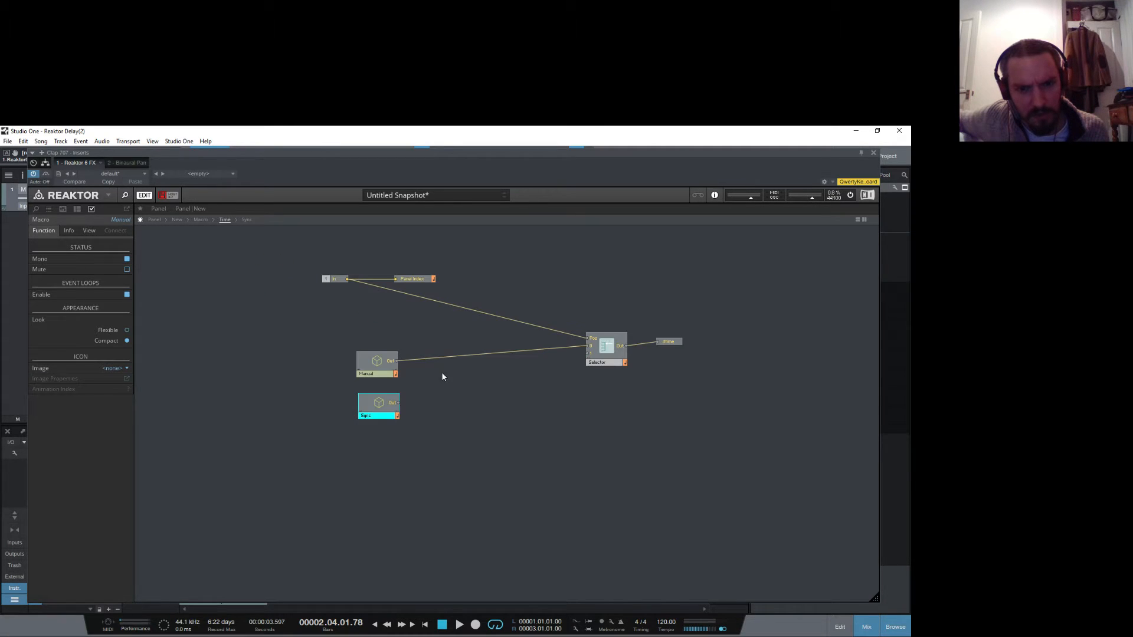
# Step: Wire the Sync macro's output to the Selector's input 1, and nudge Sync slightly up and away from the Selector
pyautogui.moveTo(401, 403); pyautogui.dragTo(589, 354)
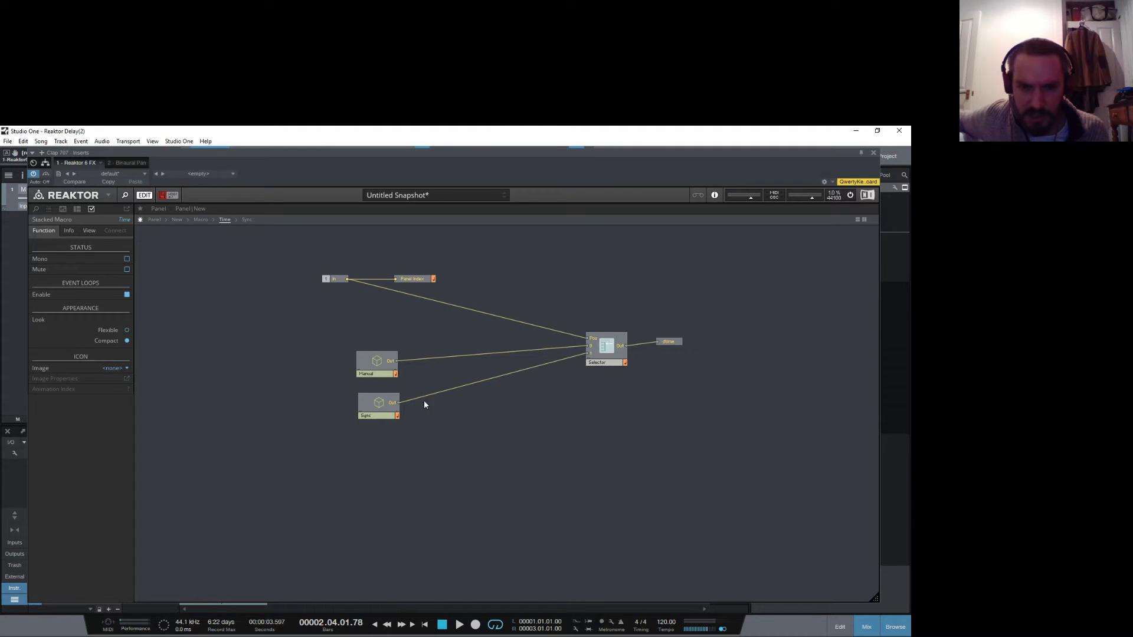
pyautogui.moveTo(381, 403); pyautogui.dragTo(371, 400)
pyautogui.click(247, 322)
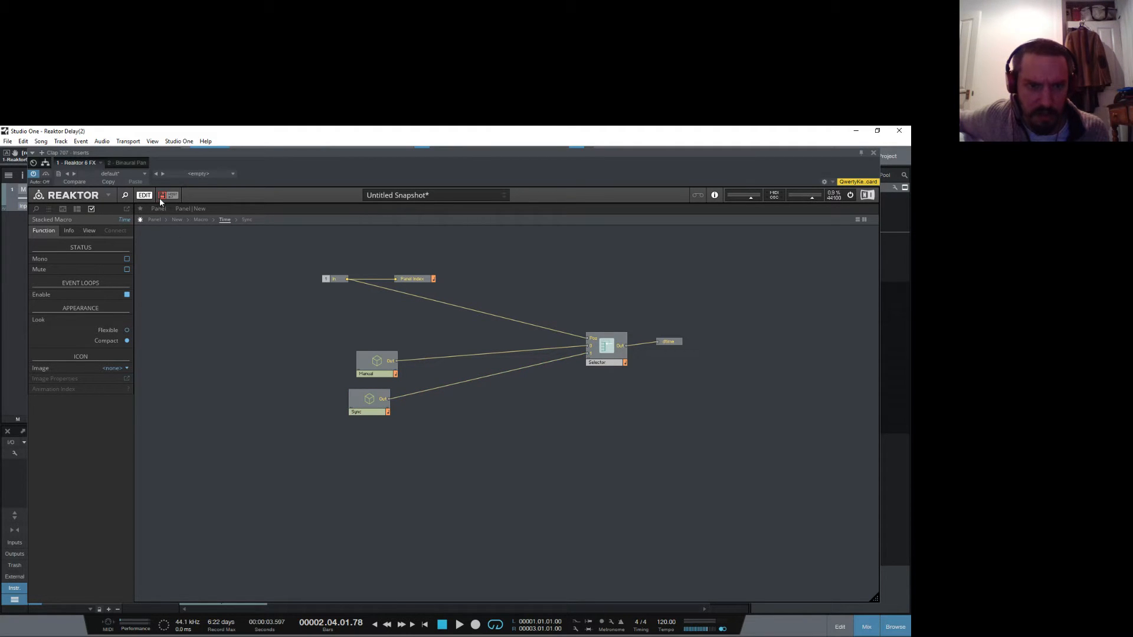
# Step: Open the instrument panel and play the song, switching the List between Manual and Sync to compare the delay
pyautogui.click(174, 218)
pyautogui.click(157, 222)
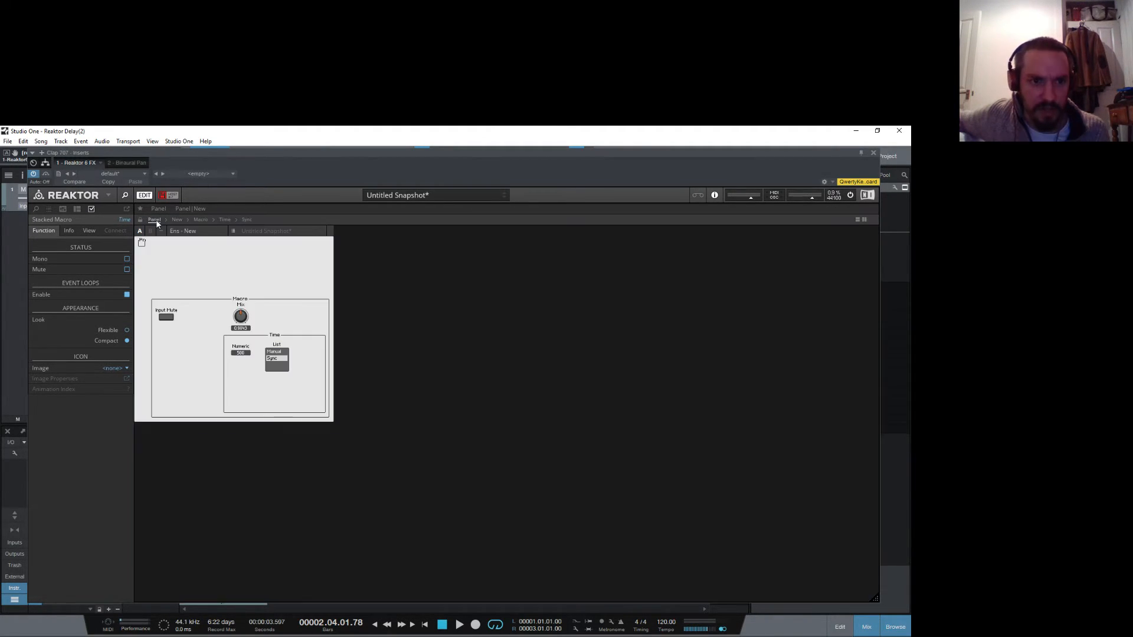
pyautogui.click(277, 358)
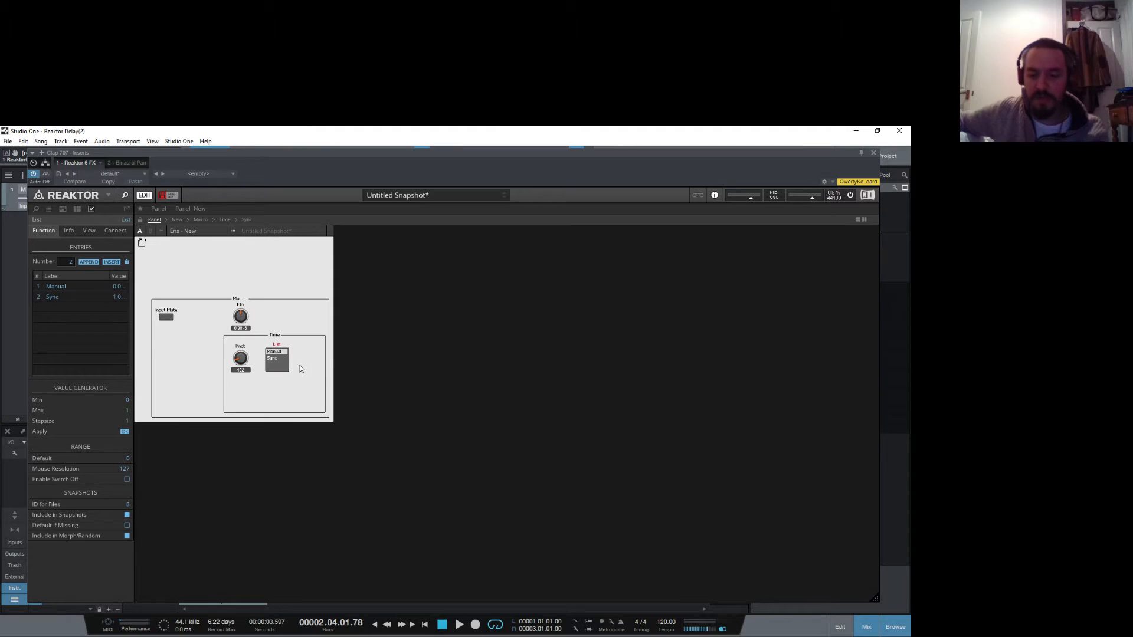
pyautogui.press('space')
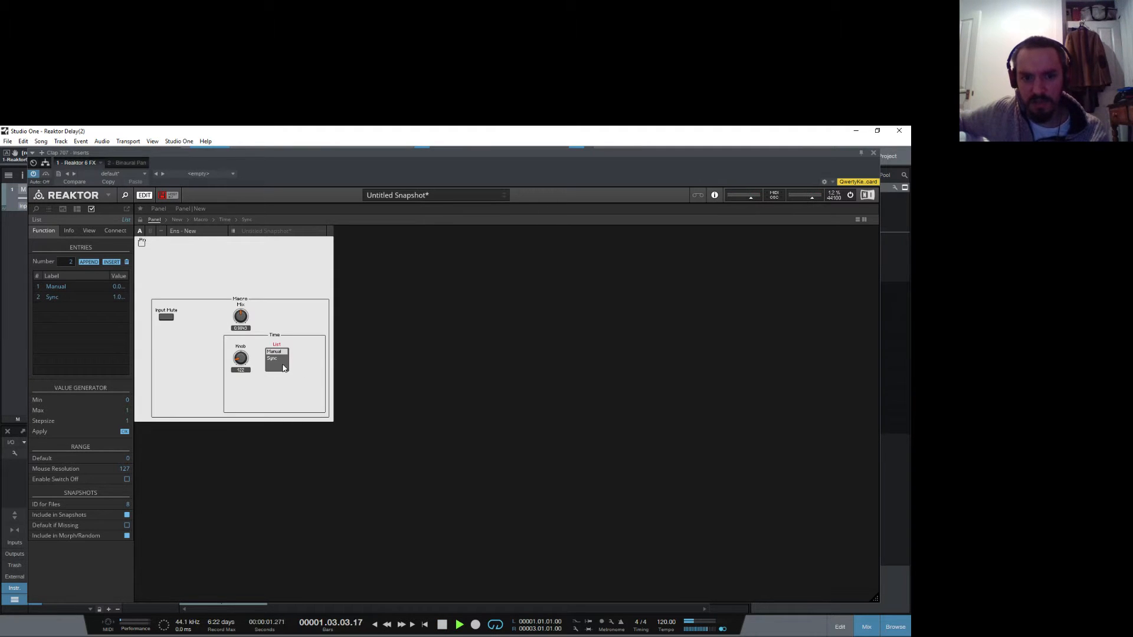
pyautogui.click(277, 359)
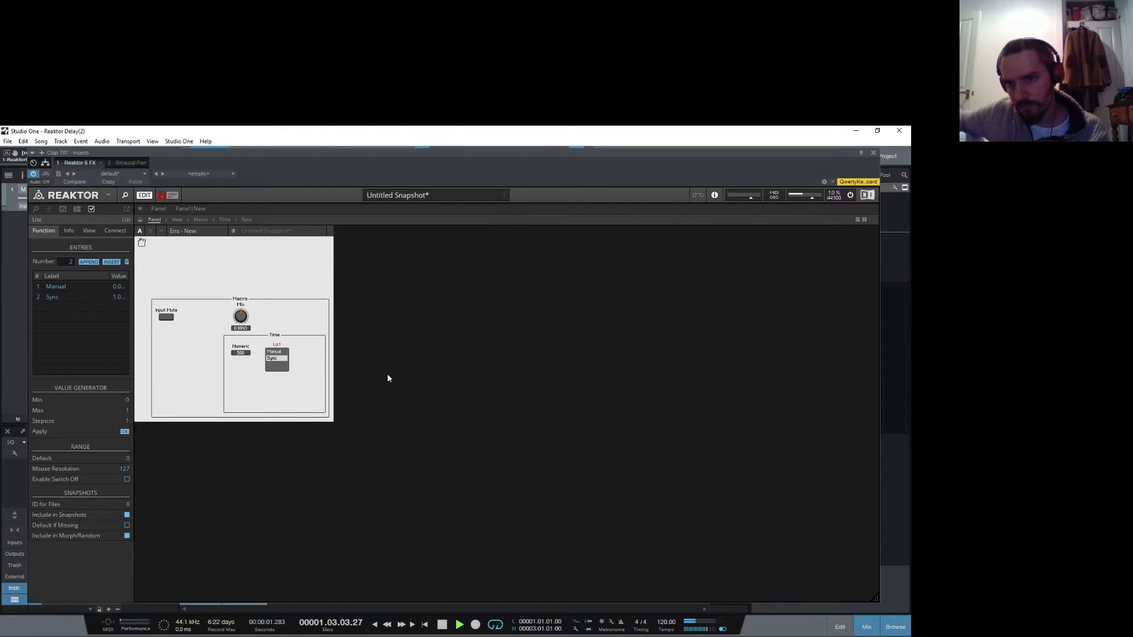
pyautogui.press('space')
# Step: Set the song tempo to 140 and play the song briefly to hear the synced delay
pyautogui.doubleClick(669, 624)
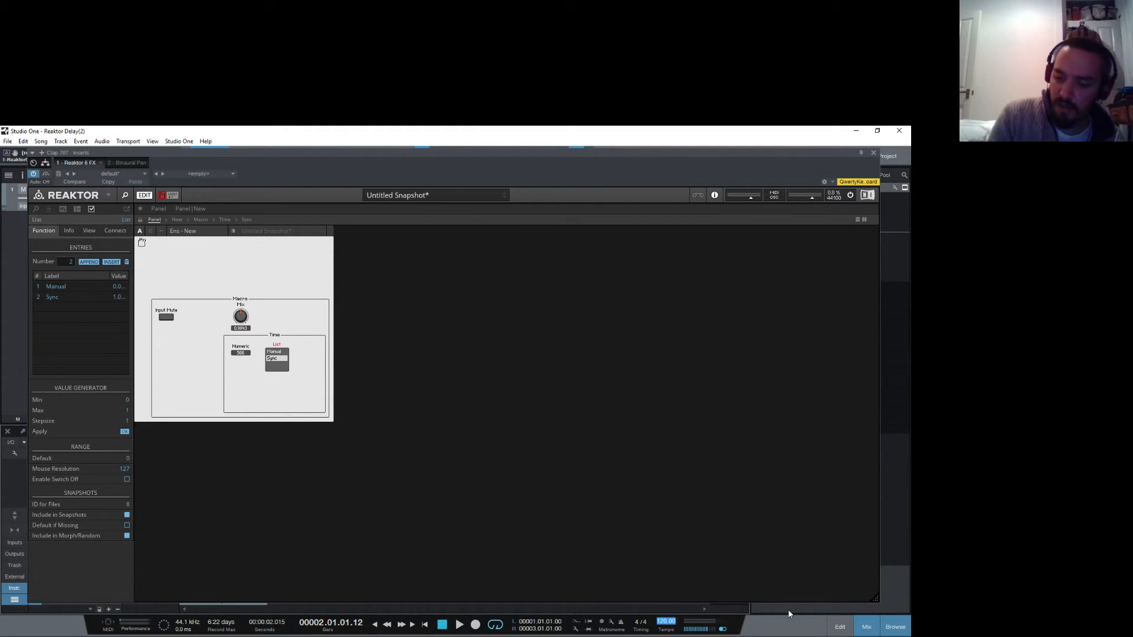
pyautogui.write('140')
pyautogui.press('Return')
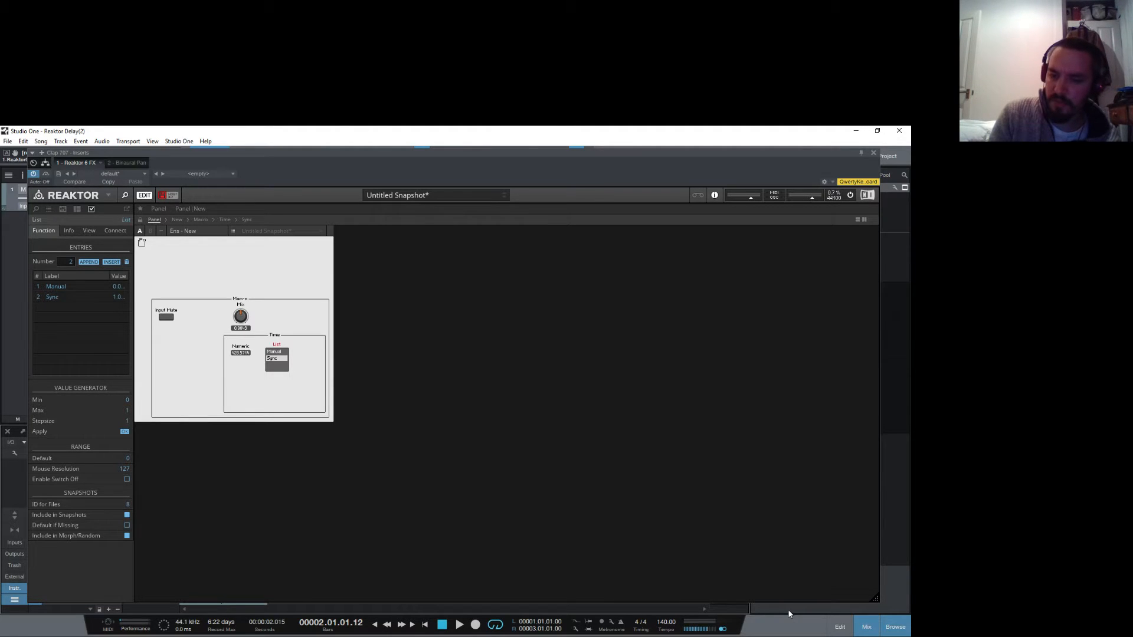
pyautogui.press('space')
pyautogui.press('space')
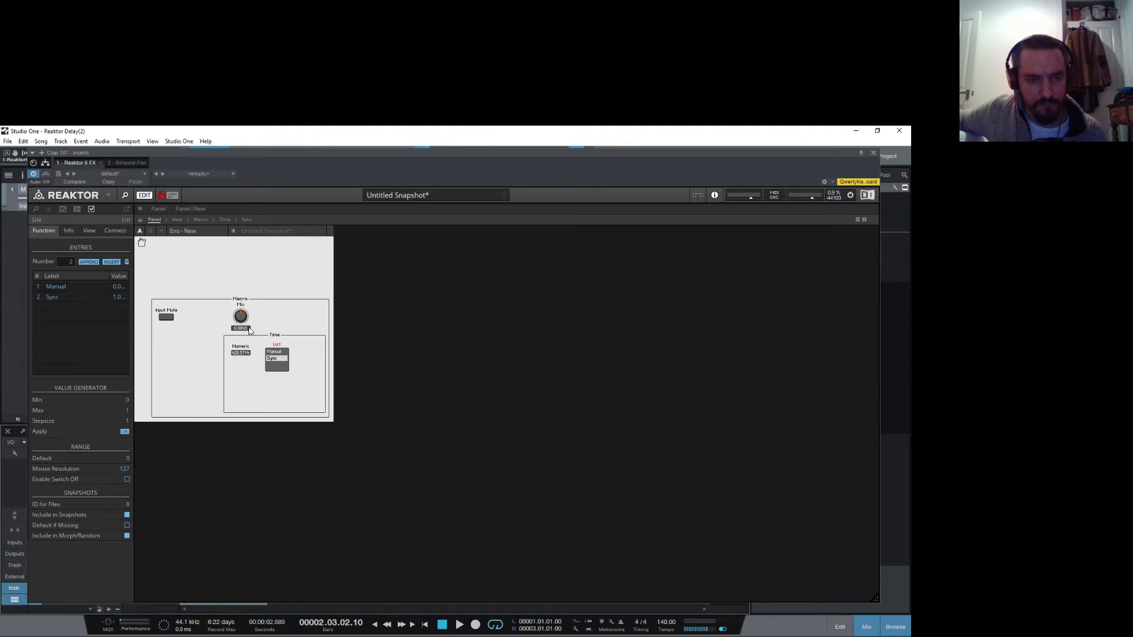
# Step: Open the Sync macro's structure inside Time and delete its Numeric readout
pyautogui.click(178, 220)
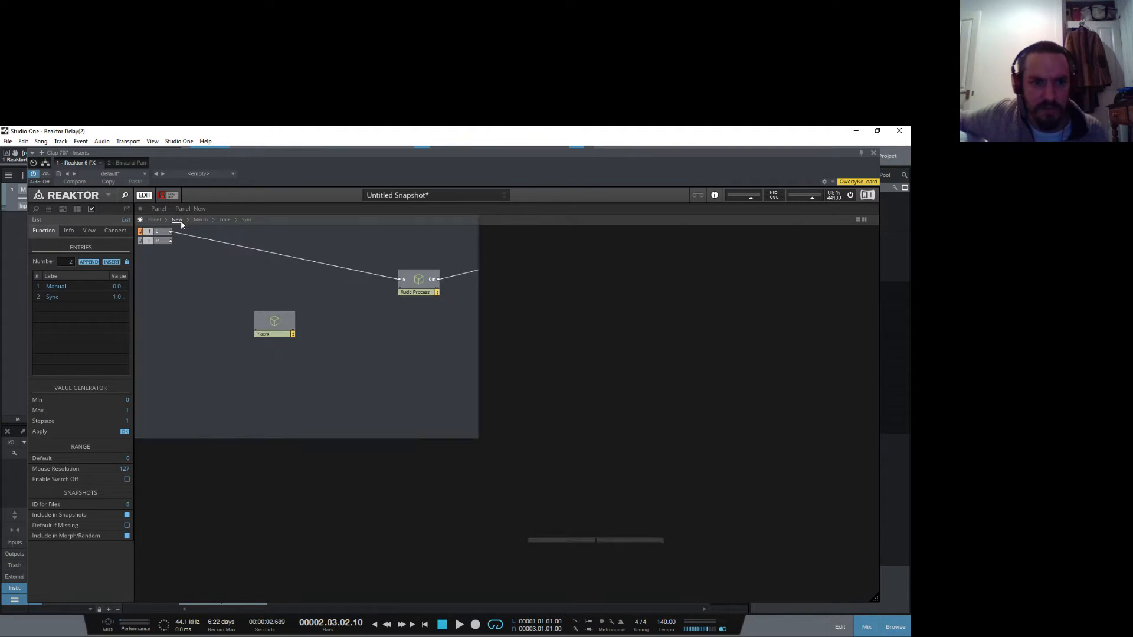
pyautogui.doubleClick(267, 333)
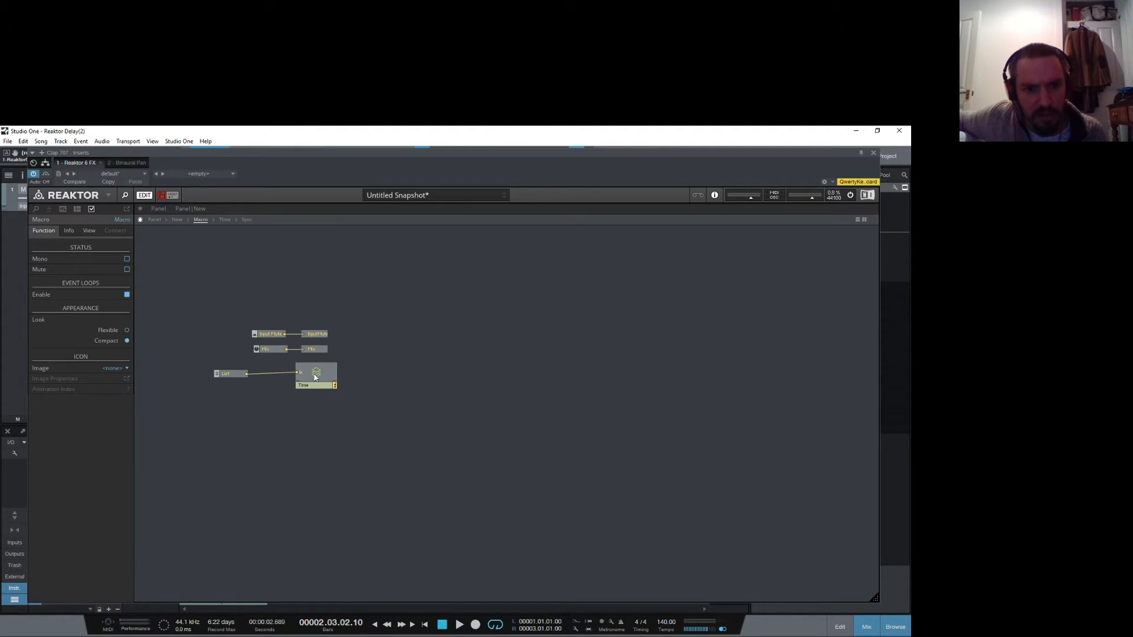
pyautogui.doubleClick(367, 406)
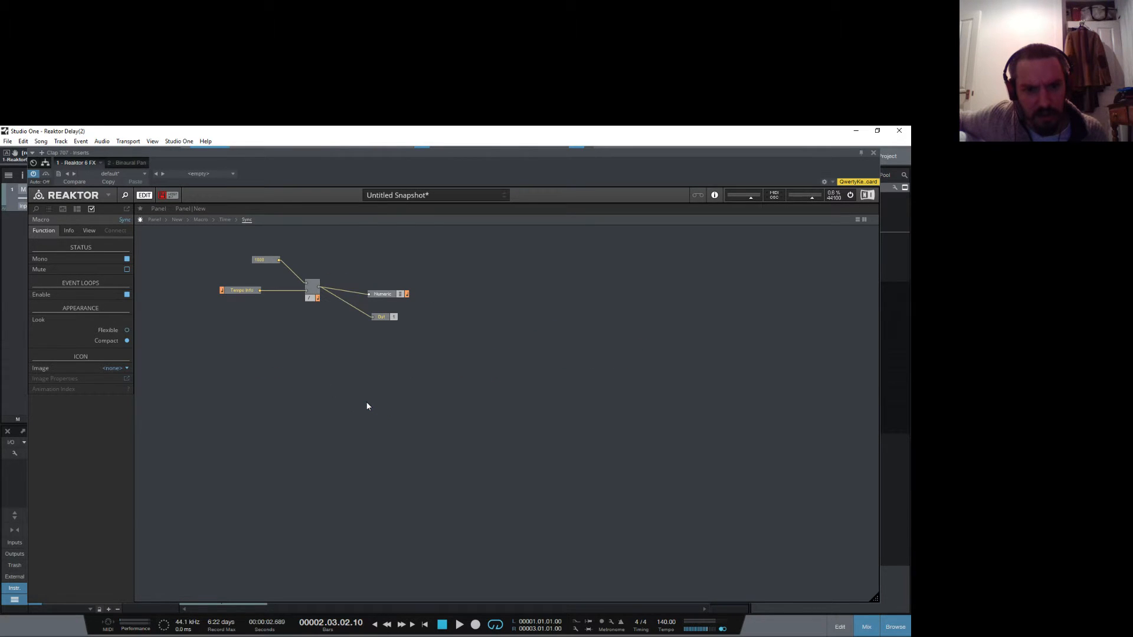
pyautogui.click(384, 295)
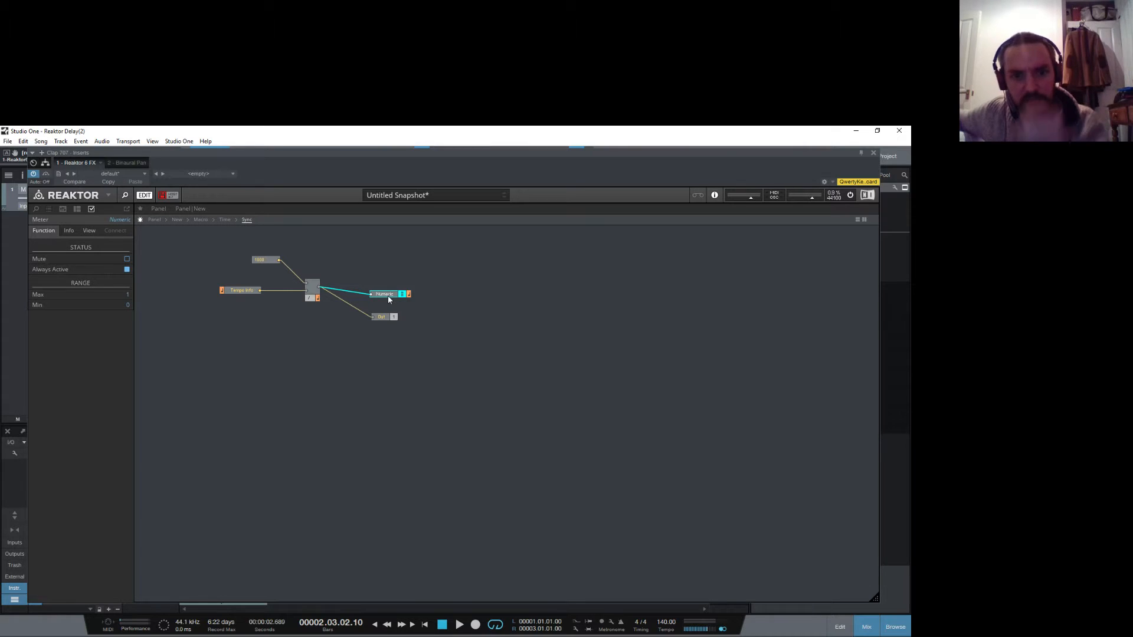
pyautogui.rightClick(388, 295)
pyautogui.click(419, 349)
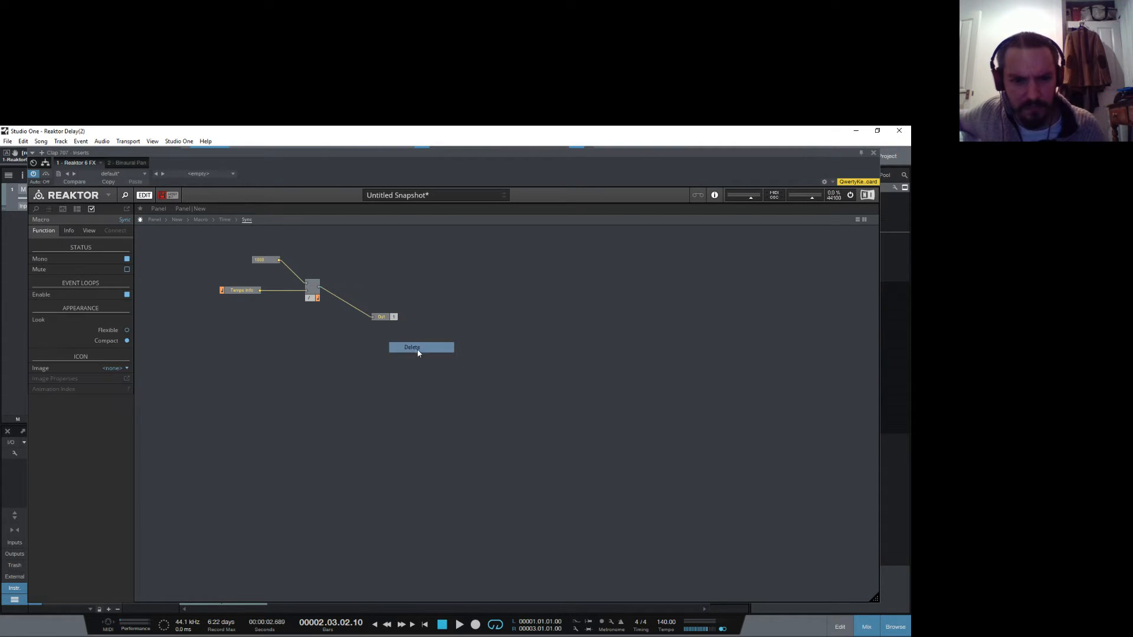
# Step: Tidy the Sync structure by grouping the 1000 constant and Divide beside Tempo Info, and moving the Out port farther away
pyautogui.moveTo(380, 317); pyautogui.dragTo(529, 320)
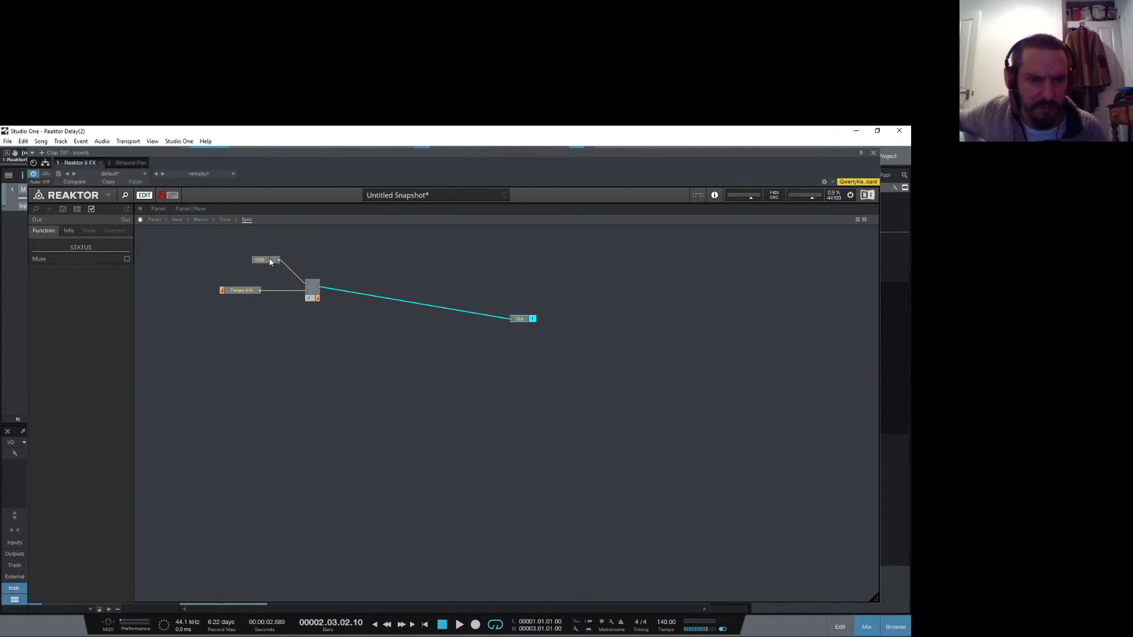
pyautogui.moveTo(271, 262); pyautogui.dragTo(275, 299)
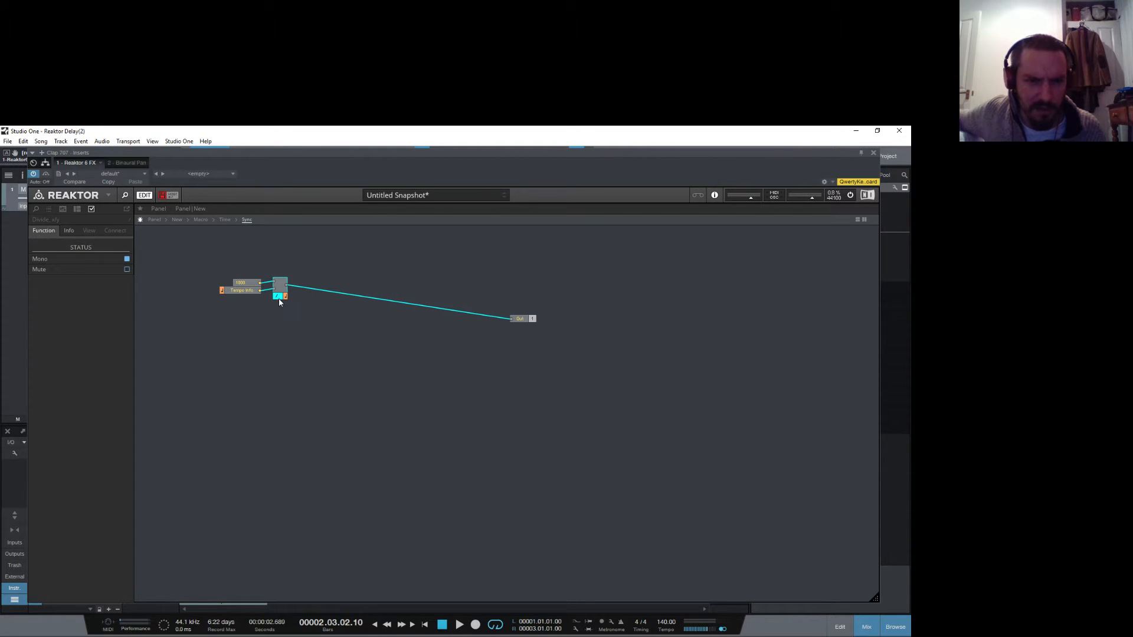
pyautogui.click(319, 338)
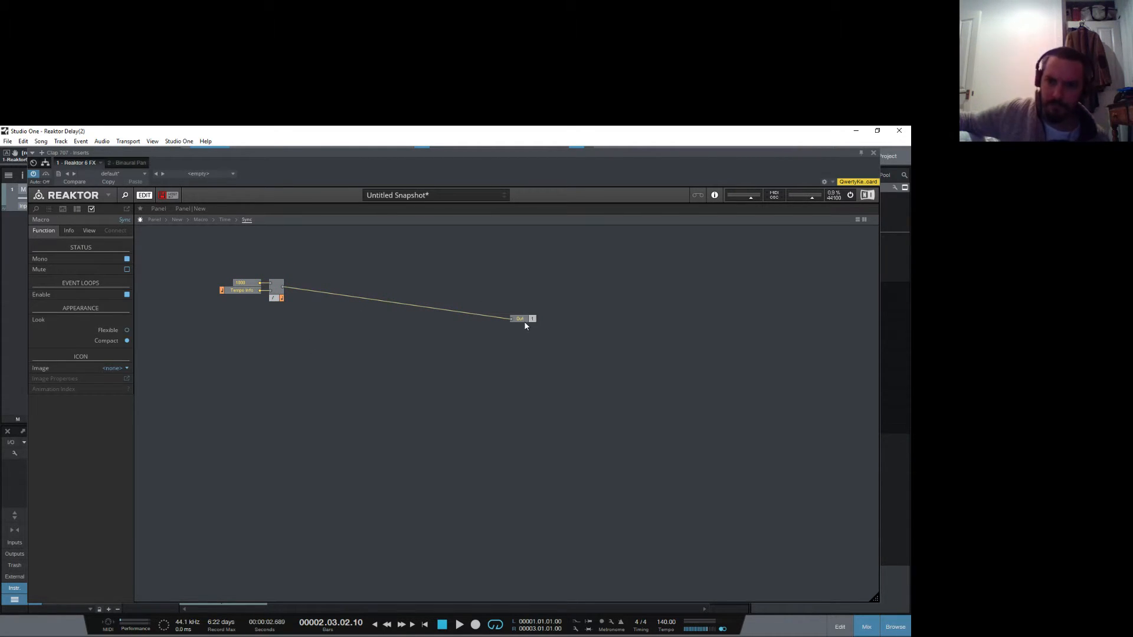
pyautogui.moveTo(525, 321); pyautogui.dragTo(546, 301)
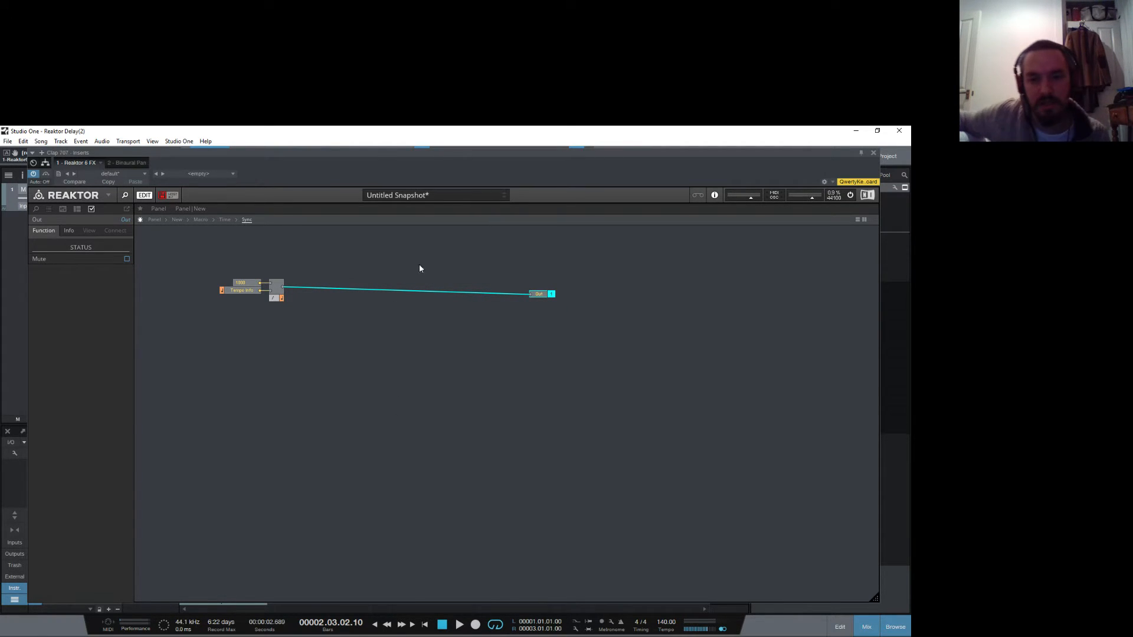
pyautogui.rightClick(395, 336)
pyautogui.moveTo(430, 344)
pyautogui.moveTo(522, 343)
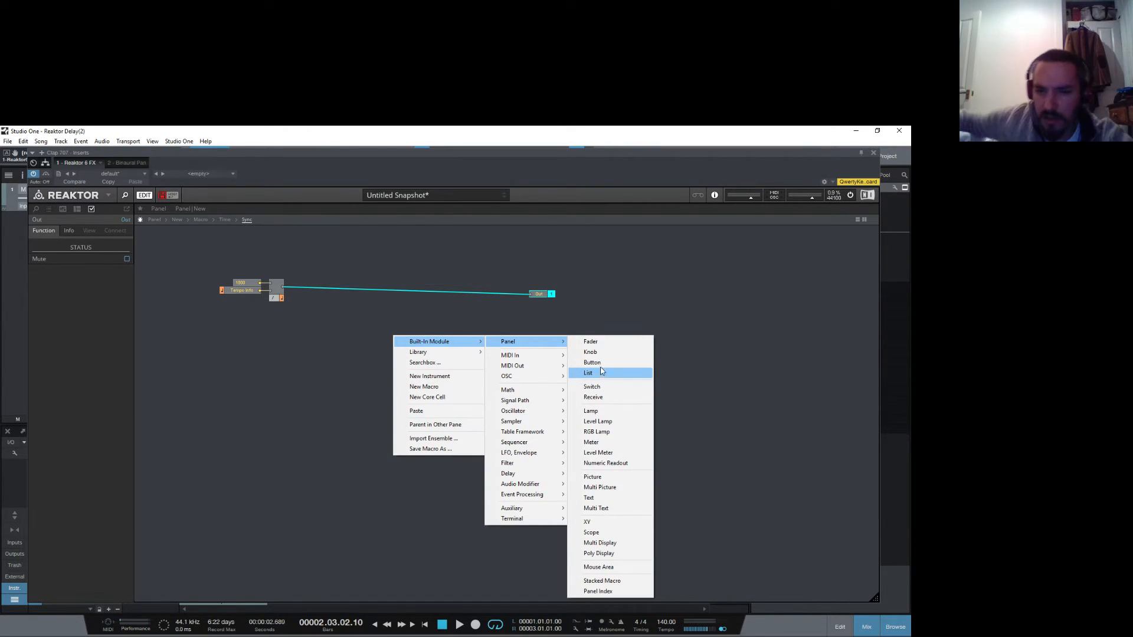
pyautogui.moveTo(536, 400)
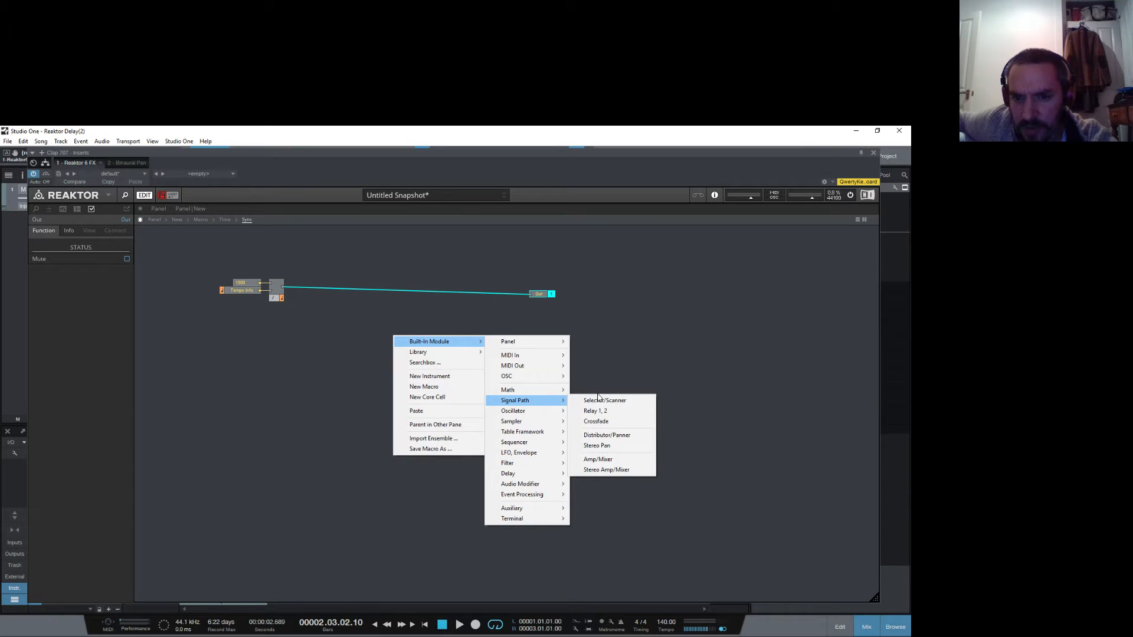
pyautogui.click(594, 401)
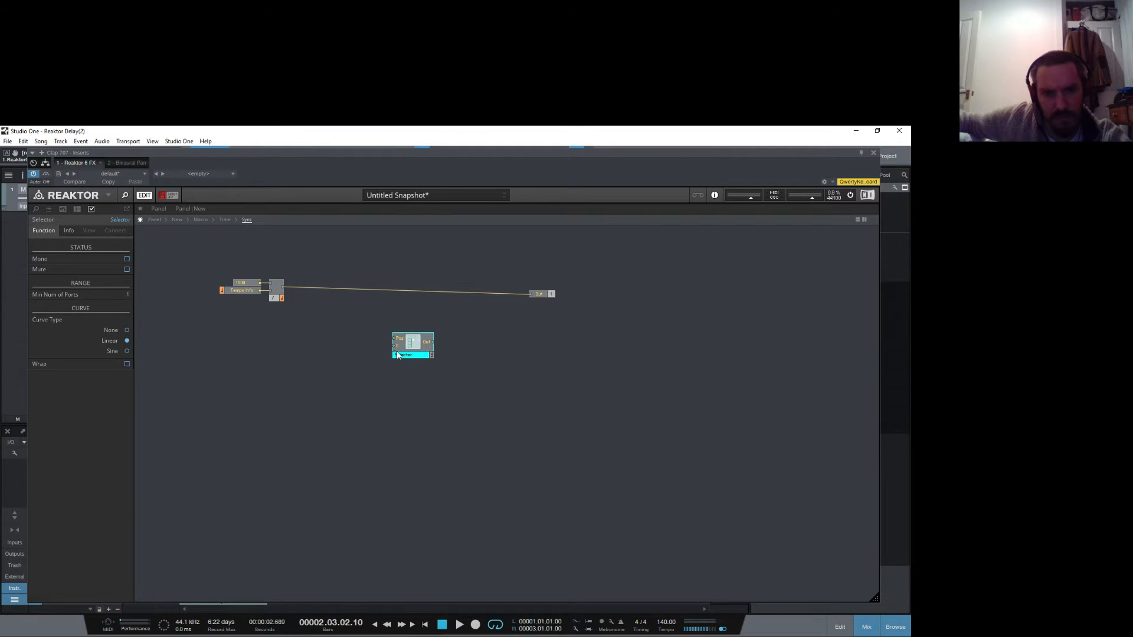
pyautogui.moveTo(129, 295); pyautogui.dragTo(137, 270)
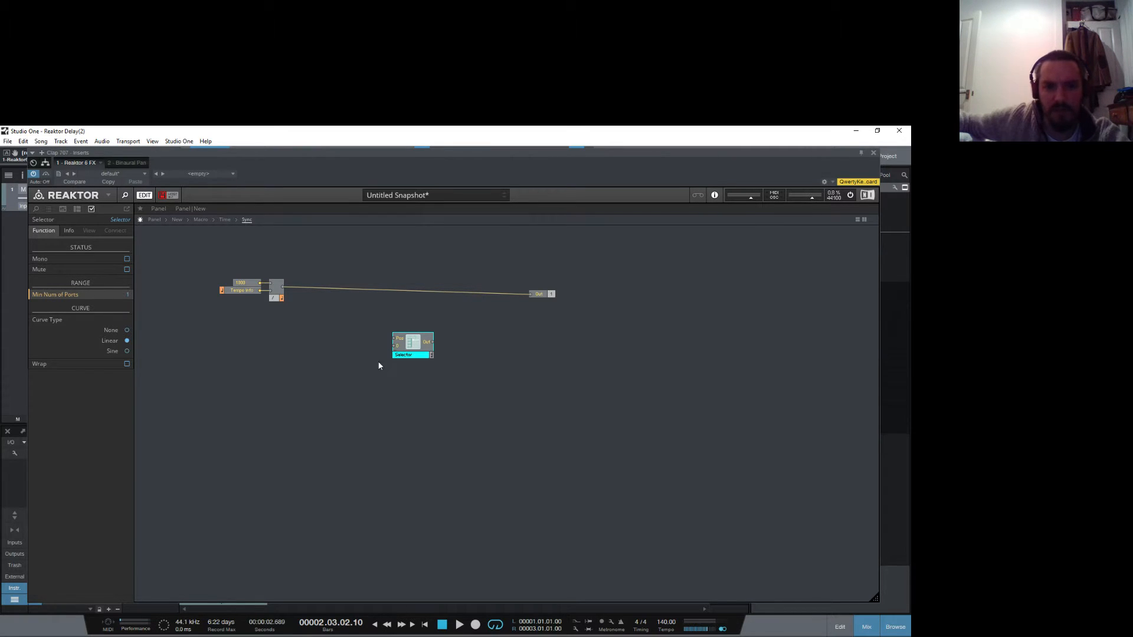
pyautogui.rightClick(394, 381)
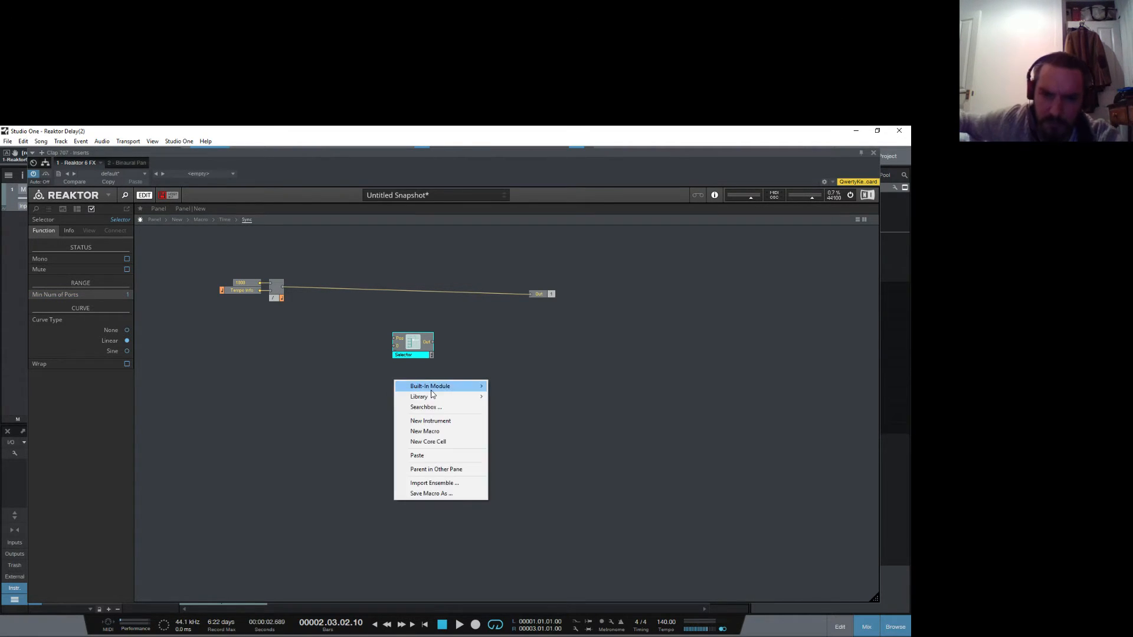
pyautogui.moveTo(465, 389)
pyautogui.moveTo(525, 411)
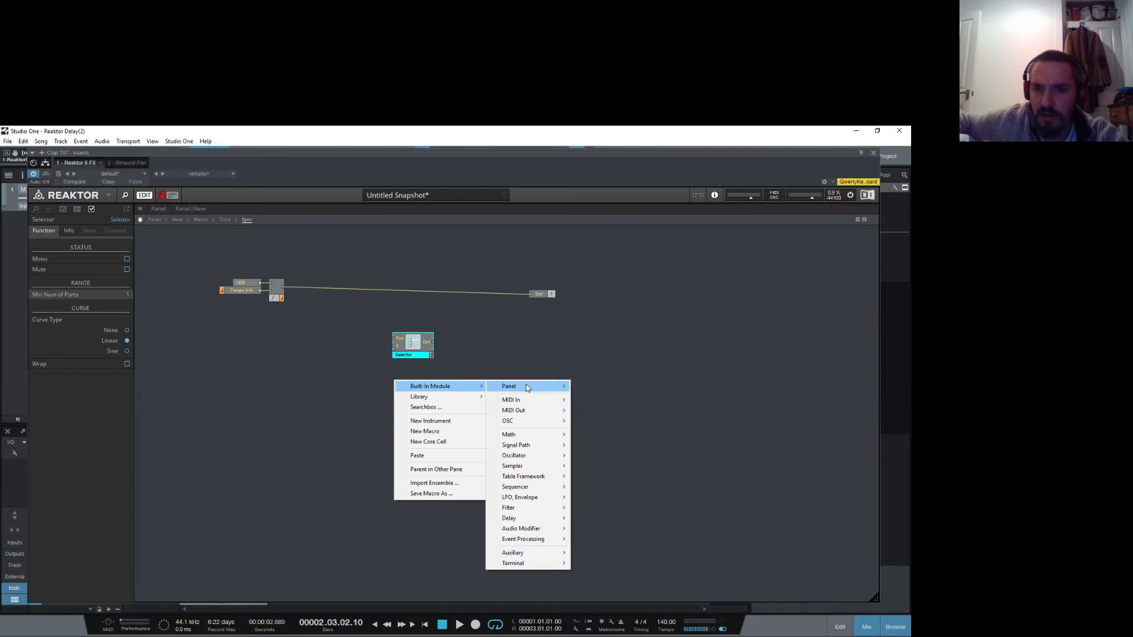
pyautogui.click(332, 360)
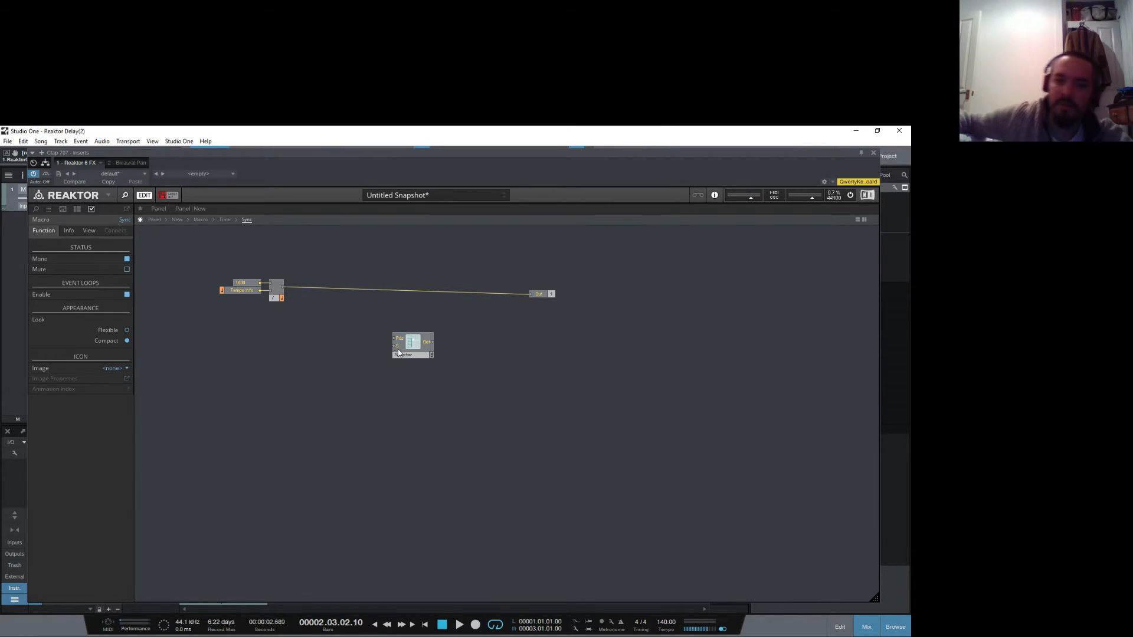
pyautogui.click(410, 336)
pyautogui.press('Delete')
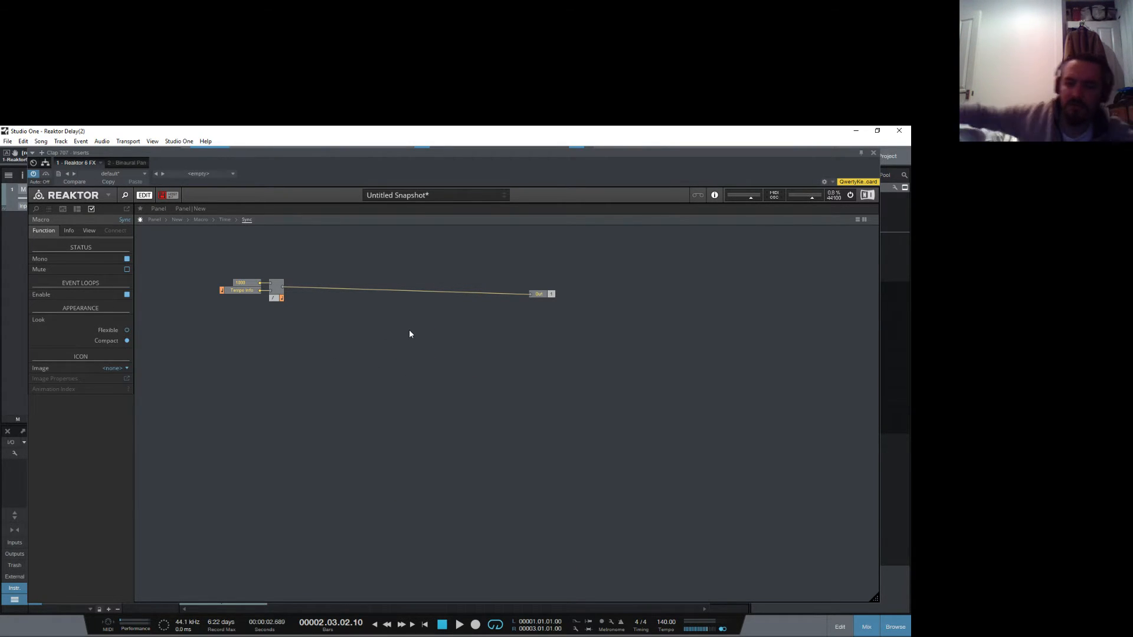
# Step: Add a List module to the Sync structure and append seven entries to it
pyautogui.rightClick(410, 334)
pyautogui.moveTo(434, 336)
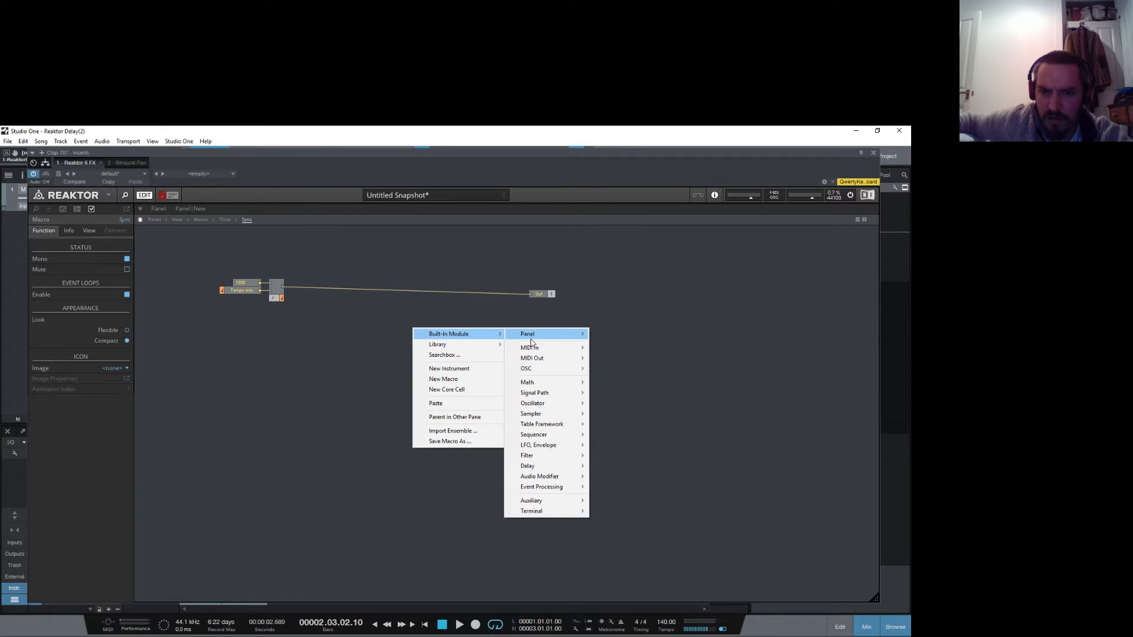
pyautogui.moveTo(532, 337)
pyautogui.click(612, 367)
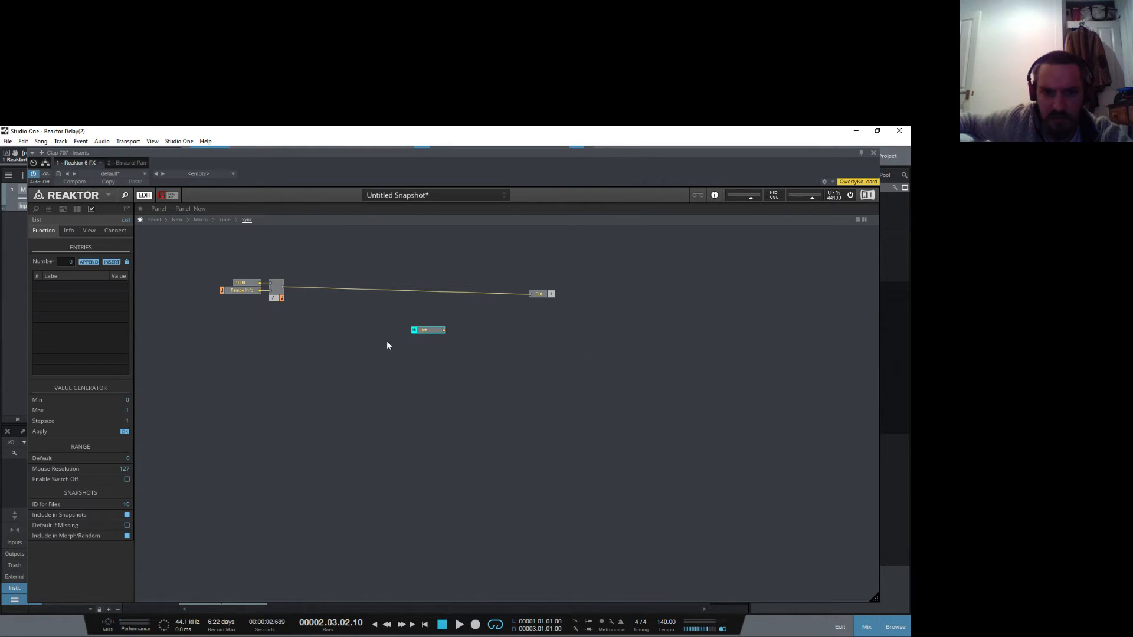
pyautogui.click(90, 262)
pyautogui.click(90, 262)
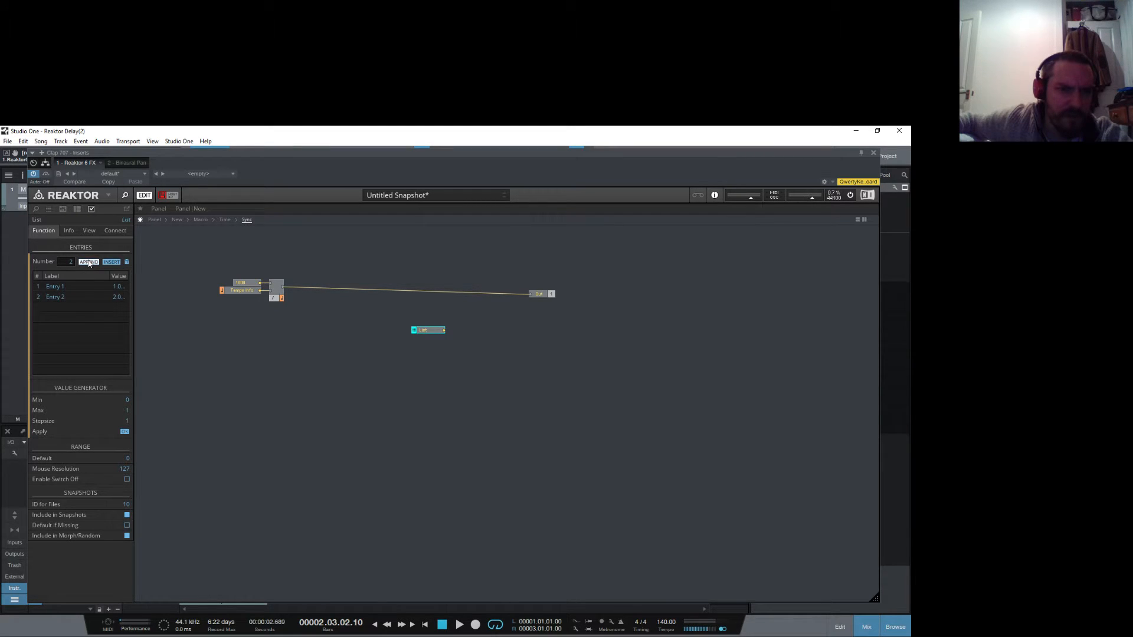
pyautogui.click(90, 262)
pyautogui.click(90, 262)
pyautogui.click(90, 262)
pyautogui.click(90, 262)
pyautogui.click(90, 263)
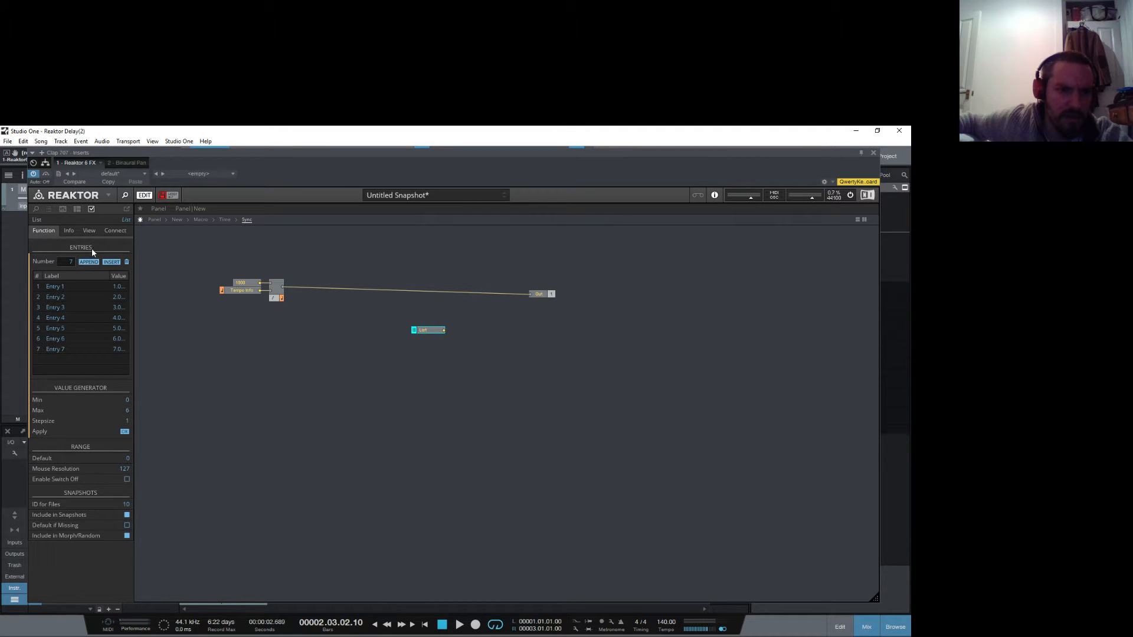
# Step: Label the first two entries of the List module "4 Bars" and "2 Bars"
pyautogui.doubleClick(59, 287)
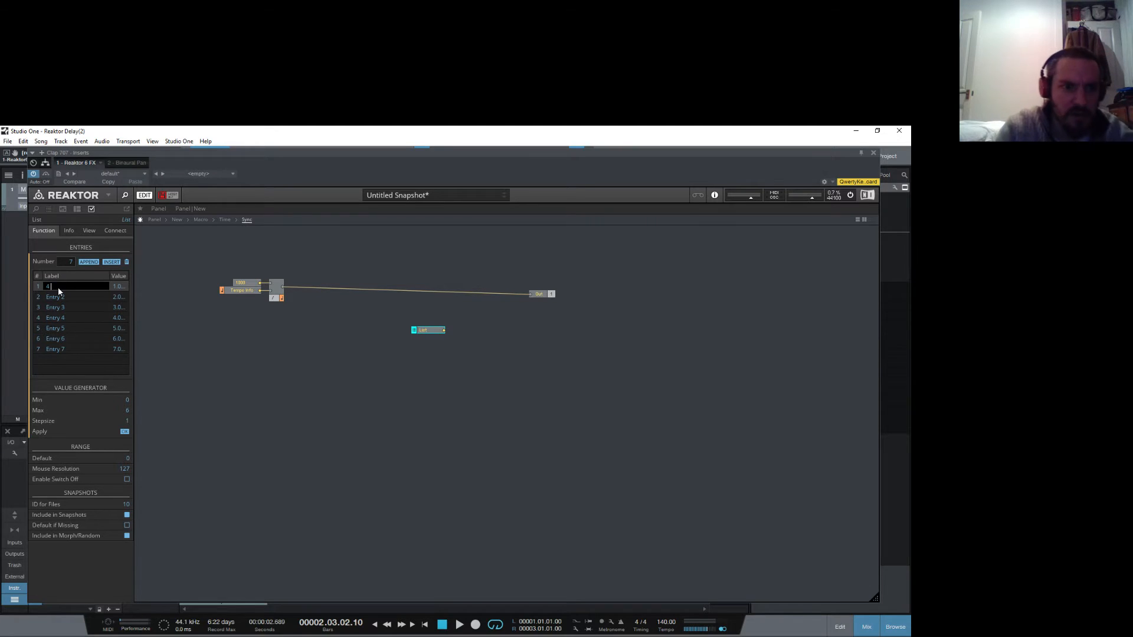
pyautogui.write('4 Bars')
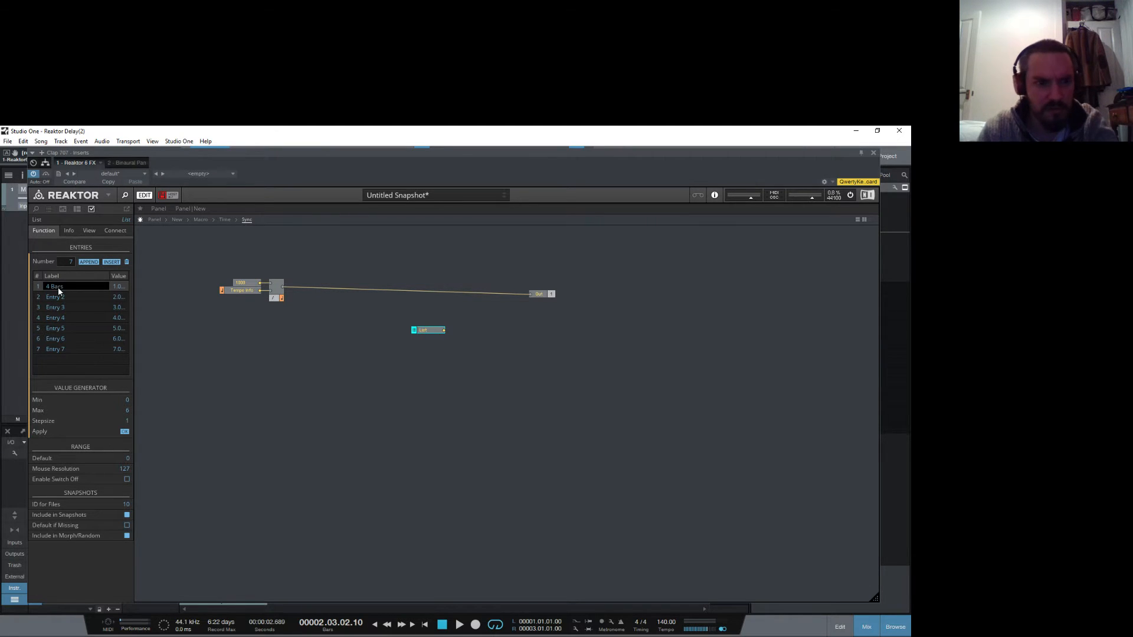
pyautogui.press('Return')
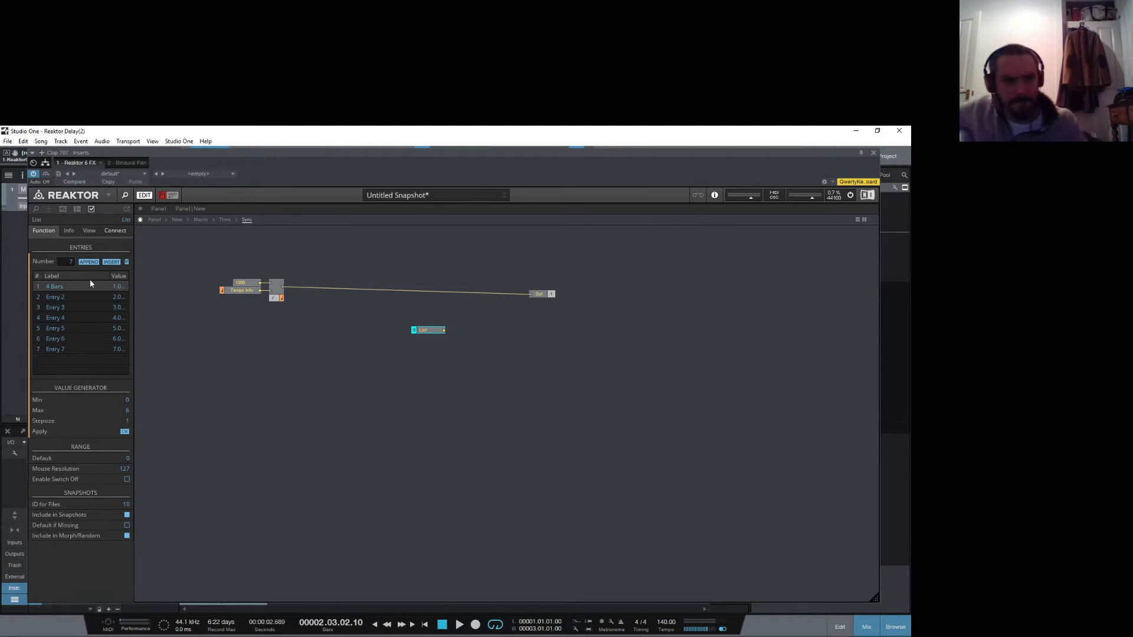
pyautogui.doubleClick(57, 298)
pyautogui.write('2')
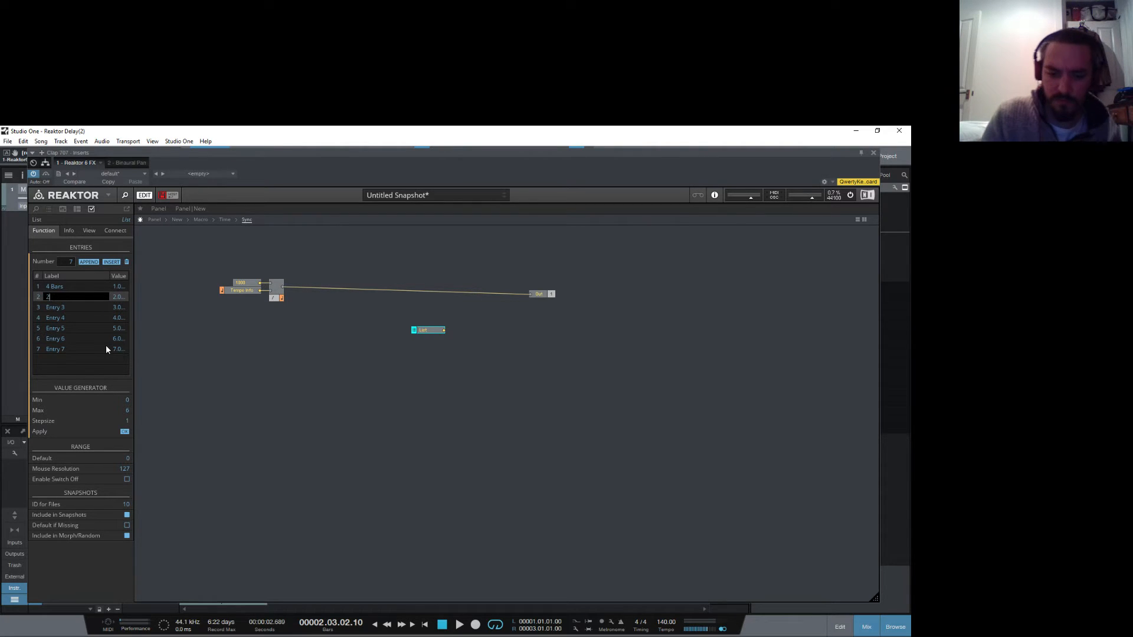
pyautogui.write(' Bars')
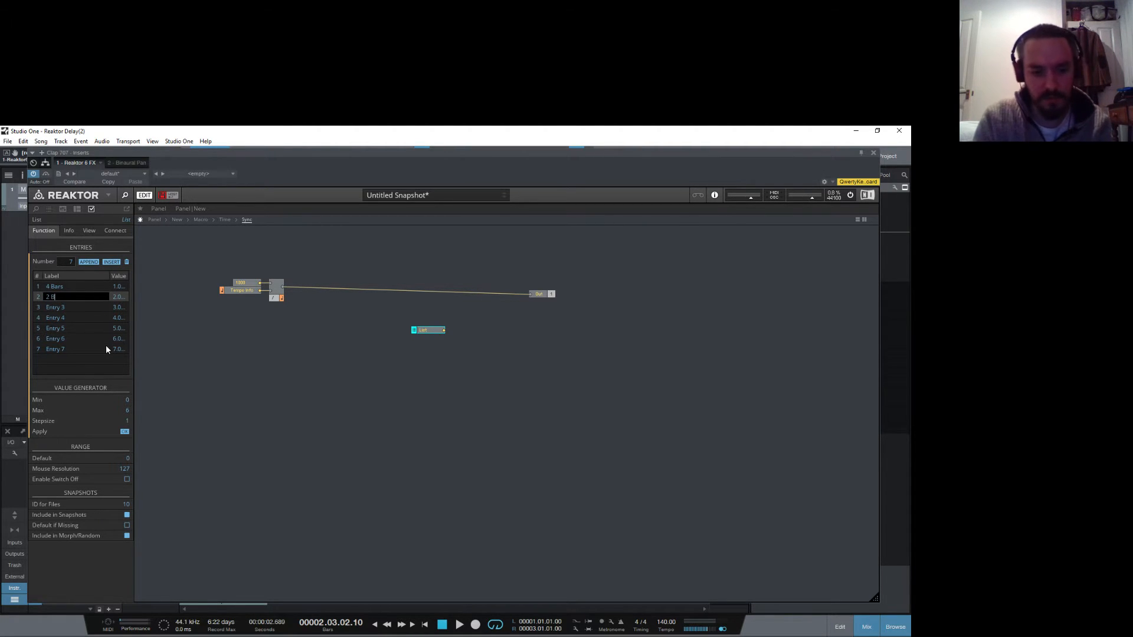
pyautogui.press('Return')
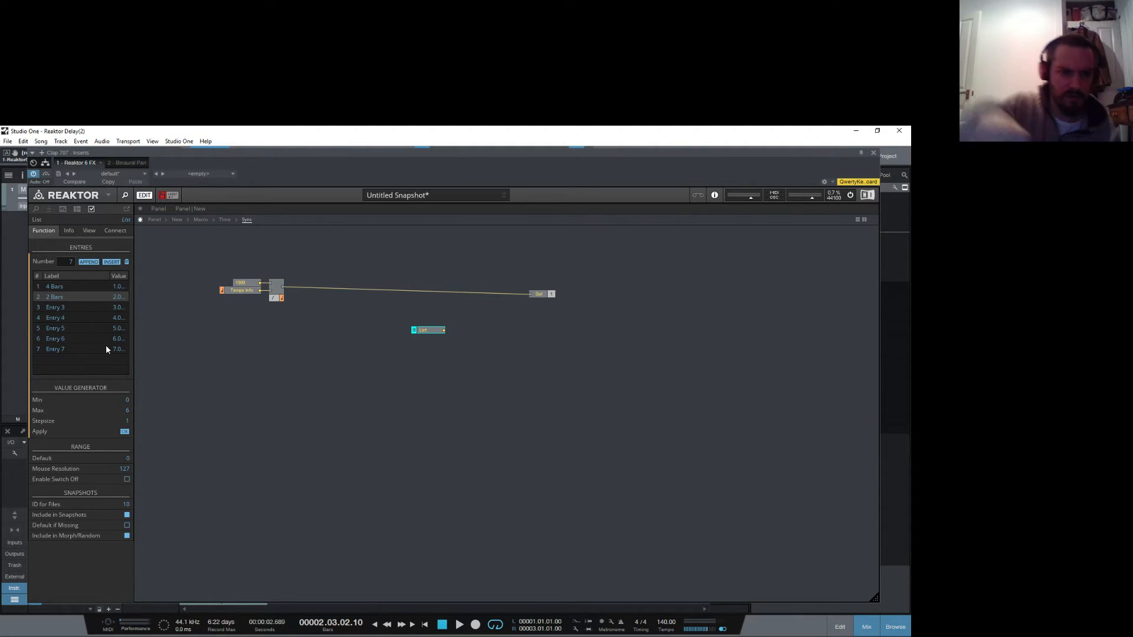
# Step: Label the List's third entry "1 Bar" and its fourth entry "1/2 Bar"
pyautogui.doubleClick(50, 307)
pyautogui.write('1')
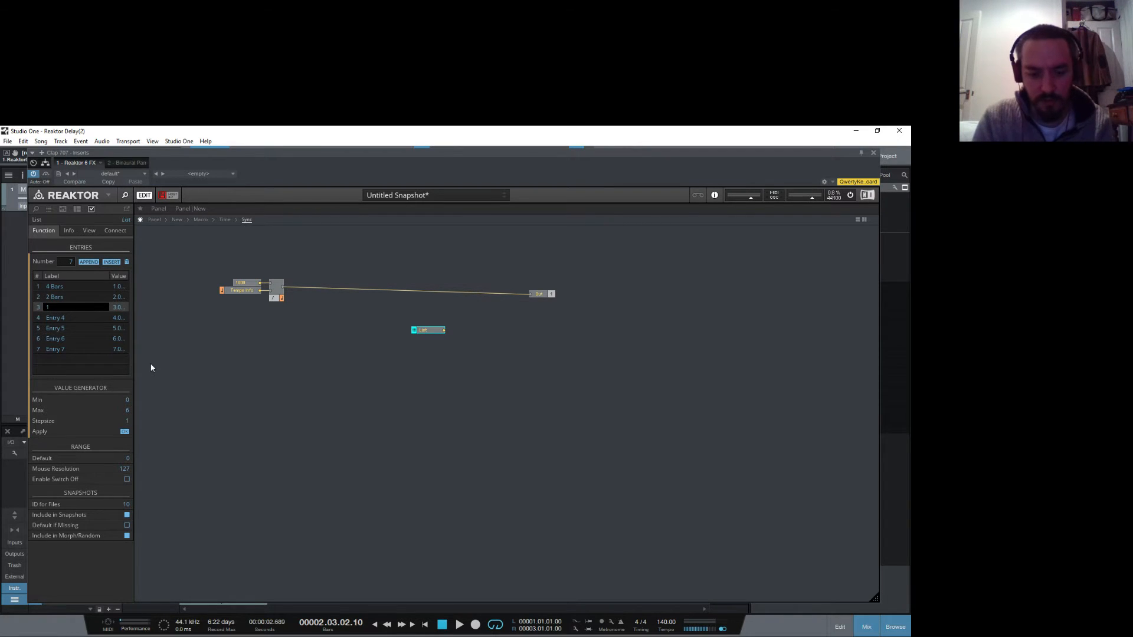
pyautogui.write(' Bar')
pyautogui.press('Return')
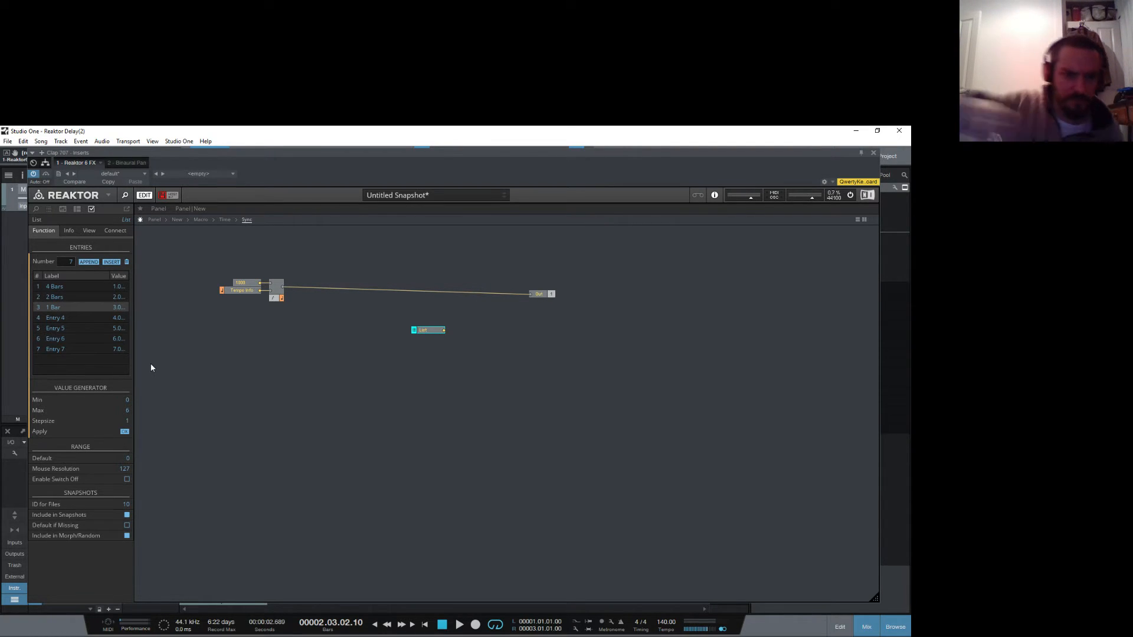
pyautogui.doubleClick(59, 317)
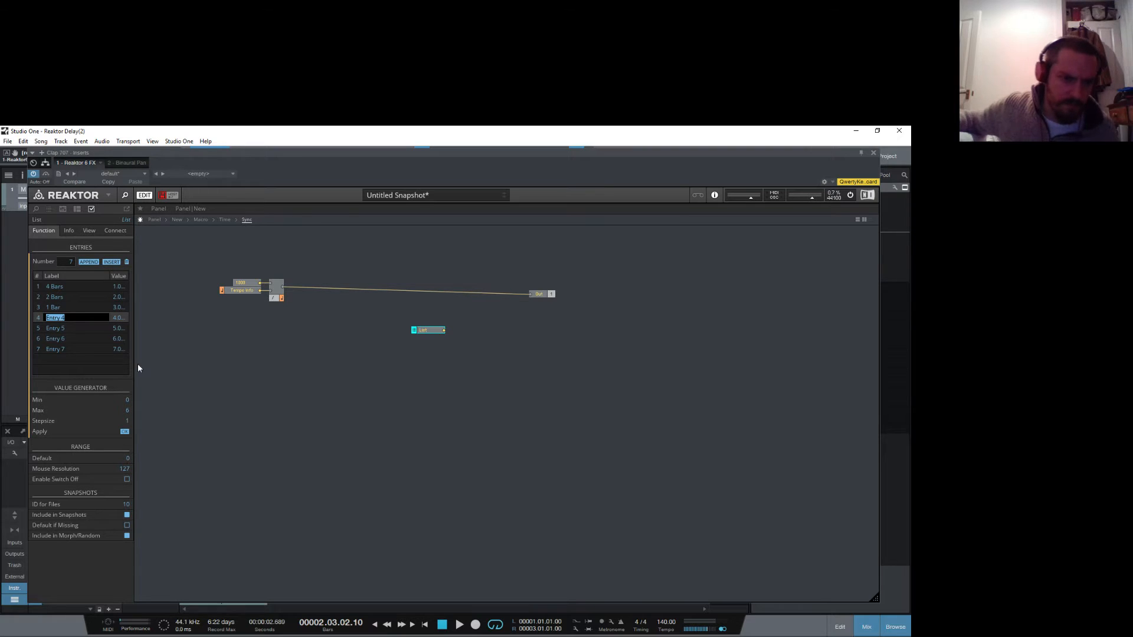
pyautogui.write('1/')
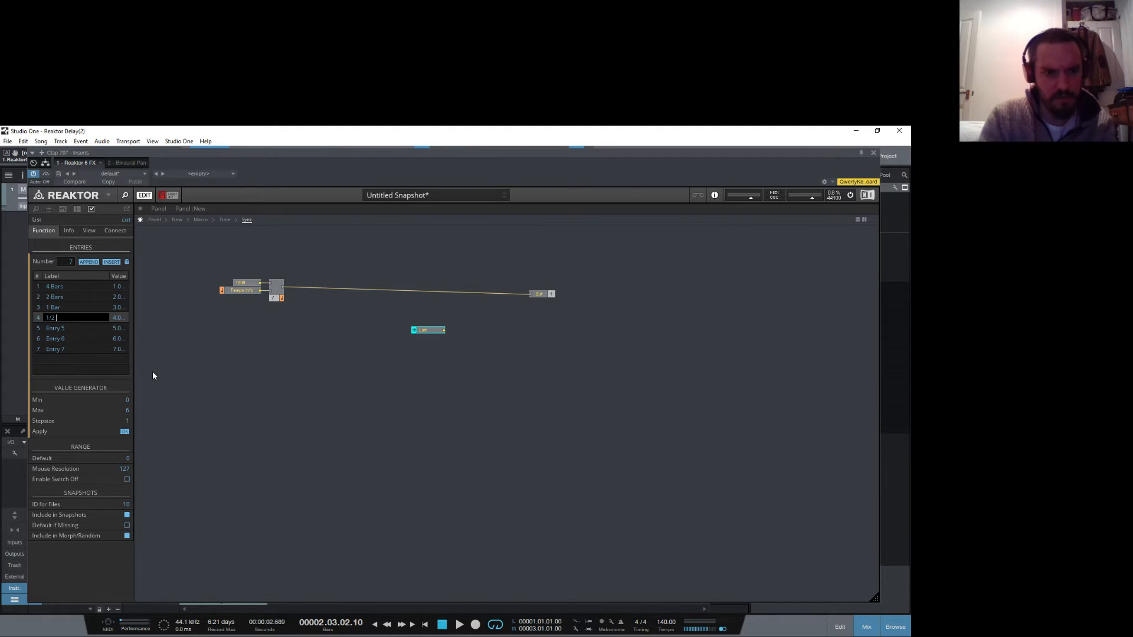
pyautogui.write('2 Bar')
pyautogui.press('Return')
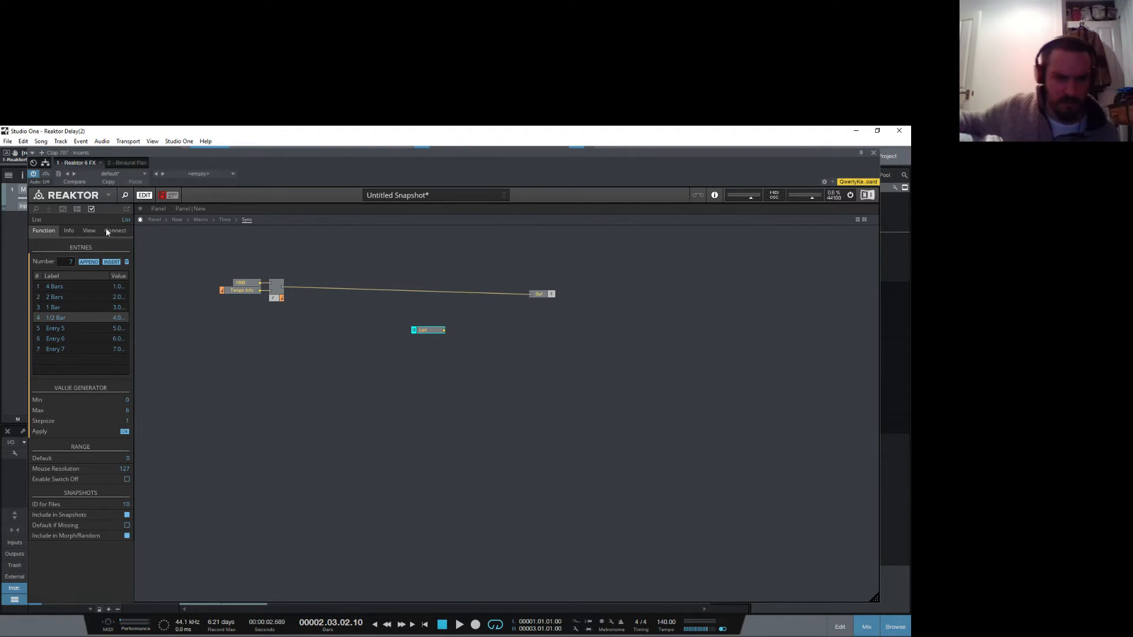
# Step: Label the List's fifth entry "1/4 Bar", correcting the capitalisation of "Bar"
pyautogui.doubleClick(66, 327)
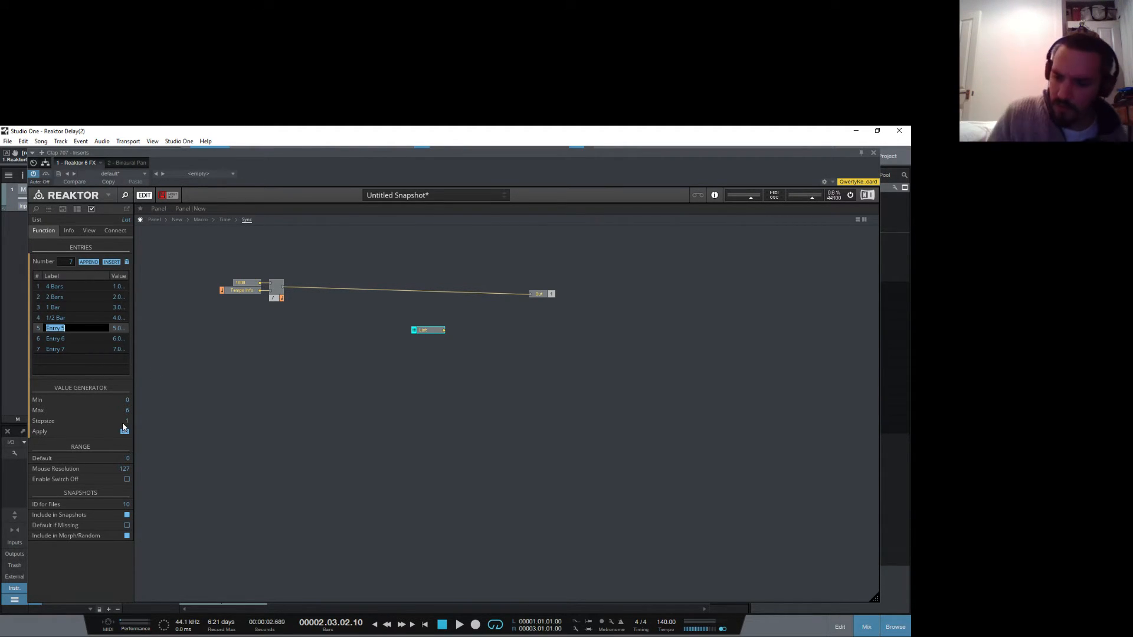
pyautogui.write('1/4')
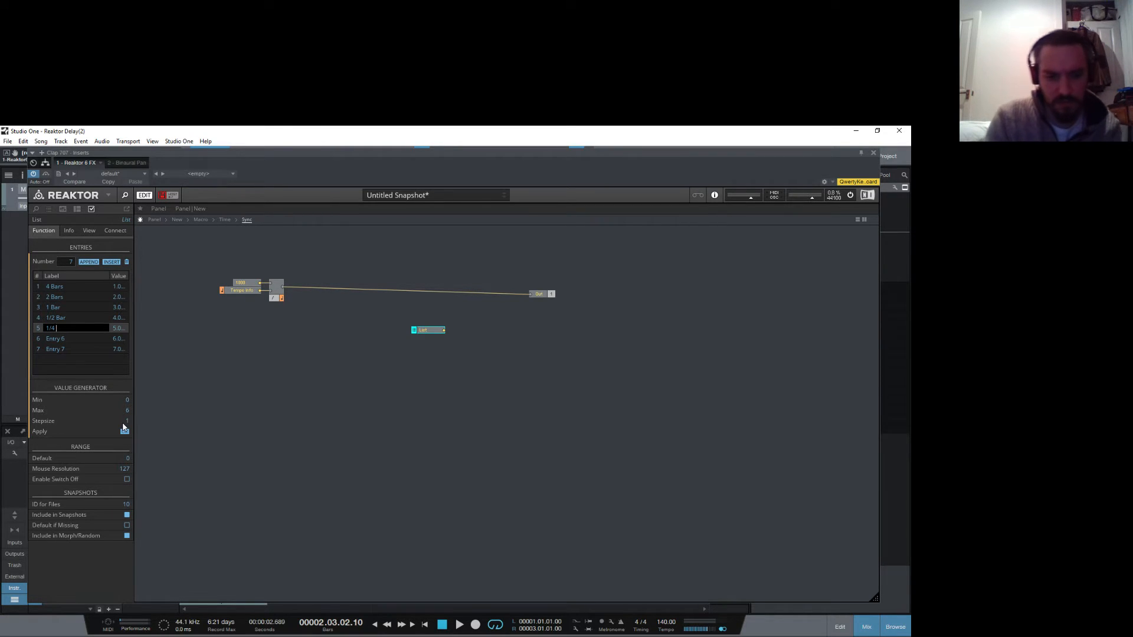
pyautogui.write(' BAr')
pyautogui.press('Return')
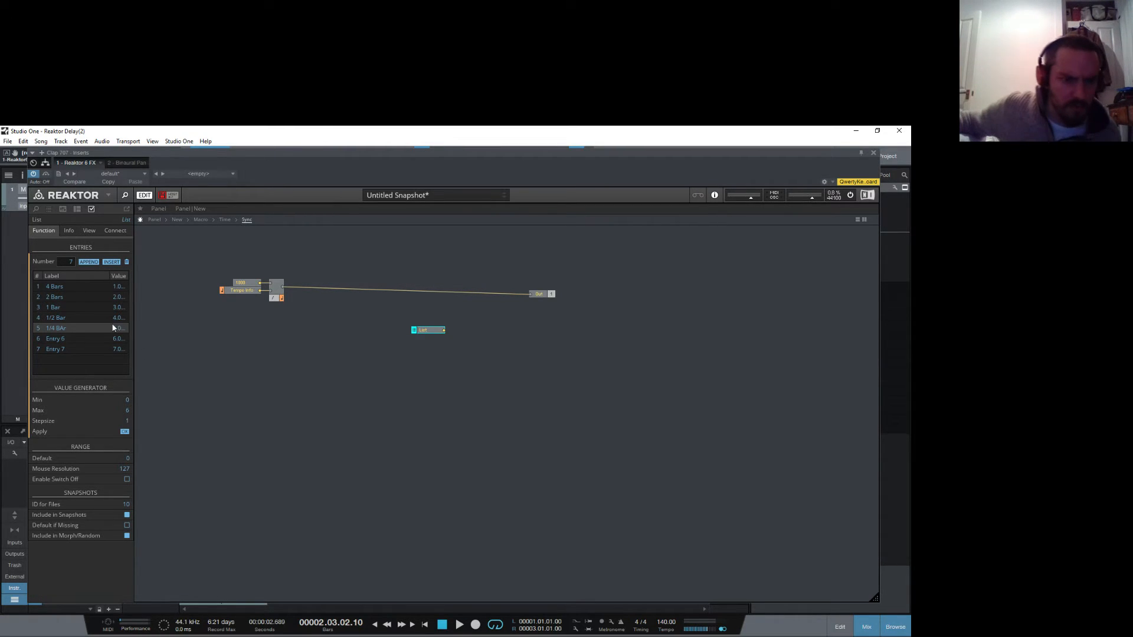
pyautogui.doubleClick(93, 327)
pyautogui.doubleClick(93, 328)
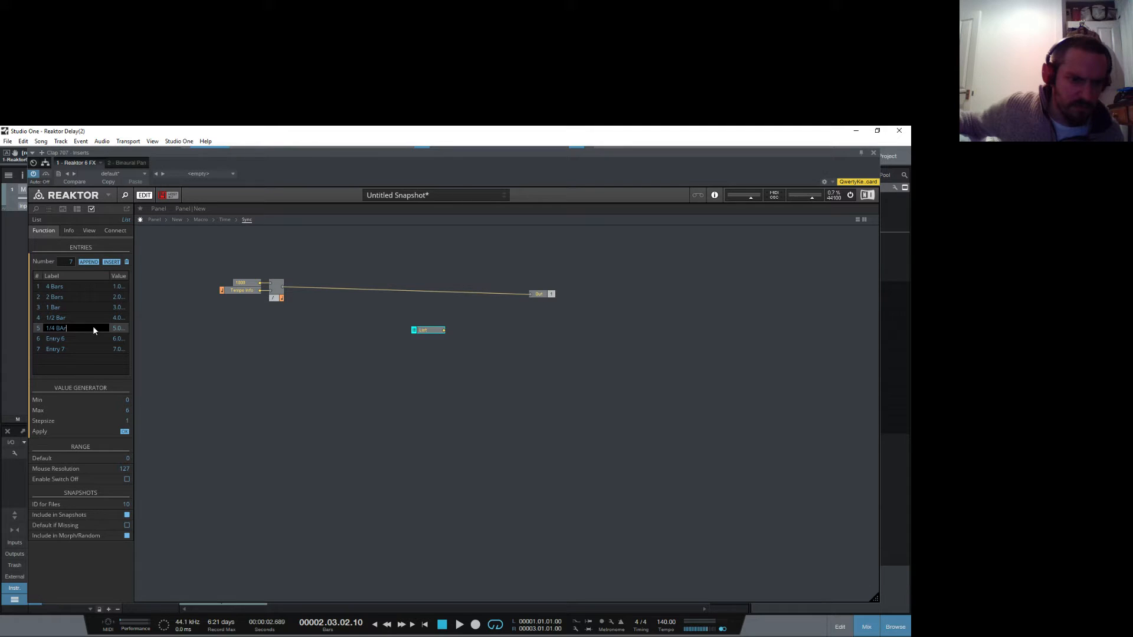
pyautogui.write('Bar')
pyautogui.press('Return')
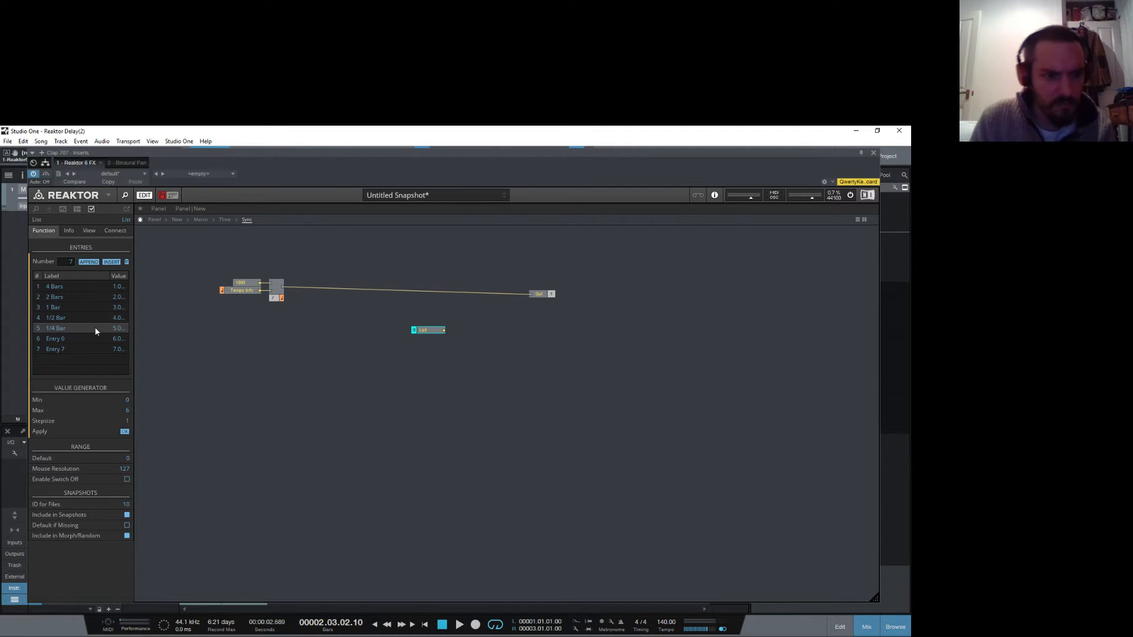
# Step: Label the last two List entries "1/8 Bar" and "1/16 Bar"
pyautogui.doubleClick(76, 341)
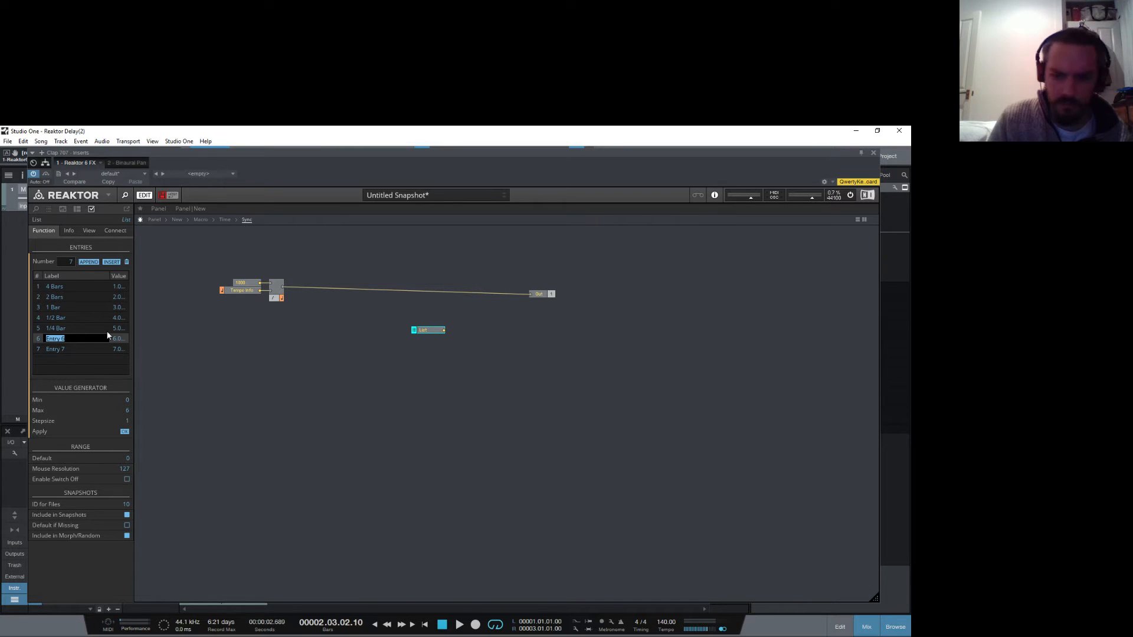
pyautogui.write('1/')
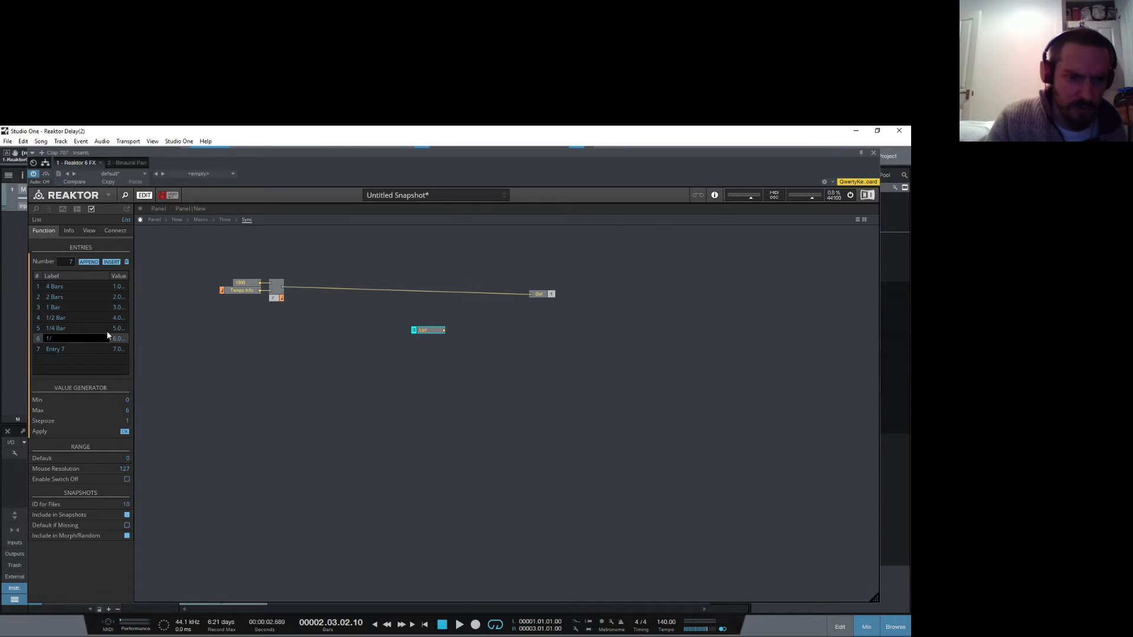
pyautogui.write('8 Bar')
pyautogui.press('Return')
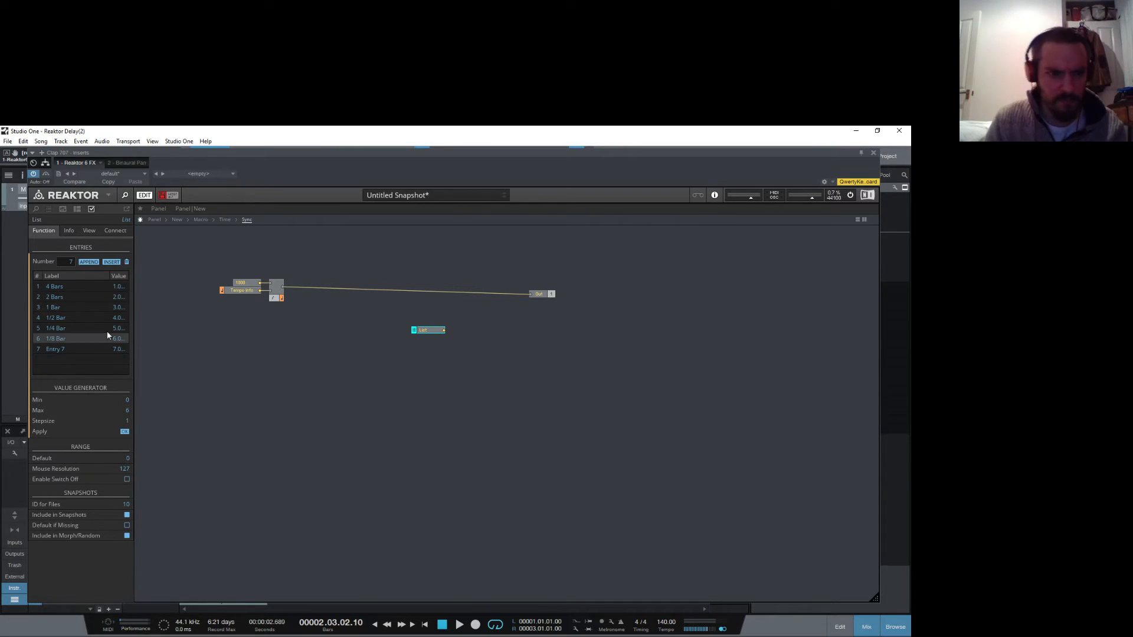
pyautogui.doubleClick(58, 349)
pyautogui.write('1/')
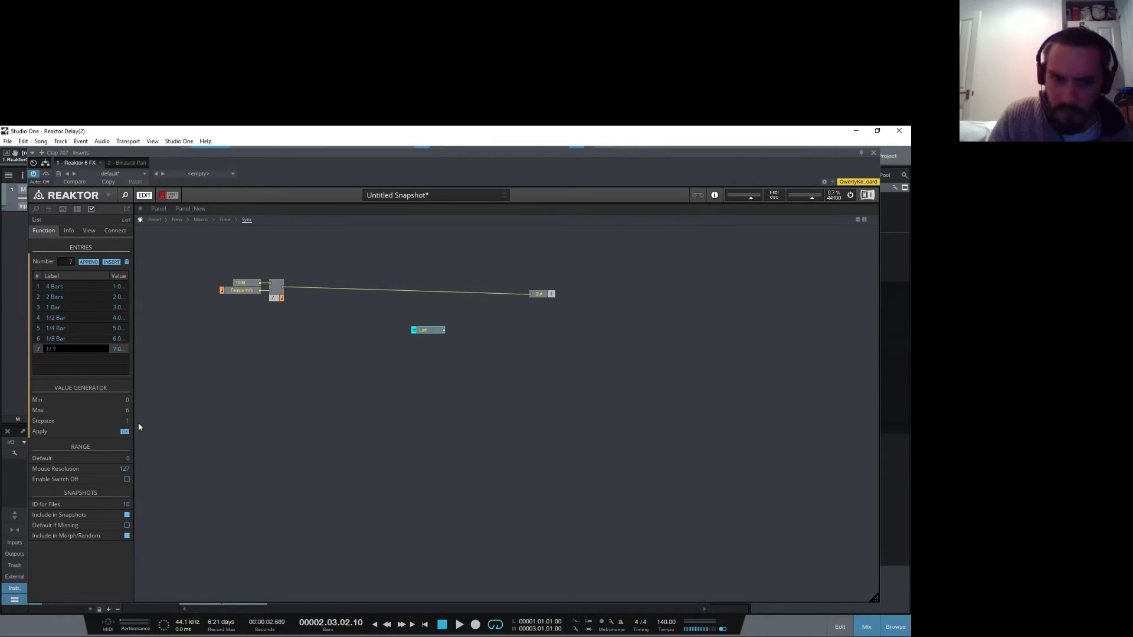
pyautogui.write('16')
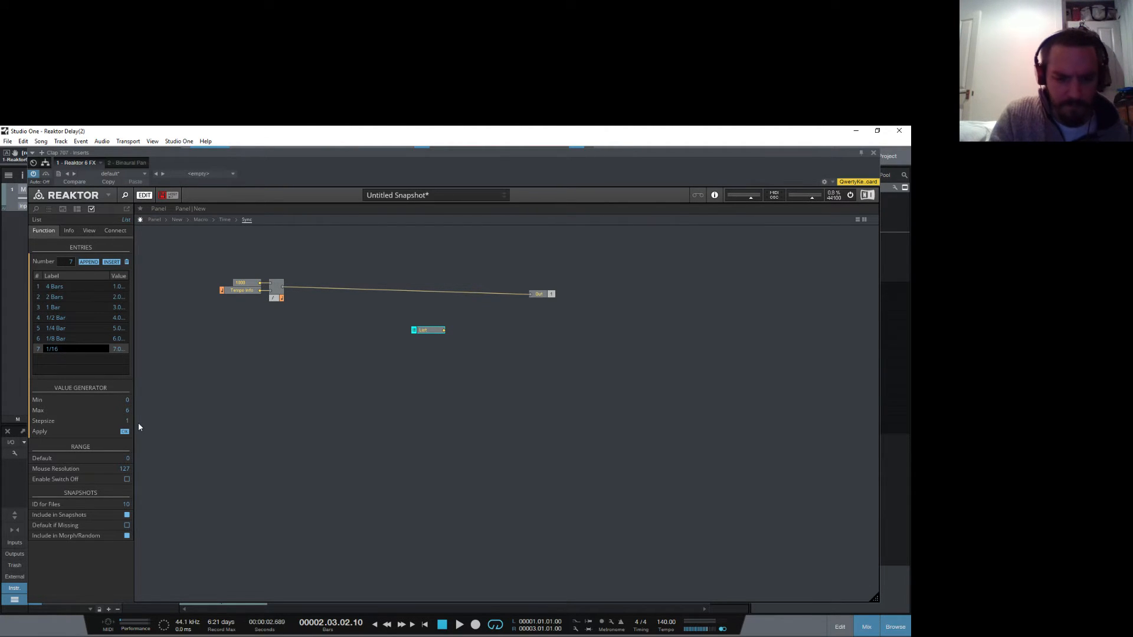
pyautogui.write(' Bsar')
pyautogui.press('Return')
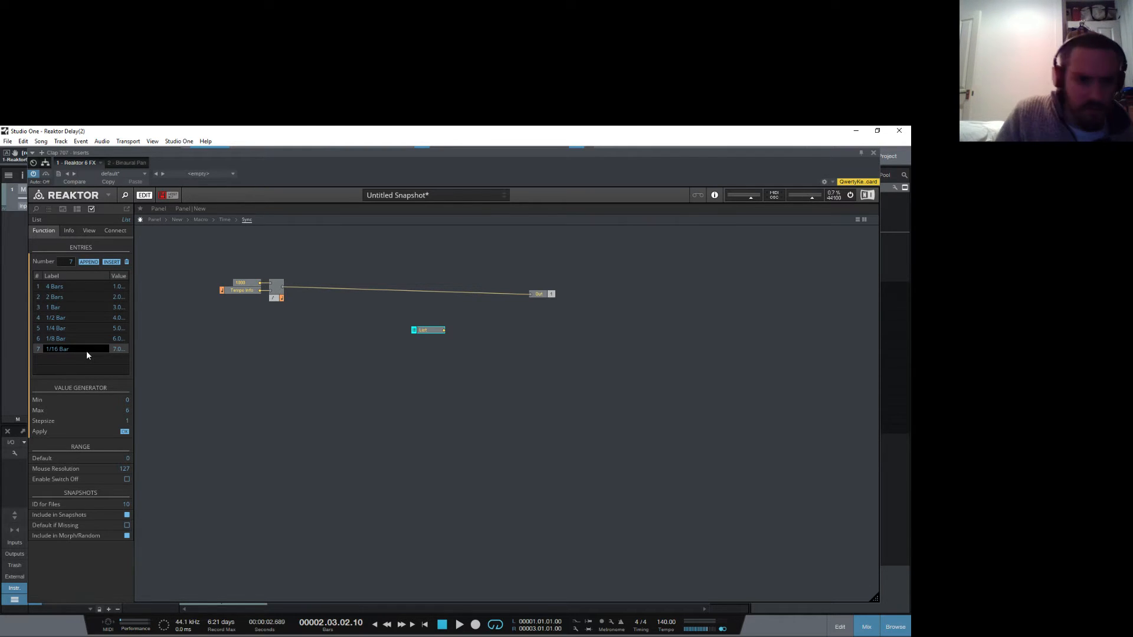
# Step: Append an eighth entry to the List module and label it "1/32 Bar"
pyautogui.press('Return')
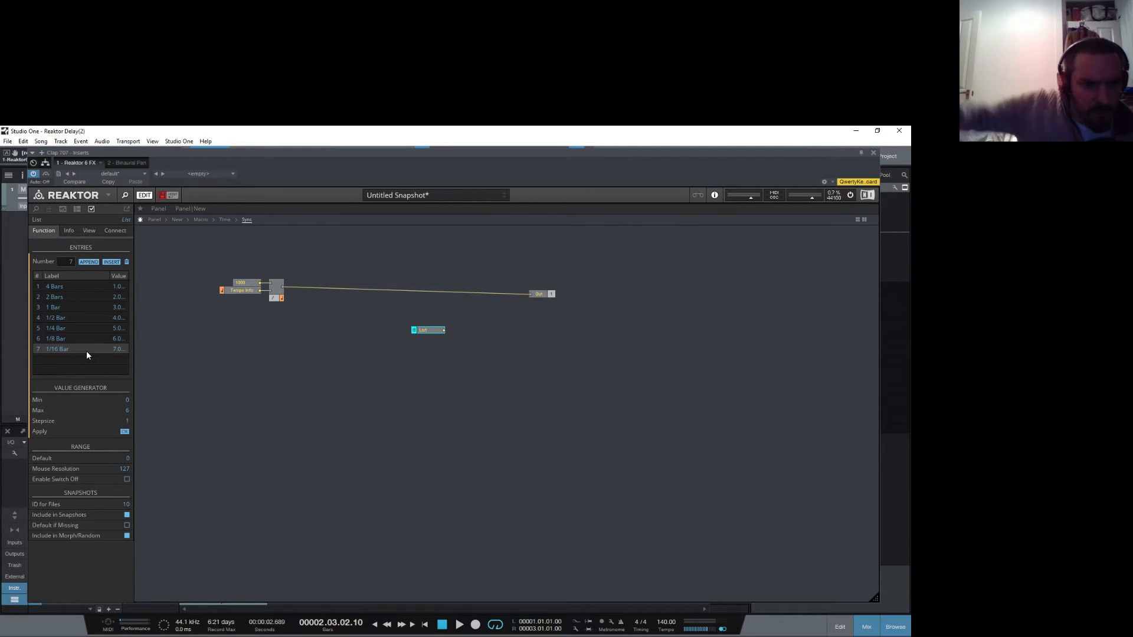
pyautogui.click(88, 262)
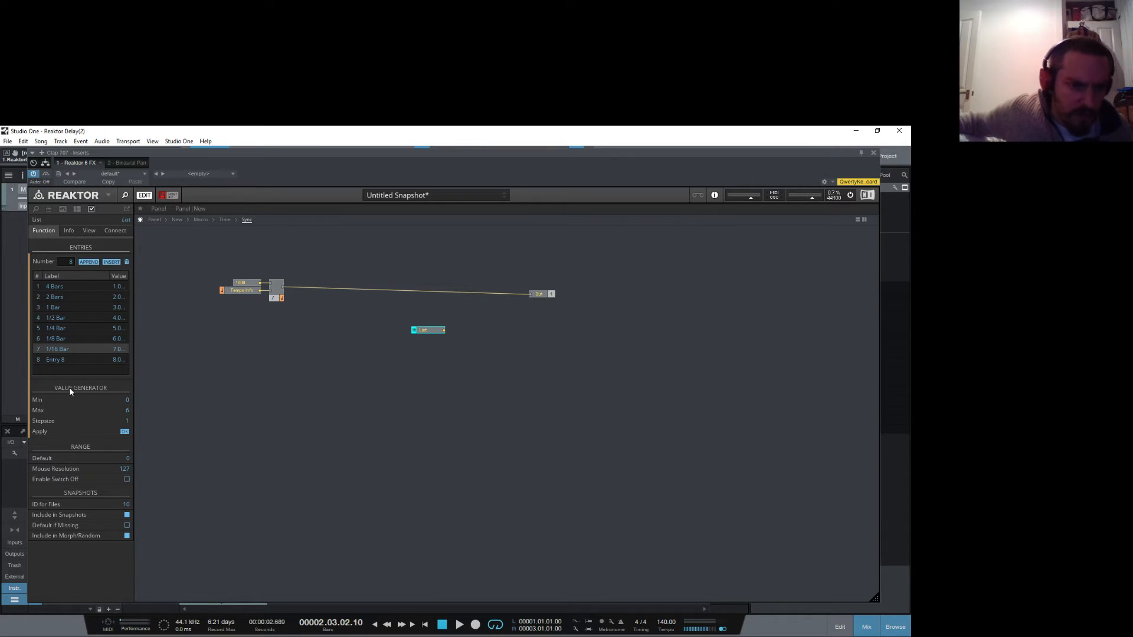
pyautogui.doubleClick(70, 360)
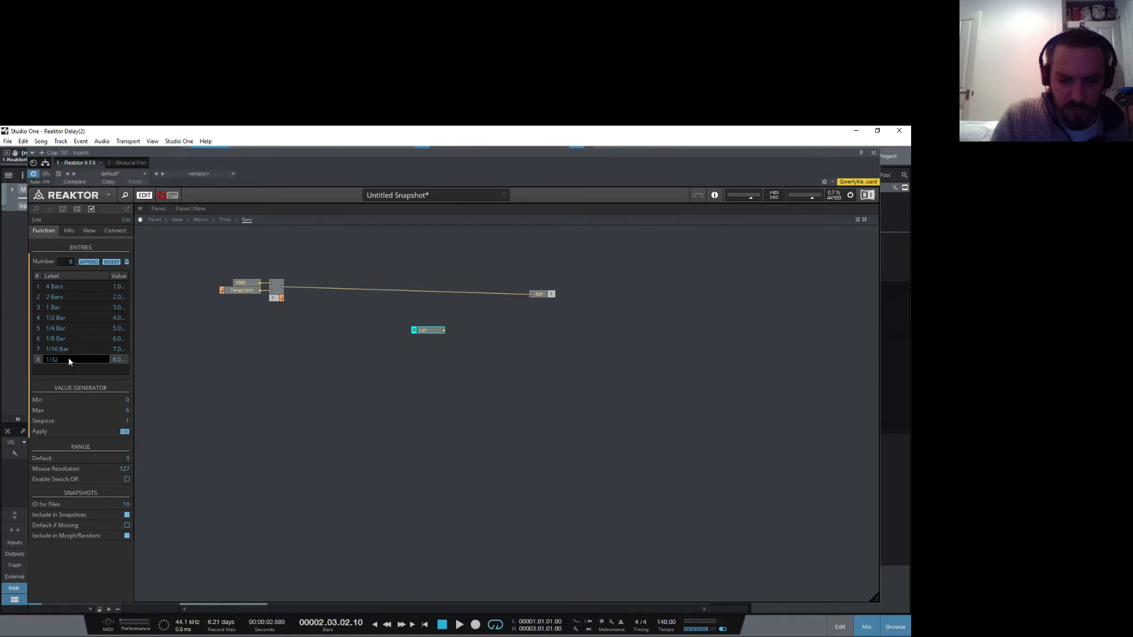
pyautogui.write('1/32 Bar')
pyautogui.press('Return')
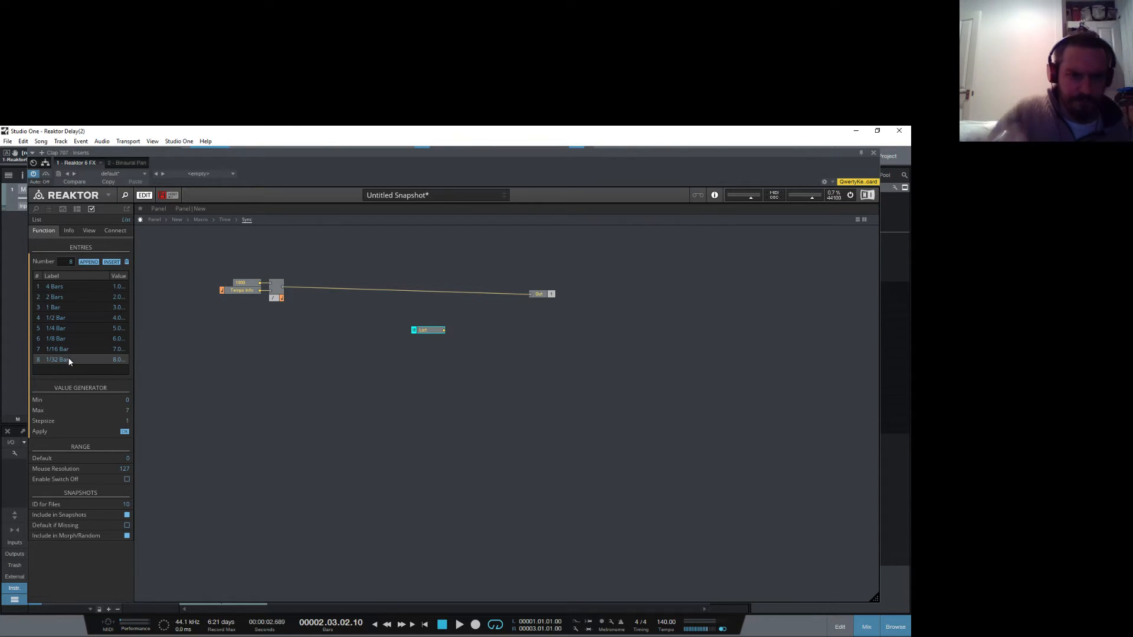
# Step: Move the List module closer to the divide module, just beneath its output wire
pyautogui.click(404, 384)
pyautogui.click(427, 330)
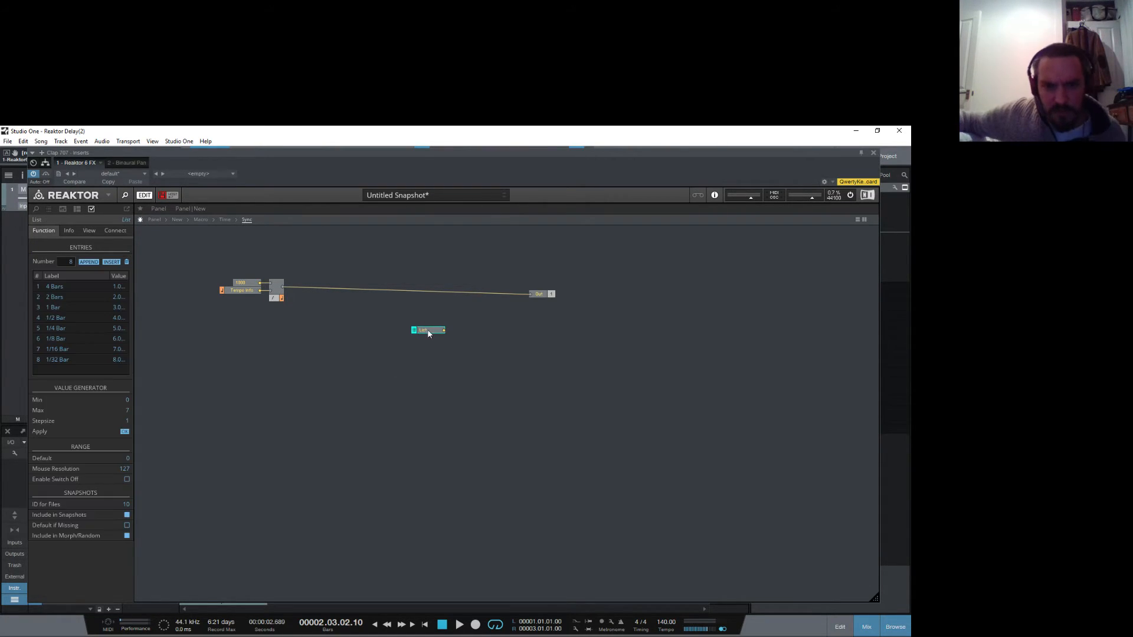
pyautogui.moveTo(427, 330); pyautogui.dragTo(364, 322)
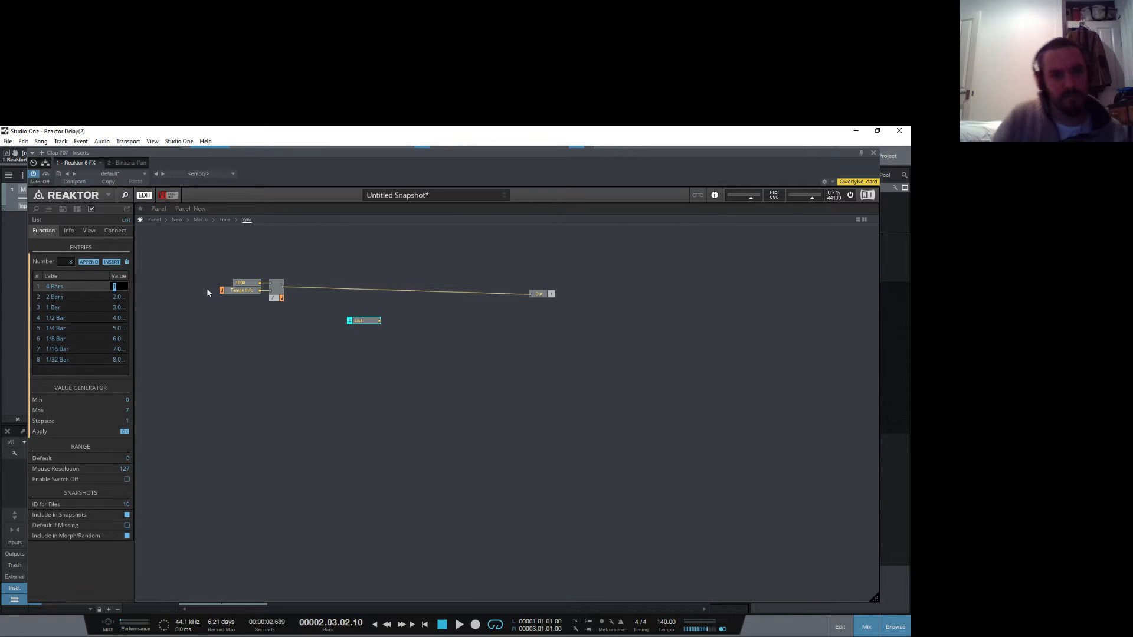
# Step: Set the List values for the 1/4 Bar entry to 1 and the 1/2 Bar entry to 2
pyautogui.click(120, 329)
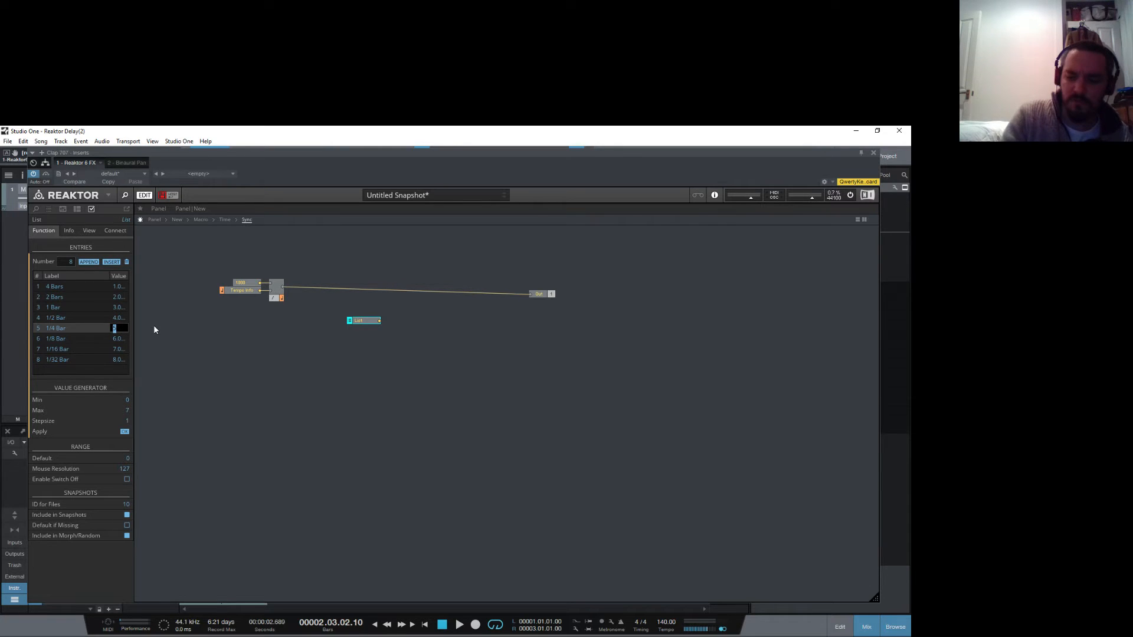
pyautogui.write('1')
pyautogui.press('Return')
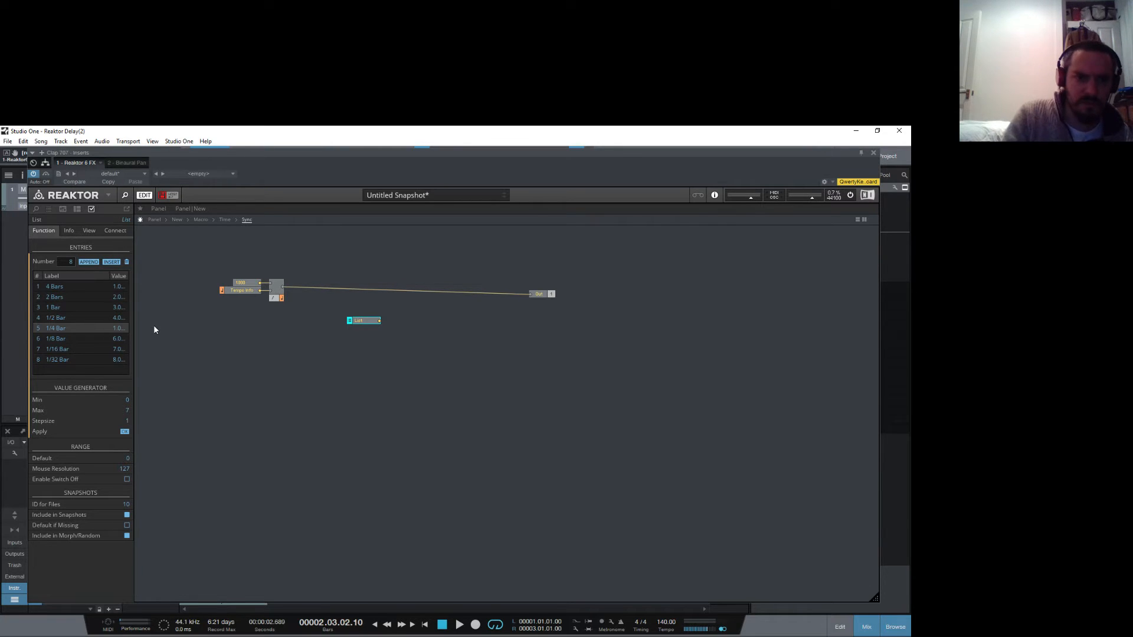
pyautogui.click(119, 317)
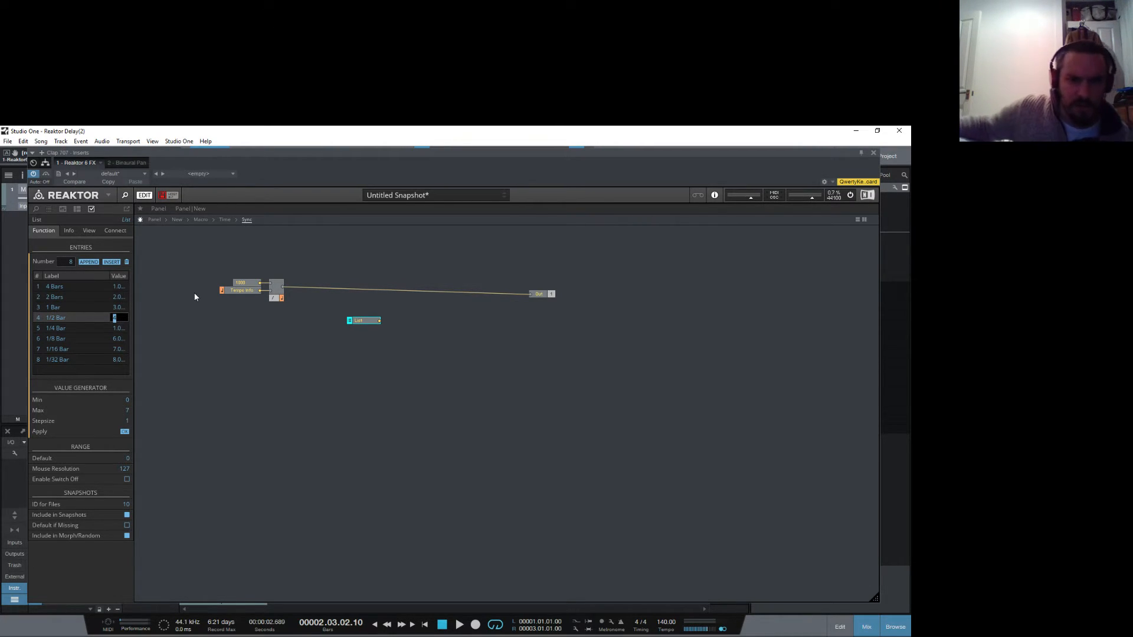
pyautogui.write('2')
pyautogui.press('Return')
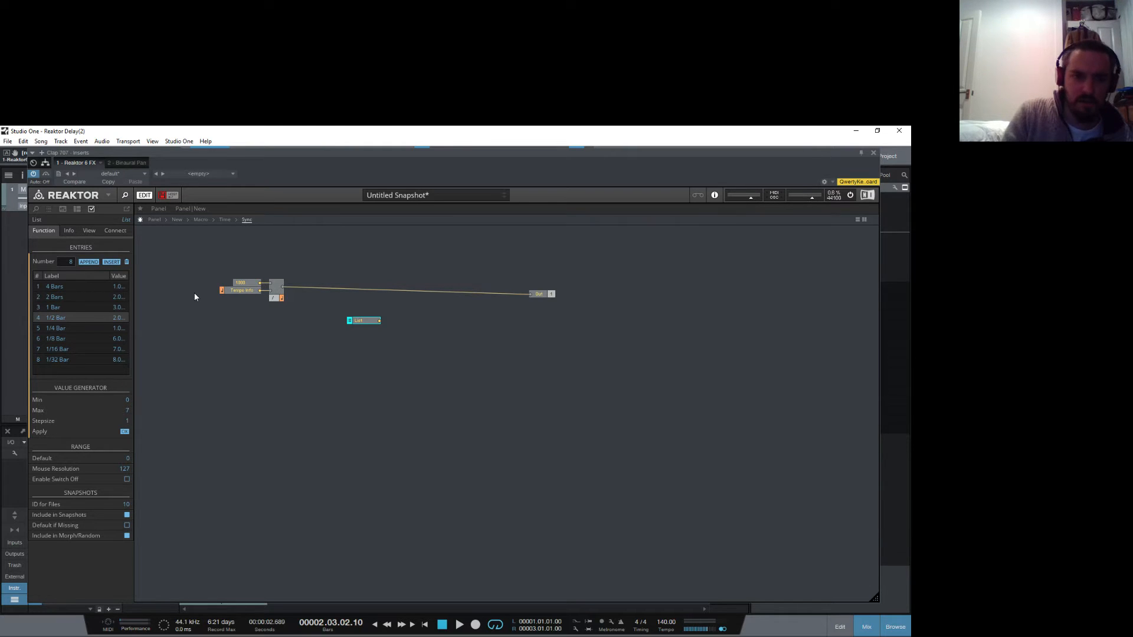
# Step: Set the List values to 4 for 1 Bar, 8 for 2 Bars and 16 for 4 Bars
pyautogui.click(116, 307)
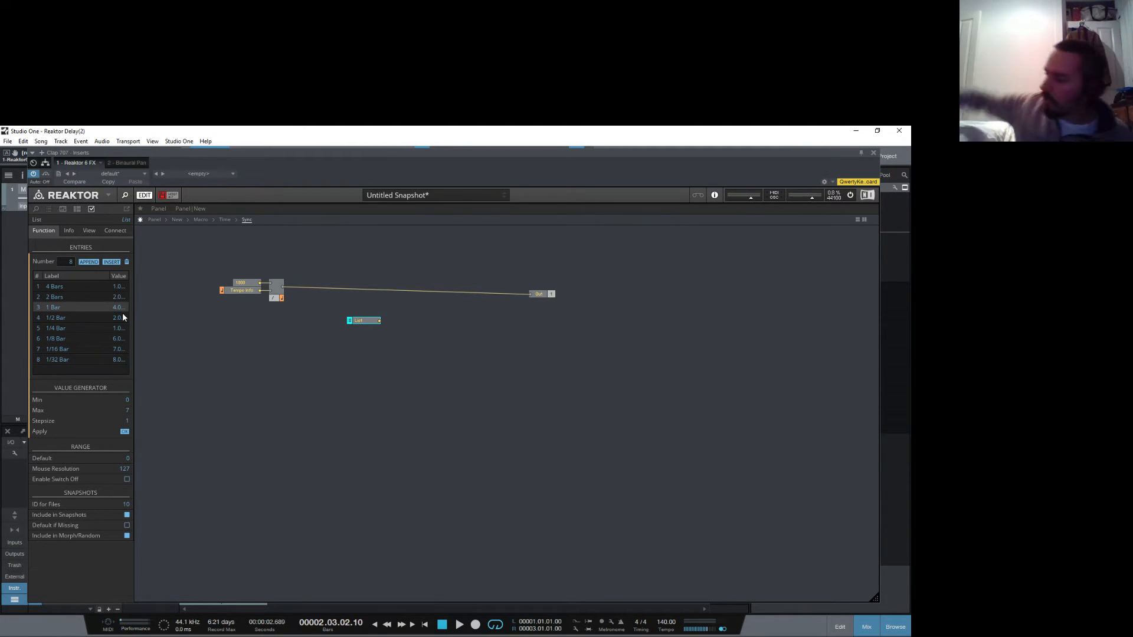
pyautogui.doubleClick(123, 297)
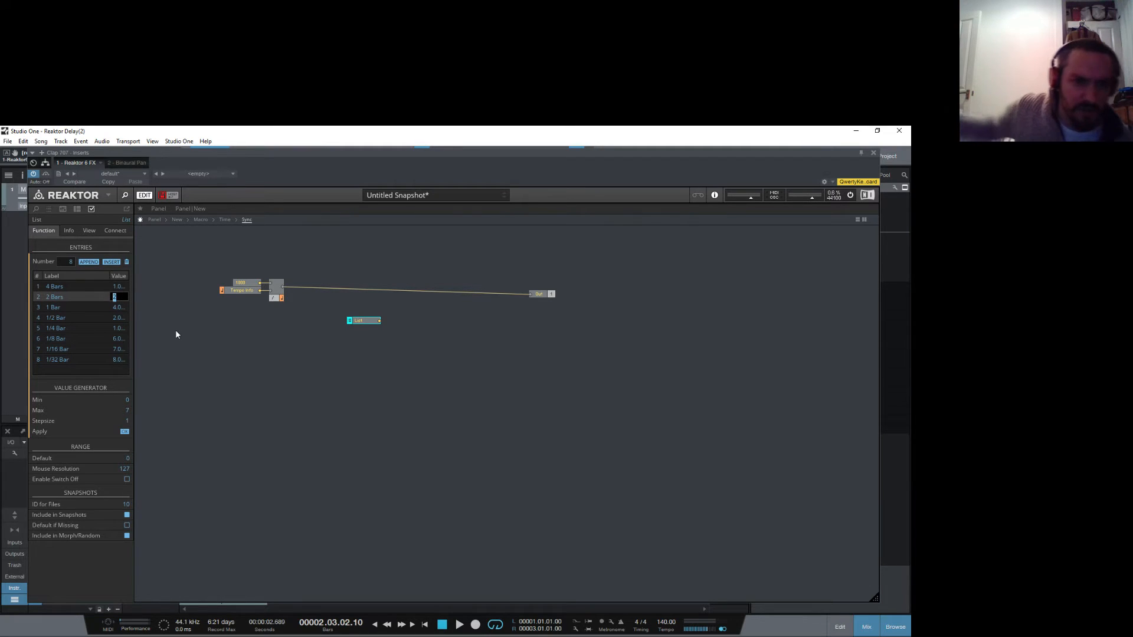
pyautogui.write('8')
pyautogui.press('Return')
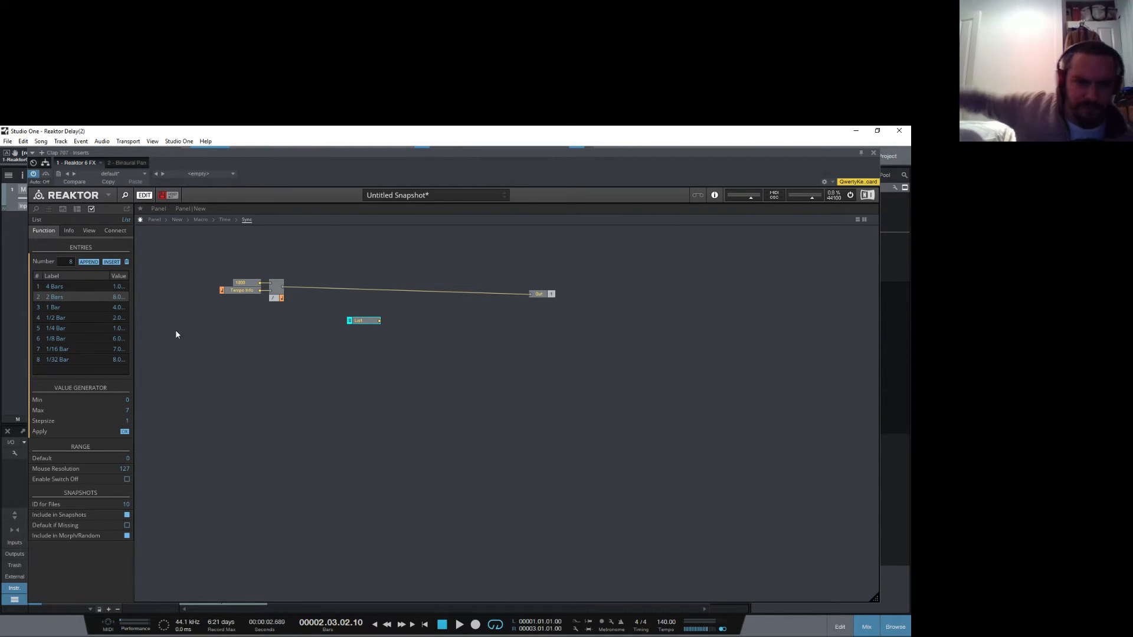
pyautogui.doubleClick(121, 287)
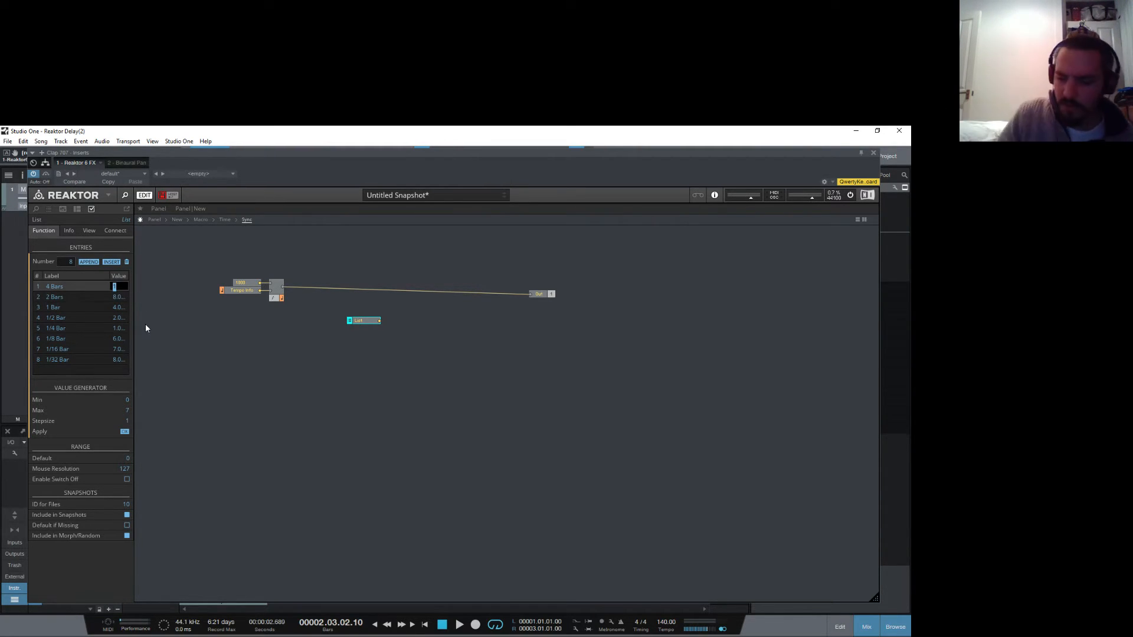
pyautogui.write('16')
pyautogui.press('Return')
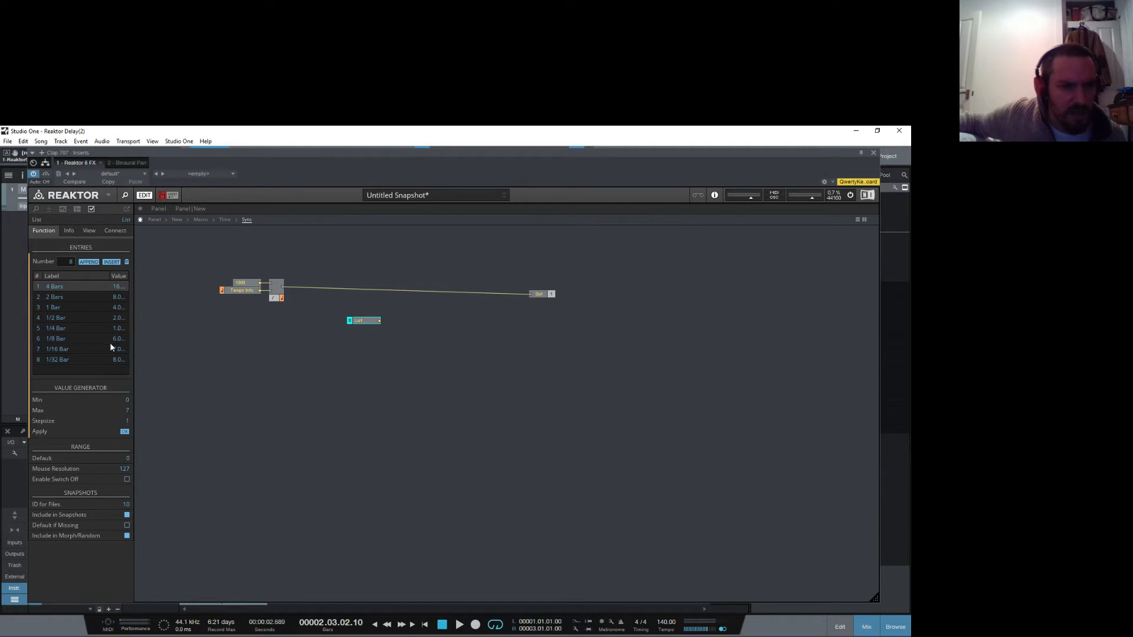
# Step: Set the List values to 0.5 for 1/8 Bar, 0.25 for 1/16 Bar and 0.12 for 1/32 Bar
pyautogui.click(122, 338)
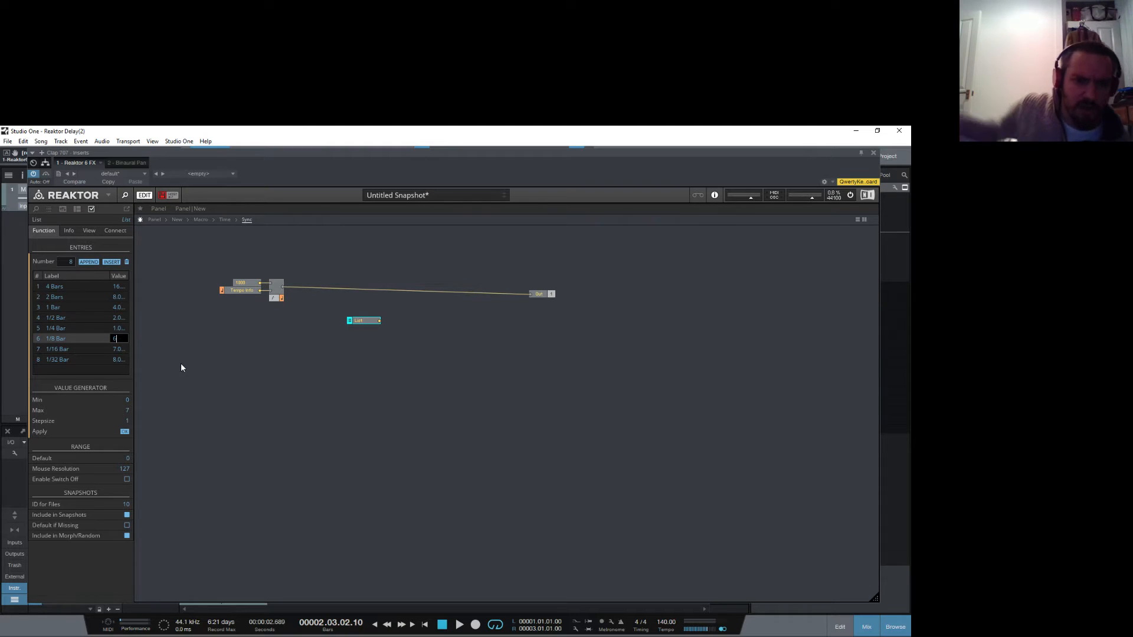
pyautogui.write('0.5')
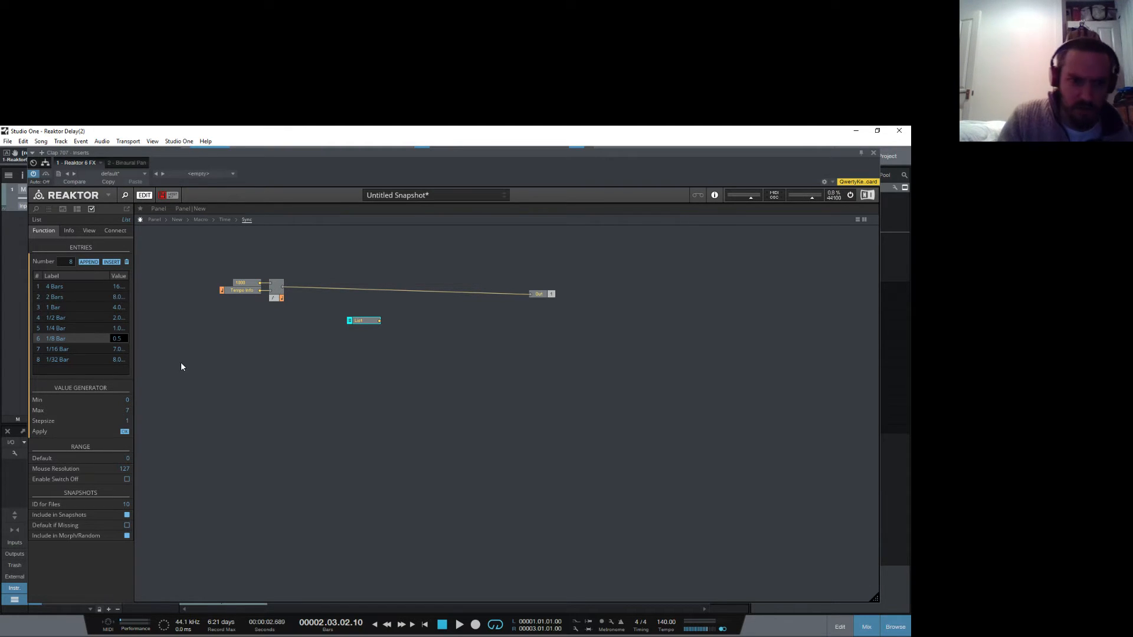
pyautogui.press('Return')
pyautogui.doubleClick(119, 349)
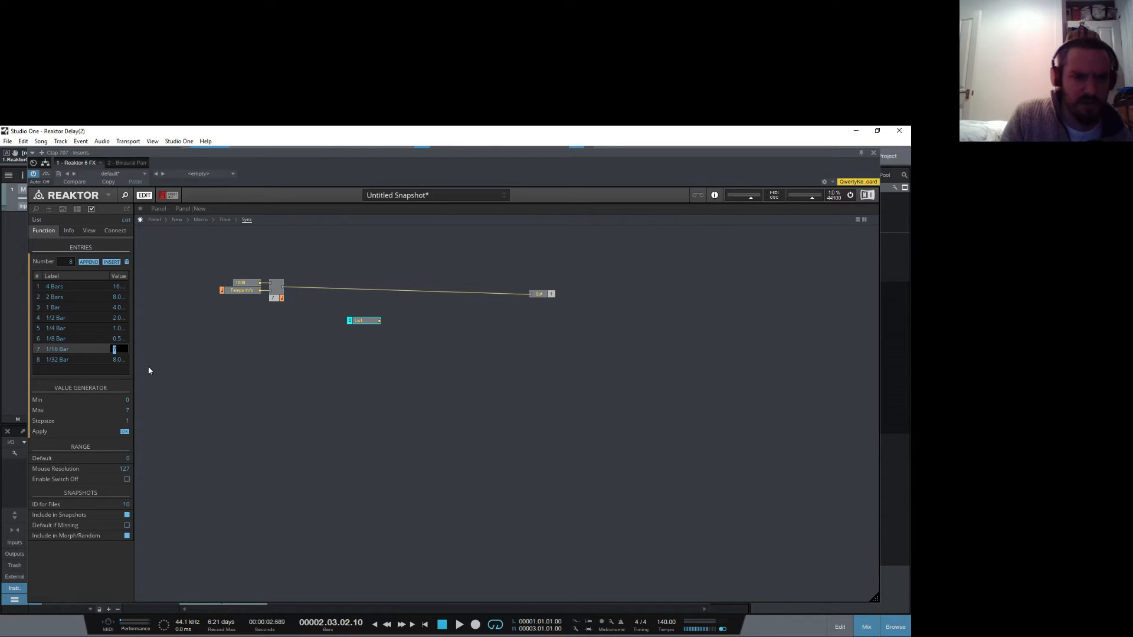
pyautogui.write('0.25')
pyautogui.press('Return')
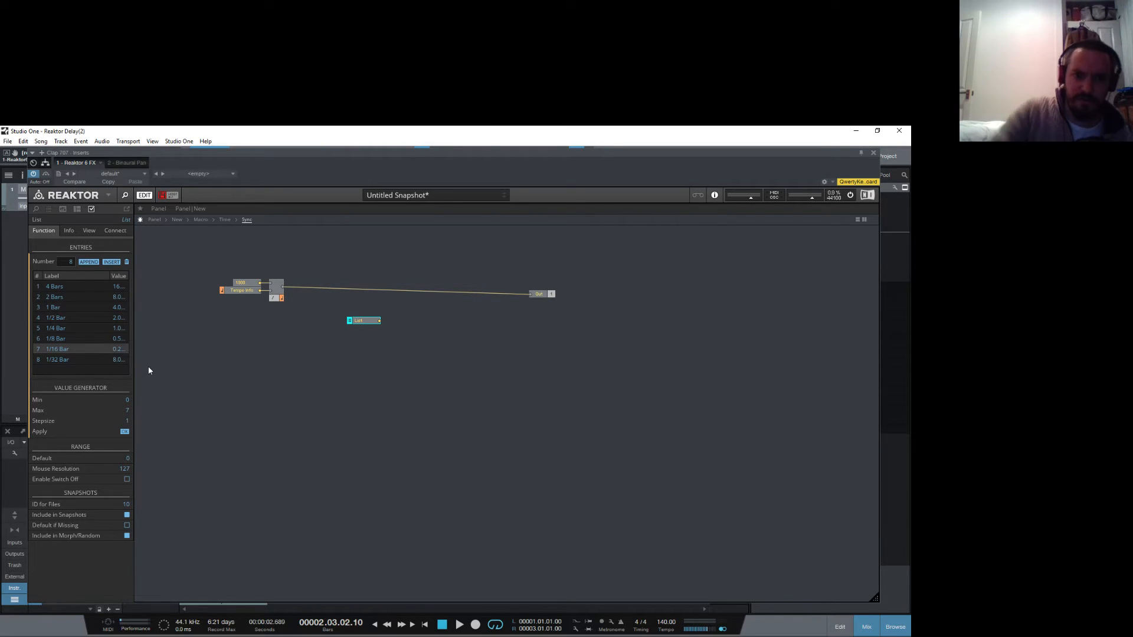
pyautogui.click(120, 359)
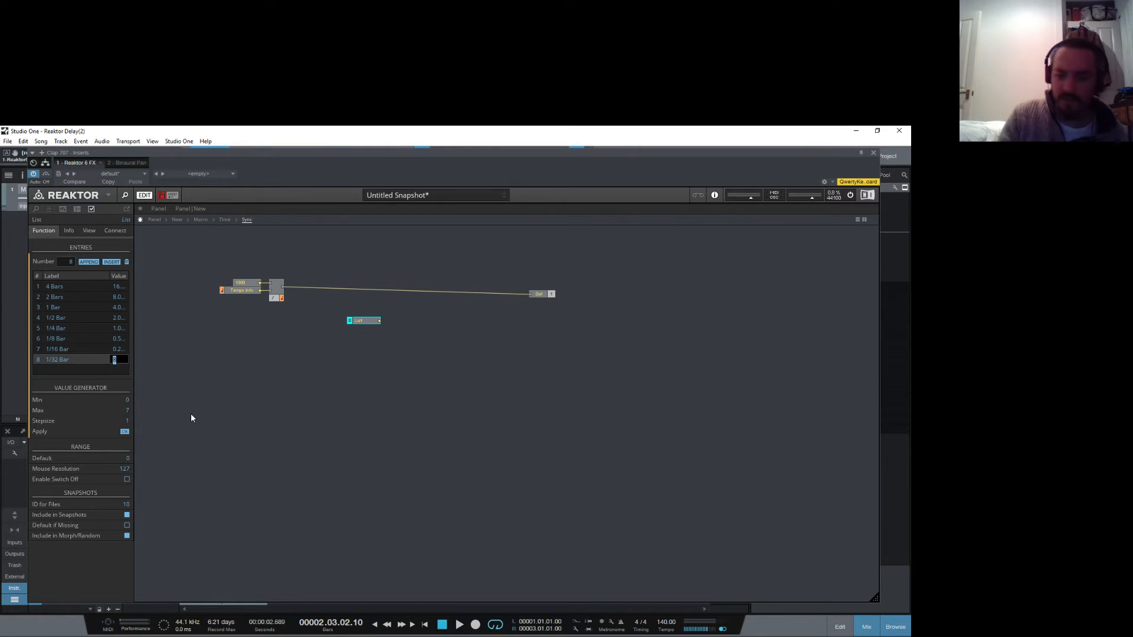
pyautogui.write('0.12')
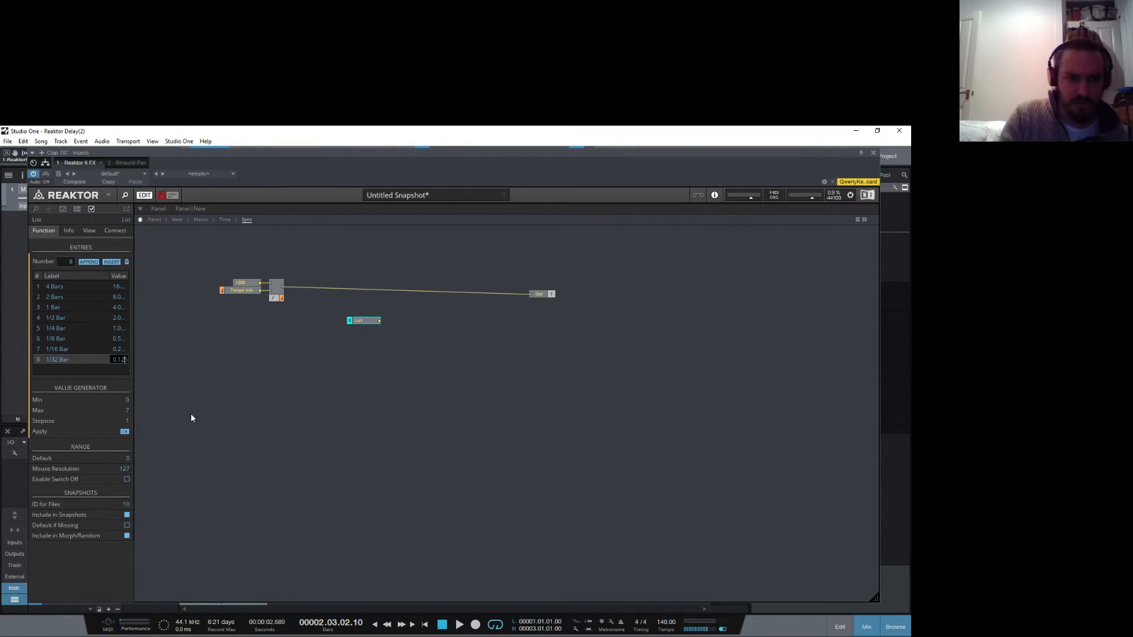
pyautogui.press('Return')
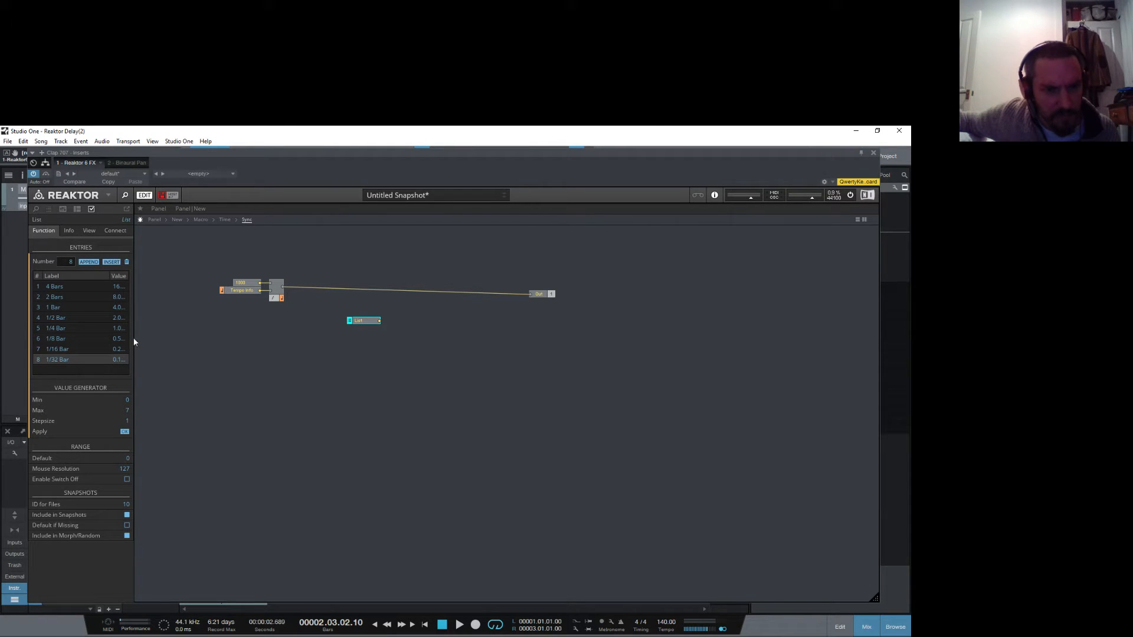
# Step: Add a Multiply module beside the List and wire the divide module's output and the List output into its two inputs
pyautogui.moveTo(137, 341); pyautogui.dragTo(166, 338)
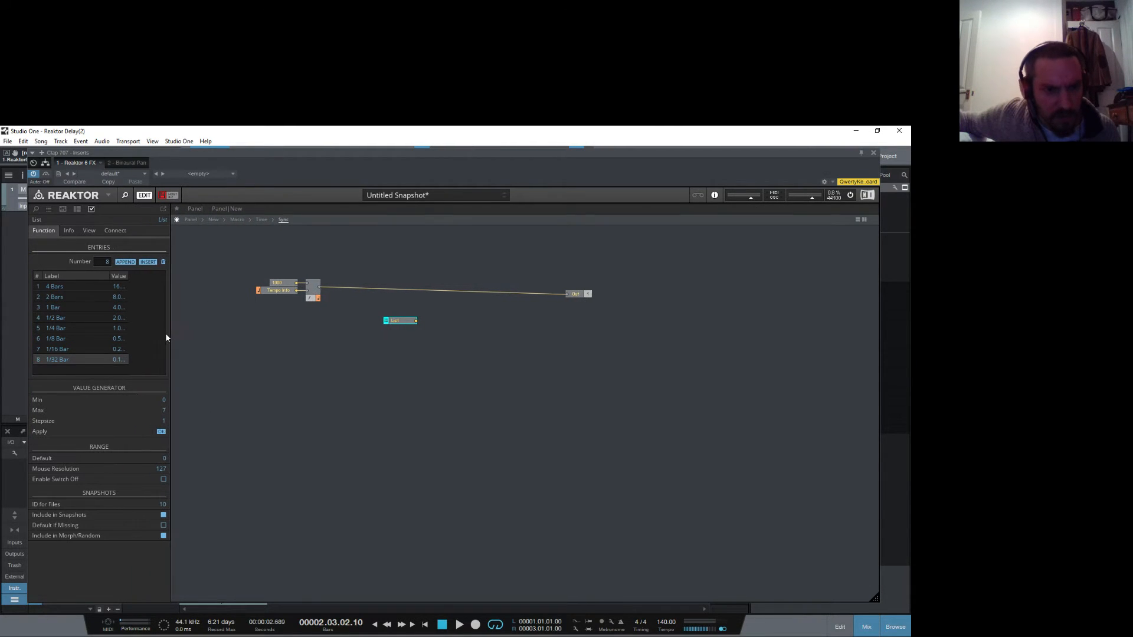
pyautogui.click(128, 278)
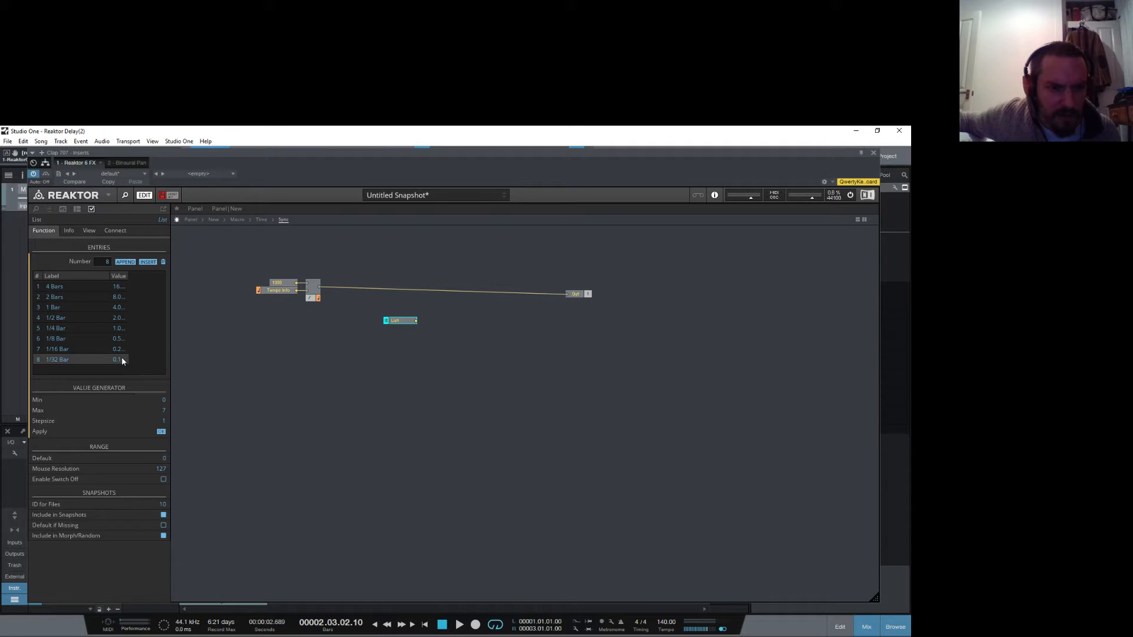
pyautogui.moveTo(398, 326); pyautogui.dragTo(348, 329)
pyautogui.rightClick(417, 313)
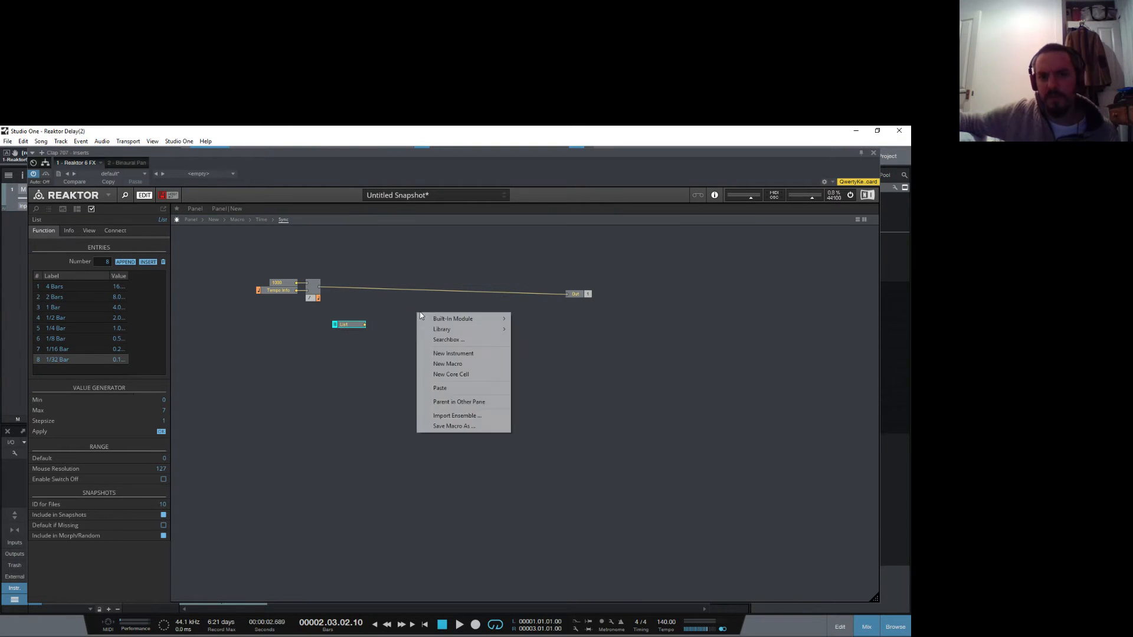
pyautogui.moveTo(472, 319)
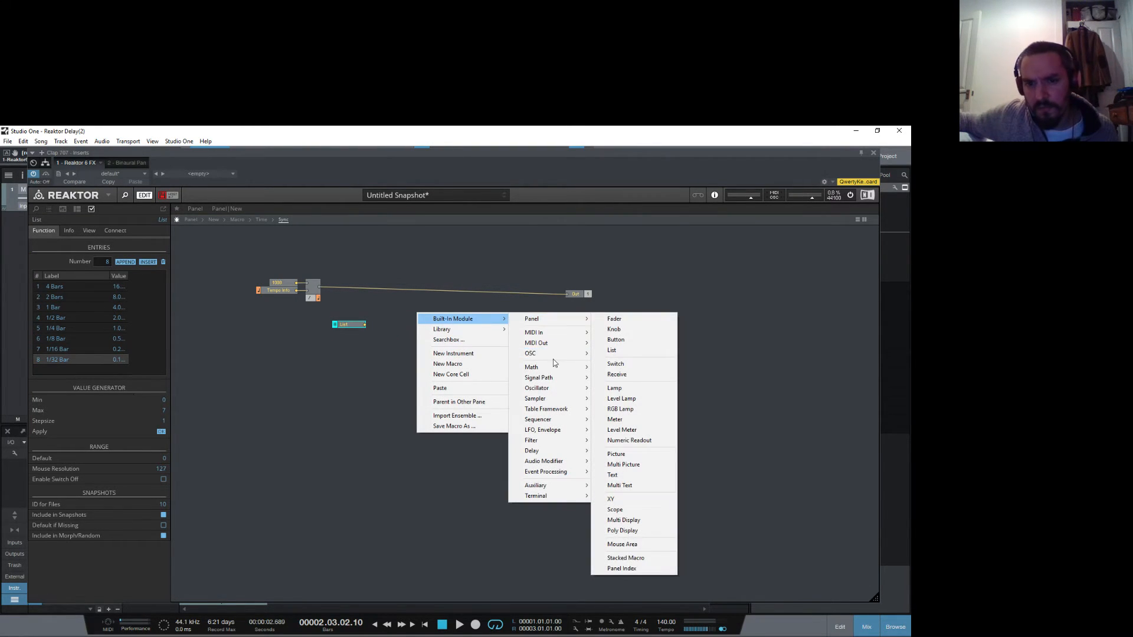
pyautogui.moveTo(544, 372)
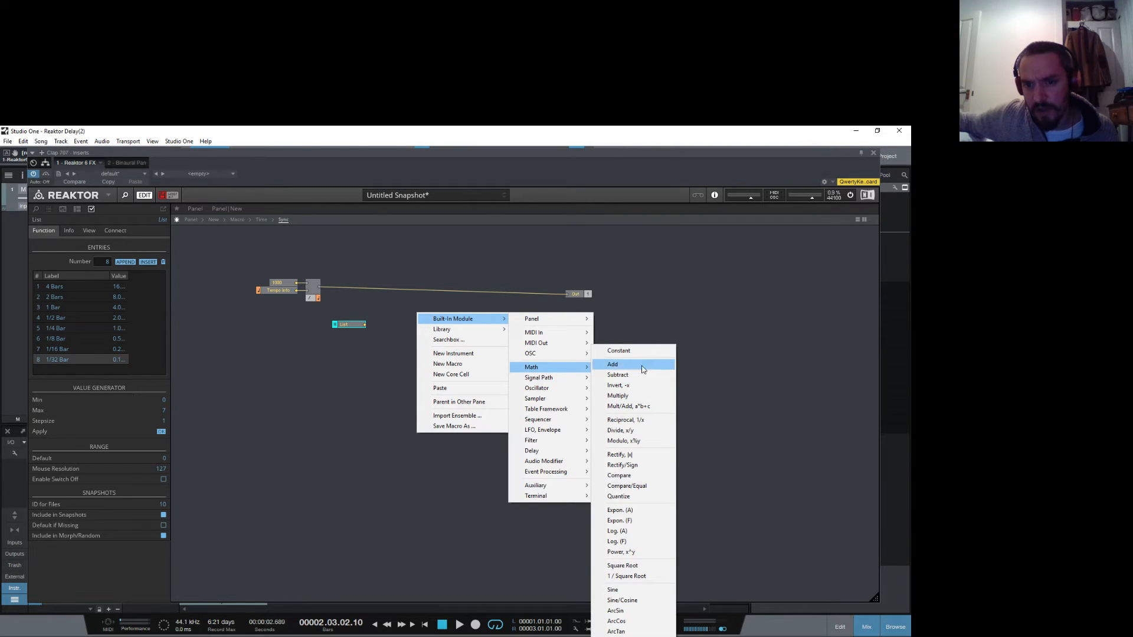
pyautogui.click(636, 395)
pyautogui.moveTo(322, 289); pyautogui.dragTo(421, 320)
pyautogui.moveTo(411, 325); pyautogui.dragTo(416, 324)
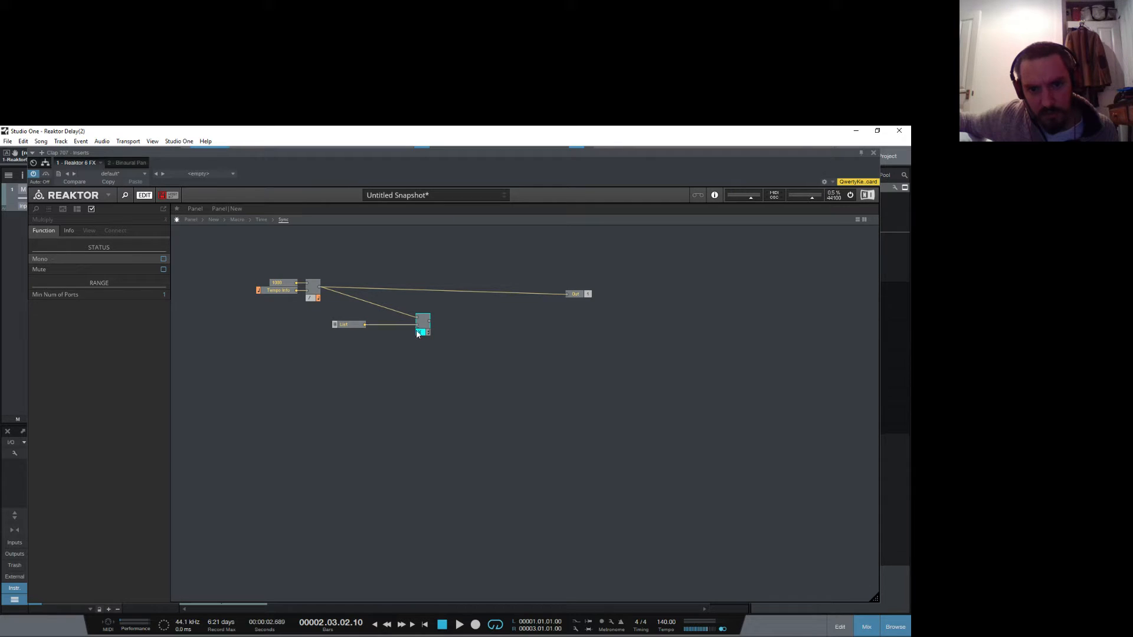
# Step: Leave the Sync macro, go up through Time and Macro to the New instrument, and open its Audio Process macro
pyautogui.doubleClick(411, 358)
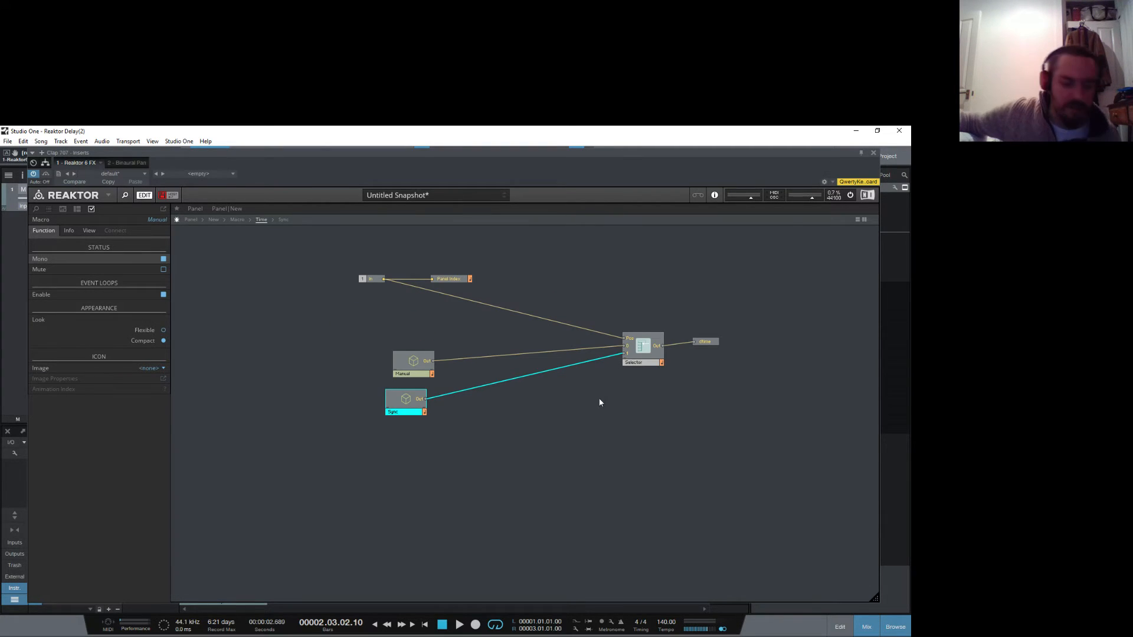
pyautogui.click(517, 443)
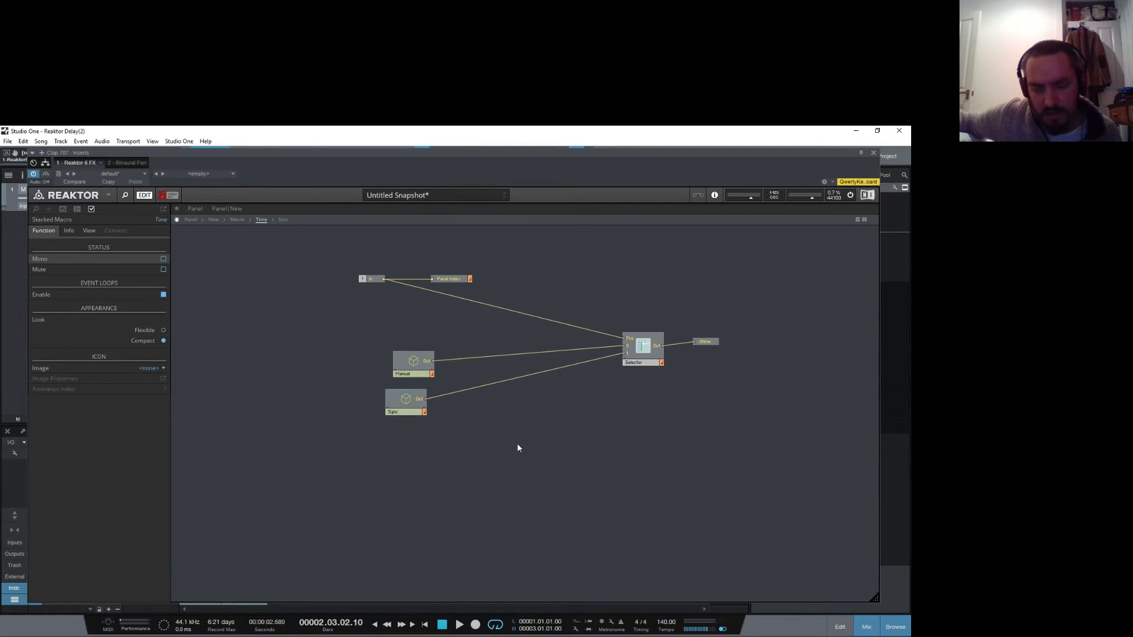
pyautogui.doubleClick(517, 444)
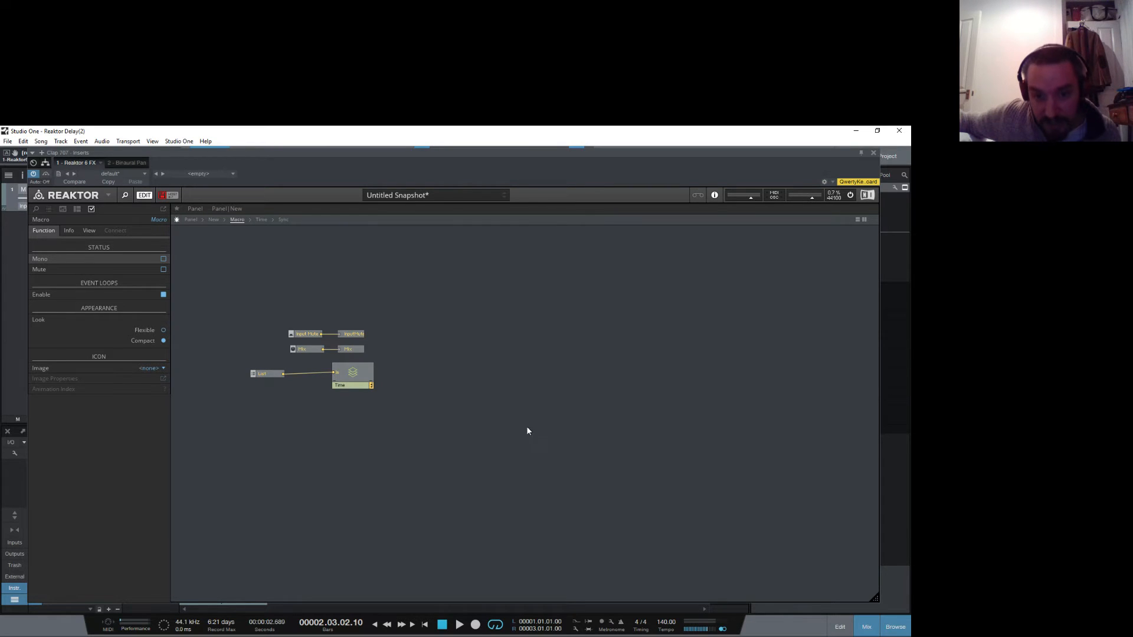
pyautogui.doubleClick(500, 357)
pyautogui.moveTo(455, 282); pyautogui.dragTo(455, 286)
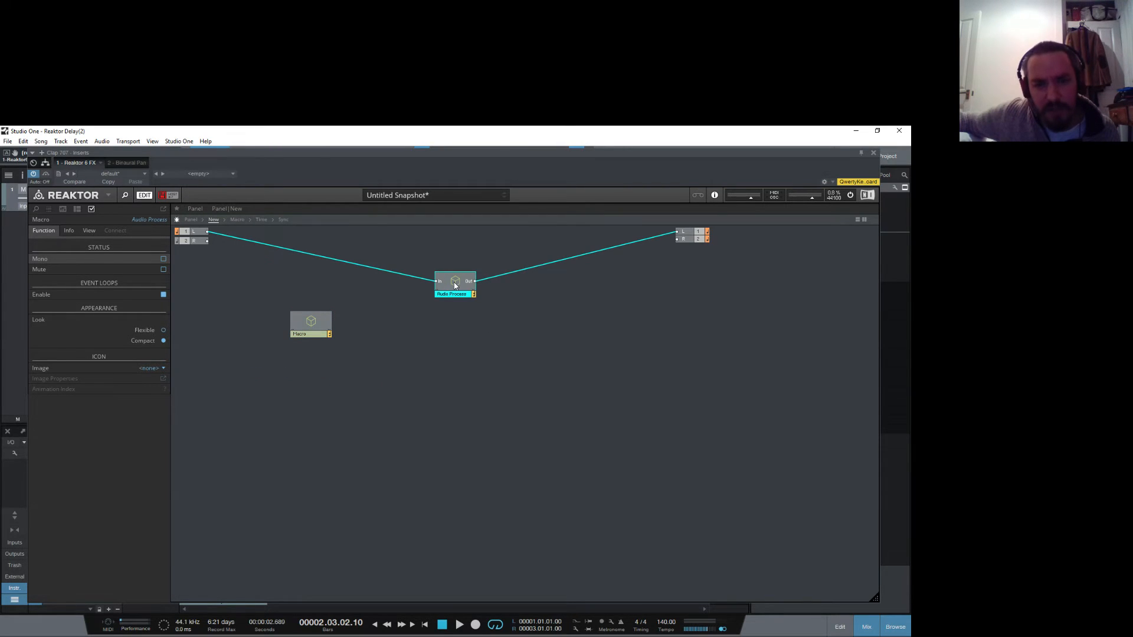
pyautogui.click(462, 325)
pyautogui.doubleClick(455, 284)
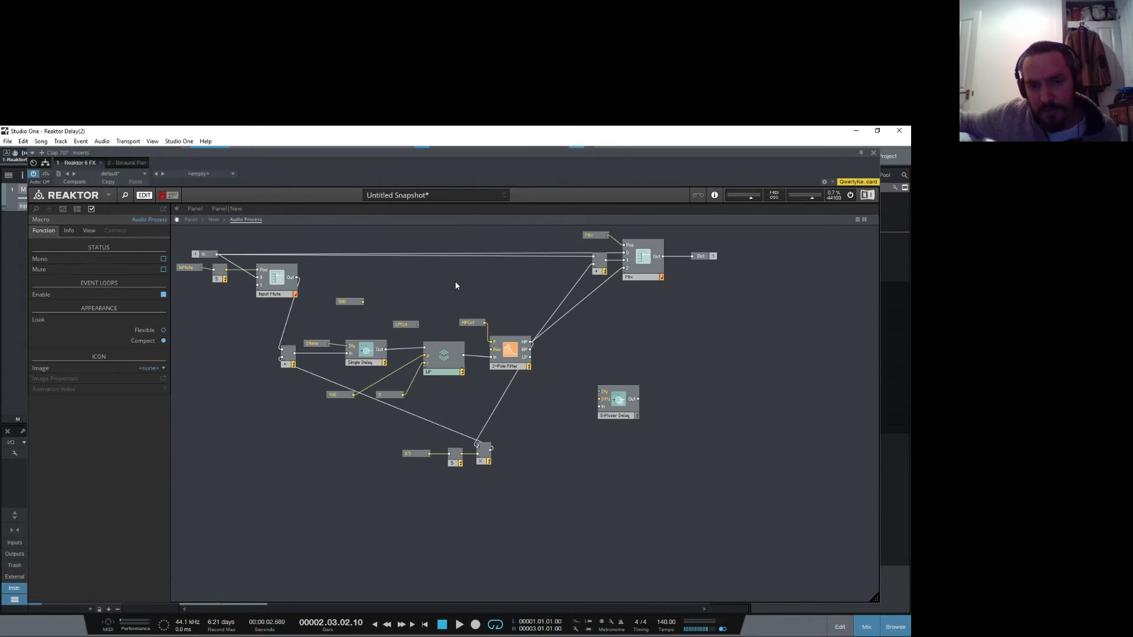
# Step: Set the Single Delay module's maximum delay to 10000 ms
pyautogui.click(368, 353)
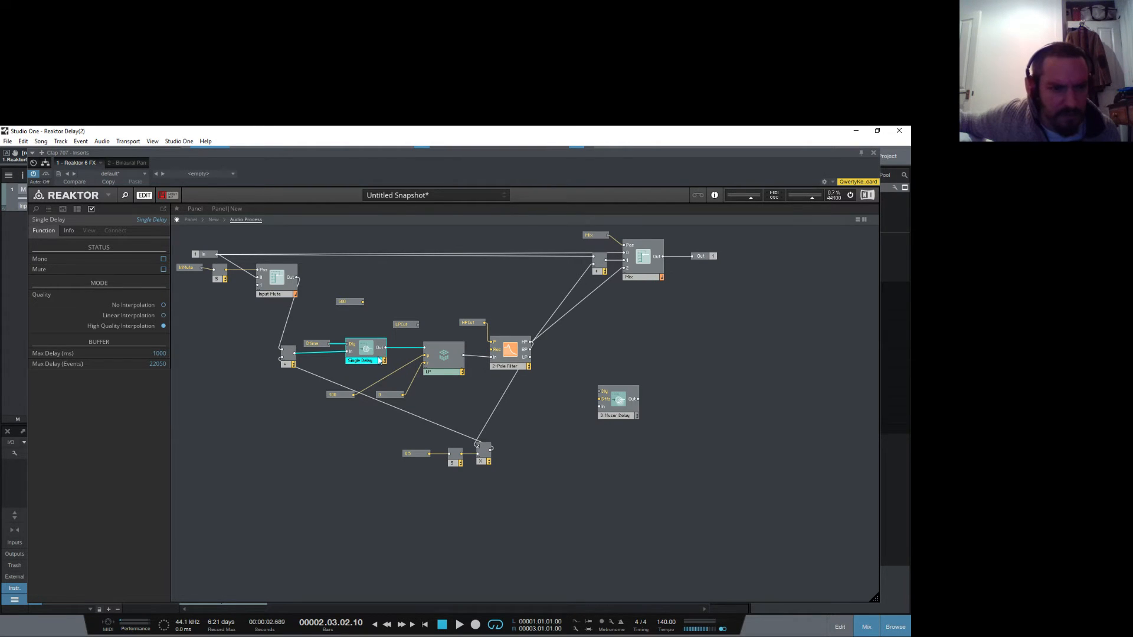
pyautogui.doubleClick(160, 354)
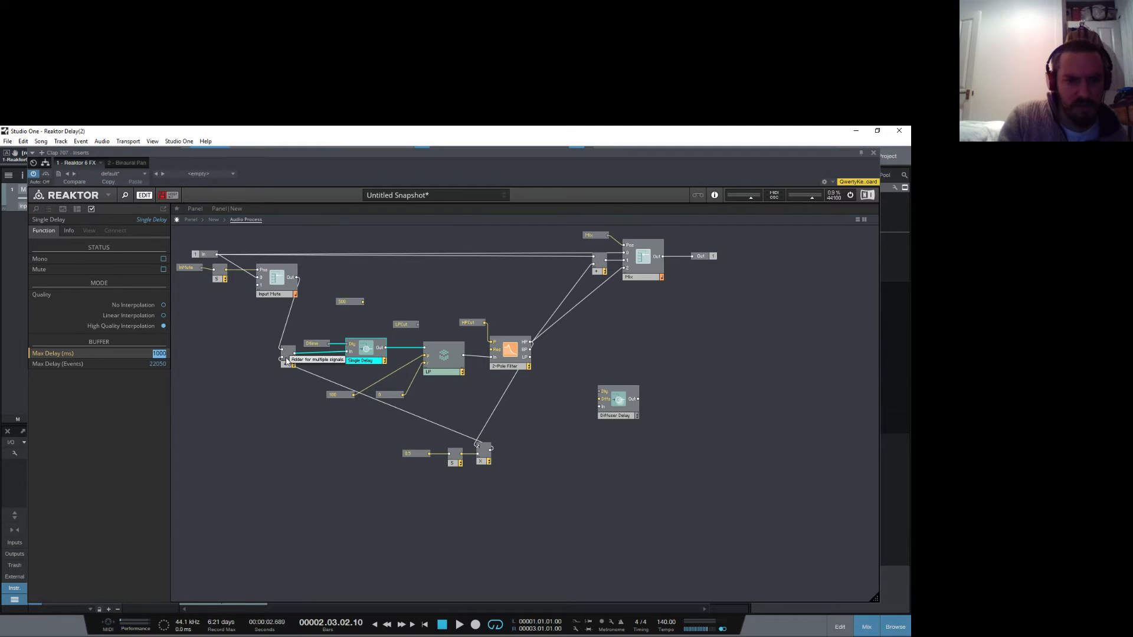
pyautogui.write('100')
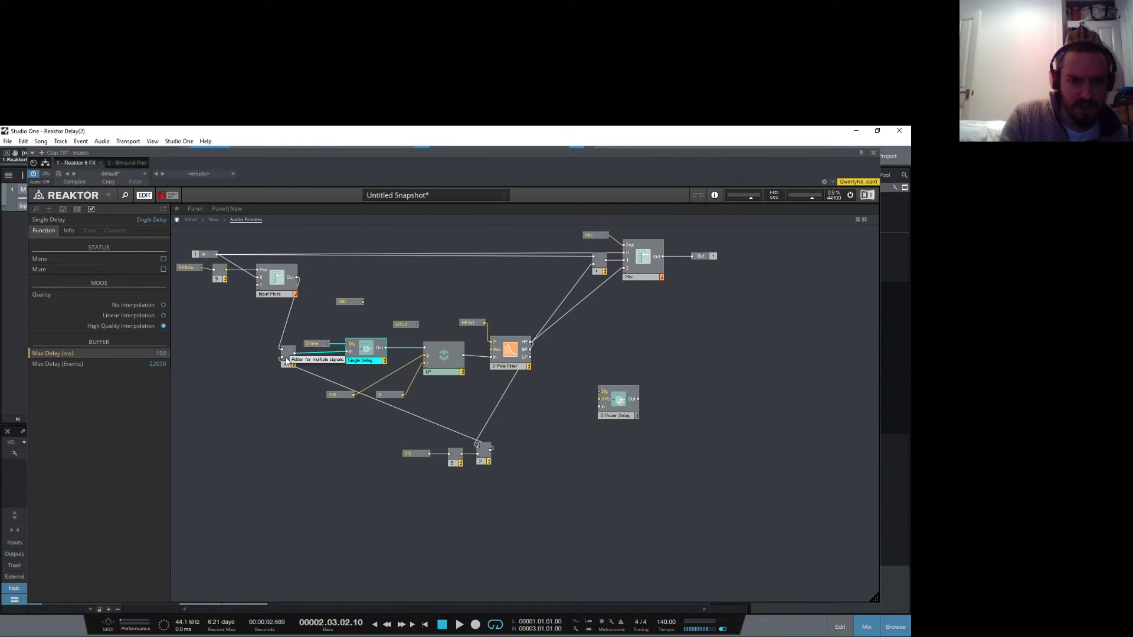
pyautogui.write('00')
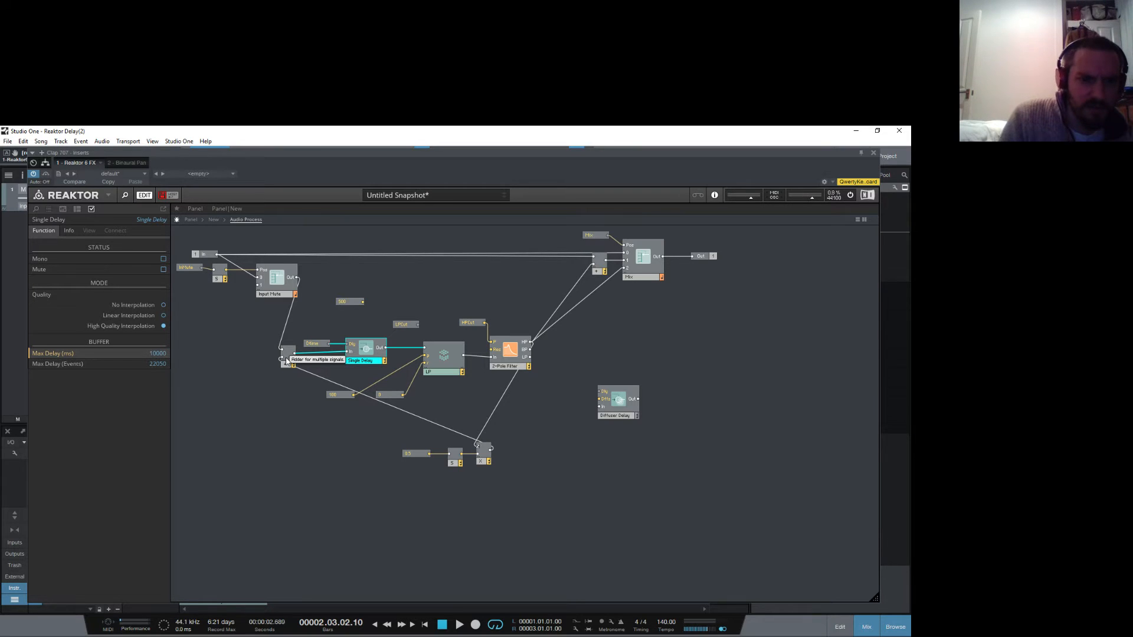
pyautogui.click(239, 421)
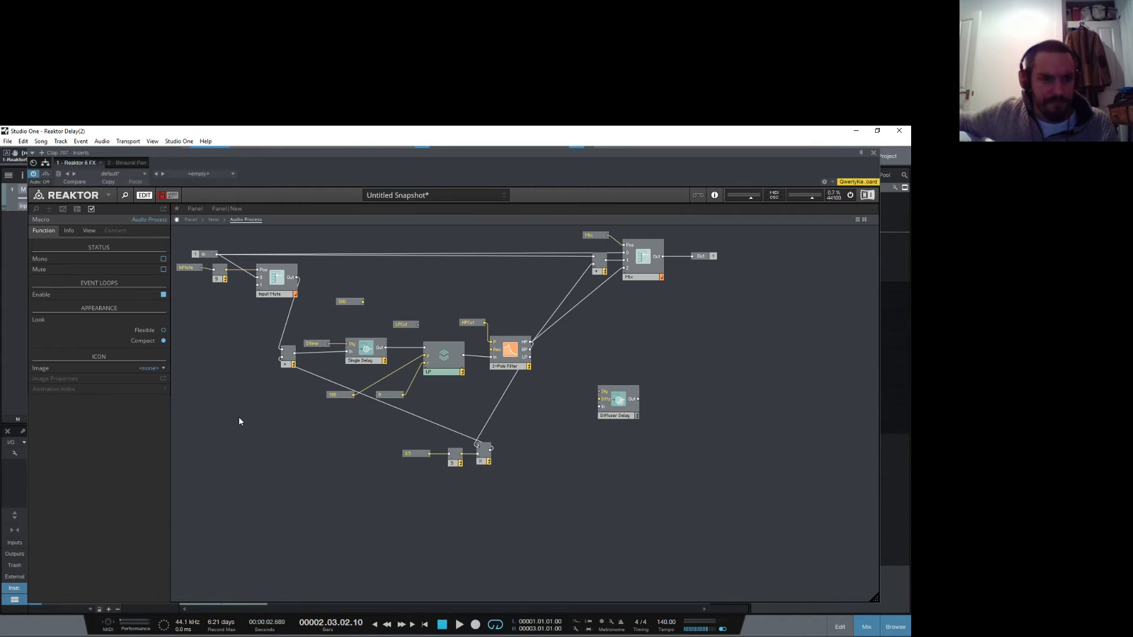
# Step: Go back into the Sync macro inside Macro and Time, and wire the Multiply module's output to the Out port
pyautogui.doubleClick(240, 410)
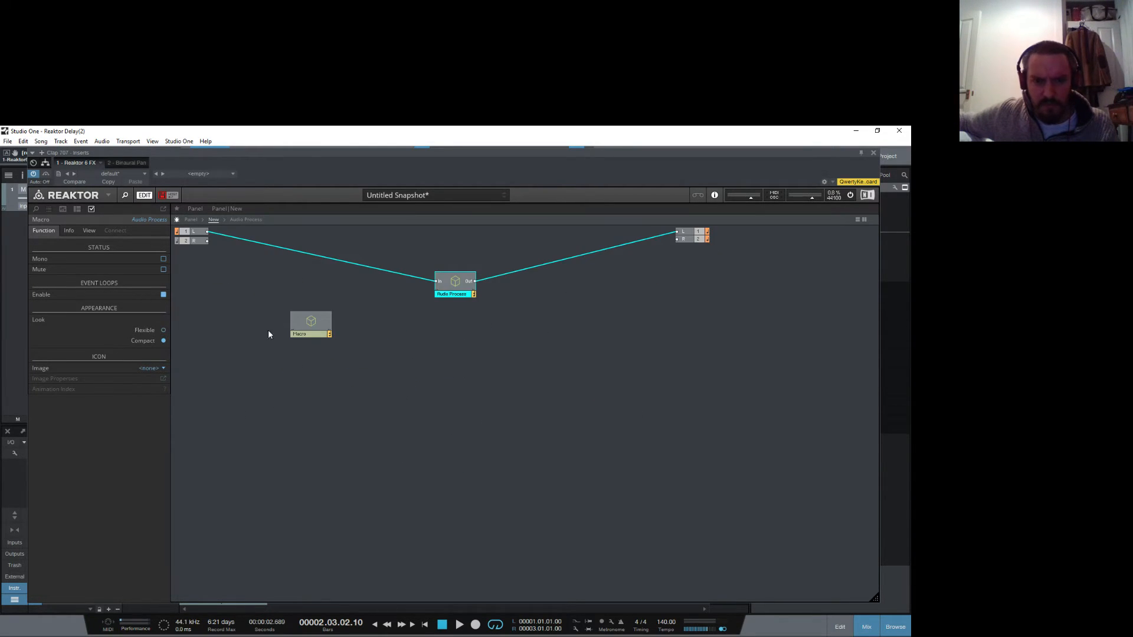
pyautogui.click(306, 325)
pyautogui.doubleClick(307, 325)
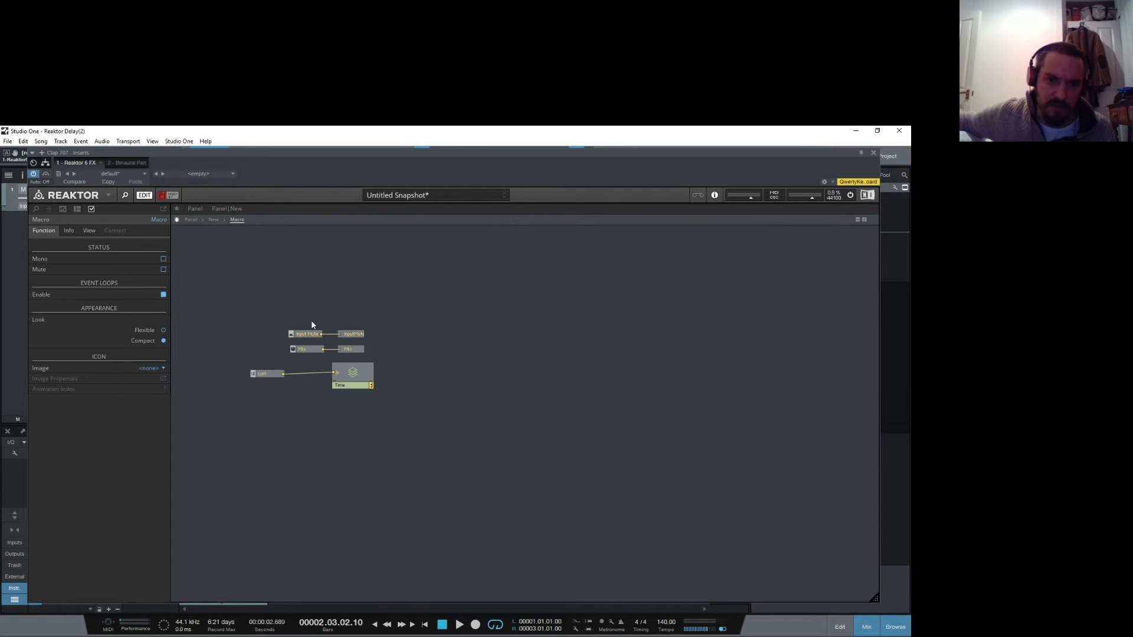
pyautogui.doubleClick(352, 414)
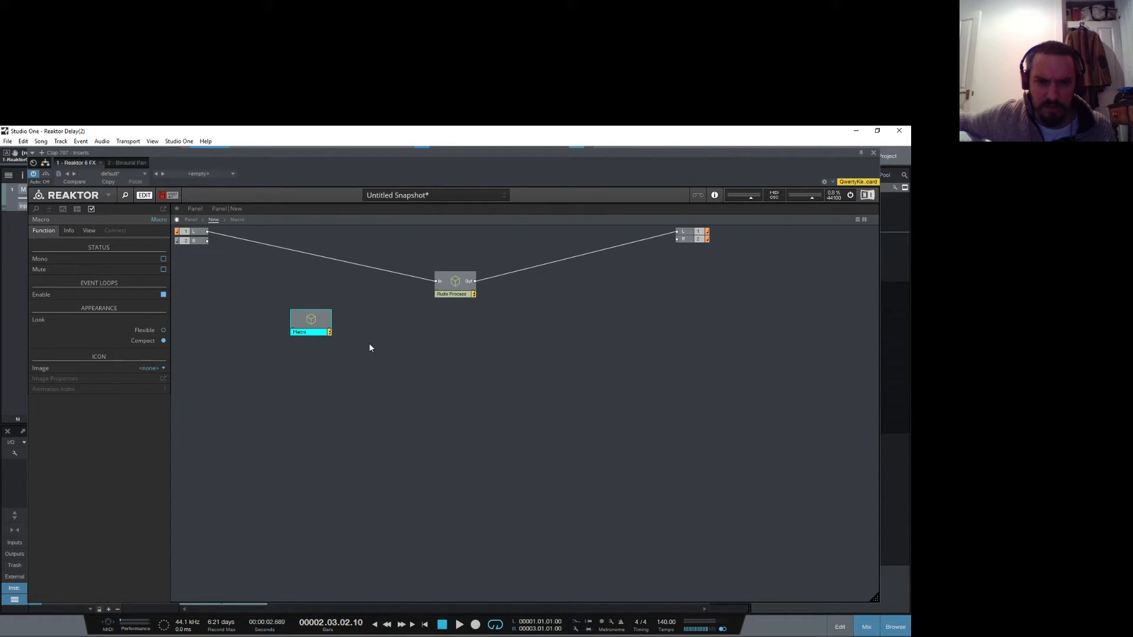
pyautogui.doubleClick(313, 323)
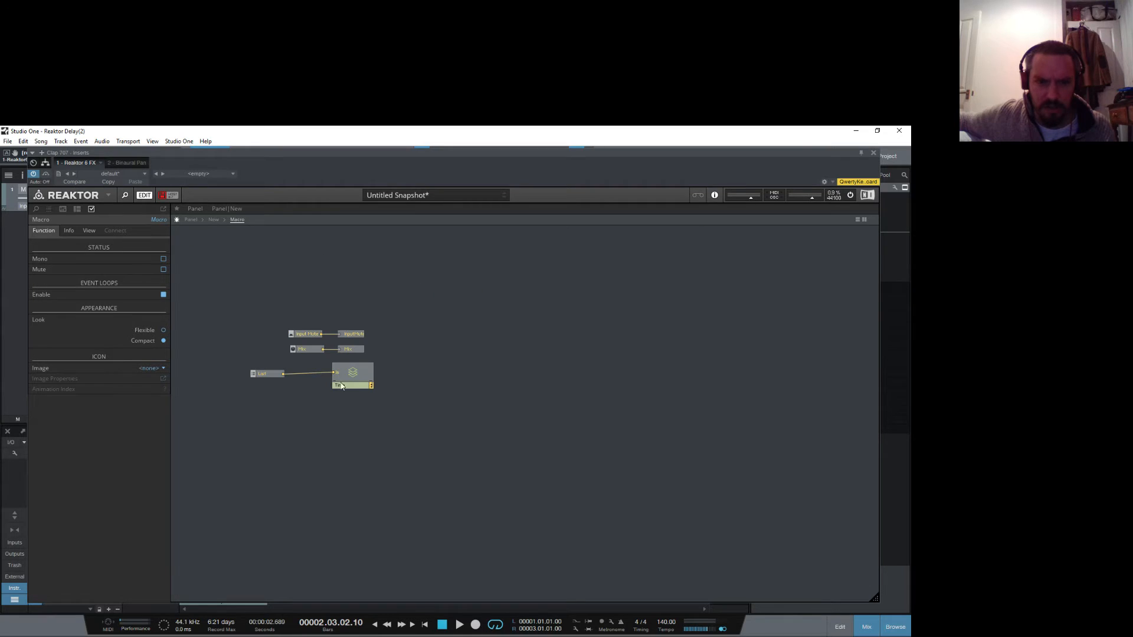
pyautogui.click(353, 371)
pyautogui.doubleClick(353, 372)
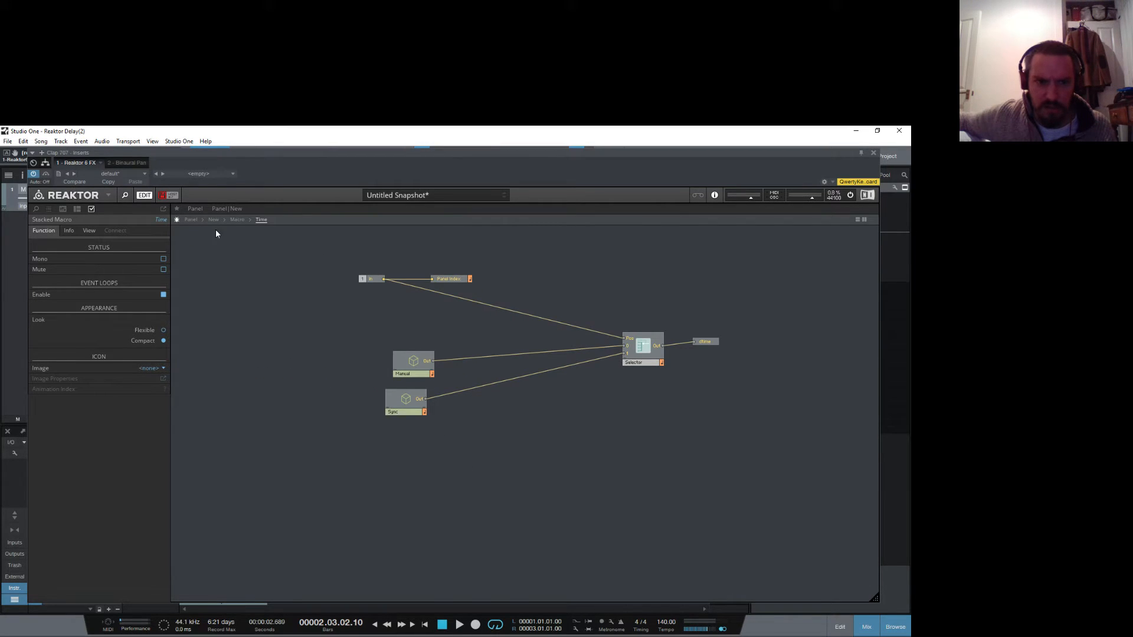
pyautogui.doubleClick(404, 404)
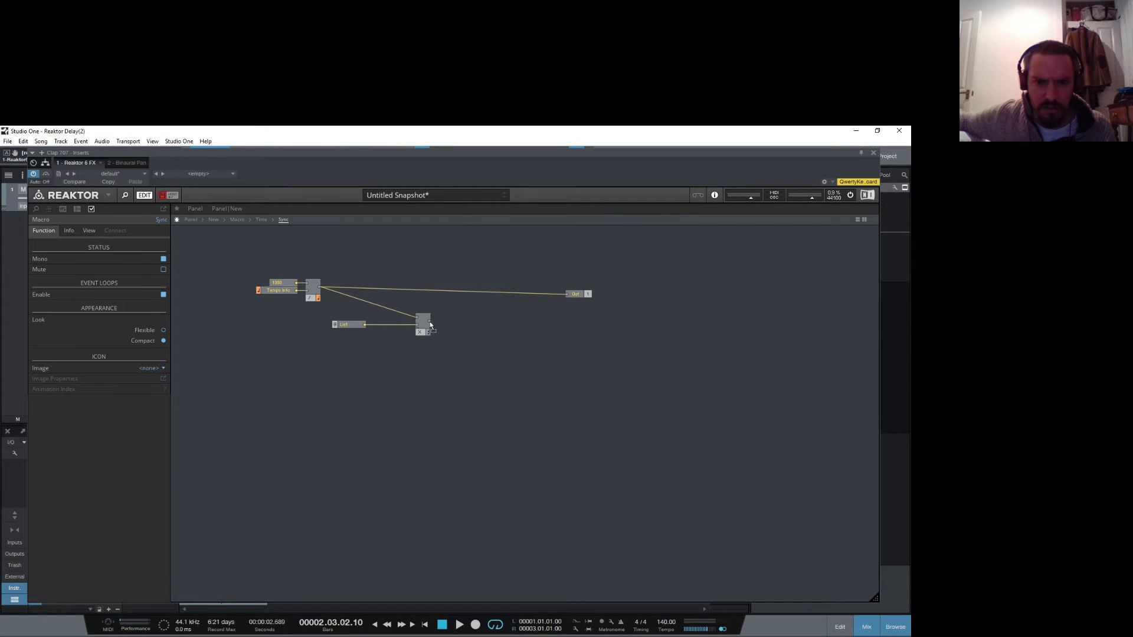
pyautogui.moveTo(429, 321); pyautogui.dragTo(567, 294)
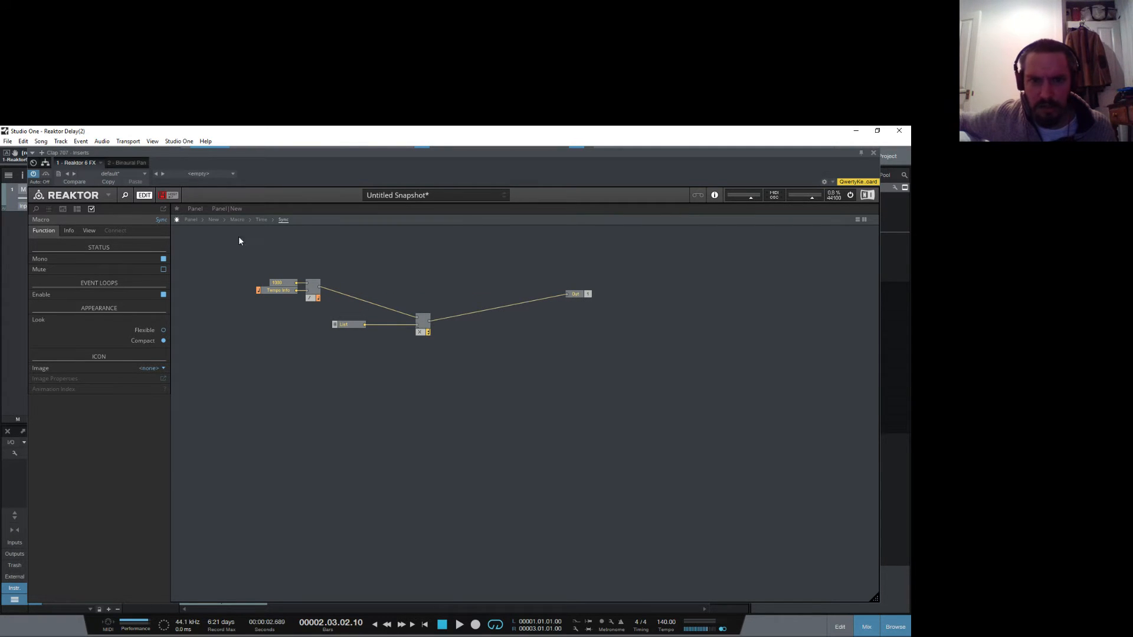
# Step: On the unlocked panel, enlarge the bar-division list to 66 pixels wide and 117 pixels high, then lock the panel again
pyautogui.click(191, 220)
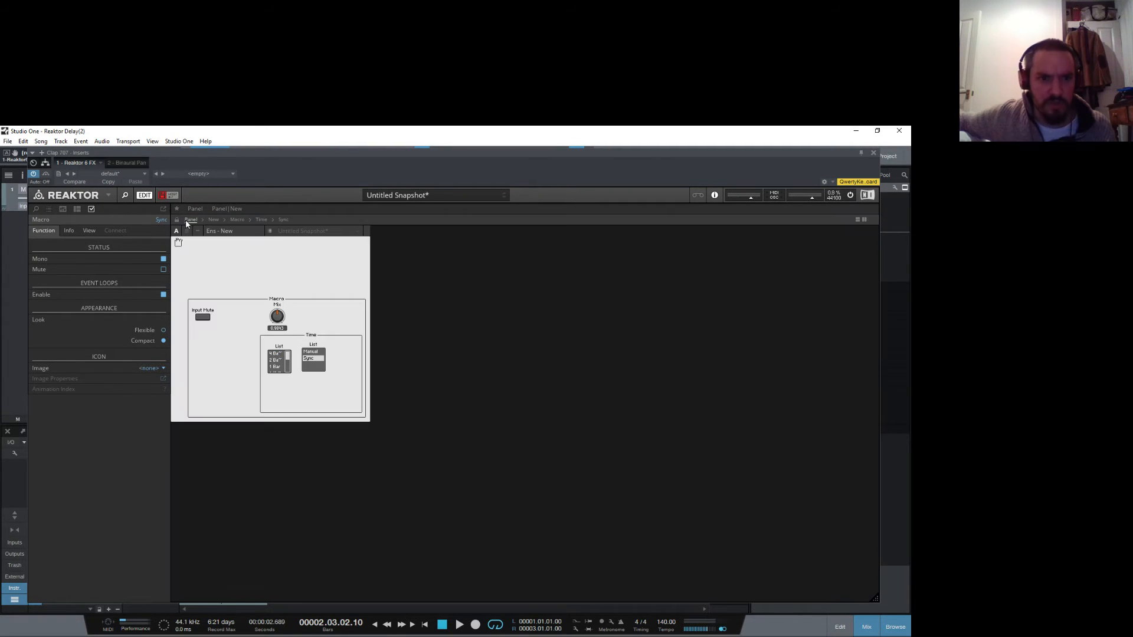
pyautogui.click(289, 363)
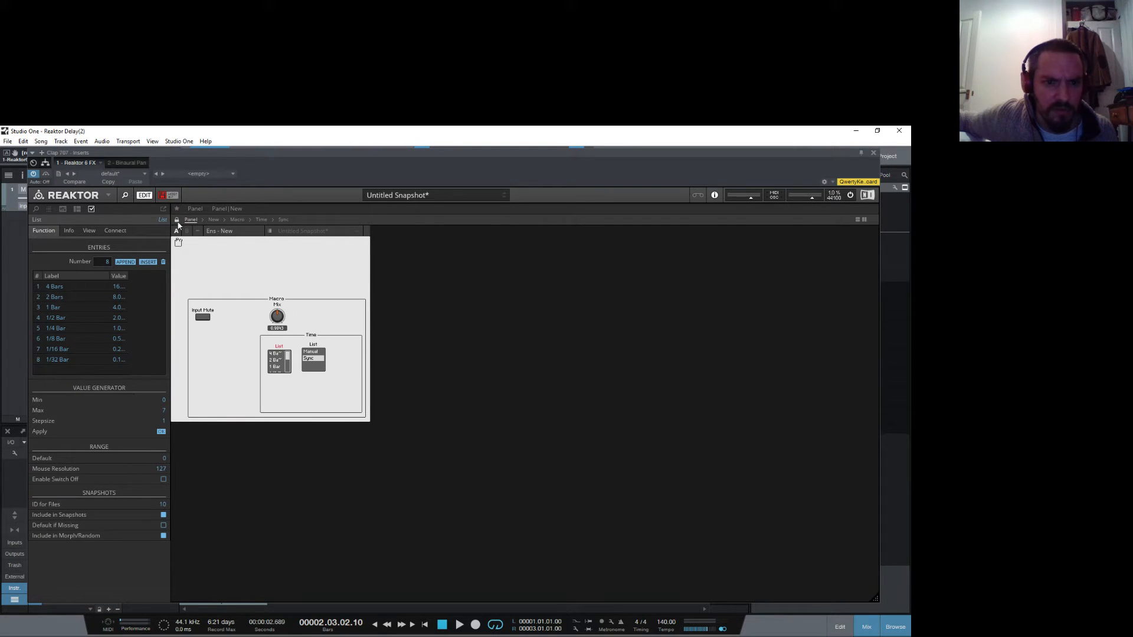
pyautogui.click(177, 221)
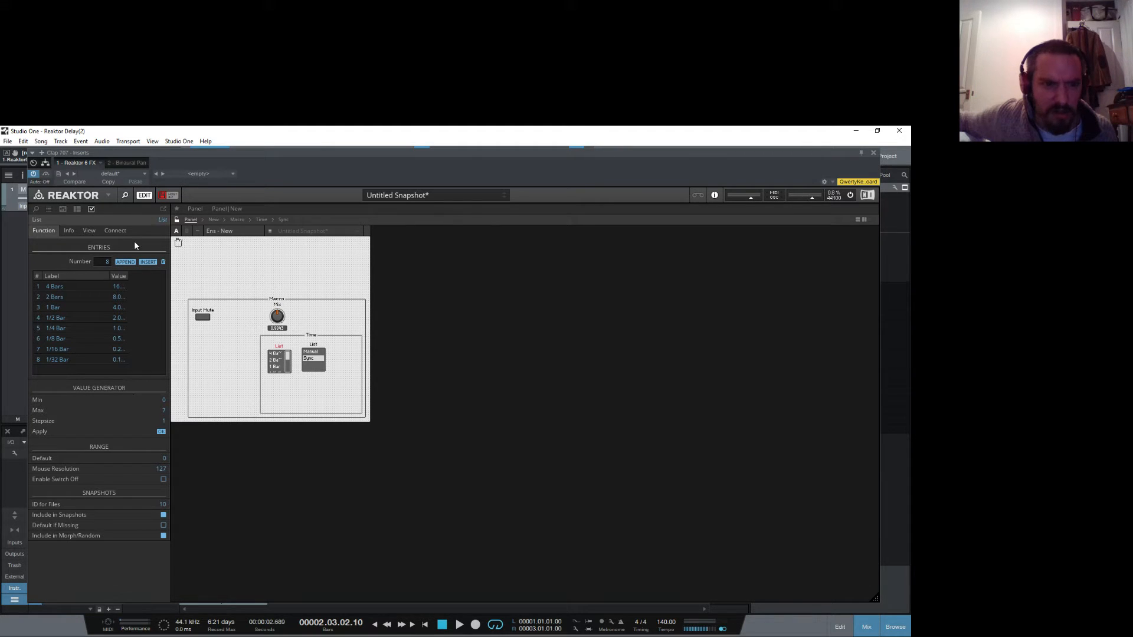
pyautogui.click(89, 230)
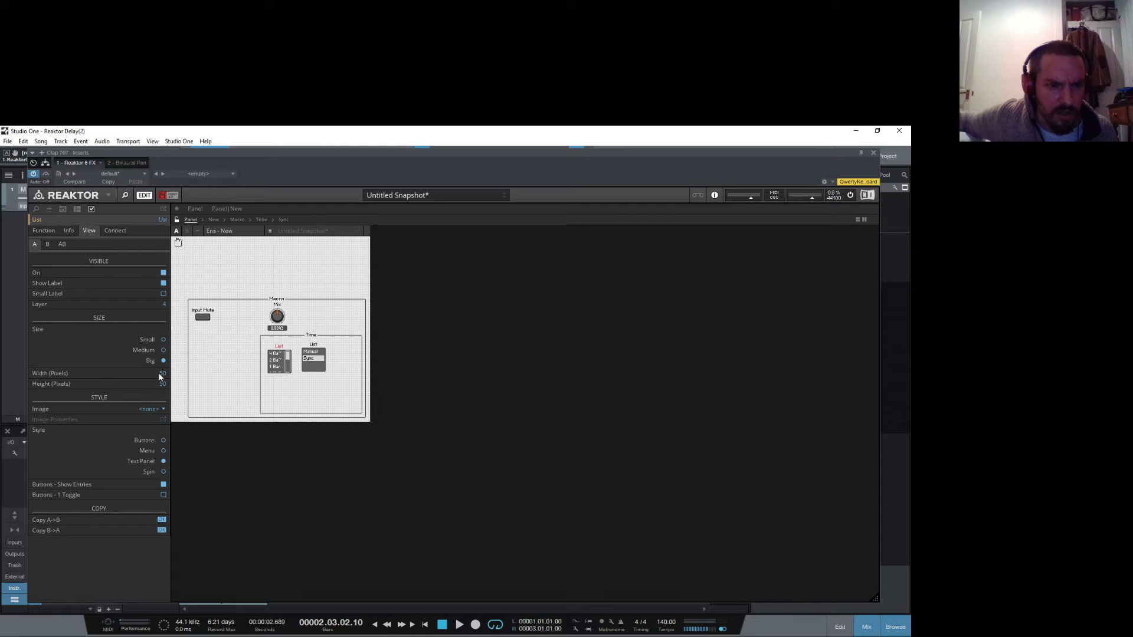
pyautogui.moveTo(161, 376); pyautogui.dragTo(163, 334)
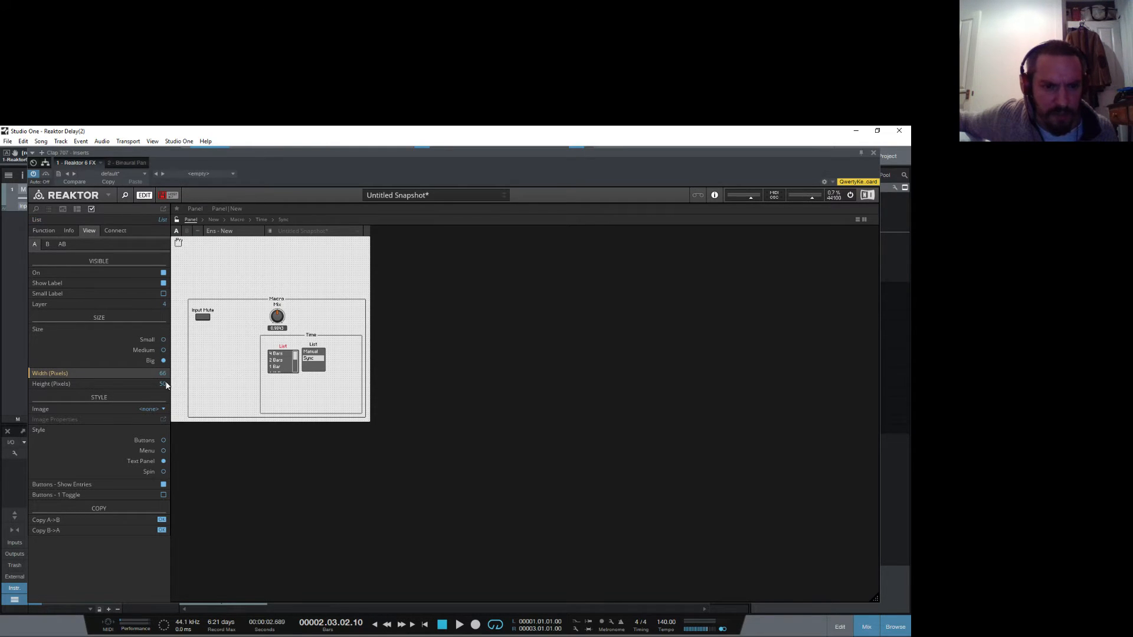
pyautogui.moveTo(163, 384); pyautogui.dragTo(164, 315)
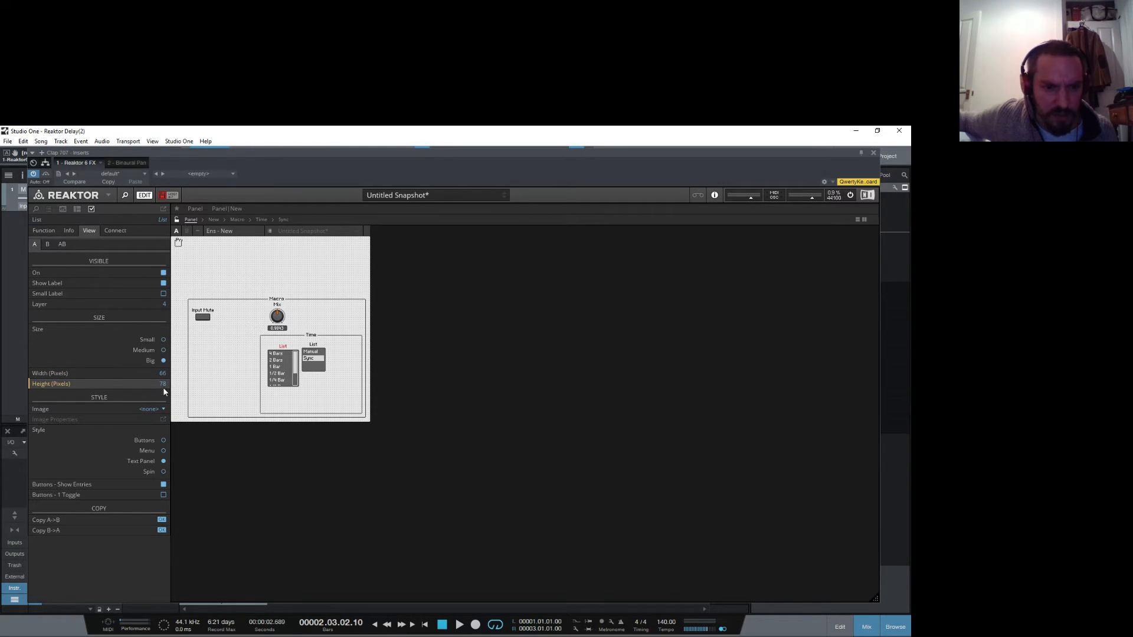
pyautogui.moveTo(165, 391)
pyautogui.mouseDown()
pyautogui.moveTo(168, 347)
pyautogui.moveTo(159, 370)
pyautogui.mouseUp()
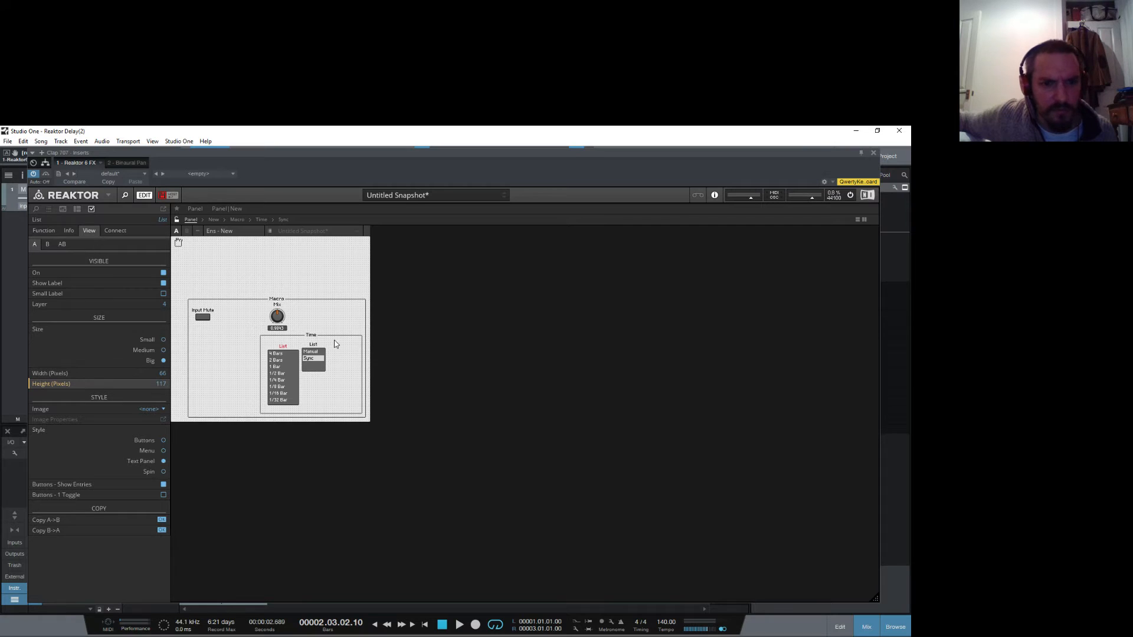
pyautogui.click(177, 219)
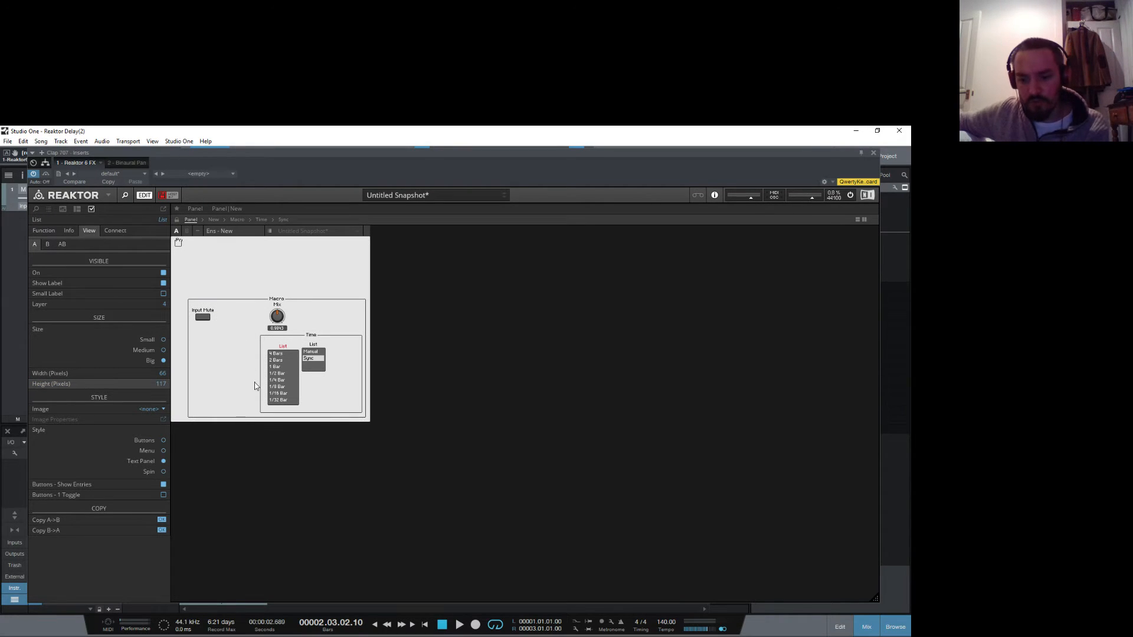
# Step: Start playback and audition the delay at 1/4 Bar and 1/8 Bar, switching the time mode to Manual and back to Sync
pyautogui.press('space')
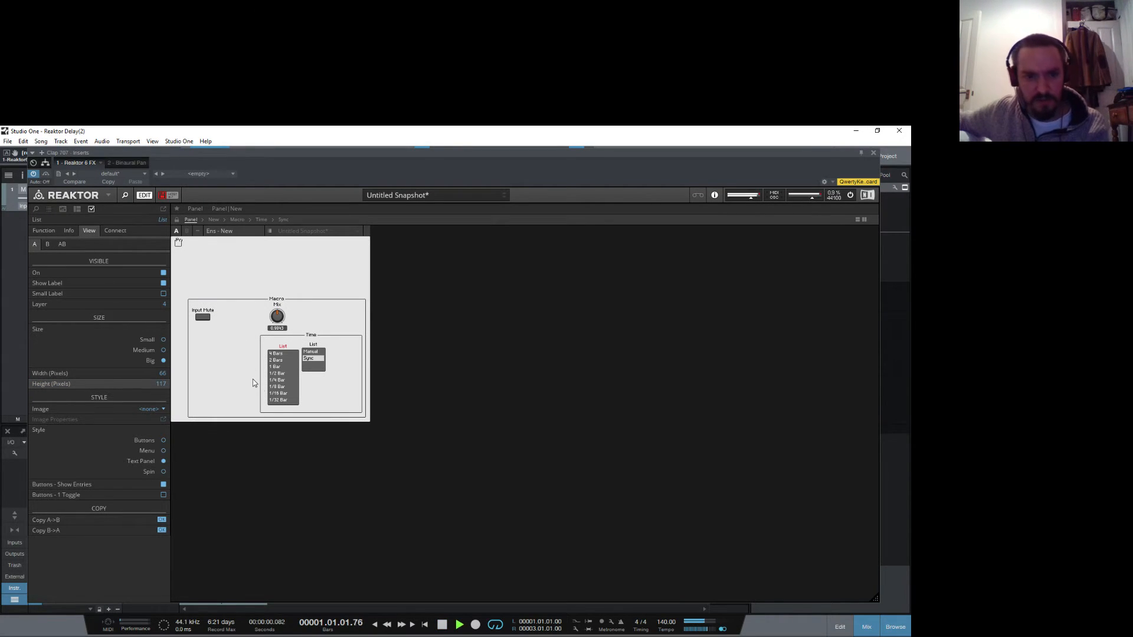
pyautogui.click(283, 380)
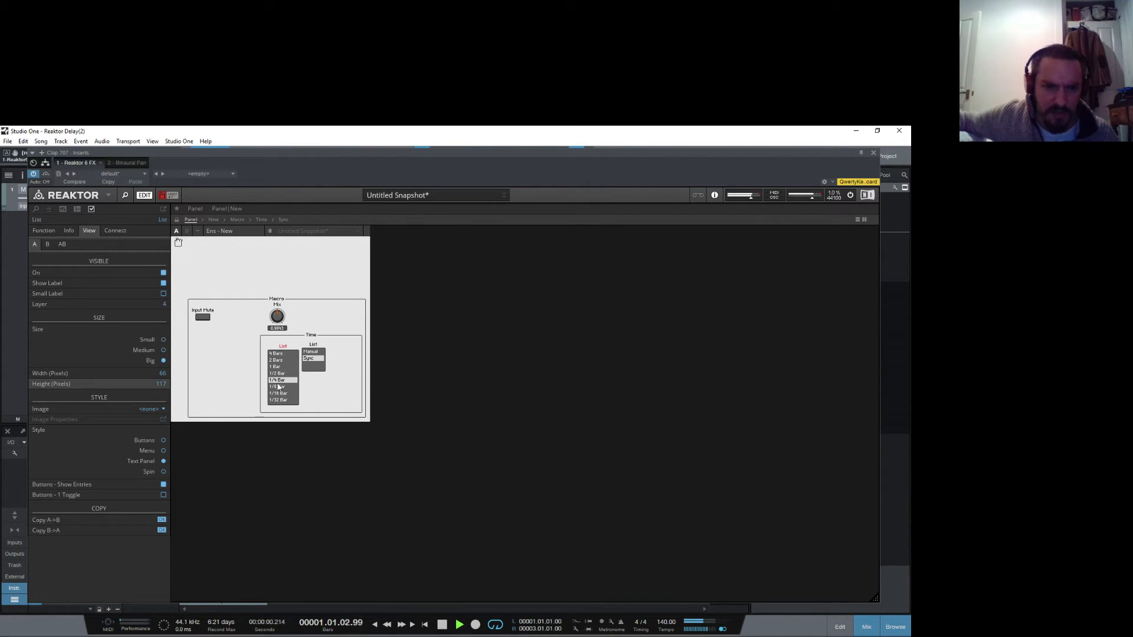
pyautogui.click(276, 387)
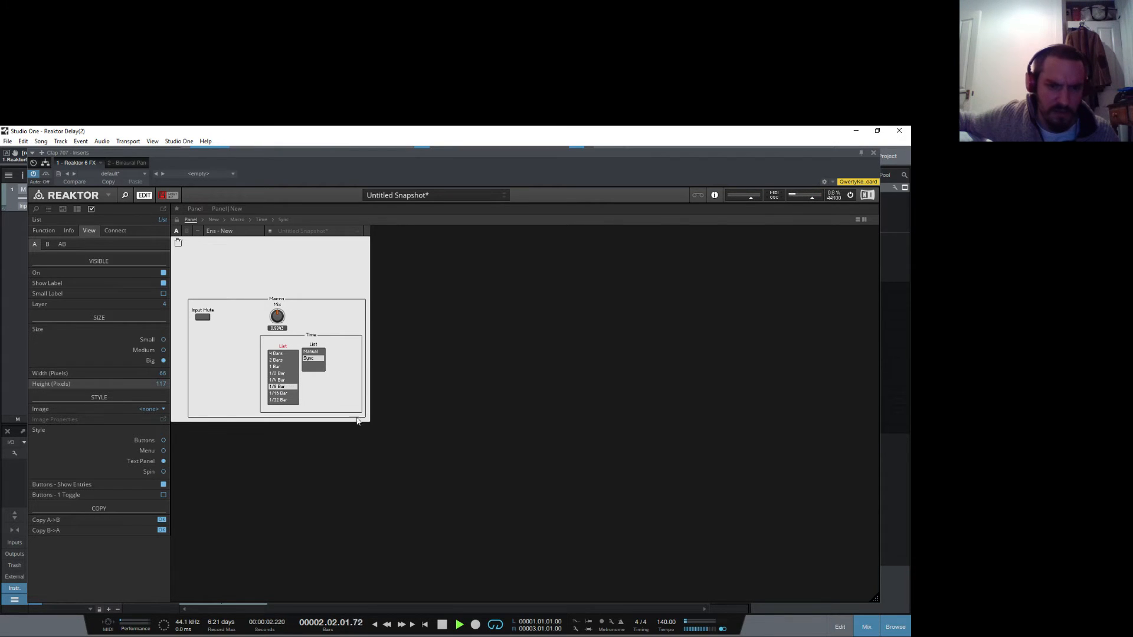
pyautogui.click(314, 352)
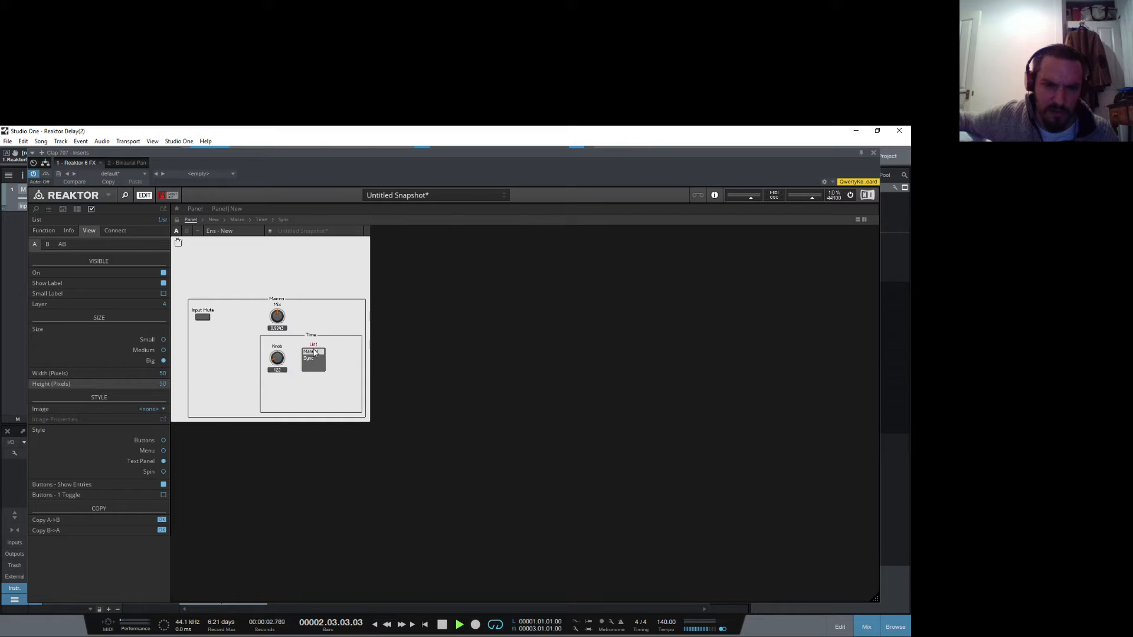
pyautogui.click(308, 358)
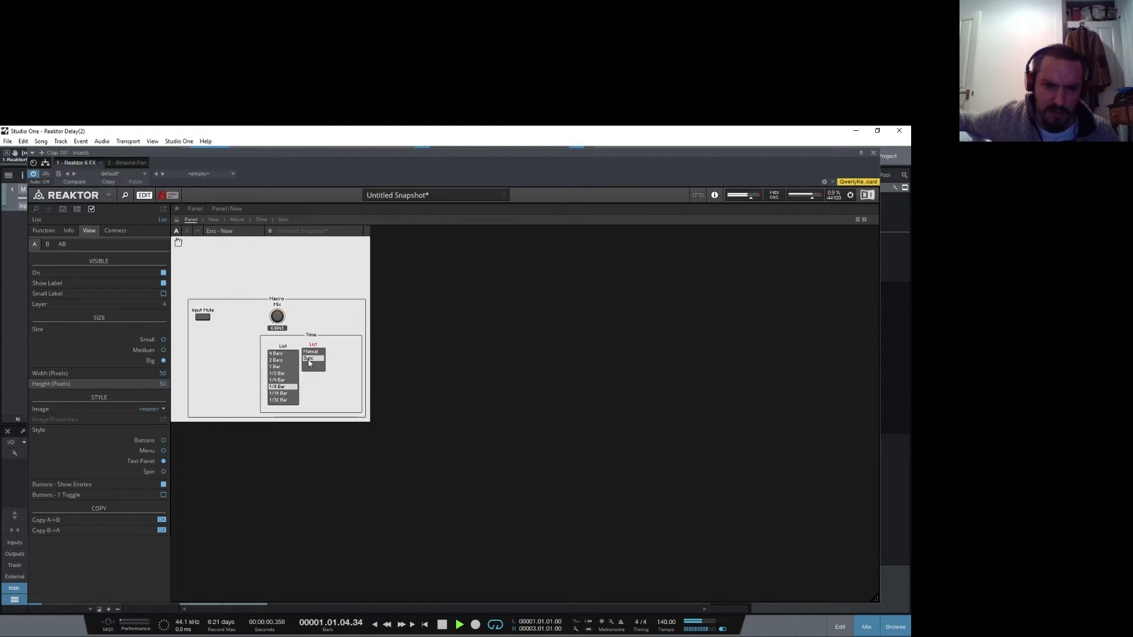
# Step: Audition the 1/16 Bar, 1/32 Bar, 1 Bar and 1/2 Bar divisions, then stop playback
pyautogui.click(282, 395)
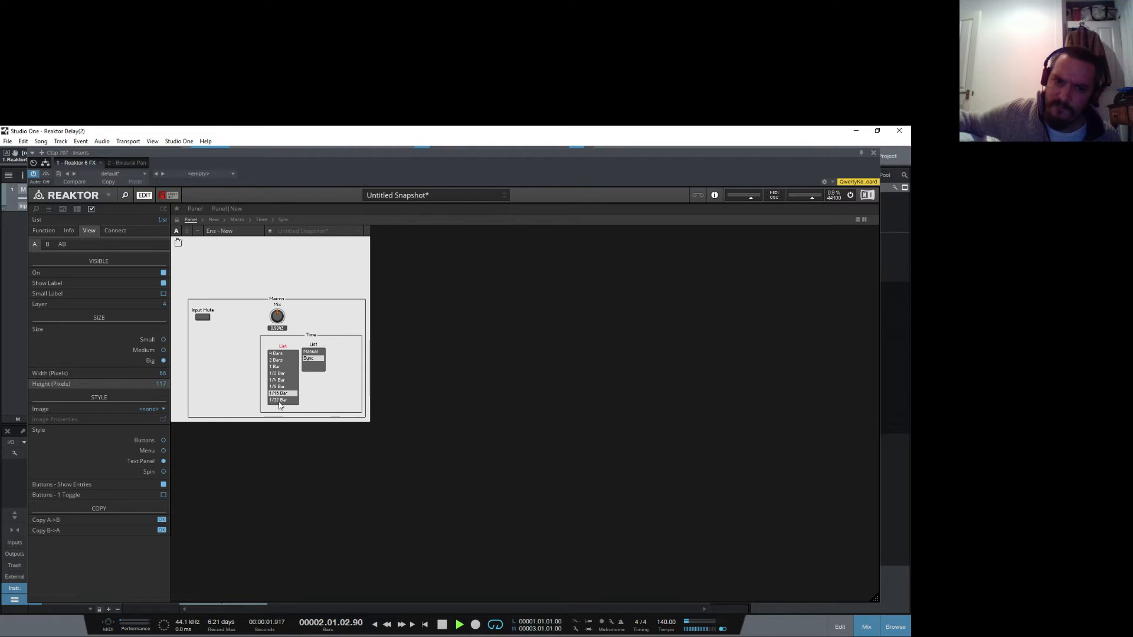
pyautogui.click(280, 402)
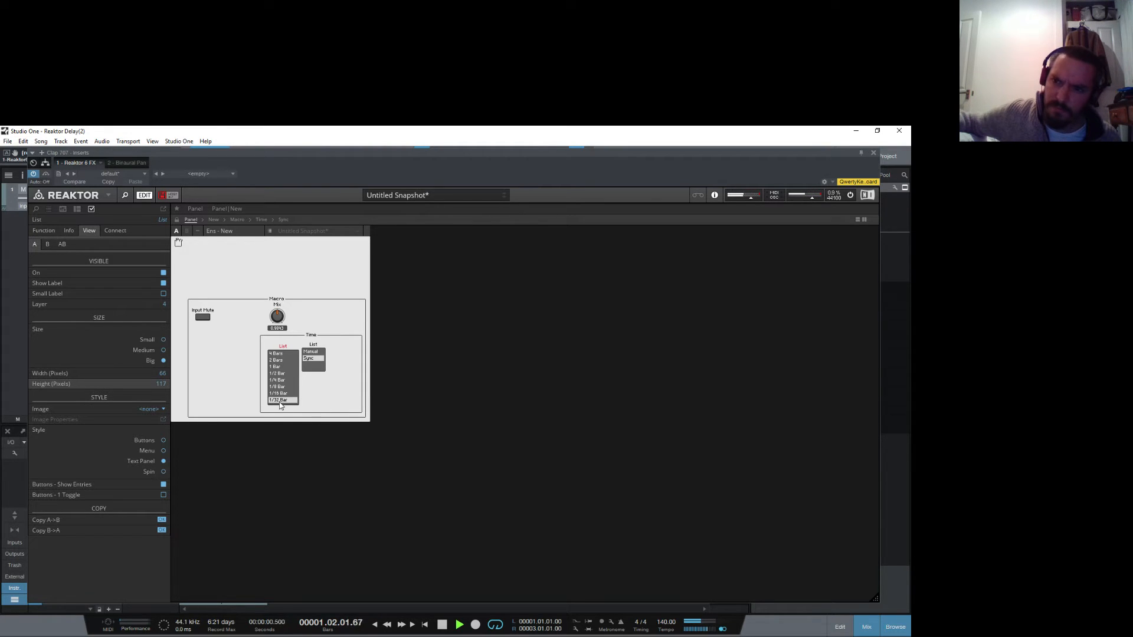
pyautogui.click(279, 369)
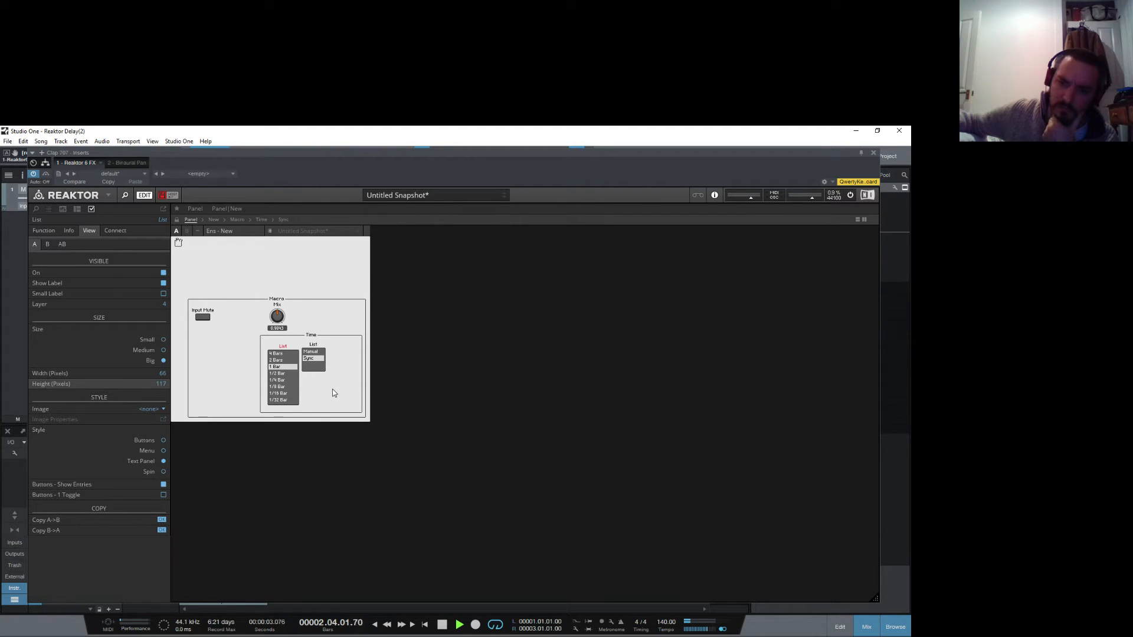
pyautogui.click(284, 376)
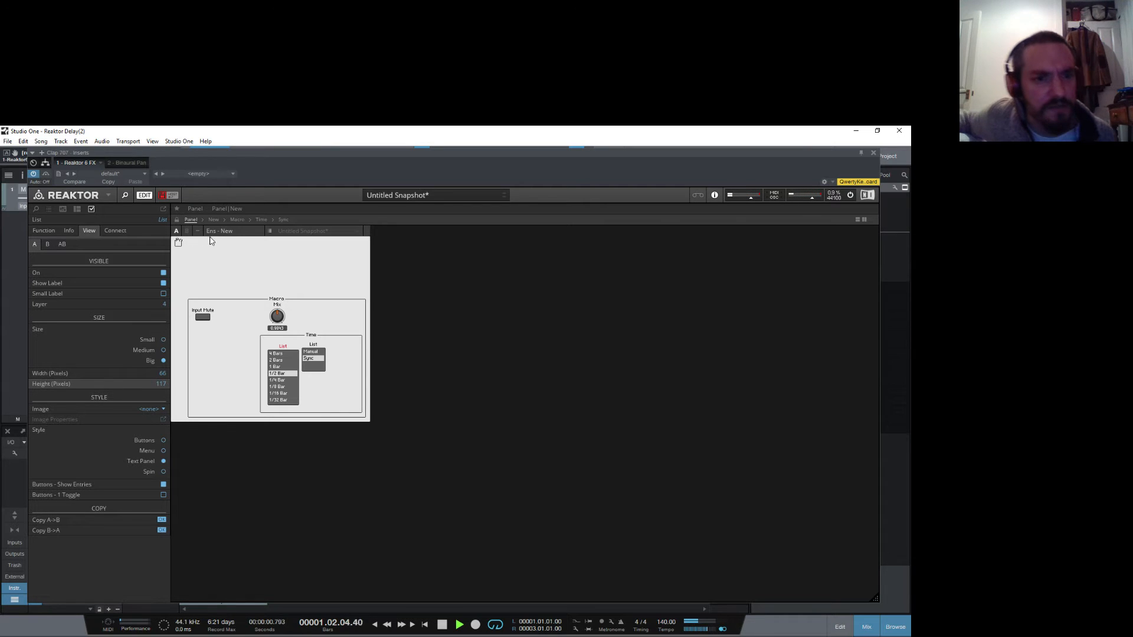
pyautogui.press('space')
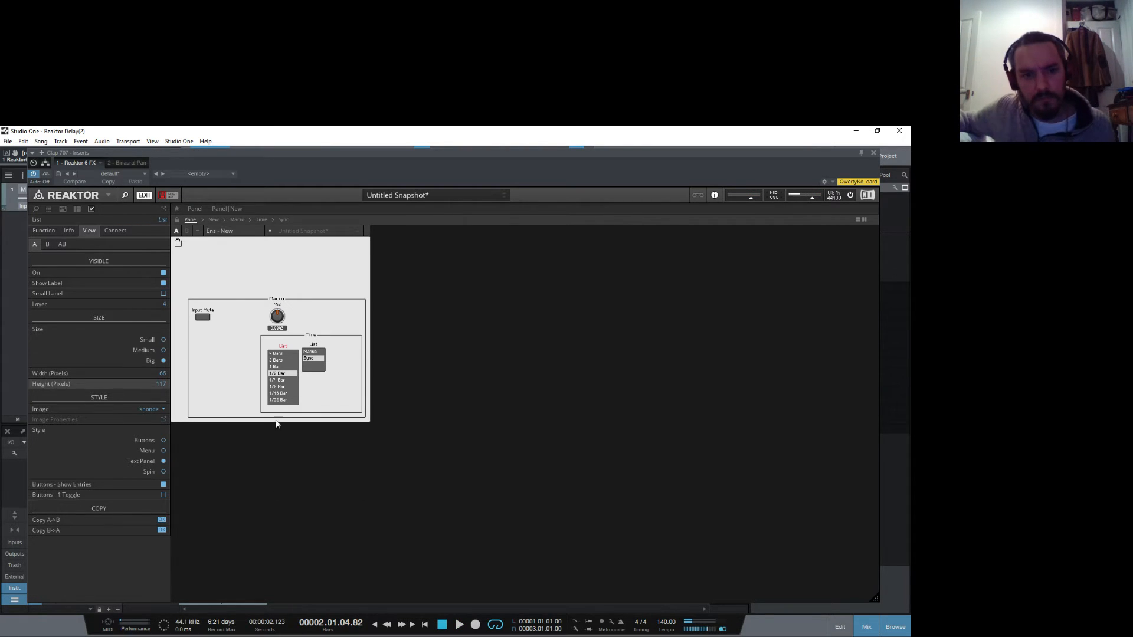
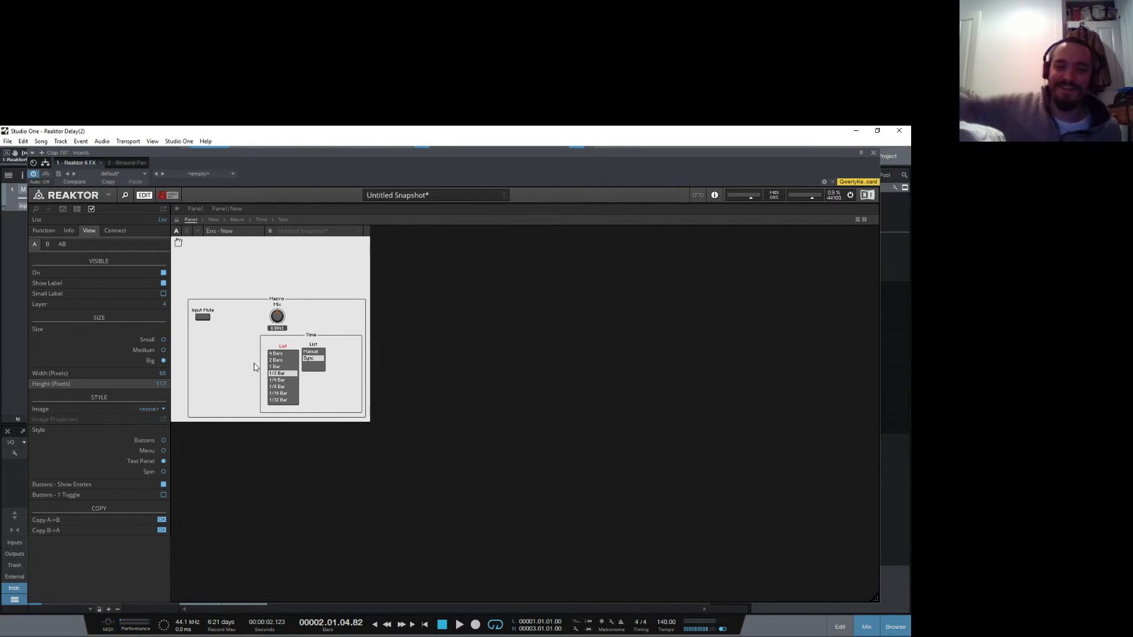
# Step: Return to the New instrument's structure and go down through Macro and Time into the Sync macro
pyautogui.click(216, 219)
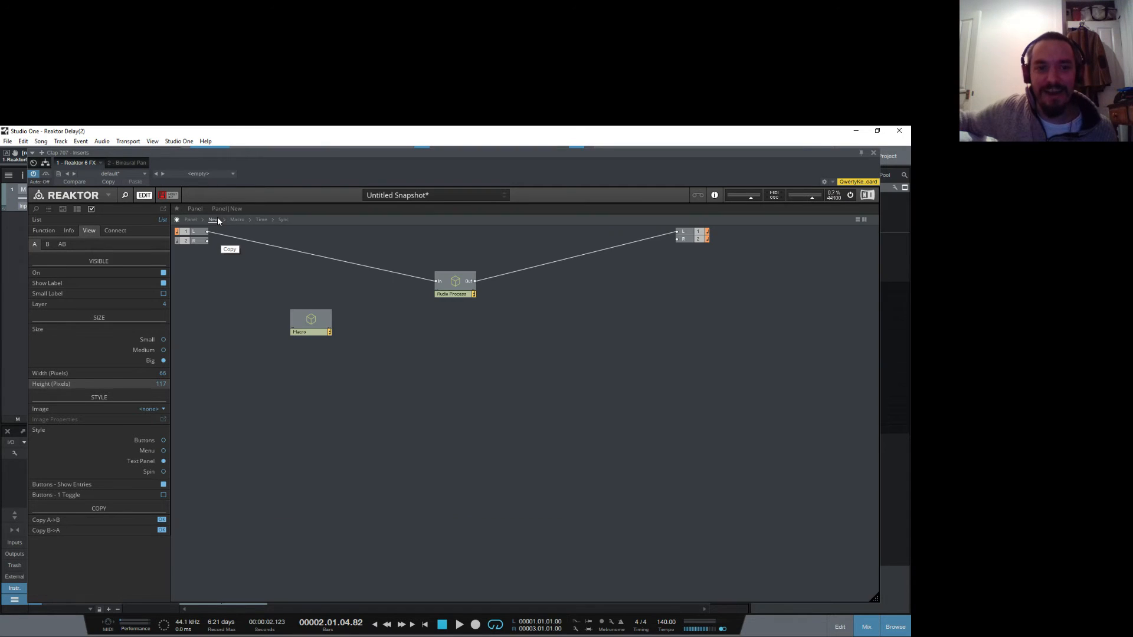
pyautogui.doubleClick(316, 325)
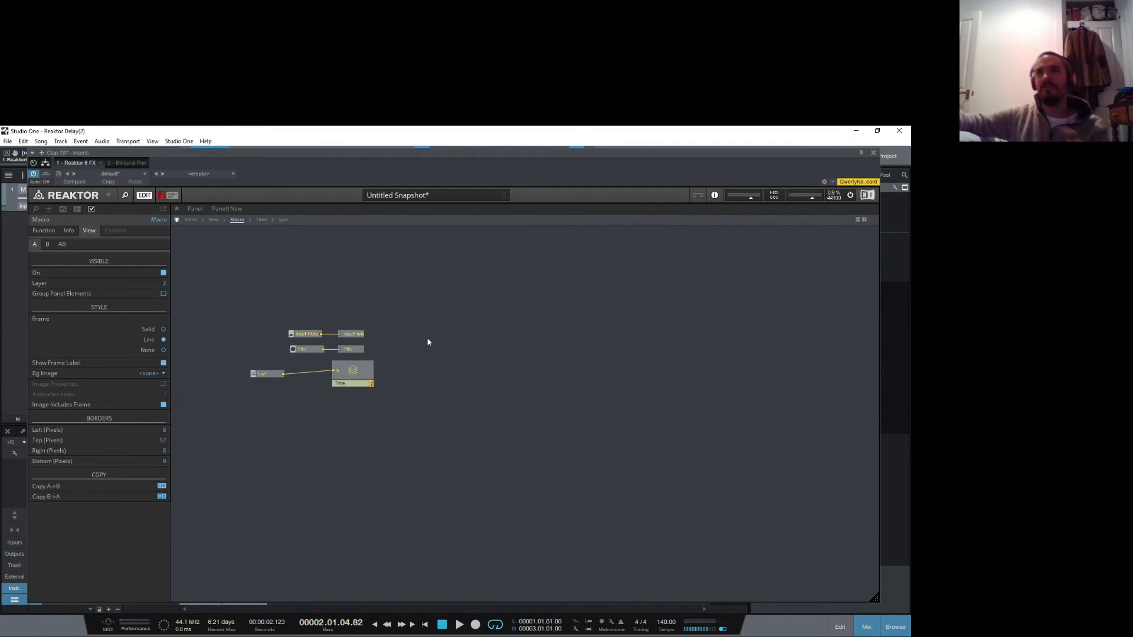
pyautogui.doubleClick(362, 374)
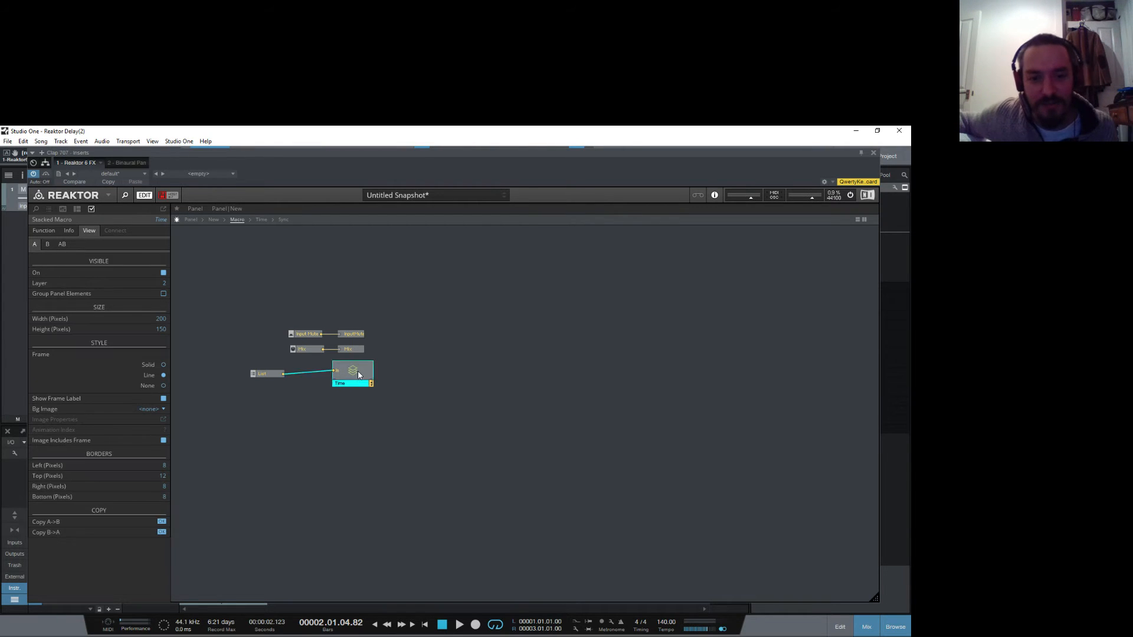
pyautogui.doubleClick(406, 410)
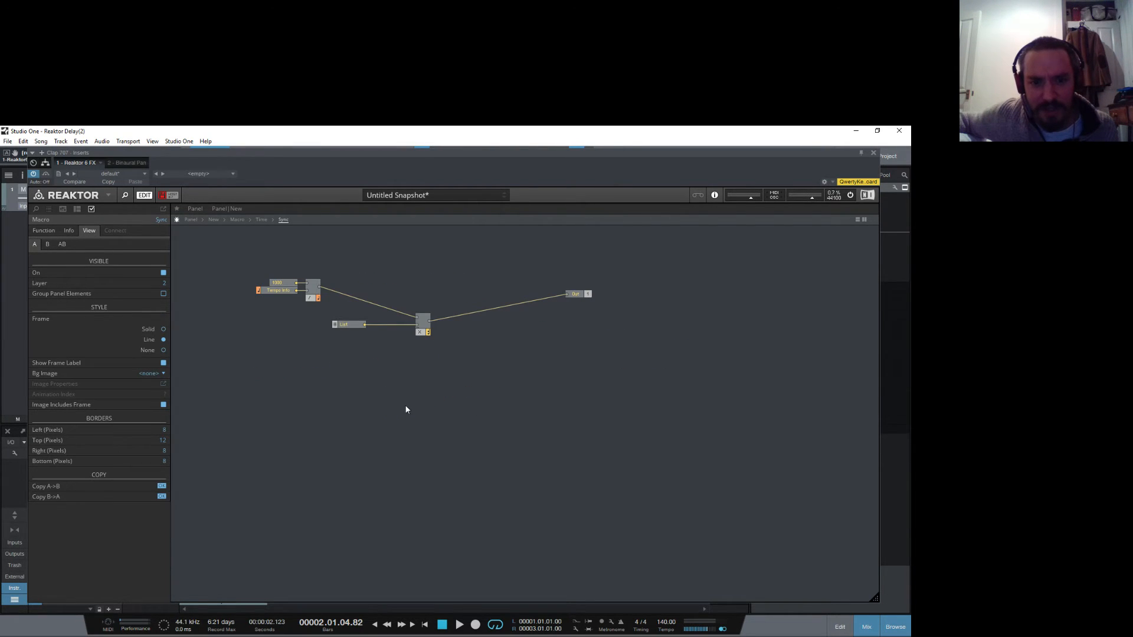
# Step: Make room beside the multiplier in the Sync macro, add a second List module below it and append seven entries
pyautogui.moveTo(423, 328); pyautogui.dragTo(404, 332)
pyautogui.rightClick(438, 368)
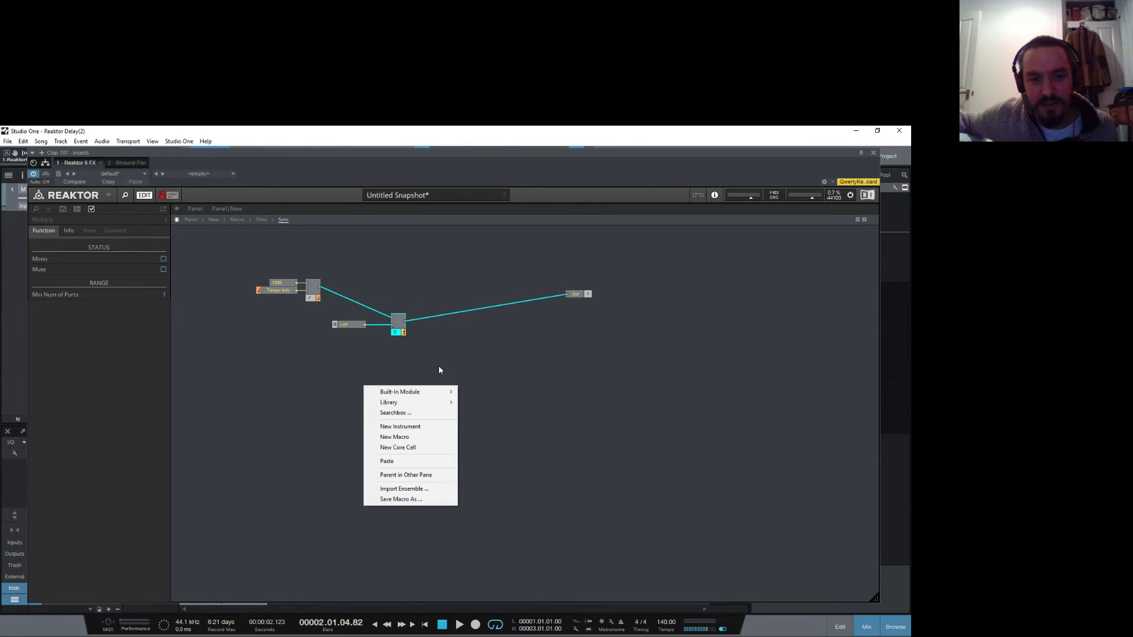
pyautogui.moveTo(429, 394)
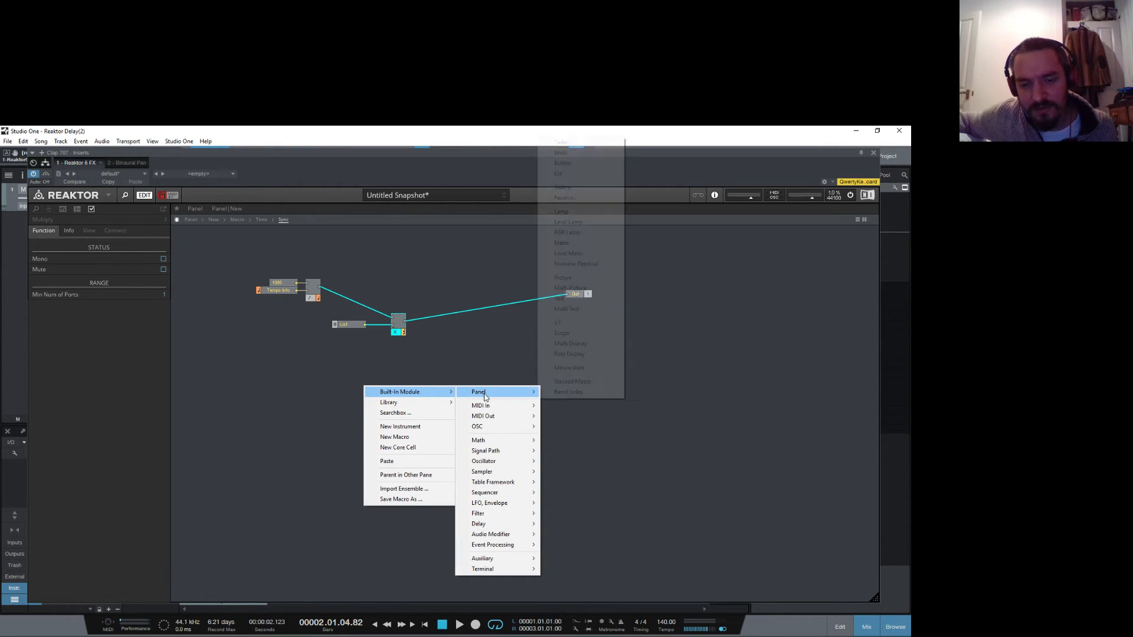
pyautogui.moveTo(484, 396)
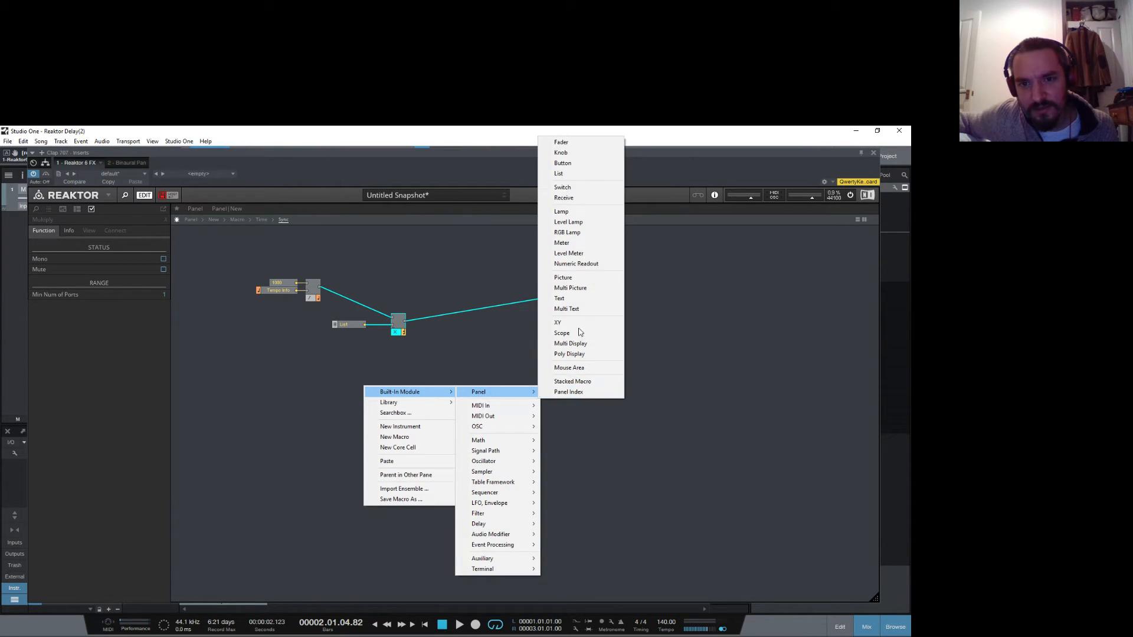
pyautogui.click(584, 174)
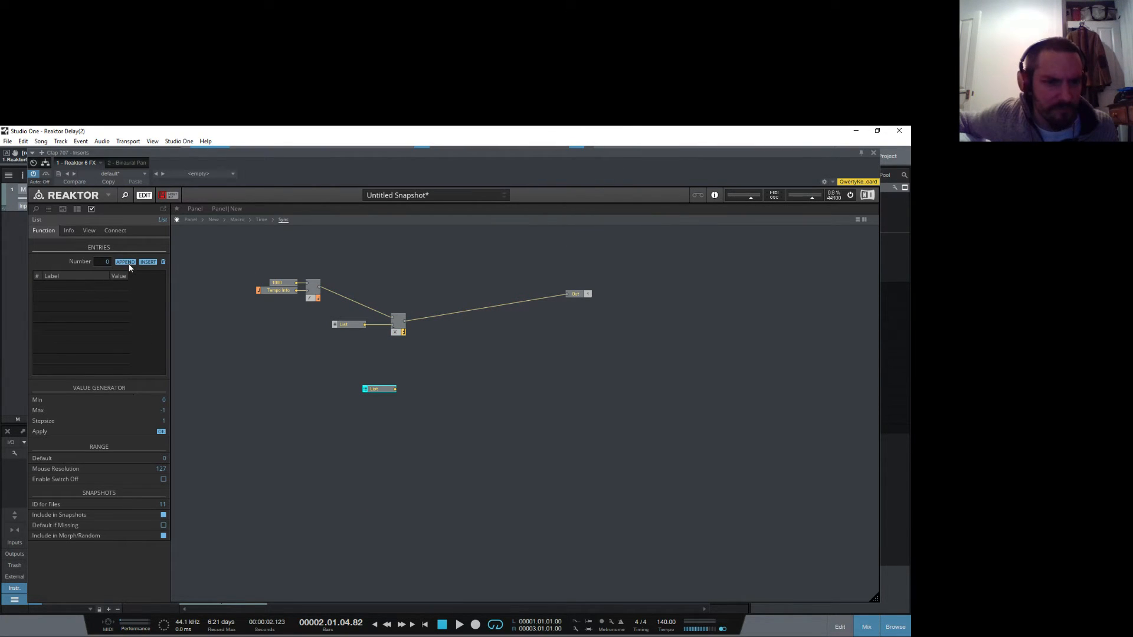
pyautogui.click(125, 262)
pyautogui.click(125, 262)
pyautogui.click(125, 262)
pyautogui.click(125, 262)
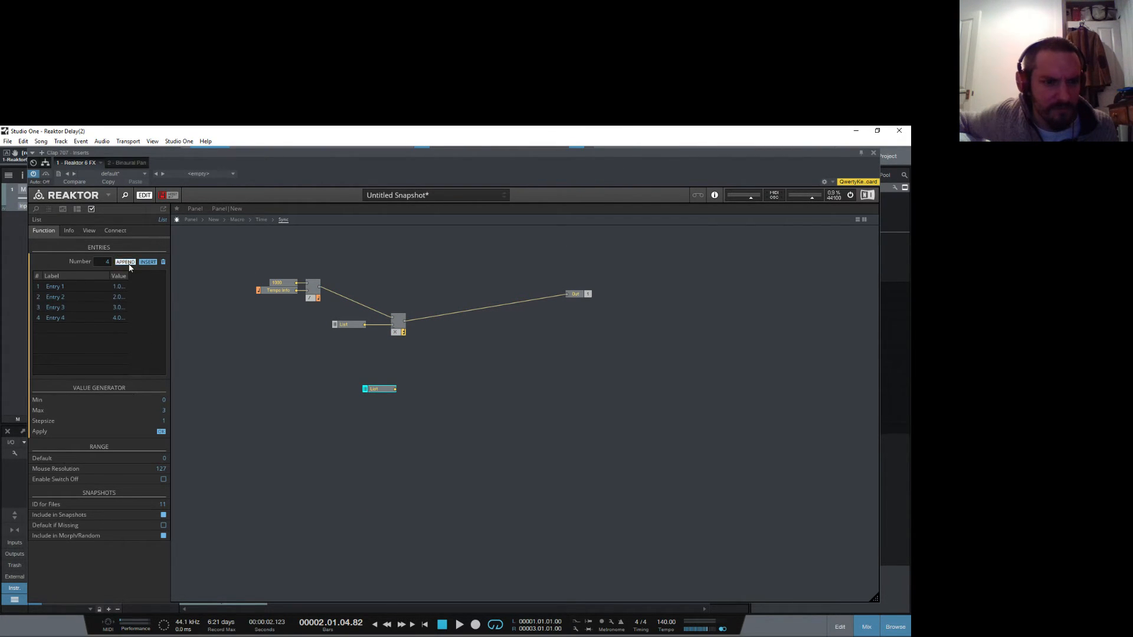
pyautogui.click(125, 262)
pyautogui.click(125, 262)
pyautogui.click(125, 262)
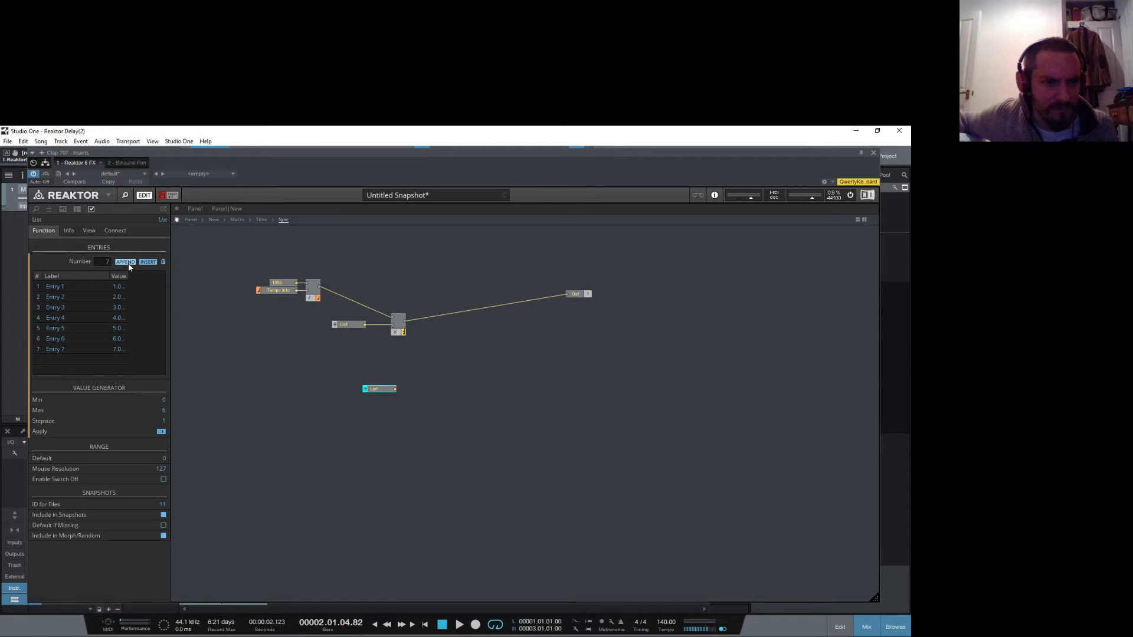
# Step: Label the new list's seven entries 1, 2, 3, 4, 5, 6 and 7
pyautogui.doubleClick(59, 288)
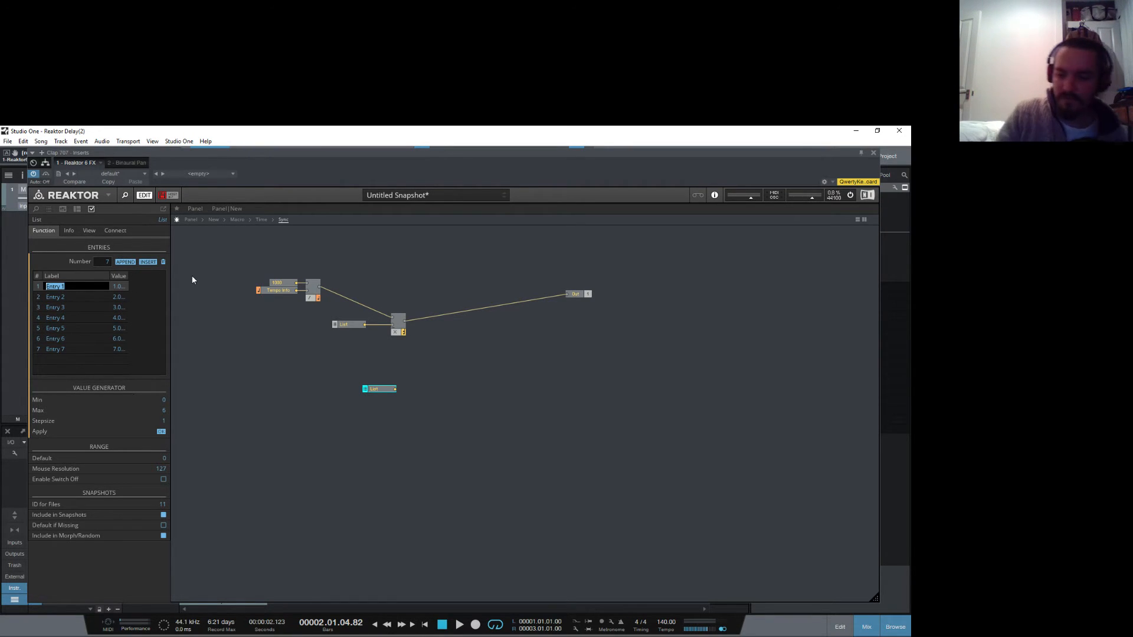
pyautogui.write('1')
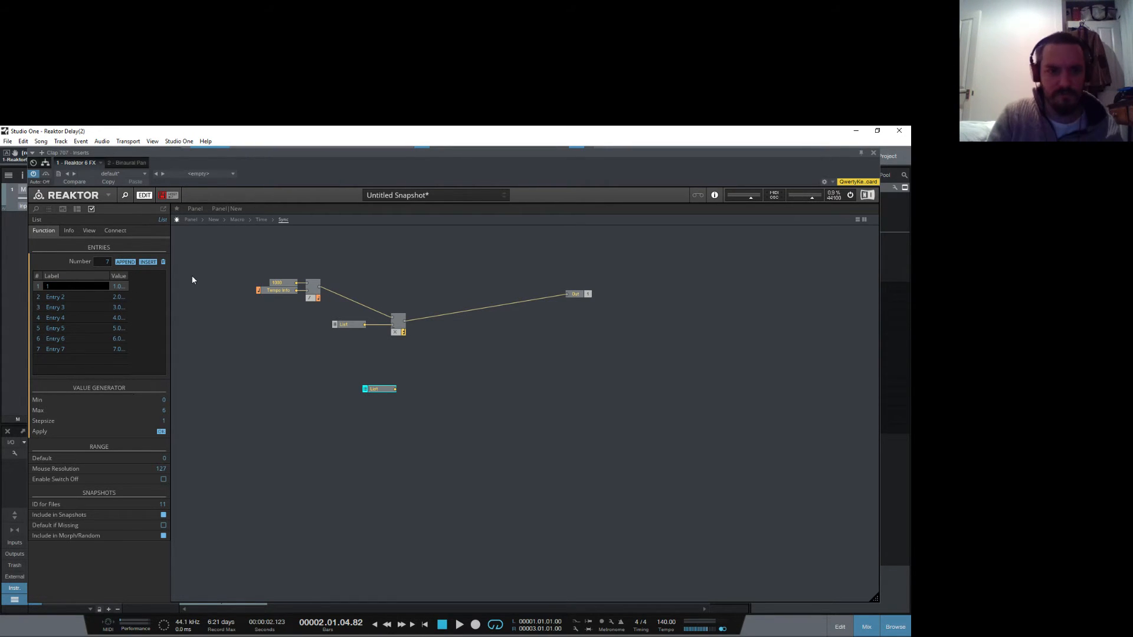
pyautogui.doubleClick(81, 298)
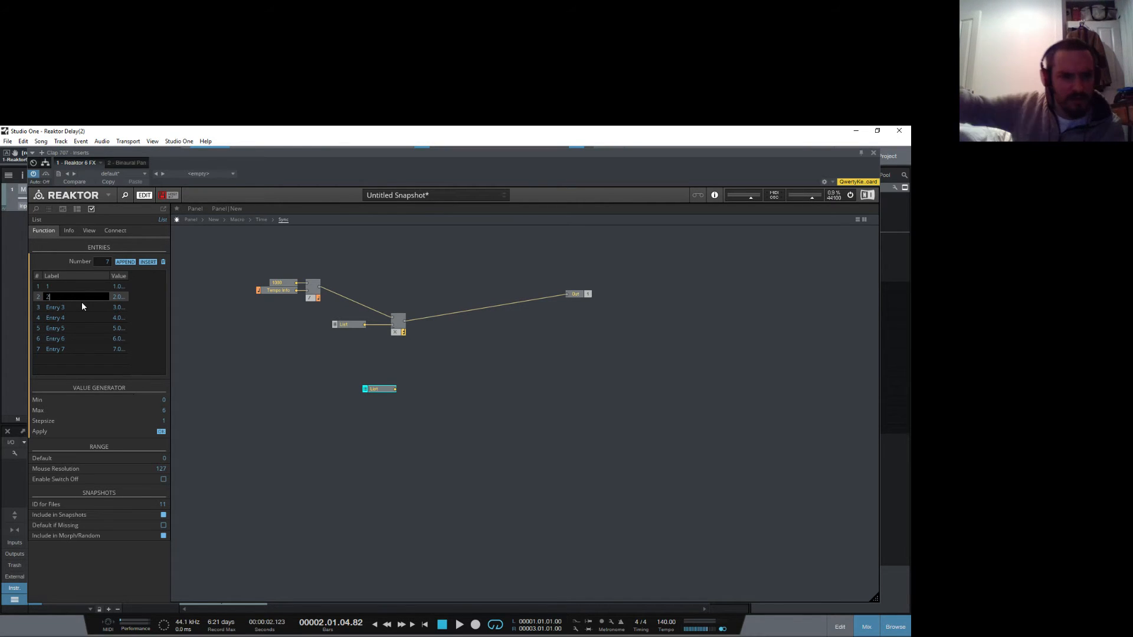
pyautogui.write('2')
pyautogui.doubleClick(69, 304)
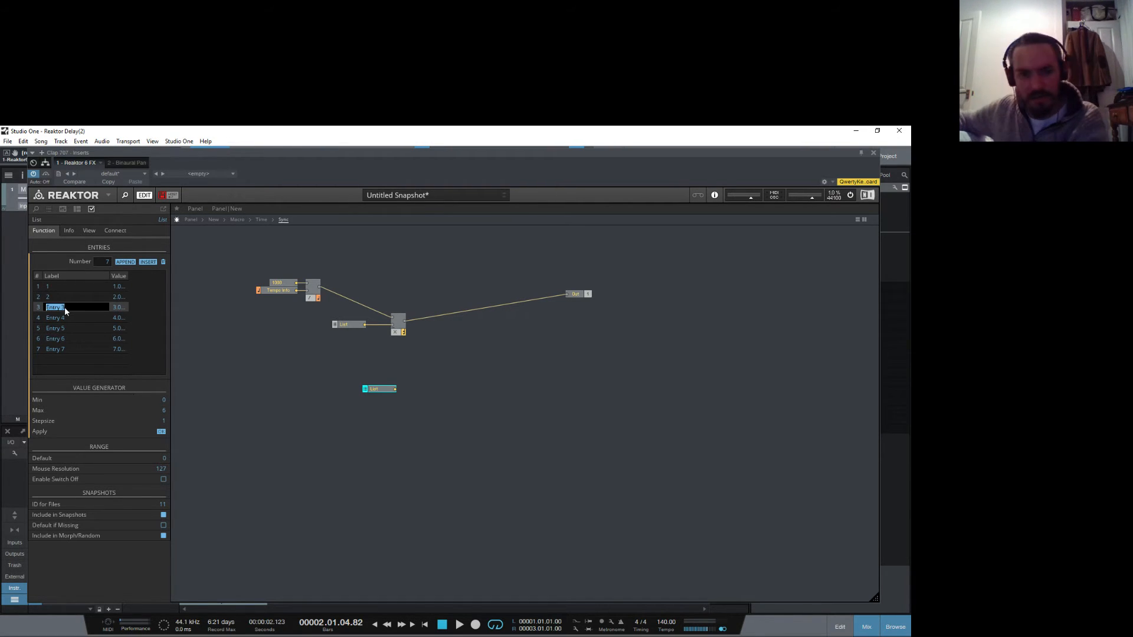
pyautogui.write('3')
pyautogui.doubleClick(64, 319)
pyautogui.doubleClick(66, 328)
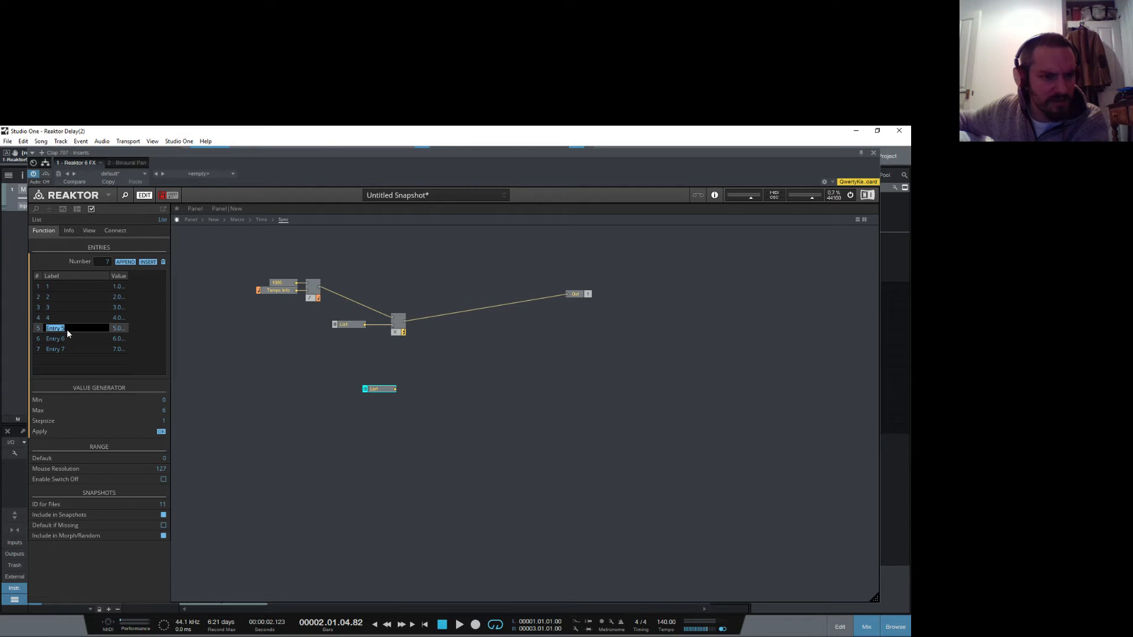
pyautogui.write('5')
pyautogui.doubleClick(69, 335)
pyautogui.write('6')
pyautogui.doubleClick(71, 348)
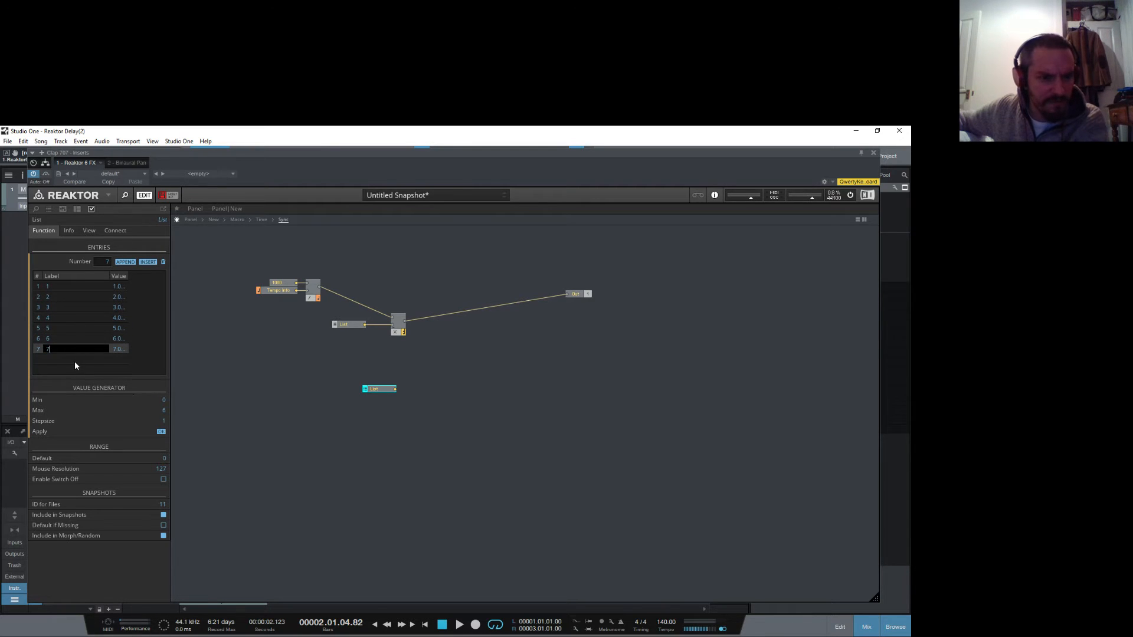
pyautogui.click(527, 459)
# Step: Add a second Multiply module fed by the existing multiplier and the new list, and wire its output to Out
pyautogui.moveTo(364, 391); pyautogui.dragTo(393, 358)
pyautogui.rightClick(441, 321)
pyautogui.moveTo(475, 329)
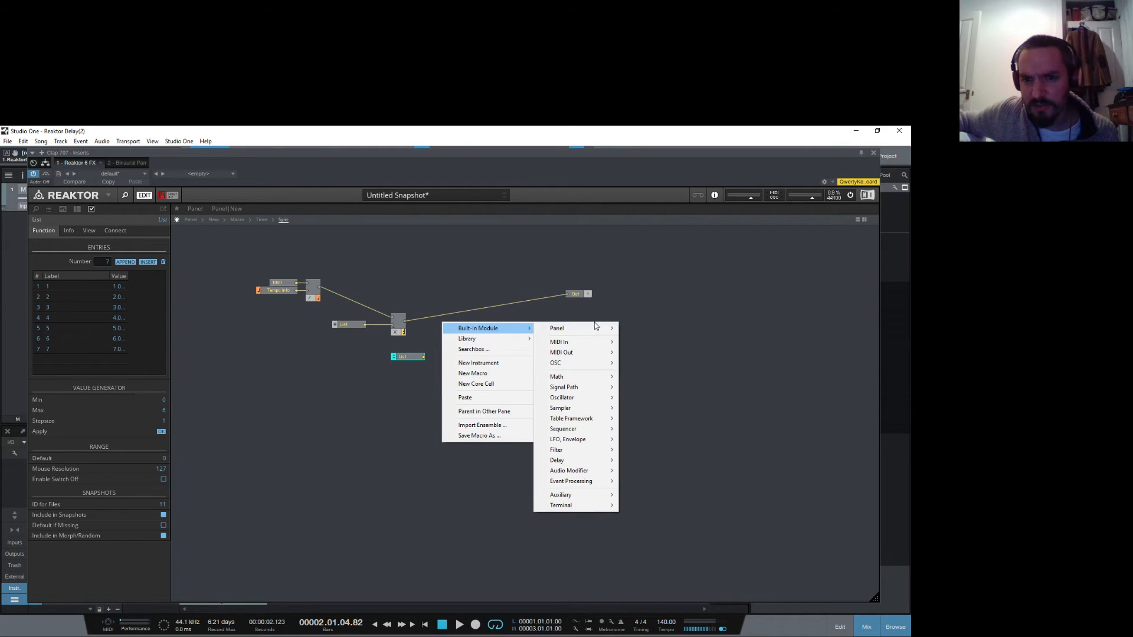
pyautogui.moveTo(570, 379)
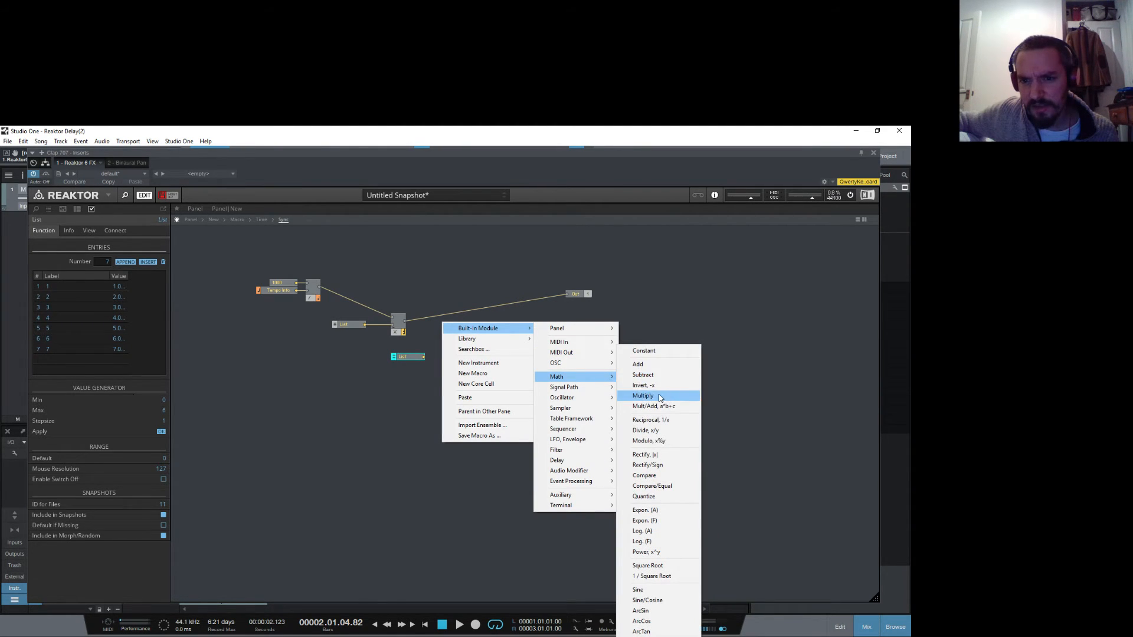
pyautogui.click(685, 396)
pyautogui.moveTo(403, 324); pyautogui.dragTo(567, 294)
pyautogui.click(543, 389)
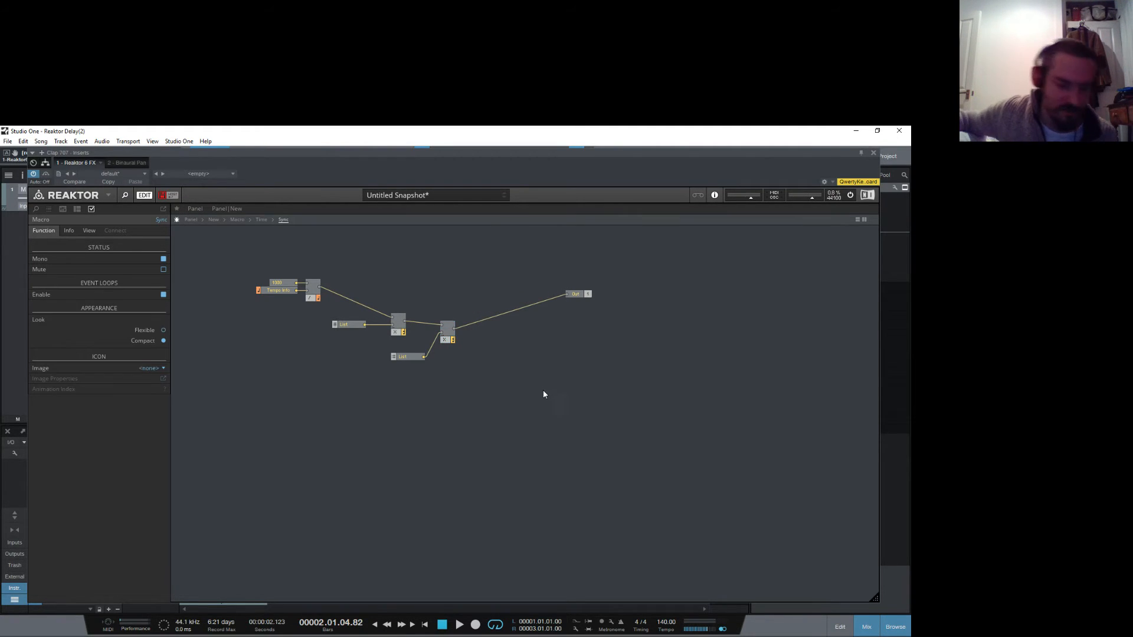
# Step: Return to the ensemble panel and place the new number list between the bar-division list and the Manual/Sync list
pyautogui.doubleClick(413, 277)
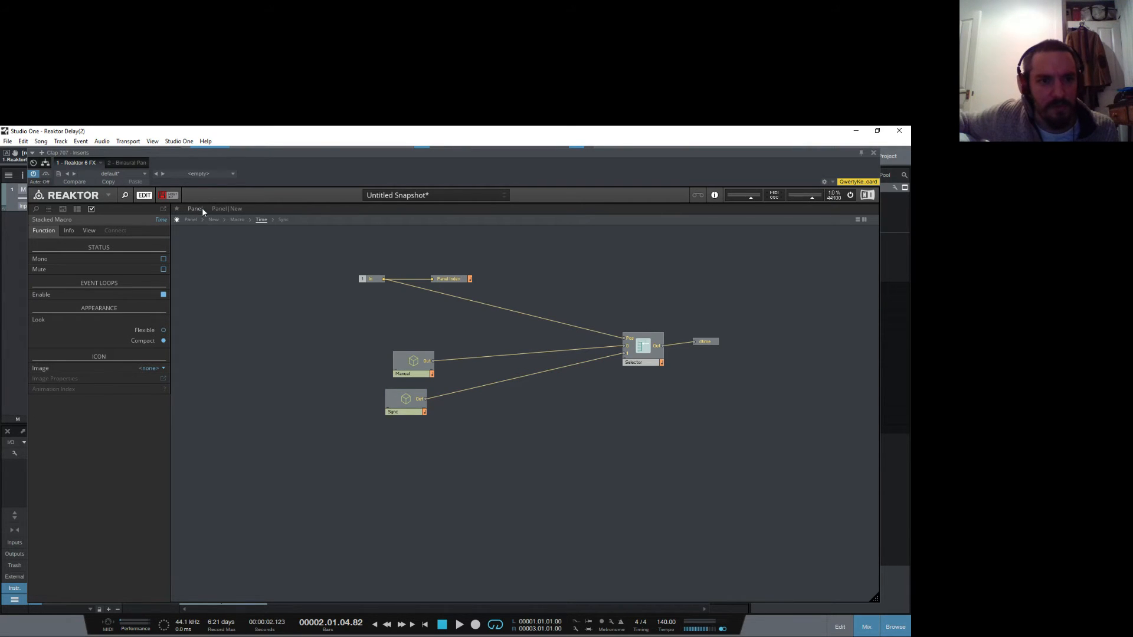
pyautogui.click(213, 220)
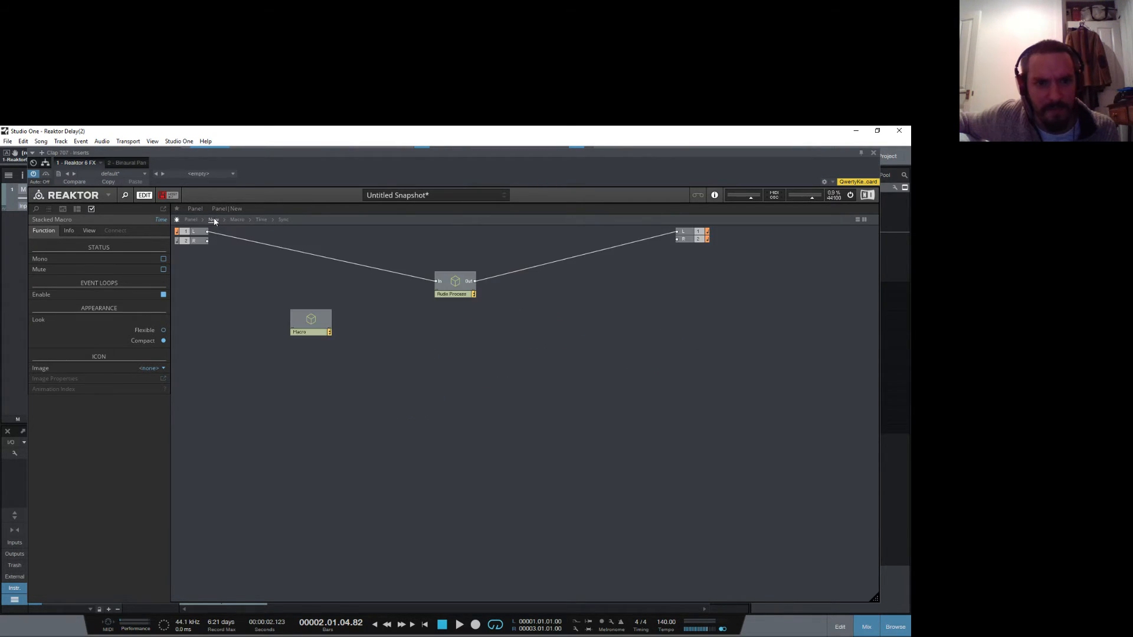
pyautogui.click(190, 220)
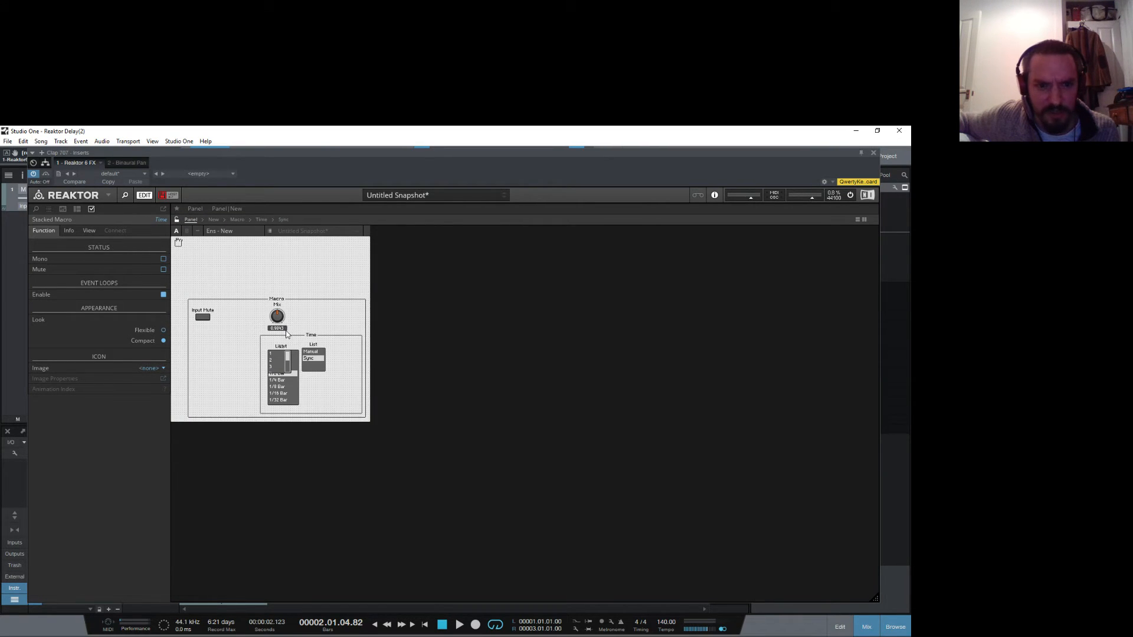
pyautogui.moveTo(281, 348); pyautogui.dragTo(315, 381)
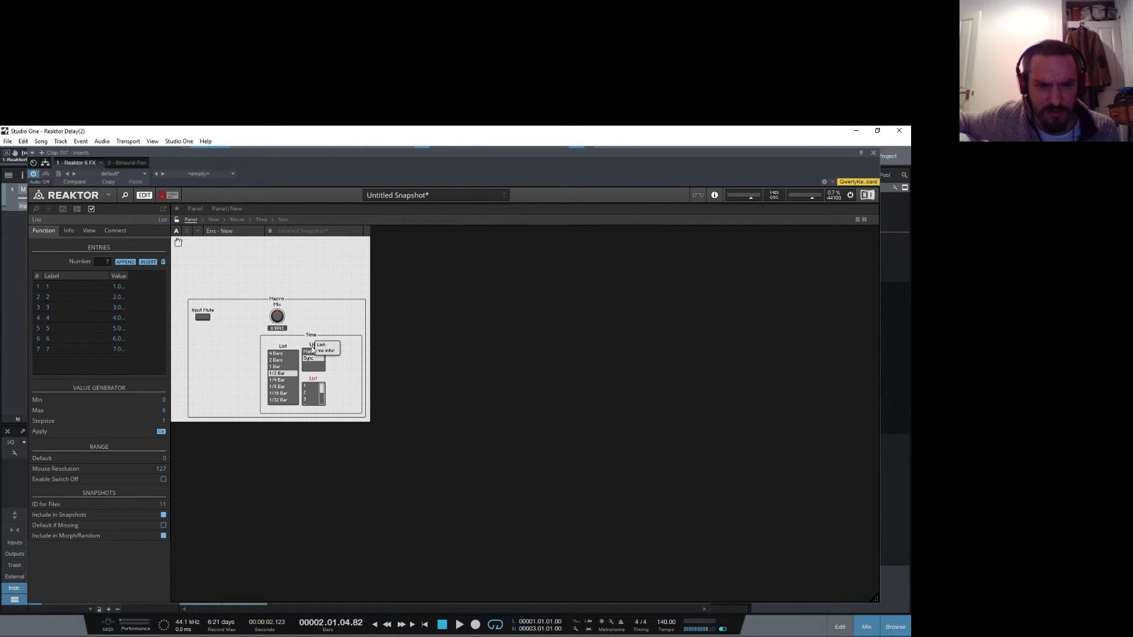
pyautogui.moveTo(317, 349)
pyautogui.mouseDown()
pyautogui.moveTo(351, 349)
pyautogui.moveTo(322, 353)
pyautogui.mouseUp()
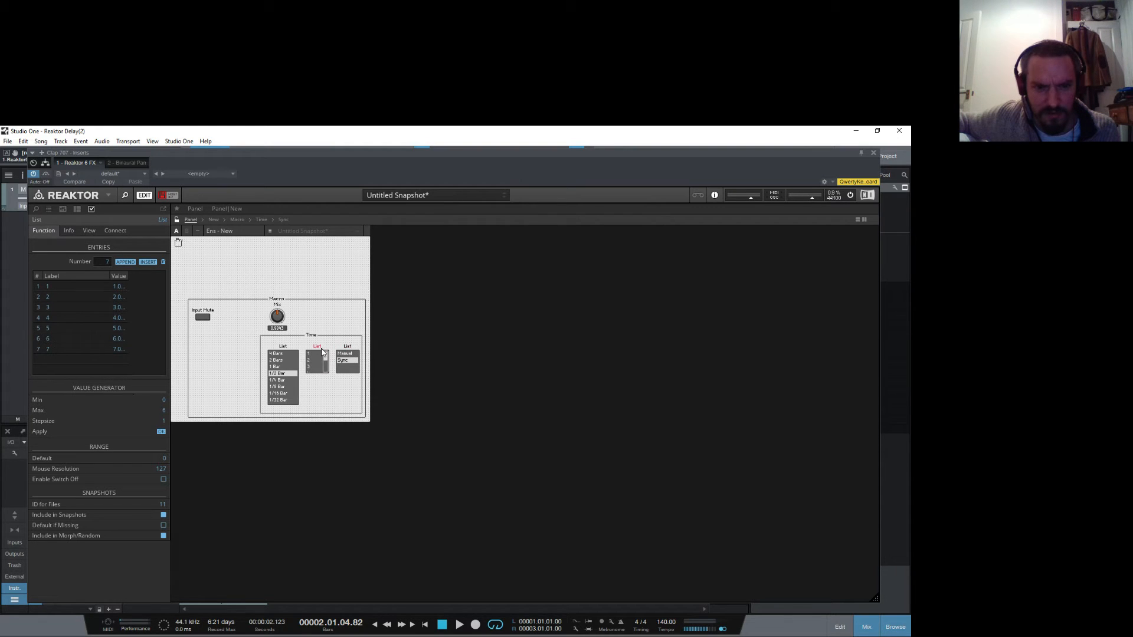
# Step: Increase the new number list's height to 102 pixels so all seven entries fit
pyautogui.click(89, 230)
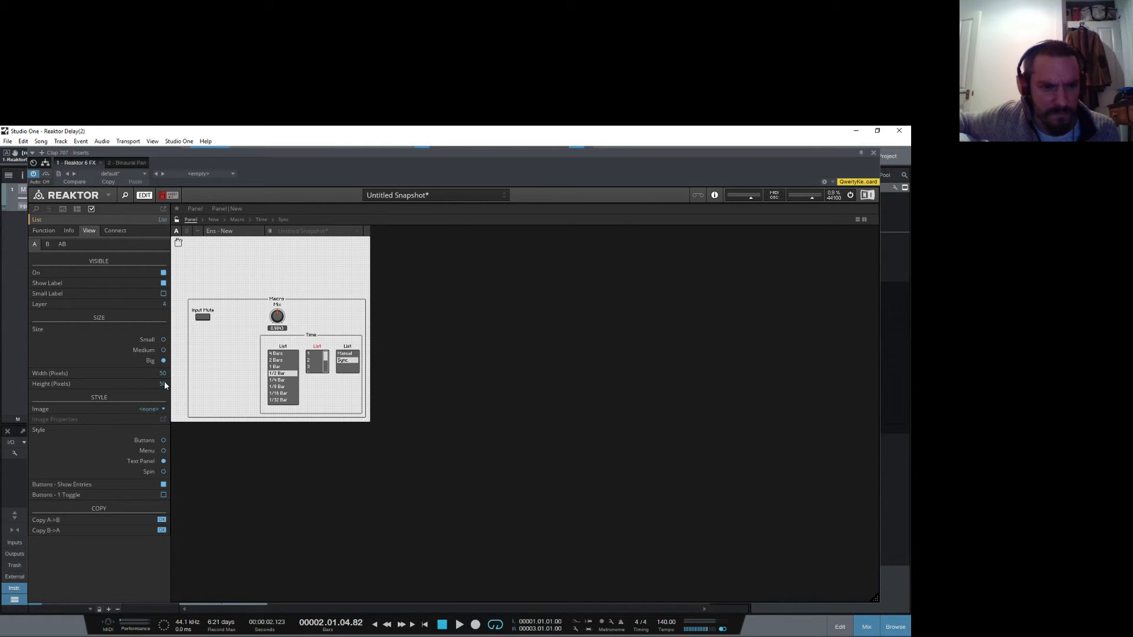
pyautogui.click(164, 384)
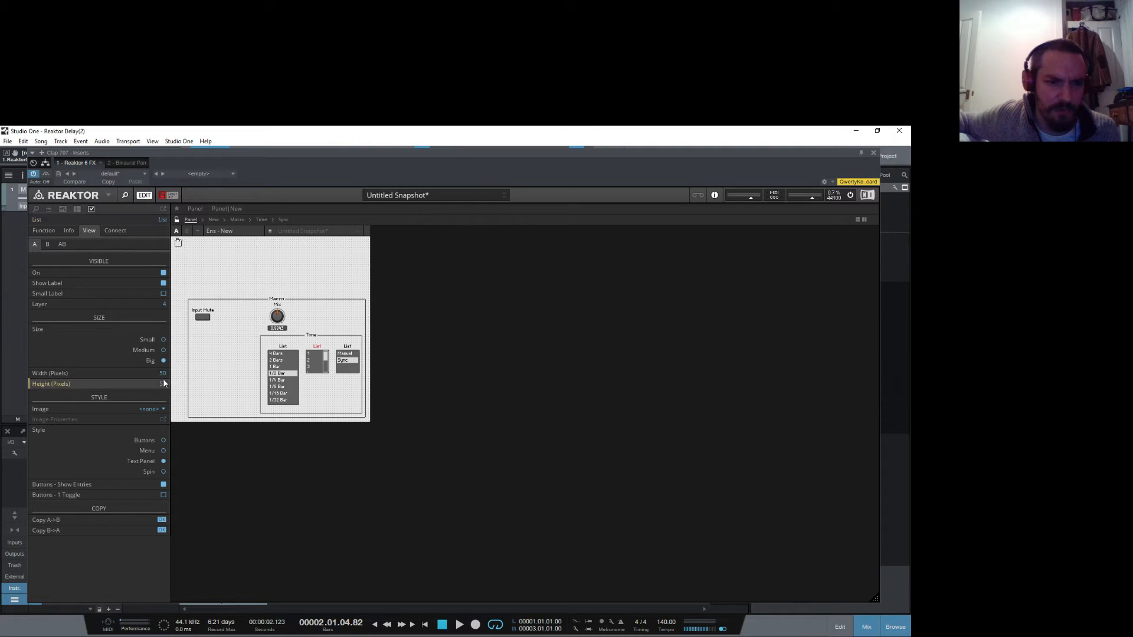
pyautogui.moveTo(168, 363); pyautogui.dragTo(157, 321)
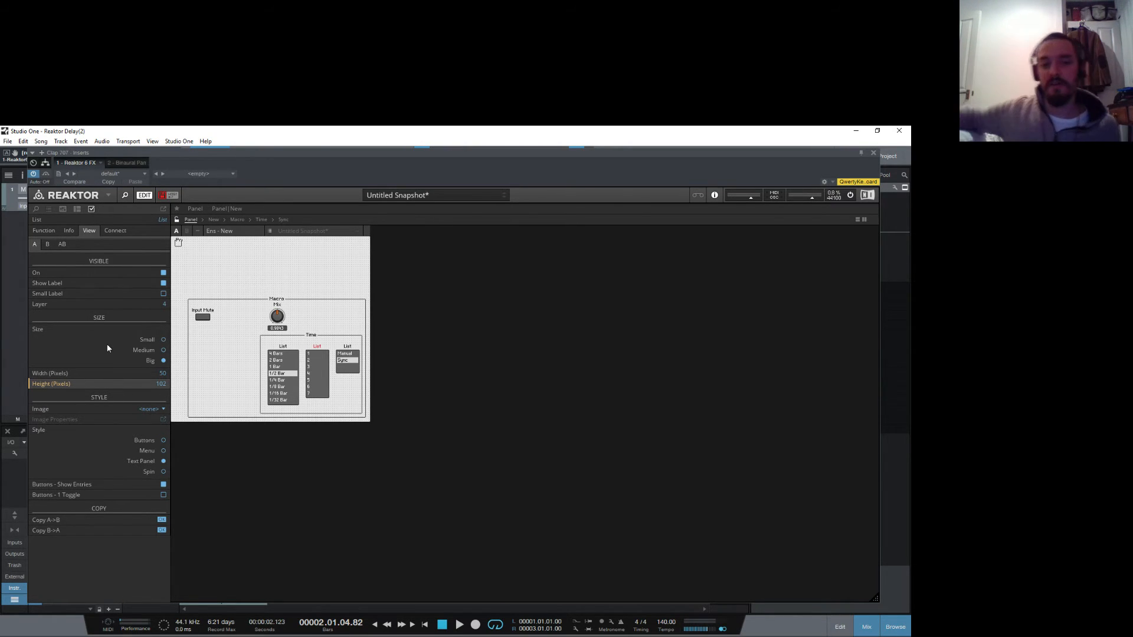
# Step: Realign the bar-division list, lock the panel, and start playback with multiplier 3 and 1/16 Bar selected
pyautogui.click(314, 376)
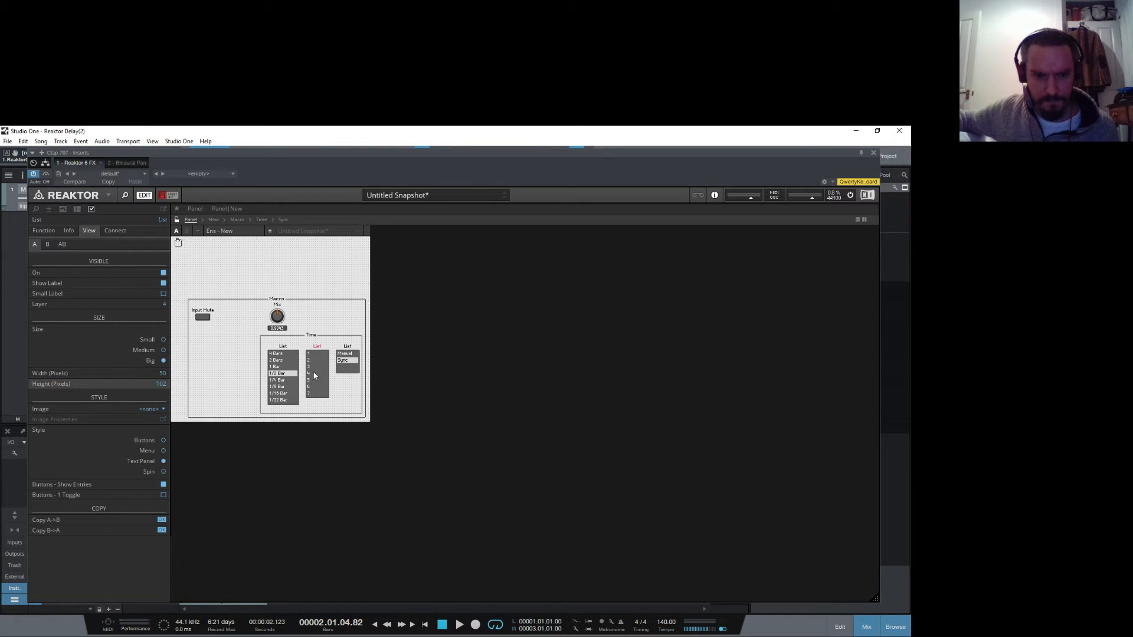
pyautogui.moveTo(307, 369); pyautogui.dragTo(309, 367)
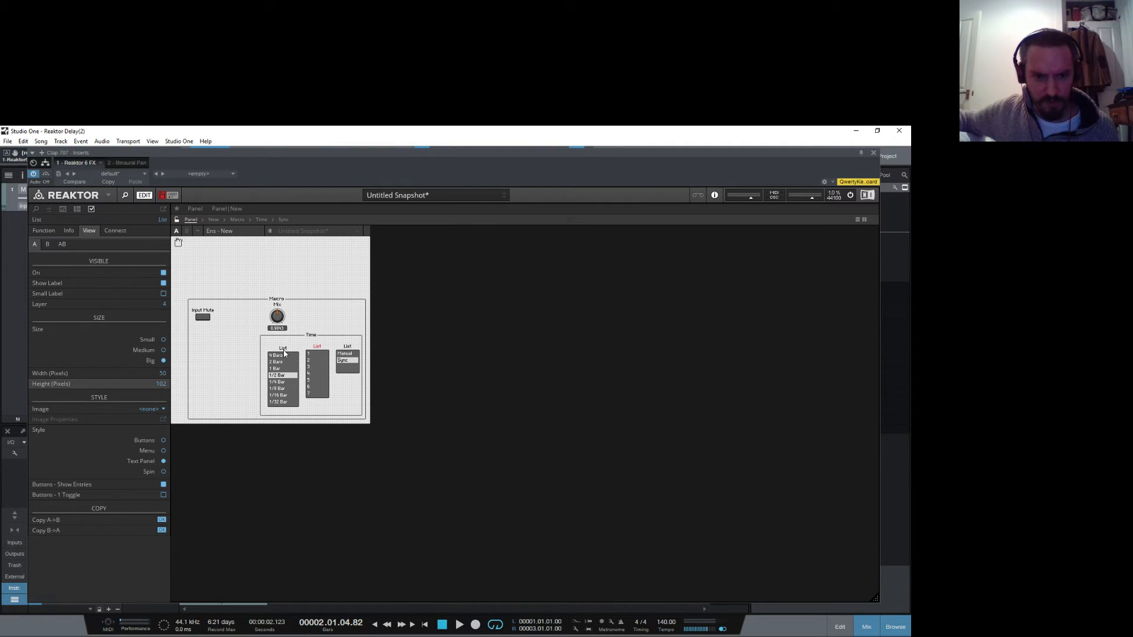
pyautogui.moveTo(284, 353); pyautogui.dragTo(285, 352)
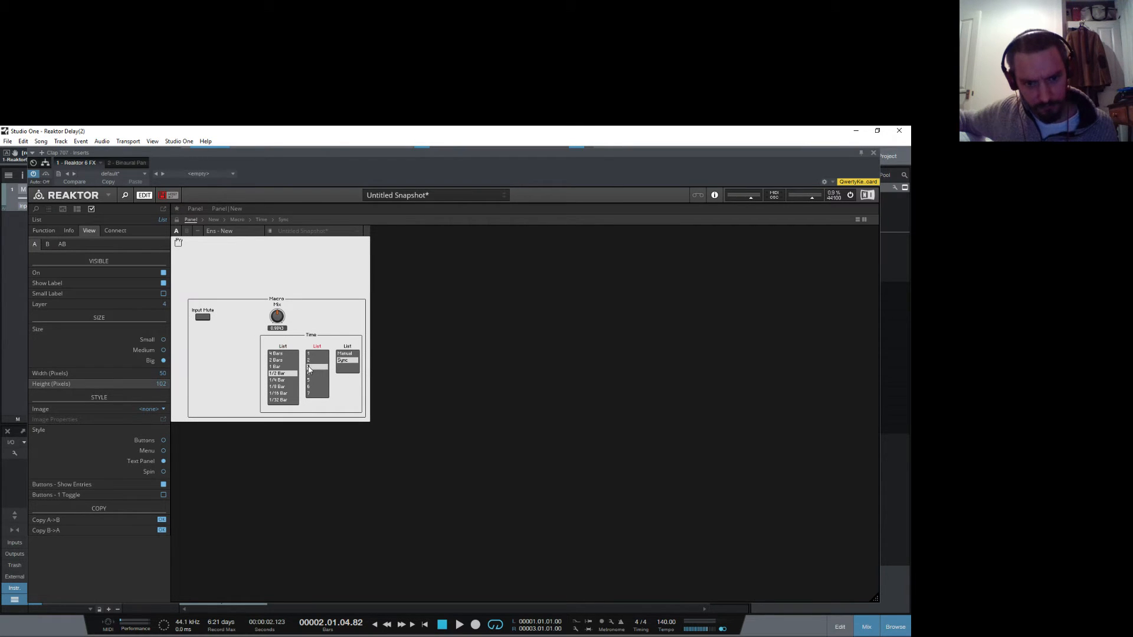
pyautogui.click(284, 393)
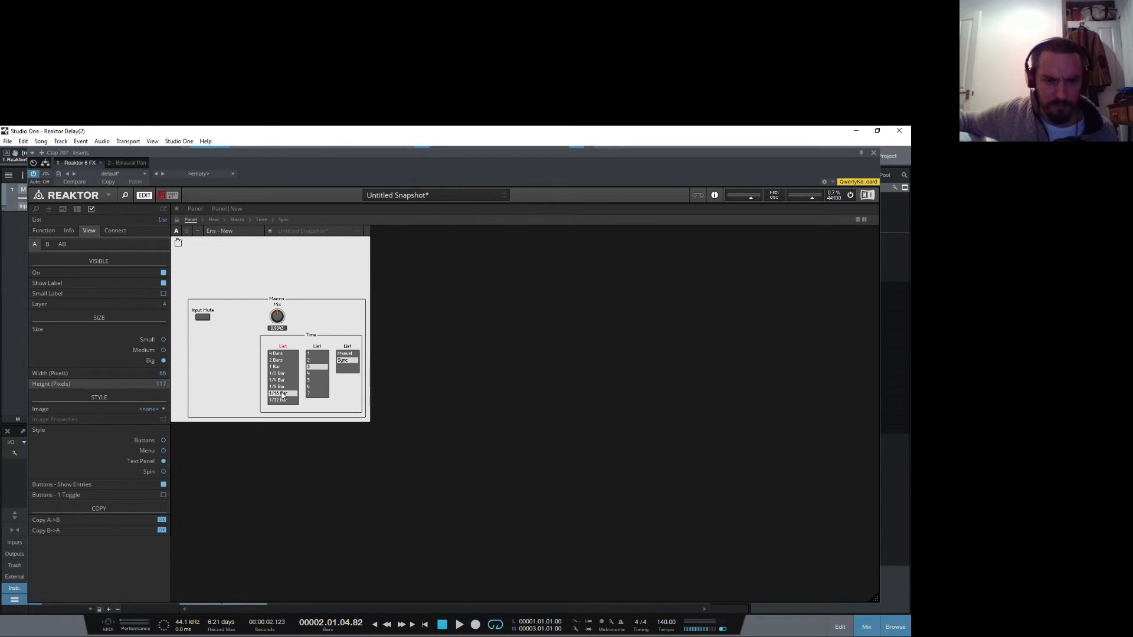
pyautogui.press('space')
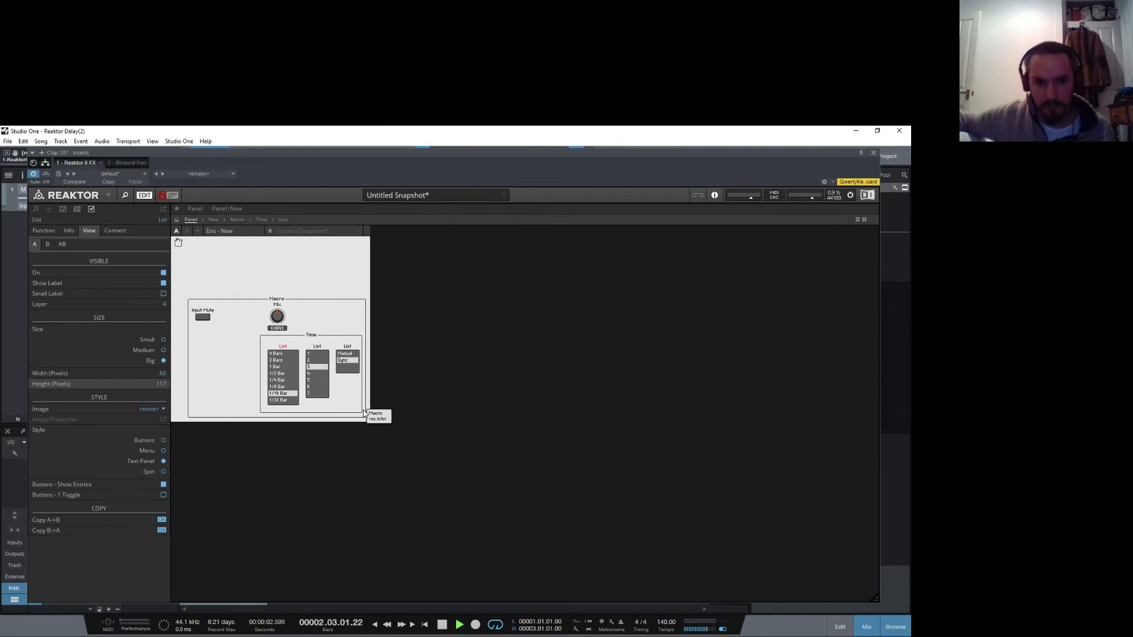
# Step: Close the plug-in window and place Kick 808 1.wav from the Drums > Kick samples on a new track at the song start
pyautogui.click(873, 153)
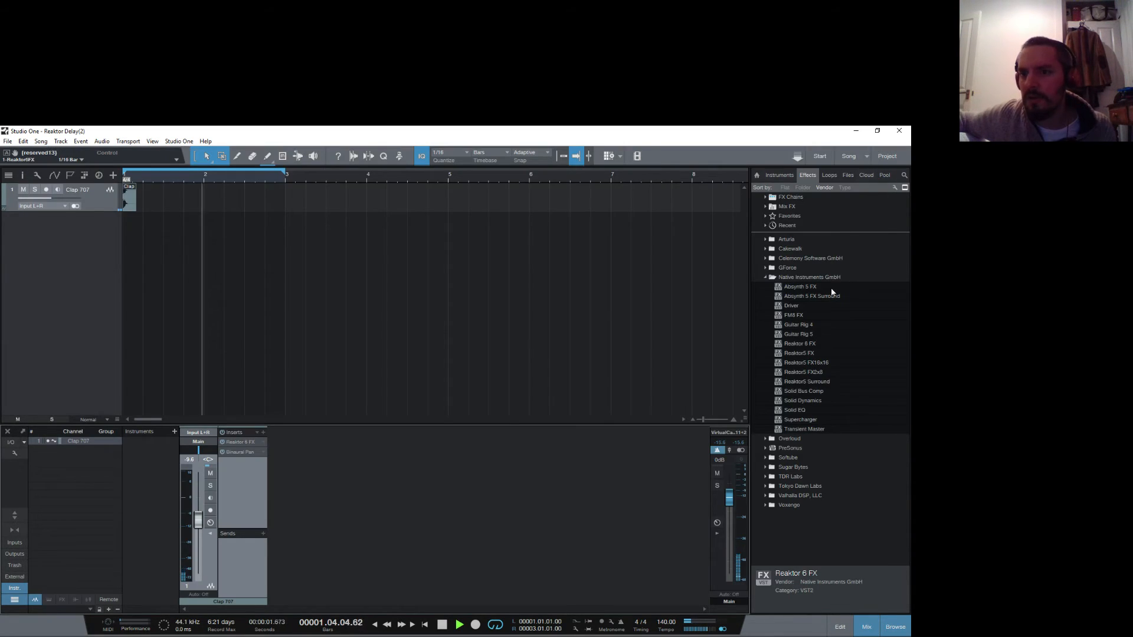
pyautogui.click(851, 179)
pyautogui.scroll(-10, 848, 325)
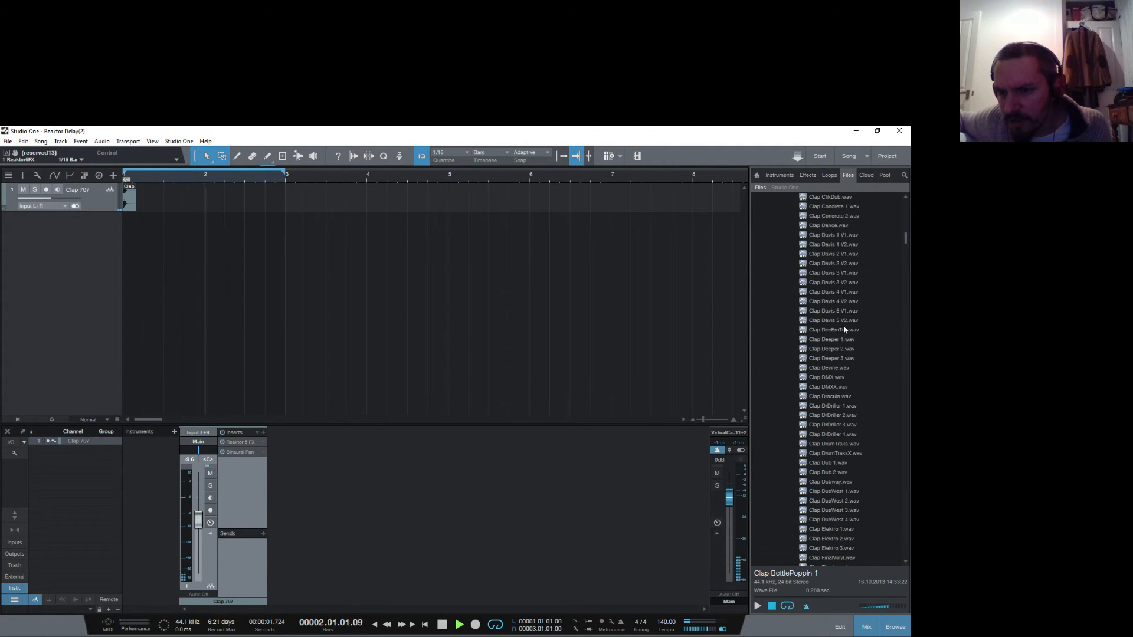
pyautogui.scroll(-9, 844, 329)
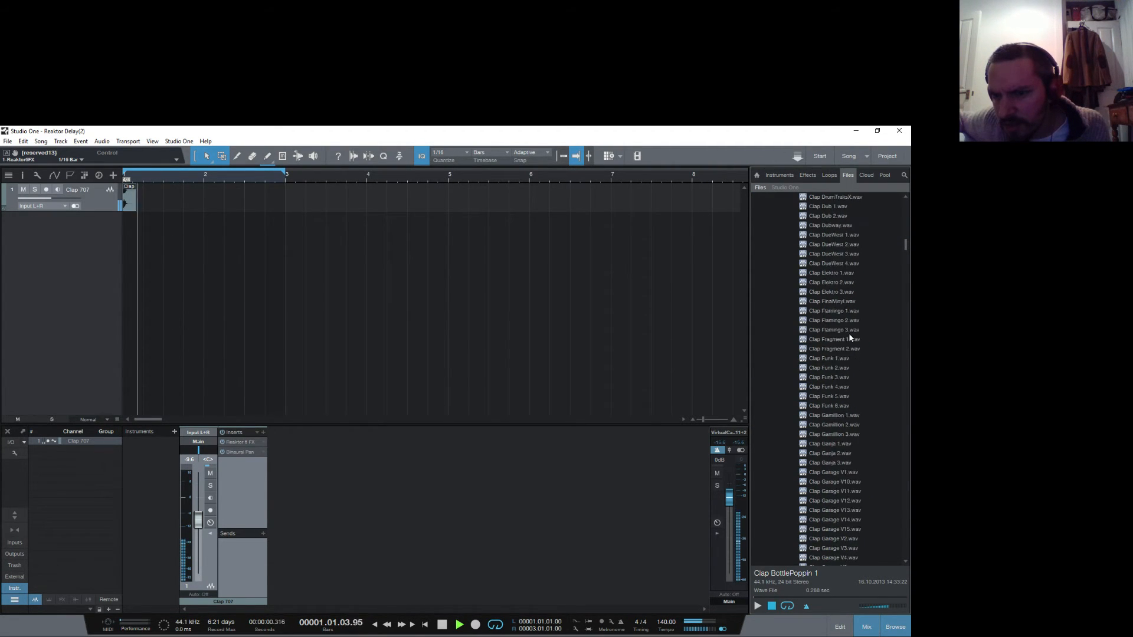
pyautogui.scroll(-5, 848, 333)
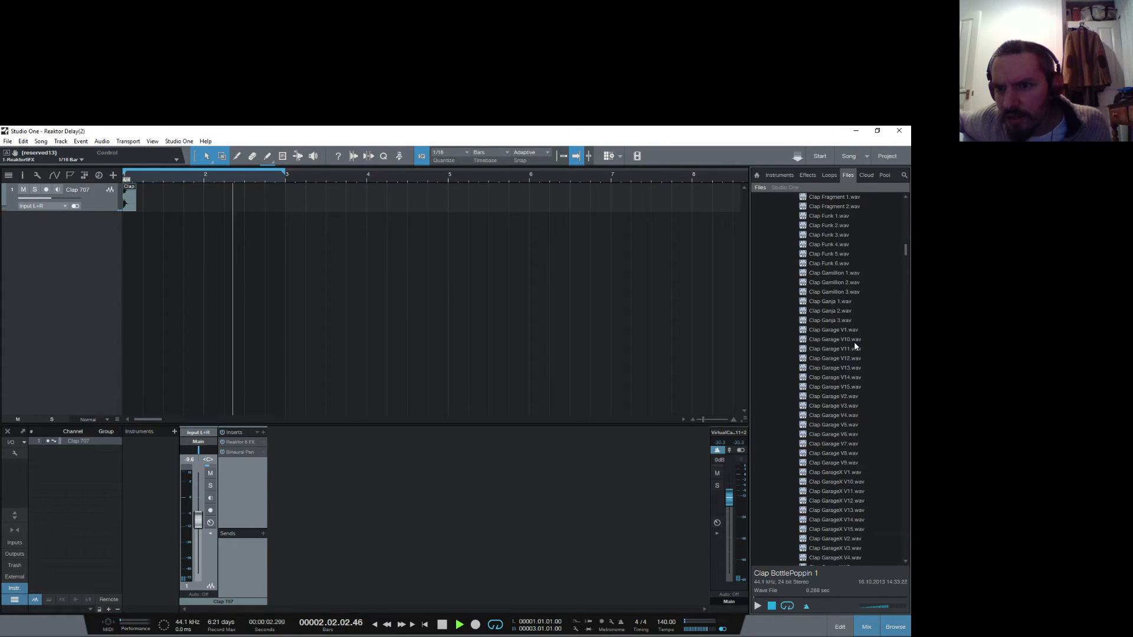
pyautogui.scroll(20, 854, 315)
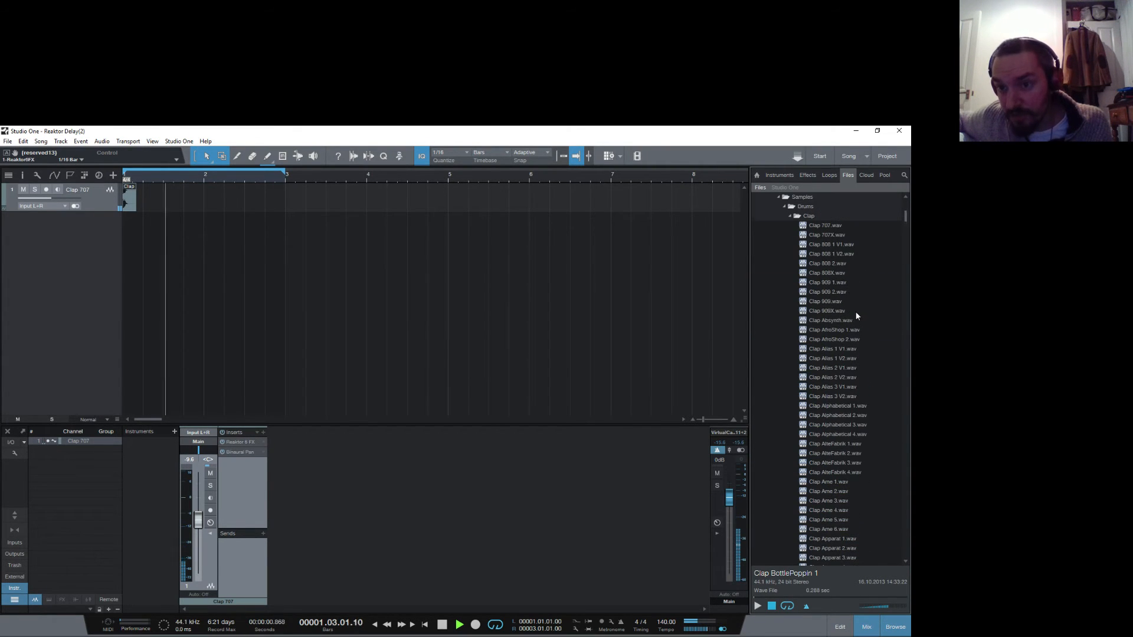
pyautogui.click(790, 216)
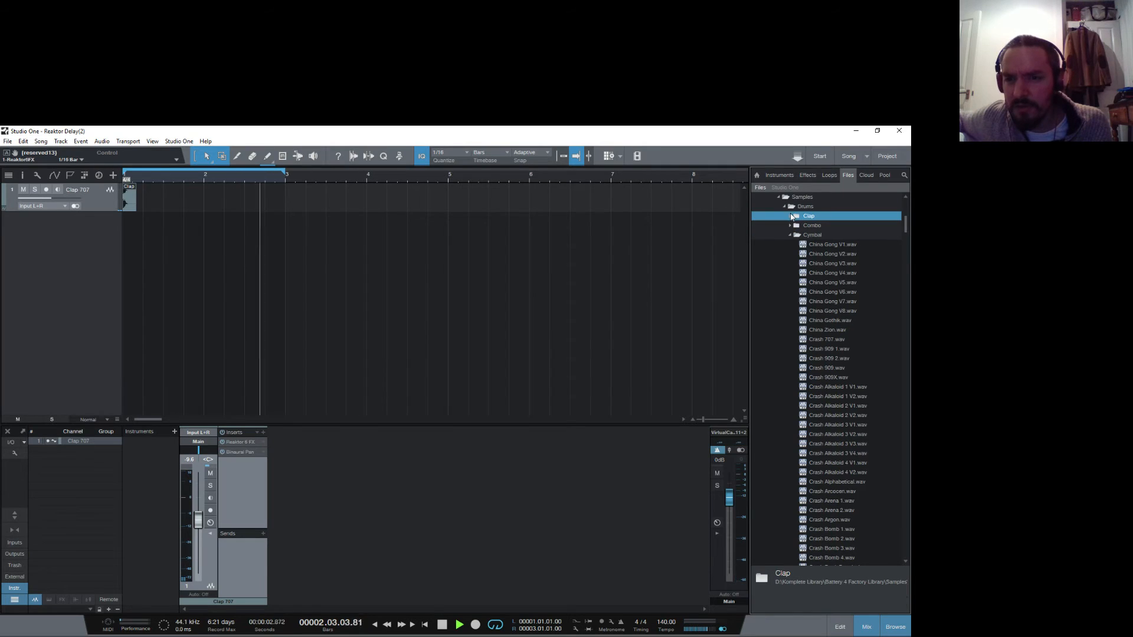
pyautogui.click(790, 235)
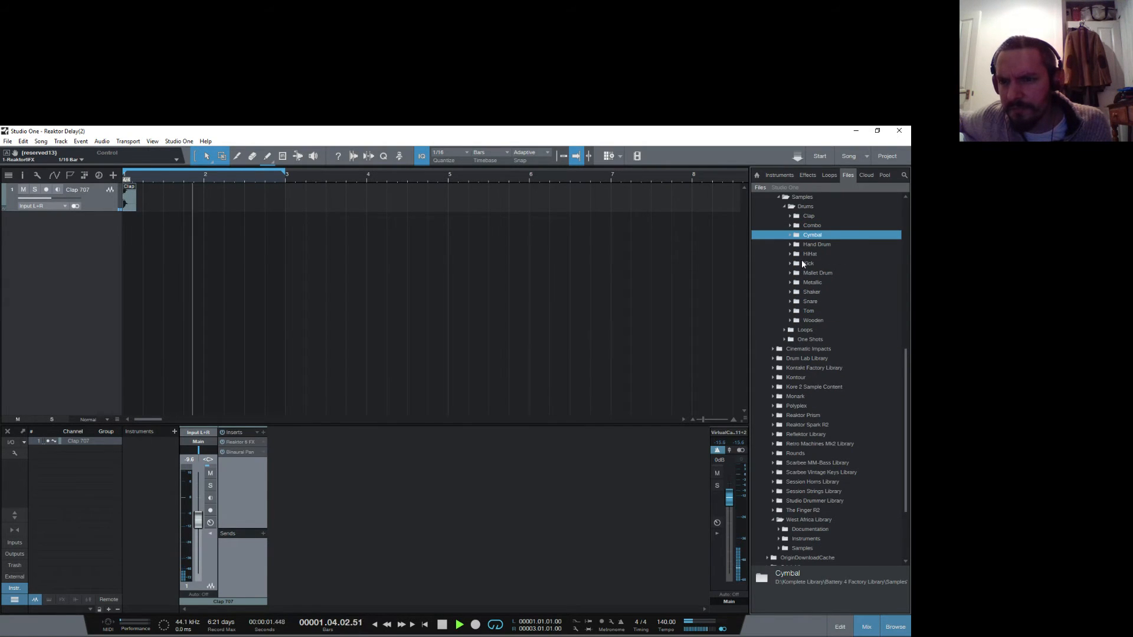
pyautogui.click(790, 263)
pyautogui.scroll(-5, 792, 265)
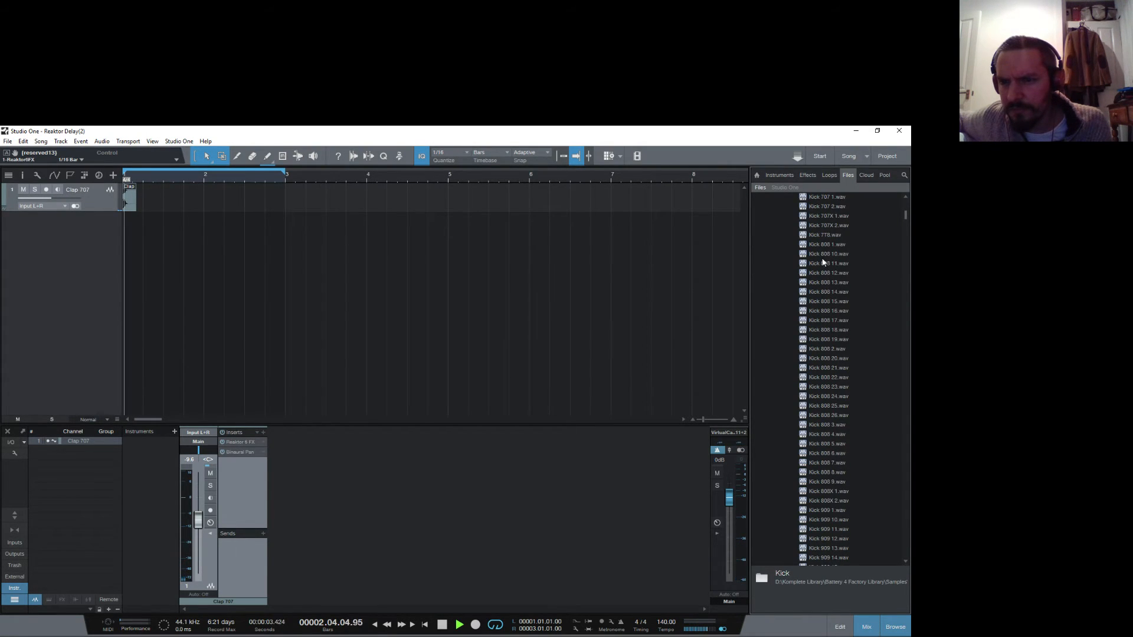
pyautogui.moveTo(824, 245); pyautogui.dragTo(144, 243)
# Step: With snapping on, trim the kick clip to one beat and duplicate it seven times to fill the two-bar loop
pyautogui.click(560, 157)
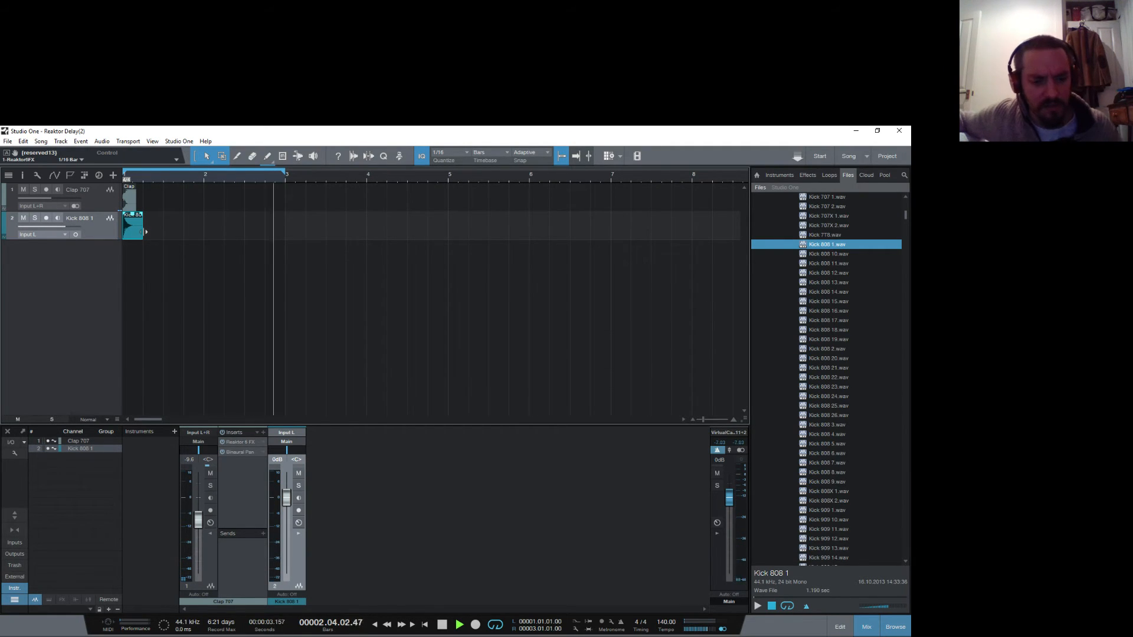
pyautogui.press('d')
pyautogui.press('d')
pyautogui.press('d')
pyautogui.press('d')
pyautogui.press('d')
pyautogui.press('d')
pyautogui.press('d')
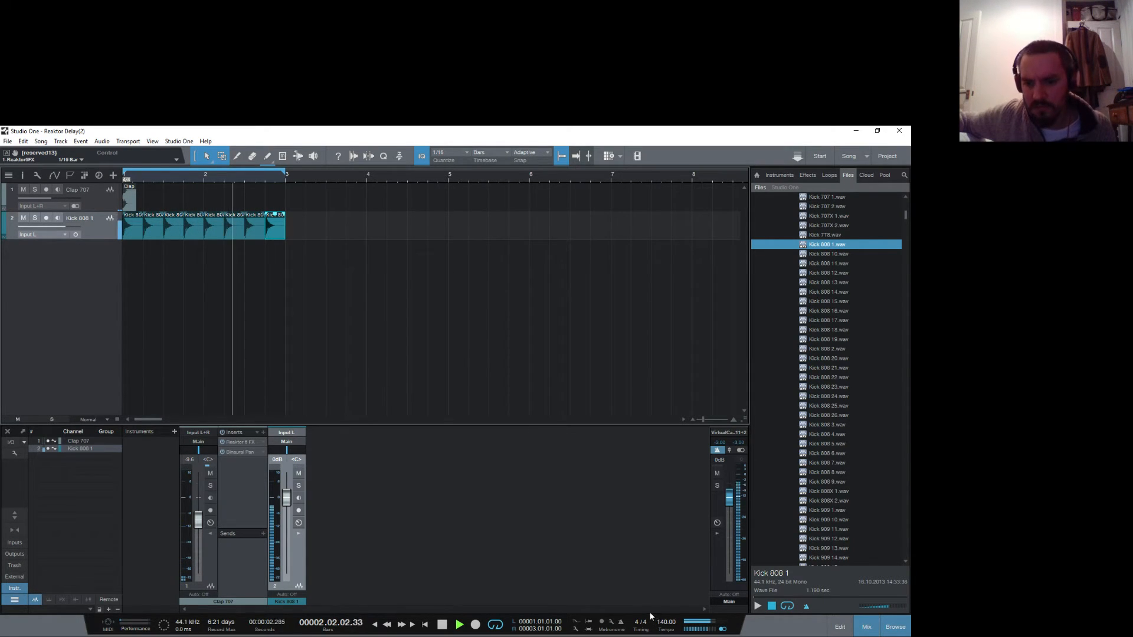
# Step: Set the song tempo to 120 and lower the Kick 808 1 track's volume to about -9 dB
pyautogui.click(667, 622)
pyautogui.write('120')
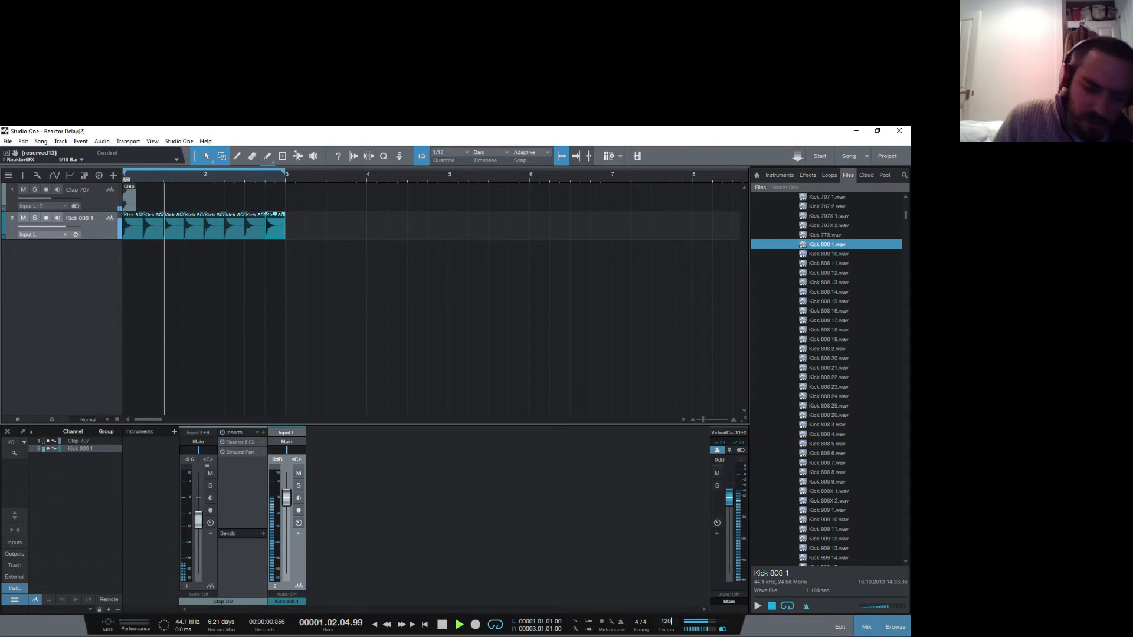
pyautogui.press('Return')
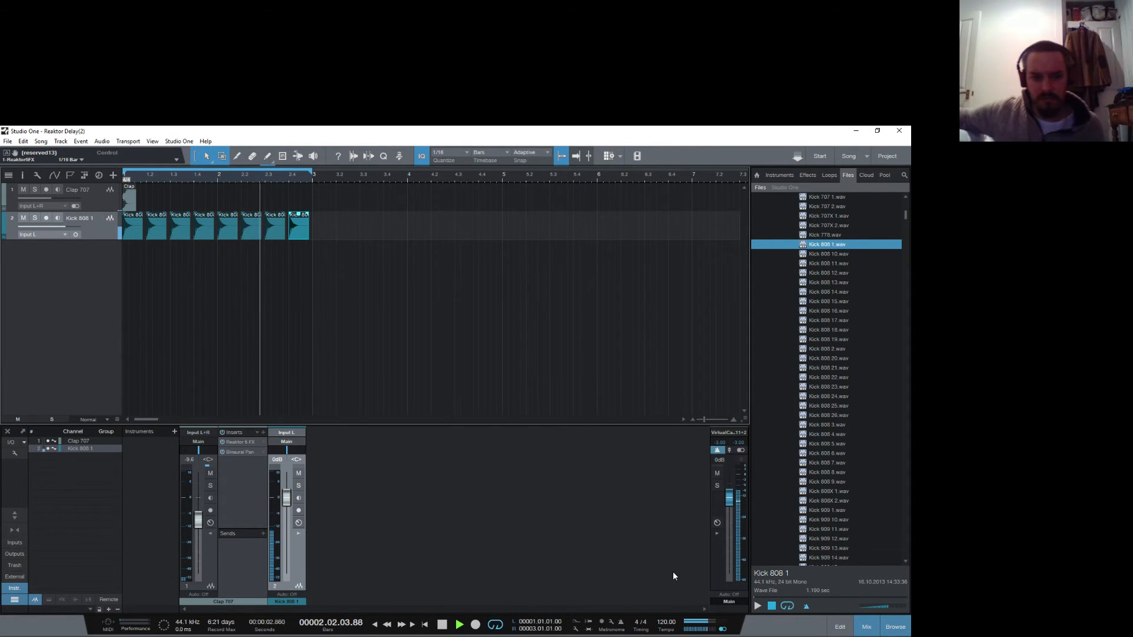
pyautogui.moveTo(291, 501); pyautogui.dragTo(291, 520)
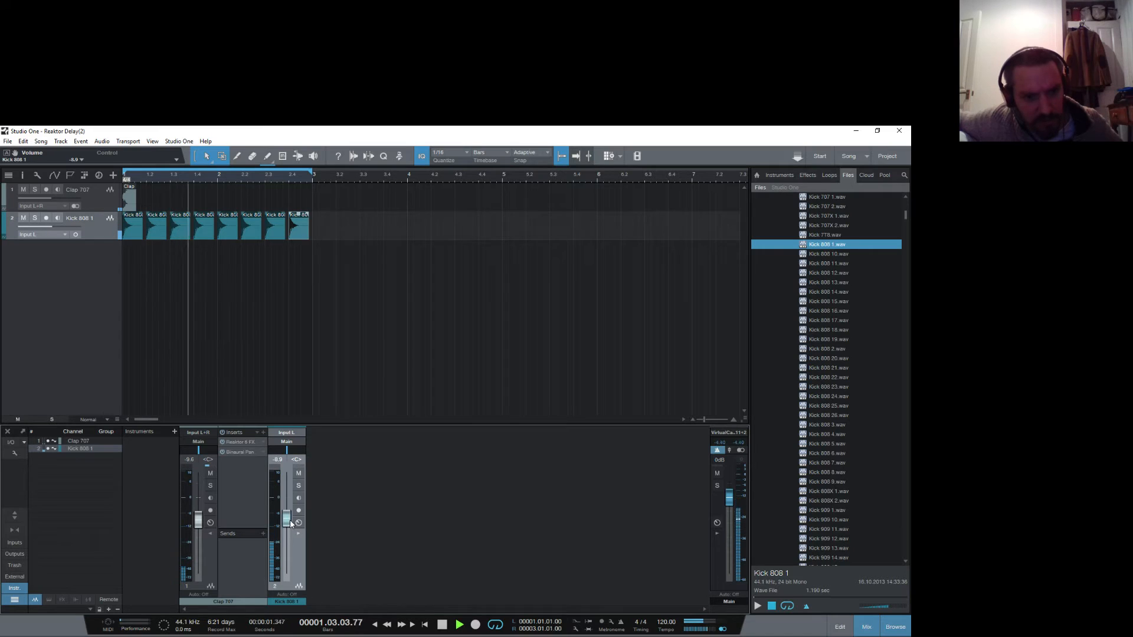
# Step: Reopen Reaktor 6 FX from the Clap 707 track and sweep the Mix knob to audition the delay, ending at about 0.7
pyautogui.click(99, 197)
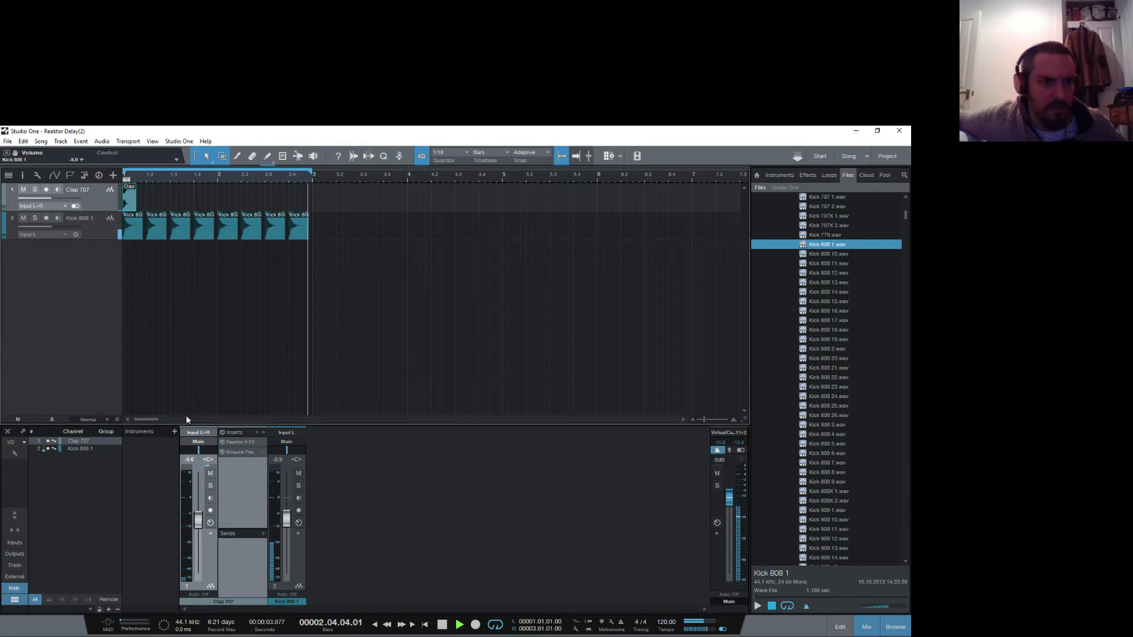
pyautogui.click(251, 444)
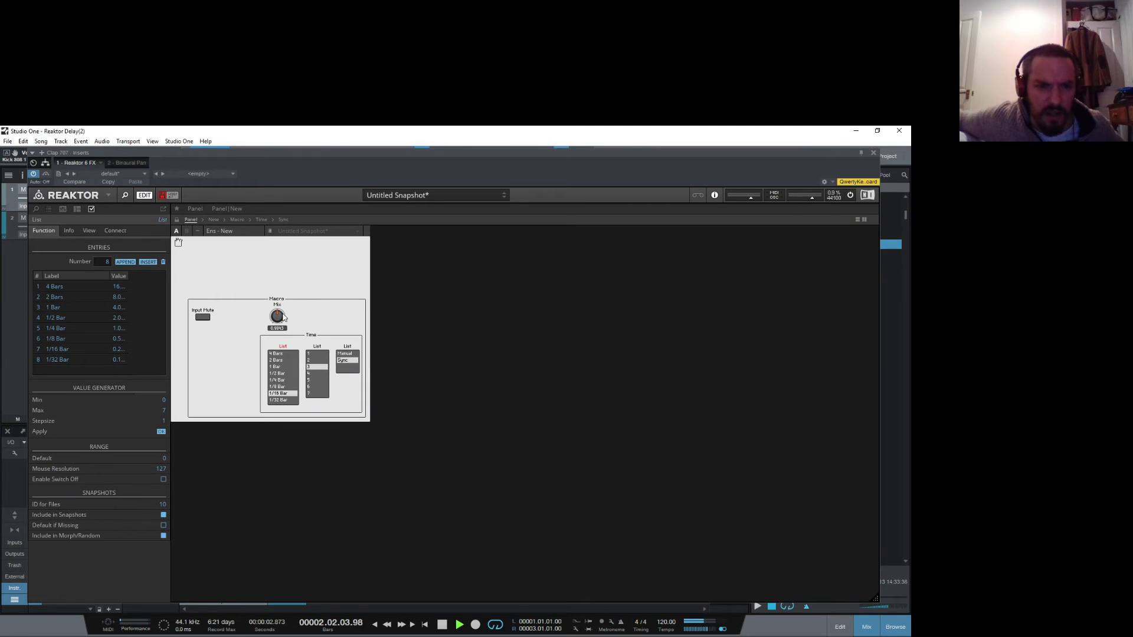
pyautogui.moveTo(277, 317); pyautogui.dragTo(273, 395)
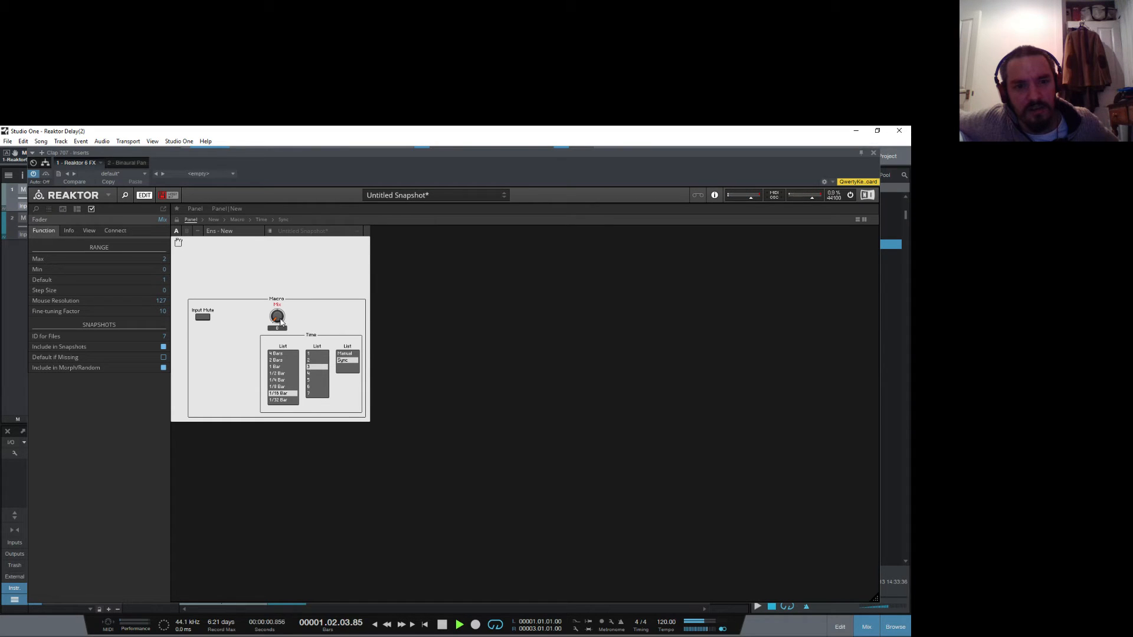
pyautogui.moveTo(281, 321); pyautogui.dragTo(270, 297)
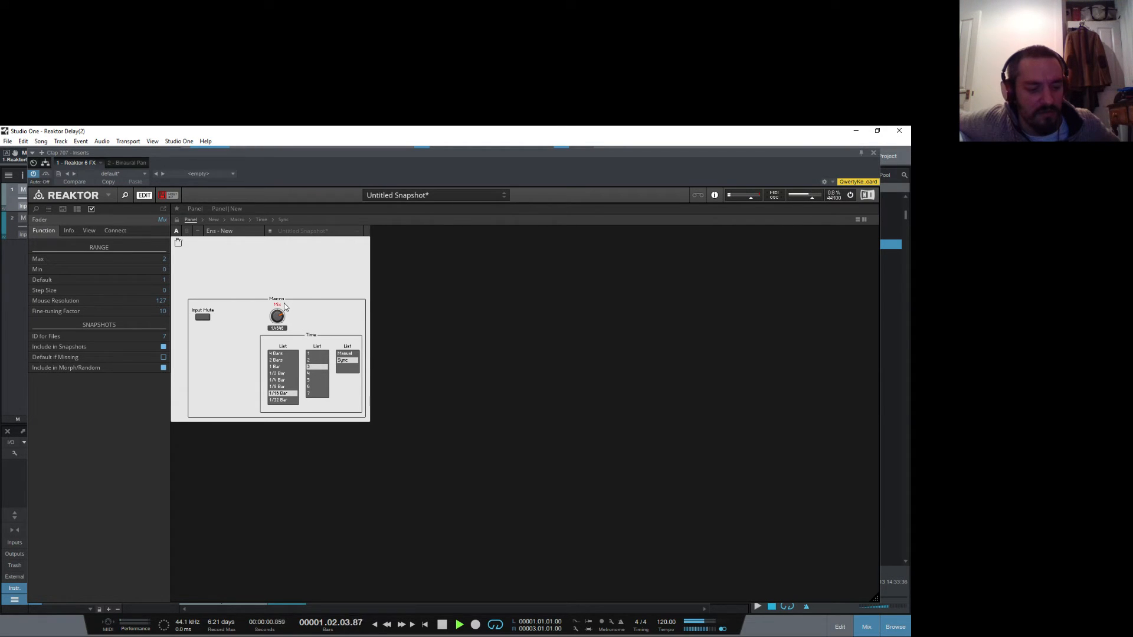
pyautogui.moveTo(277, 318); pyautogui.dragTo(280, 316)
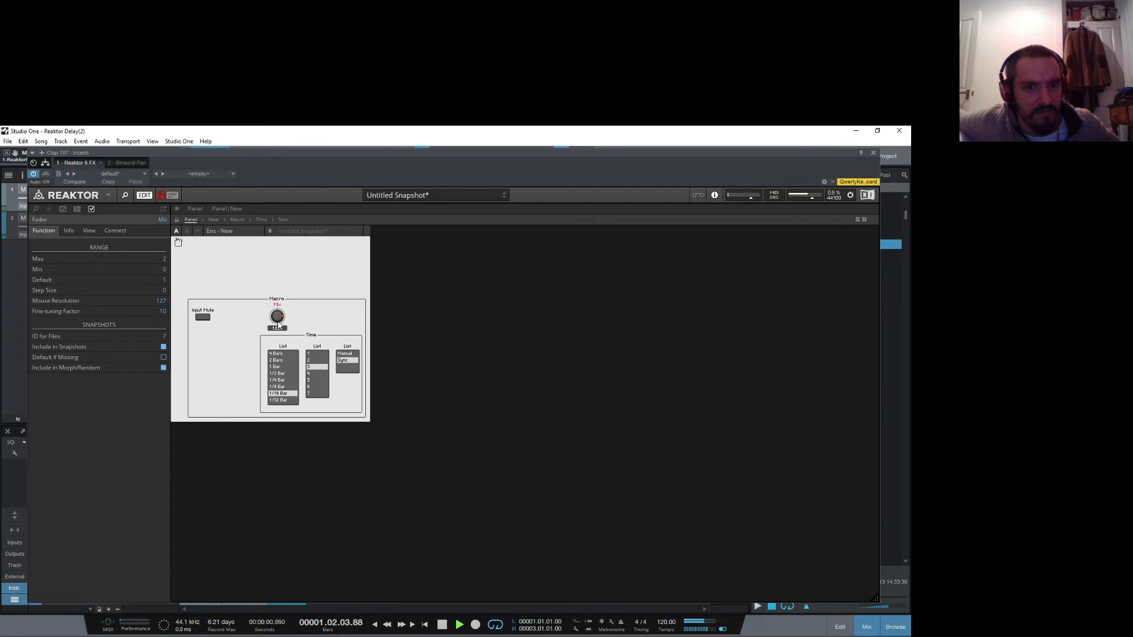
pyautogui.moveTo(277, 320); pyautogui.dragTo(282, 221)
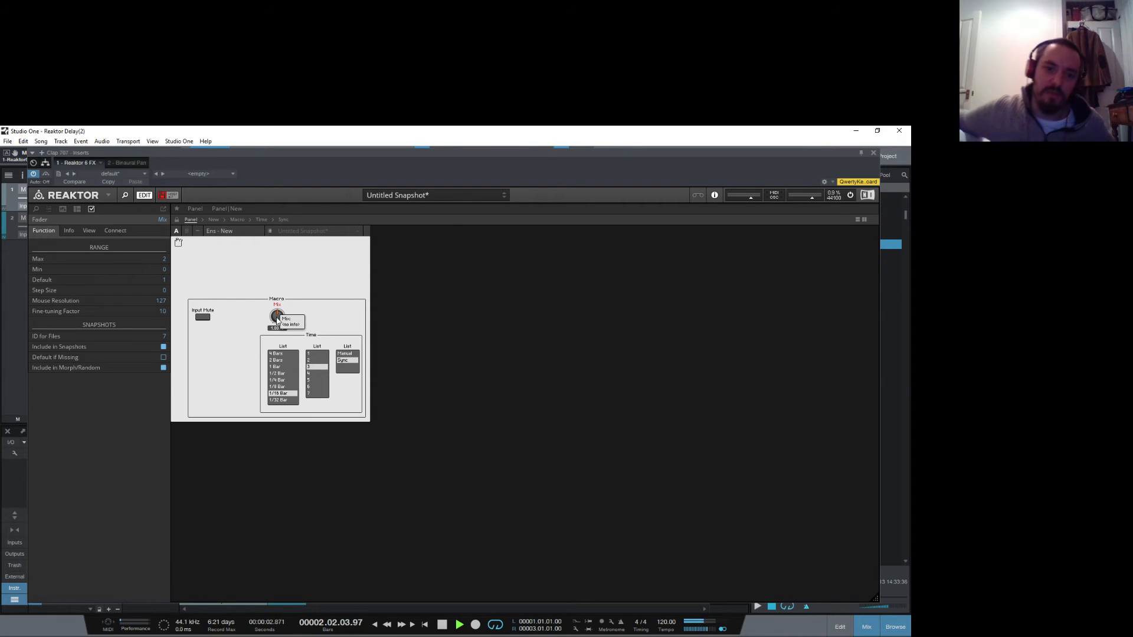
pyautogui.moveTo(278, 313)
pyautogui.mouseDown()
pyautogui.moveTo(280, 332)
pyautogui.moveTo(276, 320)
pyautogui.mouseUp()
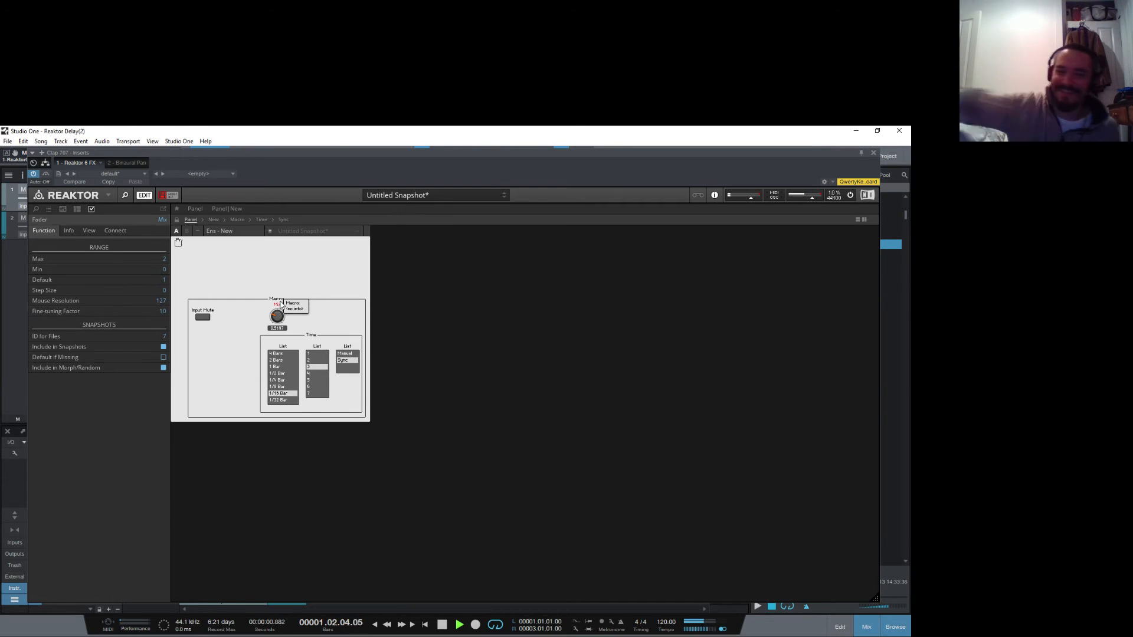
pyautogui.moveTo(277, 316)
pyautogui.mouseDown()
pyautogui.moveTo(278, 296)
pyautogui.moveTo(274, 305)
pyautogui.mouseUp()
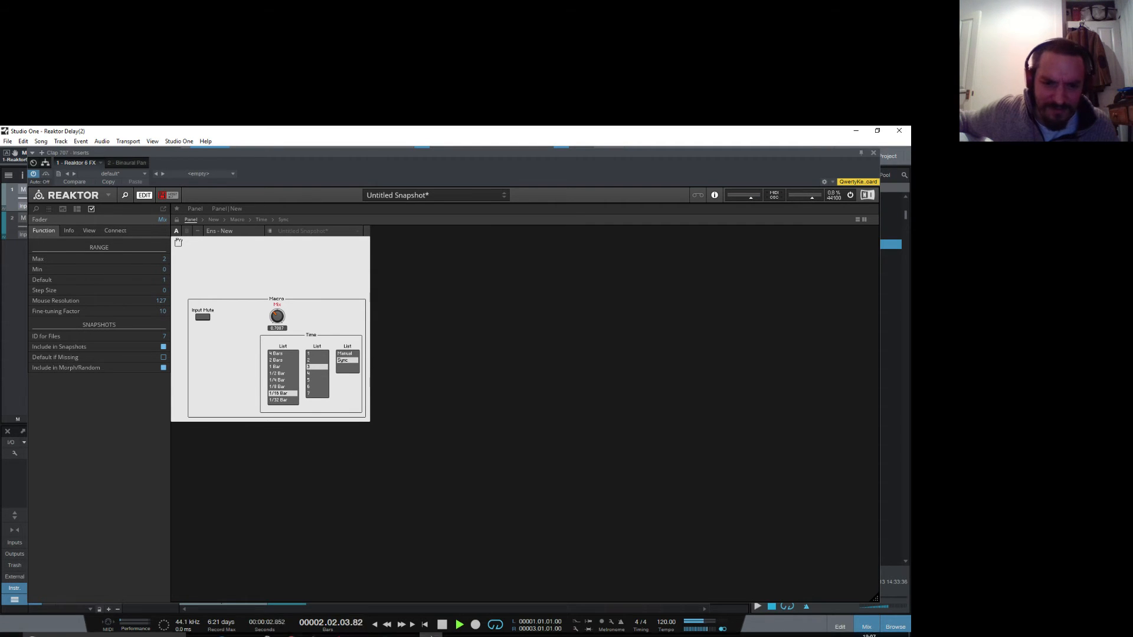
pyautogui.click(370, 630)
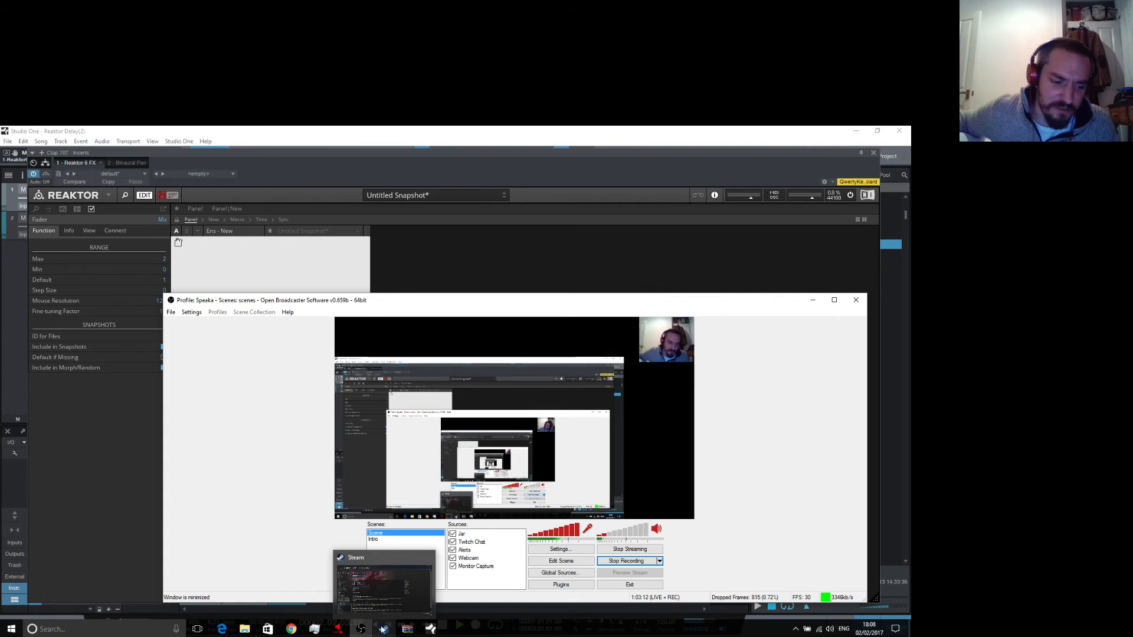
pyautogui.click(408, 629)
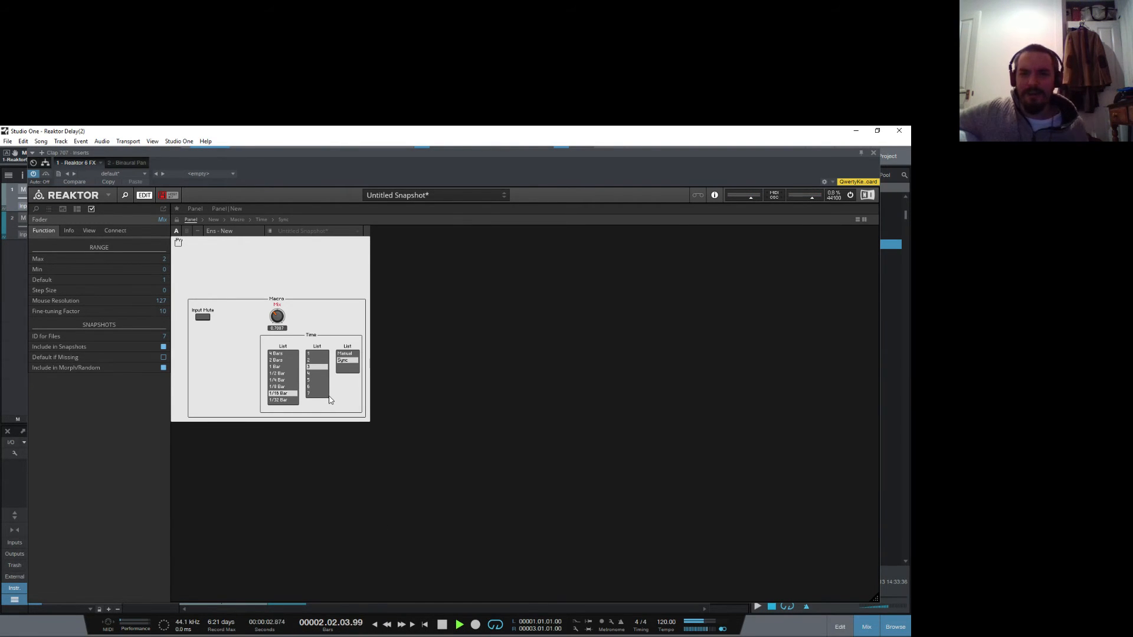
# Step: Audition the delay with Input Mute on and off, raise and lower the Mix knob, and stop playback
pyautogui.click(231, 359)
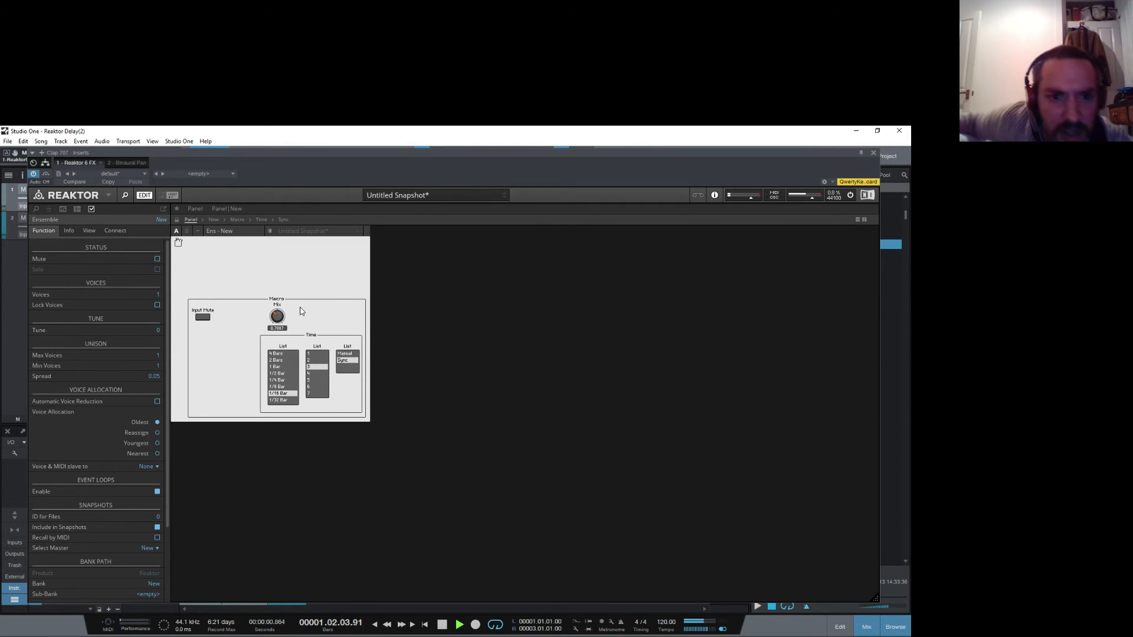
pyautogui.click(203, 318)
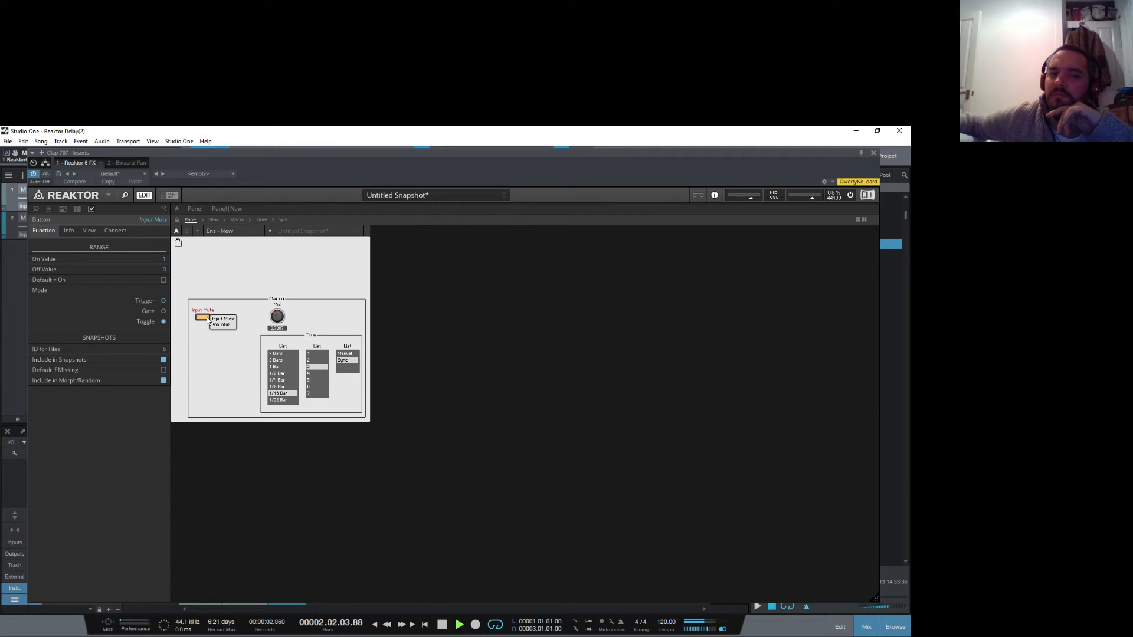
pyautogui.moveTo(277, 315); pyautogui.dragTo(279, 295)
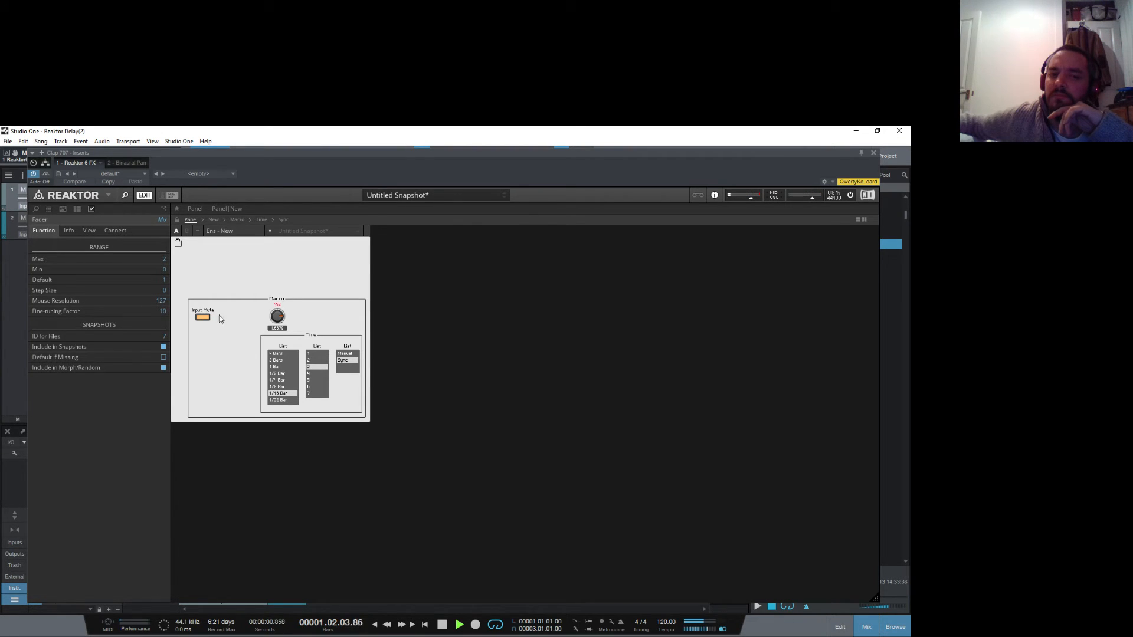
pyautogui.click(202, 317)
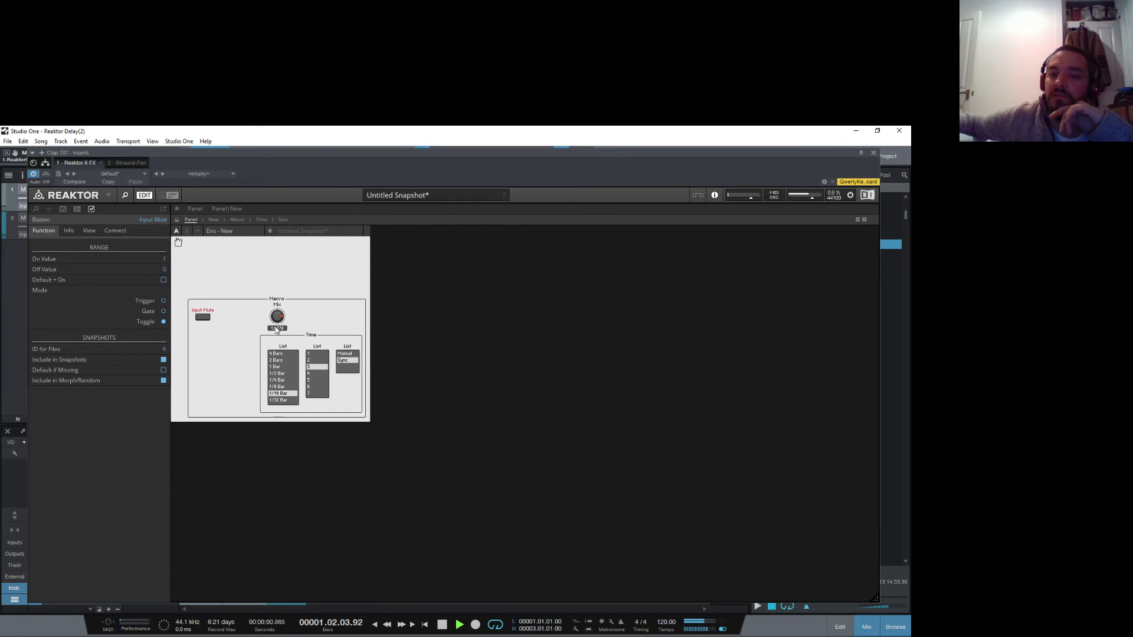
pyautogui.moveTo(280, 319); pyautogui.dragTo(279, 340)
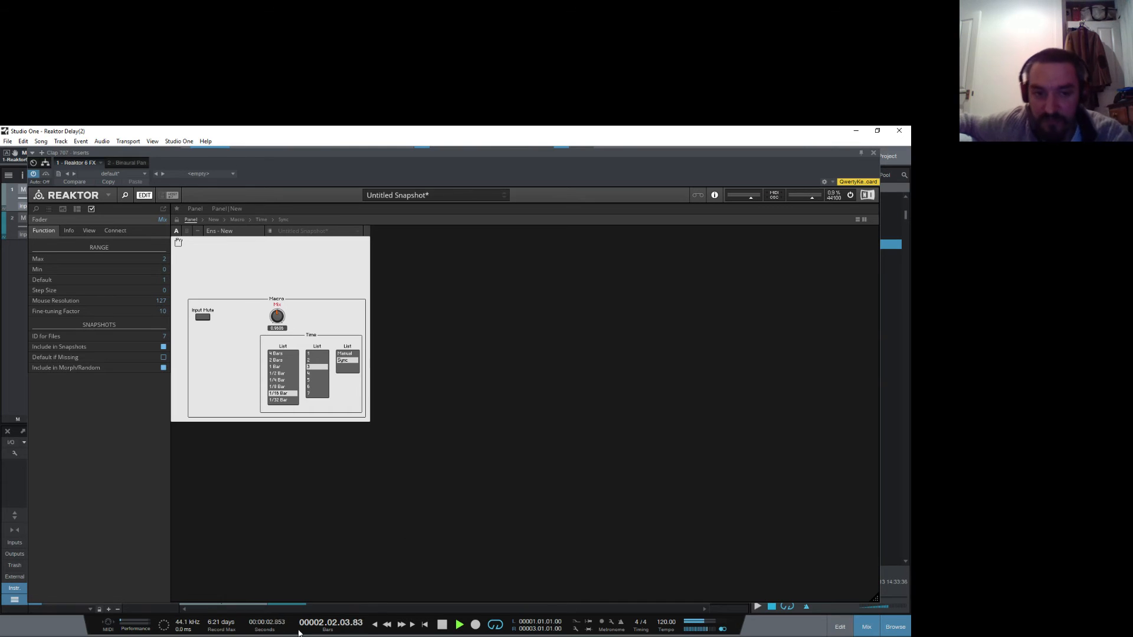
pyautogui.click(225, 348)
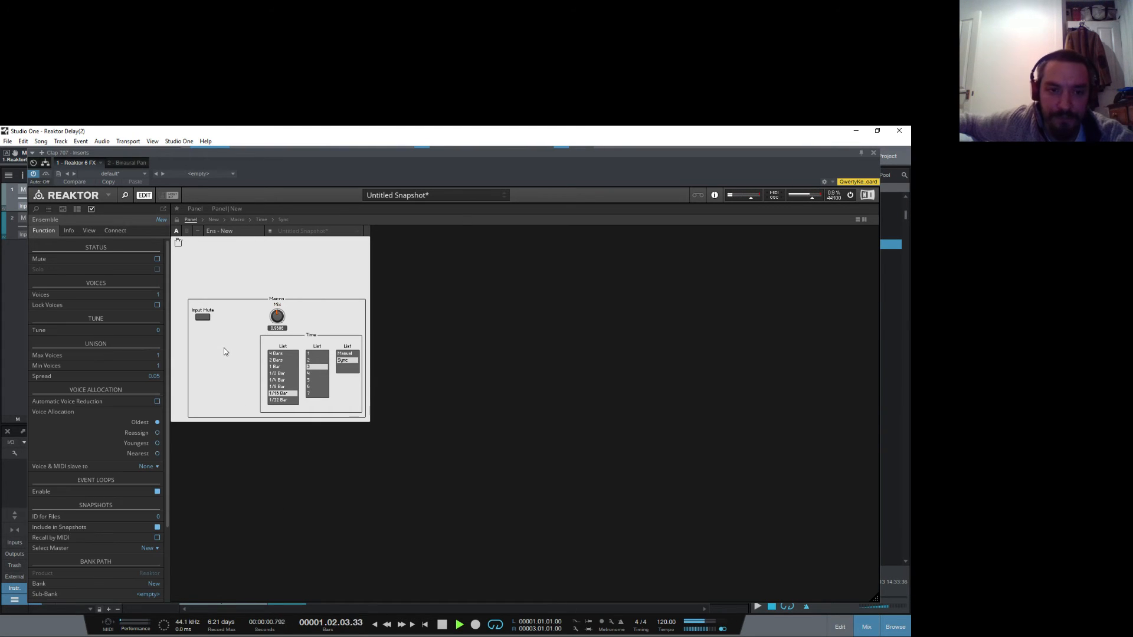
pyautogui.press('space')
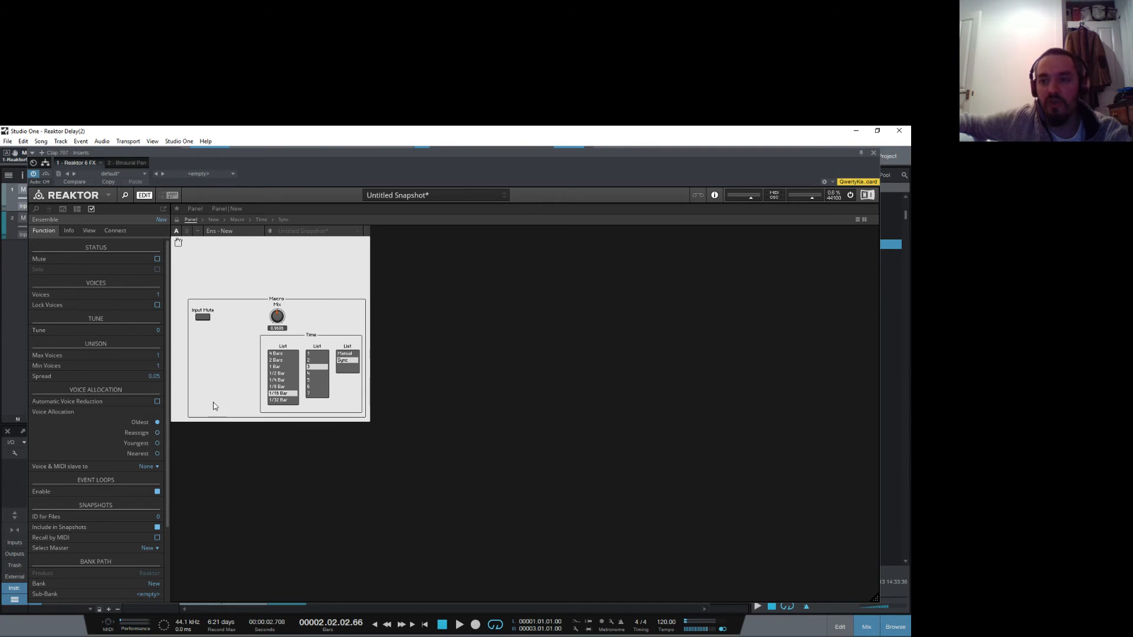
# Step: Go to the ensemble's top-level structure and examine the wiring inside the Audio Process macro
pyautogui.click(215, 221)
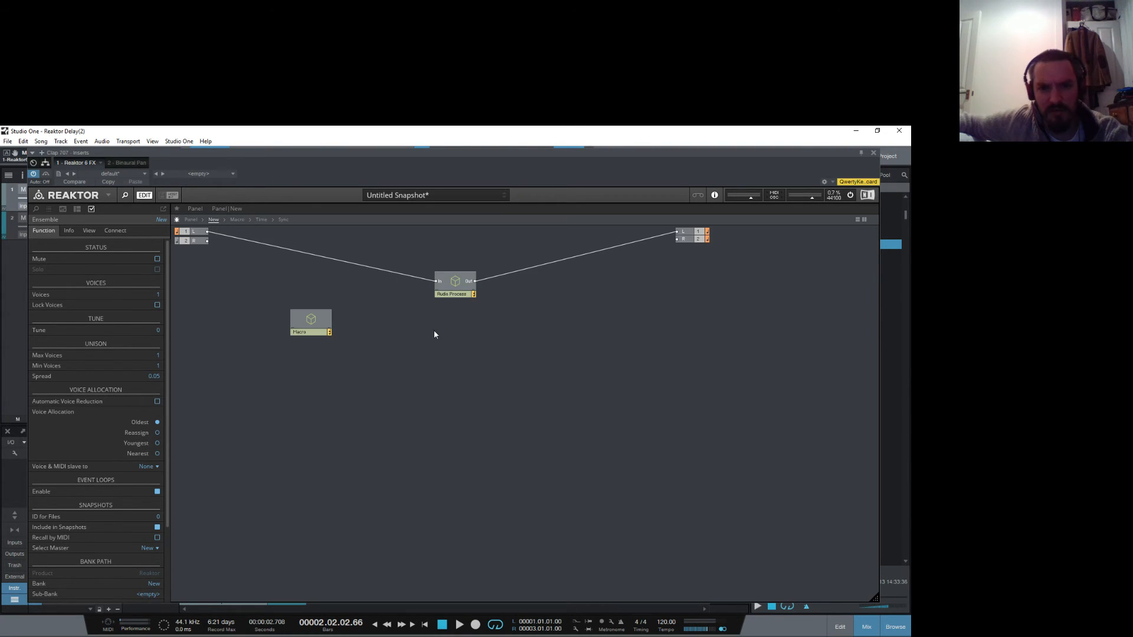
pyautogui.doubleClick(454, 286)
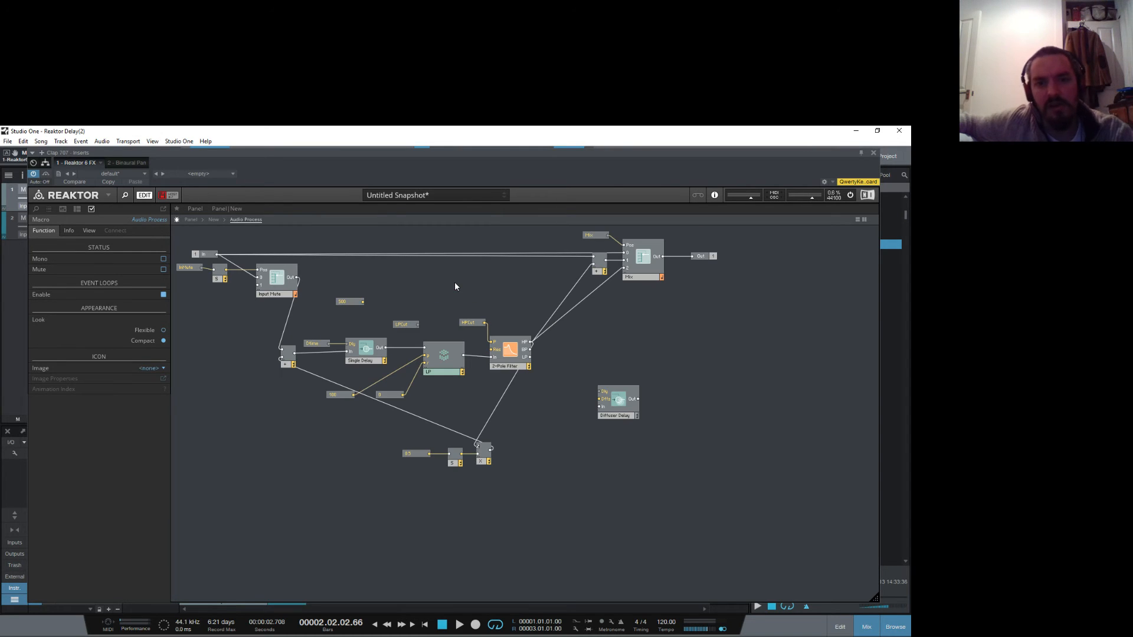
pyautogui.doubleClick(382, 276)
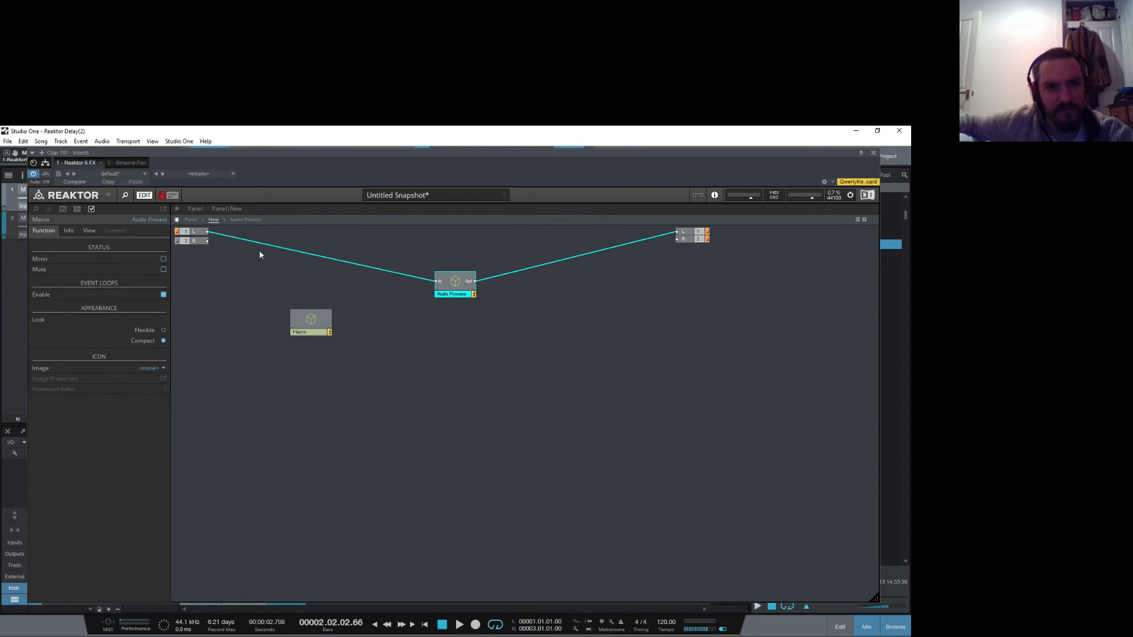
pyautogui.rightClick(332, 279)
pyautogui.click(193, 334)
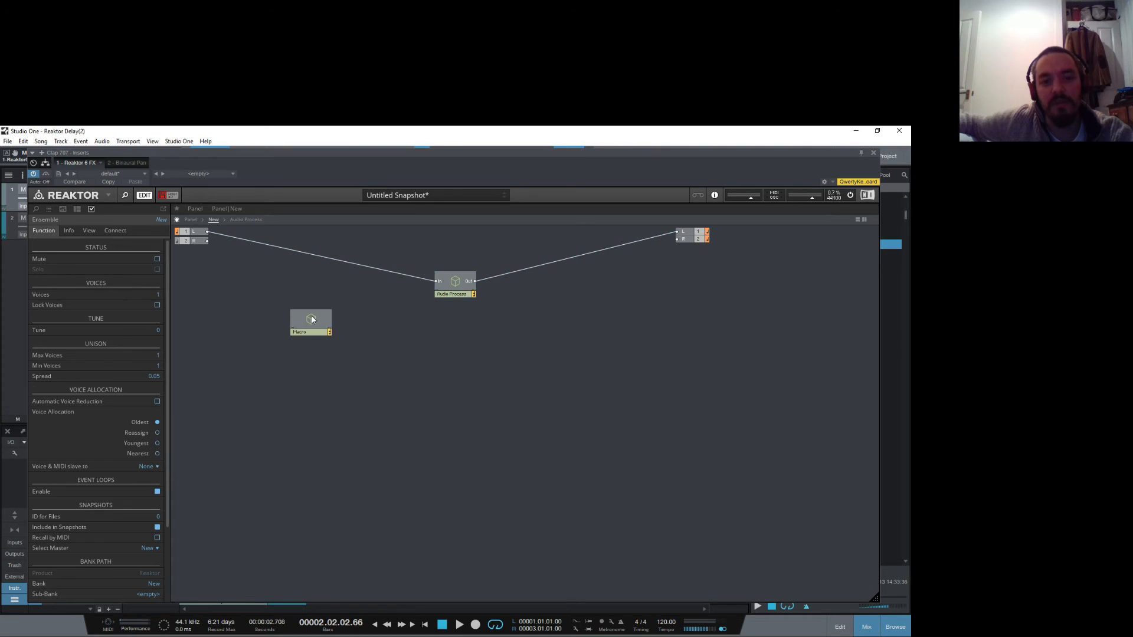
# Step: Move the empty macro out of the way and add a To Voice module between the inputs and the Audio Process macro
pyautogui.moveTo(311, 320); pyautogui.dragTo(259, 377)
pyautogui.rightClick(355, 319)
pyautogui.moveTo(429, 322)
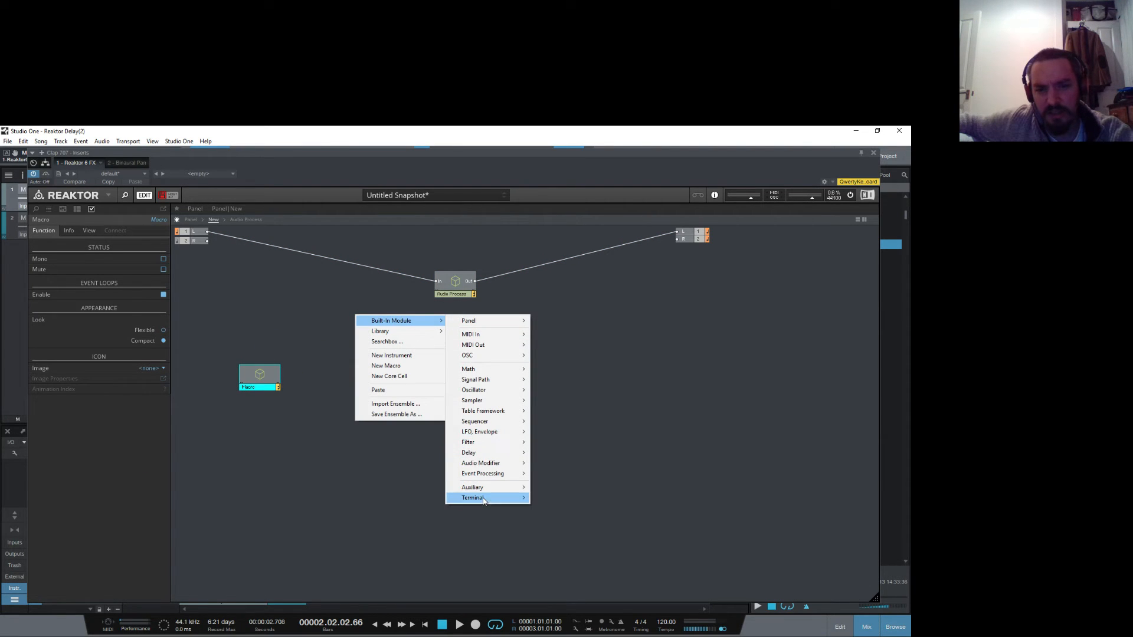
pyautogui.moveTo(506, 500)
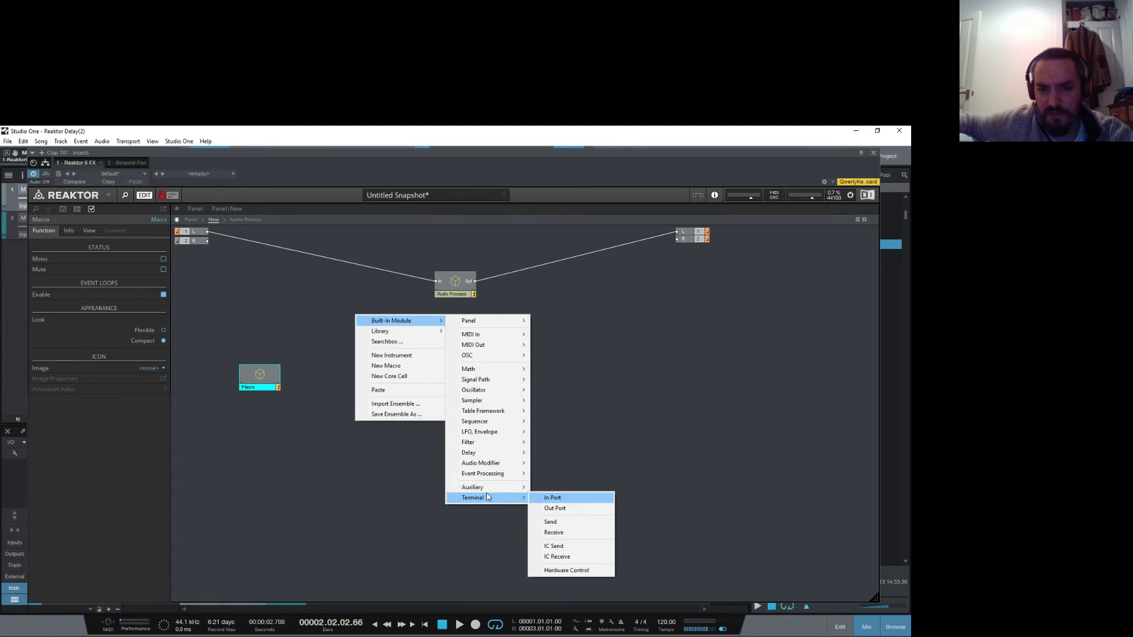
pyautogui.moveTo(477, 487)
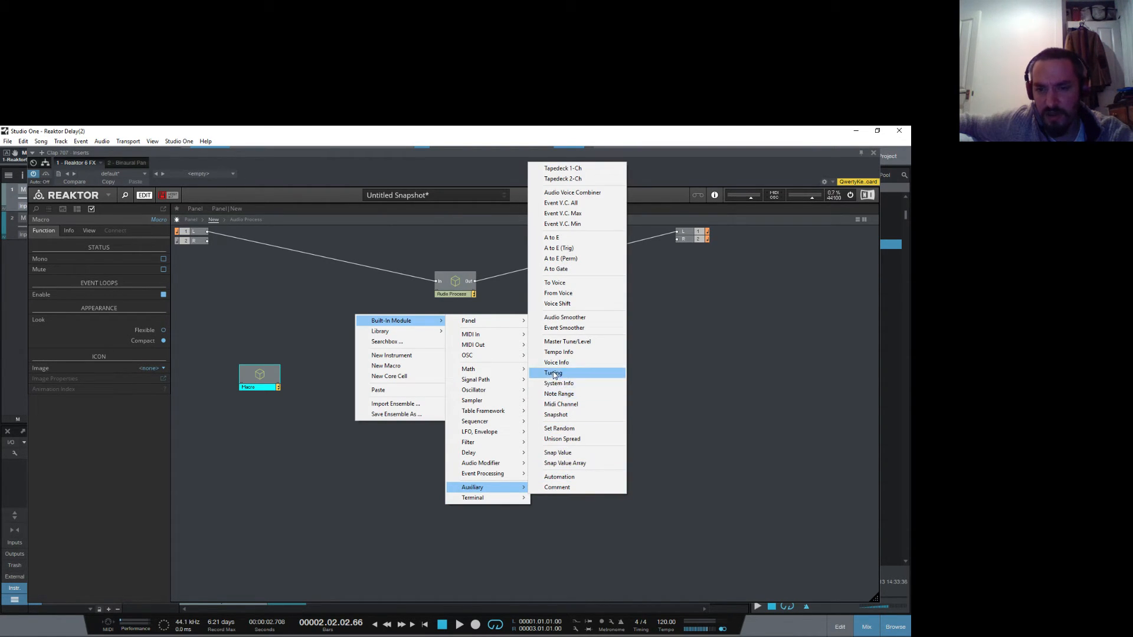
pyautogui.click(556, 282)
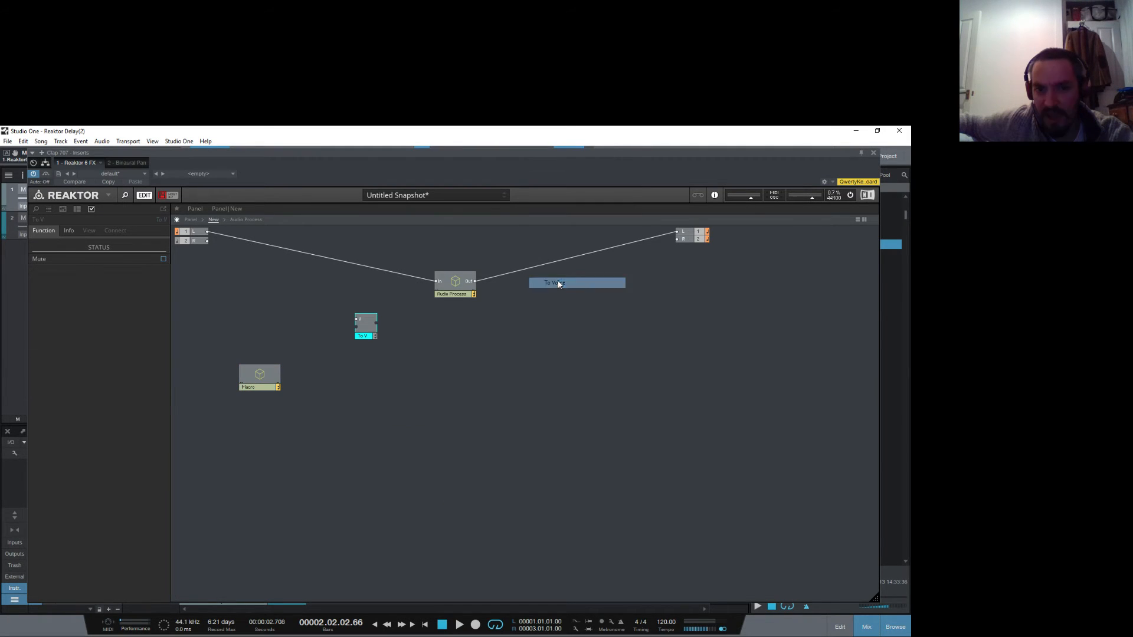
pyautogui.moveTo(365, 330); pyautogui.dragTo(362, 309)
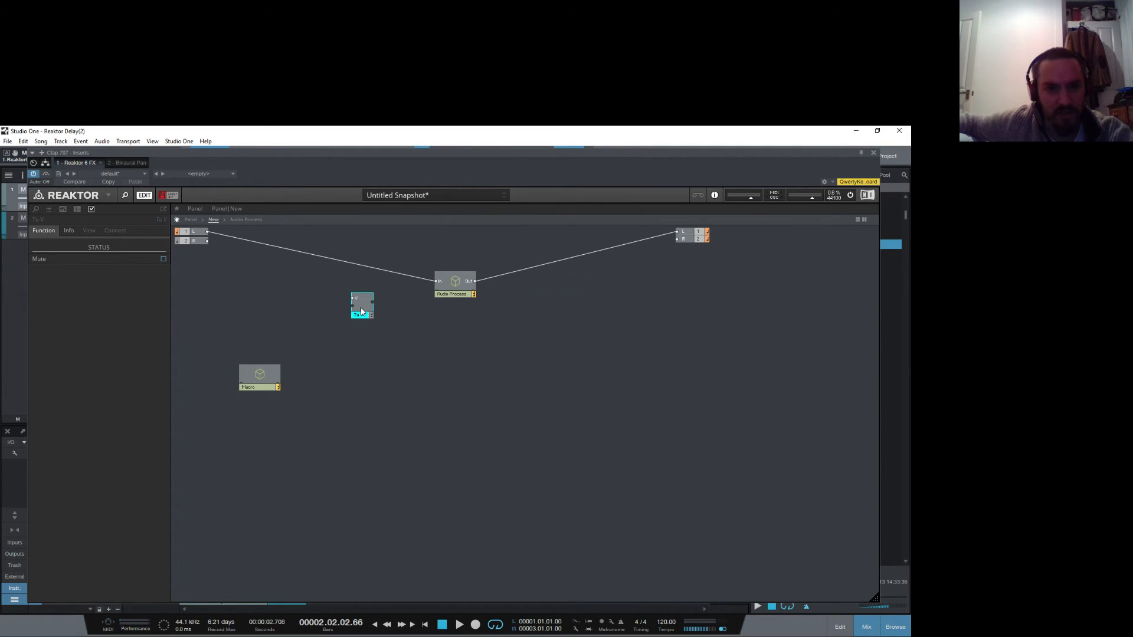
# Step: Set the ensemble to 2 voices and turn off Mono on the Mix and Input Mute selectors inside Audio Process
pyautogui.click(277, 253)
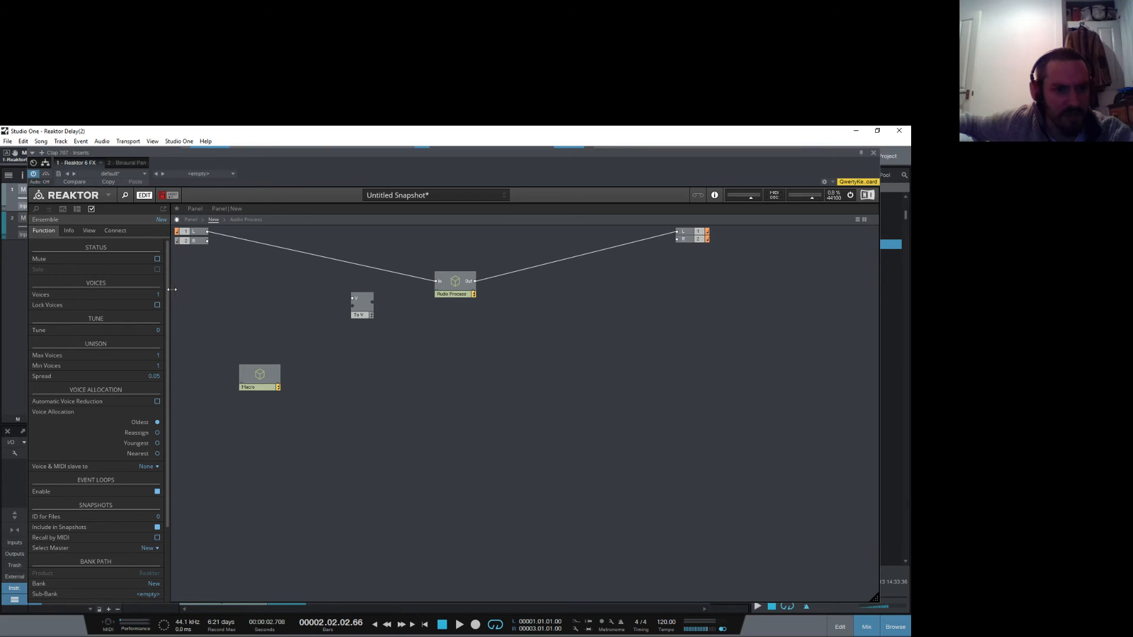
pyautogui.moveTo(158, 295); pyautogui.dragTo(160, 293)
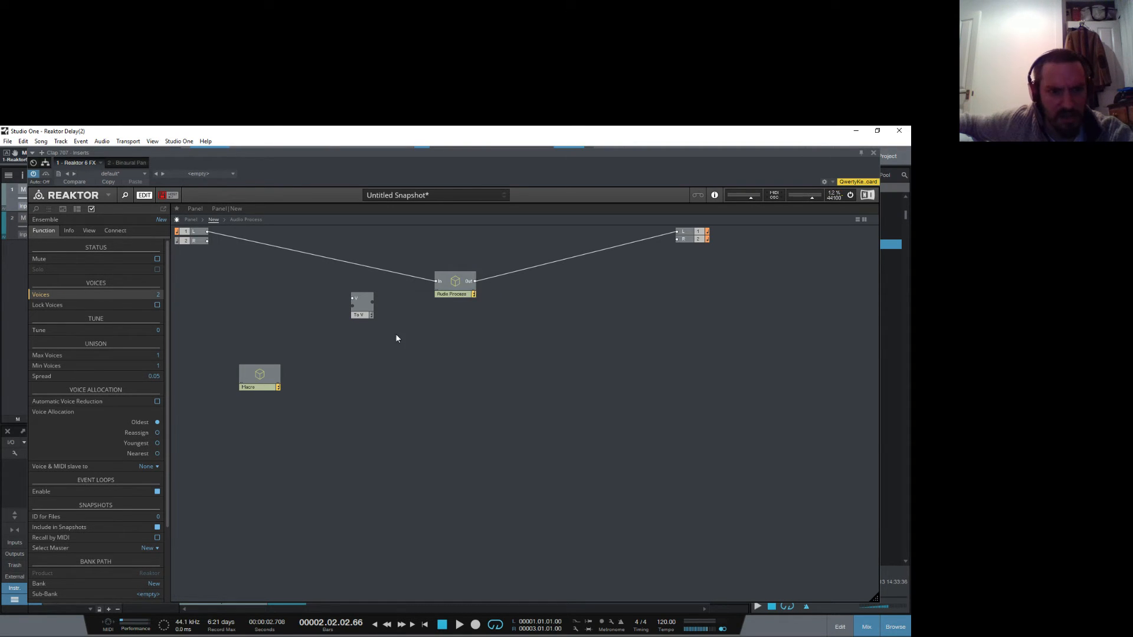
pyautogui.click(451, 285)
pyautogui.doubleClick(450, 285)
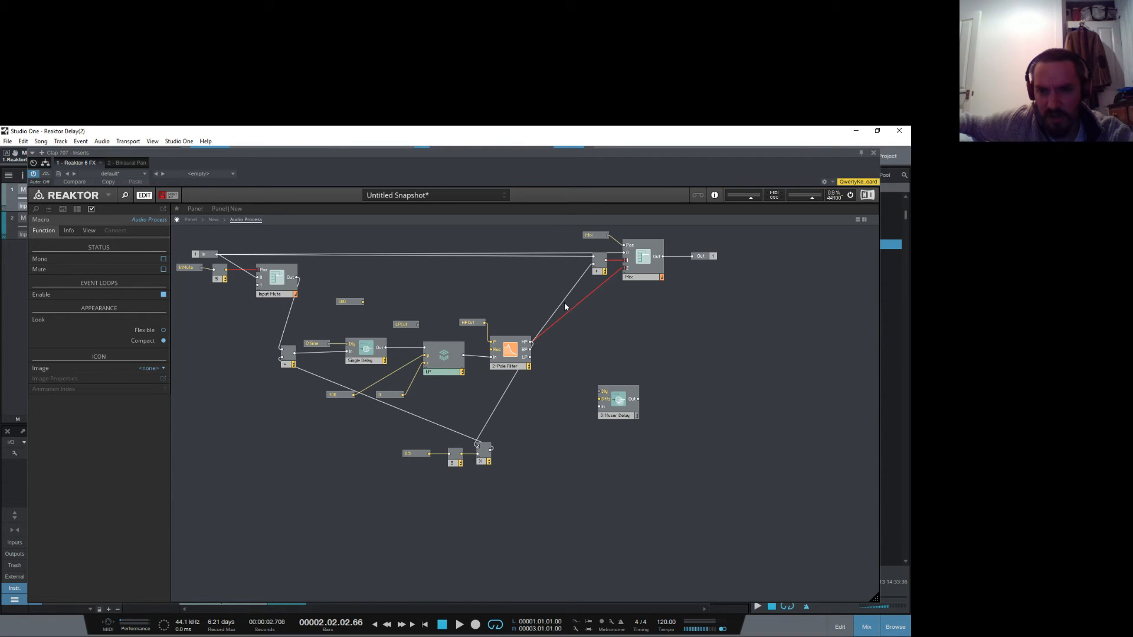
pyautogui.click(639, 276)
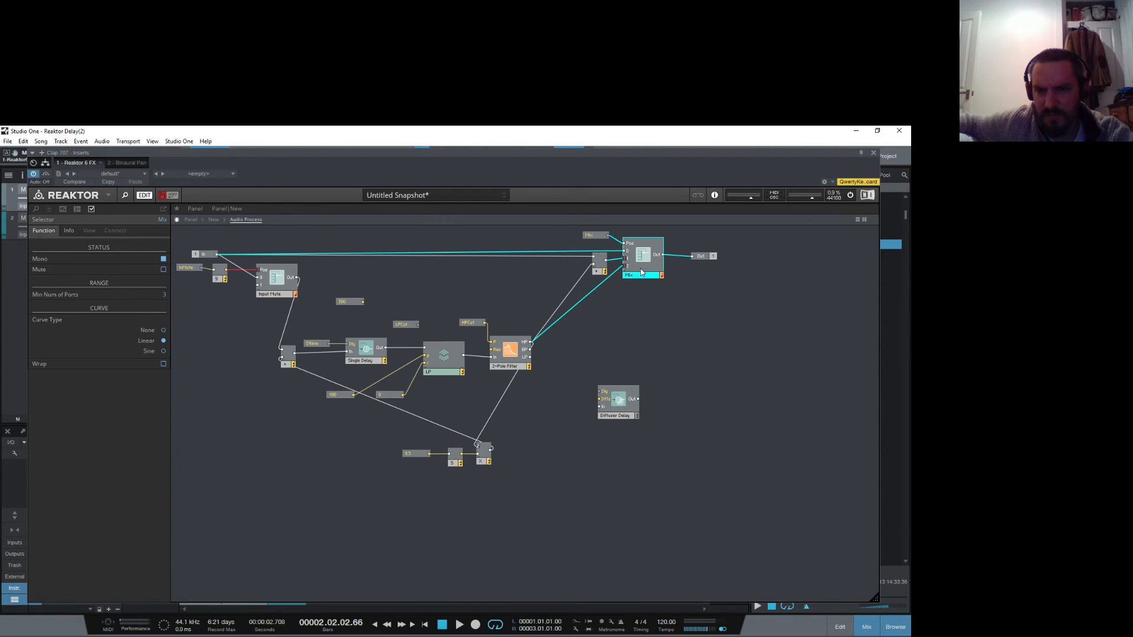
pyautogui.click(163, 258)
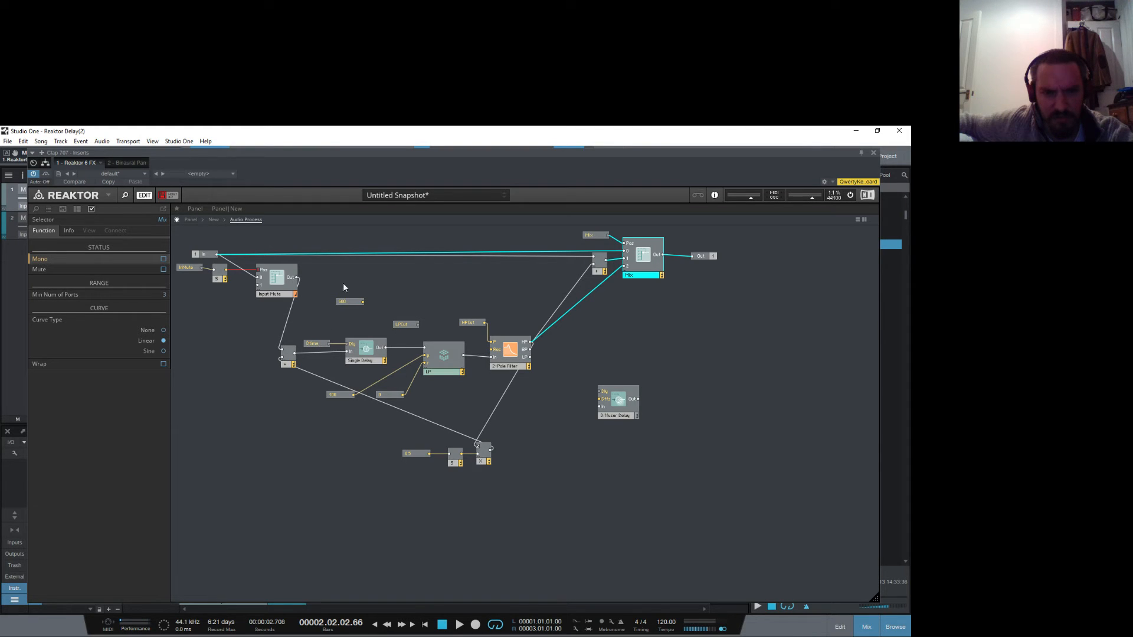
pyautogui.click(272, 287)
pyautogui.click(165, 259)
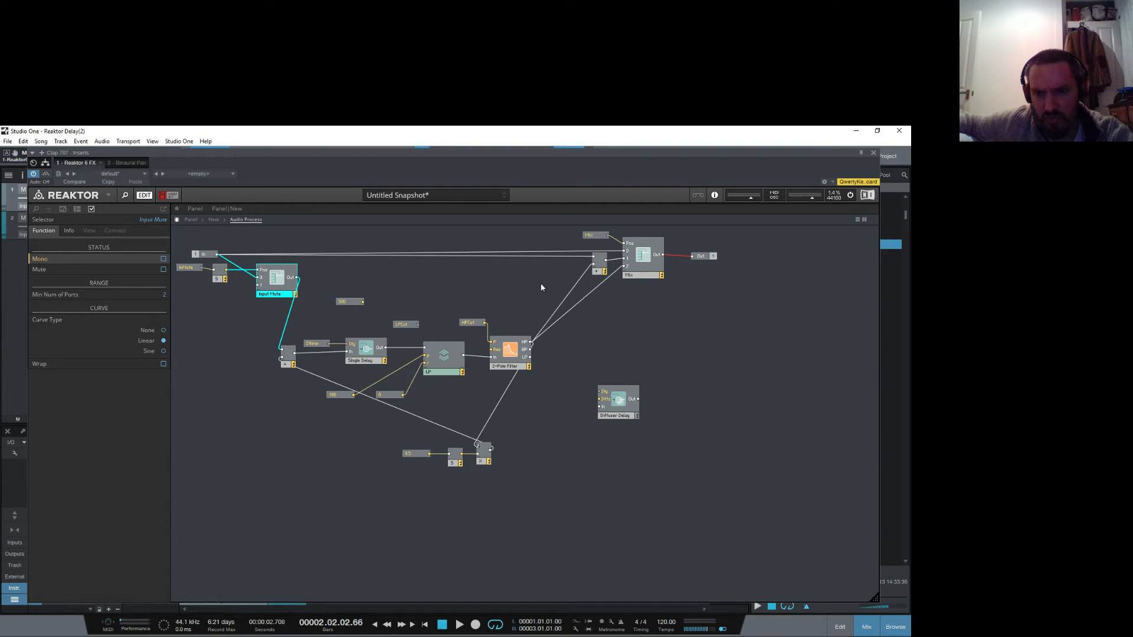
# Step: Back in the top-level structure, add a From Voice module and wire it between Audio Process and the L output
pyautogui.doubleClick(583, 333)
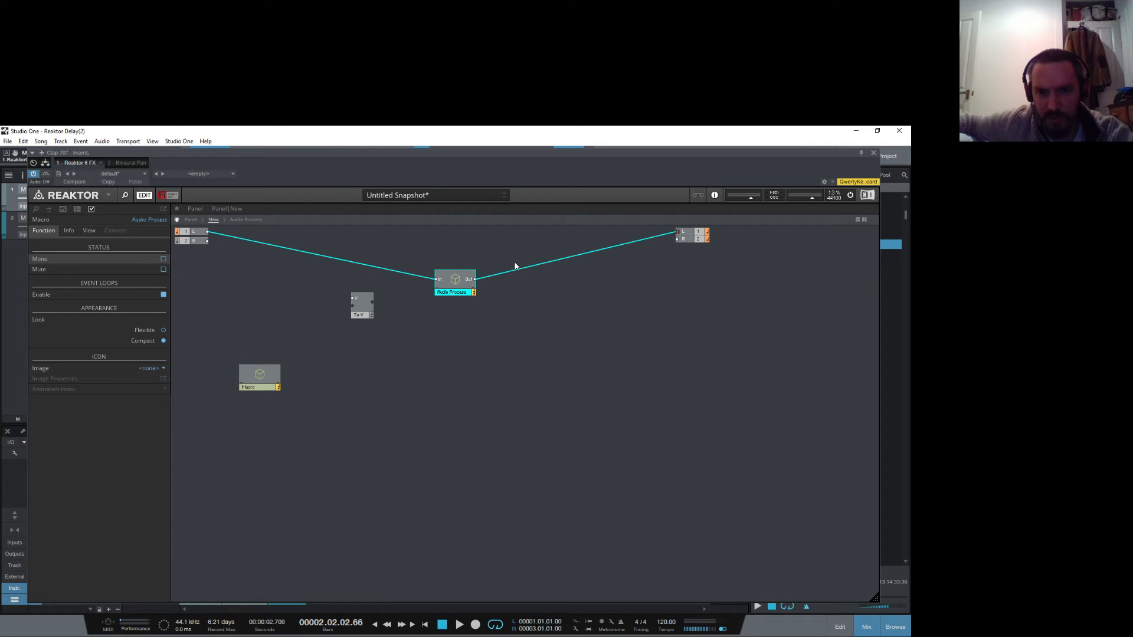
pyautogui.rightClick(589, 331)
pyautogui.moveTo(638, 337)
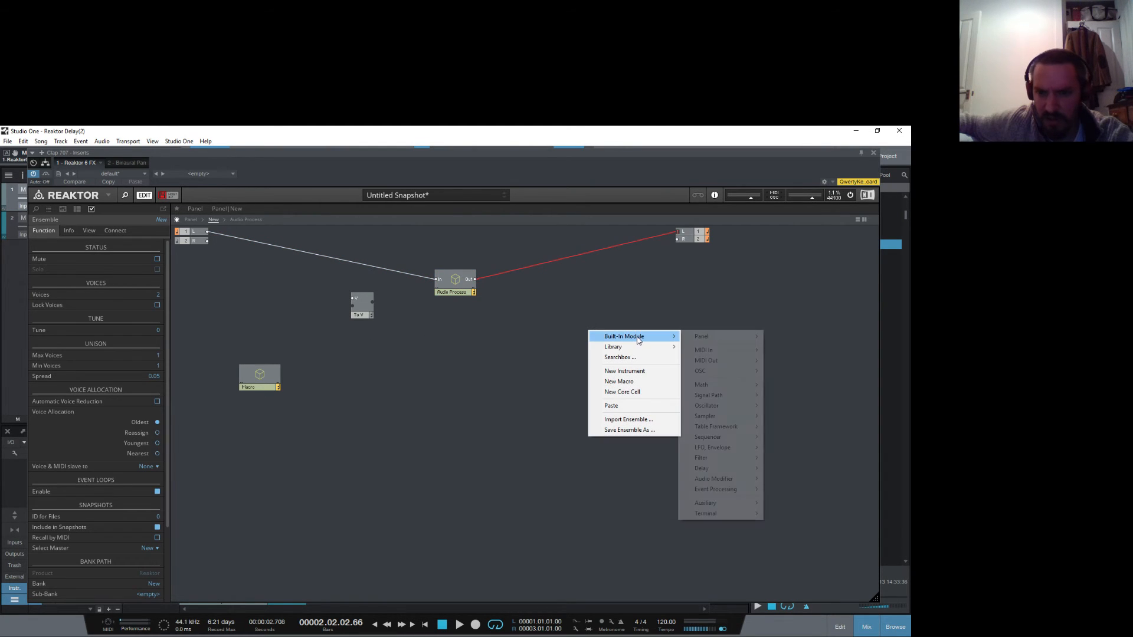
pyautogui.moveTo(725, 518)
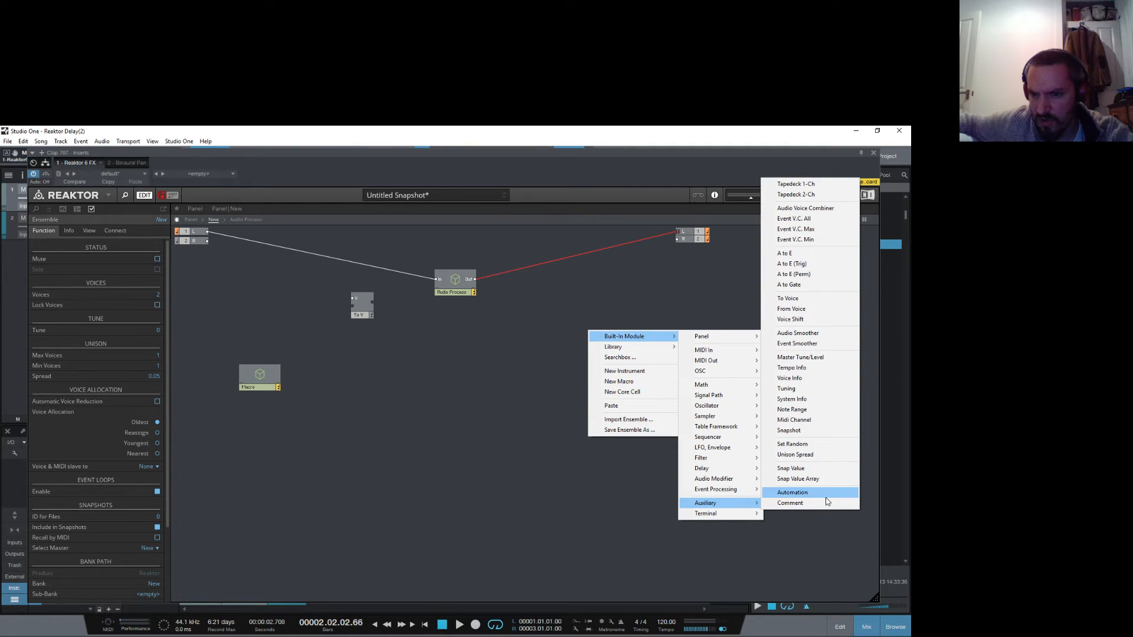
pyautogui.click(826, 307)
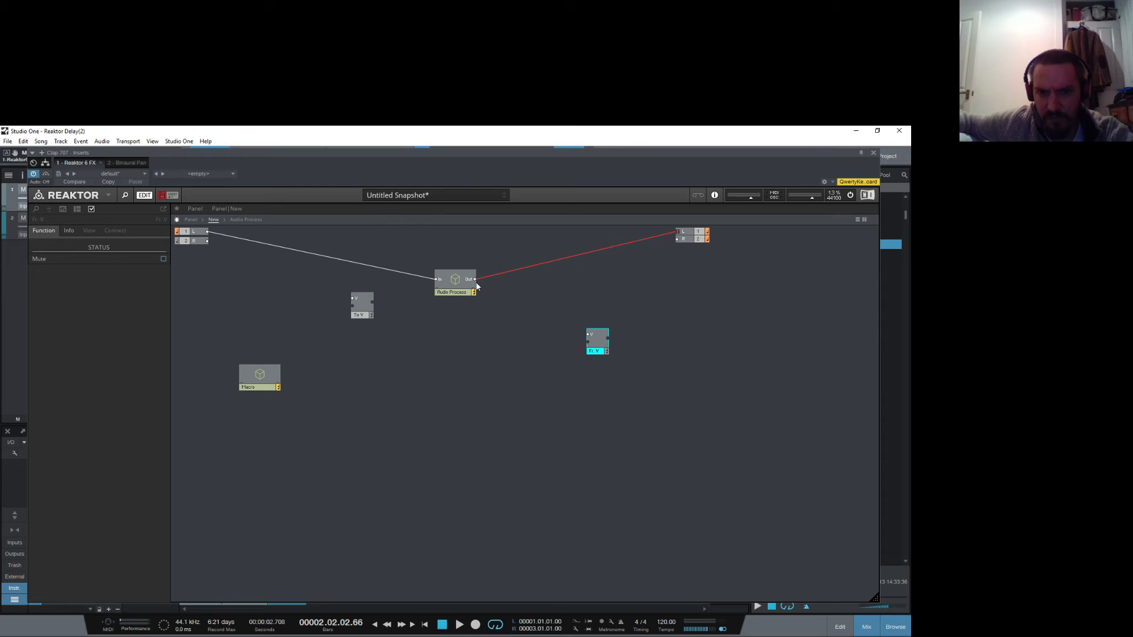
pyautogui.moveTo(475, 279); pyautogui.dragTo(678, 231)
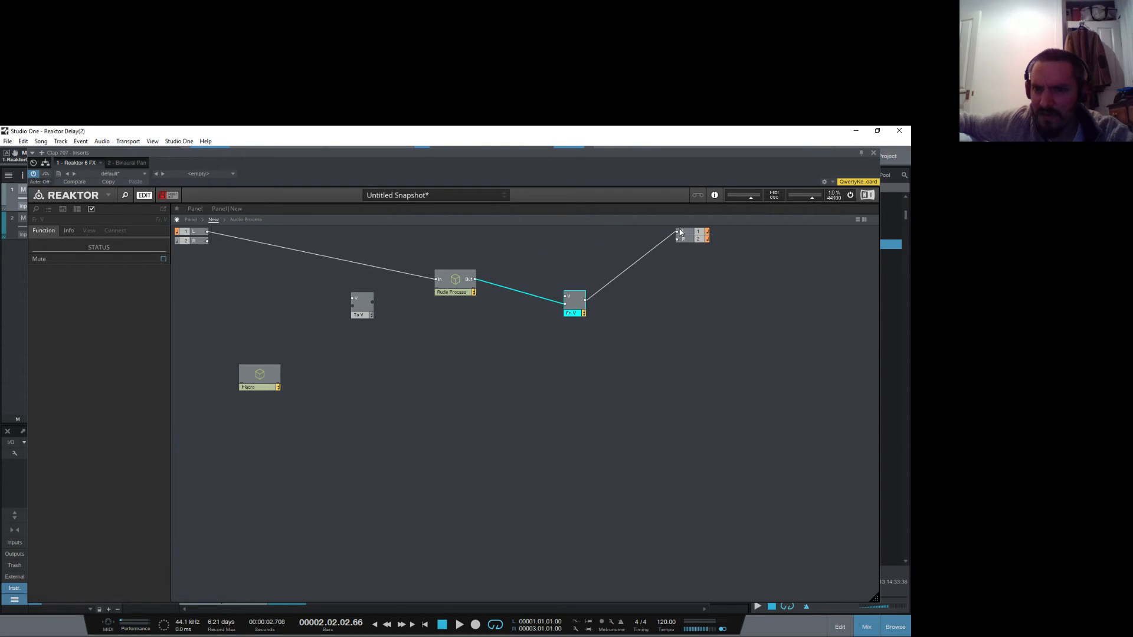
pyautogui.moveTo(576, 313); pyautogui.dragTo(563, 288)
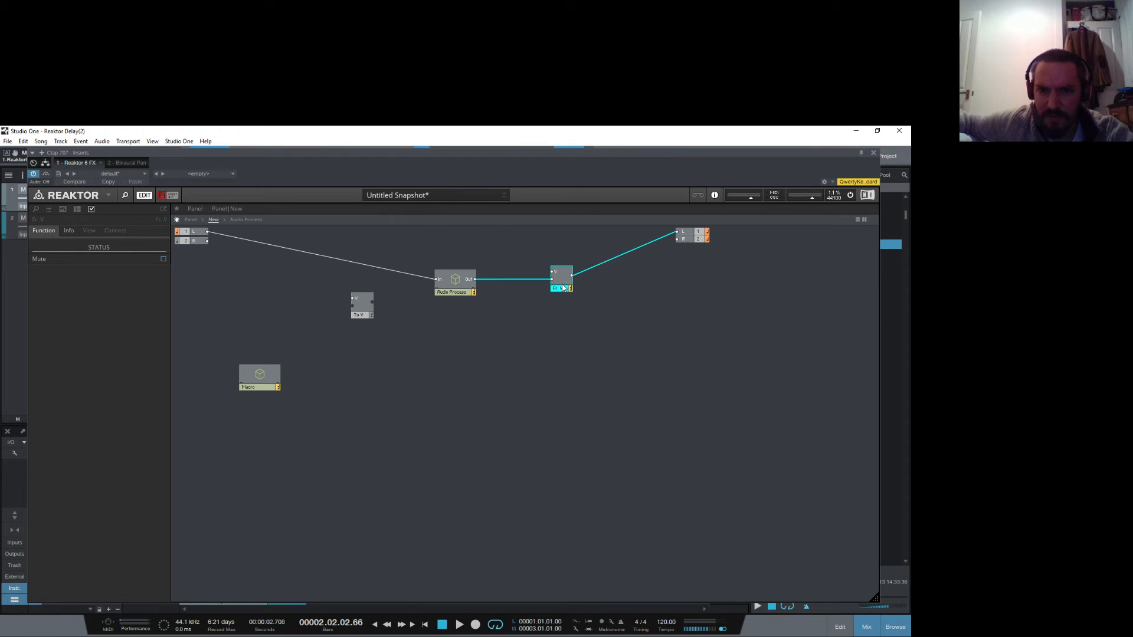
pyautogui.click(538, 328)
# Step: Connect the L input to the To Voice module and place a math Add module beside it
pyautogui.moveTo(207, 234); pyautogui.dragTo(354, 305)
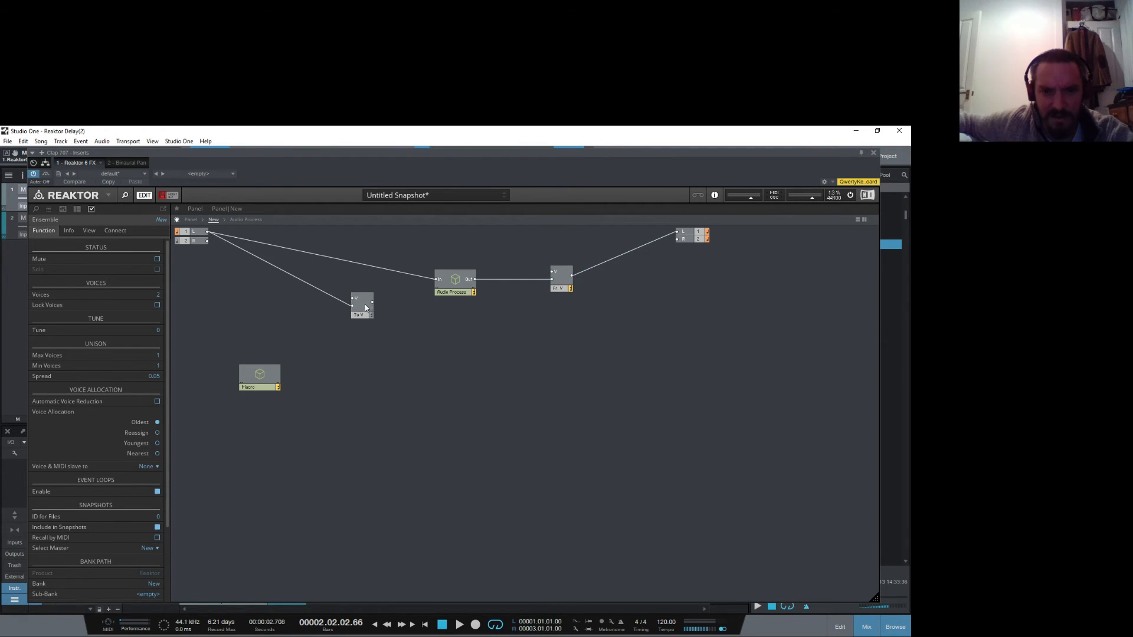
pyautogui.rightClick(391, 320)
pyautogui.moveTo(437, 325)
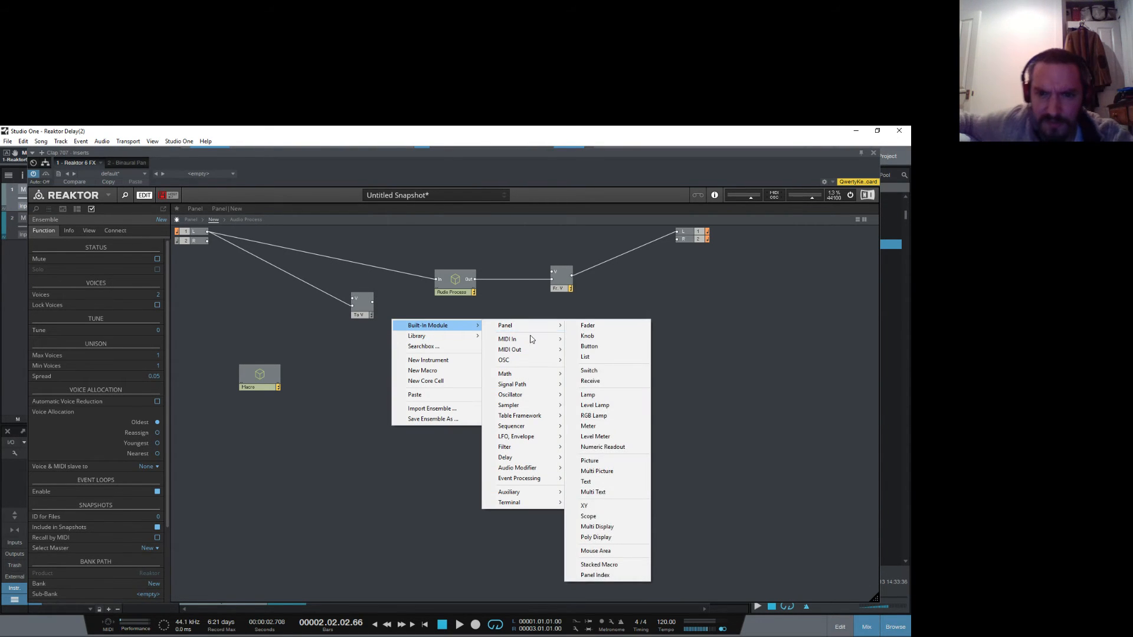
pyautogui.moveTo(520, 374)
pyautogui.click(590, 374)
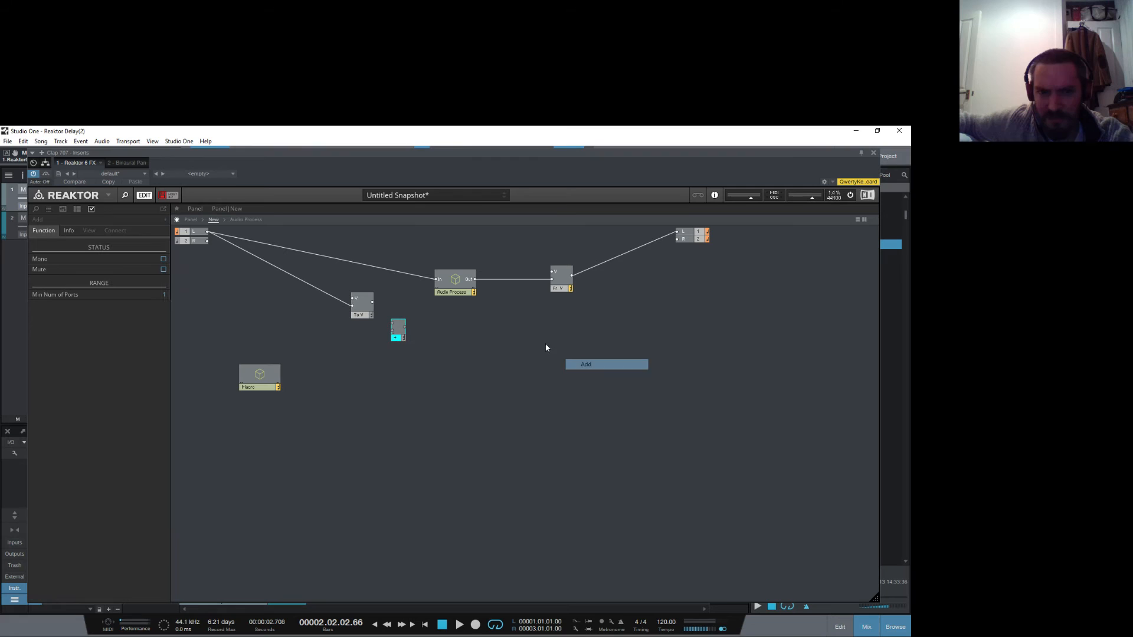
# Step: Duplicate the To Voice module below the original and wire both copies into the Add module
pyautogui.rightClick(359, 318)
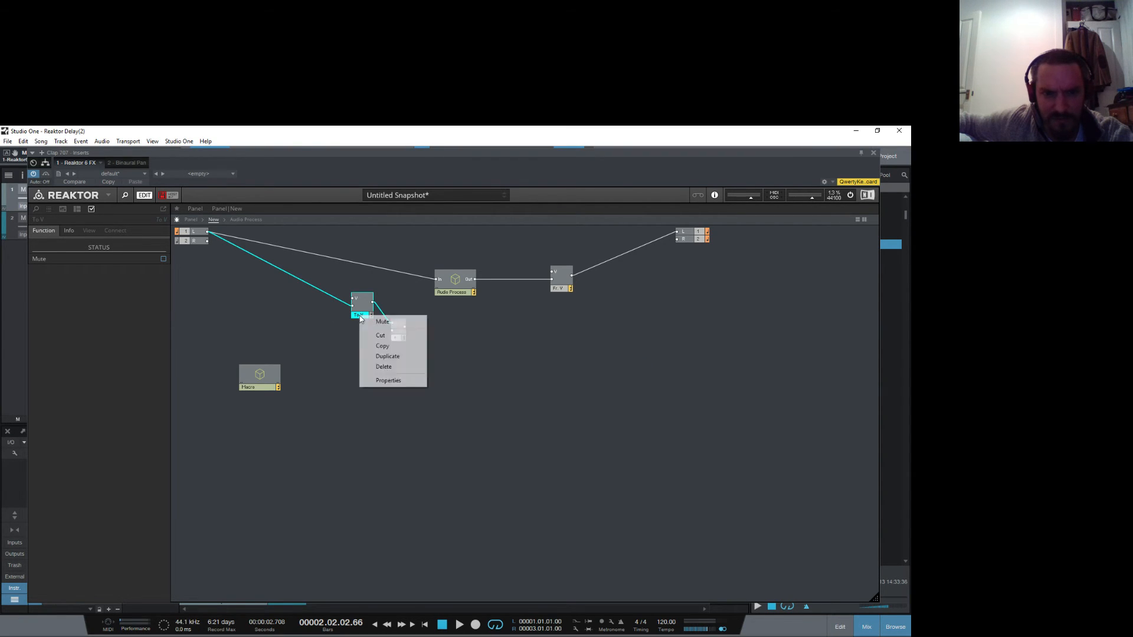
pyautogui.click(384, 359)
pyautogui.moveTo(369, 305); pyautogui.dragTo(395, 332)
# Step: Replace the second To Voice module's L connection with the R input and feed the Add output into Audio Process
pyautogui.click(295, 316)
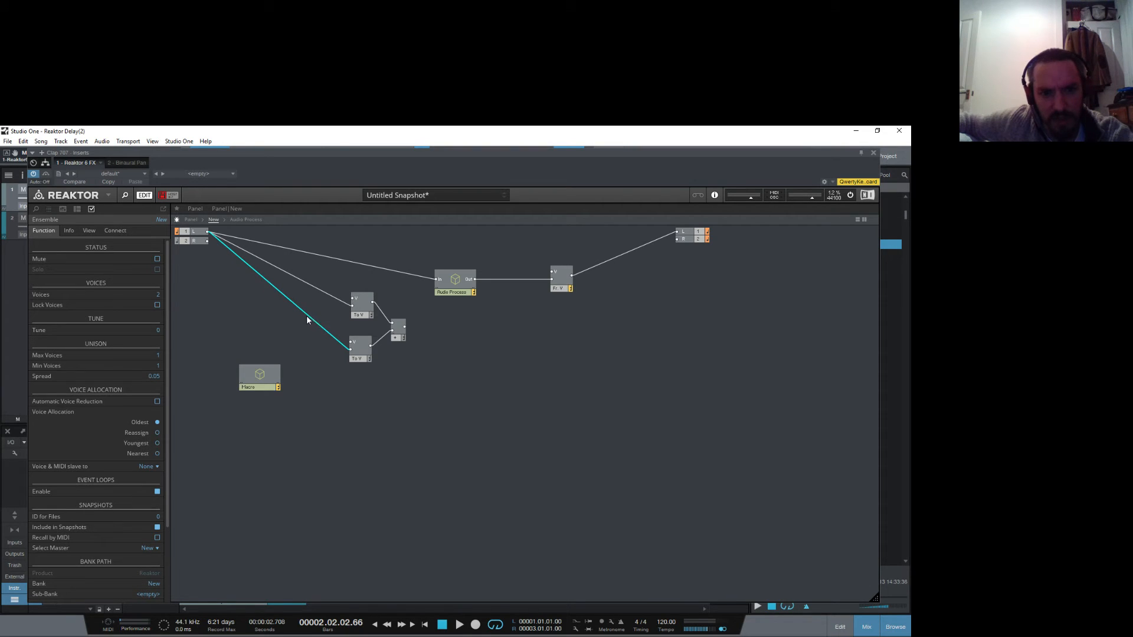
pyautogui.rightClick(310, 319)
pyautogui.click(330, 323)
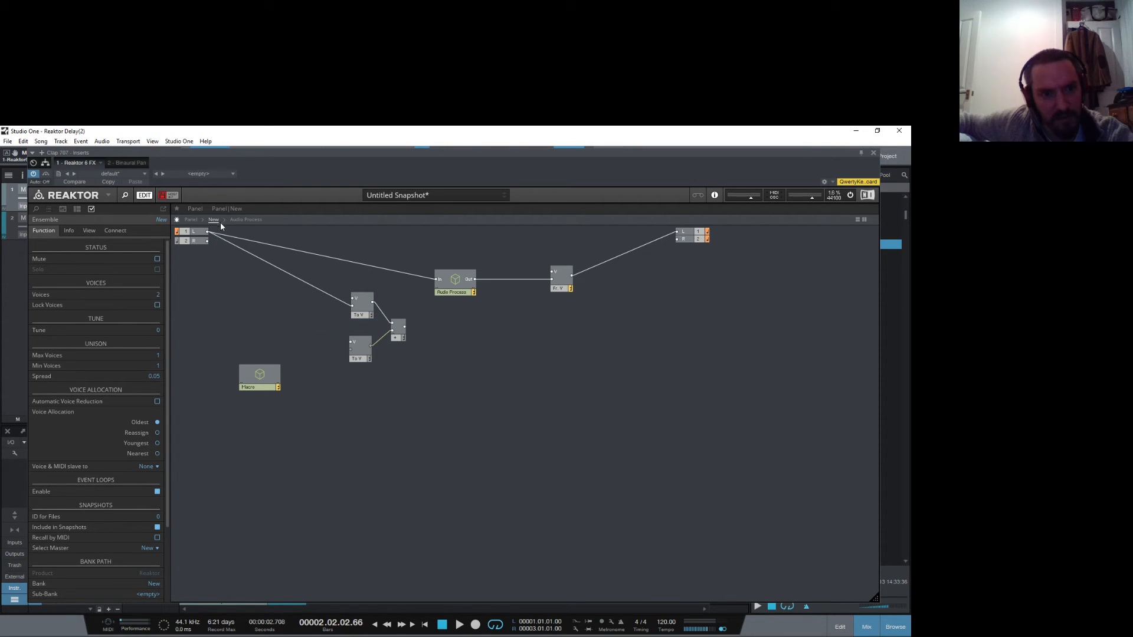
pyautogui.moveTo(208, 240); pyautogui.dragTo(352, 358)
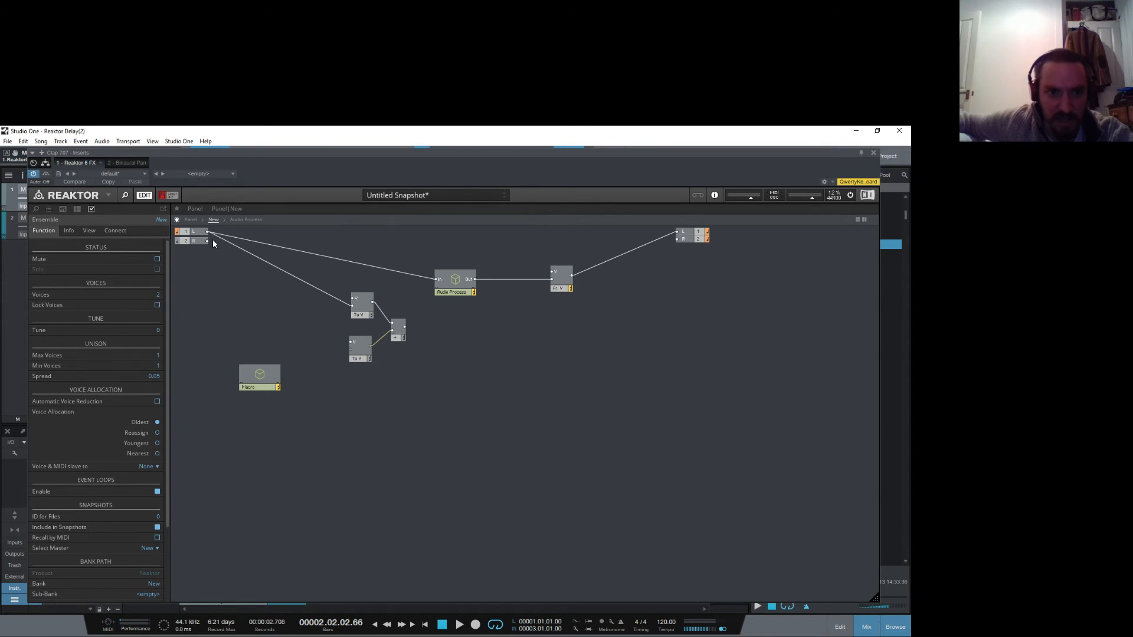
pyautogui.moveTo(207, 242); pyautogui.dragTo(352, 350)
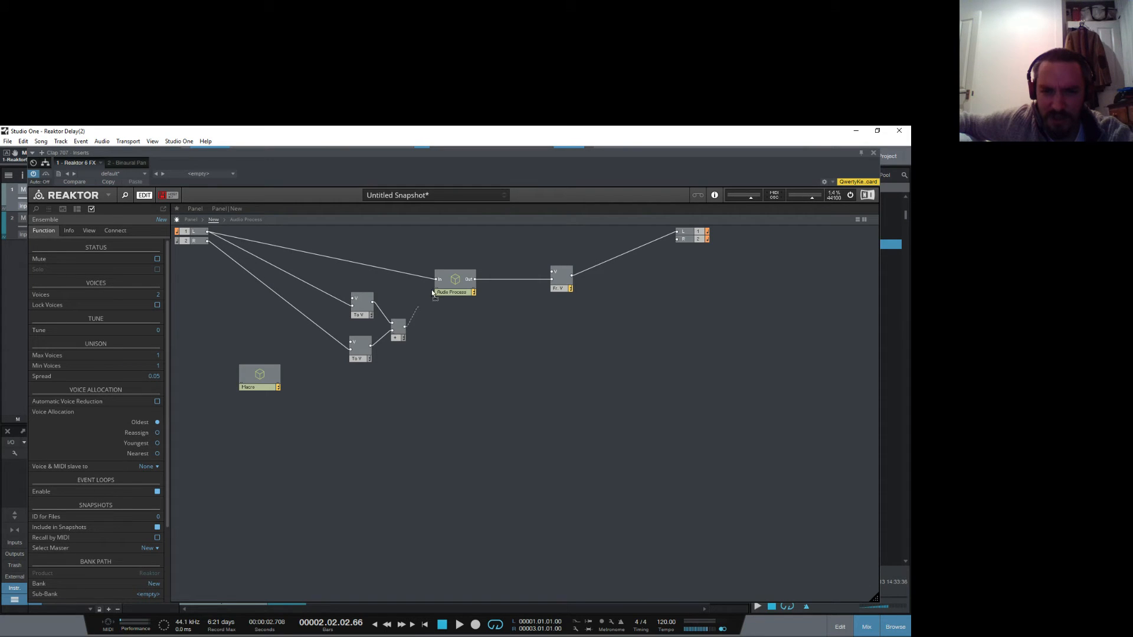
pyautogui.moveTo(432, 293); pyautogui.dragTo(437, 280)
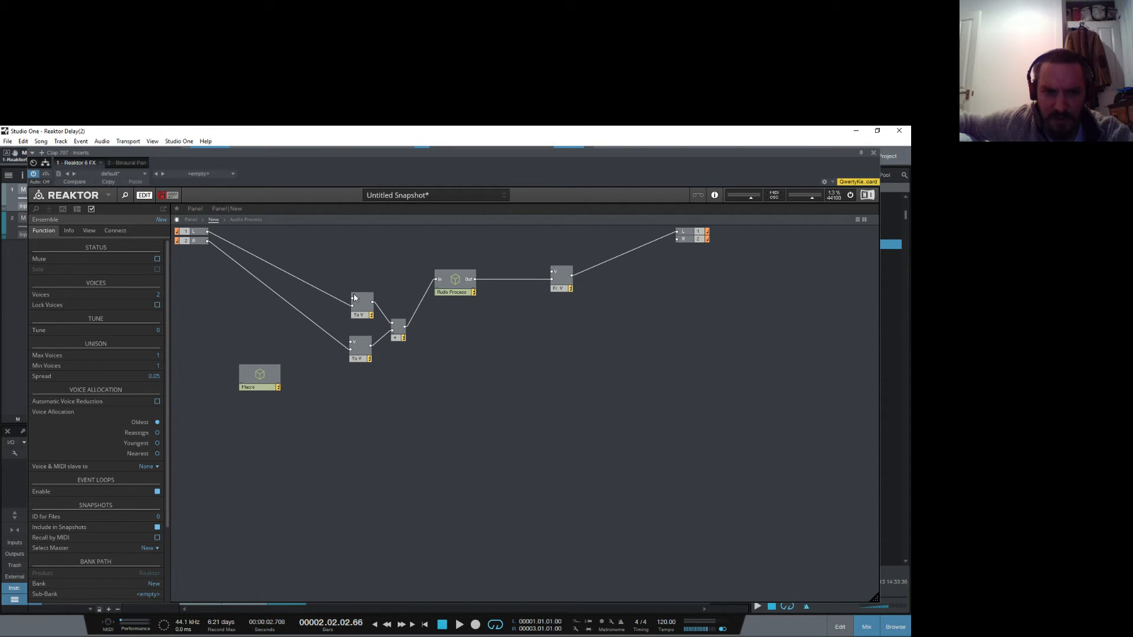
# Step: Create constants on the voice inputs of the two To Voice modules, 1 for the upper and 2 for the lower
pyautogui.rightClick(352, 303)
pyautogui.click(378, 311)
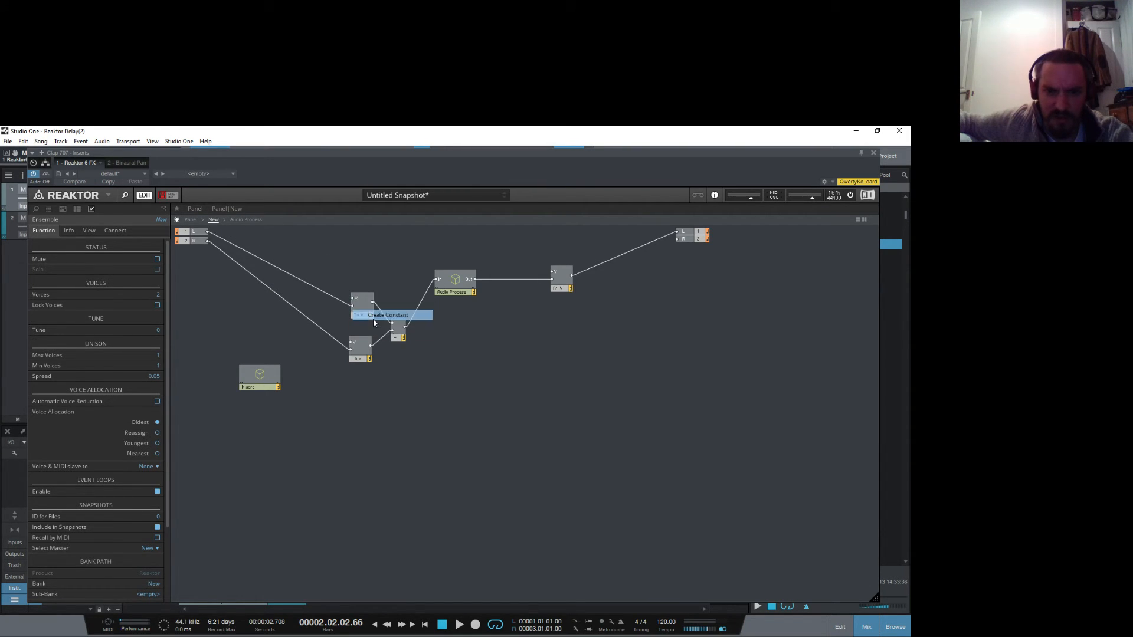
pyautogui.rightClick(350, 344)
pyautogui.click(377, 358)
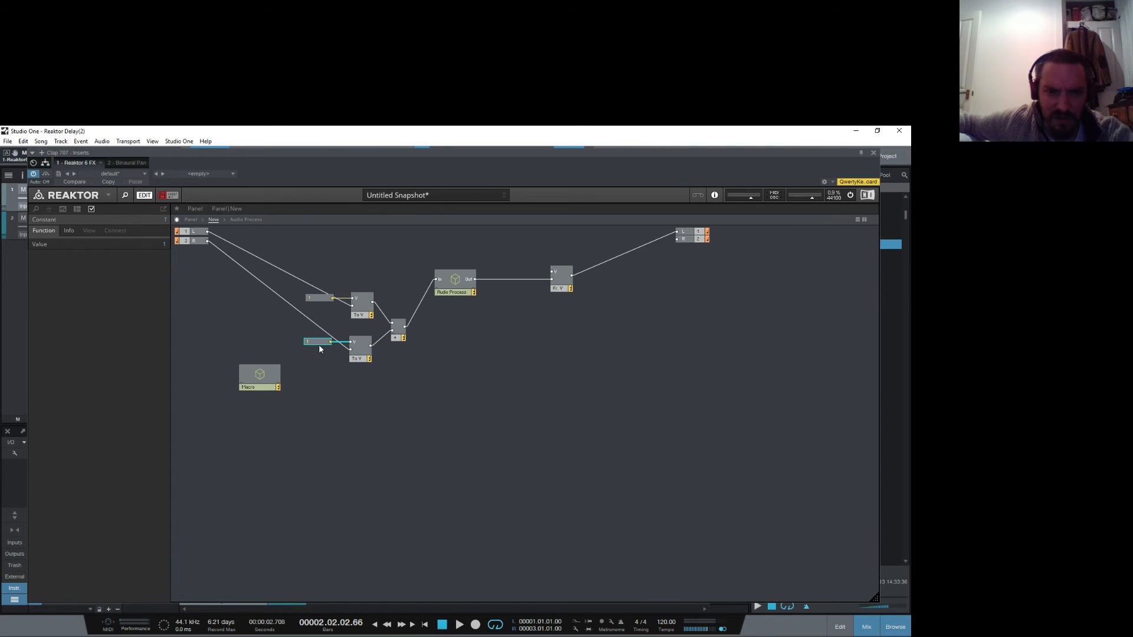
pyautogui.write('2')
pyautogui.press('Return')
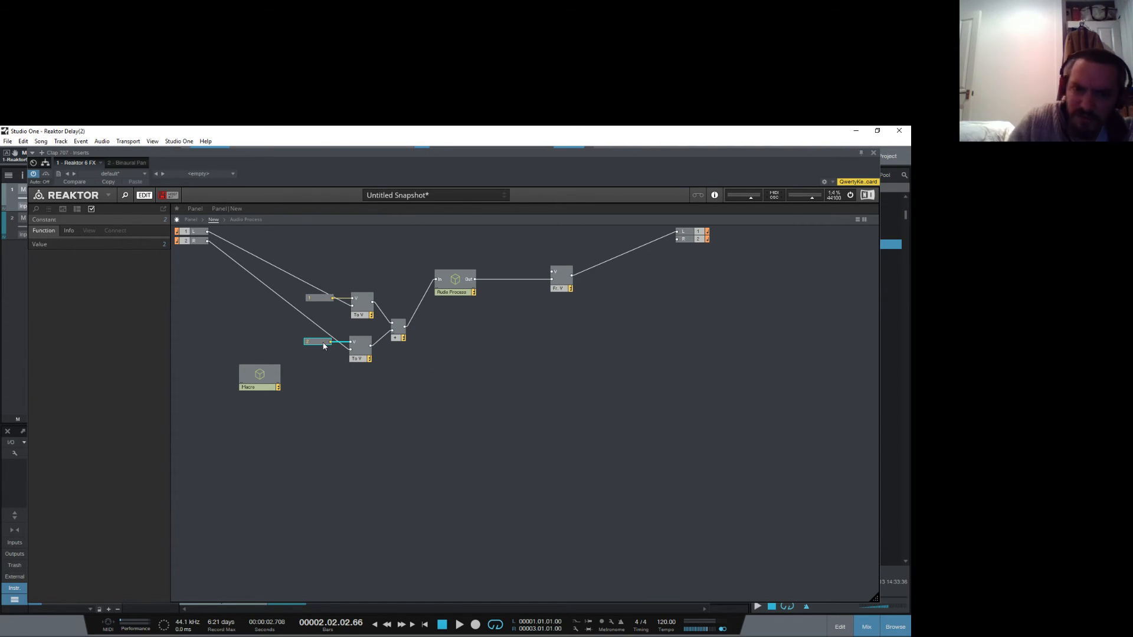
# Step: Duplicate the From Voice module and place the copy directly below the original
pyautogui.click(561, 326)
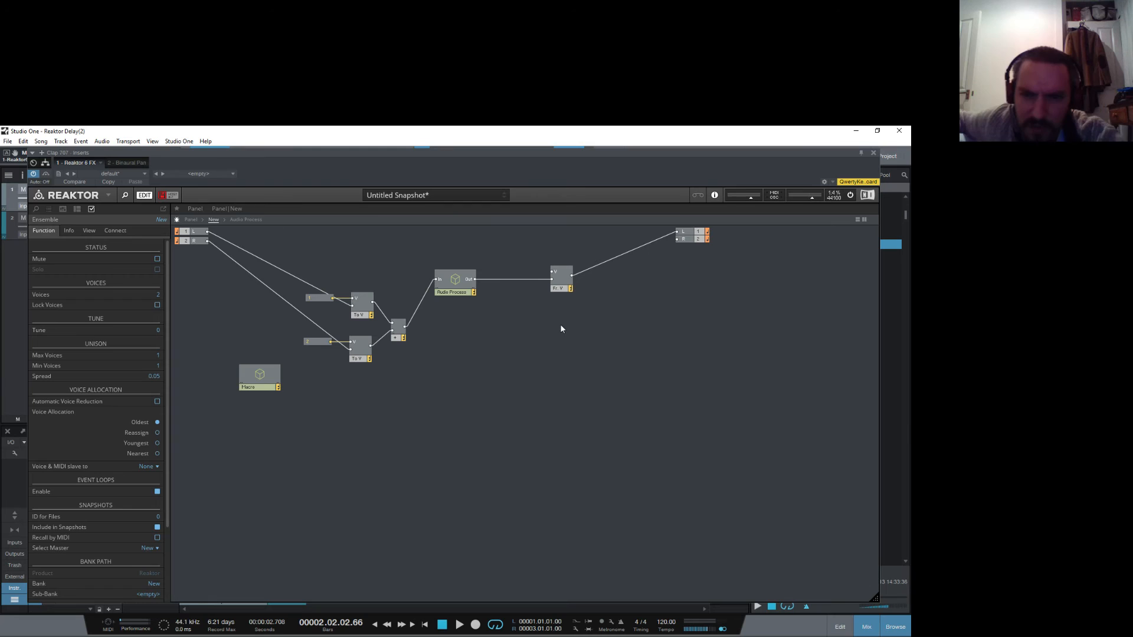
pyautogui.rightClick(569, 289)
pyautogui.click(595, 326)
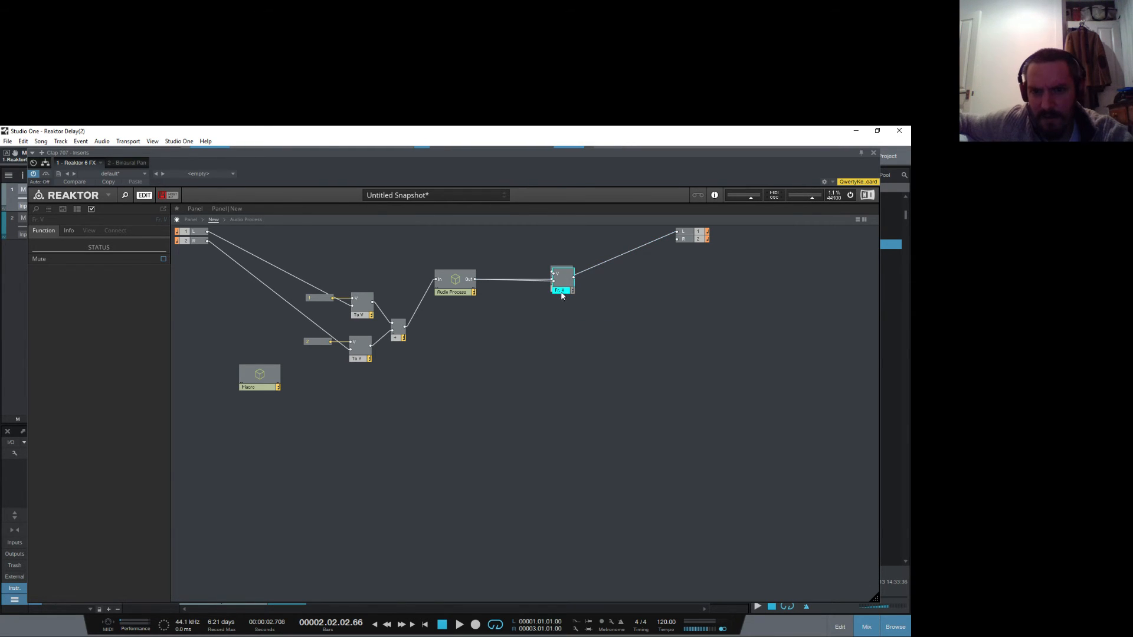
pyautogui.moveTo(558, 325); pyautogui.dragTo(561, 329)
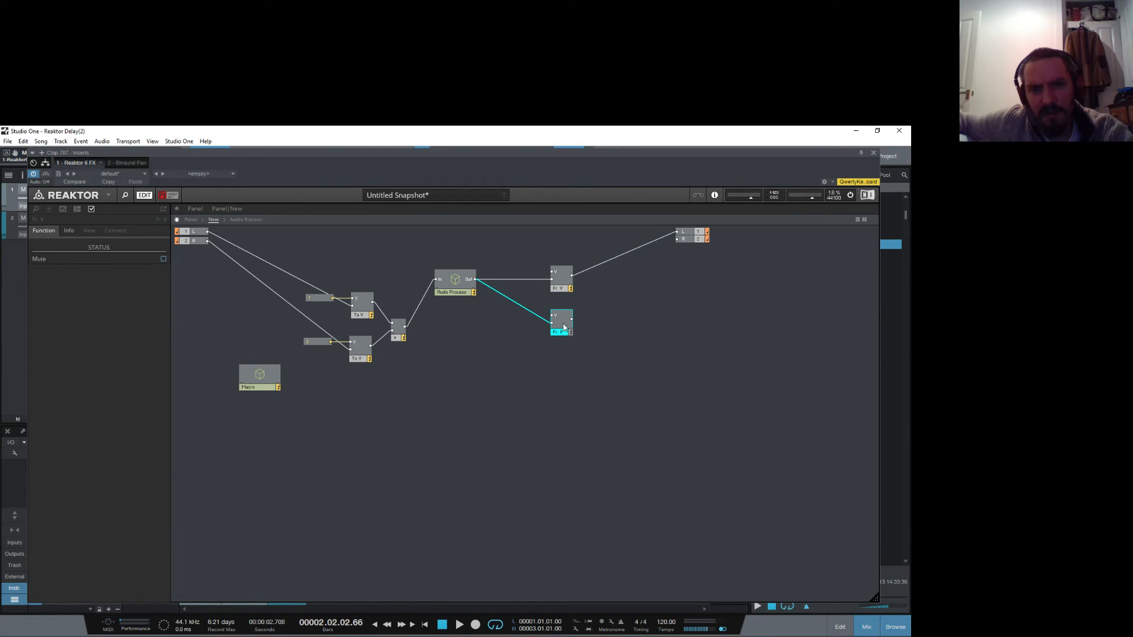
# Step: Create constants on the voice inputs of the two From Voice modules, 1 for the upper and 2 for the lower
pyautogui.rightClick(552, 274)
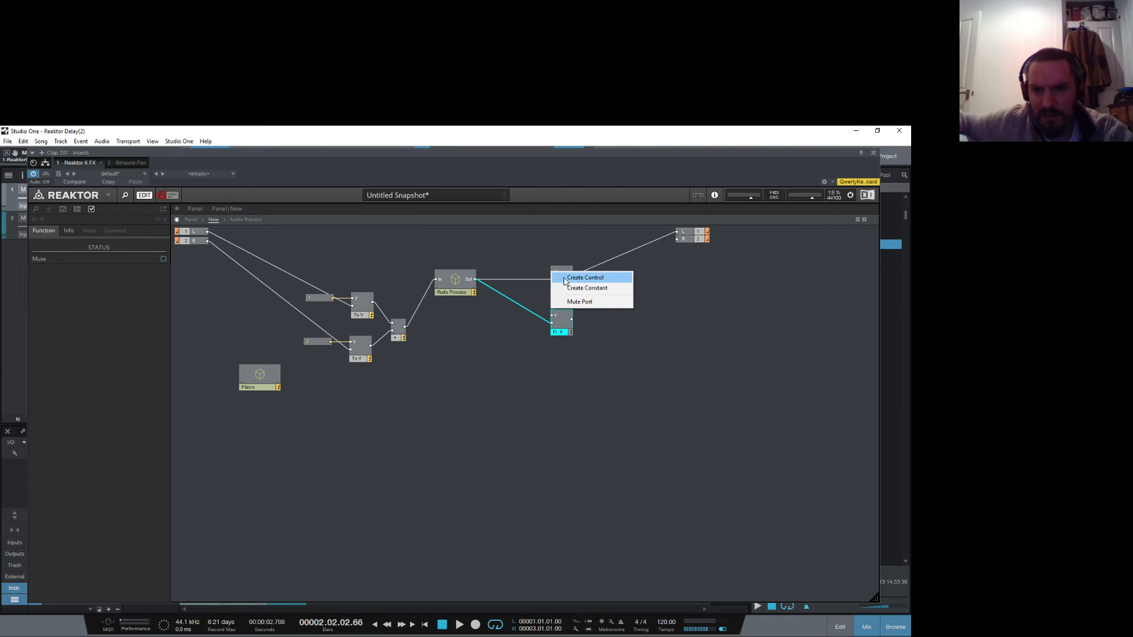
pyautogui.click(567, 288)
pyautogui.rightClick(554, 319)
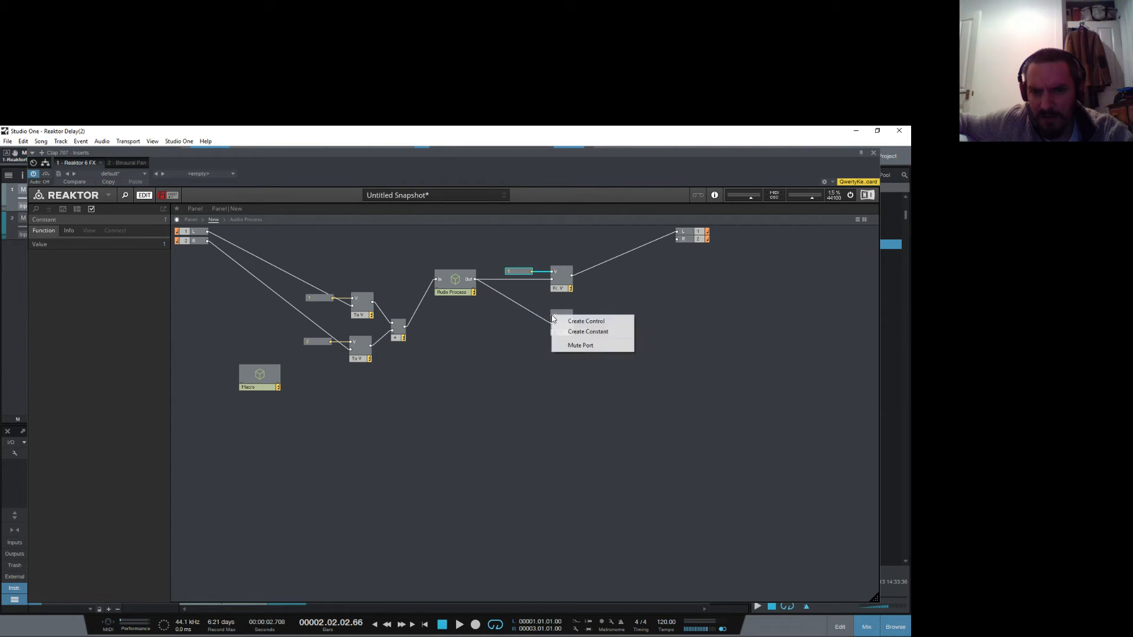
pyautogui.click(567, 330)
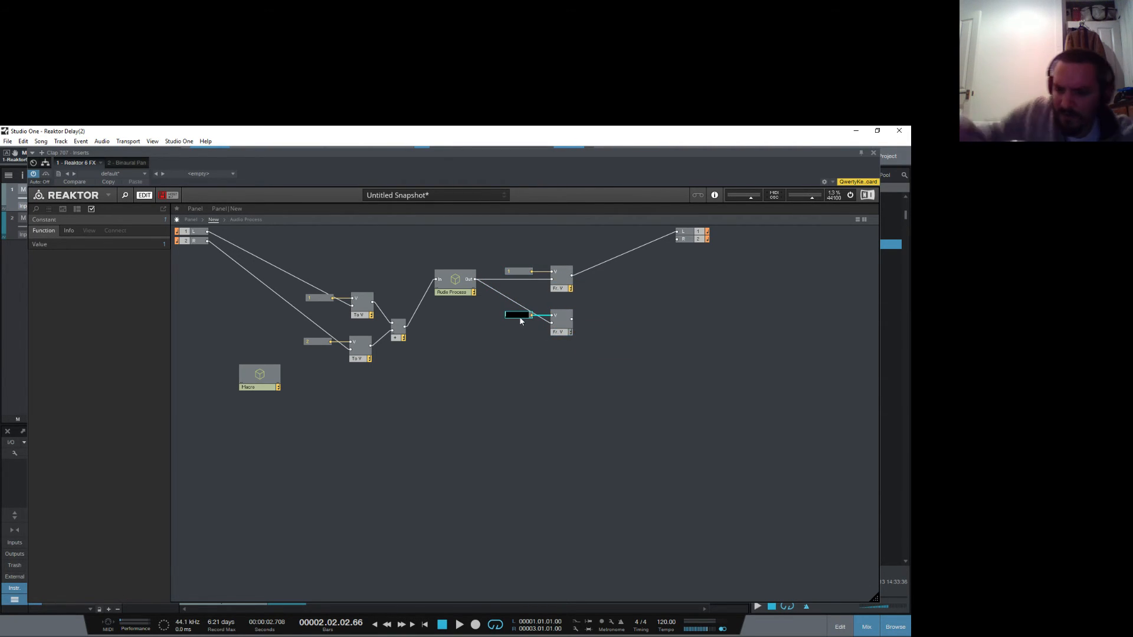
pyautogui.write('2')
pyautogui.press('Return')
pyautogui.click(552, 345)
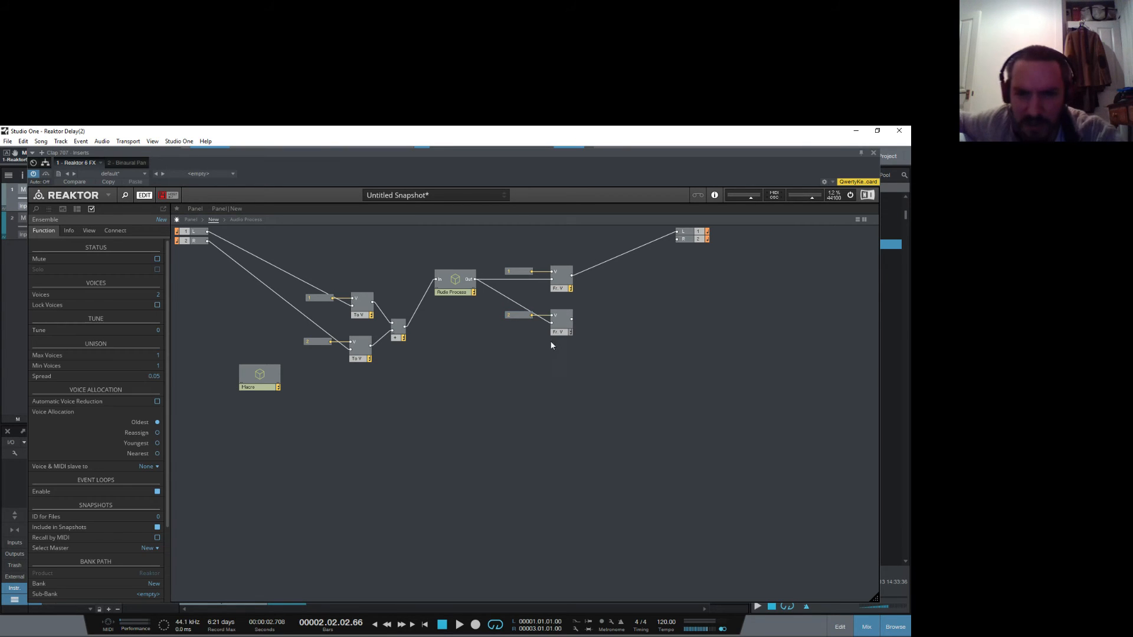
# Step: Read the lower From Voice module's info and wire its output to the R output
pyautogui.click(567, 330)
pyautogui.click(69, 231)
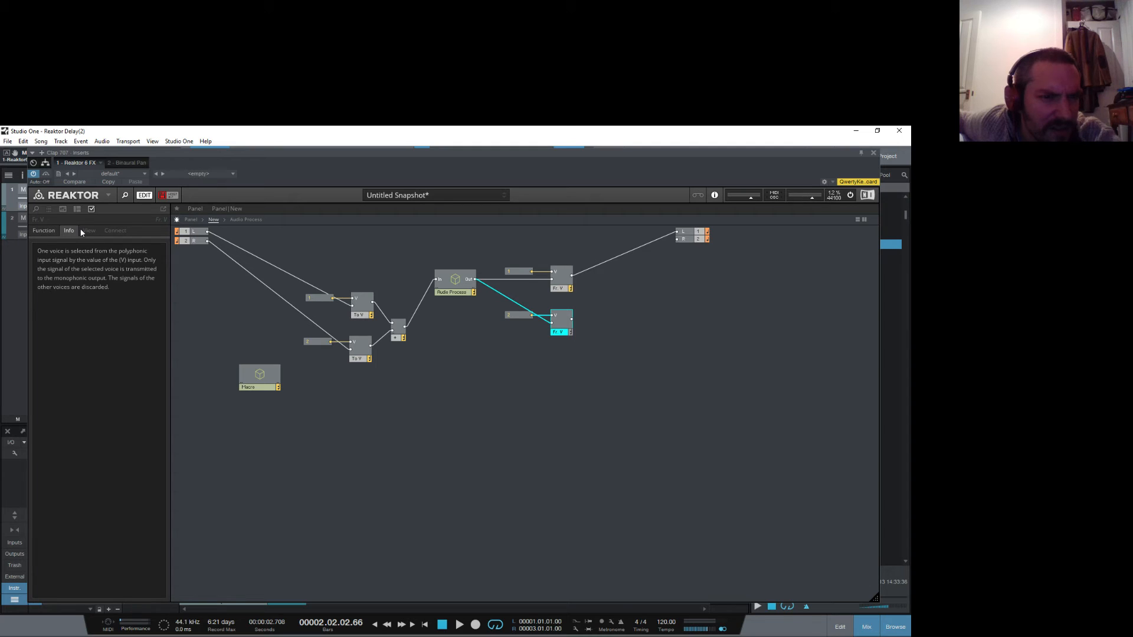
pyautogui.moveTo(571, 319); pyautogui.dragTo(682, 246)
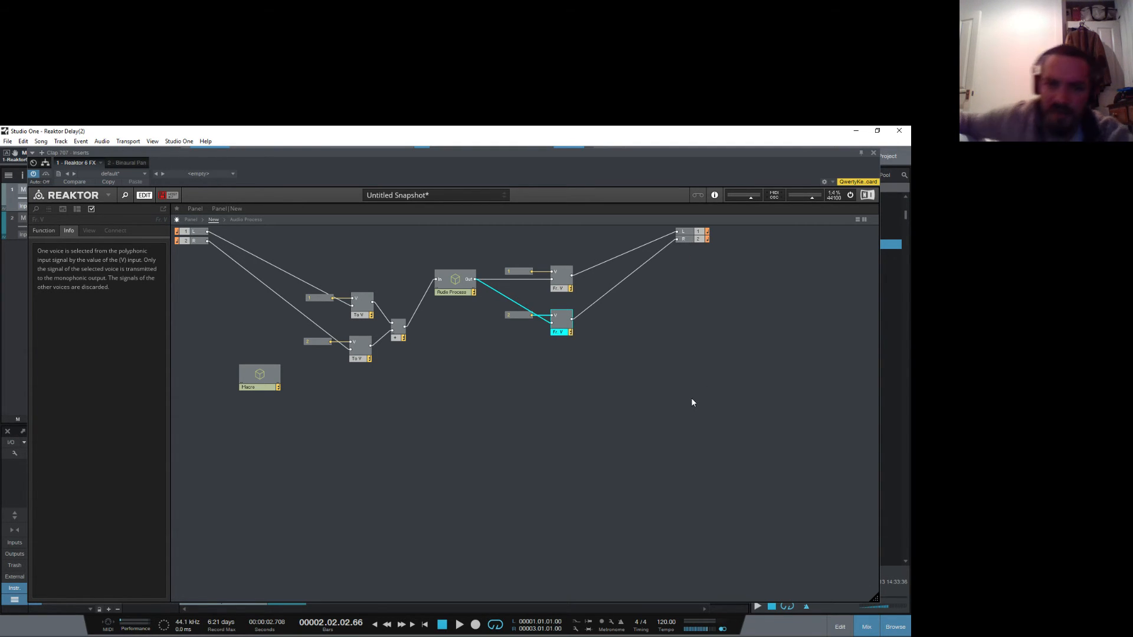
# Step: Start playback and adjust the Mix knob on the ensemble panel to audition the delay
pyautogui.press('space')
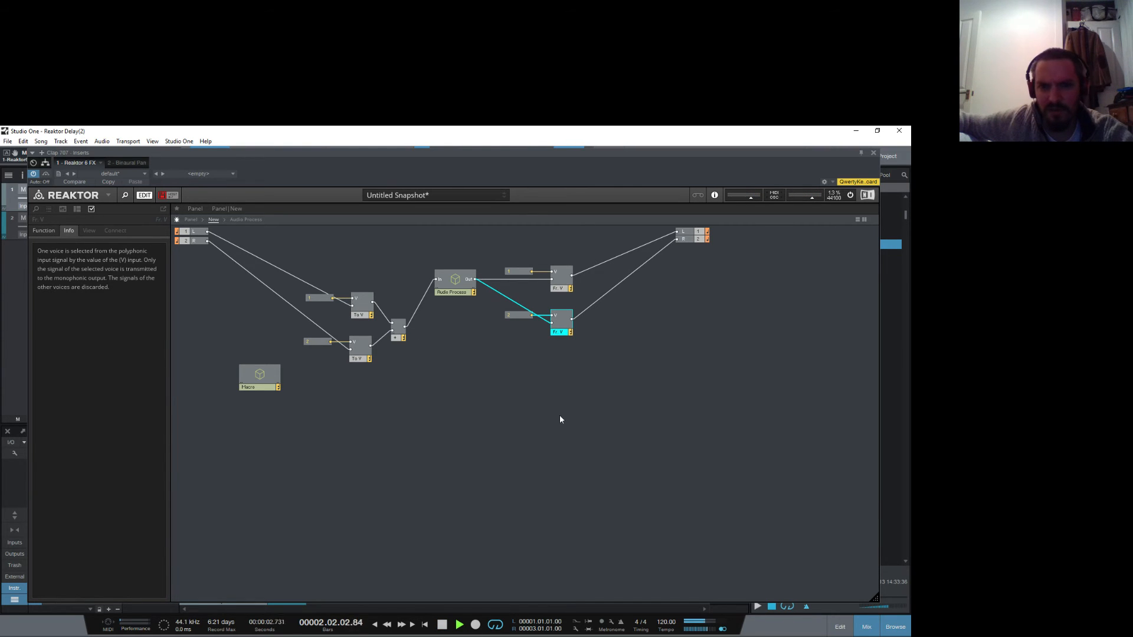
pyautogui.doubleClick(534, 407)
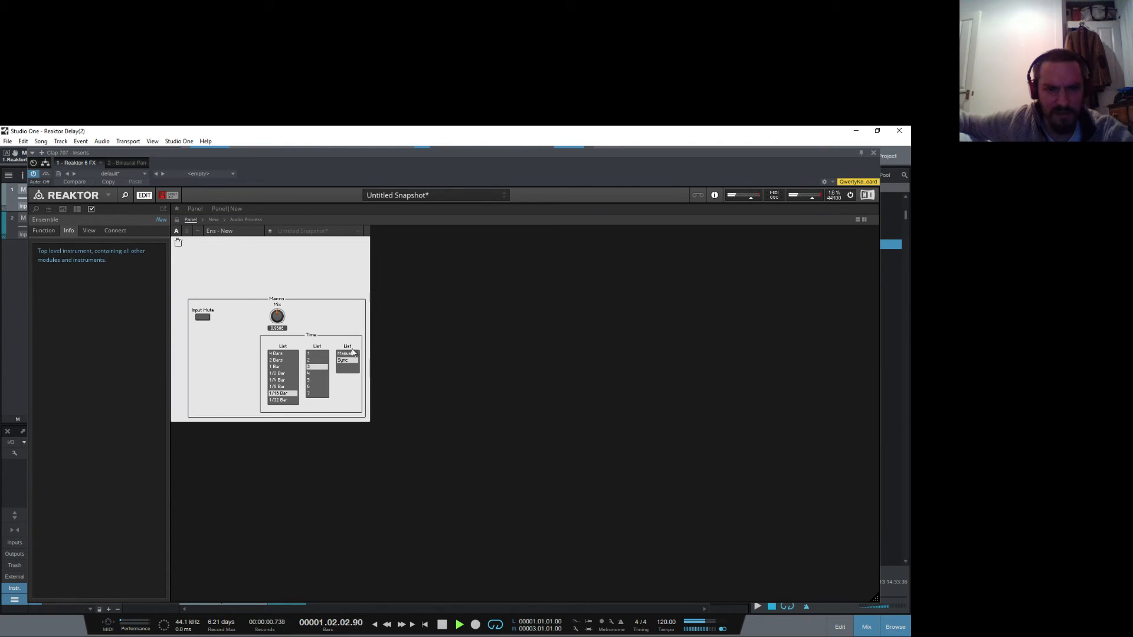
pyautogui.click(307, 383)
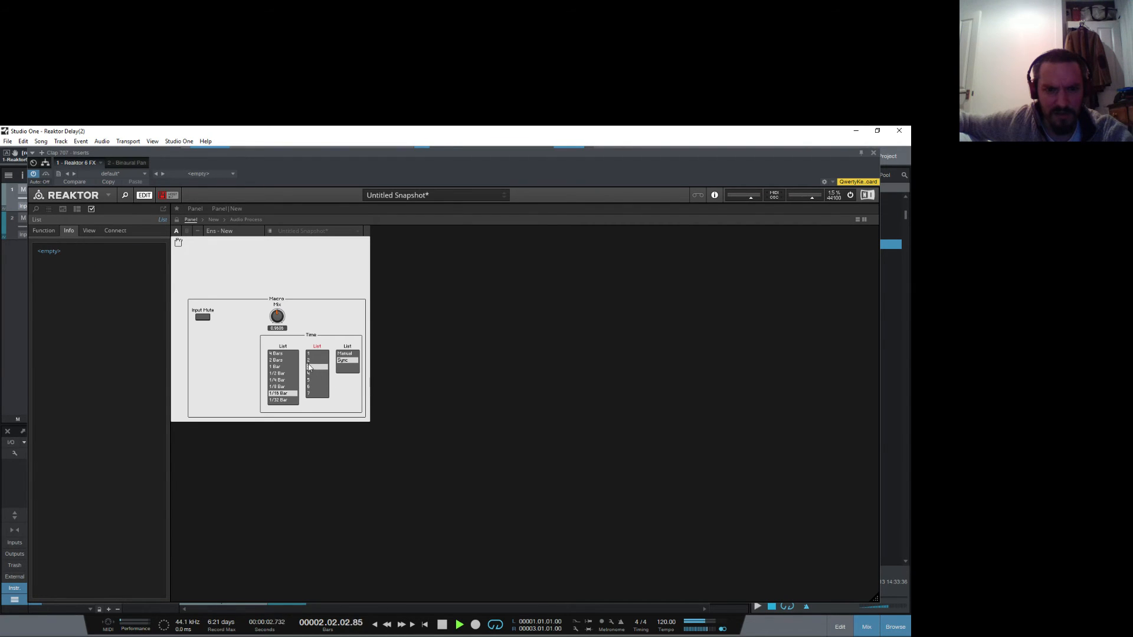
pyautogui.moveTo(280, 317); pyautogui.dragTo(271, 367)
pyautogui.moveTo(267, 315); pyautogui.dragTo(272, 334)
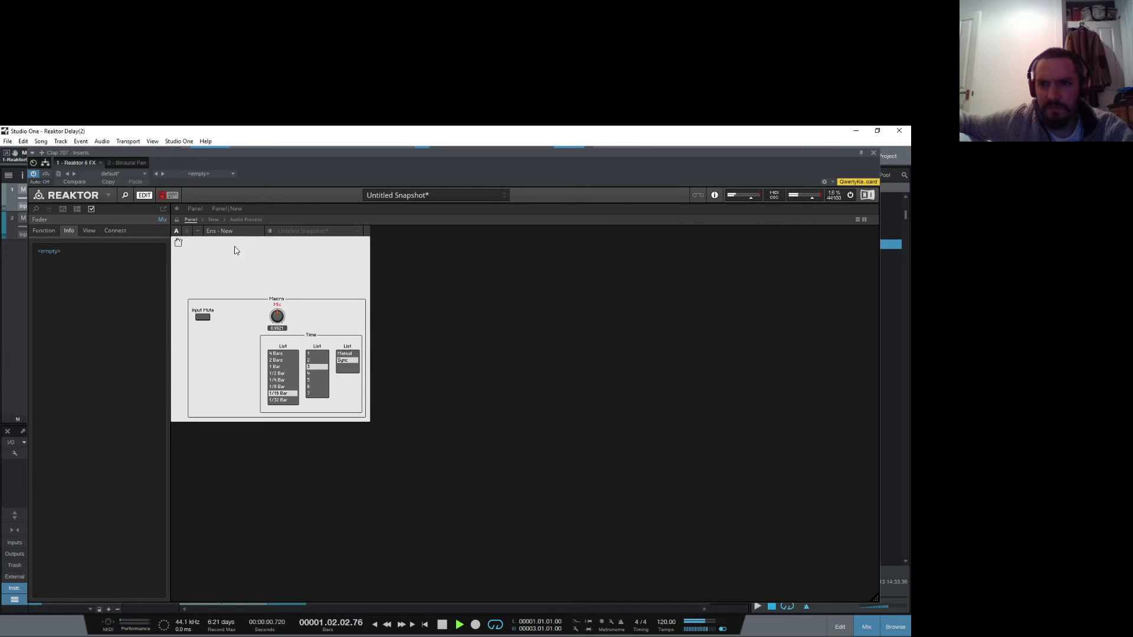
pyautogui.click(483, 309)
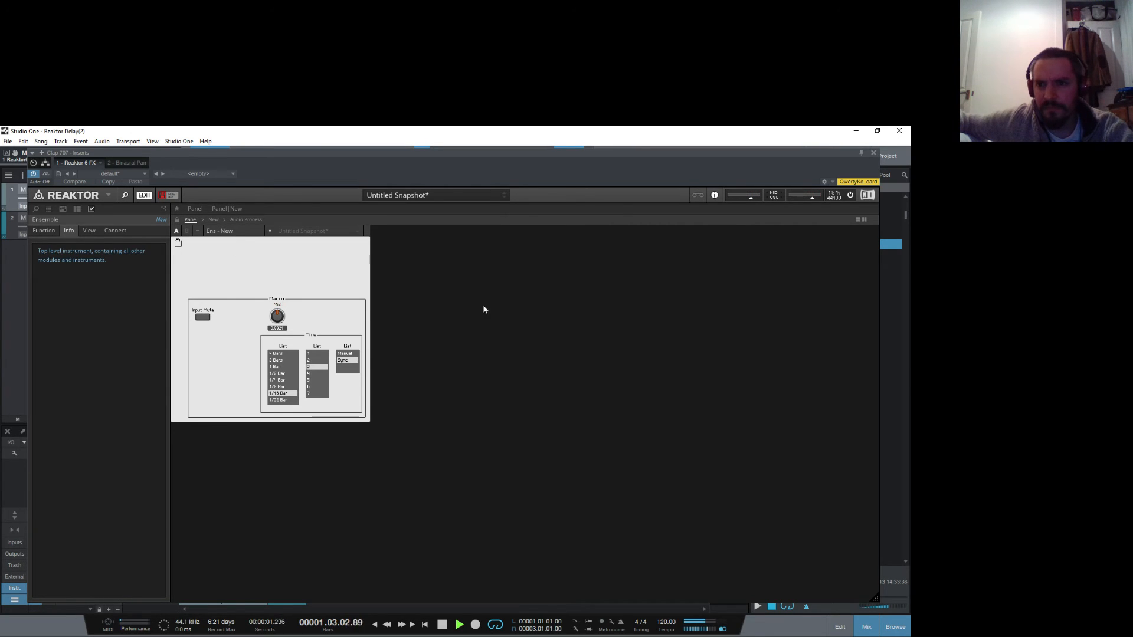
# Step: Close the Reaktor editor and check the Binaural Pan insert on the Clap 707 channel
pyautogui.click(873, 154)
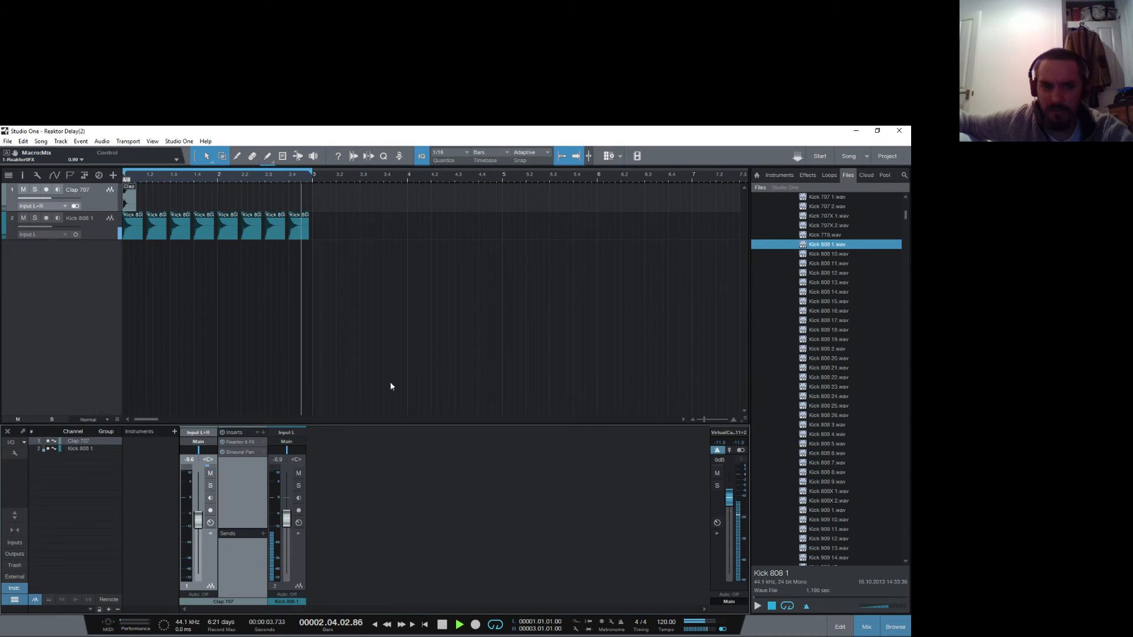
pyautogui.click(237, 452)
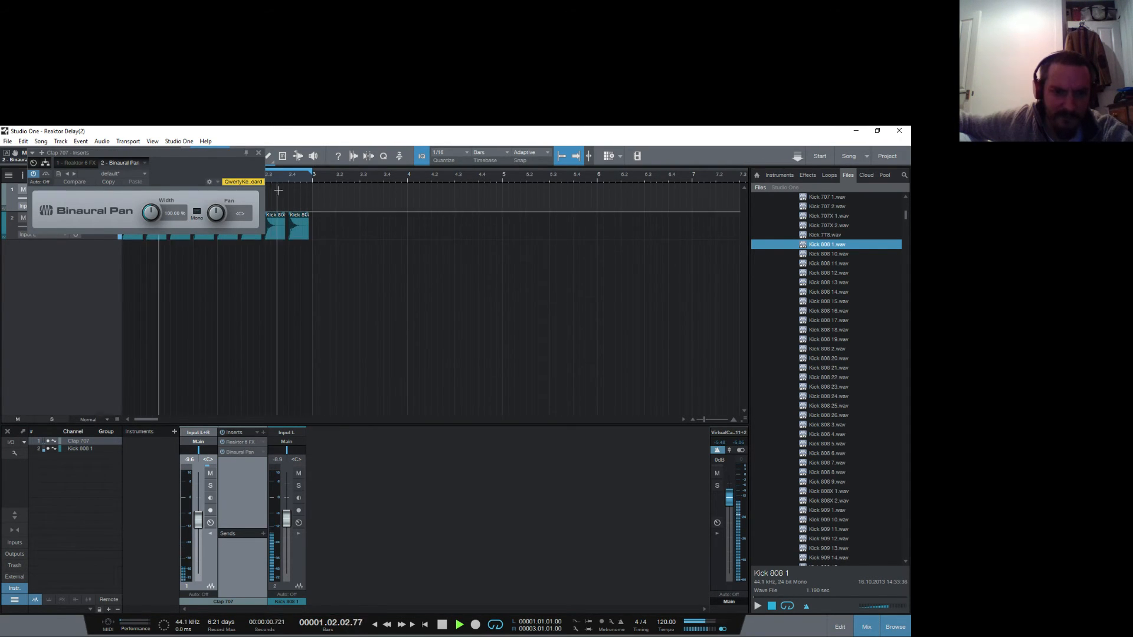
pyautogui.click(259, 153)
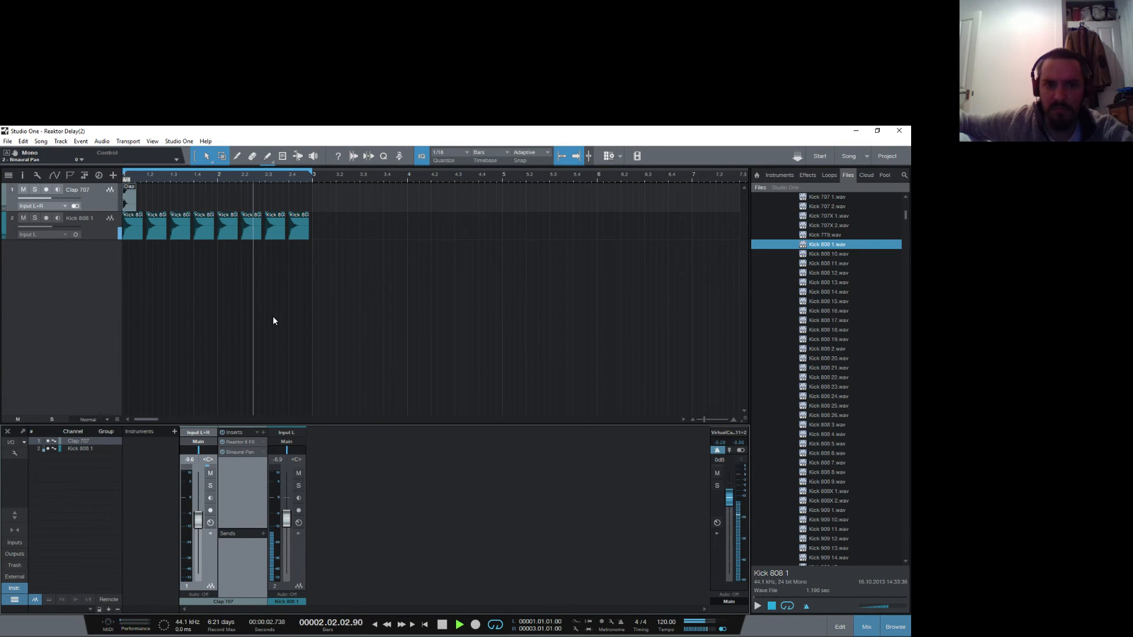
pyautogui.doubleClick(89, 218)
pyautogui.click(104, 198)
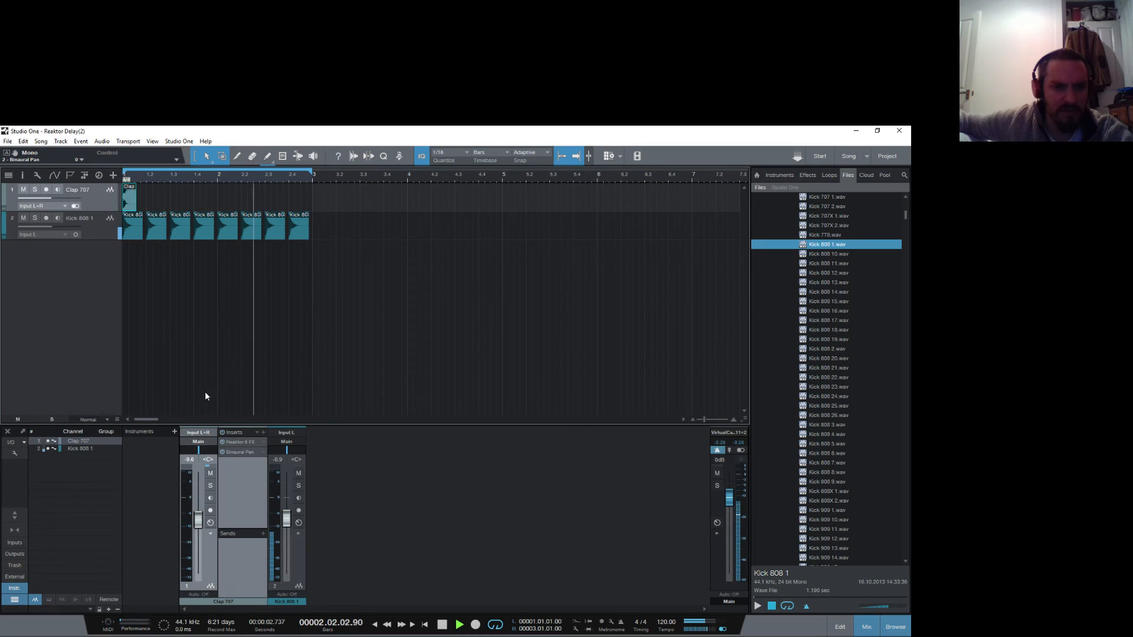
# Step: Reopen the Reaktor editor, switch the delay time to Manual and sweep the Time section's knob to audition it
pyautogui.click(241, 441)
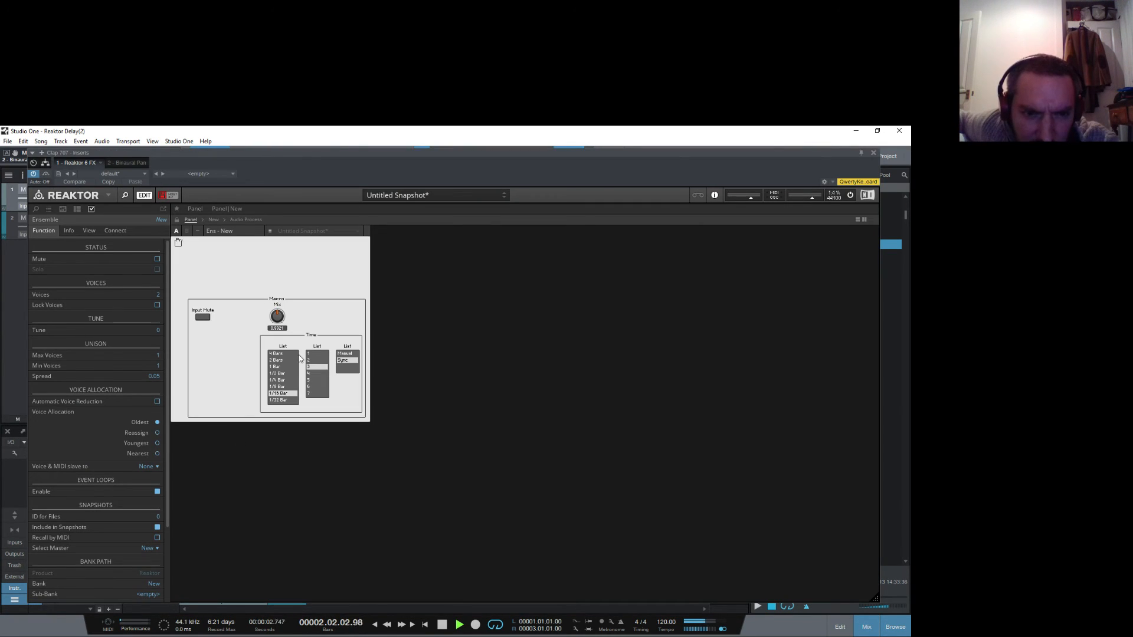
pyautogui.click(349, 355)
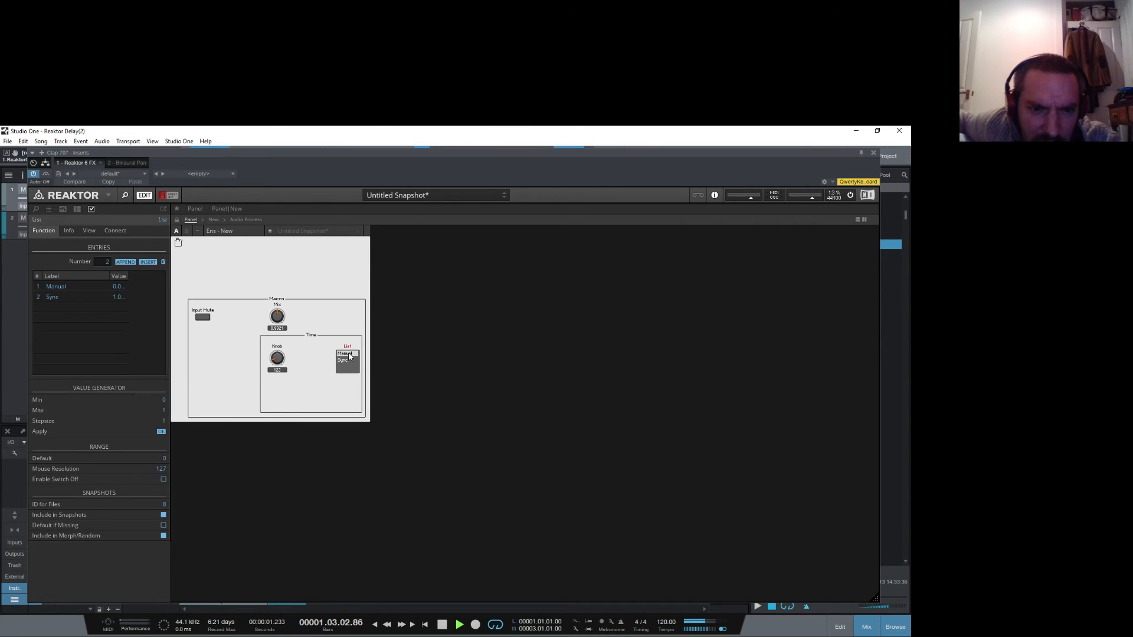
pyautogui.click(280, 345)
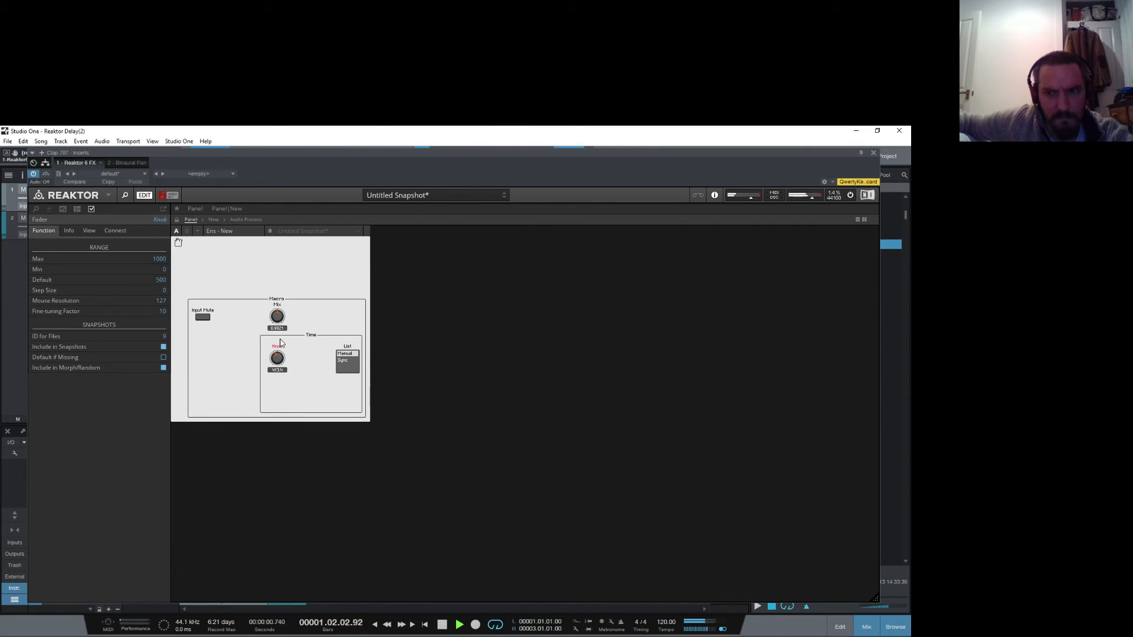
pyautogui.moveTo(280, 339); pyautogui.dragTo(273, 376)
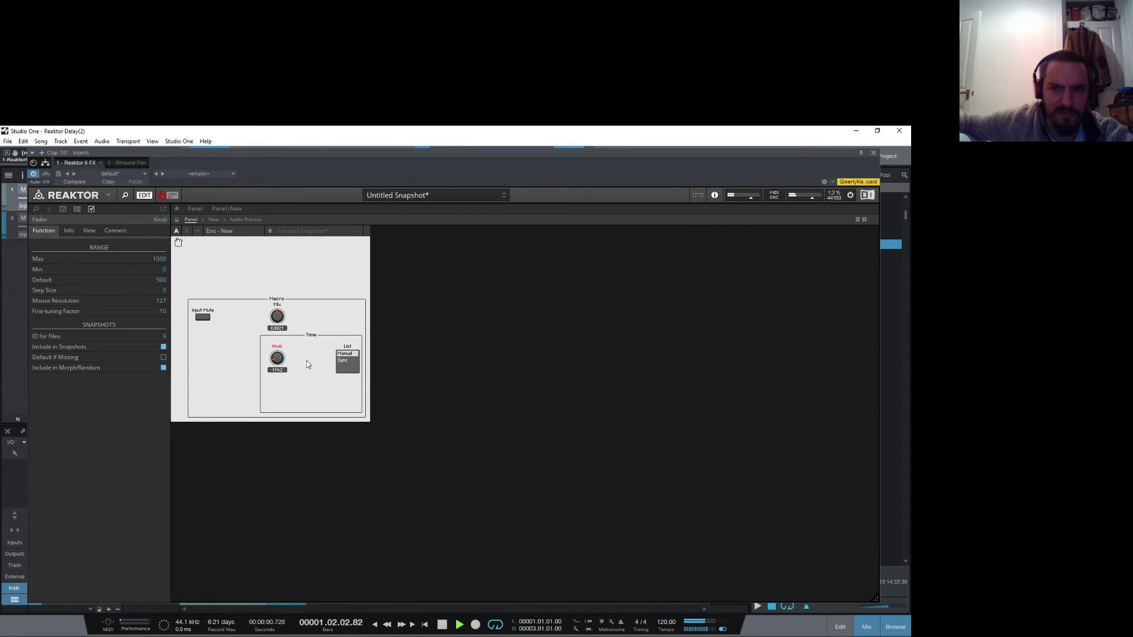
# Step: Switch the delay time back to Sync and audition it with the 1/16 Bar division and multiplier 3
pyautogui.click(347, 360)
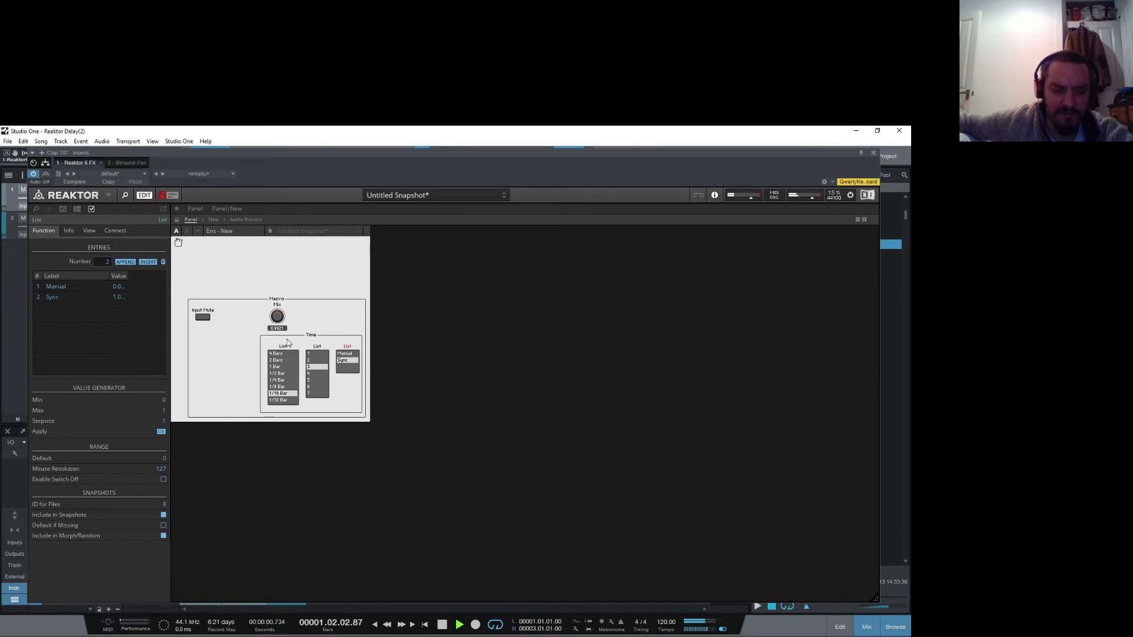
pyautogui.click(295, 381)
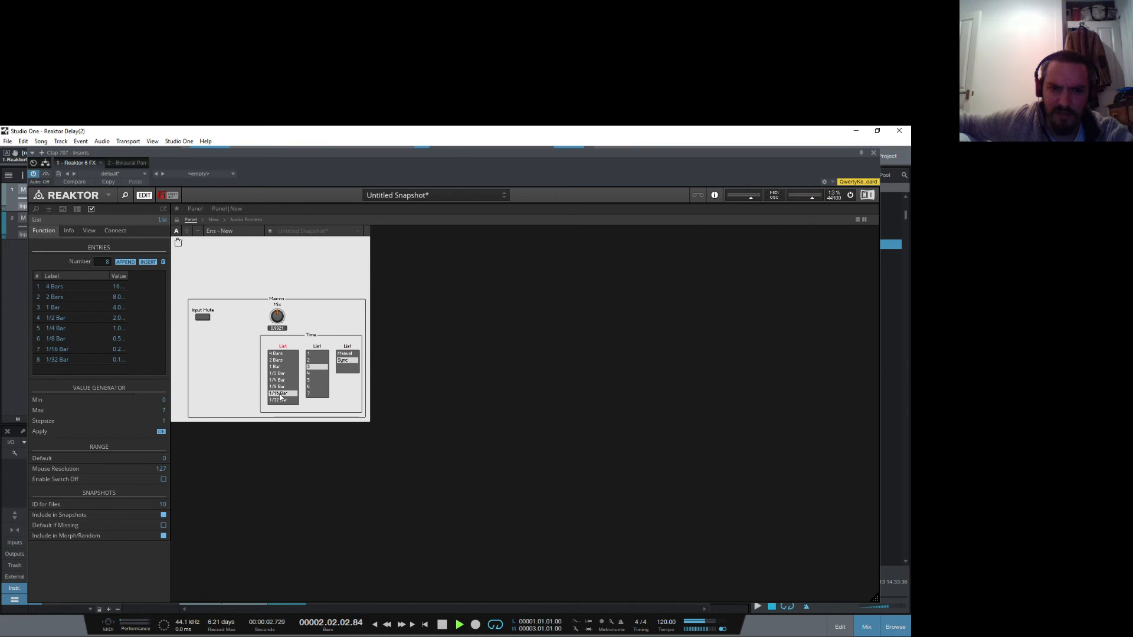
pyautogui.click(308, 369)
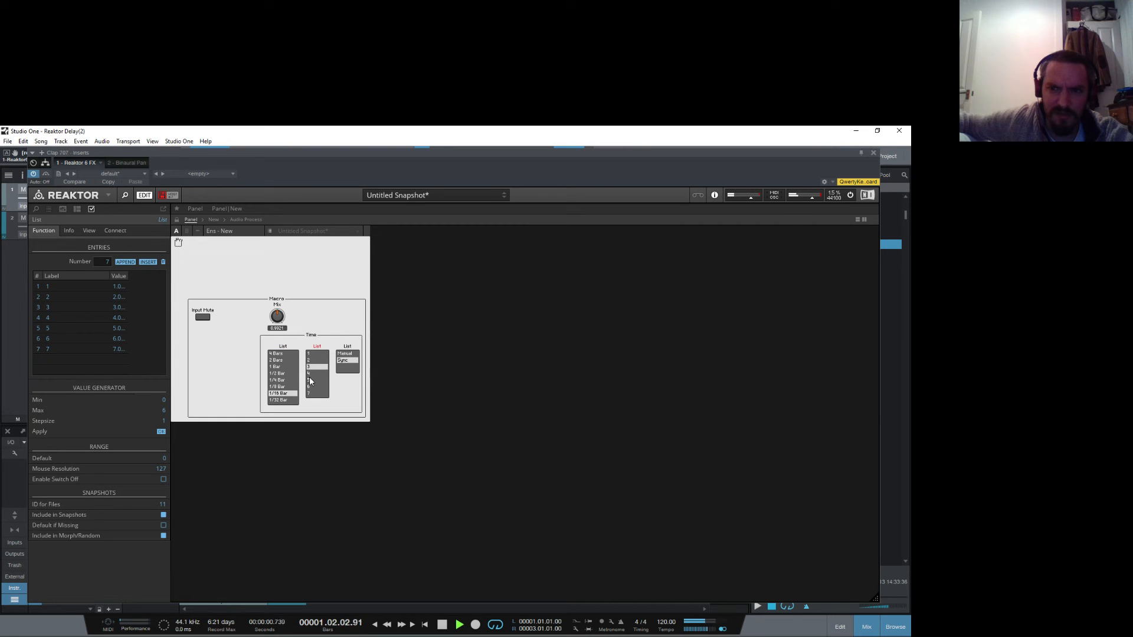
# Step: Inspect the delay time signal feeding the Single Delay in Audio Process, then return to the ensemble panel
pyautogui.click(239, 265)
pyautogui.click(164, 197)
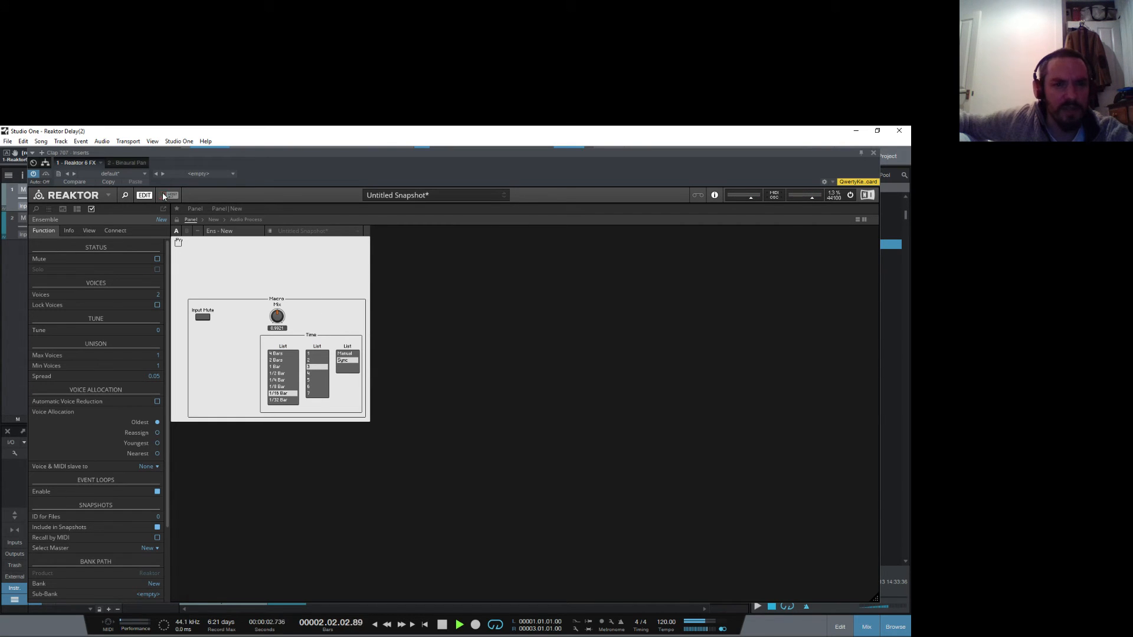
pyautogui.click(244, 219)
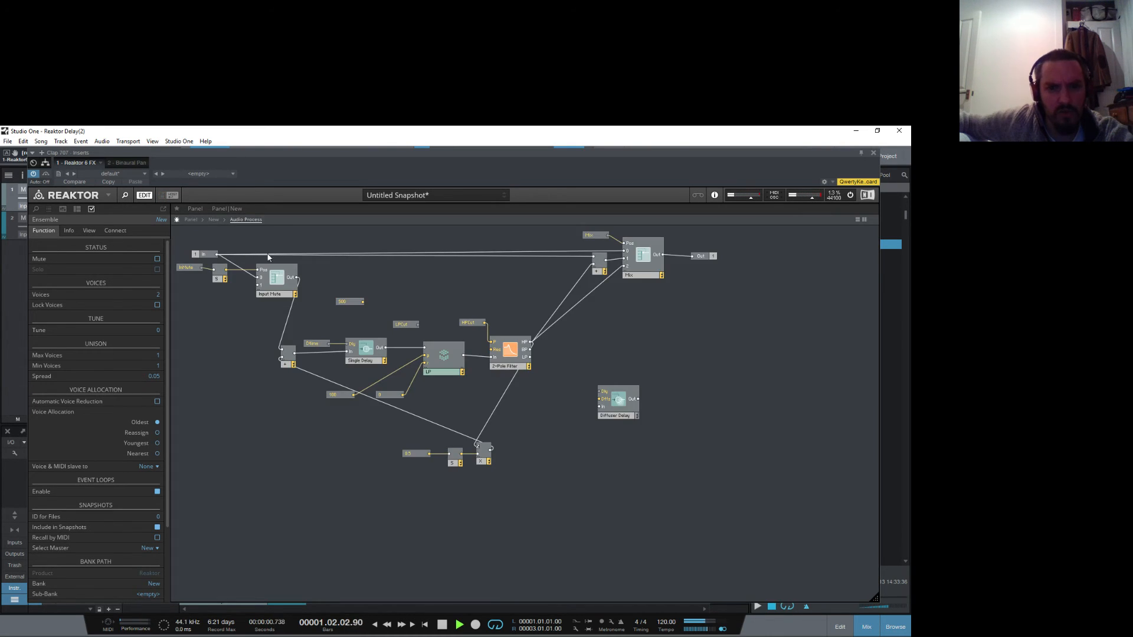
pyautogui.click(295, 444)
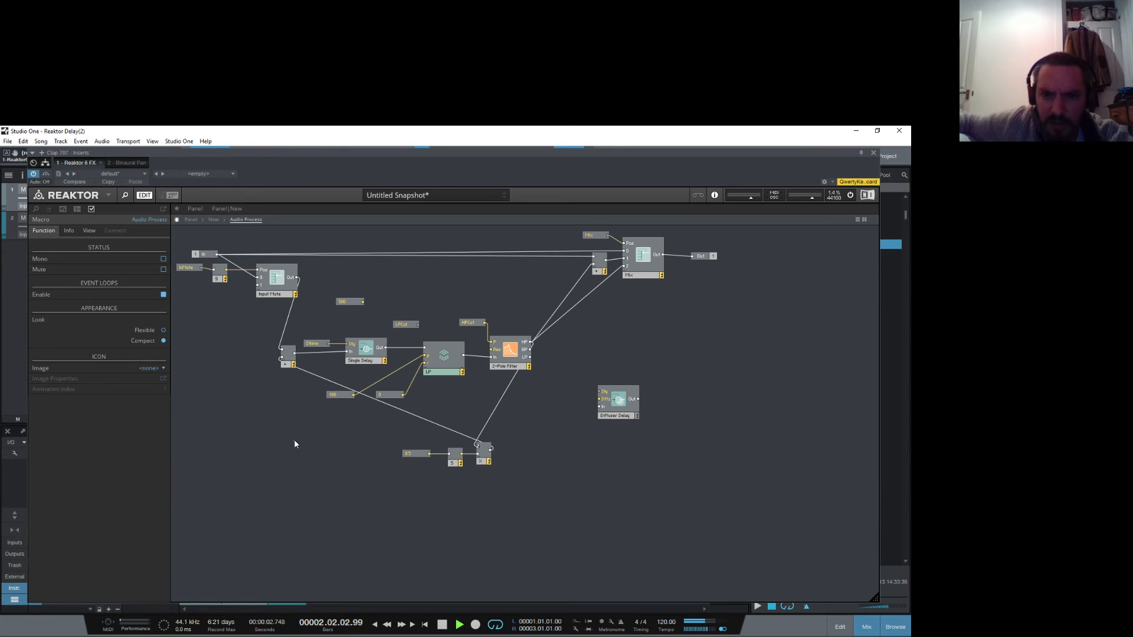
pyautogui.moveTo(339, 345)
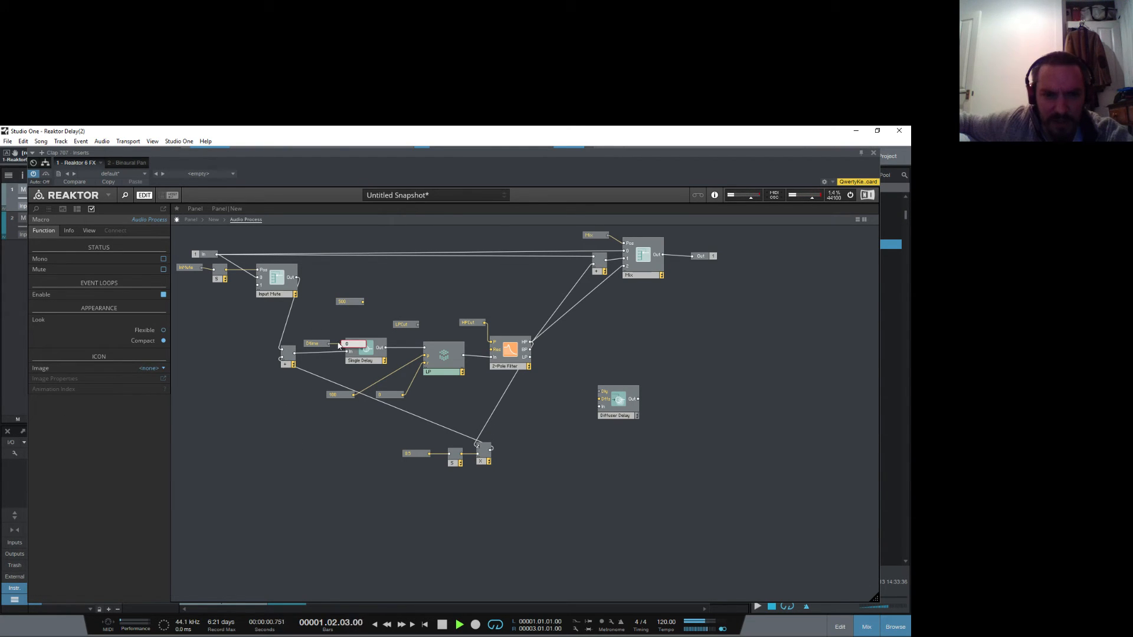
pyautogui.doubleClick(281, 441)
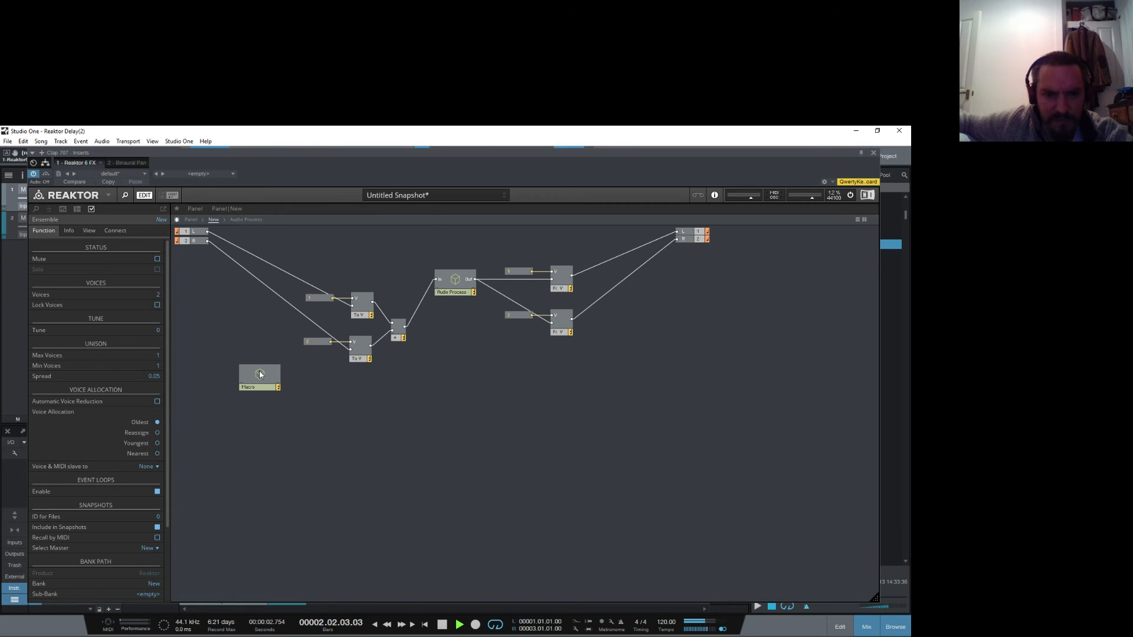
pyautogui.doubleClick(384, 426)
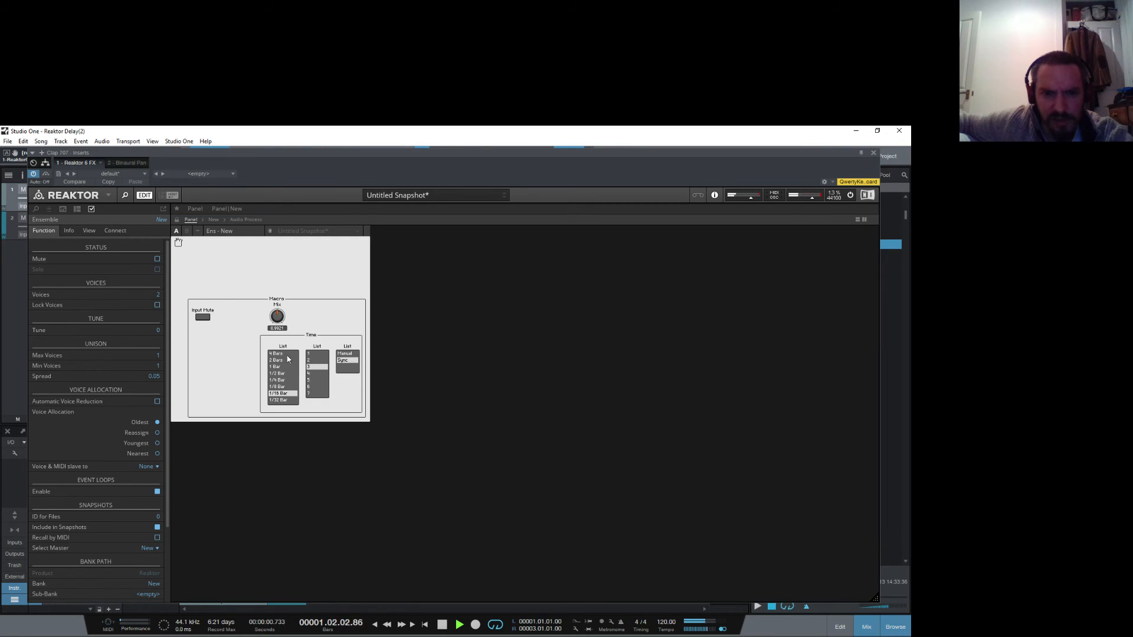
# Step: Open the Time stacked macro inside the control Macro and turn off Mono for its Selector
pyautogui.click(214, 220)
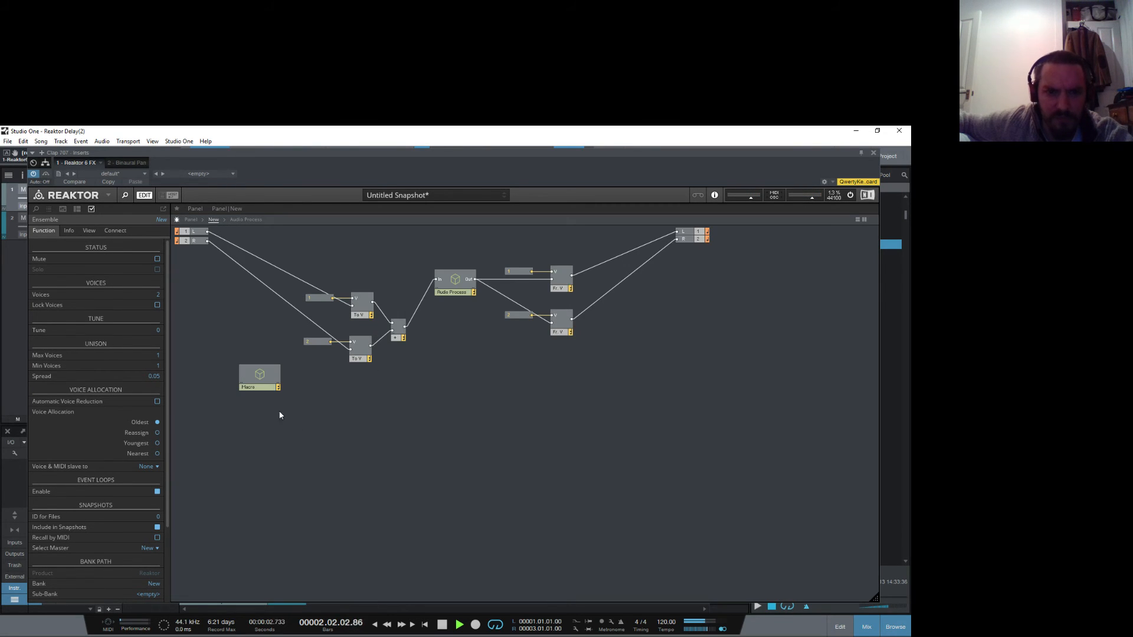
pyautogui.doubleClick(259, 384)
pyautogui.click(354, 385)
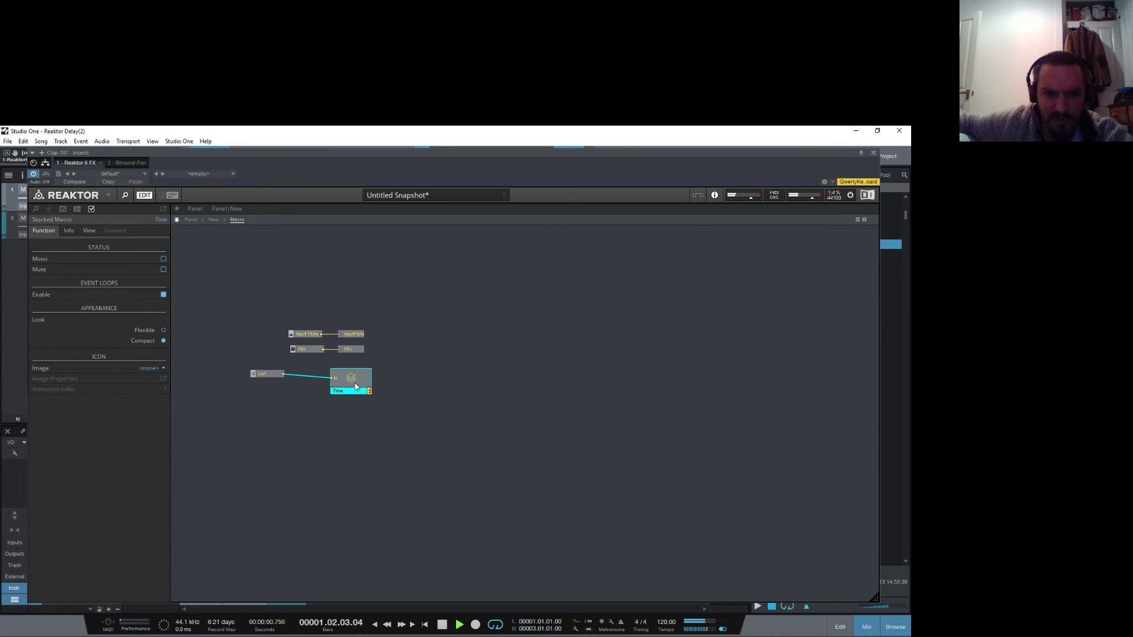
pyautogui.doubleClick(354, 382)
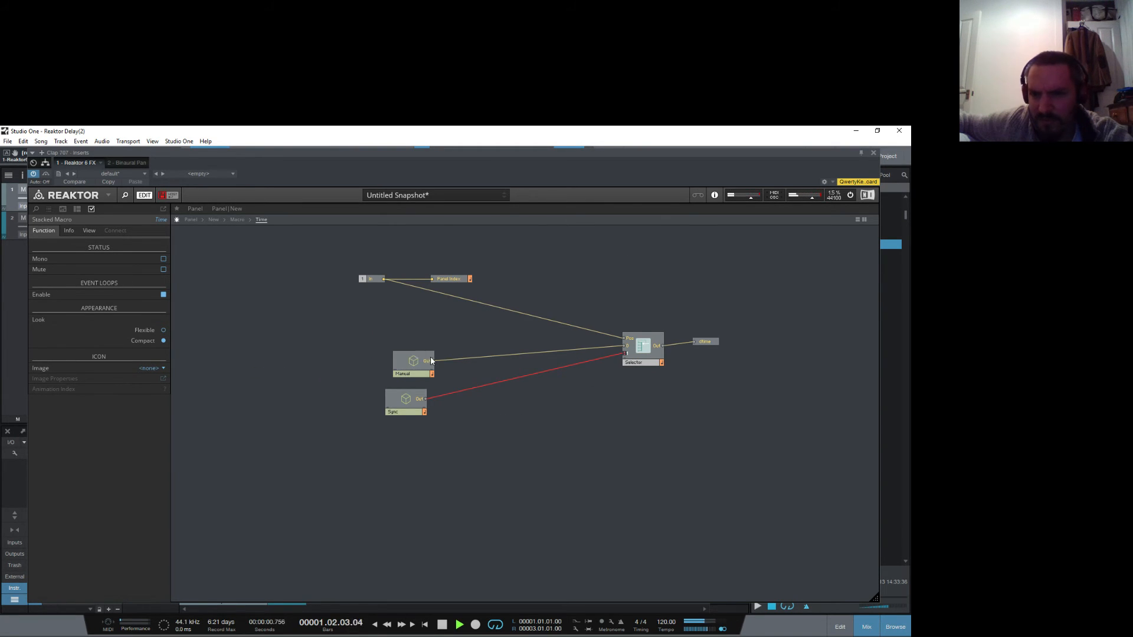
pyautogui.click(646, 339)
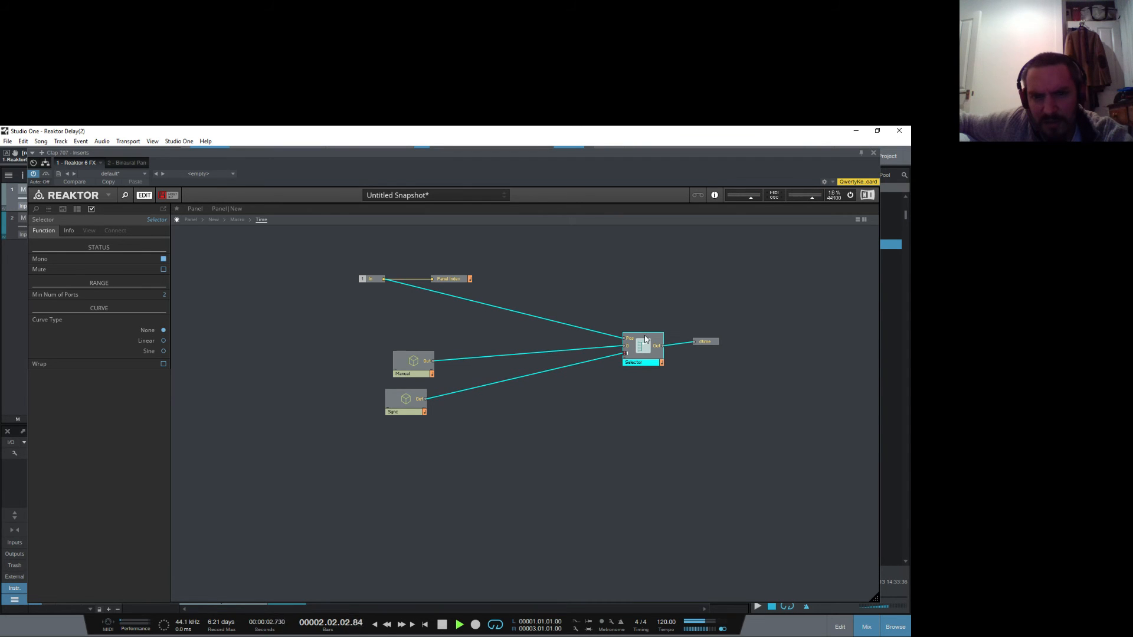
pyautogui.click(164, 258)
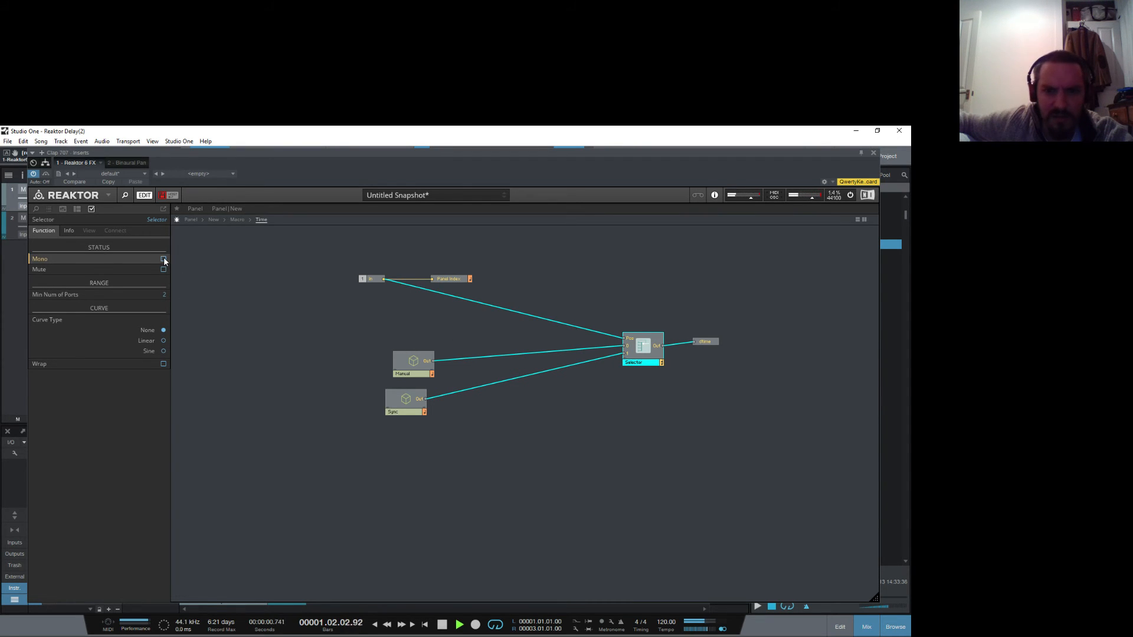
# Step: Turn off Mono for the Manual and Sync macros inside Time and return to the parent control Macro
pyautogui.click(401, 360)
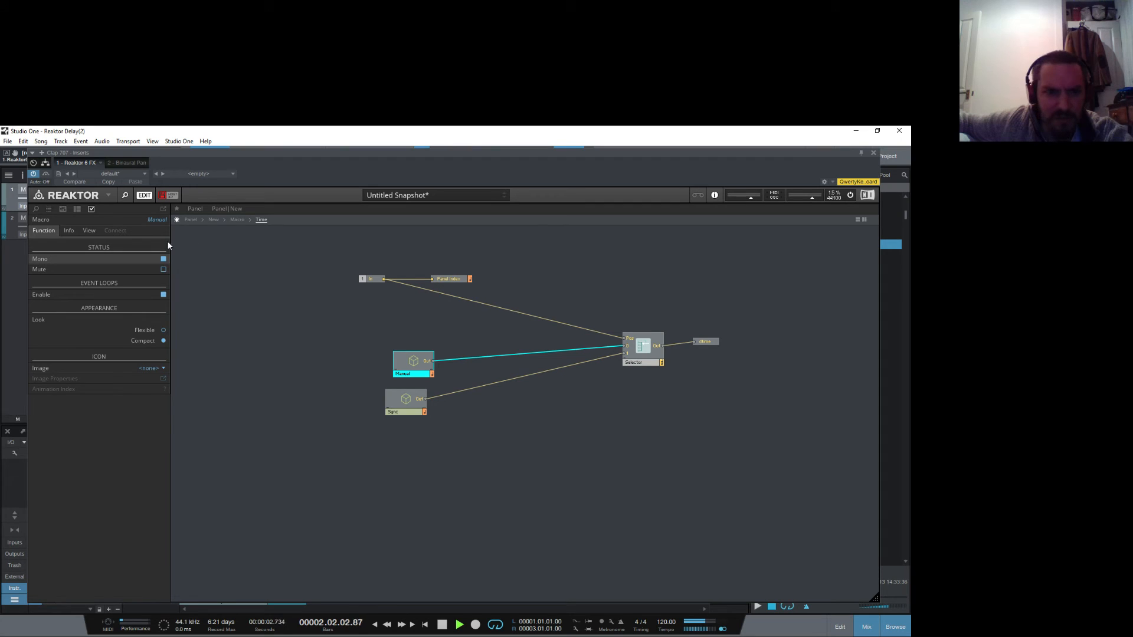
pyautogui.click(163, 259)
pyautogui.click(387, 403)
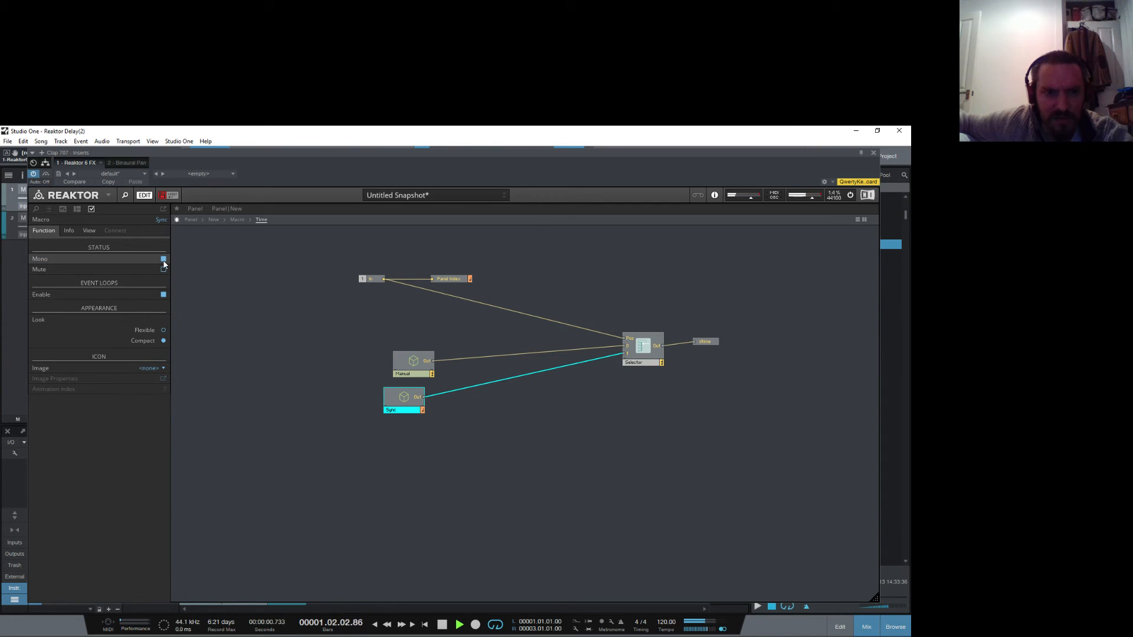
pyautogui.click(472, 456)
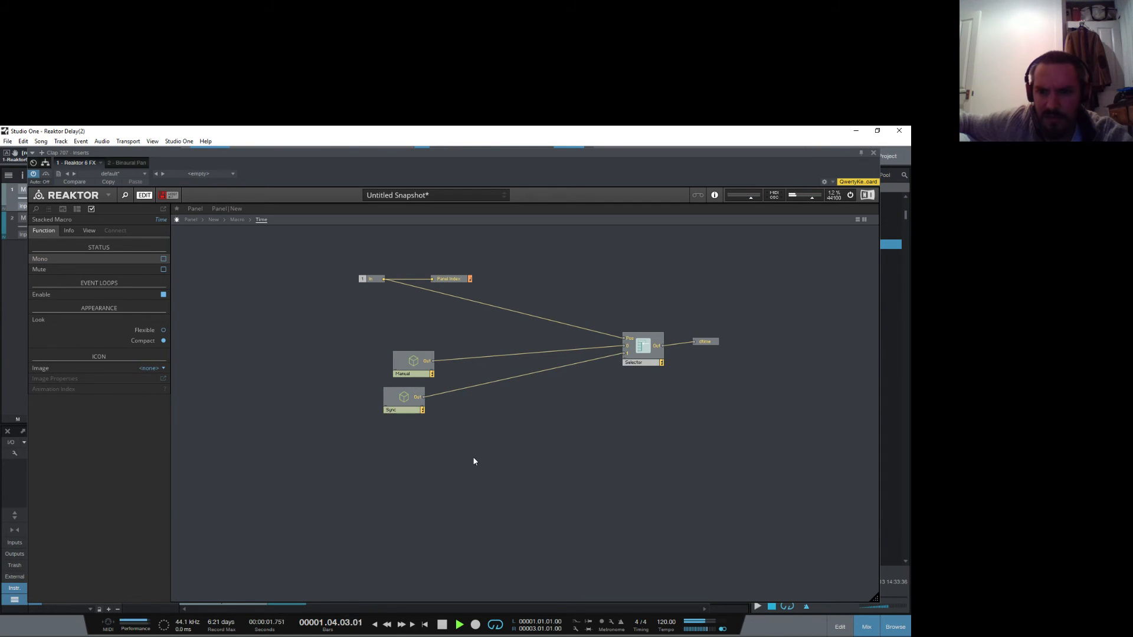
pyautogui.doubleClick(510, 466)
pyautogui.click(396, 495)
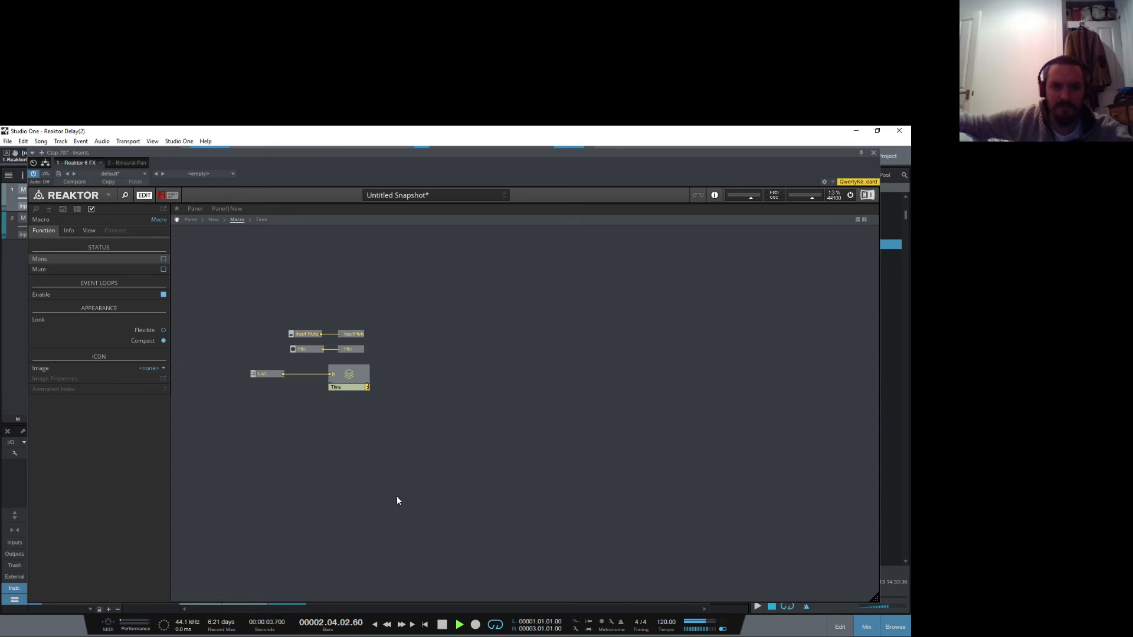
# Step: Set the Sync delay's multiplier to 2 on the ensemble panel, then open the New instrument's structure
pyautogui.click(190, 220)
pyautogui.click(307, 361)
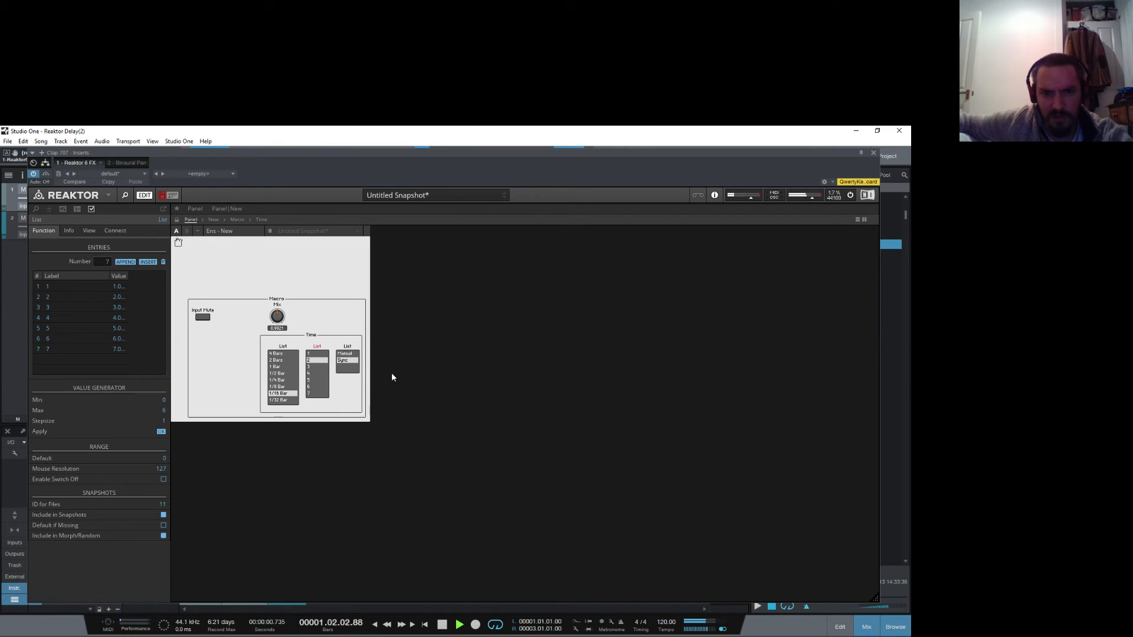
pyautogui.click(214, 220)
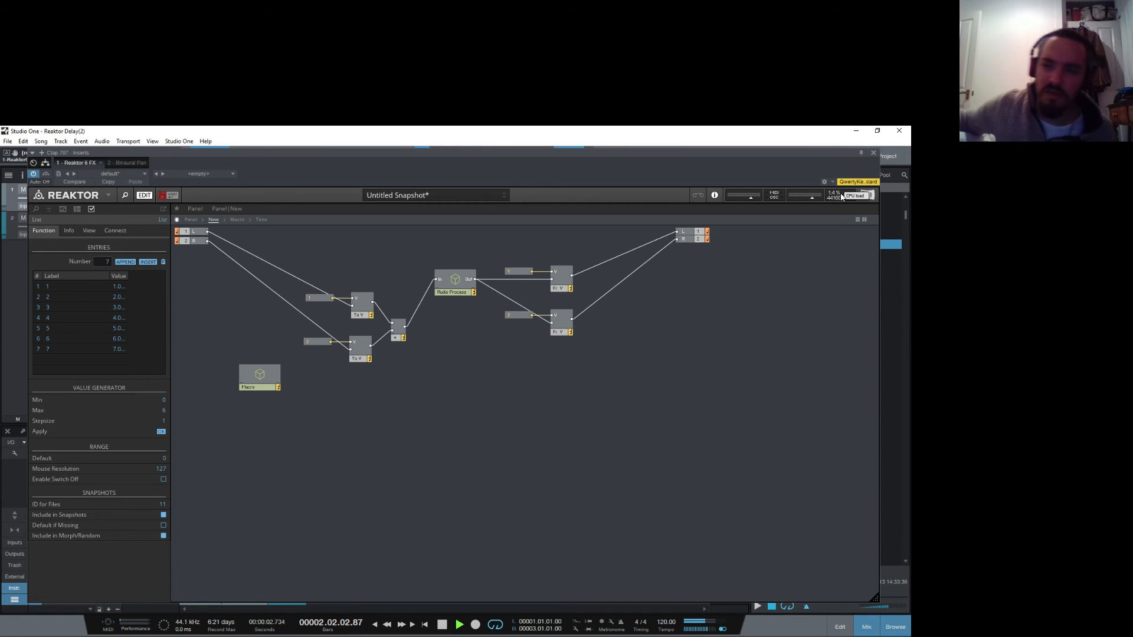
# Step: Look over the Audio Process structure, then reposition the control Macro slightly lower in the New instrument
pyautogui.click(458, 287)
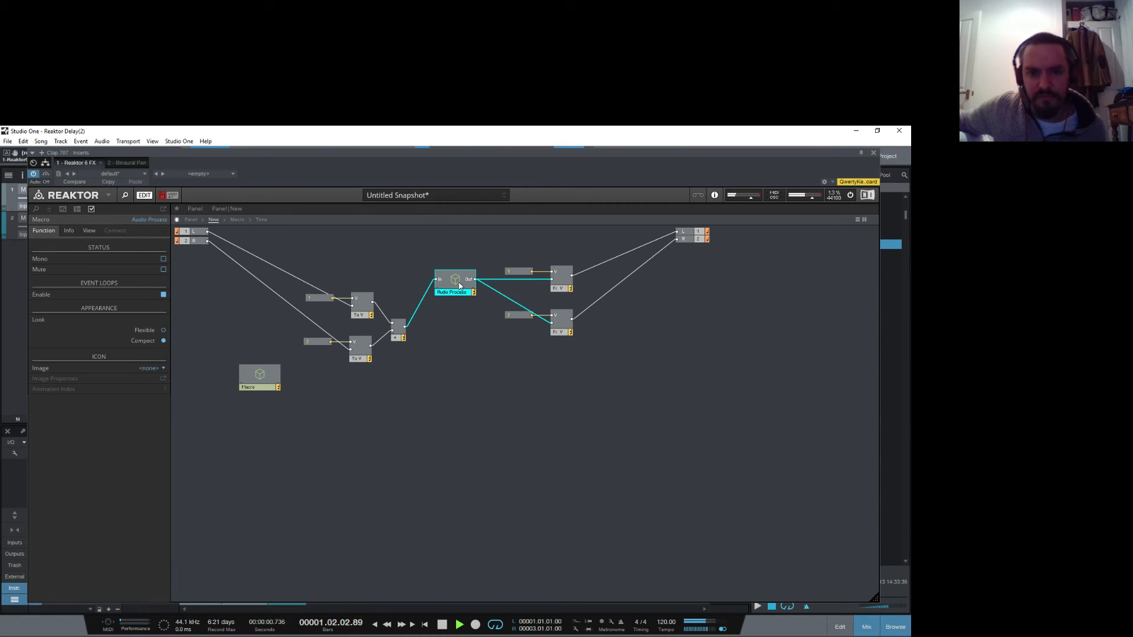
pyautogui.doubleClick(460, 287)
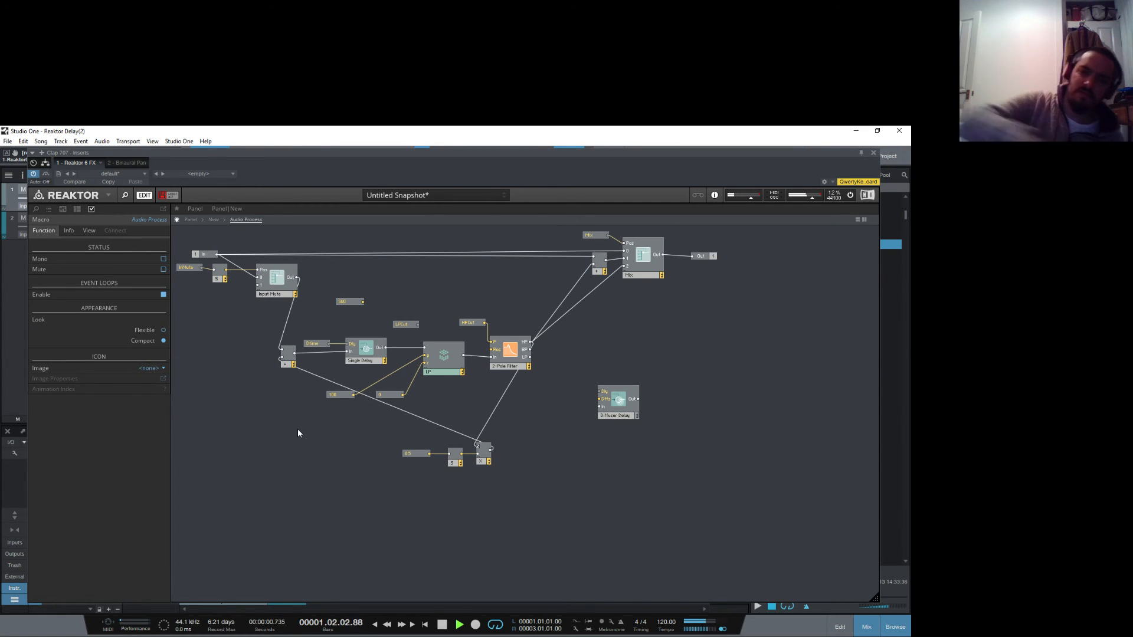
pyautogui.doubleClick(287, 402)
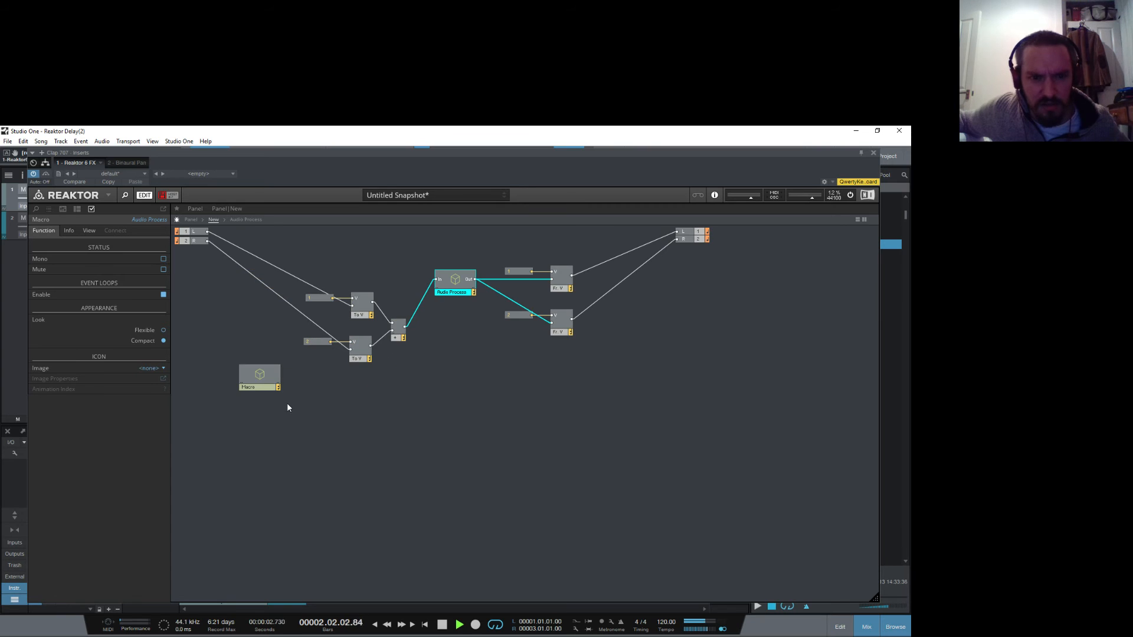
pyautogui.click(260, 373)
pyautogui.moveTo(260, 373); pyautogui.dragTo(296, 394)
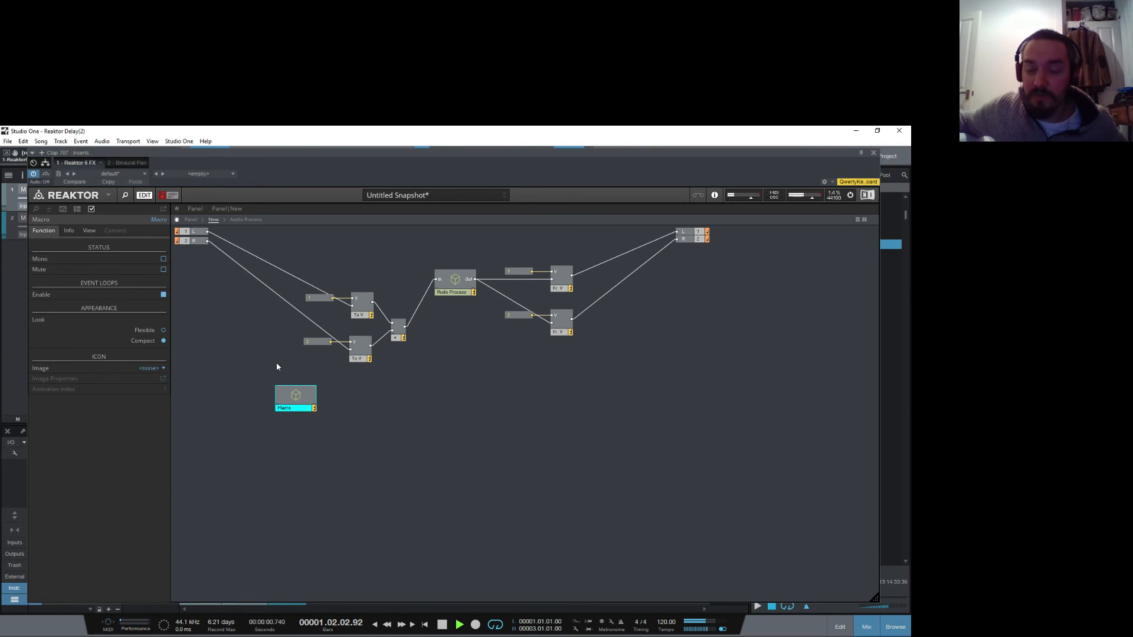
# Step: In Audio Process, connect LPCut to the LP macro's cutoff input in place of the constant and delete that constant
pyautogui.click(451, 280)
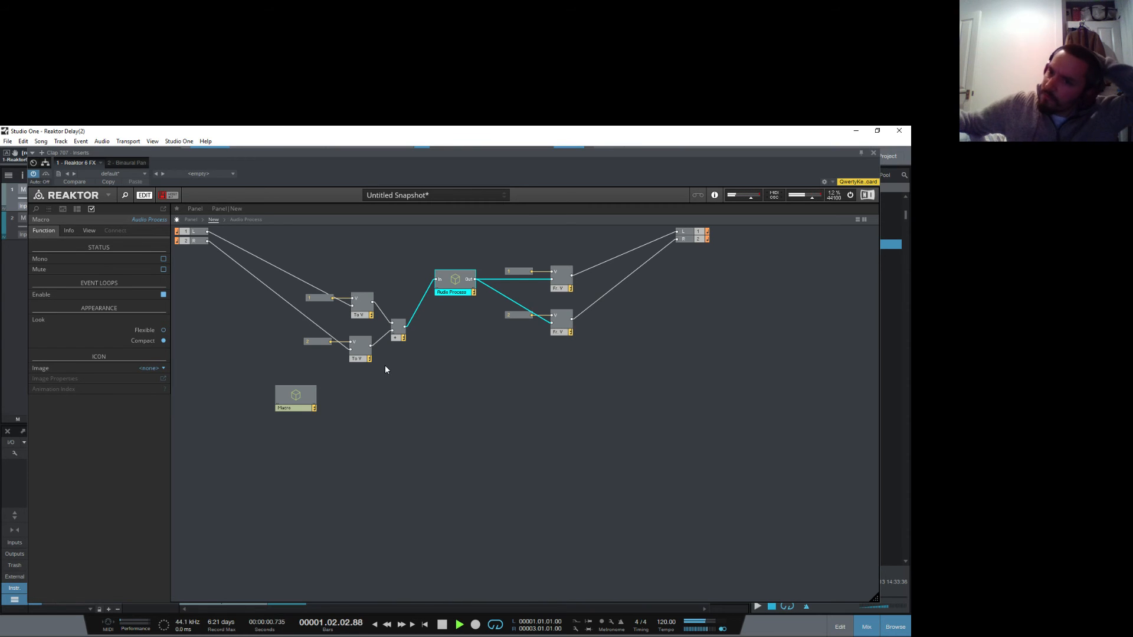
pyautogui.doubleClick(455, 281)
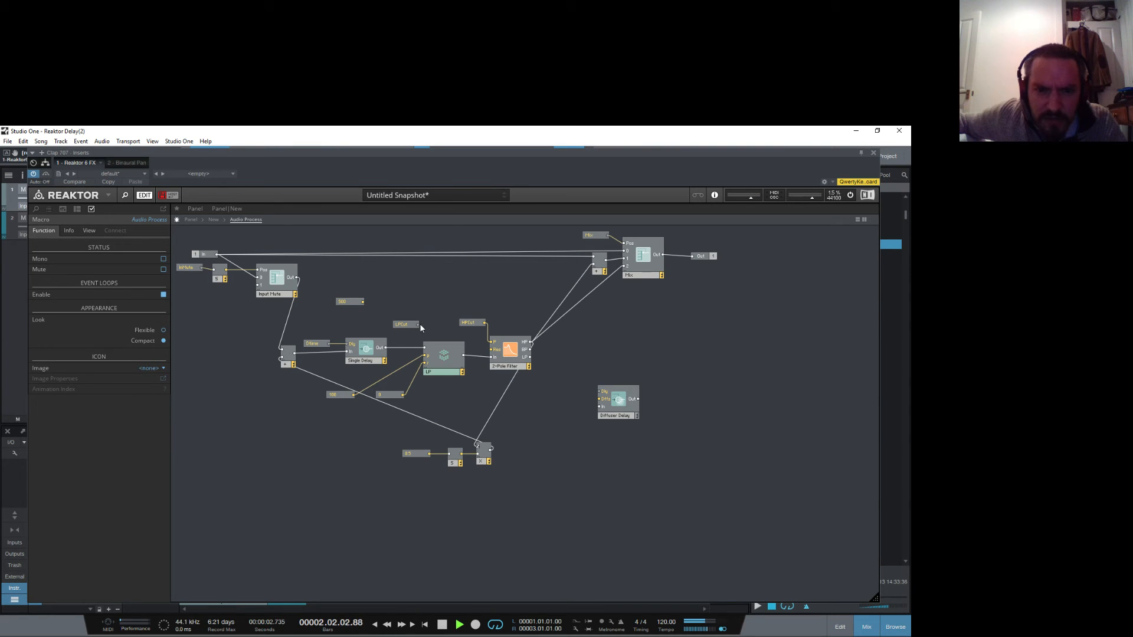
pyautogui.moveTo(419, 324); pyautogui.dragTo(424, 358)
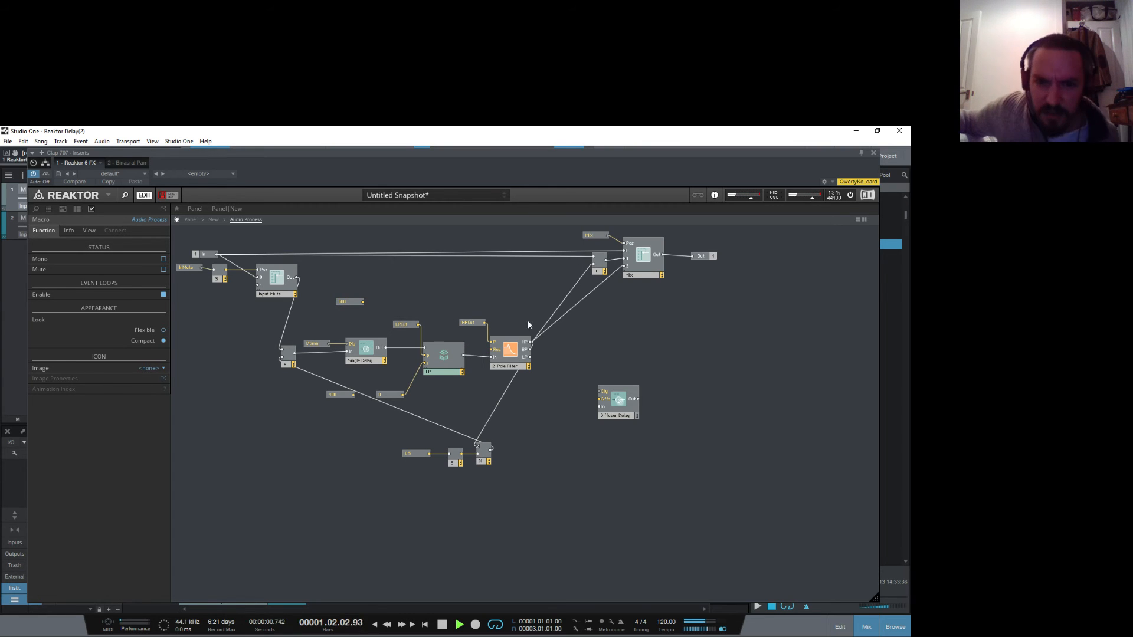
pyautogui.click(336, 395)
pyautogui.press('Delete')
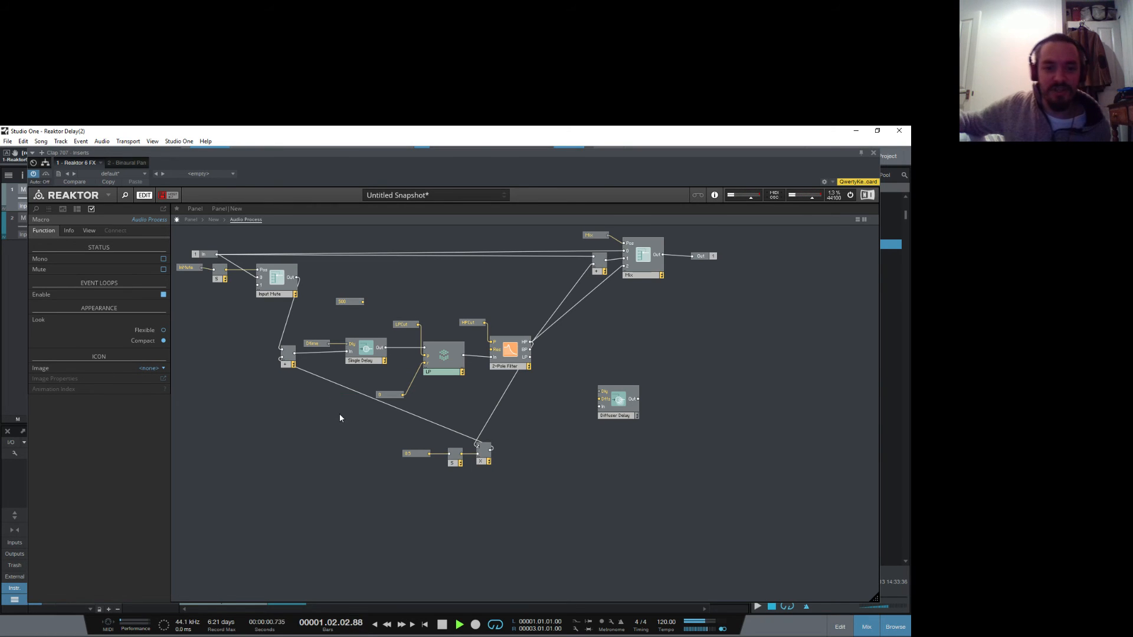
# Step: Return to the control Macro's structure and add a Knob module below the Time macro
pyautogui.doubleClick(340, 417)
pyautogui.click(304, 397)
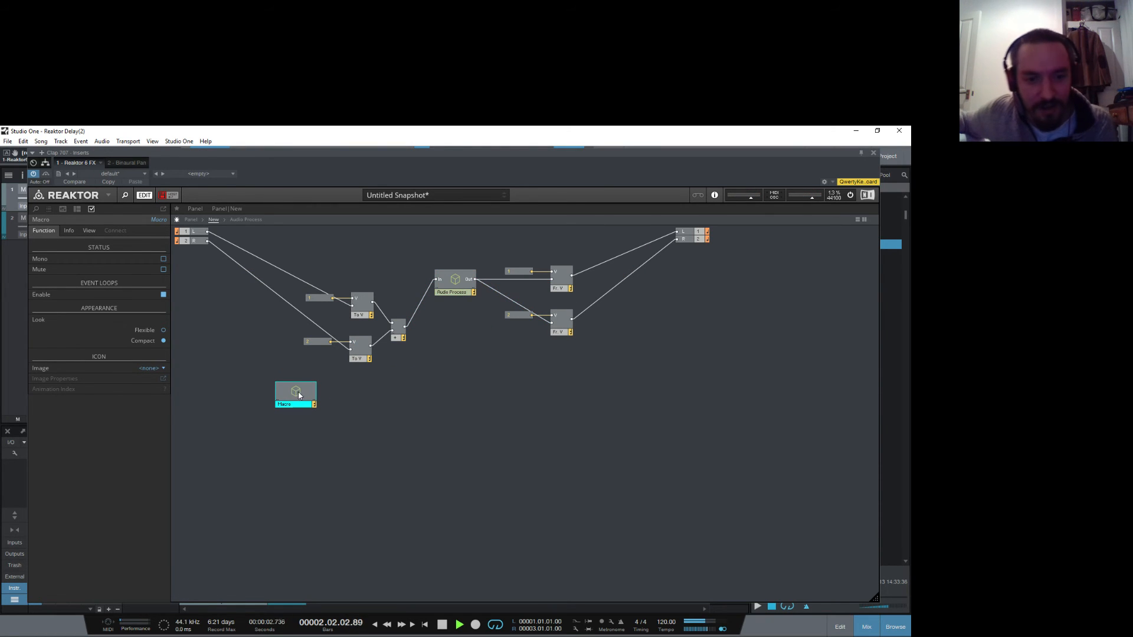
pyautogui.doubleClick(294, 395)
pyautogui.rightClick(302, 425)
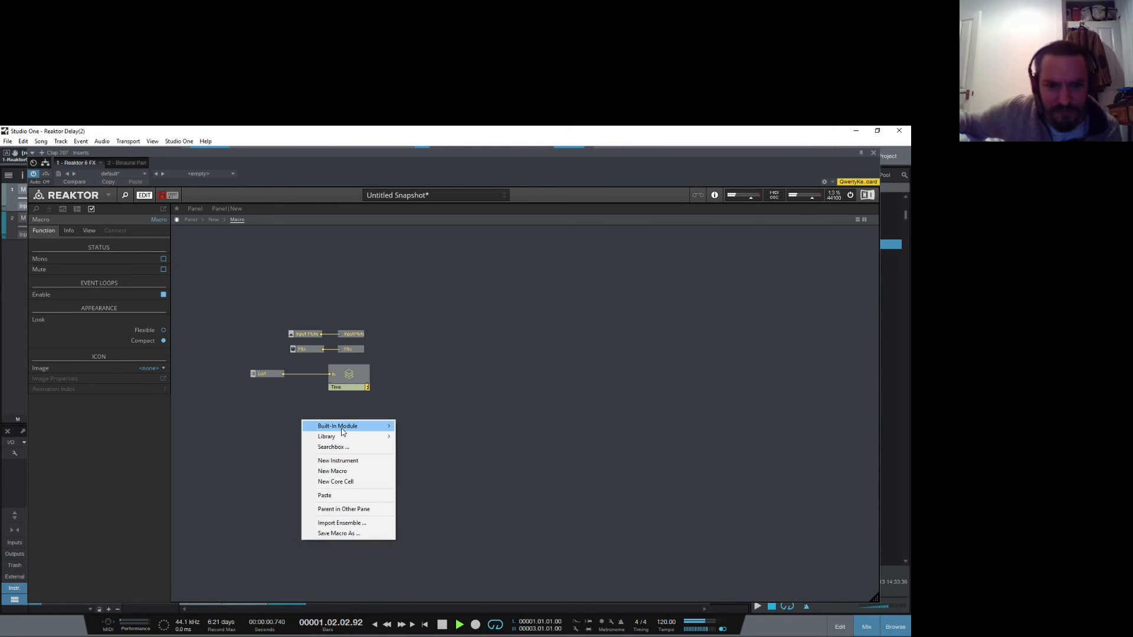
pyautogui.moveTo(342, 426)
pyautogui.moveTo(447, 426)
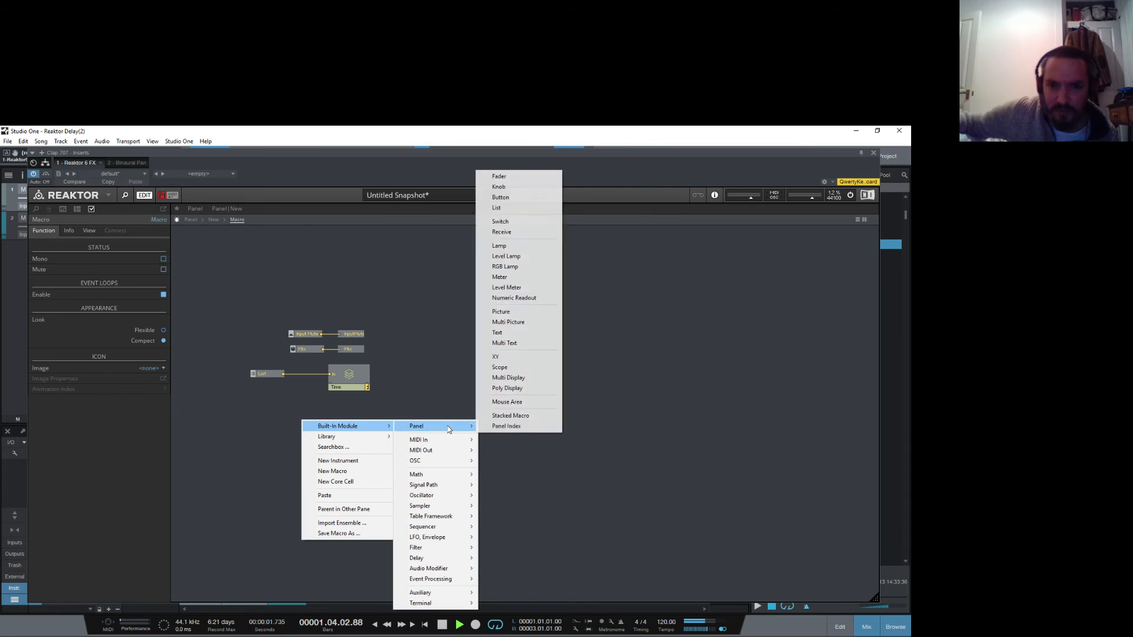
pyautogui.click(499, 186)
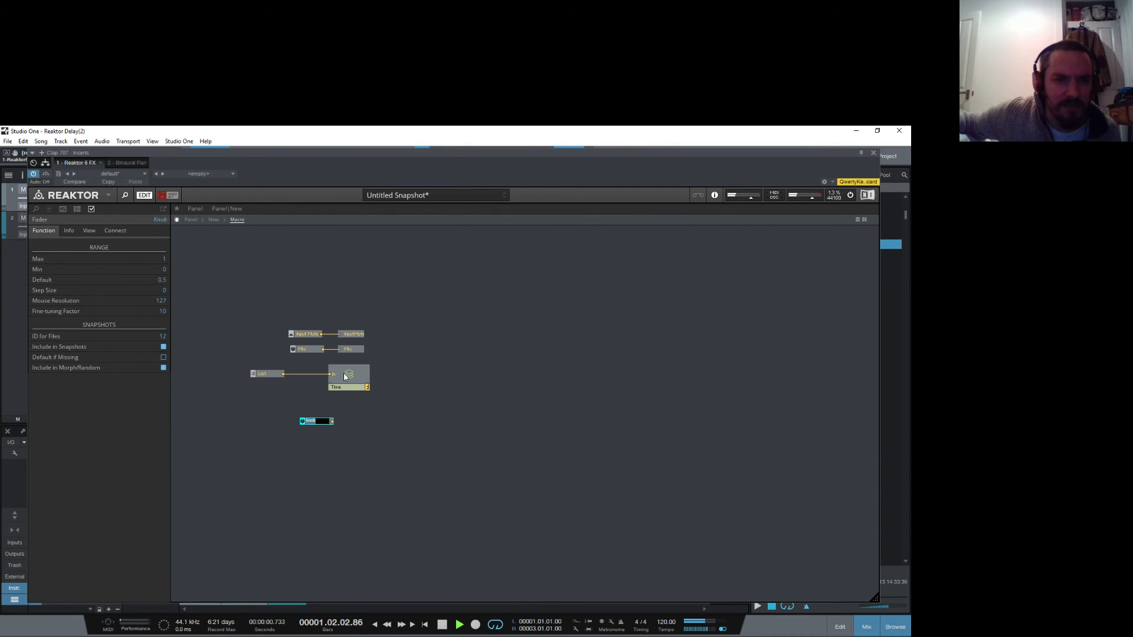
# Step: Add a Numeric Readout module and place it beside the new knob, leaving space between them
pyautogui.click(384, 433)
pyautogui.rightClick(384, 433)
pyautogui.moveTo(422, 440)
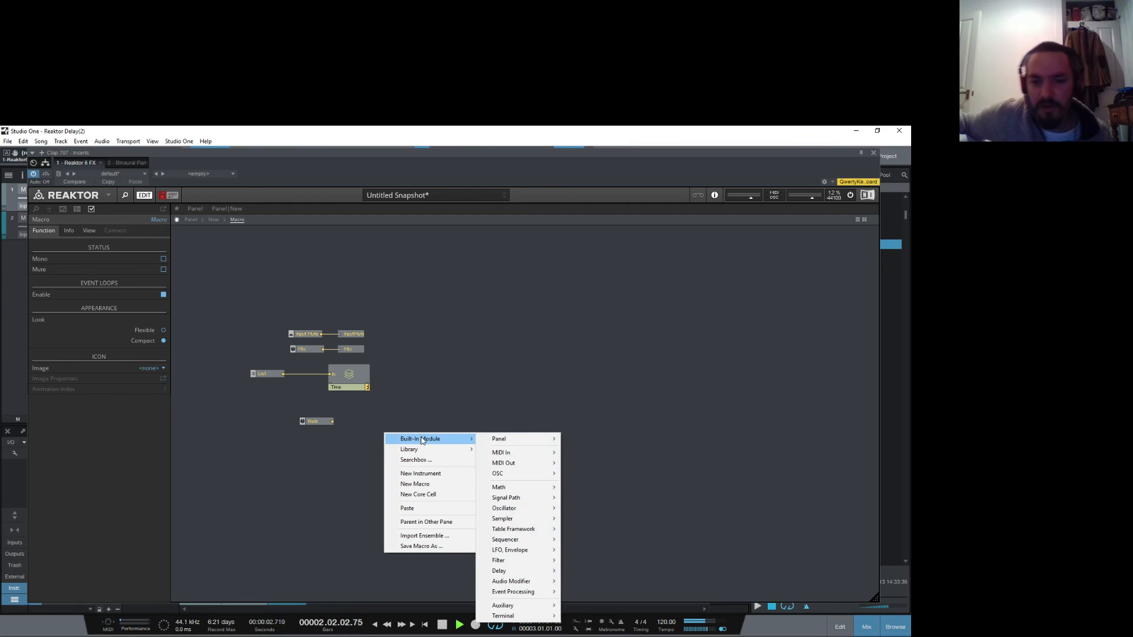
pyautogui.moveTo(530, 439)
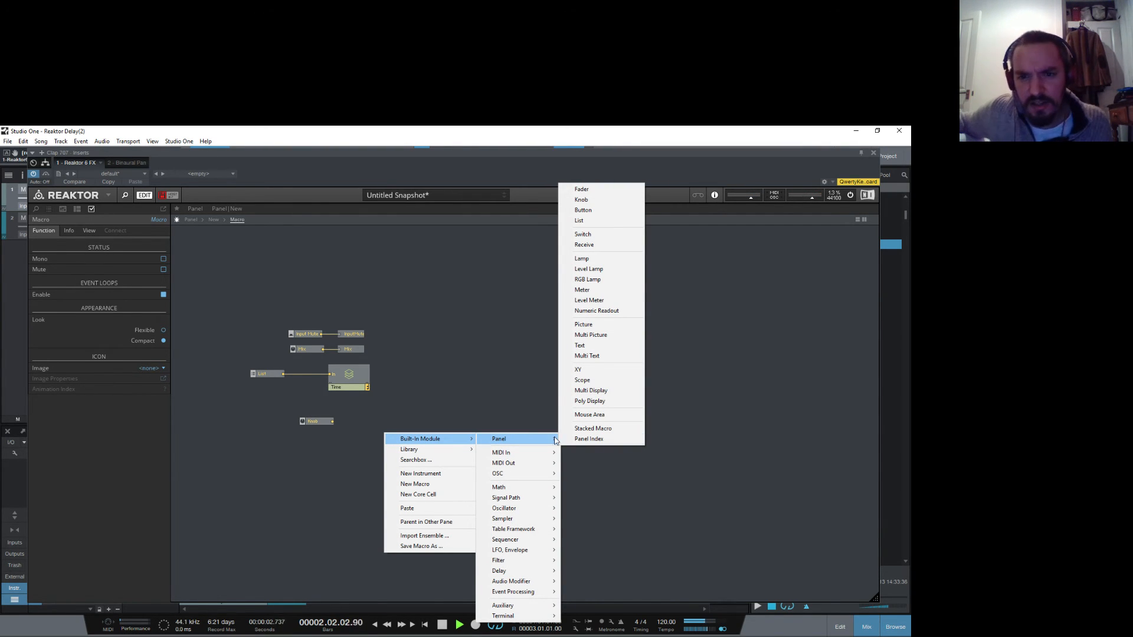
pyautogui.click(596, 311)
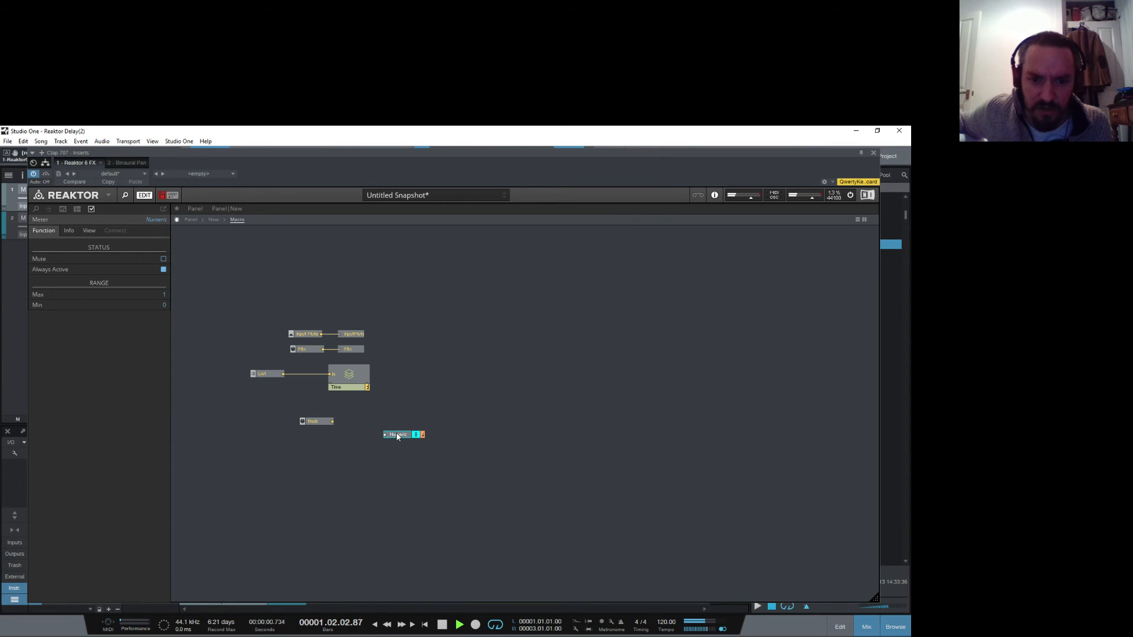
pyautogui.moveTo(396, 434); pyautogui.dragTo(459, 412)
# Step: Set the new knob's maximum value to 136
pyautogui.rightClick(395, 451)
pyautogui.moveTo(432, 461)
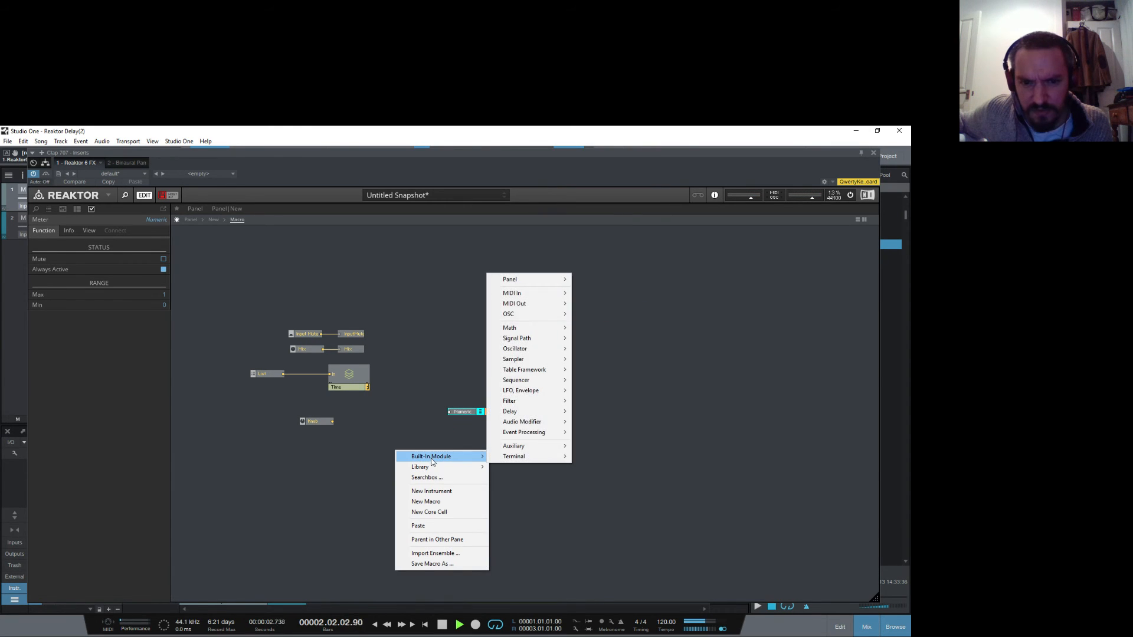
pyautogui.click(316, 427)
pyautogui.rightClick(356, 428)
pyautogui.moveTo(362, 435)
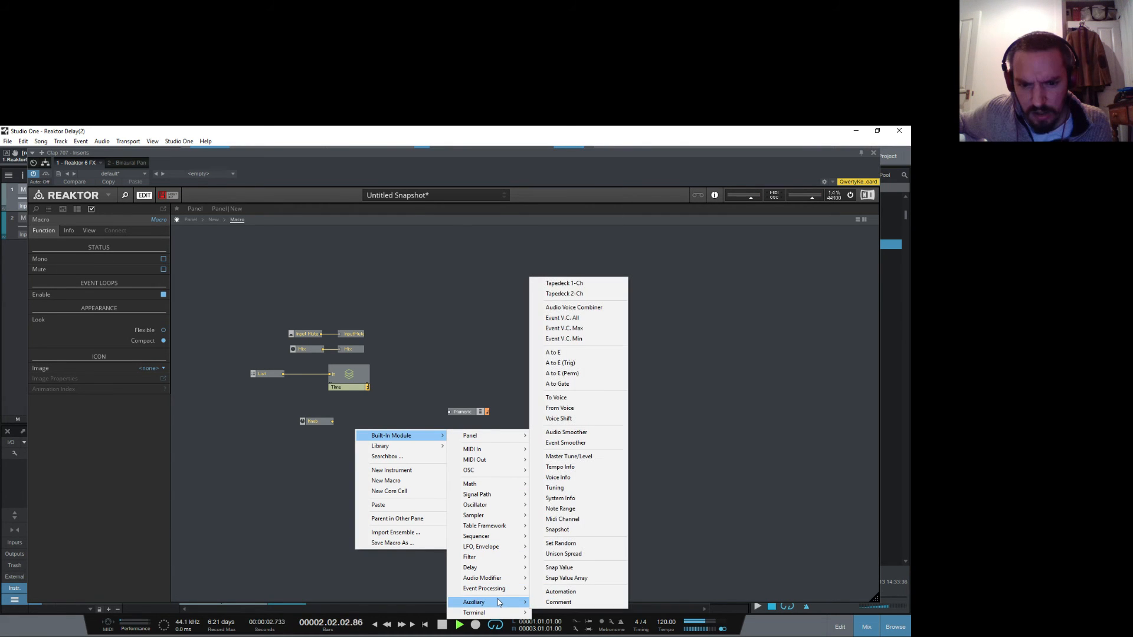
pyautogui.click(316, 421)
pyautogui.doubleClick(163, 259)
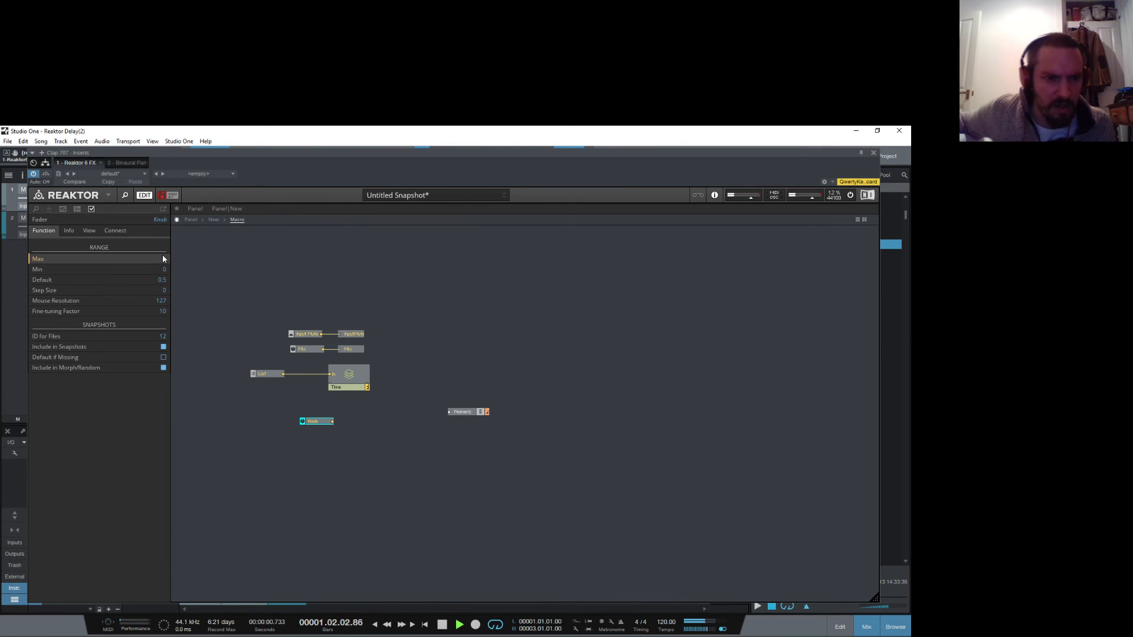
pyautogui.write('136')
pyautogui.press('Return')
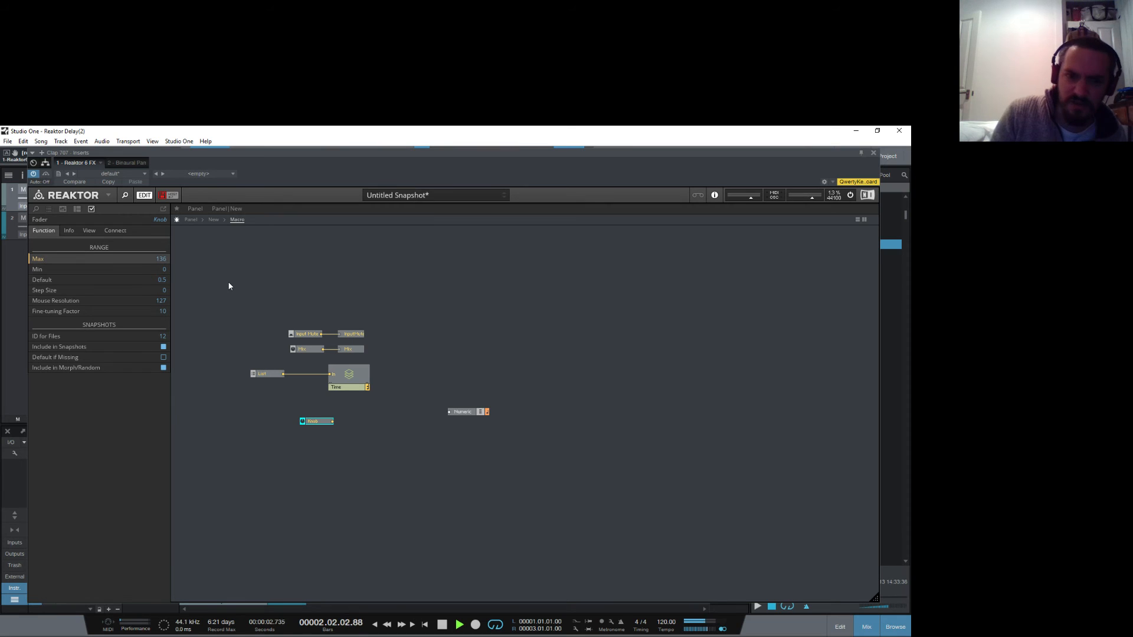
# Step: Add a Log (F) module below the knob and connect the knob's output to the Numeric readout
pyautogui.rightClick(338, 498)
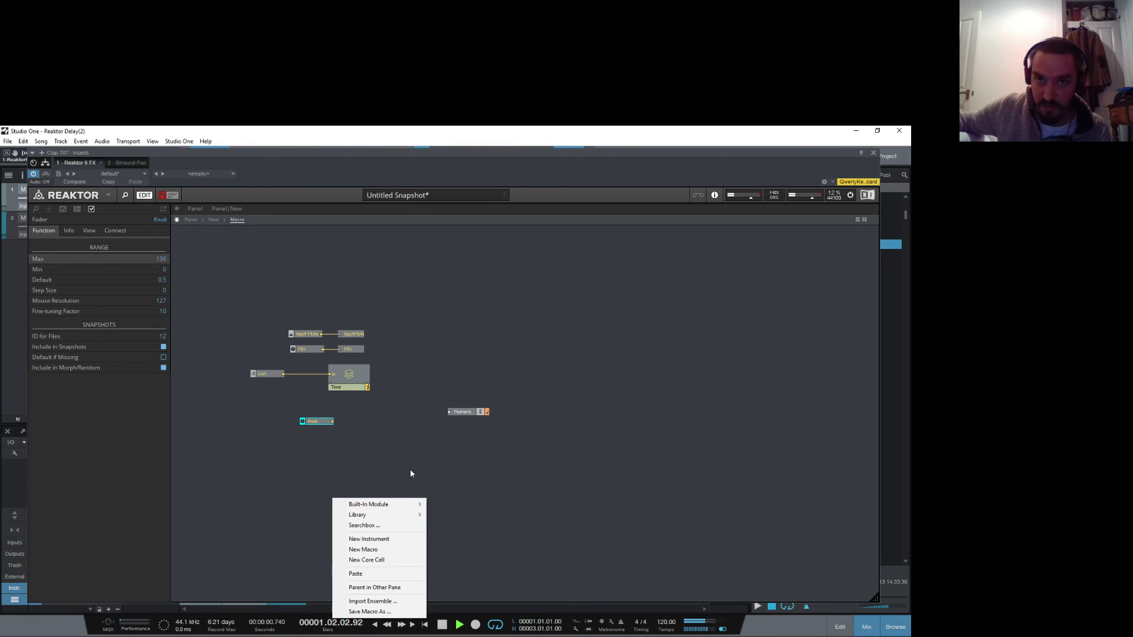
pyautogui.moveTo(360, 507)
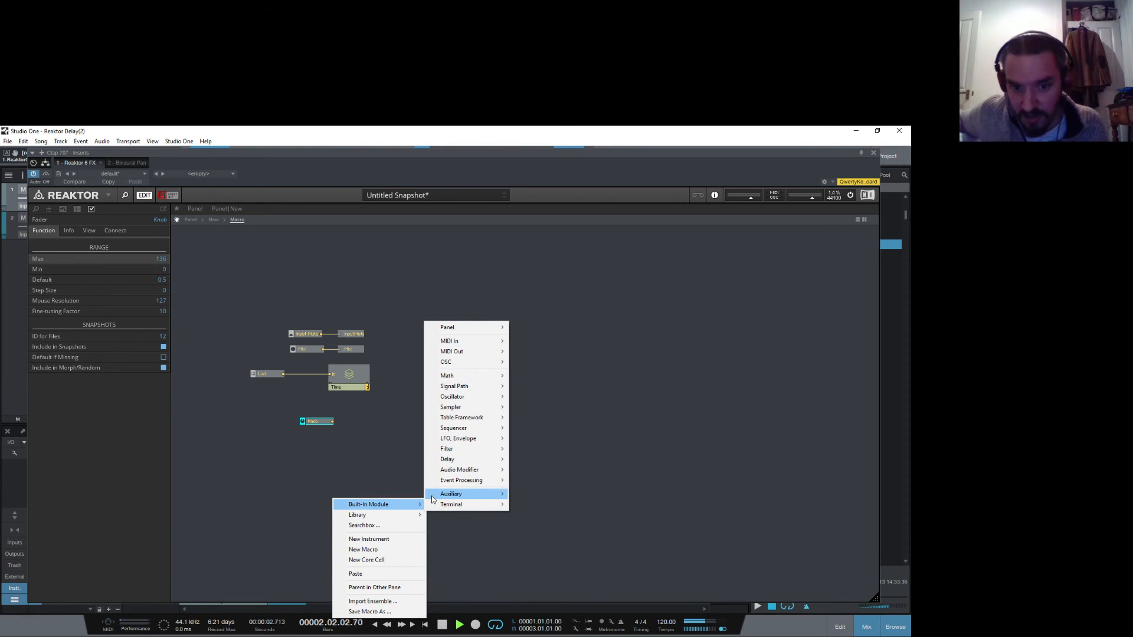
pyautogui.moveTo(477, 471)
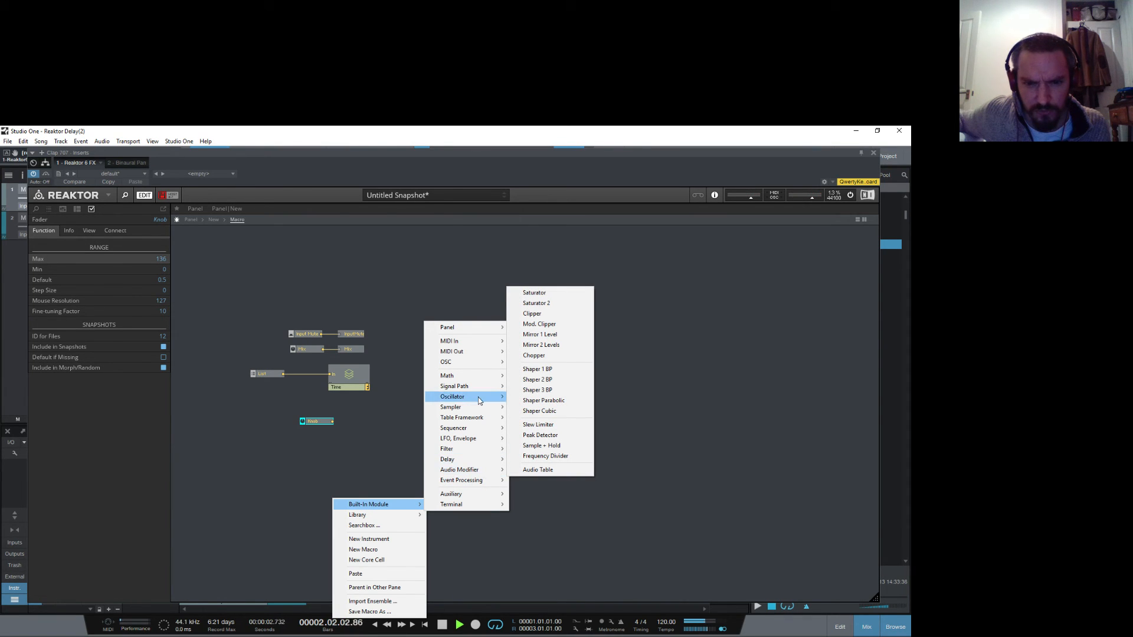
pyautogui.moveTo(479, 379)
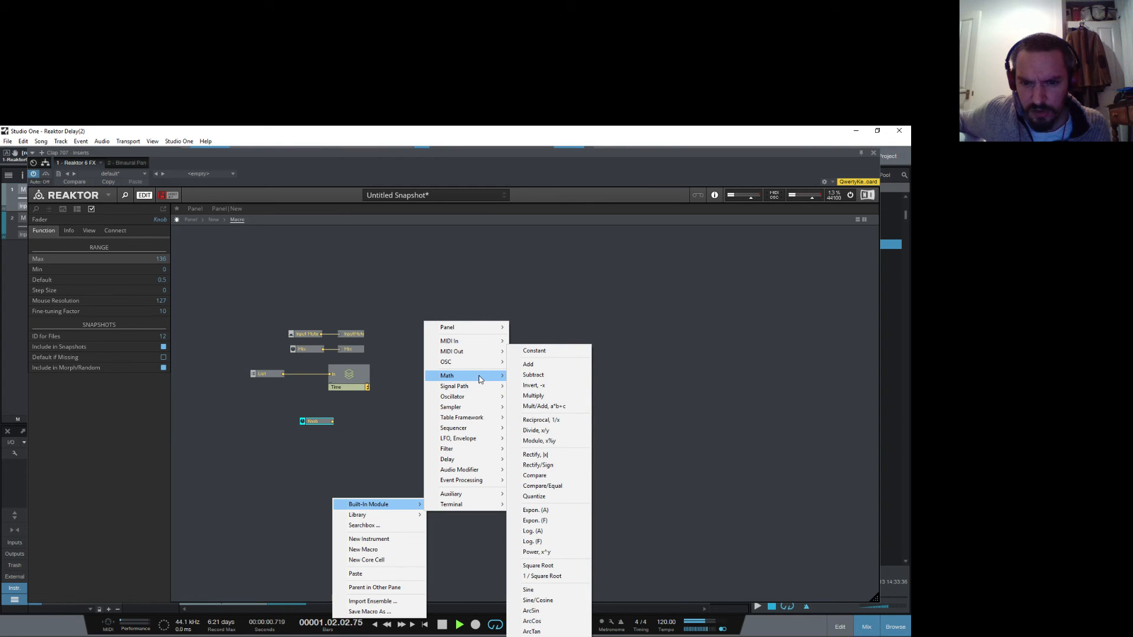
pyautogui.click(537, 542)
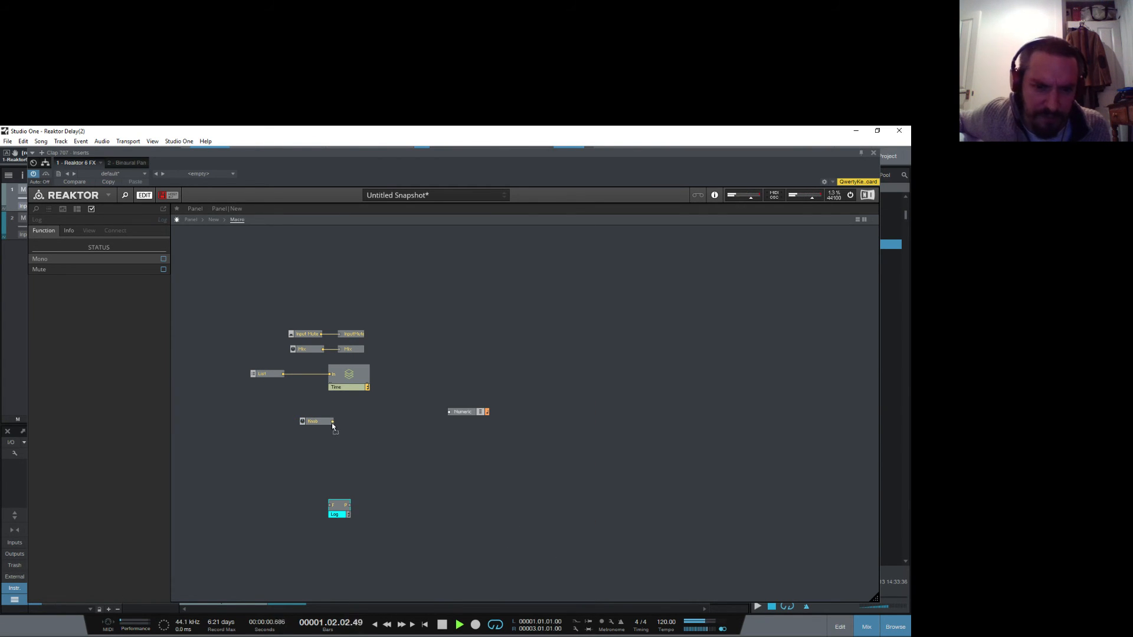
pyautogui.moveTo(331, 422); pyautogui.dragTo(448, 412)
pyautogui.click(453, 441)
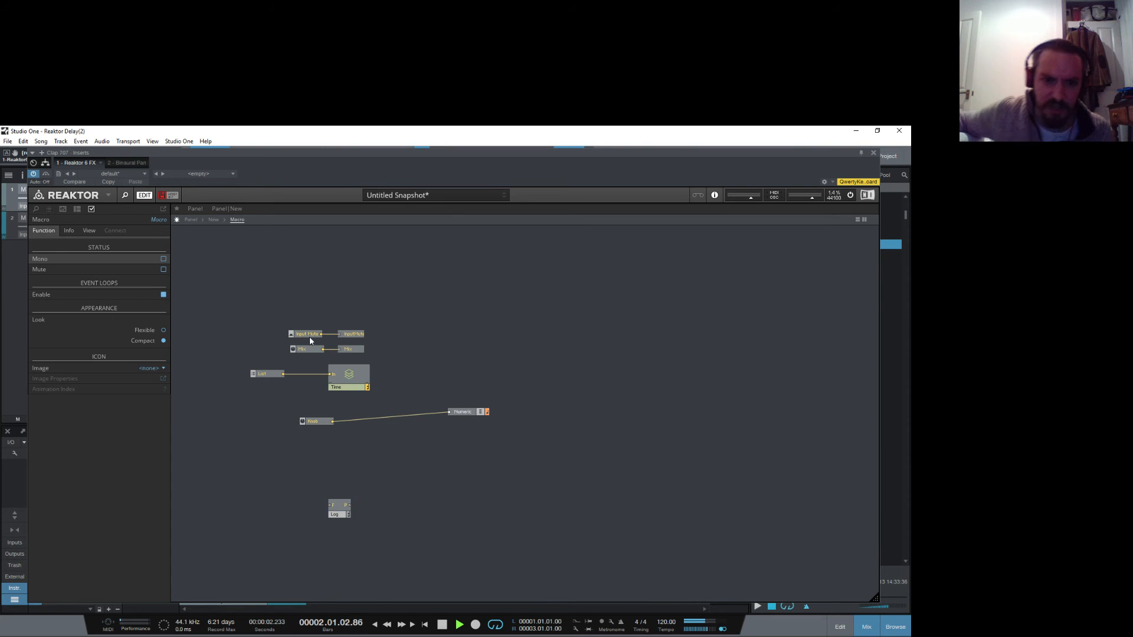
# Step: On the ensemble panel, separate the overlapping controls by moving the new knob lower and Input Mute beside the Numeric readout
pyautogui.click(191, 220)
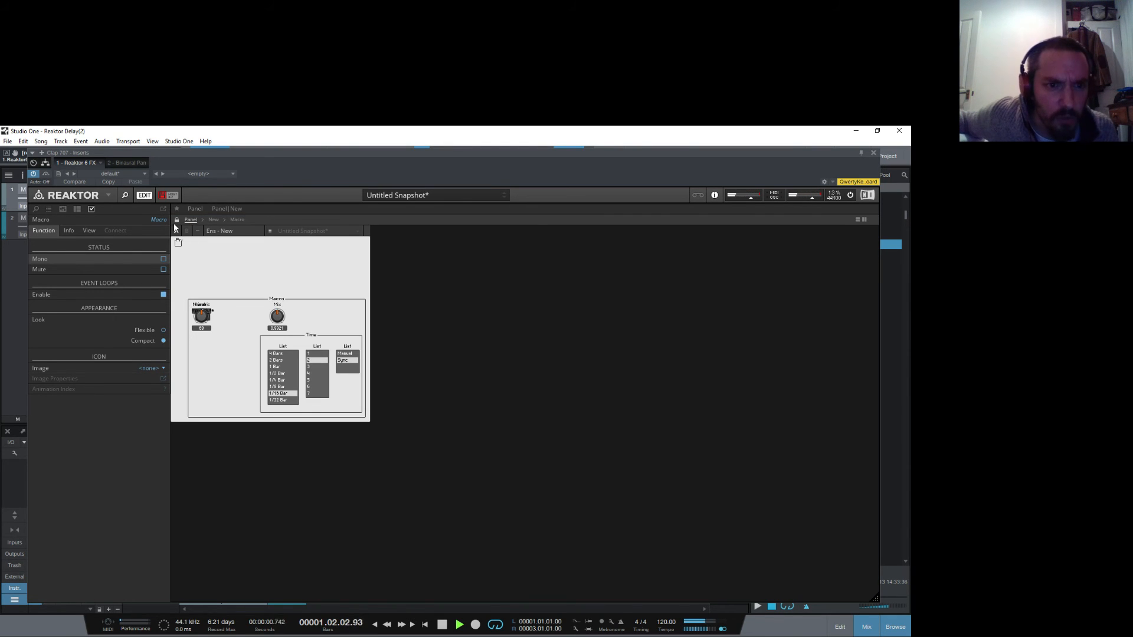
pyautogui.moveTo(203, 318); pyautogui.dragTo(211, 381)
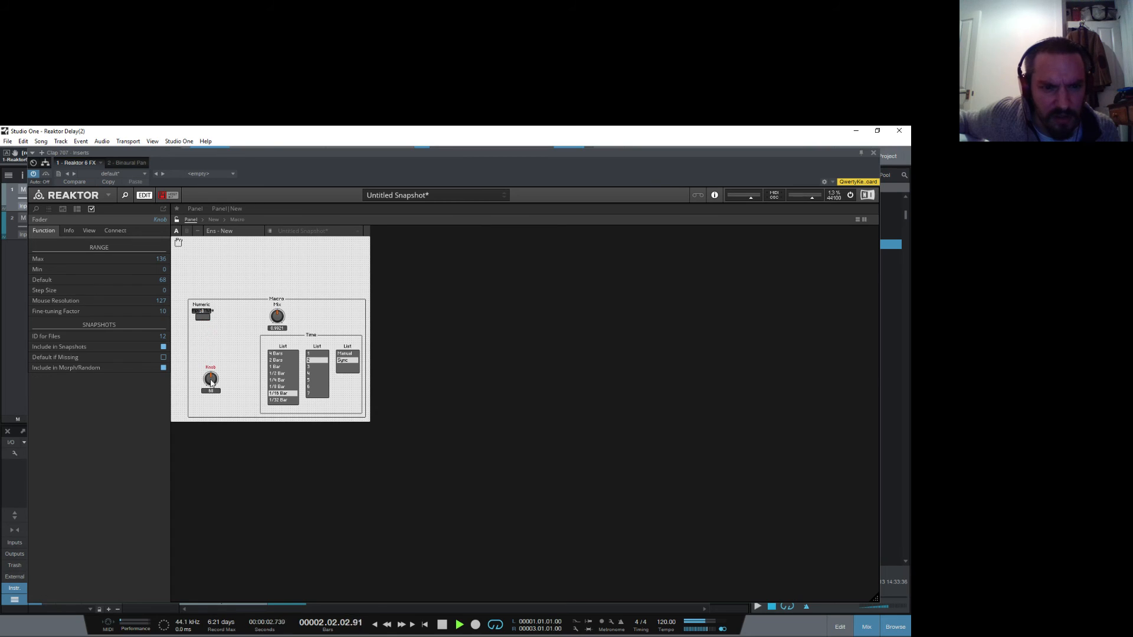
pyautogui.moveTo(211, 309); pyautogui.dragTo(244, 323)
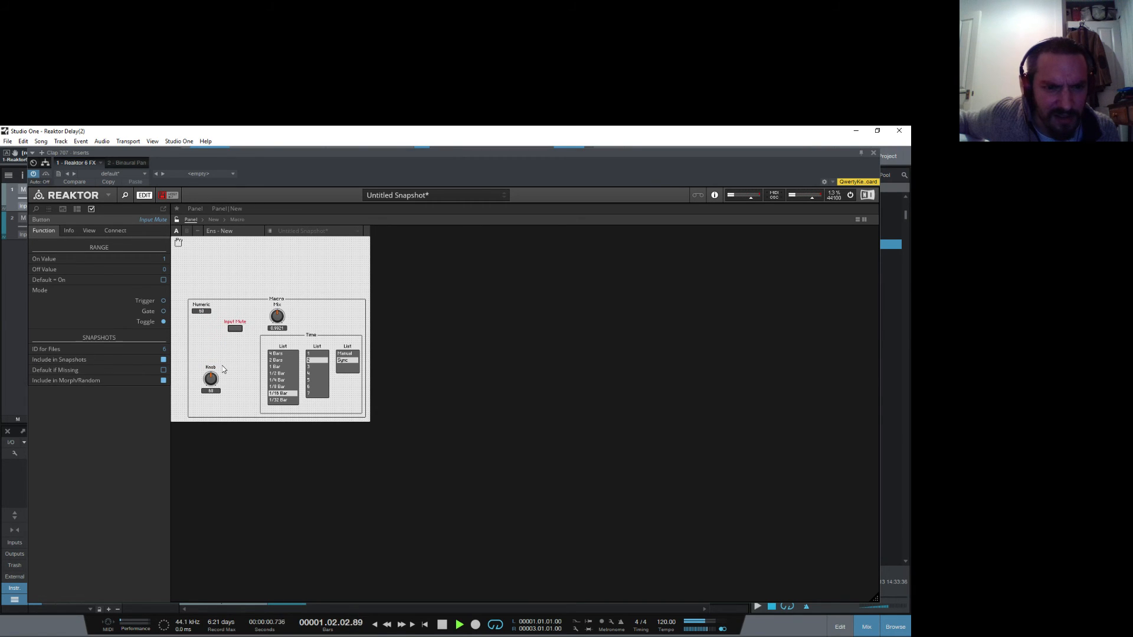
pyautogui.click(206, 278)
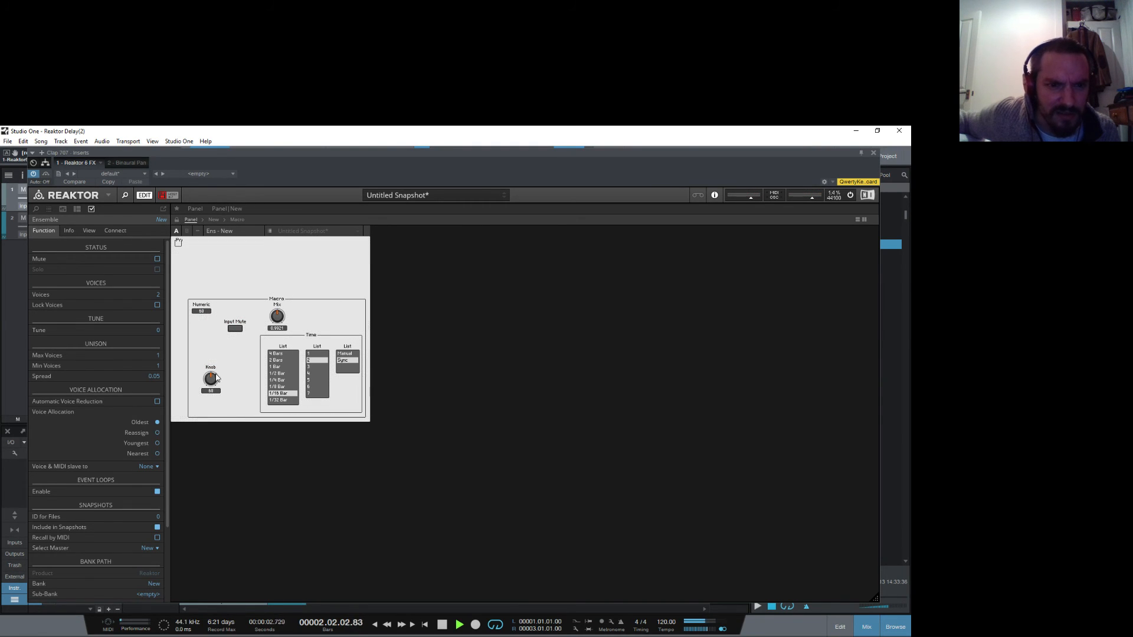
# Step: Add an Expon. (F) module between the knob and the Numeric readout inside the control macro
pyautogui.moveTo(216, 376); pyautogui.dragTo(222, 325)
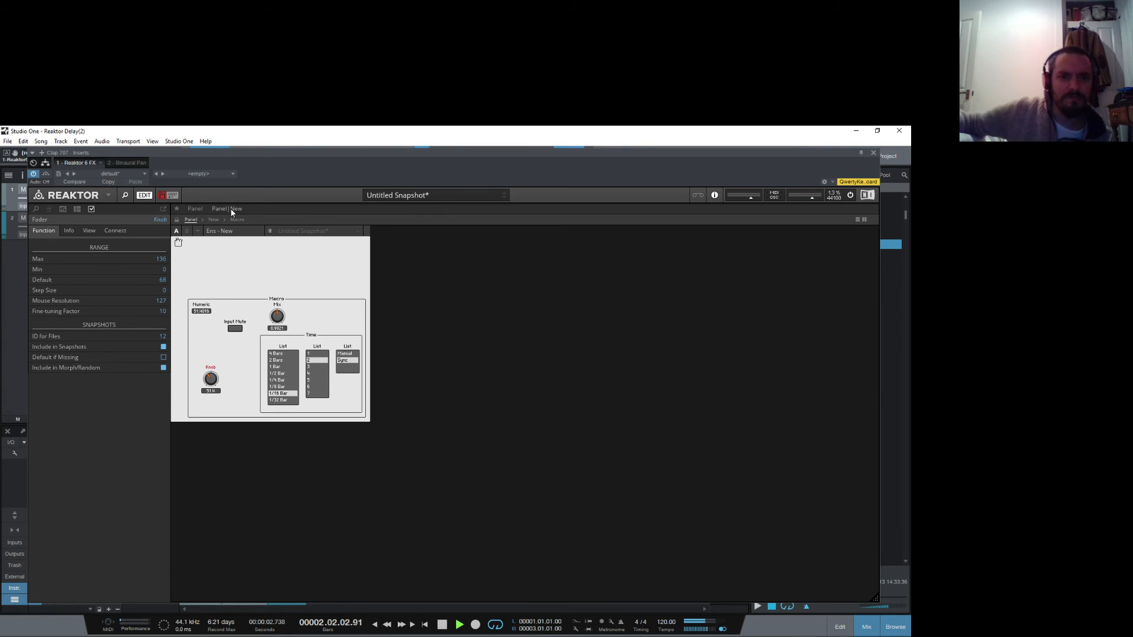
pyautogui.click(221, 221)
pyautogui.click(296, 396)
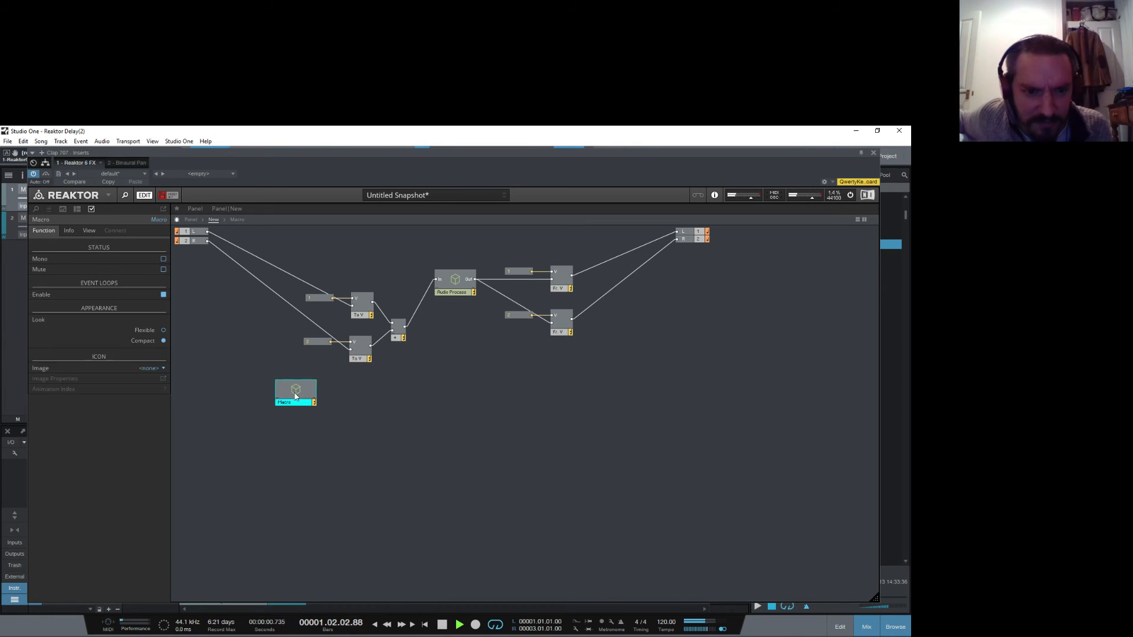
pyautogui.doubleClick(296, 396)
pyautogui.rightClick(451, 430)
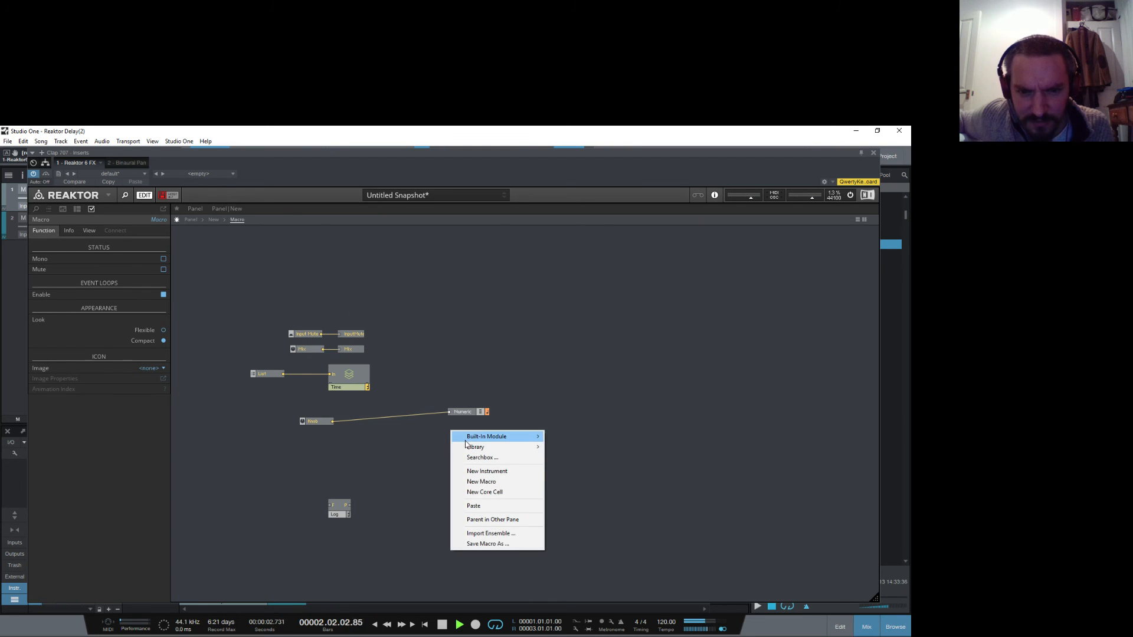
pyautogui.click(366, 448)
pyautogui.moveTo(332, 421); pyautogui.dragTo(334, 503)
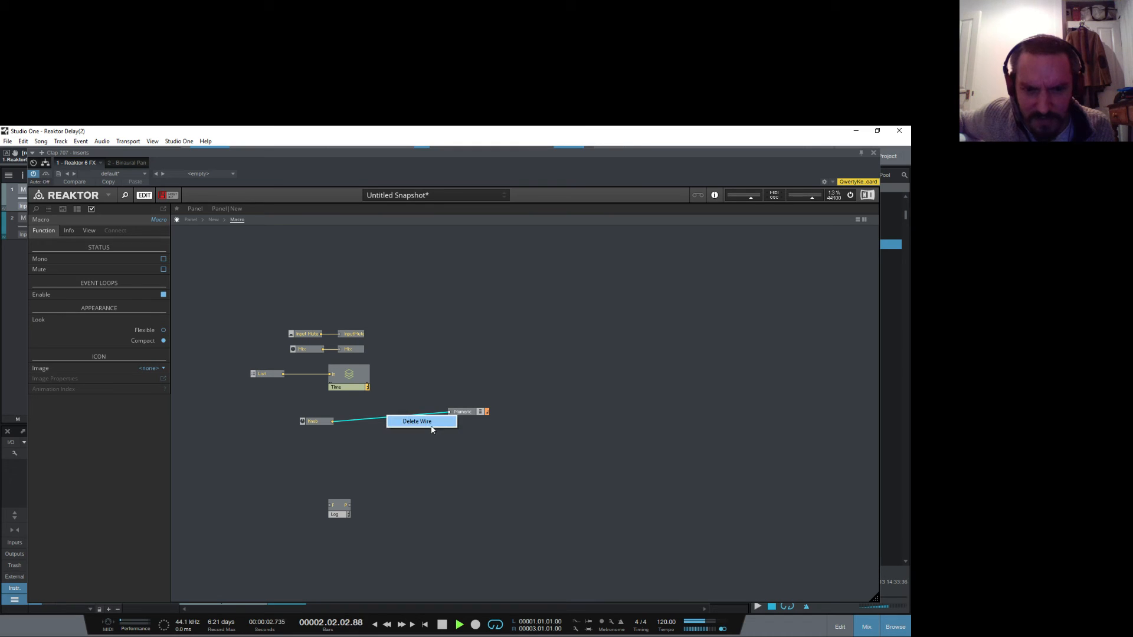
pyautogui.rightClick(386, 451)
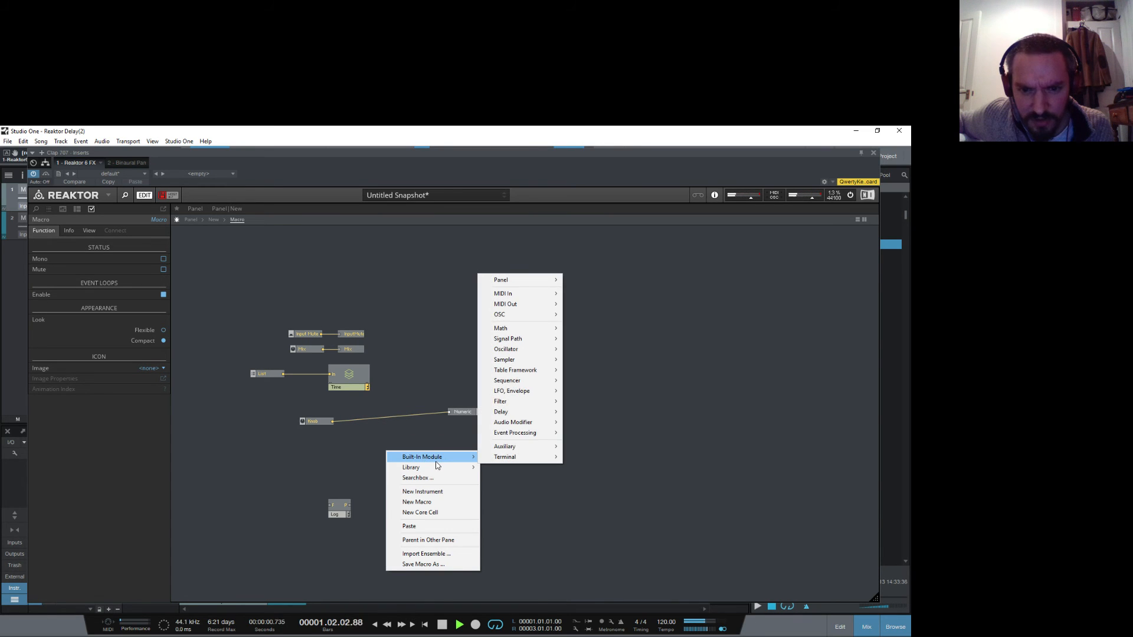
pyautogui.moveTo(432, 461)
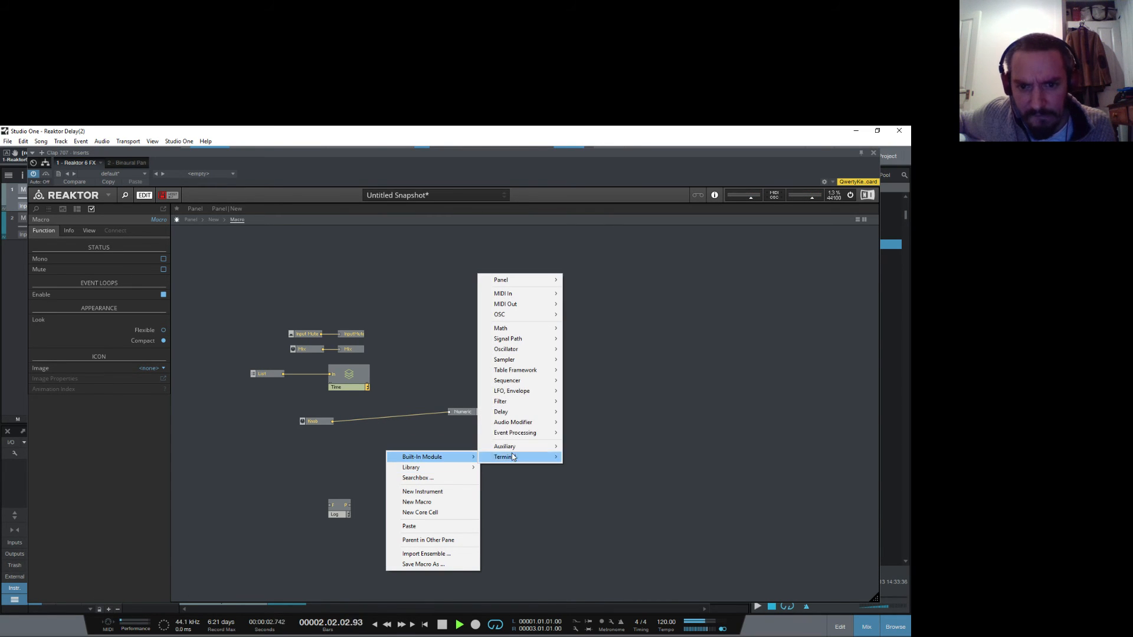
pyautogui.moveTo(524, 428)
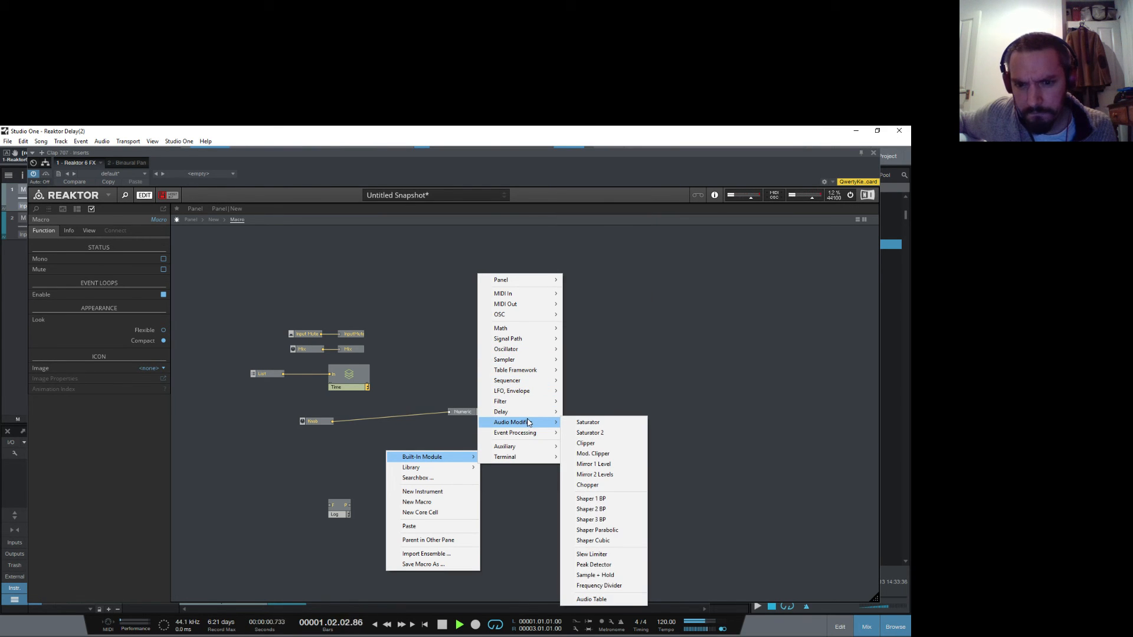
pyautogui.moveTo(519, 329)
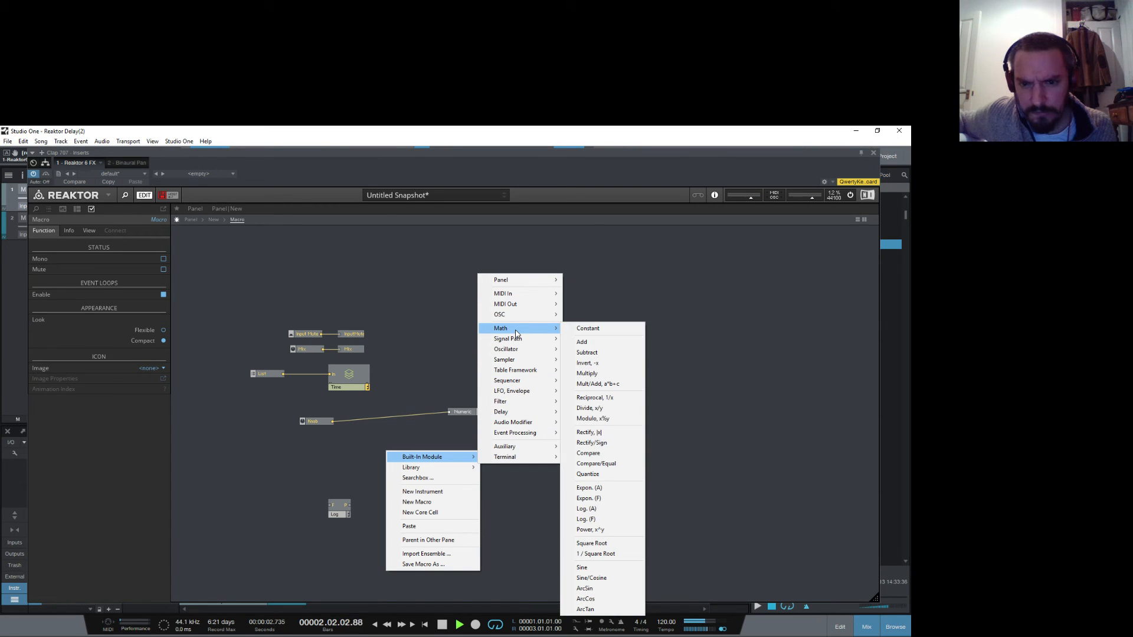
pyautogui.click(588, 498)
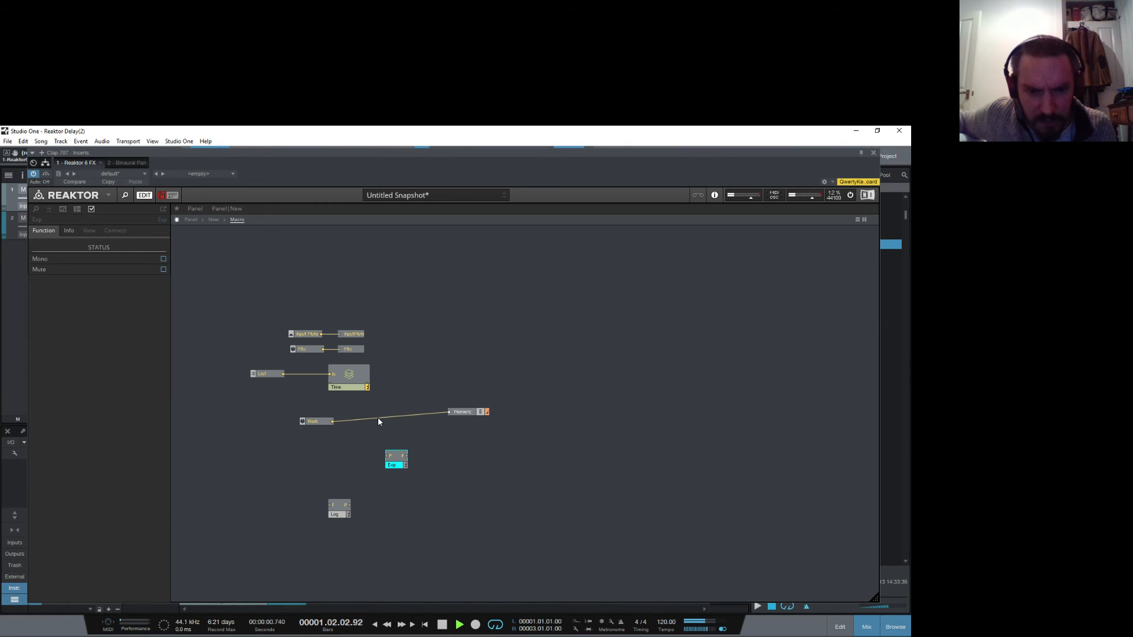
# Step: Wire the knob through the Exp module to the Numeric readout and set the Exp module to Mono
pyautogui.moveTo(390, 455); pyautogui.dragTo(387, 456)
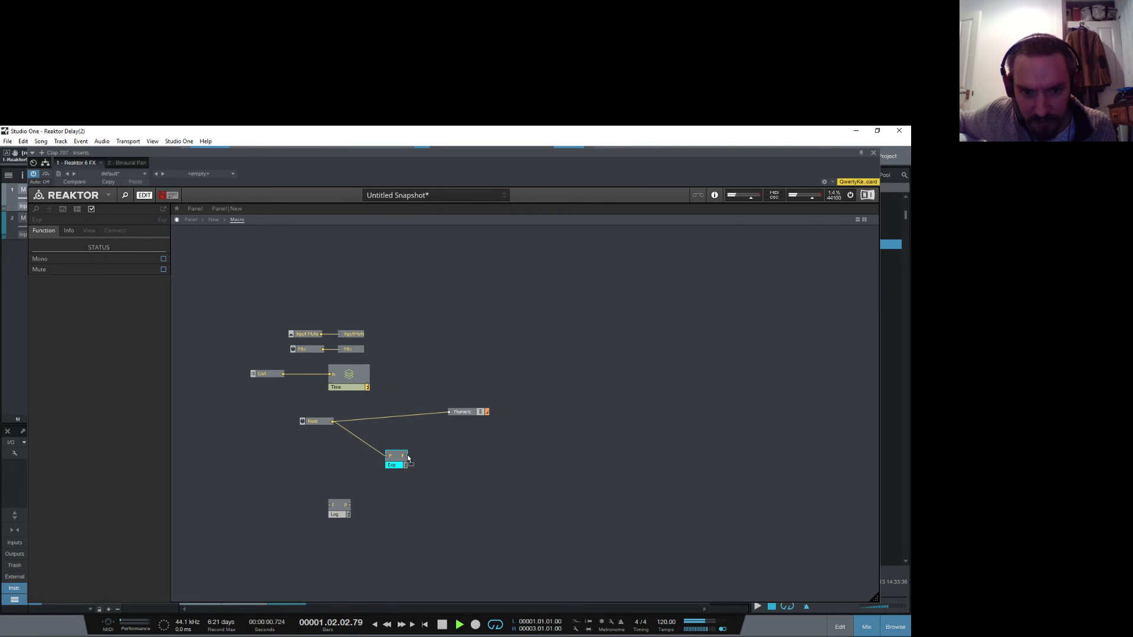
pyautogui.moveTo(450, 415); pyautogui.dragTo(448, 413)
pyautogui.click(407, 433)
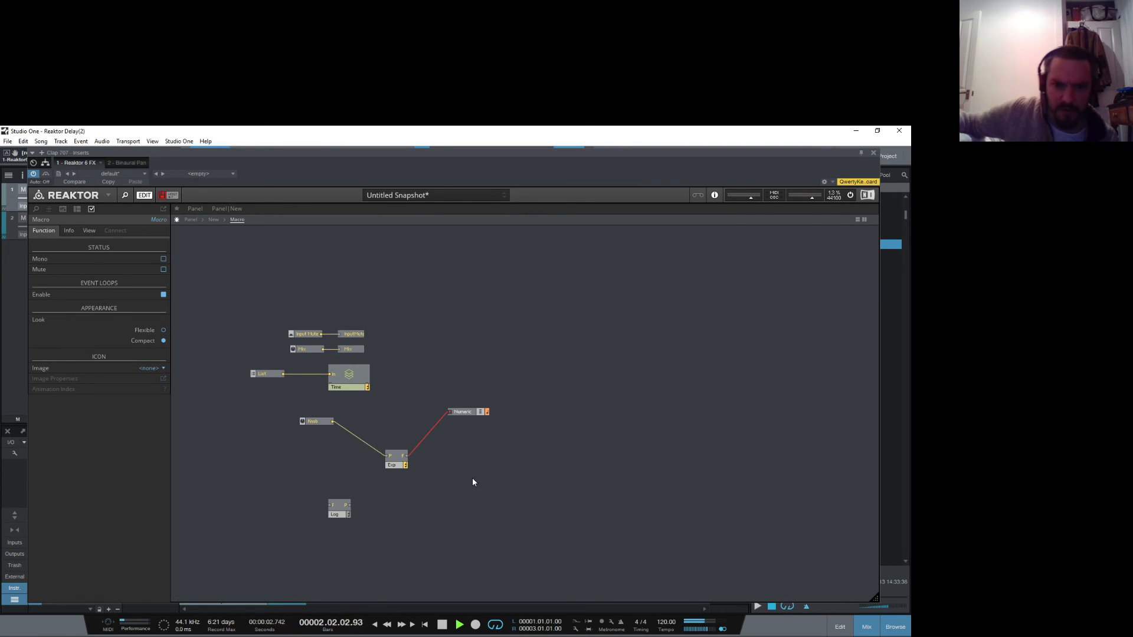
pyautogui.moveTo(398, 468); pyautogui.dragTo(391, 450)
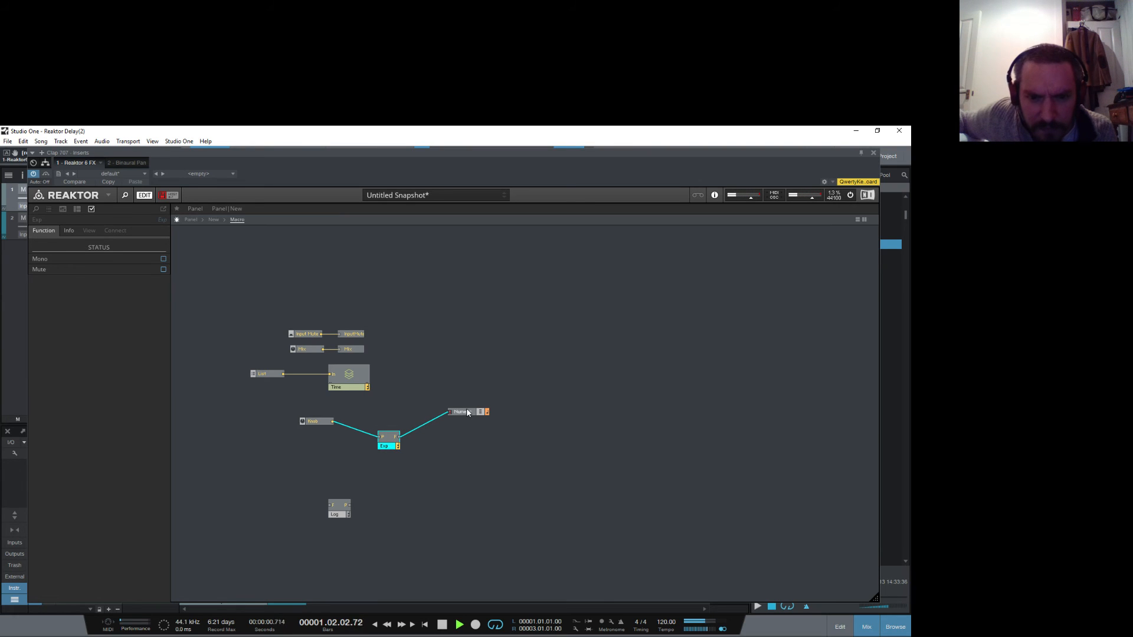
pyautogui.click(163, 258)
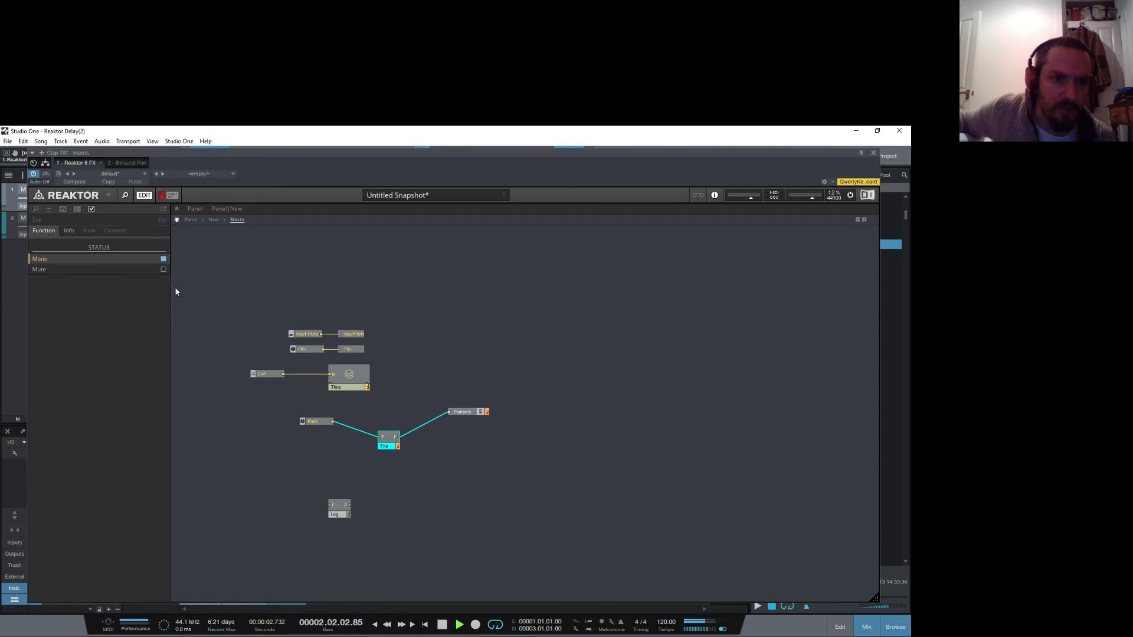
# Step: Turn the knob to its maximum on the ensemble panel and change its maximum value to 16
pyautogui.click(192, 220)
pyautogui.click(211, 378)
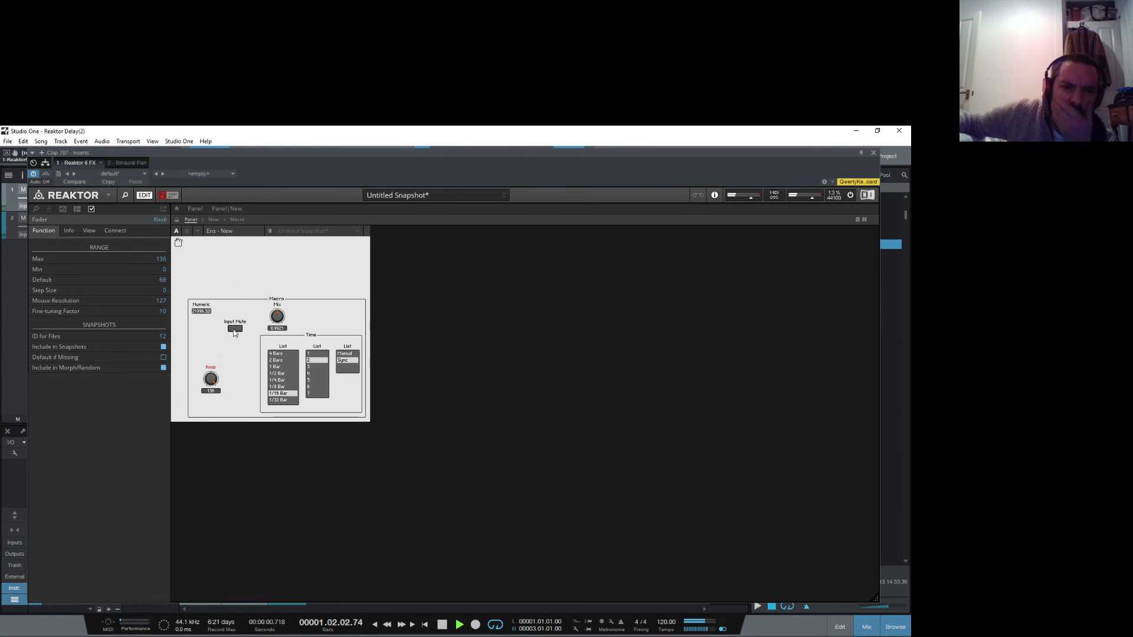
pyautogui.click(162, 260)
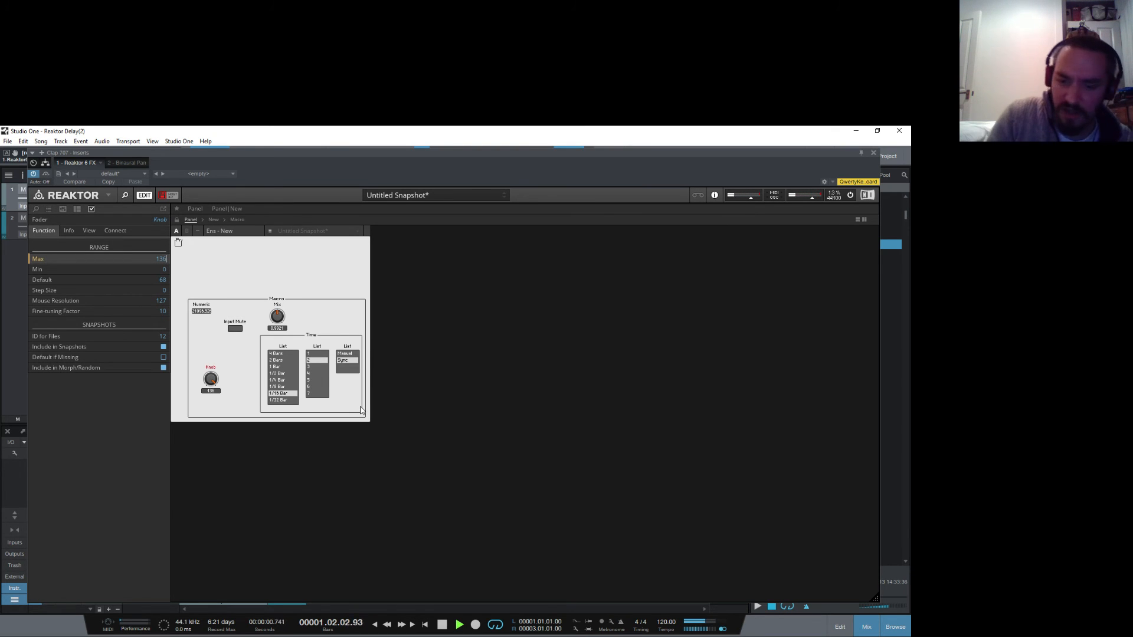
pyautogui.press('BackSpace')
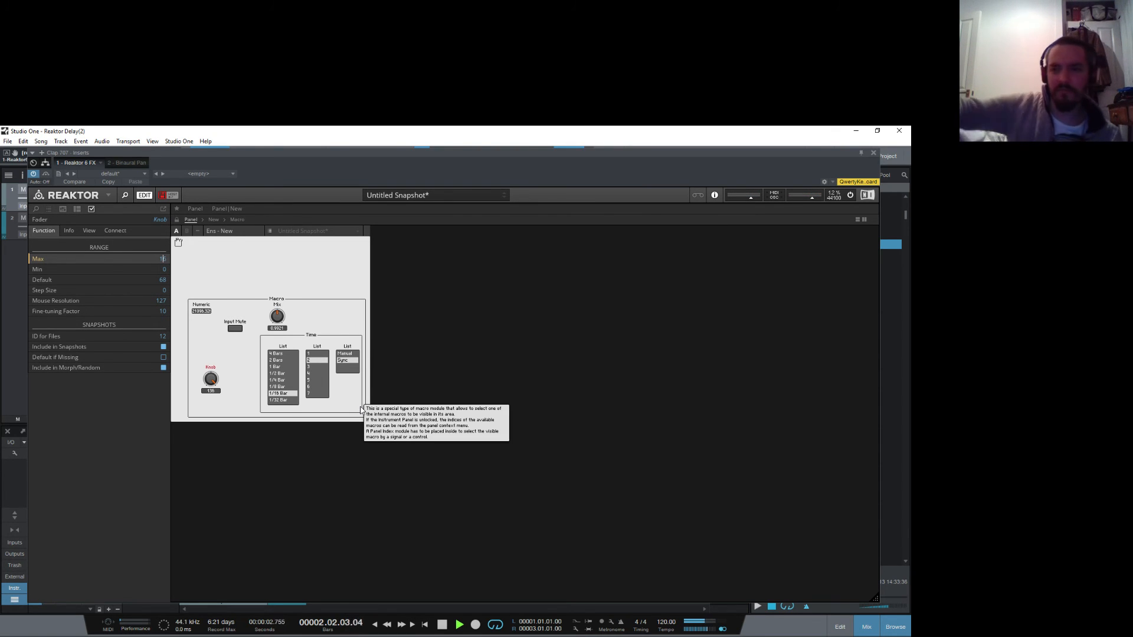
pyautogui.click(407, 463)
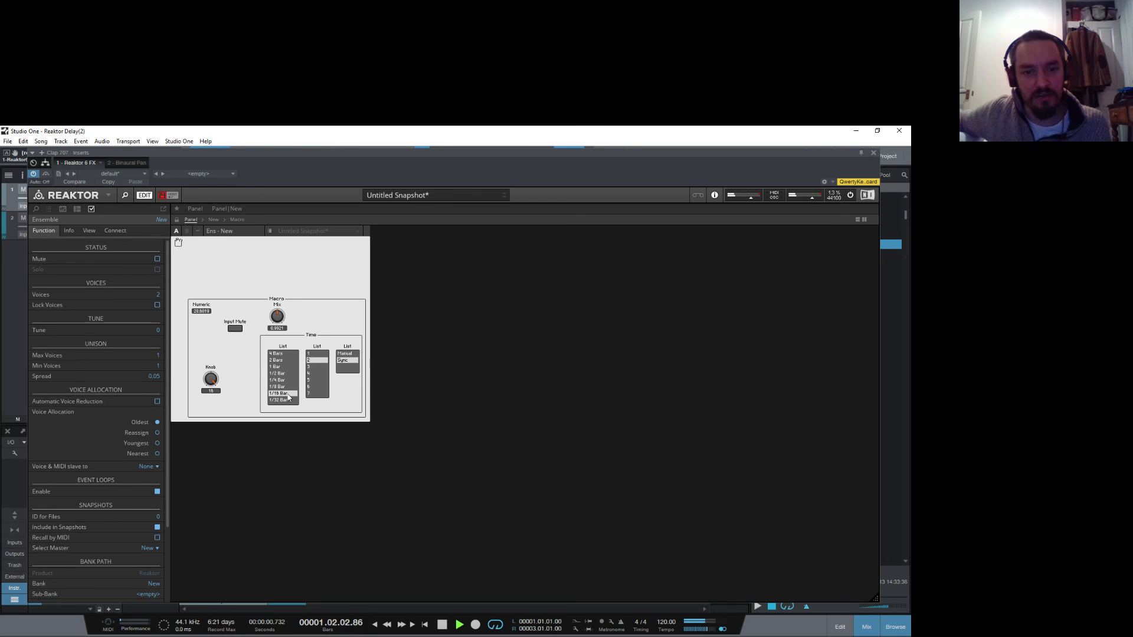
# Step: Place the Numeric readout beside the Log module, wired to its output, and set the Log module to Mono
pyautogui.click(237, 219)
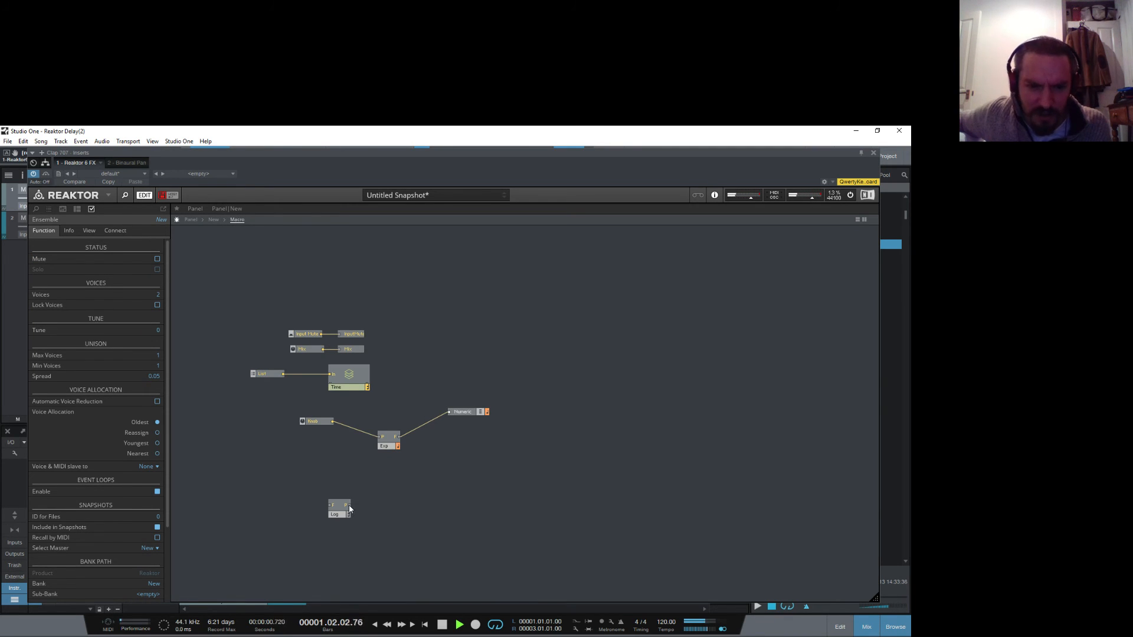
pyautogui.moveTo(350, 505); pyautogui.dragTo(469, 506)
pyautogui.moveTo(335, 510); pyautogui.dragTo(337, 510)
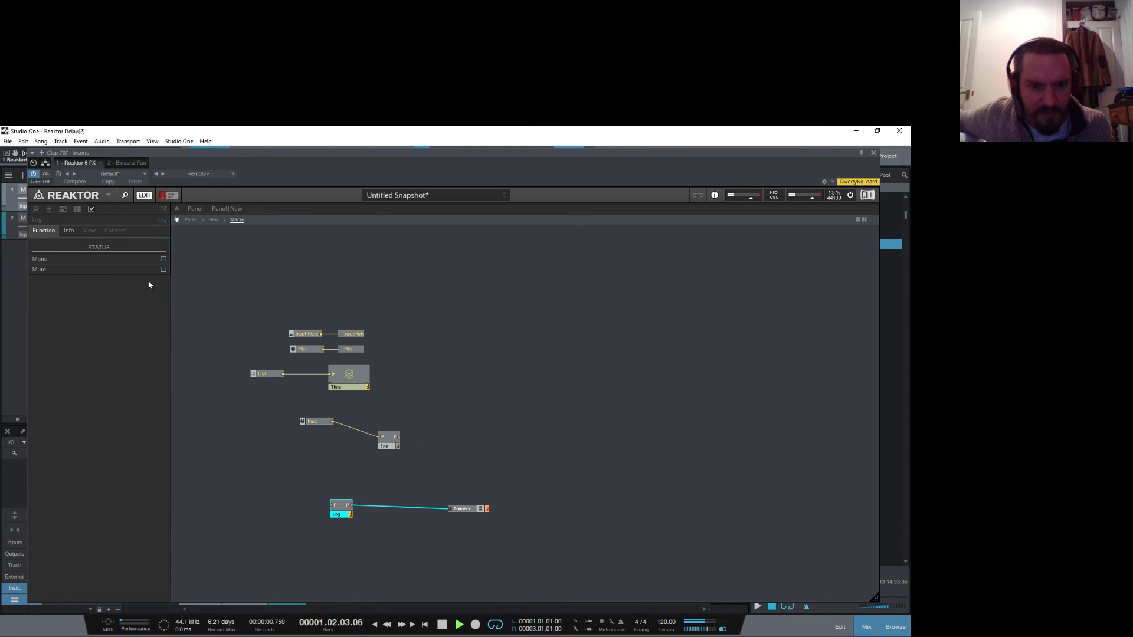
pyautogui.click(164, 259)
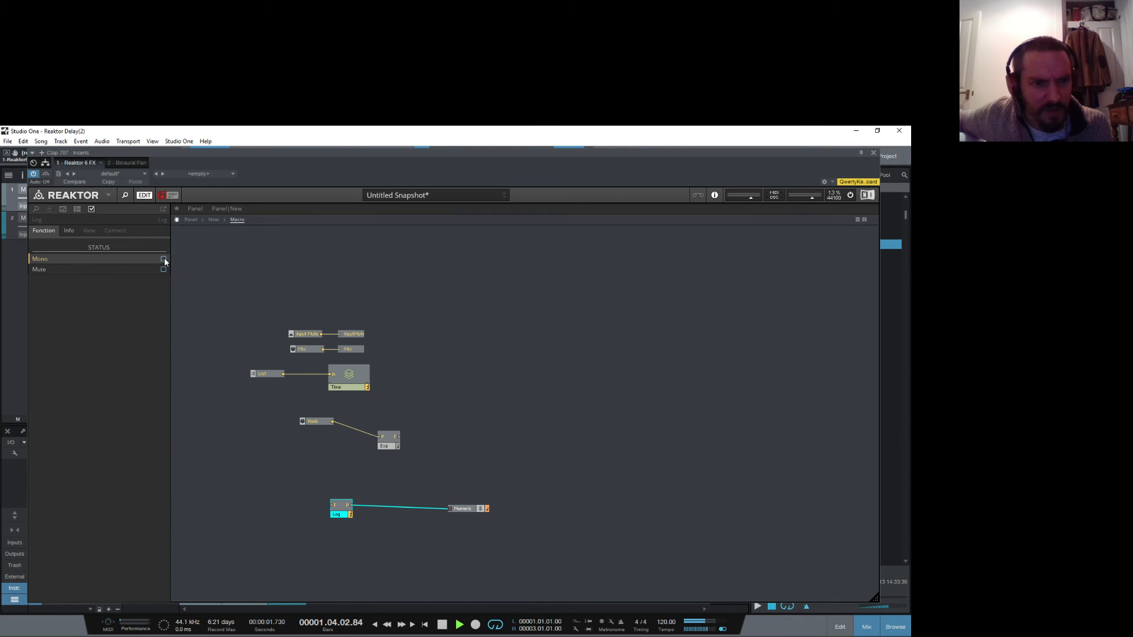
# Step: Create a constant on the Log module's input and set its value to 22050
pyautogui.rightClick(334, 505)
pyautogui.click(354, 524)
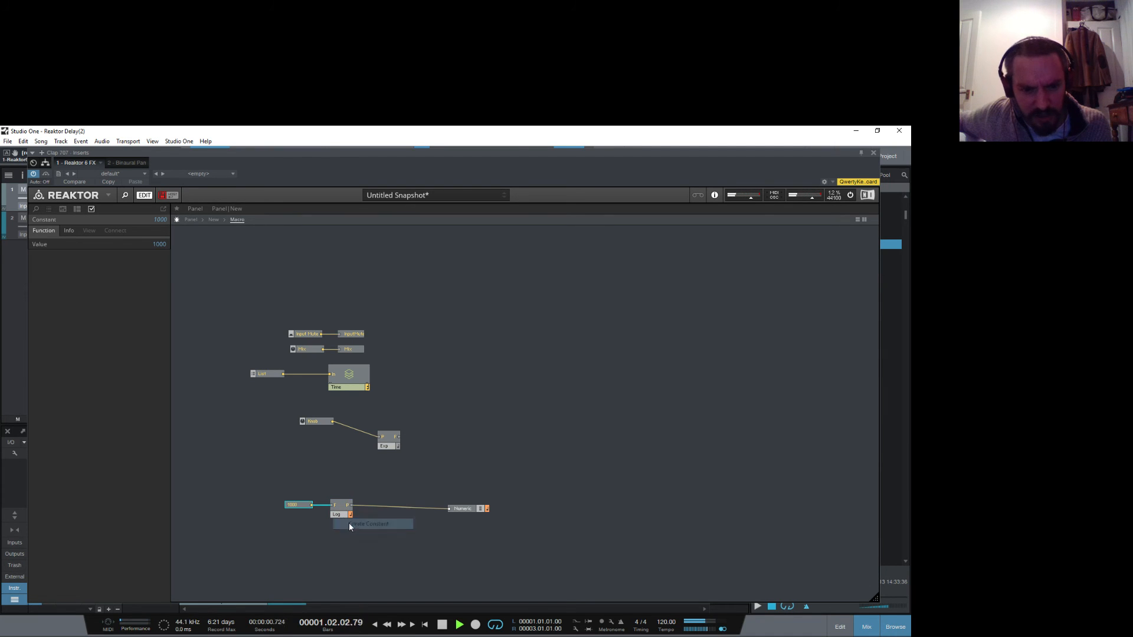
pyautogui.doubleClick(297, 506)
pyautogui.write('2205')
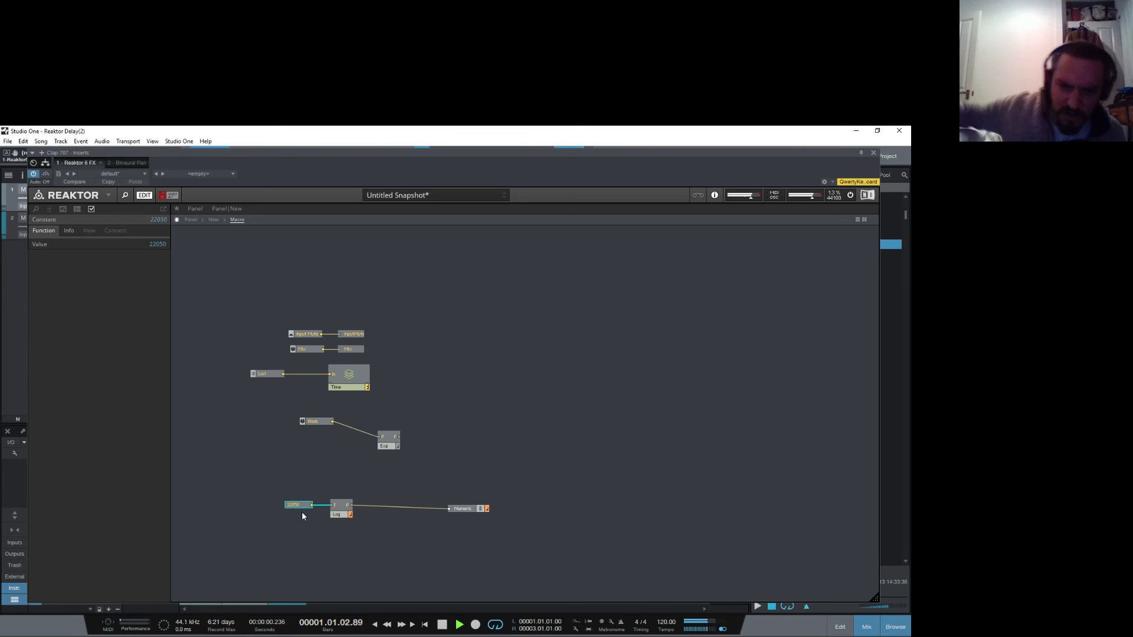
pyautogui.click(302, 512)
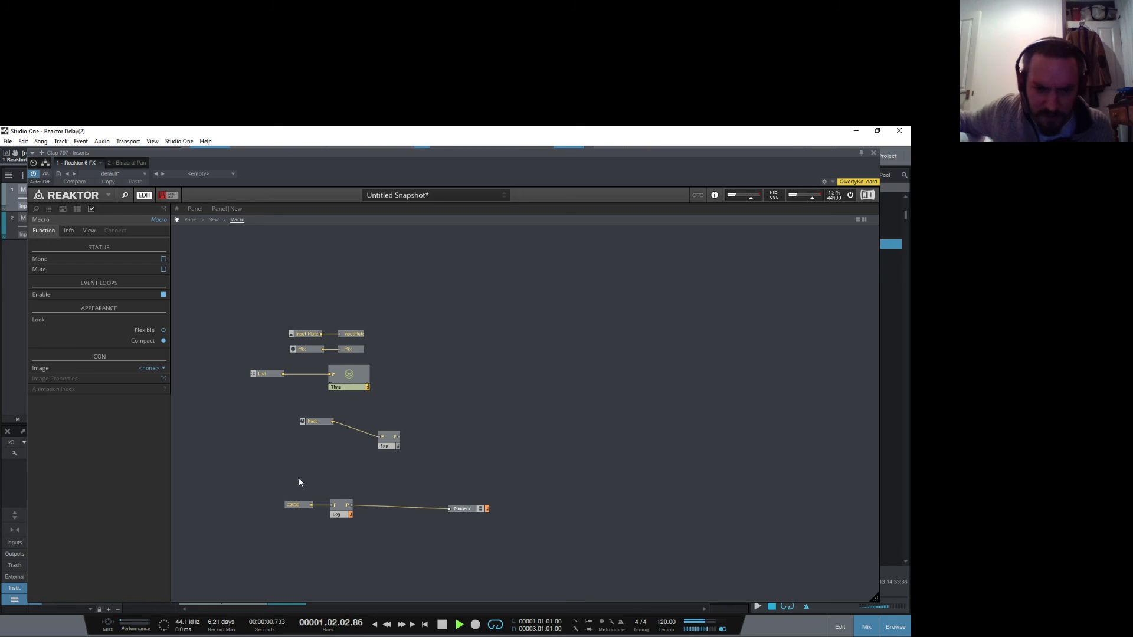
# Step: Read the Numeric readout on the ensemble panel and set the knob's maximum value to 136.7656
pyautogui.click(192, 220)
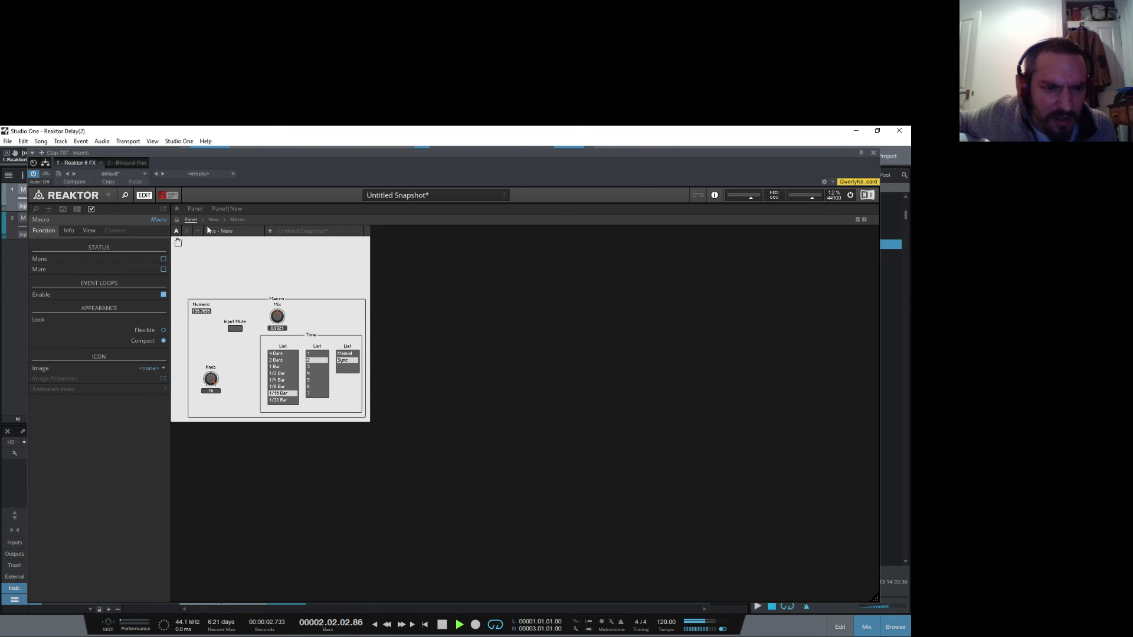
pyautogui.click(202, 313)
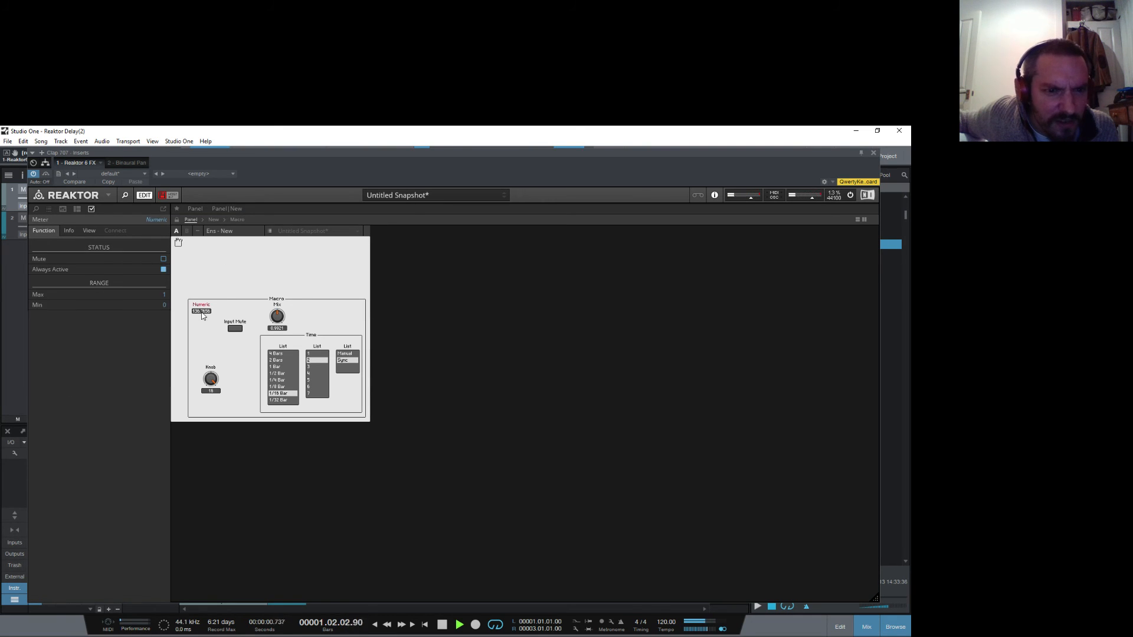
pyautogui.rightClick(202, 312)
pyautogui.click(198, 324)
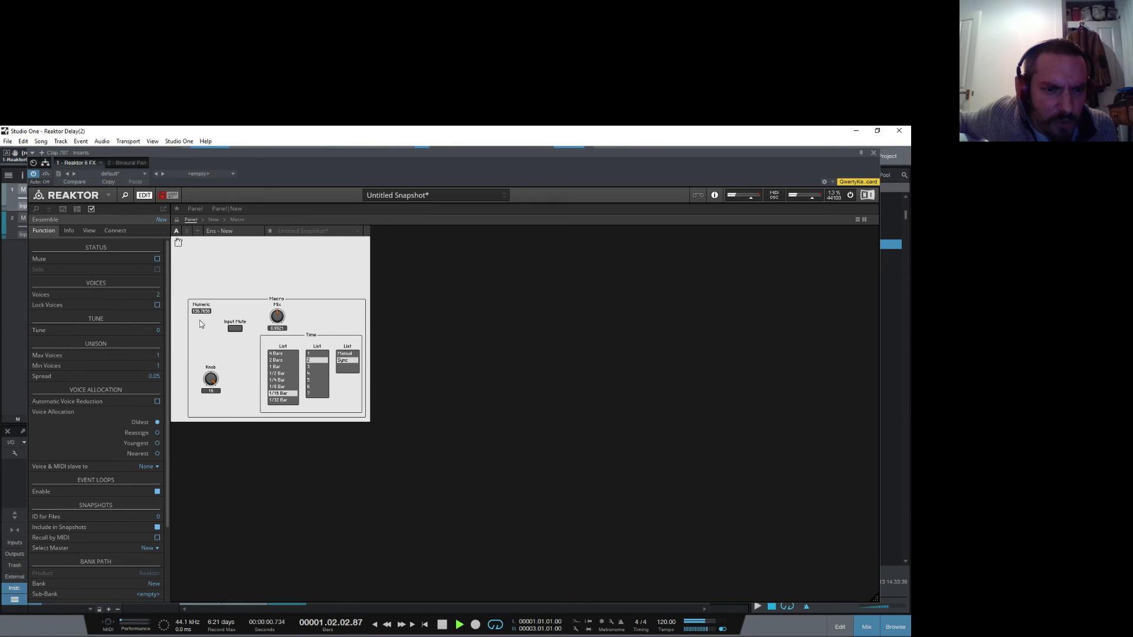
pyautogui.click(211, 381)
pyautogui.doubleClick(163, 259)
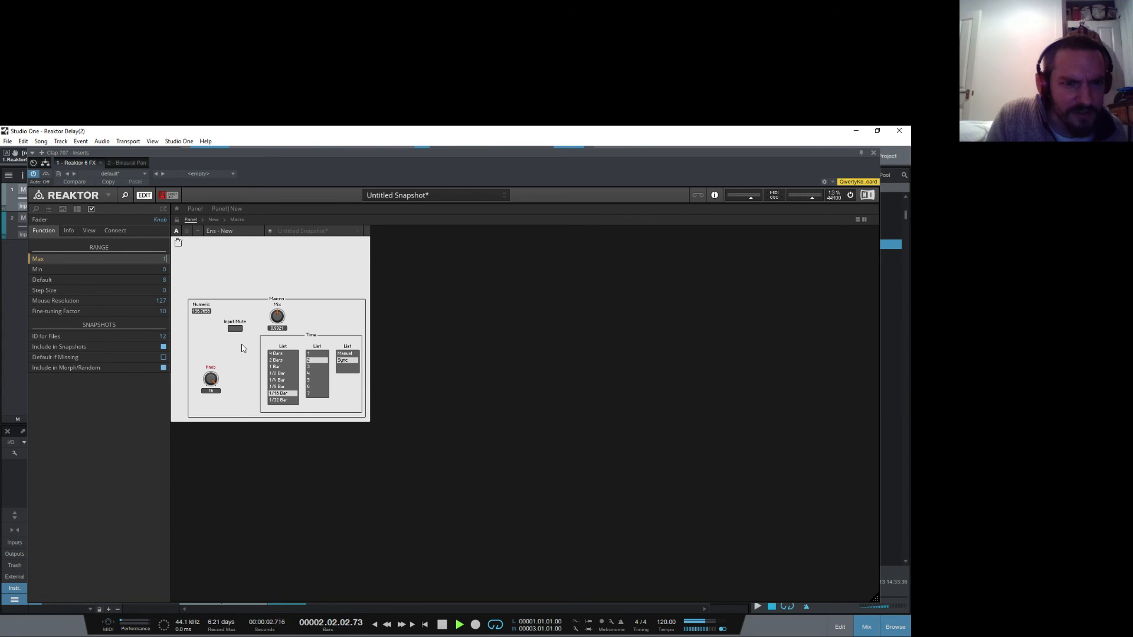
pyautogui.write('136.7')
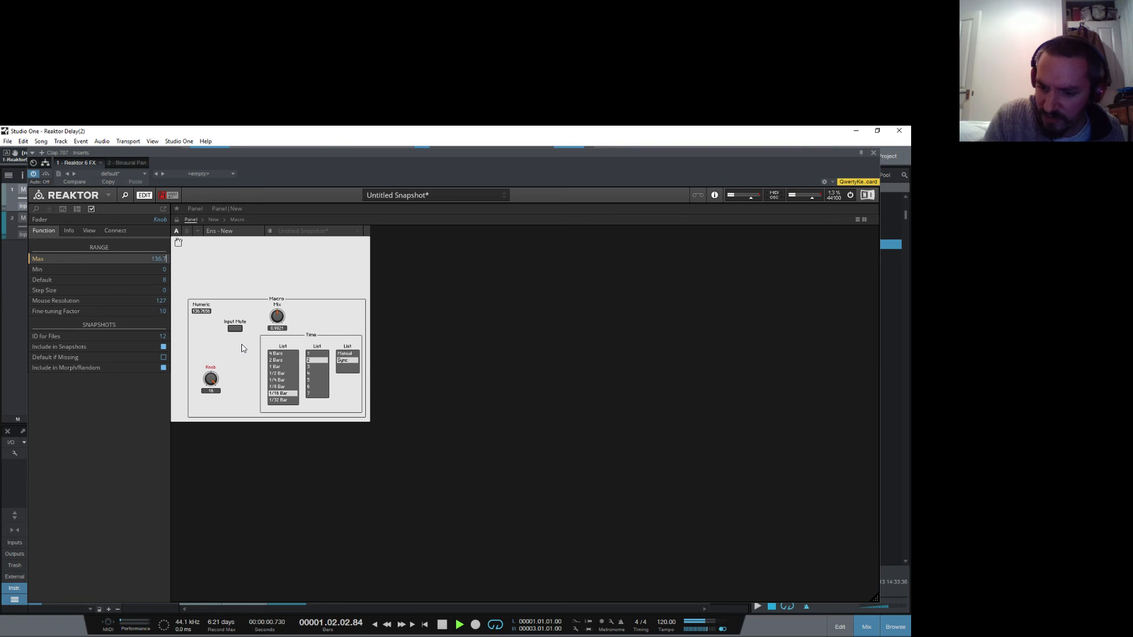
pyautogui.write('656')
pyautogui.press('Return')
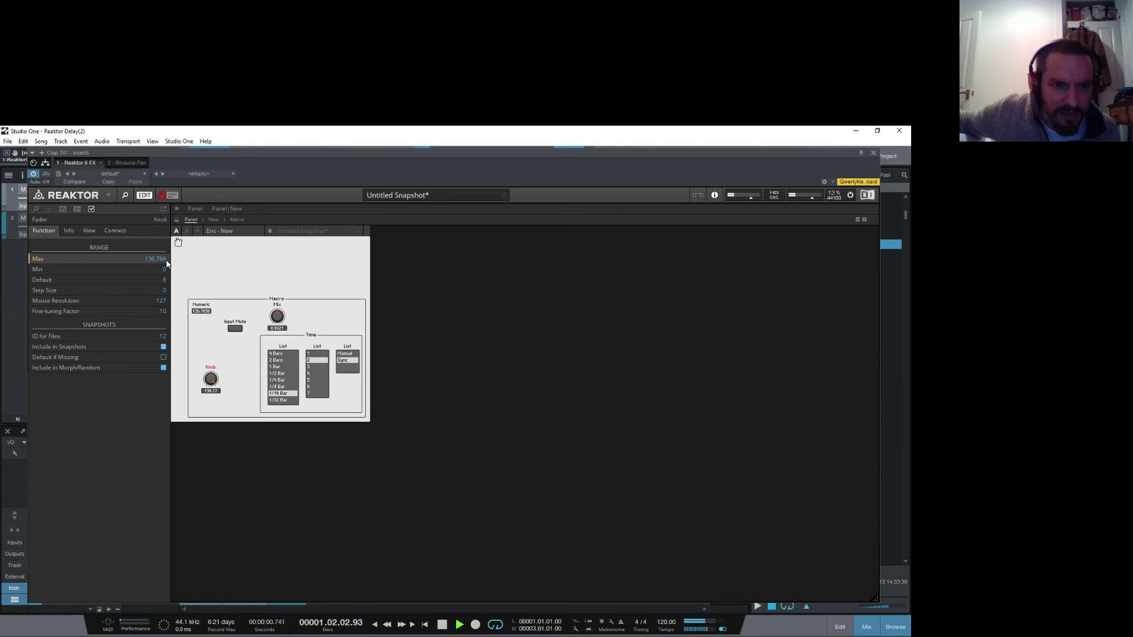
pyautogui.press('Left')
pyautogui.write('56')
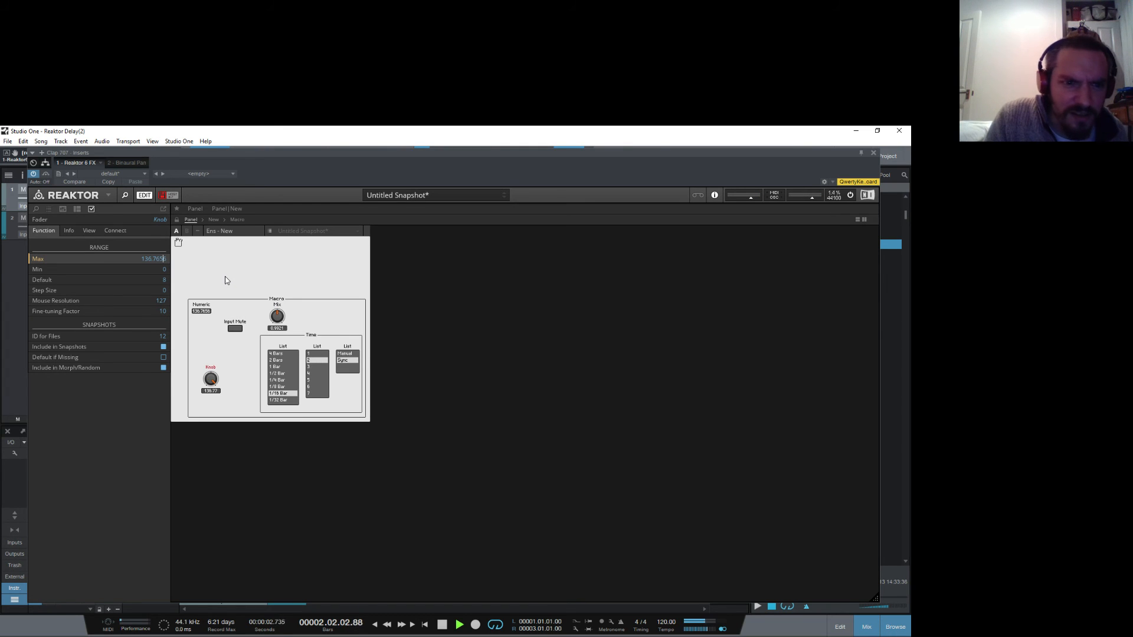
pyautogui.press('Return')
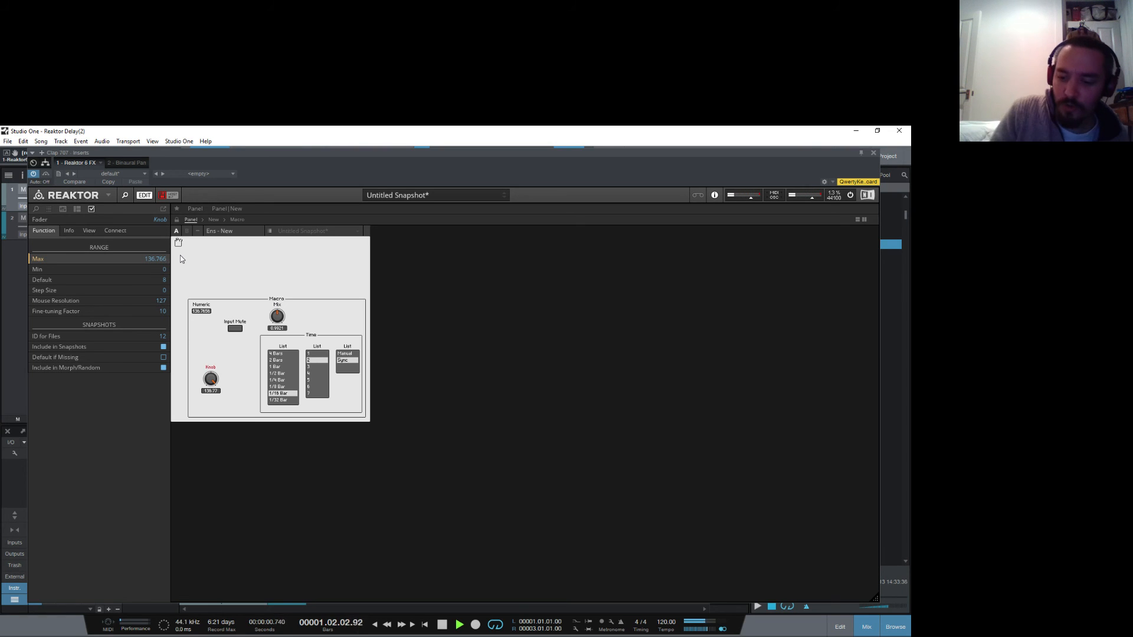
# Step: Set the knob's maximum value to 136.7 and unlock the ensemble panel for layout editing
pyautogui.press('BackSpace')
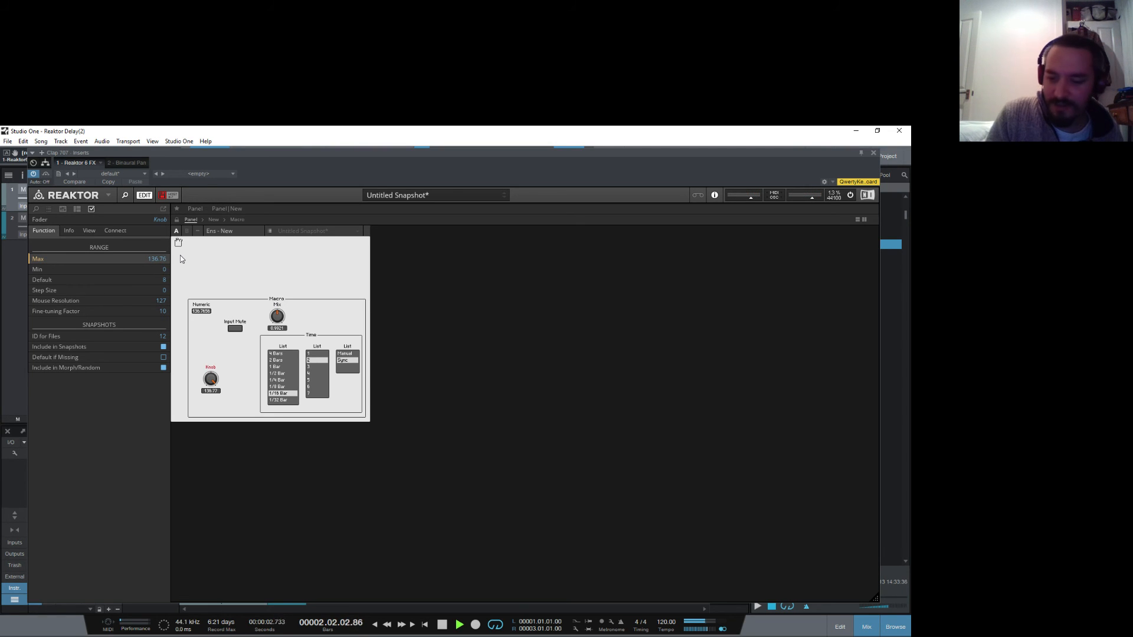
pyautogui.press('Return')
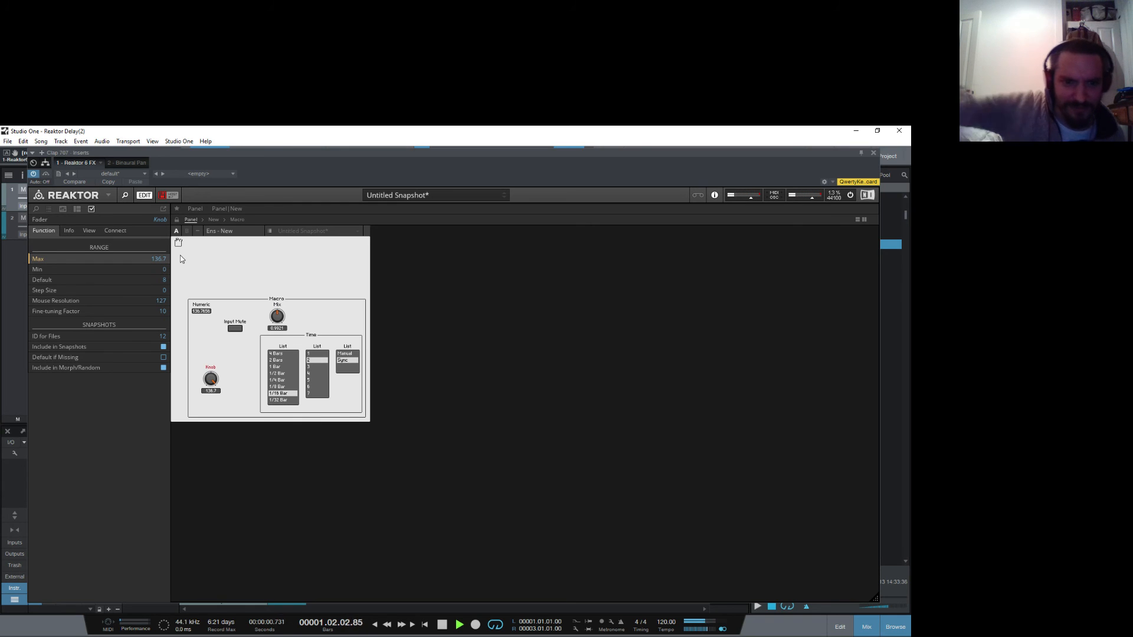
pyautogui.click(212, 416)
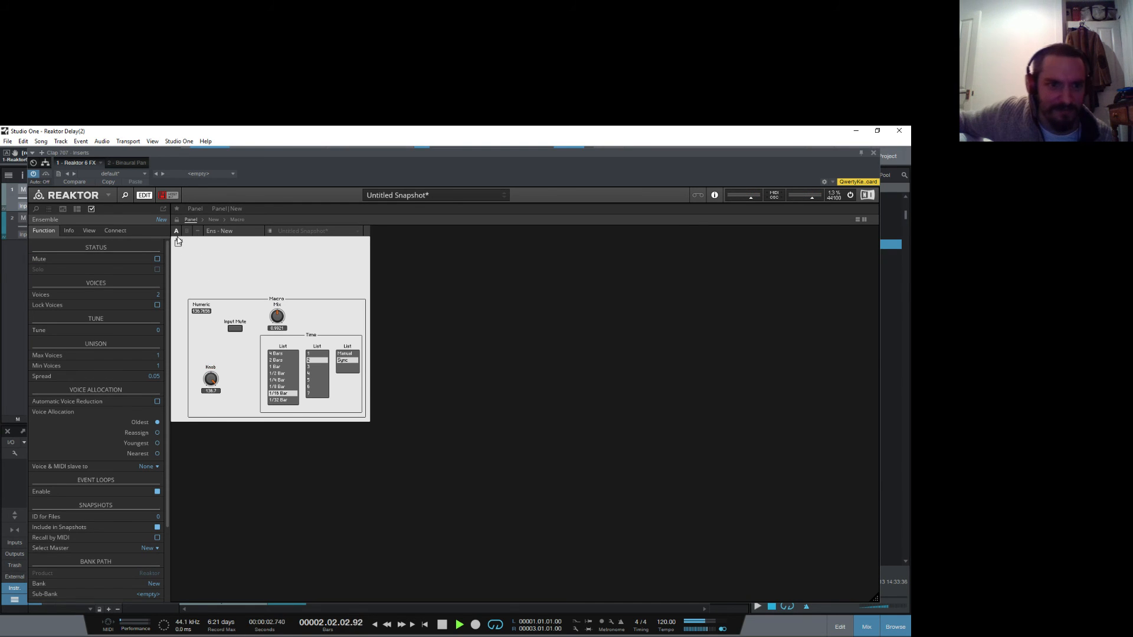
pyautogui.click(177, 221)
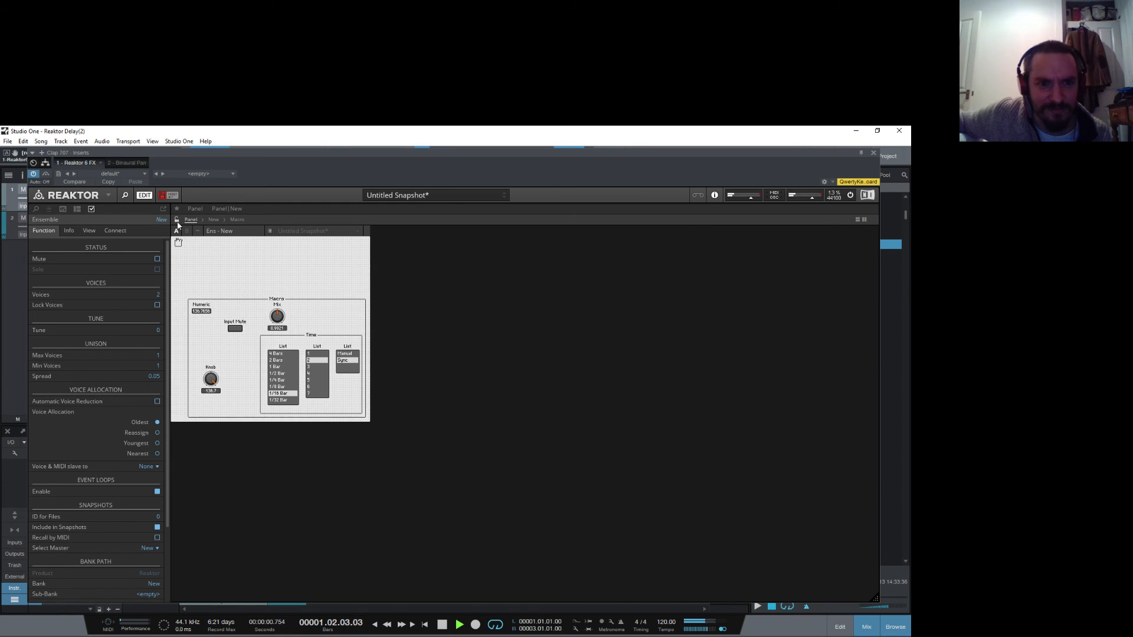
# Step: Feed the Exp module's output in Mono into the Numeric readout and check the converted value on the ensemble panel
pyautogui.click(213, 220)
pyautogui.doubleClick(288, 389)
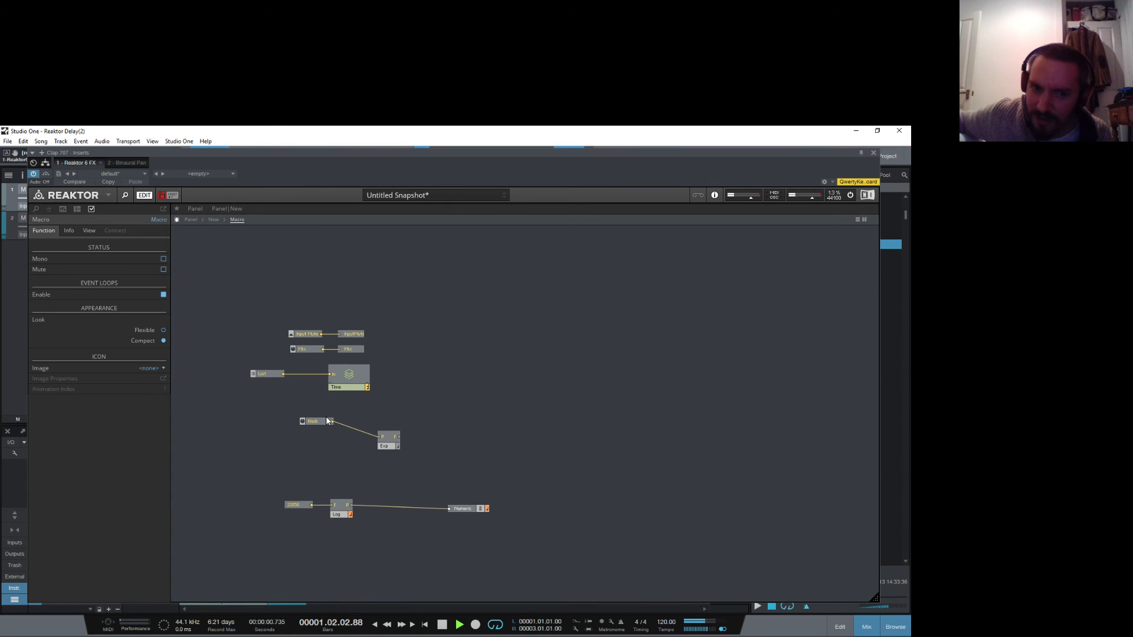
pyautogui.moveTo(401, 438); pyautogui.dragTo(449, 510)
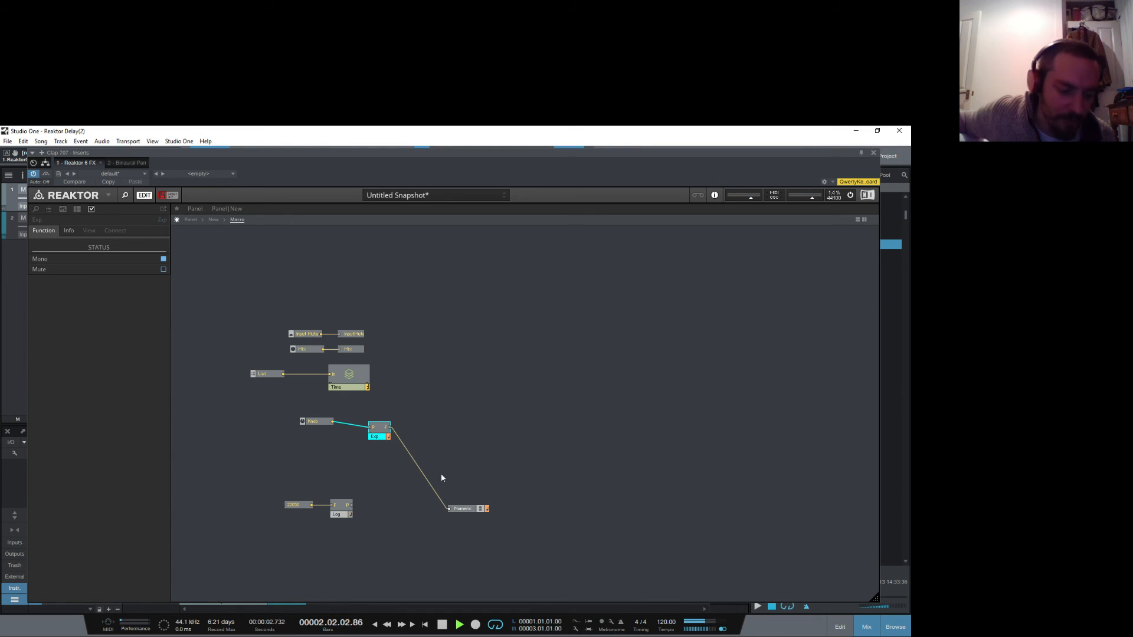
pyautogui.click(434, 394)
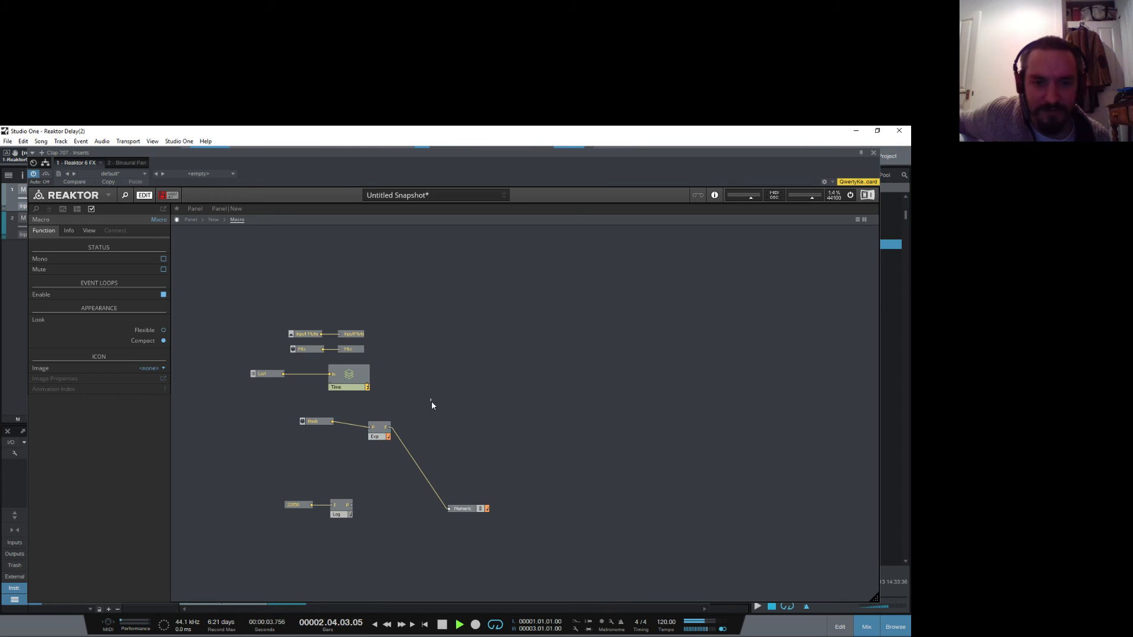
pyautogui.click(213, 220)
pyautogui.click(191, 220)
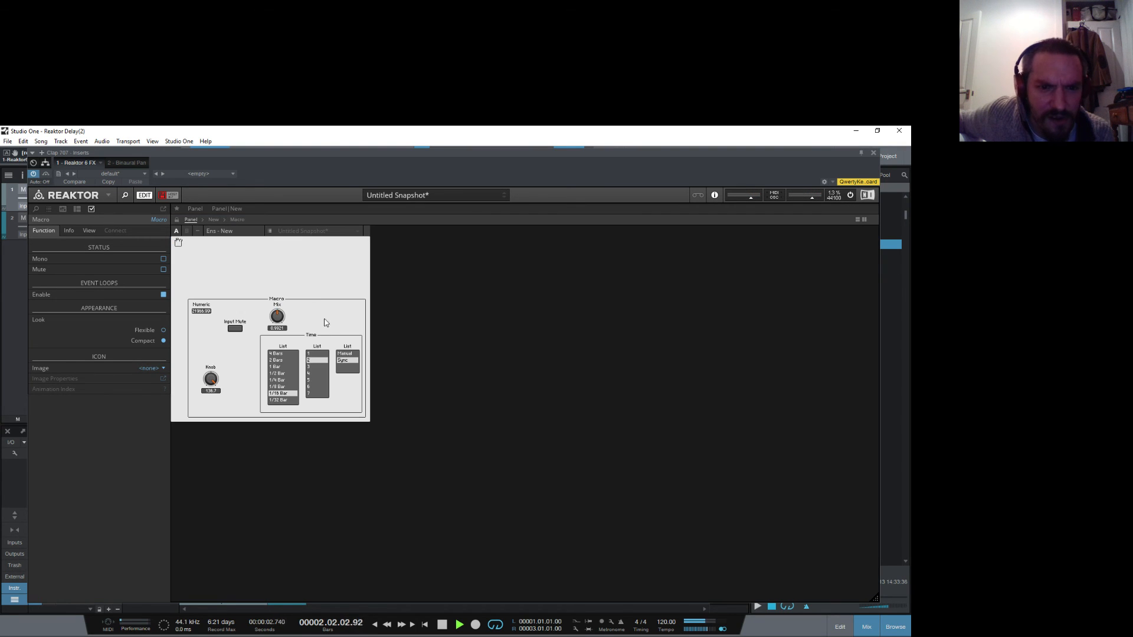
pyautogui.click(215, 379)
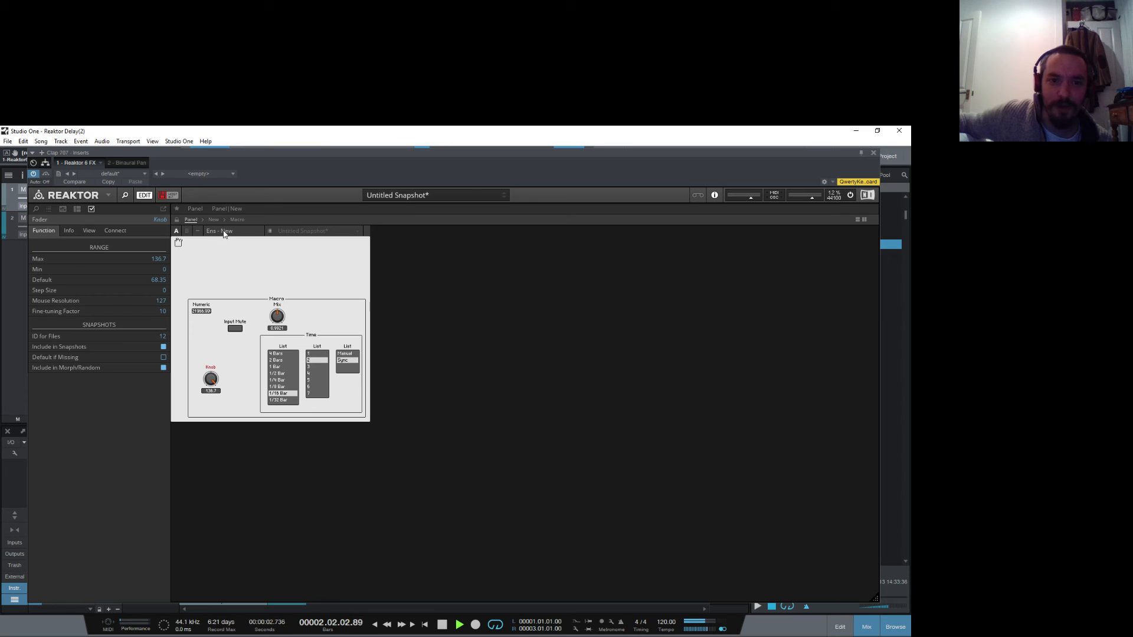
# Step: Move the Numeric readout up in the Macro structure and add a Send terminal below it
pyautogui.click(239, 222)
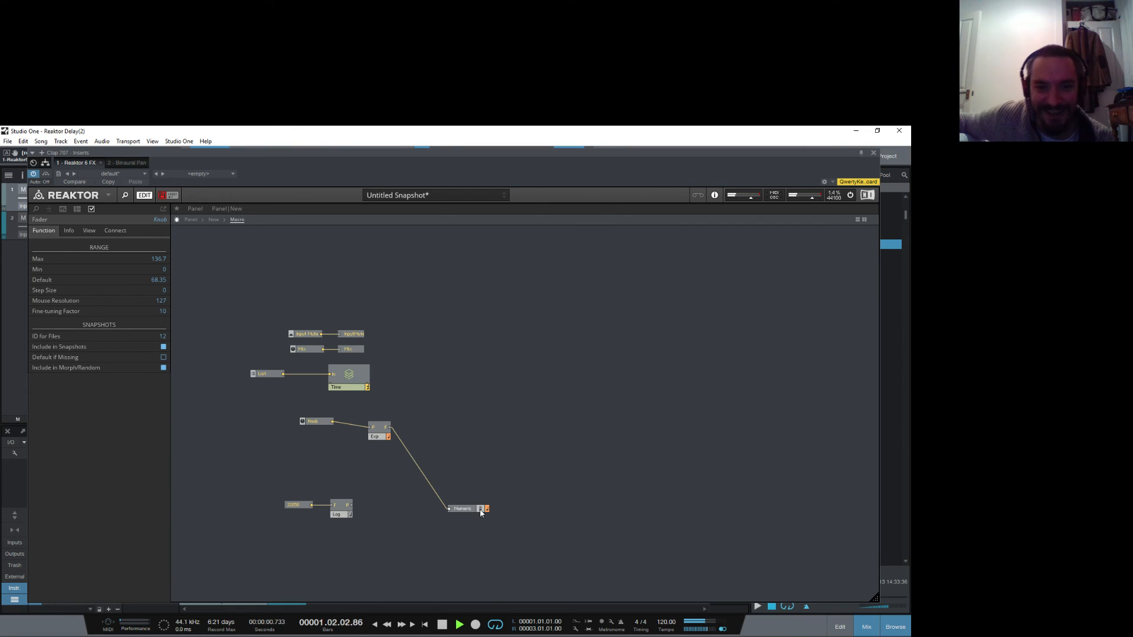
pyautogui.moveTo(470, 508); pyautogui.dragTo(496, 390)
pyautogui.rightClick(463, 461)
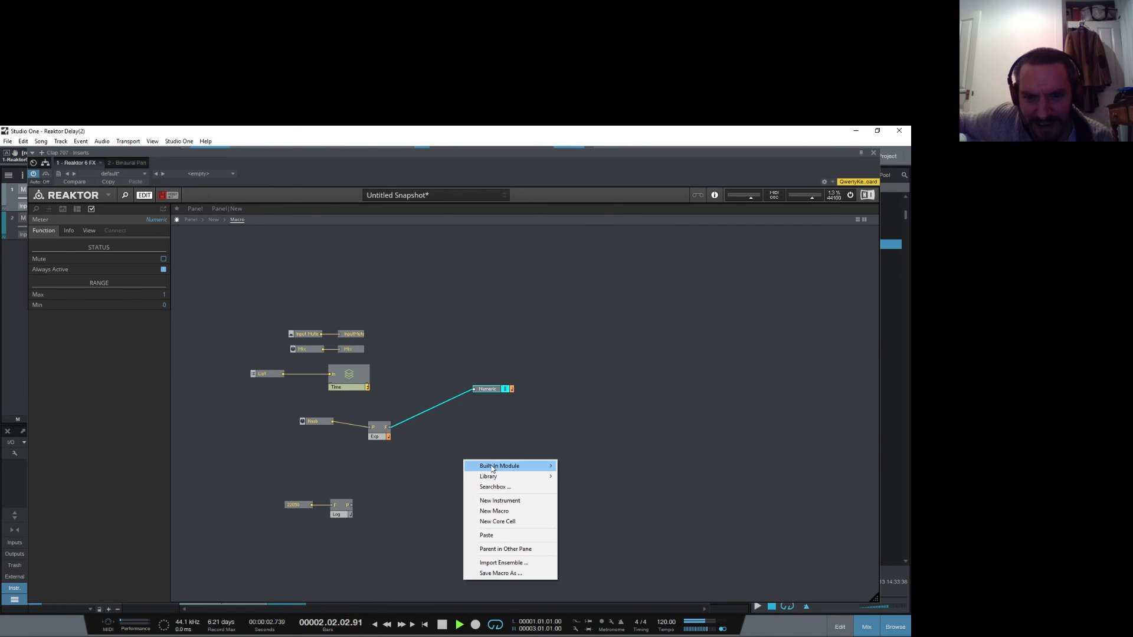
pyautogui.moveTo(498, 467)
pyautogui.moveTo(627, 466)
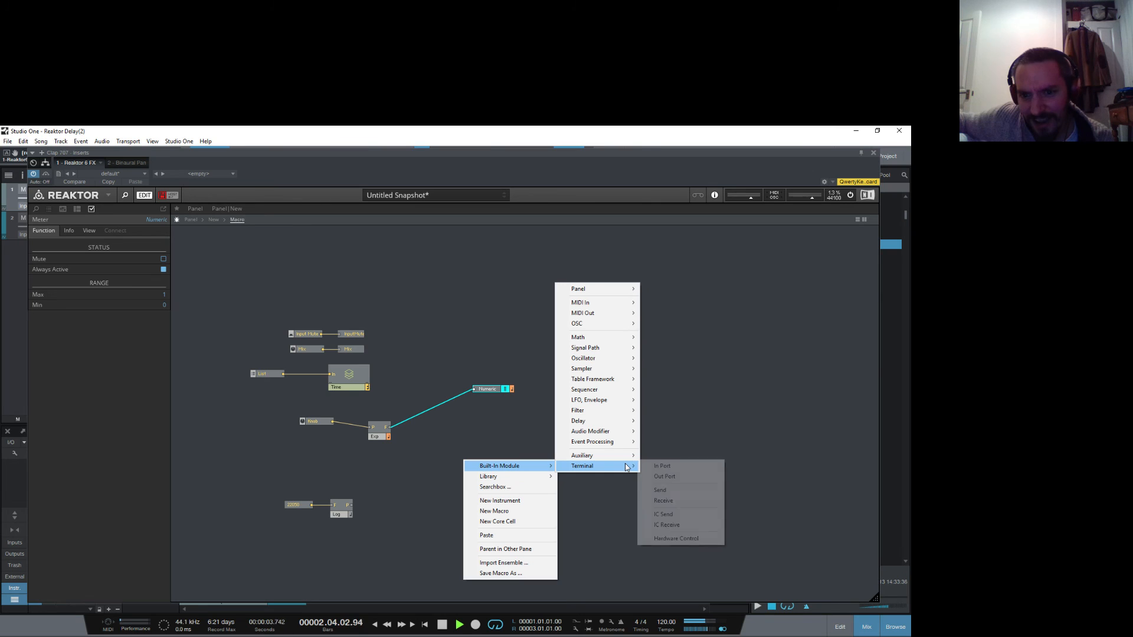
pyautogui.click(669, 491)
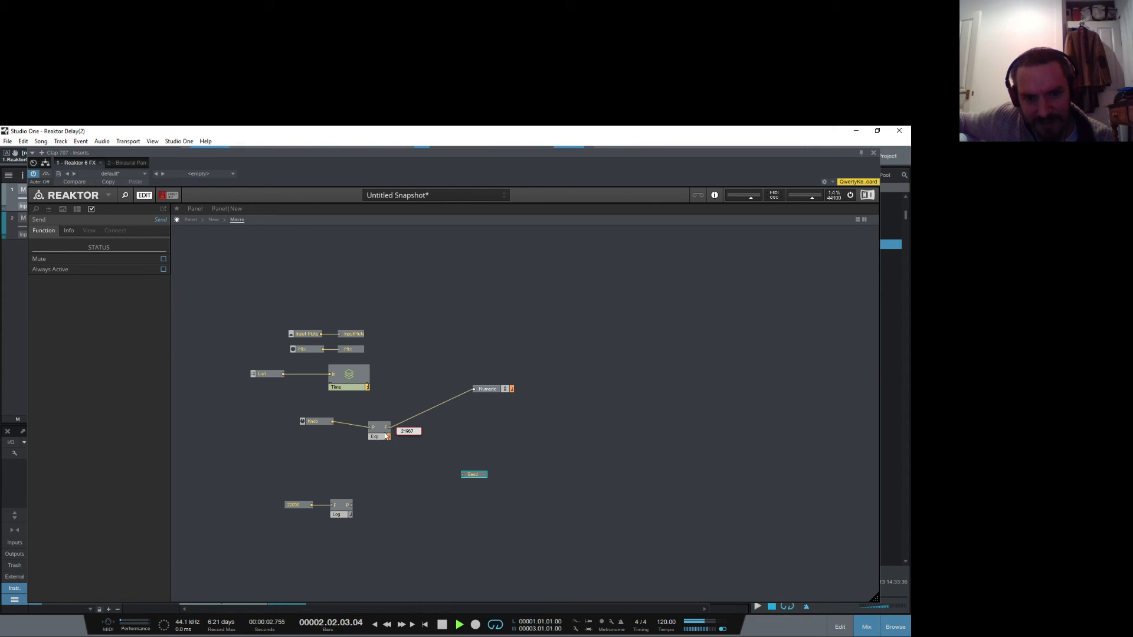
# Step: Turn off Mono on the Exp module and delete the Numeric readout
pyautogui.moveTo(379, 439); pyautogui.dragTo(369, 435)
pyautogui.click(163, 258)
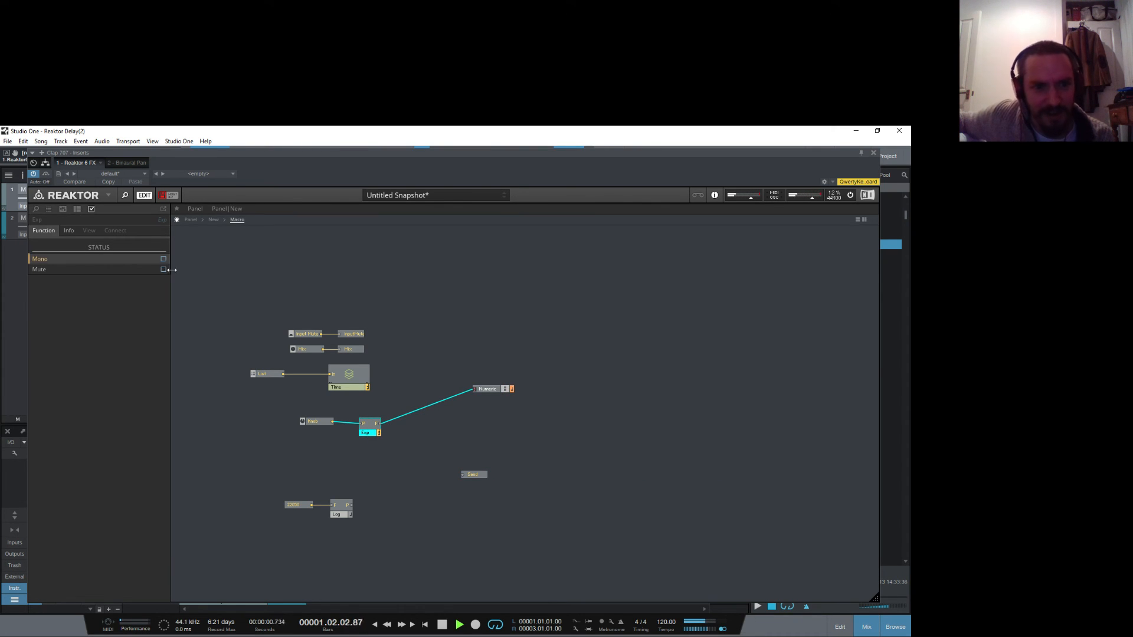
pyautogui.moveTo(489, 391); pyautogui.dragTo(489, 390)
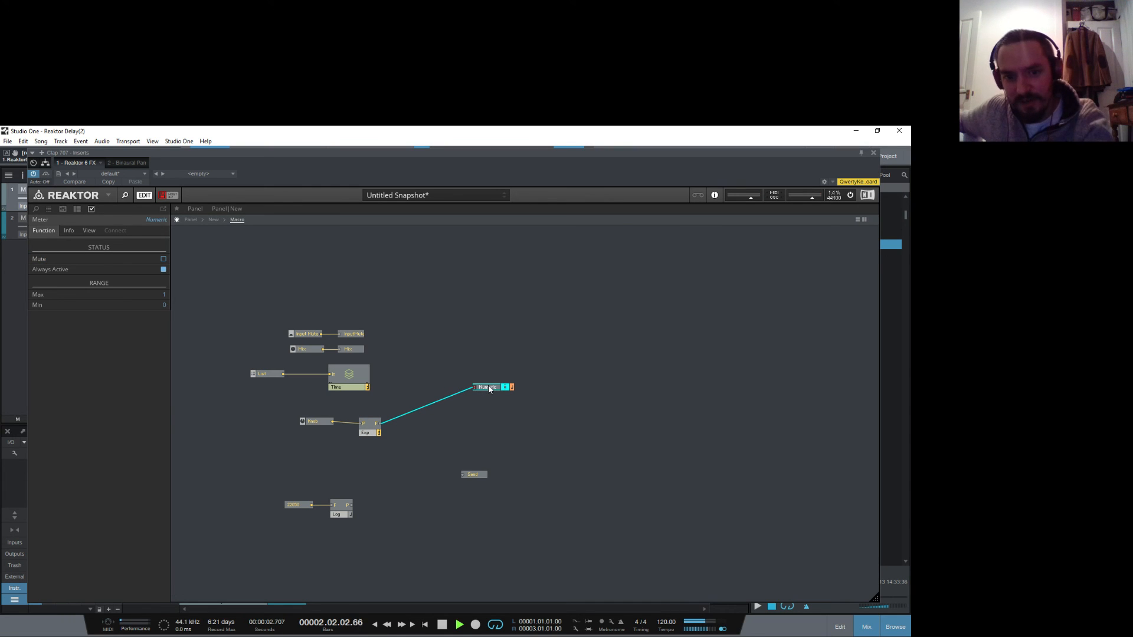
pyautogui.press('Delete')
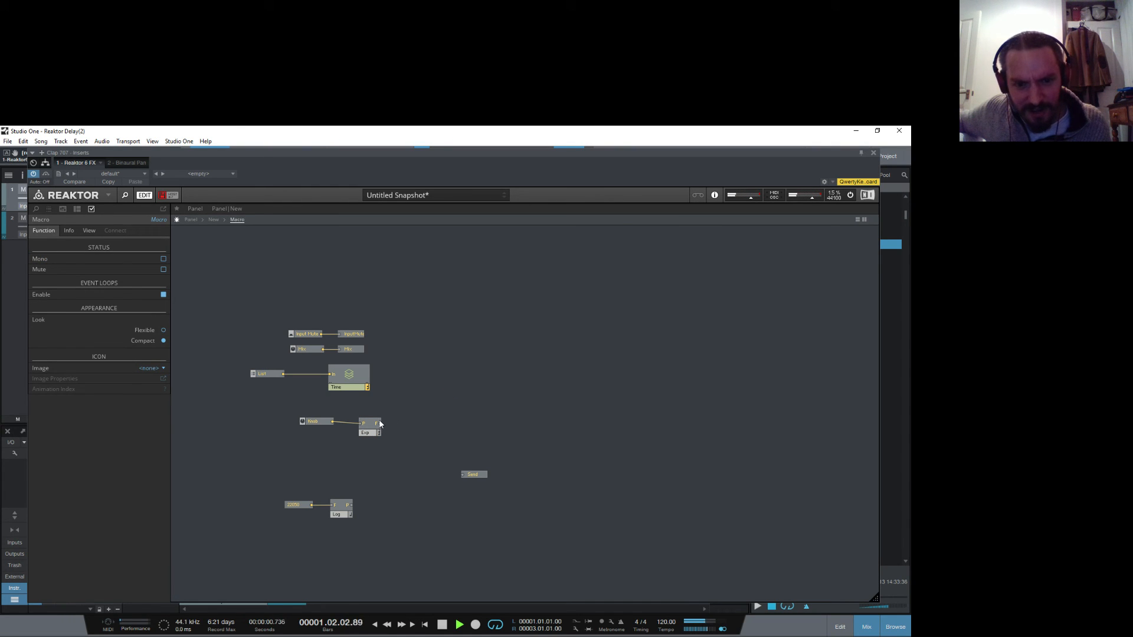
# Step: Wire the Exp module's output to the new Send terminal
pyautogui.moveTo(380, 423); pyautogui.dragTo(467, 477)
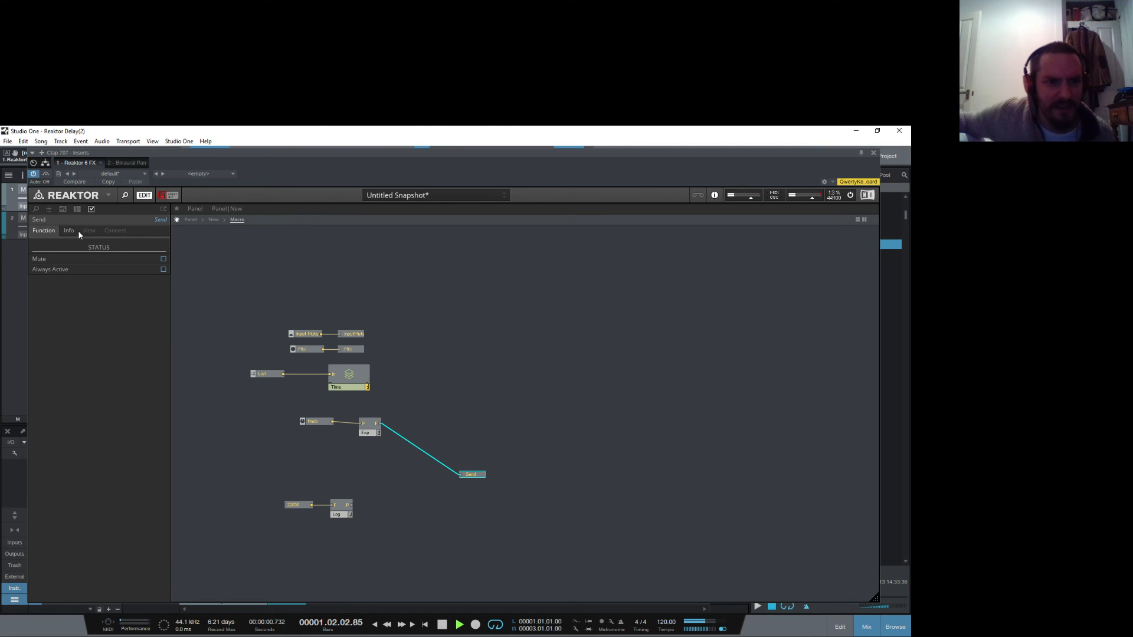
pyautogui.click(365, 308)
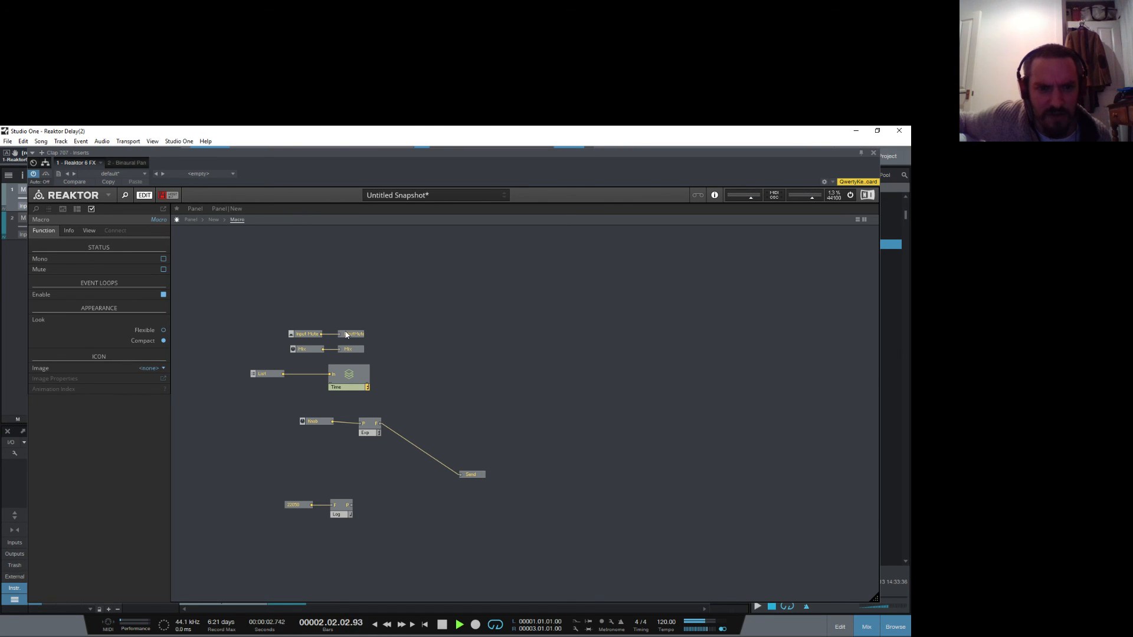
pyautogui.moveTo(345, 333); pyautogui.dragTo(344, 333)
pyautogui.click(343, 355)
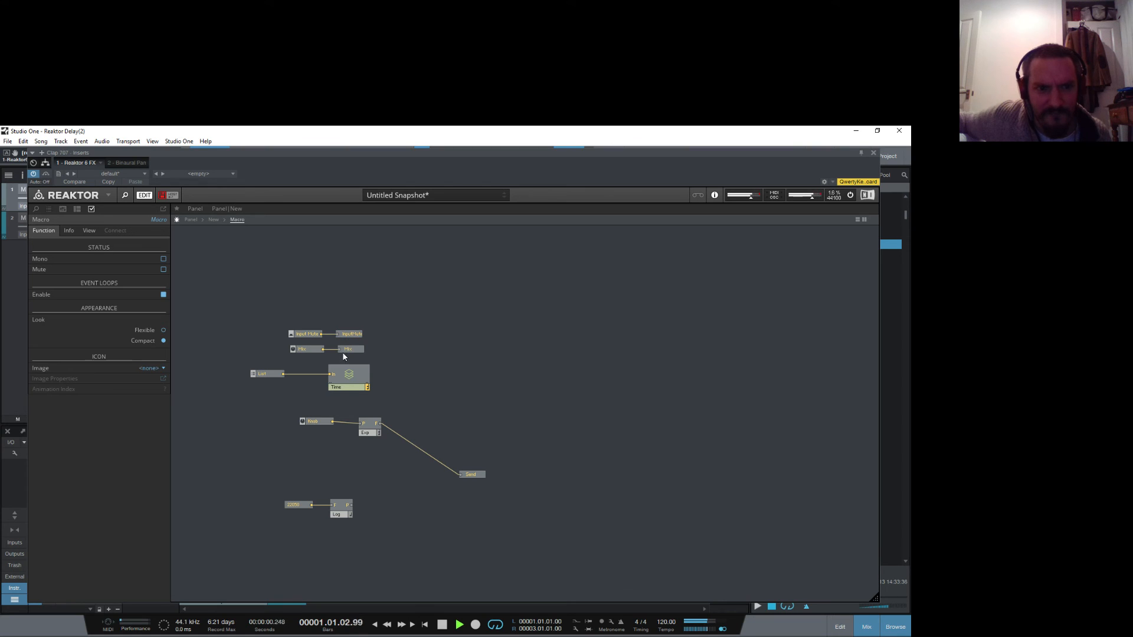
# Step: Inspect the available send terminals of the LPCut Receive inside the Audio Process macro
pyautogui.doubleClick(417, 366)
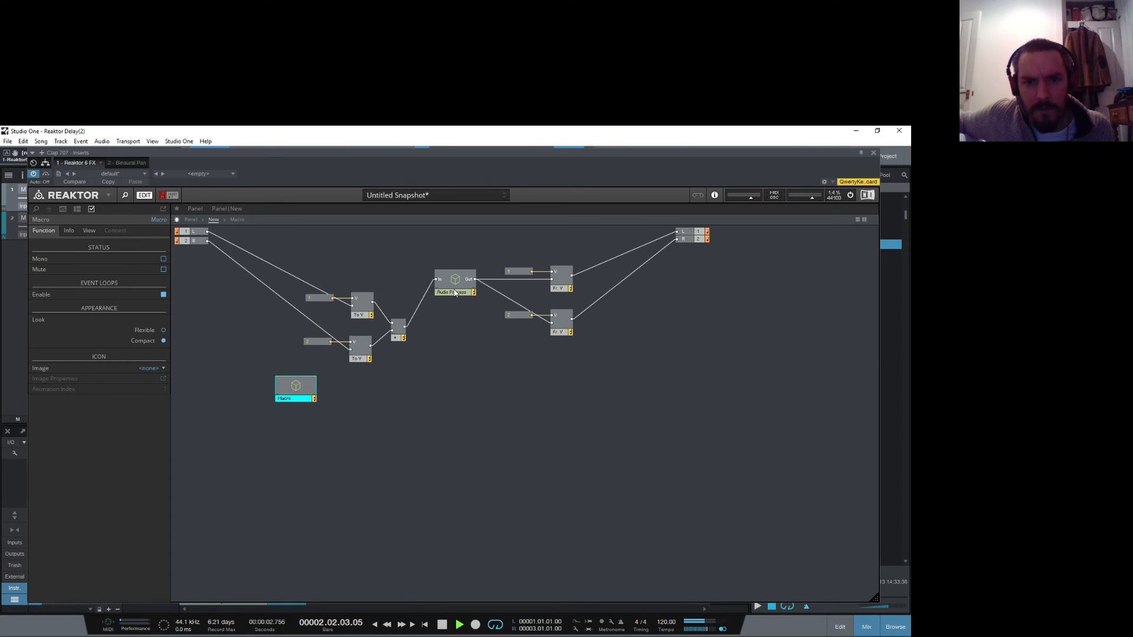
pyautogui.doubleClick(455, 293)
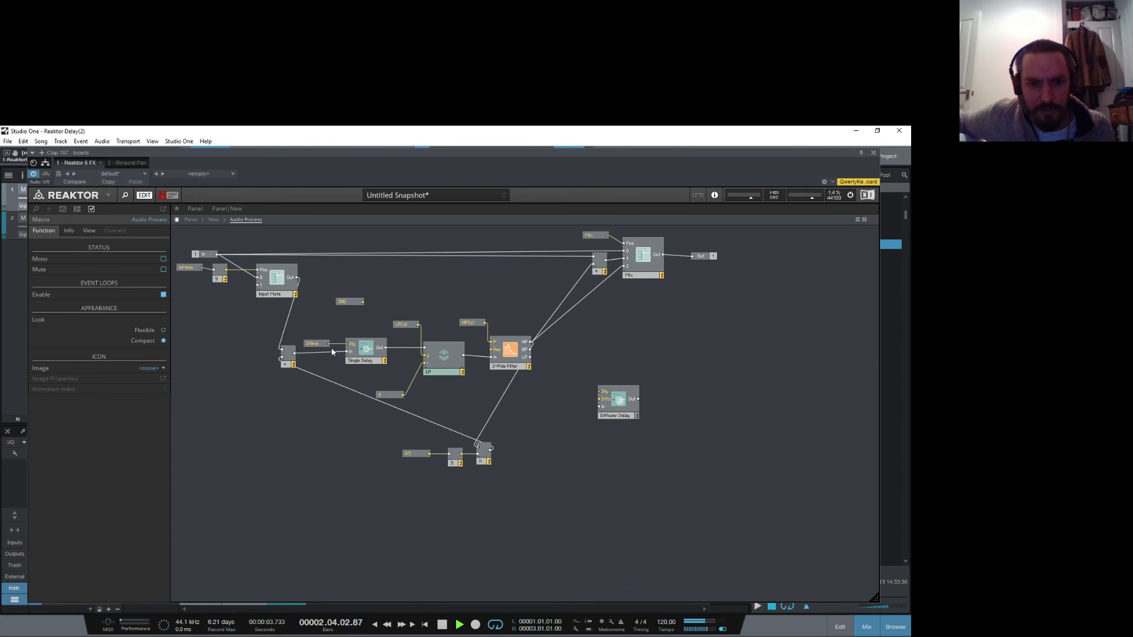
pyautogui.click(408, 324)
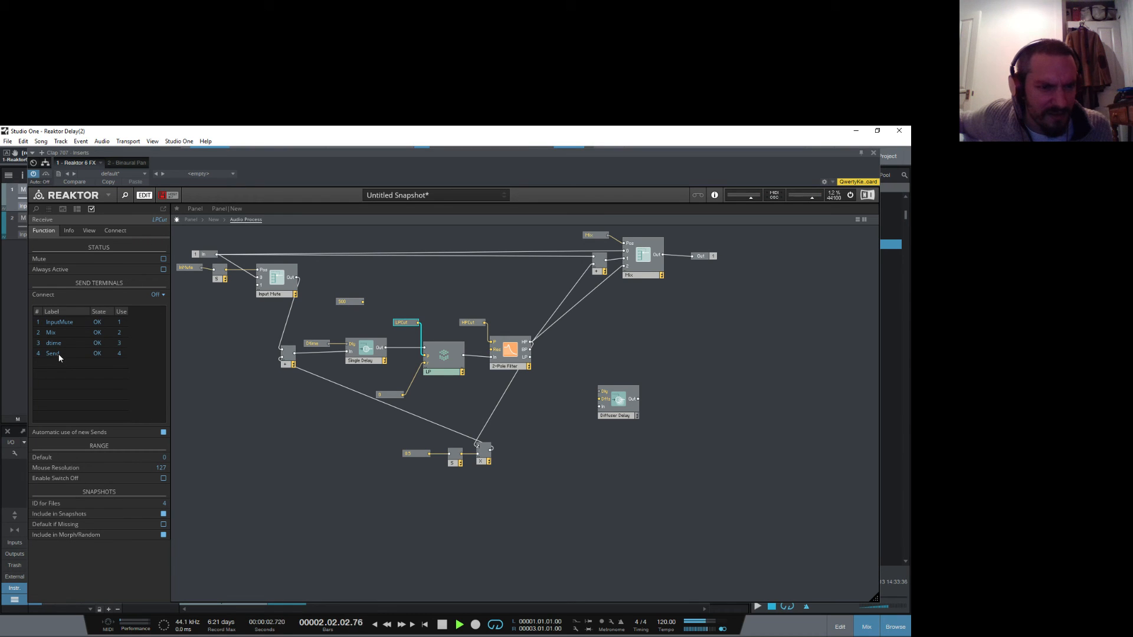
# Step: Place the Send terminal beside the Exp module in the Macro structure and rename it lpcut
pyautogui.click(214, 219)
pyautogui.doubleClick(294, 394)
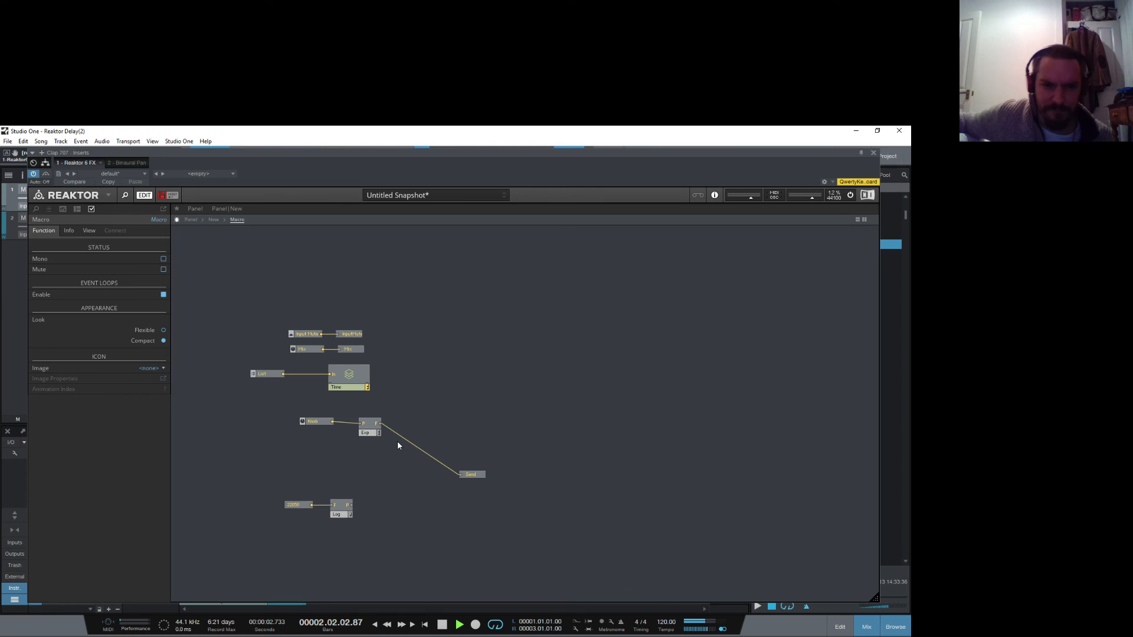
pyautogui.moveTo(473, 476); pyautogui.dragTo(425, 425)
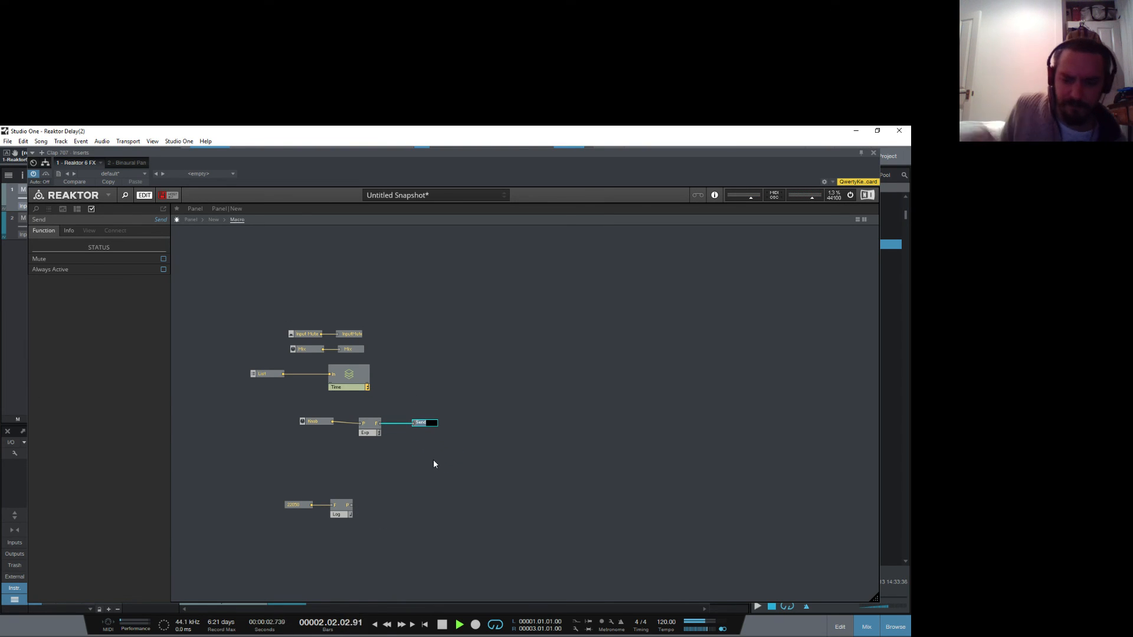
pyautogui.write('lpcut')
pyautogui.press('Return')
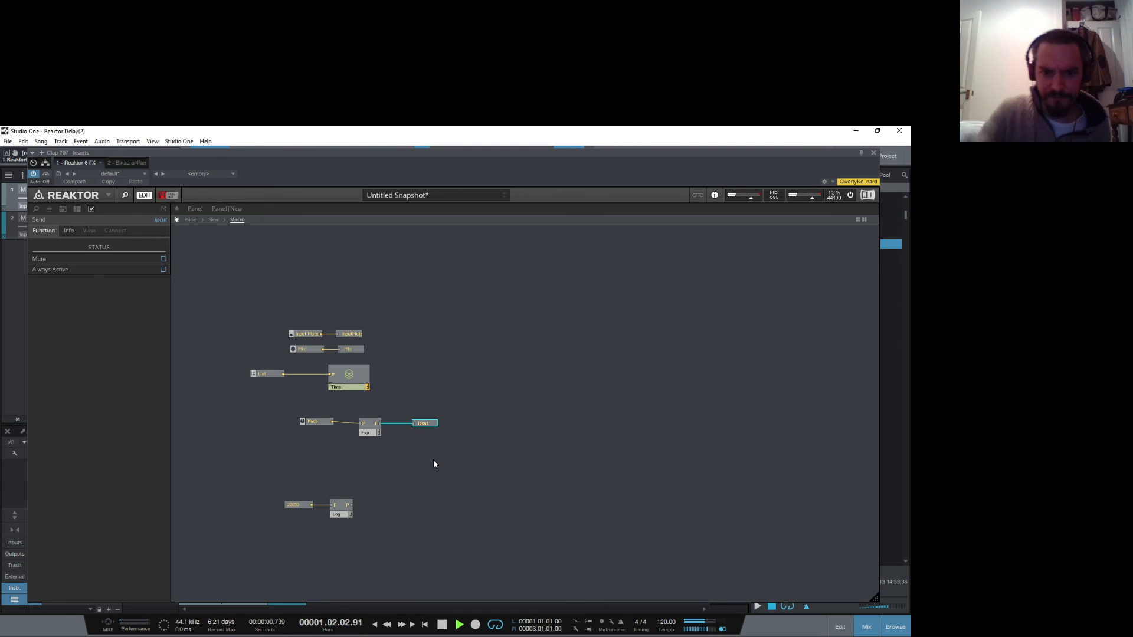
# Step: Connect the LPCut Receive in the Audio Process macro to the lpcut send
pyautogui.click(191, 219)
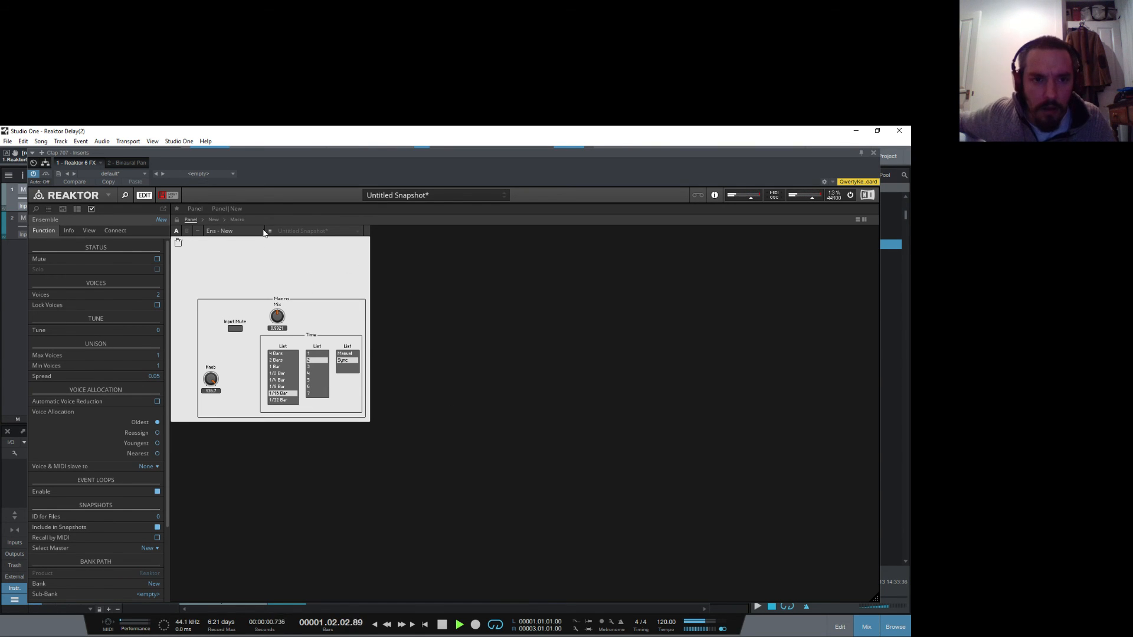
pyautogui.click(237, 220)
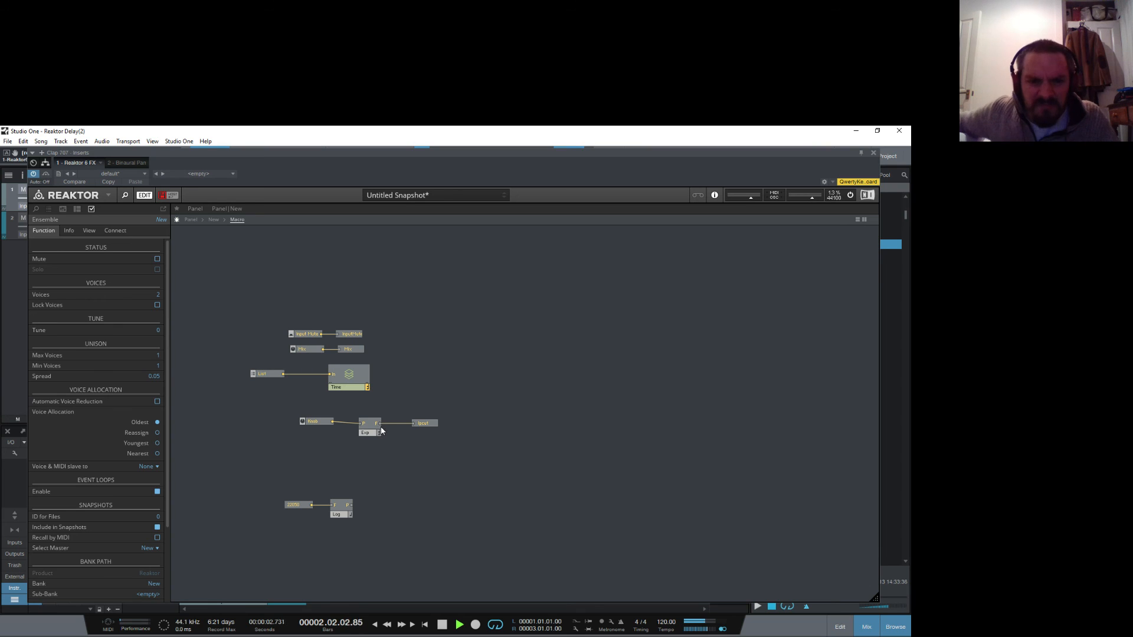
pyautogui.doubleClick(399, 459)
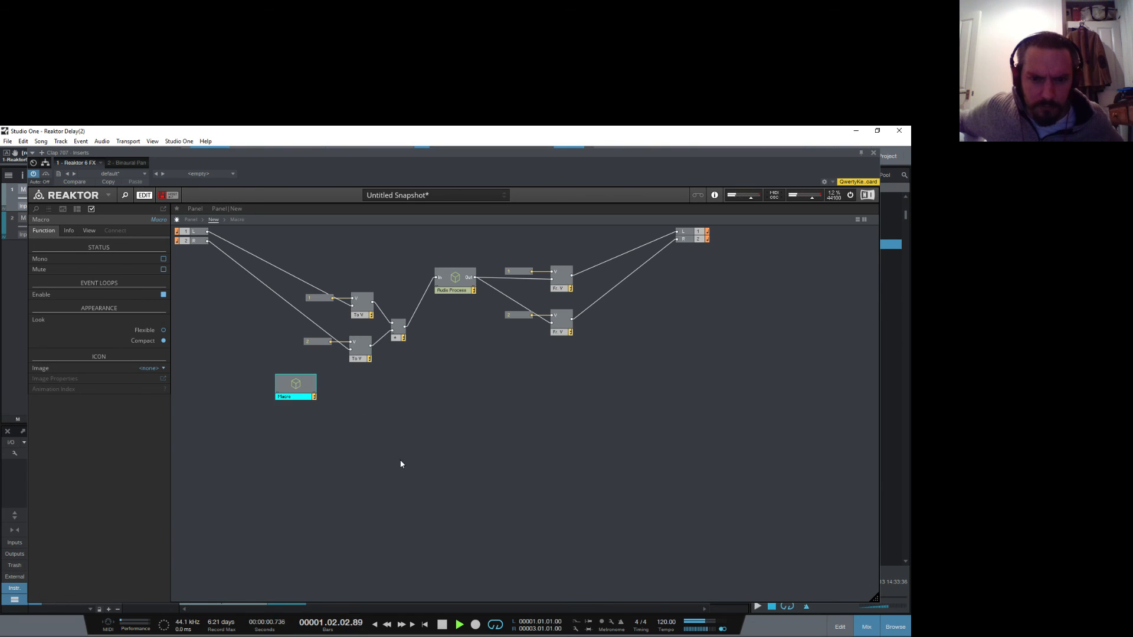
pyautogui.click(454, 274)
pyautogui.doubleClick(454, 275)
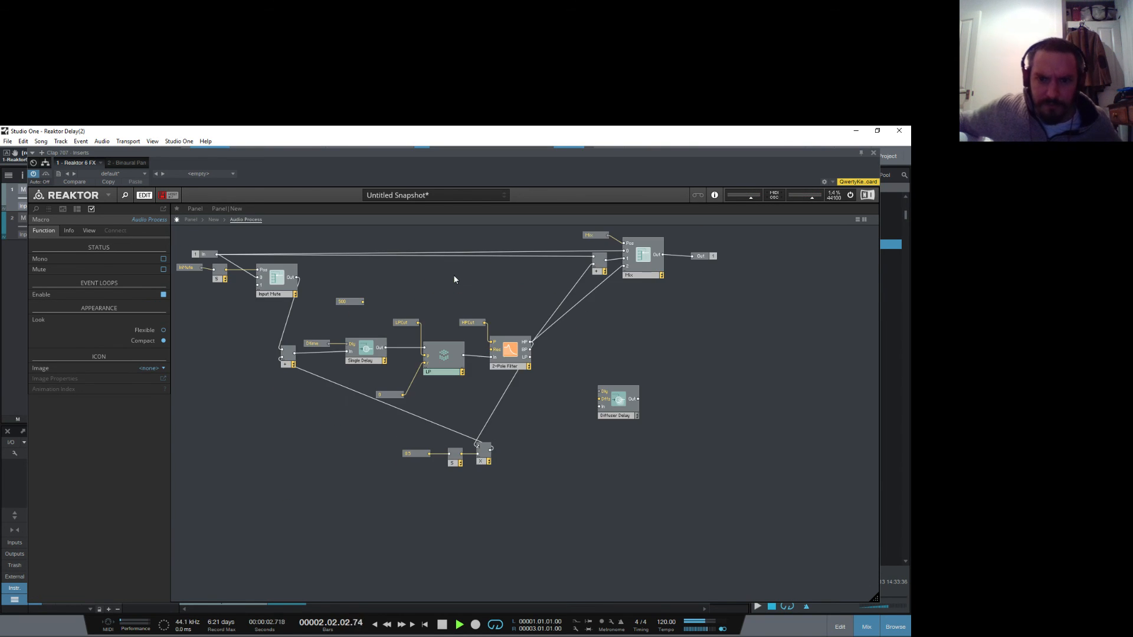
pyautogui.click(403, 322)
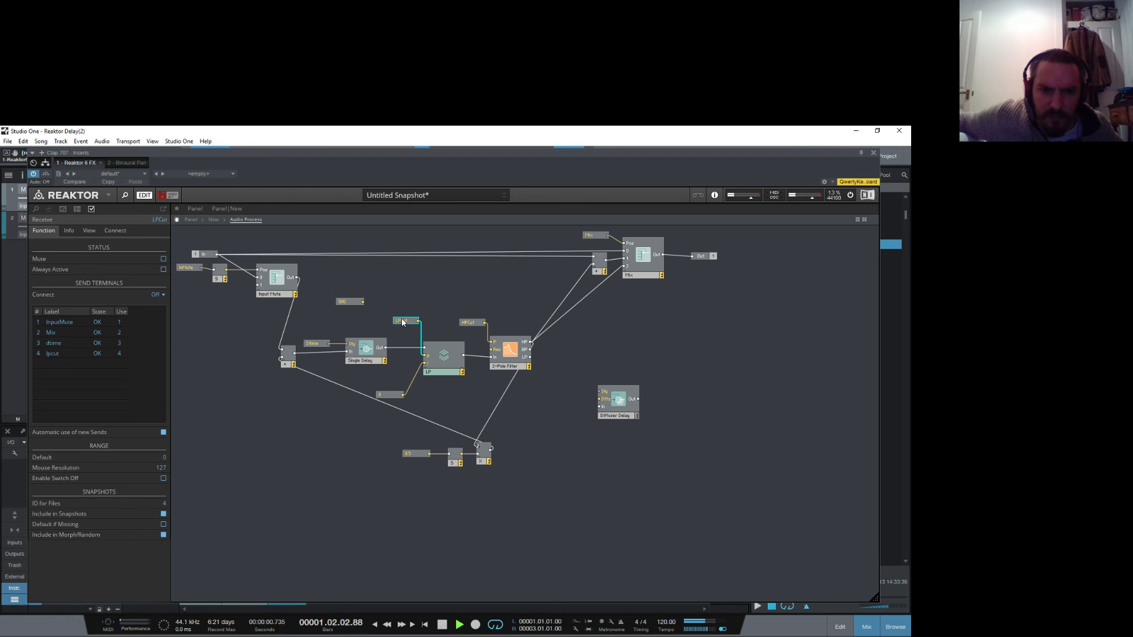
pyautogui.click(162, 295)
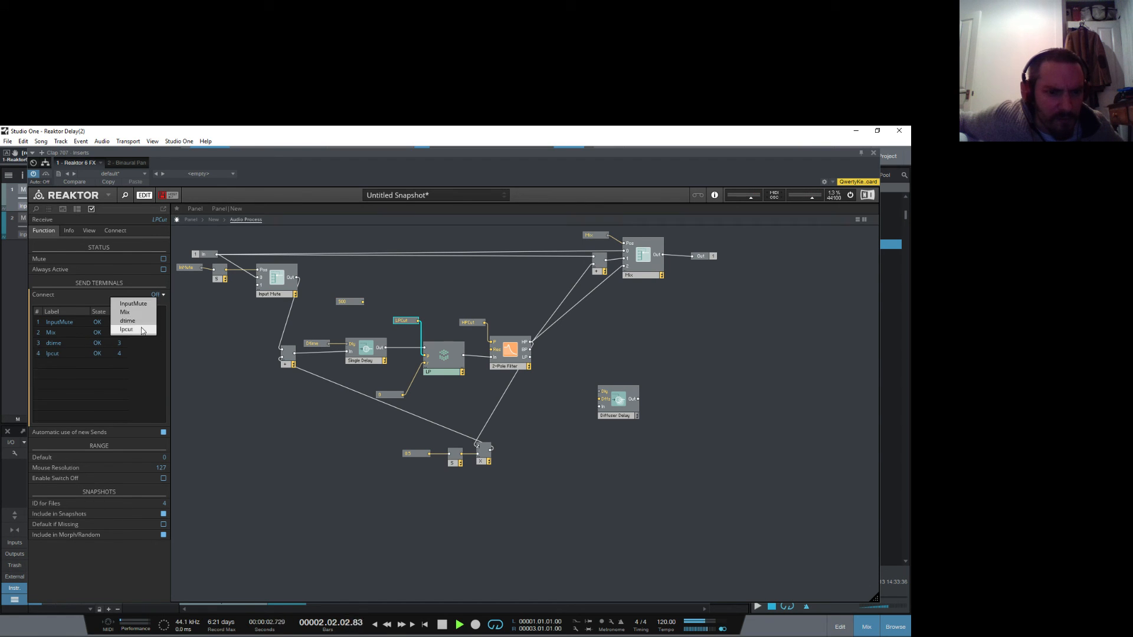
pyautogui.click(142, 331)
pyautogui.click(307, 428)
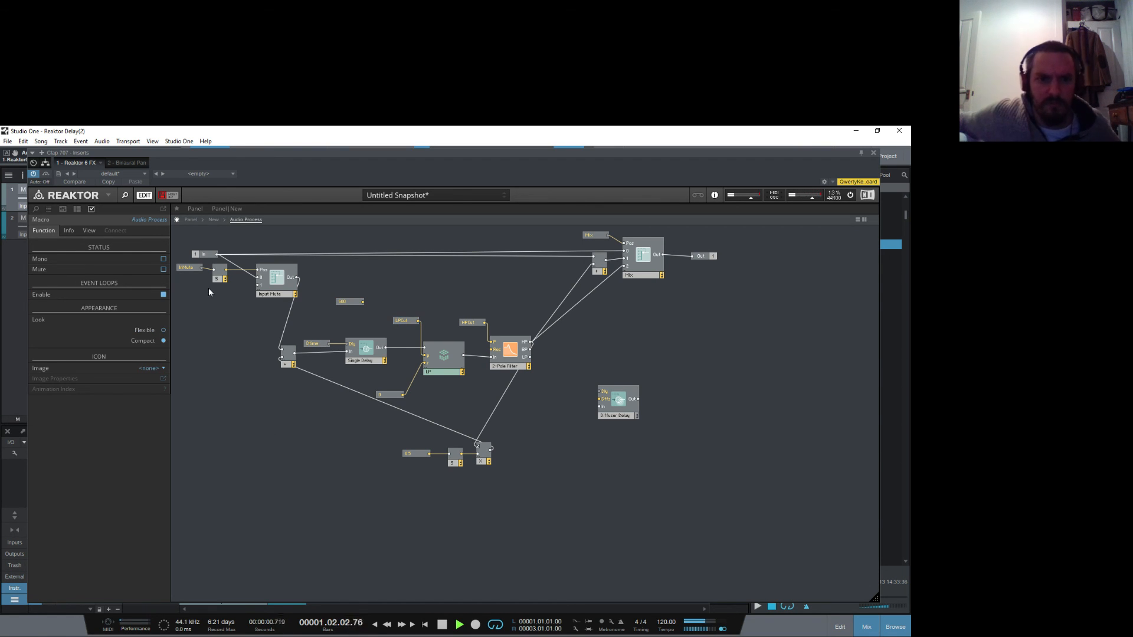
# Step: Turn down the knob on the ensemble panel to audition the low-pass cutoff during playback
pyautogui.click(195, 220)
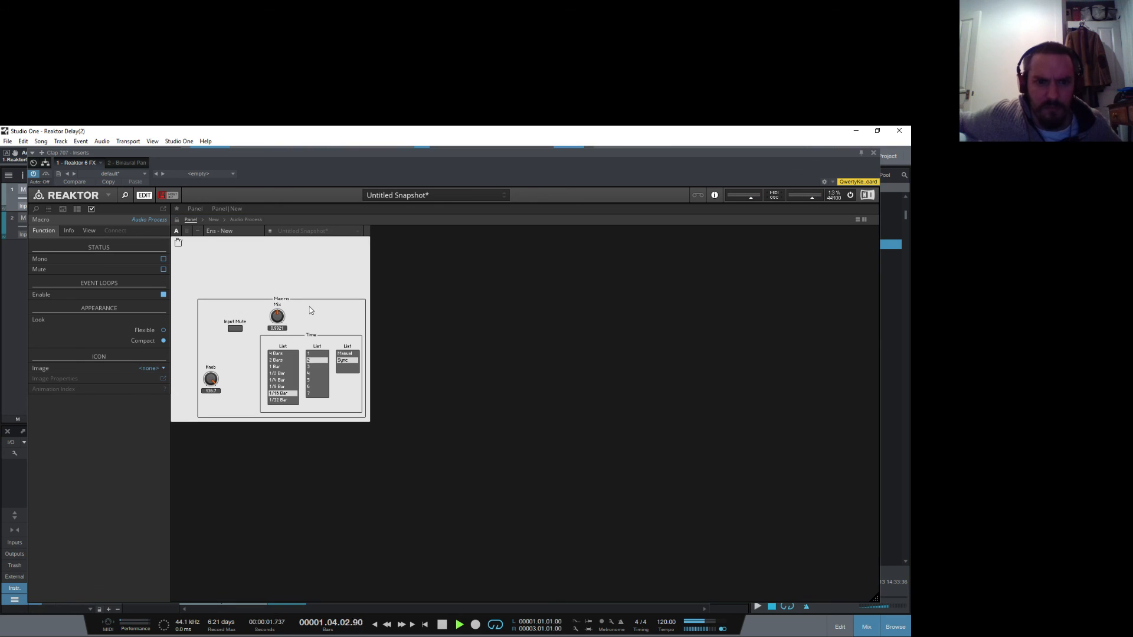
pyautogui.click(211, 380)
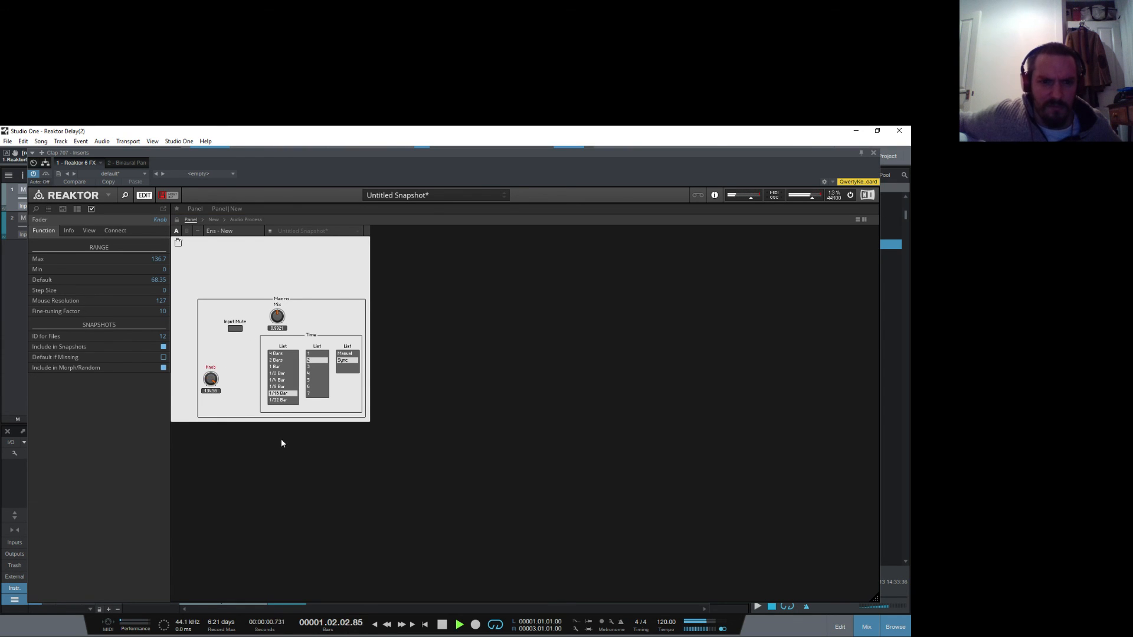
pyautogui.moveTo(209, 382); pyautogui.dragTo(216, 418)
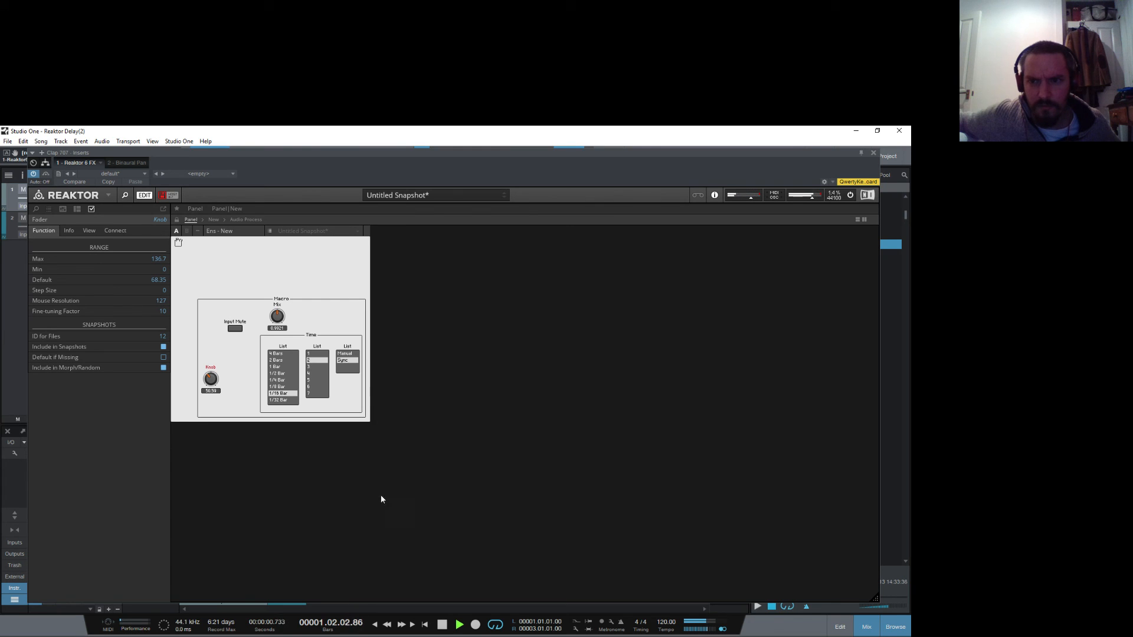
pyautogui.click(278, 469)
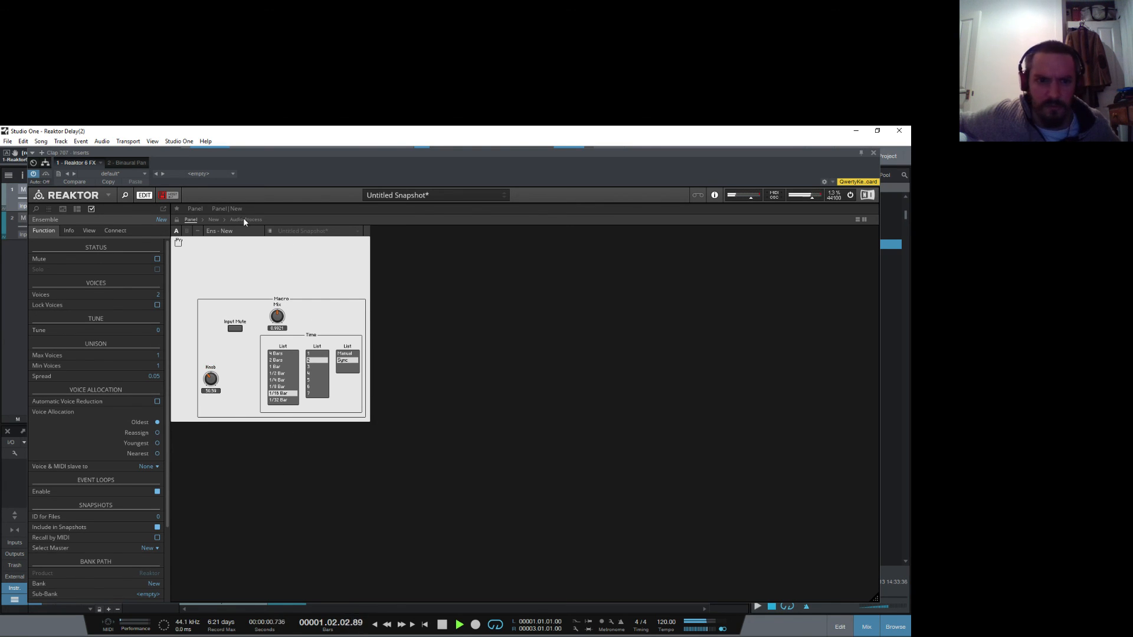
# Step: Reopen the Macro structure and line up the Knob module with the Exp module's input
pyautogui.click(214, 219)
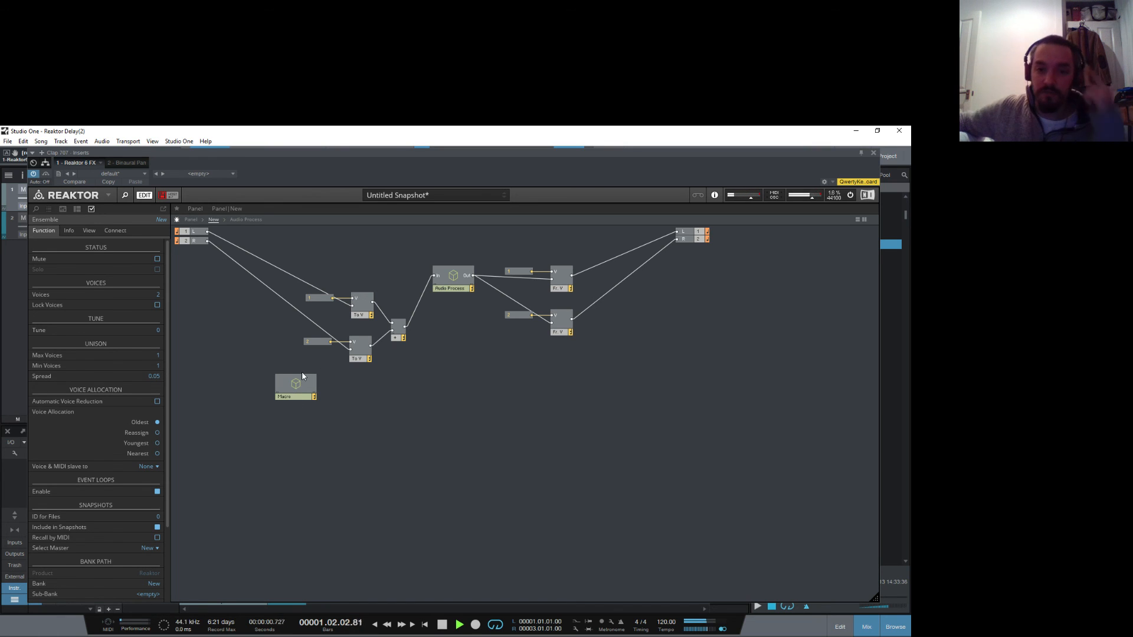
pyautogui.doubleClick(303, 387)
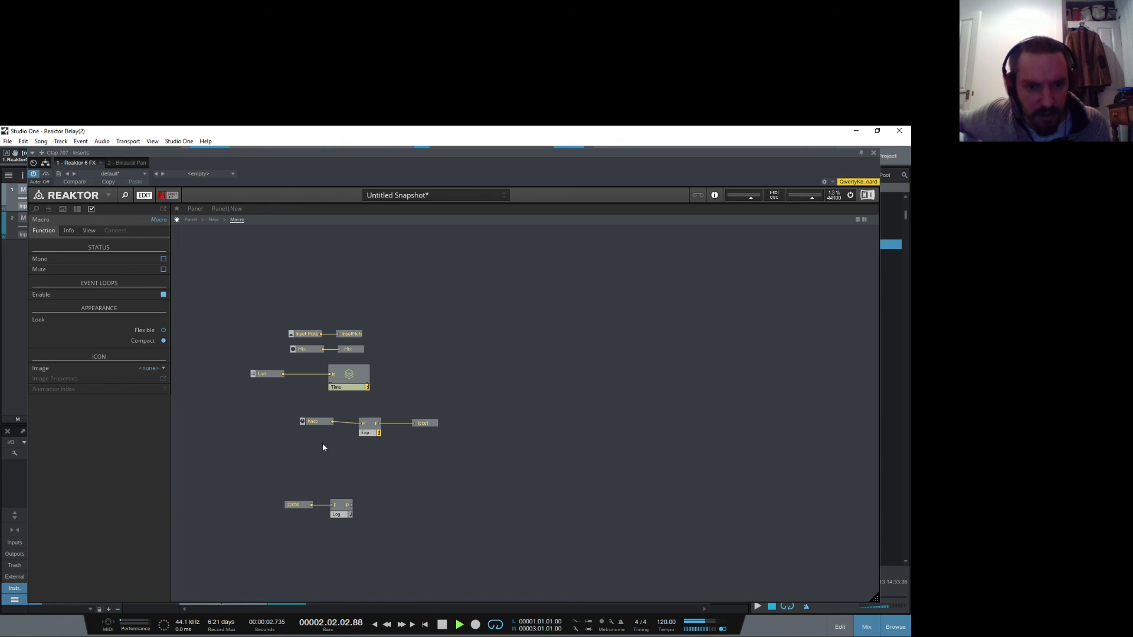
pyautogui.moveTo(319, 421); pyautogui.dragTo(317, 425)
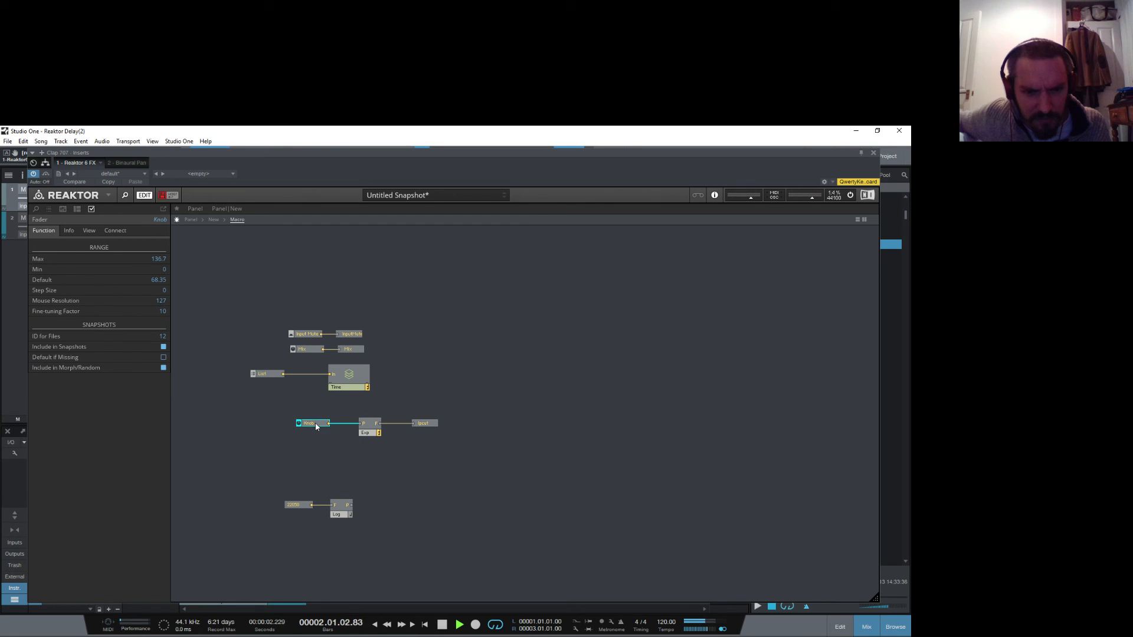
# Step: Move the Knob module below Exp and wire its output directly to the lpcut send
pyautogui.rightClick(430, 384)
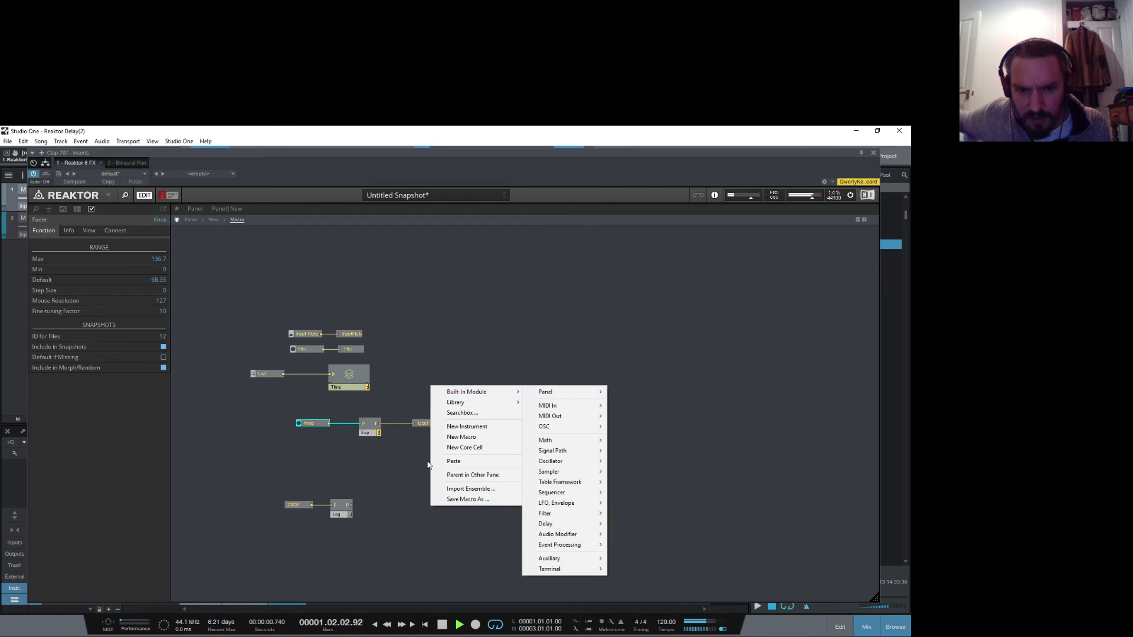
pyautogui.click(405, 453)
pyautogui.moveTo(320, 423); pyautogui.dragTo(418, 424)
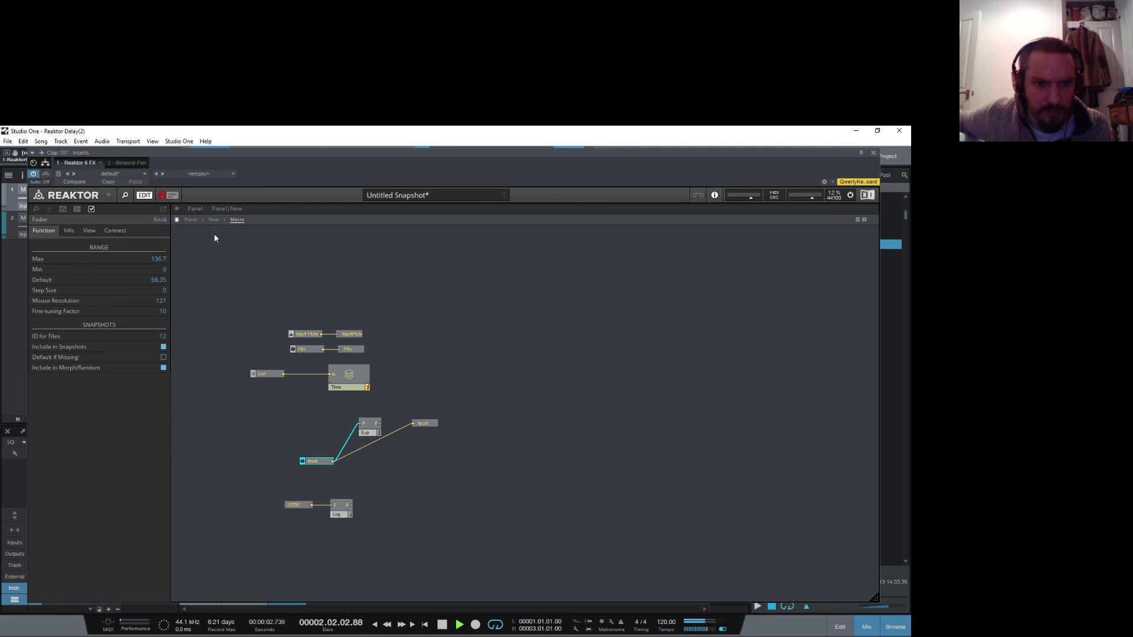
# Step: Adjust the directly wired cutoff knob on the ensemble panel to audition its effect during playback
pyautogui.click(189, 219)
pyautogui.moveTo(212, 358); pyautogui.dragTo(212, 350)
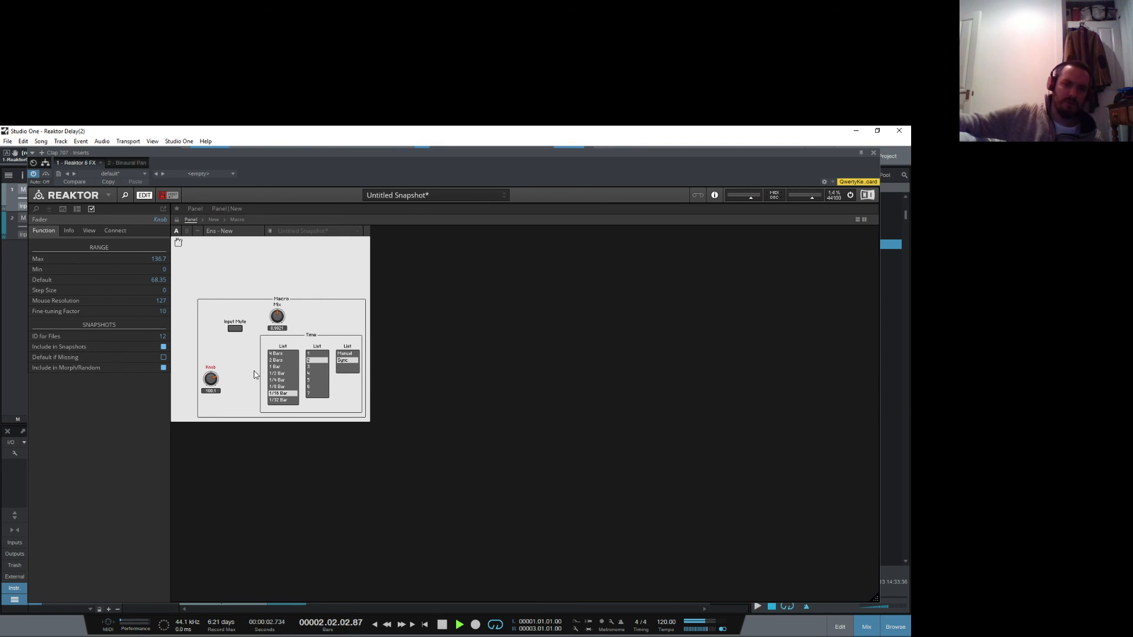
pyautogui.moveTo(210, 384); pyautogui.dragTo(213, 375)
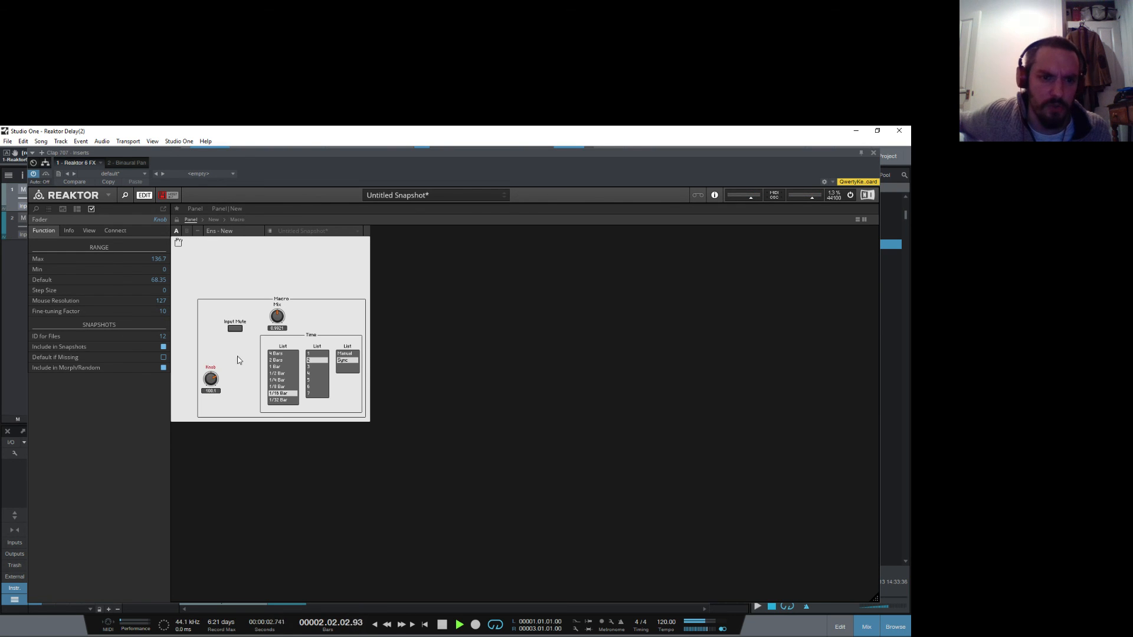
# Step: Reconnect the Knob to Exp in the Macro structure and feed the mono Exp output into a new Numeric Readout module
pyautogui.click(235, 220)
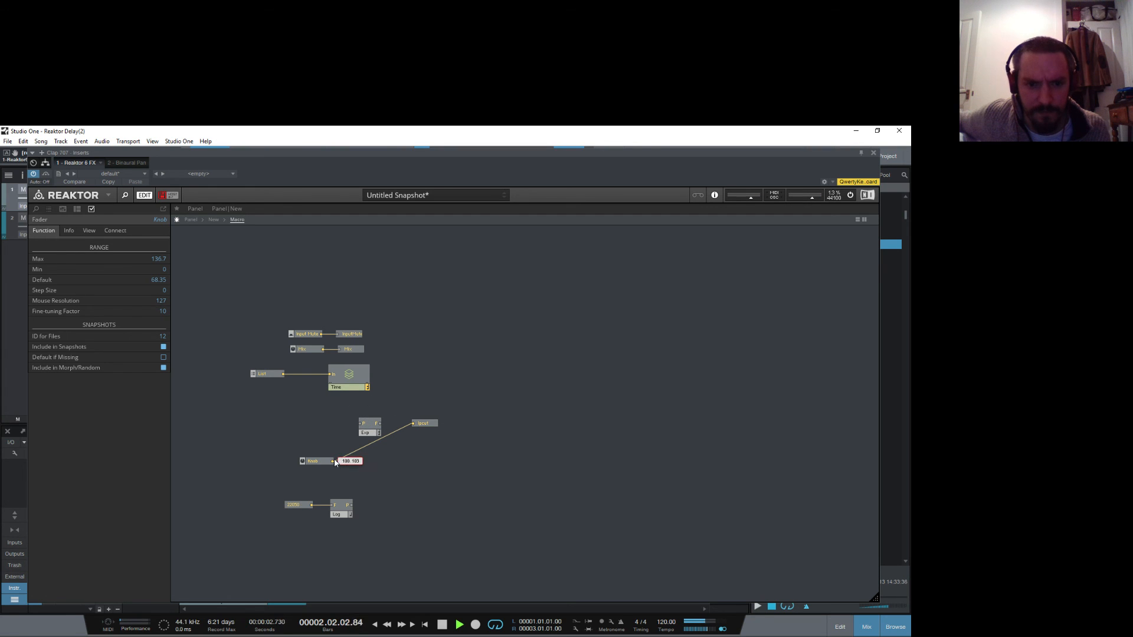
pyautogui.moveTo(334, 461); pyautogui.dragTo(361, 426)
pyautogui.rightClick(412, 381)
pyautogui.moveTo(466, 387)
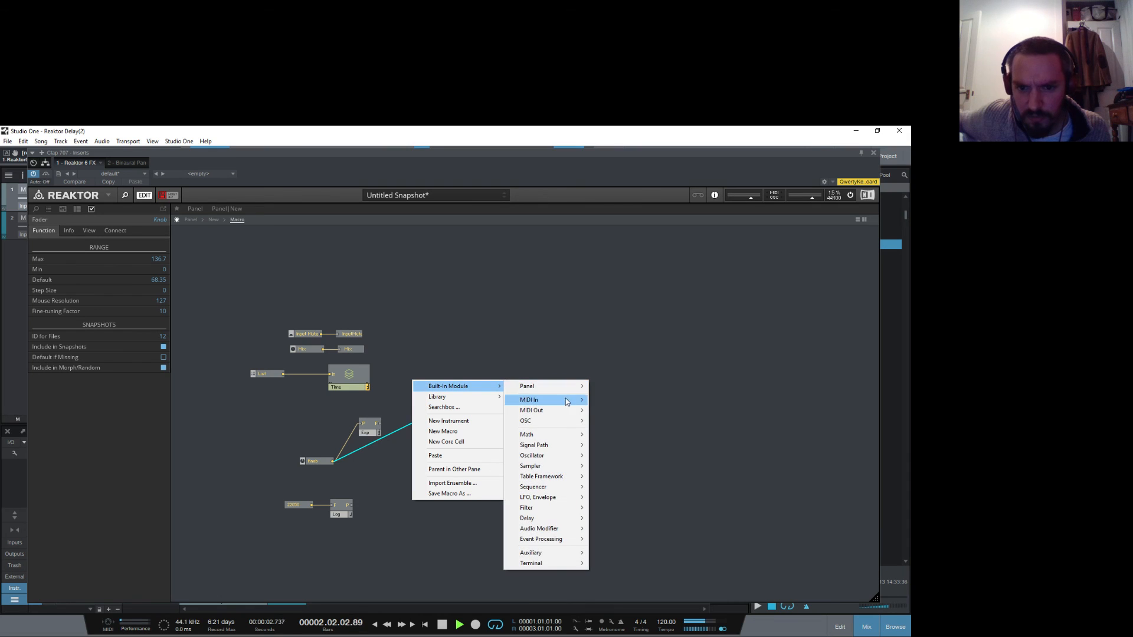
pyautogui.moveTo(567, 564)
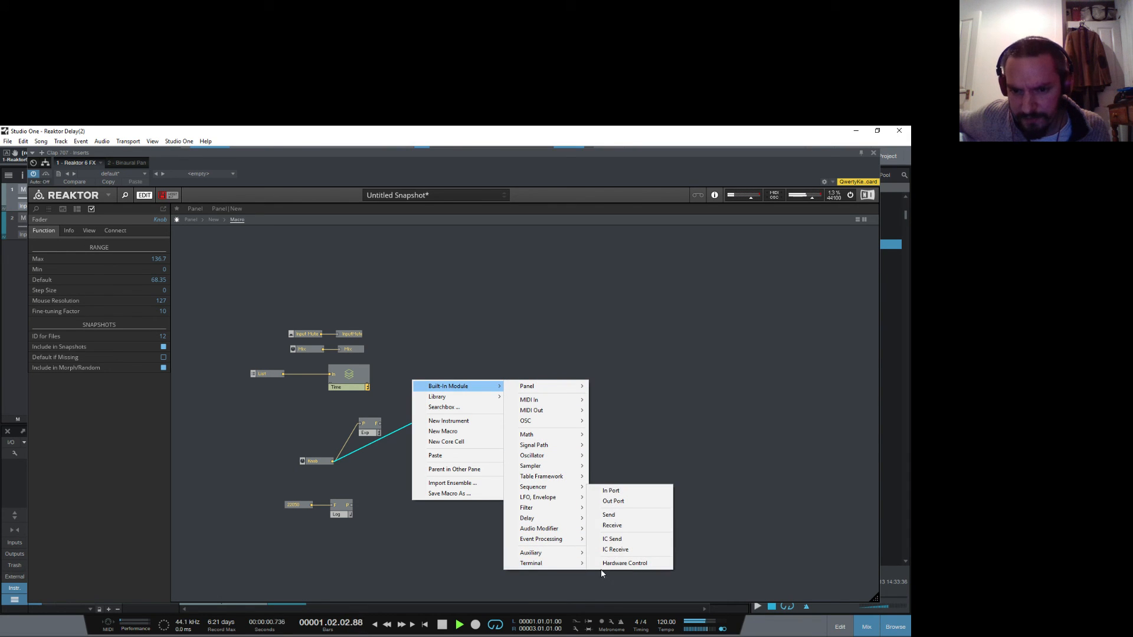
pyautogui.moveTo(535, 387)
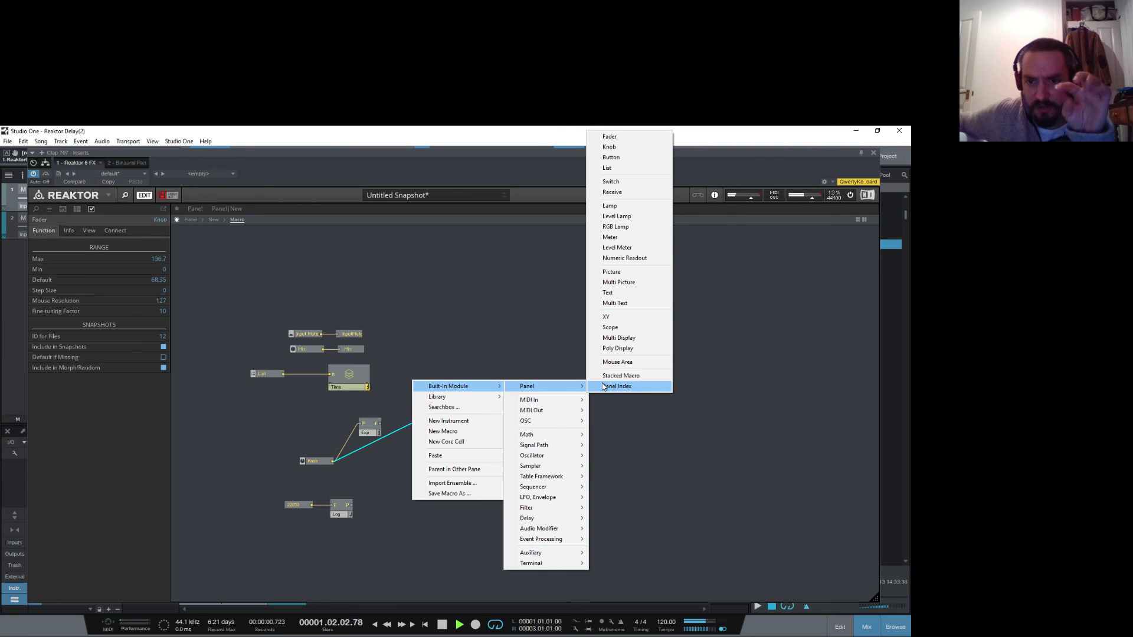
pyautogui.click(625, 258)
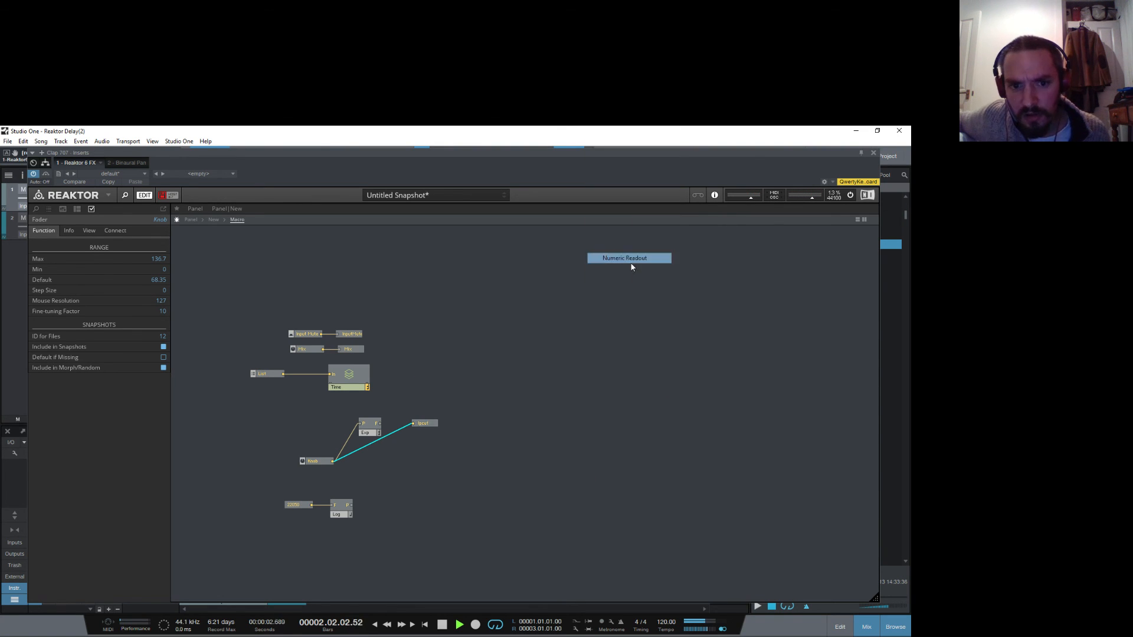
pyautogui.click(368, 425)
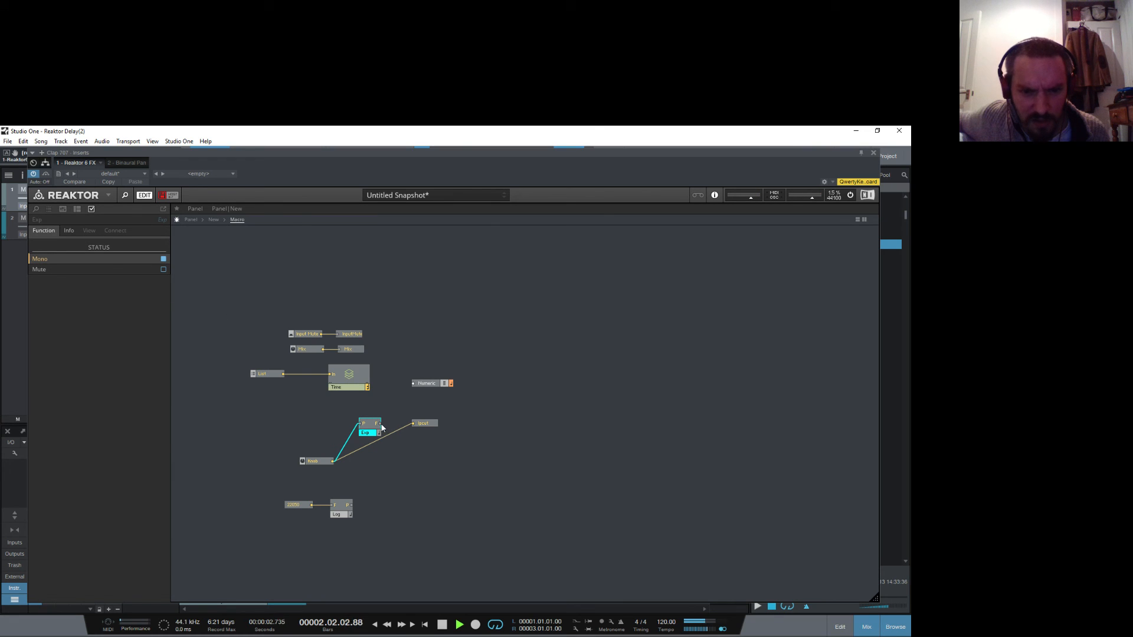
pyautogui.moveTo(381, 424); pyautogui.dragTo(413, 383)
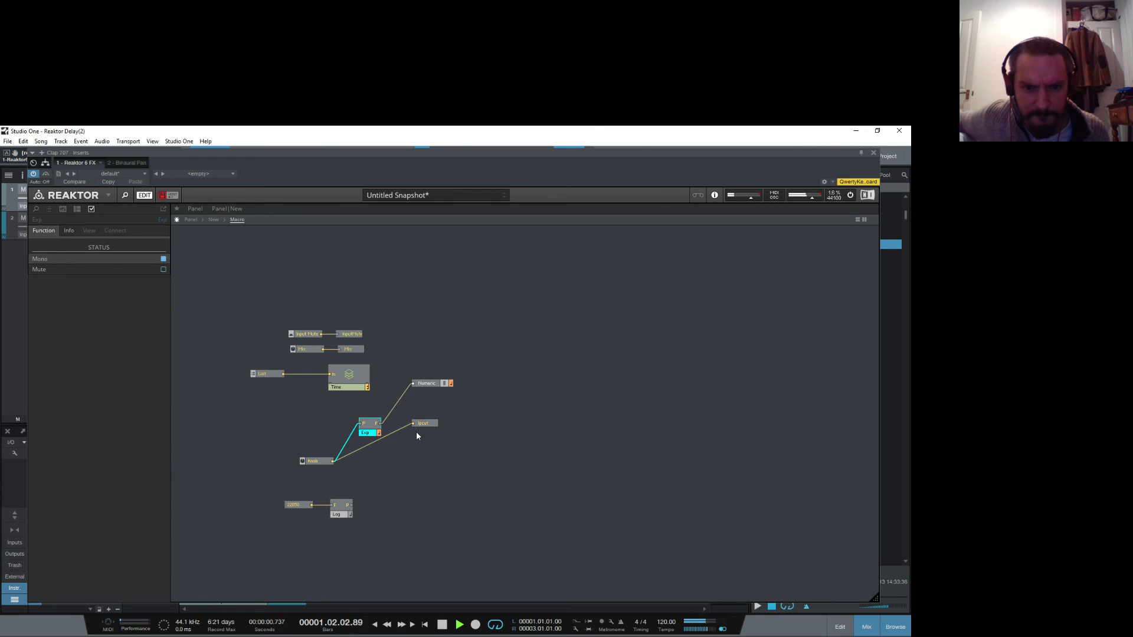
# Step: Enable Always Active on the lpcut Send terminal
pyautogui.click(420, 424)
pyautogui.click(163, 271)
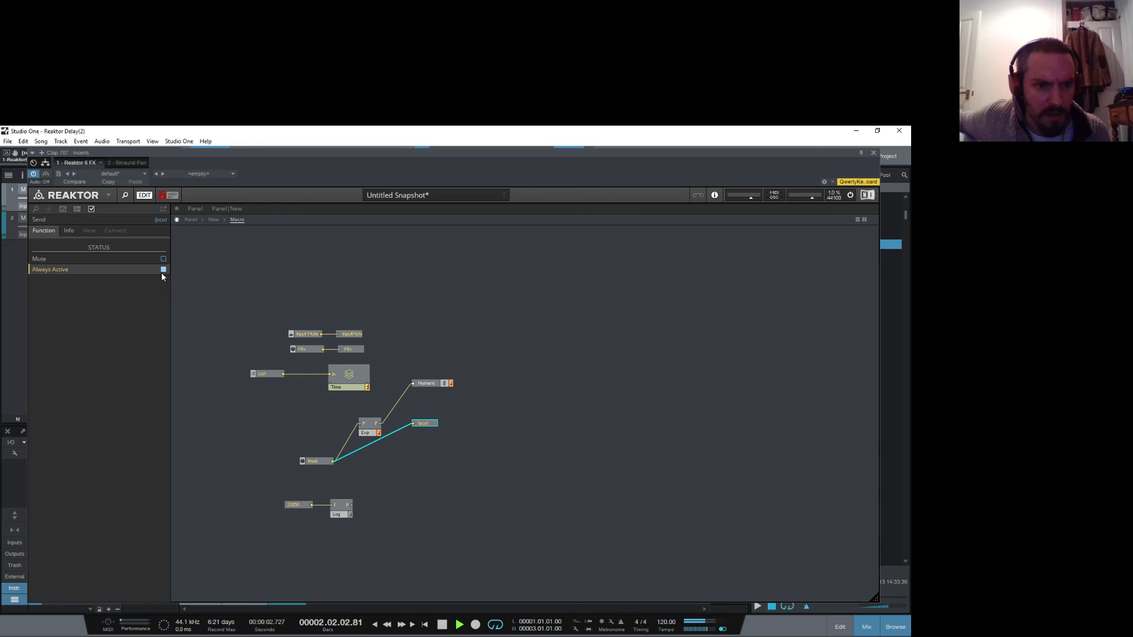
# Step: Try switching the whole enclosing Macro to mono
pyautogui.click(354, 349)
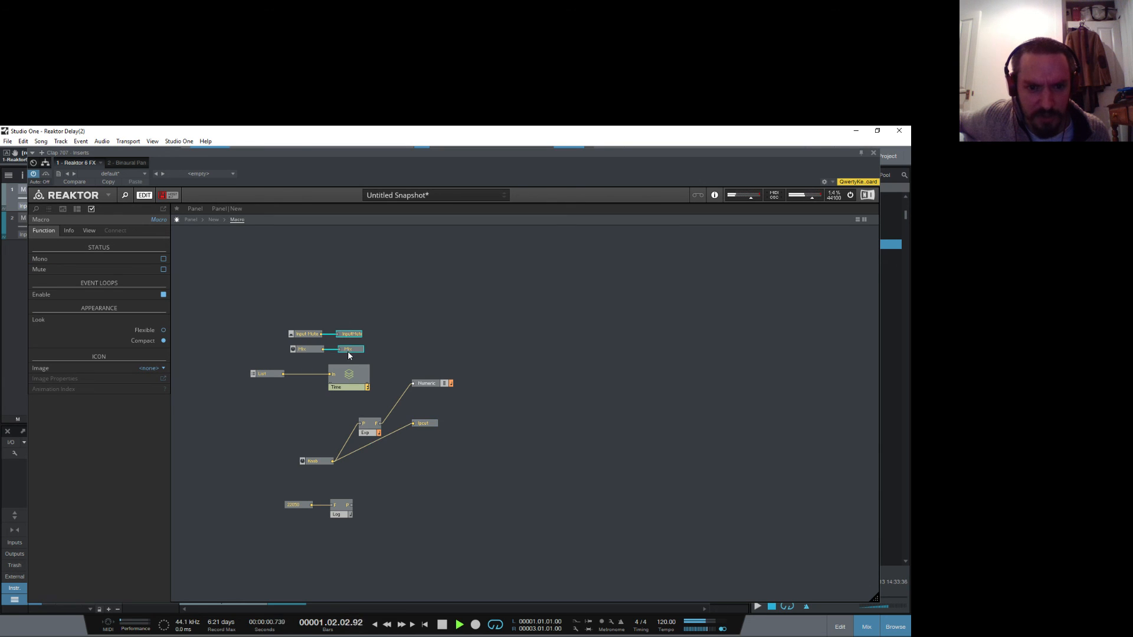
pyautogui.click(163, 260)
pyautogui.click(309, 269)
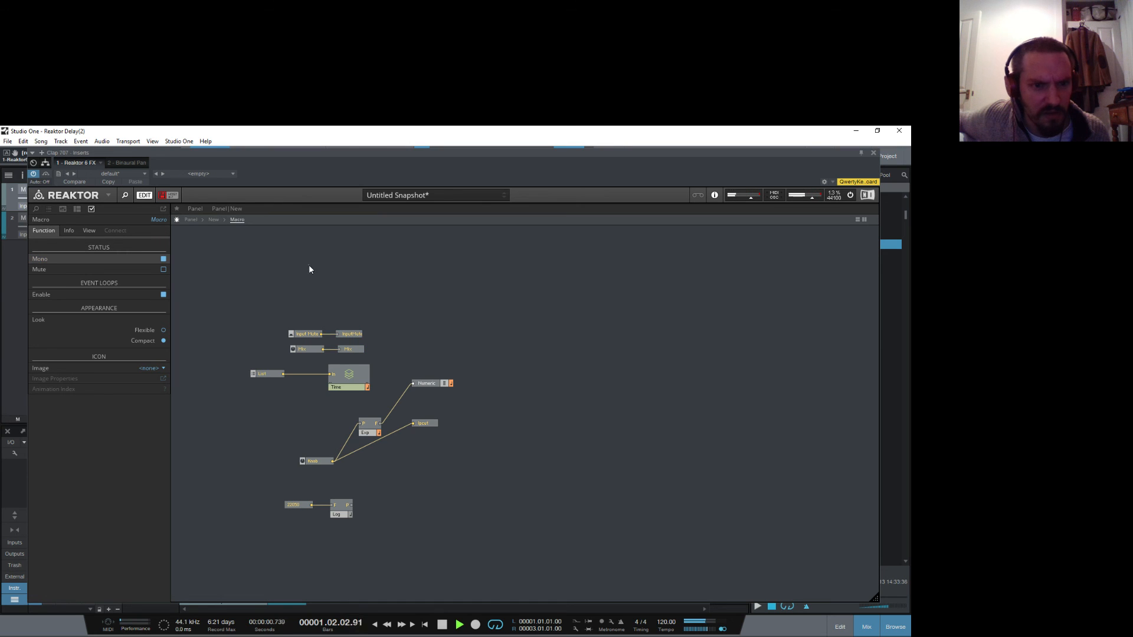
pyautogui.click(352, 348)
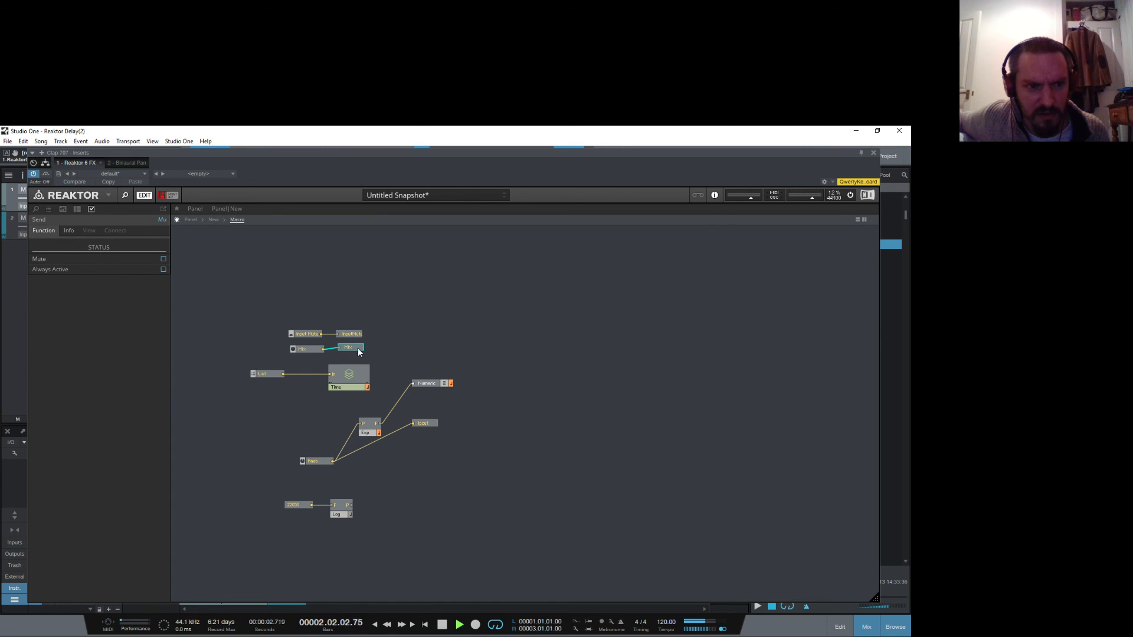
pyautogui.moveTo(319, 285)
pyautogui.mouseDown()
pyautogui.moveTo(341, 378)
pyautogui.moveTo(320, 303)
pyautogui.mouseUp()
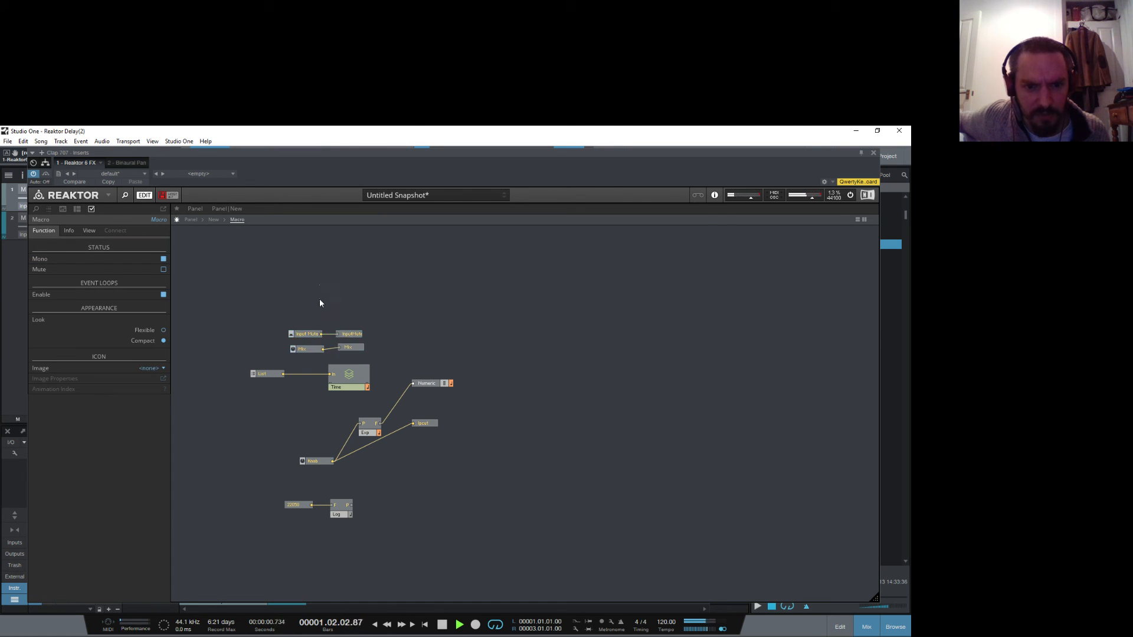
pyautogui.moveTo(357, 351); pyautogui.dragTo(357, 351)
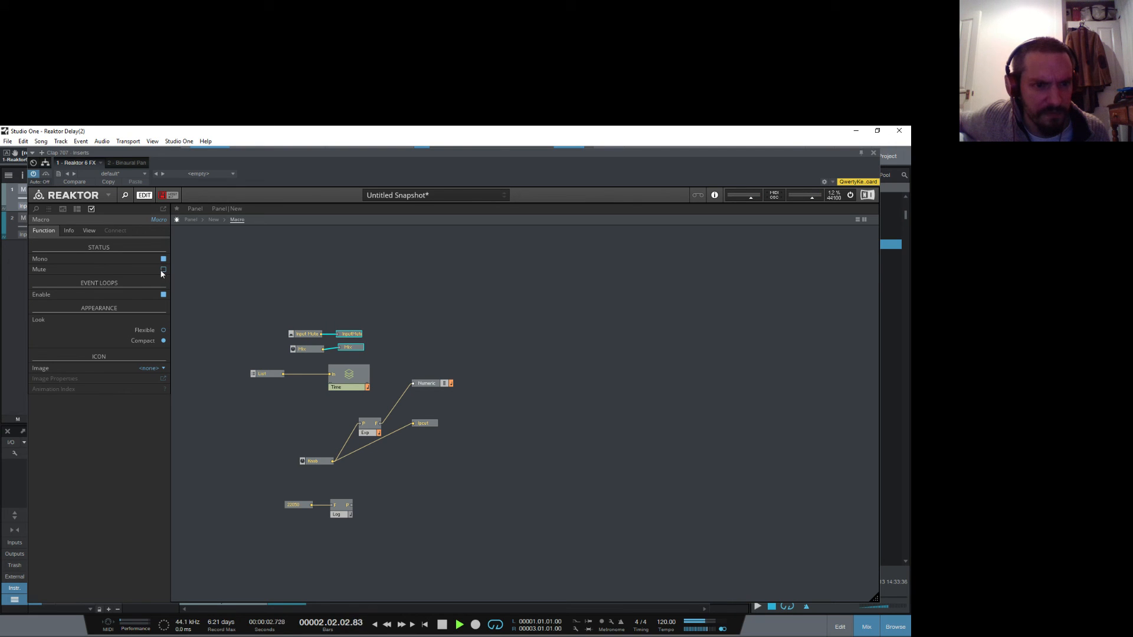
# Step: Enable Always Active on the Mix and InputMute sends, and set the Exp module to mono
pyautogui.click(353, 347)
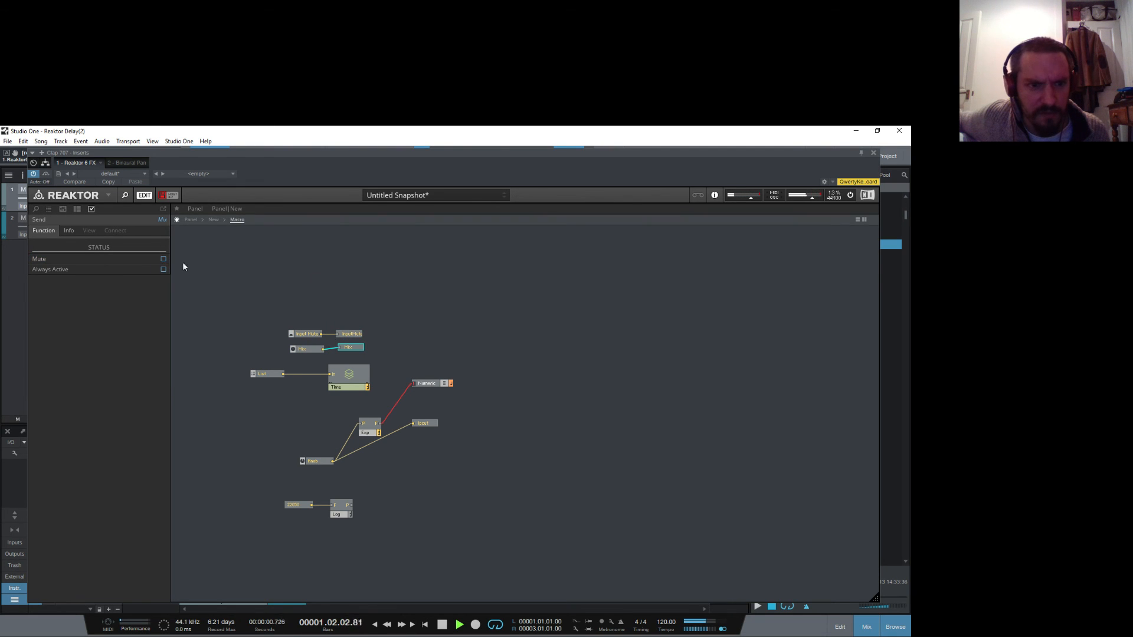
pyautogui.click(164, 269)
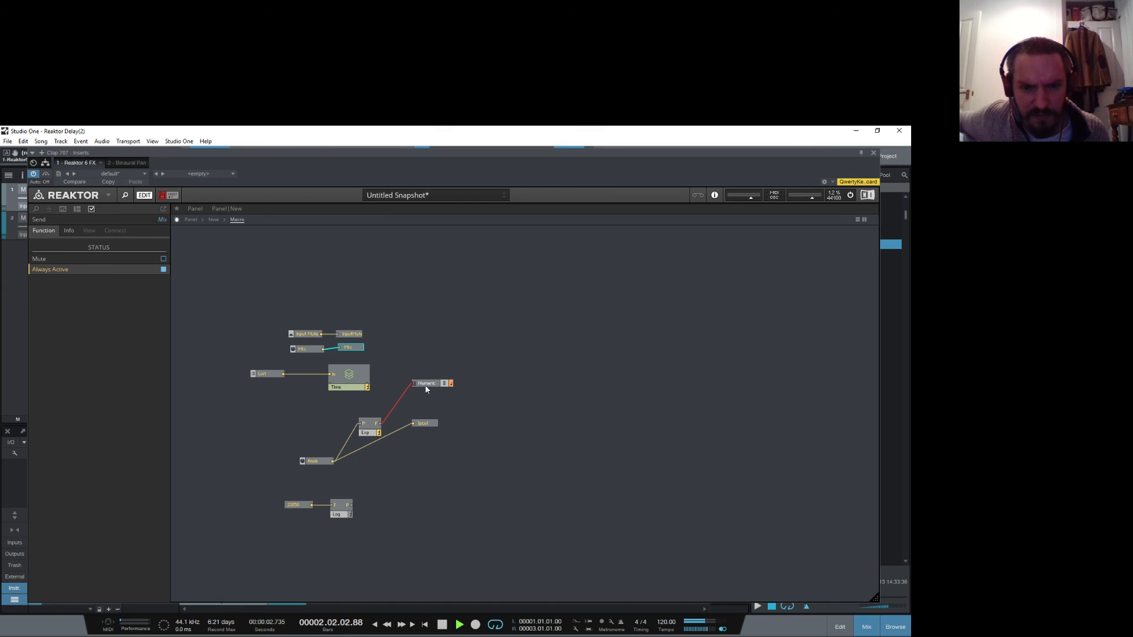
pyautogui.click(370, 426)
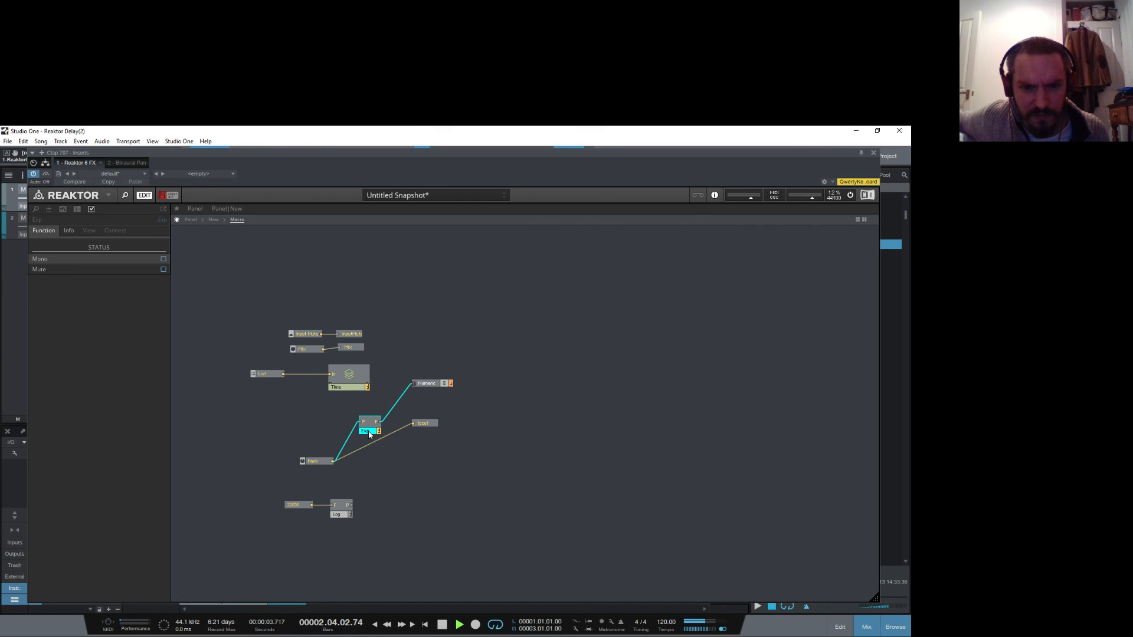
pyautogui.click(164, 259)
pyautogui.click(348, 347)
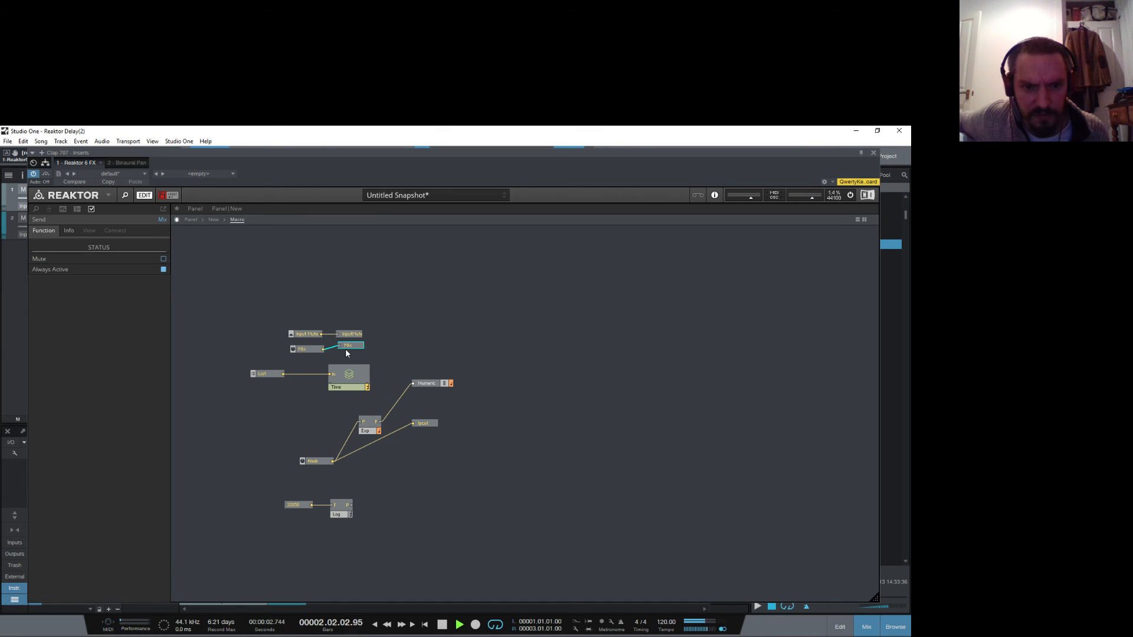
pyautogui.click(347, 335)
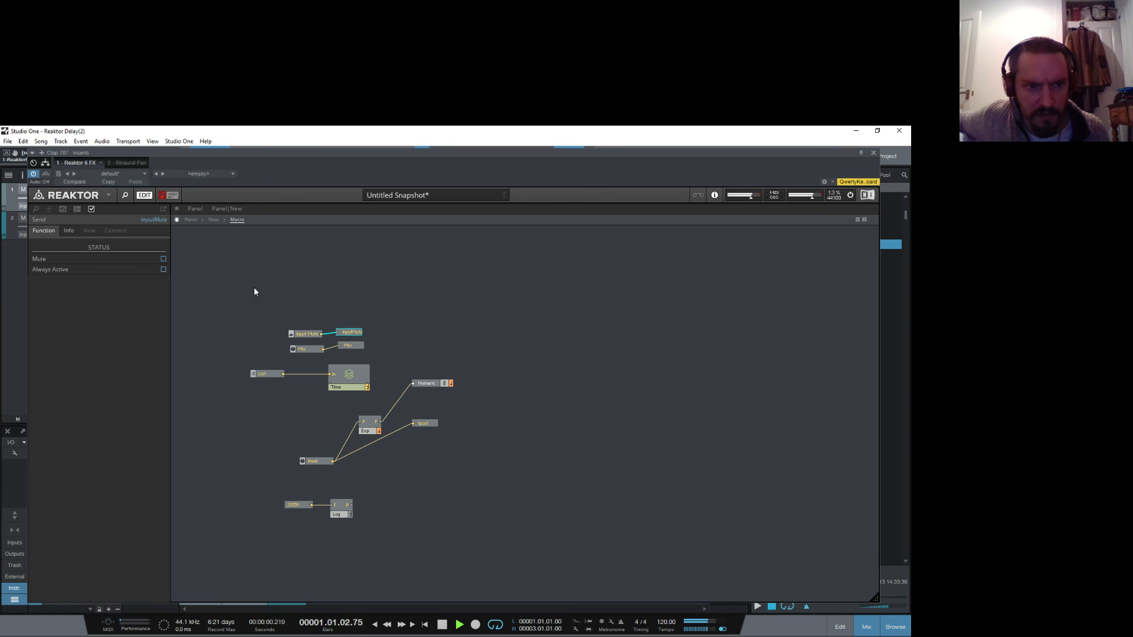
pyautogui.click(164, 270)
pyautogui.click(356, 289)
# Step: Hide the cutoff Knob's own value display on the ensemble panel, keeping its label shown
pyautogui.click(191, 219)
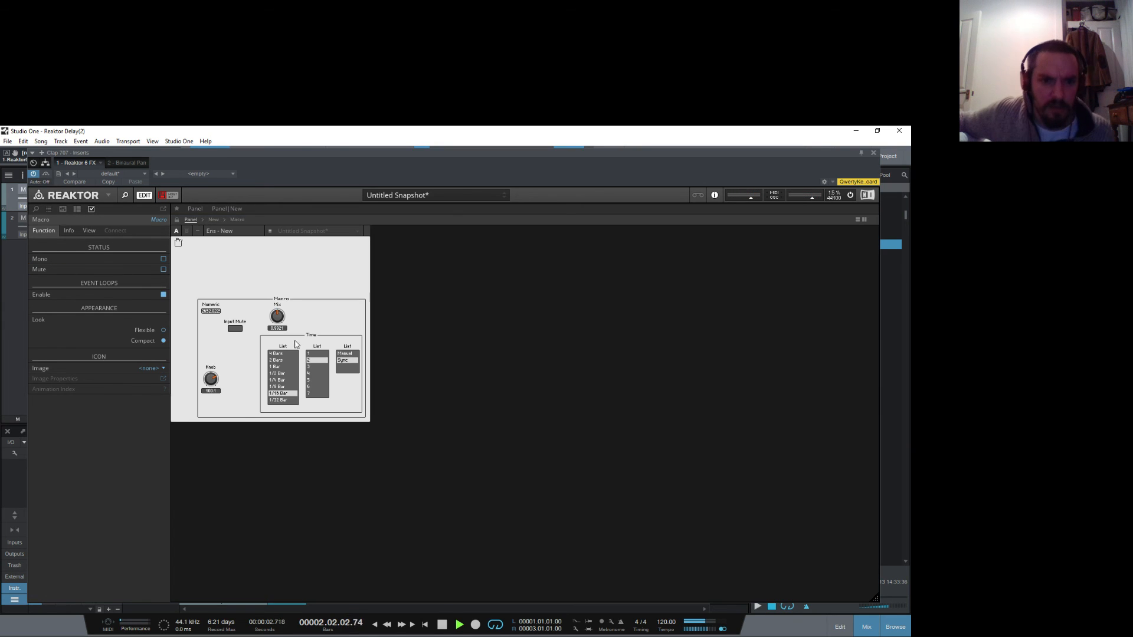
pyautogui.click(212, 381)
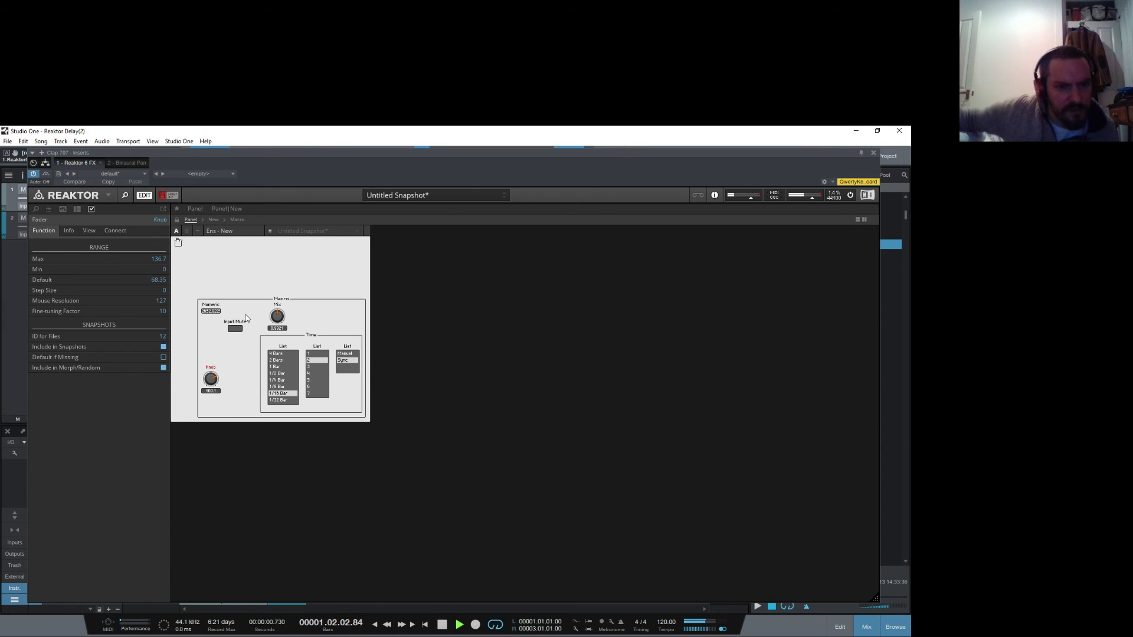
pyautogui.click(89, 231)
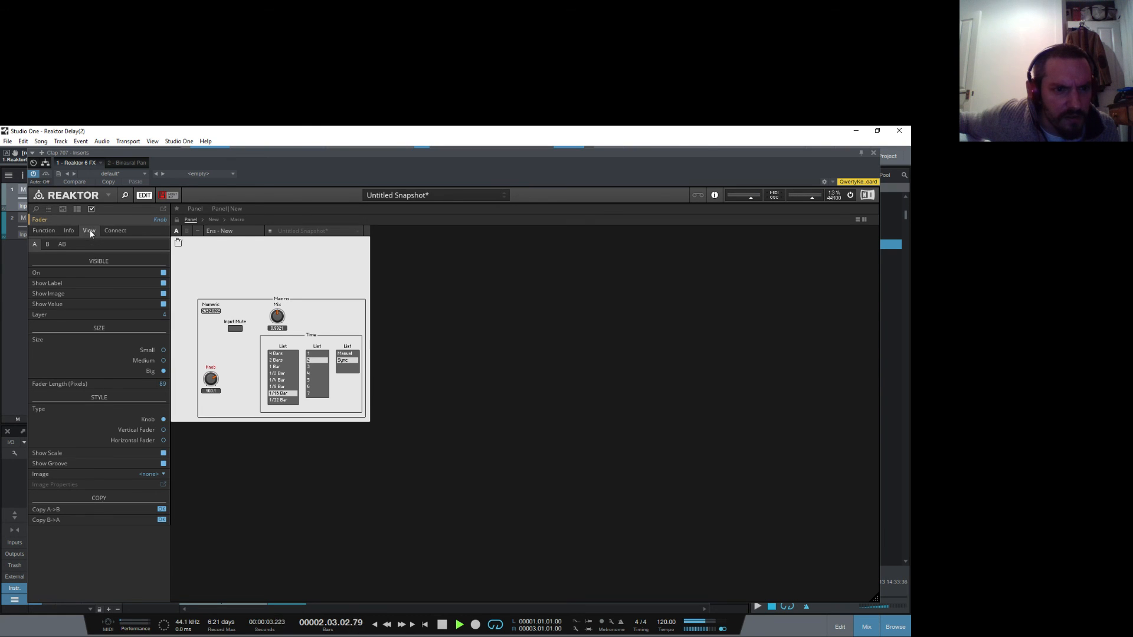
pyautogui.click(164, 284)
pyautogui.click(164, 284)
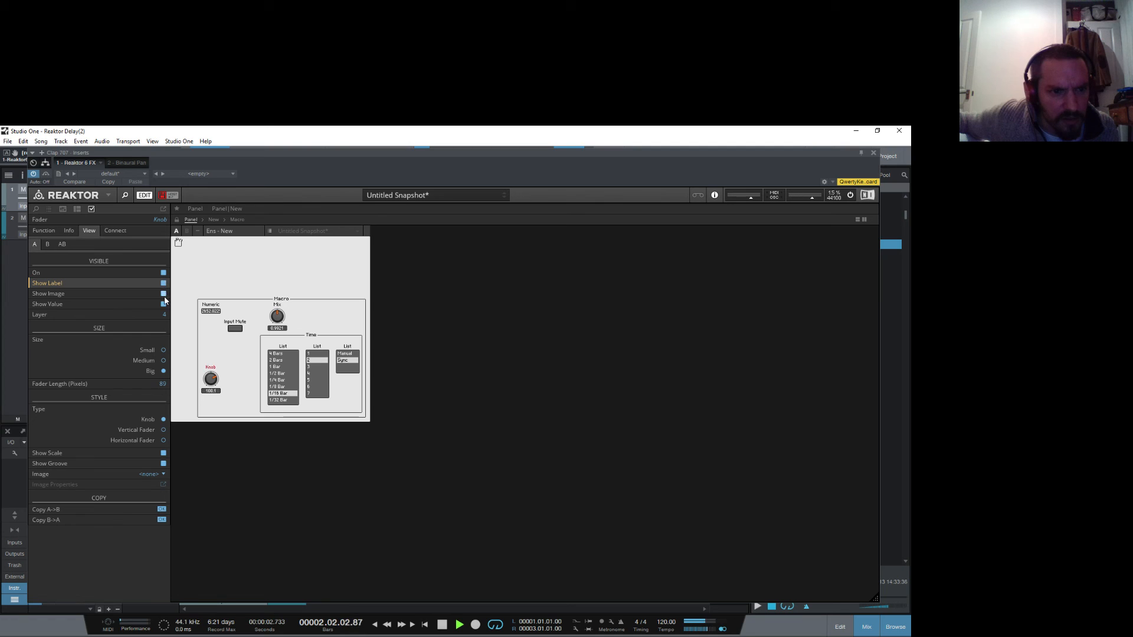
pyautogui.click(164, 304)
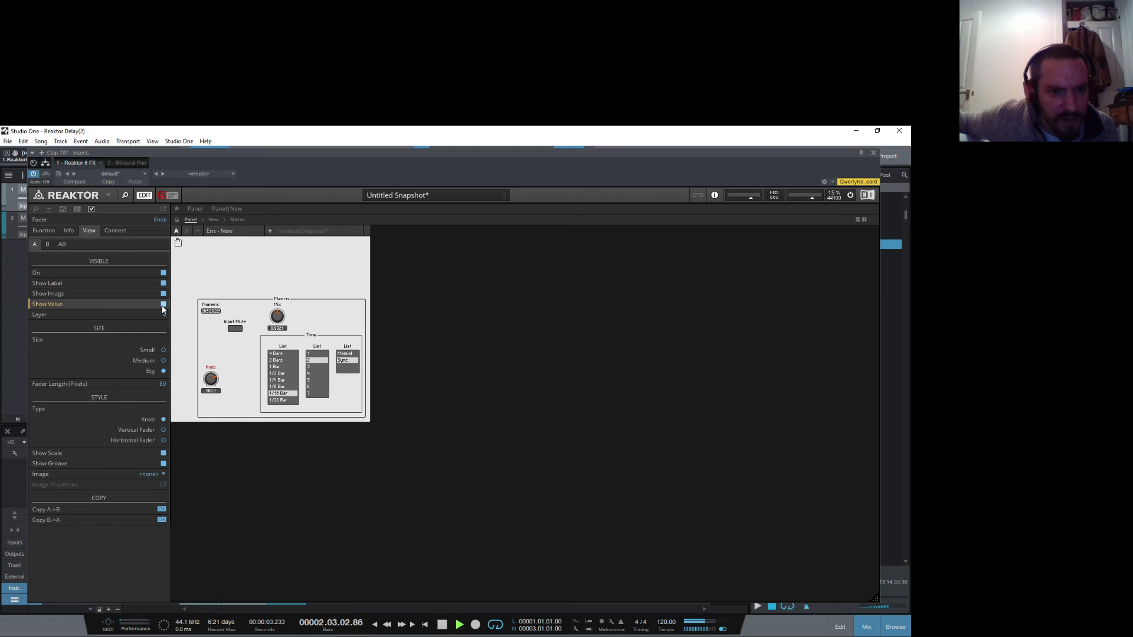
# Step: Unlock the ensemble panel, place the Numeric readout directly beneath the Knob and hide the readout's label
pyautogui.click(211, 309)
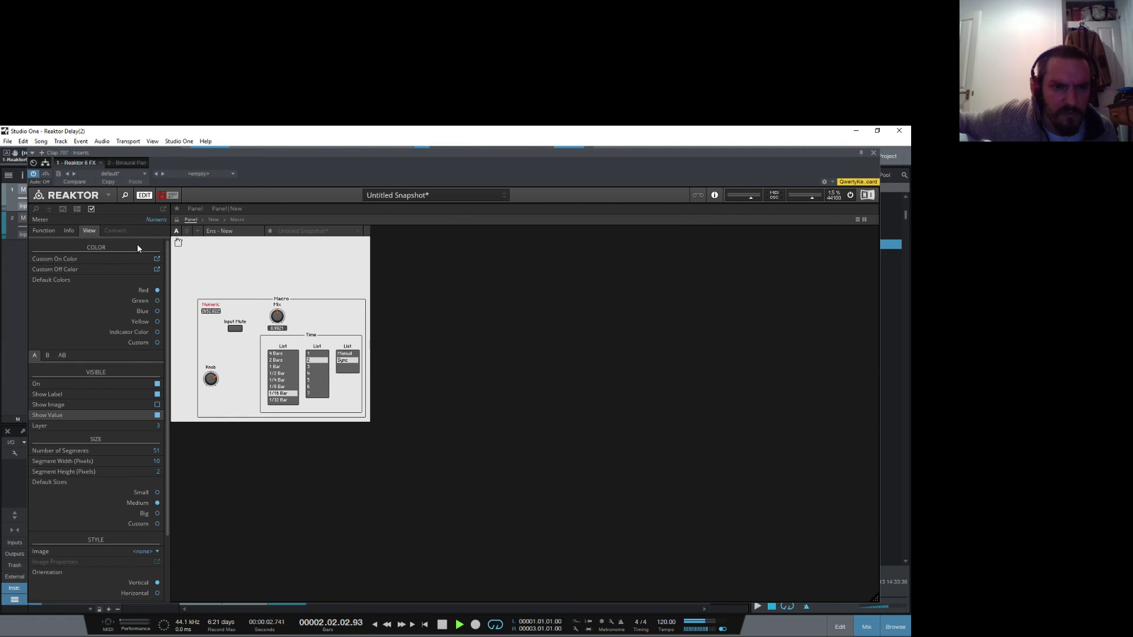
pyautogui.click(176, 219)
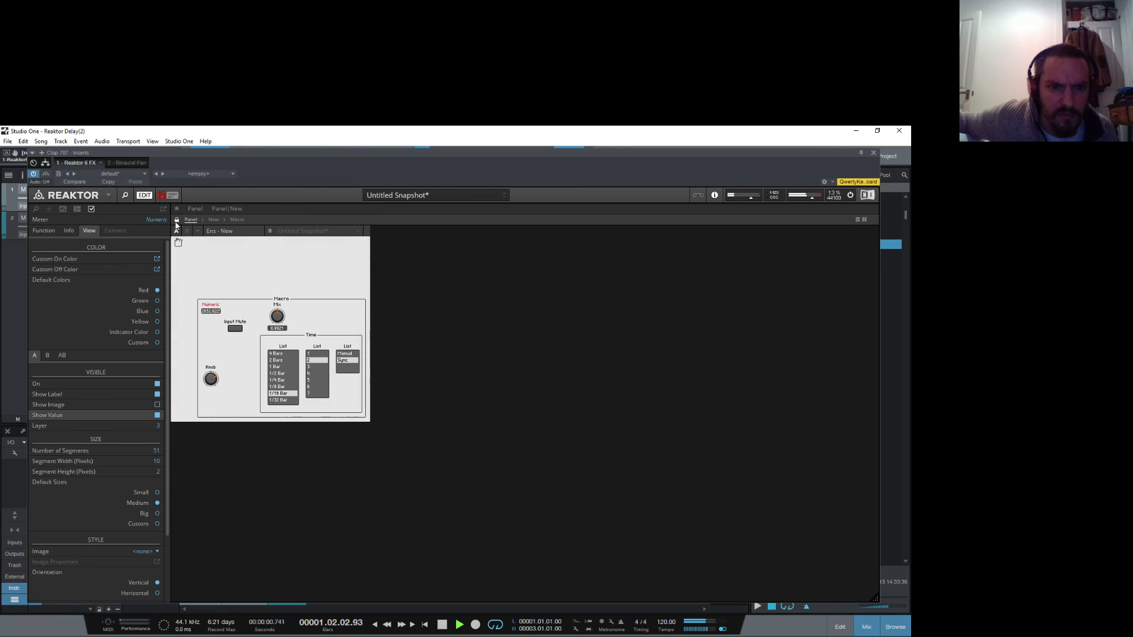
pyautogui.moveTo(213, 306); pyautogui.dragTo(212, 392)
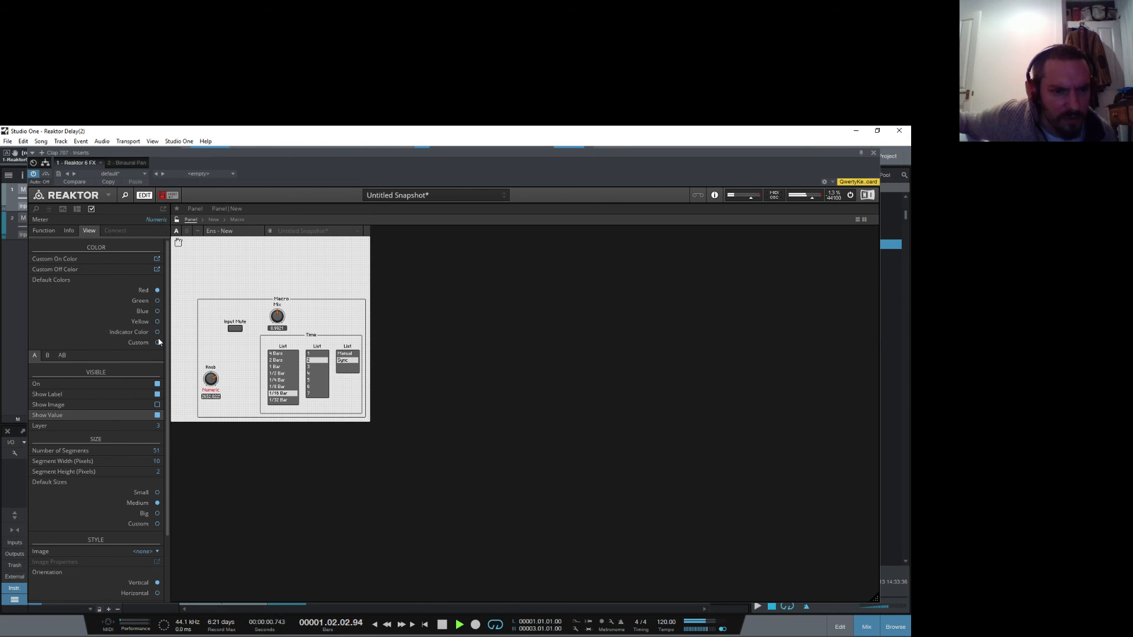
pyautogui.click(158, 394)
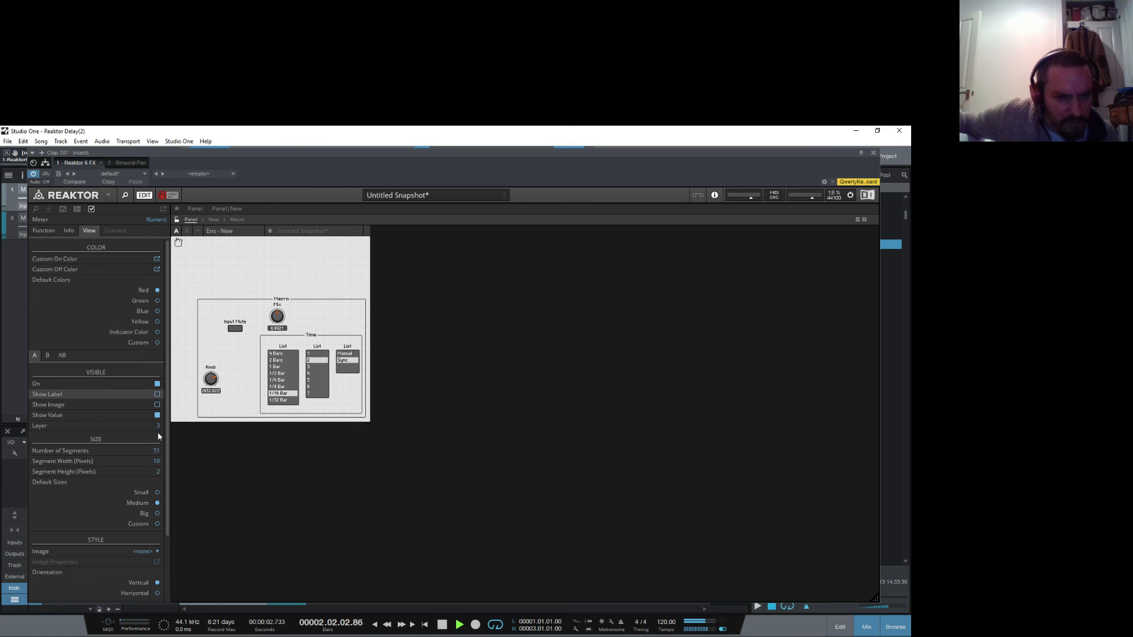
pyautogui.scroll(-3, 94, 513)
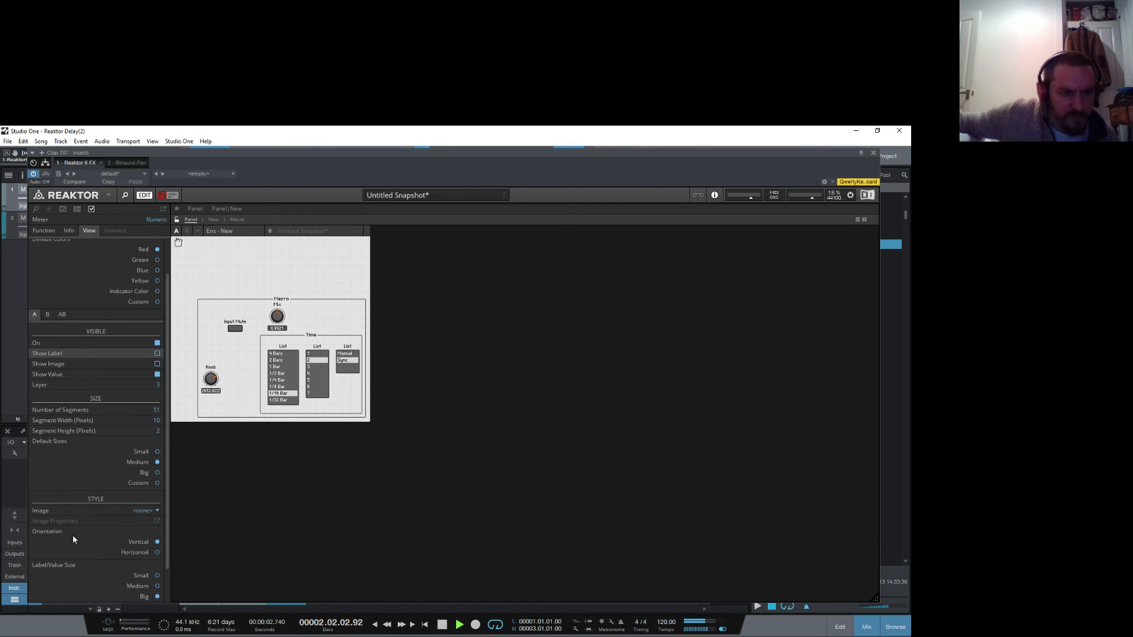
# Step: Add a Quantize math module to the empty area of the Macro's structure
pyautogui.click(237, 220)
pyautogui.rightClick(480, 417)
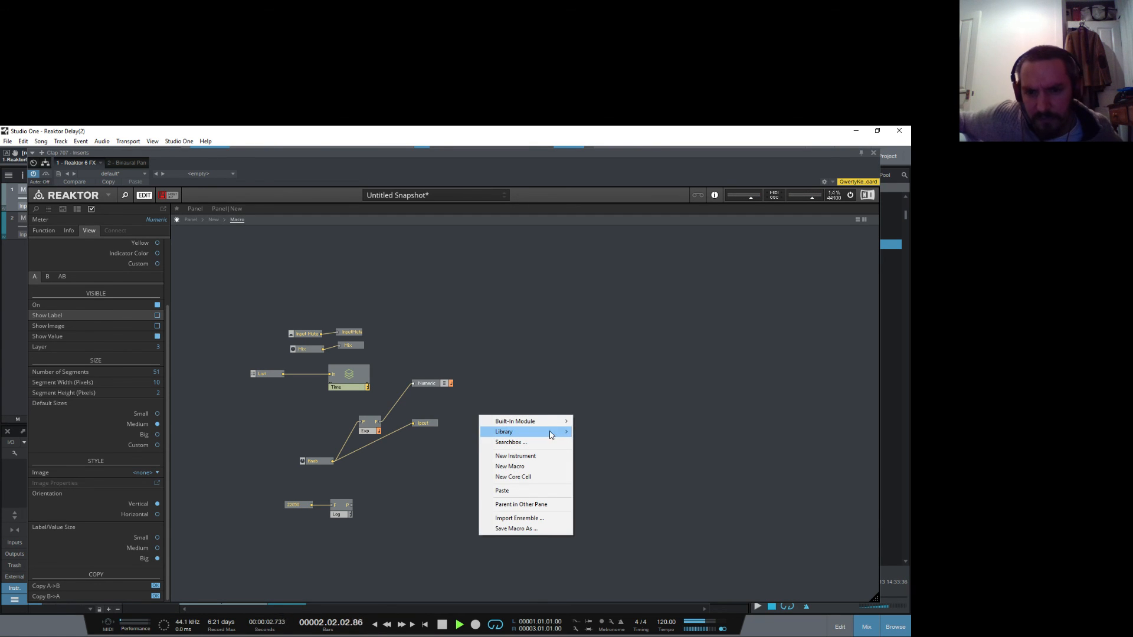
pyautogui.moveTo(544, 426)
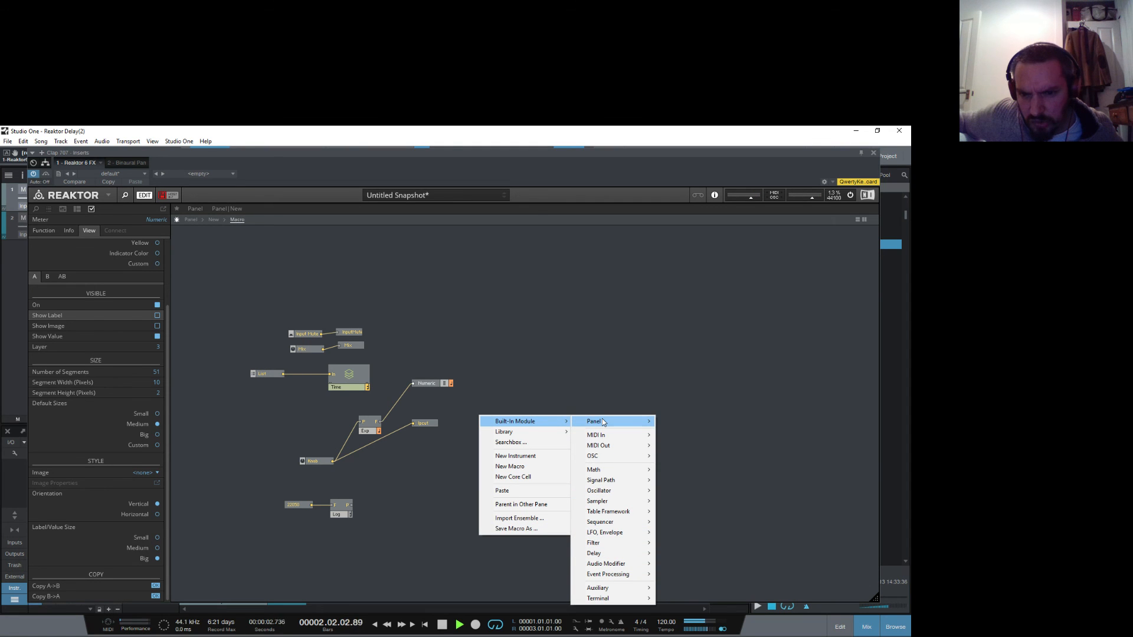
pyautogui.moveTo(616, 592)
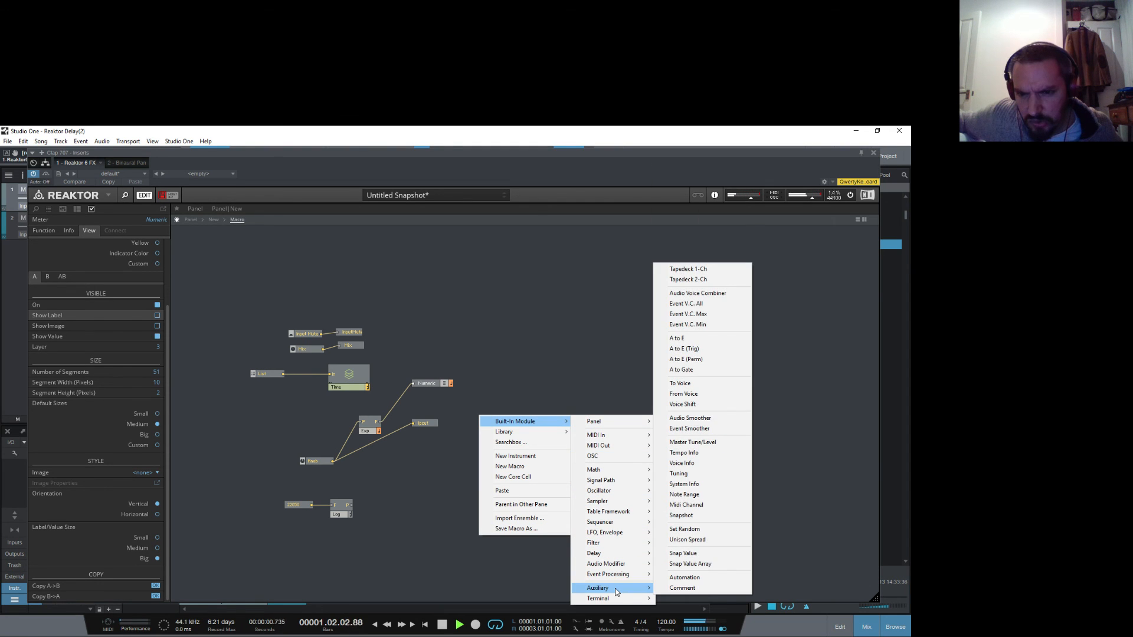
pyautogui.moveTo(597, 473)
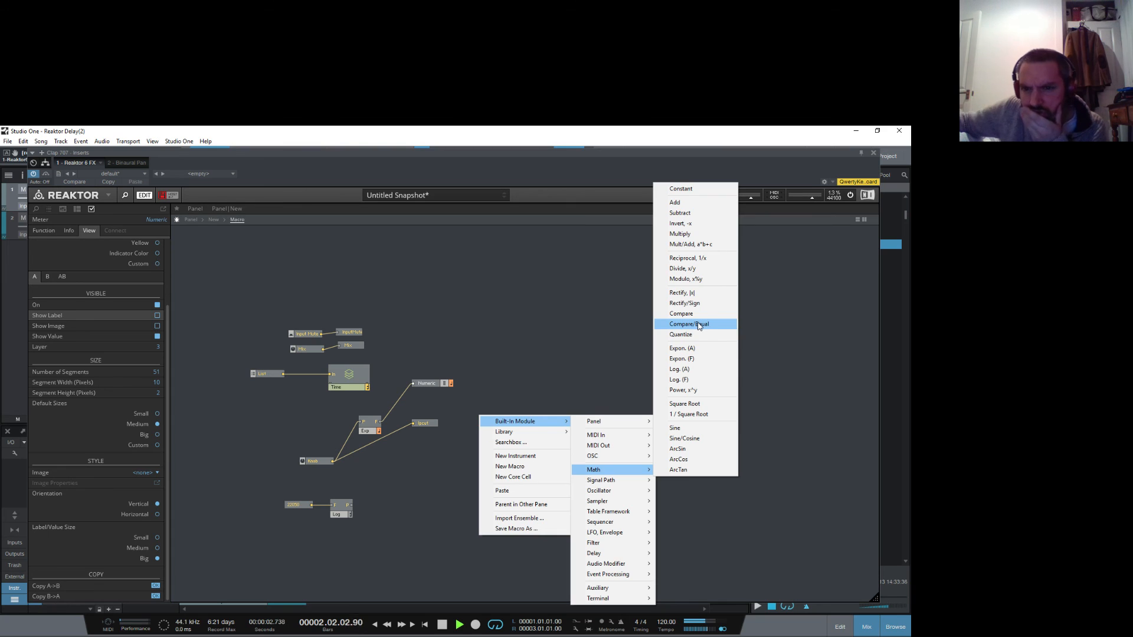
pyautogui.click(684, 335)
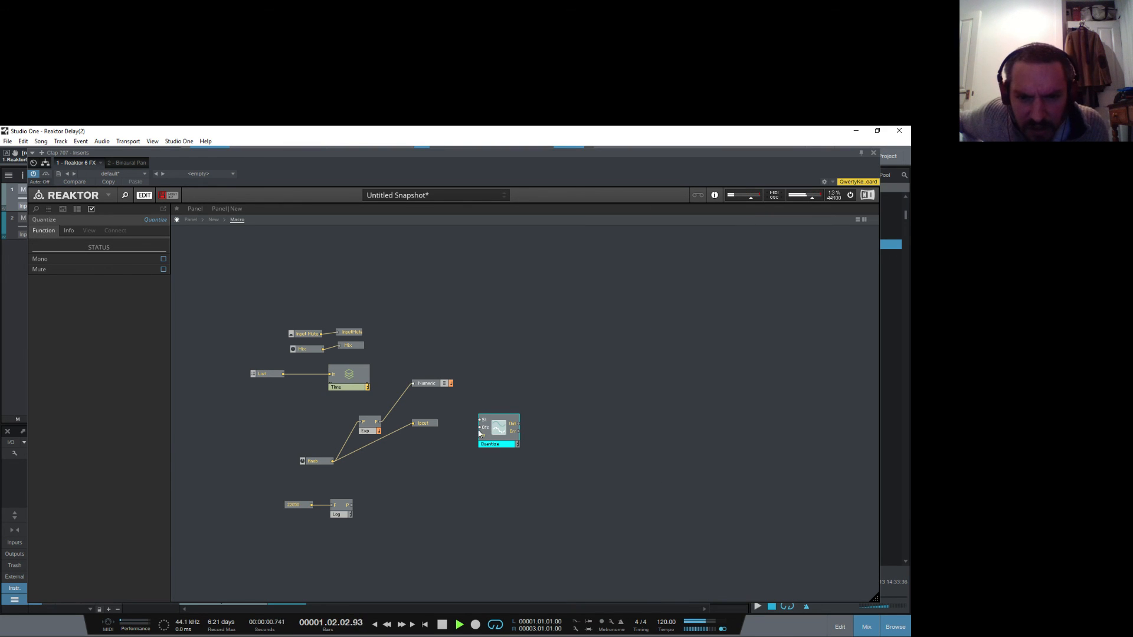
# Step: Create a constant with value 1 on the Quantize module's St input
pyautogui.rightClick(479, 426)
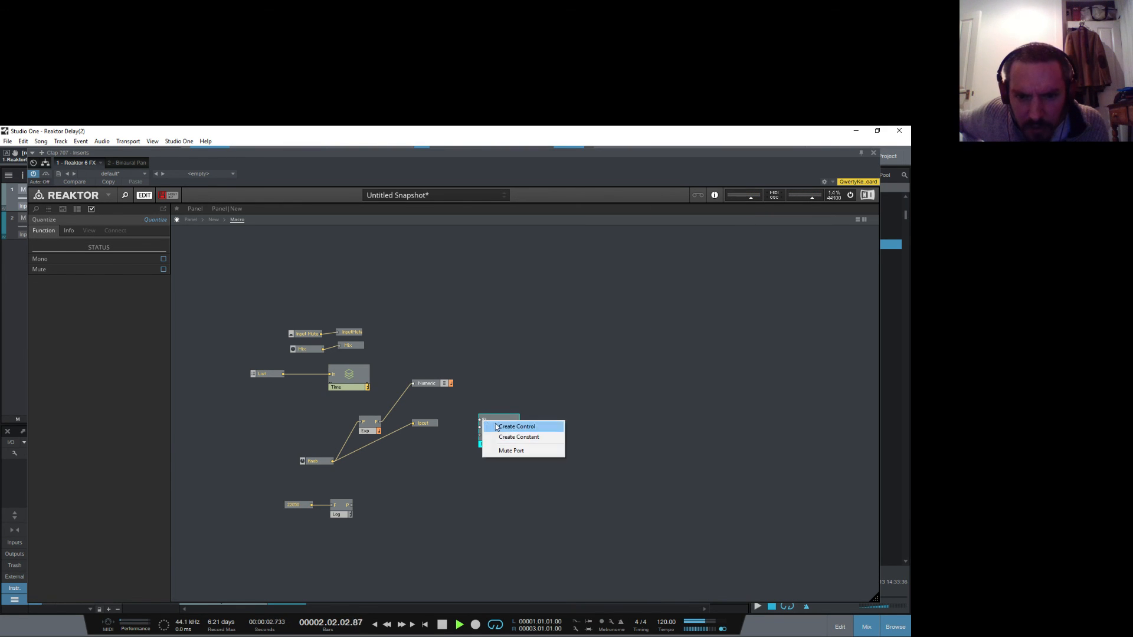
pyautogui.click(478, 425)
pyautogui.rightClick(479, 420)
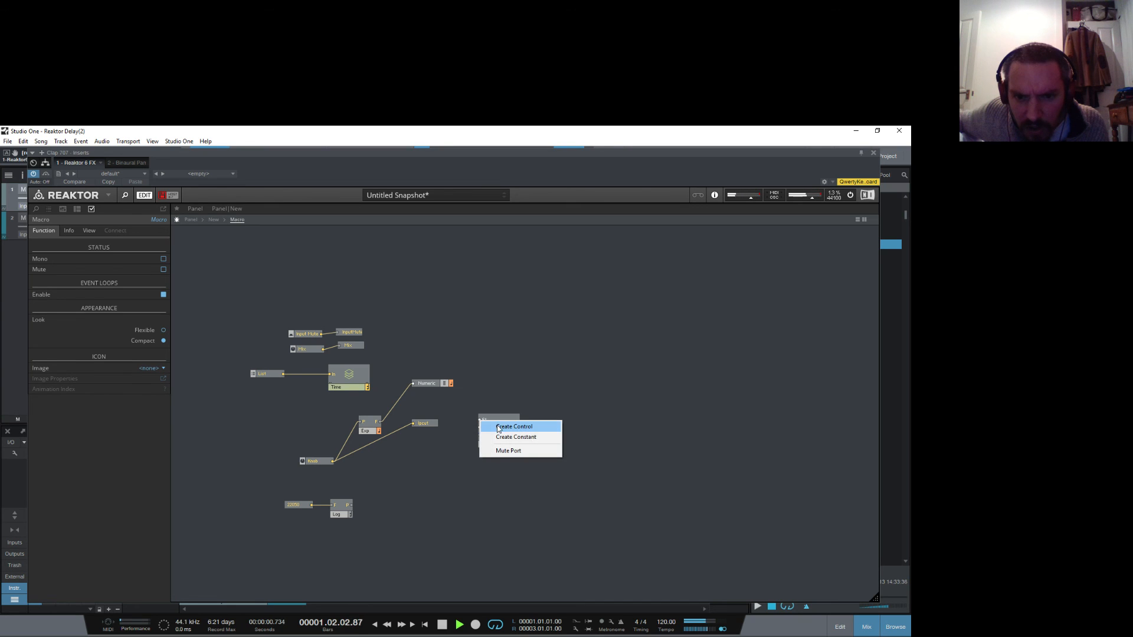
pyautogui.click(499, 437)
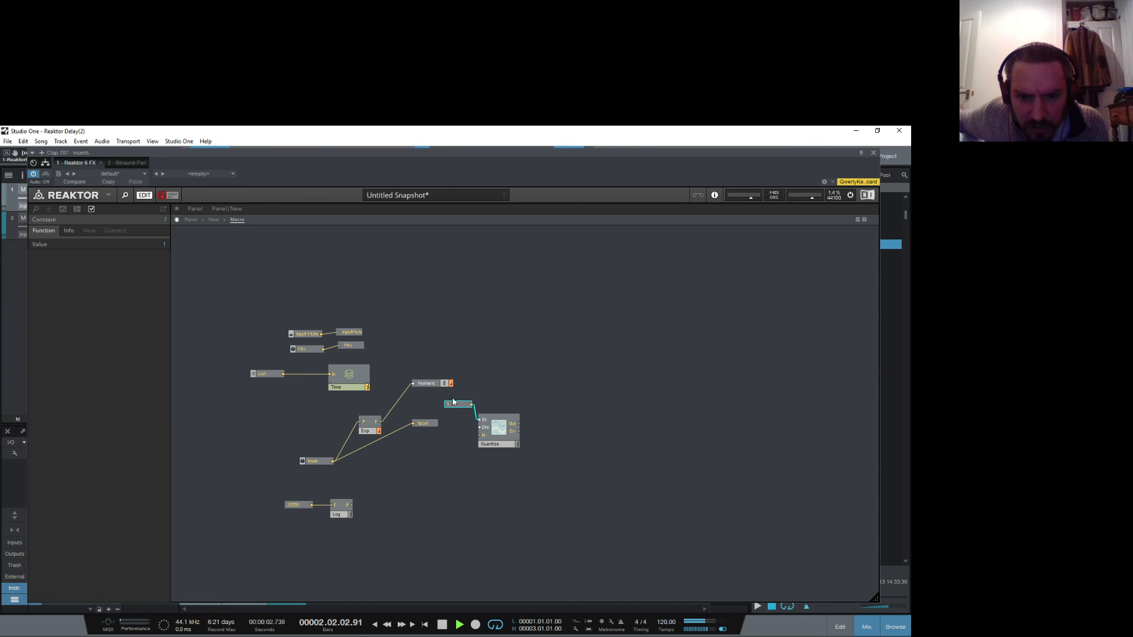
# Step: Route the Exp output through the Quantize module into the Numeric readout and set Quantize to mono
pyautogui.moveTo(383, 422); pyautogui.dragTo(412, 384)
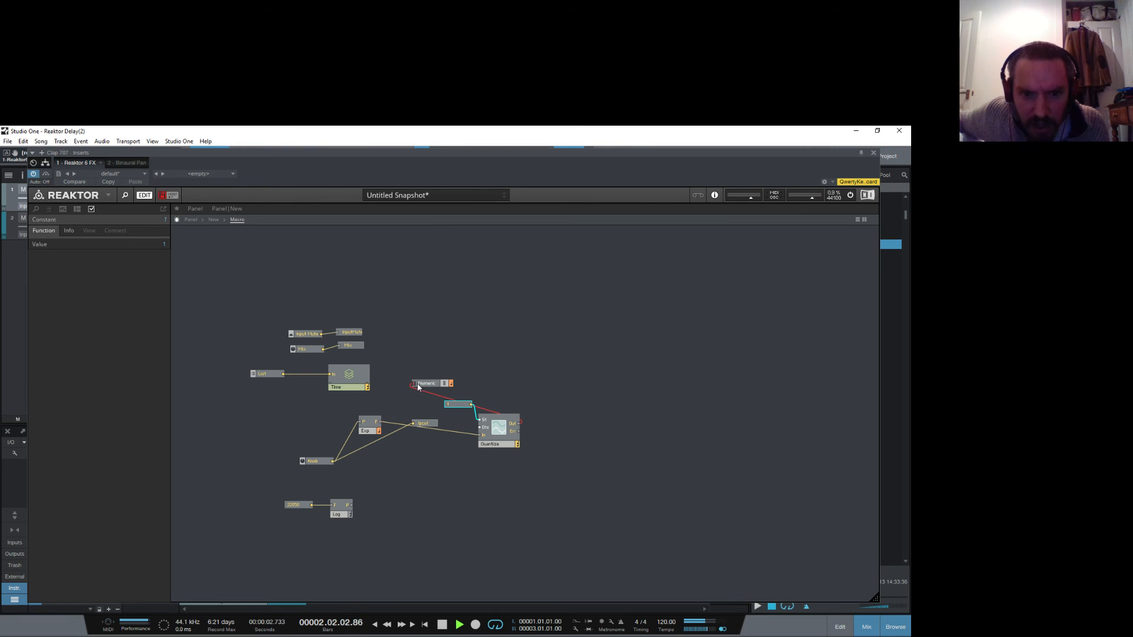
pyautogui.moveTo(486, 443); pyautogui.dragTo(486, 441)
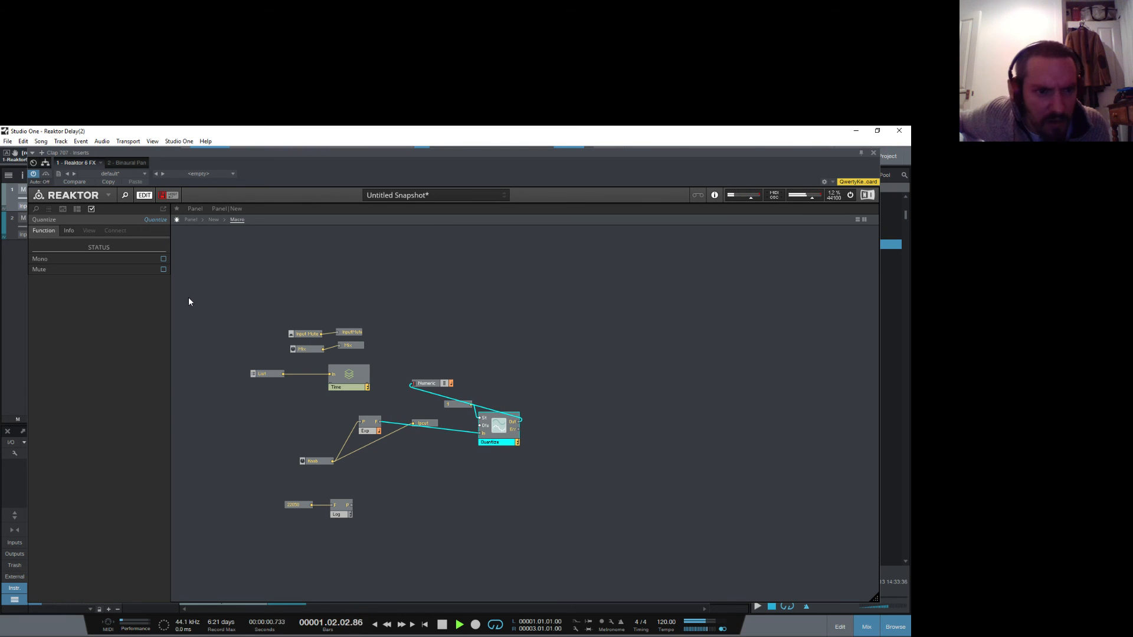
pyautogui.click(163, 259)
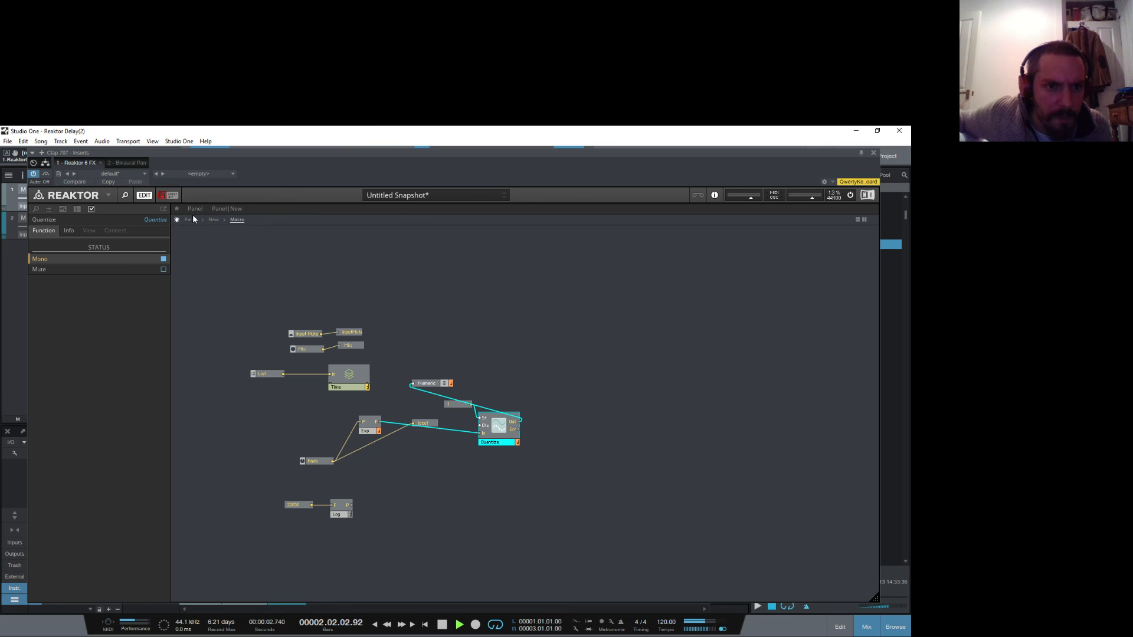
# Step: Lock the ensemble panel and turn the cutoff Knob down and up to test the rounded frequency readout
pyautogui.click(191, 219)
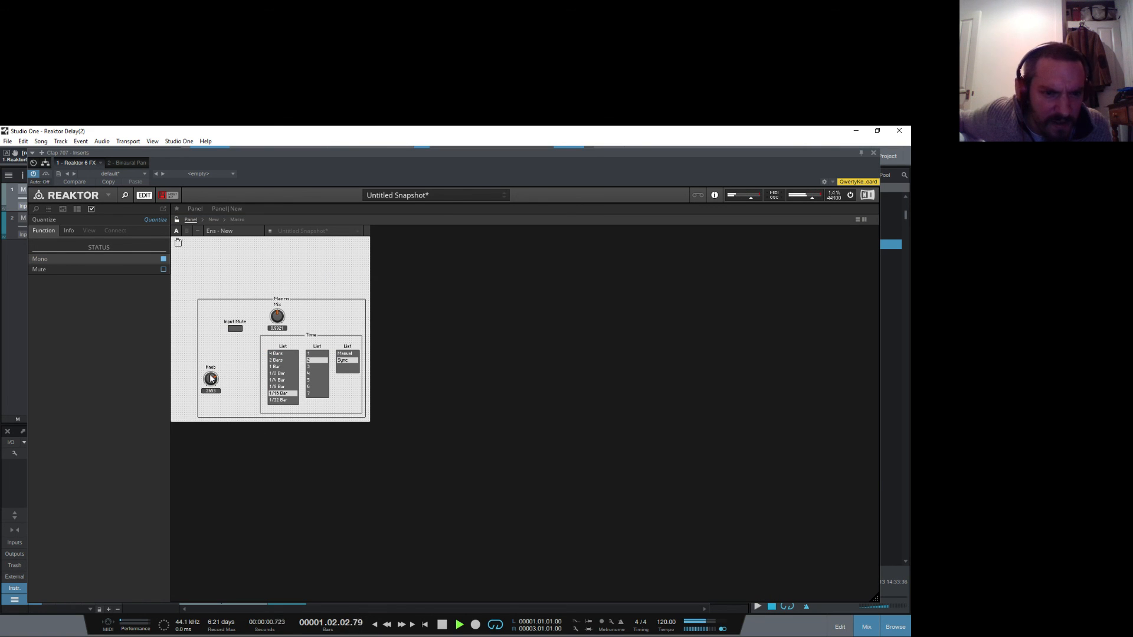
pyautogui.moveTo(212, 379); pyautogui.dragTo(211, 377)
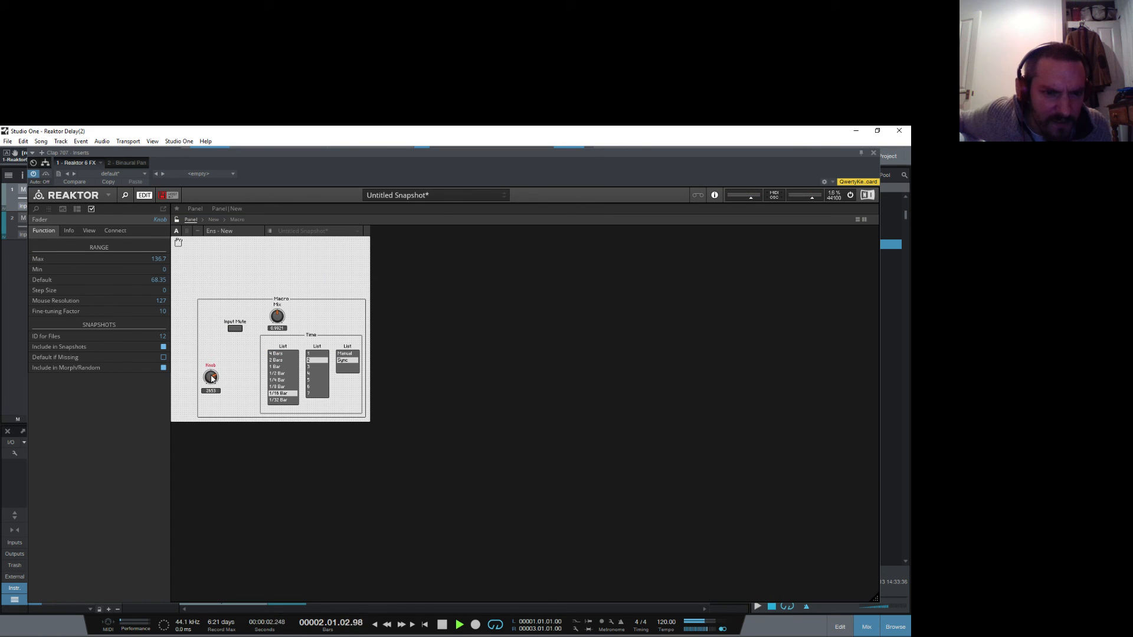
pyautogui.click(177, 219)
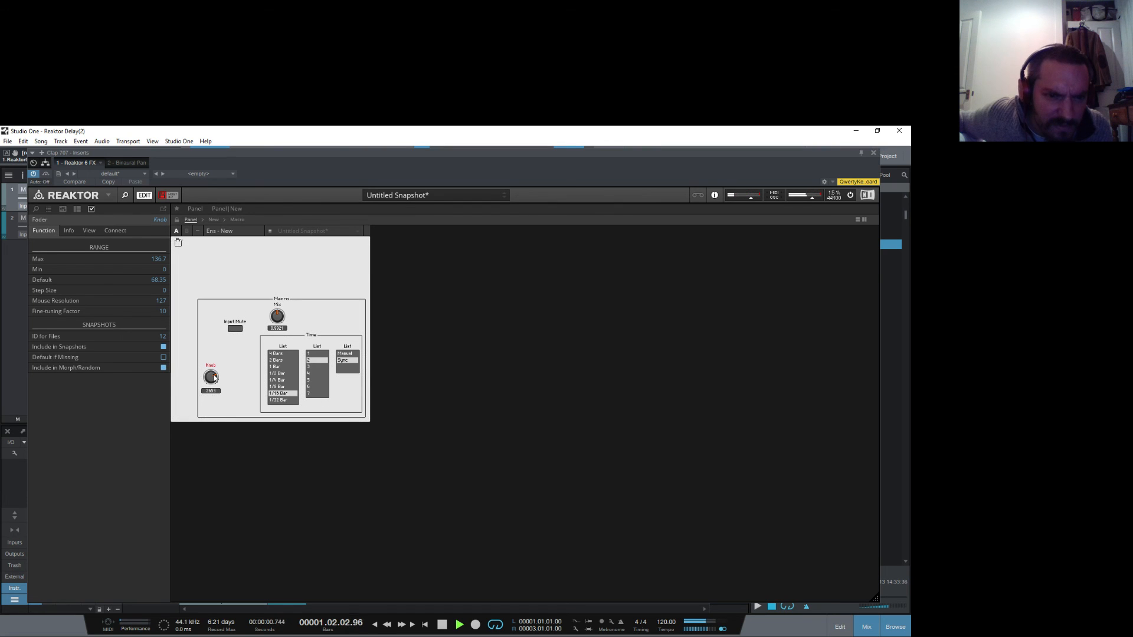
pyautogui.moveTo(213, 376)
pyautogui.mouseDown()
pyautogui.moveTo(218, 351)
pyautogui.moveTo(222, 395)
pyautogui.moveTo(221, 377)
pyautogui.mouseUp()
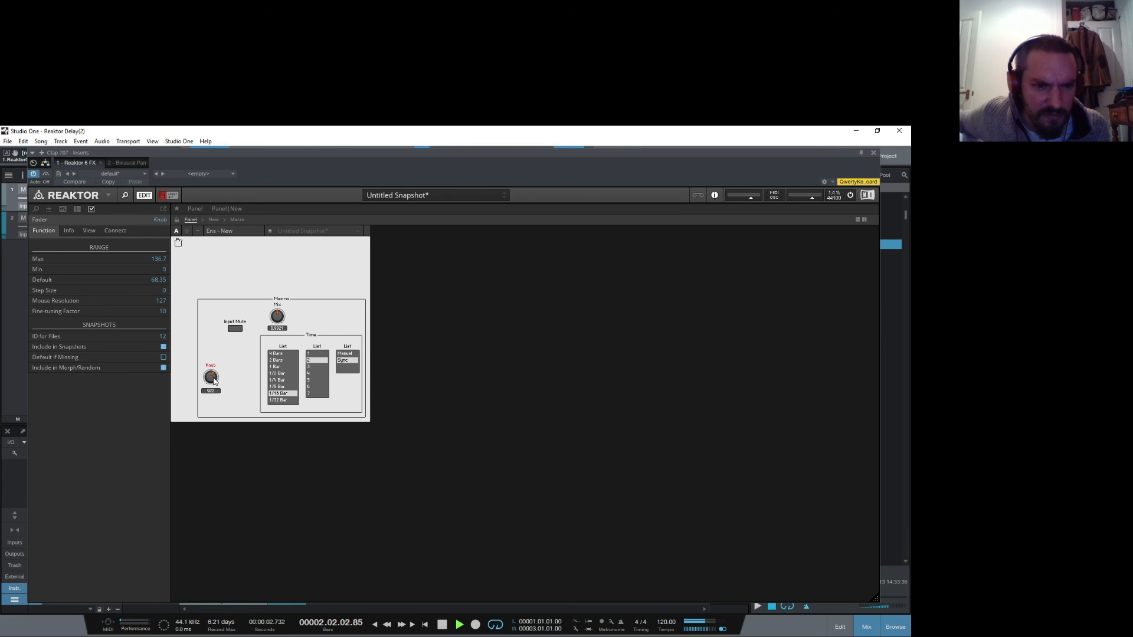
pyautogui.moveTo(216, 382); pyautogui.dragTo(217, 371)
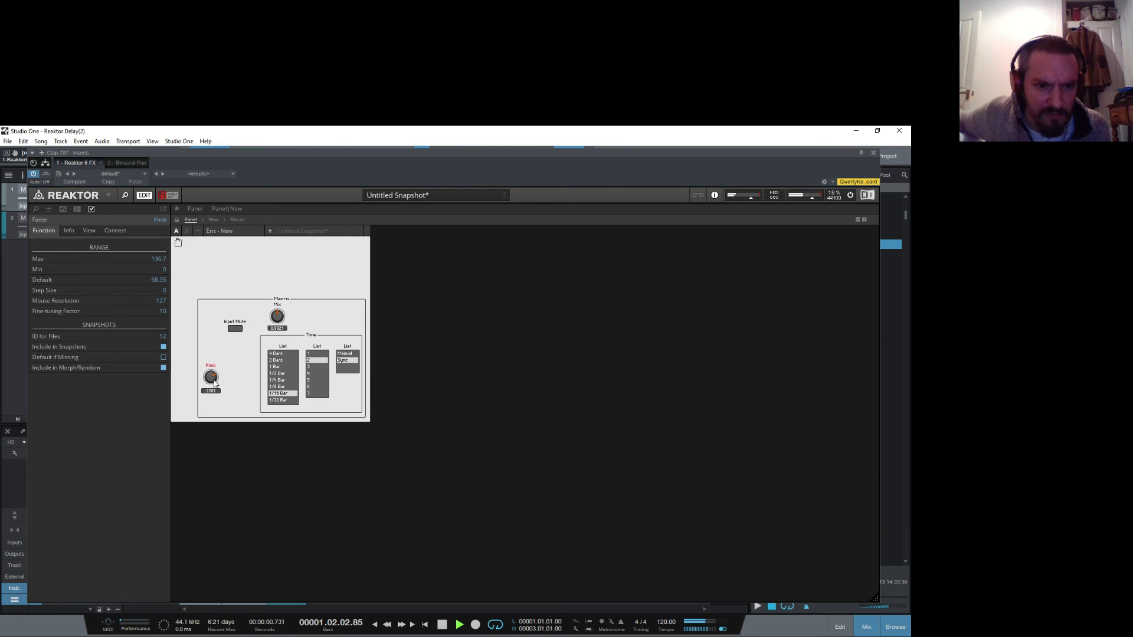
# Step: Tidy the Macro structure by lining up Exp, Quantize, its constant and Numeric in a compact row, with the cutoff send level with the Knob
pyautogui.click(239, 221)
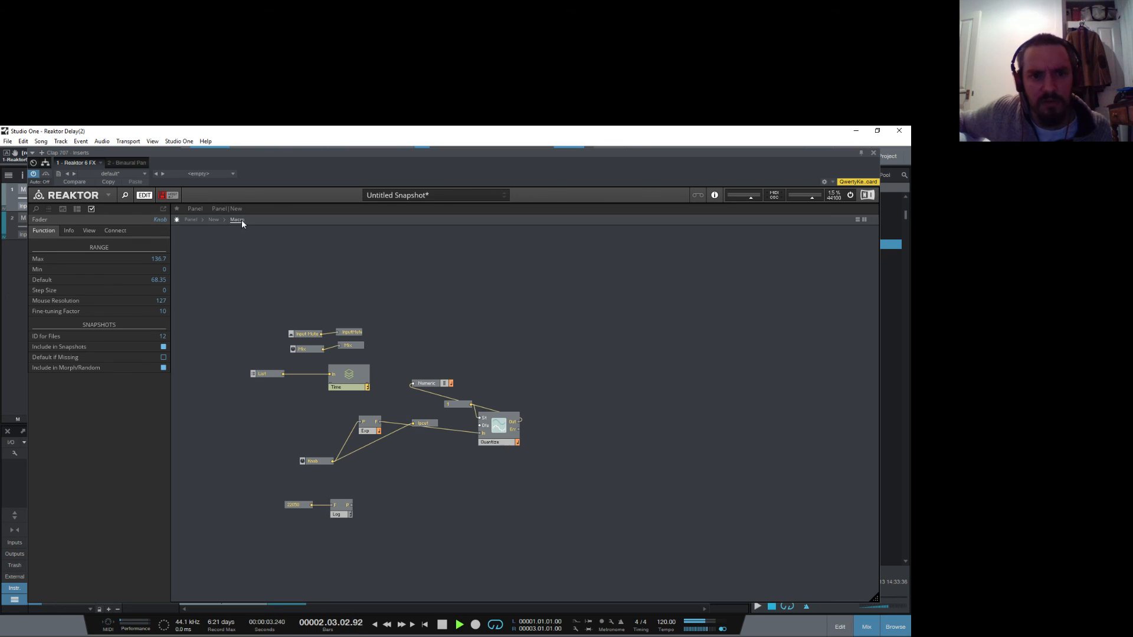
pyautogui.click(424, 424)
pyautogui.moveTo(426, 429); pyautogui.dragTo(340, 445)
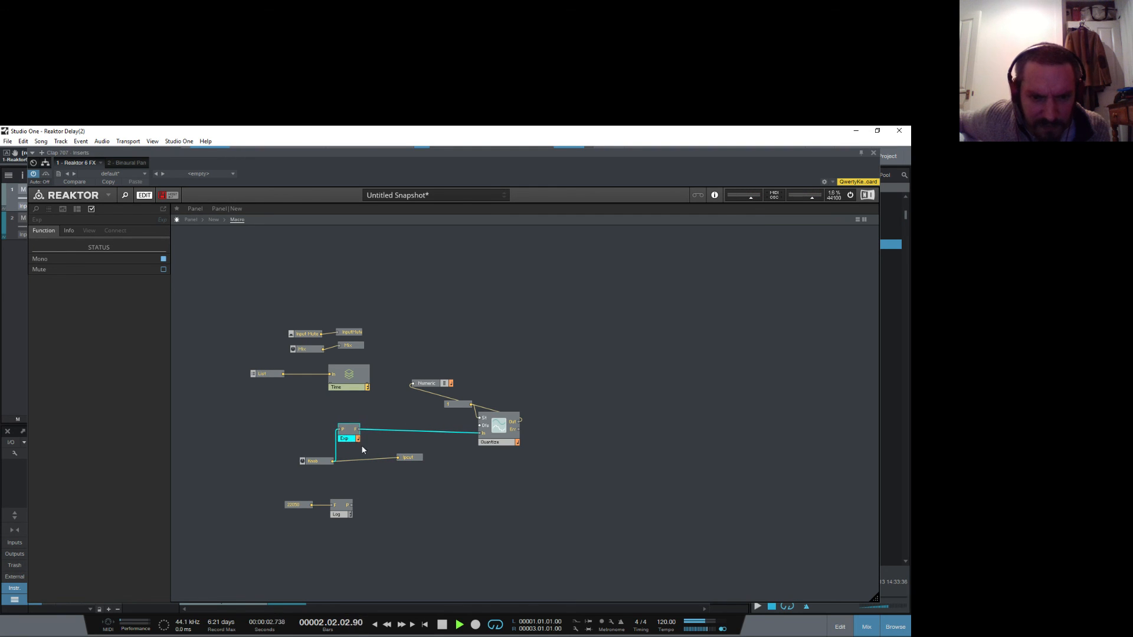
pyautogui.moveTo(412, 461); pyautogui.dragTo(409, 464)
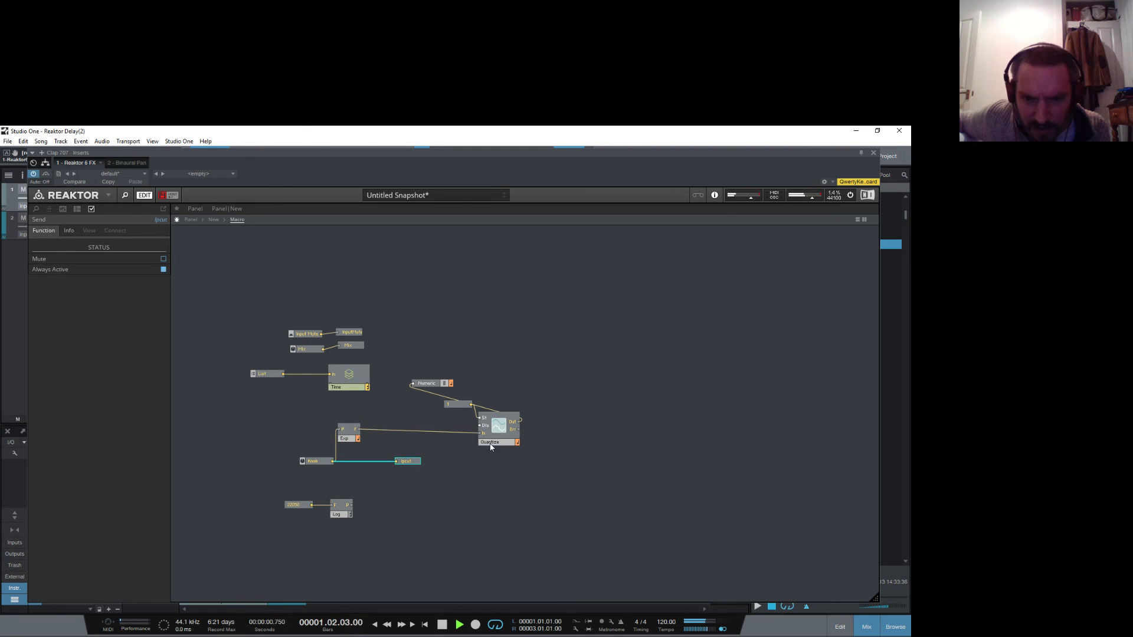
pyautogui.moveTo(491, 447); pyautogui.dragTo(396, 444)
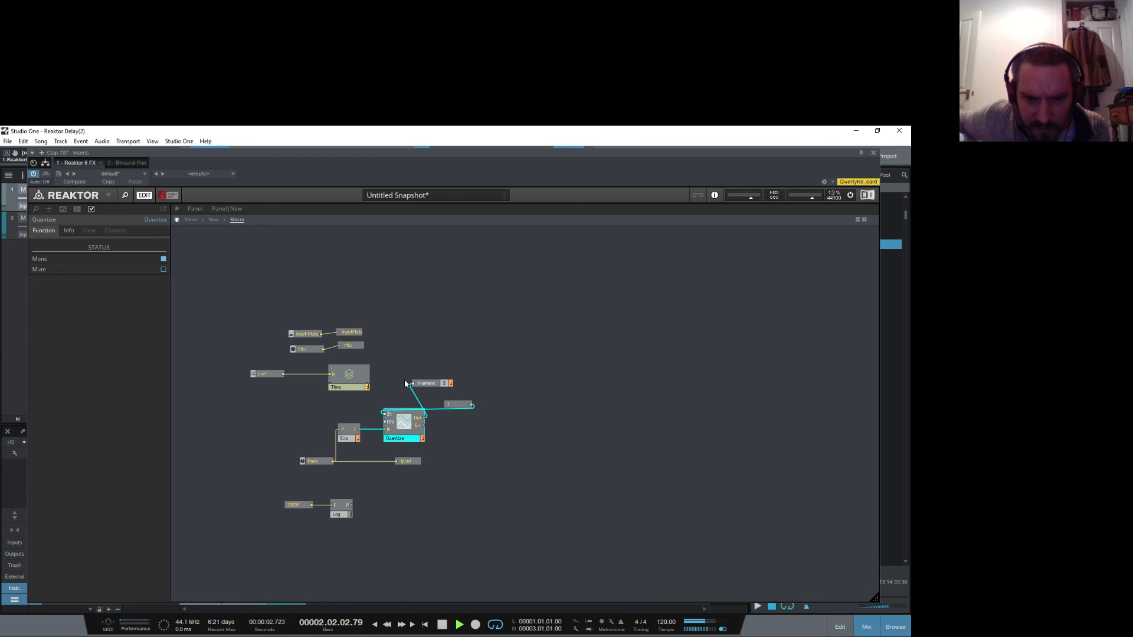
pyautogui.moveTo(460, 406); pyautogui.dragTo(369, 419)
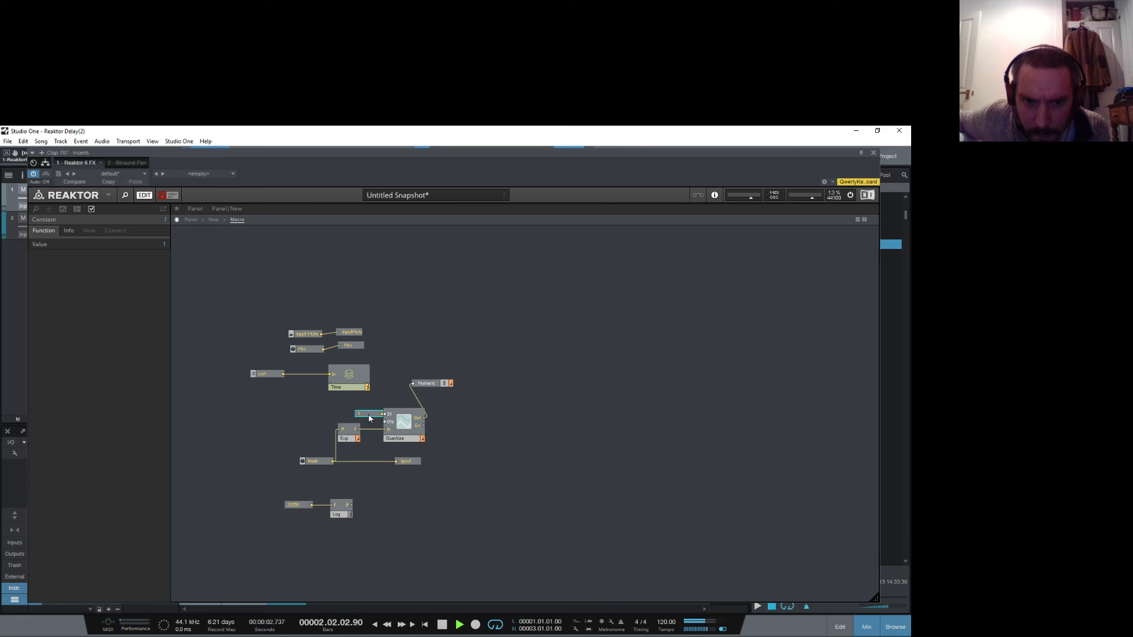
pyautogui.moveTo(428, 386); pyautogui.dragTo(443, 419)
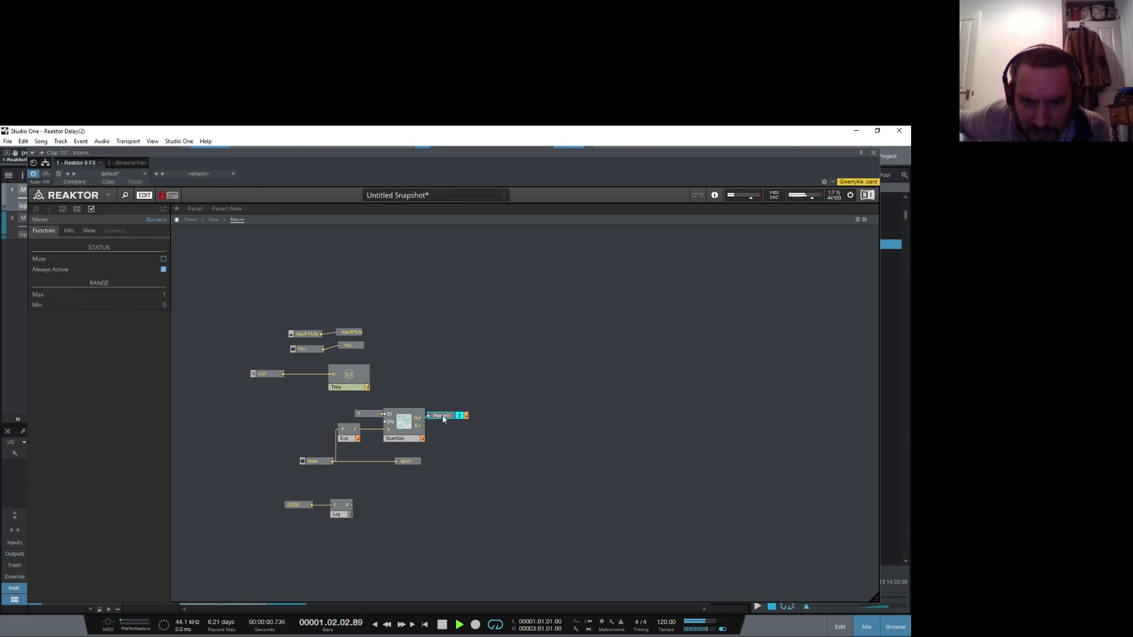
pyautogui.click(504, 514)
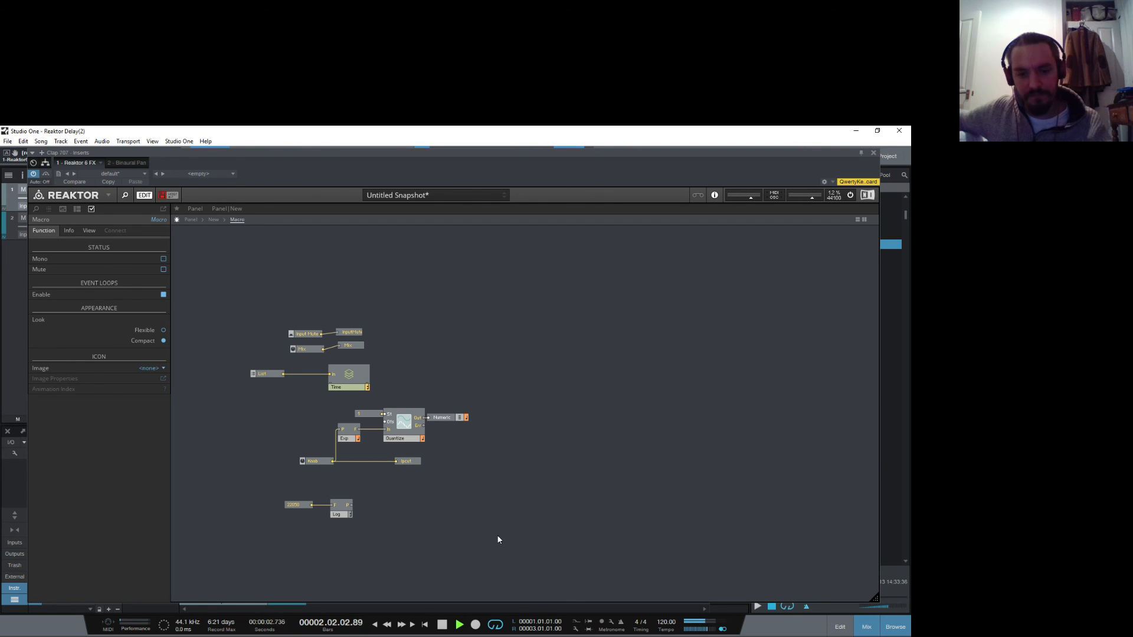
# Step: Stop playback and raise the Mix knob on the ensemble panel to about 1.2
pyautogui.press('space')
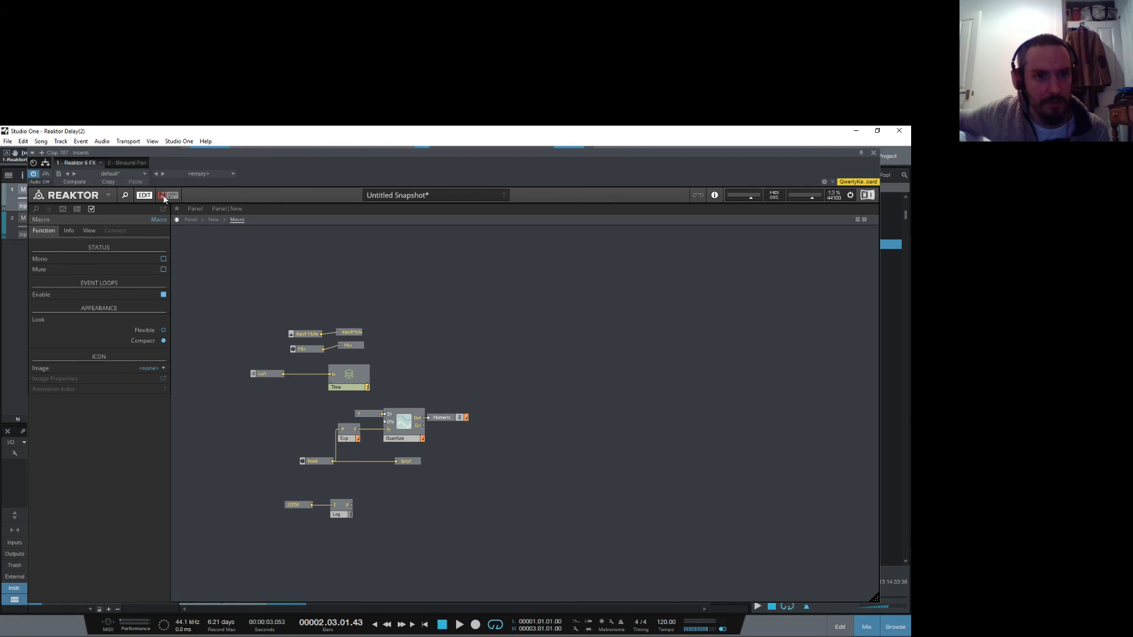
pyautogui.click(190, 219)
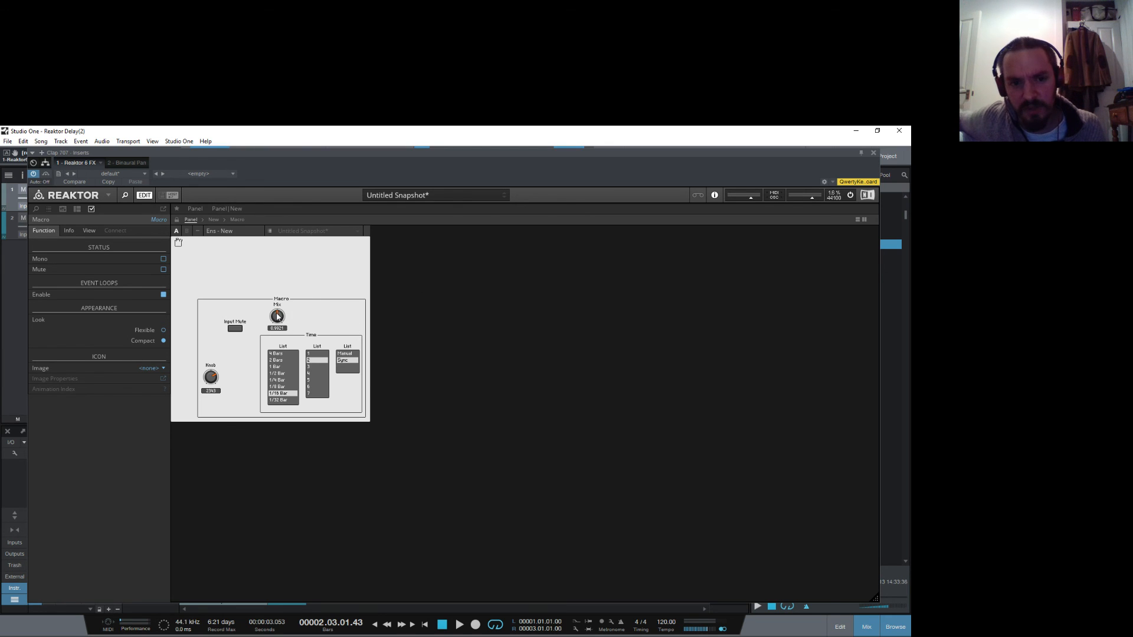
pyautogui.moveTo(277, 319); pyautogui.dragTo(281, 311)
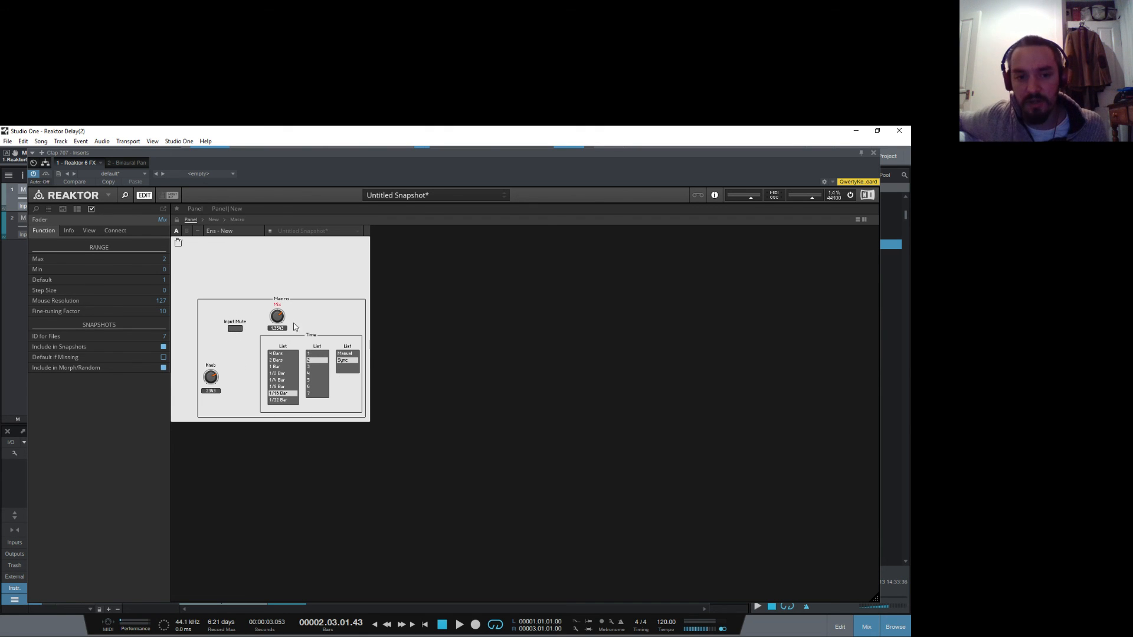
# Step: Select Sync in the delay time mode list and close the Reaktor plug-in window
pyautogui.click(346, 362)
pyautogui.click(346, 361)
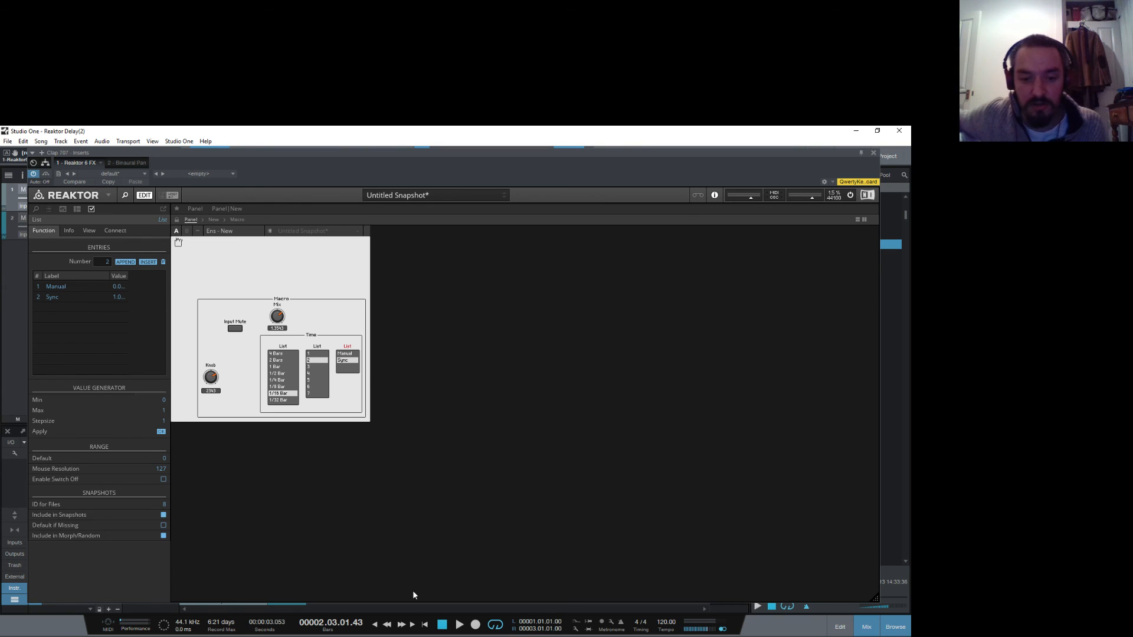
pyautogui.click(874, 152)
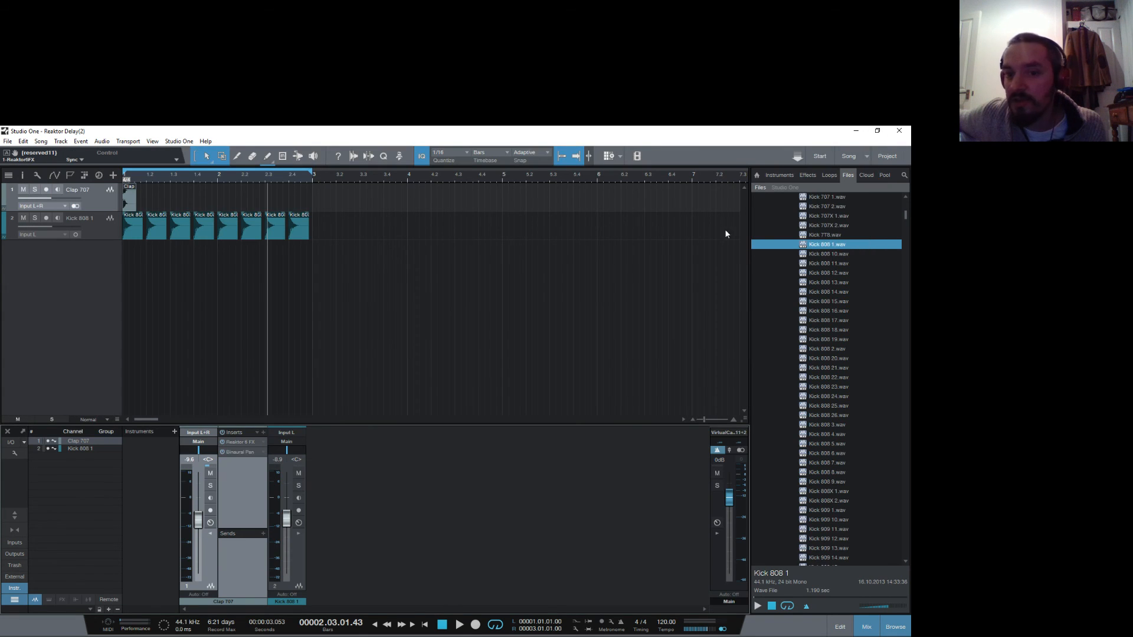